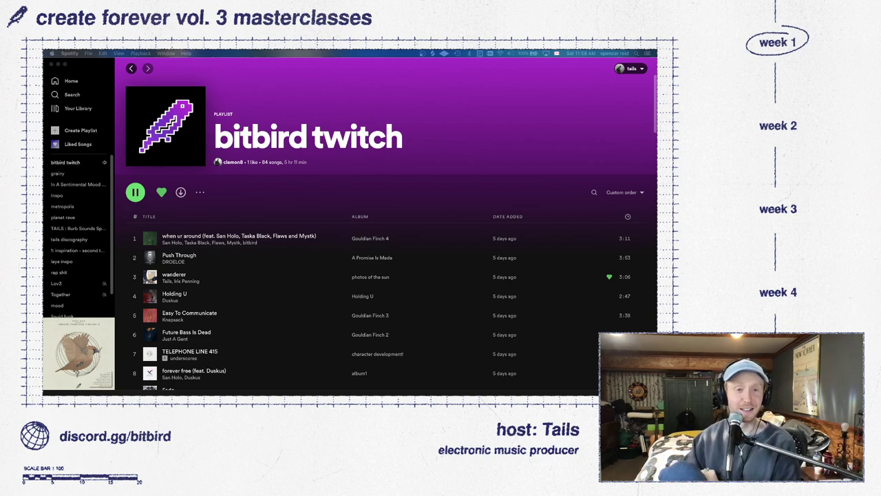
Dismiss the Spotify window, switch to the close2me project in Ableton Live and return the playhead to the arrangement's start
left_click(58, 63)
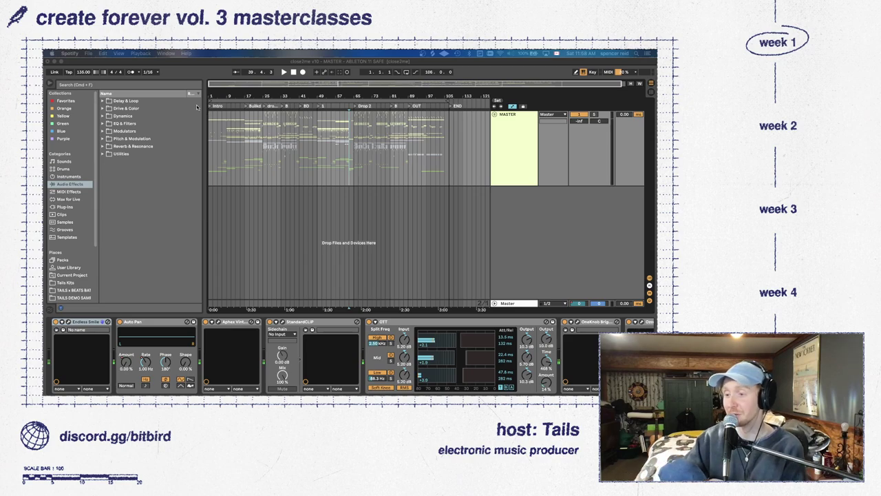
left_click(371, 201)
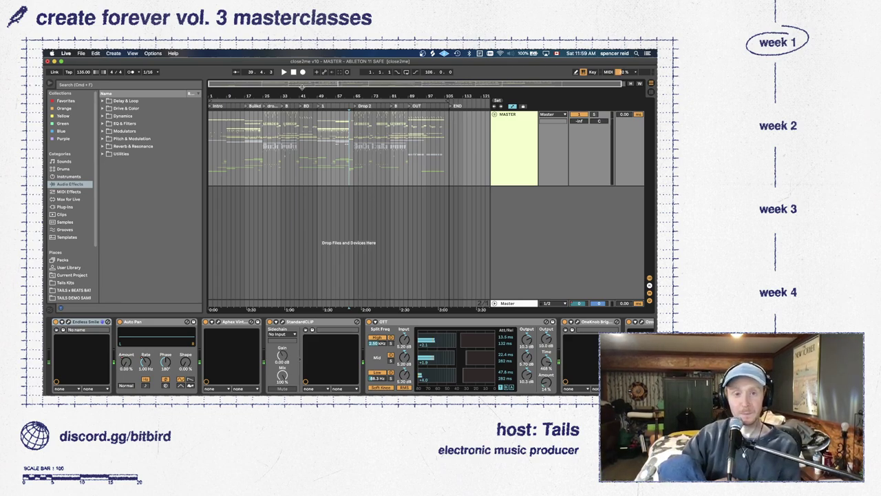
double_click(294, 73)
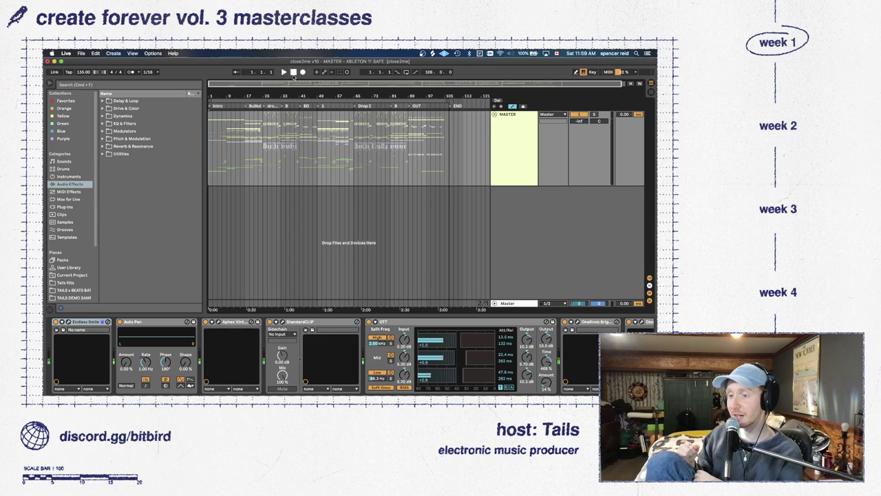
Unfold the MASTER group to show the DRUMS, INST and FX groups, and fit the project window to the screen
left_click(495, 114)
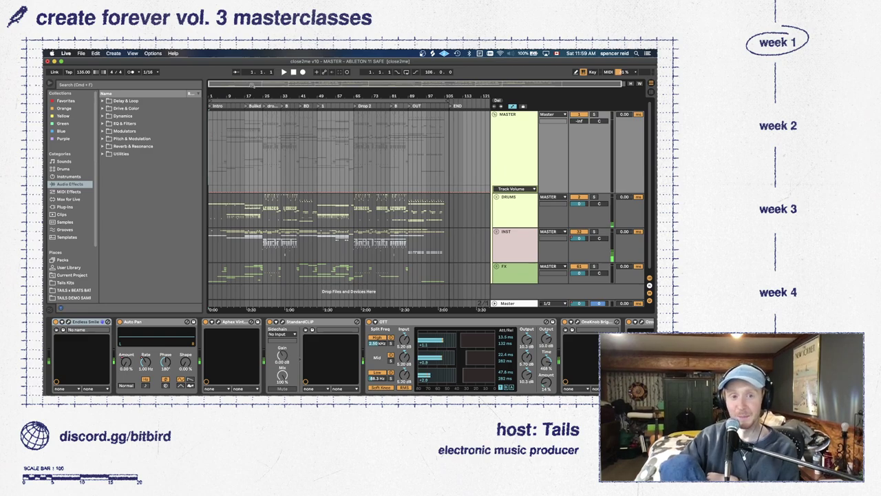
left_click_drag(252, 85, 252, 103)
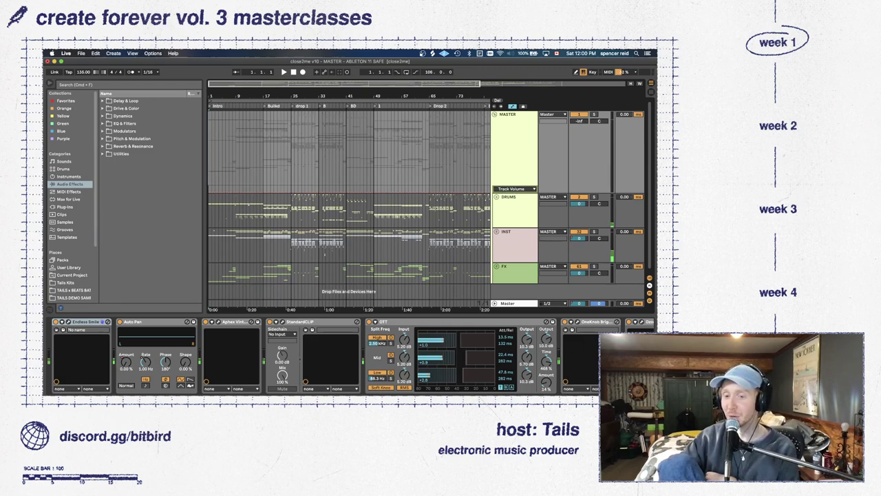
left_click_drag(252, 316, 252, 306)
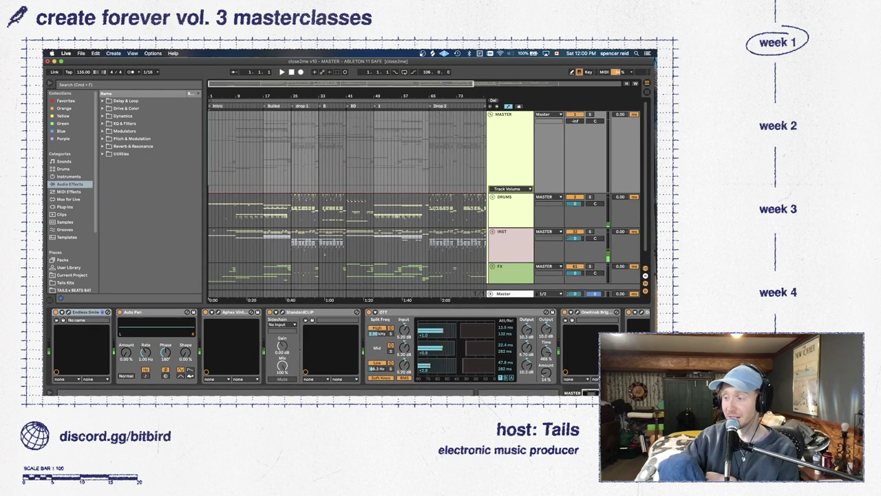
left_click_drag(657, 396, 657, 391)
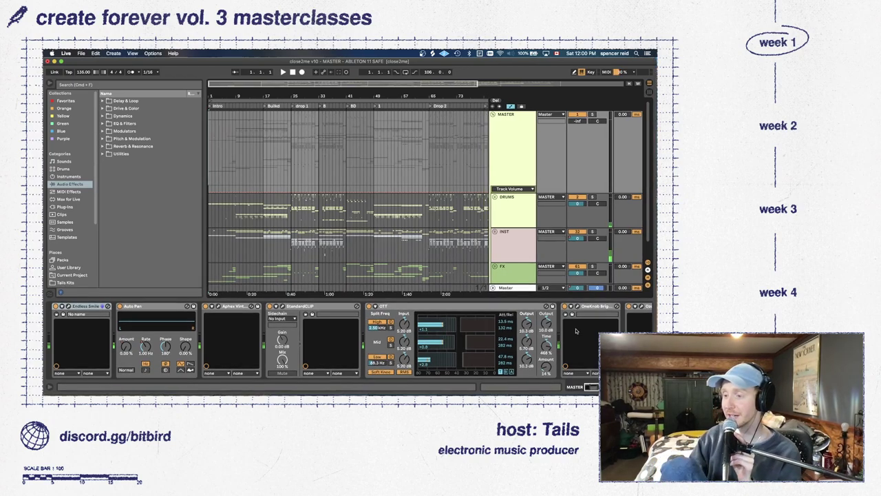
Test playback and check the Universal Audio monitor output of the ABLETON MIC + SPOTIFY device in Loopback, closing Loopback when done
left_click(282, 71)
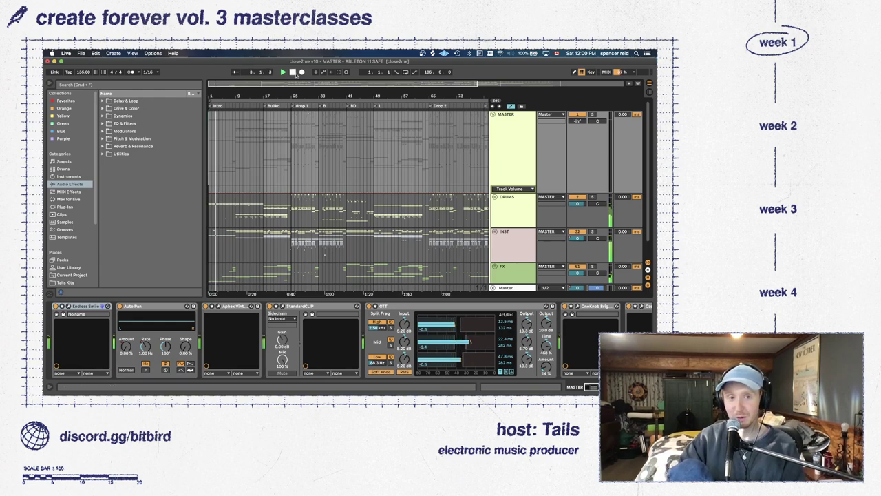
key("super+Tab")
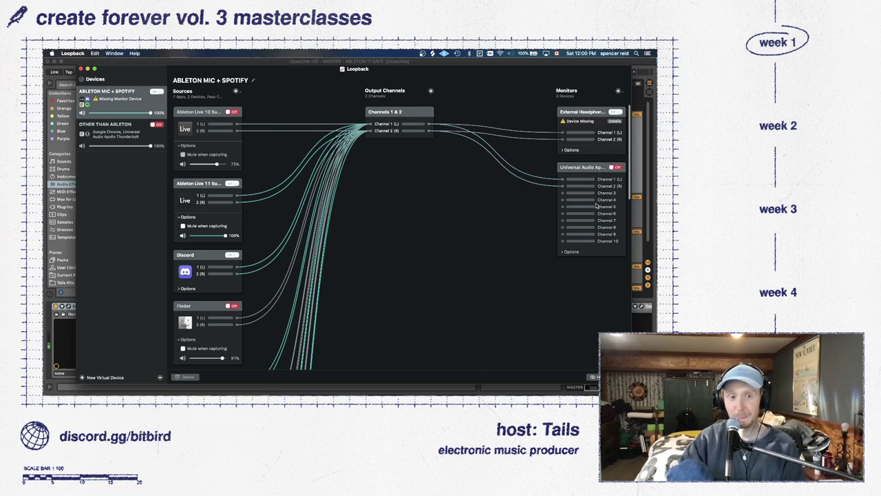
left_click(614, 169)
left_click(615, 169)
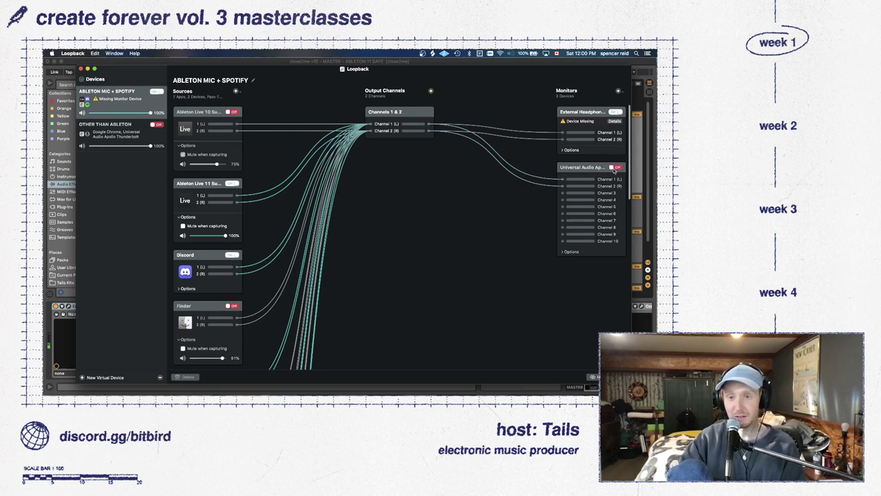
key("super+Tab")
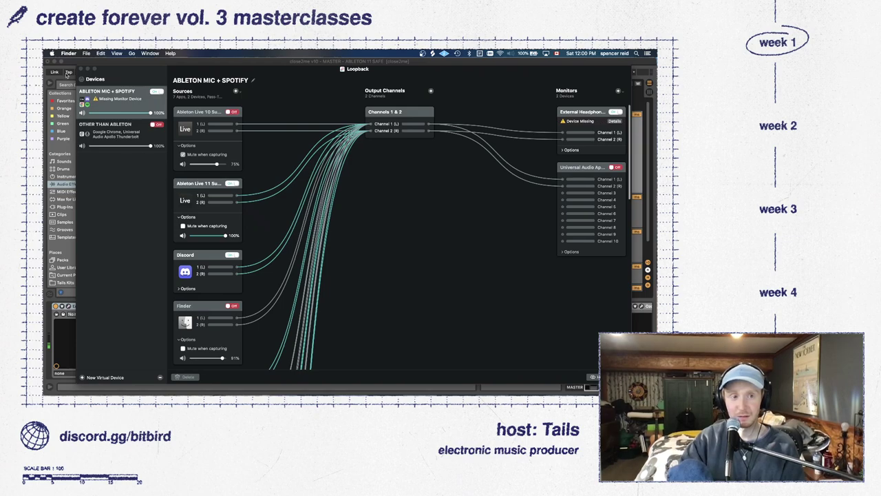
left_click(80, 70)
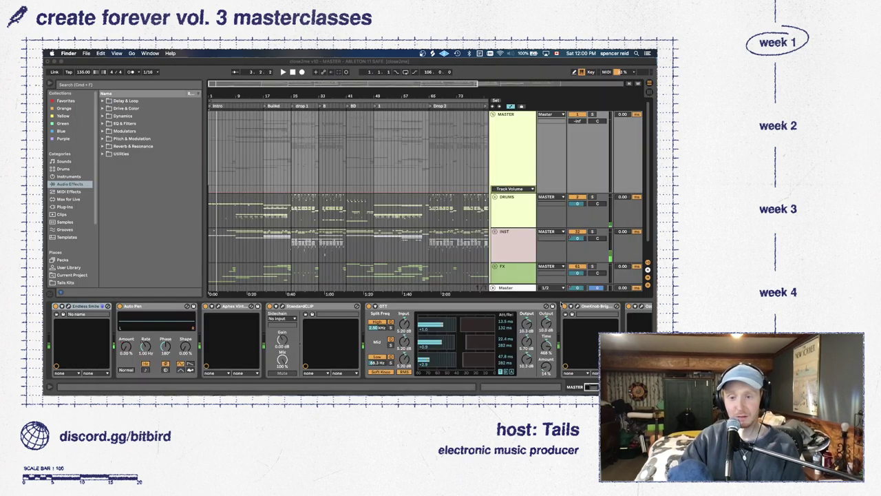
Set the MASTER group's volume to 0 dB and play the arrangement through drop 1 with the device view hidden
left_click(589, 143)
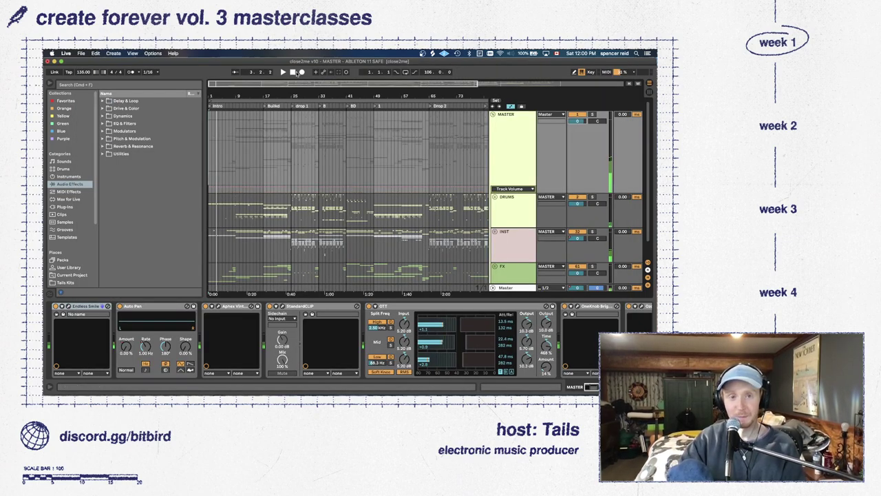
left_click(283, 72)
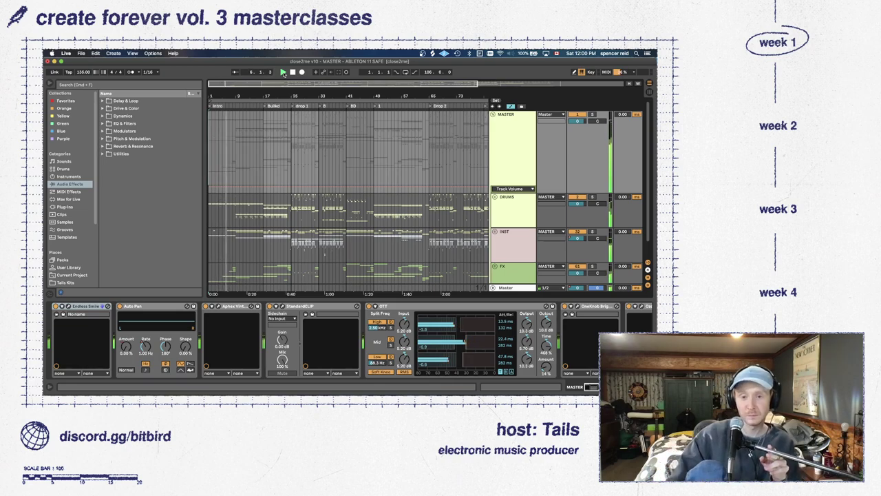
key("super+alt+l")
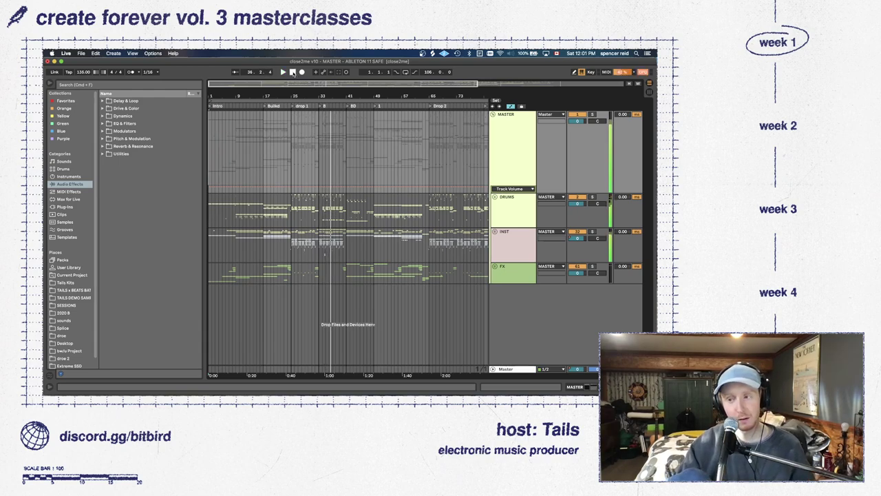
left_click(293, 72)
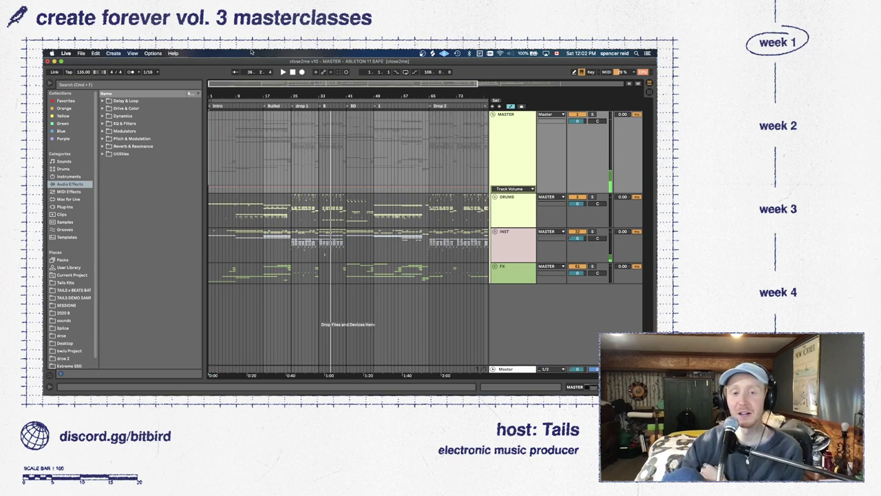
Unfold the DRUMS group and its kick, snare and drop tops subgroups at the drop 1 section
left_click(495, 199)
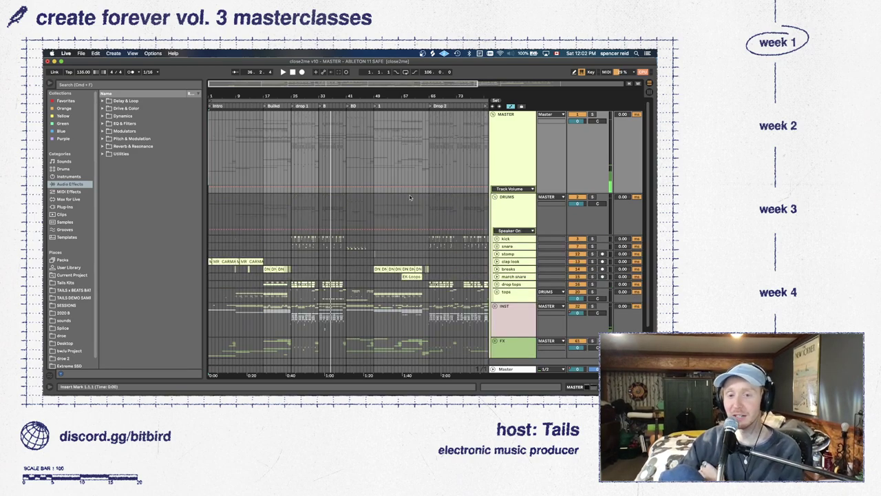
scroll(567, 236, "down", 1)
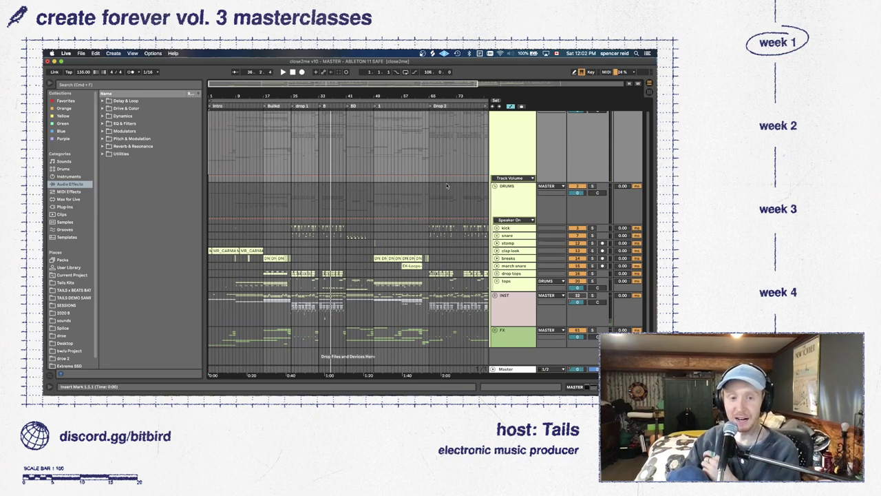
left_click_drag(242, 85, 241, 103)
mouse_move(306, 96)
left_mouse_down()
mouse_move(307, 121)
mouse_move(302, 97)
left_mouse_up()
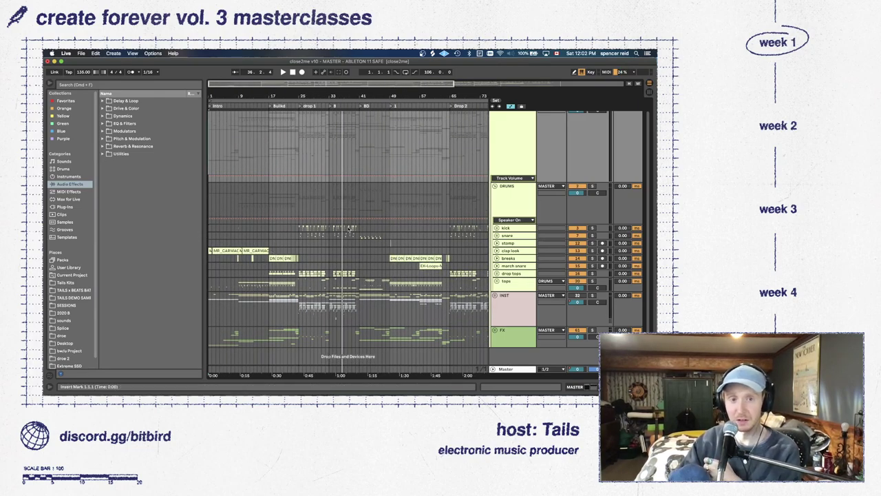
left_click_drag(308, 96, 309, 137)
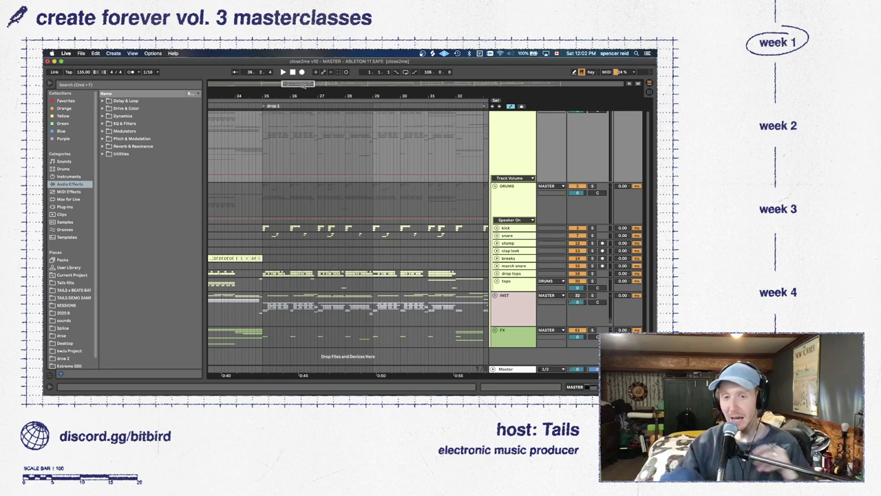
left_click(497, 236)
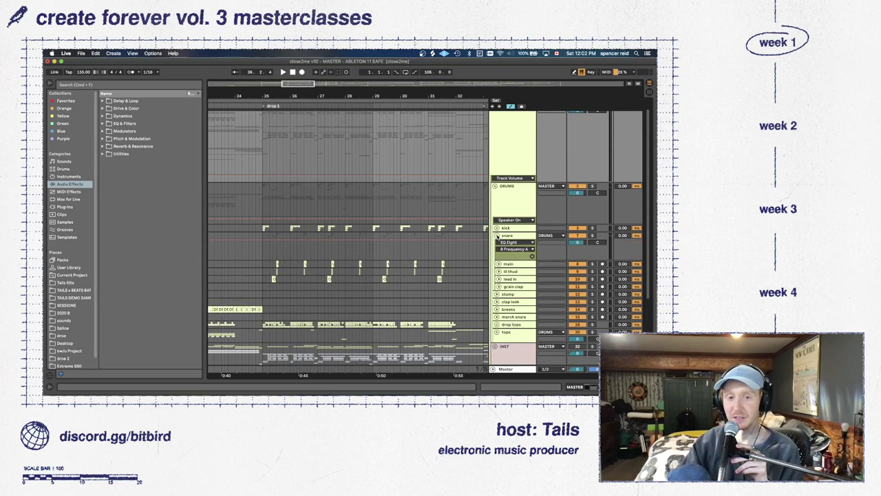
left_click(496, 228)
scroll(498, 229, "down", 3)
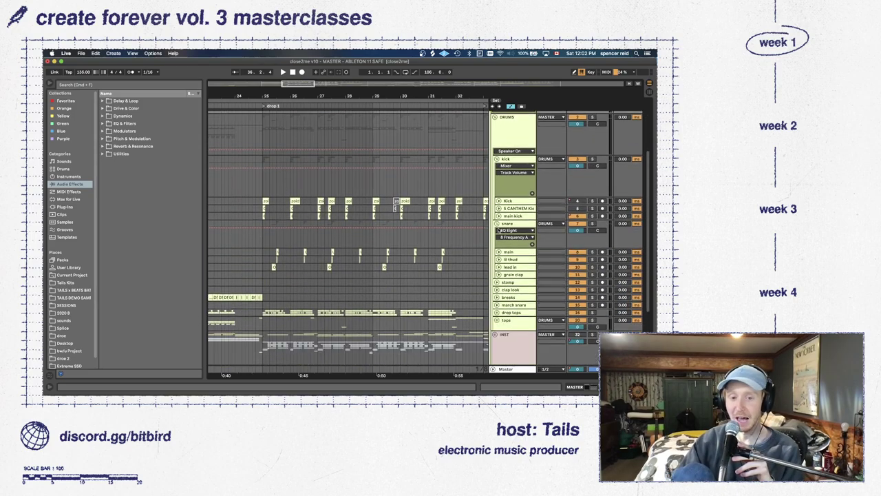
left_click(497, 312)
scroll(493, 297, "down", 2)
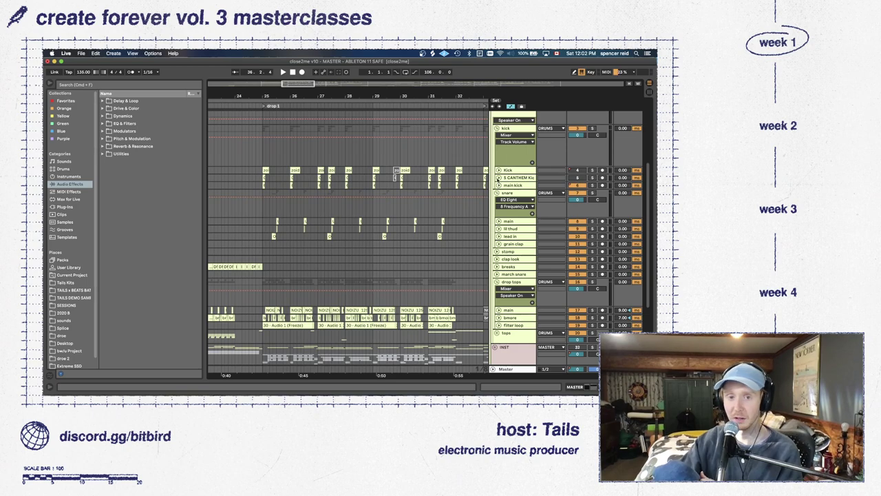
Inspect the waveforms of the Kick and S CANTHEM kick layers at the start of drop 1, then fold both tracks
left_click(499, 170)
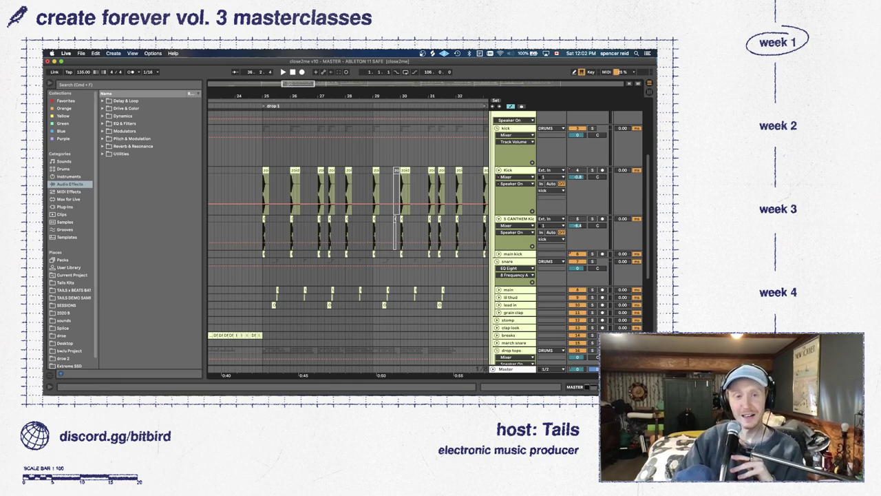
scroll(281, 206, "up", 5)
scroll(398, 135, "up", 3)
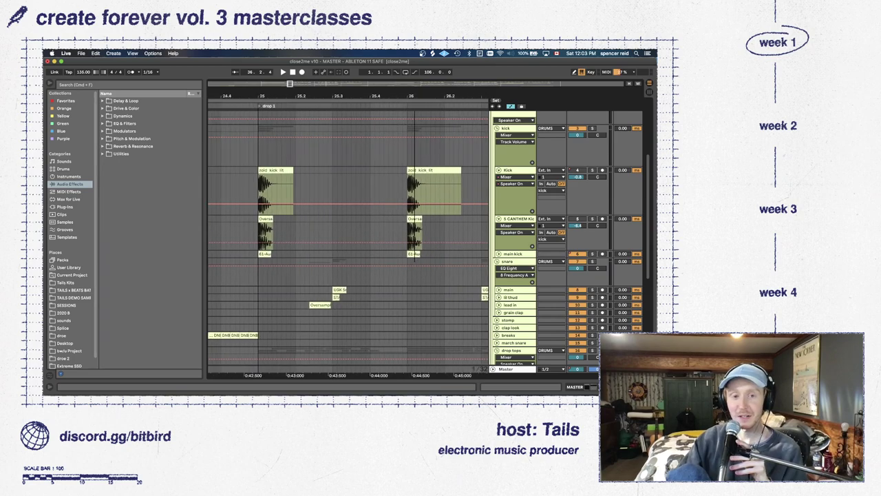
left_click(499, 170)
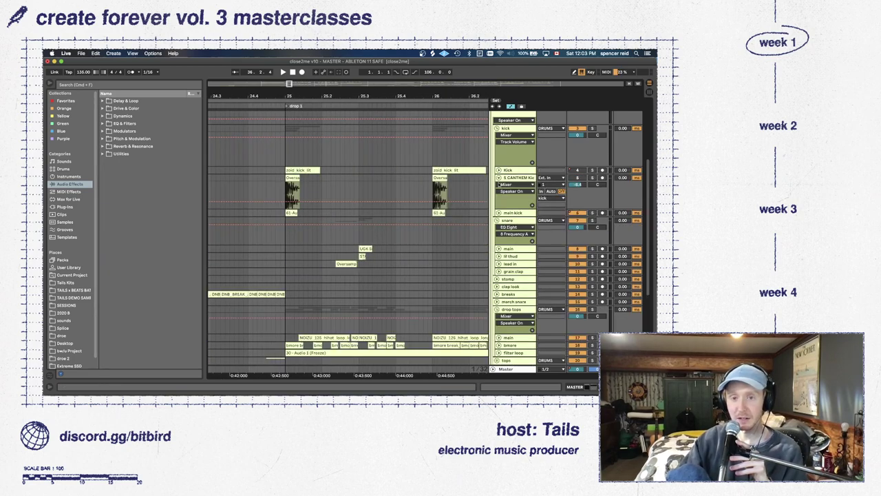
left_click(499, 178)
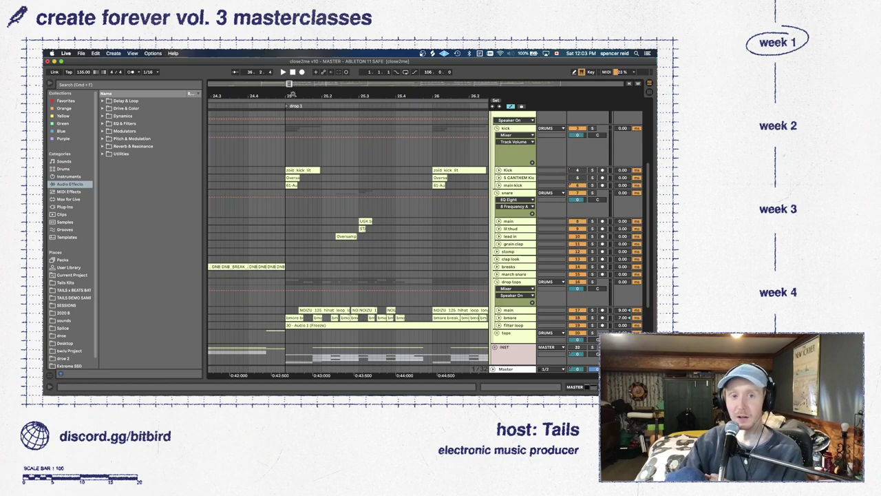
Solo the main kick track and play its first clip at the start of drop 1
left_click_drag(290, 84, 294, 109)
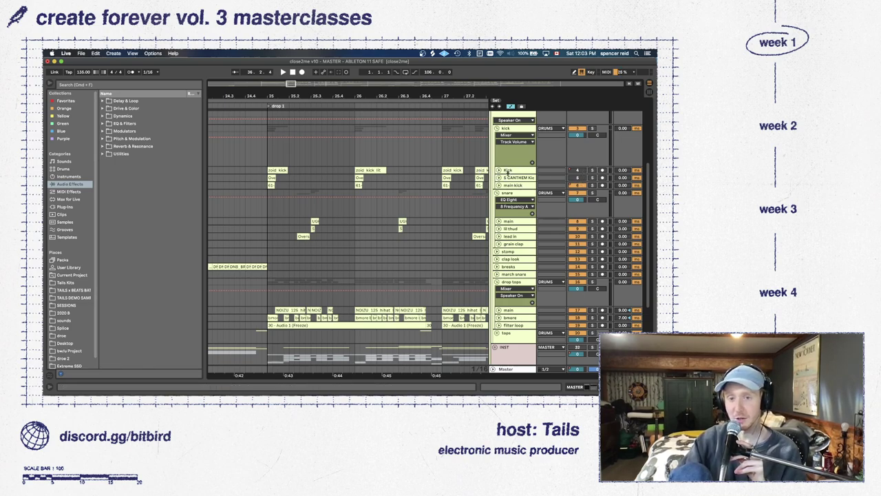
left_click(590, 186)
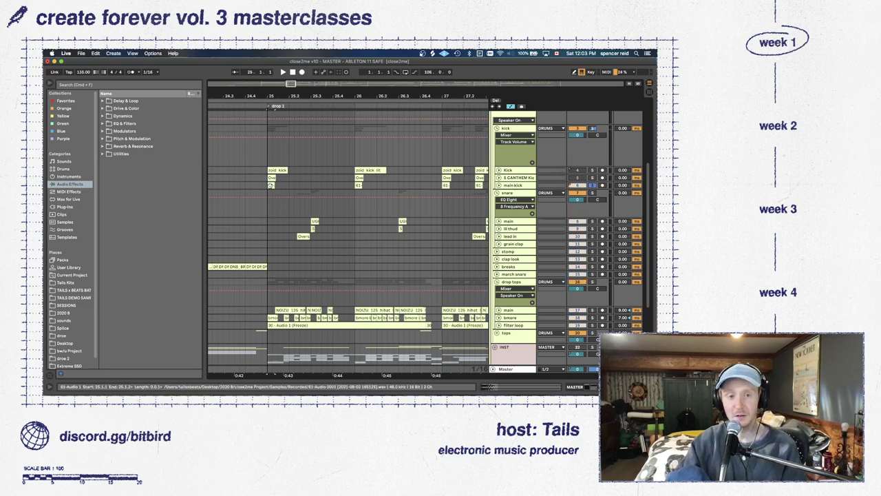
key("space")
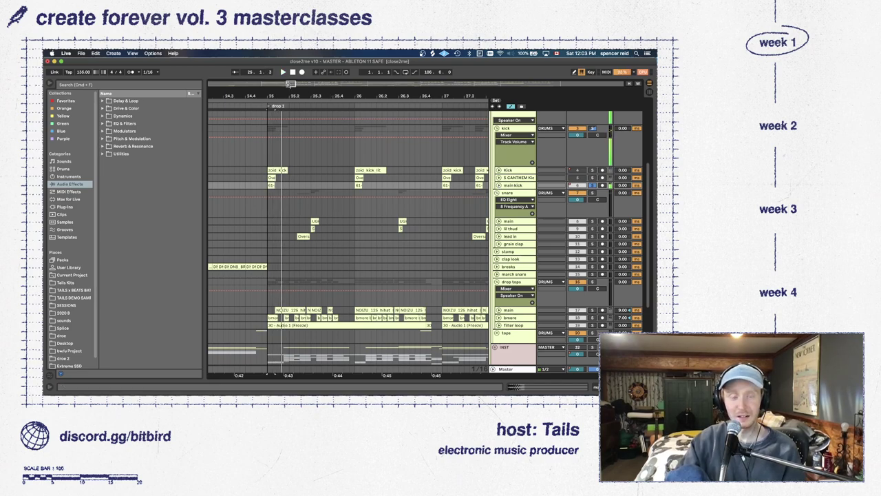
Unfold the main kick track and examine the waveform of its 61-Audio 1 clip against the neighbouring drum clips
key("plus")
key("plus")
key("plus")
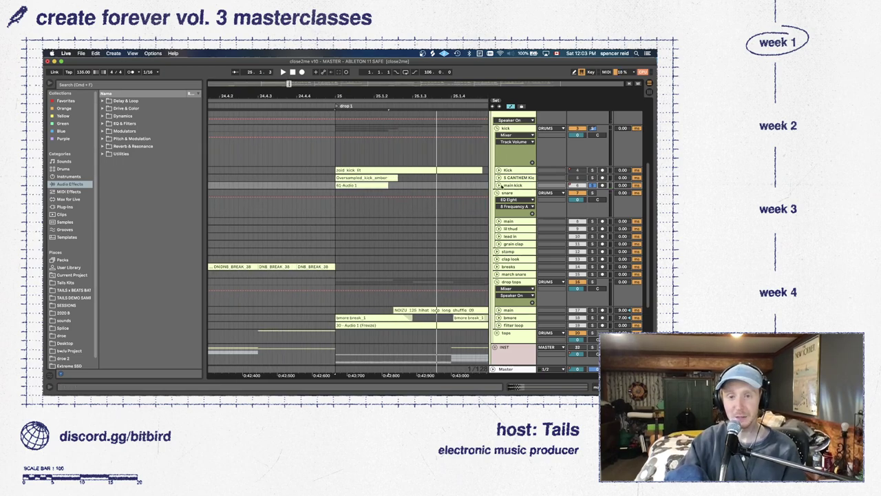
left_click(367, 185)
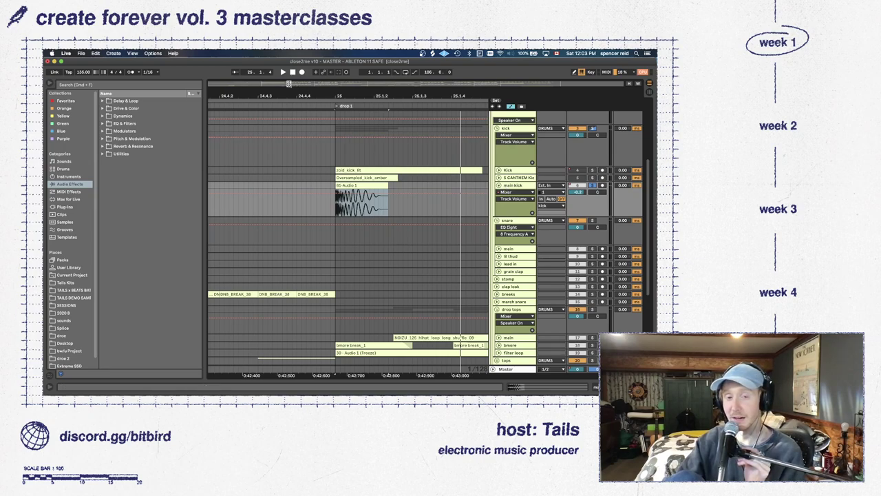
scroll(288, 83, "right", 5)
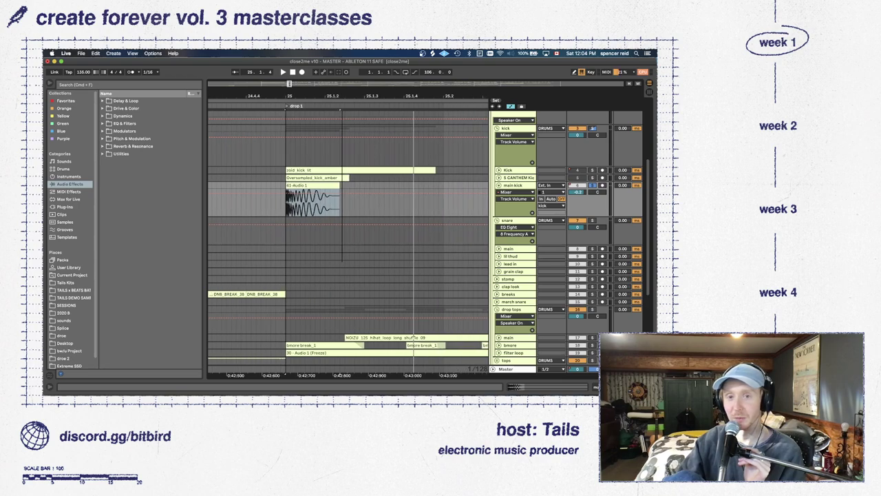
scroll(289, 83, "down", 3)
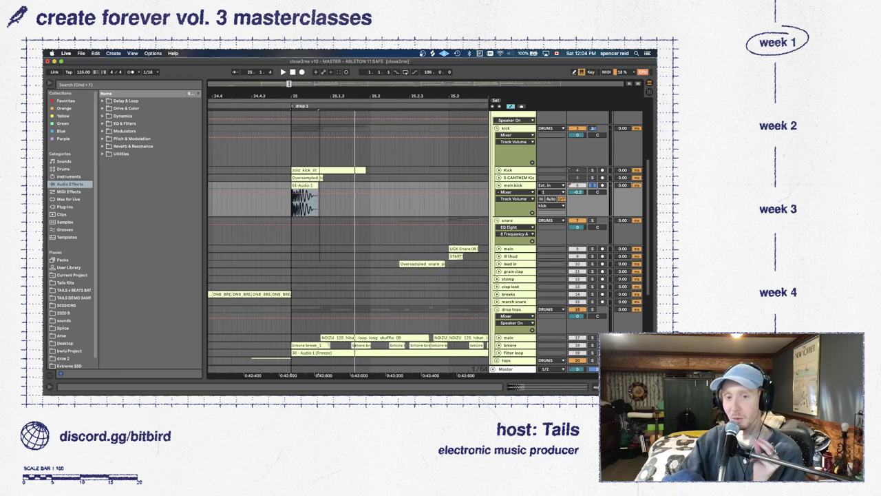
scroll(318, 109, "down", 2)
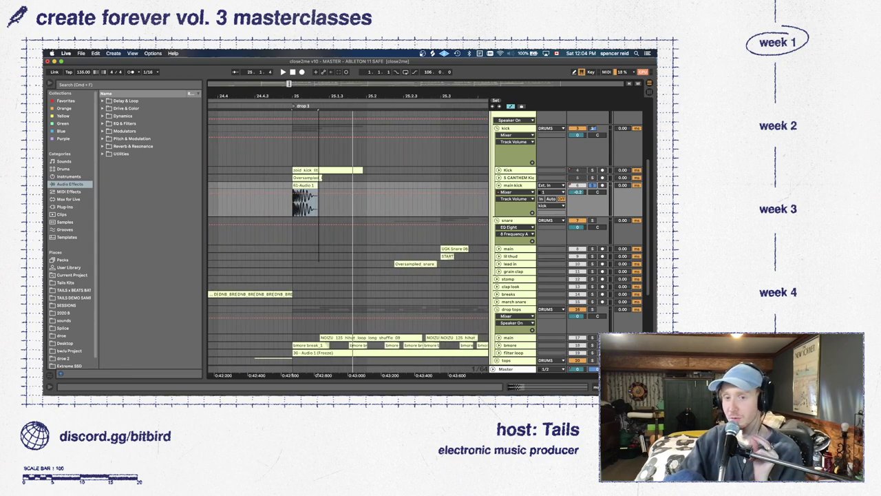
Hide the automation lanes and play the 61-Audio 1 clip on the soloed main kick track
left_click(324, 187)
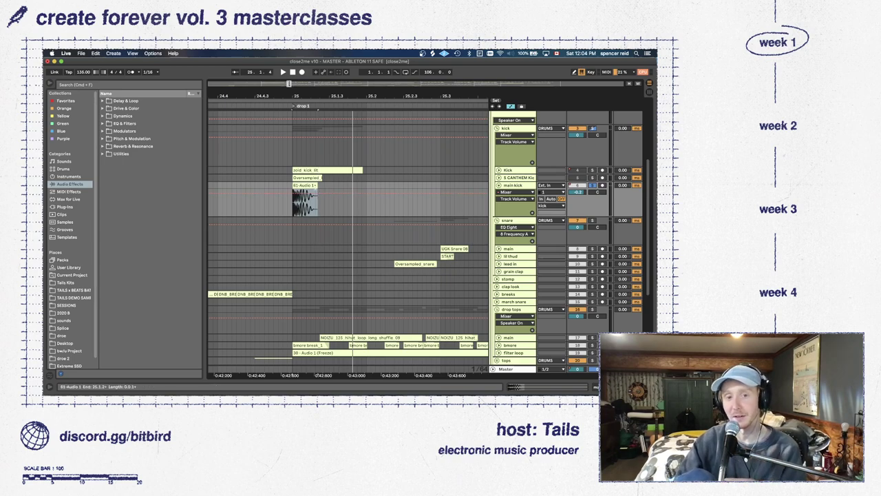
left_click(310, 185)
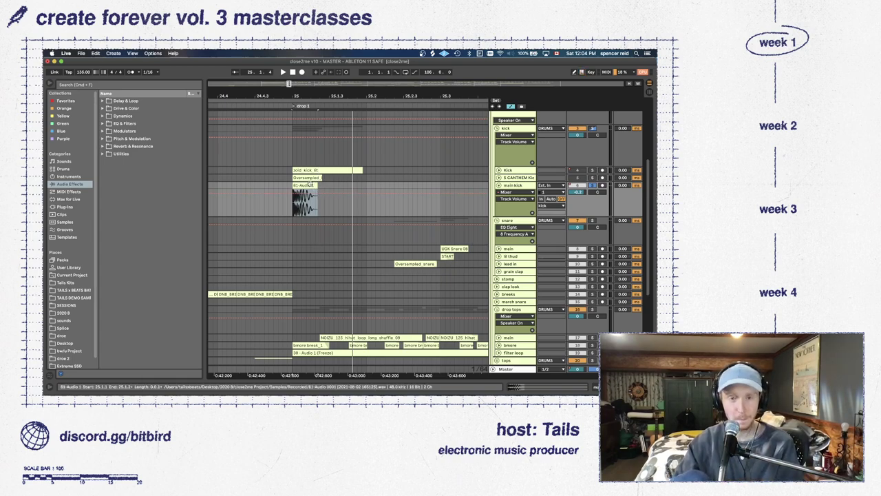
key("a")
left_click(309, 177)
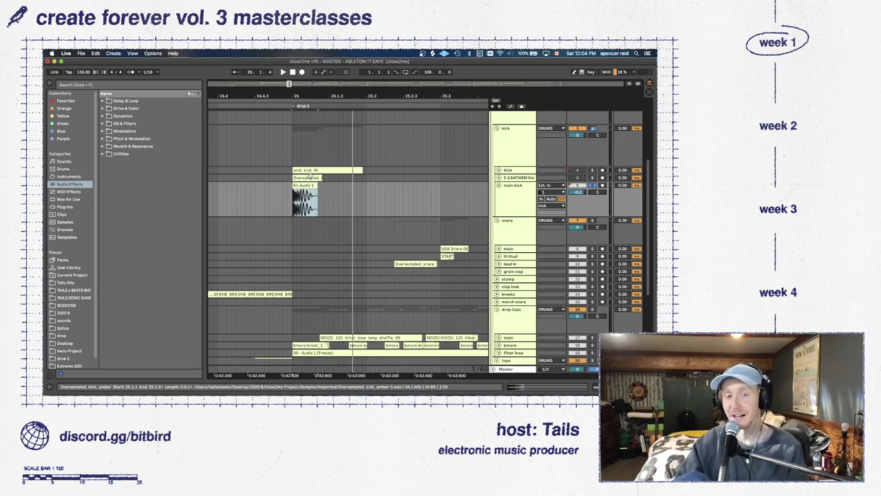
left_click(308, 190)
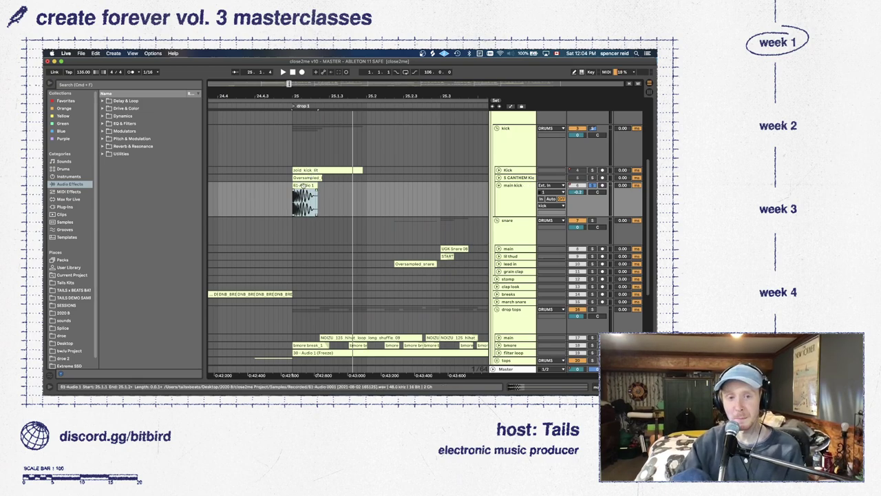
key("space")
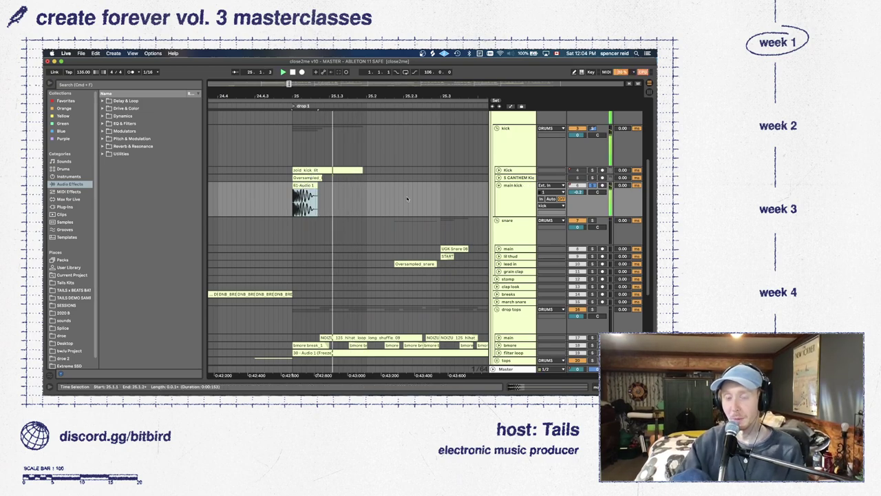
Audition the S CANTHEM, Kick and main kick layers by soloing each in turn, showing the S CANTHEM track's devices
scroll(416, 197, "right", 3)
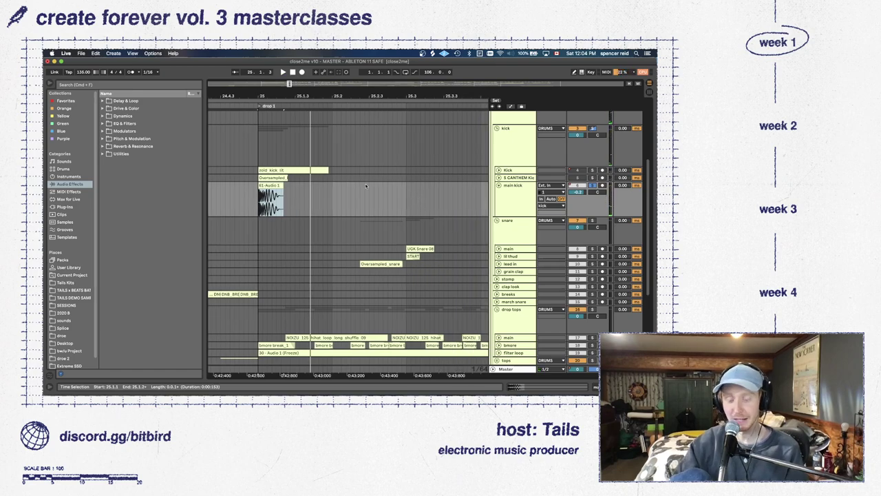
key("minus")
key("minus")
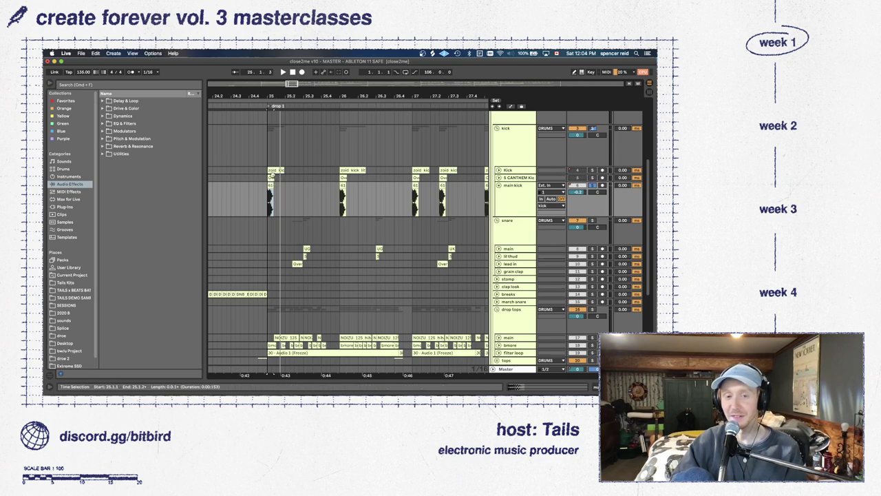
left_click(591, 177)
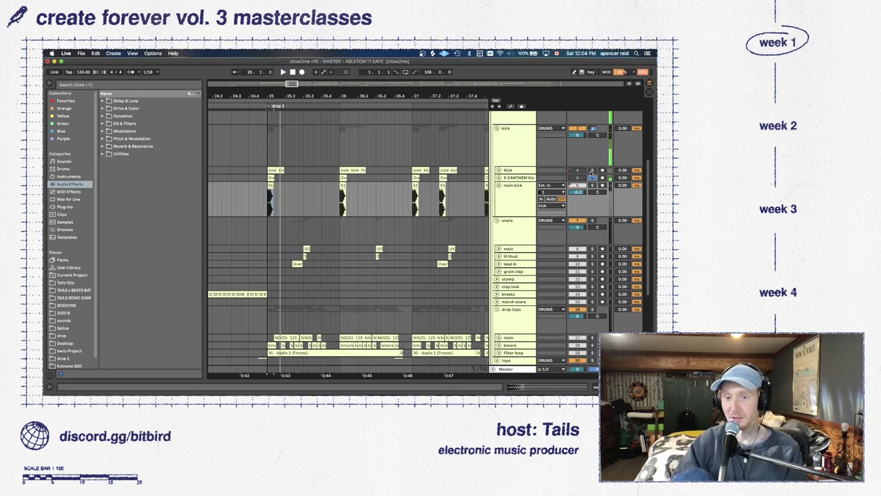
double_click(515, 178)
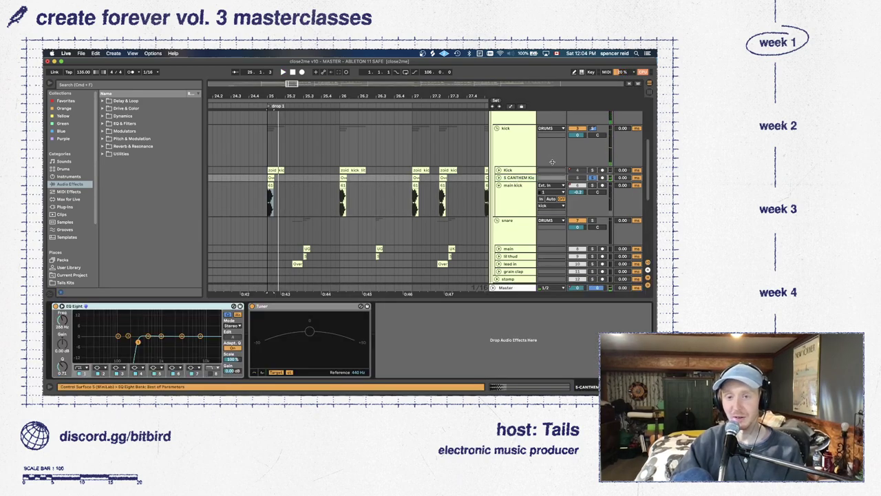
left_click(592, 170)
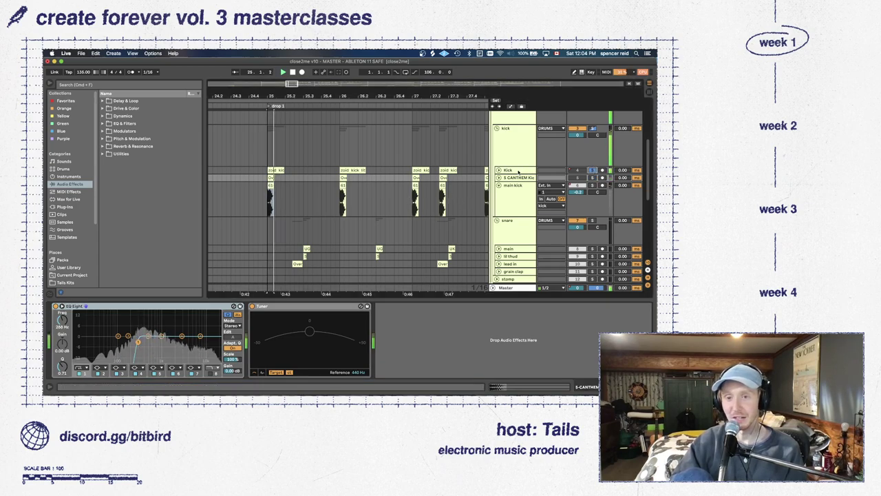
left_click(593, 185)
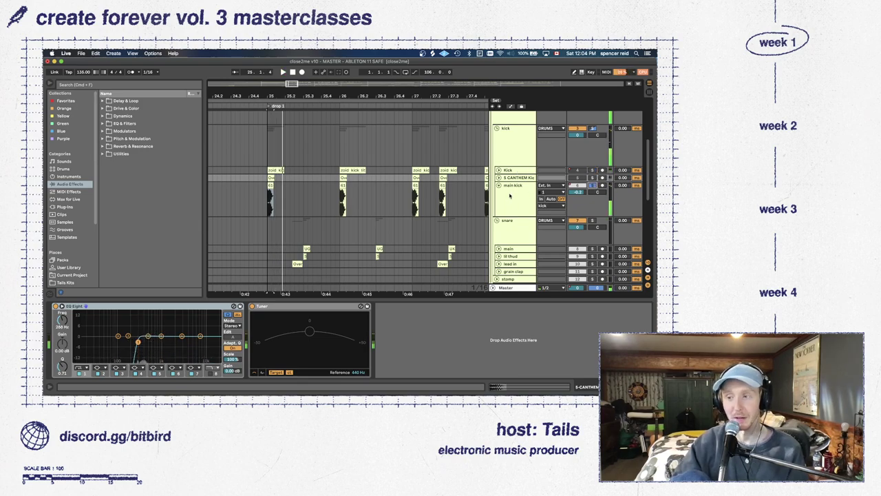
Unfold the lil thud and main tracks in the snare group at the first snare hit of drop 1
scroll(510, 196, "down", 1)
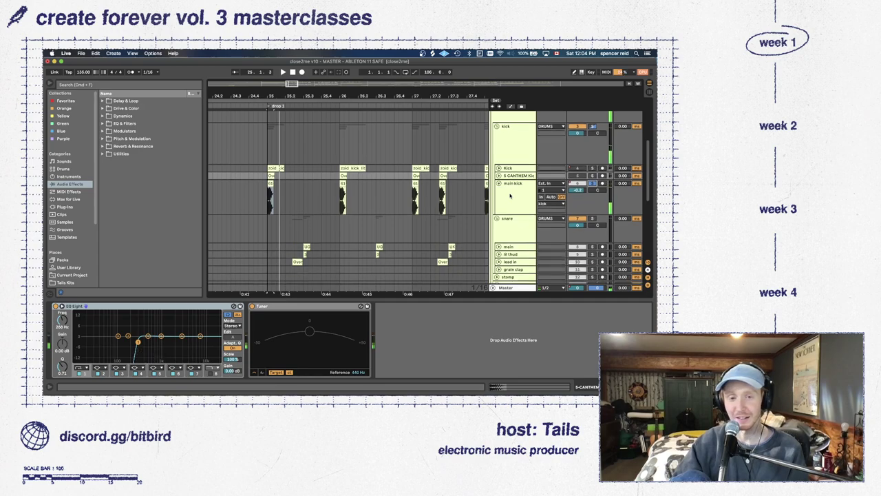
scroll(509, 196, "down", 4)
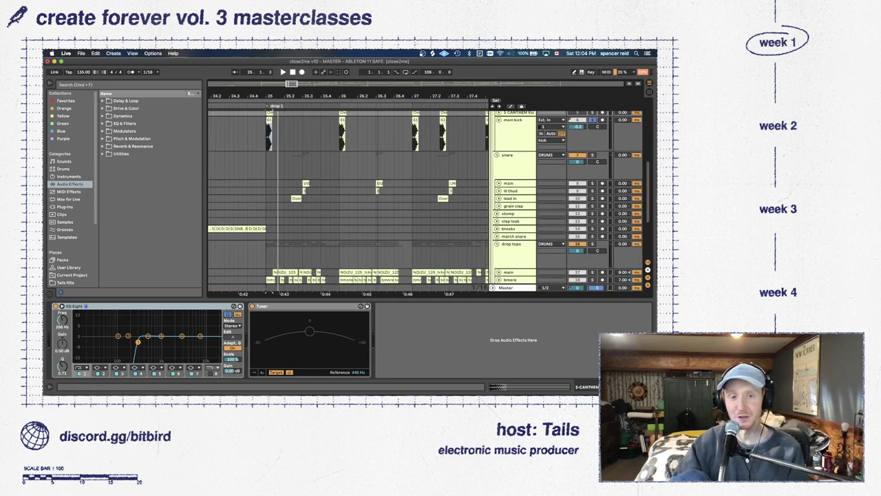
key("plus")
key("plus")
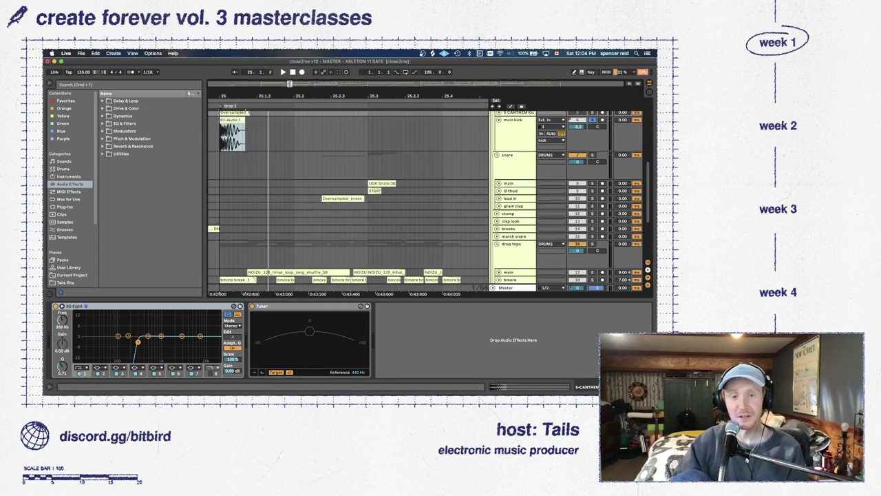
left_click(499, 191)
left_click(508, 183)
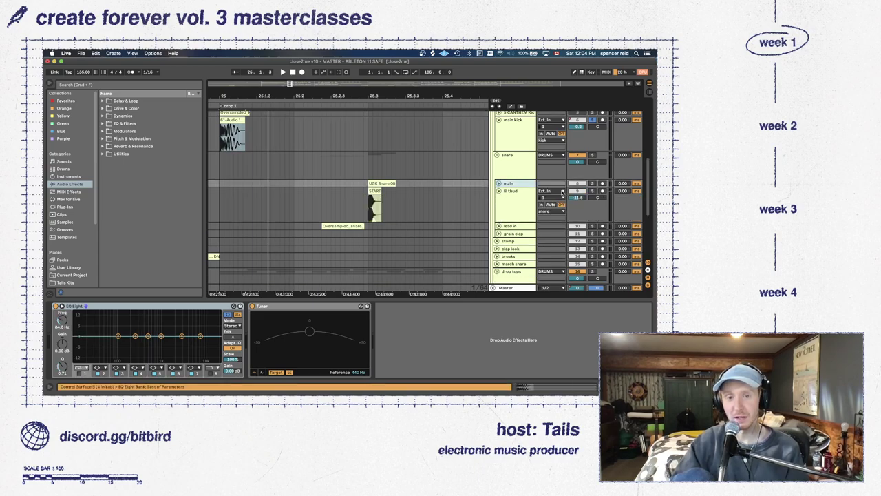
left_click(499, 184)
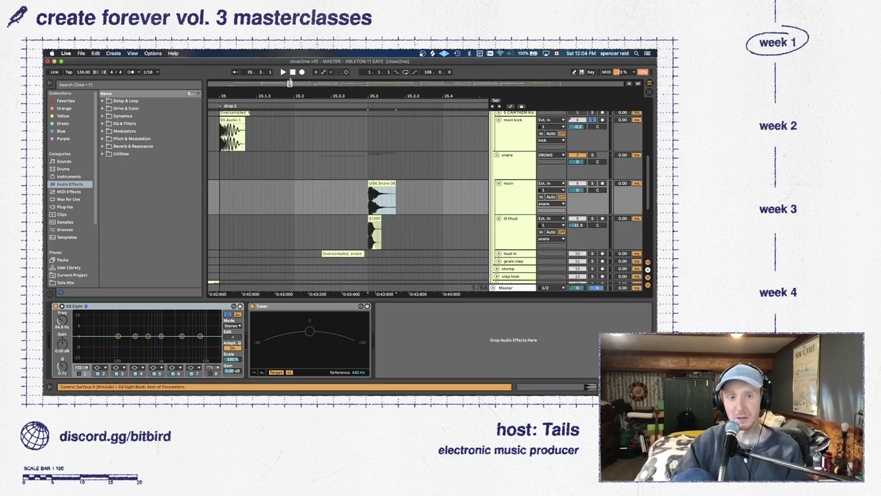
Solo the main snare track and play its UGK Snare 08 clip at bar 25.3
key("plus")
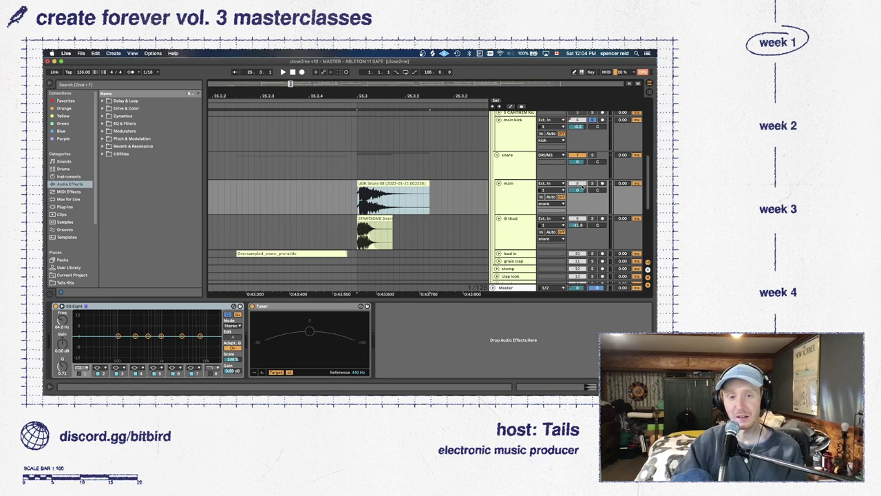
left_click(411, 193)
key("space")
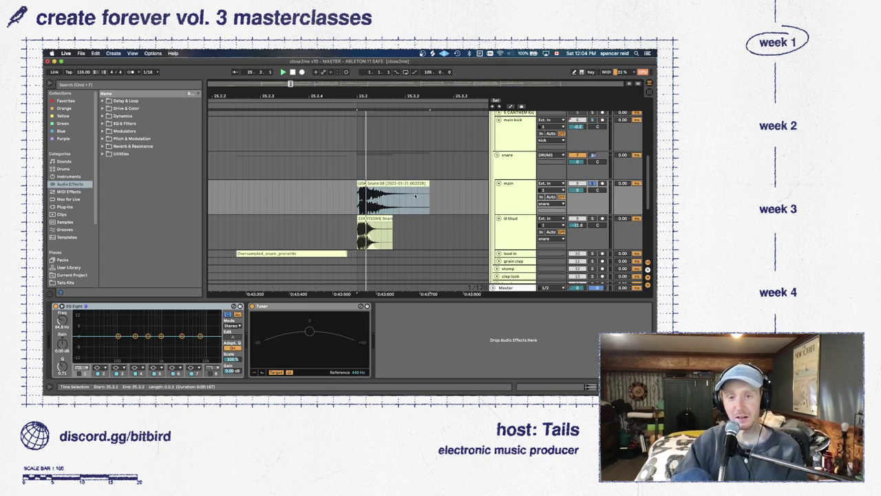
Solo the lil thud snare layer, show its device chain and play its STARTSOME Snare clip
left_click(592, 219)
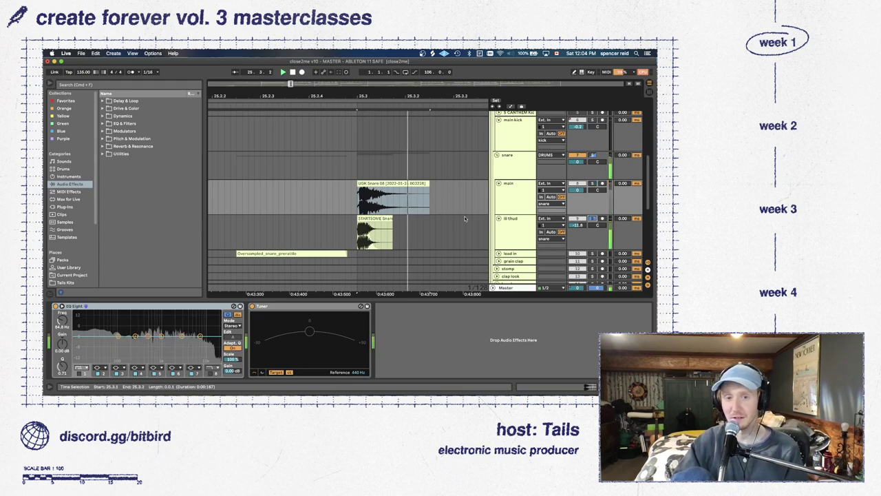
left_click(516, 228)
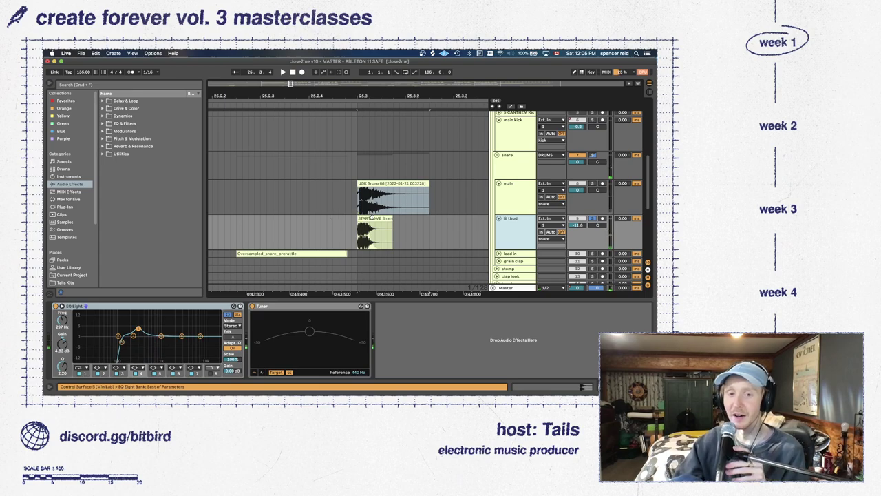
left_click(376, 192)
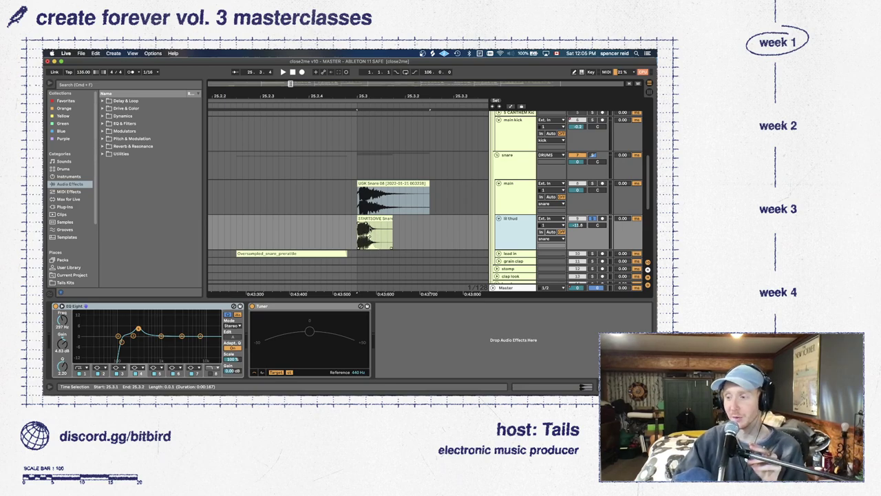
key("space")
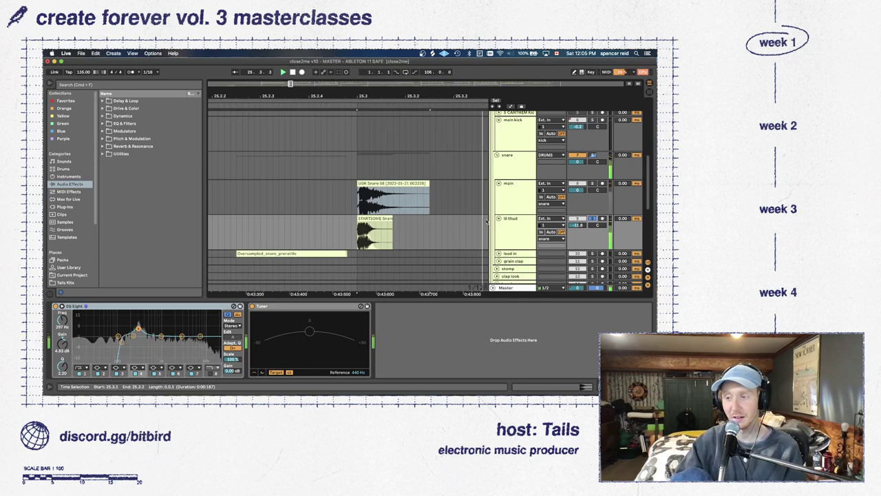
key("space")
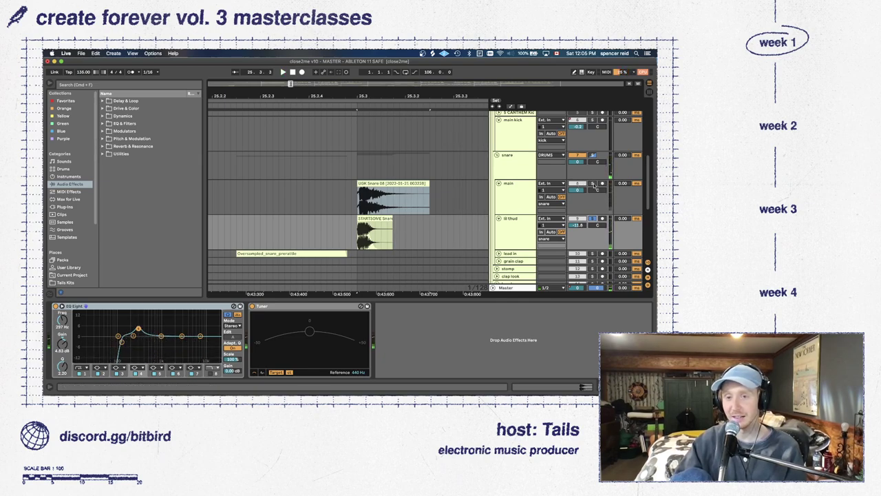
Solo the main snare and play its clip, then add the lil thud layer to the solo
left_click(378, 182)
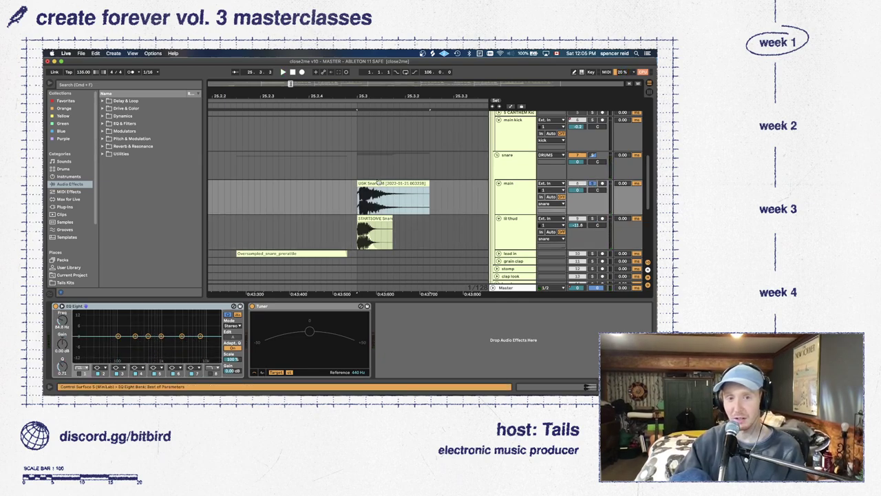
key("space")
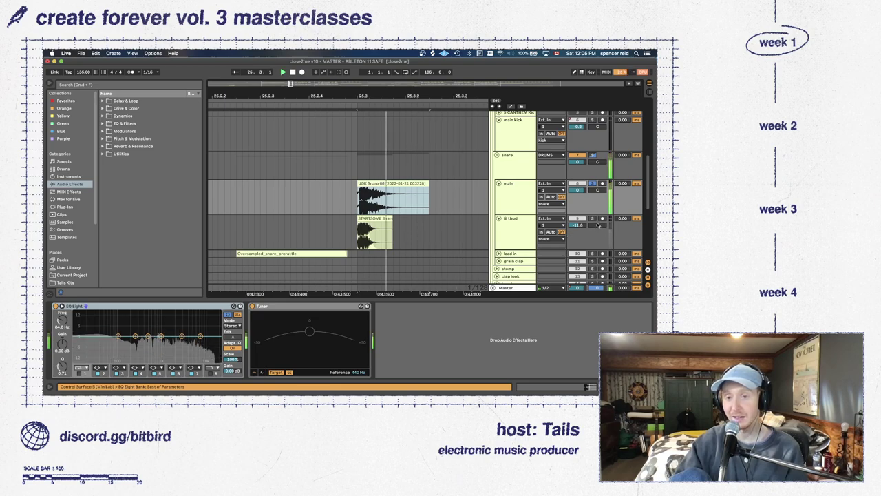
left_click(593, 218)
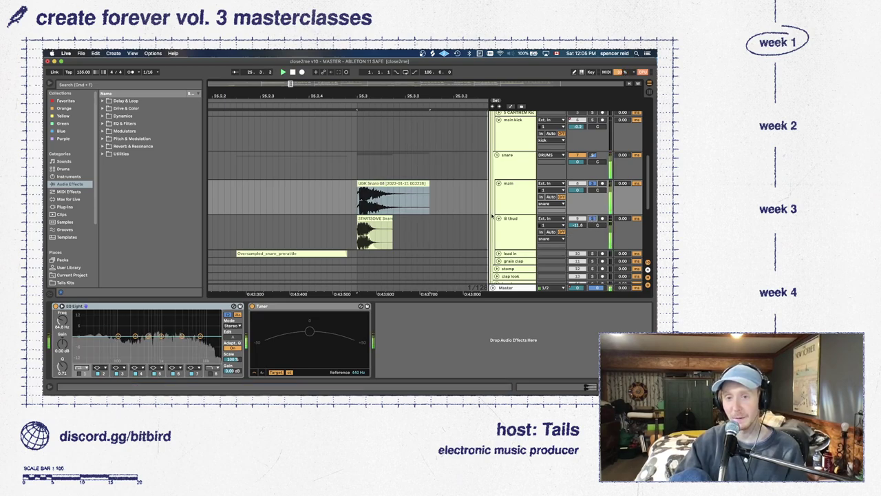
Show the snare group's effect chain and play the main and lil thud layers together through it
left_click(506, 167)
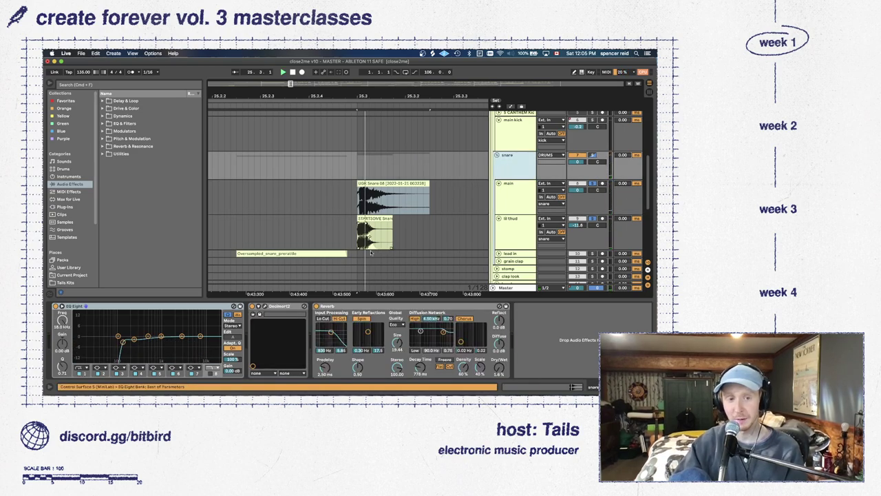
left_click(349, 262)
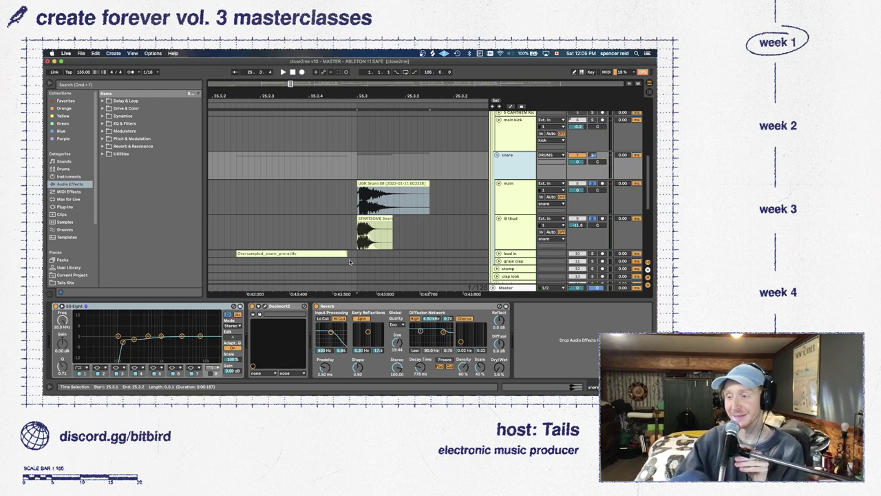
key("space")
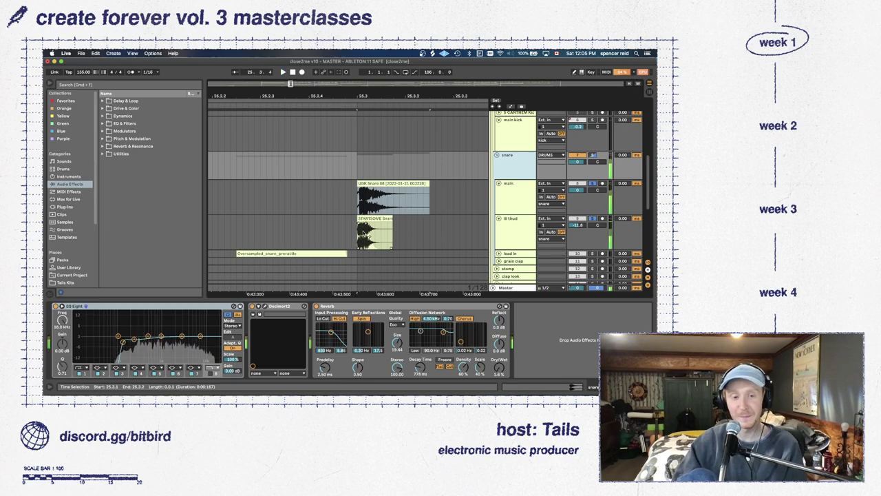
key("space")
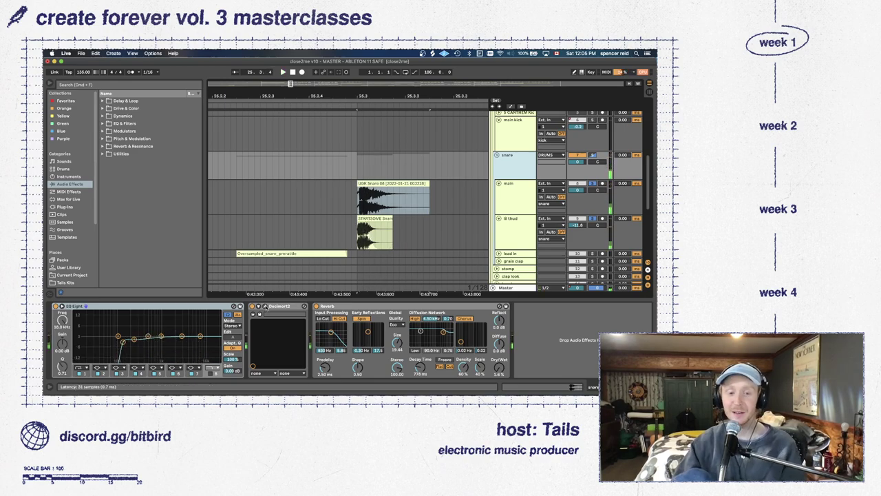
Inspect the snare group's Decimort2 plug-in and its preset browser, close it, and replay the two snare layers
left_click(264, 306)
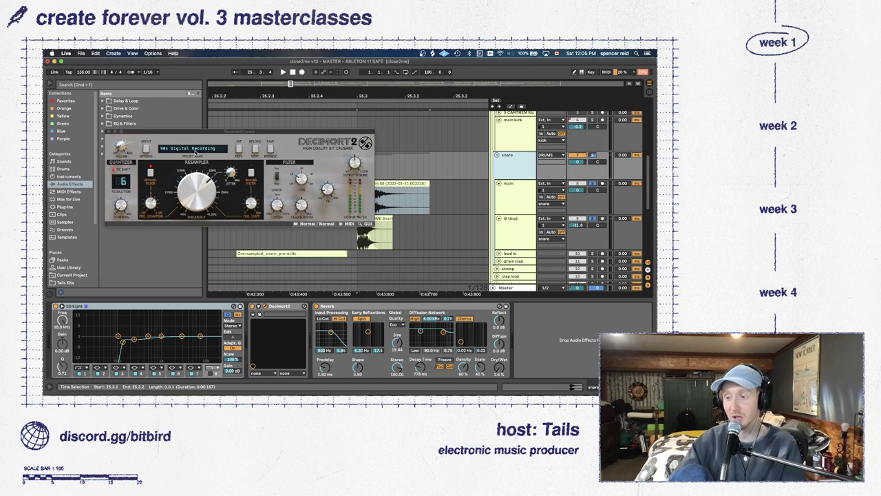
left_click(190, 150)
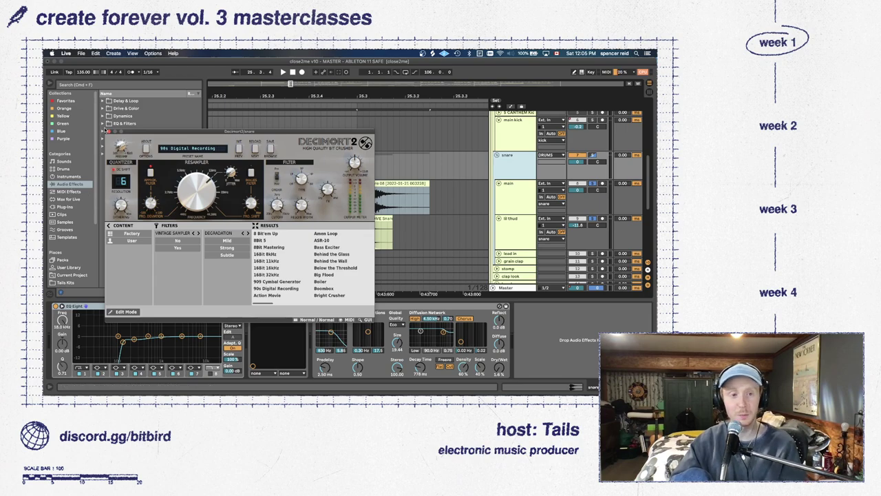
left_click(109, 131)
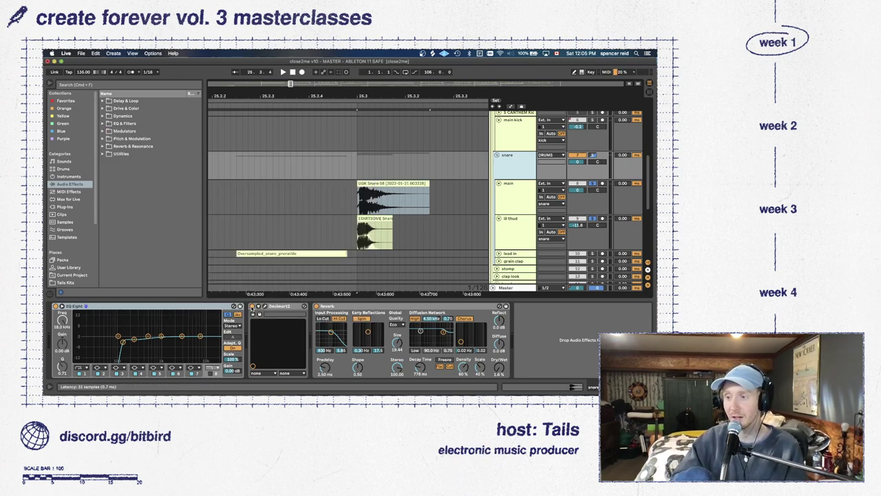
left_click(426, 206)
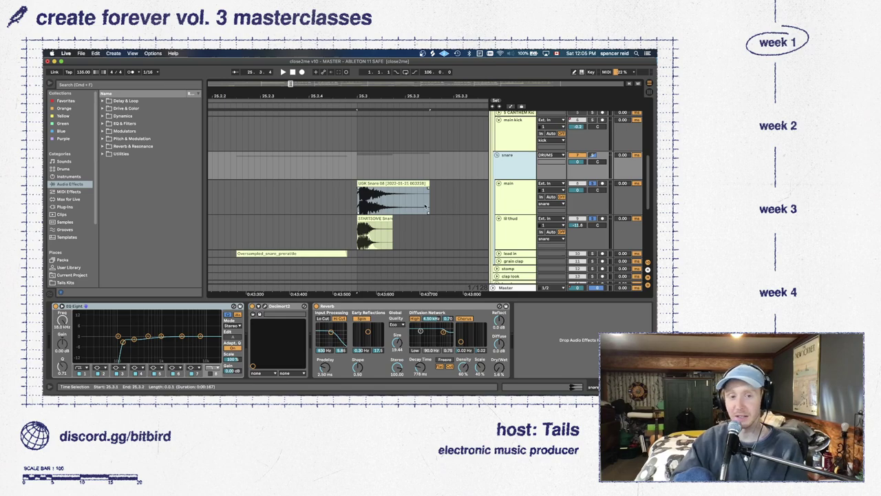
key("space")
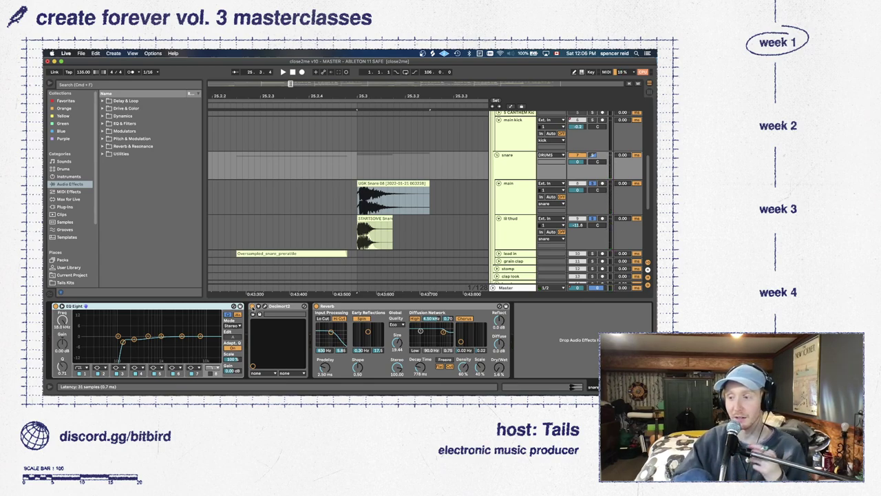
Play the soloed main and lil thud snare hits once more, then stop playback
key("space")
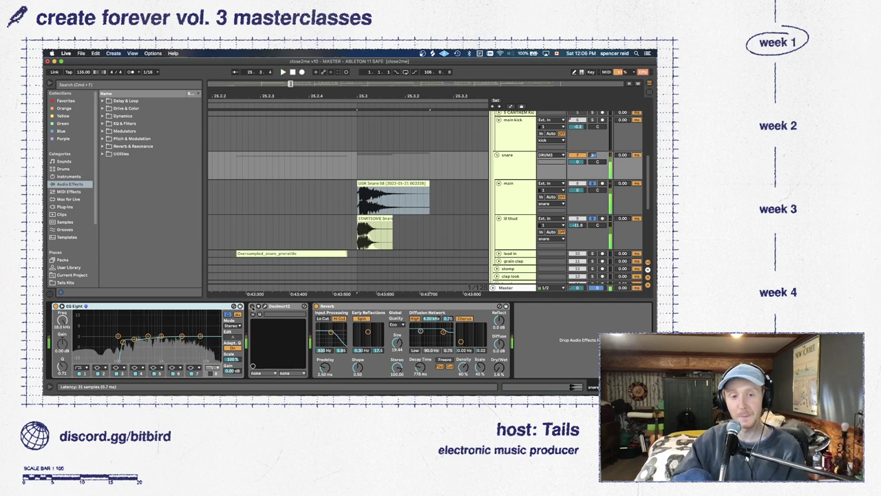
key("space")
key("Delete")
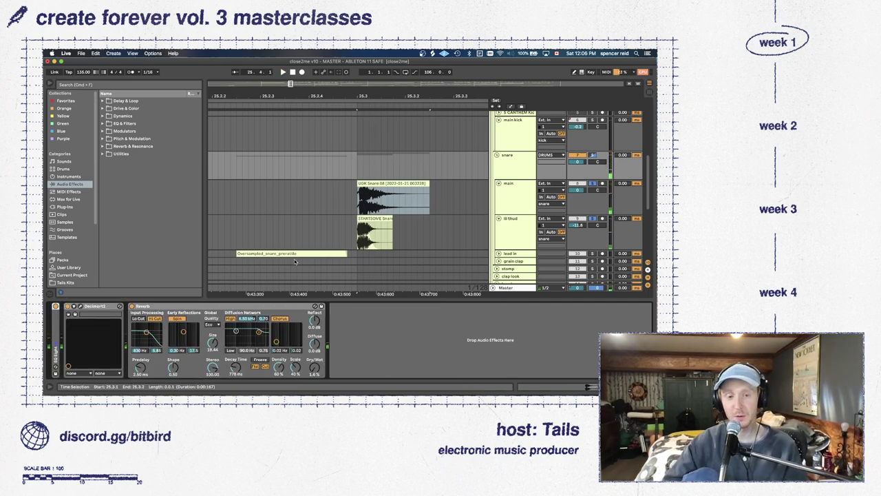
Unfold the lead in track, select its Oversampled_snare_prerattle clip before the first snare of drop 1, and add the track to the solo
left_click(302, 209)
key("minus")
key("minus")
key("minus")
key("minus")
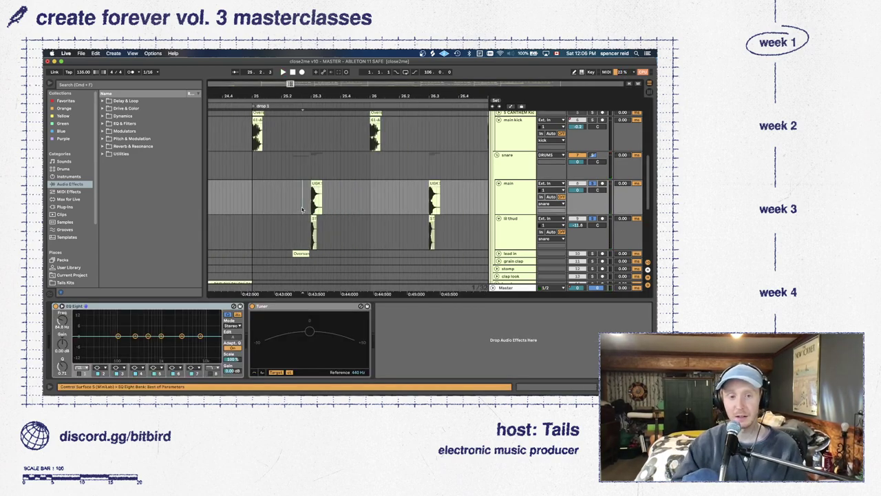
left_click(499, 254)
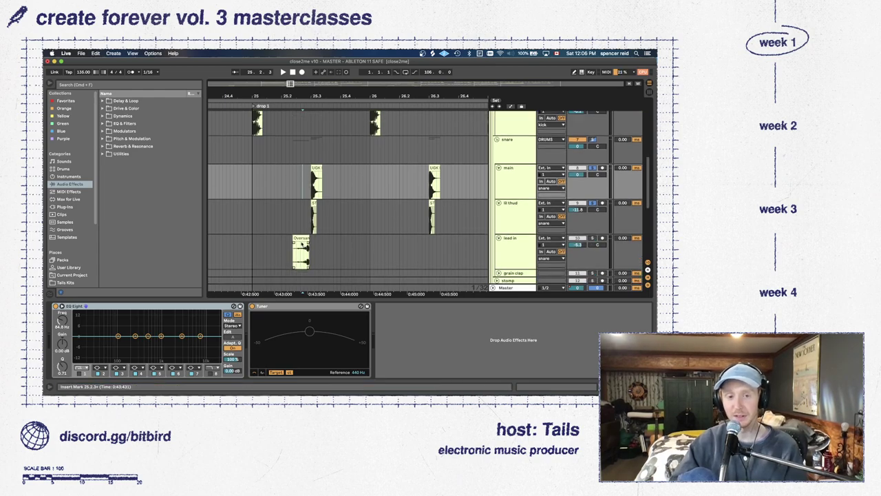
left_click(301, 238)
key("minus")
key("minus")
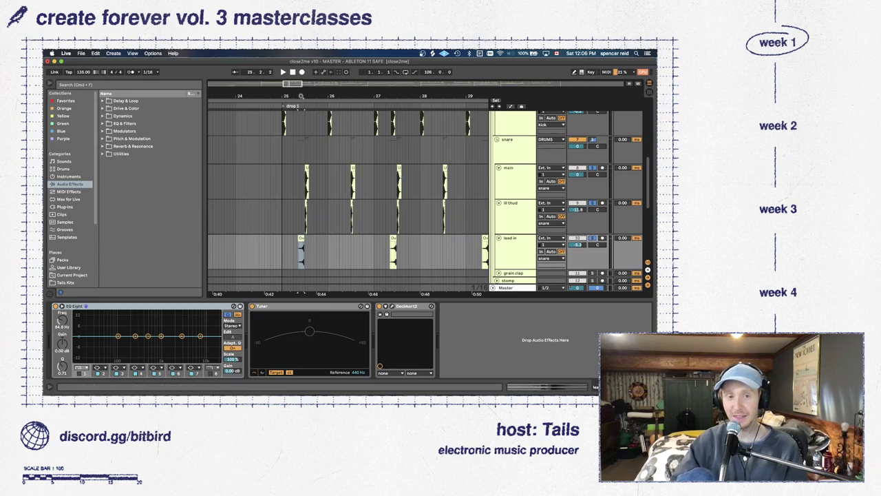
Examine how the prerattle clip leads into the first drop 1 snare hit, and hide the device view
left_click_drag(302, 96, 302, 114)
key("plus")
key("plus")
key("plus")
key("plus")
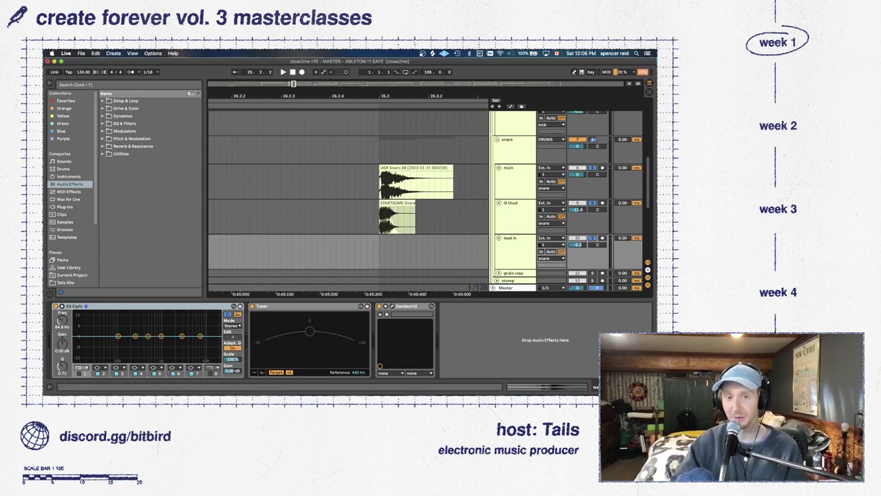
scroll(348, 196, "left", 10)
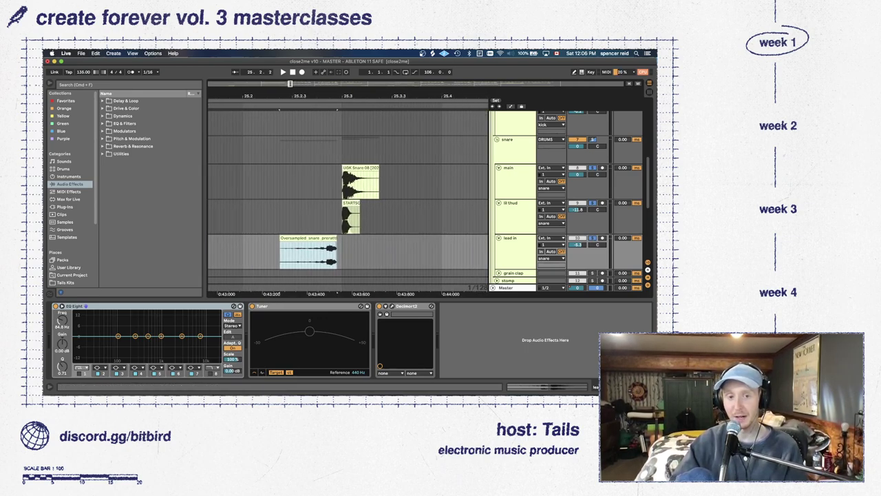
key("plus")
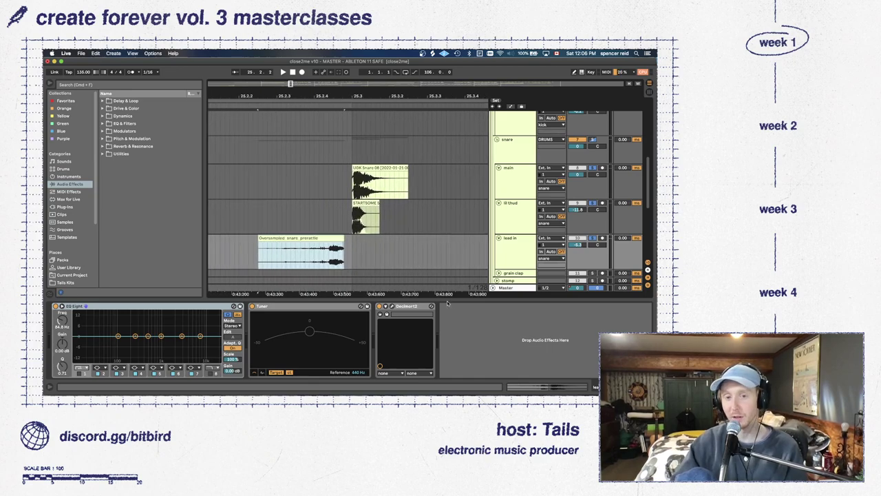
key("super+alt+l")
left_click(298, 238)
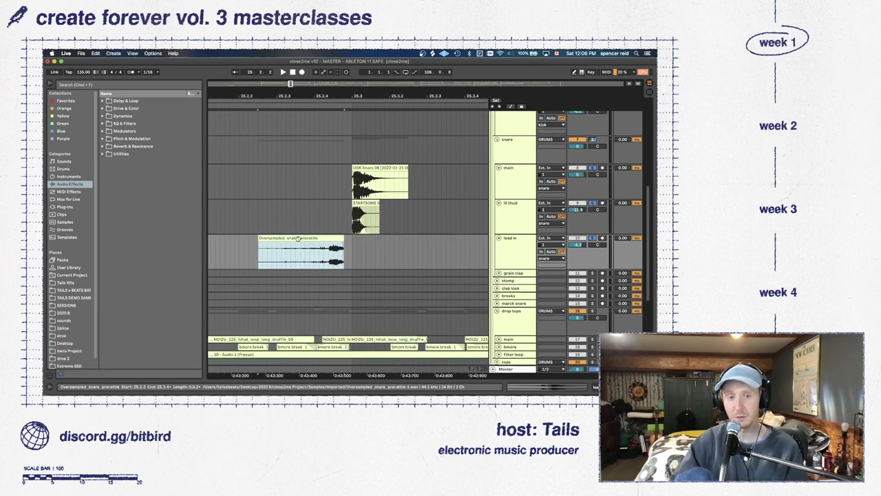
Examine the next prerattle clip in bar 27 and its placement before the following snare hit
key("minus")
key("minus")
key("minus")
key("minus")
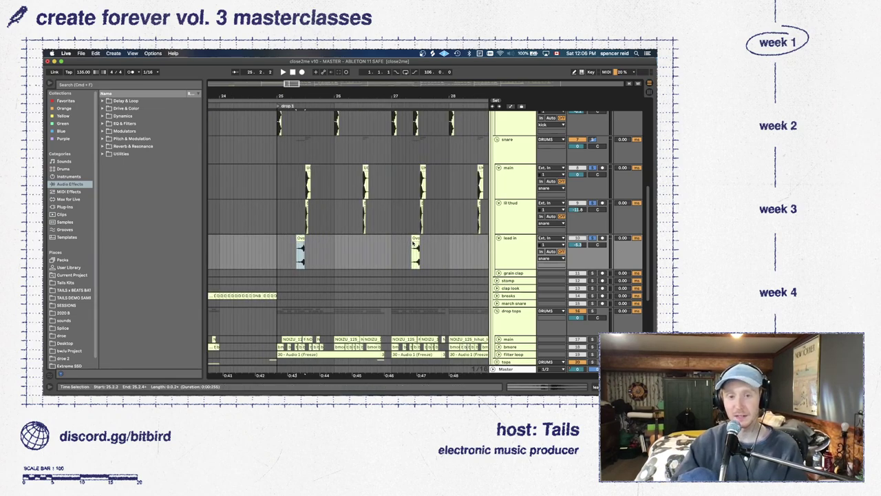
left_click(416, 239)
key("plus")
key("plus")
key("plus")
key("plus")
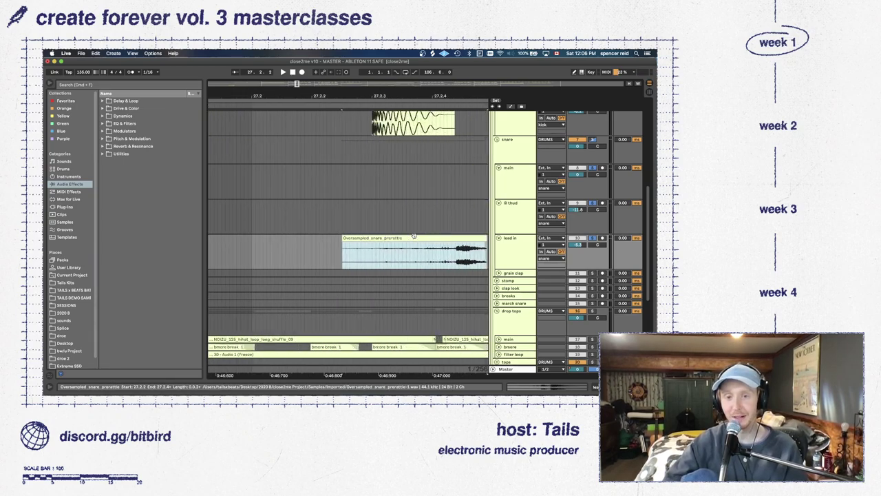
key("minus")
key("minus")
key("minus")
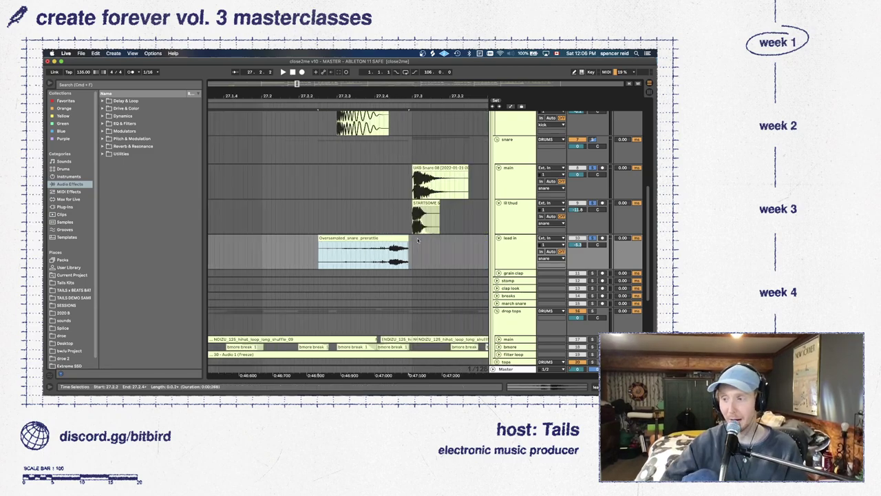
key("minus")
Play the soloed snare group from bar 25 of drop 1, and add the main kick to the solo
left_click(222, 249)
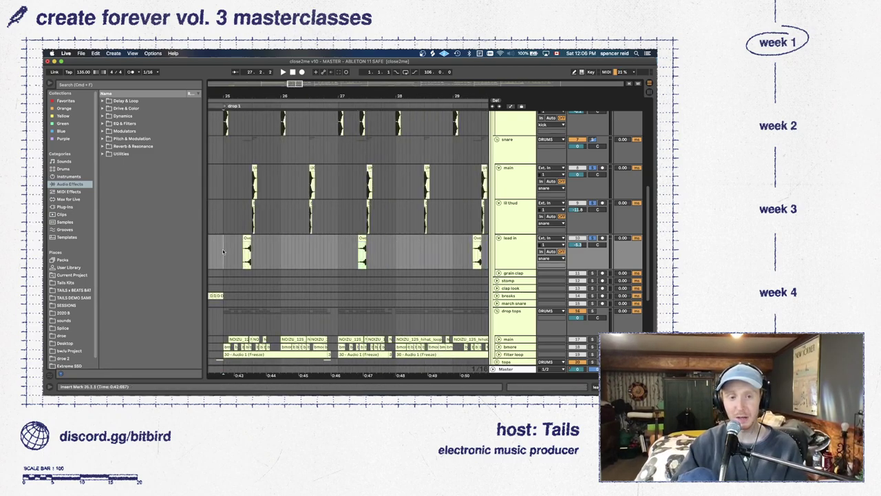
key("space")
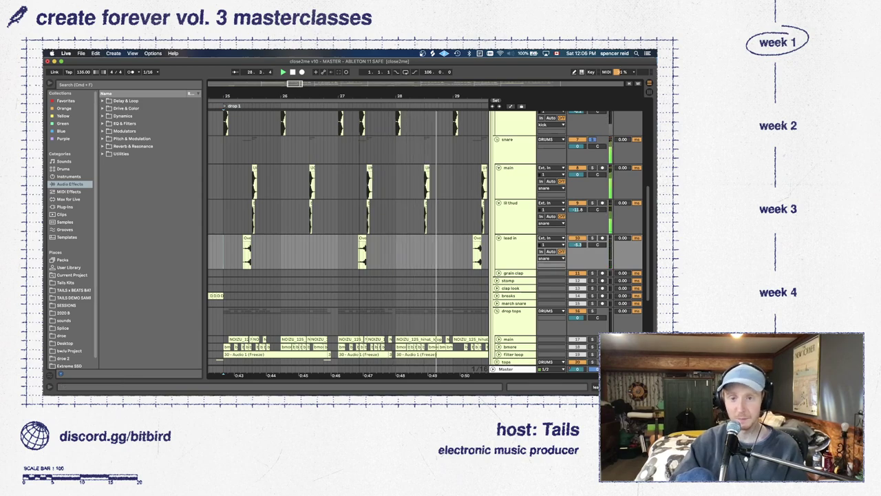
key("minus")
scroll(594, 155, "up", 3)
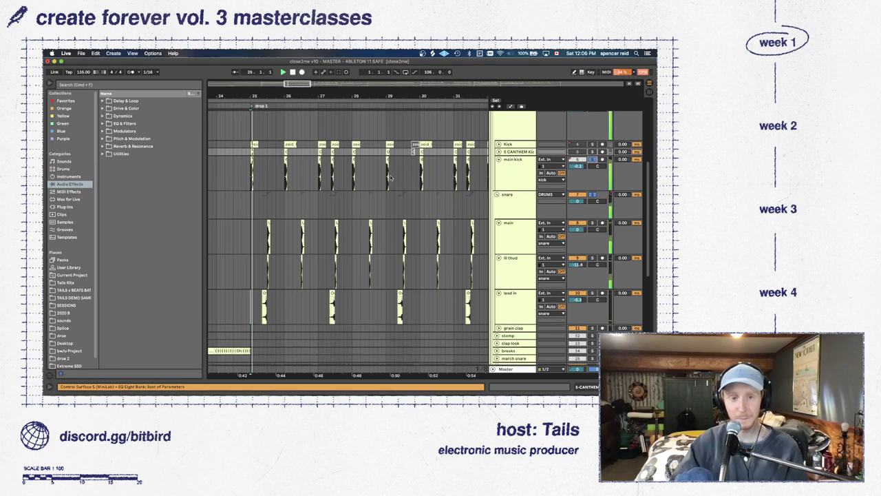
scroll(402, 192, "down", 1)
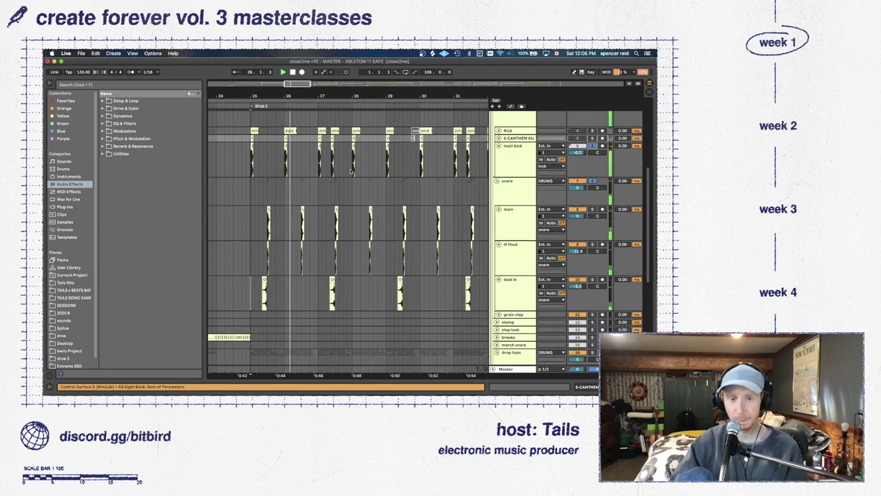
scroll(355, 207, "down", 2)
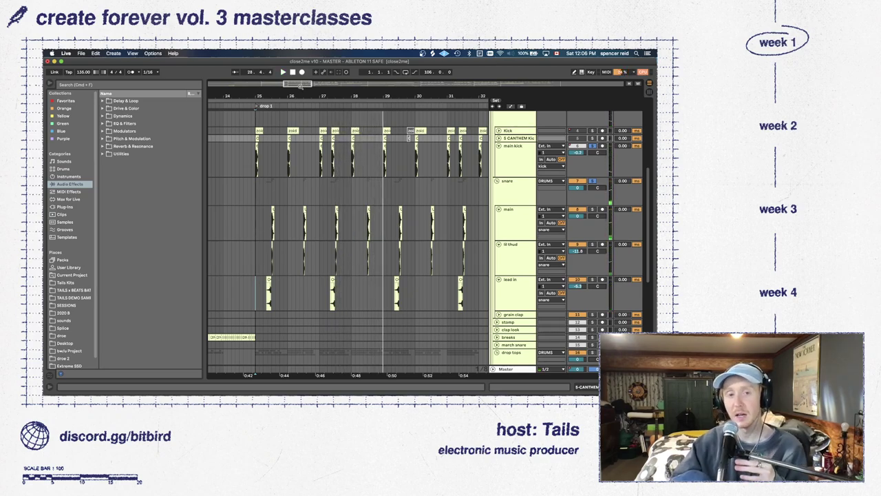
Clear the kick and snare solos and fold the main kick track and the snare group
left_click(592, 146)
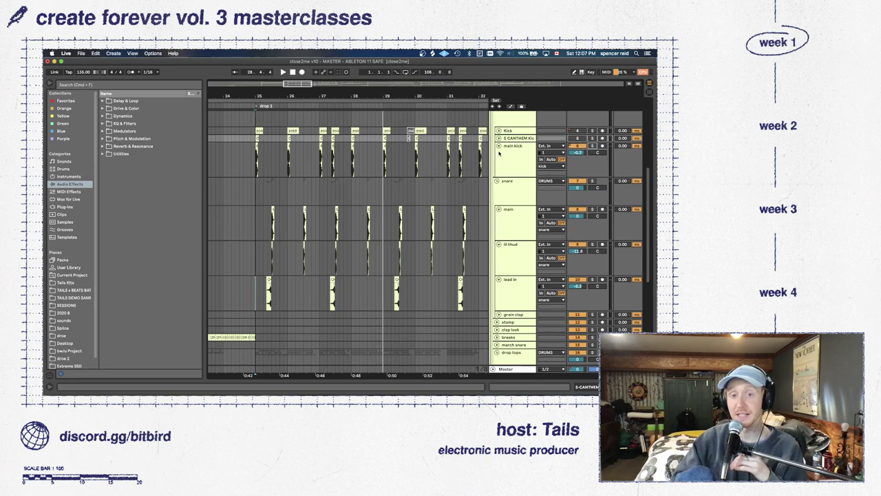
left_click(499, 146)
left_click(498, 153)
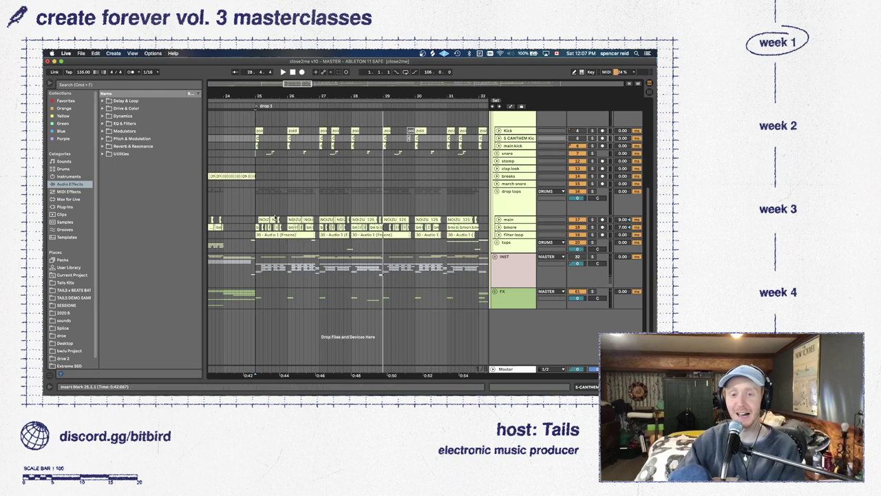
Expand the INST group to show its VOCAL STUFF and SYNTH groups across drop 1
key("plus")
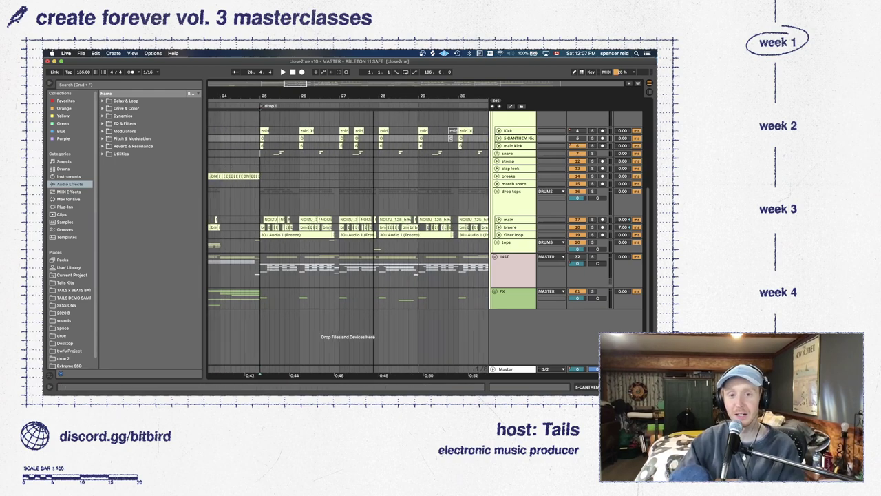
key("minus")
key("minus")
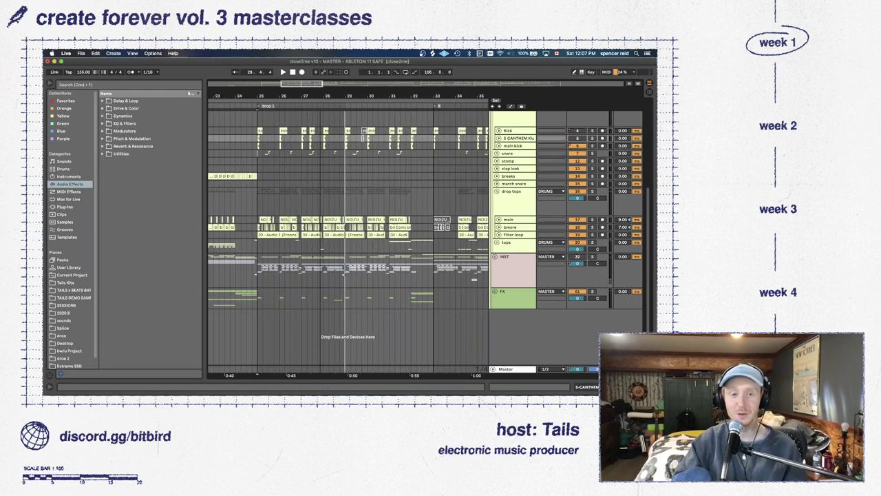
key("plus")
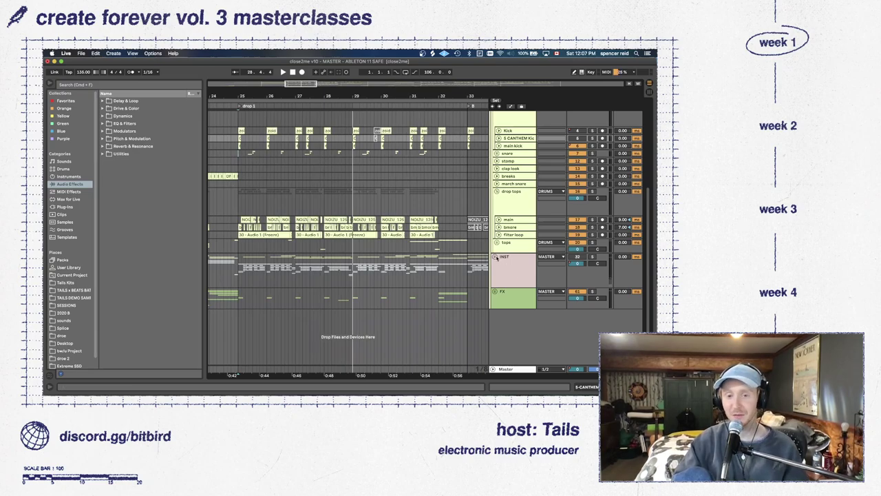
left_click(496, 257)
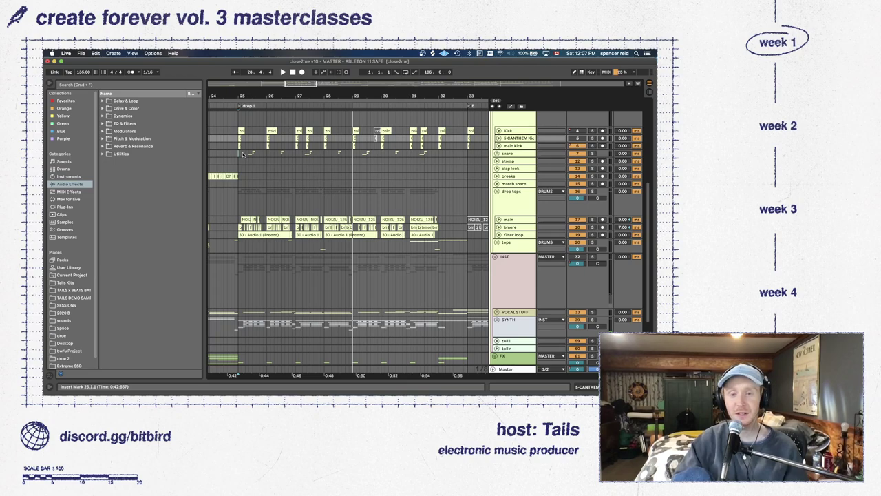
Solo the drop tops group and place the playback start at bar 25 of drop 1
left_click(396, 151)
left_click(381, 150)
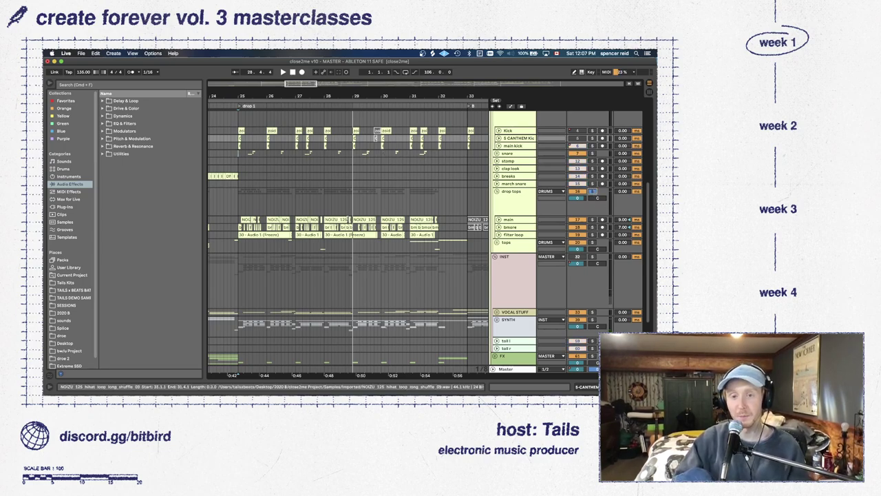
key("space")
left_click(432, 215)
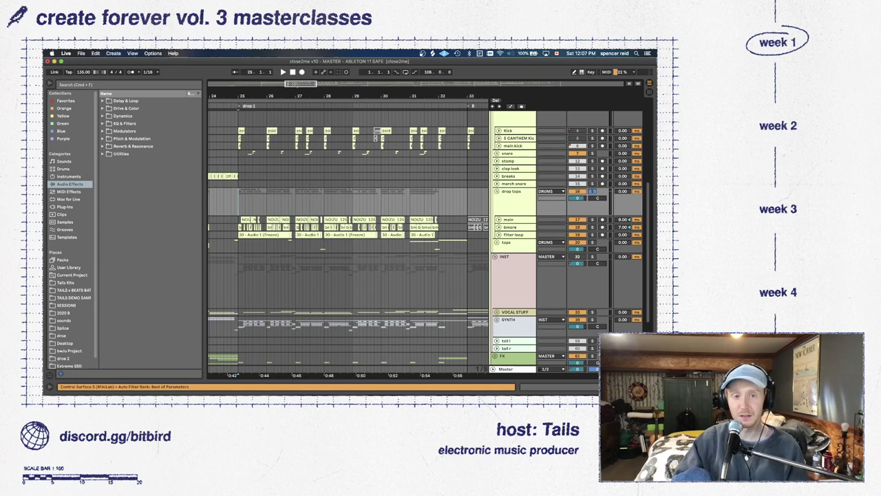
Unfold the main, bmore and filter loop tracks in the drop tops group to show their waveforms at drop 1
key("plus")
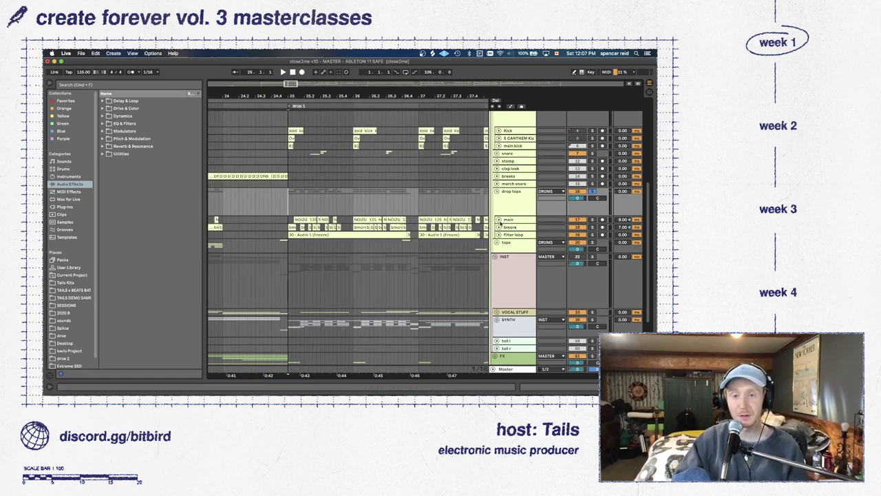
left_click(499, 219)
left_click(498, 254)
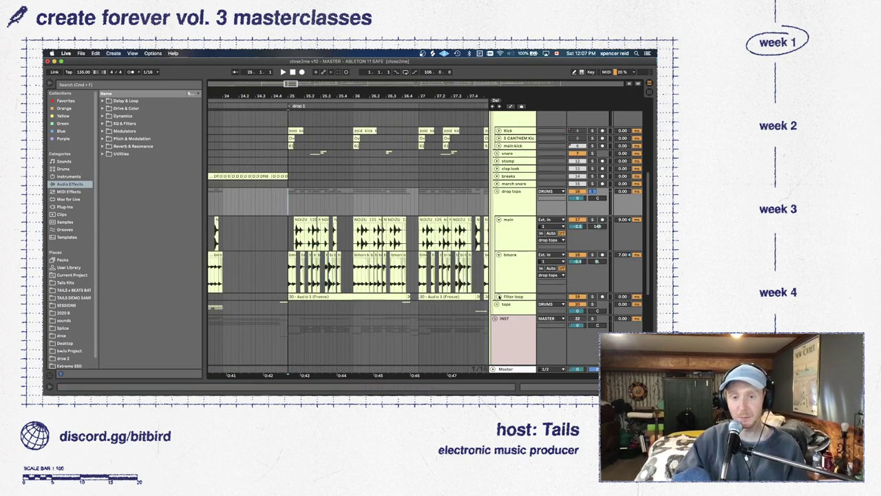
left_click(498, 296)
left_click_drag(321, 95, 322, 124)
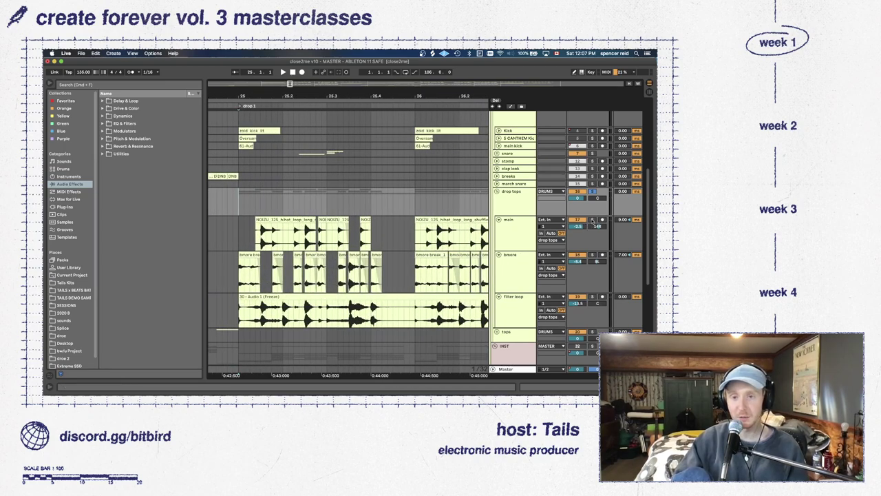
Solo the drop tops main track and play its NOIZU hi-hat loop from the start of drop 1
left_click(593, 220)
key("space")
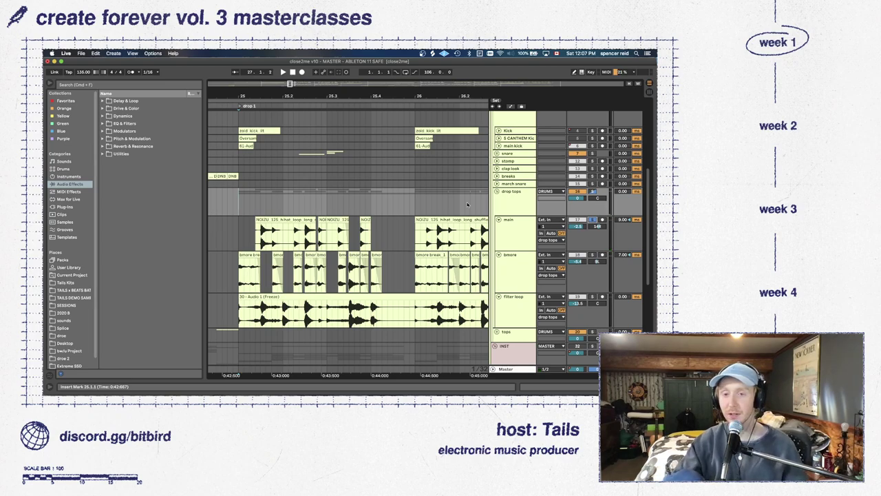
left_click(300, 221)
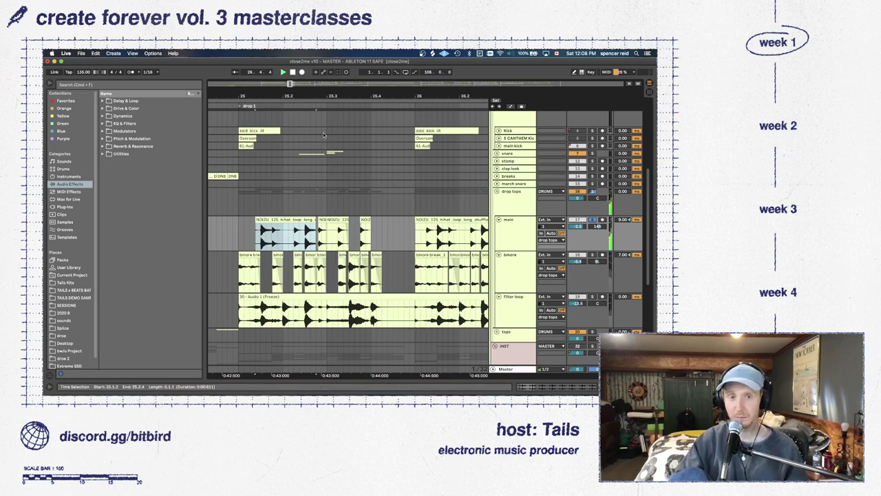
key("minus")
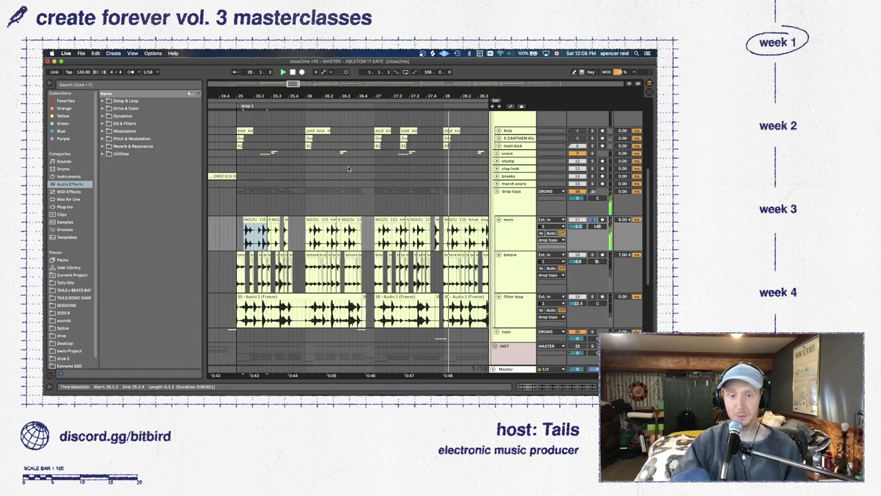
Add the main kick and the snare group to the solo and play them together with the hi-hat loop
scroll(348, 166, "up", 2)
left_click(592, 182)
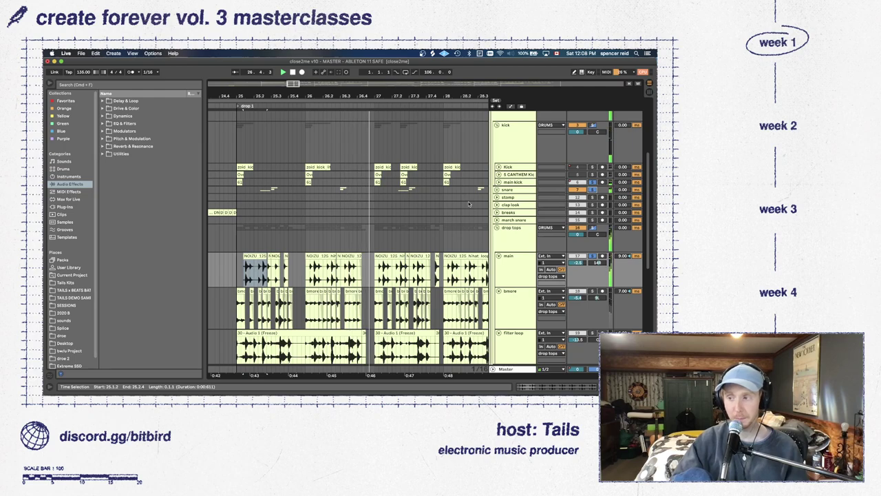
scroll(469, 204, "down", 3)
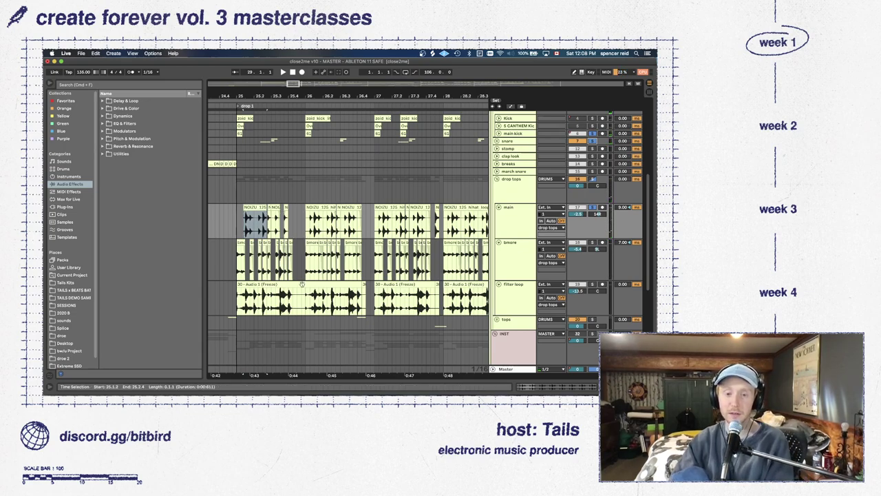
Add the bmore track to the solo and play it with the main hi-hat loop from the start of drop 1
scroll(314, 265, "down", 1)
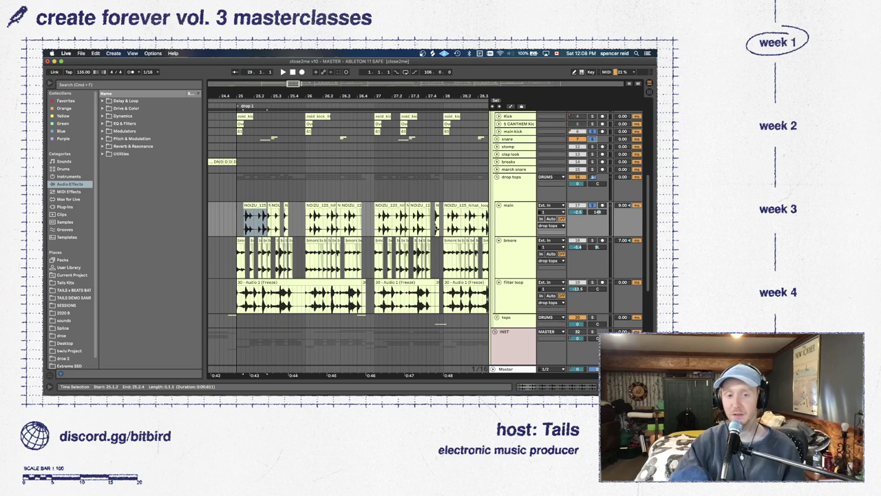
left_click(592, 241)
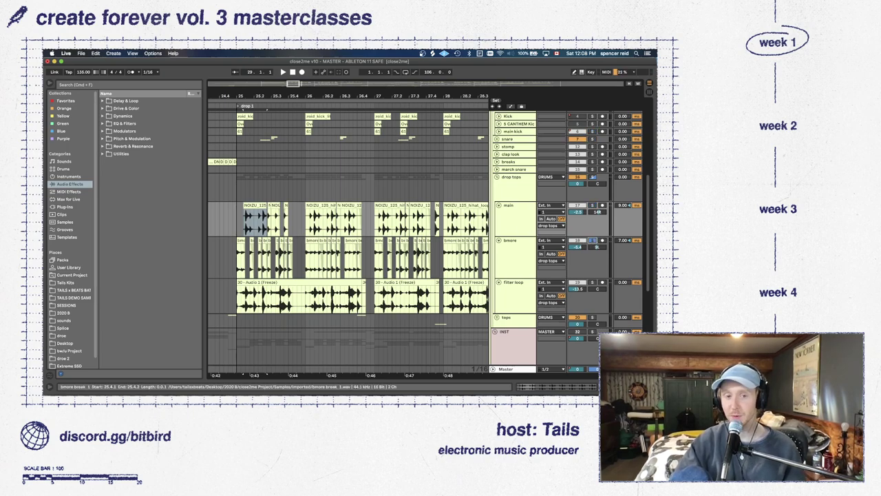
left_click(239, 241)
key("space")
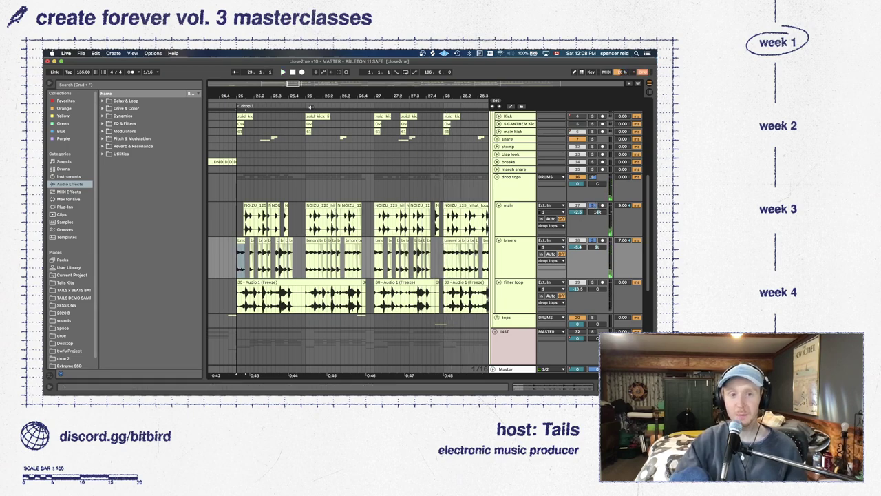
Set the playback start at bar 25 on the main track and audition the main and bmore layers across drop 1
left_click_drag(245, 97, 294, 108)
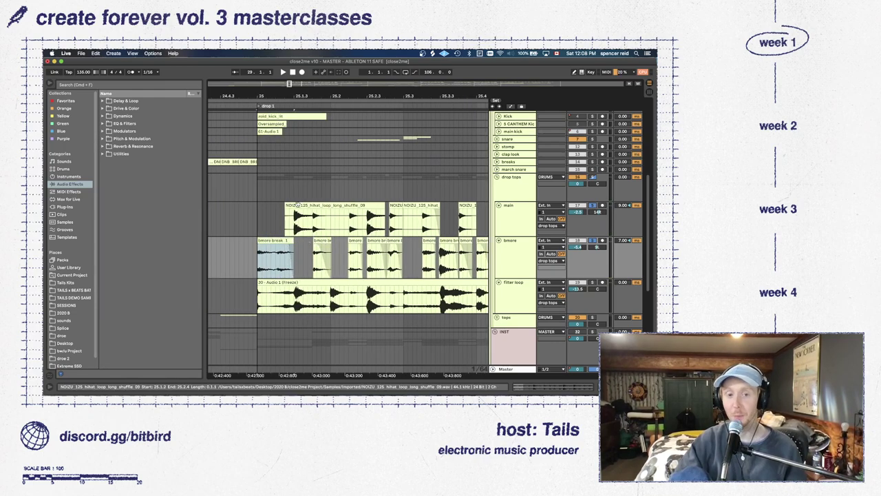
left_click(256, 212)
key("space")
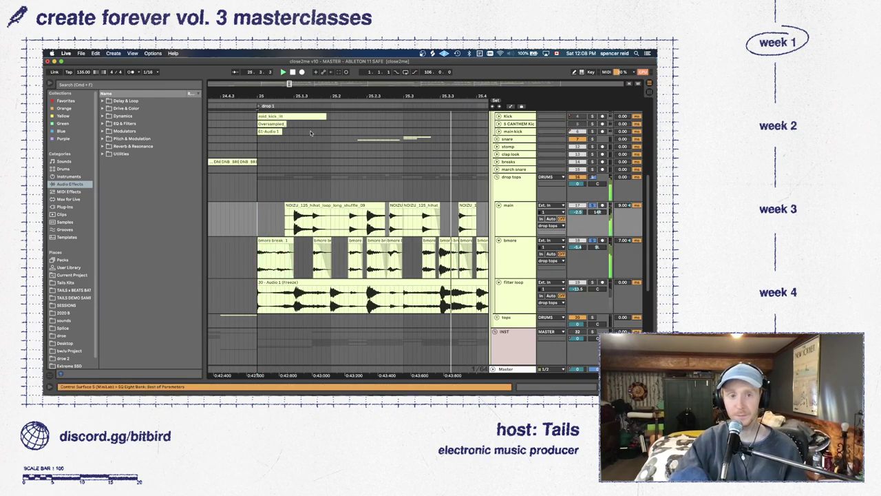
key("minus")
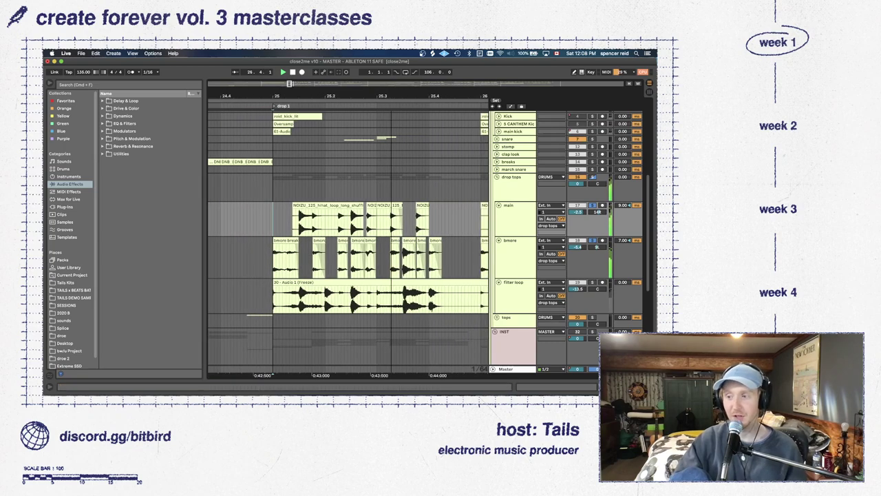
key("minus")
key("minus")
key("minus")
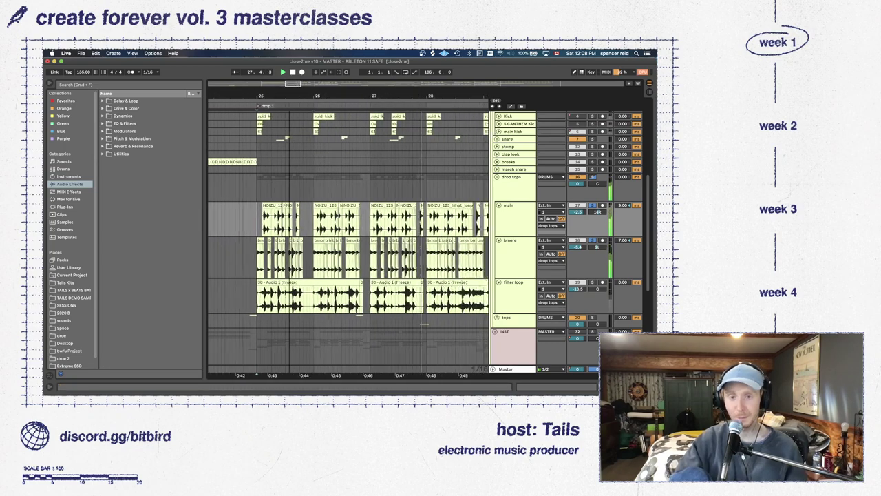
scroll(287, 213, "right", 1)
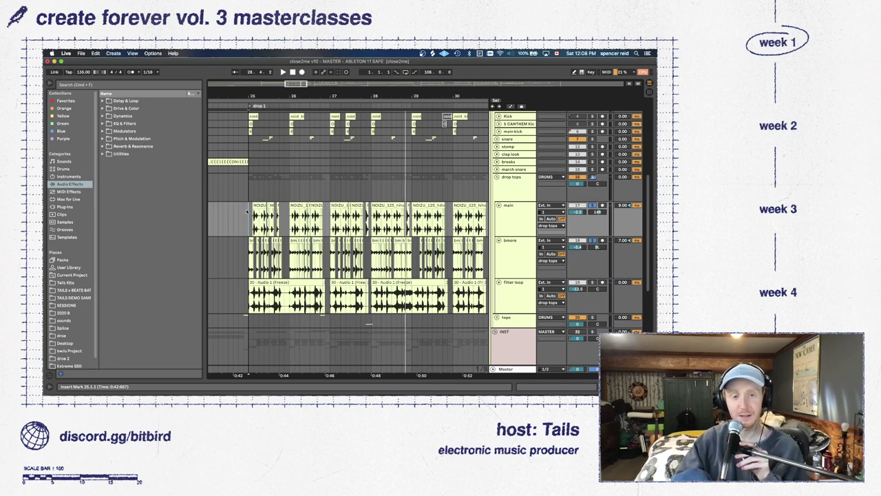
key("space")
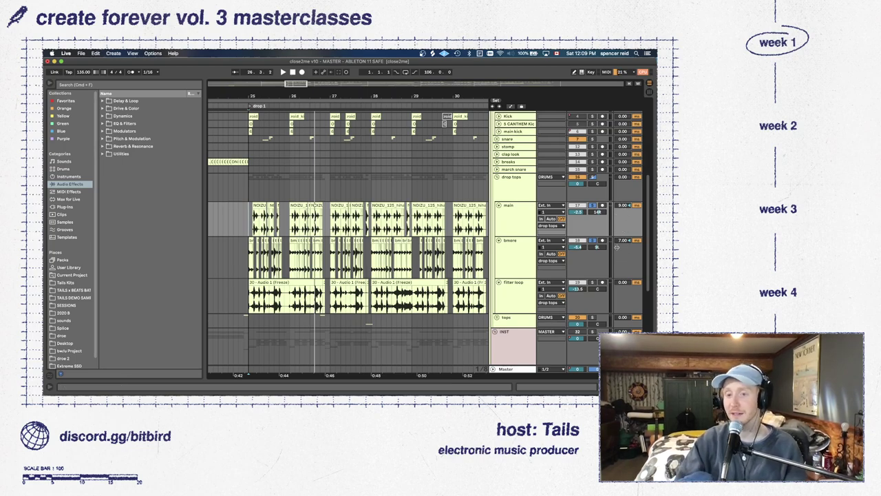
Select the first NOIZU hi-hat loop clip on the main track and examine its placement against the kick at bar 25
scroll(277, 235, "up", 2)
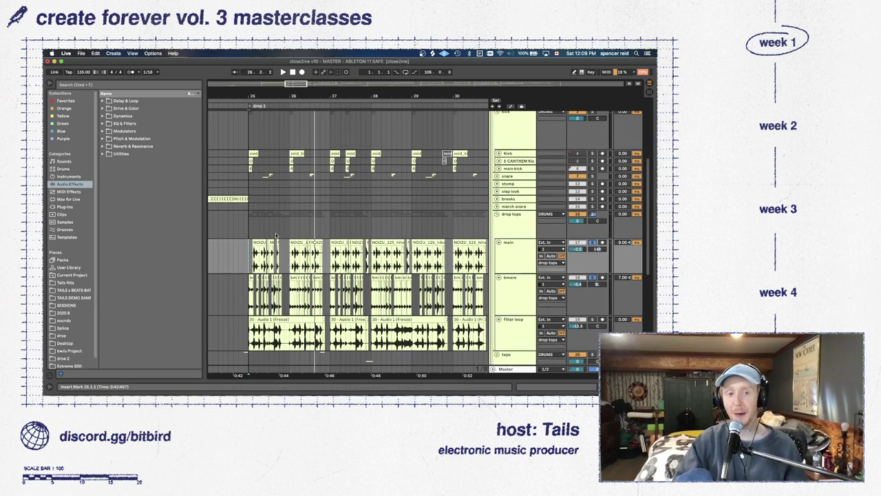
scroll(271, 185, "up", 5)
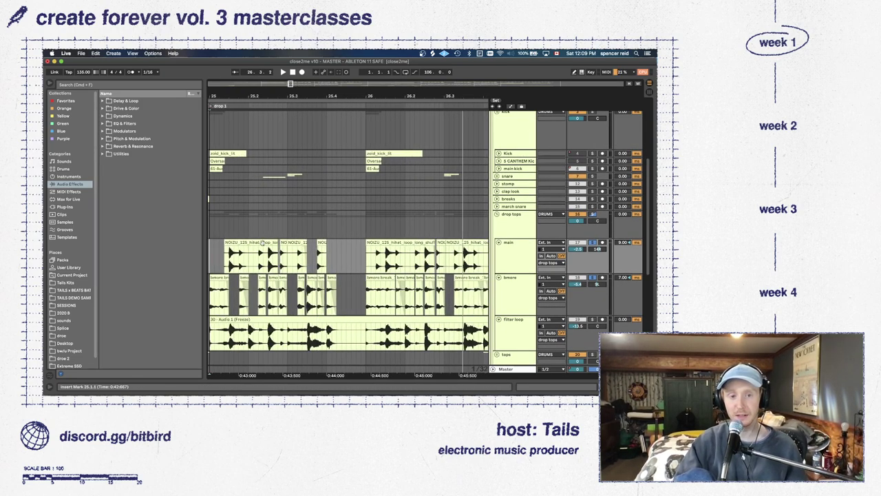
left_click(246, 240)
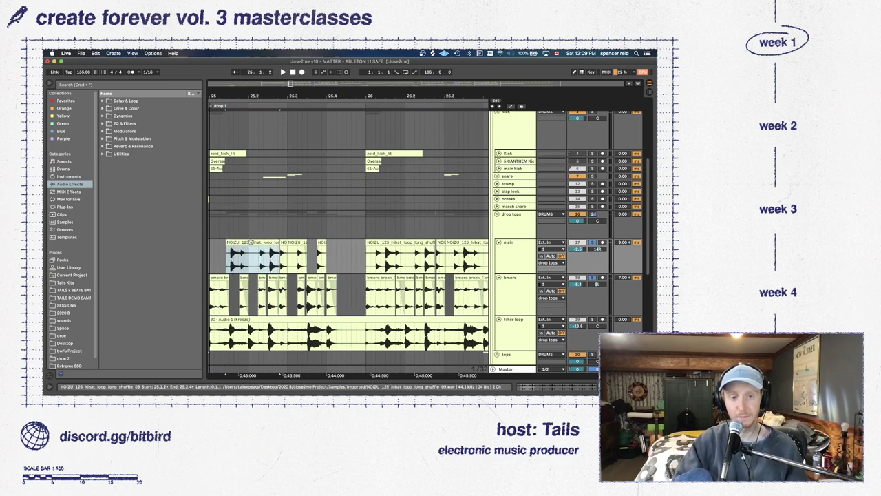
scroll(258, 236, "left", 3)
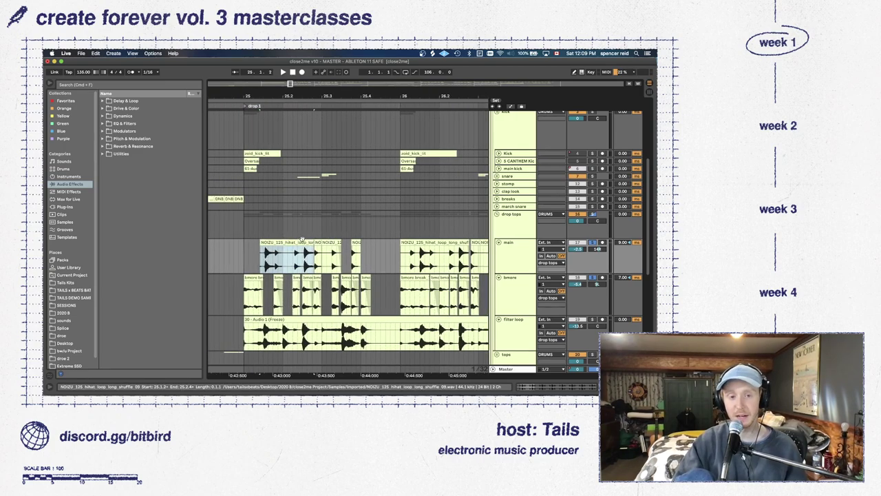
left_click_drag(290, 84, 299, 85)
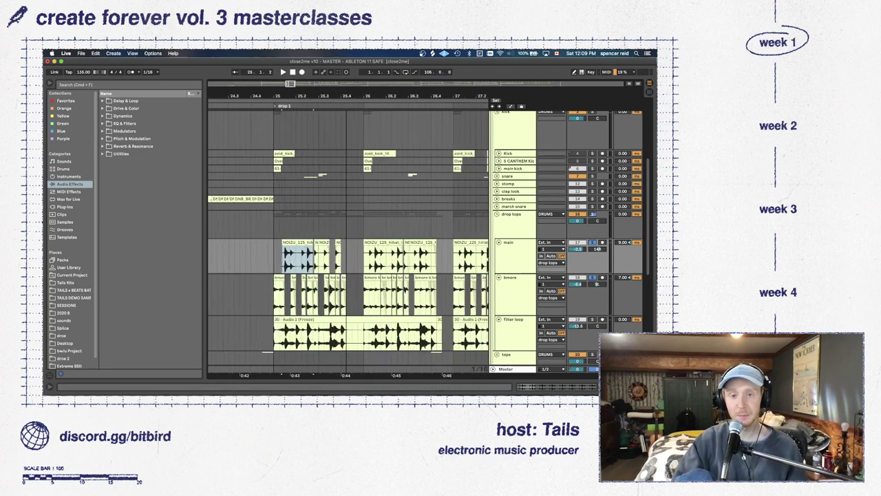
Solo the kick, snare and drop tops groups together and play them from the start of drop 1
scroll(544, 217, "up", 1)
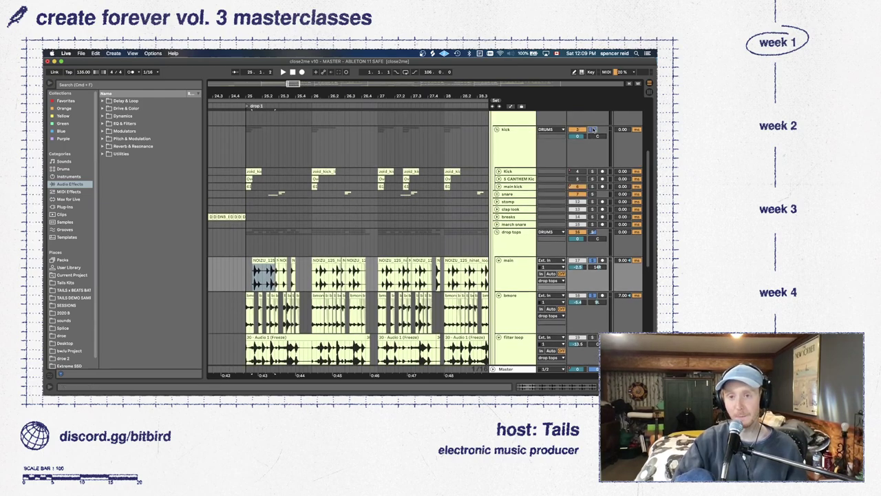
left_click(592, 194)
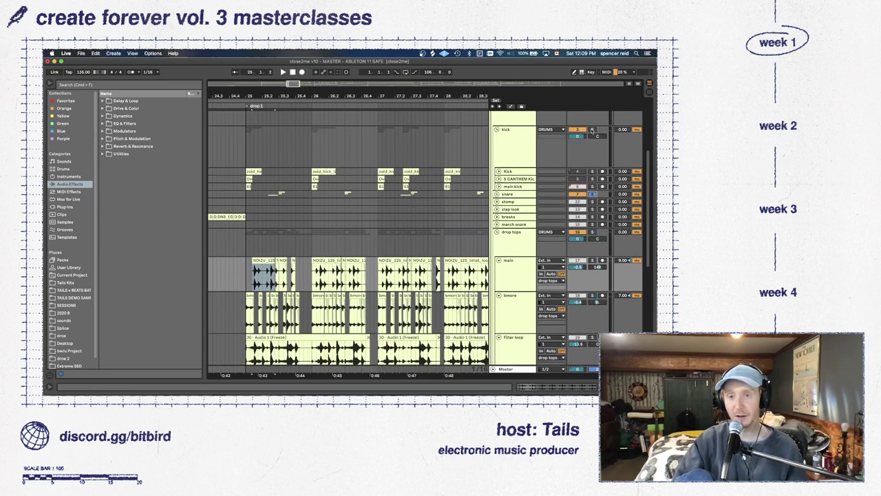
left_click(591, 129)
left_click(591, 233)
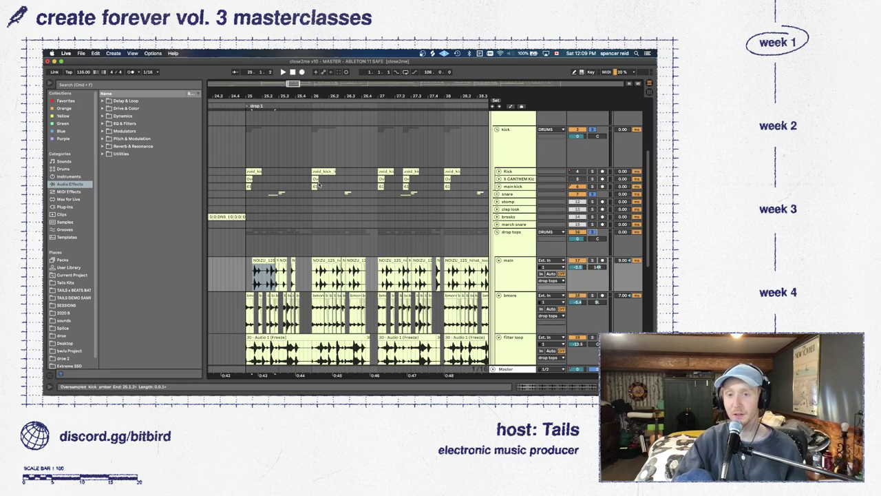
left_click(244, 143)
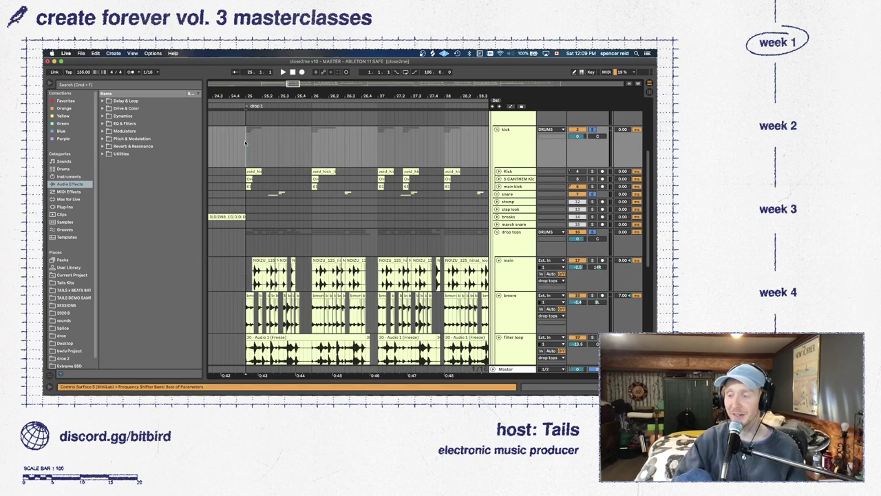
key("space")
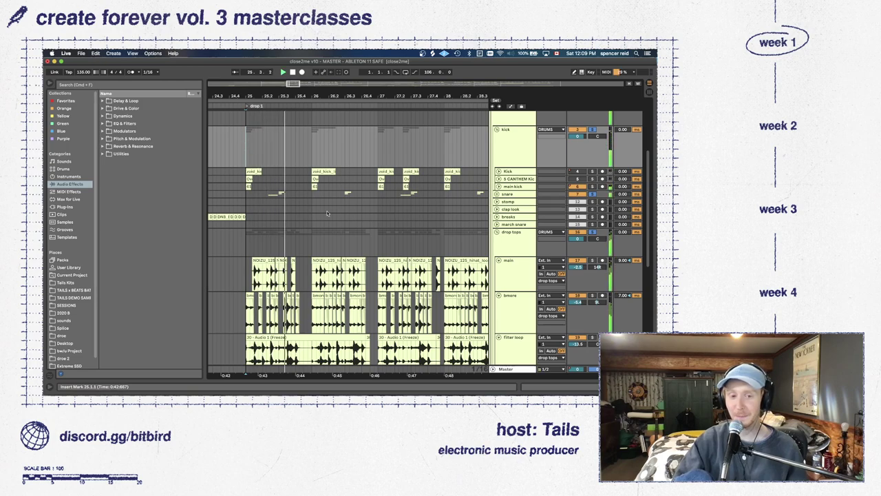
Replay the soloed kick, snare and drop tops from bar 25 with the filter loop track in view
scroll(327, 214, "down", 1)
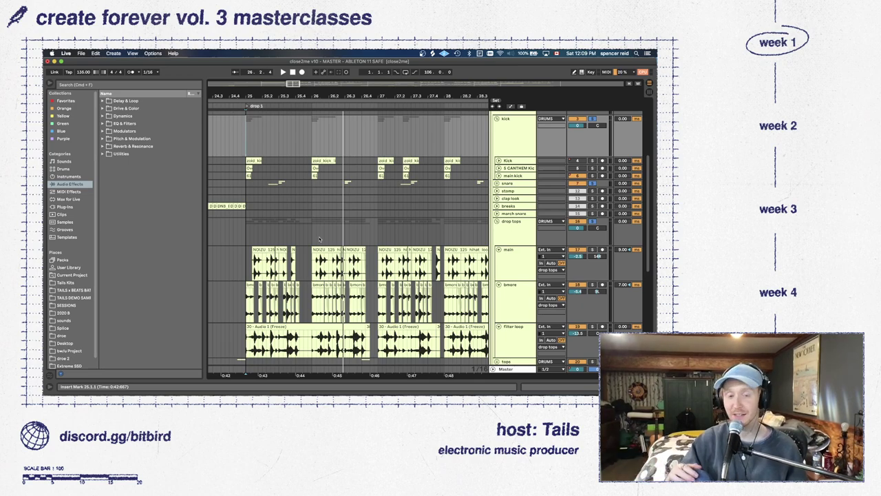
scroll(323, 240, "down", 1)
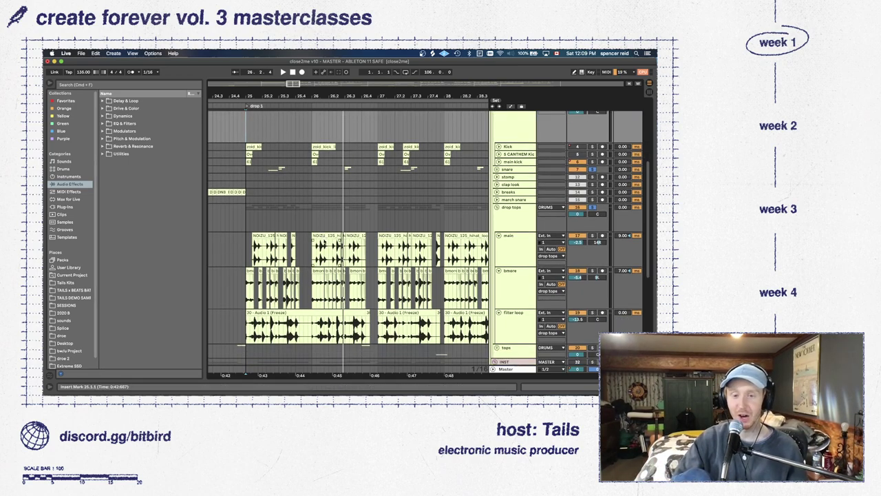
scroll(340, 254, "down", 1)
scroll(339, 234, "down", 1)
key("space")
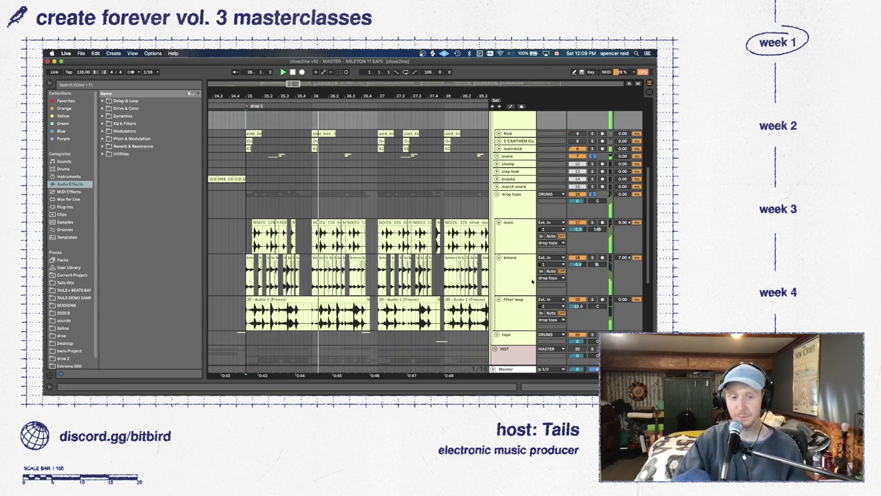
scroll(442, 266, "down", 1)
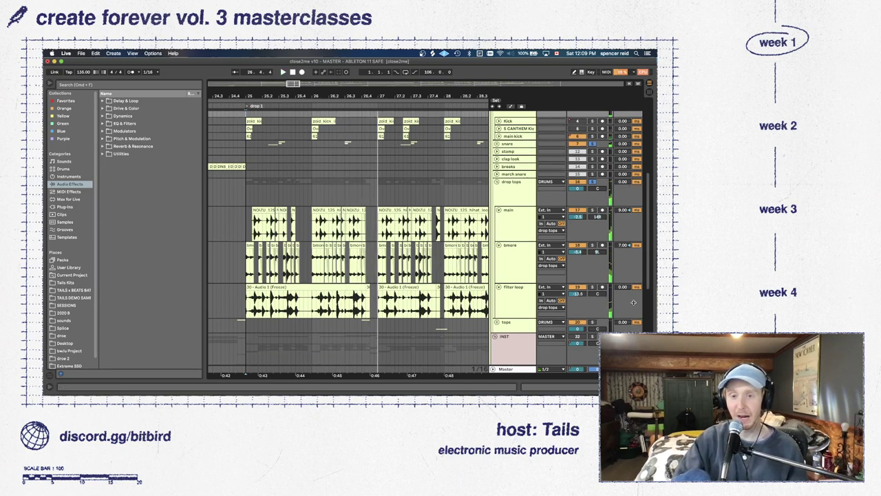
Solo only the filter loop track and play it from bar 25, with bars 25 to 26.4 of its clip selected
left_click(593, 287)
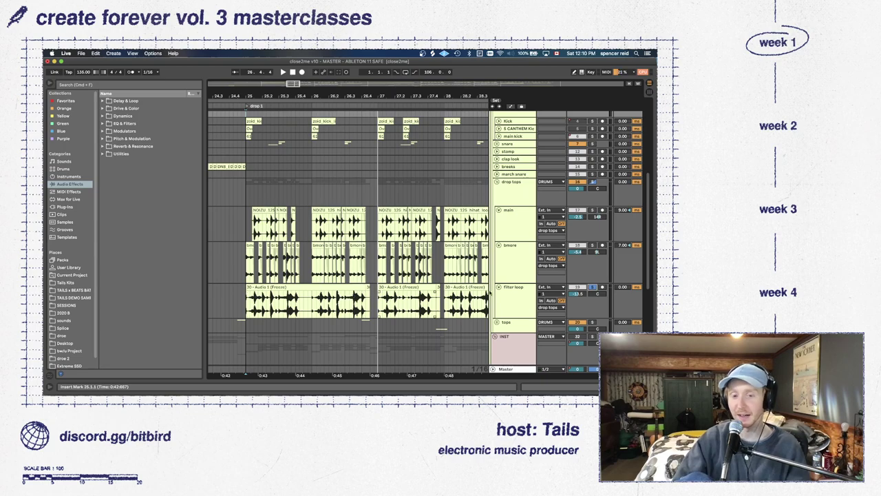
left_click_drag(366, 303, 210, 303)
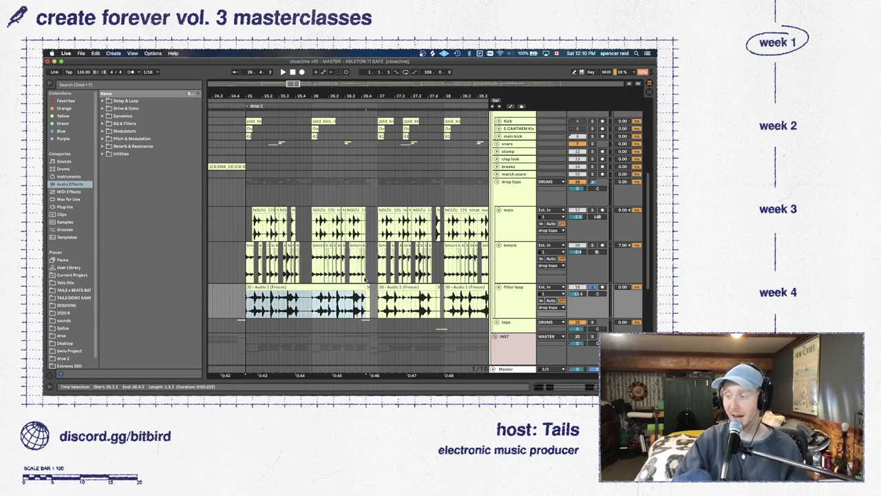
key("space")
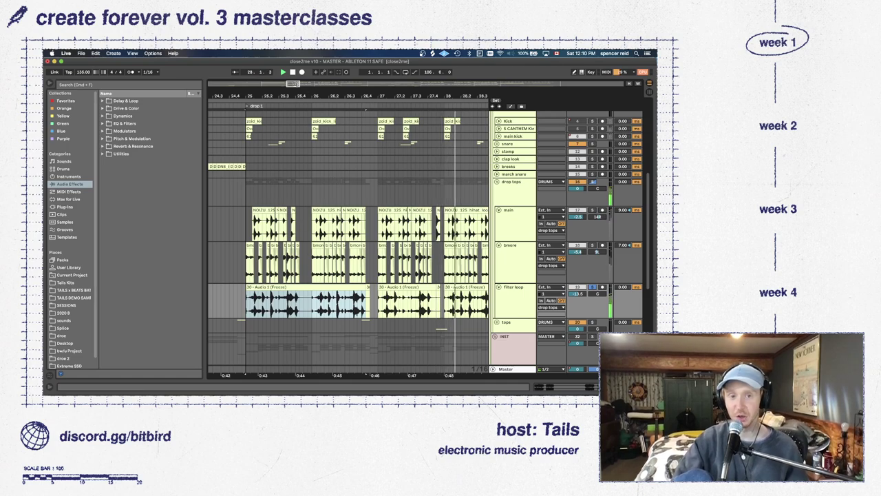
key("minus")
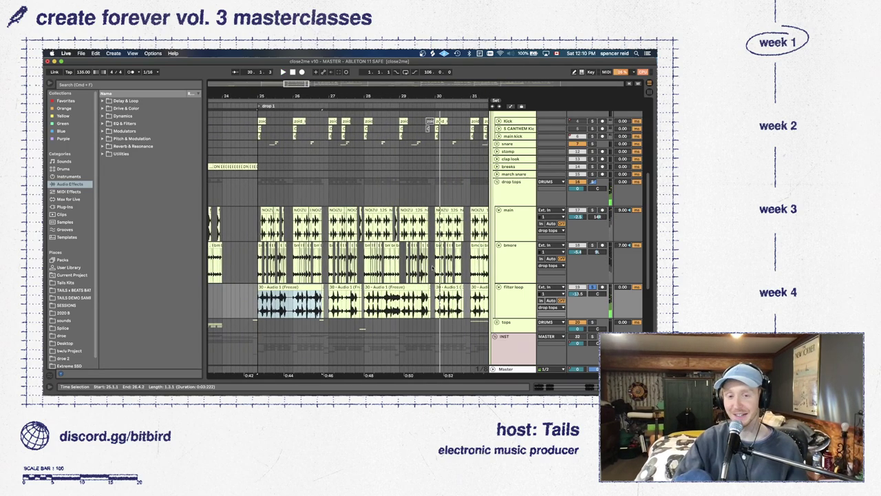
Add the bmore and main tracks to the filter loop solo, play all three, and bring in the kick group
left_click(593, 245)
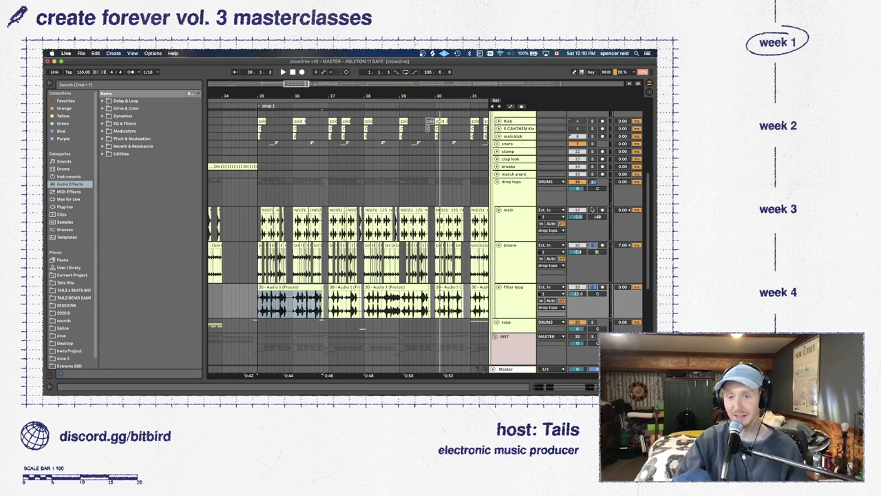
left_click(592, 209)
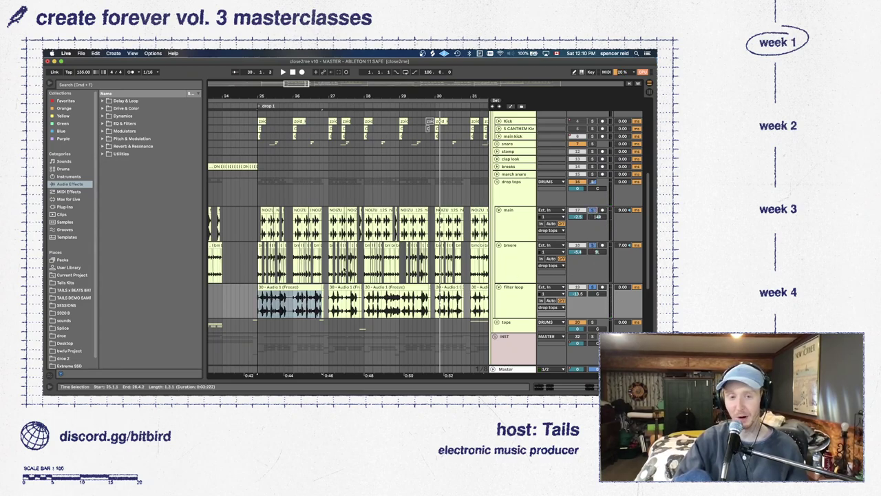
key("space")
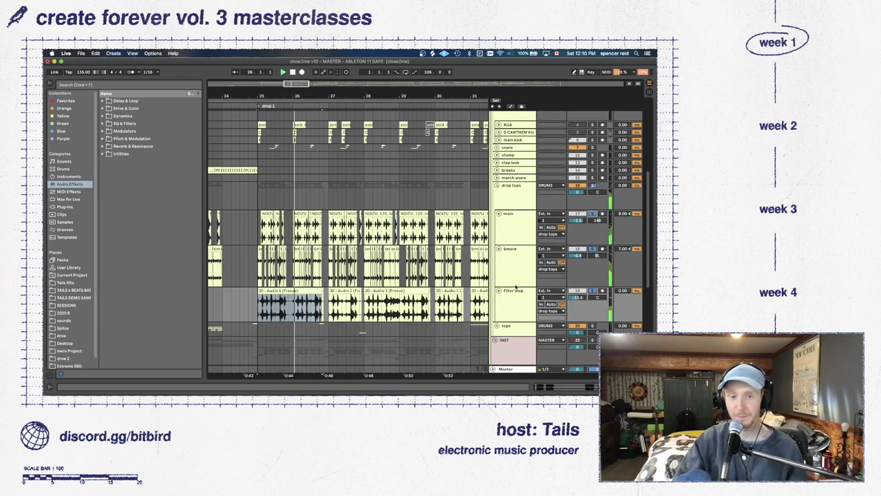
scroll(515, 288, "up", 2)
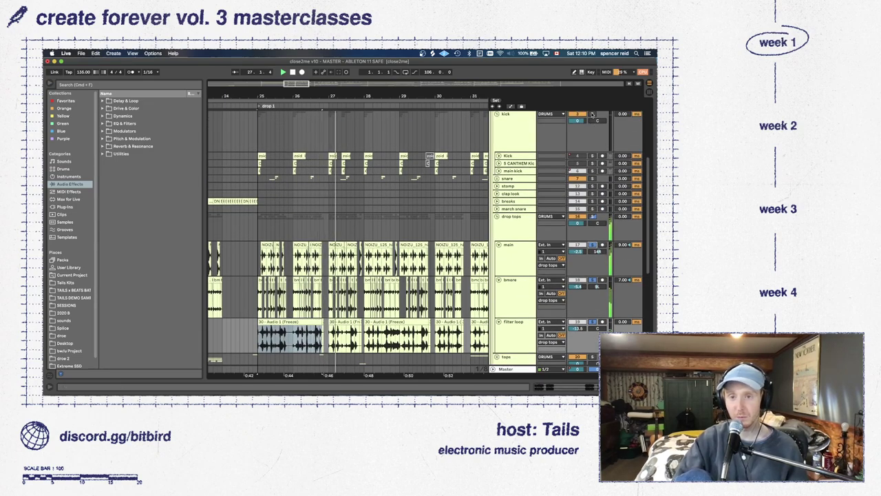
left_click(592, 114)
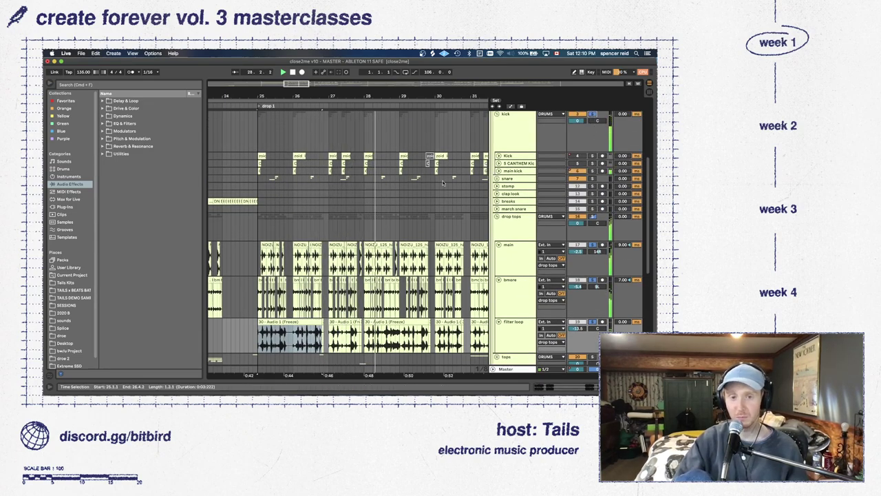
Fold the main track and show the device chains of the drop tops group and the main track
scroll(434, 161, "down", 3)
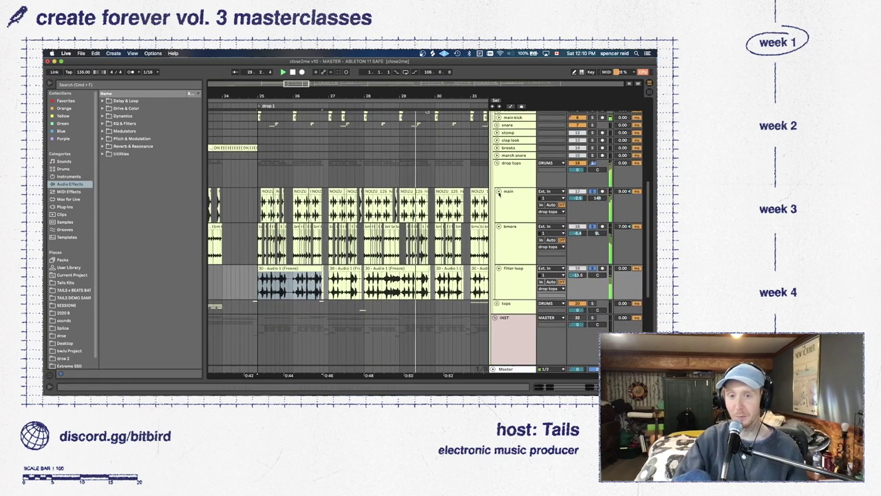
left_click(499, 194)
double_click(505, 184)
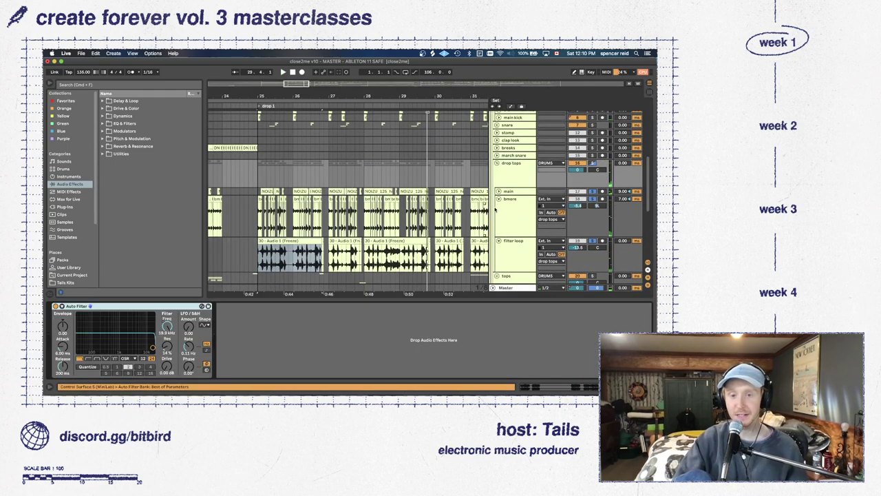
left_click(507, 193)
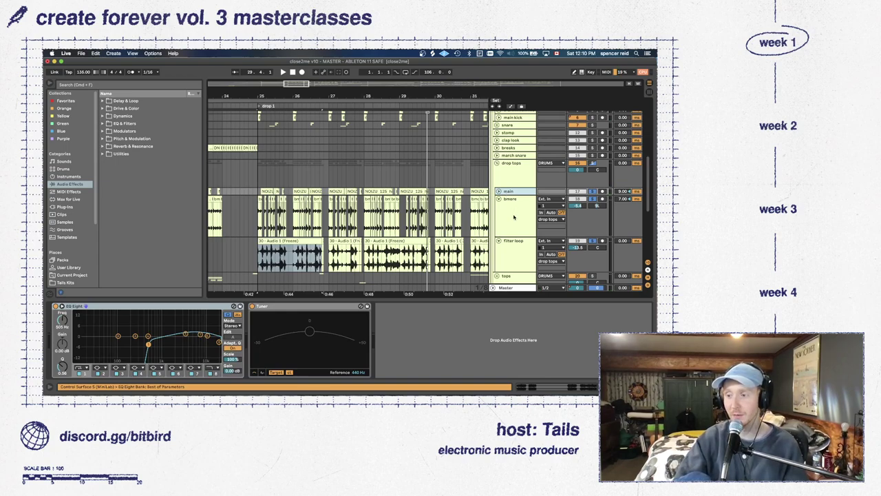
Show the device chains of the bmore, filter loop and main tracks in turn
left_click(514, 218)
scroll(511, 216, "down", 2)
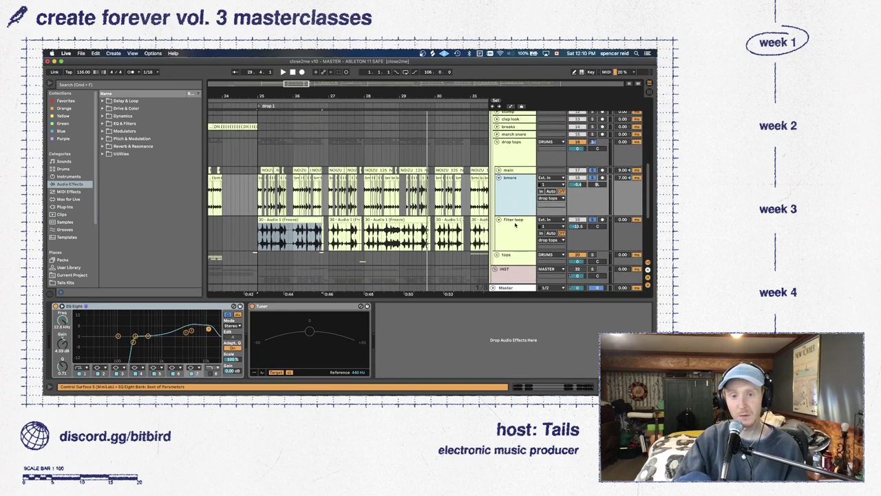
left_click(515, 229)
left_click(511, 201)
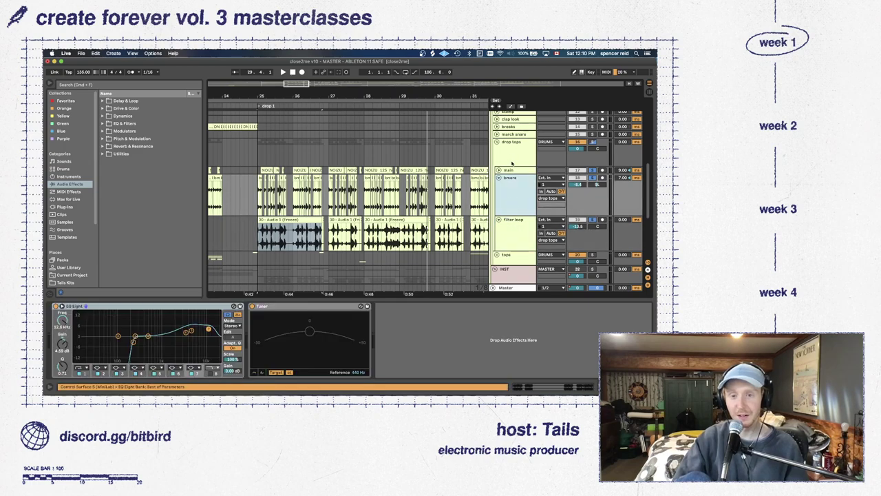
left_click(513, 171)
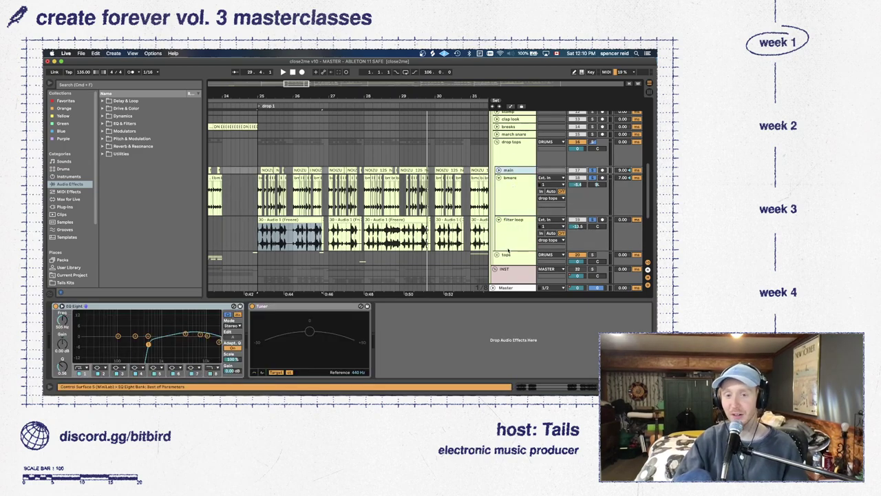
Fold the bmore and filter loop tracks and collapse the drop tops group
scroll(507, 228, "up", 2)
left_click(498, 212)
left_click(498, 220)
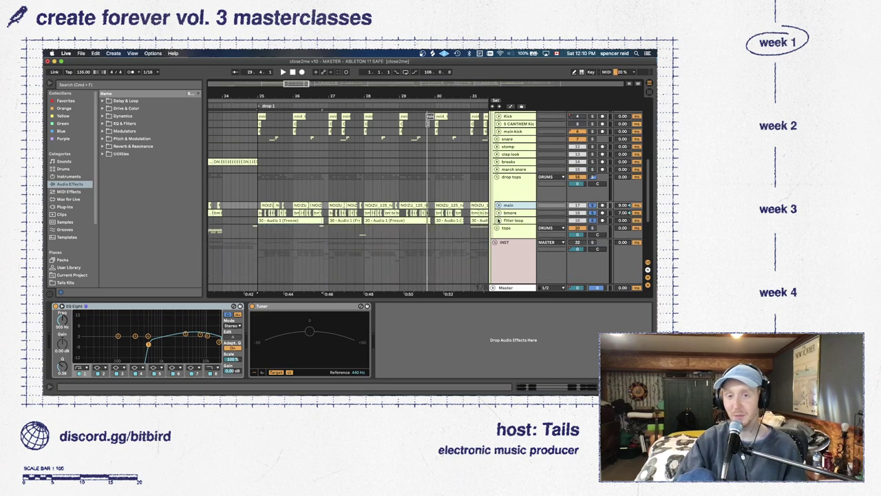
scroll(500, 210, "up", 1)
left_click(497, 194)
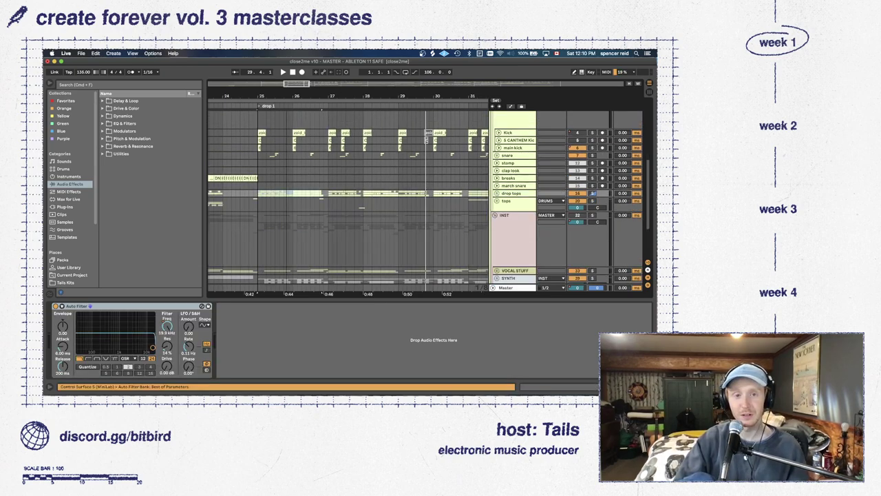
Show the tops group's device chain and expand the group to reveal its tracks
scroll(427, 141, "down", 6)
scroll(303, 94, "up", 3)
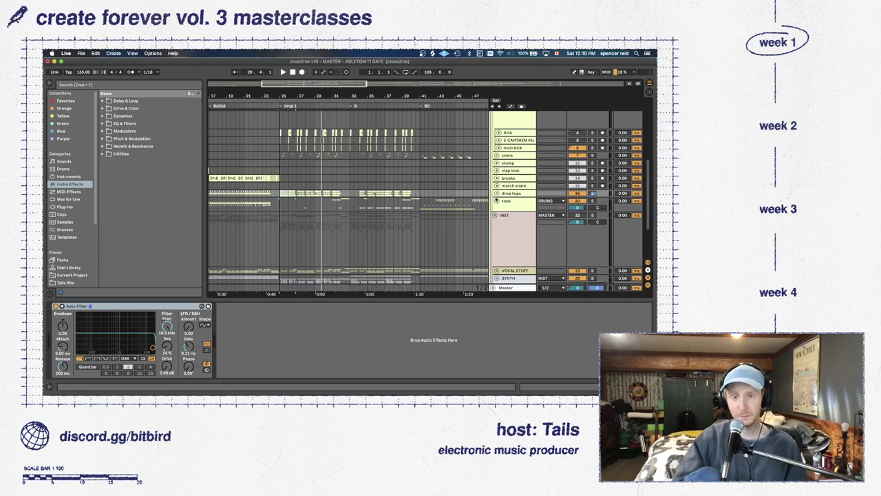
left_click(504, 201)
left_click(498, 200)
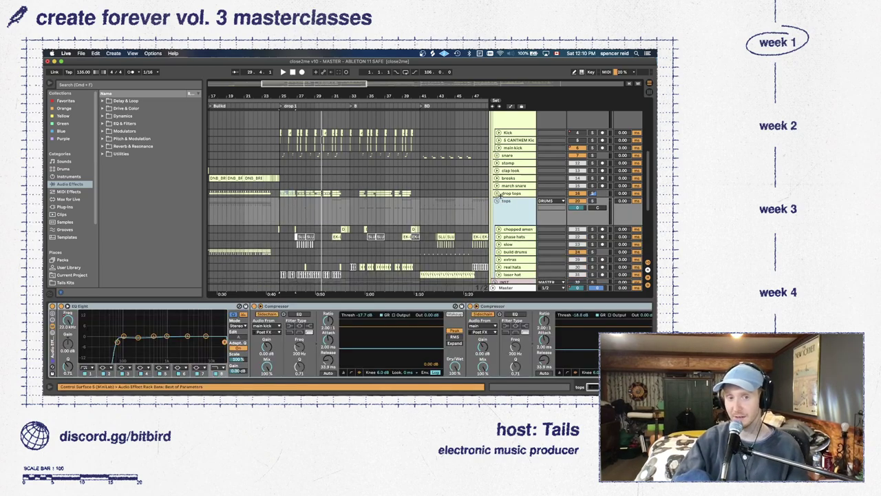
scroll(455, 190, "down", 2)
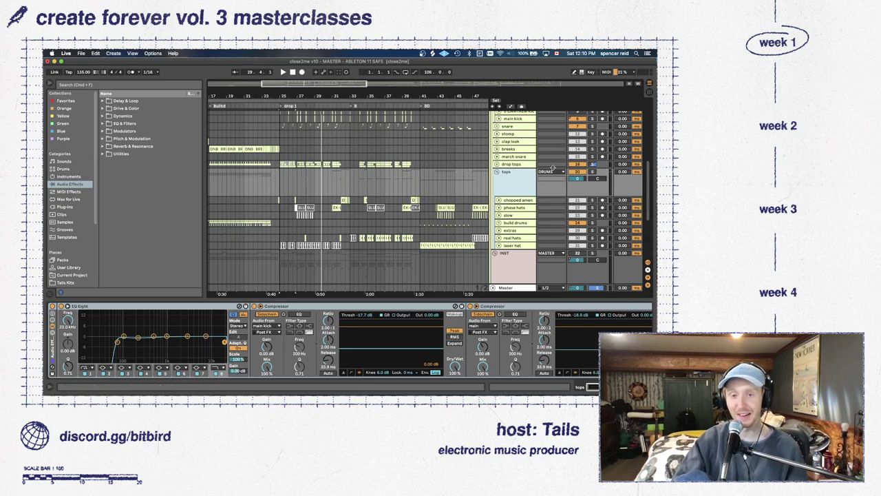
Solo the tops group in place of drop tops and play it from bars 24.4, 26.4 and 31
left_click_drag(325, 87, 352, 113)
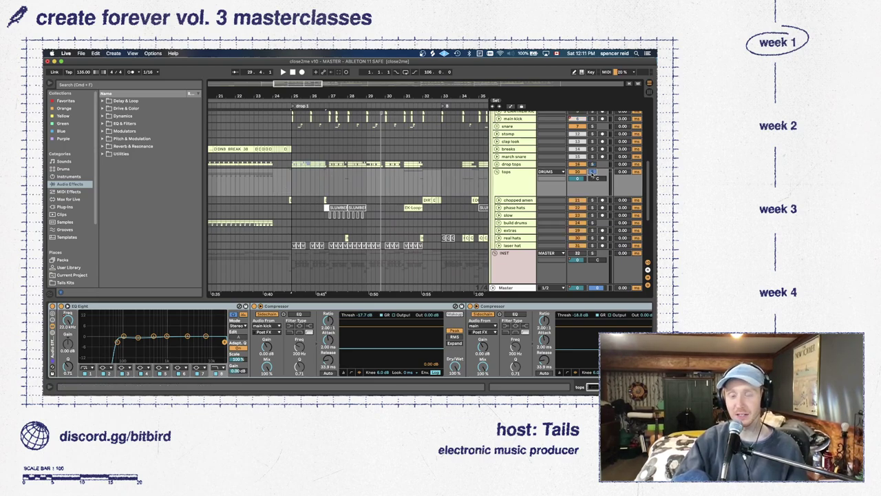
left_click(286, 181)
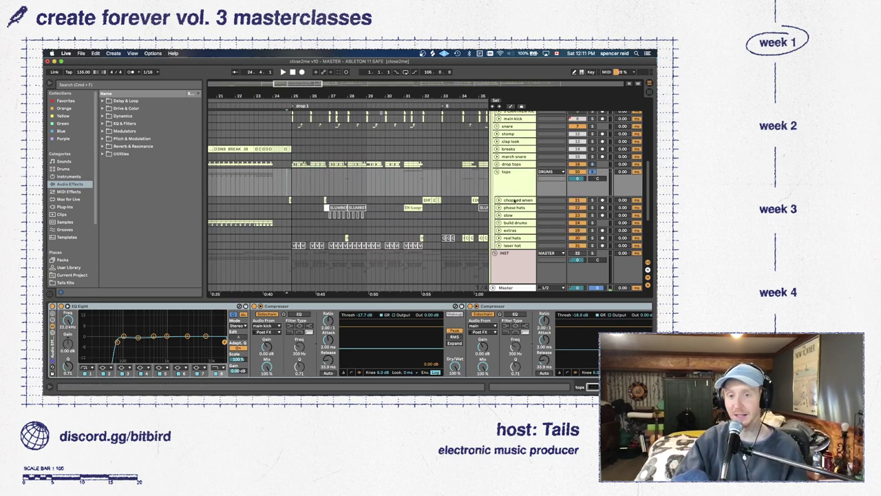
key("space")
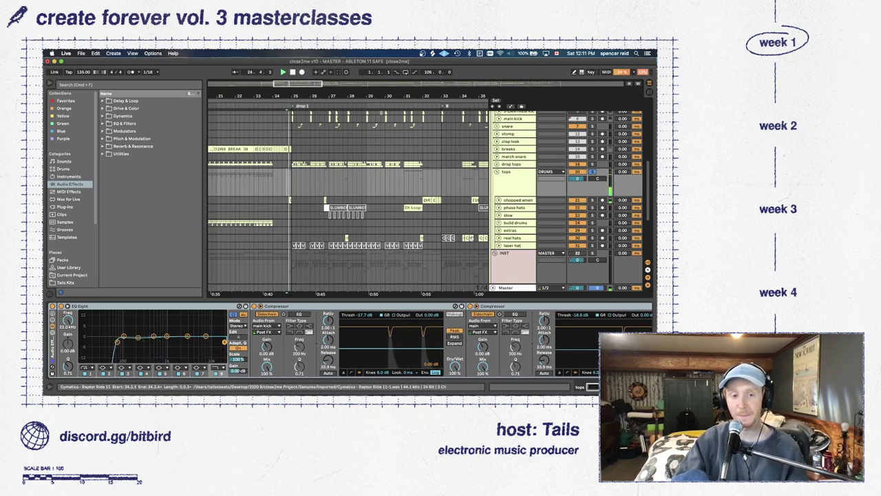
left_click(328, 188)
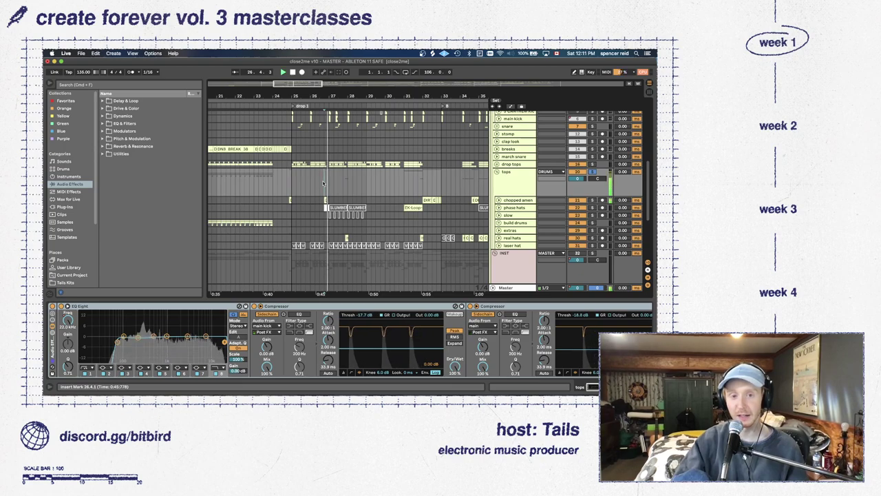
left_click(417, 186)
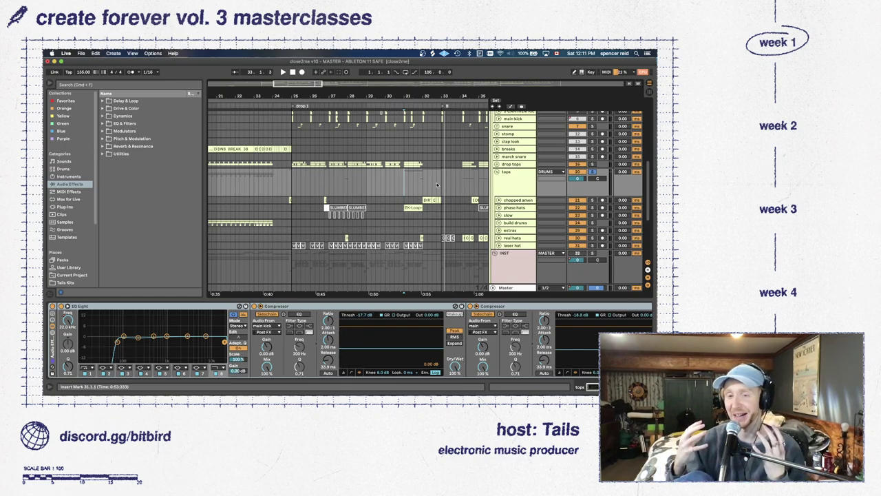
Play the phase hats loop clip at bar 31, and add the drop tops group to the tops solo for another playback
left_click(397, 186)
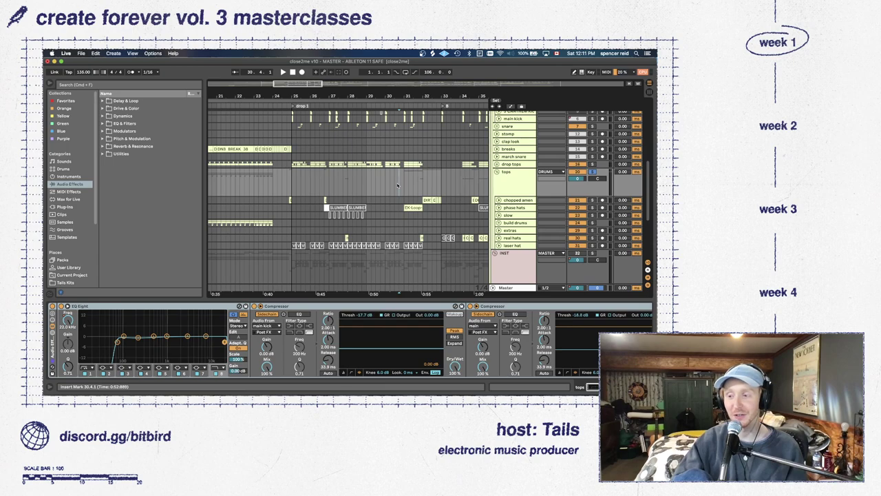
left_click(412, 207)
key("space")
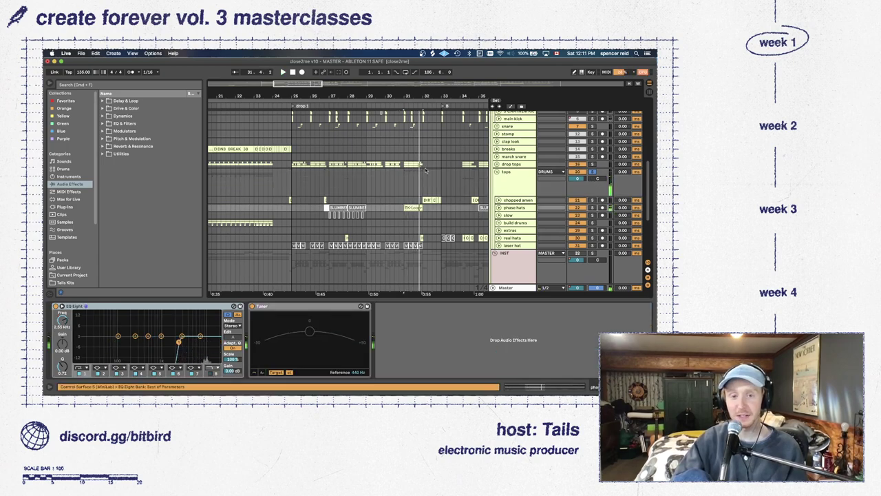
scroll(515, 184, "up", 2)
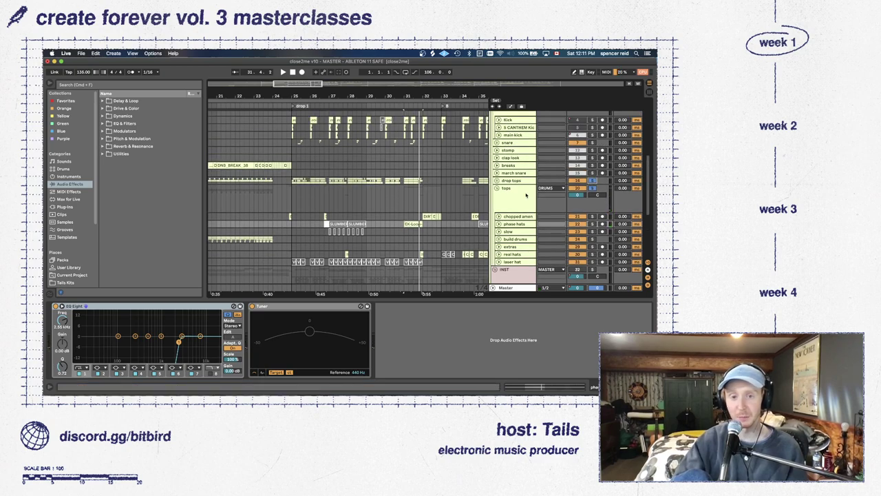
key("space")
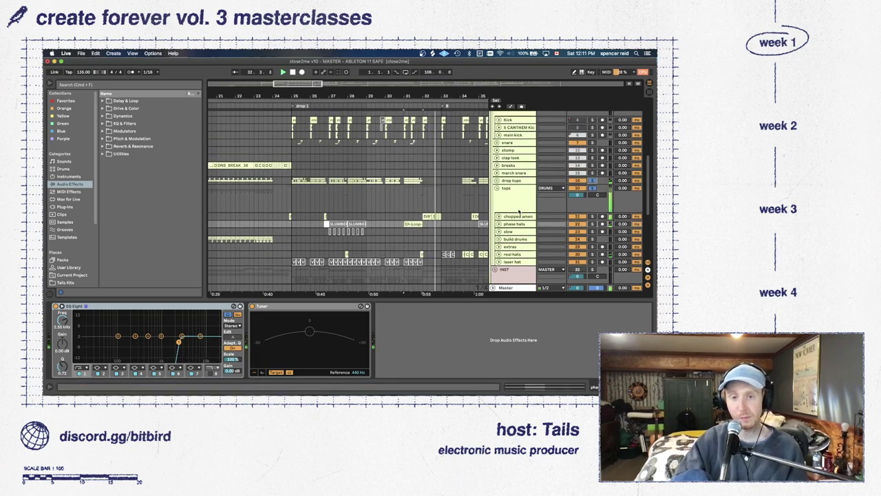
Unfold the chopped amen track and select its first breakbeat clip at bar 32 to show the track's devices
left_click(499, 217)
mouse_move(314, 84)
left_mouse_down()
mouse_move(313, 91)
mouse_move(312, 84)
left_mouse_up()
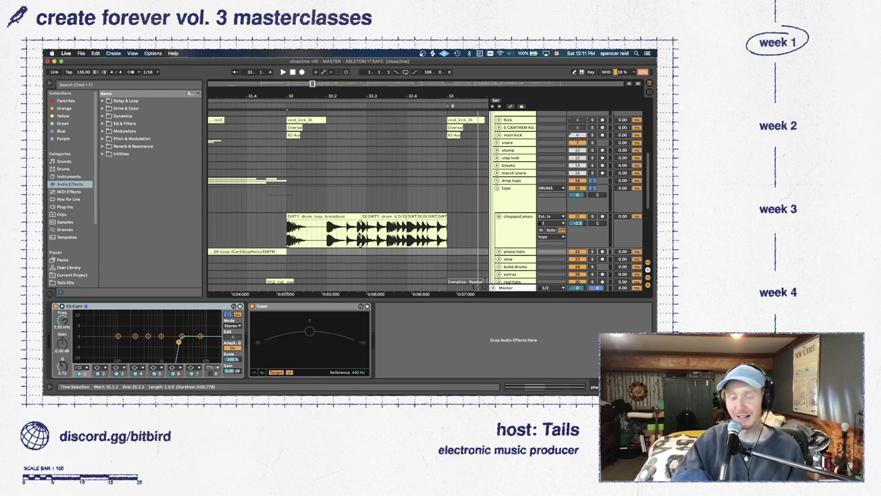
left_click(340, 216)
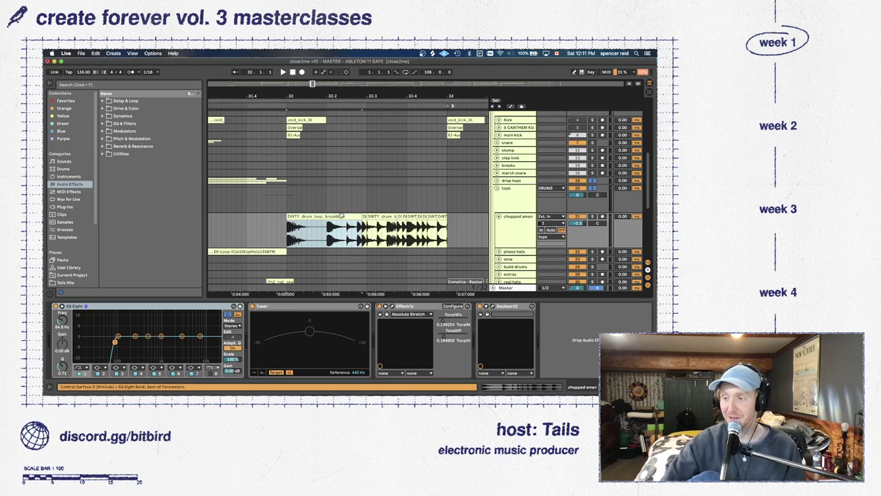
scroll(341, 216, "down", 5)
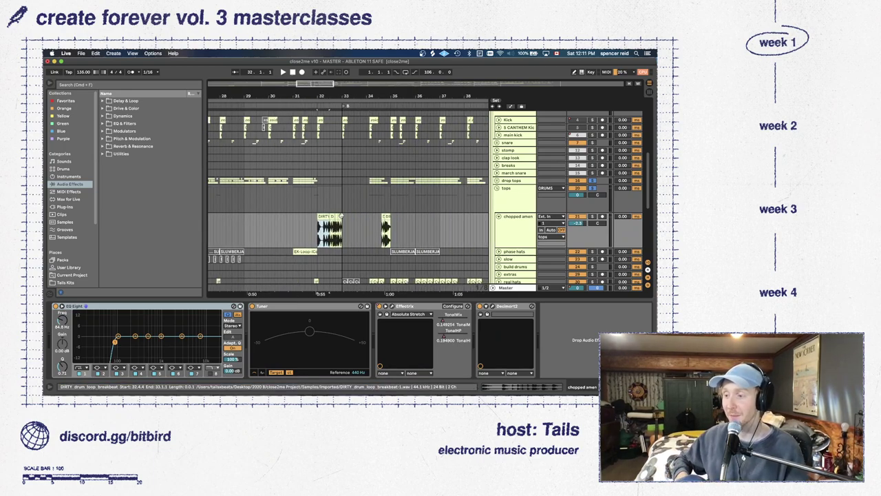
left_click(339, 214)
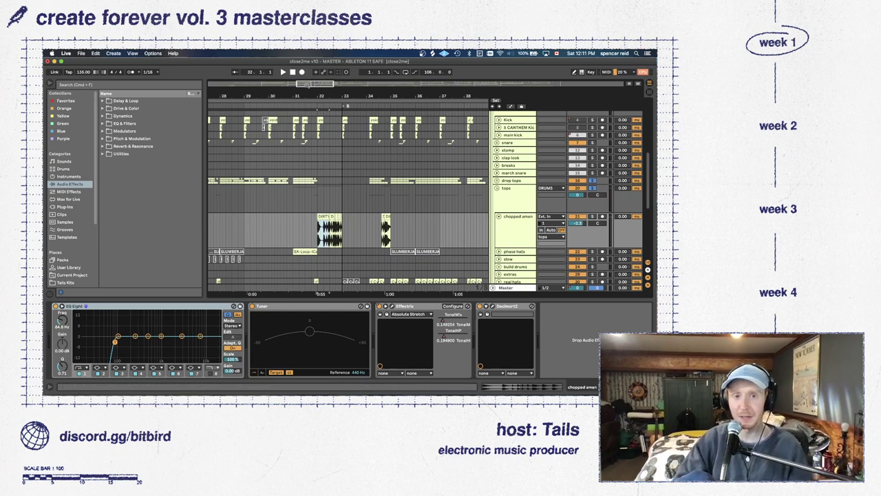
Select the real hats clip at bar 27.4.3, inspect the unfolded track and its devices across both drop sections, and fold it again
left_click_drag(312, 102, 380, 110)
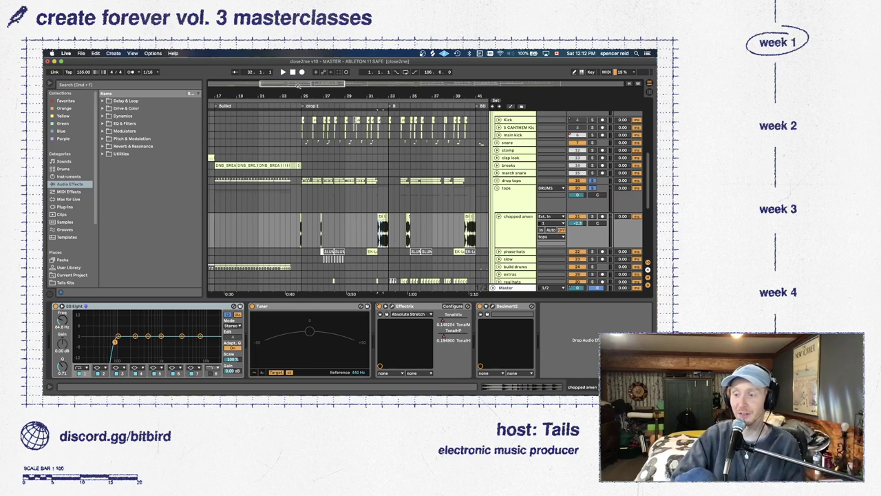
left_click_drag(297, 85, 295, 107)
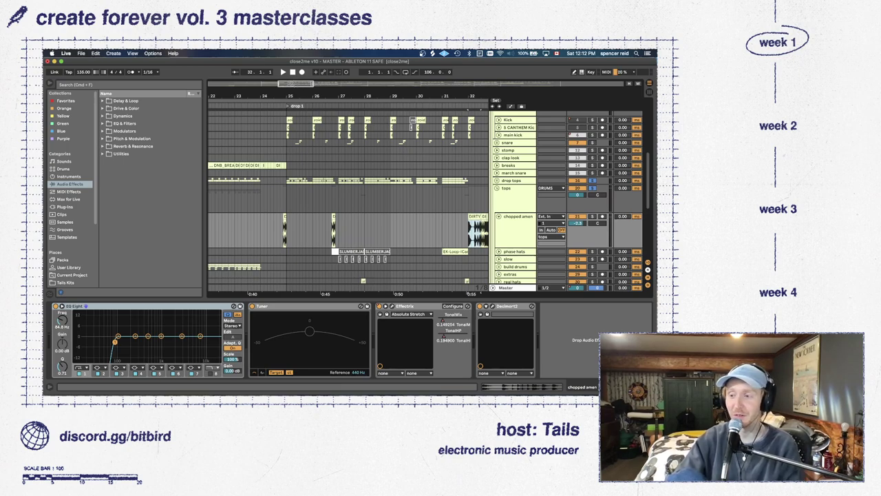
left_click_drag(290, 83, 292, 89)
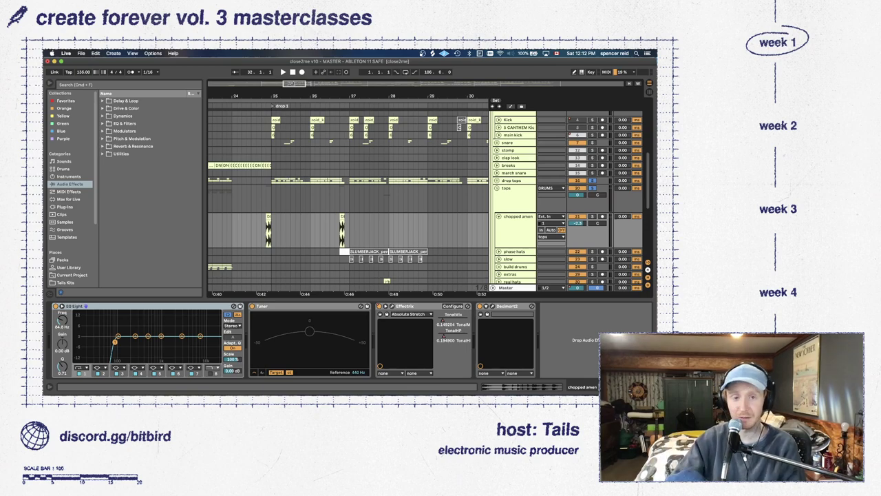
scroll(377, 170, "right", 2)
scroll(377, 169, "down", 3)
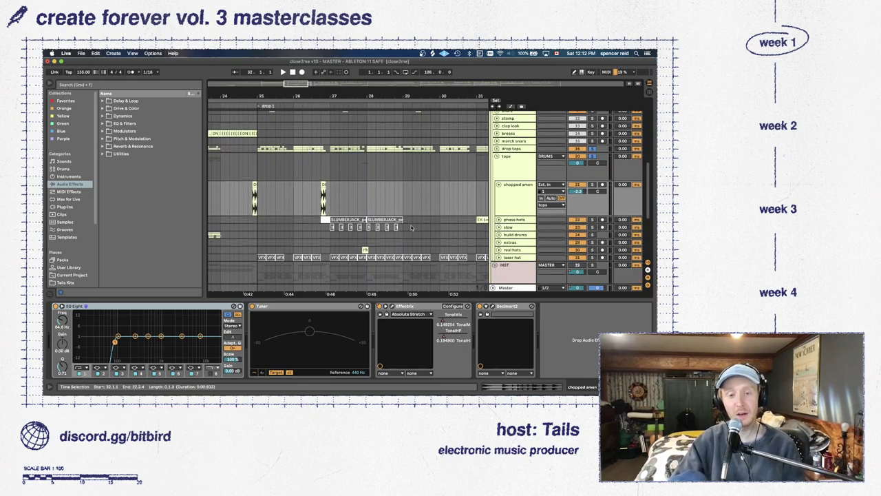
left_click(364, 234)
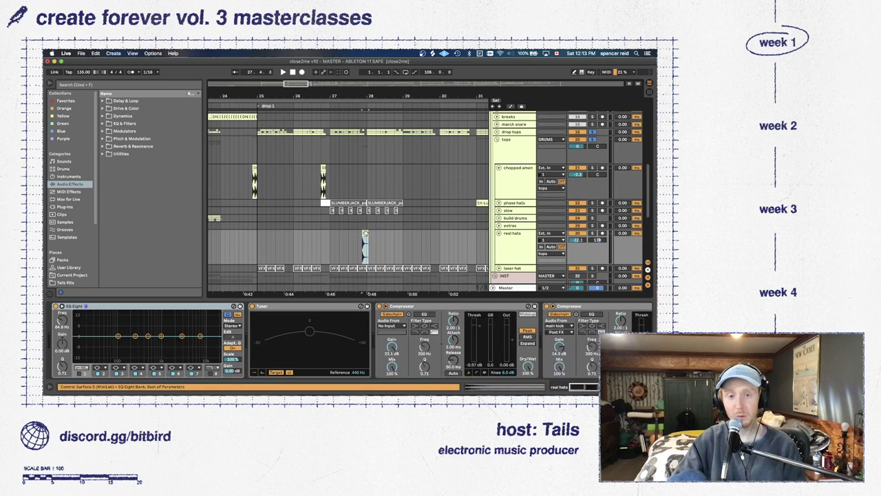
left_click(364, 234)
left_click_drag(296, 84, 310, 78)
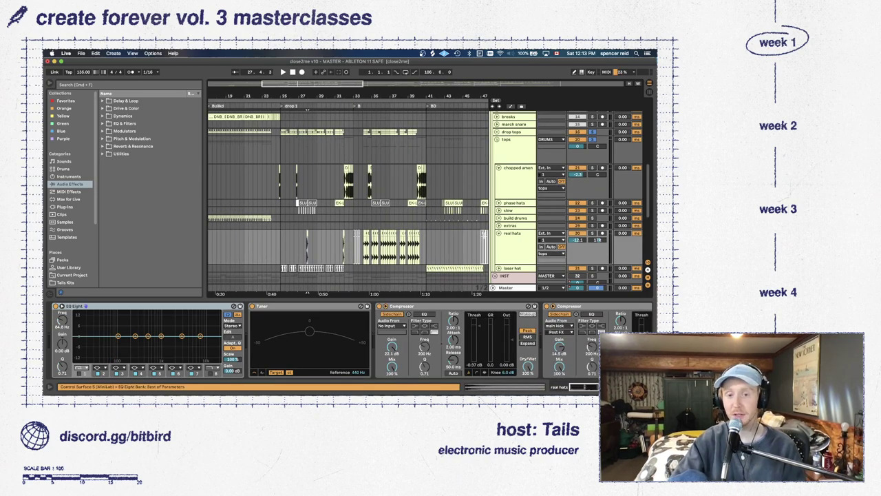
left_click(499, 235)
Examine the sidechain compressors on the tops group and collapse the group
left_click(513, 142)
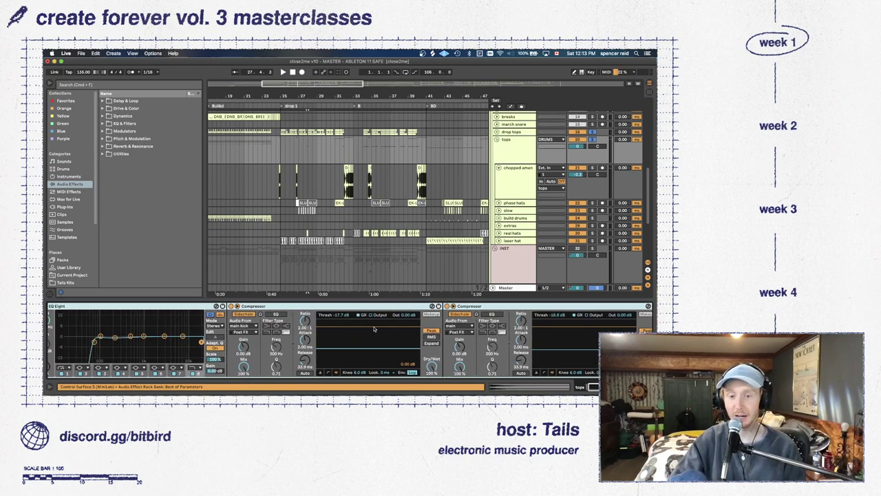
scroll(374, 329, "right", 3)
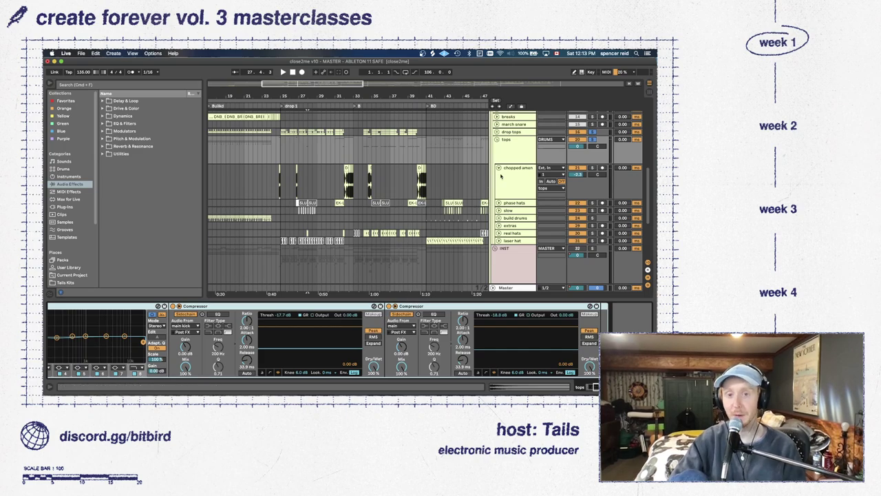
scroll(487, 192, "up", 3)
scroll(486, 192, "up", 2)
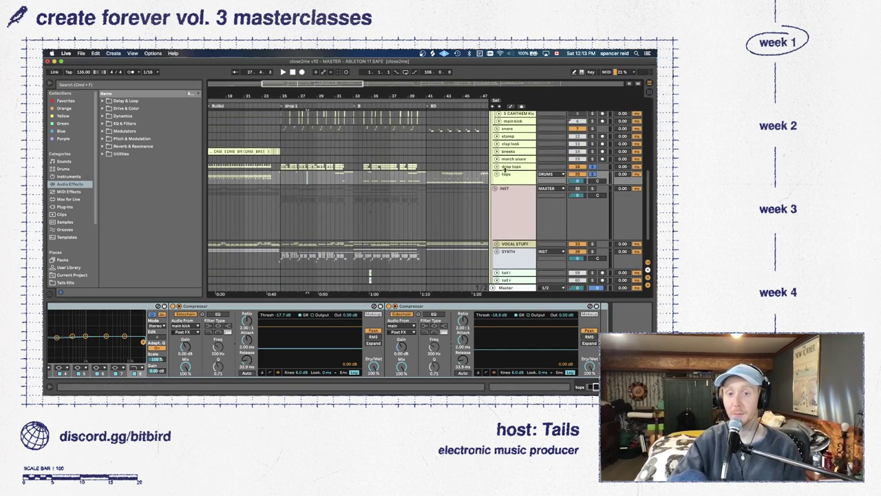
Show the device chains of the drop tops, tops and kick groups in turn
left_click(511, 168)
left_click(512, 180)
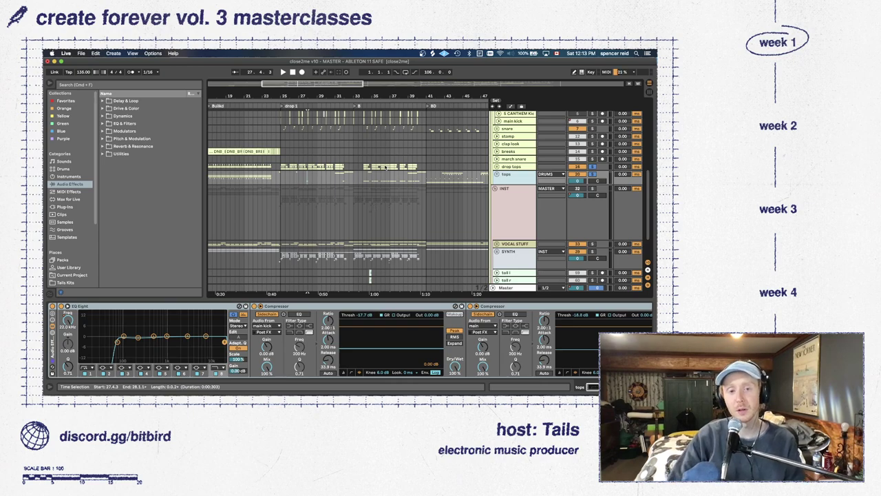
scroll(373, 189, "up", 1)
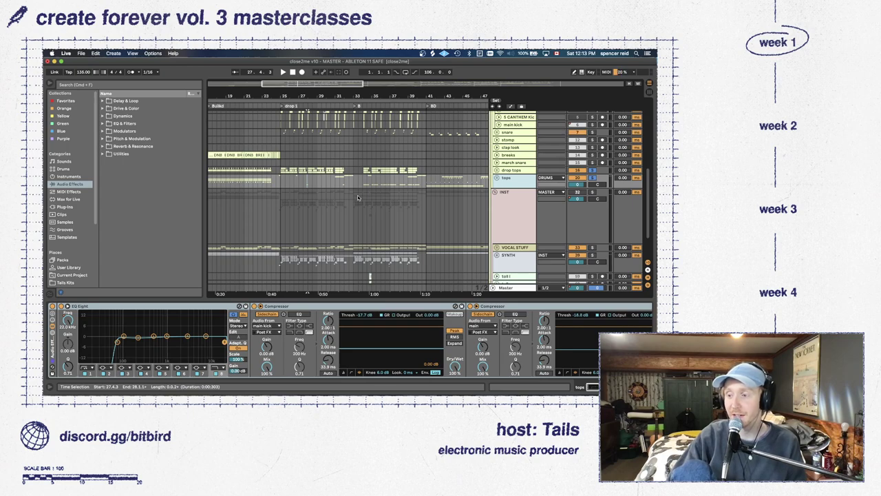
scroll(334, 197, "up", 5)
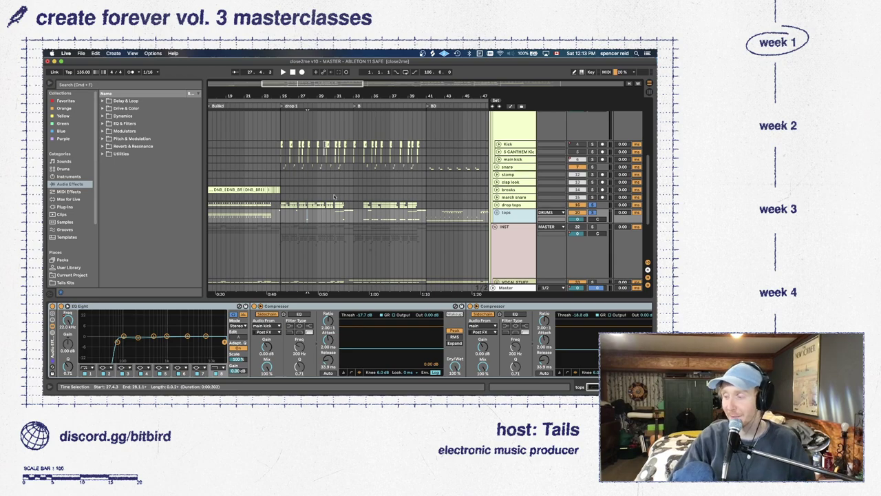
scroll(591, 141, "up", 5)
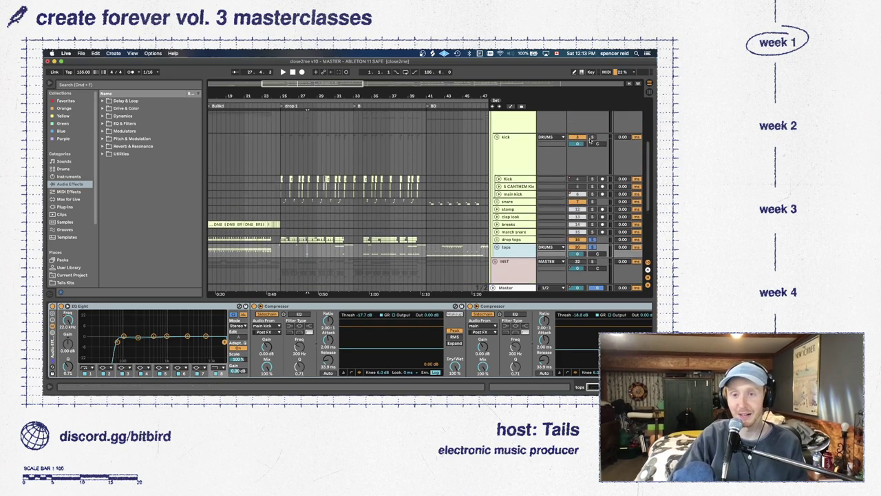
left_click(520, 143)
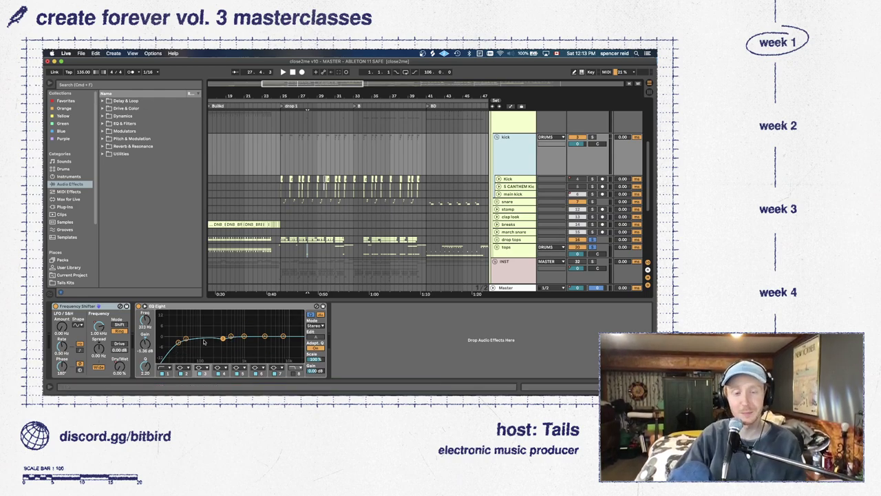
Collapse the kick group and play the soloed drums group from bar 25 at the start of drop 1
left_click(496, 137)
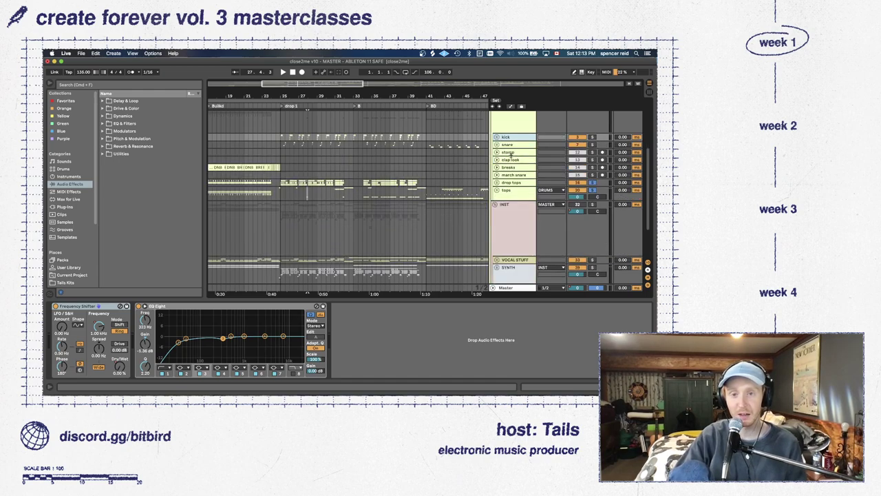
scroll(295, 141, "up", 1)
left_click(282, 144)
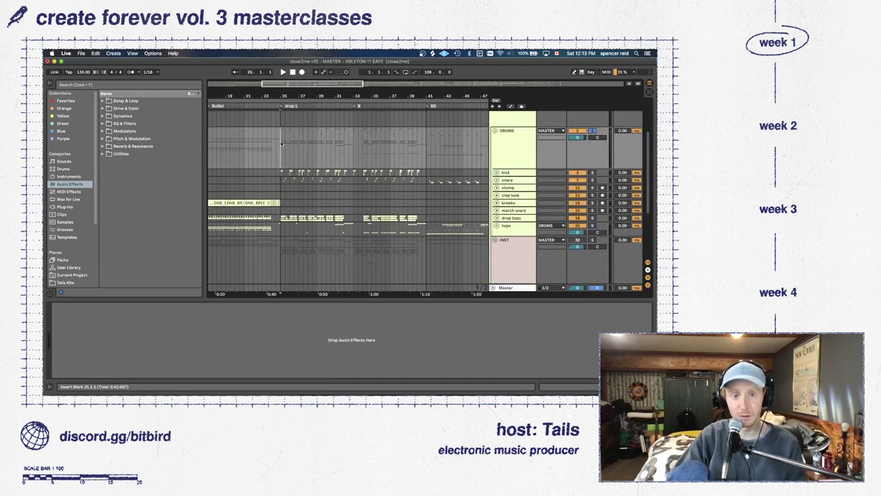
key("space")
scroll(499, 161, "up", 2)
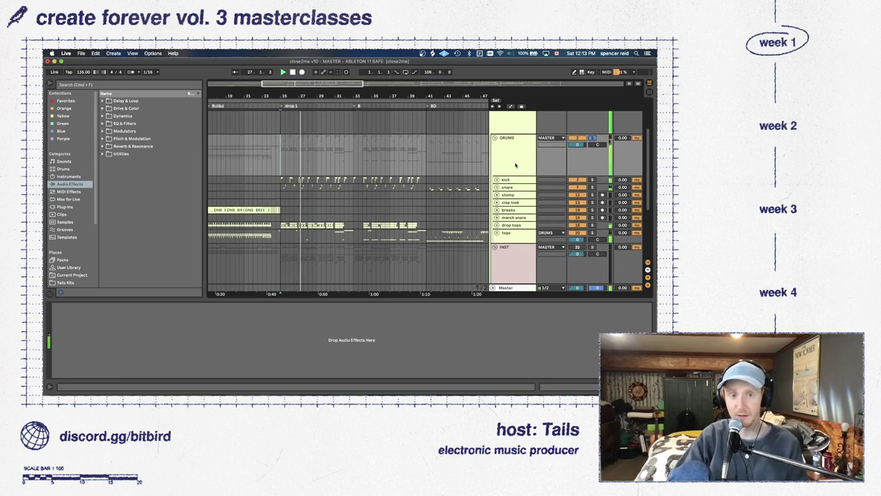
left_click(514, 163)
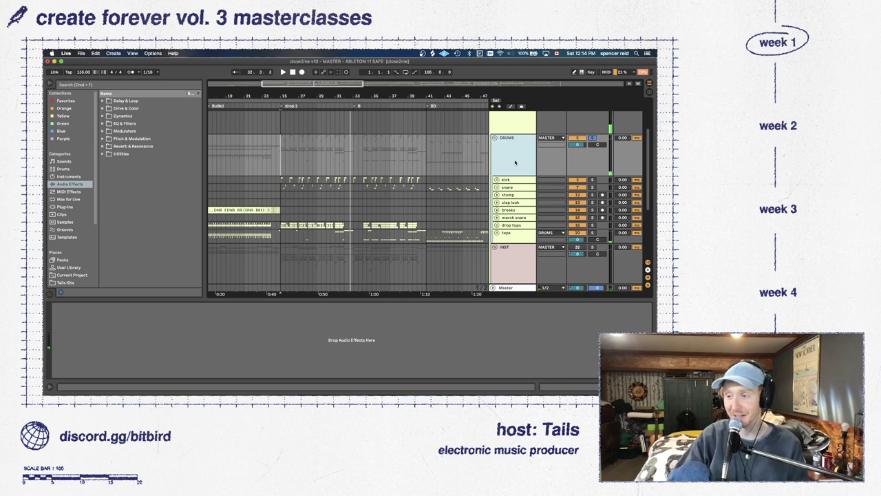
Unfold the kick and snare groups, minimise the main, lil thud and lead in tracks, and collapse the snare group again
left_click(497, 179)
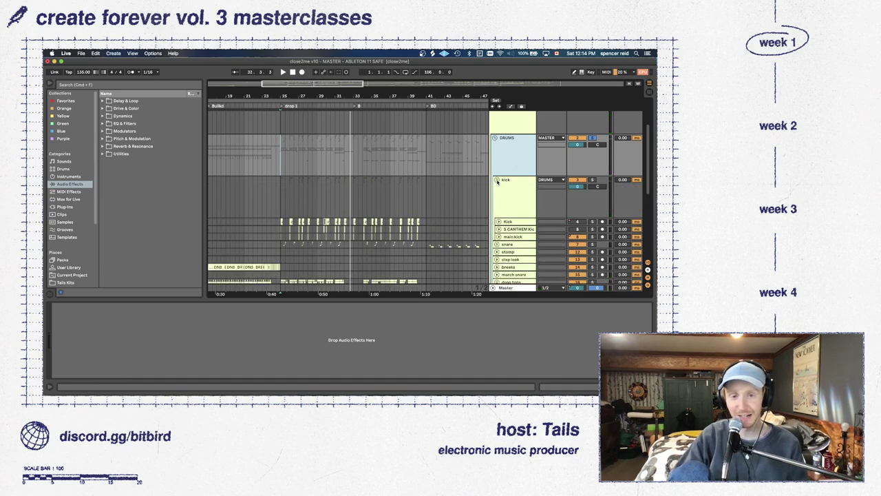
scroll(497, 217, "down", 1)
left_click(498, 229)
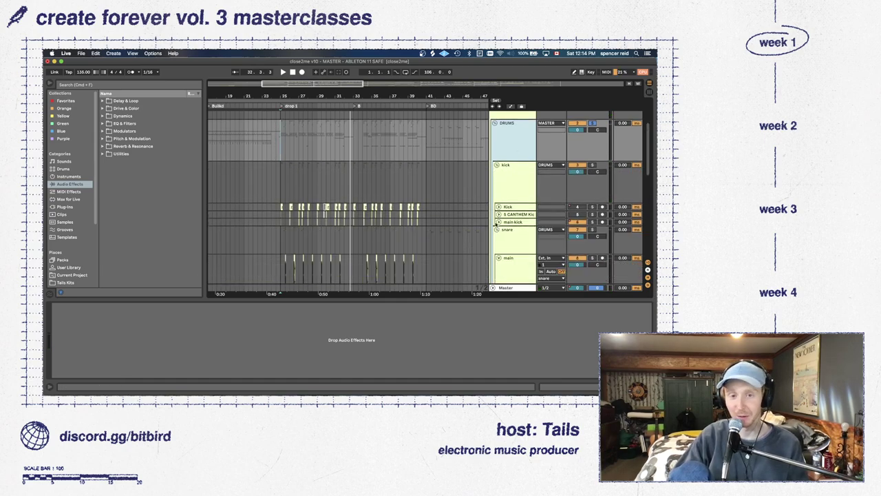
scroll(491, 197, "down", 2)
left_click(499, 222)
left_click(499, 229)
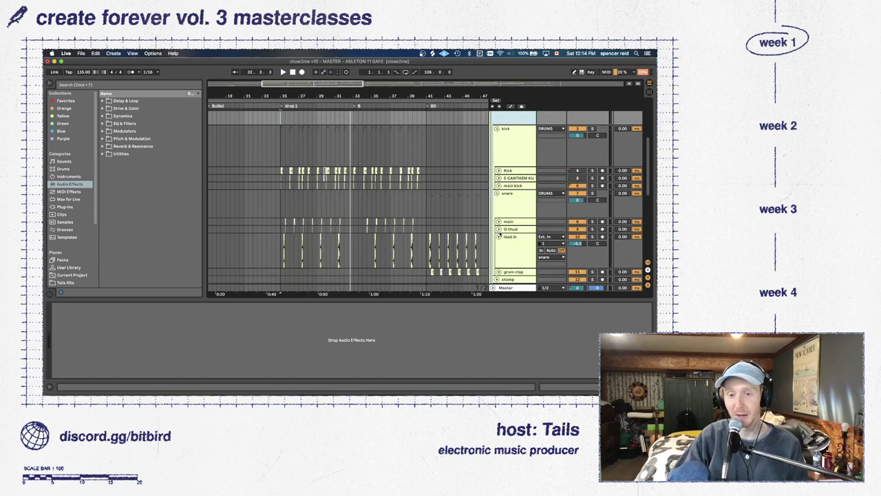
left_click(498, 236)
left_click(497, 193)
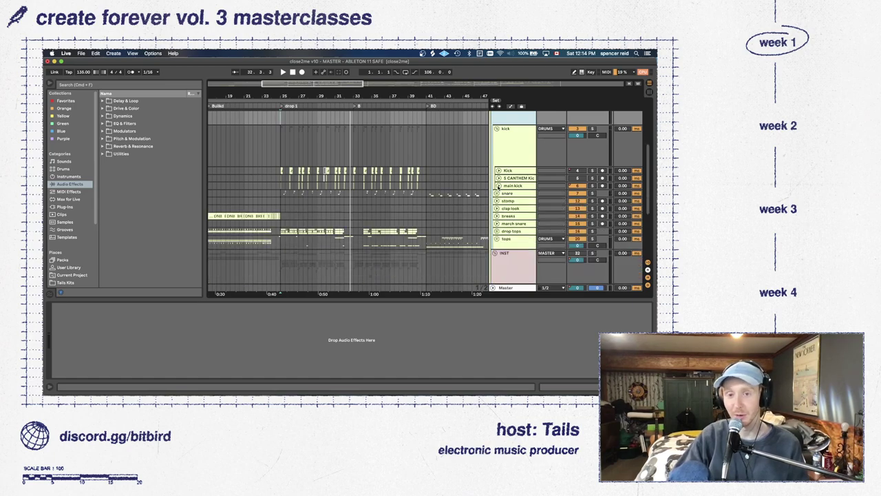
Select the main kick track to show its EQ Eight and Tuner devices
left_click(499, 185)
left_click(499, 186)
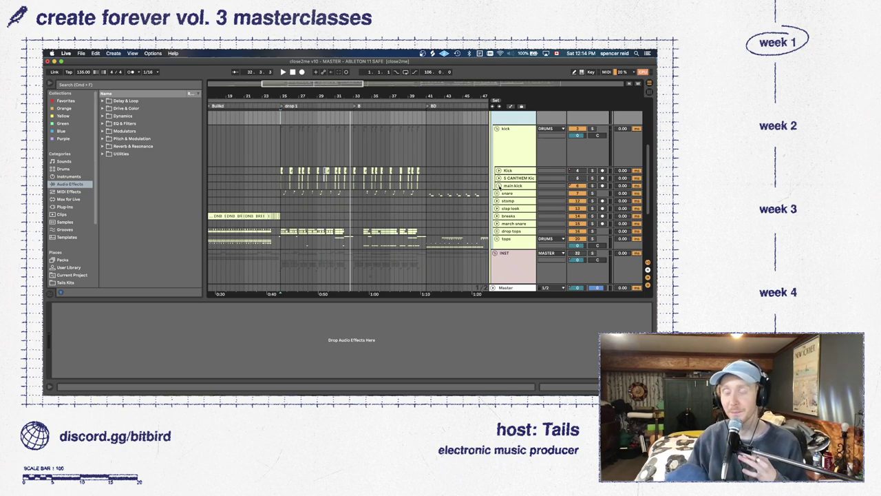
scroll(503, 183, "down", 1)
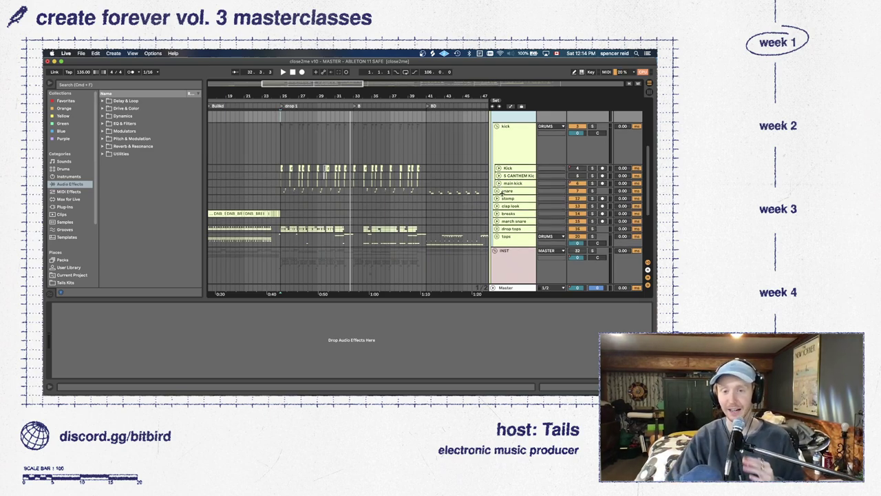
left_click(511, 183)
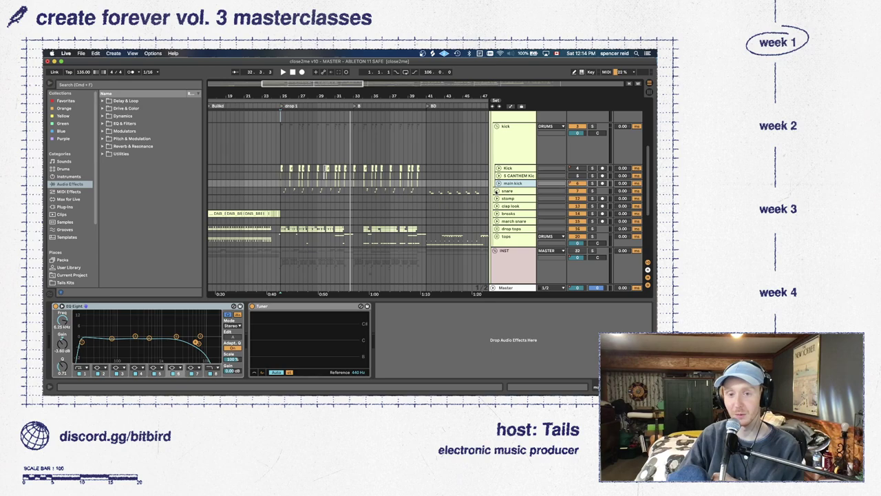
Unfold the snare group and the main kick track, and solo the main kick together with the snare group
left_click(496, 191)
left_click(499, 184)
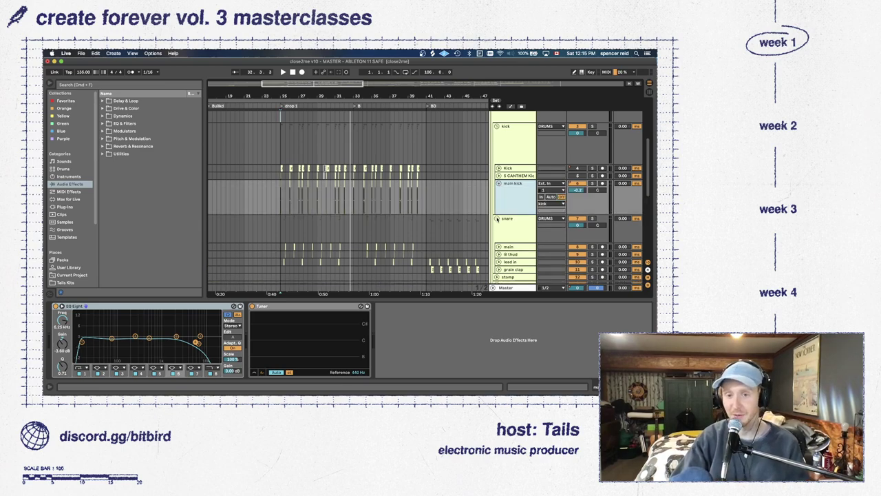
scroll(508, 215, "down", 1)
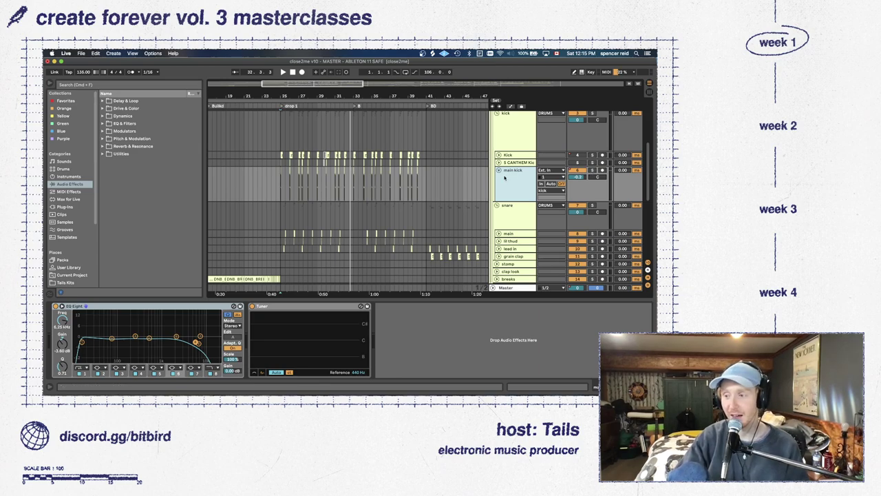
left_click(592, 170)
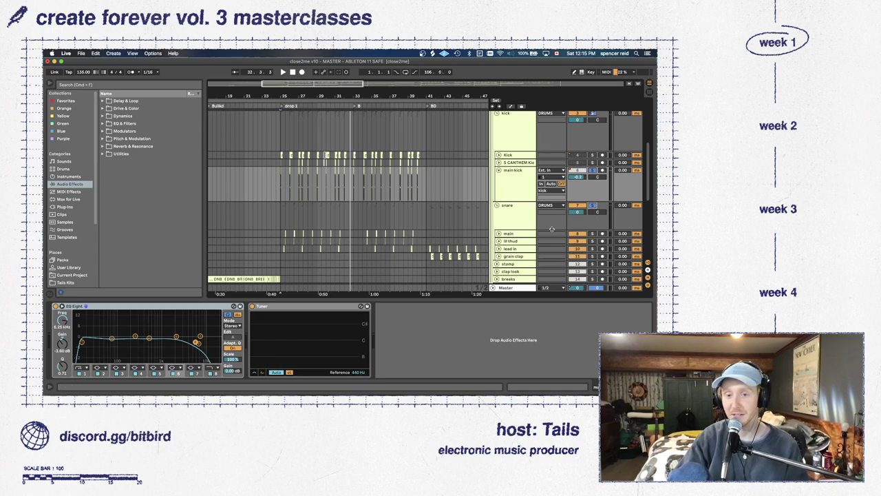
Unfold the synth main group, solo its bass mids and clean sub tracks, and play them from bar 25
scroll(511, 227, "down", 6)
left_click(497, 212)
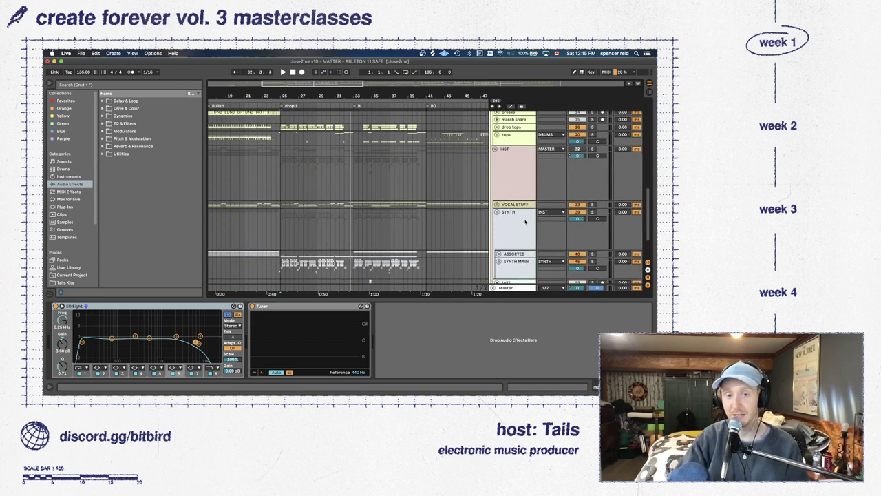
scroll(513, 220, "down", 3)
left_click(515, 271)
left_click(515, 278, "shift")
scroll(531, 212, "down", 3)
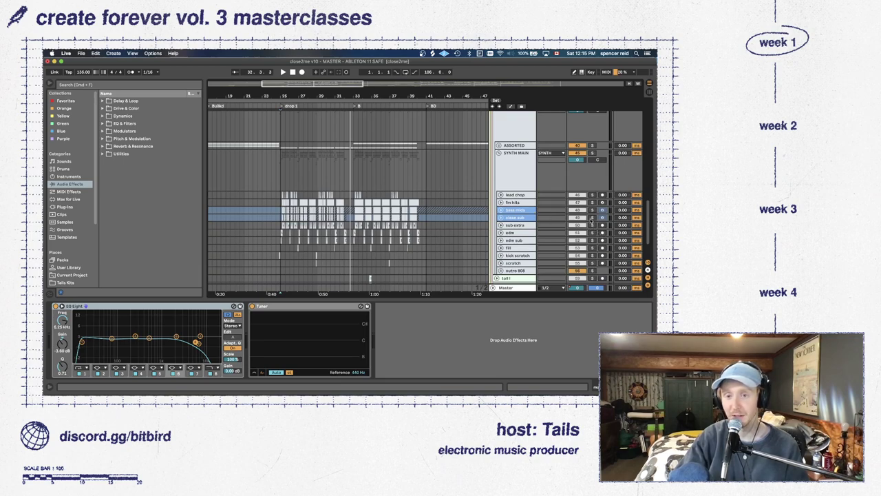
left_click(592, 218)
key("space")
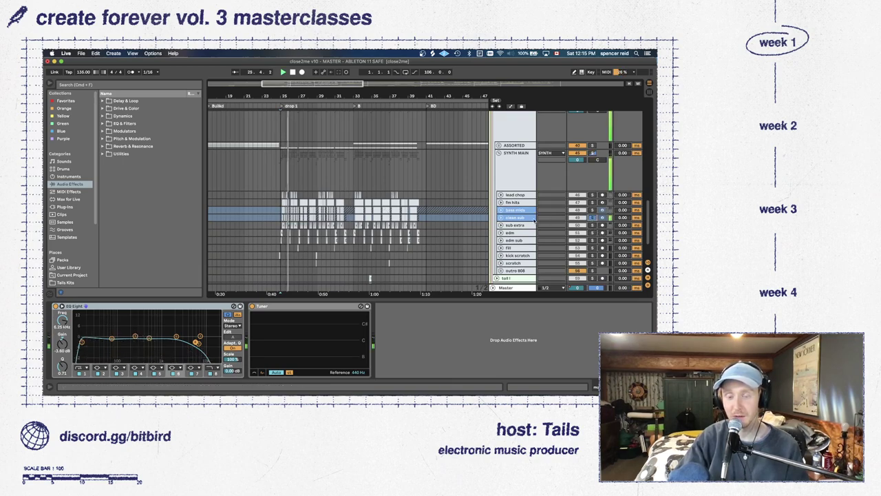
Reactivate the INST group to hear the bass, and add the main kick track and snare group to the solo
scroll(577, 169, "up", 5)
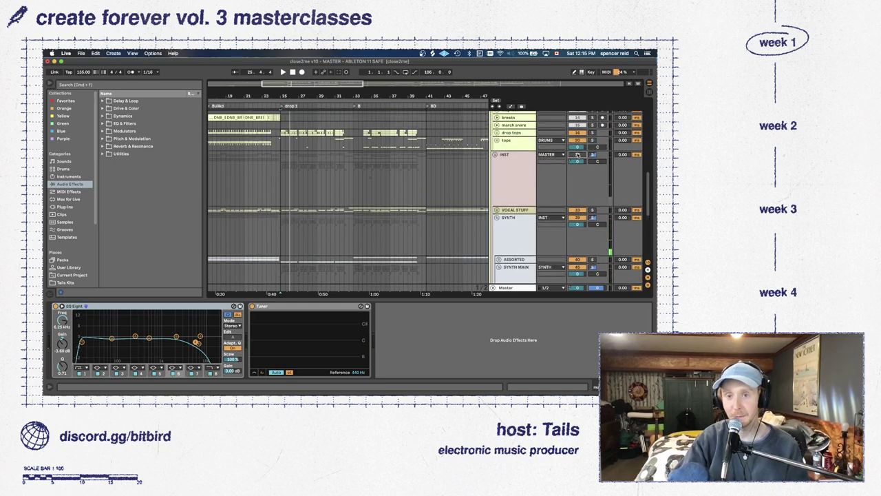
scroll(423, 218, "down", 5)
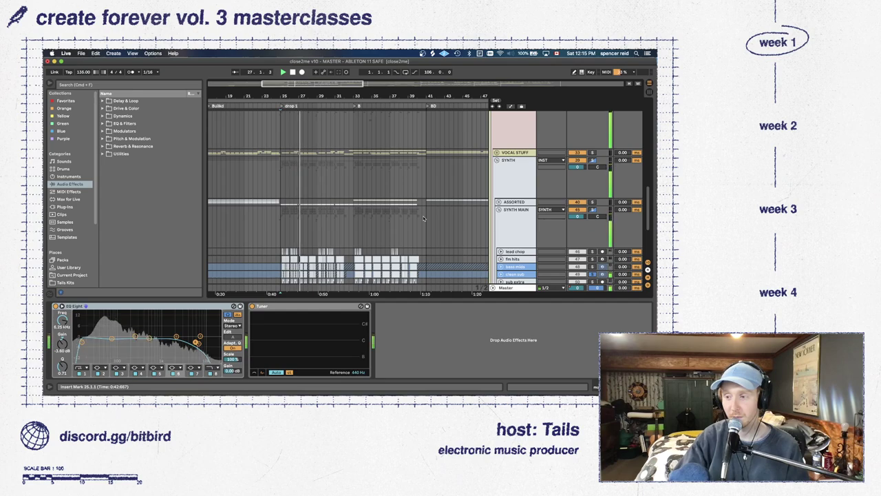
scroll(434, 222, "down", 2)
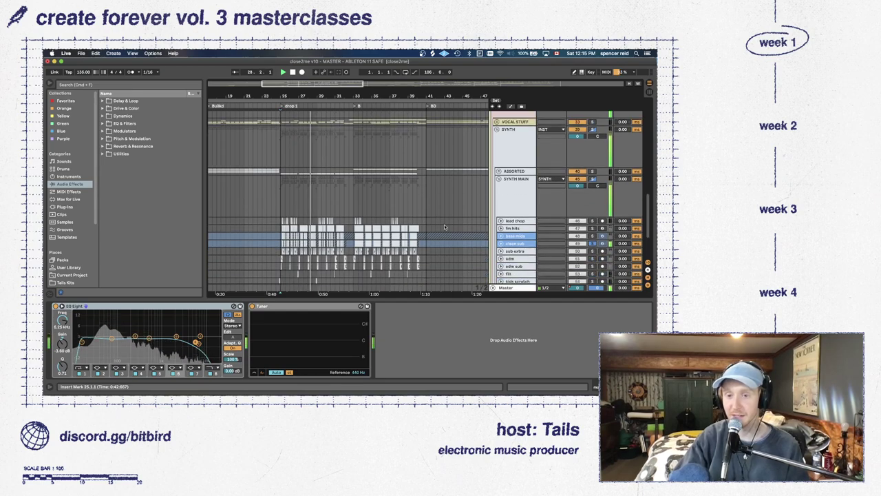
scroll(558, 173, "up", 6)
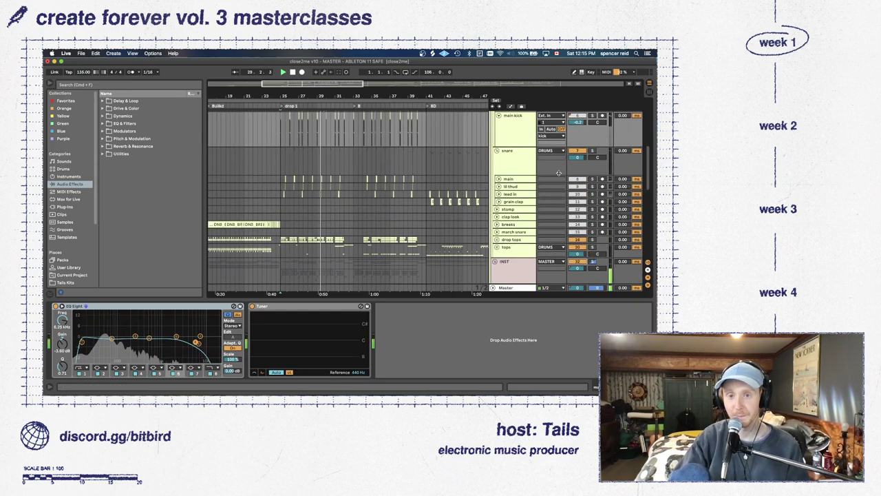
scroll(587, 139, "up", 1)
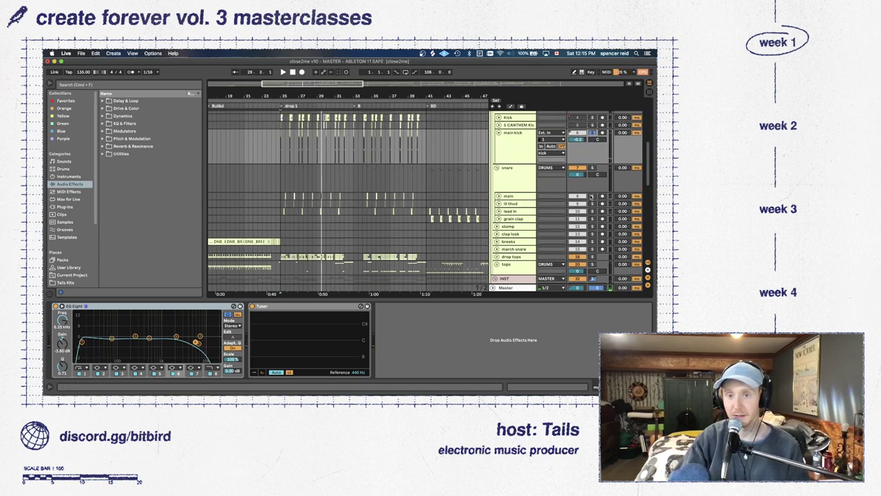
left_click(592, 168)
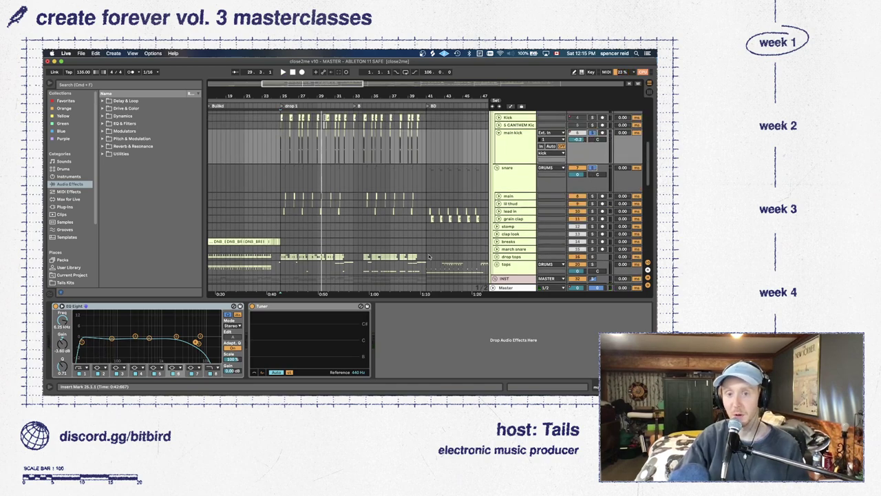
Open the Ozone maximizer at the end of the MASTER group's device chain and move its window clear of the track controls
left_click(508, 289)
scroll(468, 259, "up", 5)
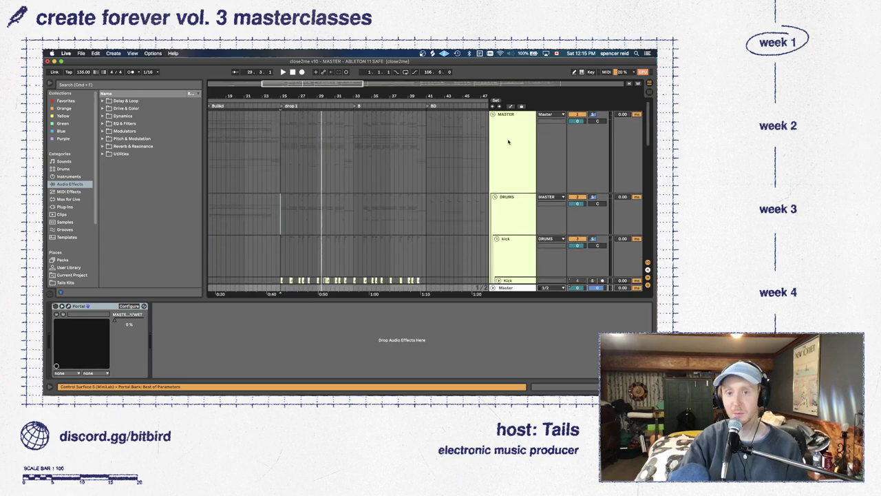
scroll(620, 325, "right", 3)
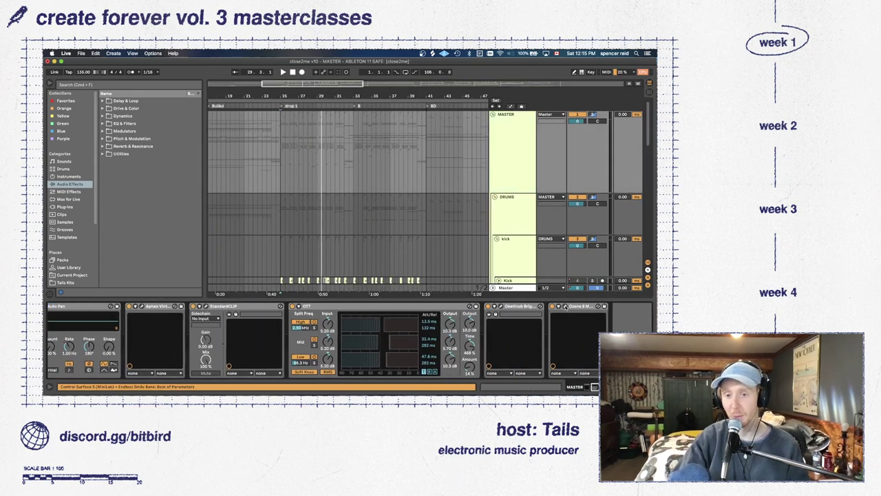
left_click(564, 306)
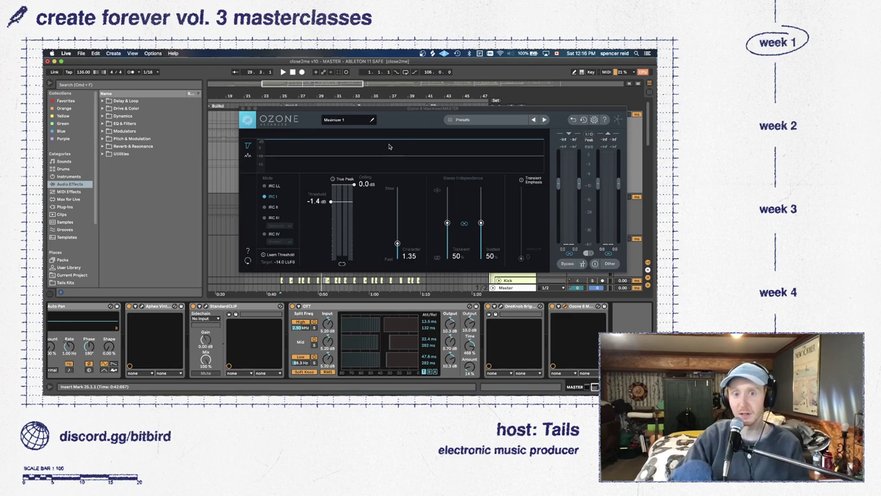
left_click_drag(357, 109, 264, 97)
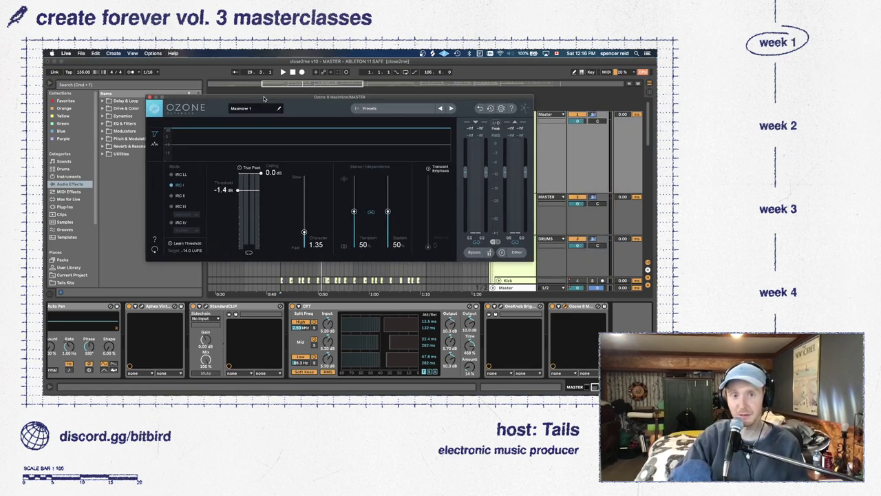
Play the kick, snare and bass through the maximizer, and unsolo the bass tracks to play the kick and snare alone
key("space")
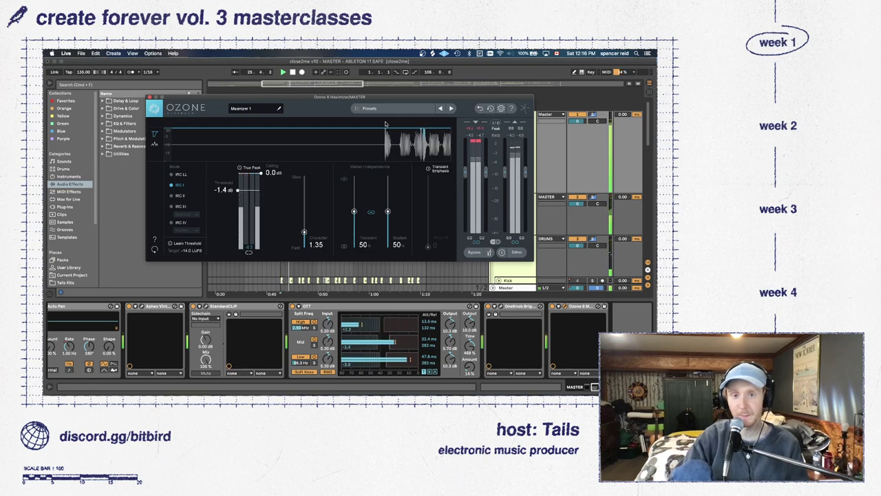
scroll(582, 189, "down", 3)
scroll(582, 190, "down", 5)
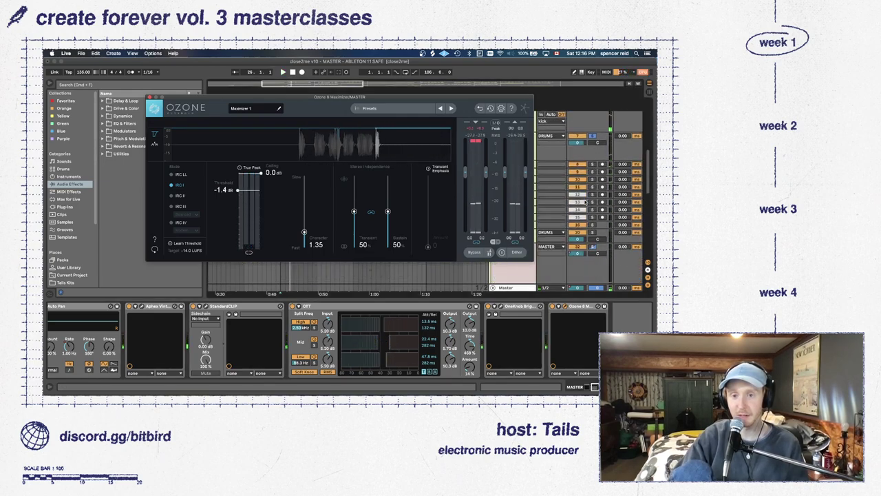
scroll(585, 200, "down", 5)
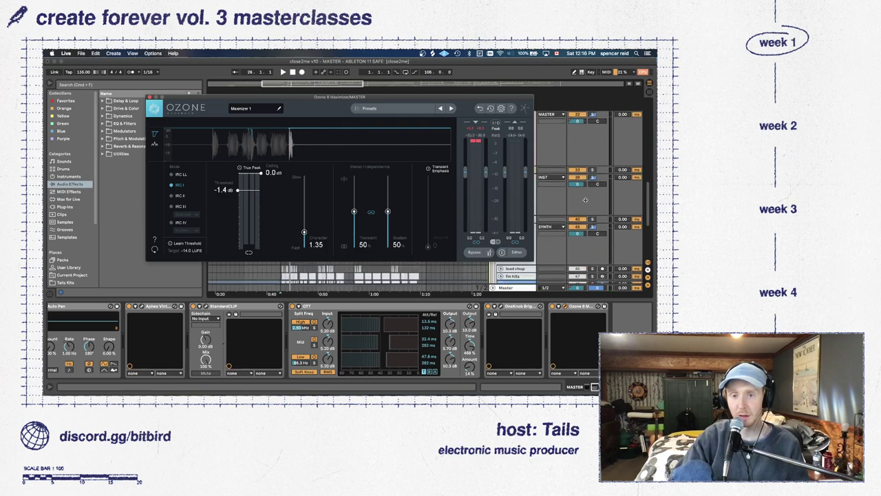
key("space")
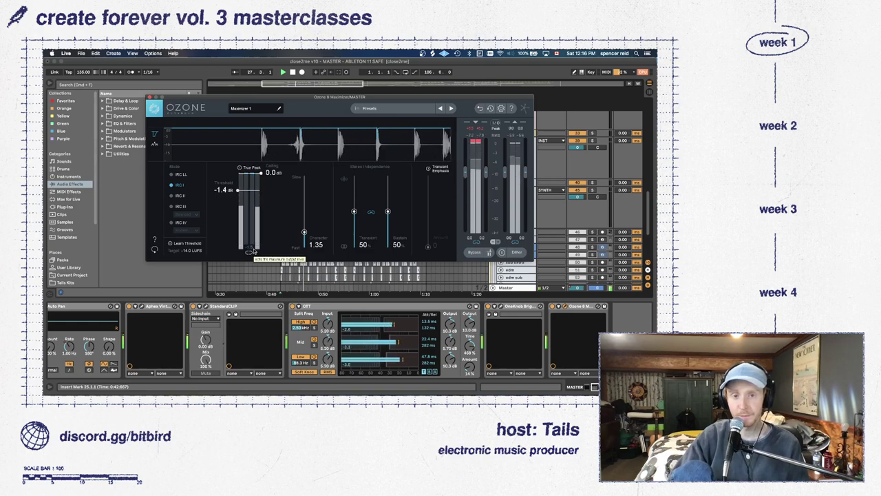
Set the maximizer's threshold to -1.6 dB, move its window off the synth tracks, and replay the kick and snare
left_click_drag(224, 190, 228, 192)
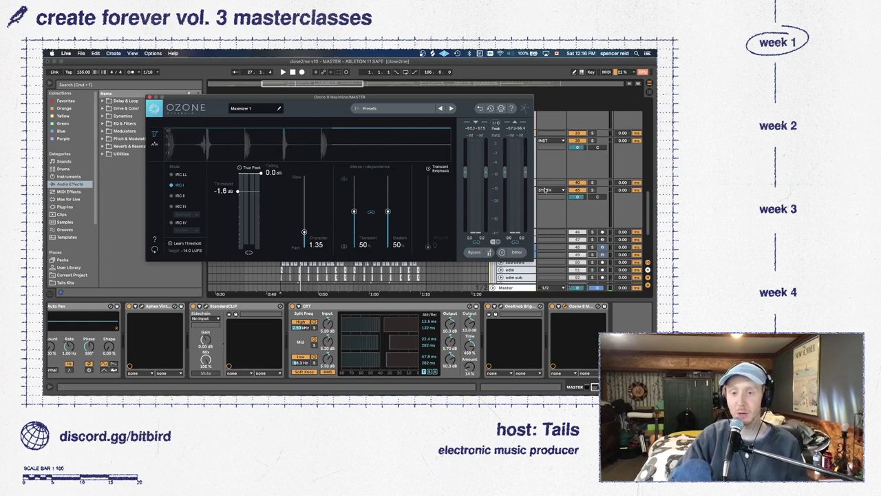
left_click_drag(340, 98, 255, 71)
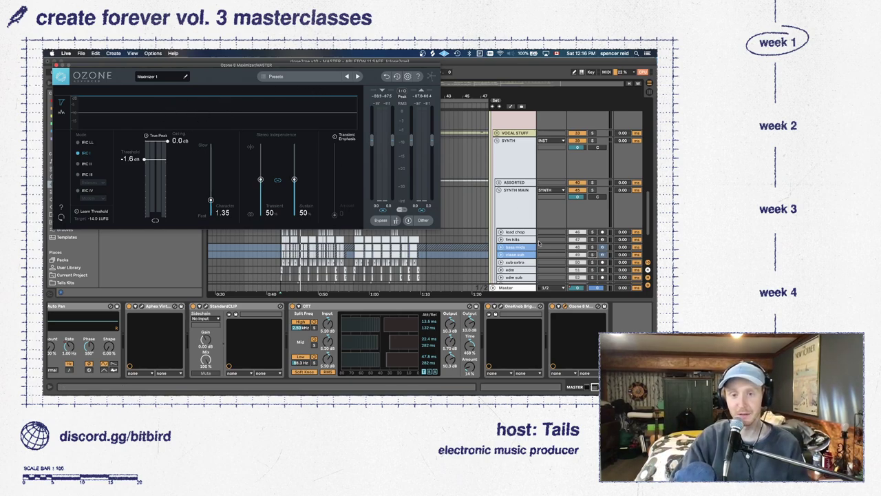
key("space")
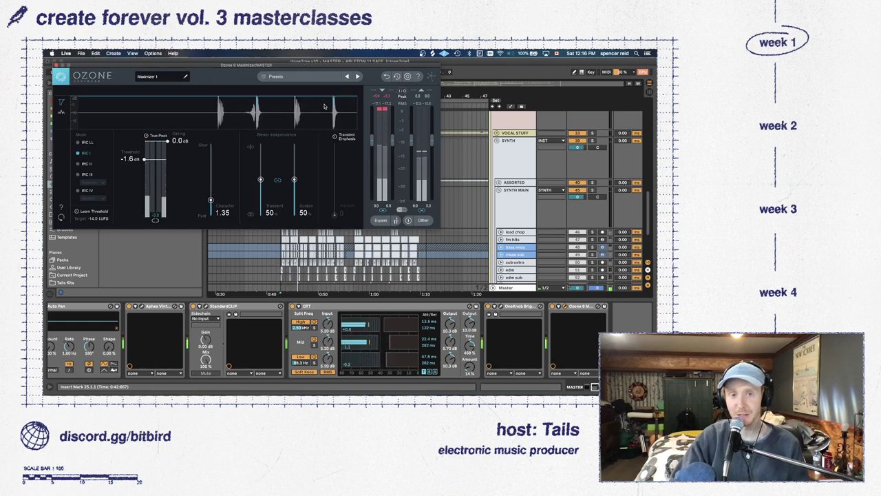
key("space")
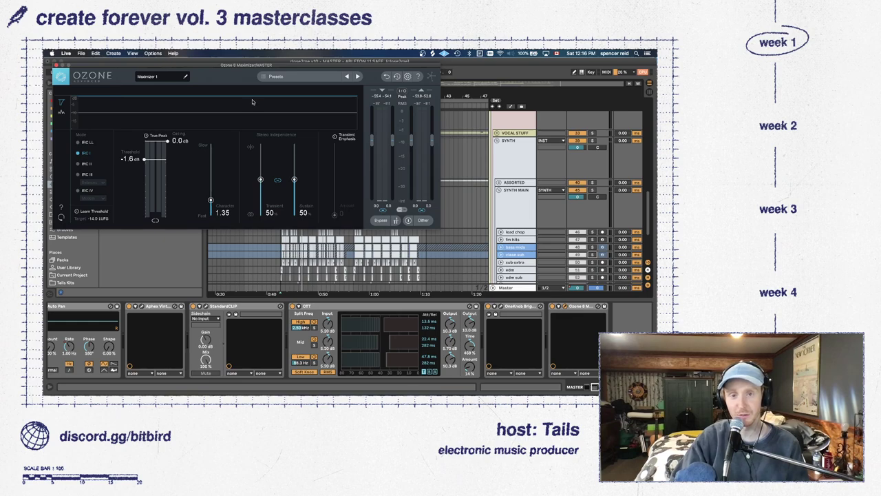
Replay the kick and snare through the maximizer, and solo the clean sub track to hear it going through too
key("space")
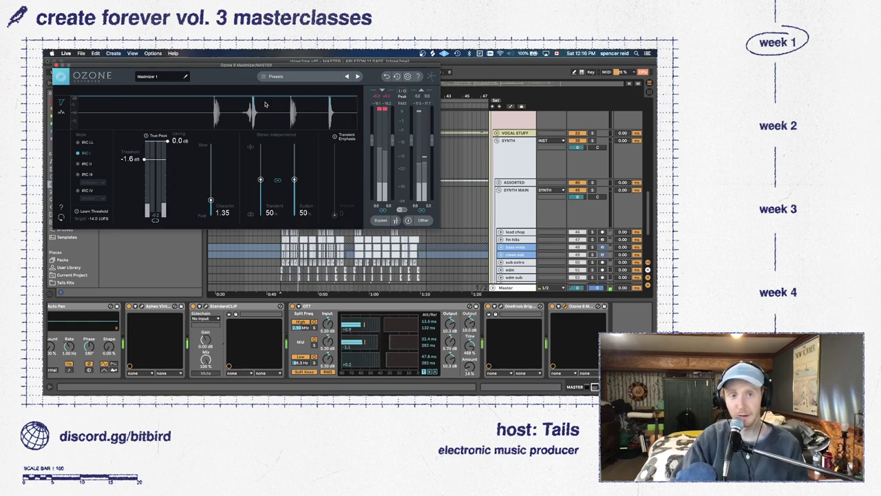
left_click(592, 255)
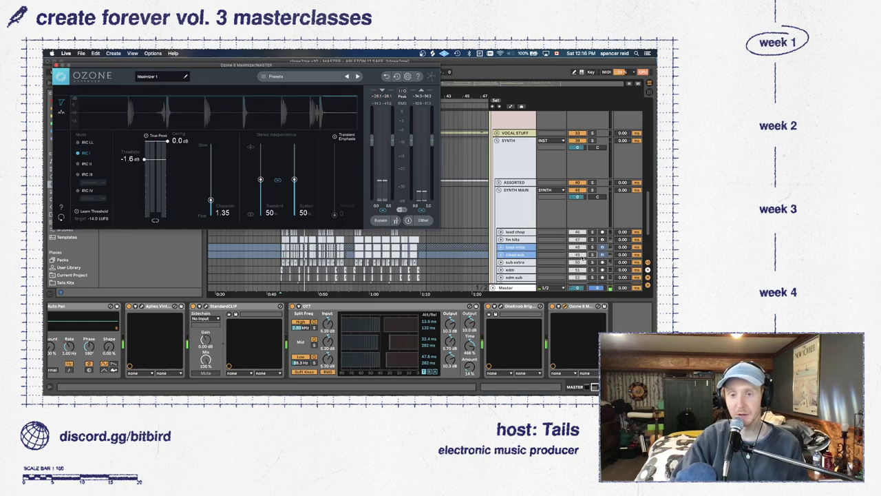
left_click(591, 255)
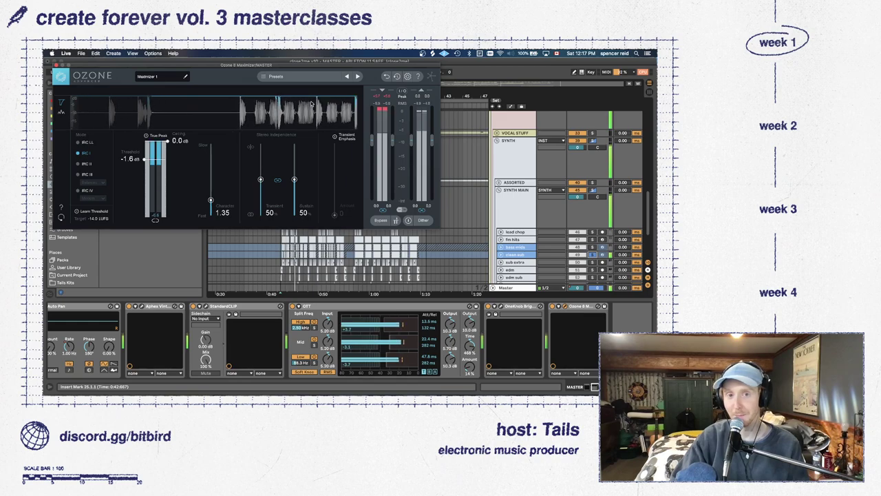
key("space")
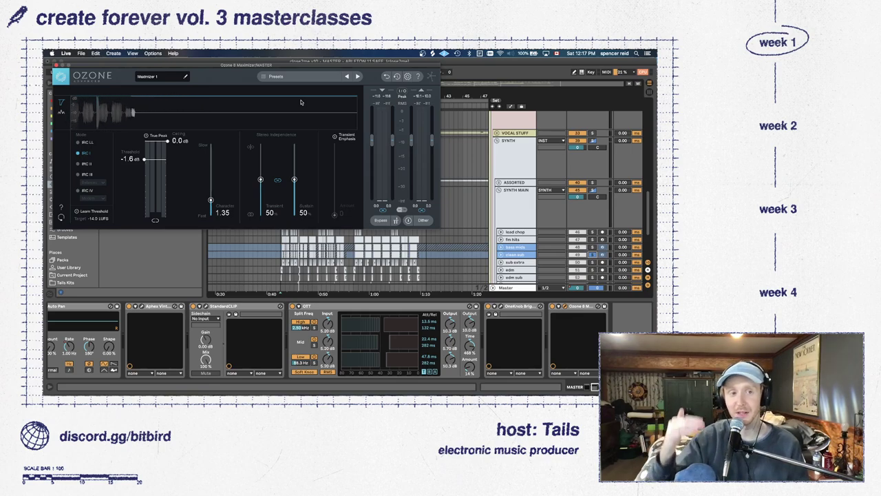
key("space")
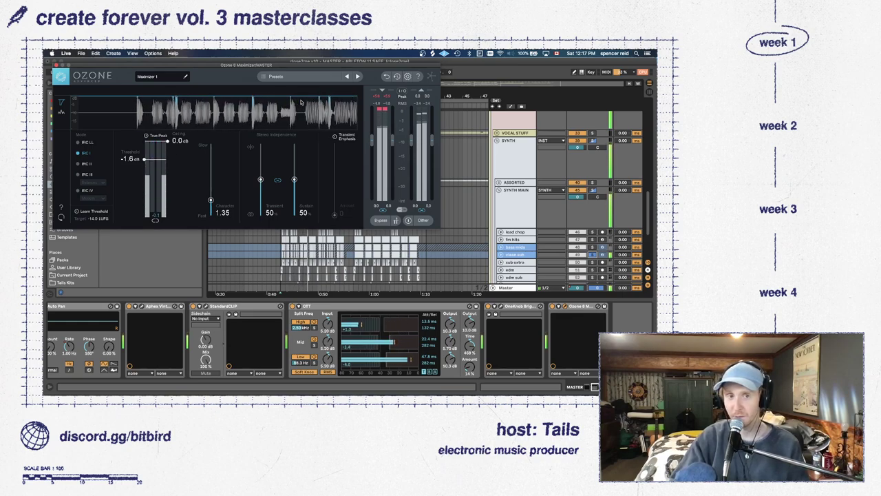
key("space")
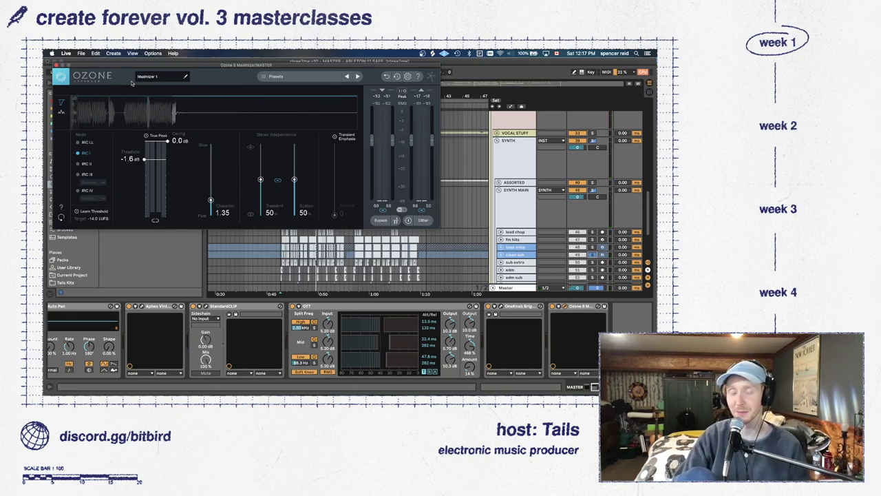
Shift the maximizer window off the browser, expand the clean sub track, and lower its volume to about -4.3 dB during playback
left_click_drag(77, 66, 107, 66)
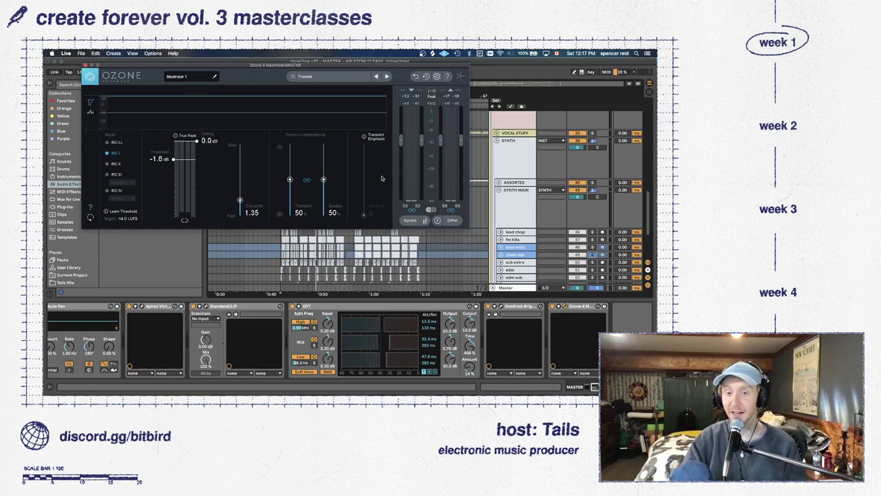
key("space")
left_click(578, 254)
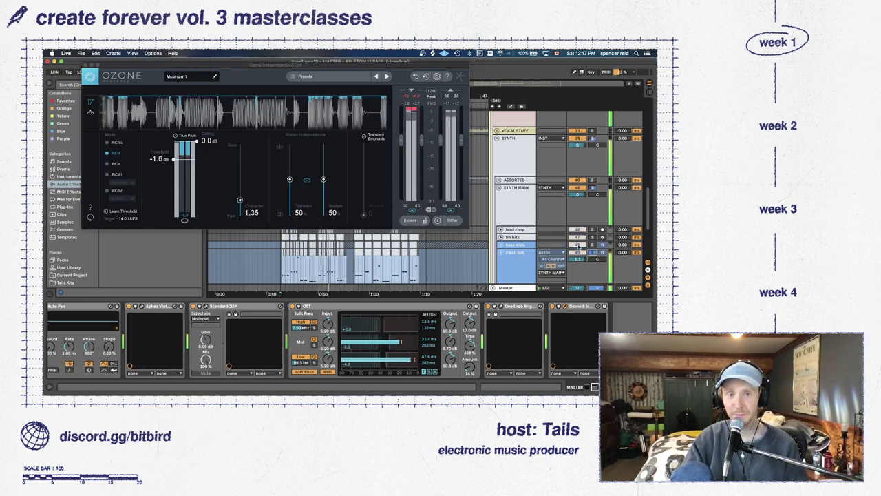
left_click_drag(579, 262, 579, 281)
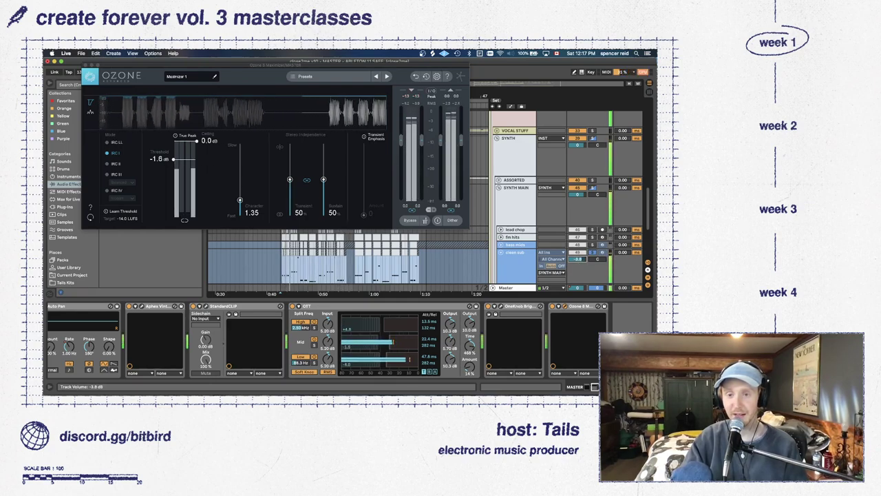
left_click_drag(579, 281, 579, 286)
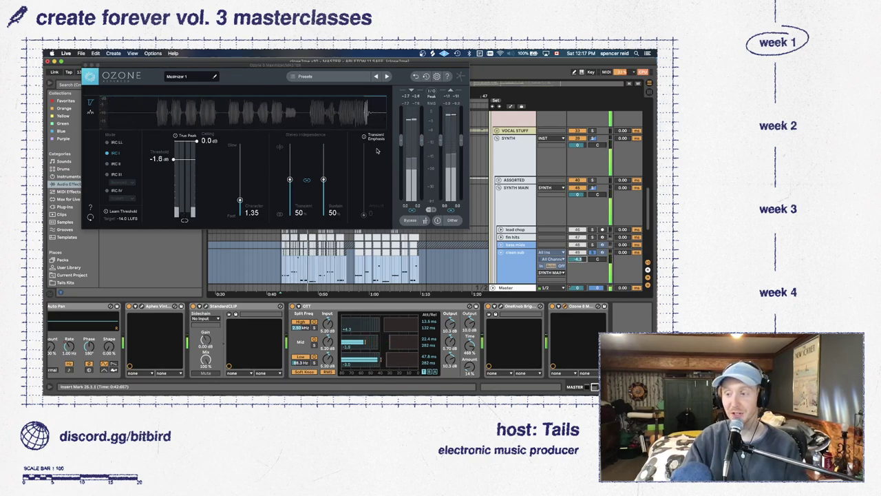
Stop playback, close the maximizer window, and fold the SYNTH MAIN group
key("space")
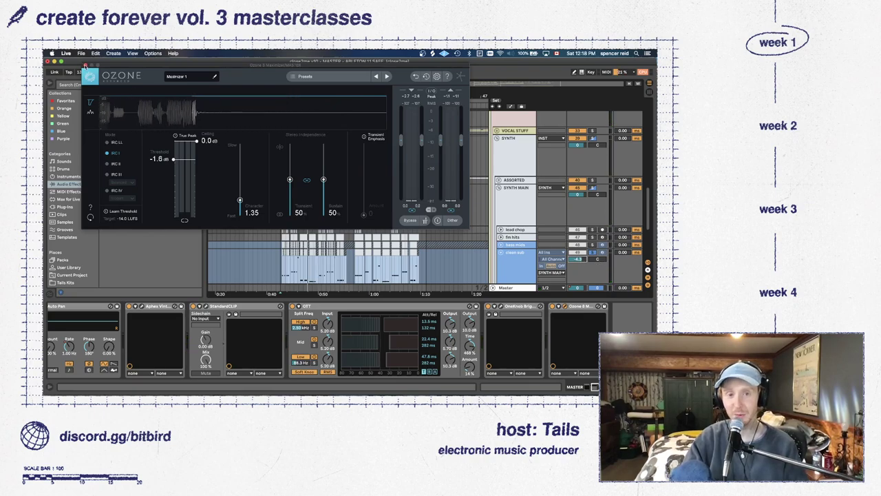
left_click(85, 64)
left_click(499, 188)
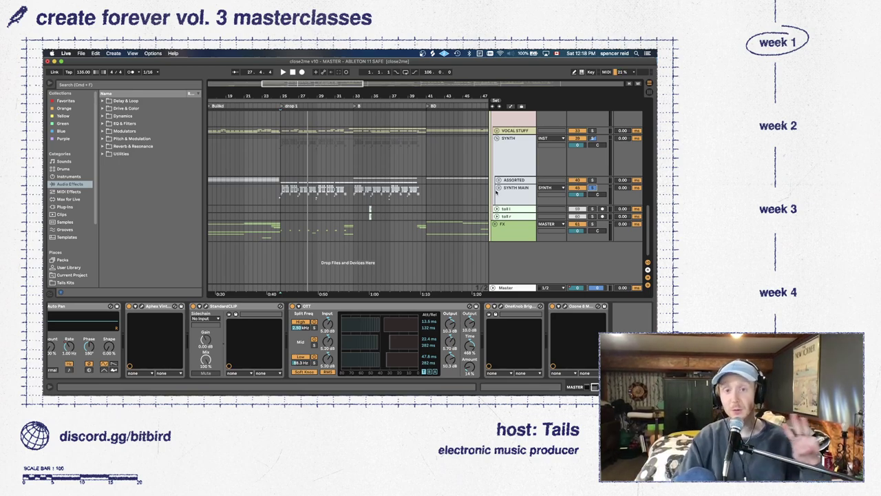
Reduce the heights of the kick group and the main kick track in the DRUMS group
scroll(451, 191, "up", 10)
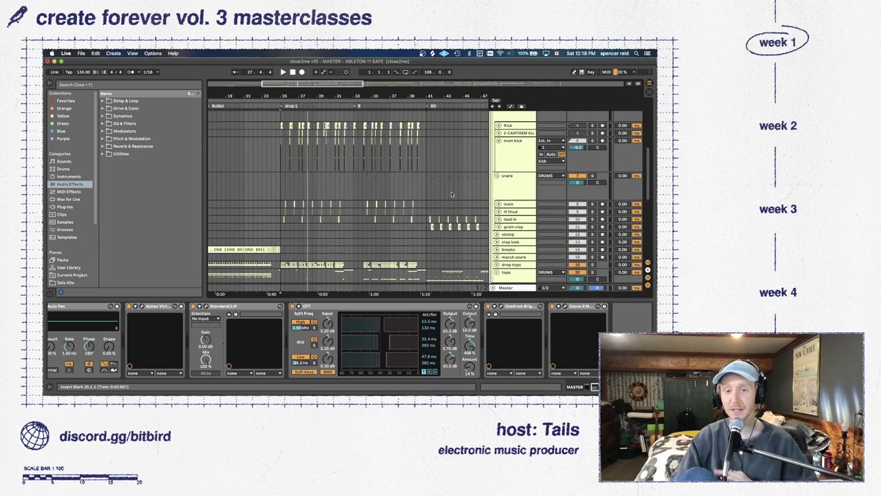
scroll(564, 148, "up", 2)
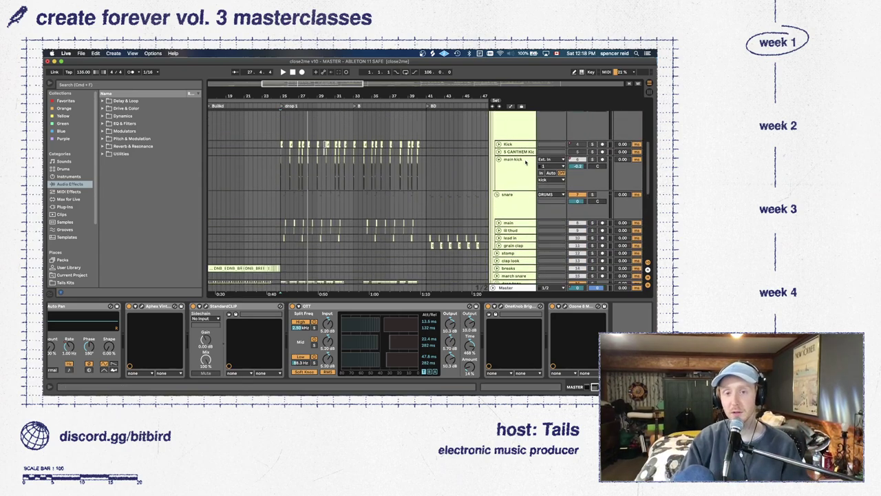
scroll(597, 142, "up", 1)
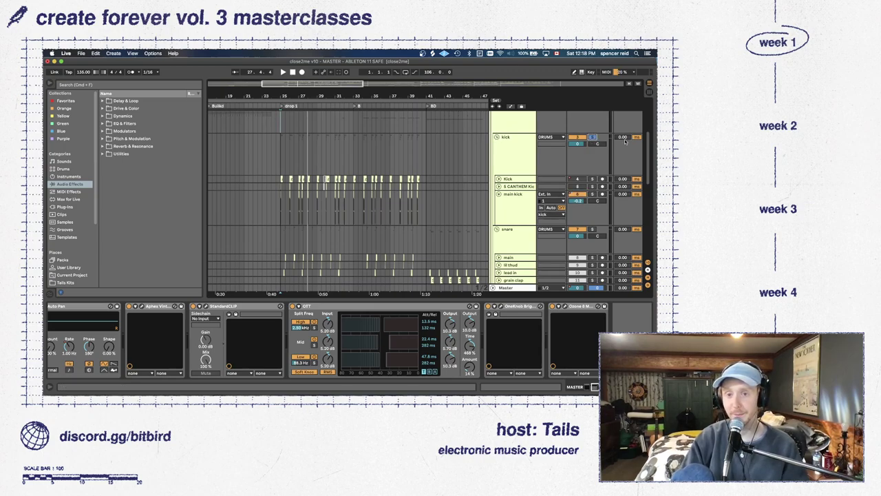
left_click_drag(508, 173, 509, 150)
left_click_drag(513, 204, 515, 180)
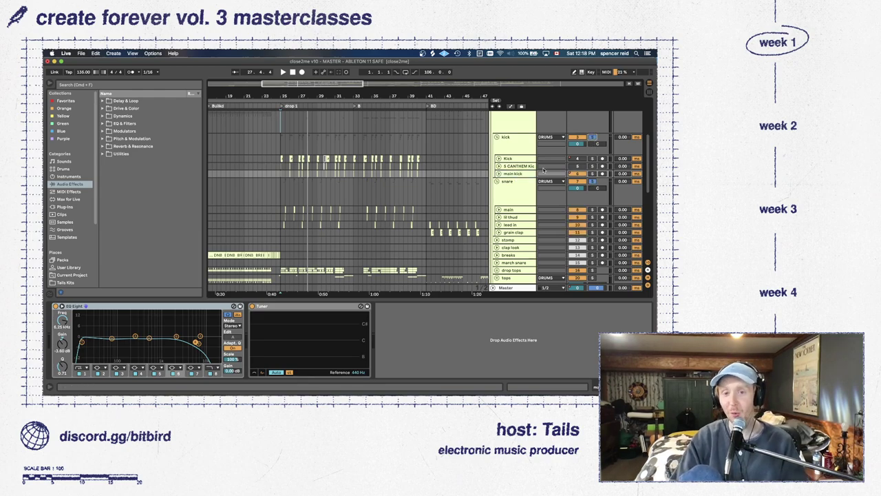
scroll(543, 170, "down", 10)
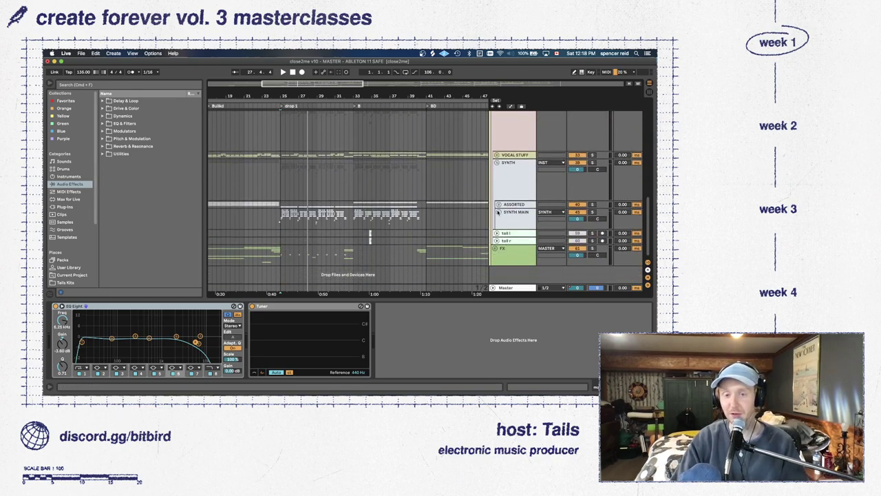
scroll(510, 199, "up", 4)
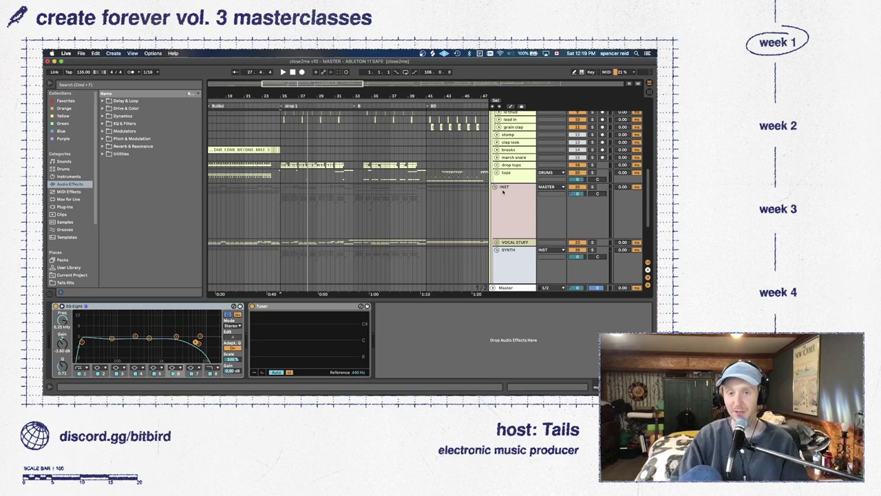
left_click(495, 186)
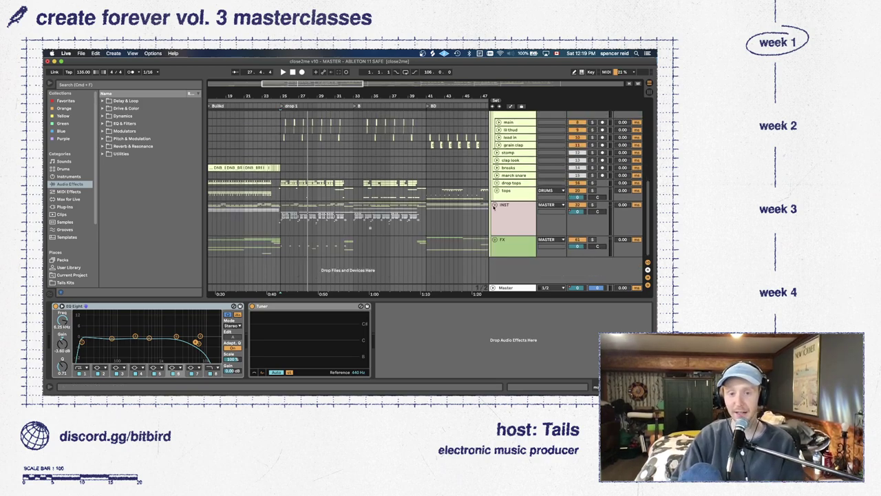
left_click(495, 205)
scroll(528, 257, "up", 5)
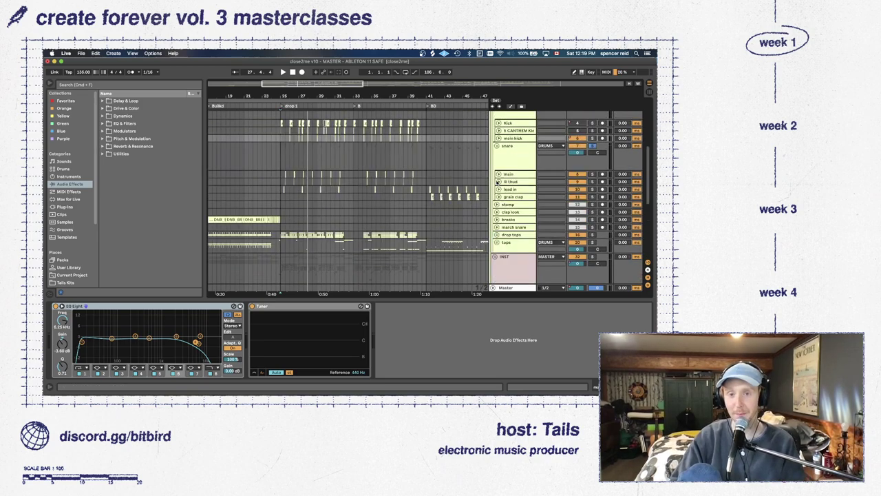
Open the Ozone maximizer at the end of the MASTER group's device chain
left_click(509, 144)
scroll(613, 322, "right", 3)
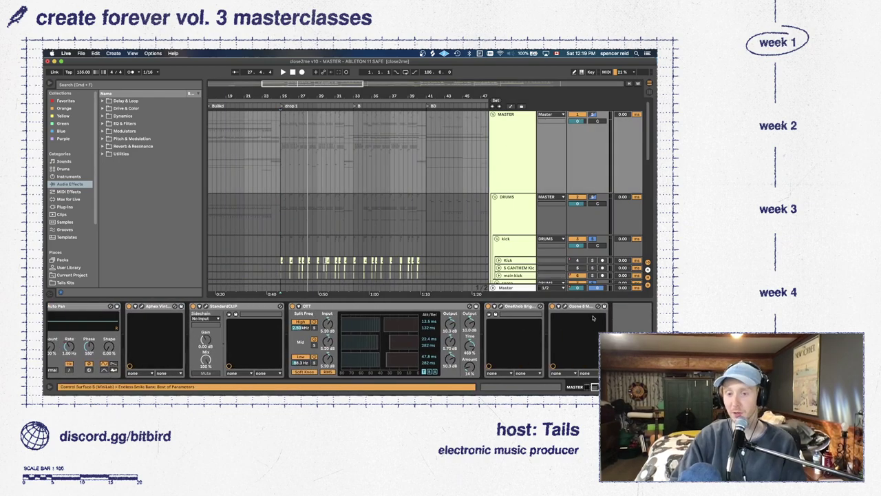
left_click(565, 307)
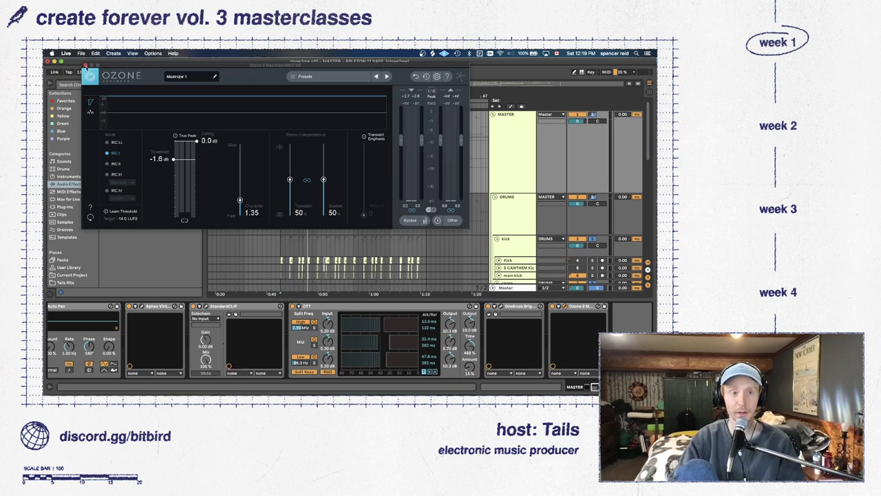
Unfold the SYNTH MAIN group and collapse the clean sub track inside it
scroll(558, 247, "down", 15)
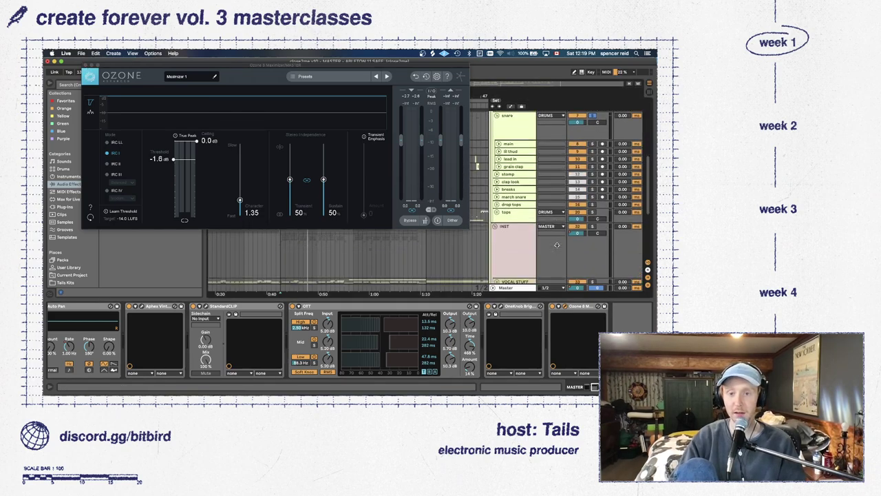
scroll(557, 248, "down", 1)
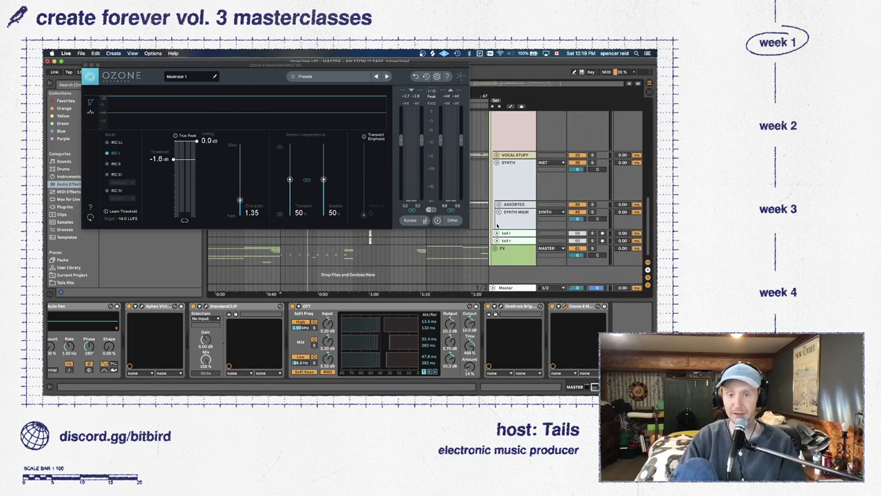
scroll(499, 218, "up", 1)
left_click(499, 216)
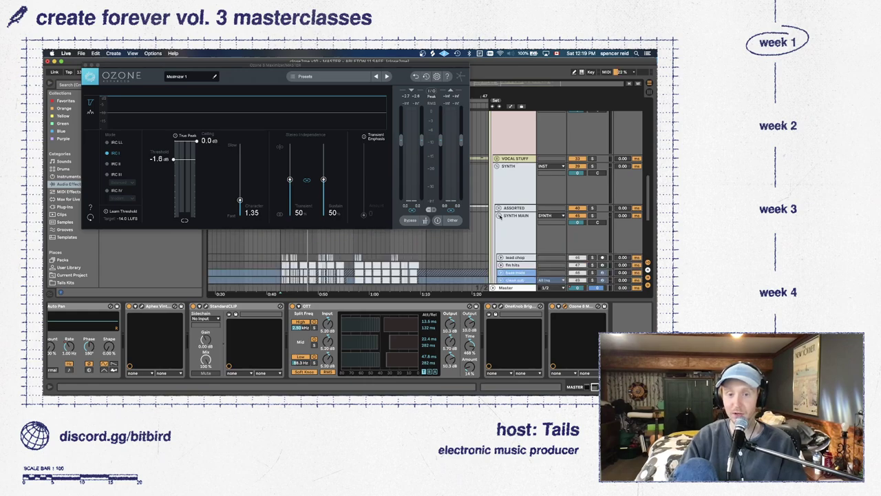
scroll(529, 227, "down", 2)
left_click(529, 236)
left_click(501, 231)
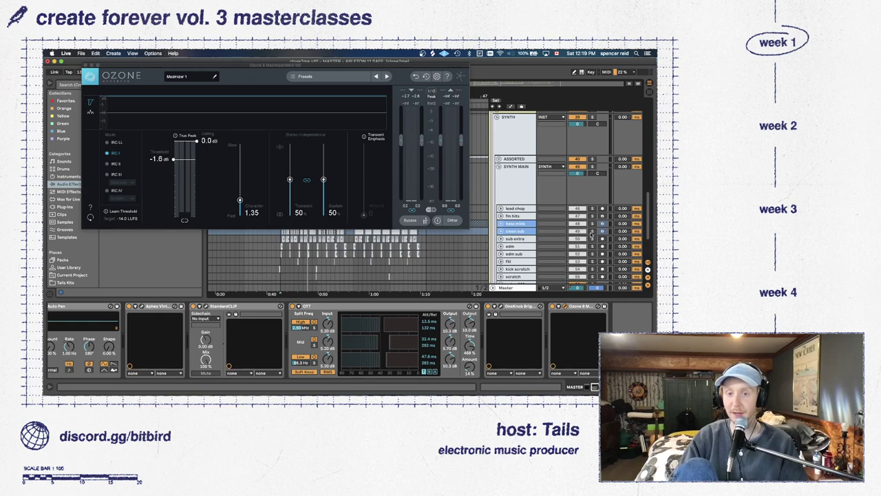
Solo the clean sub and bass mids tracks in turn, and compare how each plays through the maximizer
left_click(592, 232)
key("space")
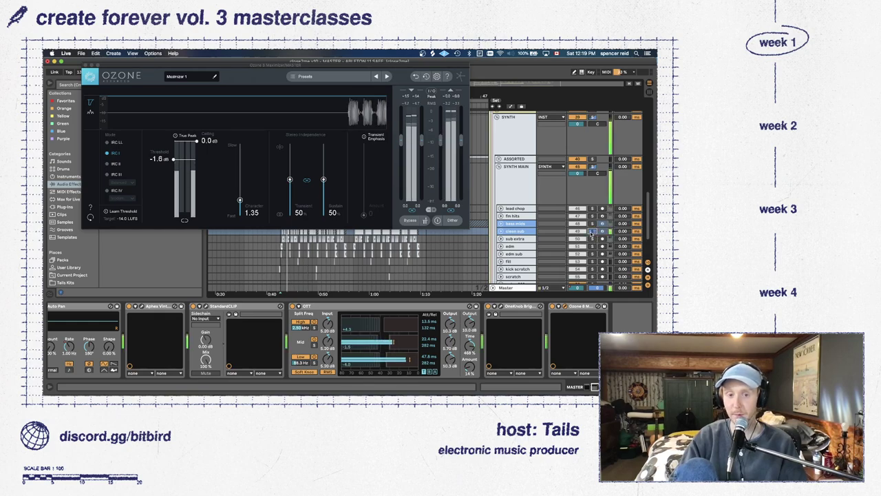
key("space")
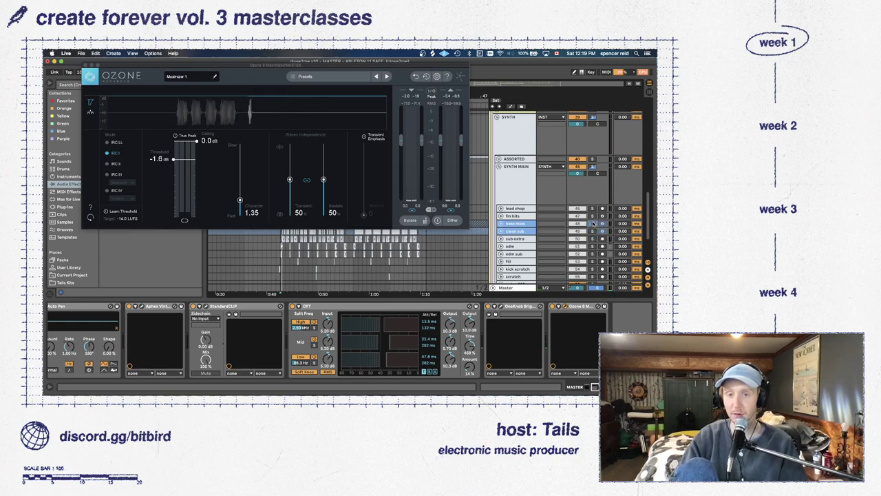
key("space")
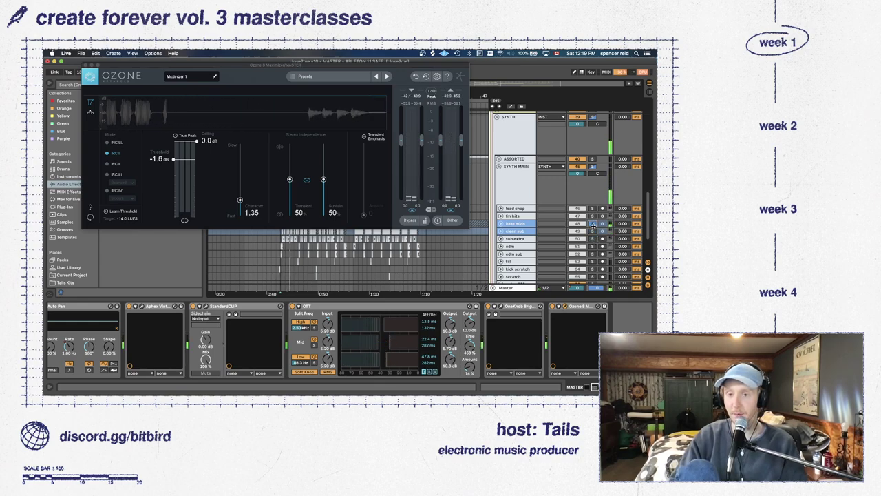
key("space")
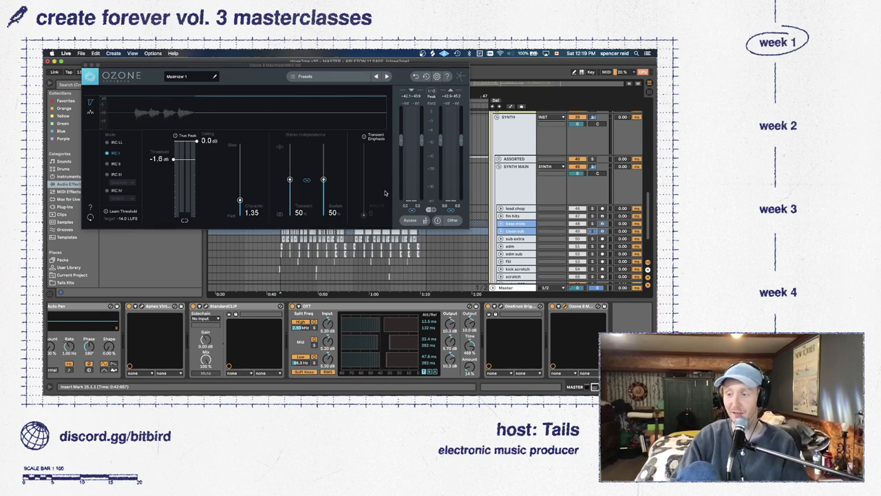
key("space")
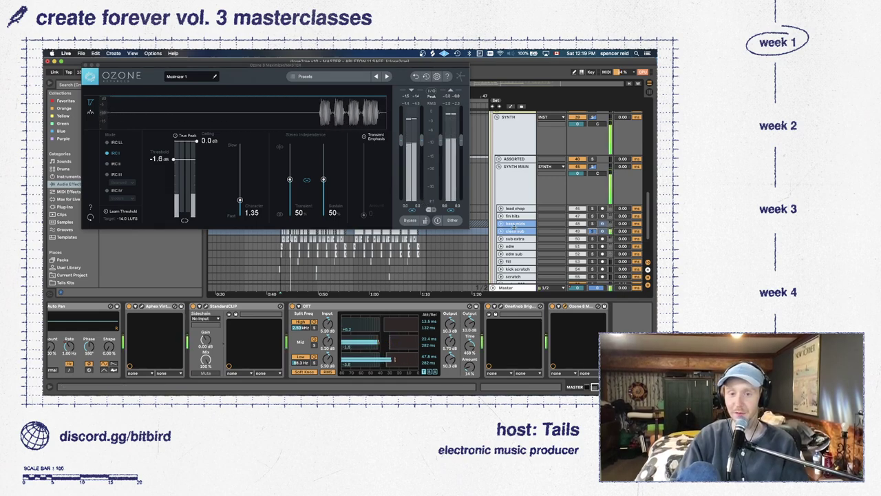
Look through the clean sub track's device chain, and fold the SYNTH MAIN group
left_click(516, 231)
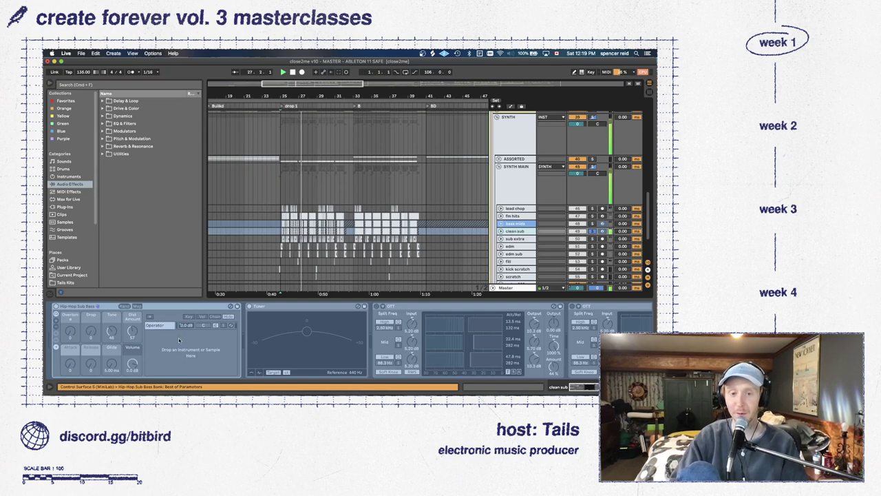
scroll(367, 339, "right", 5)
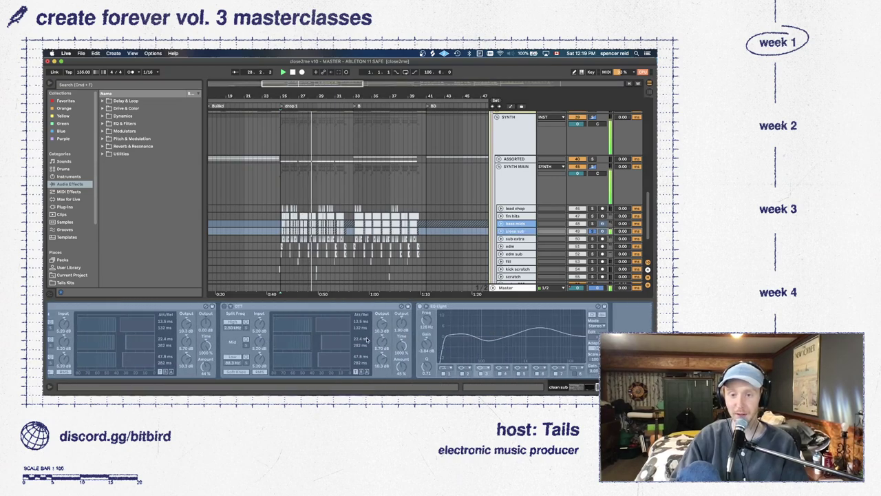
scroll(367, 339, "left", 5)
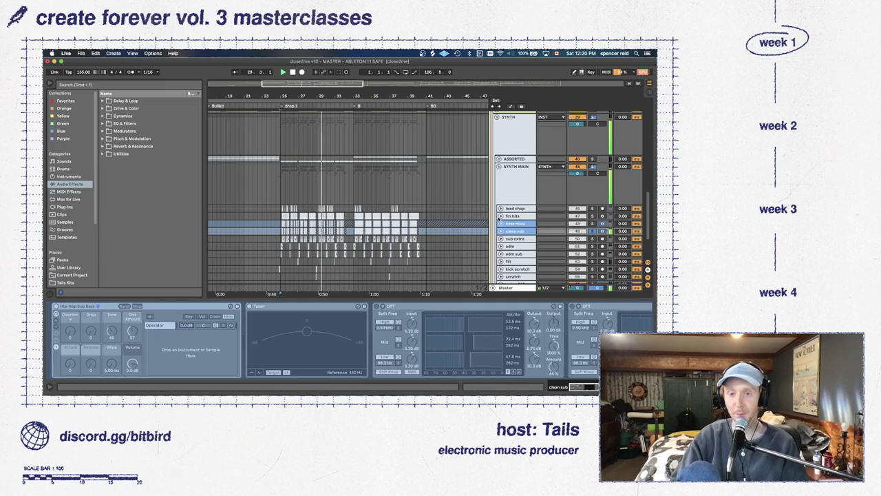
left_click(498, 167)
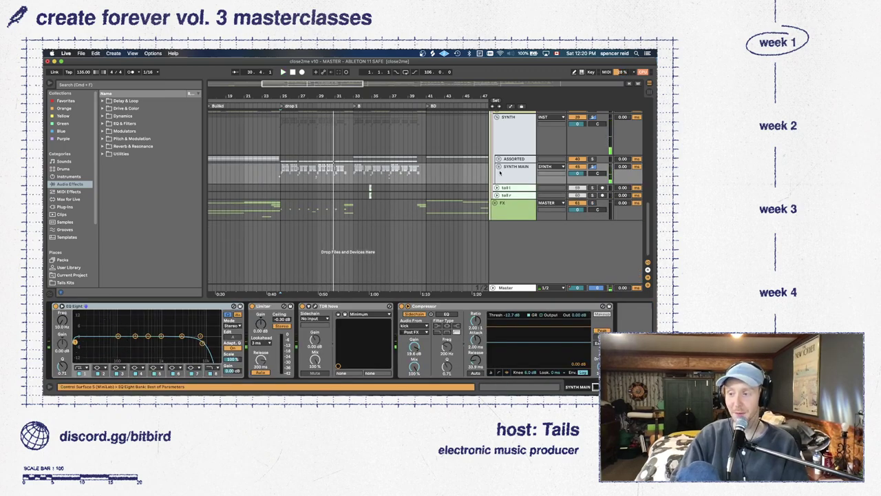
Unfold the SYNTH MAIN group and its sub extra track, and show sub extra's device chain and first drop 1 clips
left_click(498, 166)
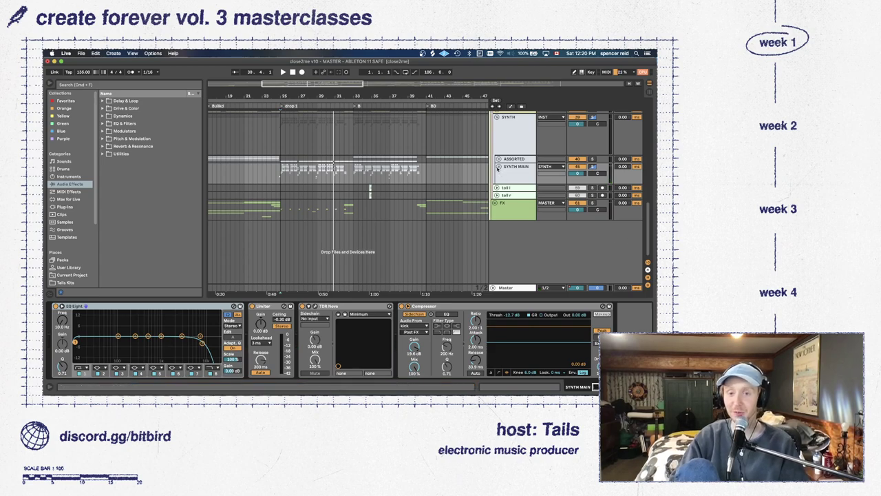
scroll(507, 192, "down", 3)
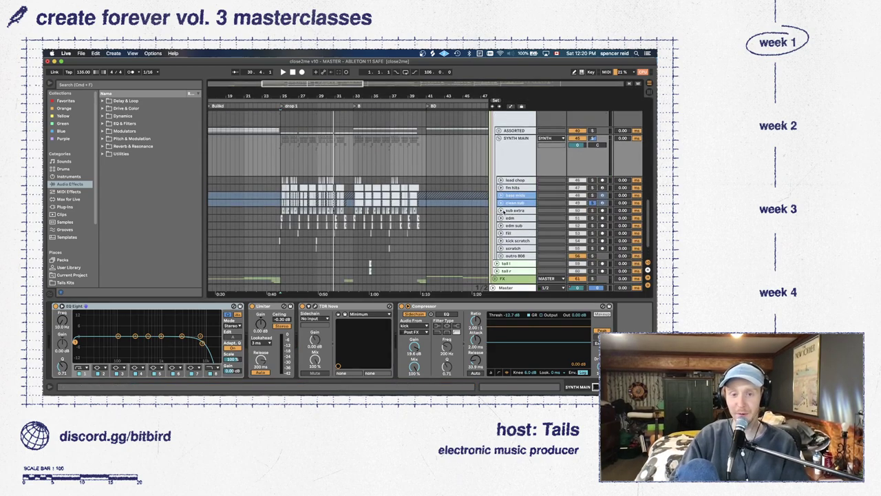
left_click(500, 210)
mouse_move(296, 105)
left_mouse_down()
mouse_move(319, 109)
mouse_move(306, 94)
left_mouse_up()
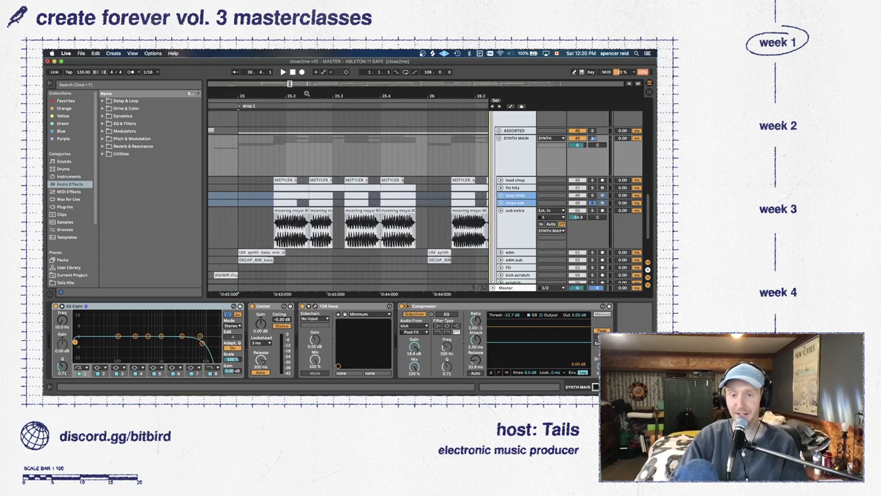
left_click(473, 224)
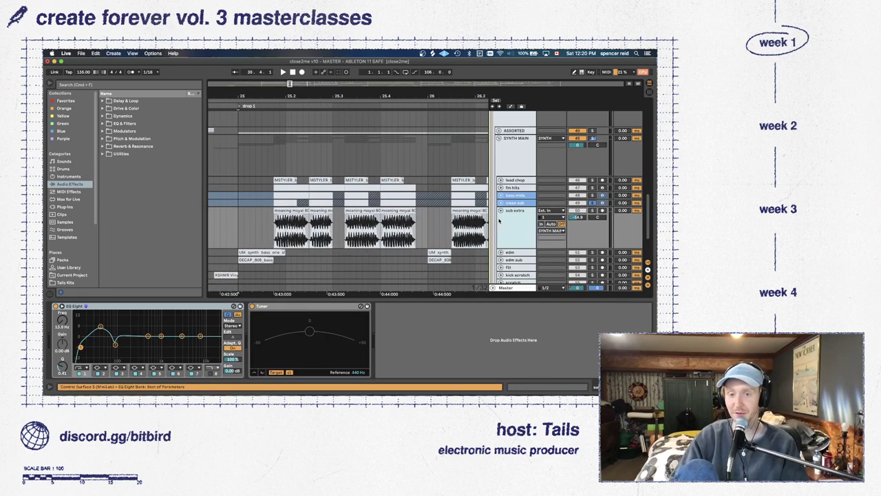
Solo the sub extra track and play it from its first moaning moyai 808 clip in drop 1
left_click(593, 210)
left_click(283, 210)
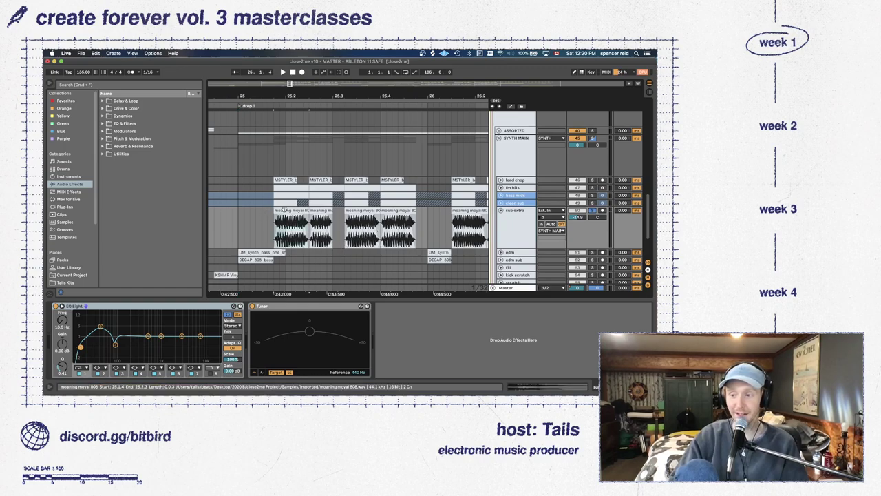
key("space")
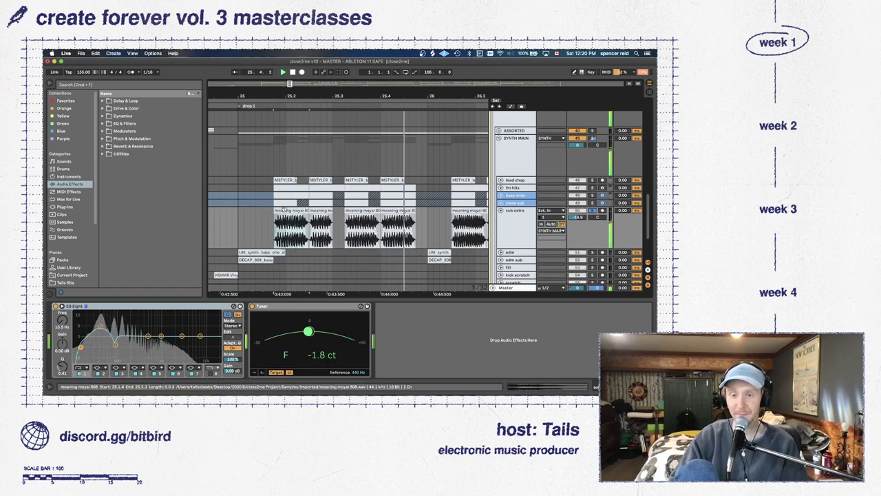
key("space")
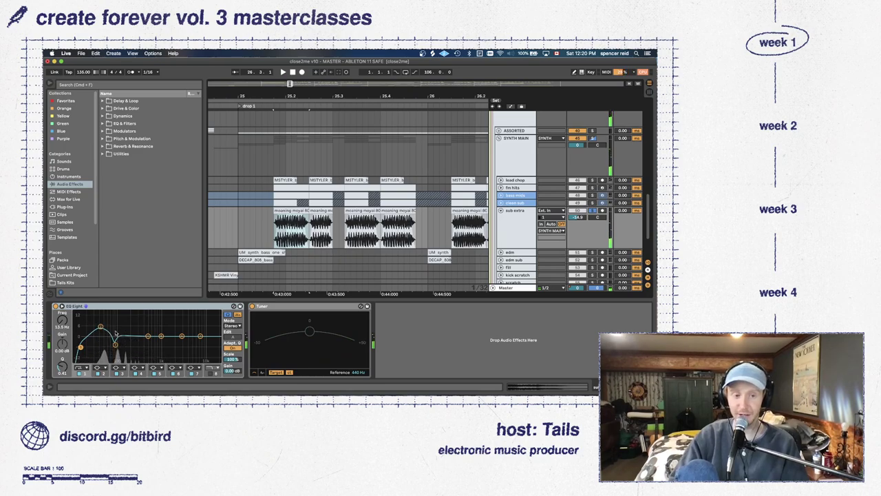
key("space")
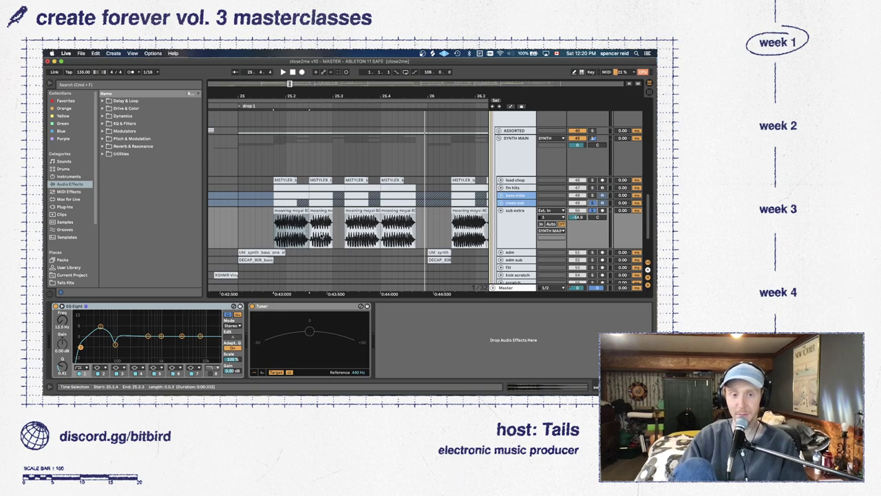
Check the clean sub track's clips and controls, and collapse it along with the SYNTH MAIN group
left_click(501, 203)
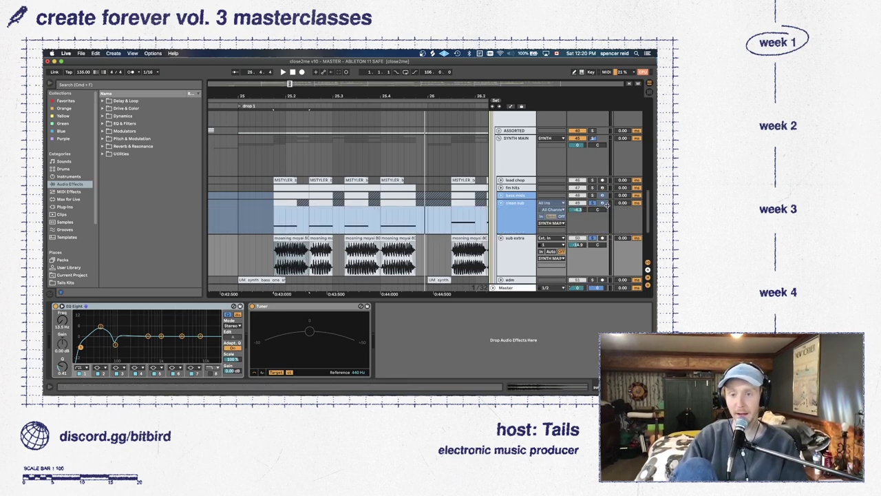
left_click(501, 201)
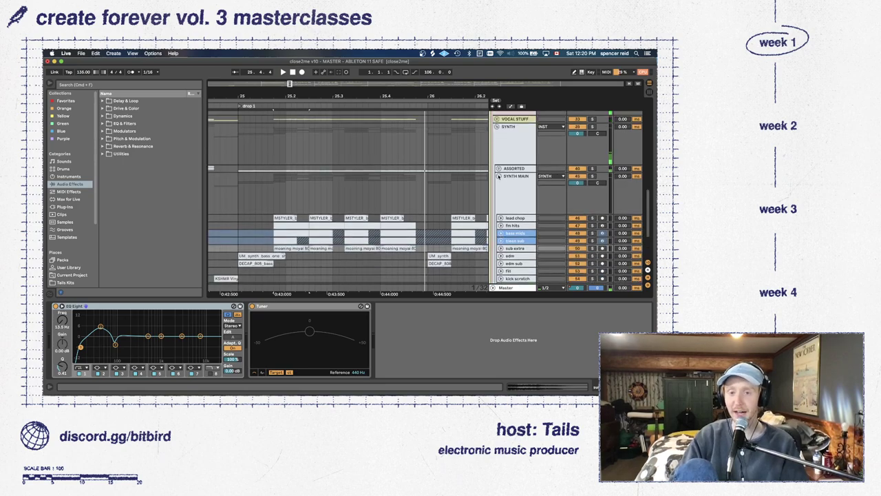
left_click(499, 176)
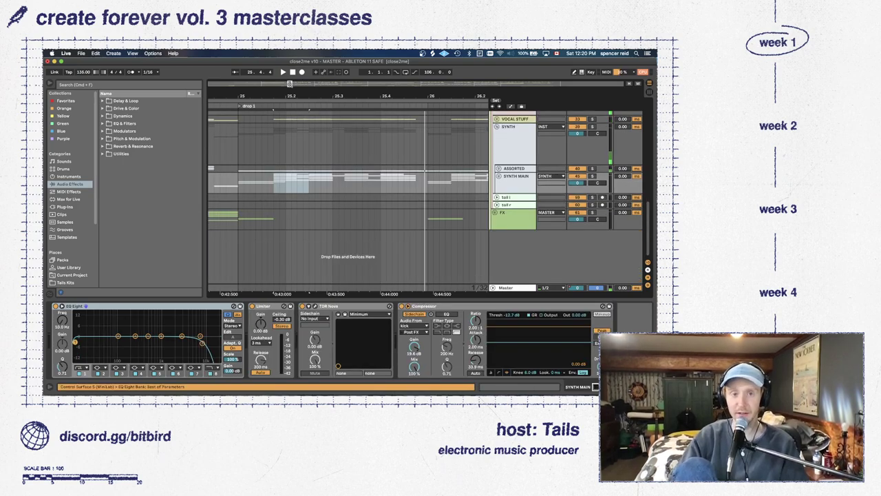
Fold the snare group, look over the kick group's tracks, and fold the kick group inside DRUMS
scroll(289, 83, "down", 8)
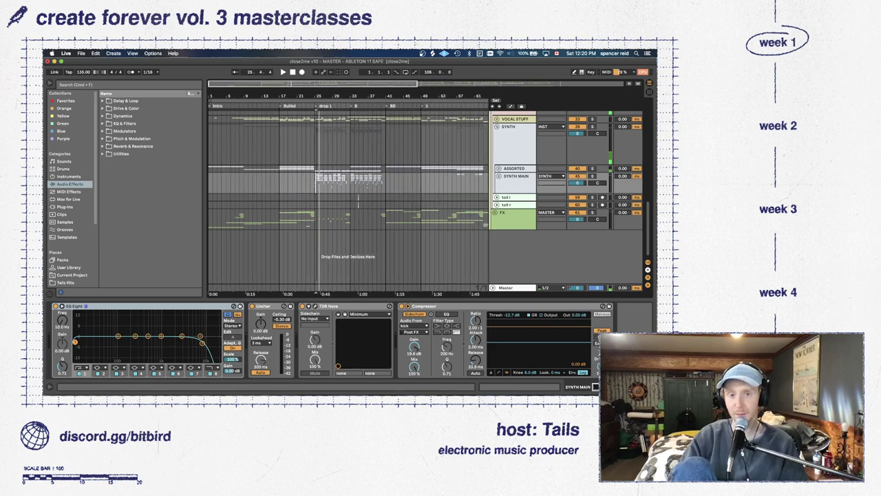
scroll(503, 143, "up", 10)
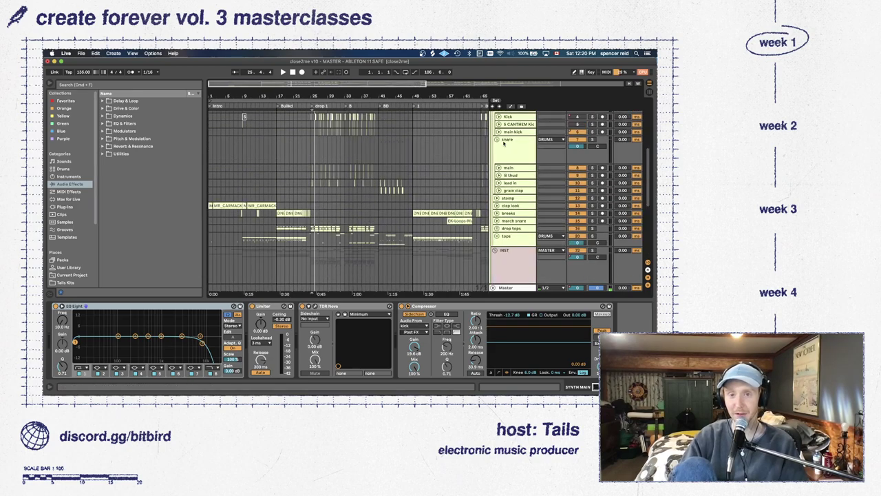
left_click(498, 140)
scroll(500, 142, "up", 3)
left_click(497, 156)
left_click(506, 135)
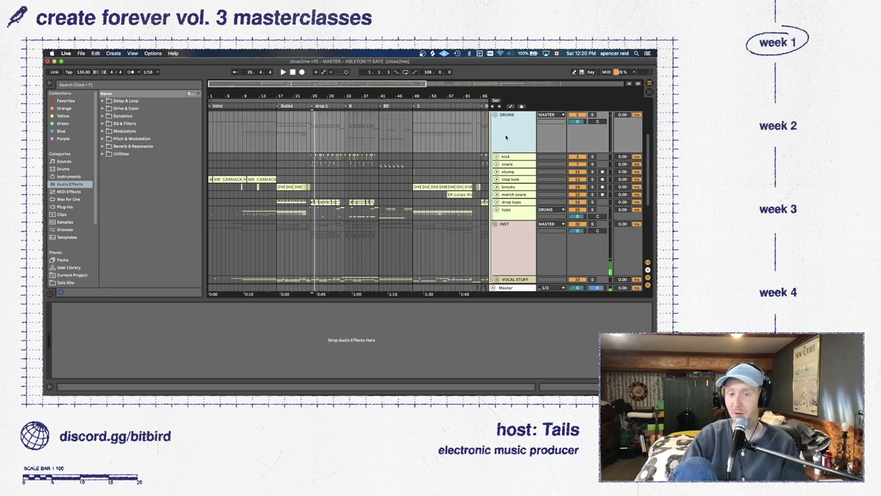
left_click(497, 157)
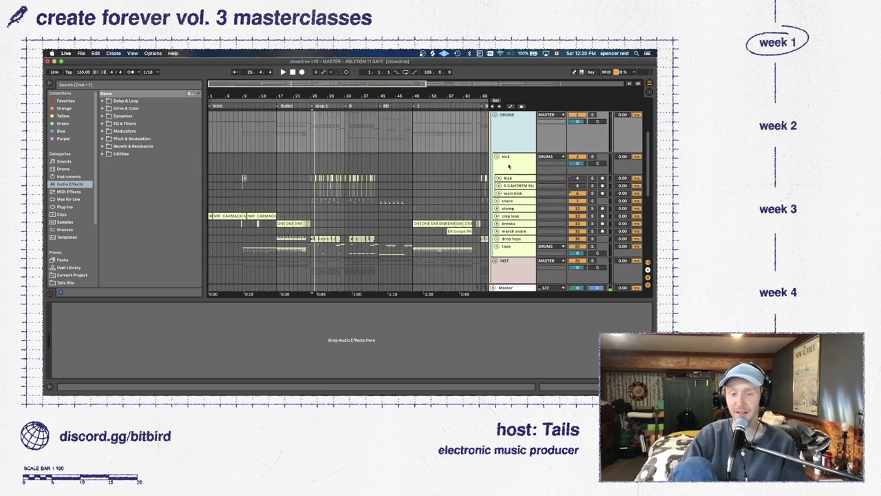
left_click(497, 157)
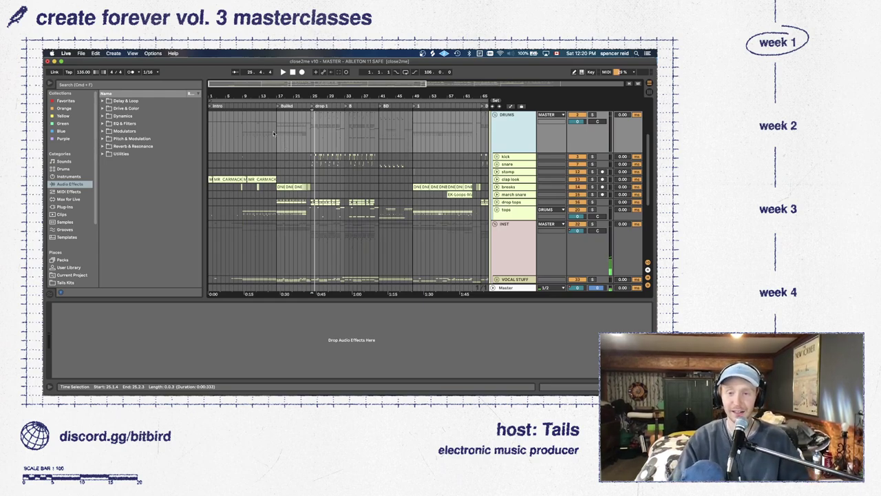
Unfold the tops group and look at the device chains of its chopped amen and phase hats tracks
left_click(497, 210)
scroll(503, 210, "down", 2)
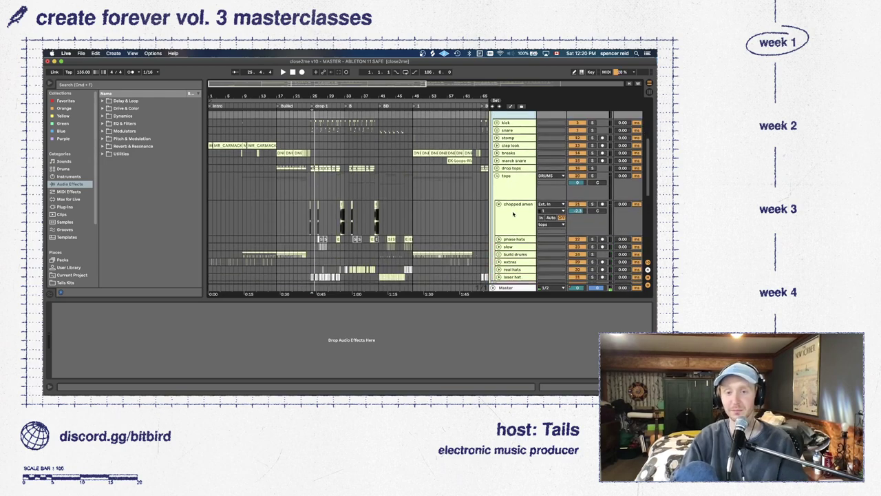
left_click(507, 208)
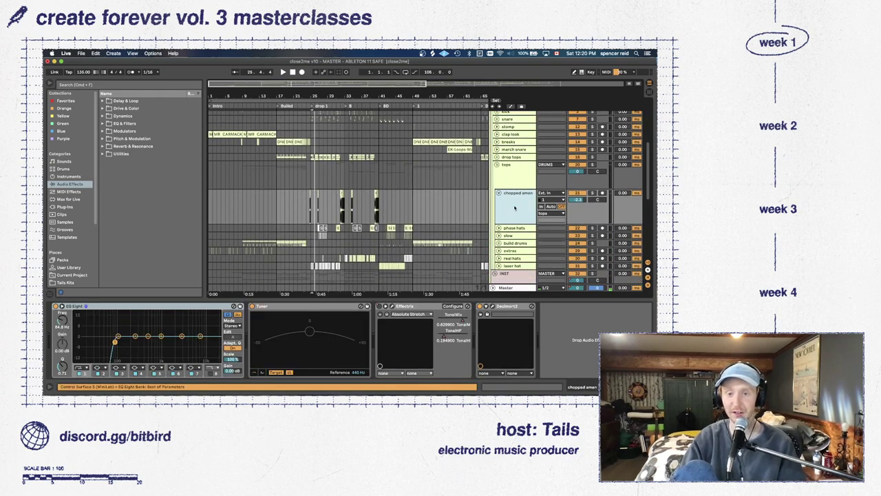
scroll(499, 193, "down", 1)
left_click(522, 214)
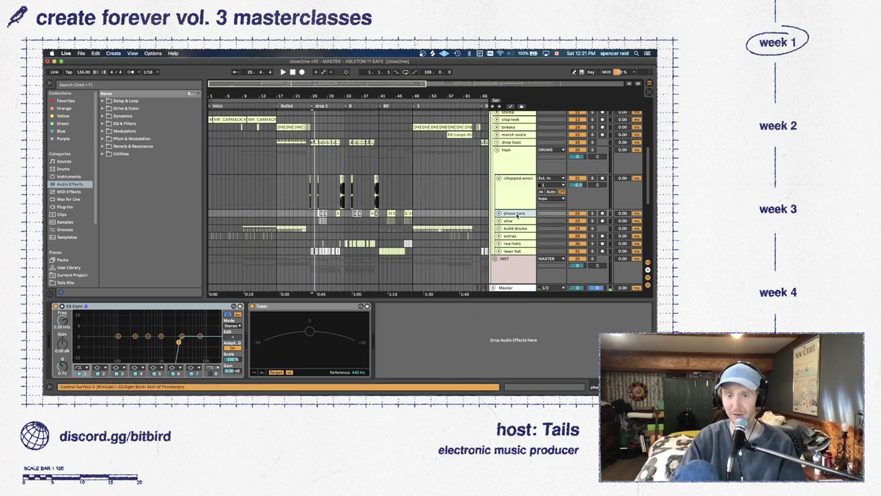
key("Down")
key("Up")
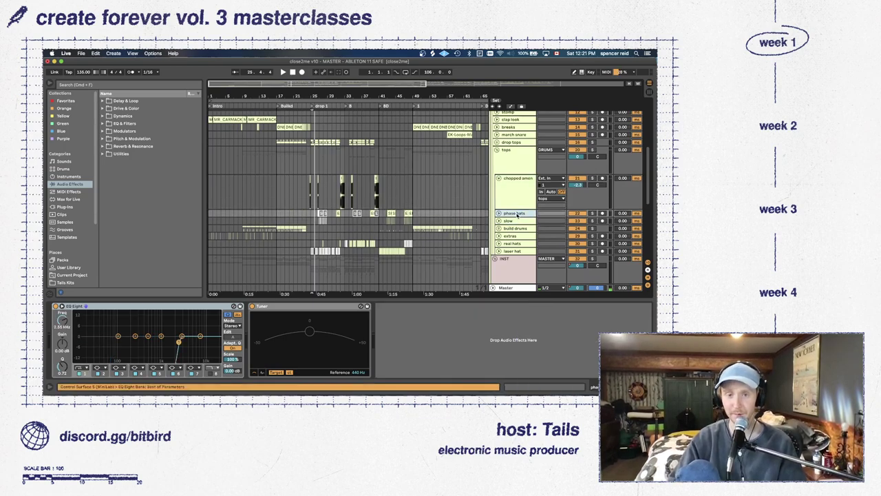
Unfold the drop tops group and look through the device chains of its tracks down to the tops group
left_click(498, 142)
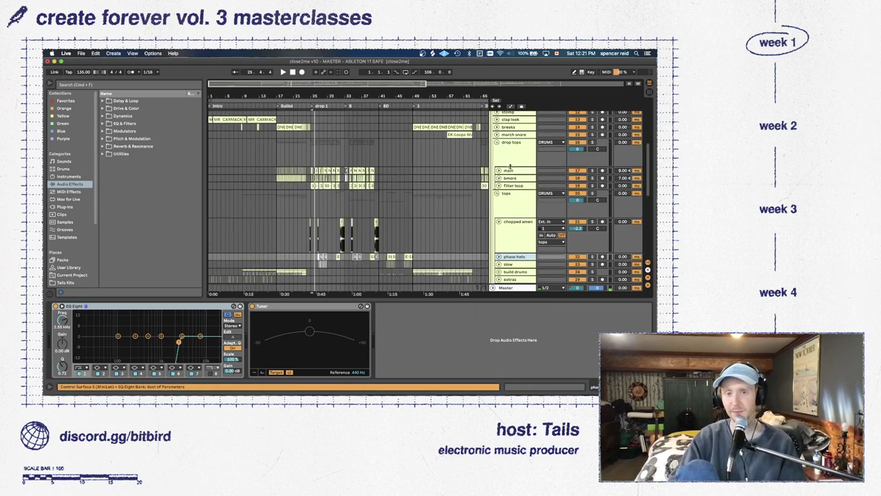
left_click(510, 165)
key("Down")
key("Down")
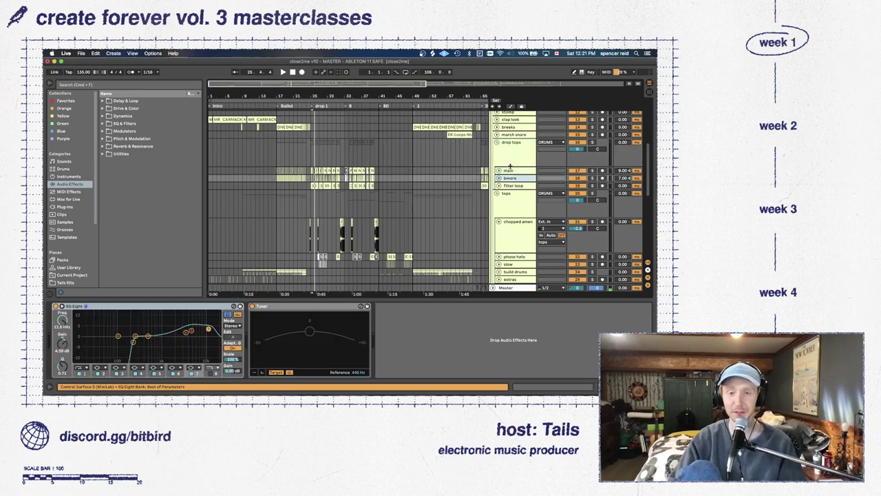
key("Down")
key("Down")
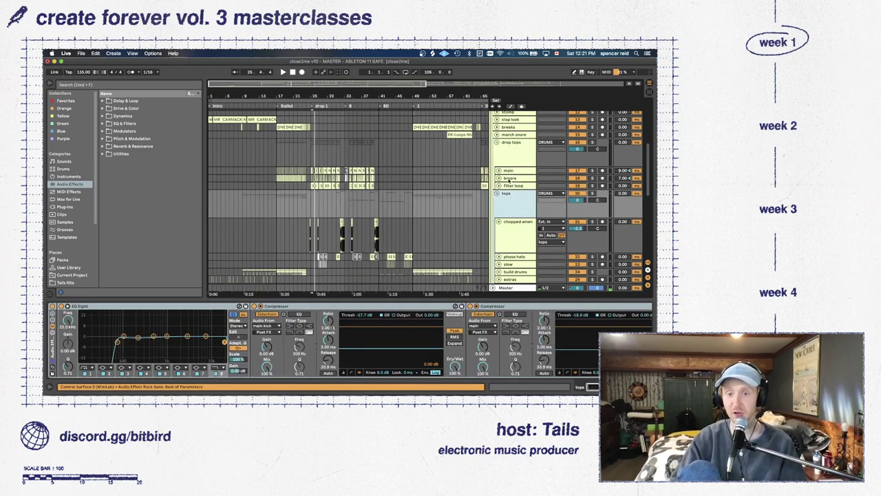
Fold the tops, drop tops and INST groups
left_click(497, 194)
left_click(497, 142)
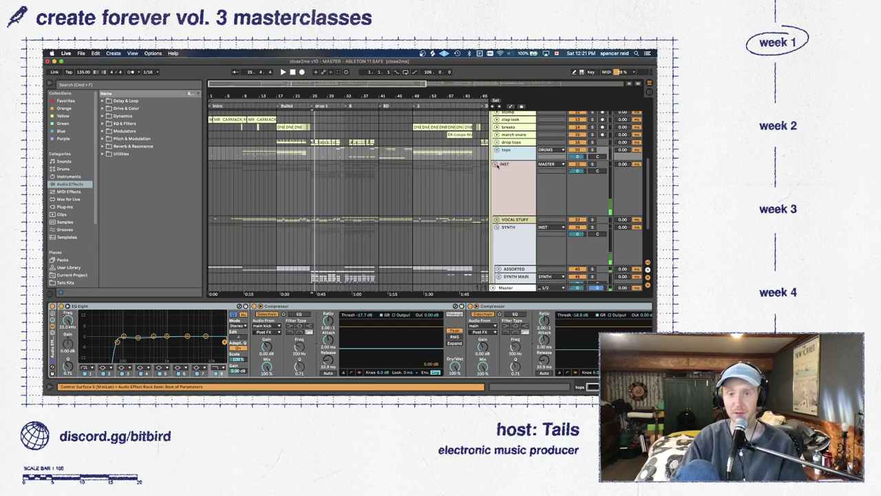
left_click(497, 166)
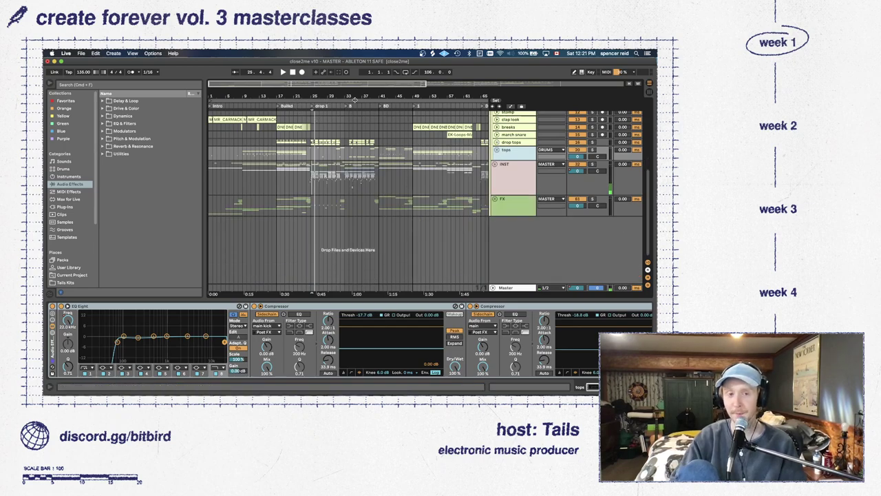
Unfold the INST group and its ASSORTED subgroup, solo ASSORTED, and play it from the start of the song
left_click(292, 72)
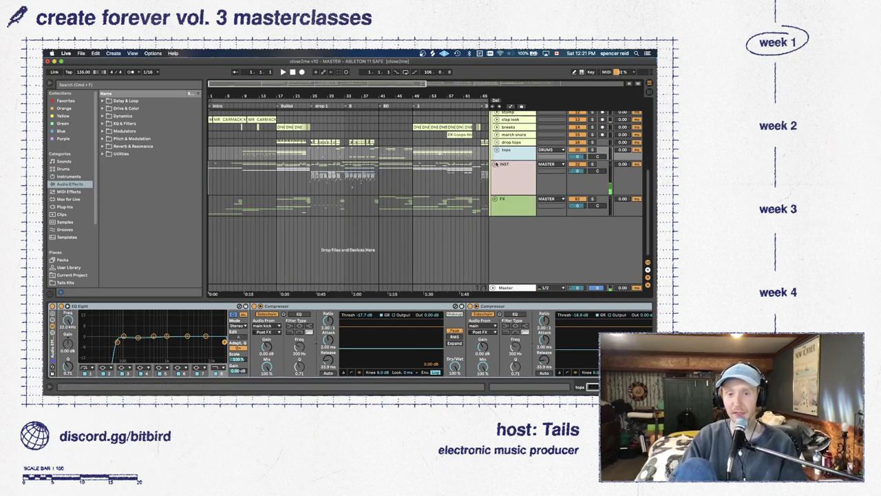
left_click(497, 166)
key("plus")
scroll(497, 233, "down", 3)
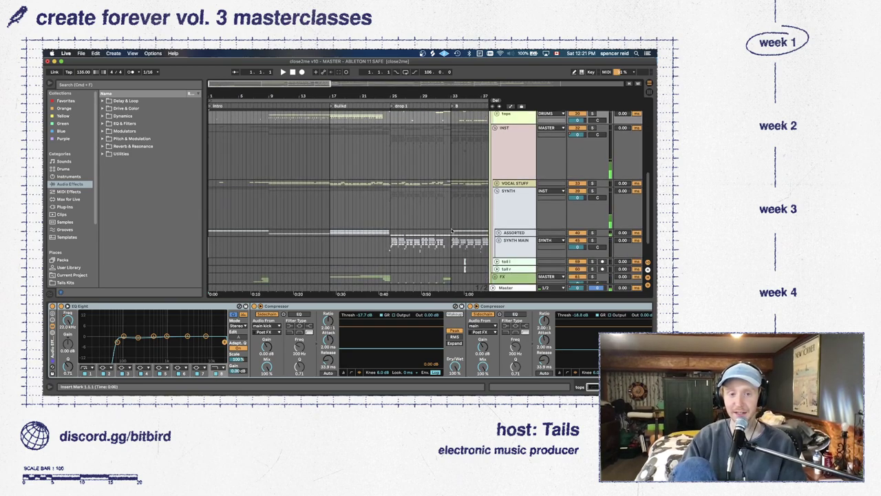
left_click(498, 234)
left_click(591, 233)
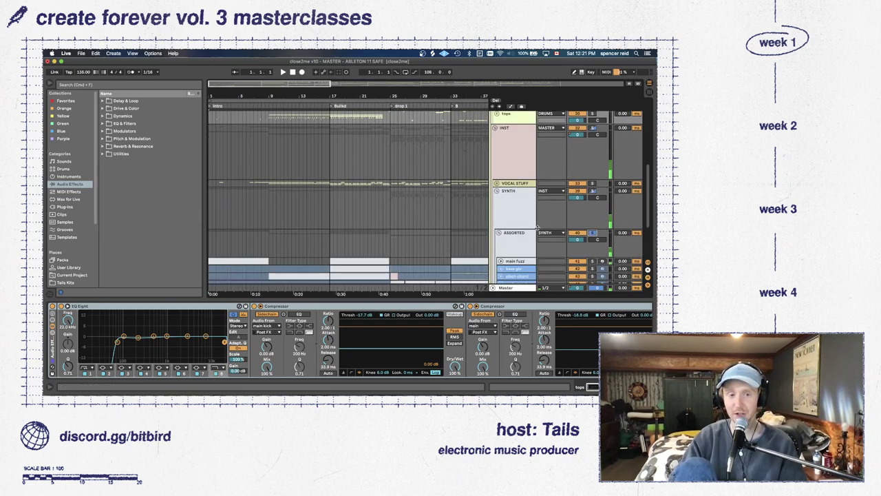
key("space")
scroll(308, 233, "down", 3)
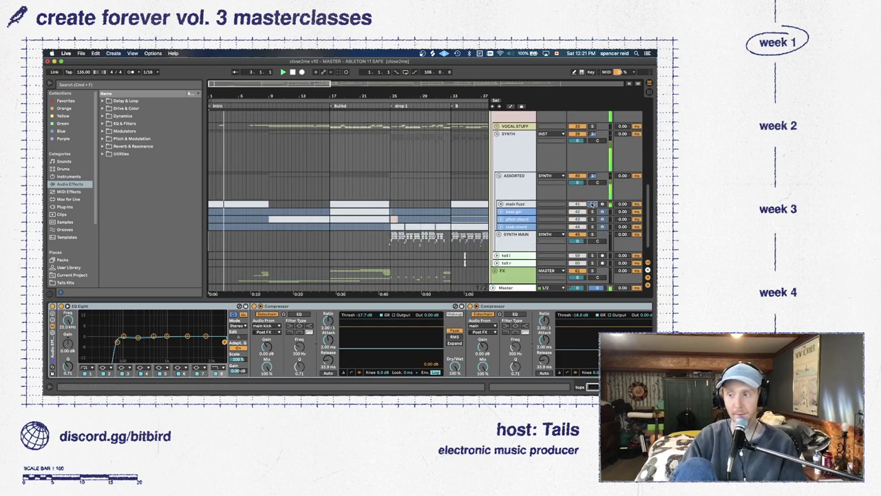
Solo the main fuzz track, play its intro clip from the start, and unfold the track
left_click(593, 204)
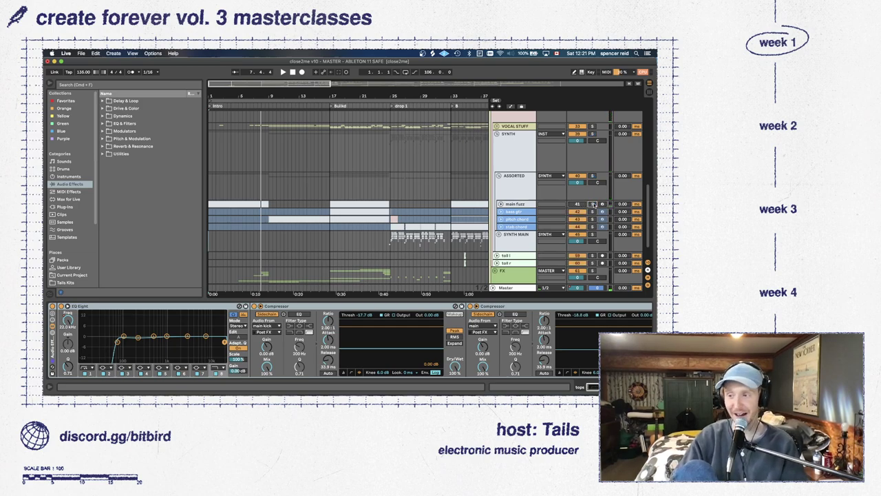
left_click(473, 206)
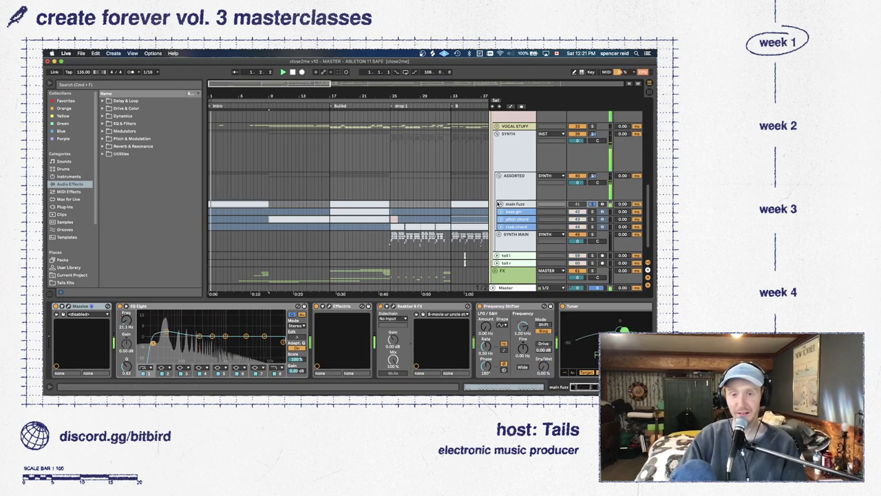
left_click(500, 204)
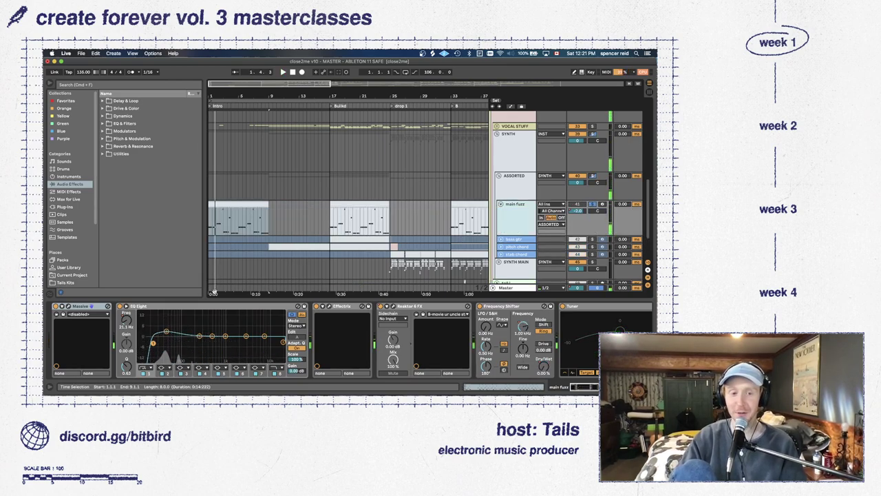
Open the Massive synth on main fuzz, examine its envelope and the FX1 effect choices, and close the plug-in window
left_click(67, 306)
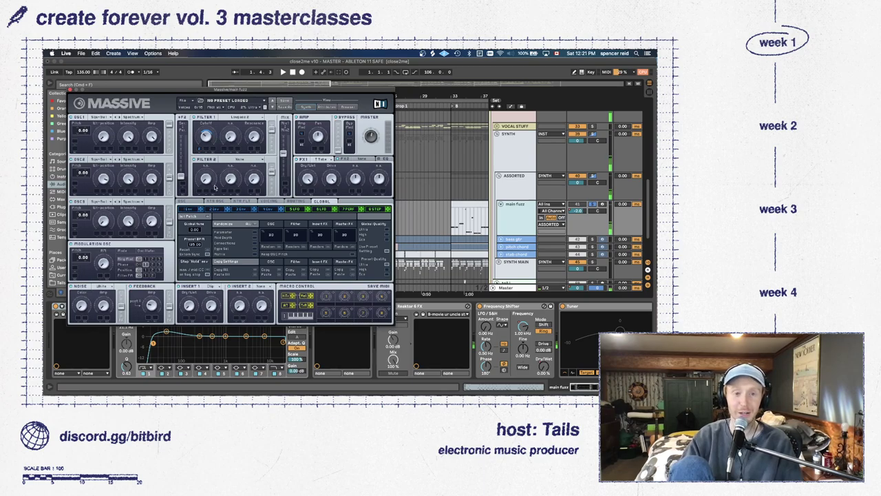
left_click(215, 208)
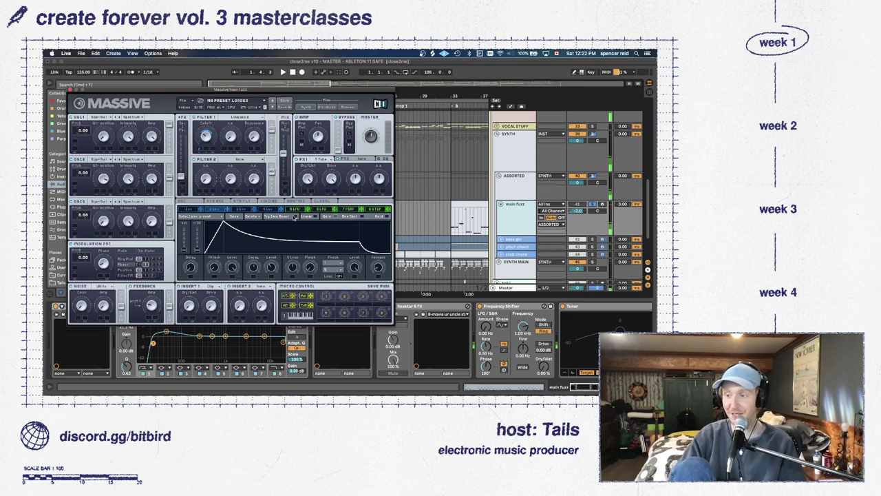
left_click(314, 162)
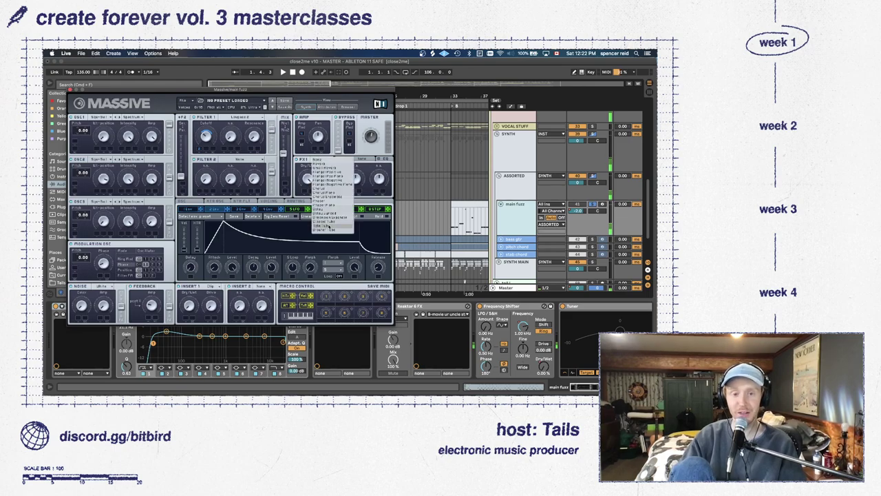
left_click(328, 225)
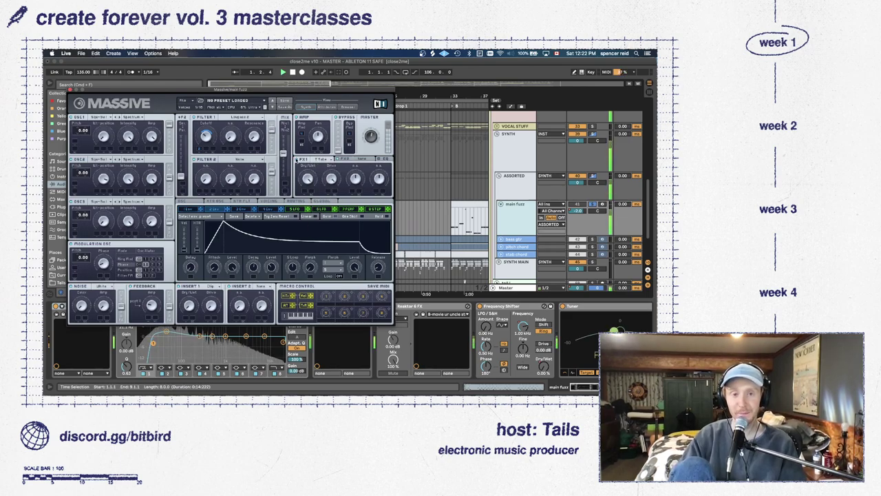
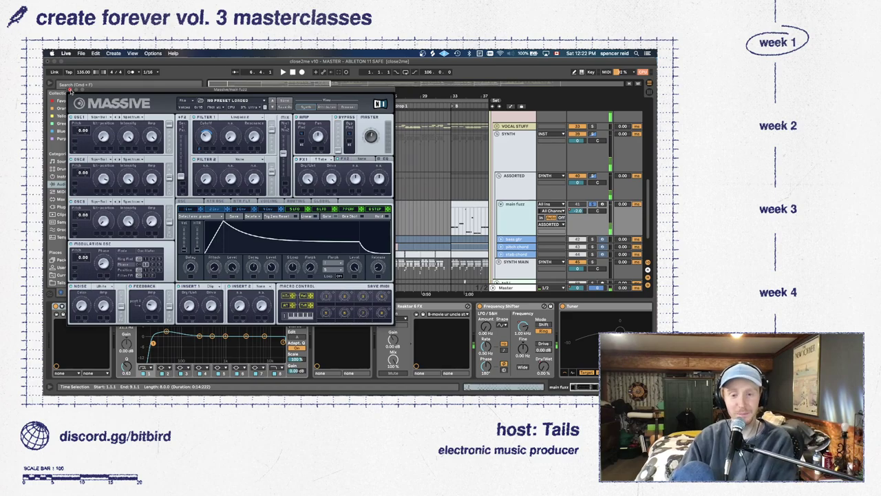
left_click(70, 90)
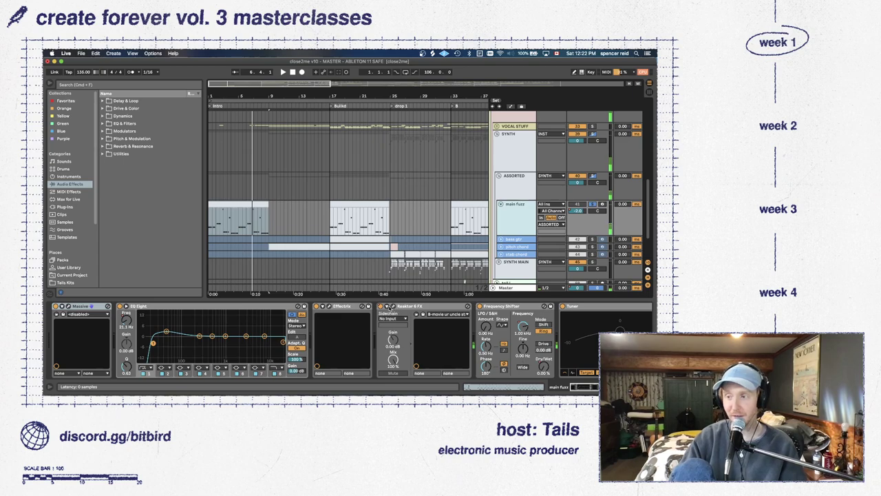
Toggle the Reaktor 6 FX device on main fuzz and play the intro clip to compare the sound
left_click(380, 306)
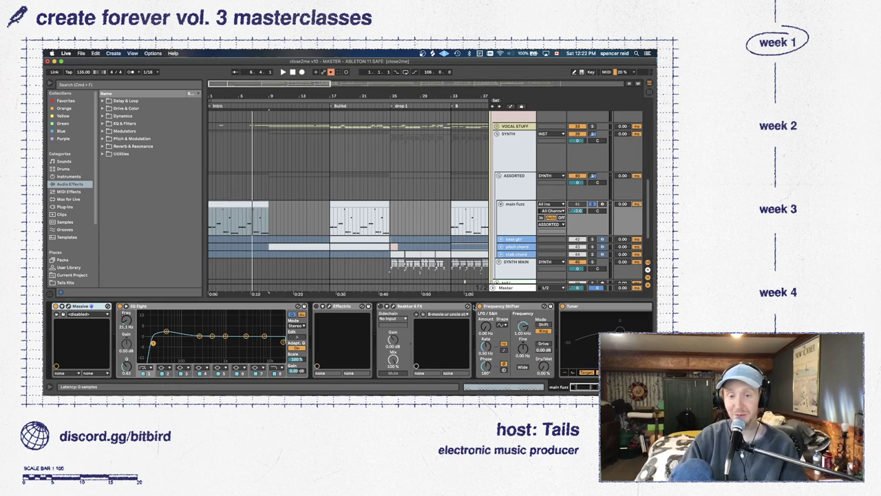
key("space")
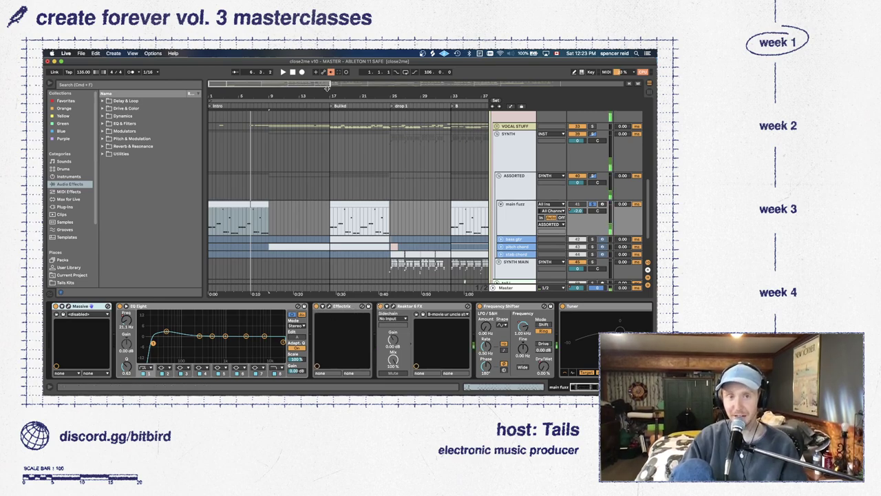
key("space")
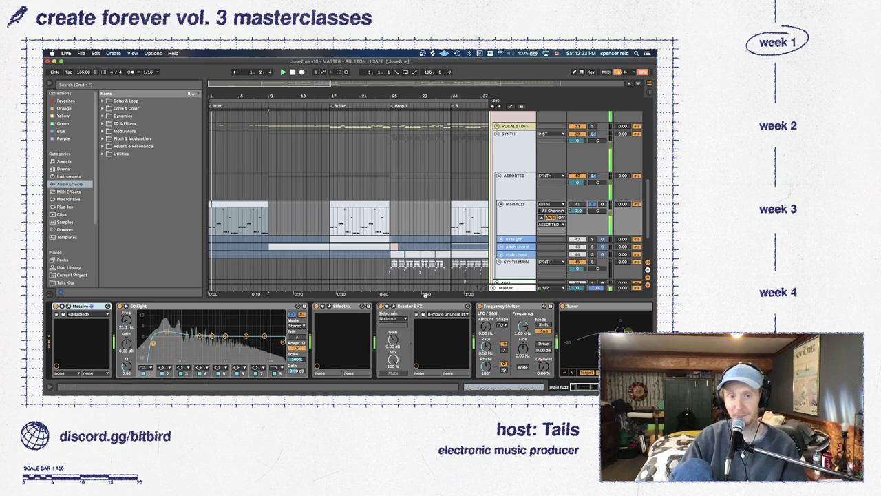
Open the VHS effect in Reaktor 6 FX, look through its preset list, play the clip through it, and hide the plug-in window
left_click(416, 315)
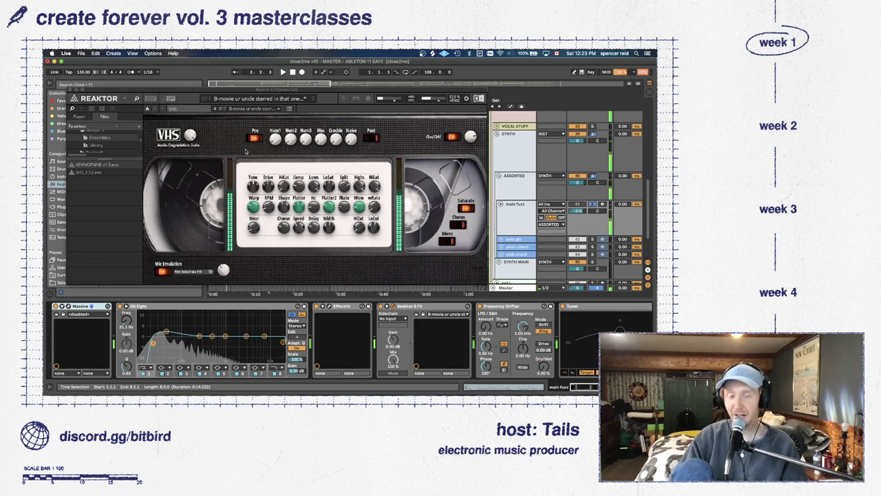
key("space")
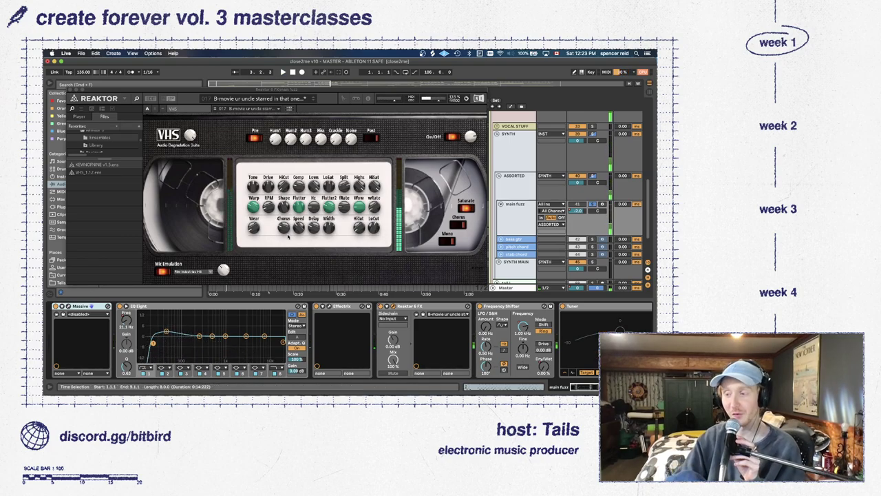
left_click(81, 174)
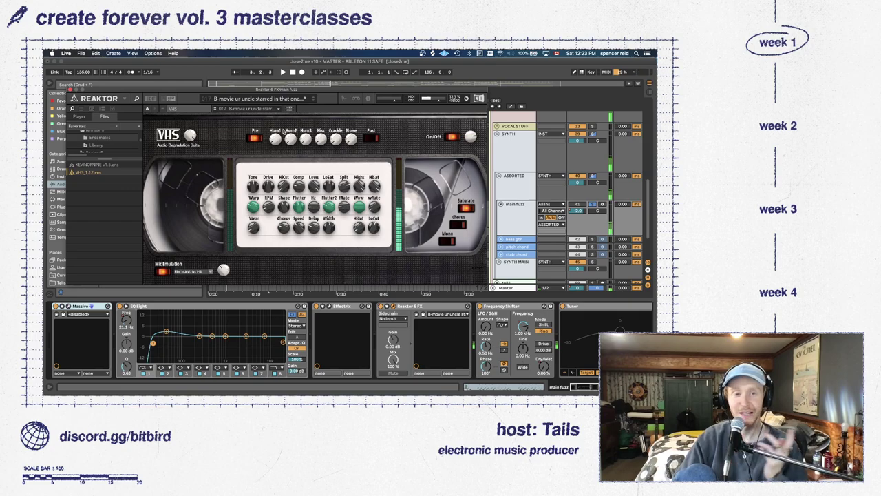
left_click(270, 109)
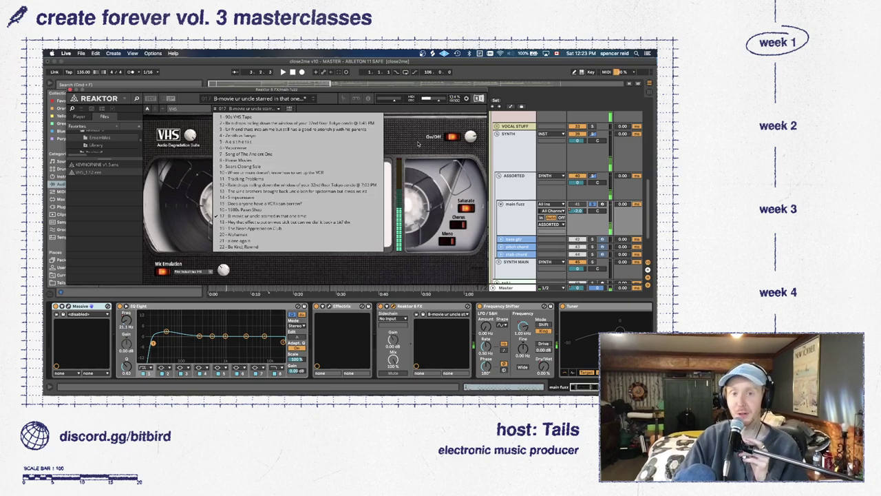
left_click(381, 169)
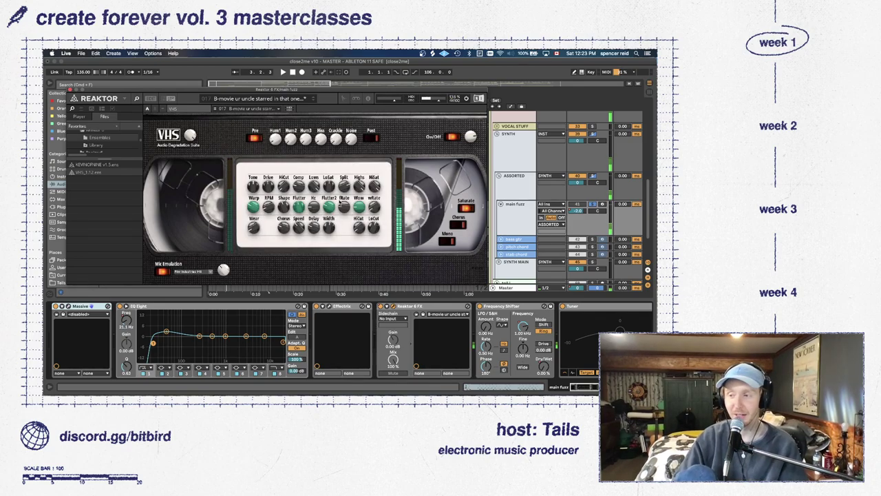
key("space")
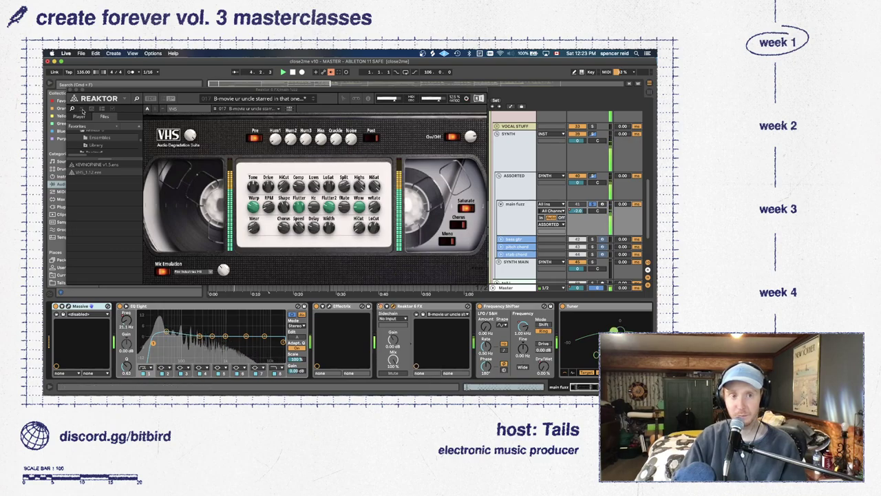
key("super+alt+p")
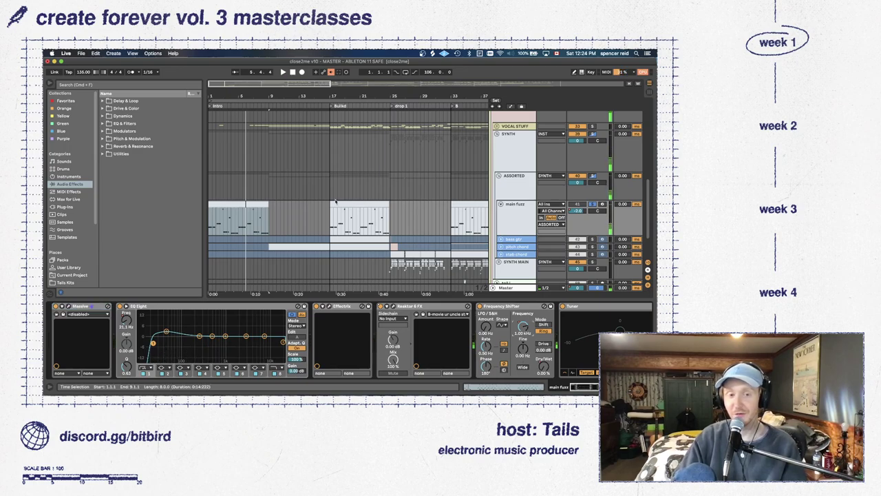
Show the automation lanes to view main fuzz's ring mod frequency curve, and fold main fuzz, ASSORTED and SYNTH
key("a")
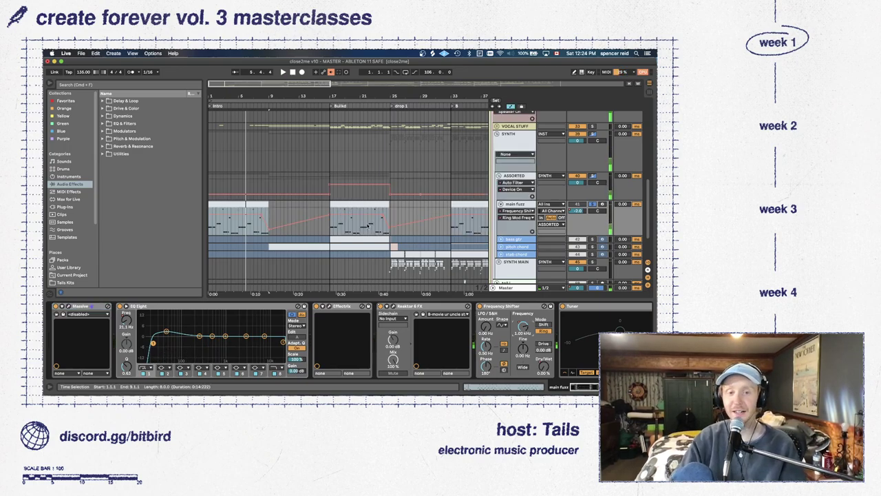
left_click(261, 229)
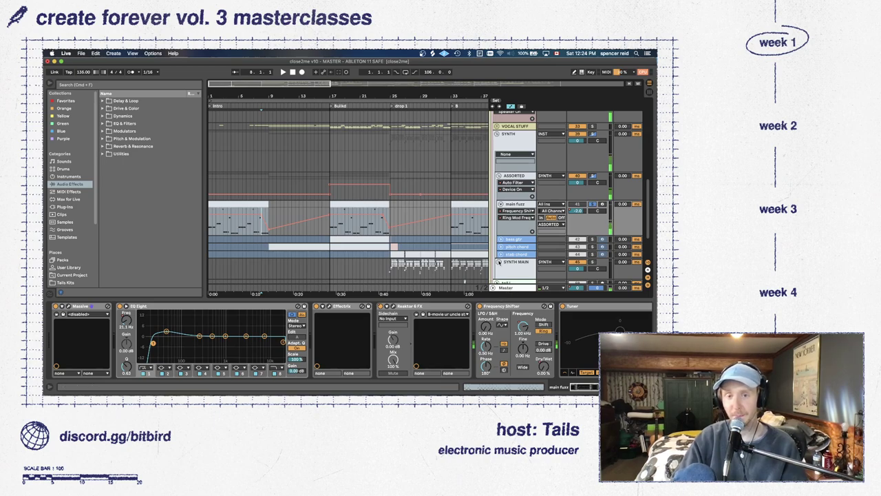
left_click(500, 203)
left_click(498, 175)
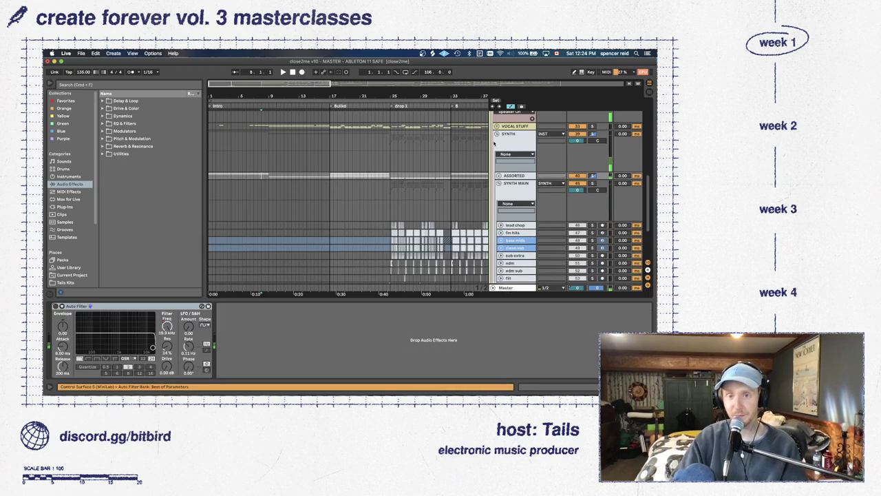
left_click(497, 134)
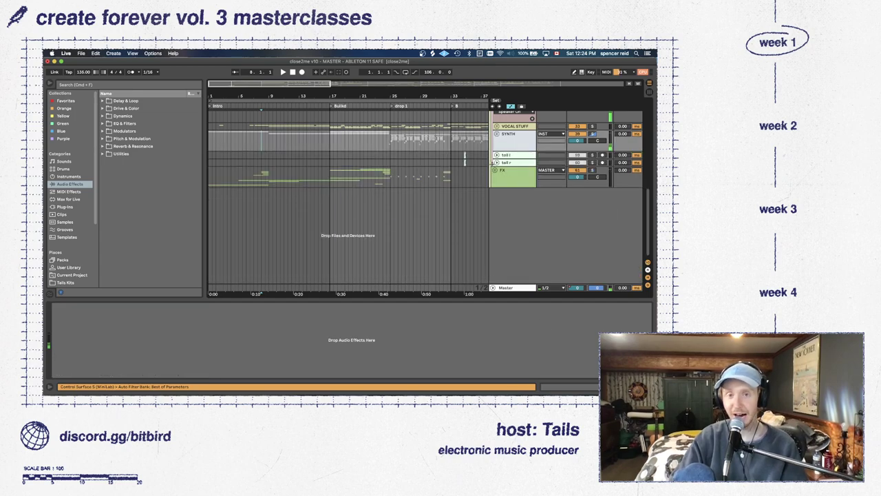
Search the whole browser for "freq", add Frequency Shifter to the Master track, and set its mode to Ring
left_click(91, 83)
type("freq")
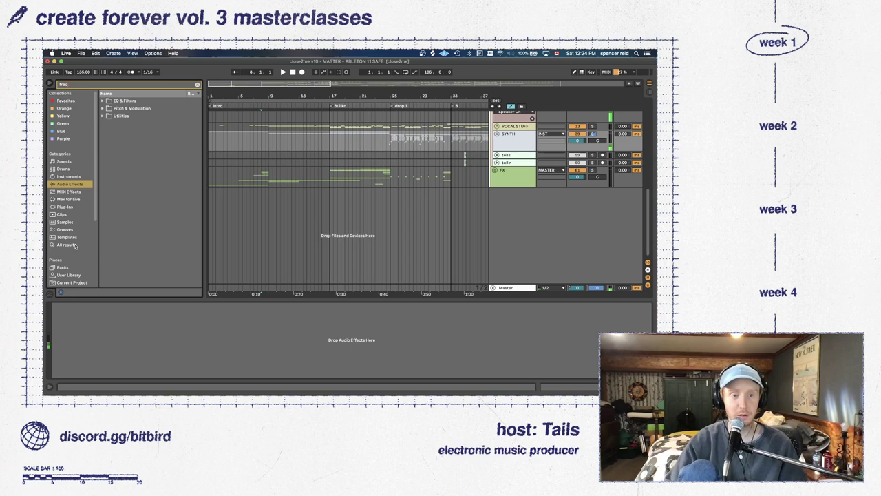
left_click(66, 245)
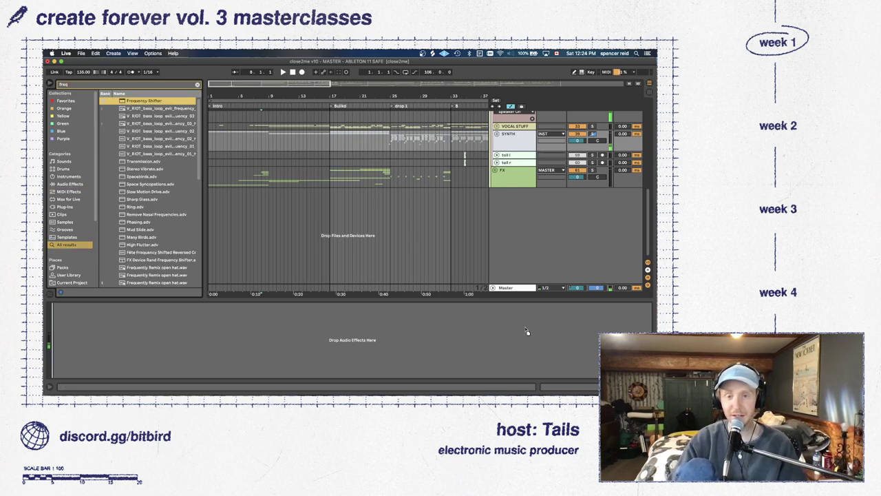
left_click(506, 287)
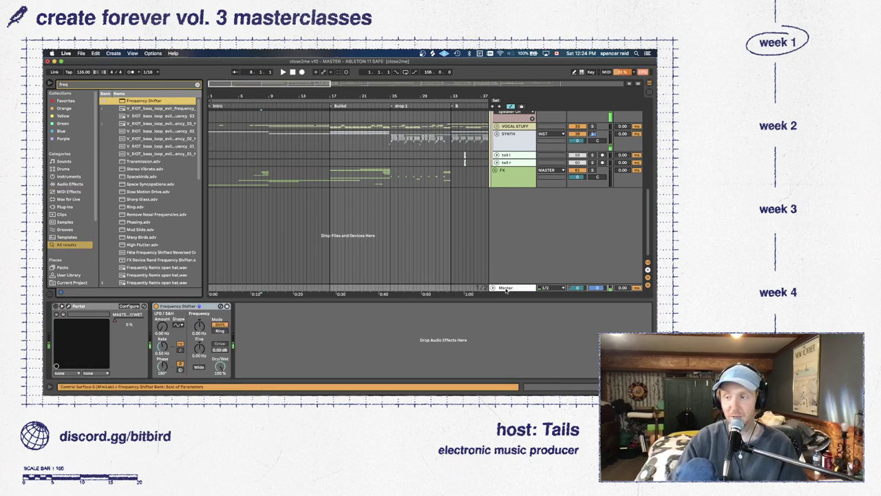
left_click(215, 332)
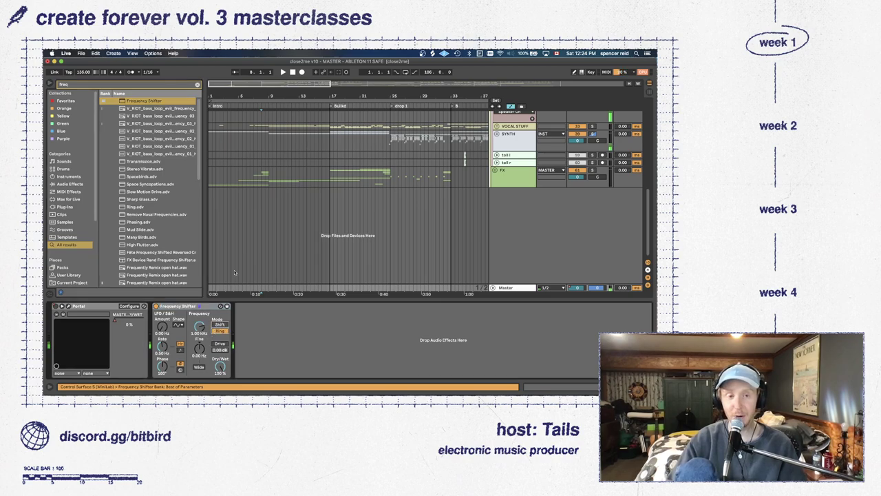
Play the song from bar 9 while sweeping the Master Frequency Shifter's ring frequency, finishing at 1.00 Hz
left_click(327, 146)
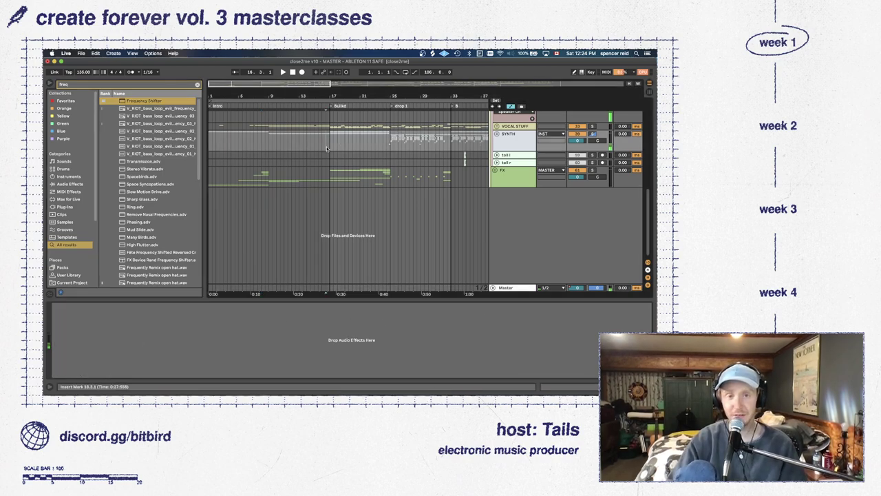
left_click(269, 141)
left_click(510, 287)
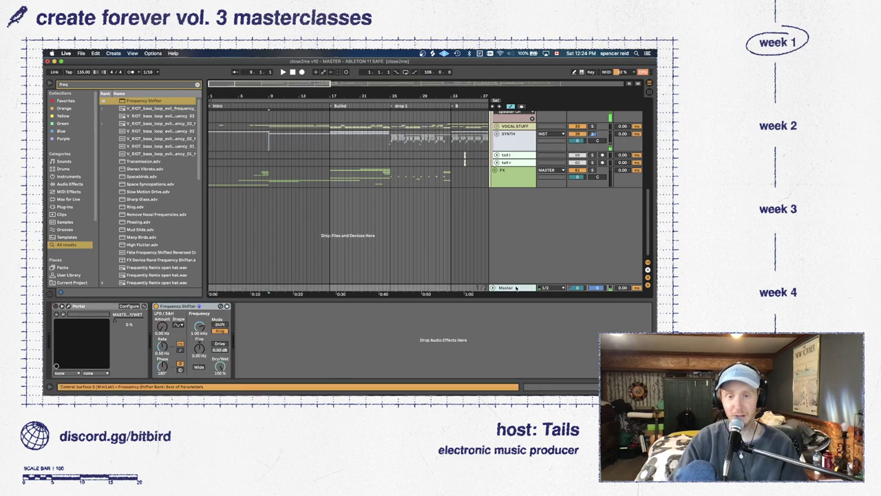
key("space")
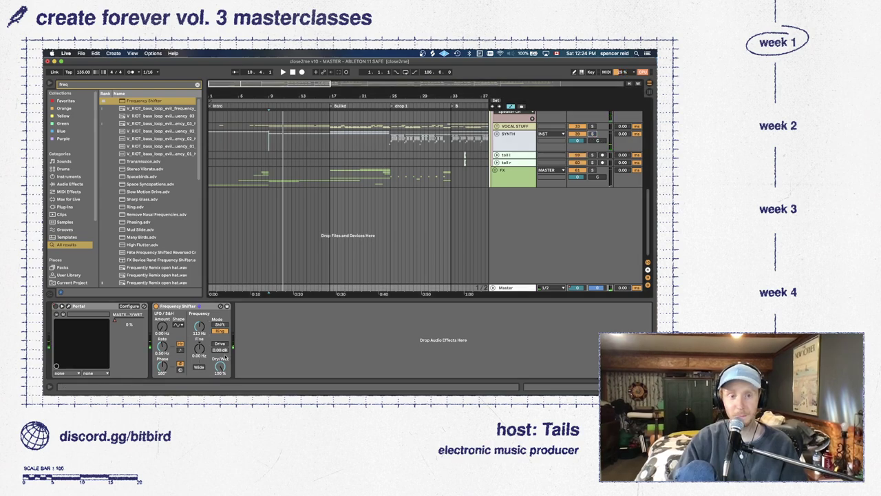
key("space")
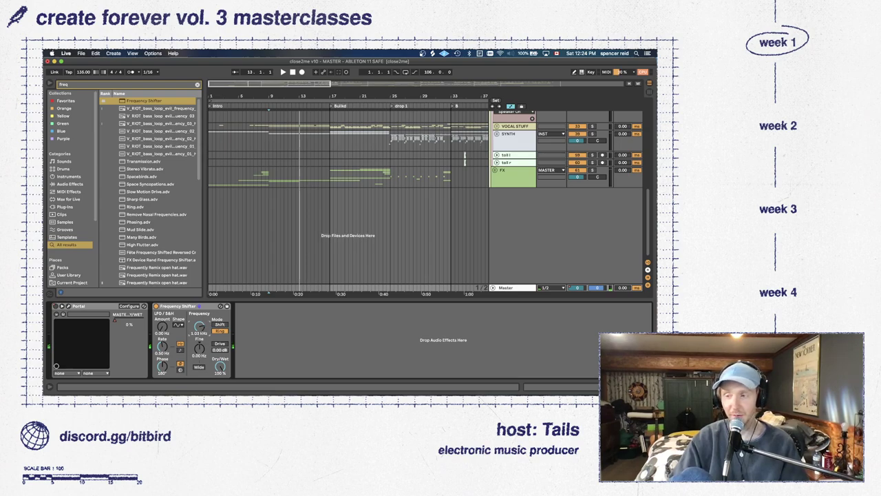
key("space")
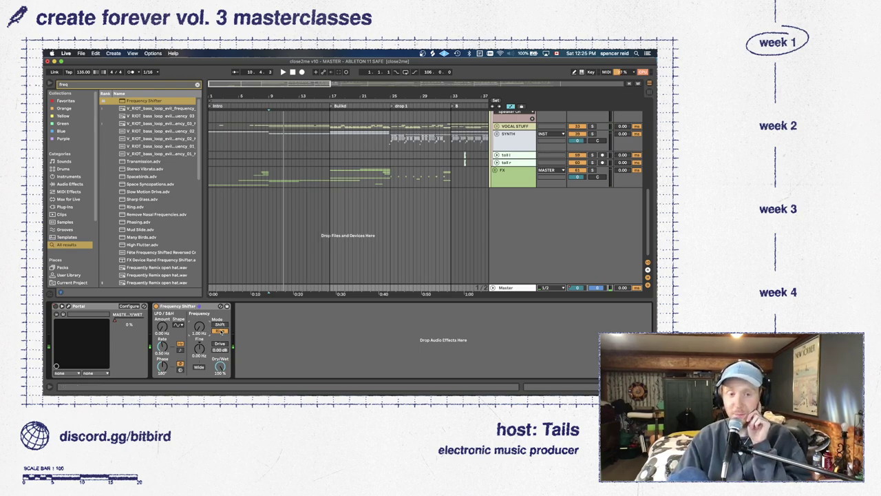
Compare the Frequency Shifter's Shift and Ring modes, play with Ring at 1.00 Hz, and delete the device from the Master track
left_click(220, 324)
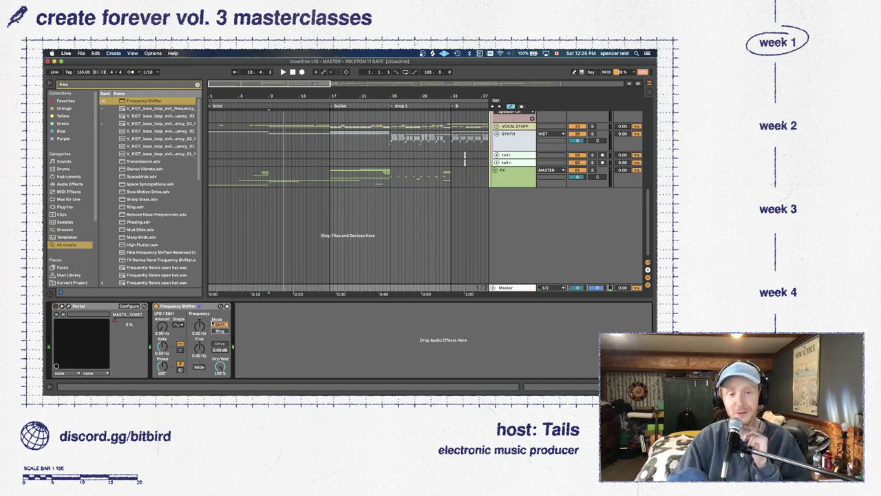
left_click(220, 332)
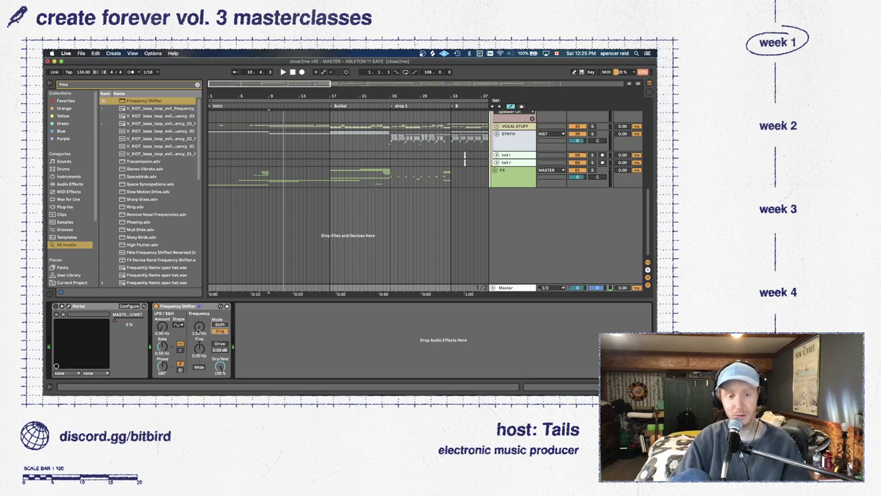
mouse_move(199, 326)
left_mouse_down()
mouse_move(199, 314)
mouse_move(199, 331)
left_mouse_up()
key("space")
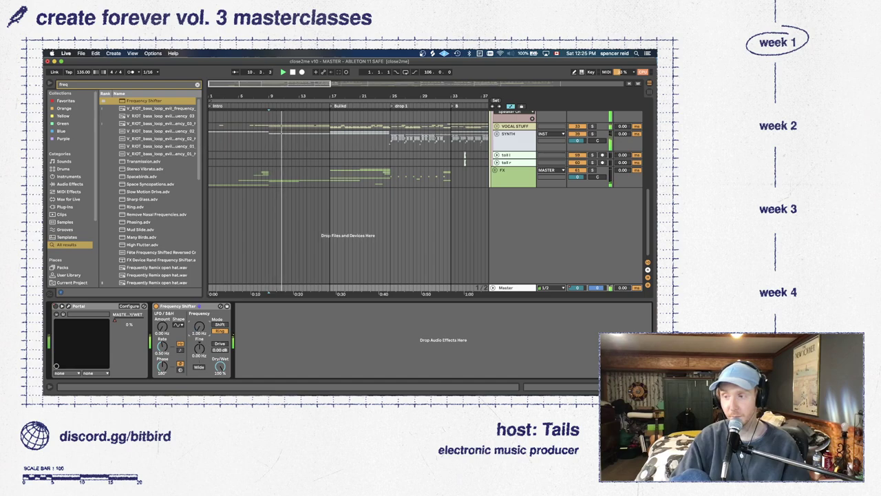
left_click(189, 308)
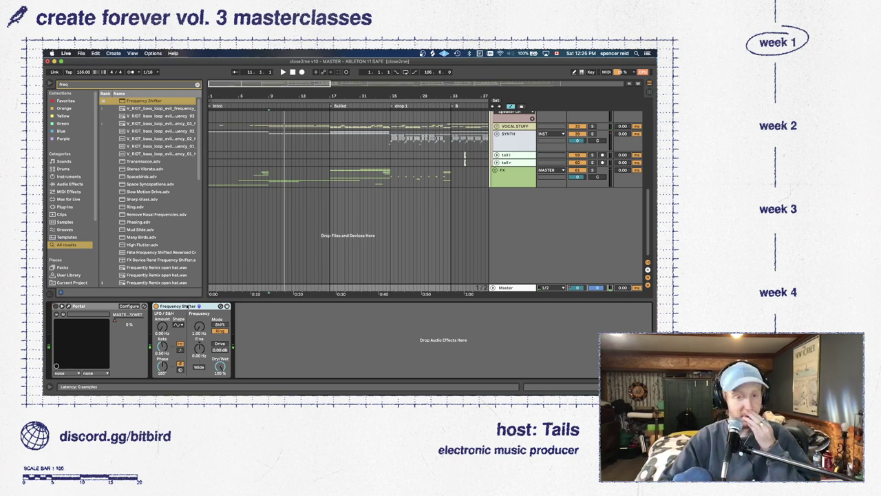
key("Delete")
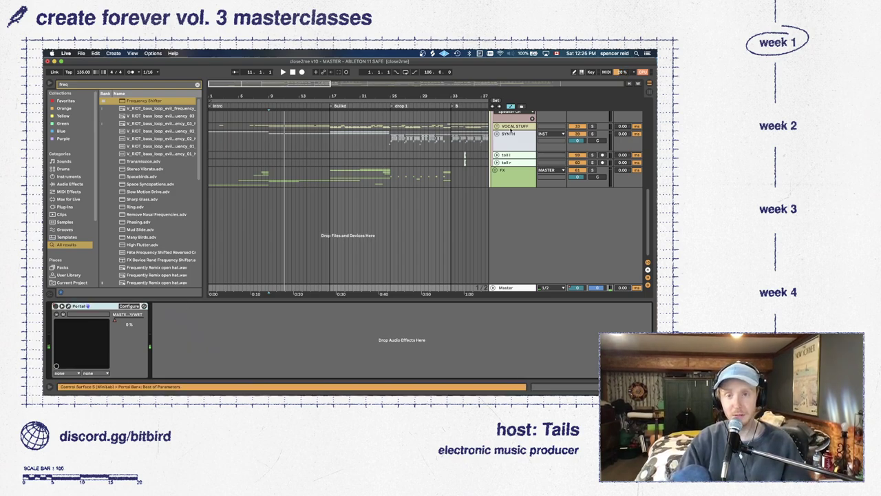
Unfold SYNTH, ASSORTED and main fuzz, solo main fuzz, and play it from bar 8 into bar 9
left_click(496, 134)
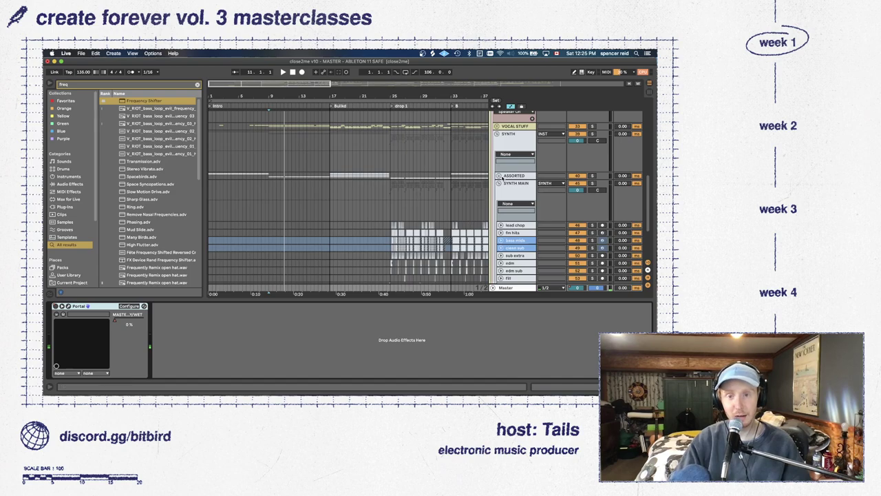
left_click(500, 176)
left_click(501, 205)
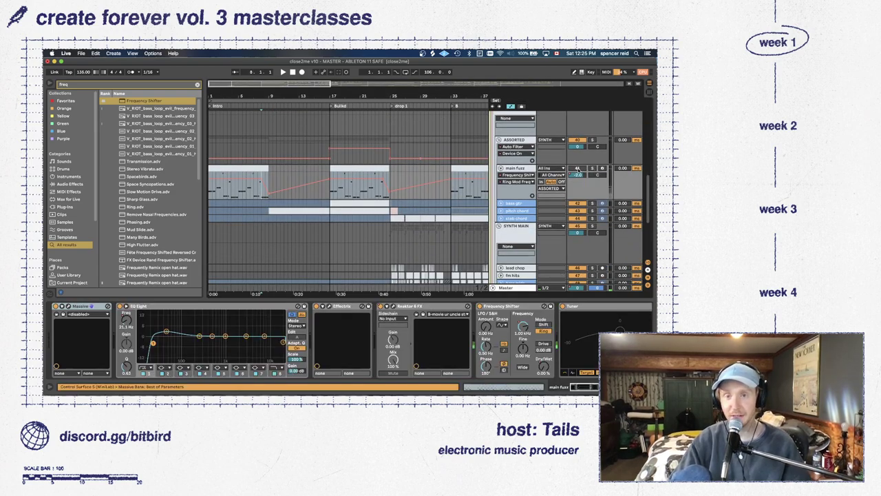
left_click(593, 168)
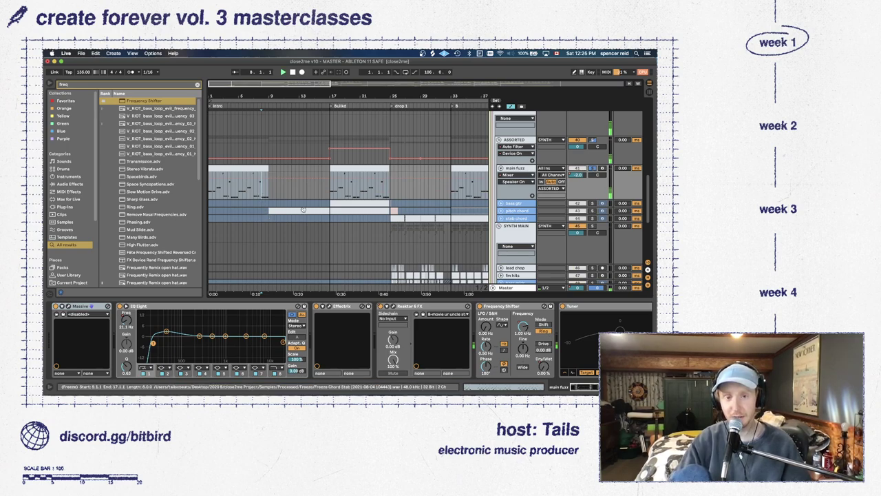
key("space")
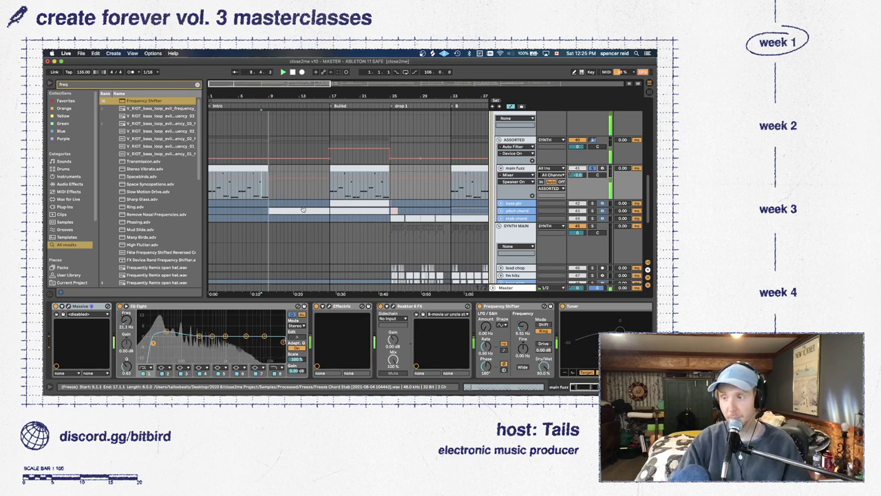
key("space")
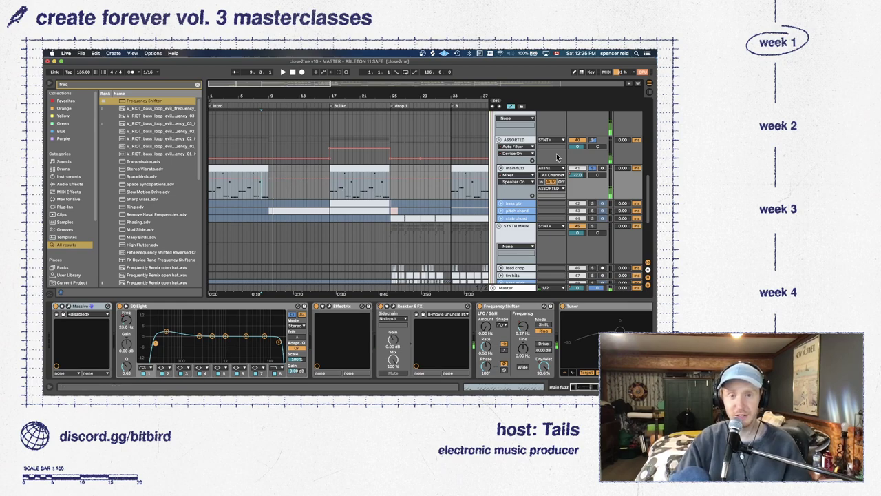
Replay the end of main fuzz's intro part, first from bar 6 and once more from bar 5, through the start of bar 9
left_click(252, 191)
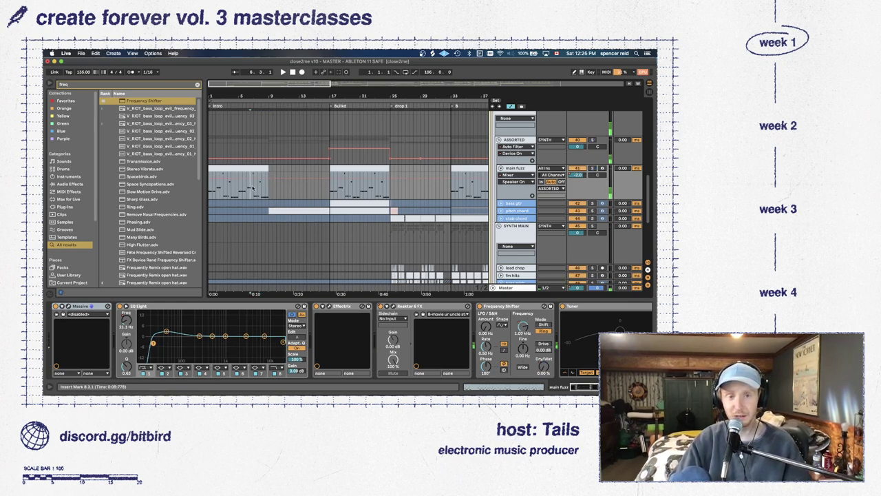
key("space")
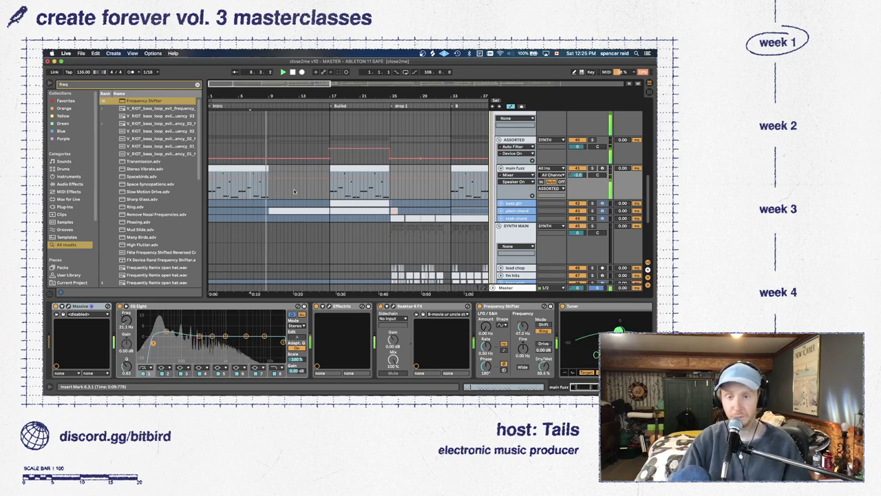
key("space")
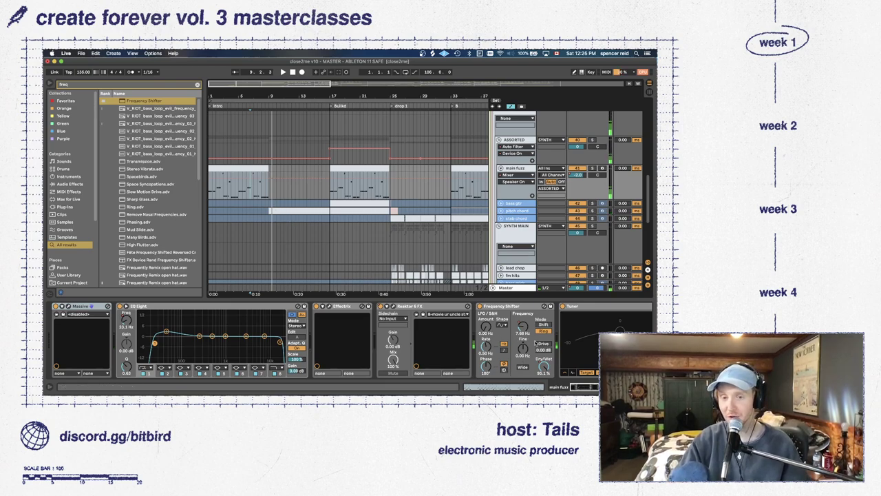
left_click(242, 194)
key("space")
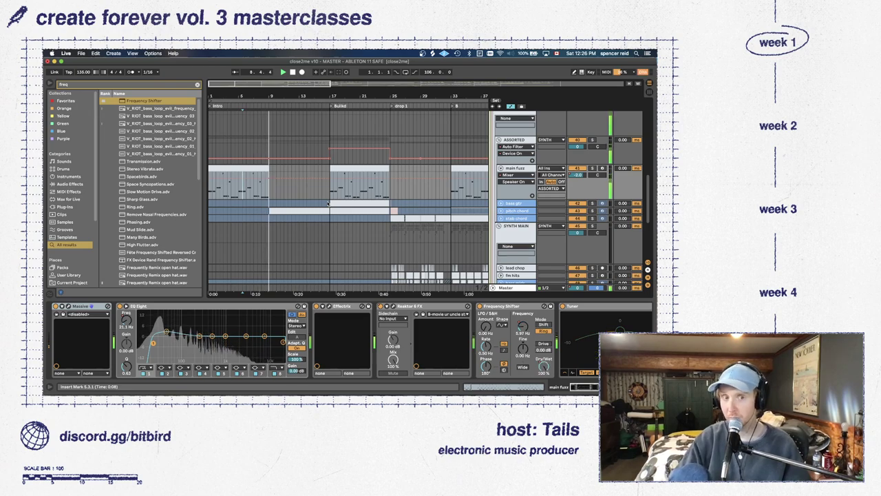
Solo and unfold the FX group, play its sounds from about bar 7, and select the group track
scroll(312, 224, "down", 5)
scroll(312, 223, "down", 2)
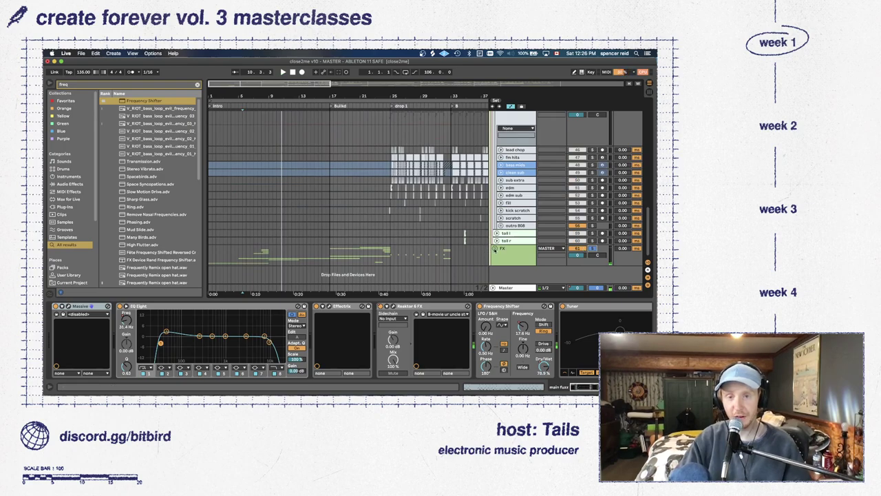
left_click(495, 247)
scroll(344, 199, "down", 3)
left_click(259, 201)
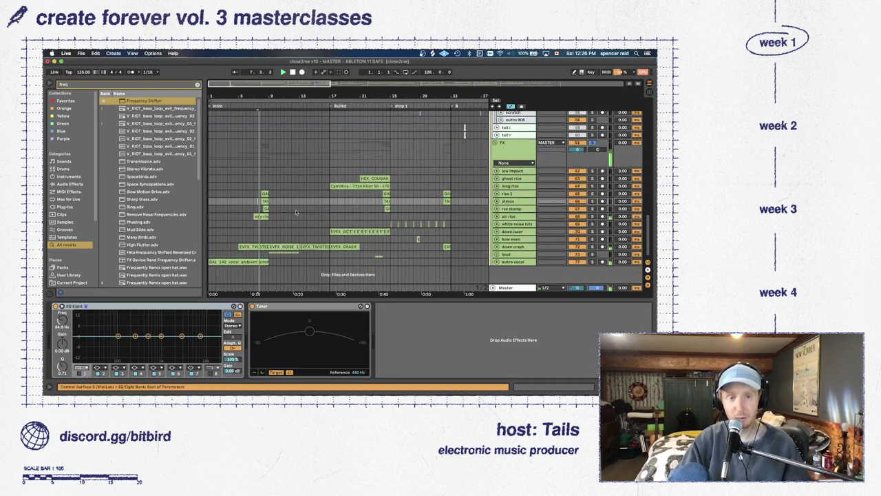
left_click(515, 154)
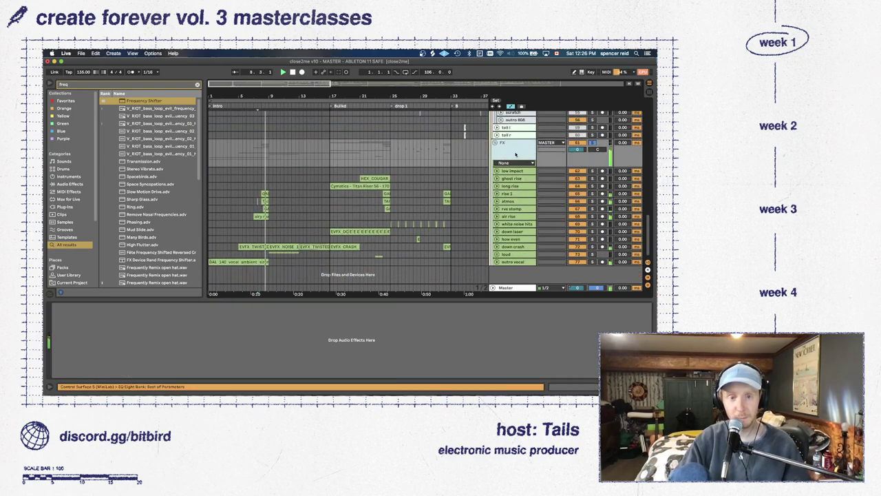
Unfold the long rise, rise 1, atmos, rvs stomp and air rise tracks to show their clips
left_click(497, 185)
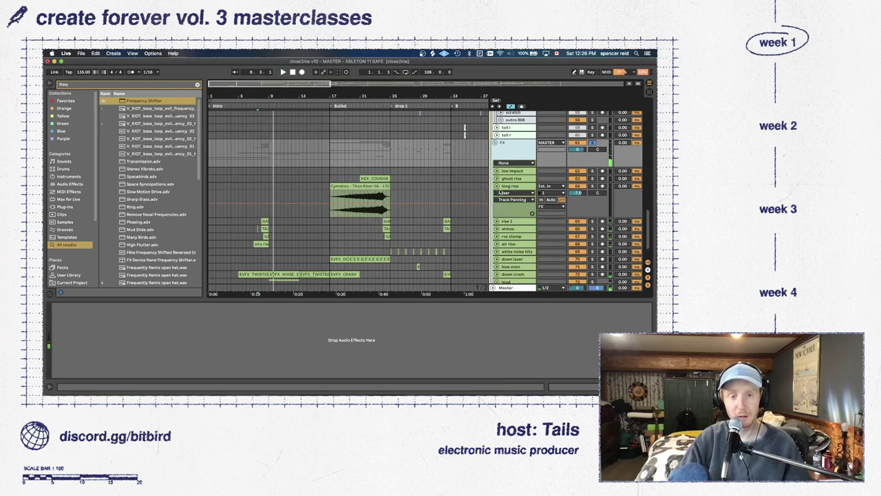
left_click(497, 221)
scroll(498, 219, "down", 2)
left_click(497, 201)
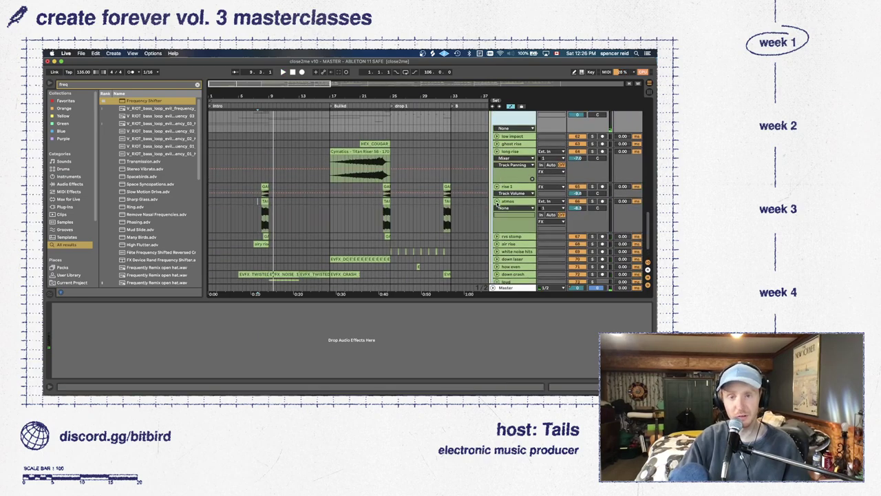
left_click(497, 236)
scroll(496, 228, "down", 3)
left_click(497, 216)
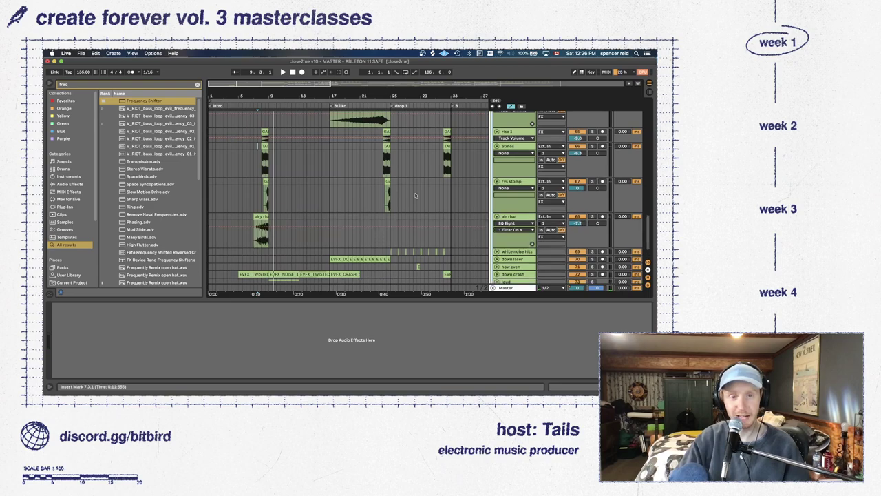
Play from bar 8 with the atmos and rise 1 tracks soloed one after the other
left_click(604, 160)
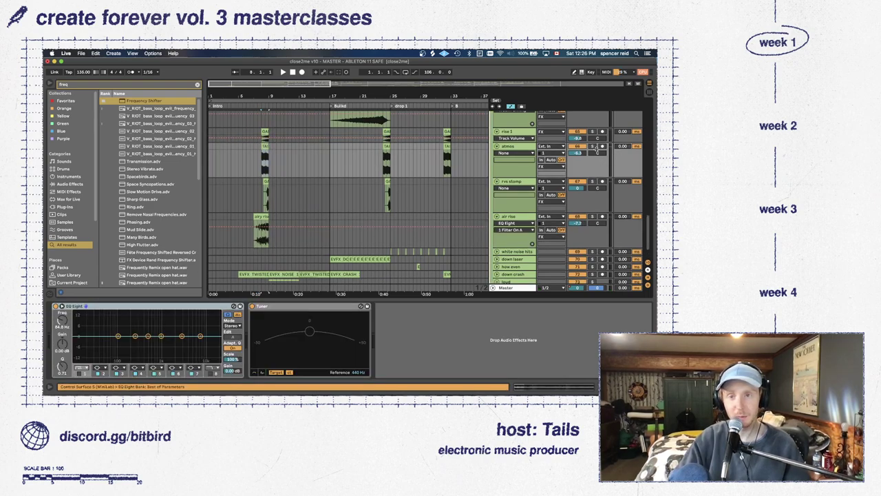
key("space")
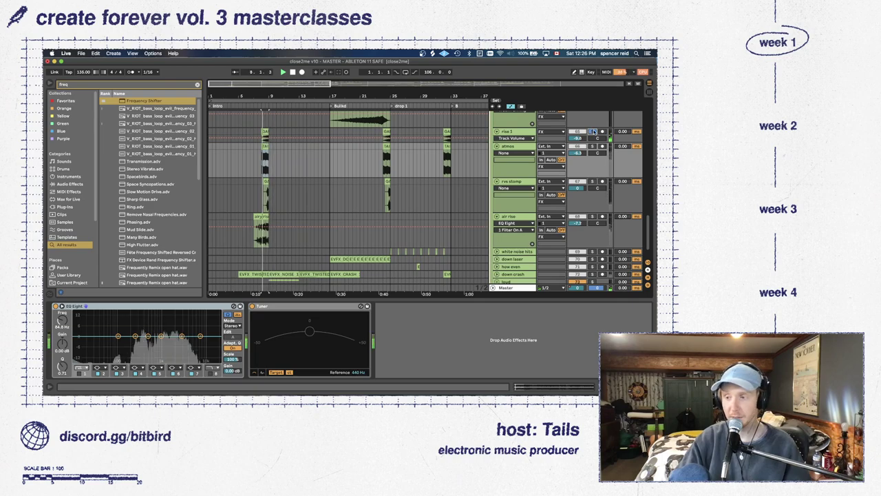
key("space")
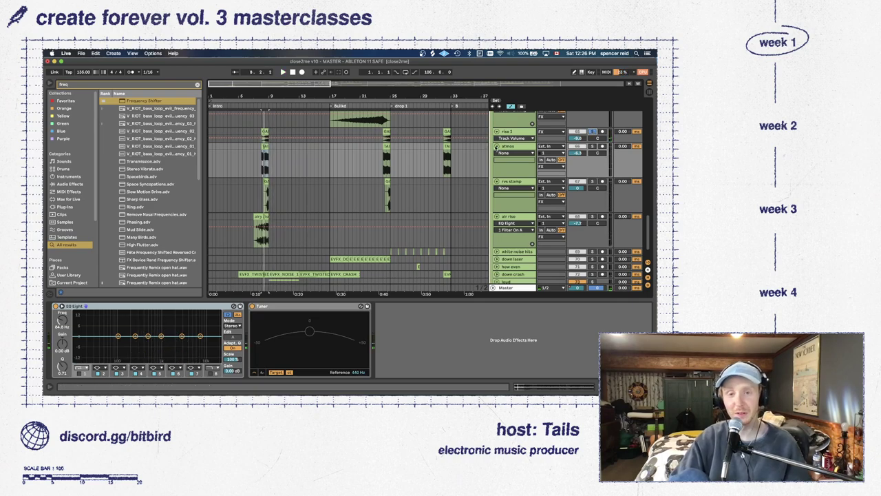
Unfold the VOCAL STUFF group and its low oh yeahs track to show the vocal waveforms from the intro to the build
scroll(496, 147, "down", 10)
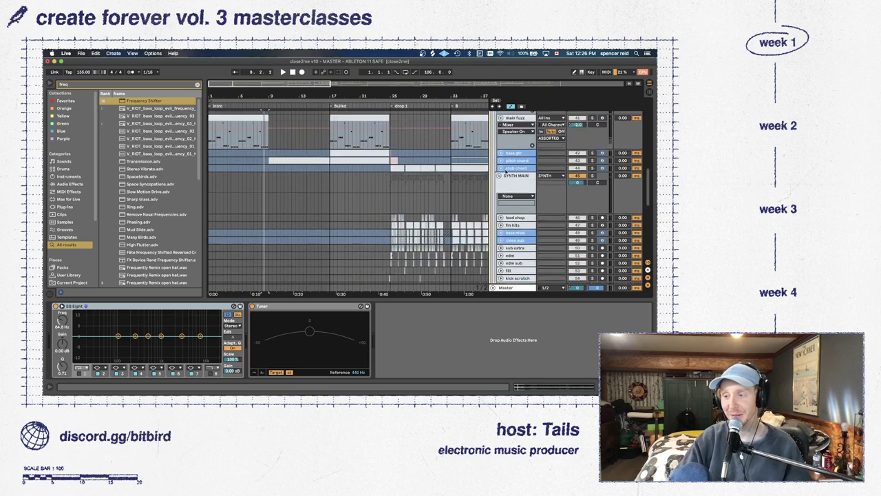
scroll(506, 171, "up", 5)
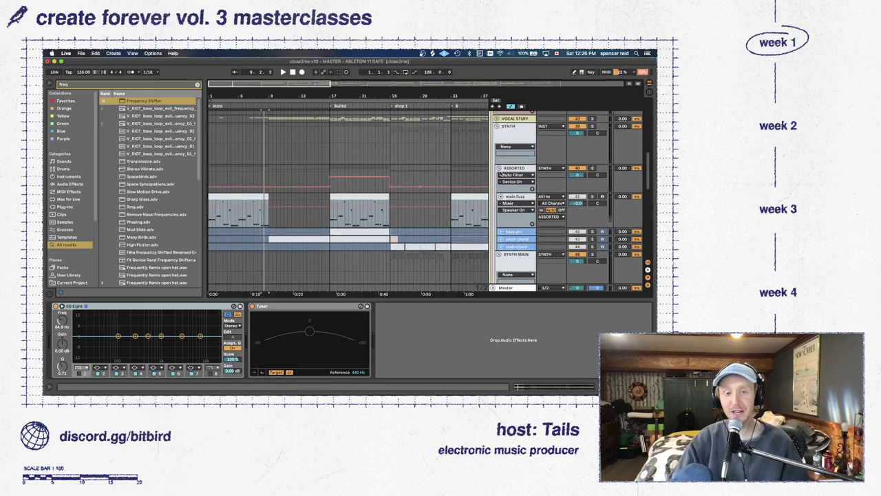
scroll(511, 235, "up", 2)
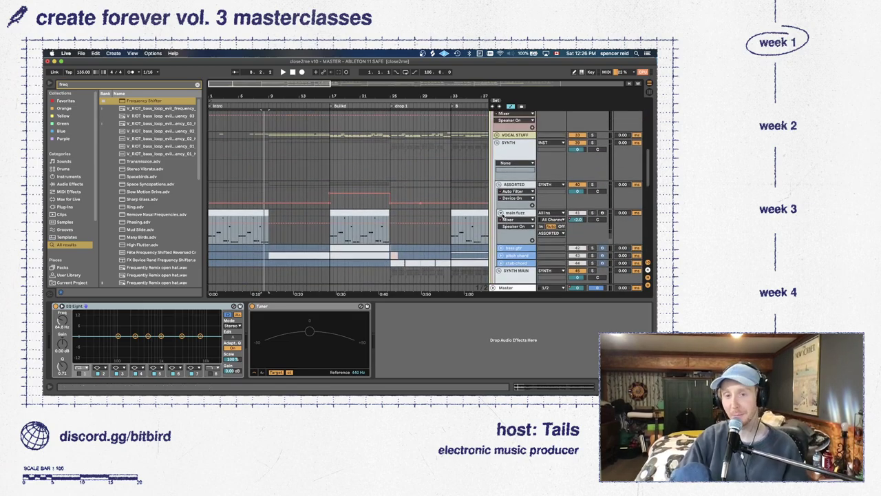
scroll(367, 200, "up", 4)
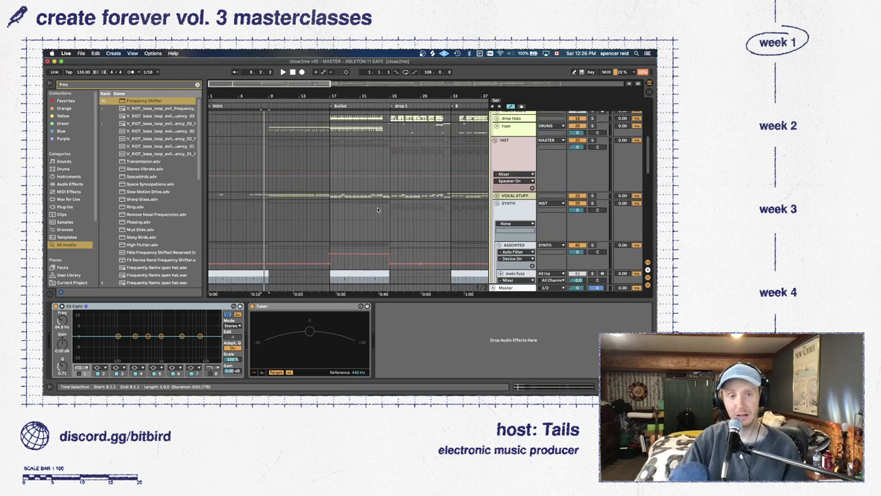
left_click(498, 195)
scroll(502, 196, "down", 5)
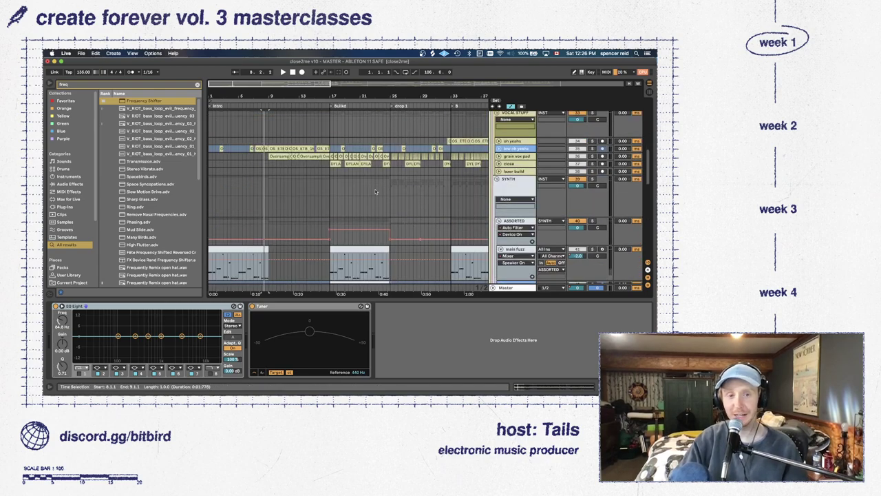
left_click_drag(228, 84, 277, 93)
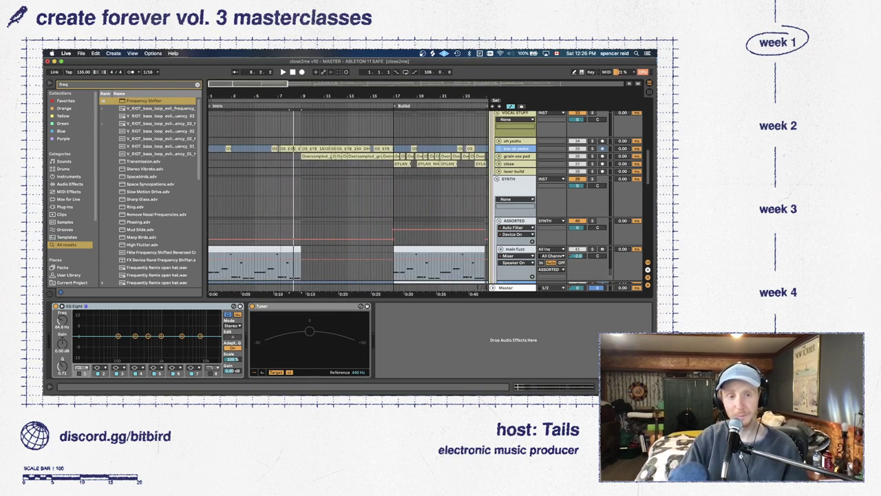
left_click(499, 149)
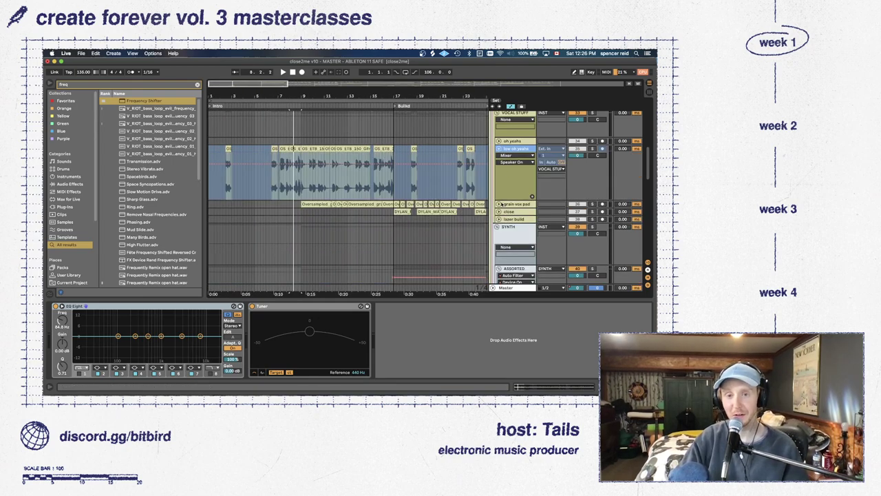
Unfold the grain vox pad and close tracks in the arrangement
left_click(499, 204)
left_click(498, 239)
scroll(295, 138, "down", 1)
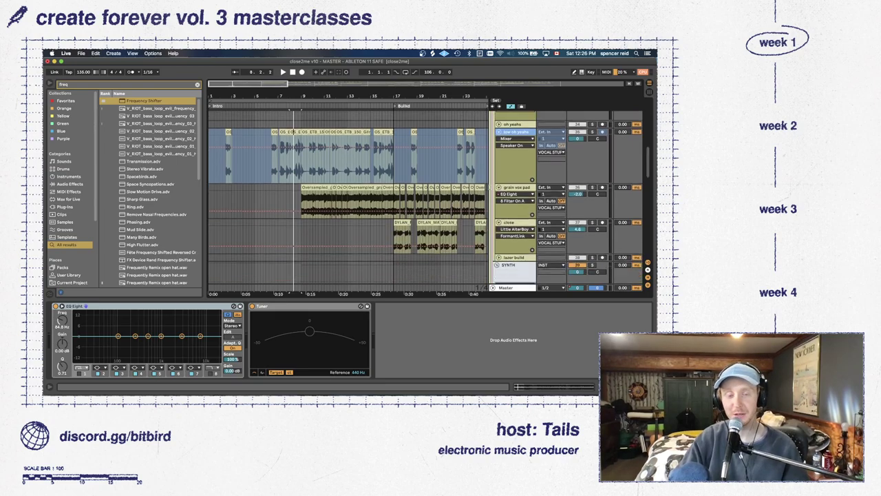
Audition the low oh yeahs track's vocal chops in the intro from bar 9
left_click(295, 131)
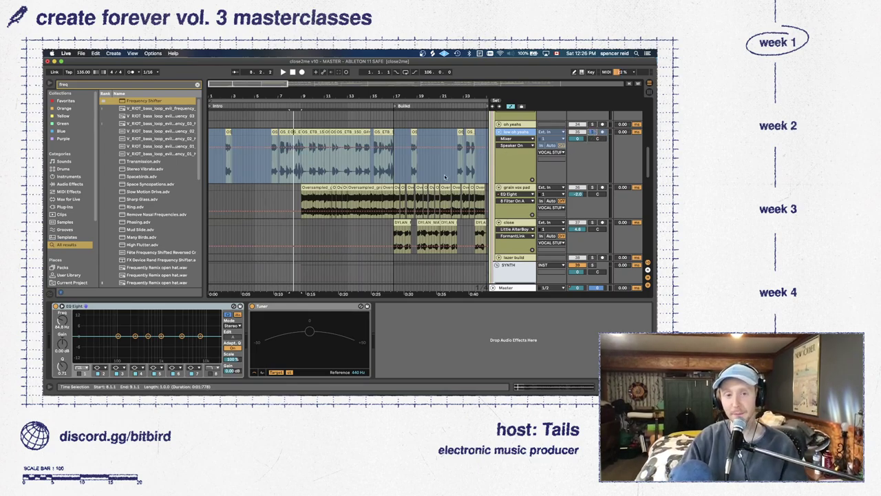
scroll(424, 170, "right", 2)
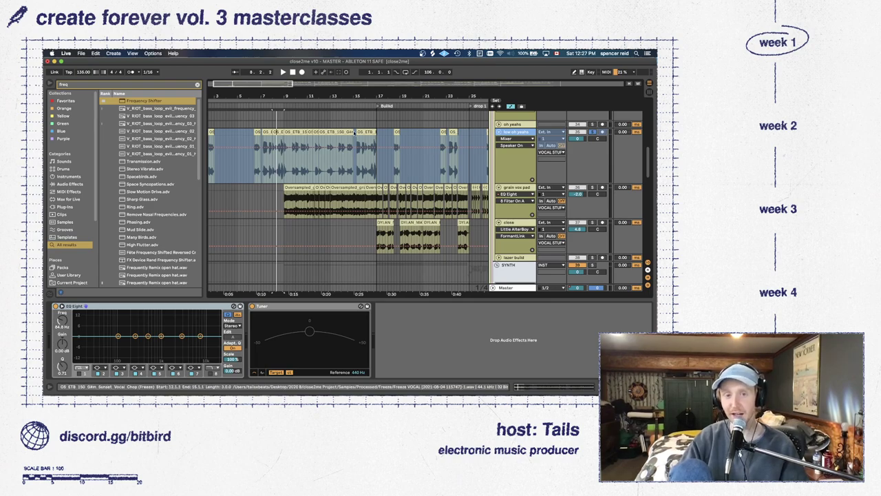
left_click(376, 133)
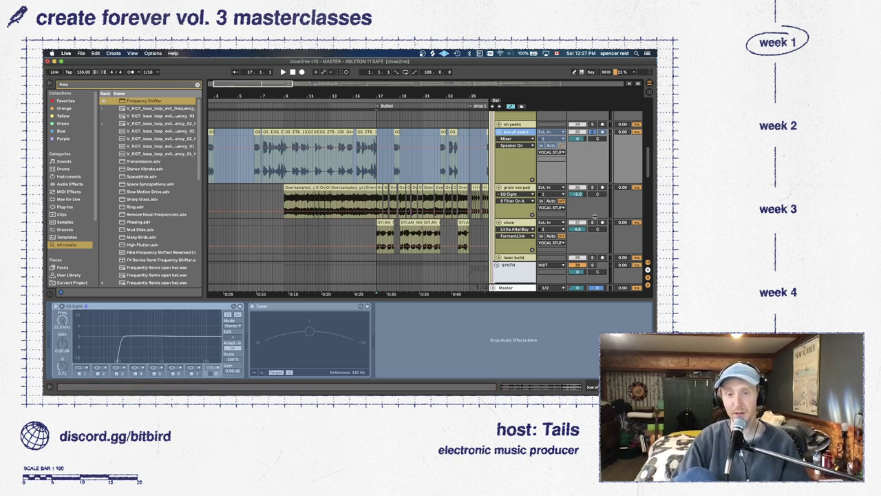
scroll(303, 148, "left", 2)
key("space")
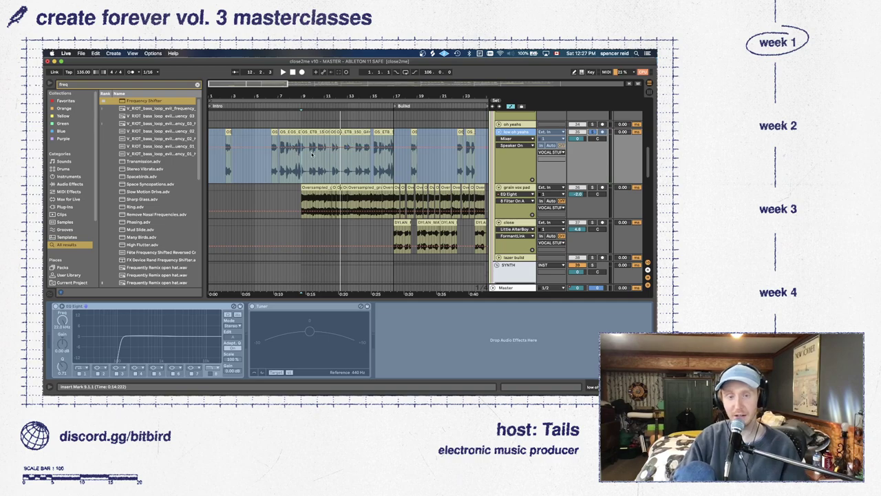
key("space")
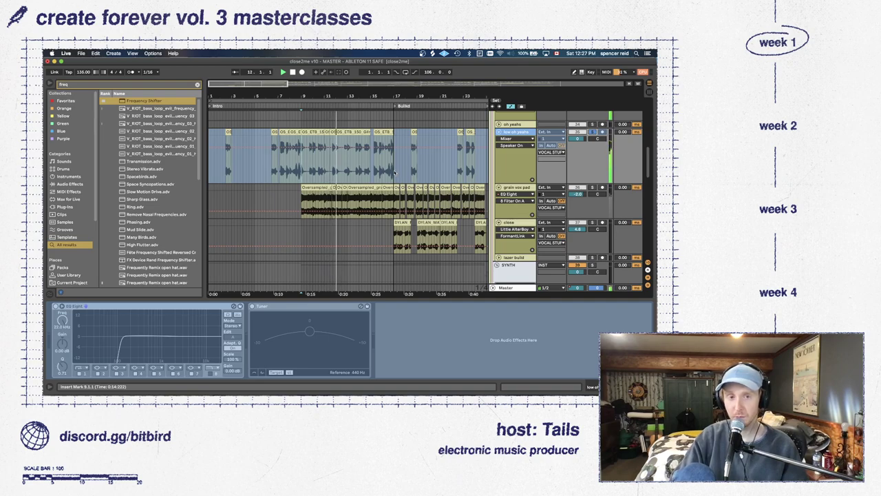
key("space")
left_click(521, 135)
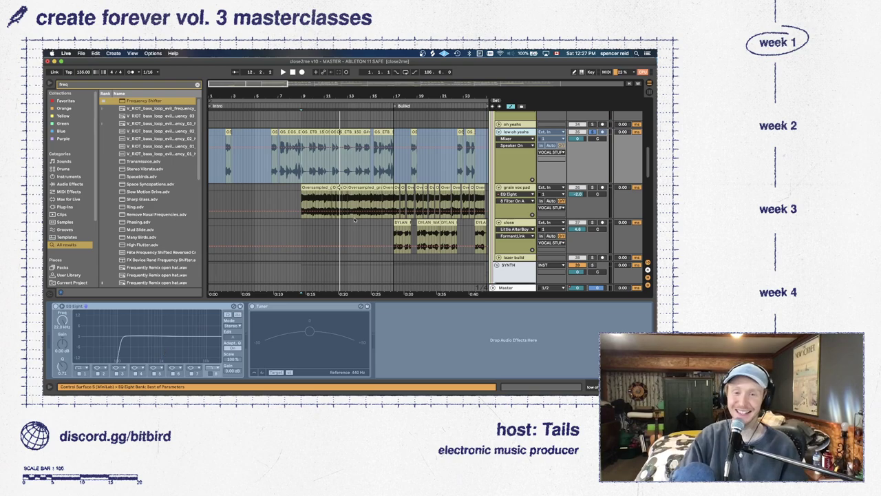
Show the grain vox pad track's devices and solo the close vocal track
left_click(397, 203)
scroll(420, 202, "right", 3)
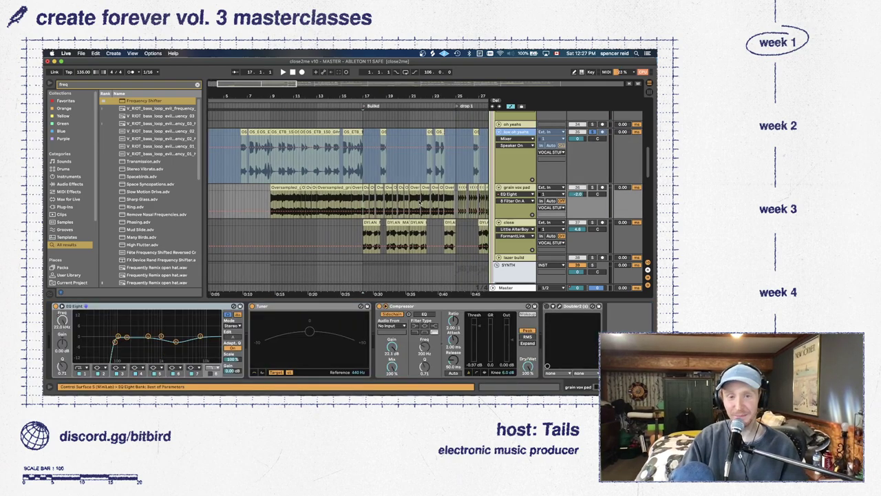
scroll(420, 202, "right", 2)
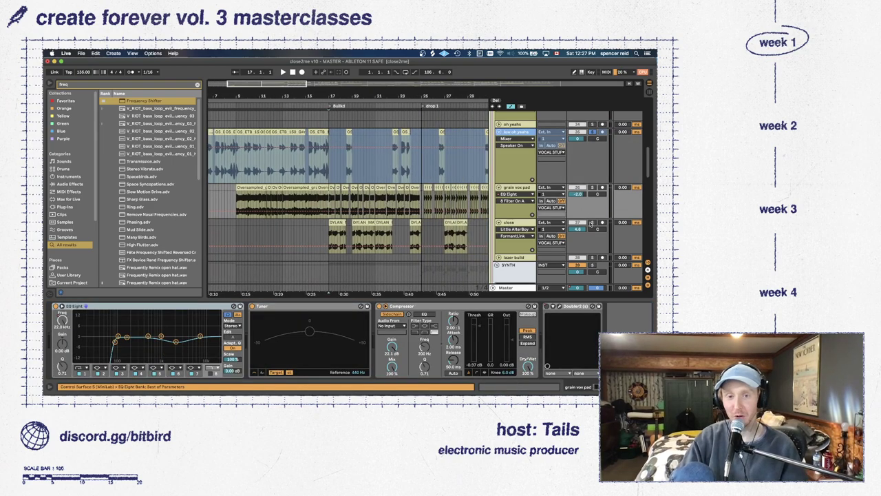
Search the browser for "dylan" and widen it until the full sample names are readable
left_click(65, 84)
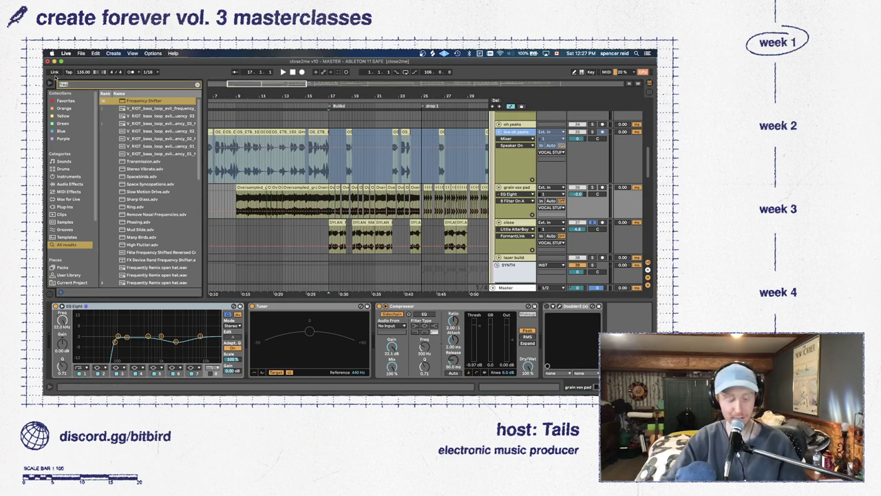
type("dylan")
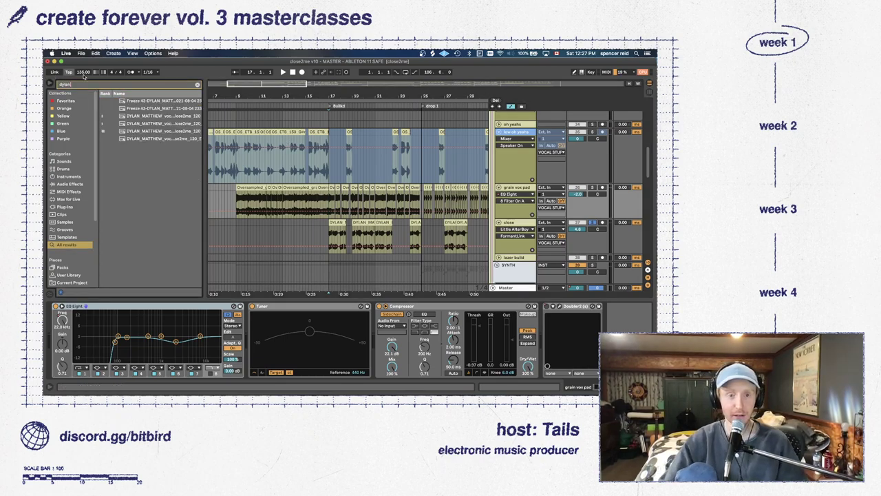
left_click_drag(206, 146, 290, 146)
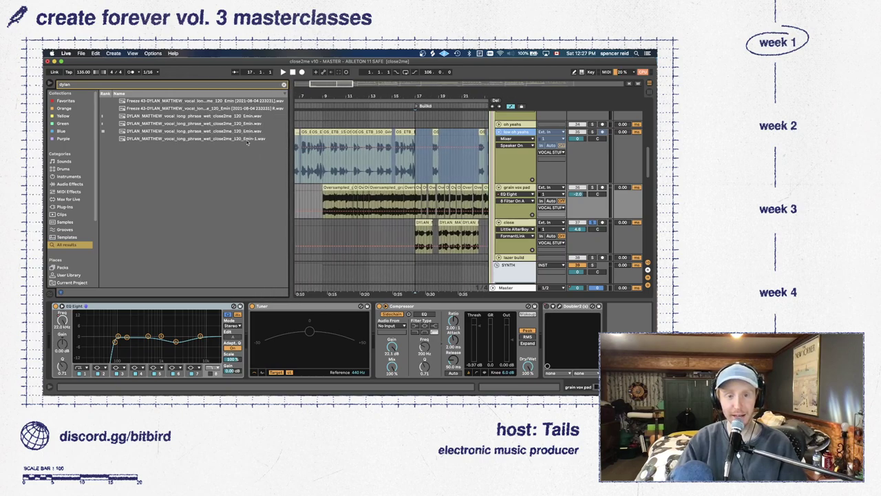
Preview the DYLAN_MATTHEW vocal long phrase wet close2me 120 Emin samples in the browser
left_click(191, 133)
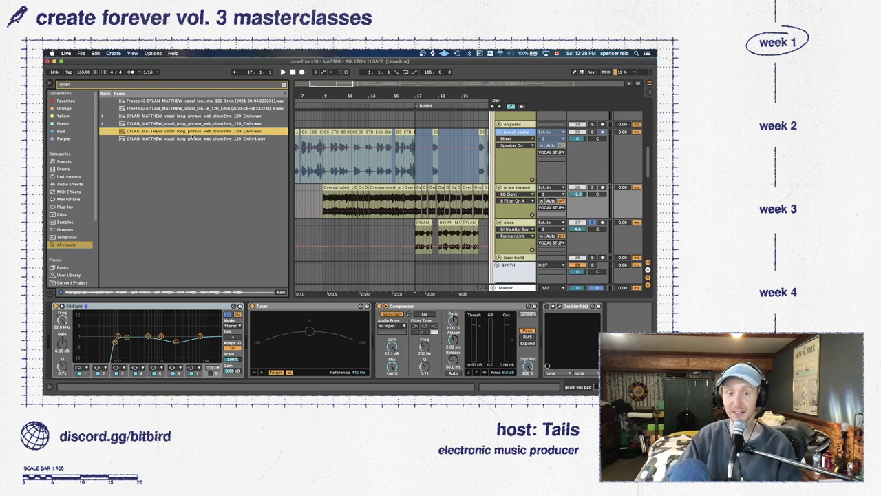
key("Down")
key("Down")
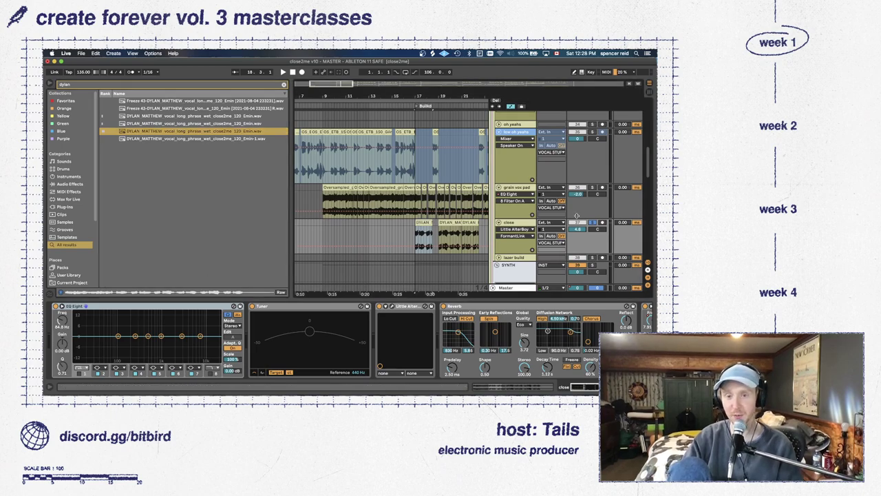
Play the close and low oh yeahs vocals through the build, from bar 17 and again from 21.3.1
key("space")
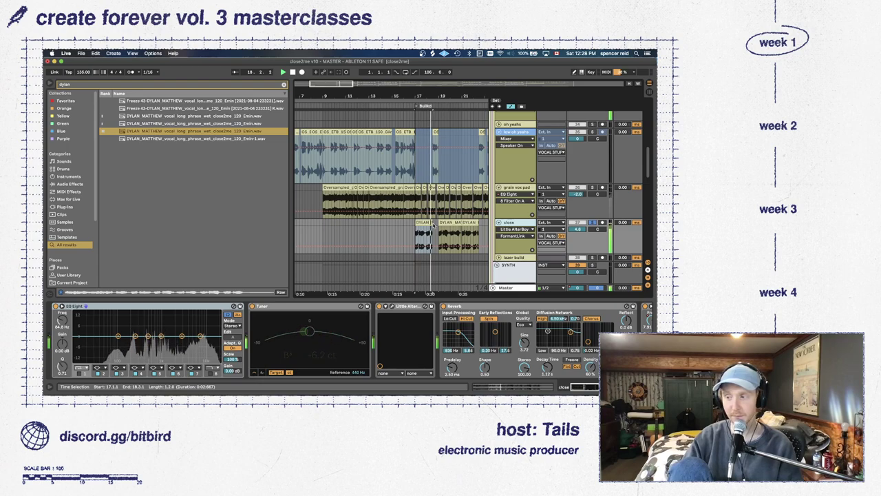
left_click_drag(317, 83, 342, 84)
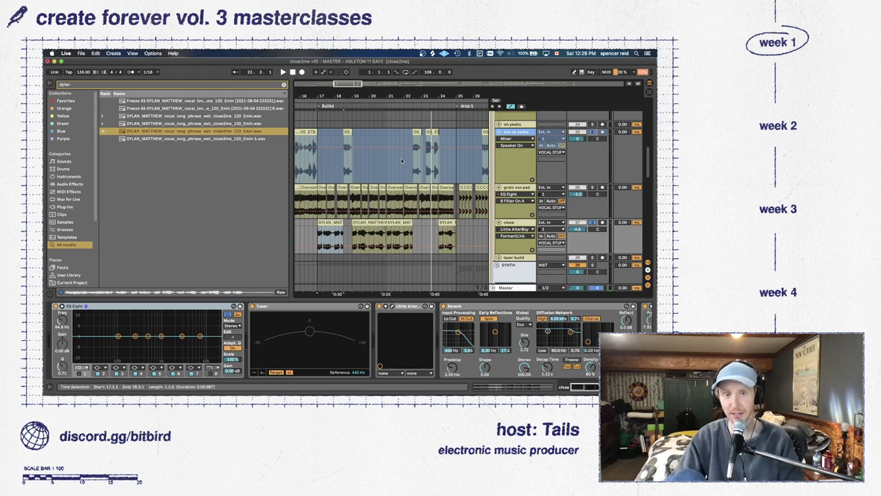
left_click(394, 133)
key("space")
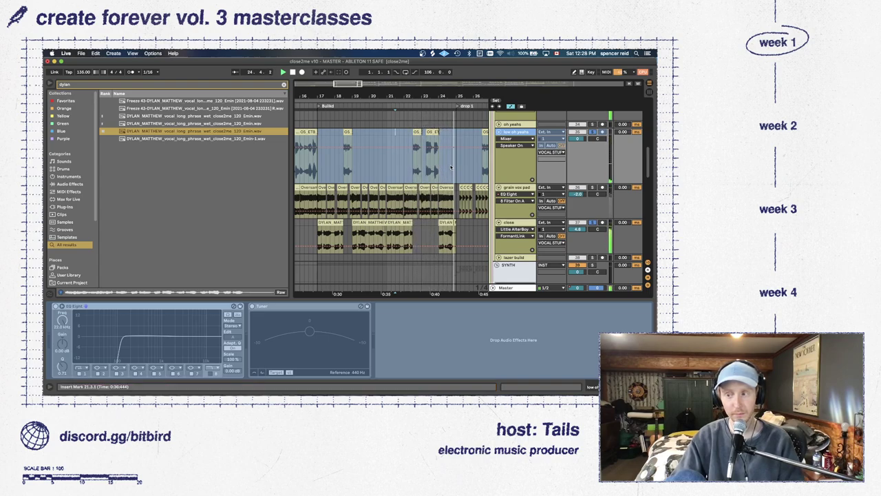
left_click(428, 131)
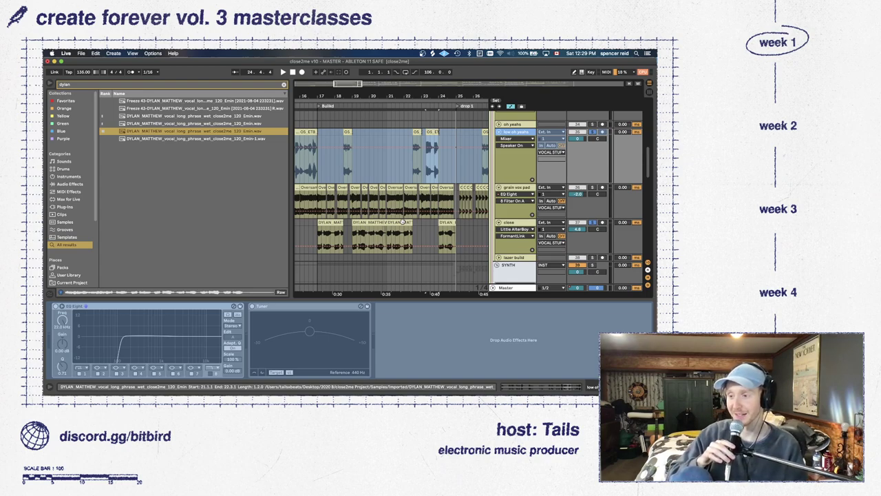
Open the close track's Little AlterBoy plug-in and move its window clear of the vocal clips
left_click(515, 223)
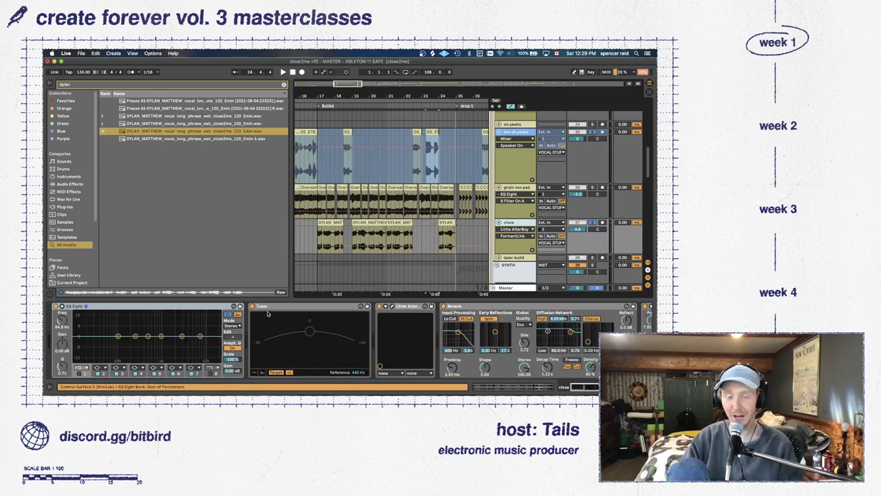
scroll(269, 314, "right", 5)
scroll(266, 314, "right", 3)
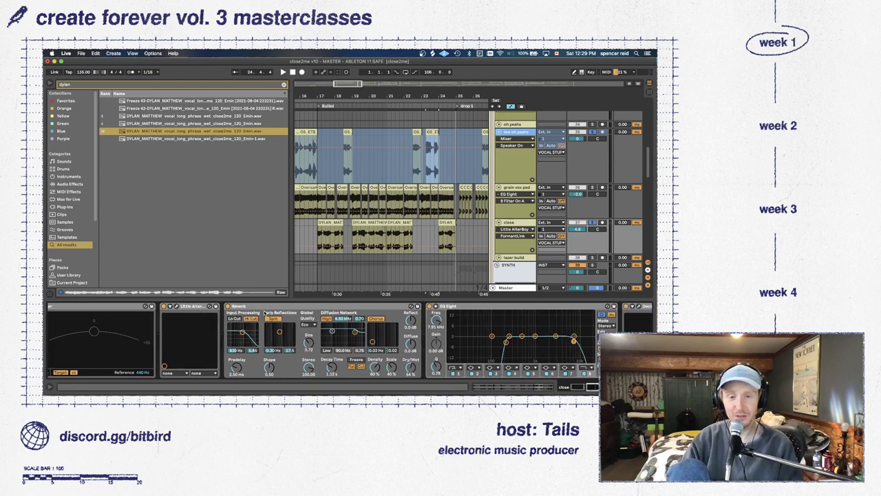
left_click(214, 307)
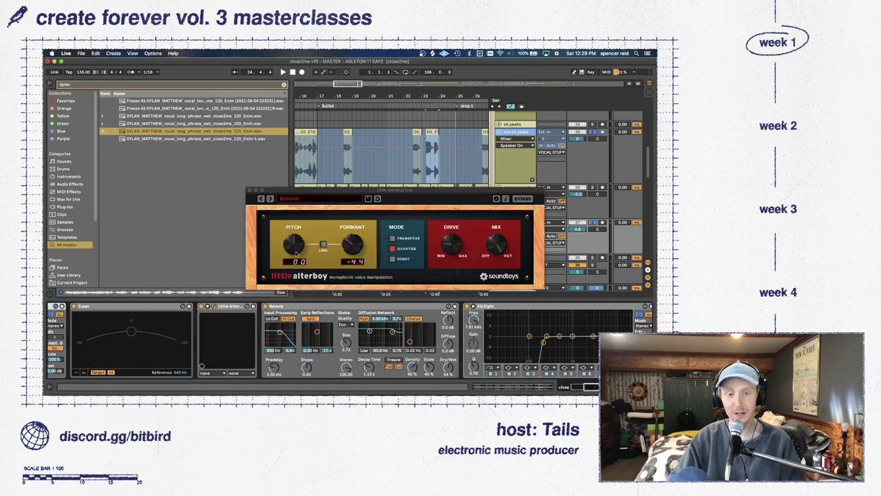
left_click_drag(359, 194, 193, 87)
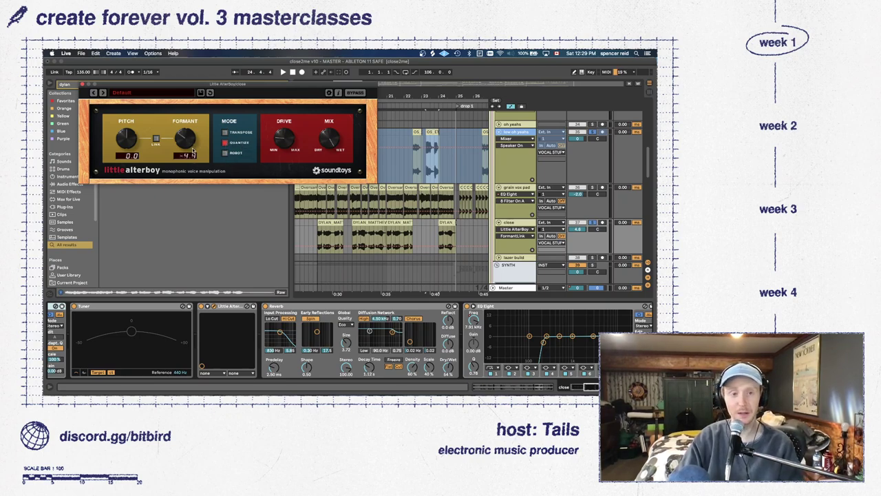
Play the close vocal from bar 17, try Little AlterBoy's formant at 0.0, and undo the formant change
left_click(283, 207)
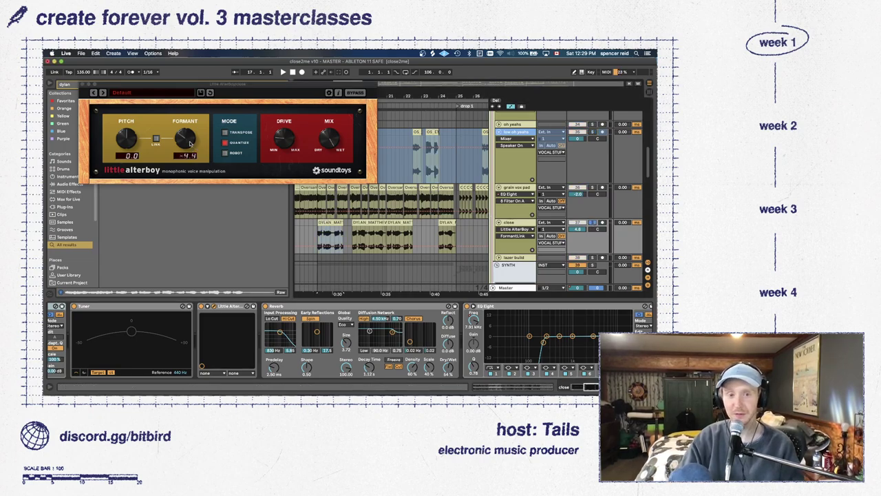
key("space")
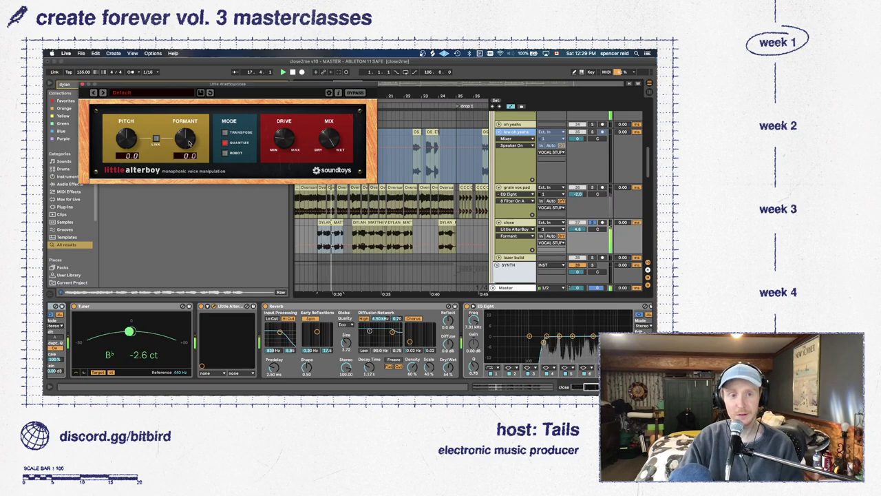
left_click(189, 143)
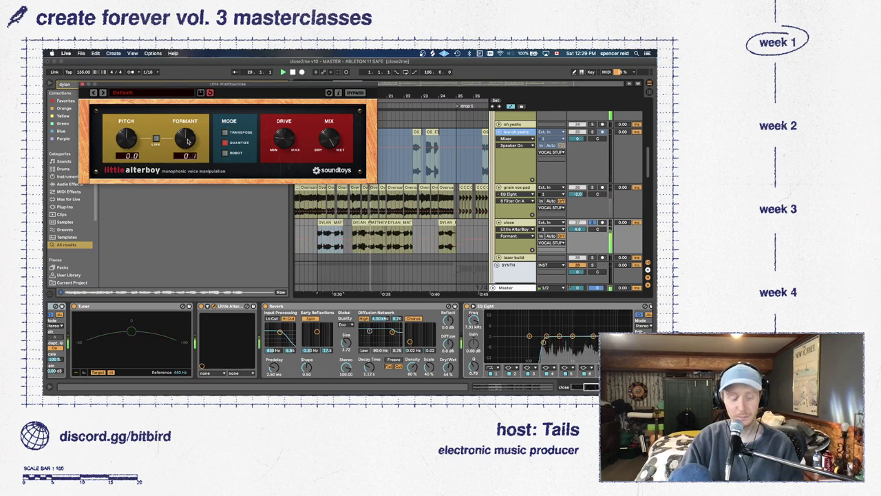
key("super+z")
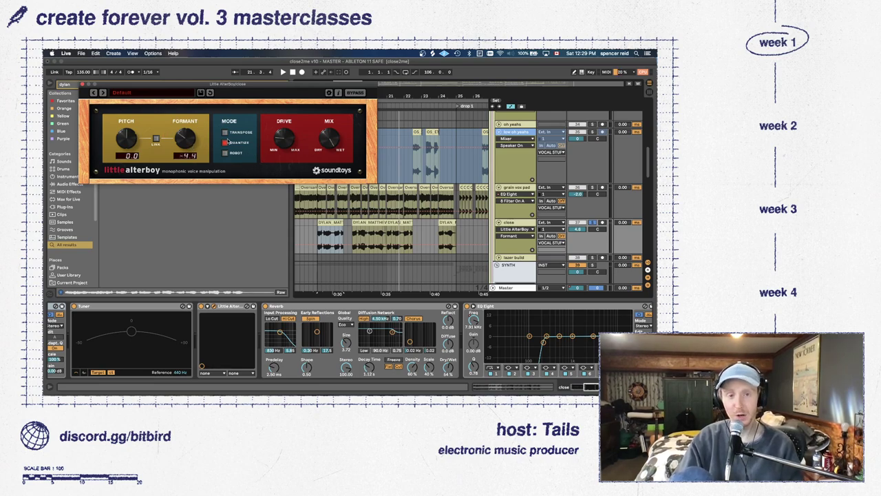
Play the close vocal while toggling its Reverb for comparison, and inspect the EQ Eight that follows in the device chain
left_click(278, 142)
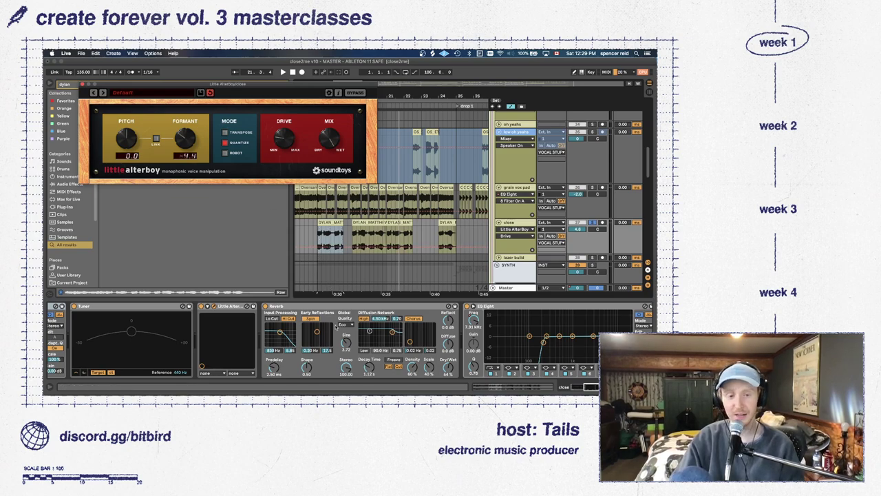
scroll(336, 327, "right", 3)
scroll(326, 320, "right", 1)
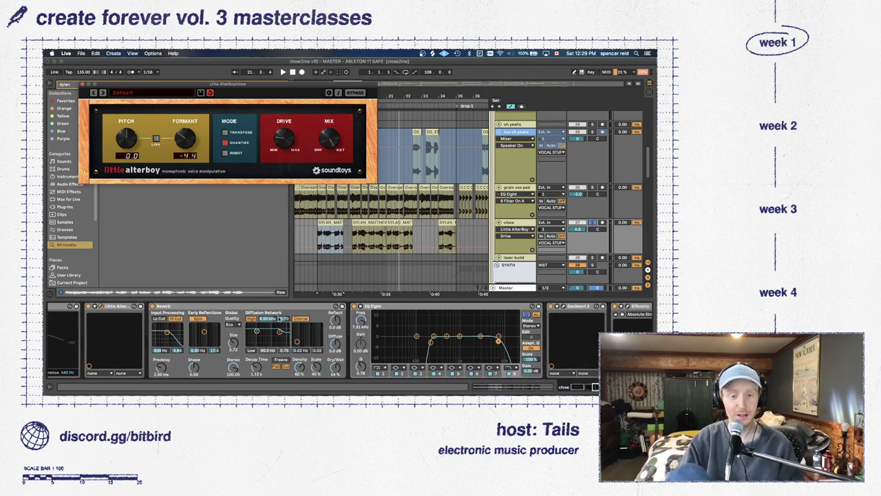
left_click(153, 308)
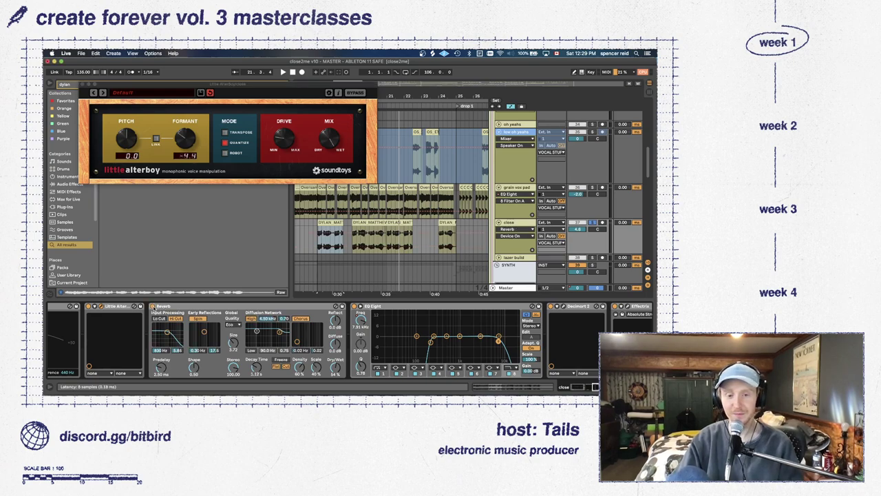
key("space")
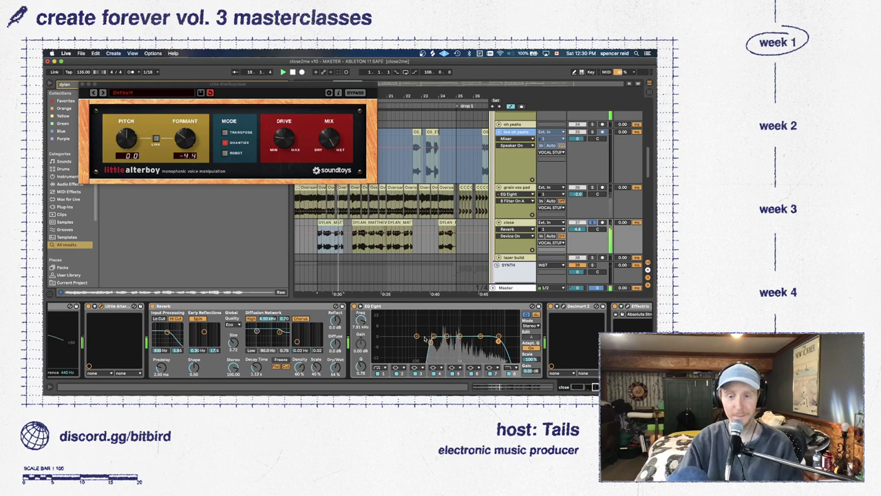
scroll(430, 341, "right", 3)
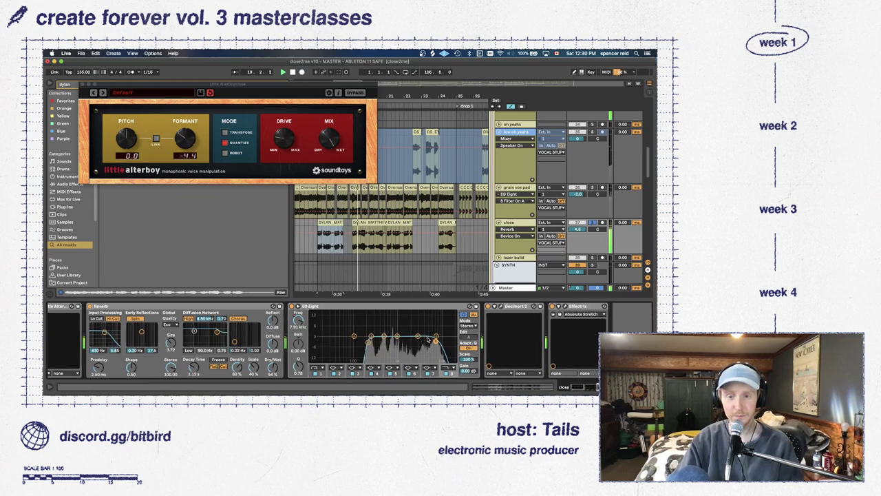
Open Decimort 2 on the close track and audition the vocal while toggling the bit crusher for comparison
left_click(503, 307)
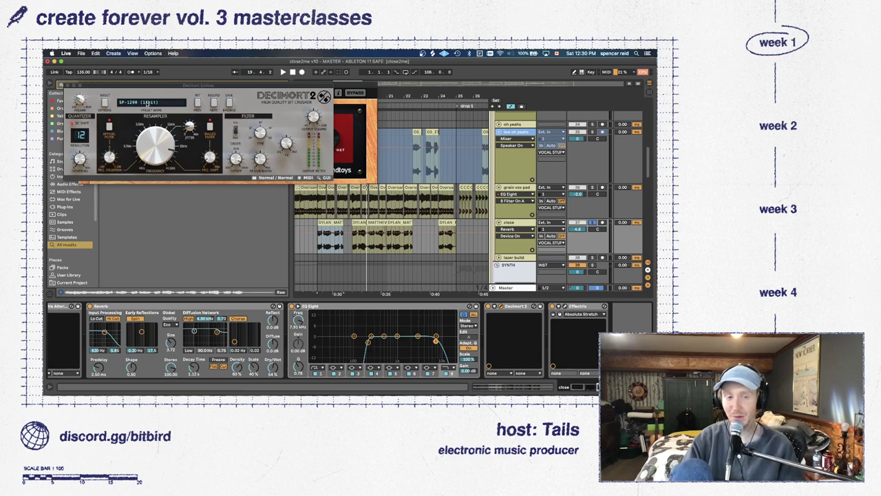
key("space")
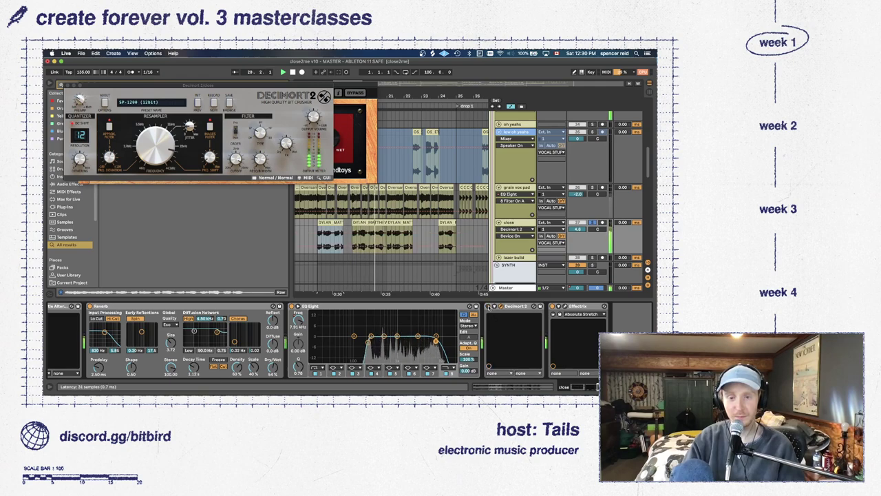
key("space")
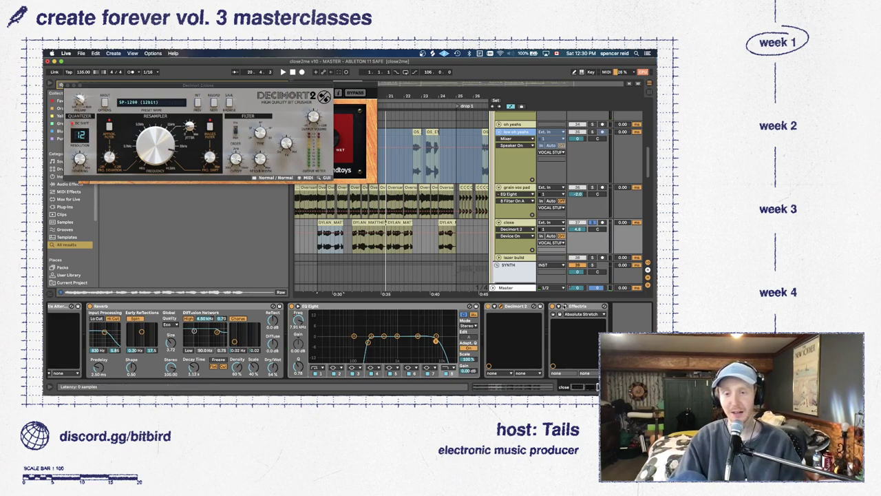
Open the close track's Effectrix plug-in and move its window over the browser area
left_click(560, 313)
left_click_drag(313, 253, 196, 84)
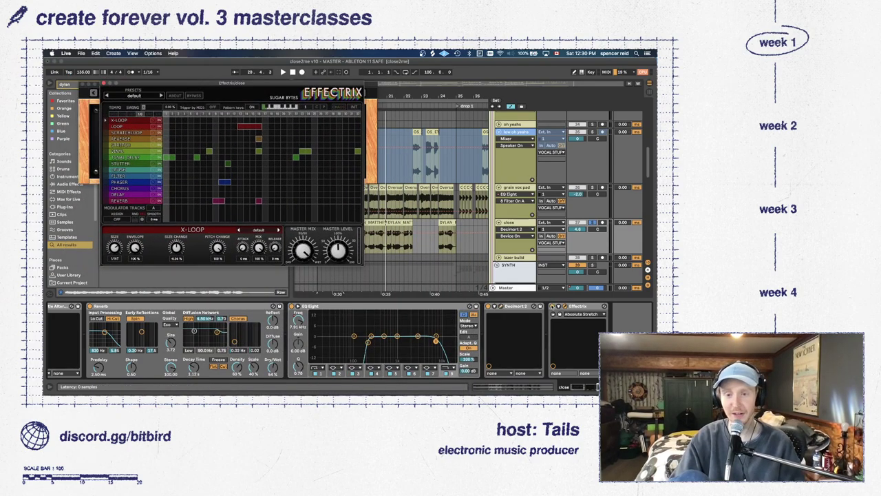
Move the Effectrix window clear of the arrangement and audition the close vocal through it
left_click_drag(235, 84, 185, 59)
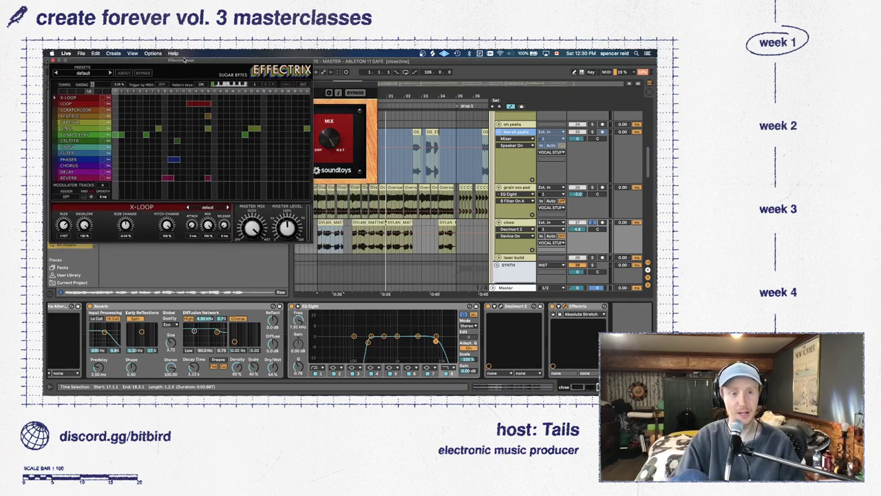
key("space")
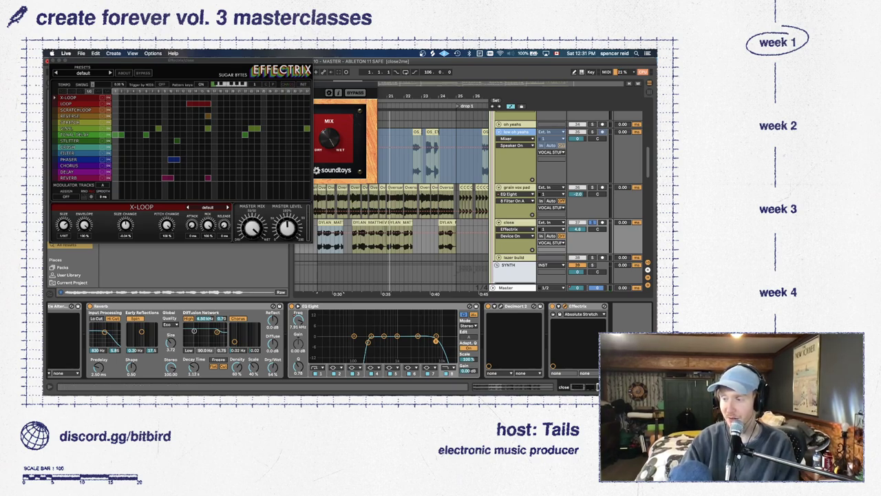
left_click(418, 278)
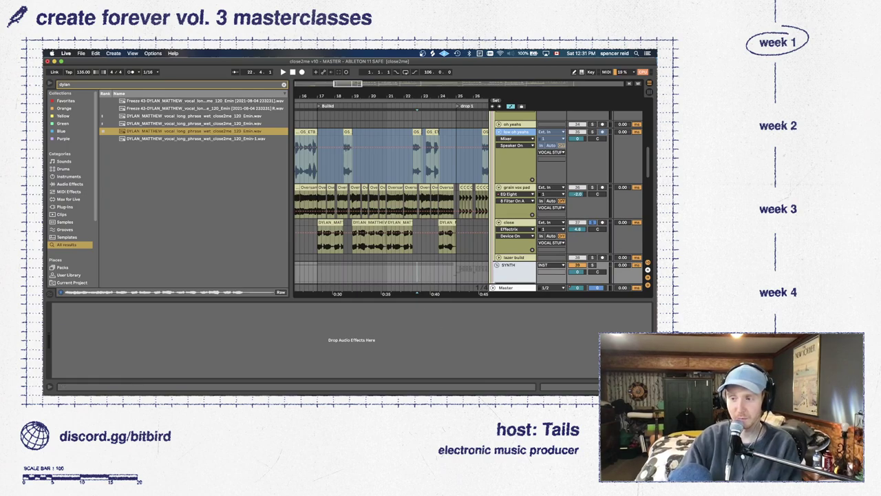
Switch to Loopback, try toggling the Universal Audio Apollo monitor, and close the window to return to Ableton Live
key("super+Tab")
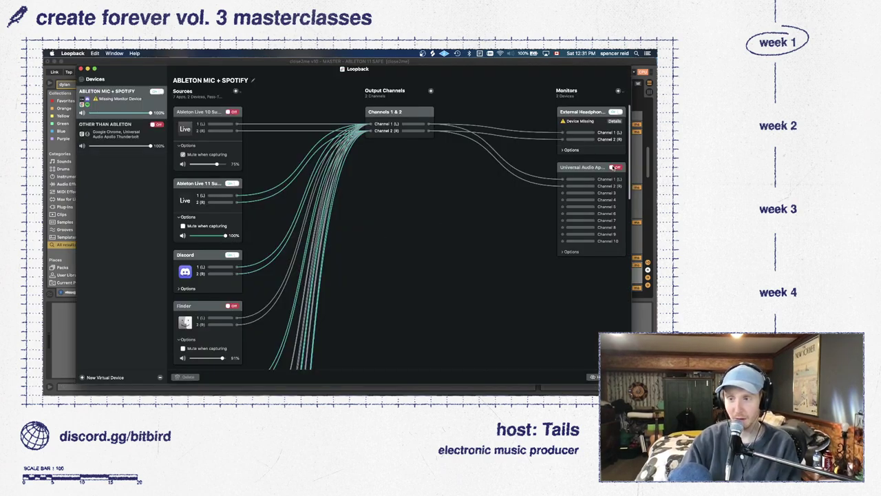
left_click(615, 167)
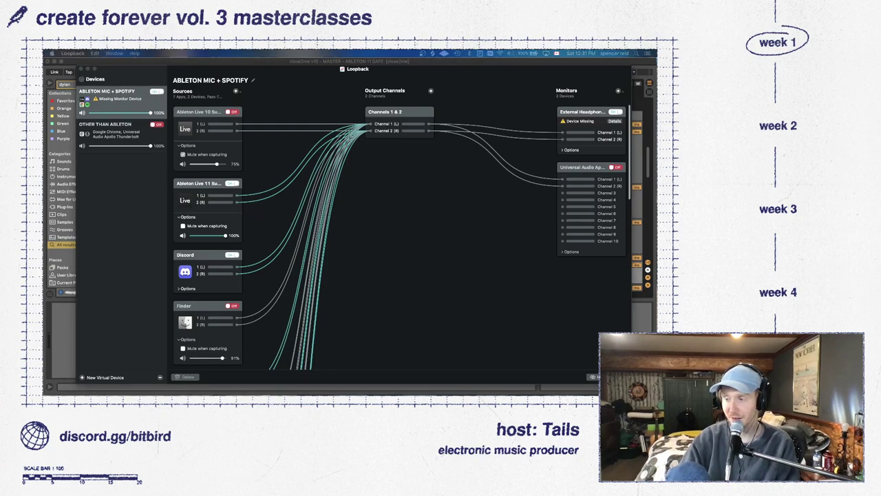
key("ctrl+Up")
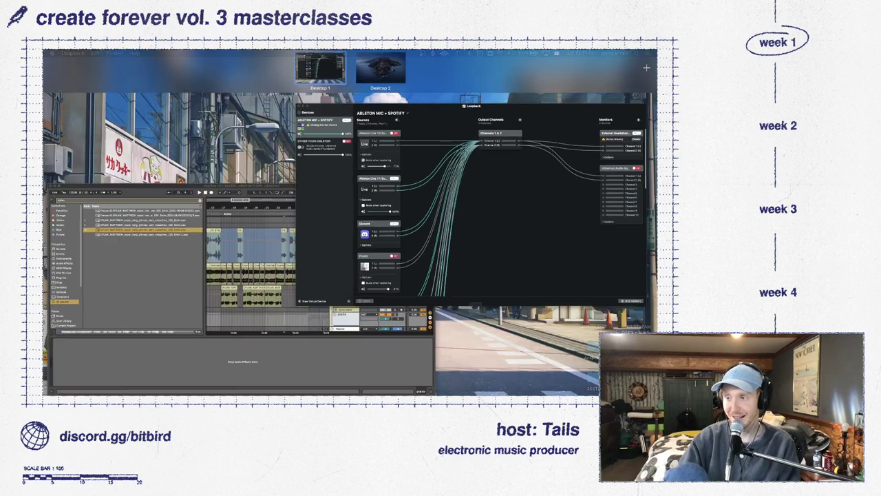
key("ctrl+Up")
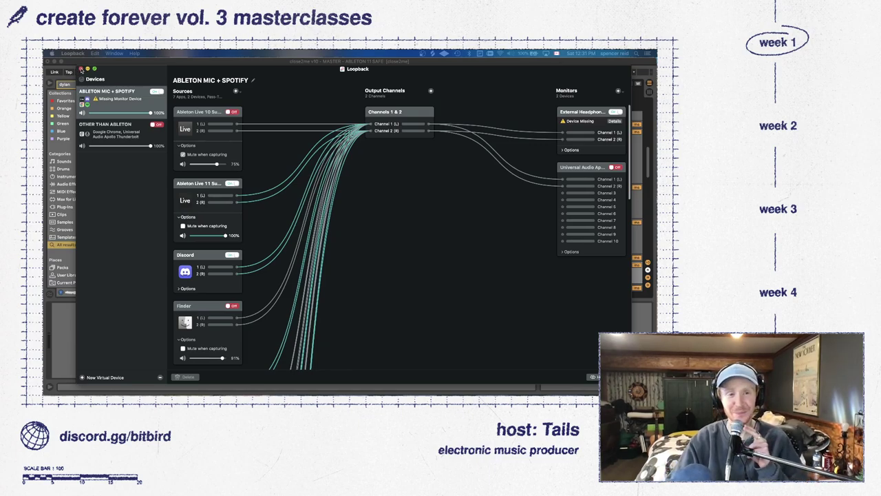
left_click(81, 69)
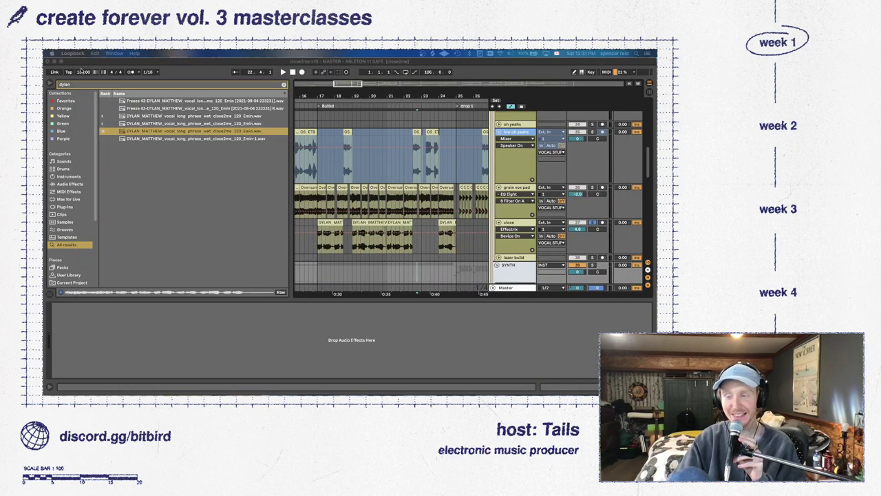
left_click(433, 370)
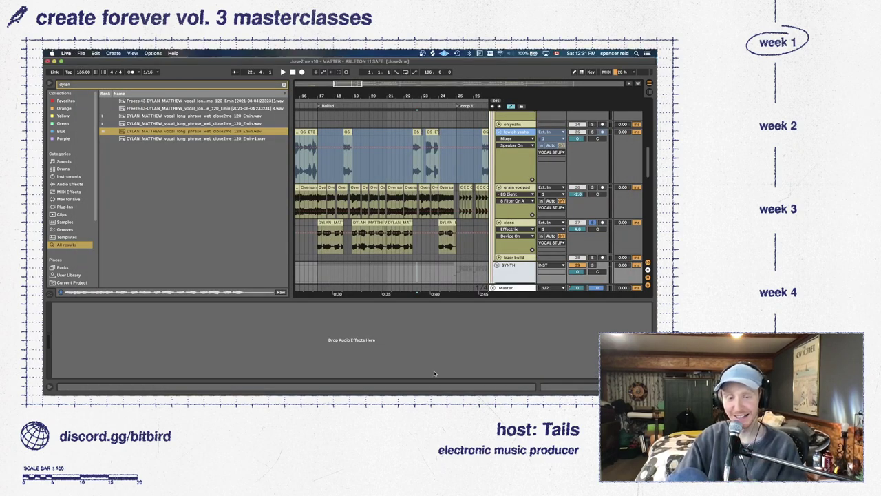
Reopen Loopback, turn the Universal Audio Apollo monitor on, close its window and hide the app
key("super+Tab")
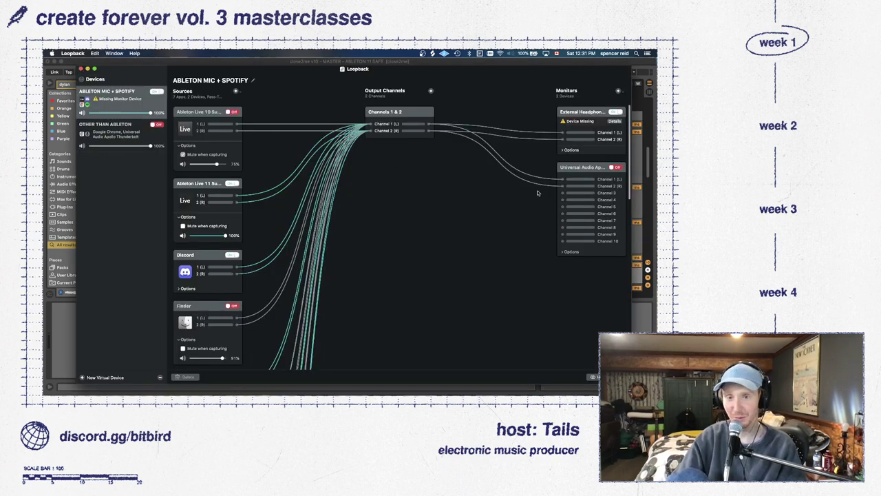
left_click(615, 168)
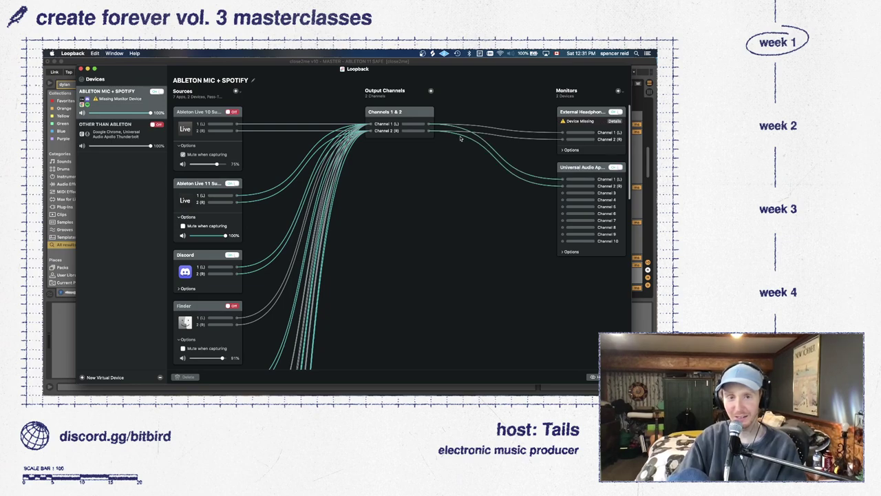
left_click(80, 69)
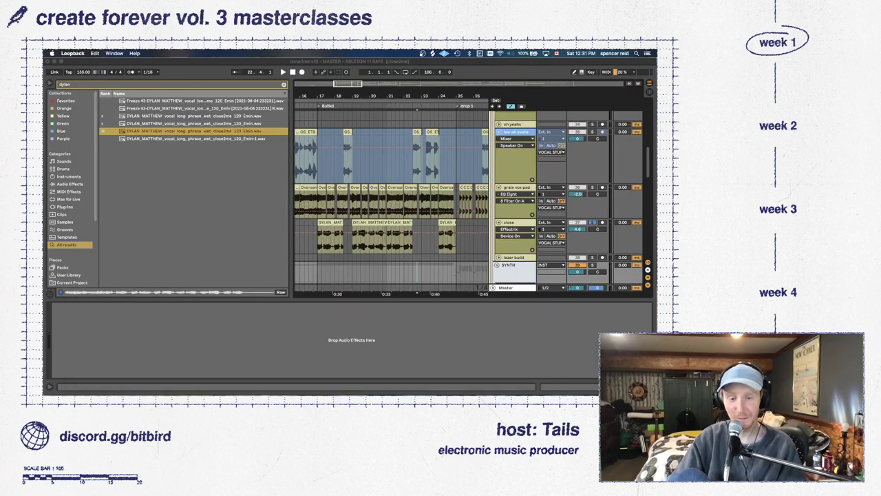
right_click(438, 397)
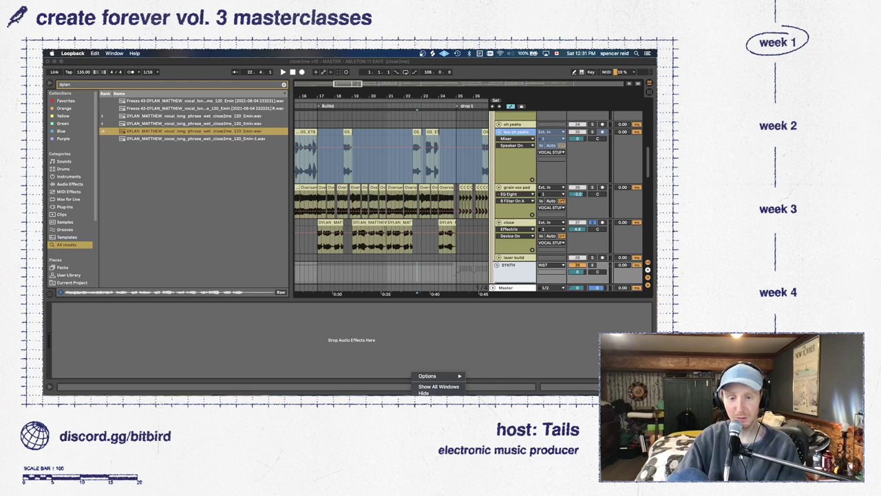
left_click(425, 393)
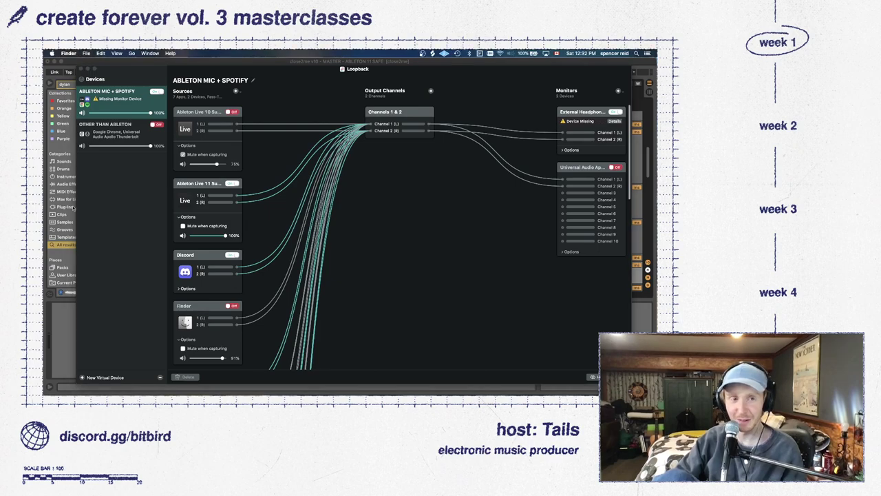
Close the close2me v10 set in Ableton Live without saving its changes
left_click(61, 59)
left_click(47, 61)
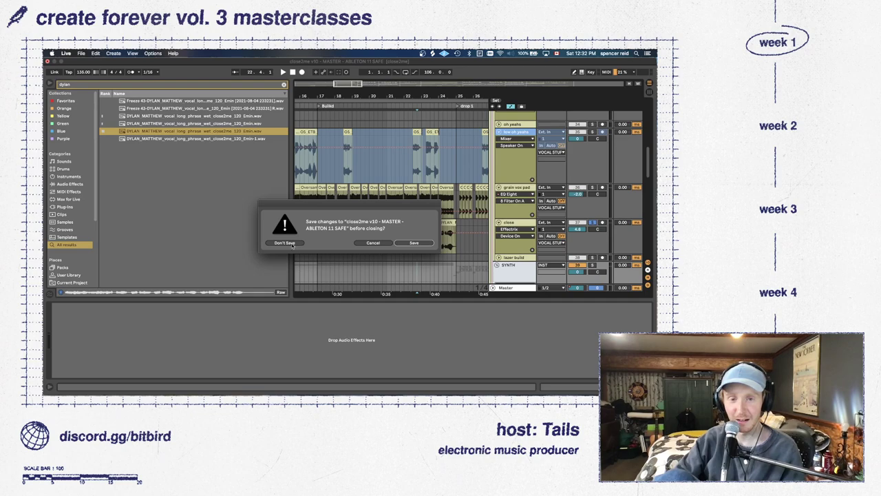
left_click(289, 244)
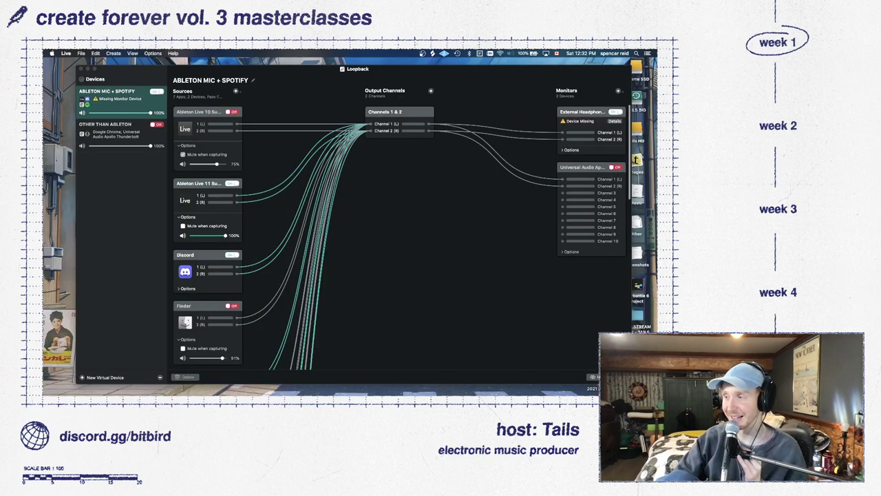
Try ABLETON MIC + SPOTIFY as the system sound output and switch back to Universal Audio Apollo Thunderbolt
mouse_move(652, 57)
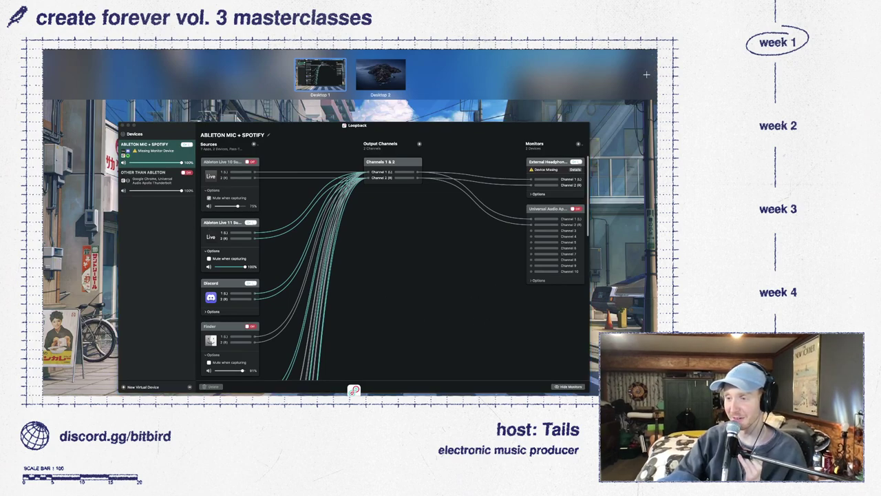
left_click(406, 296)
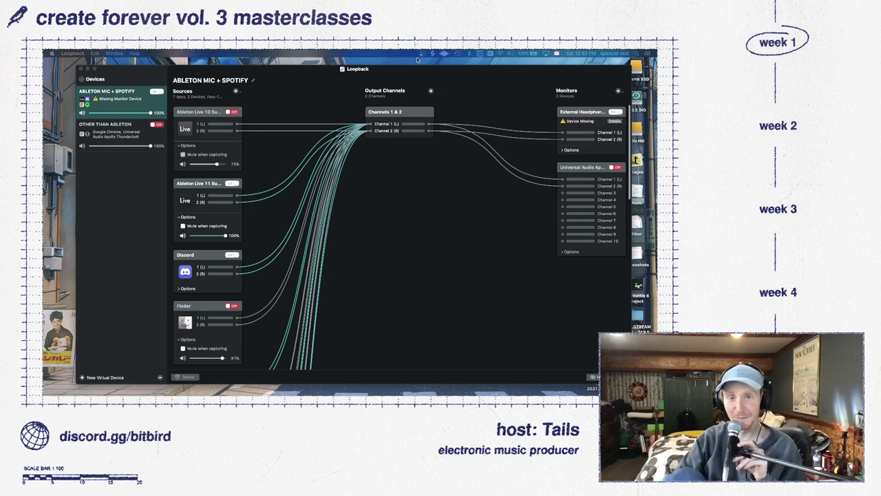
left_click(501, 53)
left_click(512, 55)
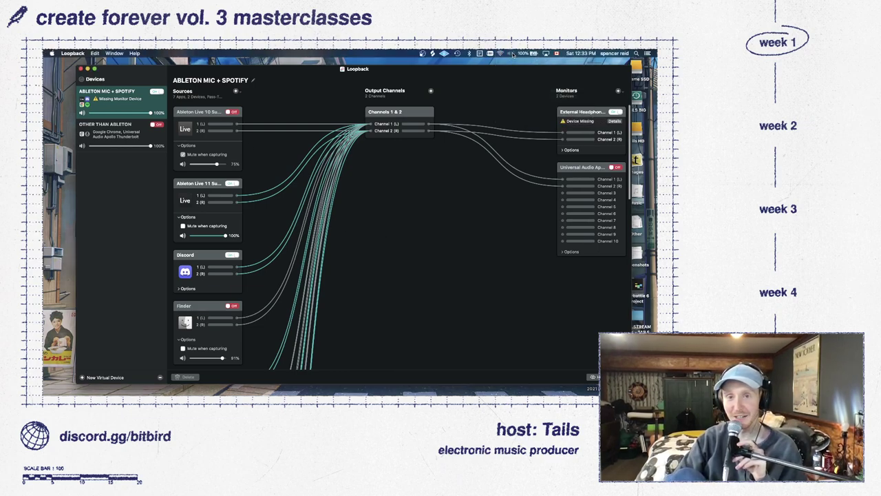
left_click(511, 54)
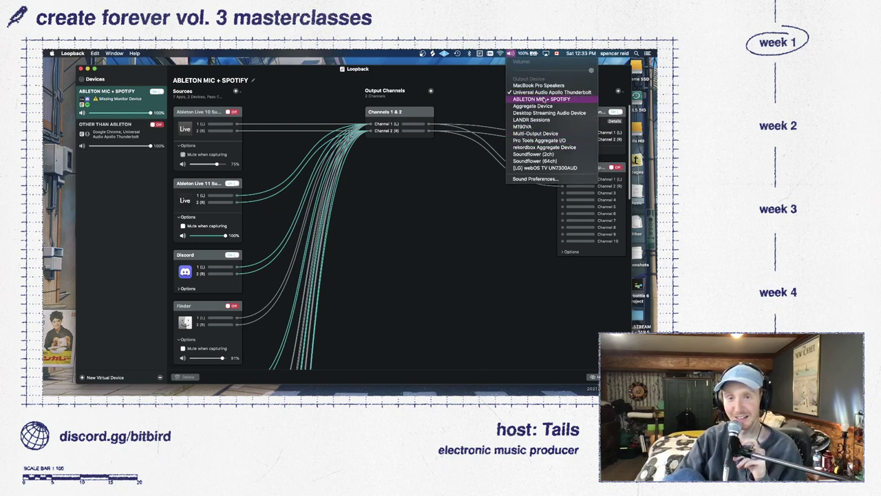
left_click(511, 55)
left_click(511, 55)
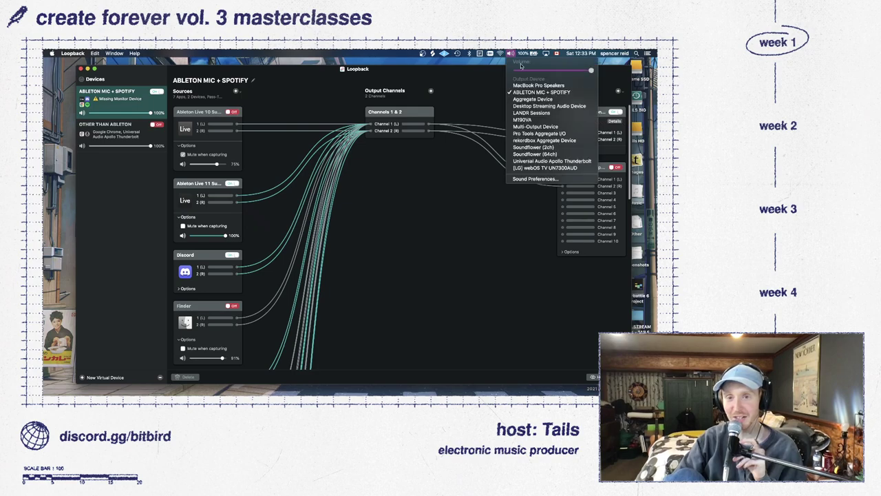
left_click(551, 161)
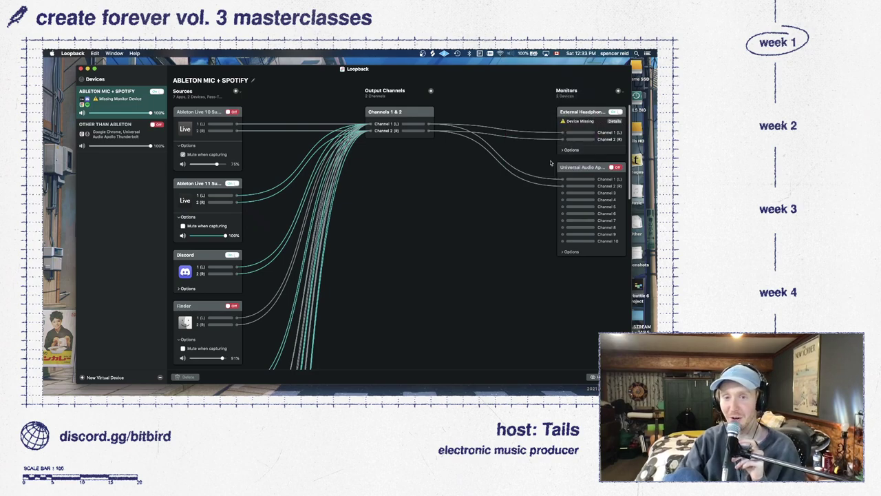
Toggle Loopback's Universal Audio Apollo monitor on and off, testing it again with the Ableton Live 11 source disabled
left_click(616, 167)
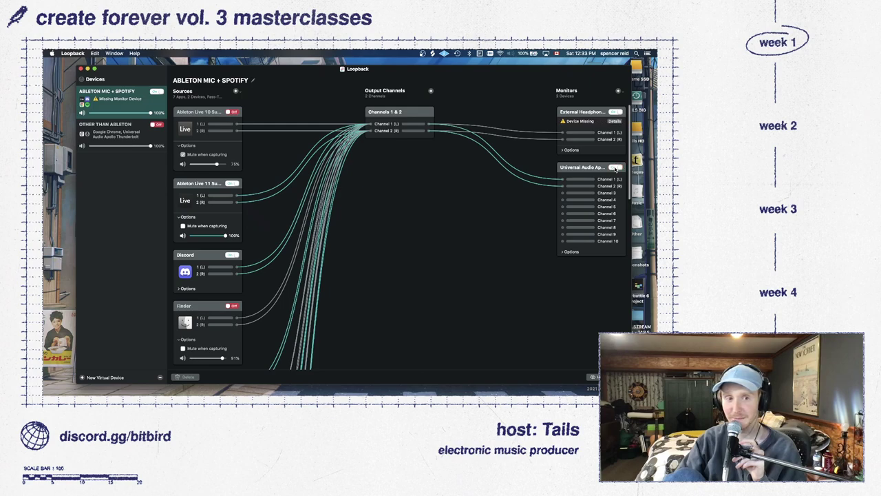
left_click(616, 168)
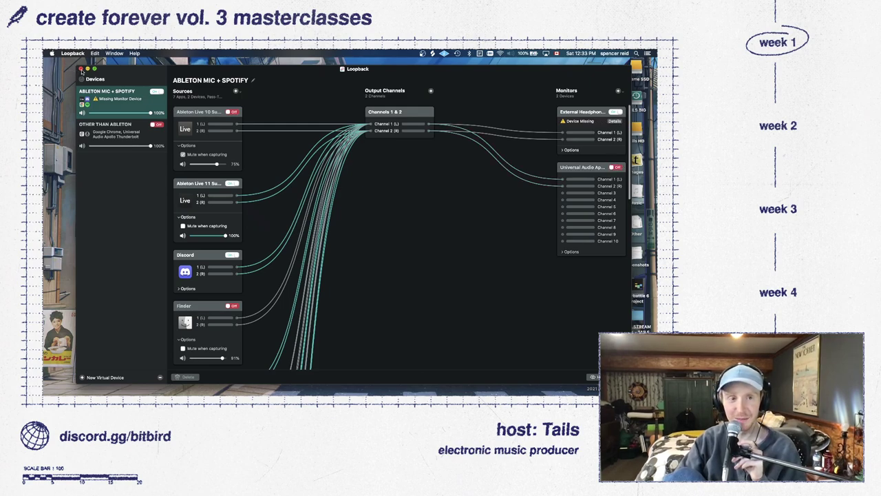
left_click(232, 184)
left_click(616, 167)
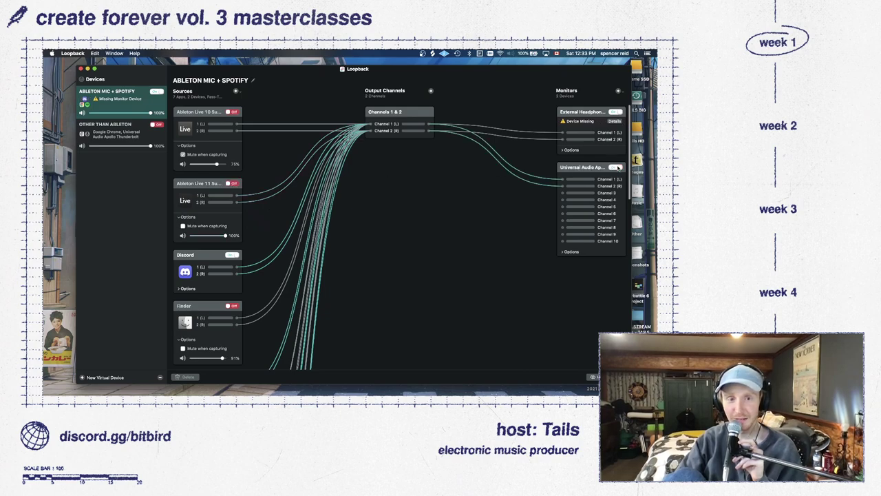
left_click(617, 167)
Turn off Loopback's Pass-Thru source, re-enable the Ableton Live 11 source, and toggle the Universal Audio Apollo monitor on and off
scroll(237, 275, "down", 10)
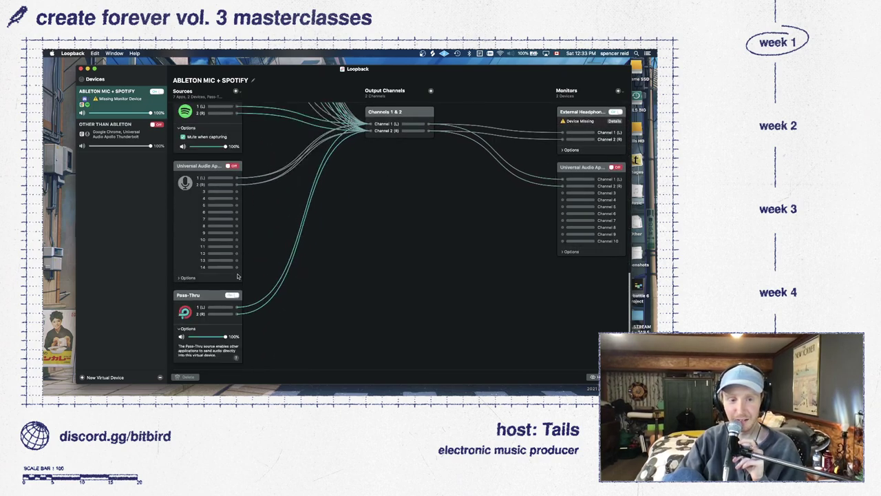
left_click(232, 294)
left_click(616, 167)
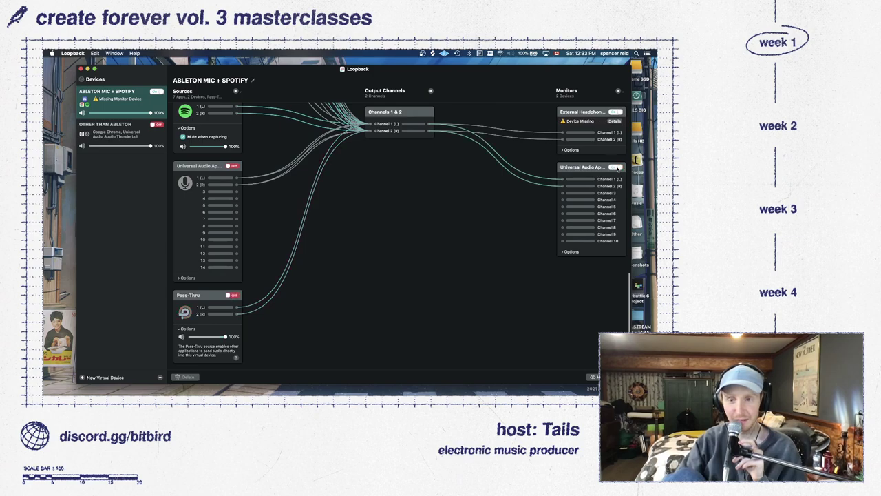
scroll(241, 167, "up", 10)
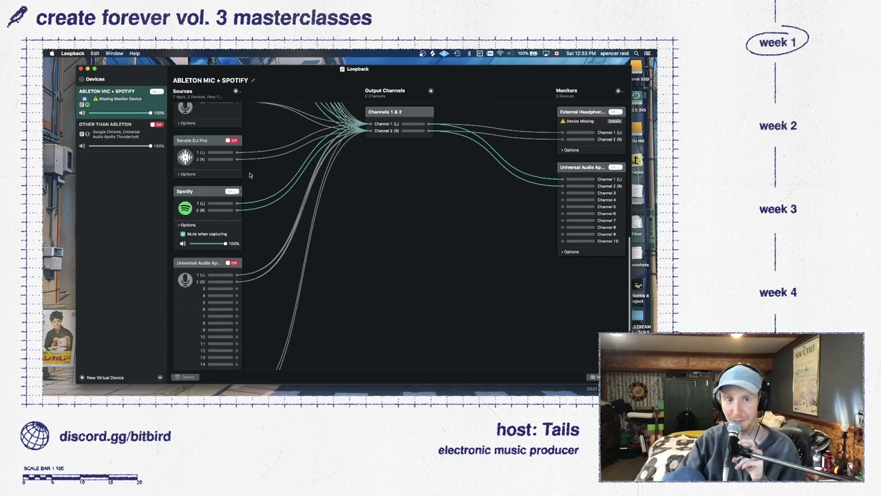
scroll(241, 166, "up", 3)
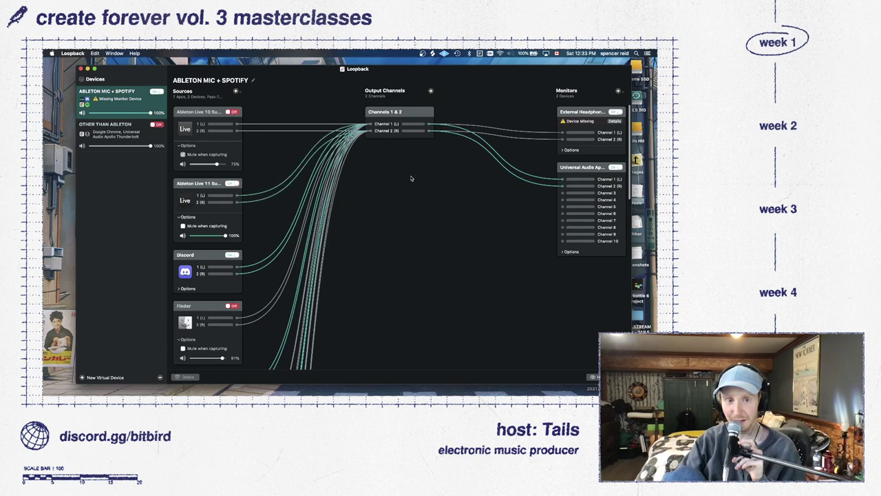
left_click(616, 167)
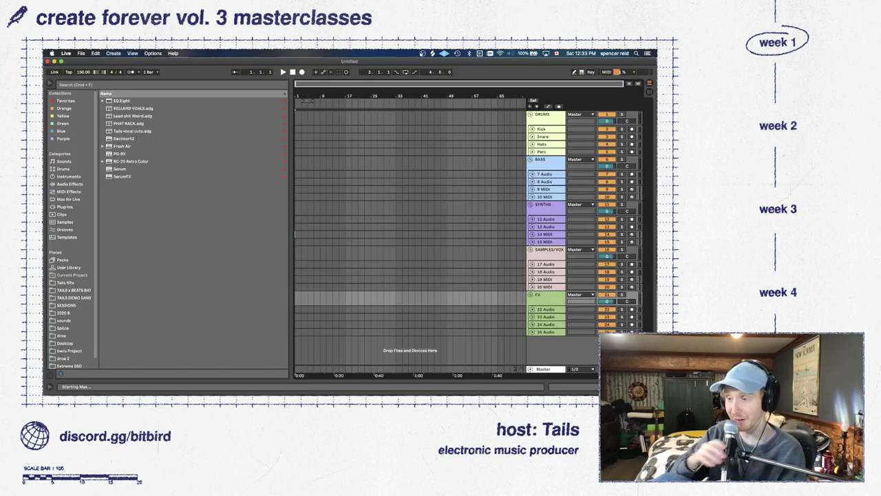
In Ableton Live, reopen the recent set close2me v10 - MASTER - ABLETON 11 SAFE.als and unfold its MASTER and INST groups
left_click(69, 184)
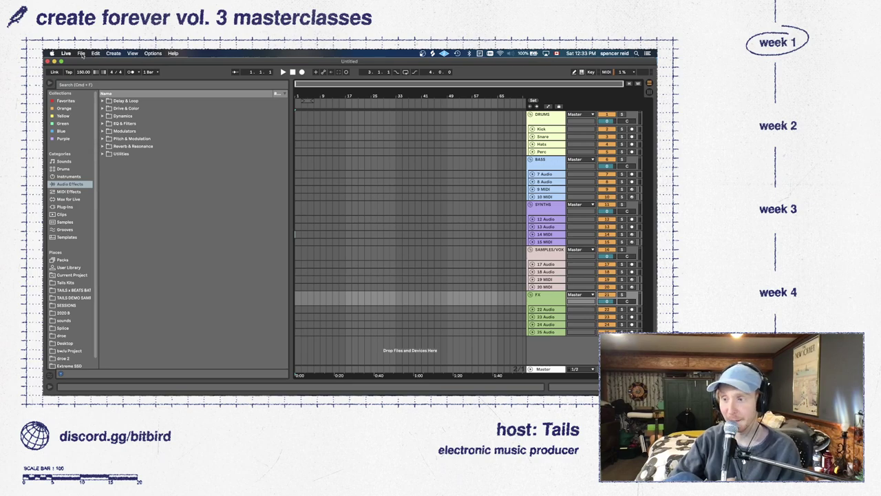
left_click(81, 53)
mouse_move(137, 73)
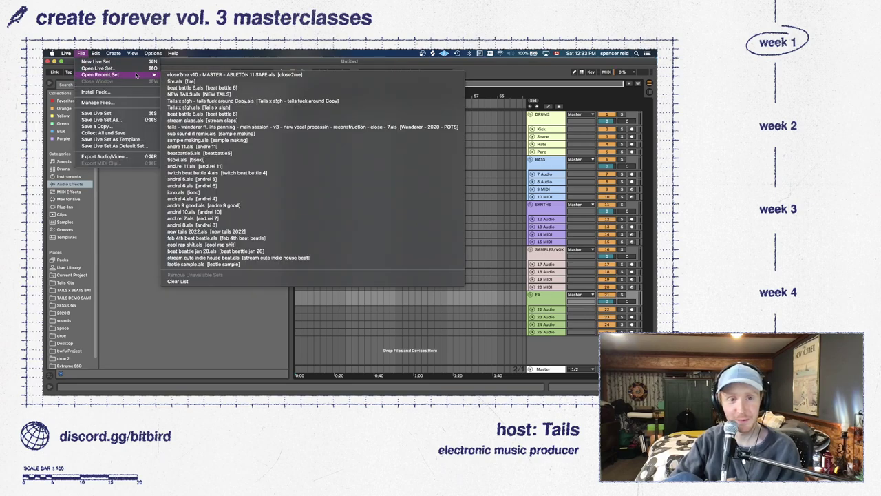
left_click(234, 75)
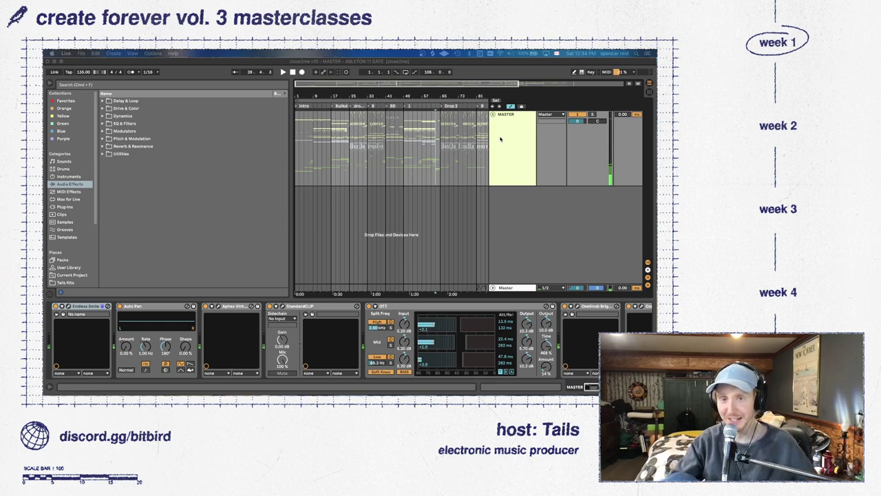
left_click(494, 115)
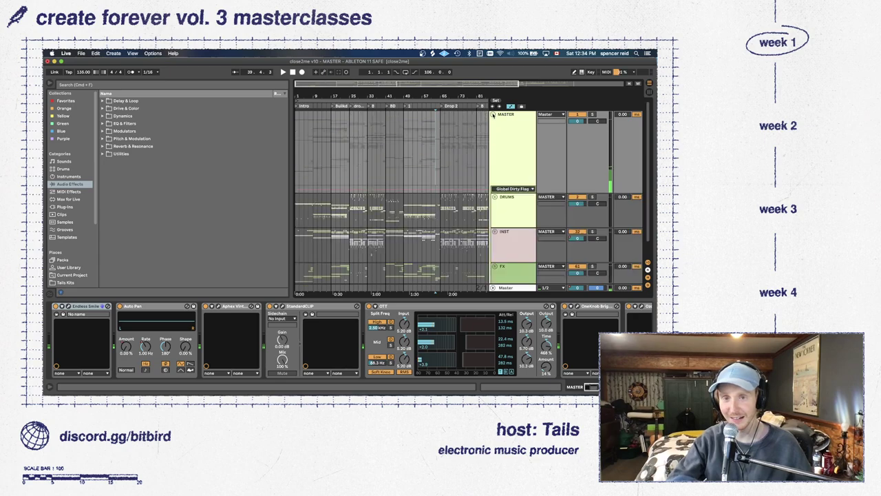
left_click(494, 213)
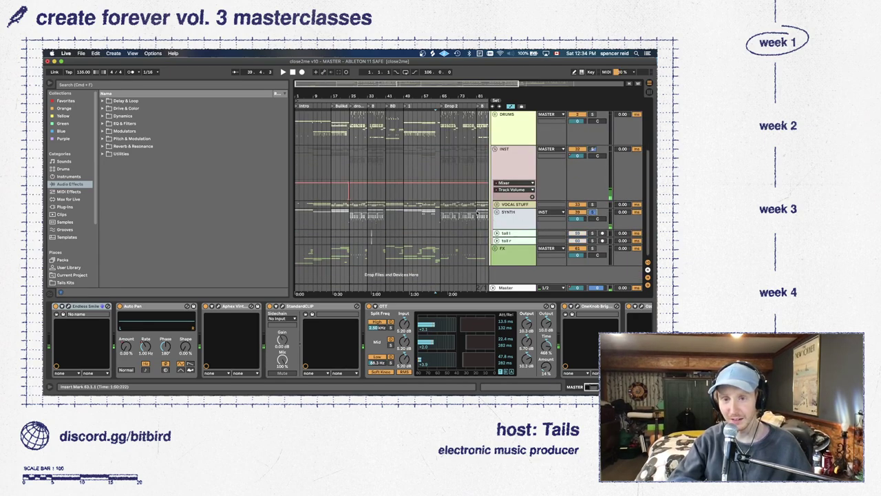
Unfold the SYNTH group, place the insert marker at bar 17, and solo the VOCAL STUFF group
left_click(496, 212)
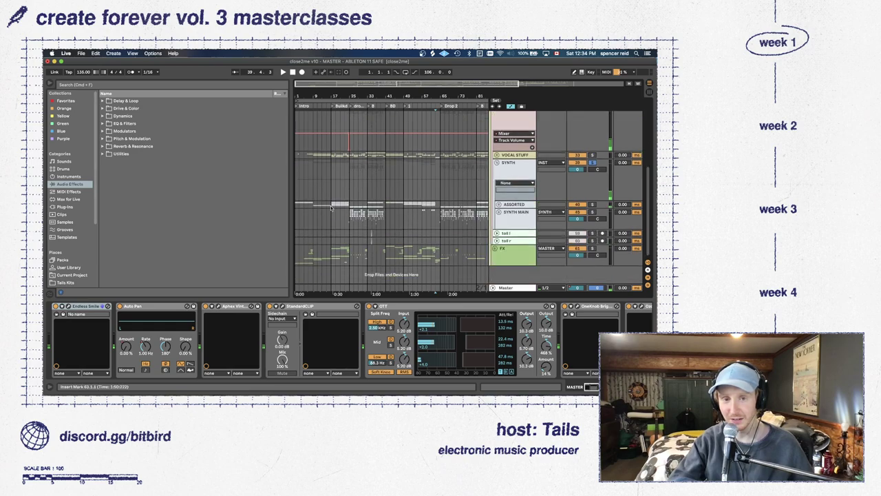
left_click(334, 156)
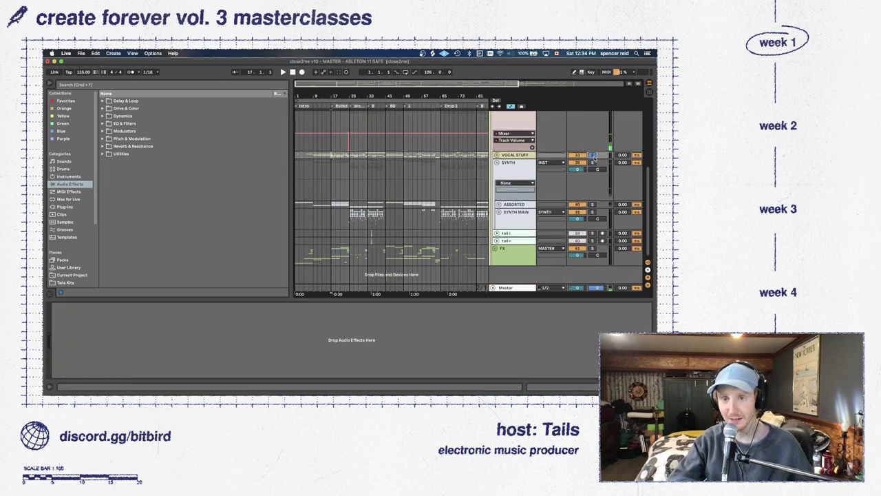
left_click(593, 155)
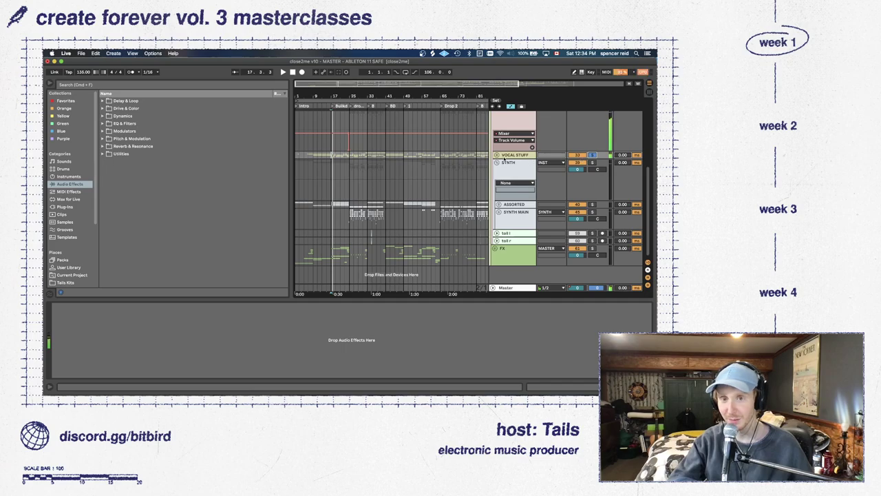
key("ctrl+Up")
key("ctrl+Up")
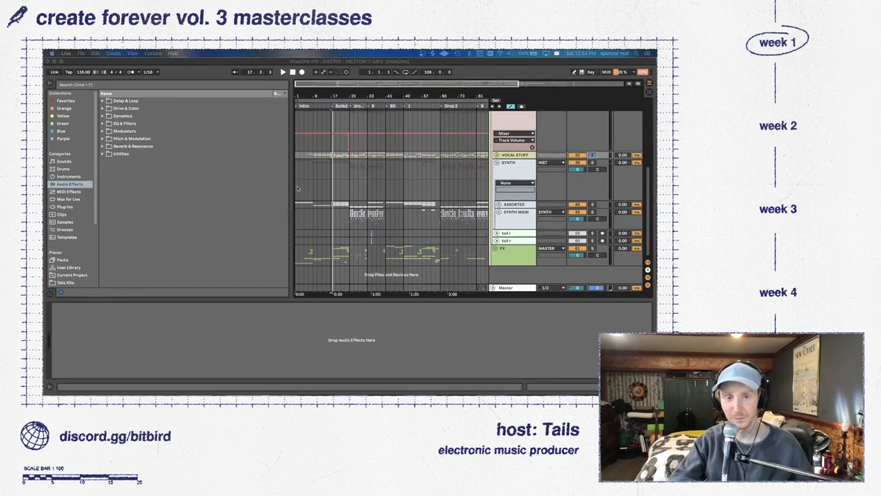
Unfold the VOCAL STUFF group and expand its low oh yeahs and close tracks around drop 1
left_click_drag(336, 97, 413, 138)
left_click(496, 156)
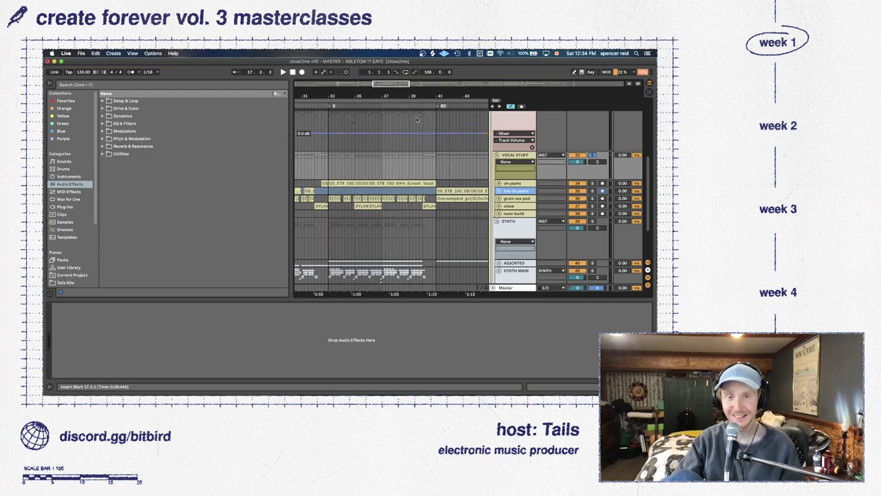
left_click_drag(386, 97, 389, 138)
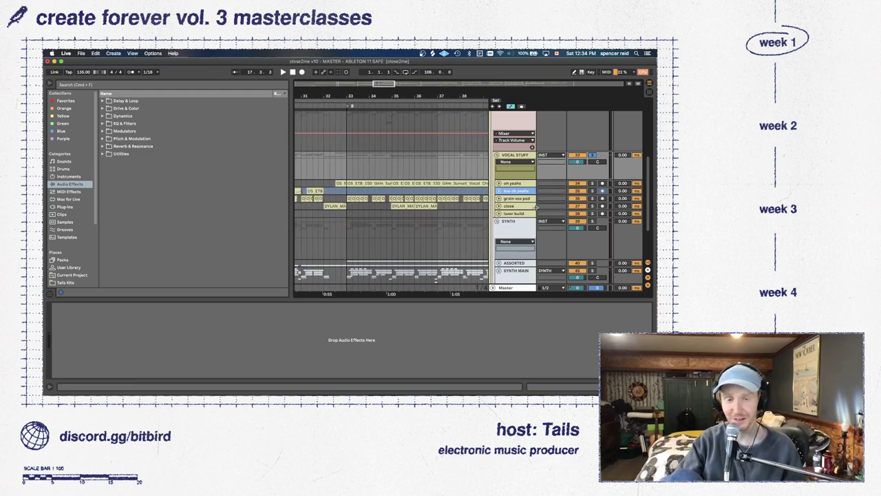
scroll(413, 172, "left", 5)
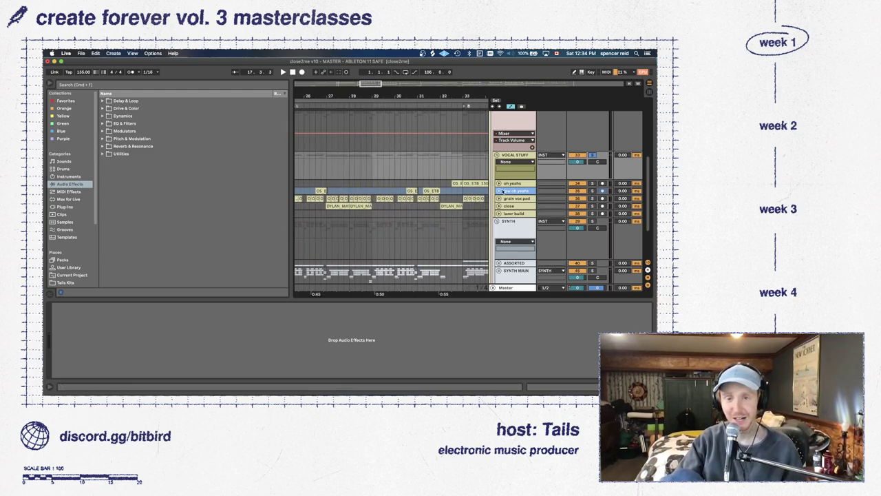
left_click(500, 191)
left_click(498, 253)
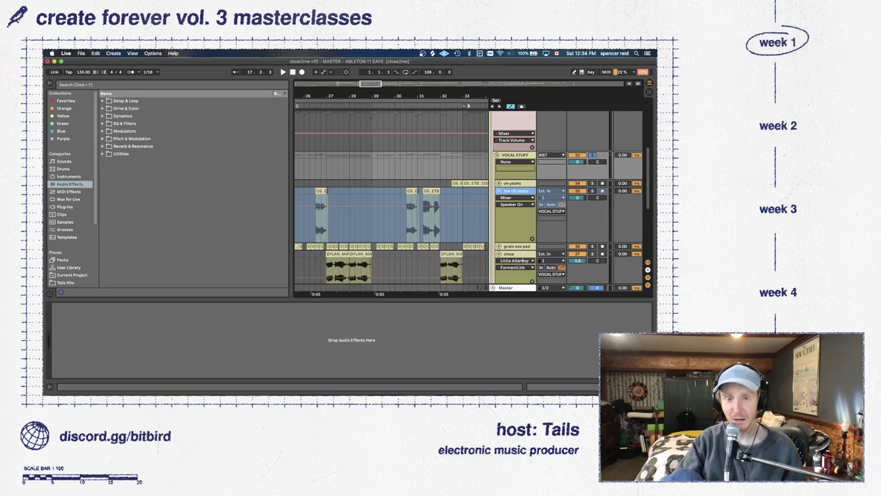
left_click_drag(372, 81, 365, 120)
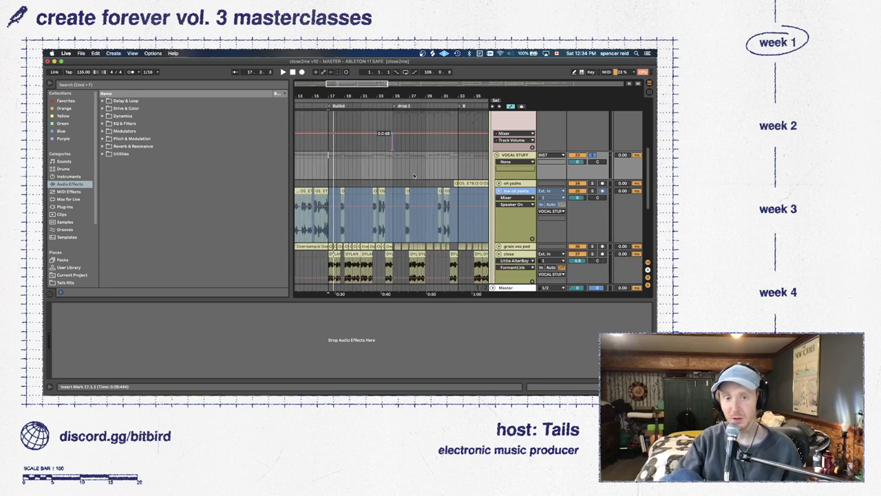
Show the close track's device chain and open its Effectrix plug-in window, moving it clear of the devices
left_click(510, 253)
scroll(428, 329, "right", 5)
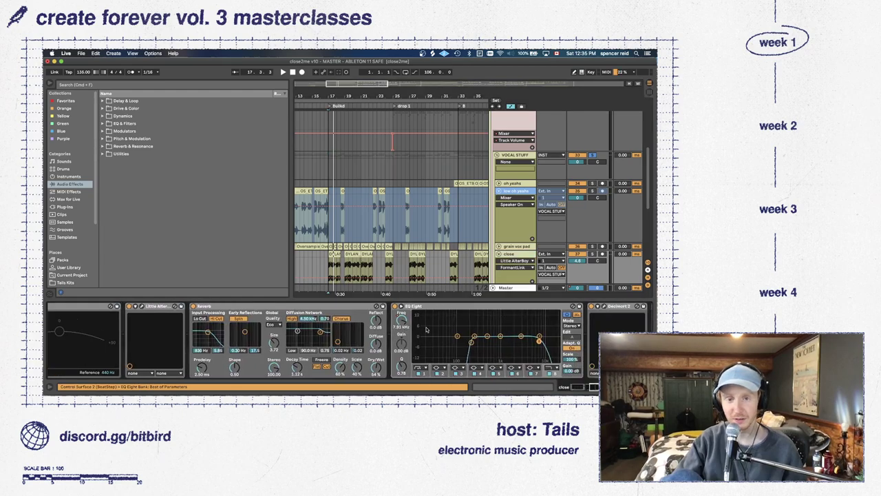
left_click(564, 307)
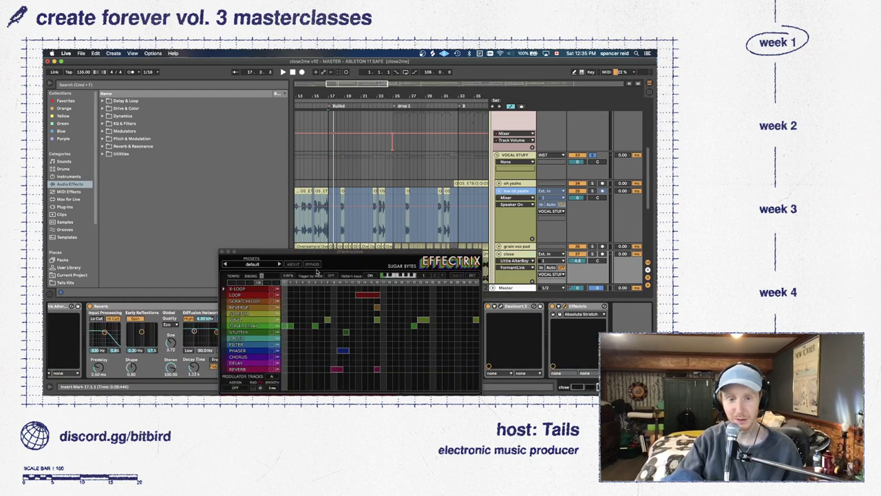
left_click_drag(321, 253, 179, 110)
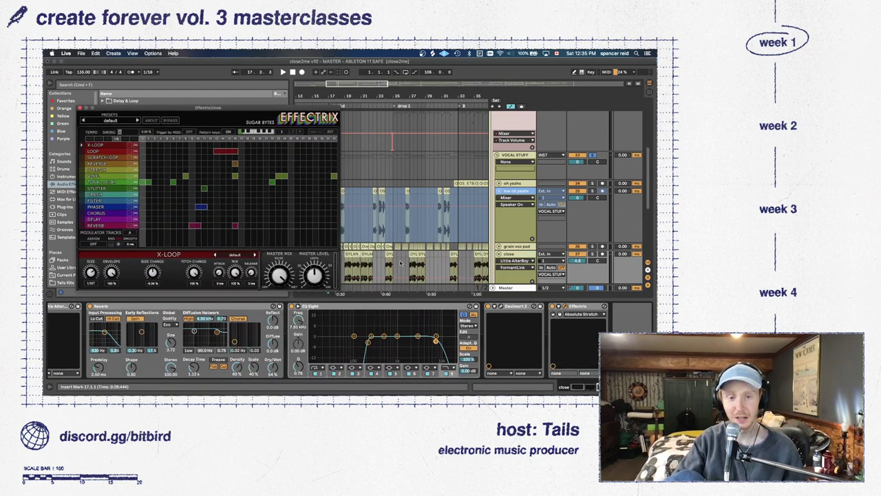
Solo the close track and listen to it from bar 19, then close the Effectrix window
scroll(385, 245, "down", 3)
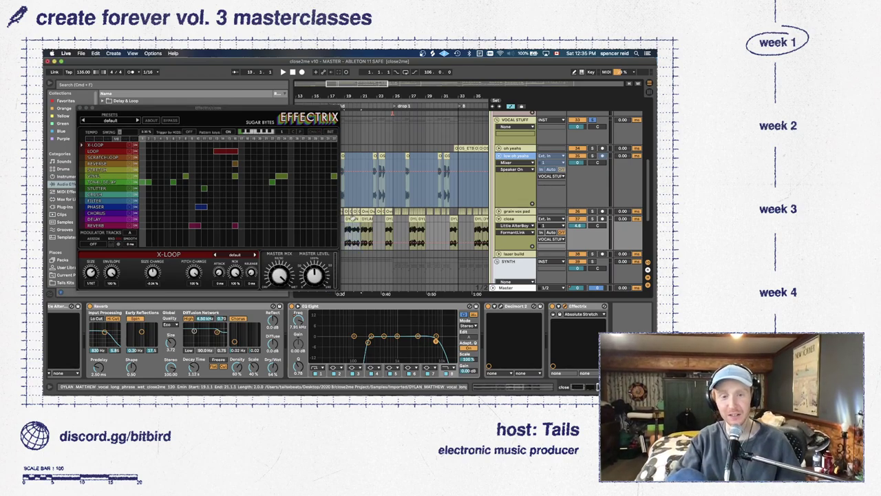
key("space")
left_click(591, 219)
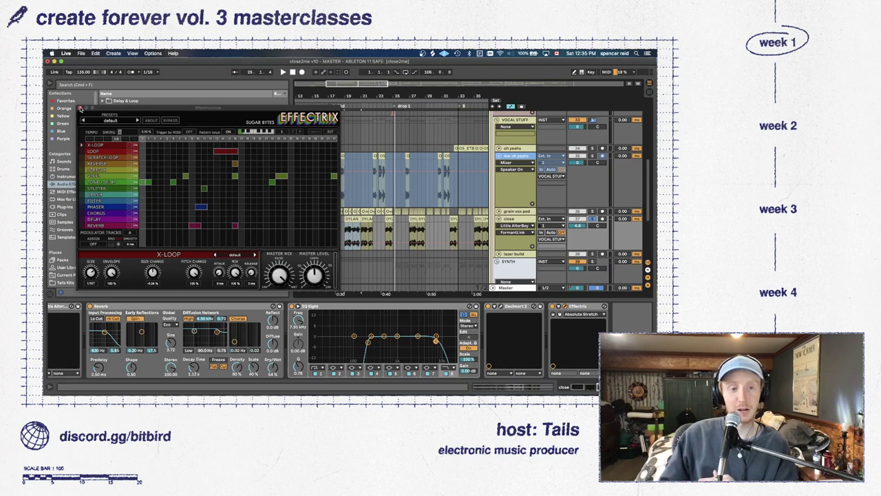
left_click(80, 108)
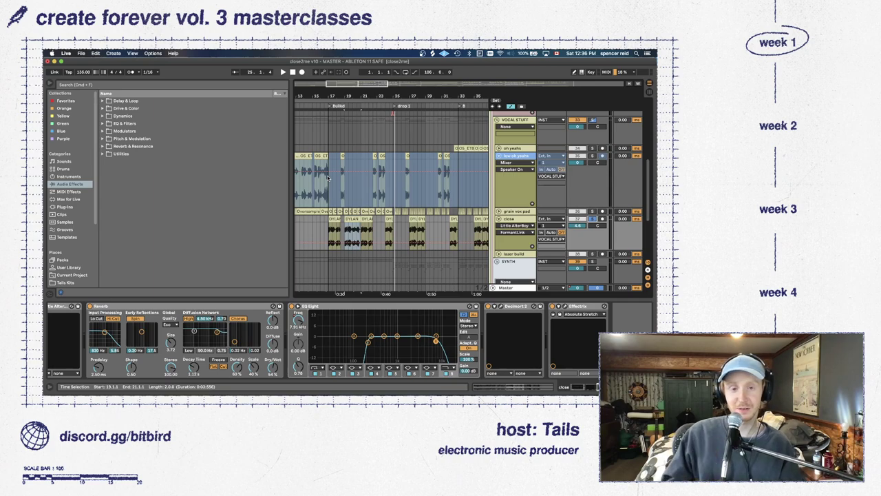
Expand the grain vox pad track, solo it, and listen to it from bar 9
left_click(498, 211)
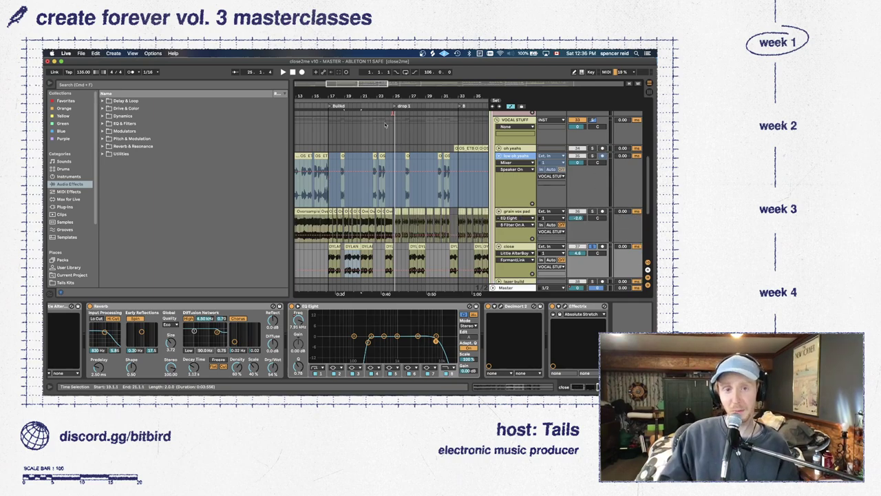
key("minus")
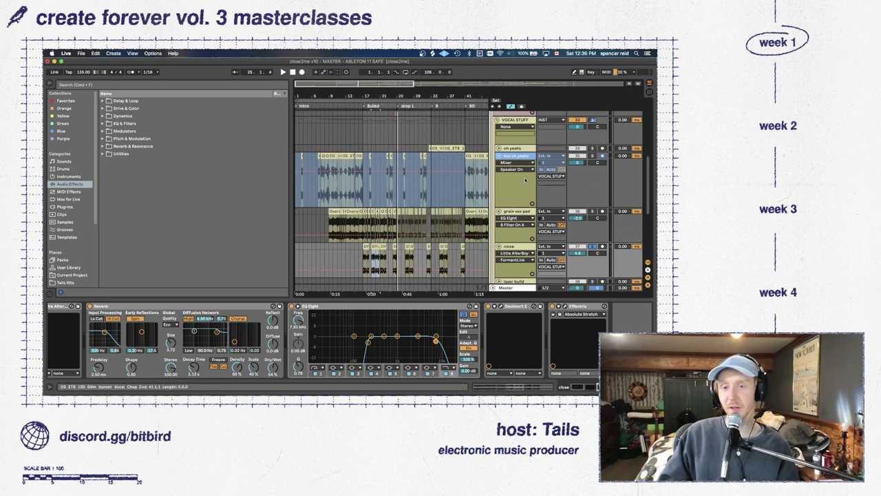
left_click(341, 186)
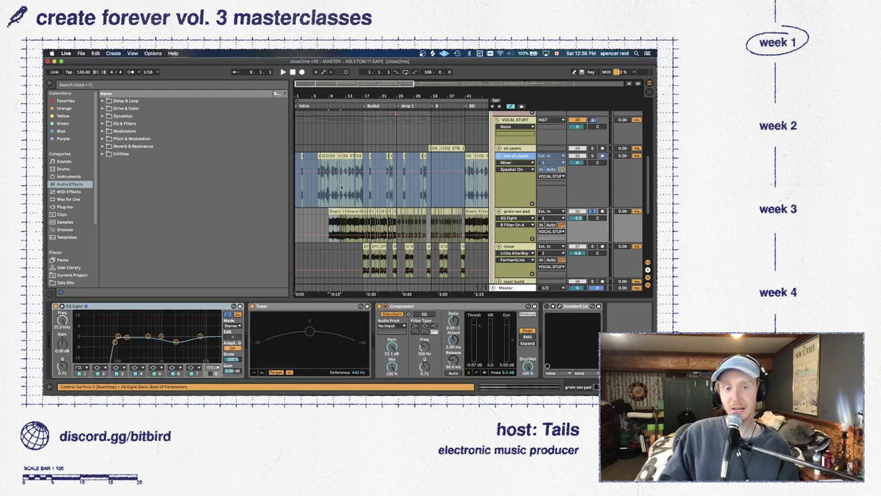
left_click_drag(323, 93, 323, 134)
key("space")
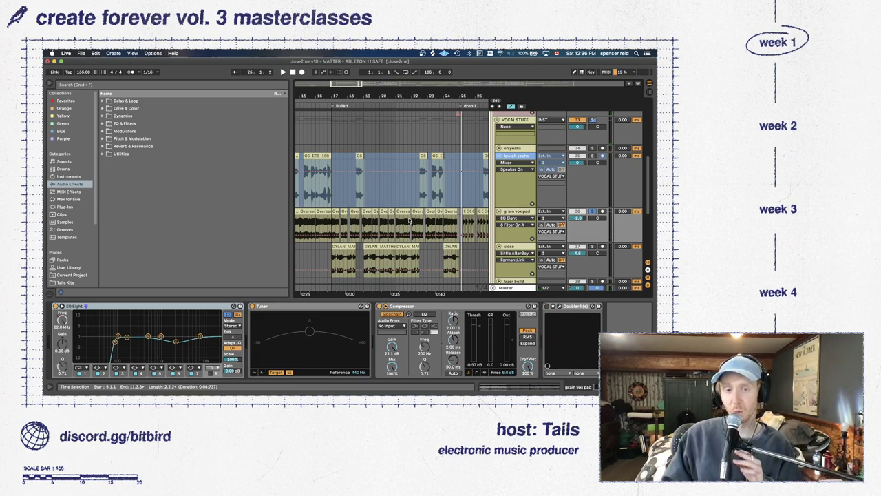
Unfold the ASSORTED synth group, solo its main fuzz track alongside grain vox pad, and play from bar 9
scroll(409, 220, "down", 5)
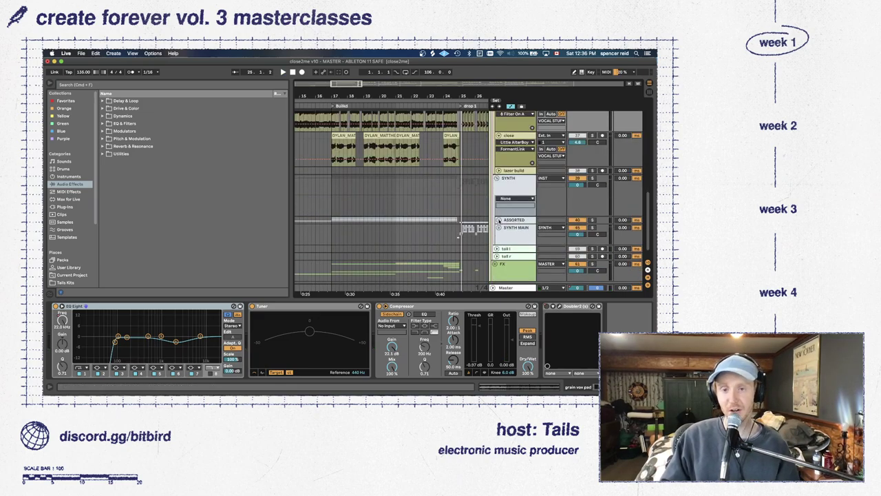
left_click(499, 220)
scroll(587, 216, "down", 1)
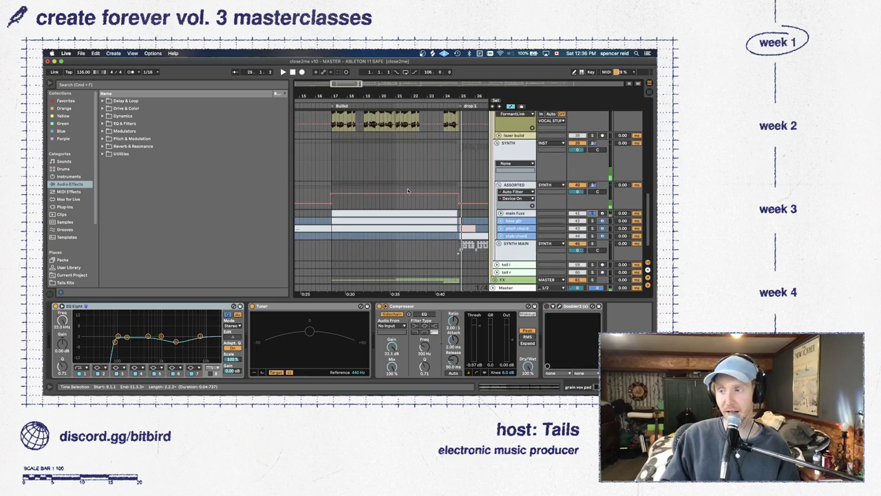
key("space")
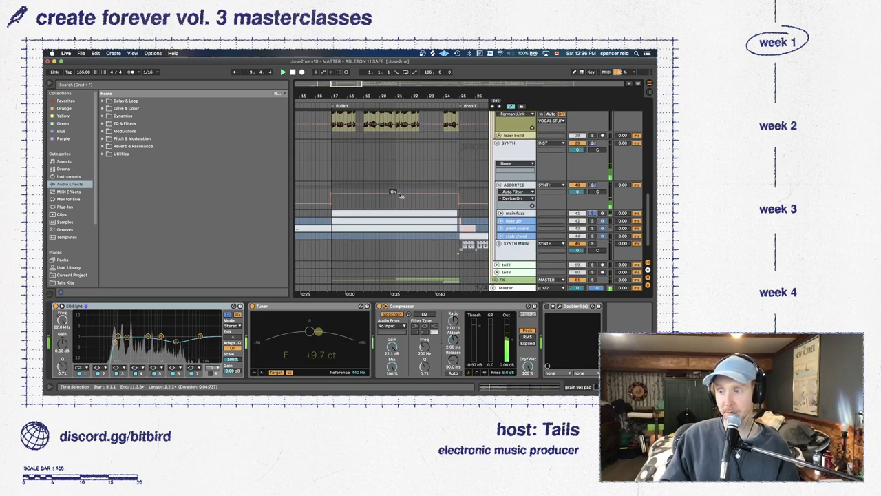
scroll(400, 195, "up", 5)
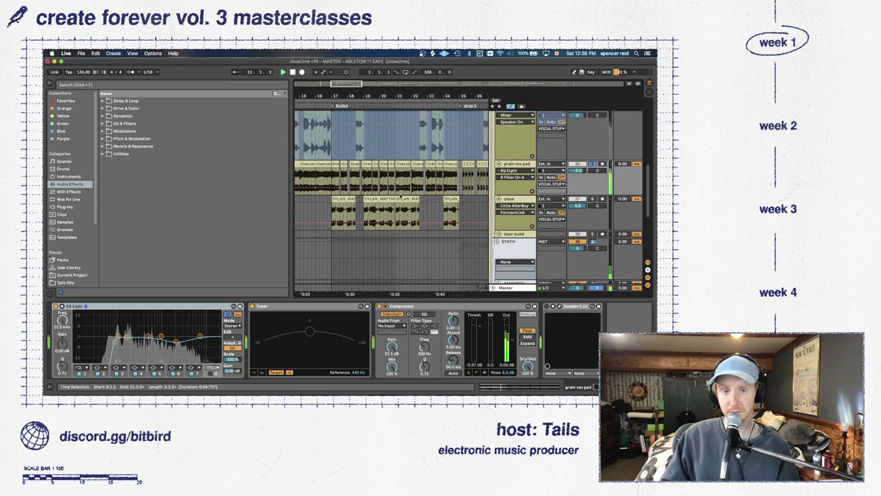
scroll(400, 196, "down", 4)
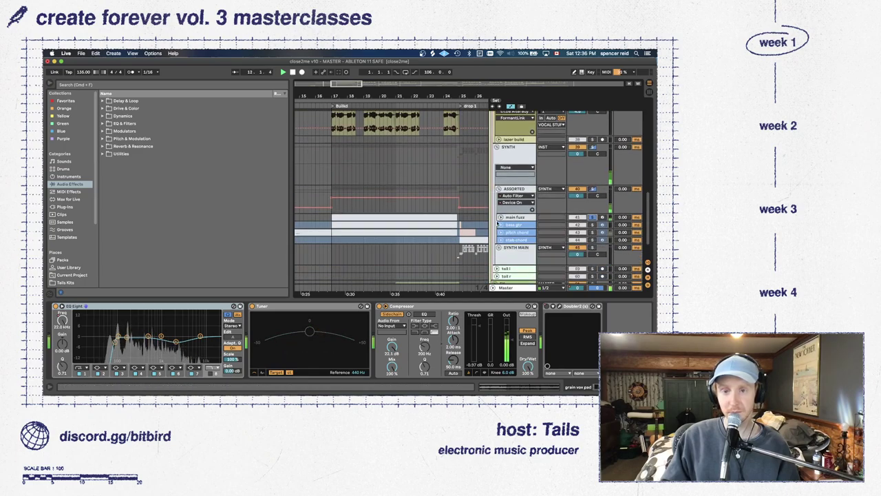
Expand the main fuzz track and select its MIDI clip in the build to show its notes and device chain
left_click(501, 217)
left_click(372, 216)
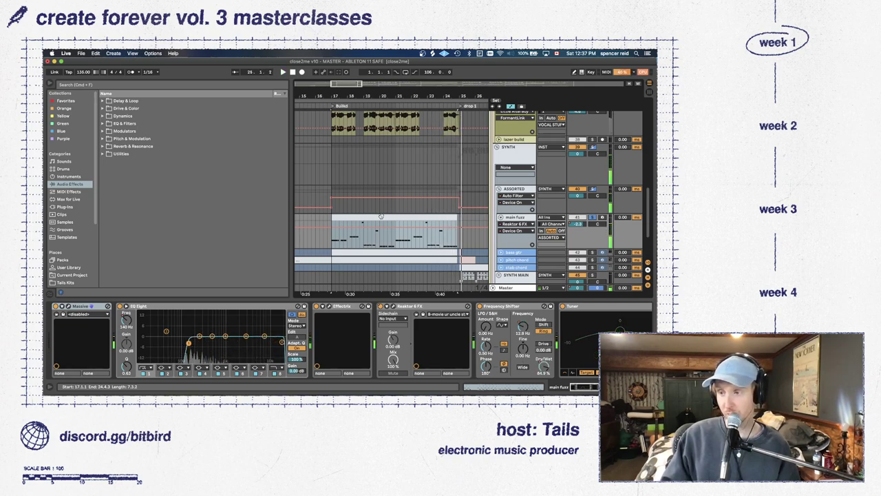
scroll(381, 217, "up", 1)
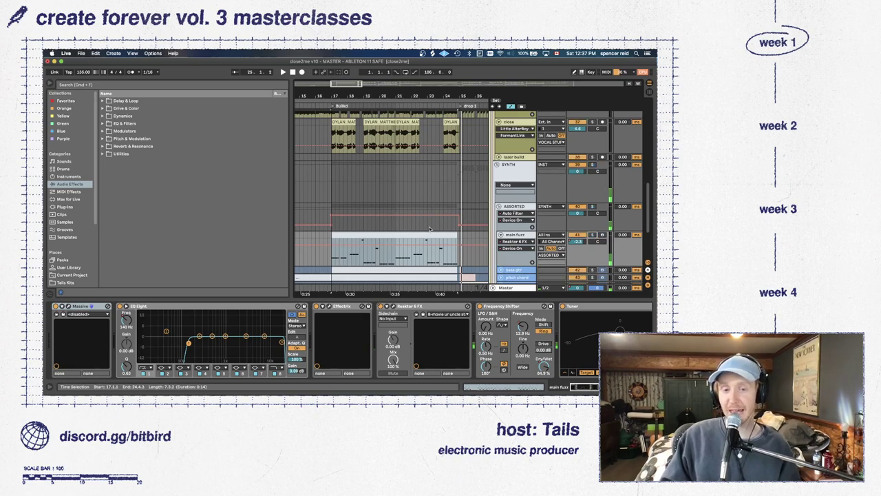
Select the grain vox pad clip at bar 17, reduce the low oh yeahs track's height, and compare both tracks' device chains
scroll(485, 212, "up", 5)
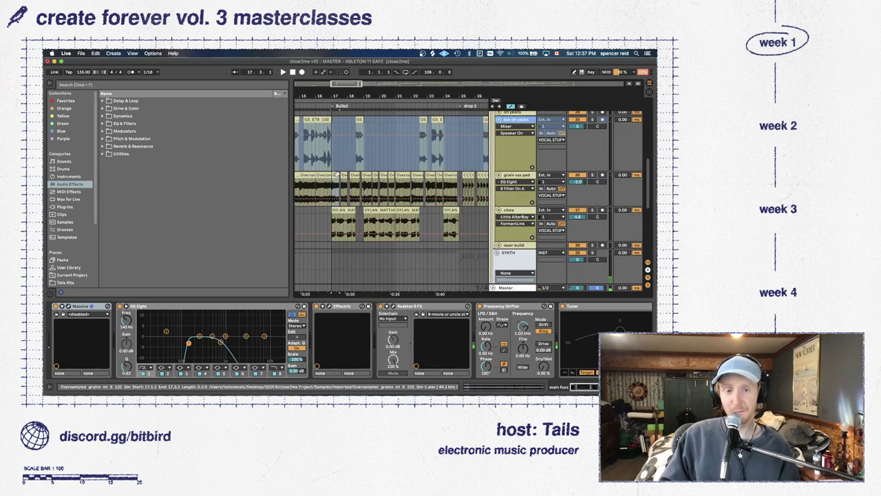
left_click(333, 183)
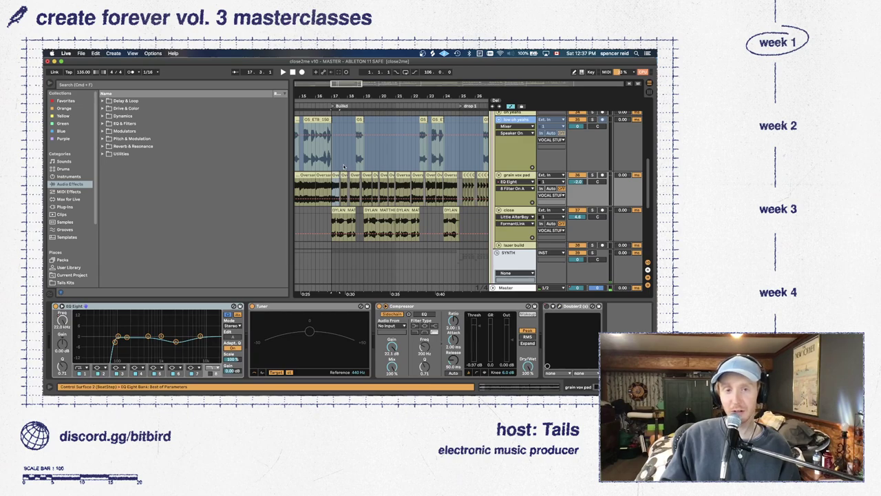
scroll(352, 179, "up", 1)
left_click_drag(349, 83, 339, 83)
left_click_drag(512, 174, 511, 156)
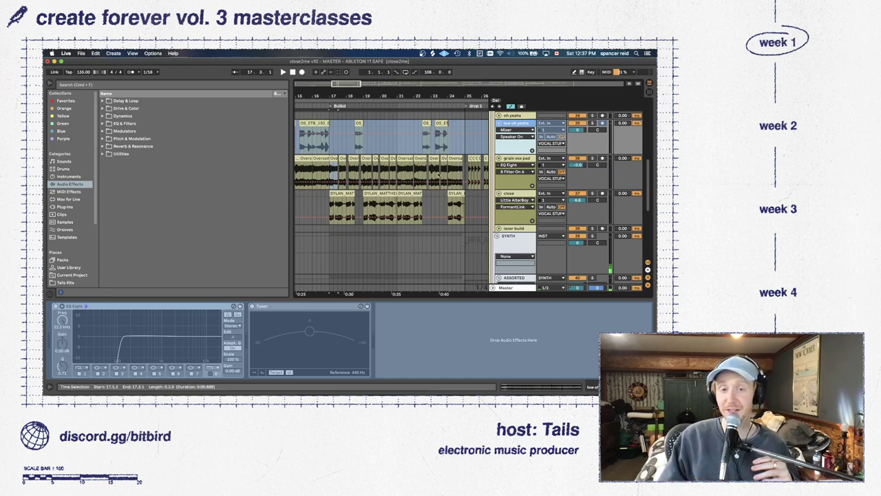
scroll(497, 170, "up", 2)
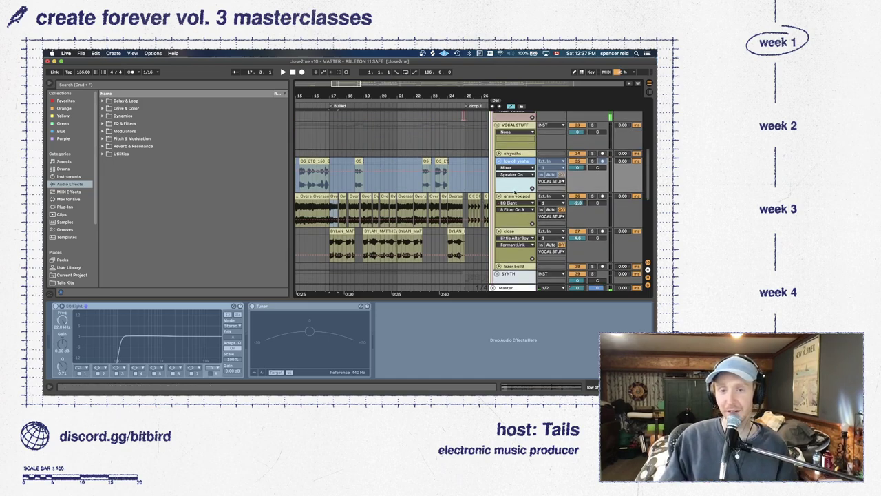
left_click(516, 194)
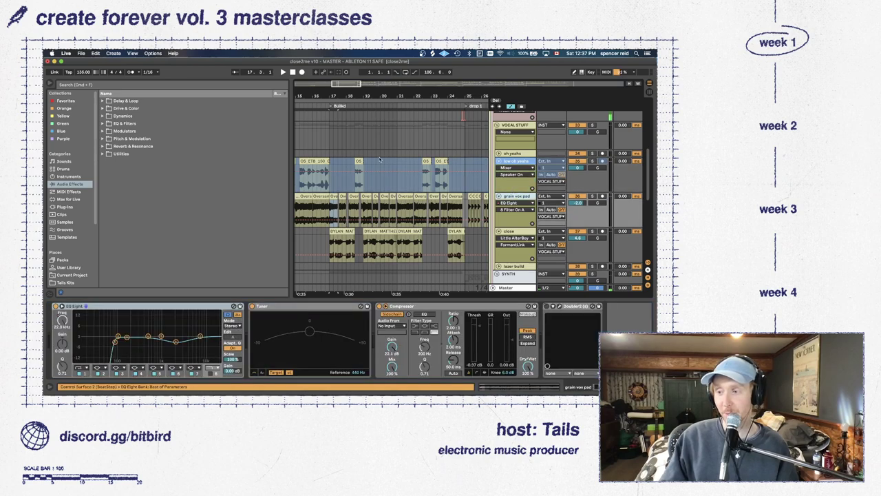
Expand the oh yeahs track, select its clip at bar 33, and solo the track
scroll(358, 115, "up", 5)
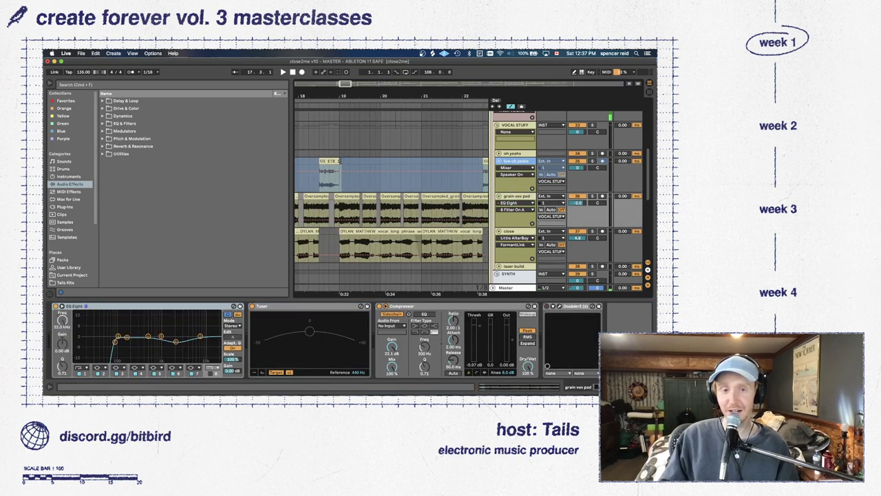
left_click_drag(343, 87, 342, 84)
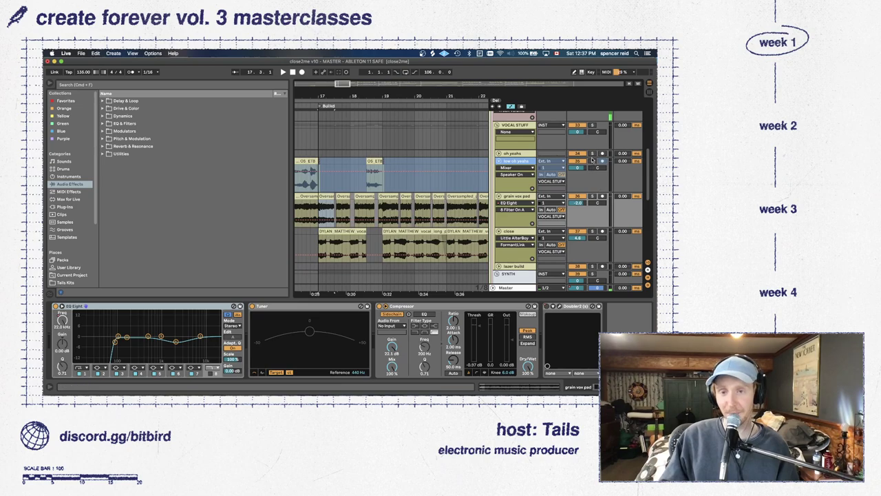
left_click_drag(345, 84, 345, 61)
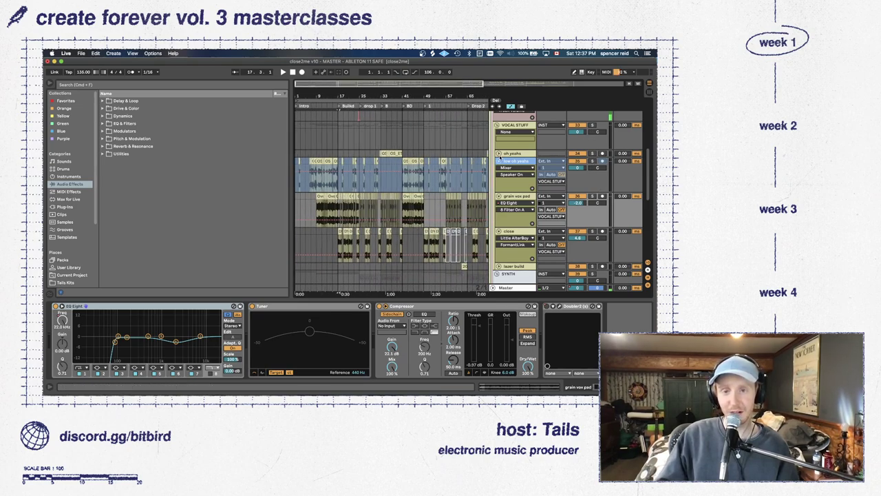
left_click(499, 154)
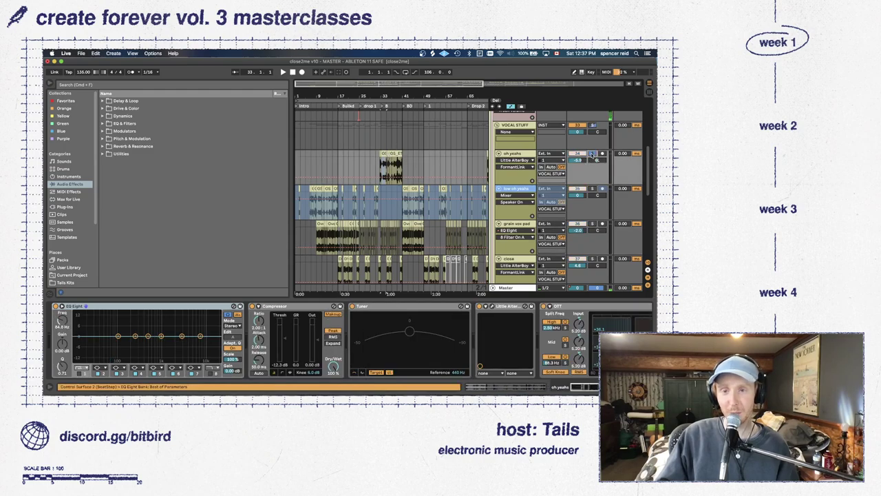
Play the soloed oh yeahs track from bar 33 for a few bars, then stop playback
key("space")
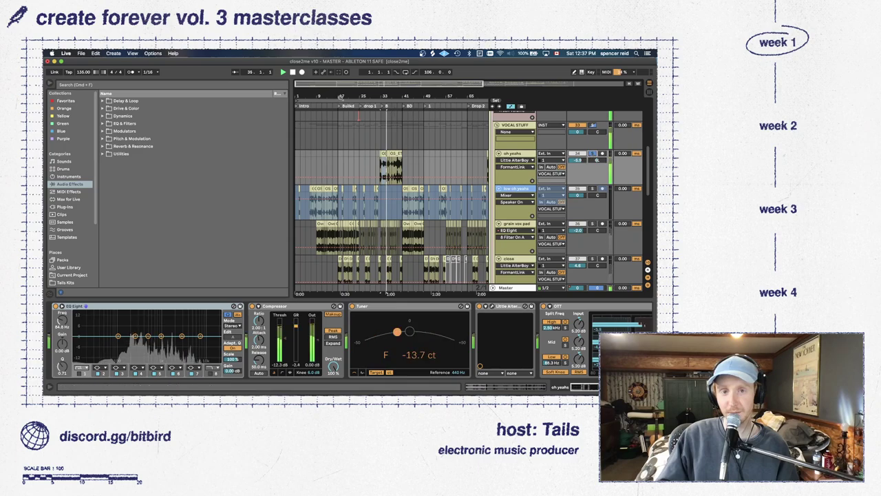
left_click_drag(340, 97, 403, 84)
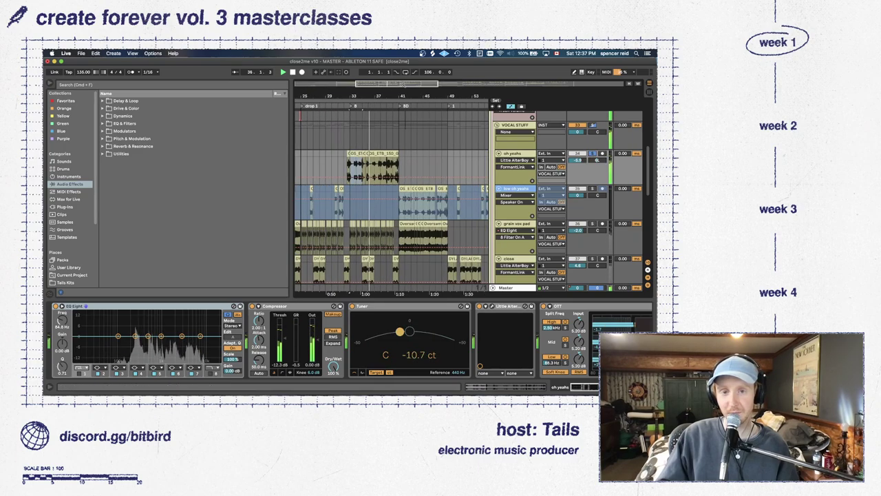
key("space")
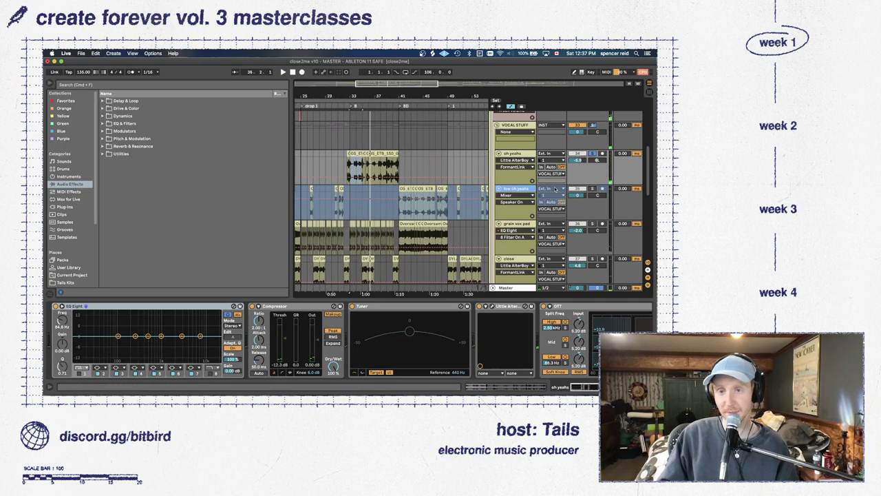
Examine the end of the oh yeahs device chain, opening and closing the OneKnob Brighter plug-in window
scroll(419, 329, "right", 5)
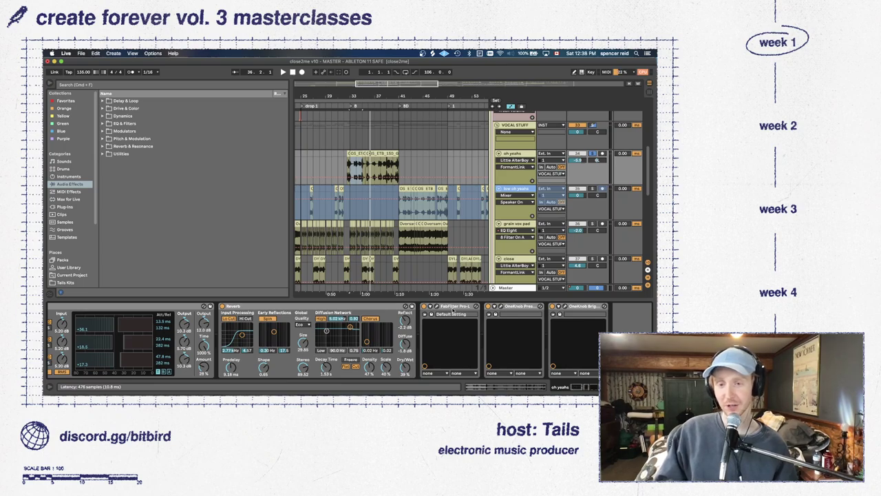
left_click(564, 306)
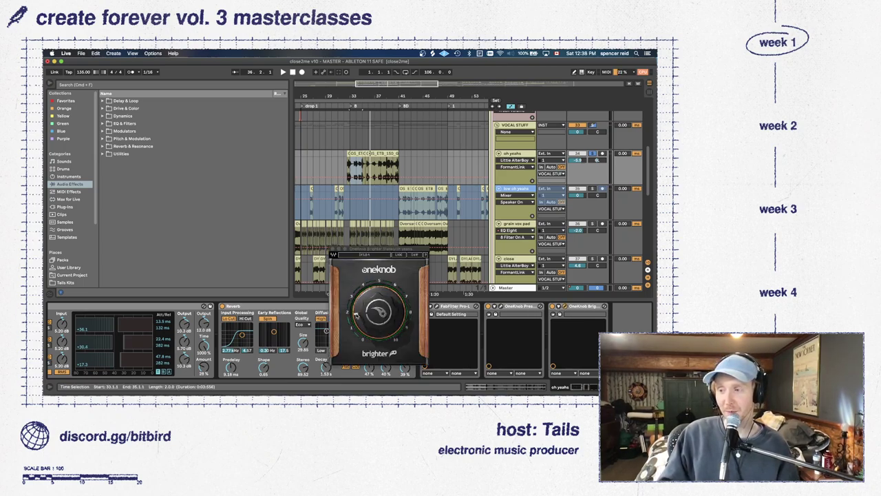
left_click(333, 252)
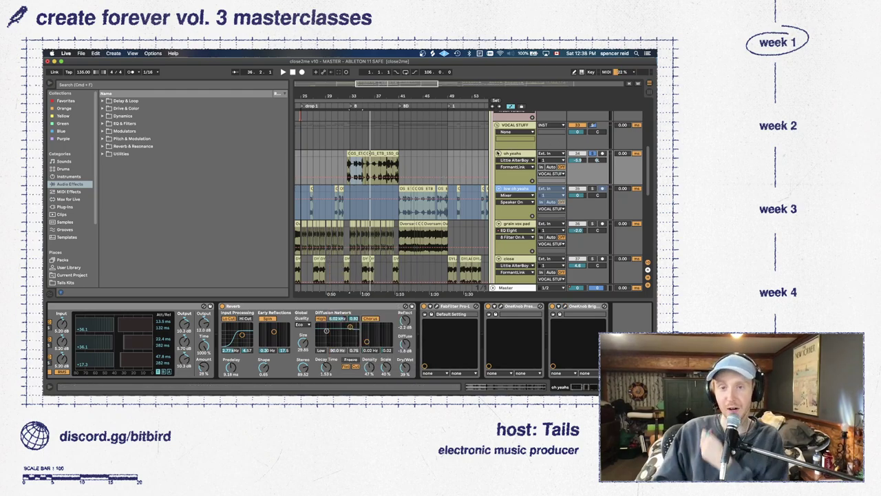
Unsolo oh yeahs, collapse the oh yeahs, low oh yeahs, grain vox pad and close tracks, and fold the SYNTH group
left_click(497, 153)
left_click(498, 160)
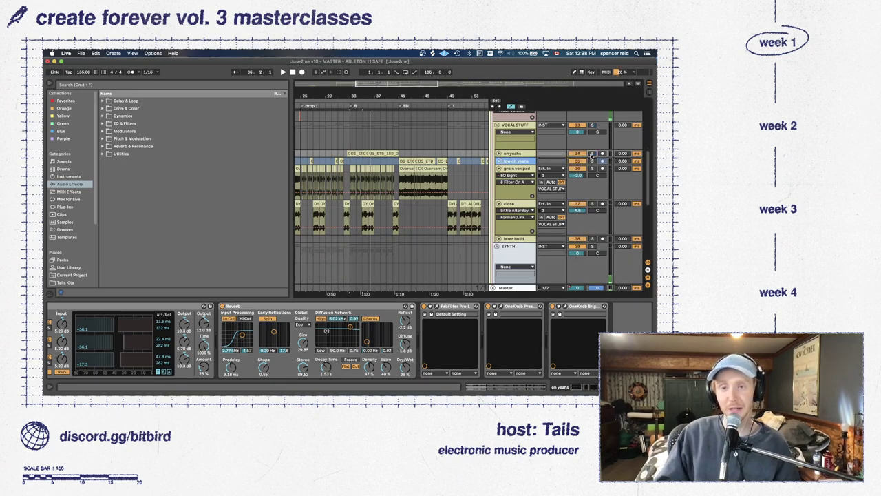
left_click(499, 169)
left_click(499, 175)
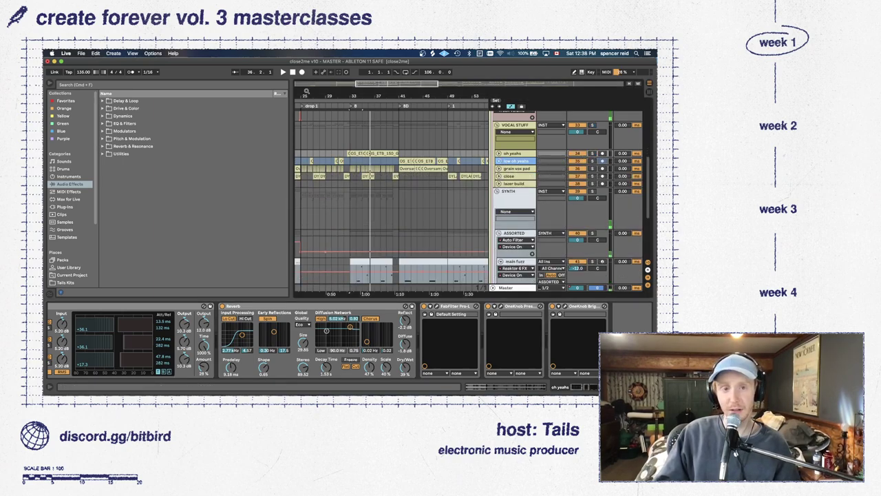
key("minus")
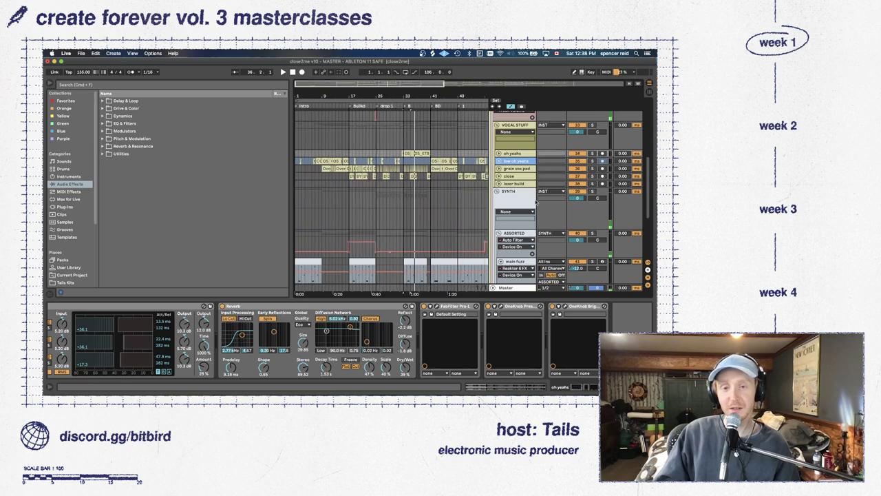
left_click(497, 192)
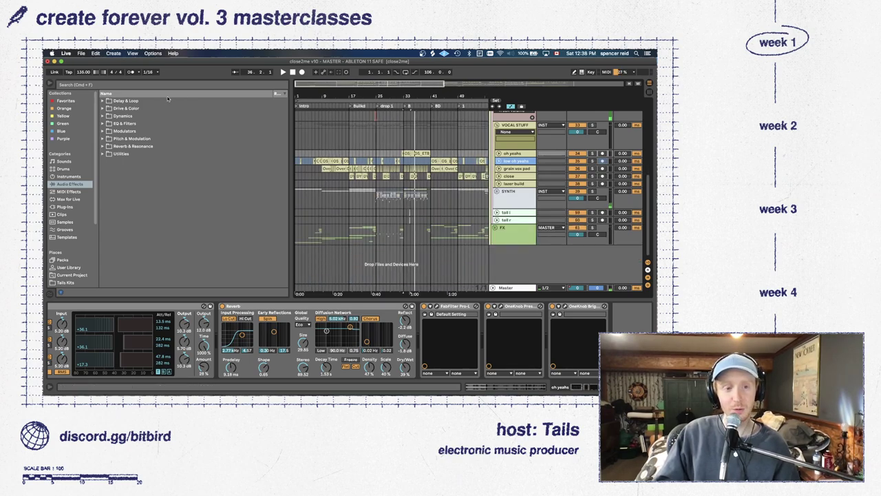
Expand the grain vox pad, close, oh yeahs and low oh yeahs tracks to show their clips in the build
key("plus")
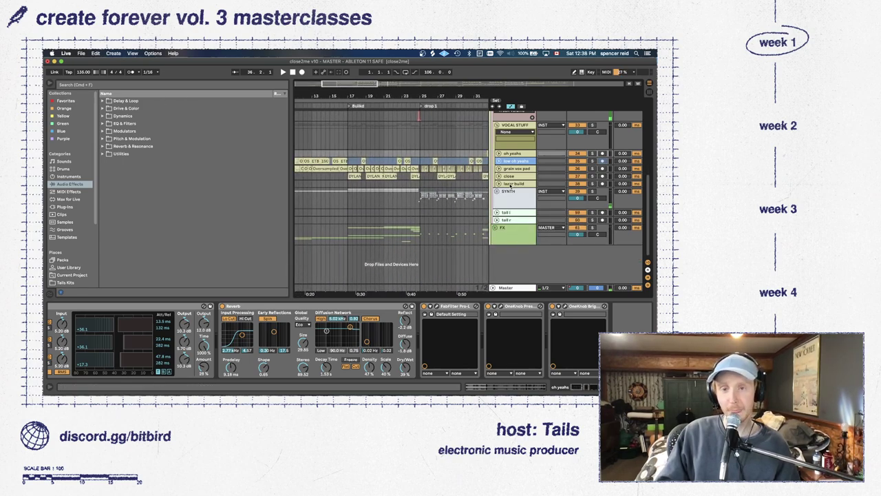
left_click(499, 168)
left_click(500, 204)
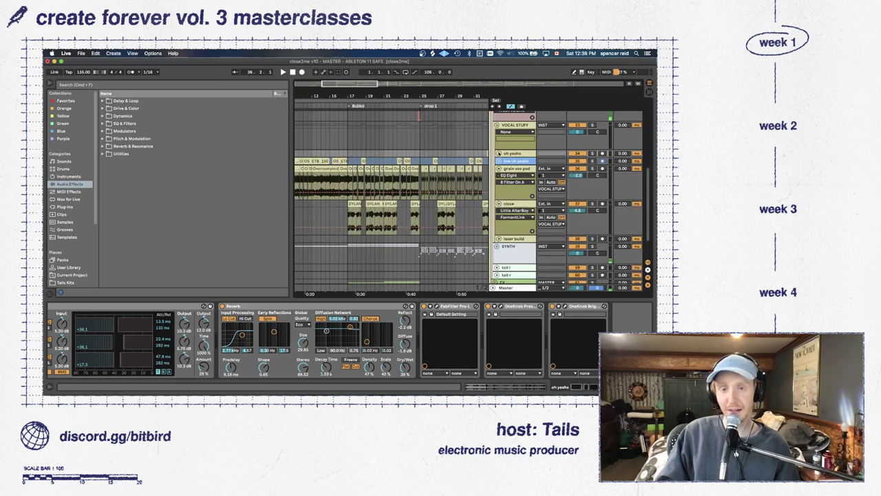
left_click(499, 153)
key("plus")
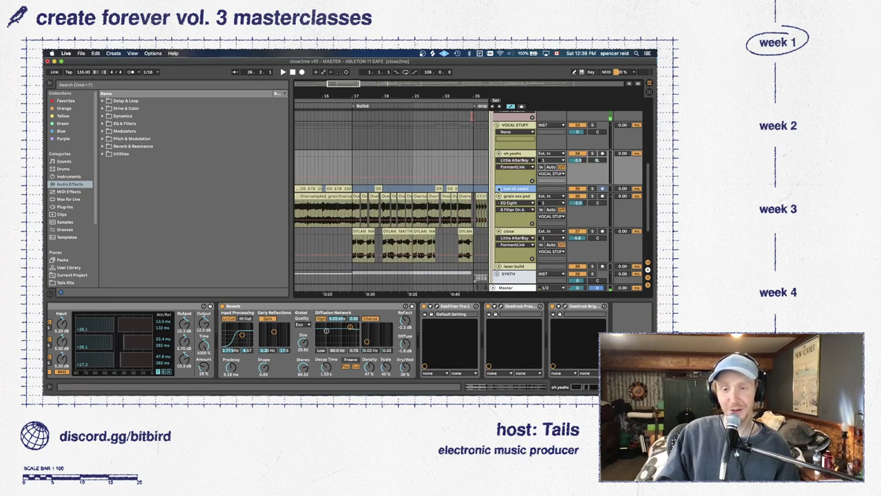
left_click(498, 188)
key("minus")
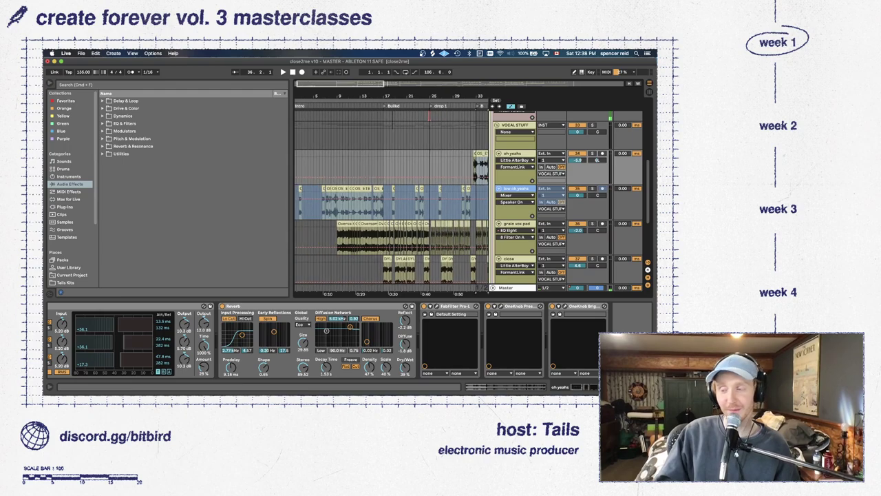
Place the insert marker at bar 15 on the low oh yeahs track, solo the VOCAL STUFF group, and play
key("plus")
left_click(367, 217)
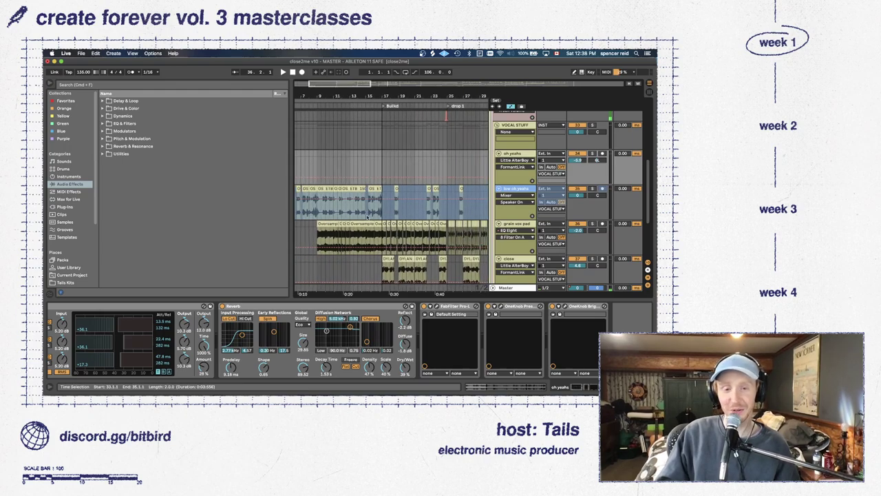
left_click(318, 211)
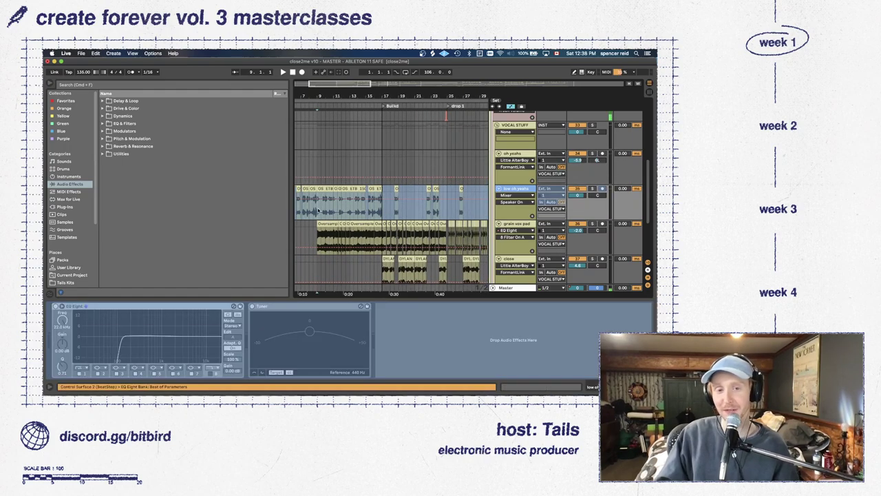
left_click(366, 210)
key("space")
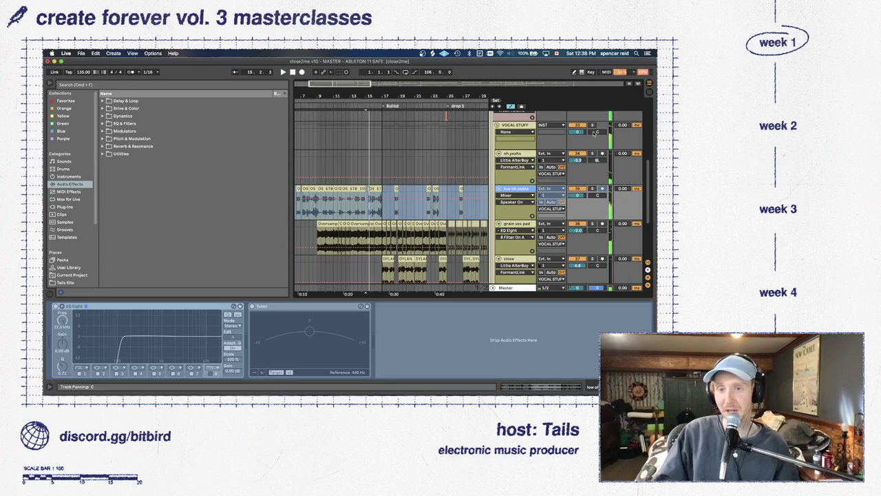
left_click(522, 131)
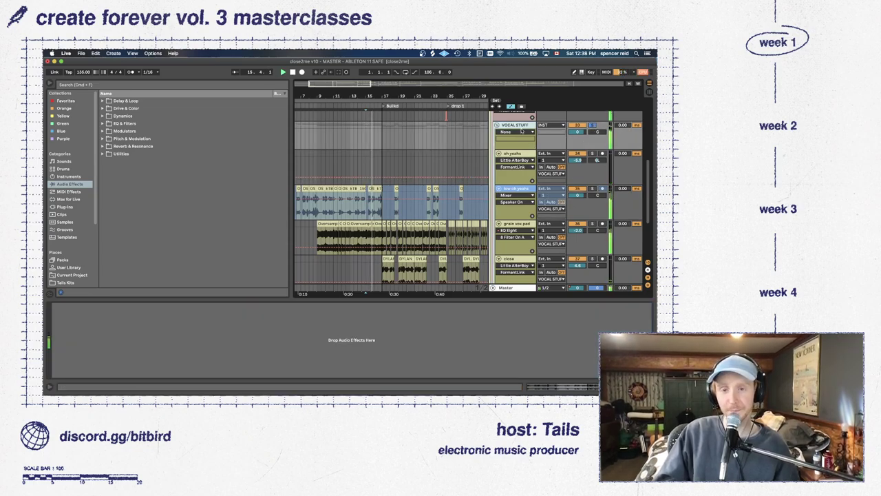
Select the oh yeahs track and follow the playing vocal layers from the build toward drop 1
left_click(444, 171)
scroll(450, 181, "down", 1)
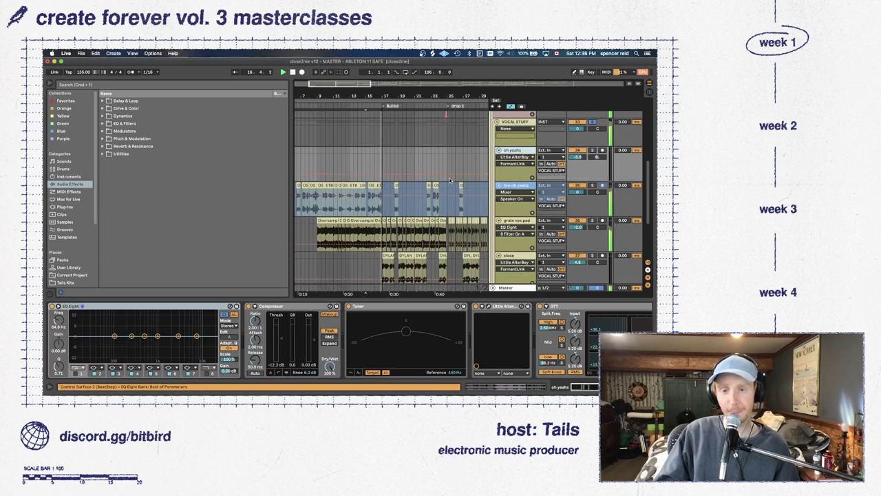
scroll(450, 180, "down", 2)
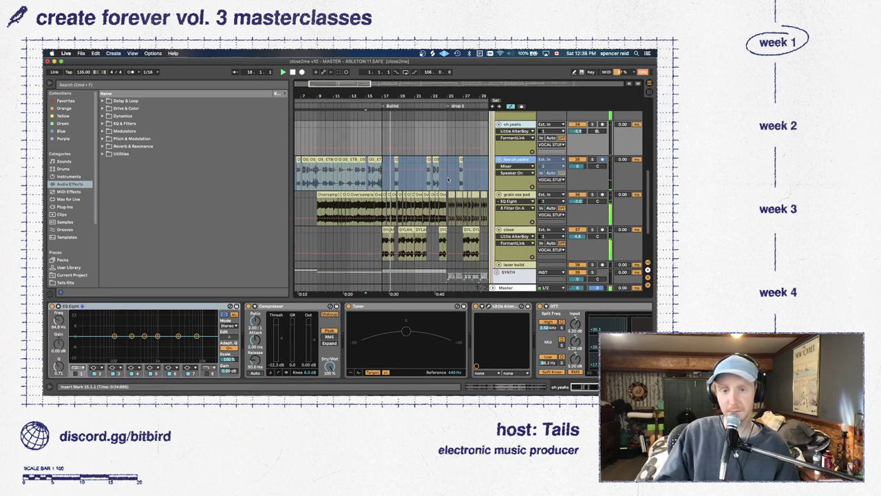
scroll(448, 180, "right", 5)
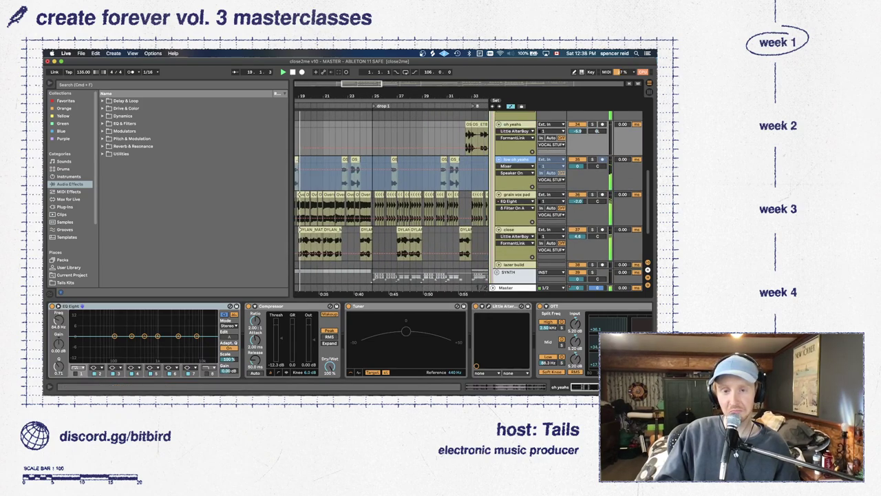
scroll(448, 180, "left", 4)
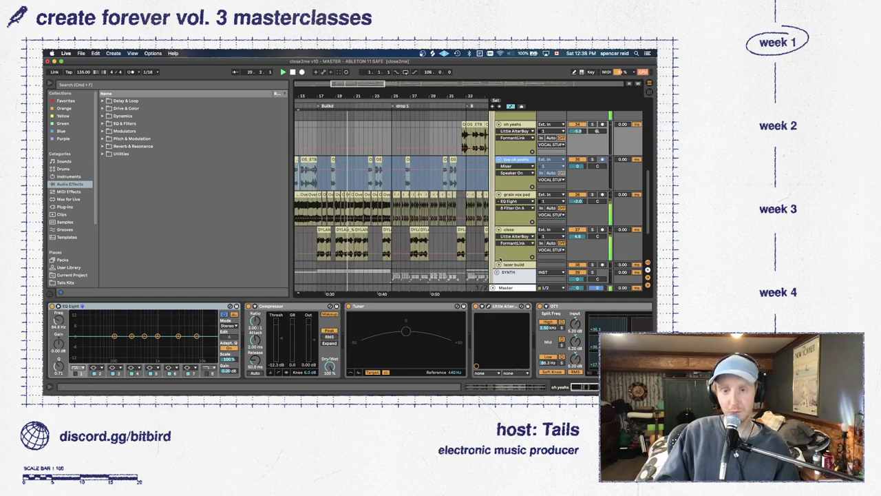
Stop playback and select the close track to show its device chain
left_click(499, 194)
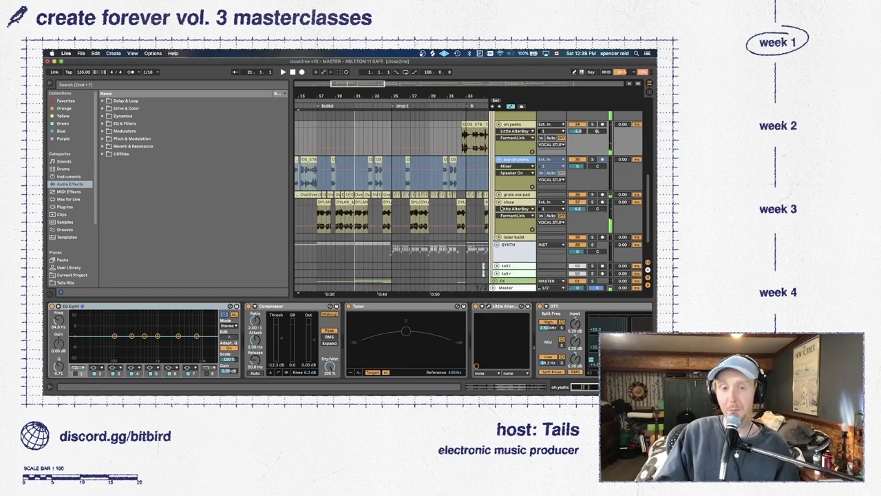
left_click(500, 202)
left_click(498, 195)
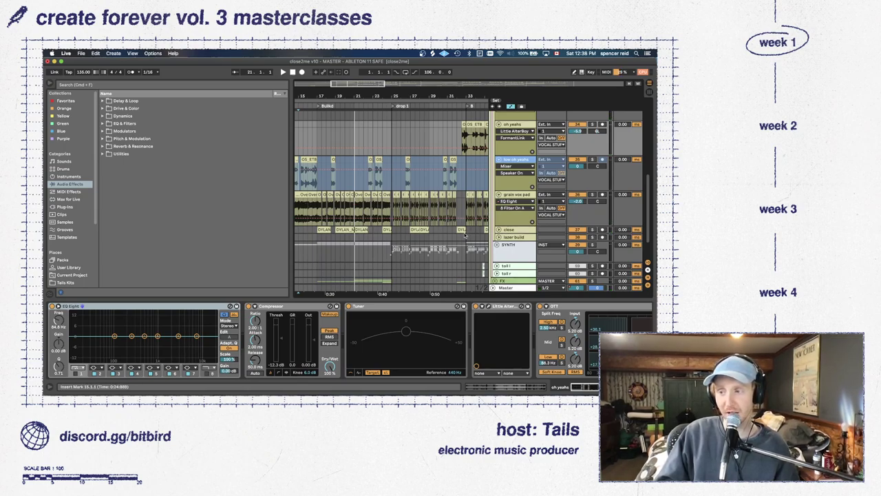
left_click(497, 229)
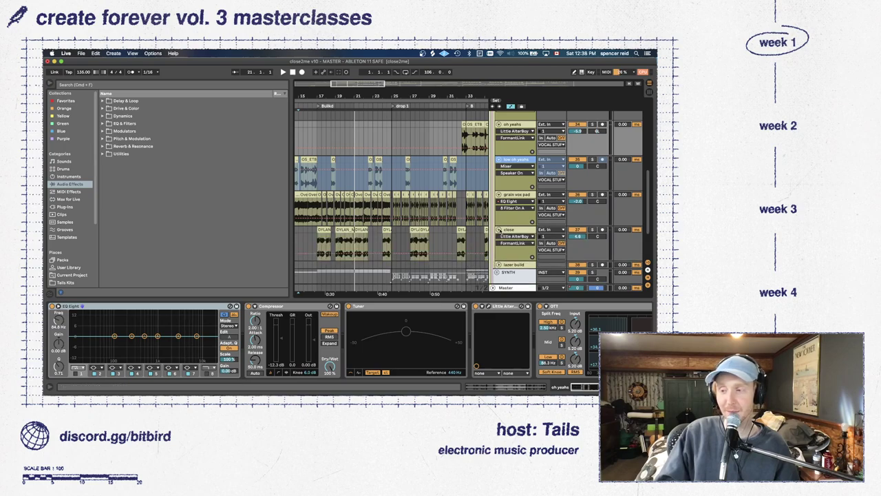
scroll(418, 217, "down", 2)
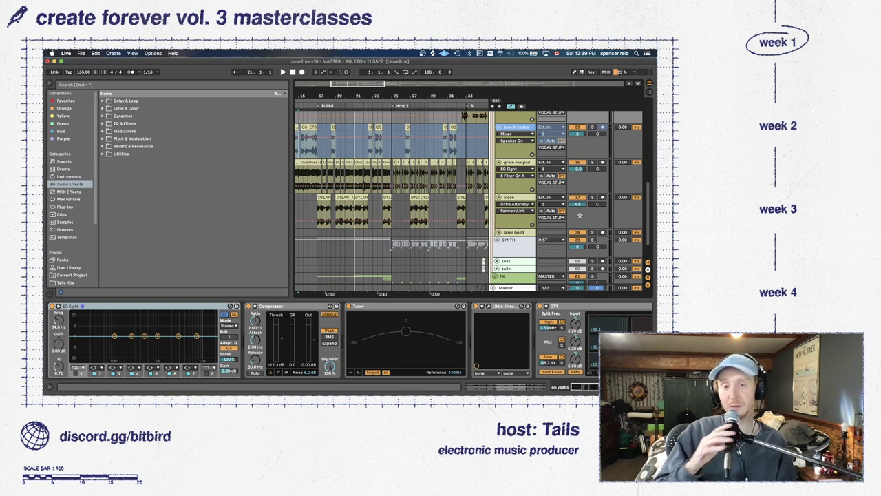
left_click(508, 198)
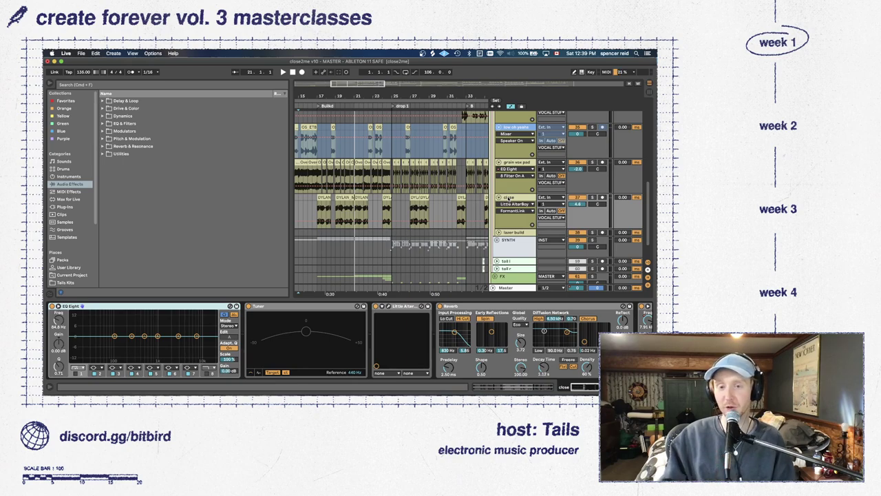
Collapse the close, grain vox pad, low oh yeahs and oh yeahs tracks and unsolo the VOCAL STUFF group
left_click(498, 197)
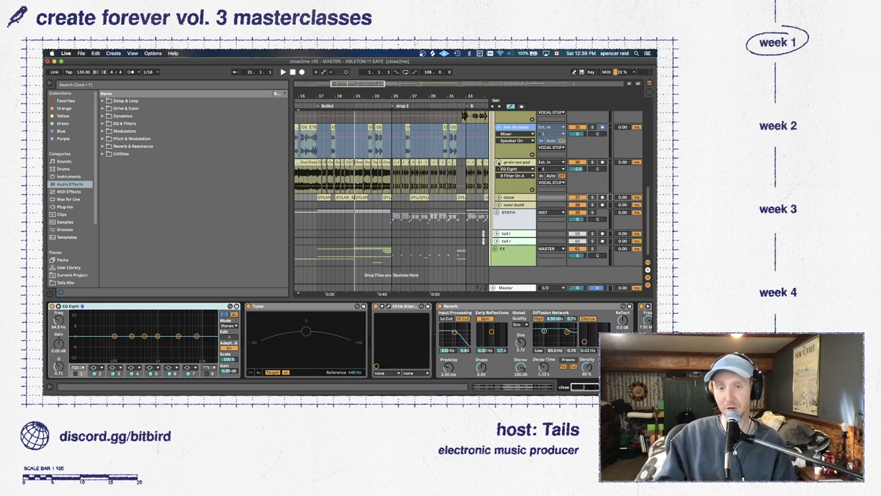
left_click(499, 162)
left_click(498, 128)
scroll(498, 128, "up", 2)
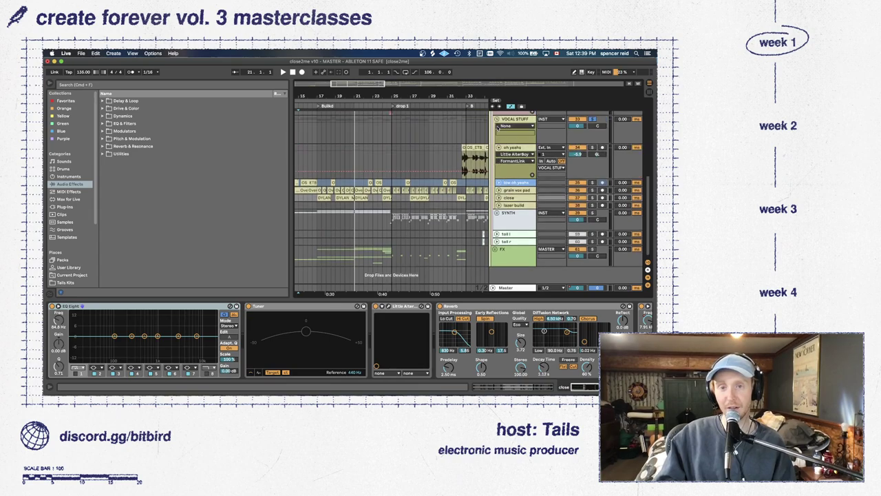
left_click(499, 148)
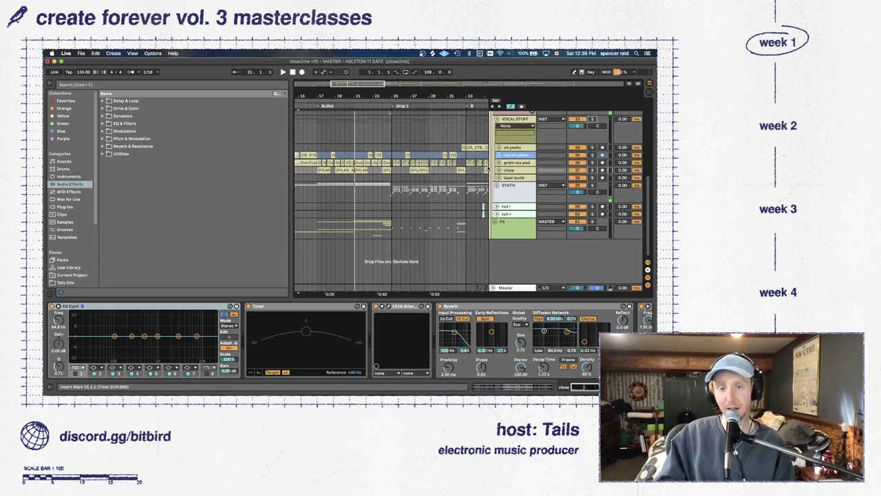
Solo the DRUMS group, unfold it and its kick subgroup, and play from bar 9
scroll(387, 191, "up", 3)
scroll(387, 191, "up", 3)
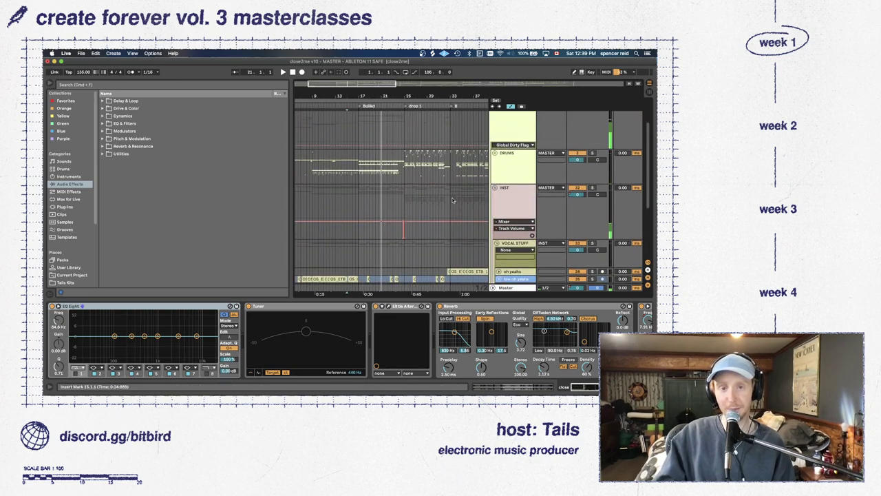
key("space")
left_click(494, 154)
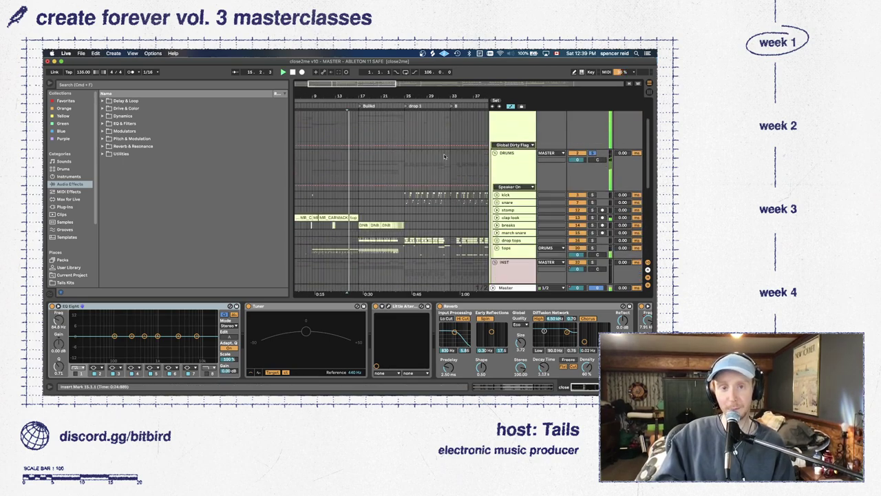
left_click(491, 197)
left_click(496, 195)
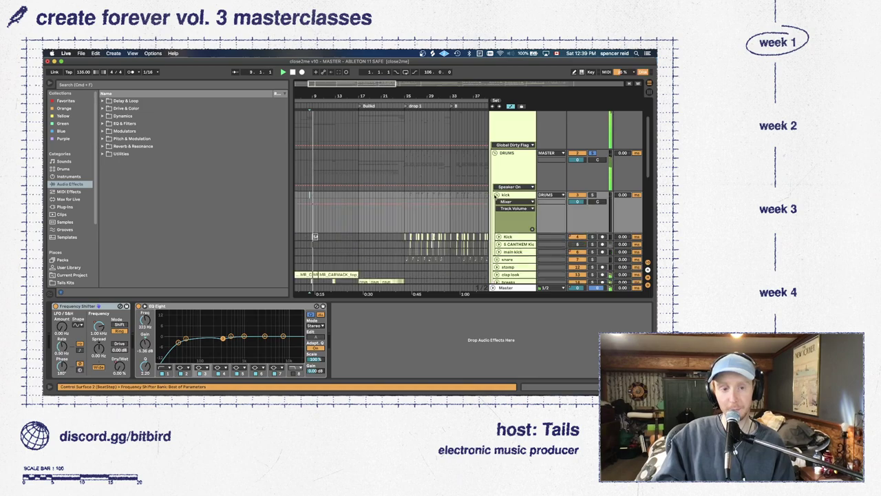
Expand and select the breaks track in the DRUMS group to show its clips and device chain, and stop playback
scroll(497, 206, "down", 2)
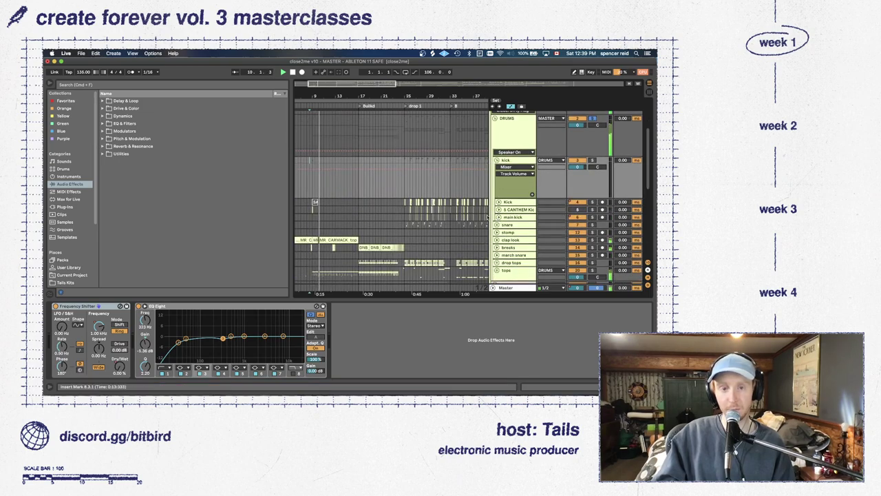
scroll(498, 218, "down", 2)
left_click(497, 214)
left_click(513, 214)
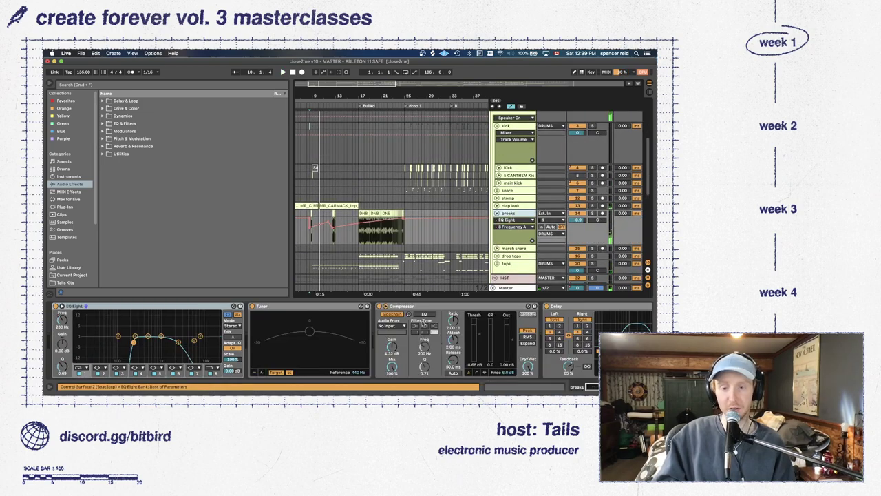
Play the breaks track from about bar 9 and show its Delay Dry/Wet automation in the arrangement
scroll(422, 325, "right", 3)
scroll(317, 101, "up", 5)
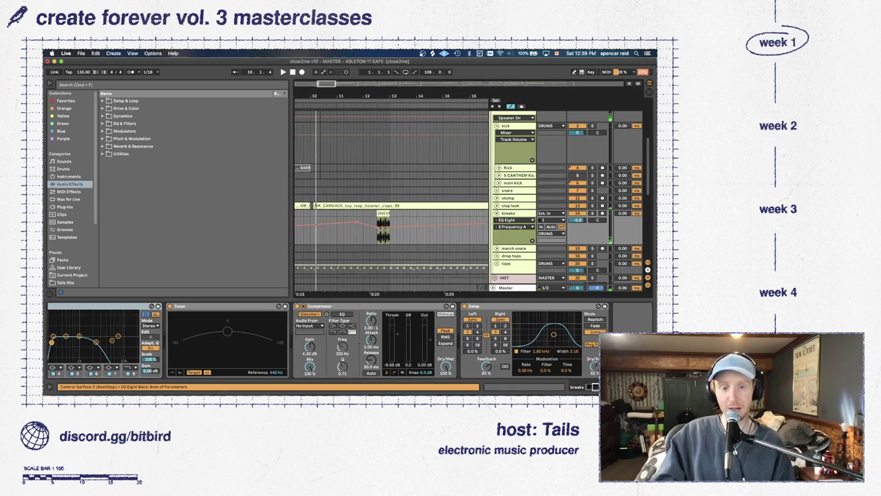
scroll(318, 102, "up", 5)
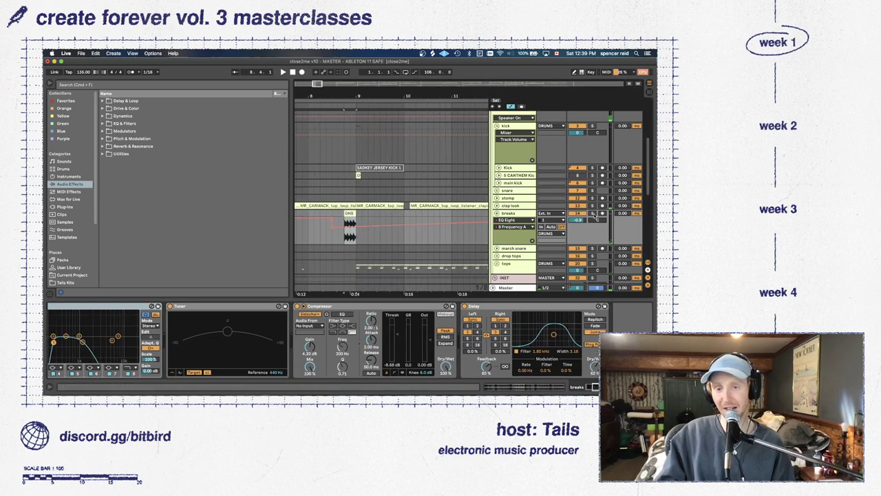
key("space")
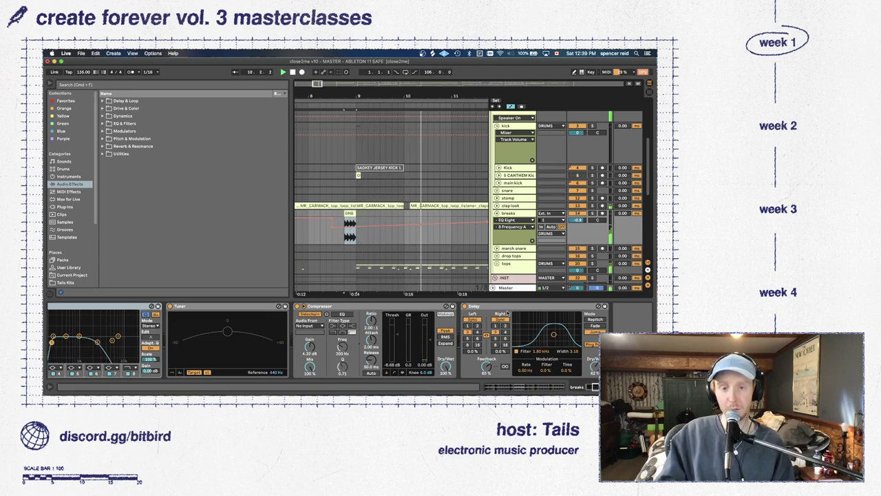
left_click(584, 366)
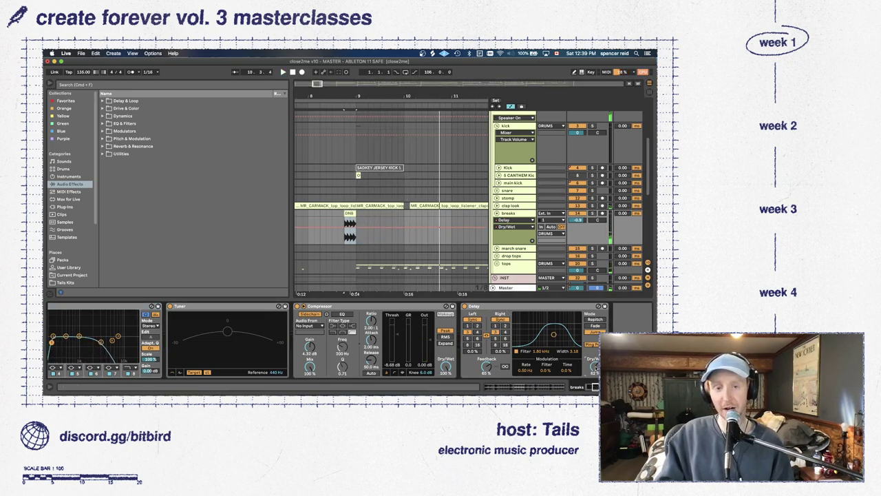
Collapse the breaks track and fold the kick and VOCAL STUFF groups
scroll(356, 276, "down", 5)
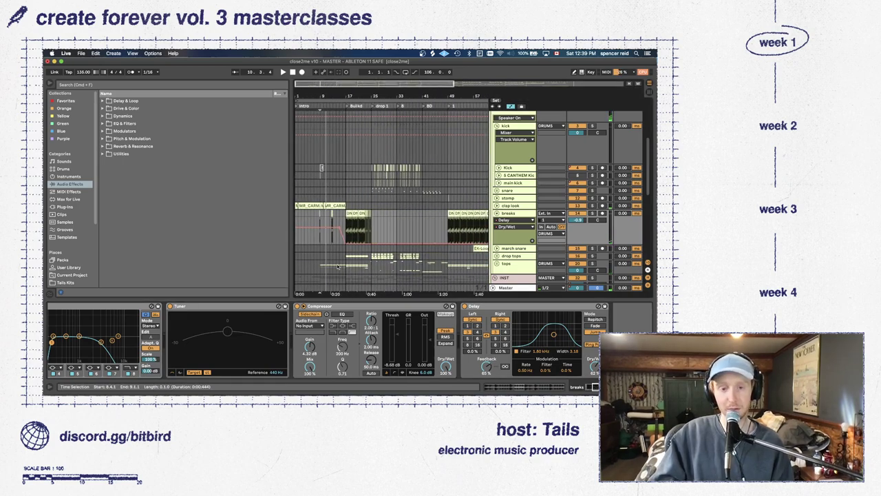
left_click(496, 213)
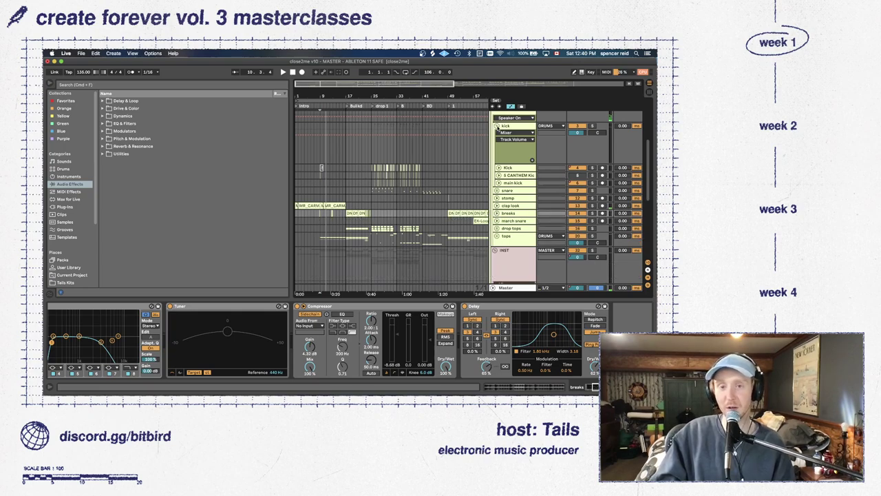
left_click(497, 126)
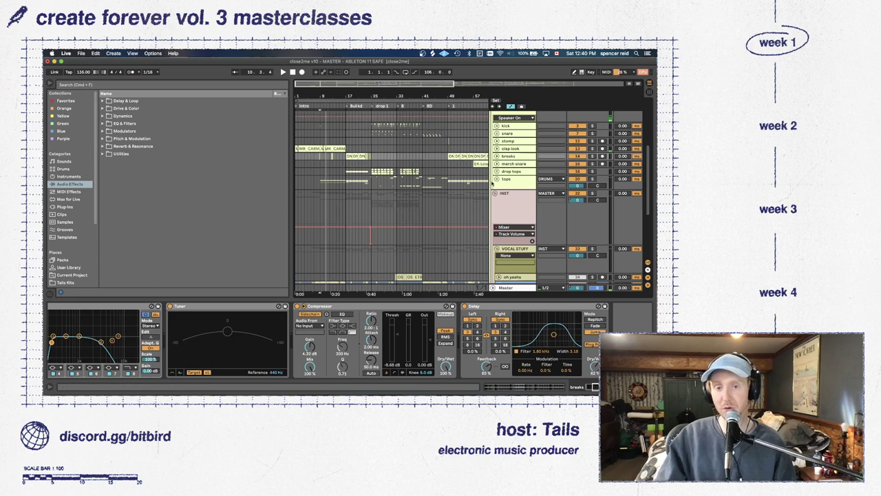
left_click(497, 249)
scroll(497, 234, "down", 2)
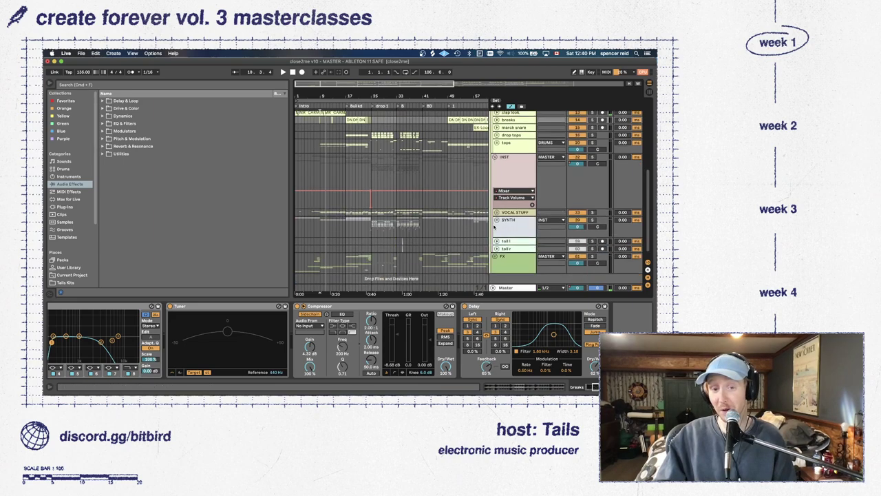
Unfold the SYNTH group, collapse main fuzz, expand stab chord and unfold the SYNTH MAIN subgroup
left_click(497, 213)
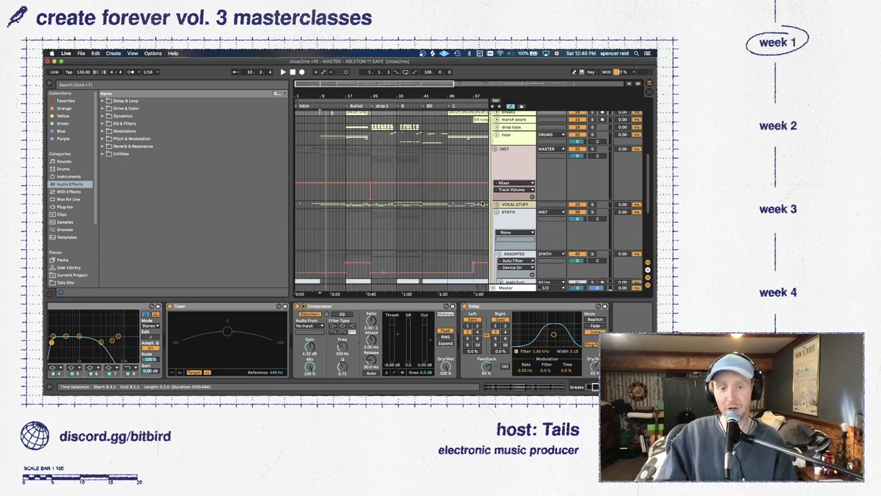
scroll(447, 190, "down", 2)
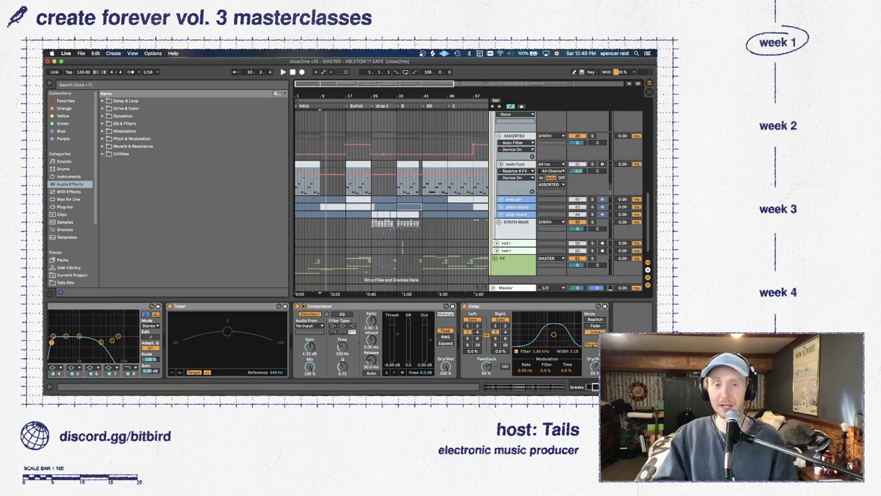
scroll(363, 113, "up", 3)
left_click(501, 164)
scroll(423, 193, "up", 4)
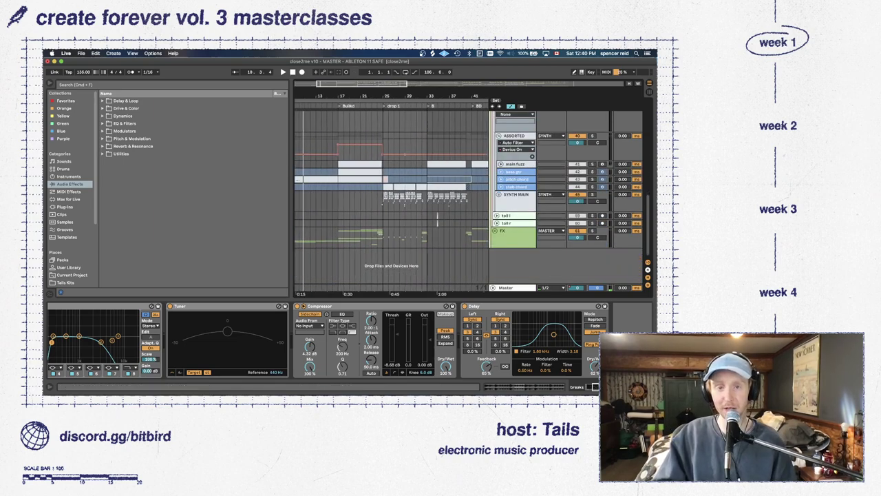
left_click(501, 187)
scroll(499, 204, "down", 5)
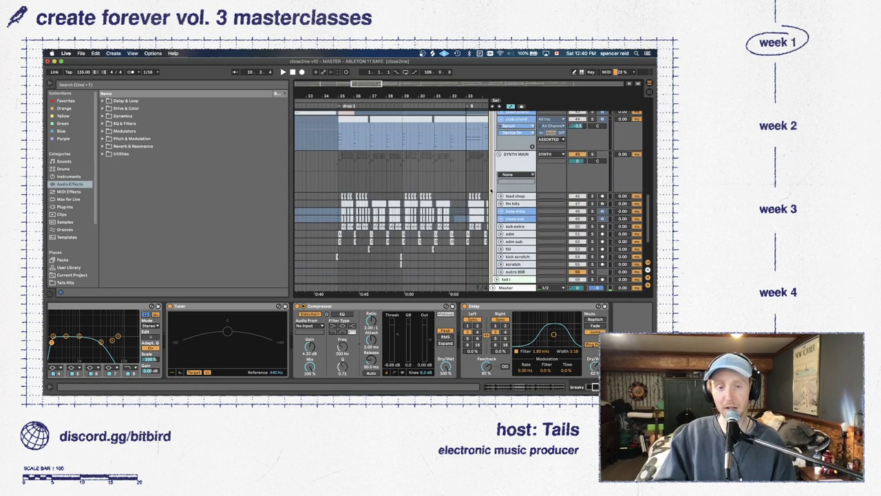
Hide the device view to enlarge the arrangement and examine the ASSORTED and SYNTH MAIN clips at drop 1
left_click_drag(493, 300, 493, 385)
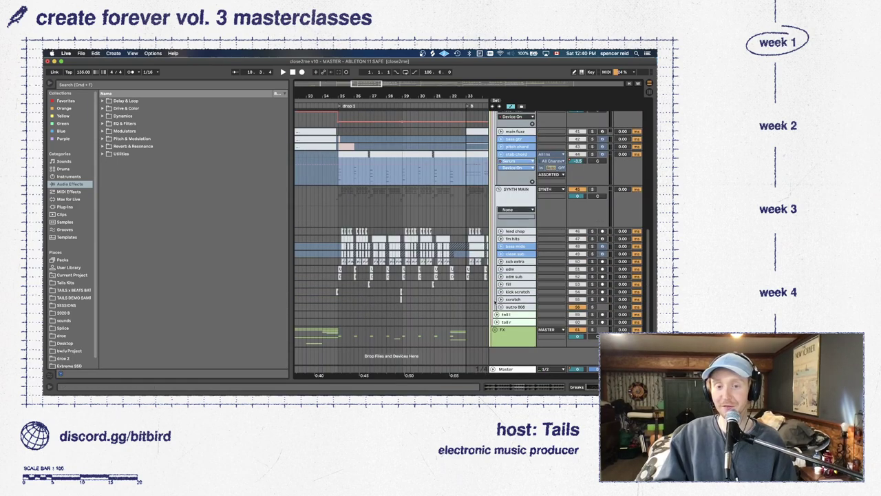
scroll(348, 95, "up", 3)
scroll(336, 94, "up", 2)
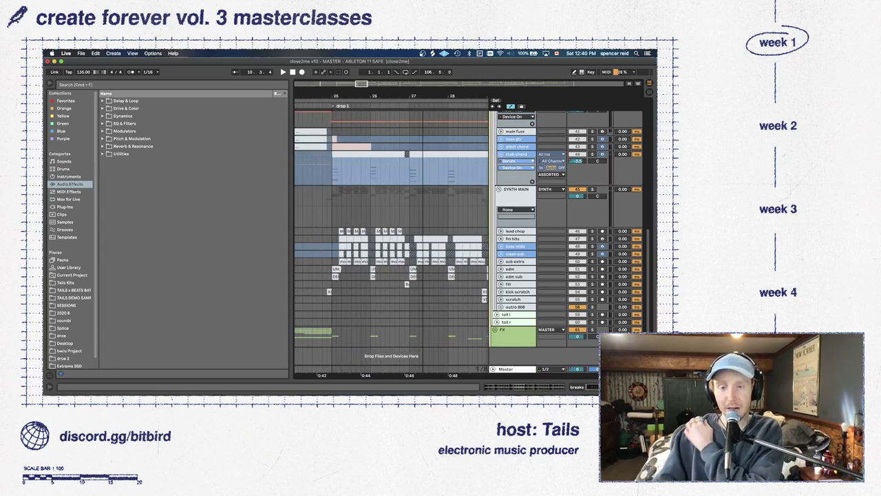
scroll(377, 288, "up", 1)
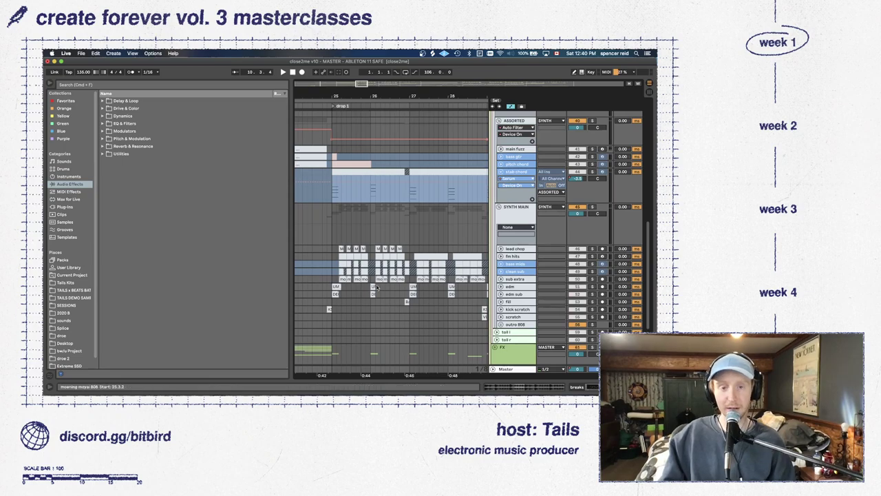
left_click(412, 215)
scroll(438, 220, "up", 1)
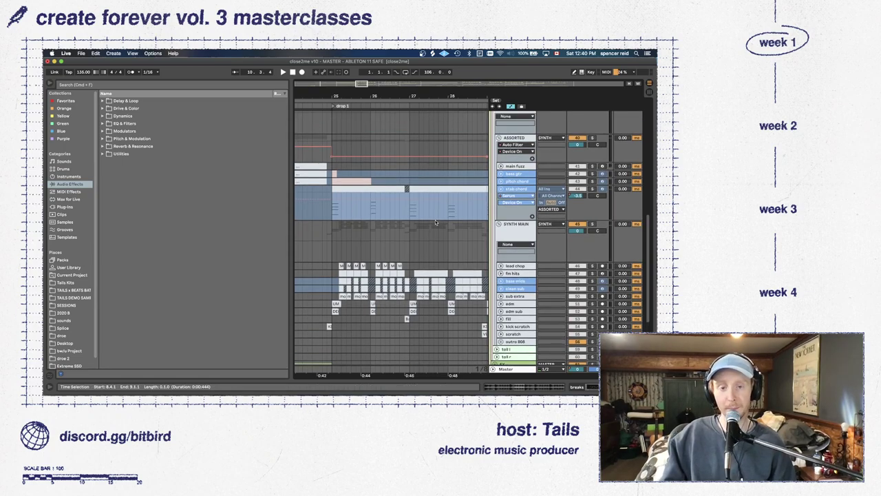
scroll(569, 283, "down", 1)
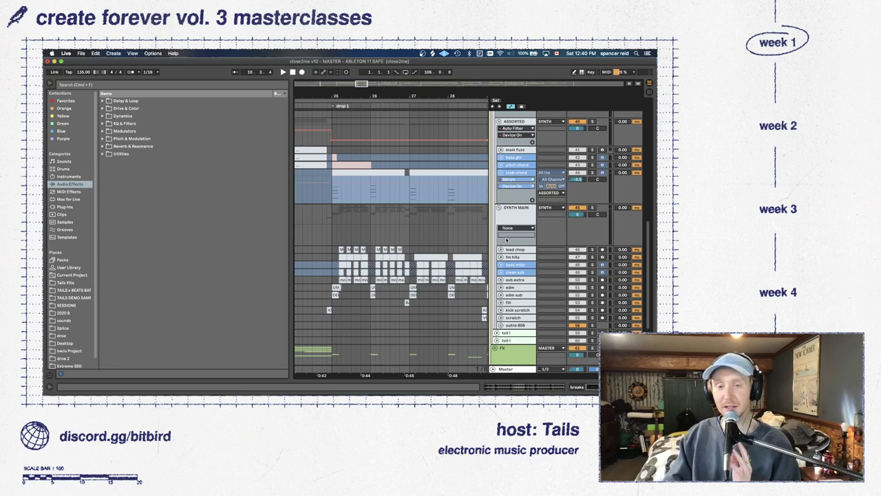
Expand the lead chop, fm hits, bass mids, clean sub, sub extra, edm and edm sub tracks to show their clips
left_click(500, 257)
left_click(500, 250)
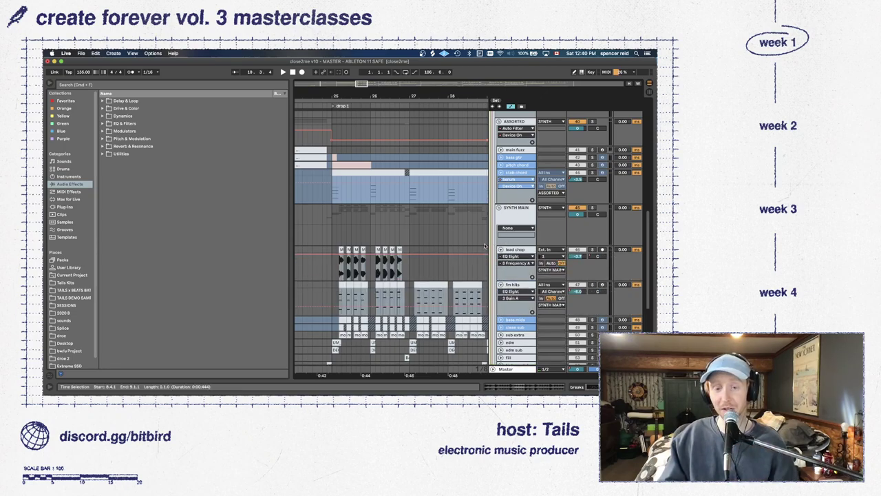
scroll(510, 294, "down", 1)
left_click(501, 306)
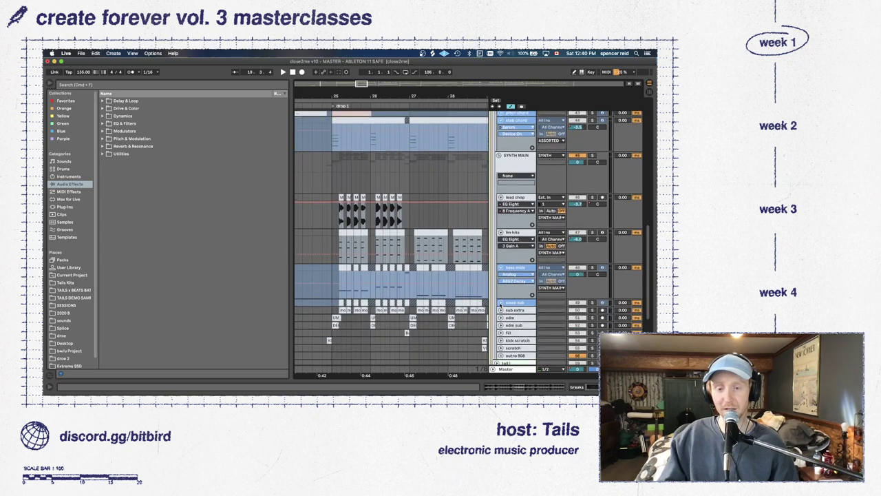
left_click(501, 303)
left_click(500, 304)
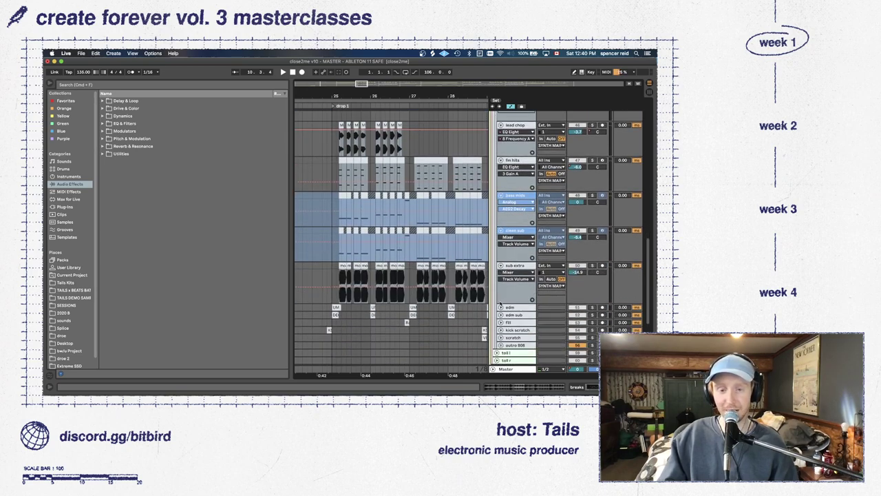
left_click(501, 307)
left_click(501, 306)
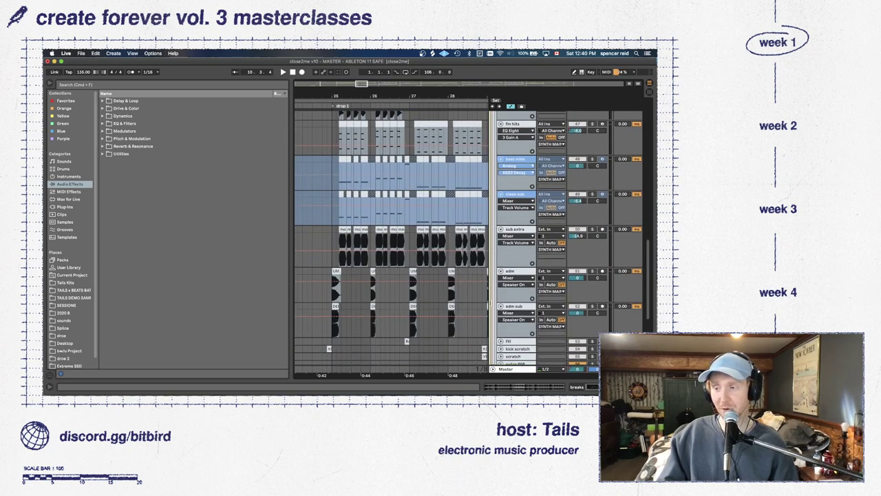
Solo the stab chord track and play its first drop 1 clip from bar 25
scroll(354, 188, "up", 5)
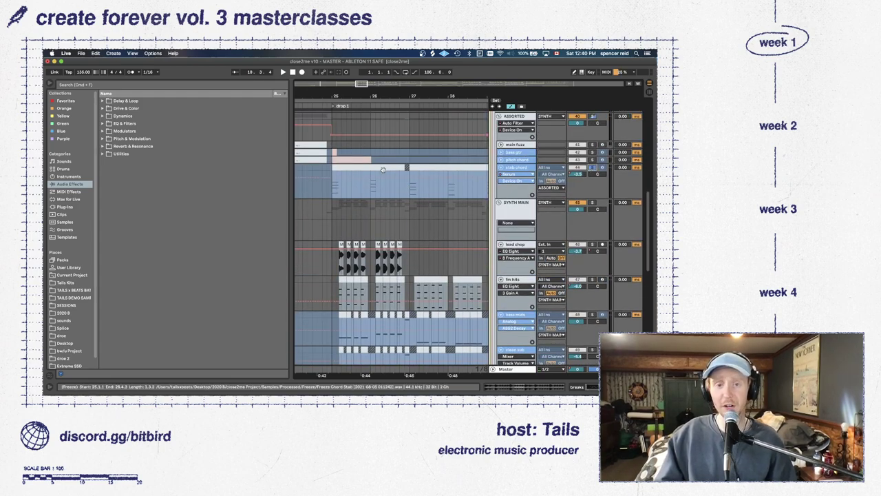
left_click(355, 168)
key("space")
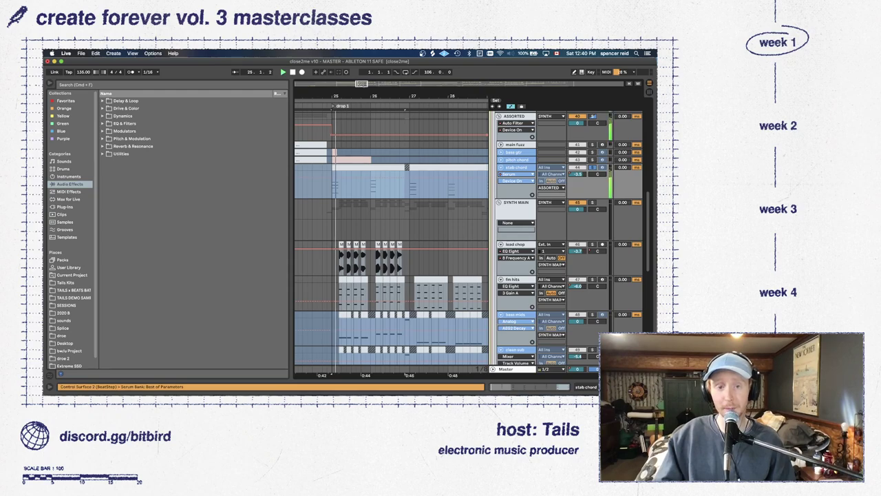
key("minus")
key("minus")
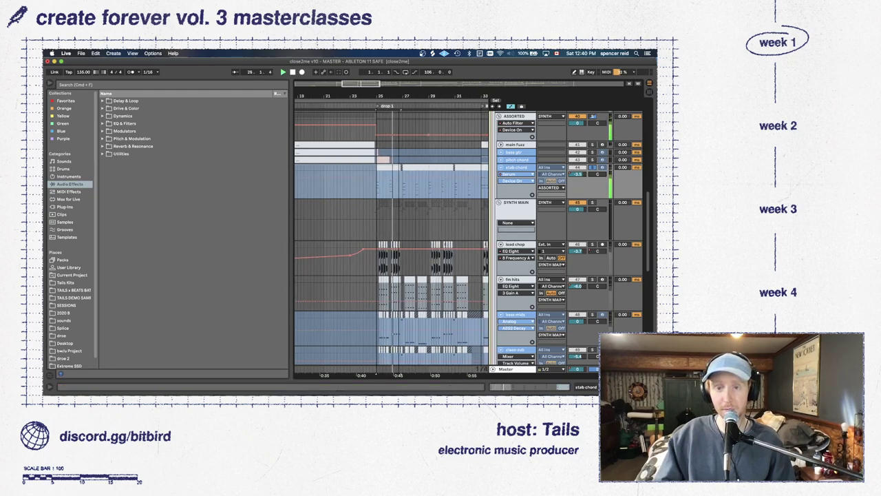
Show the stab chord track's device chain, stop playback and unfreeze the track
double_click(514, 168)
right_click(515, 169)
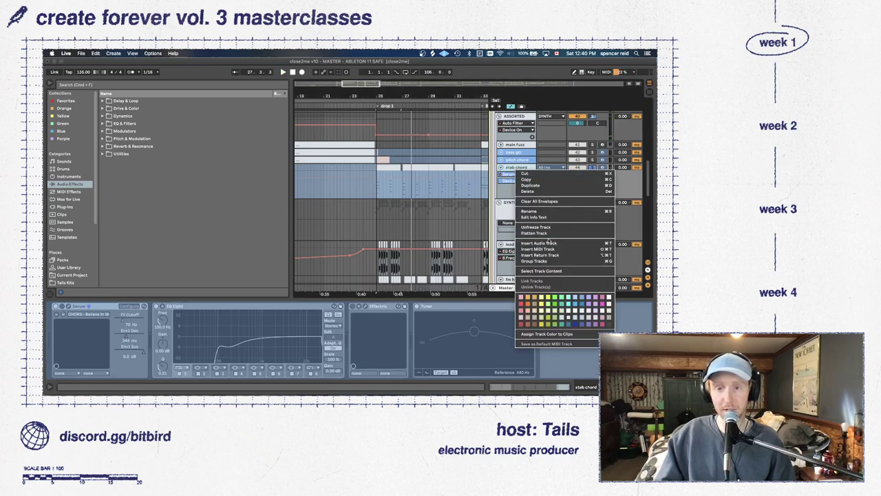
left_click(180, 281)
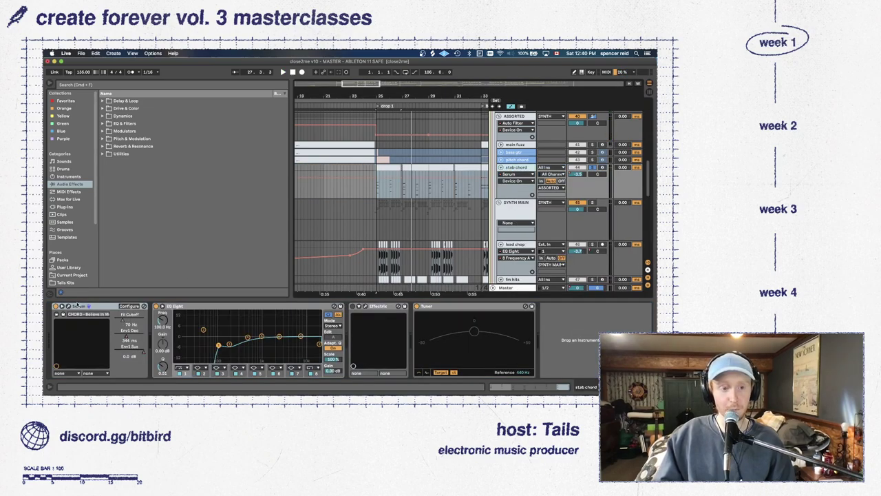
Open the stab chord's Serum window, move it clear of the device chain, play the chords with it open, and close it
key("super+alt+p")
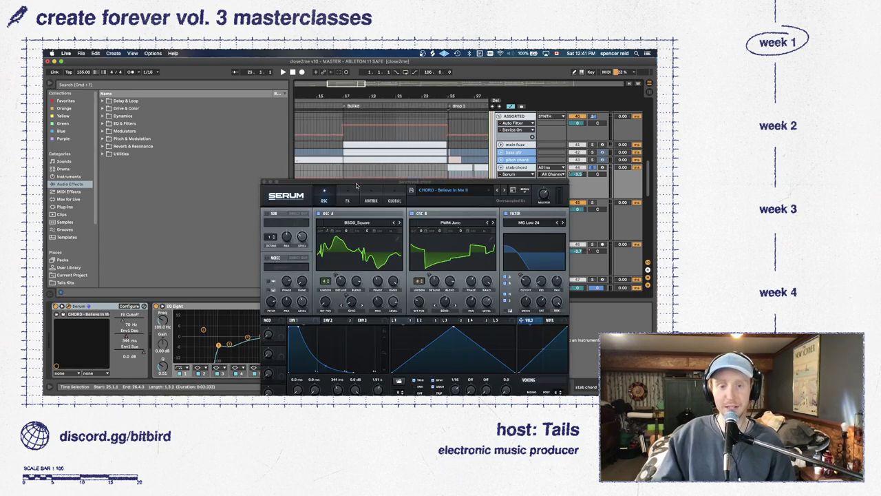
left_click_drag(348, 179, 268, 65)
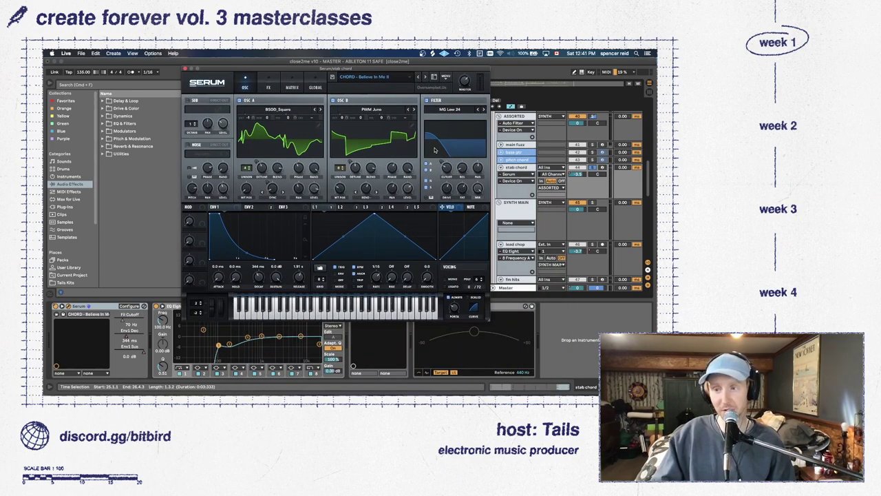
key("space")
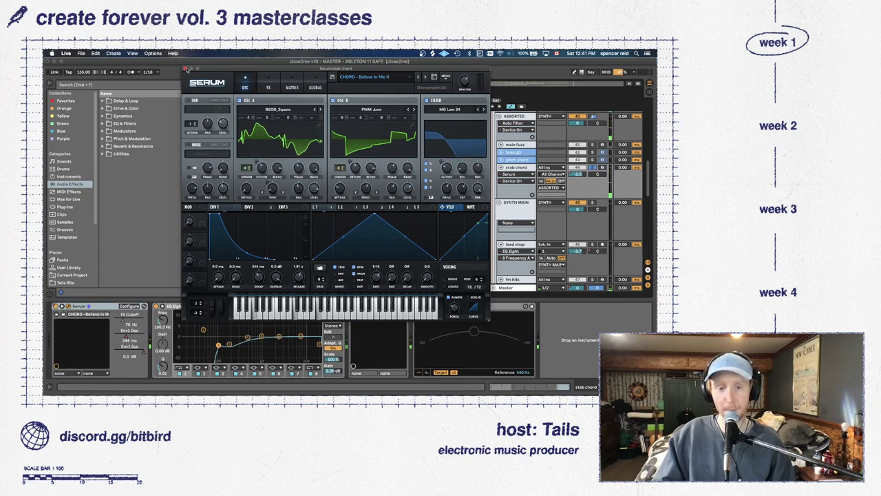
left_click(185, 69)
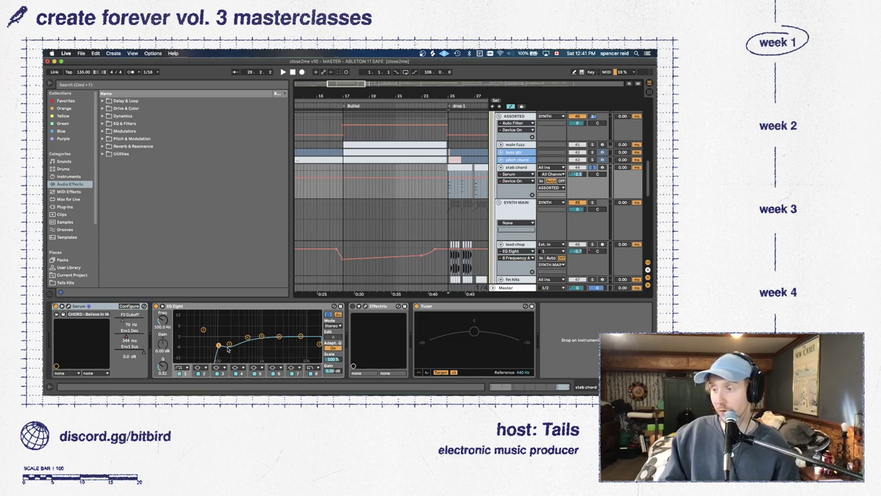
Hide the device view, bring drop 1 into focus in the arrangement and play the soloed stab chord from bar 25
double_click(398, 298)
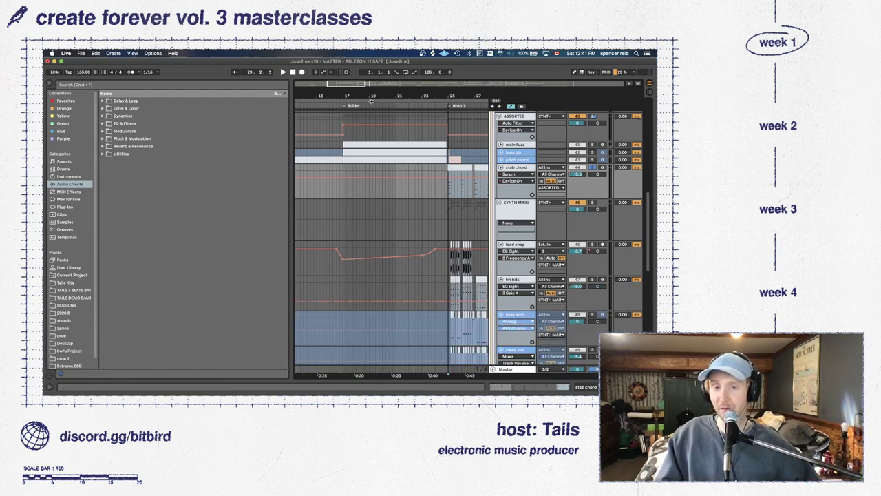
left_click_drag(345, 82, 364, 69)
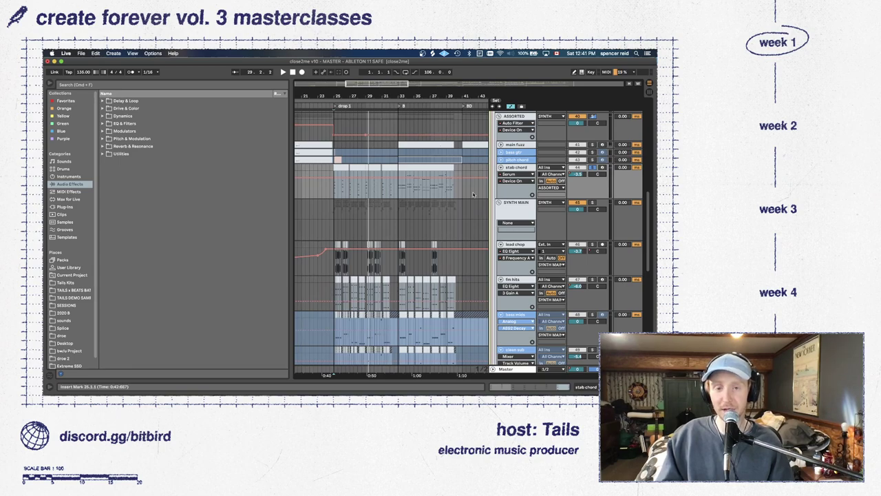
left_click_drag(356, 87, 359, 104)
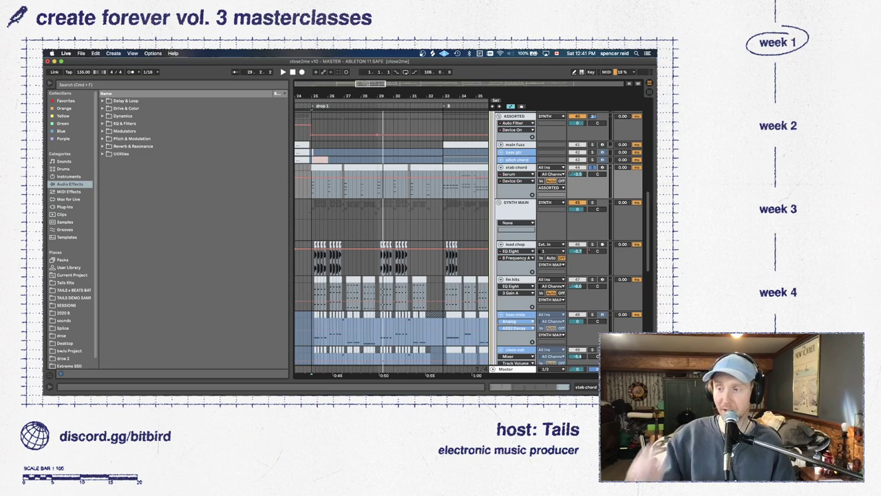
key("space")
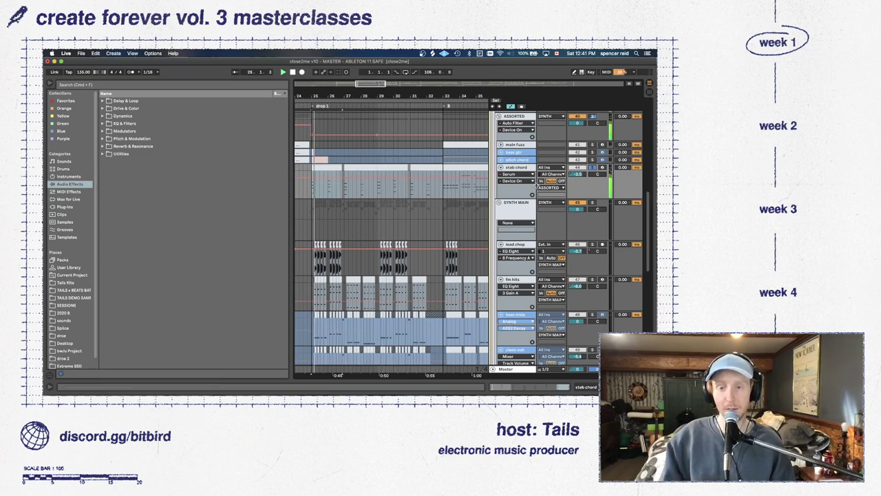
scroll(580, 201, "down", 2)
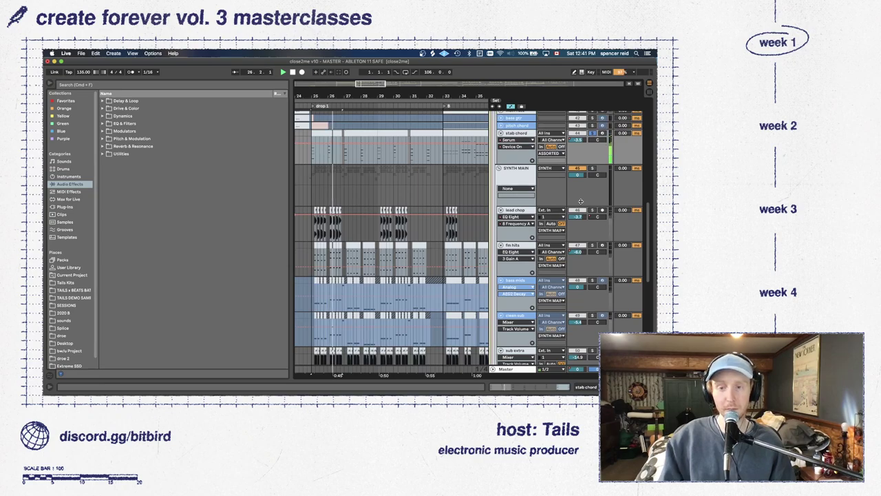
Solo the edm and edm sub tracks, play them through drop 1, and return to the stab chord track's solo
scroll(423, 166, "down", 3)
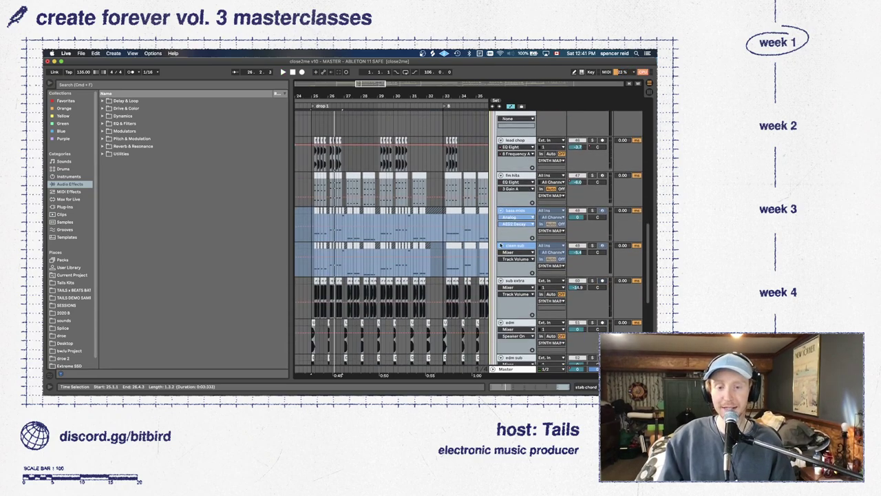
scroll(585, 293, "down", 2)
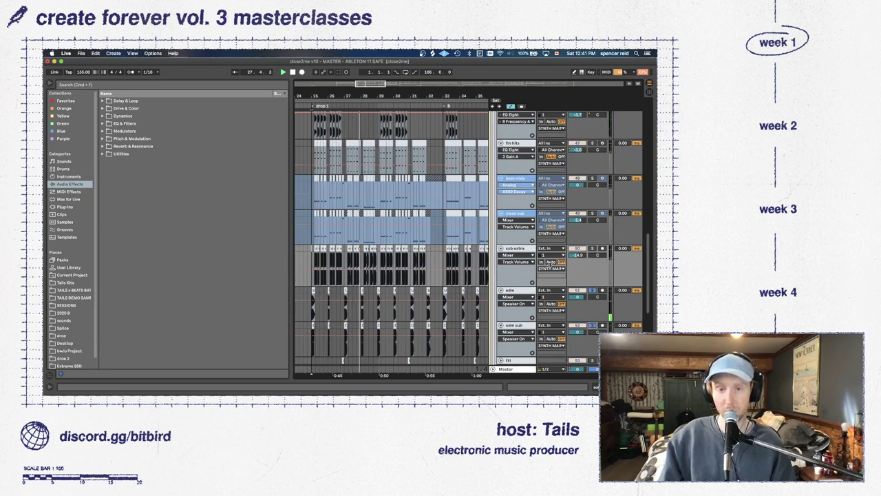
scroll(588, 187, "up", 2)
scroll(588, 187, "up", 1)
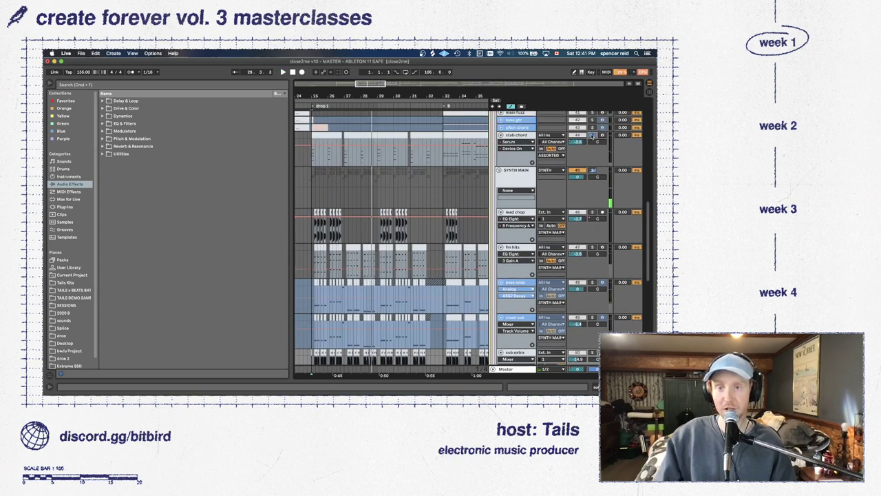
Zoom in on the start of drop 1, audition the edm and edm sub clips in turn, and show the edm device chain briefly
left_click_drag(354, 83, 410, 121)
scroll(403, 197, "down", 2)
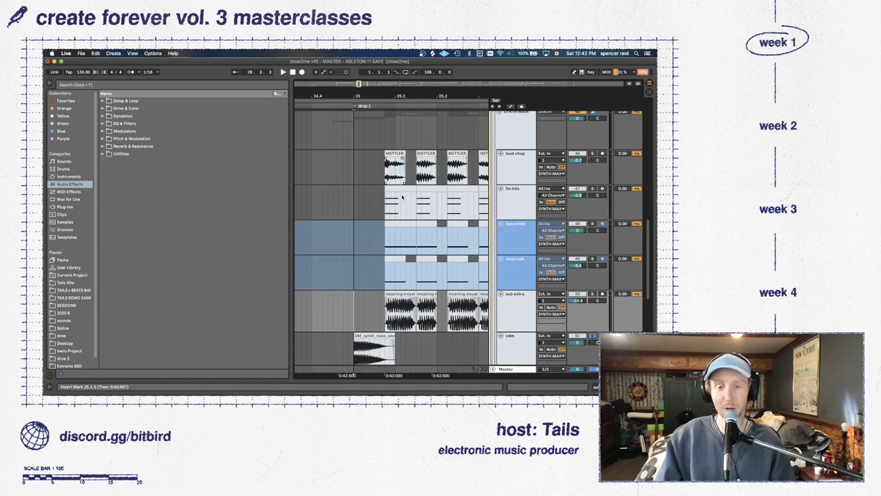
scroll(441, 249, "down", 2)
left_click(378, 285)
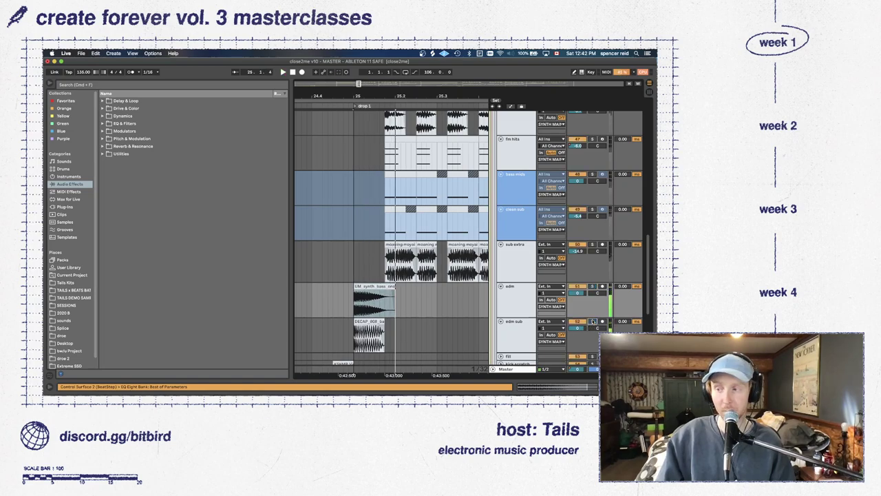
key("space")
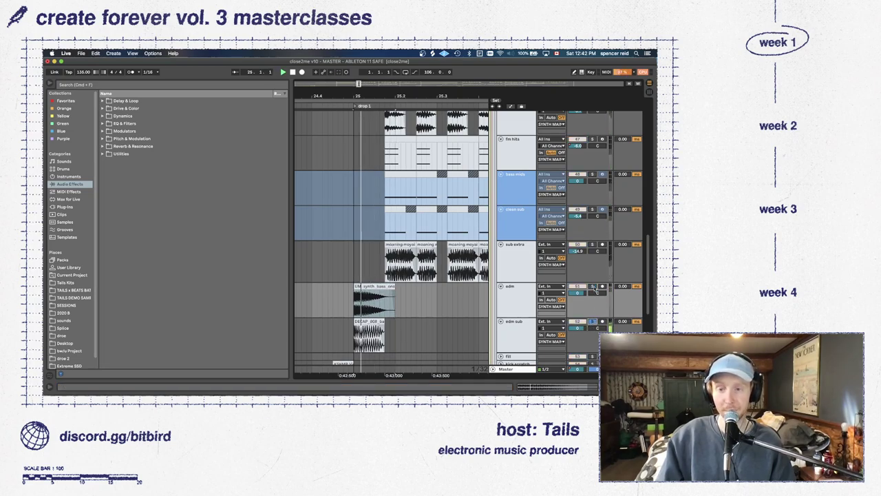
double_click(510, 296)
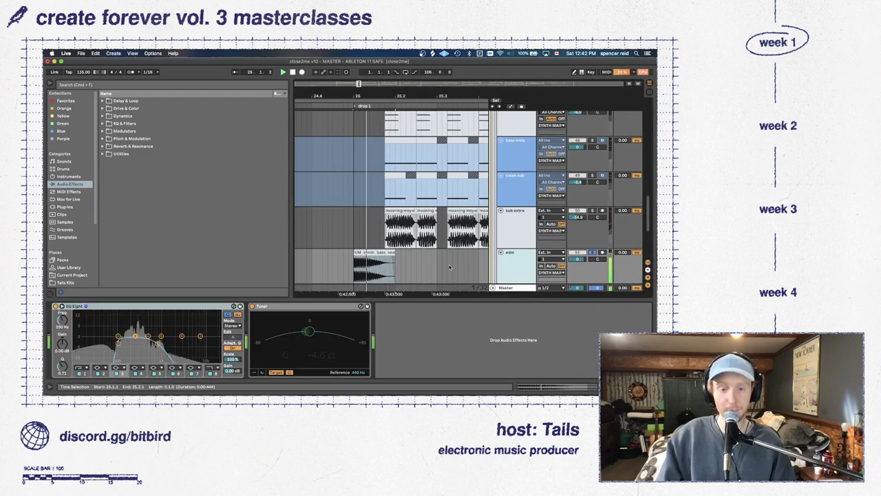
double_click(457, 300)
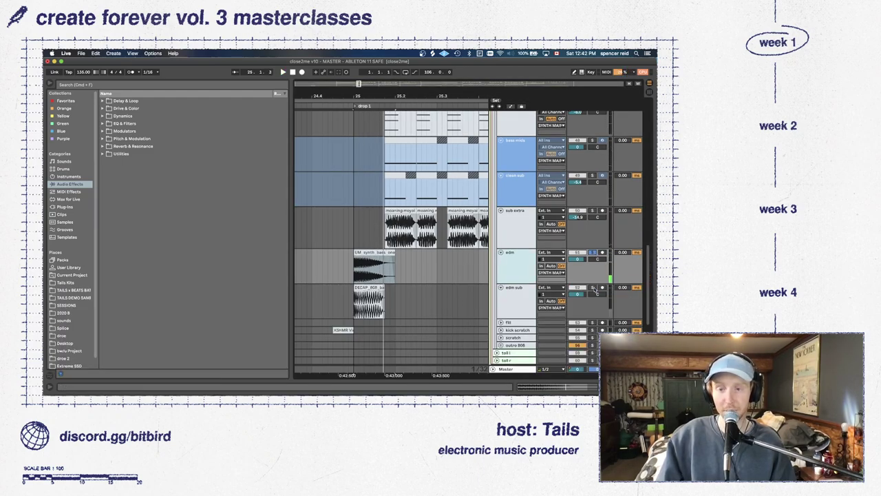
Solo the stab chord with the edm layers and play drop 1 with a wider view of the bars
scroll(579, 229, "up", 5)
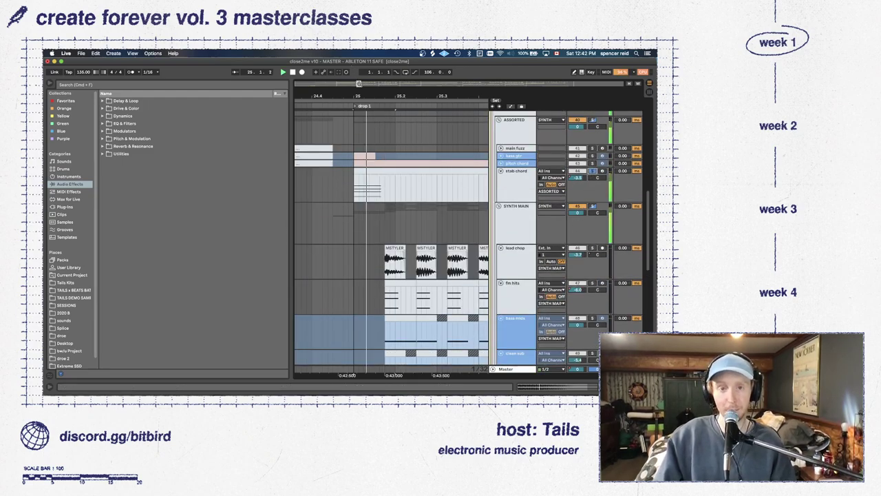
left_click_drag(359, 84, 360, 78)
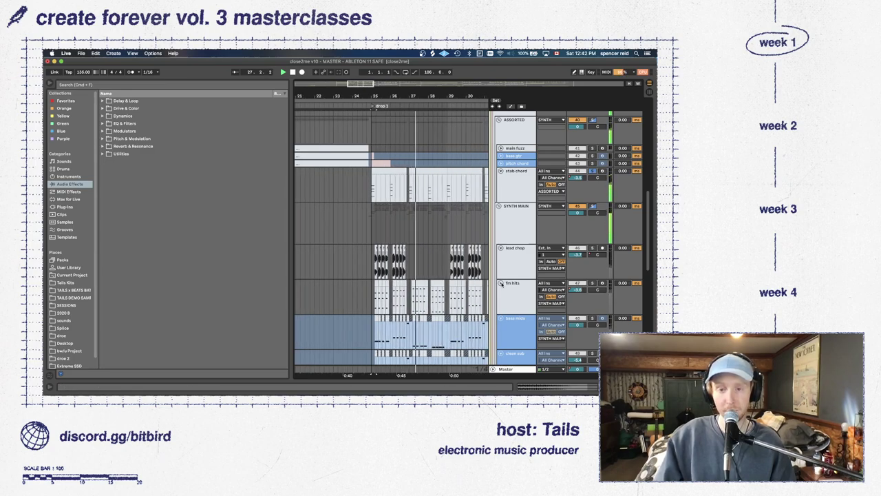
scroll(514, 163, "up", 3)
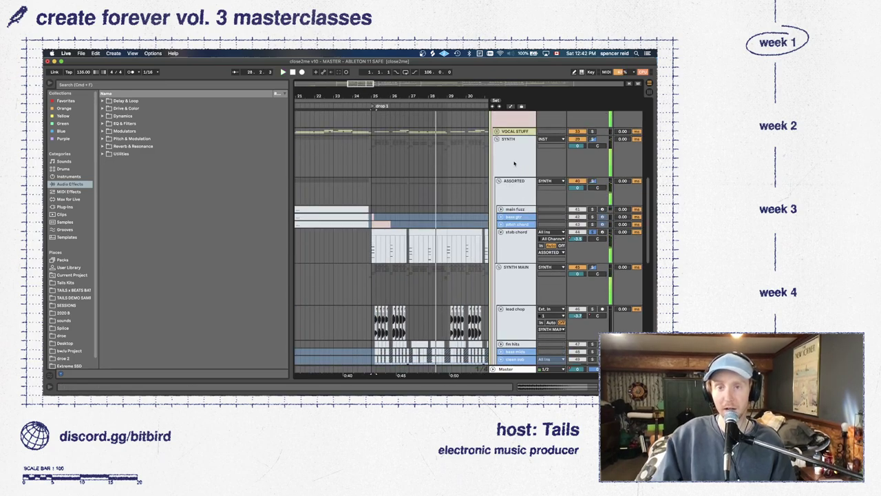
Show the device chains of the SYNTH group, the ASSORTED group and the stab chord track
left_click(513, 163)
key("shift+Tab")
left_click(520, 178)
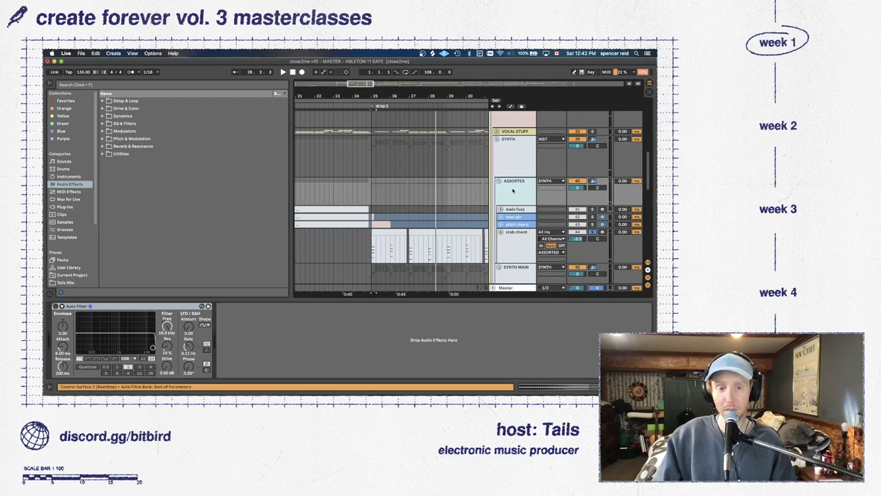
scroll(517, 182, "down", 2)
left_click(513, 193)
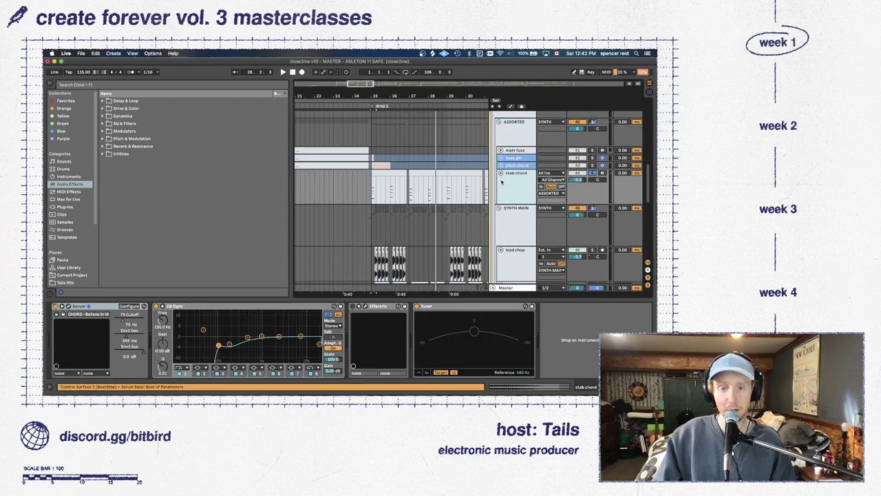
Collapse the stab chord track, fold the INST group and show the group's compressor chain during playback
scroll(502, 181, "down", 1)
scroll(508, 179, "up", 4)
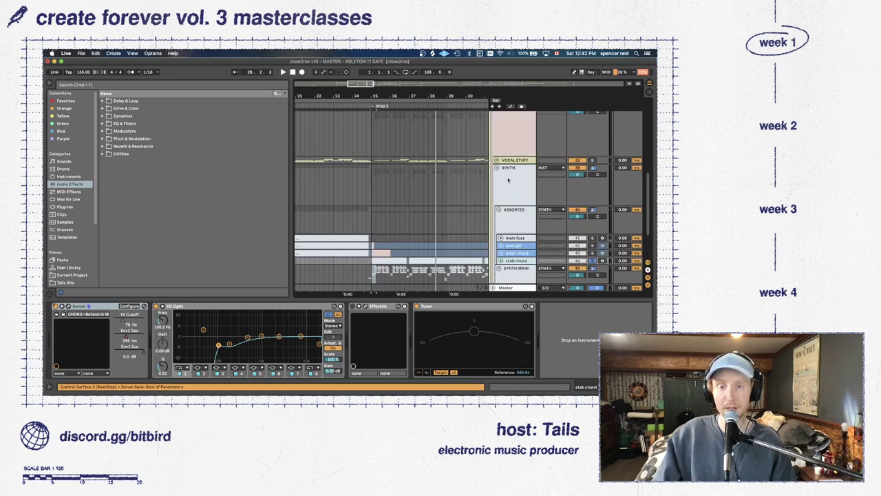
scroll(507, 181, "up", 2)
left_click(503, 153)
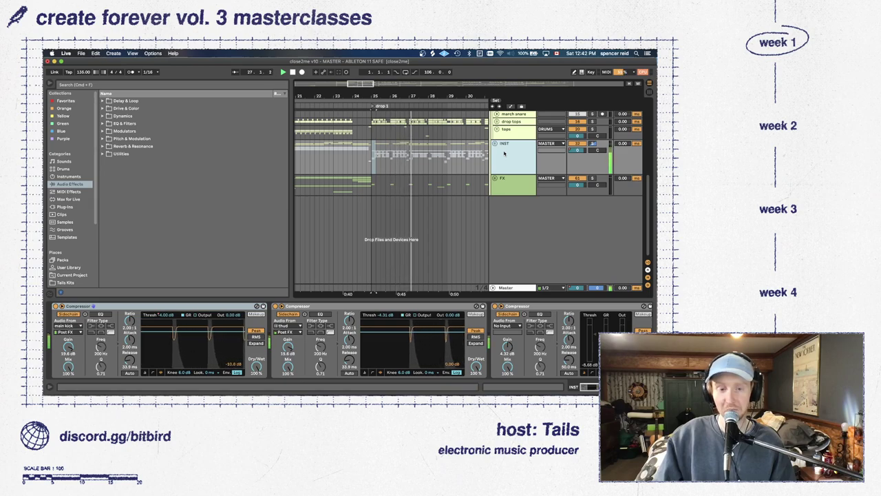
Open the StandardCLIP window at the end of the INST chain, play drop 1 with it open, and close it
left_click(538, 311)
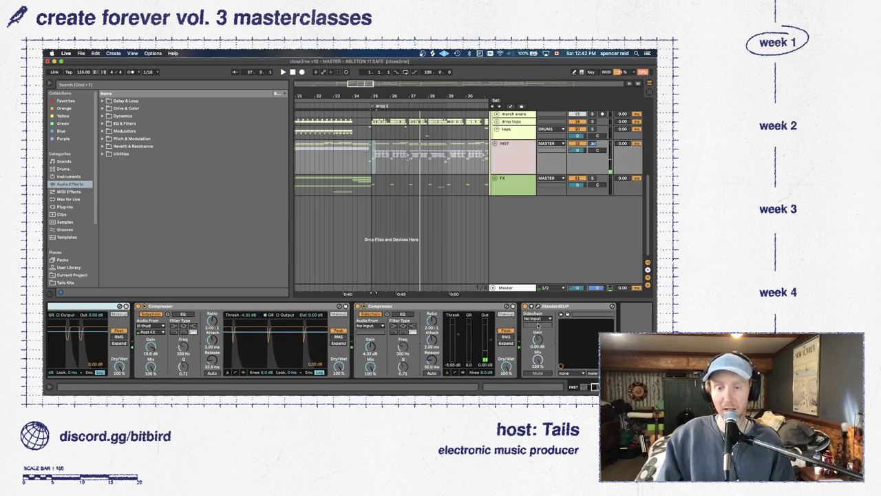
left_click(538, 307)
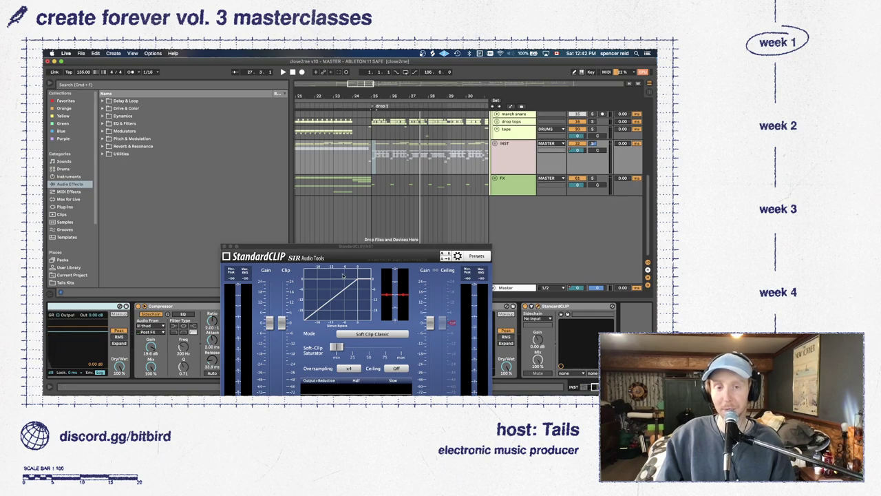
key("space")
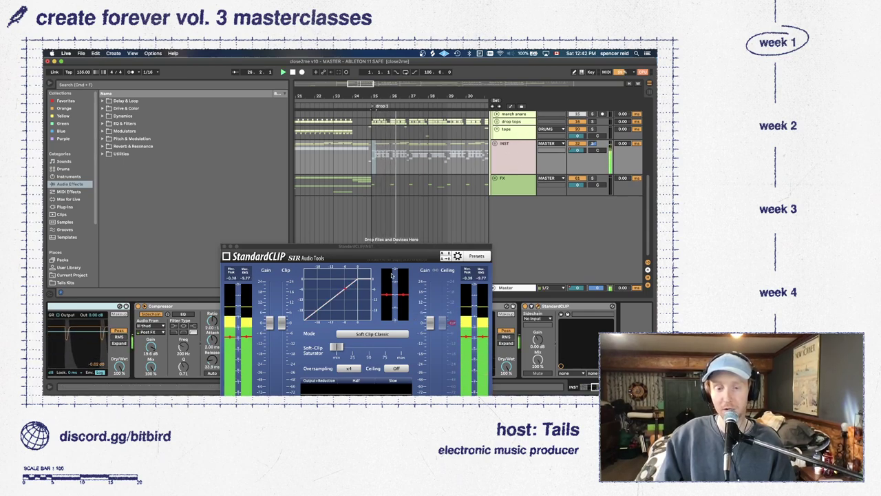
left_click(224, 246)
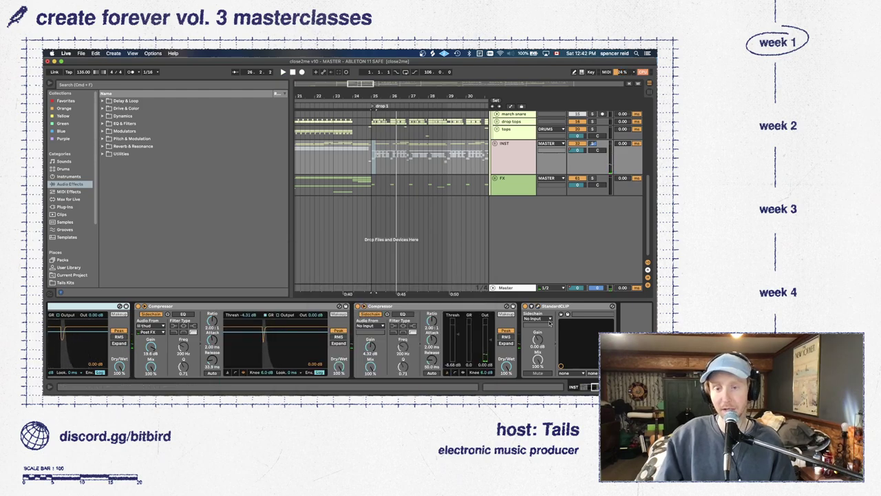
Unfold the INST and SYNTH MAIN groups, bring drop 1 into focus and play the soloed synth layers
left_click(495, 144)
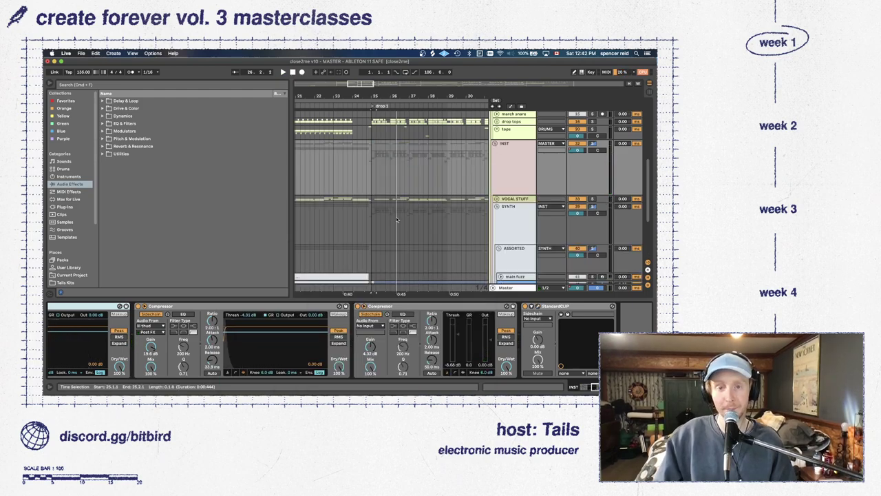
key("z")
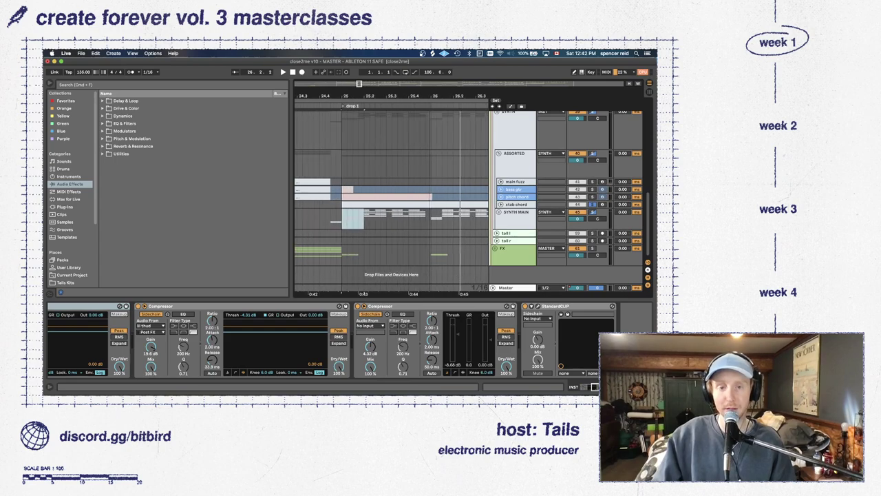
left_click(498, 214)
key("space")
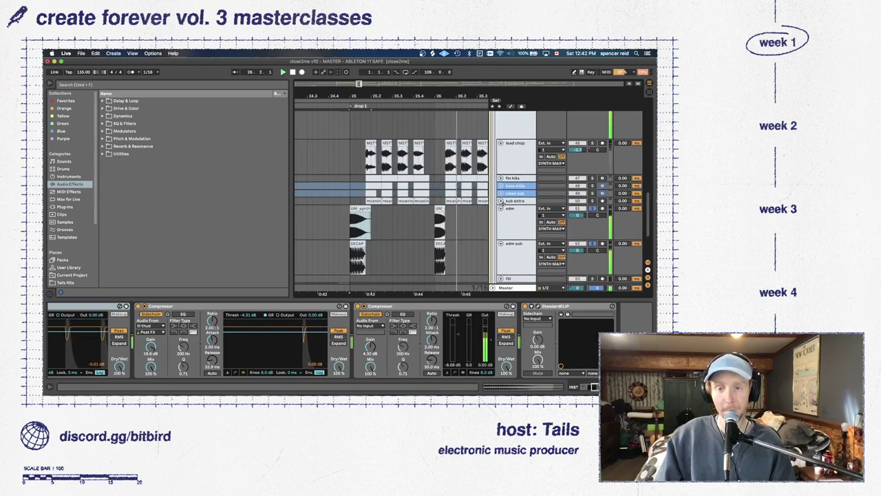
Solo the lead chop alongside the edm layer, expand the lead chop track and play both through drop 1
scroll(504, 190, "up", 2)
scroll(505, 186, "up", 2)
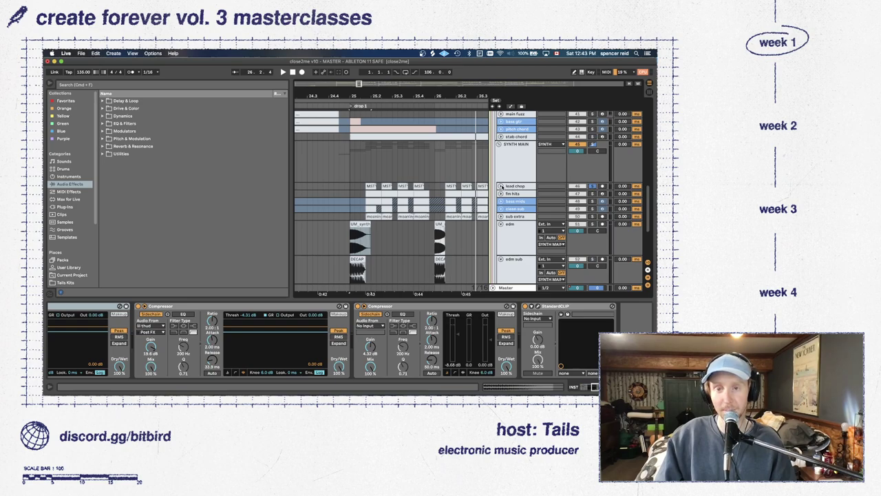
left_click(501, 186)
scroll(533, 210, "down", 2)
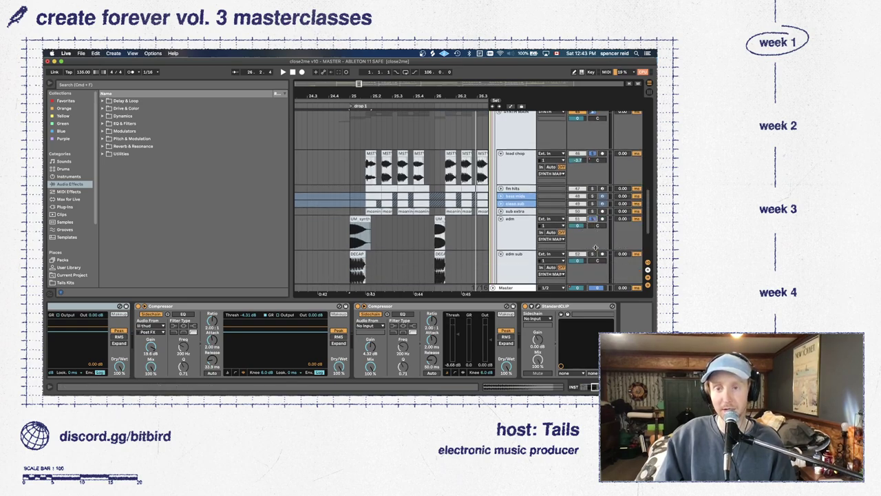
key("space")
scroll(525, 199, "up", 3)
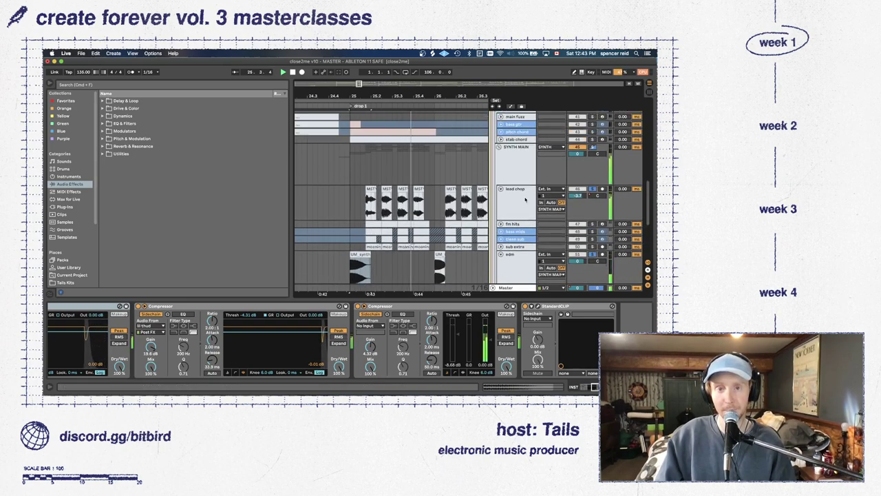
scroll(525, 199, "up", 2)
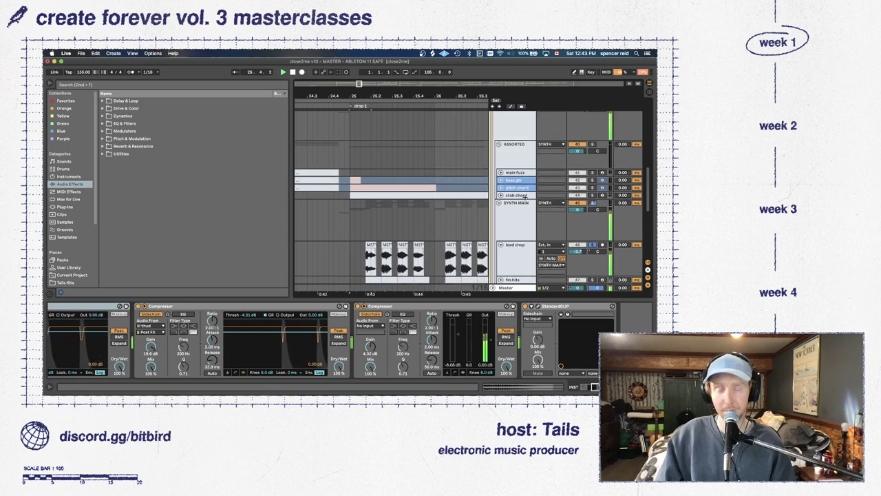
scroll(526, 199, "down", 3)
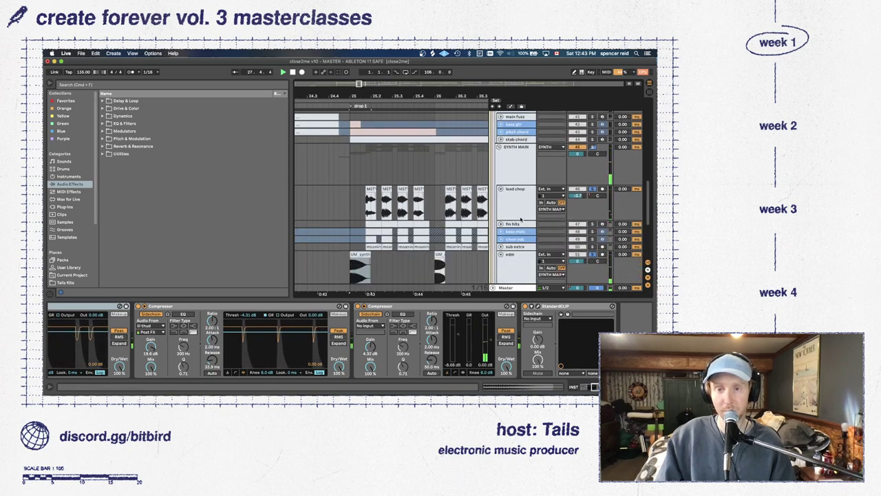
Make the lead chop track taller, show its device chain, hide the browser and play drop 1 again
left_click_drag(519, 219, 522, 233)
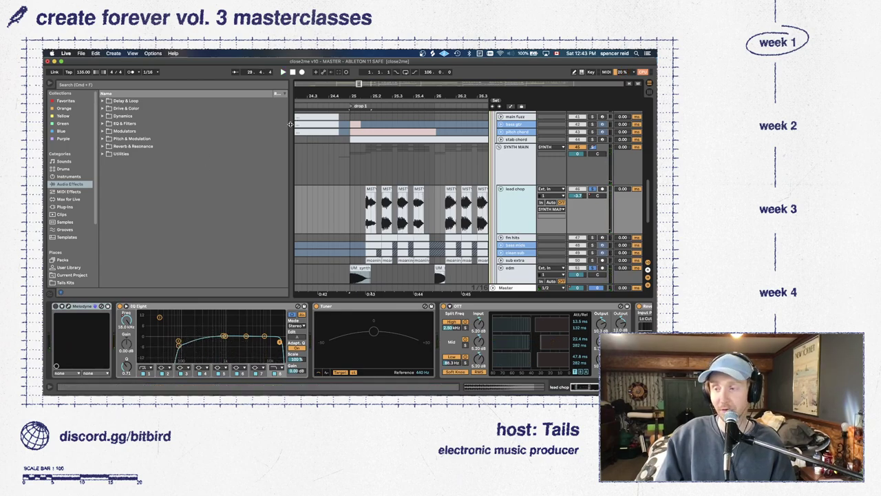
left_click_drag(290, 124, 126, 124)
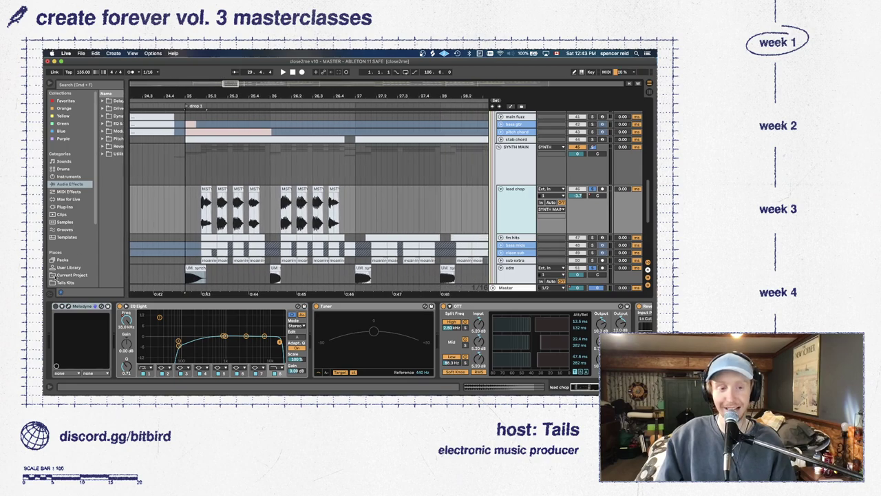
left_click(50, 84)
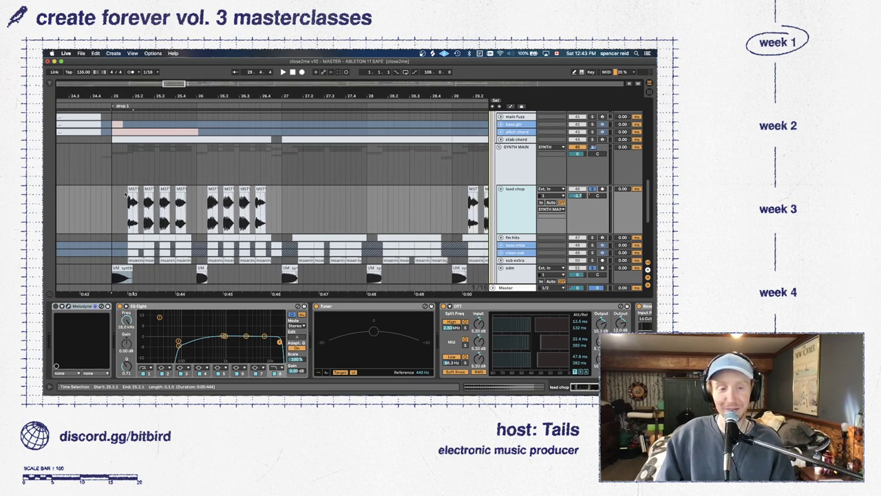
key("space")
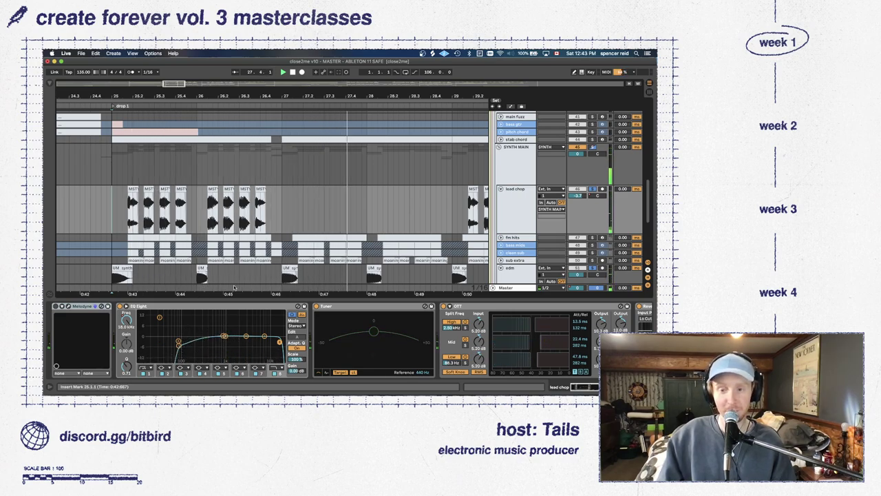
Focus on the opening of drop 1 and make the lead chop track taller
scroll(210, 157, "down", 3)
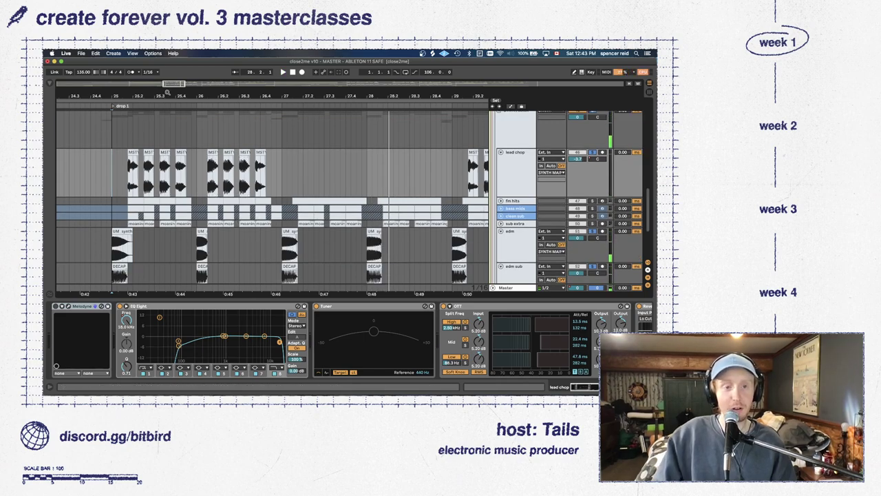
left_click_drag(167, 91, 179, 104)
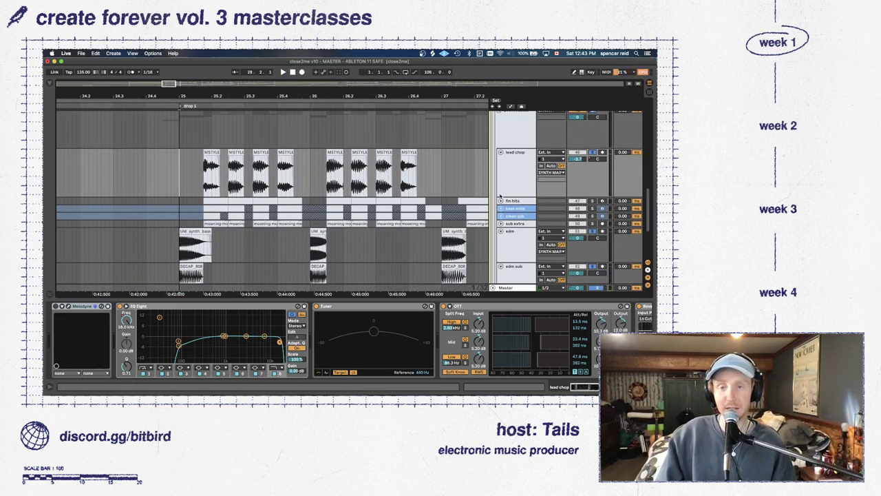
left_click_drag(506, 197, 508, 222)
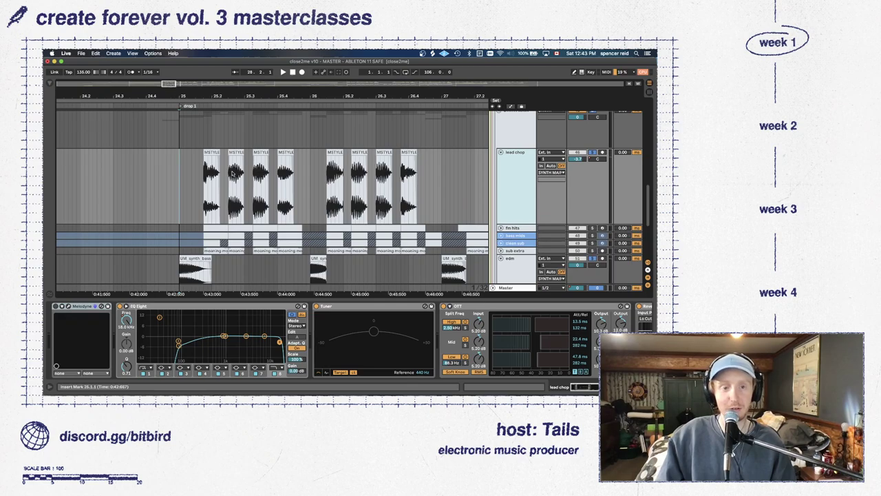
Copy the first lead chop clip to an empty spot around bar 22 and extend it to reveal the underlying MSTYLER bass loop
left_click_drag(233, 171, 209, 171)
scroll(140, 162, "left", 10)
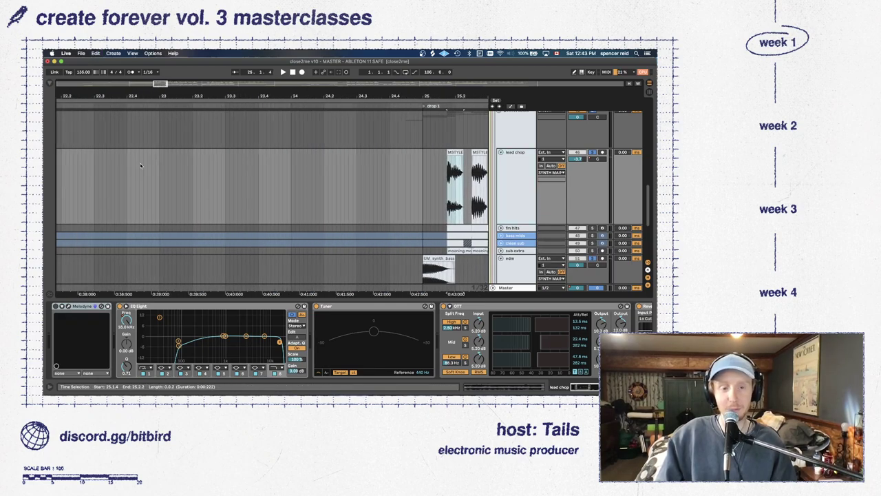
left_click(139, 165)
key("ctrl+v")
left_click_drag(193, 159, 365, 165)
Solo the lead chop track on its own and play the extended bass loop
left_click(595, 153)
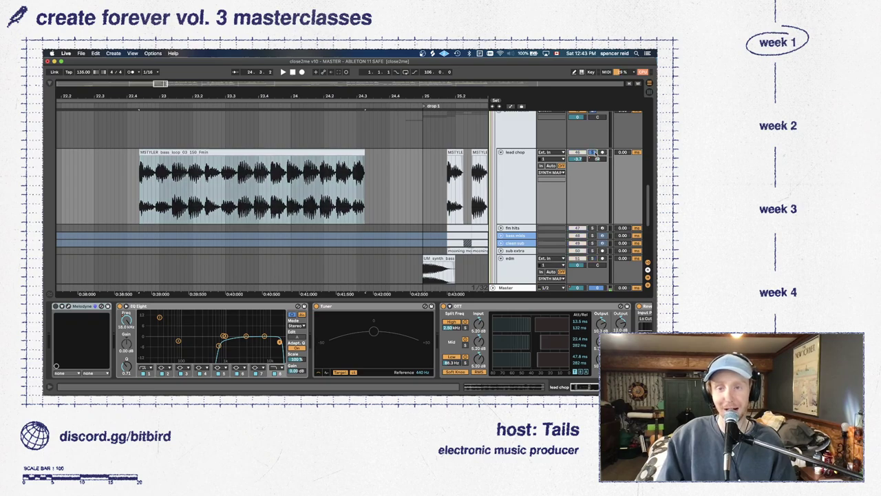
left_click(201, 151)
key("space")
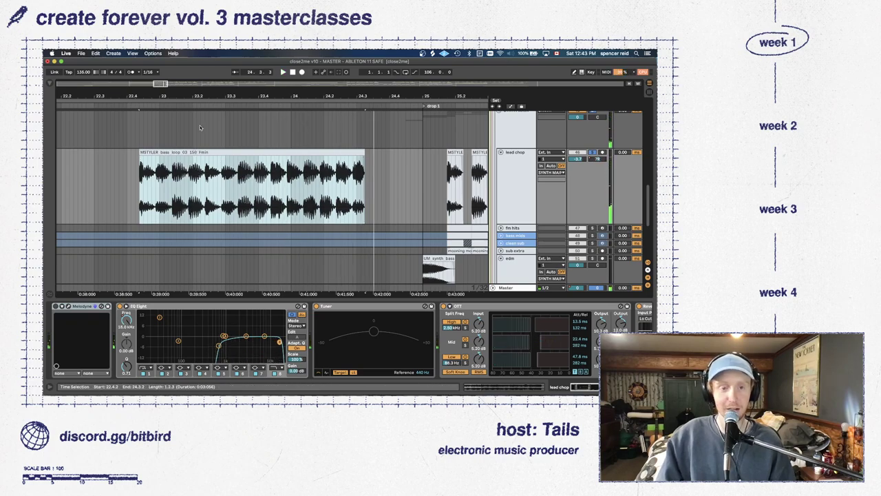
key("space")
Move the extended loop clip back to 17.4.3, audition it there and remove it from the lead chop track
key("minus")
key("minus")
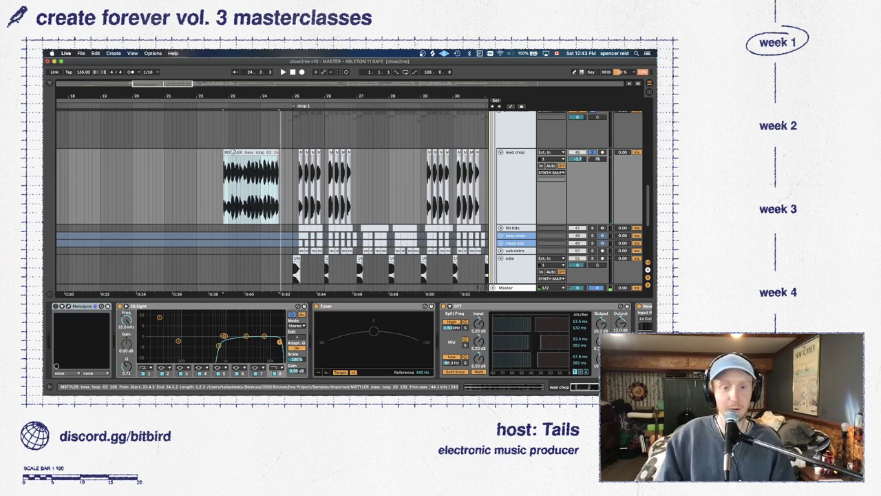
left_click_drag(62, 157, 81, 153)
key("space")
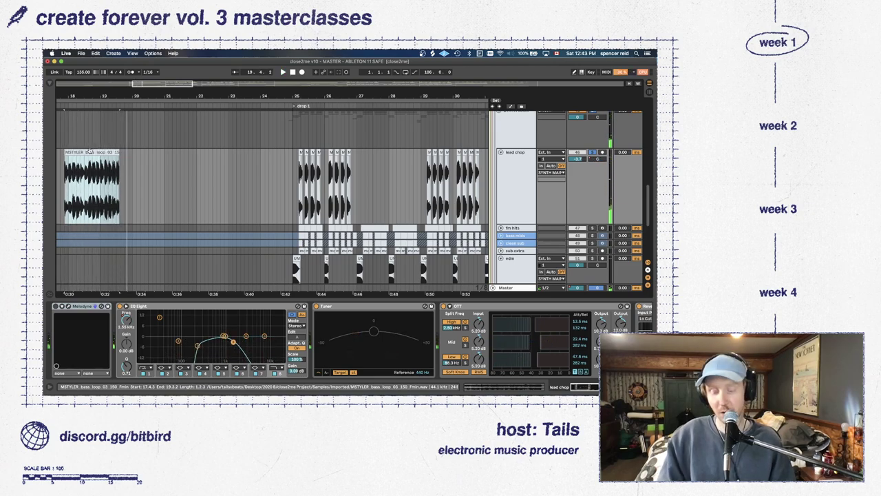
left_click(91, 151)
scroll(272, 193, "up", 5)
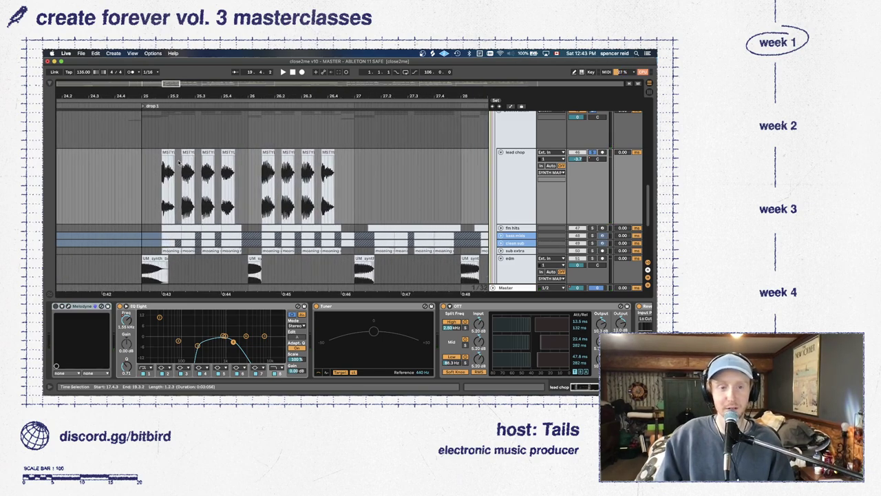
Play the soloed lead chops from the first clip of drop 1 and again from the repeat at 29.1.4
left_click(176, 163)
left_click(166, 153)
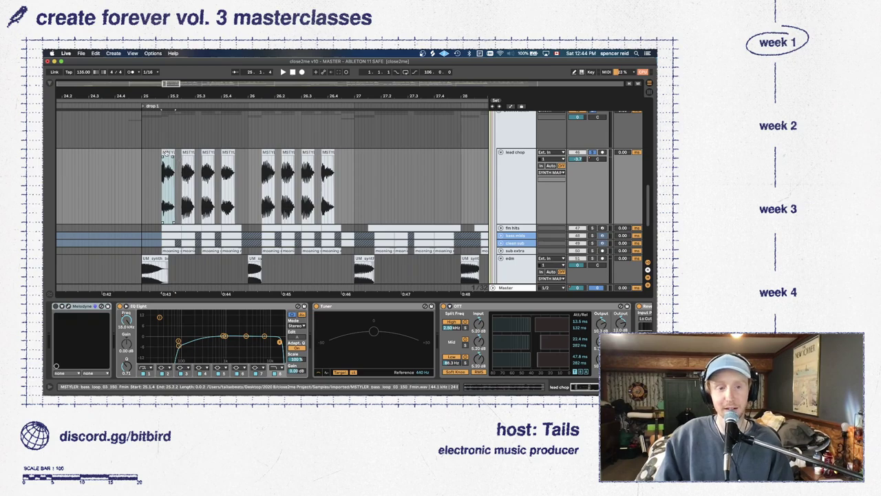
key("space")
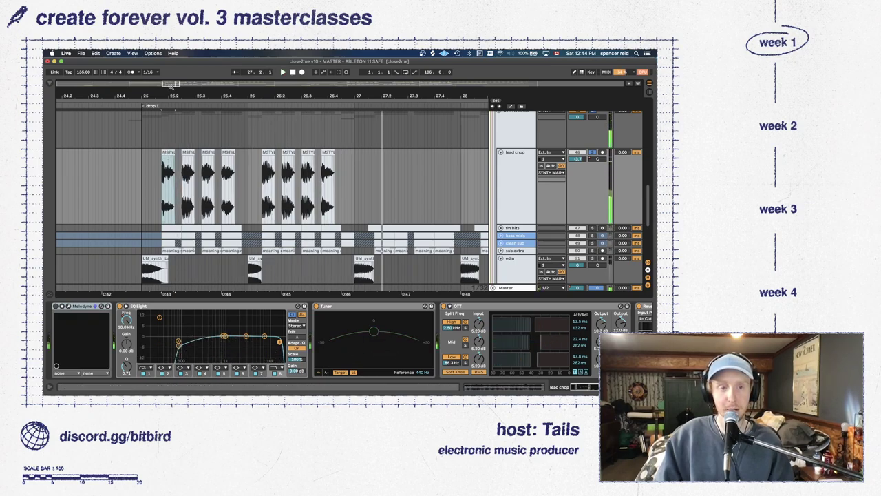
scroll(186, 146, "down", 5)
left_click(283, 152)
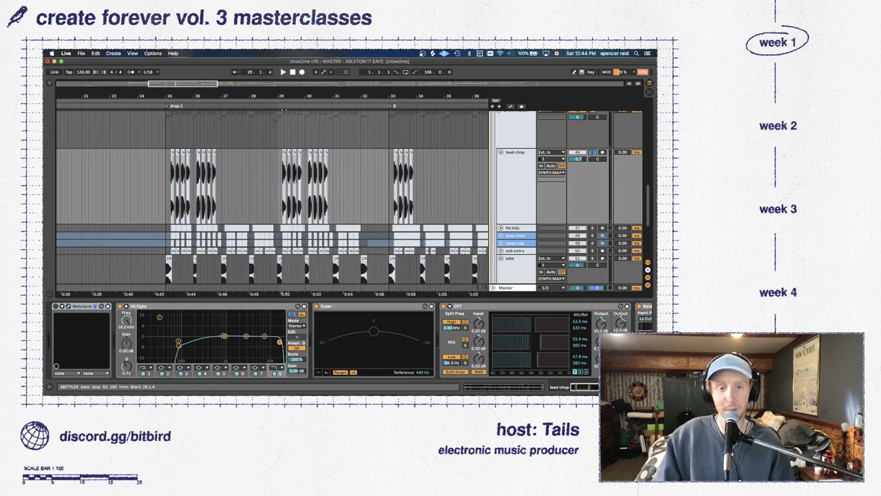
key("space")
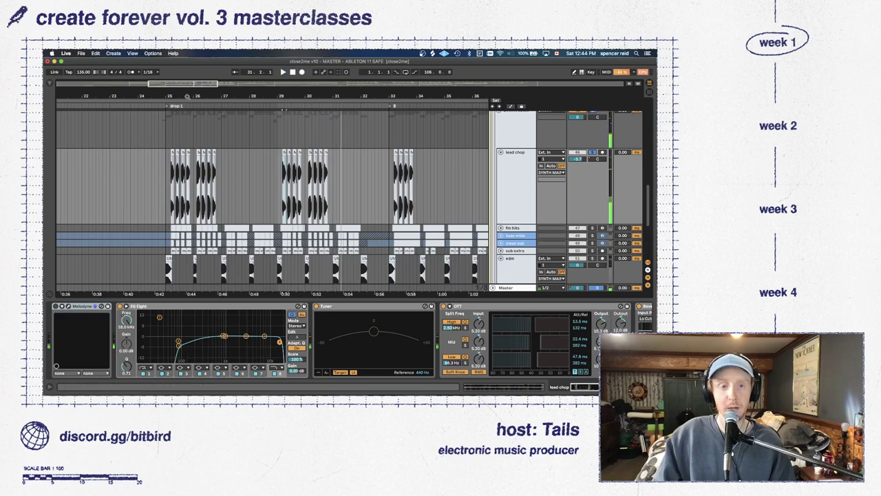
key("space")
scroll(250, 143, "down", 5)
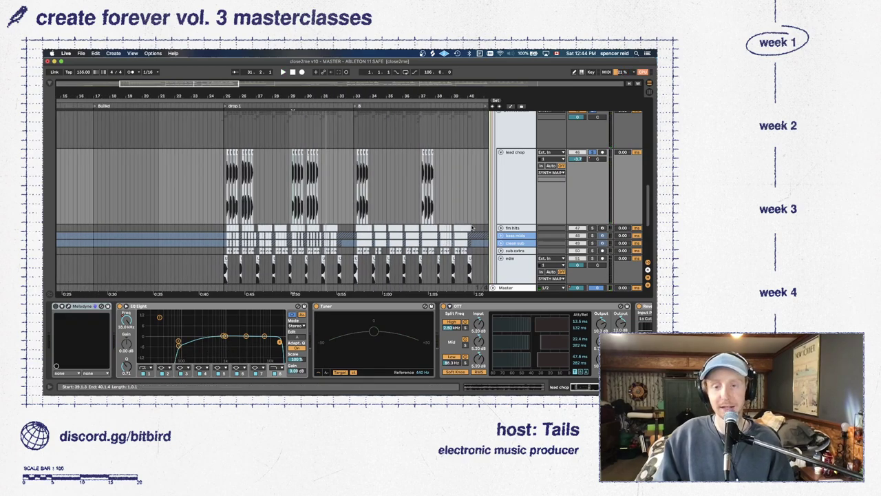
Unfold the VOCAL STUFF group and play the soloed layers from the build at bar 17
scroll(349, 222, "up", 5)
scroll(349, 223, "up", 3)
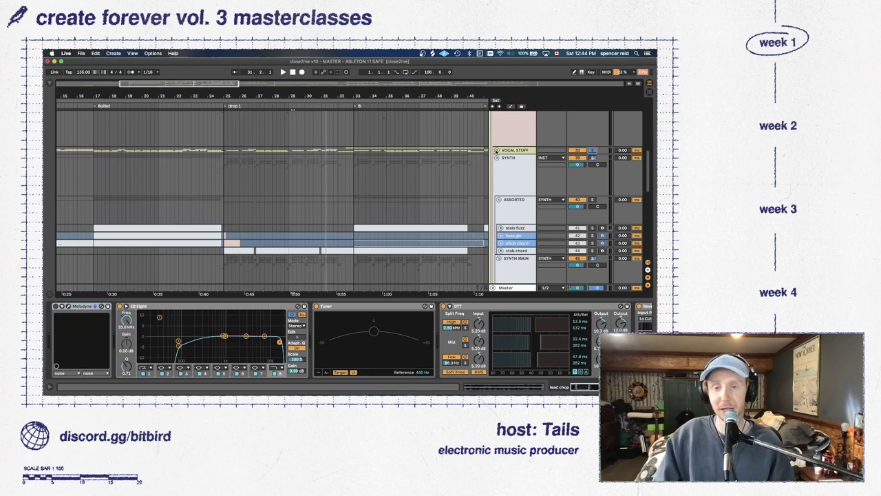
left_click(496, 149)
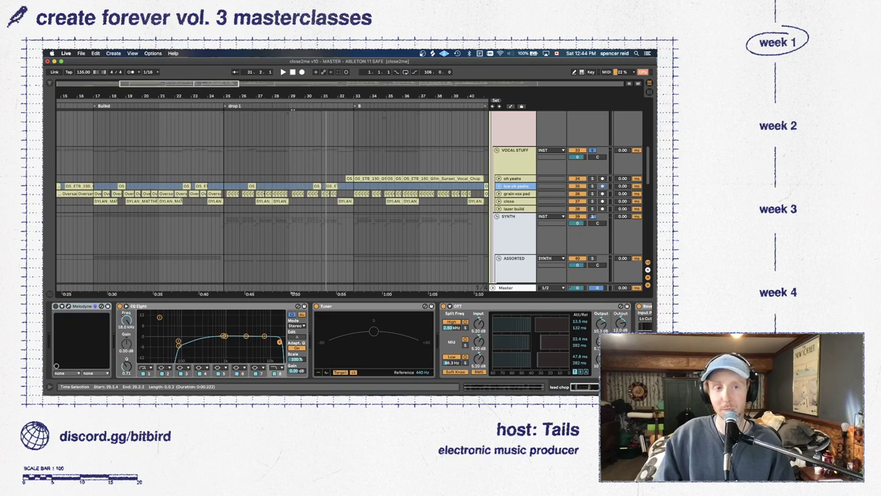
scroll(252, 209, "down", 1)
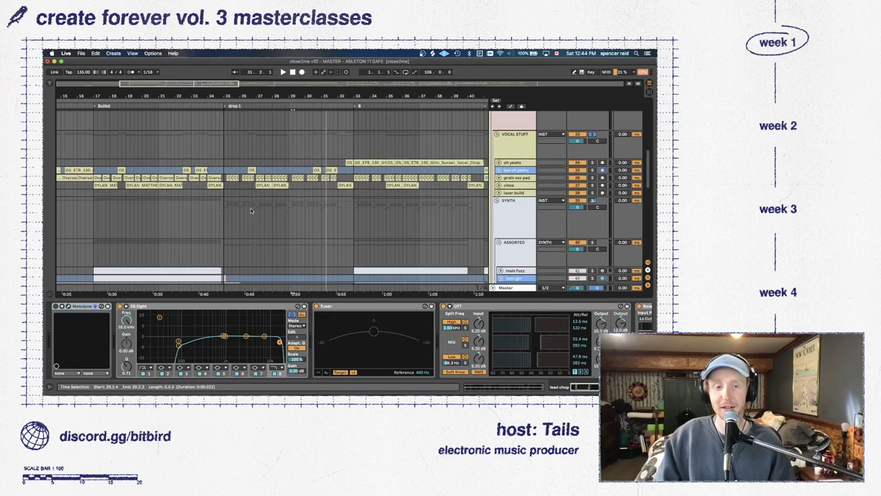
left_click(95, 153)
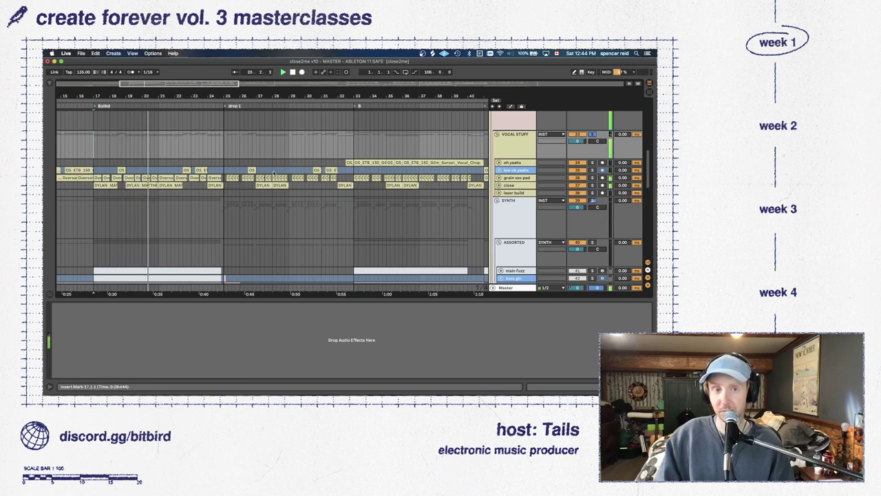
Hide the device chain area to show more synth tracks and follow the playback into drop 1
scroll(283, 175, "down", 5)
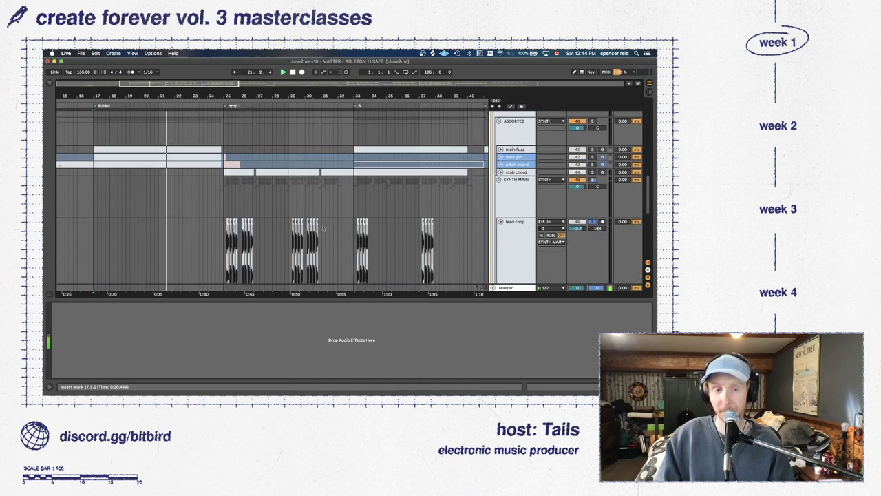
left_click_drag(343, 298, 344, 381)
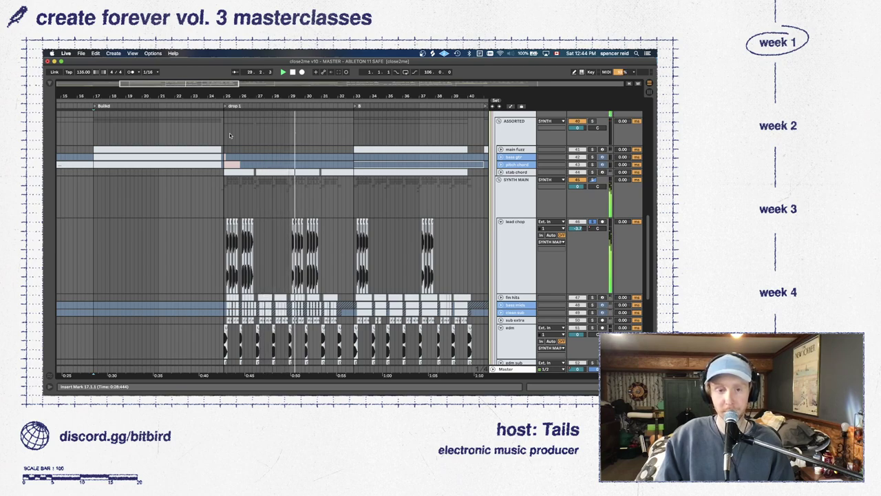
mouse_move(182, 83)
left_mouse_down()
mouse_move(184, 103)
mouse_move(183, 83)
left_mouse_up()
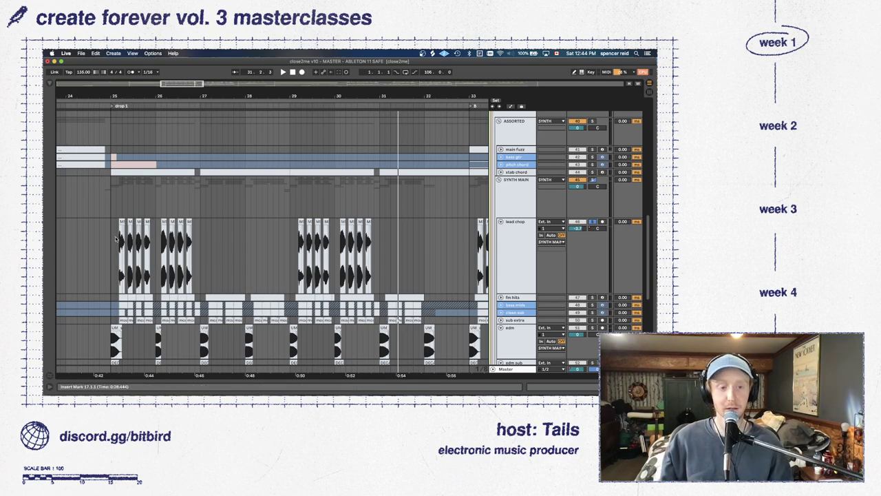
Extend the eighth lead chop clip of drop 1 to 28.1.4 to expose the source loop, and undo the extension
left_click(112, 188)
key("plus")
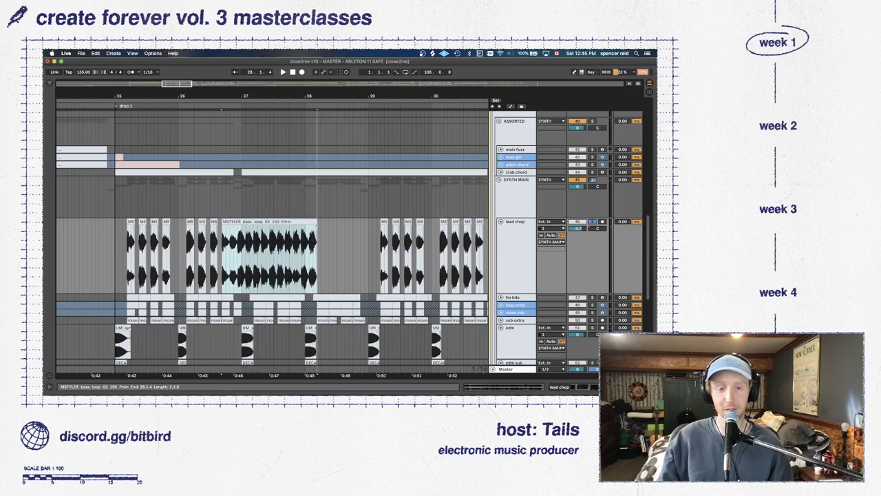
left_click_drag(272, 255, 294, 240)
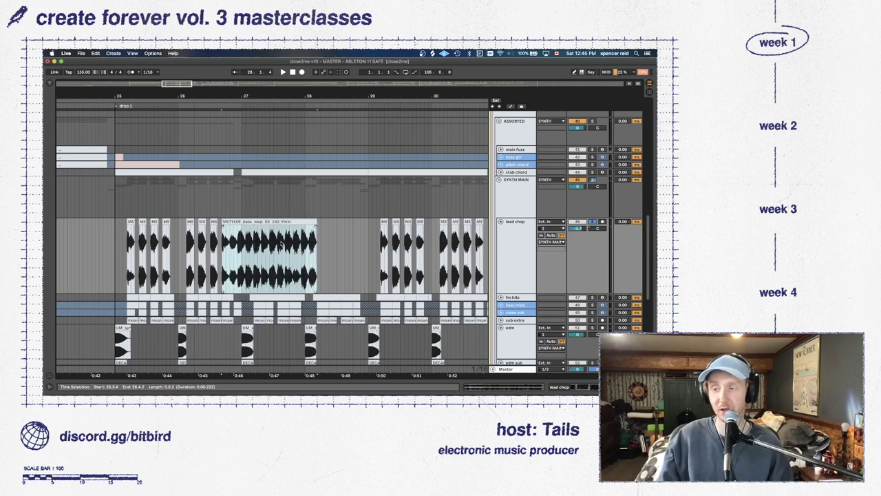
key("super+z")
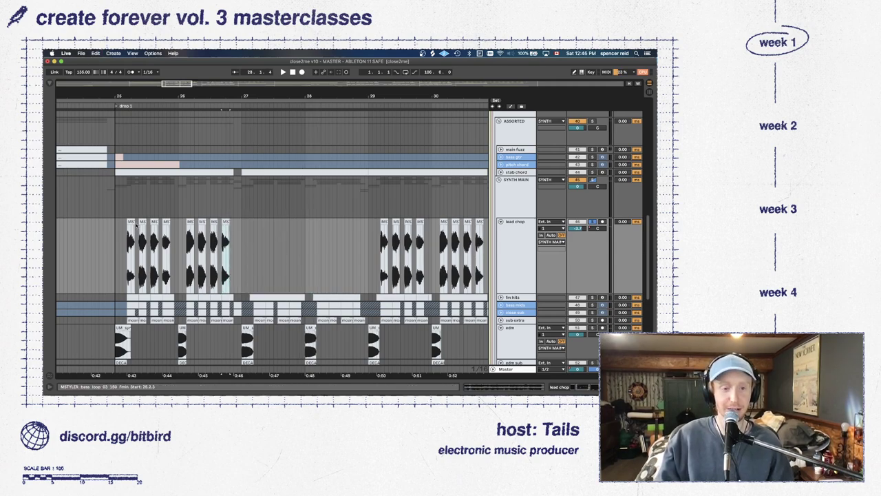
Play the lead chop track from the start of drop 1 at bar 25
left_click(131, 222)
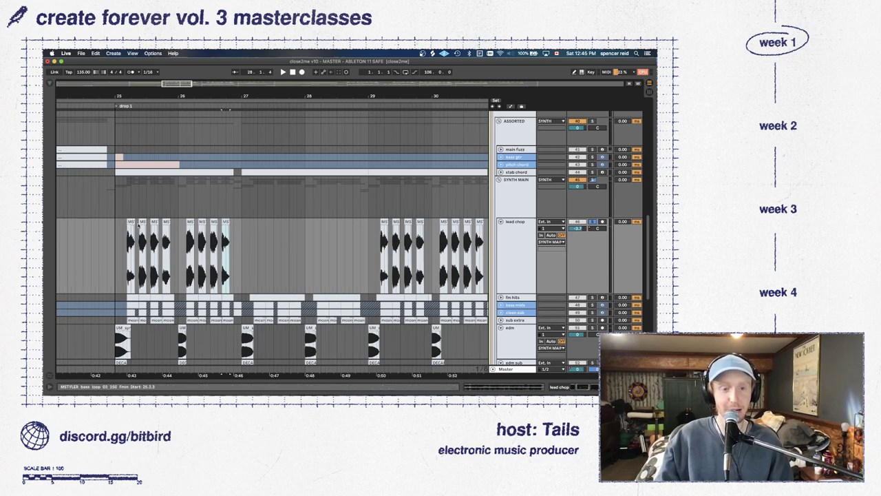
key("space")
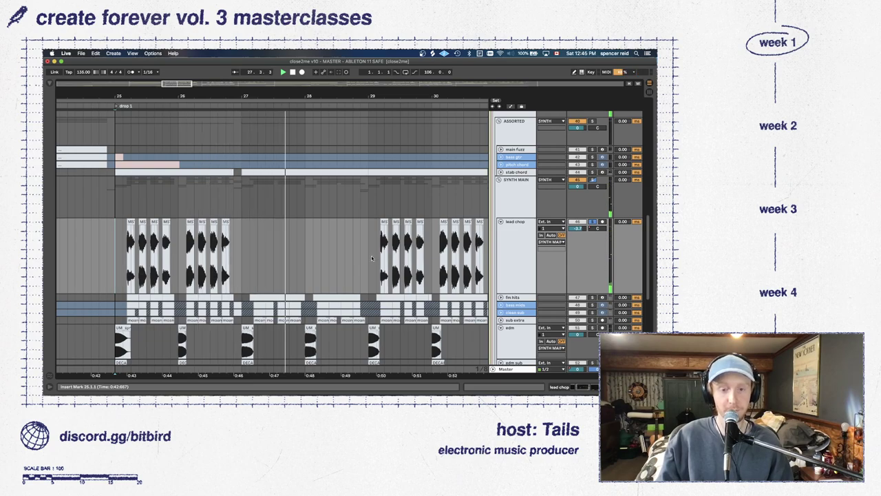
scroll(281, 242, "down", 2)
scroll(281, 240, "down", 1)
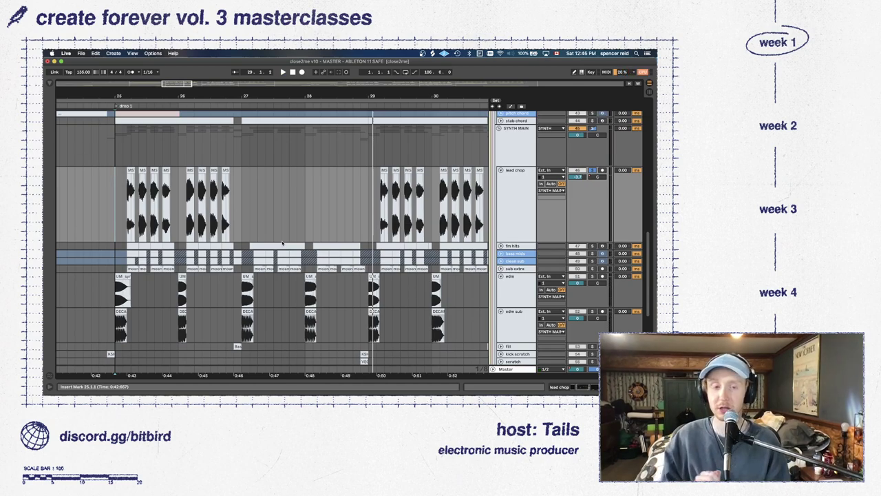
Expand the fm hits track, solo it and play it from the start of drop 1
left_click(511, 246)
left_click(500, 246)
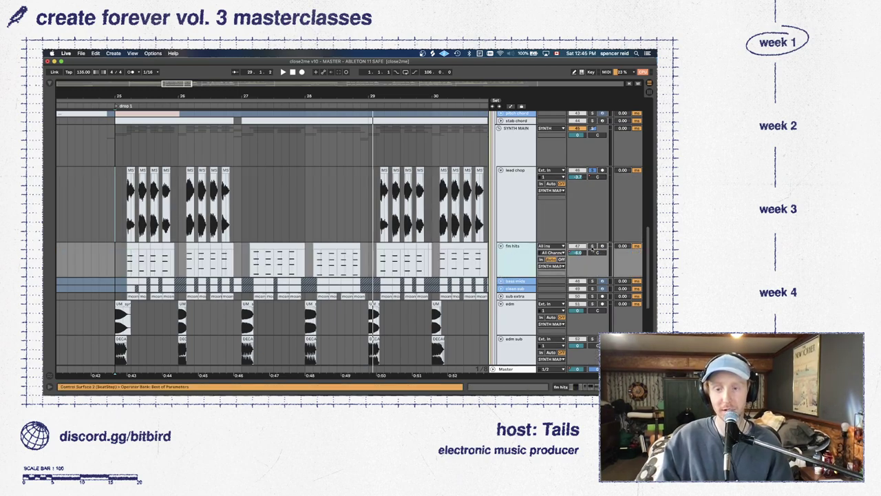
left_click(592, 246)
left_click(126, 259)
key("space")
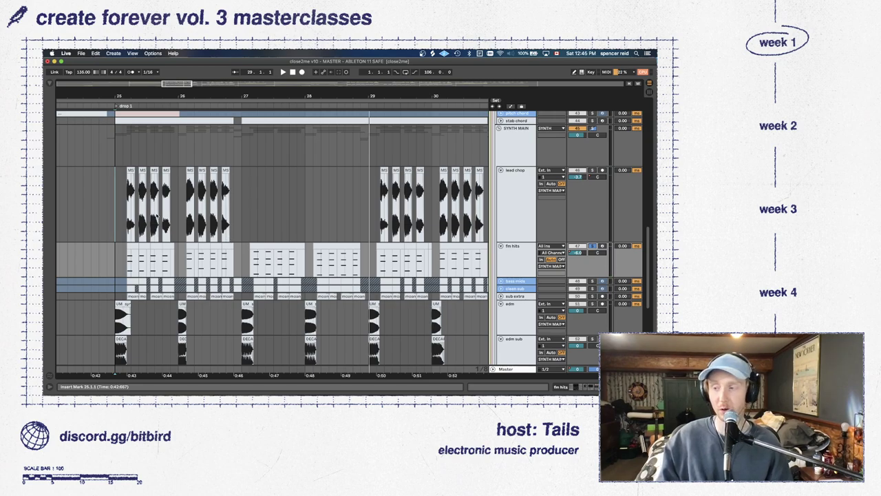
Replay the fm hits alone, and play them again with the lead chop soloed alongside
key("space")
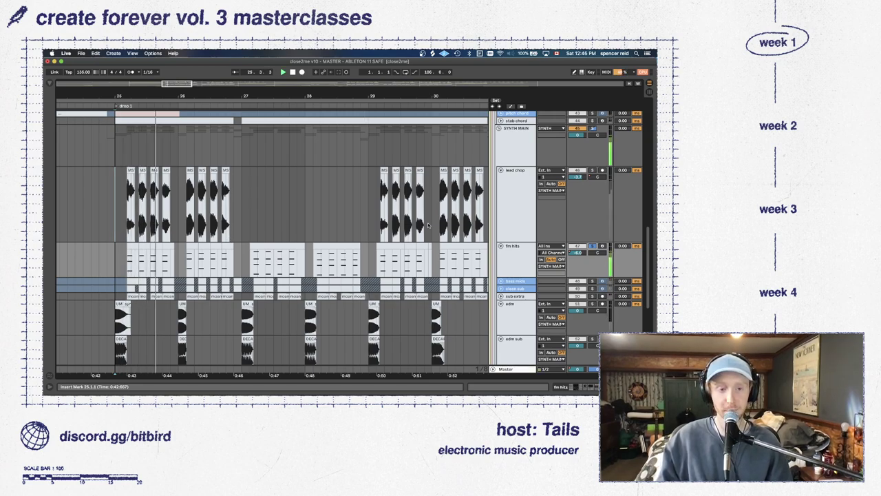
key("space")
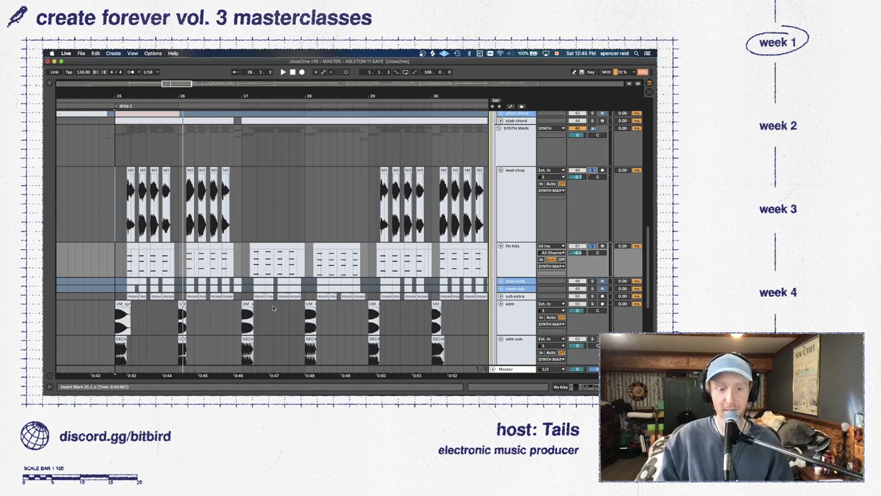
key("space")
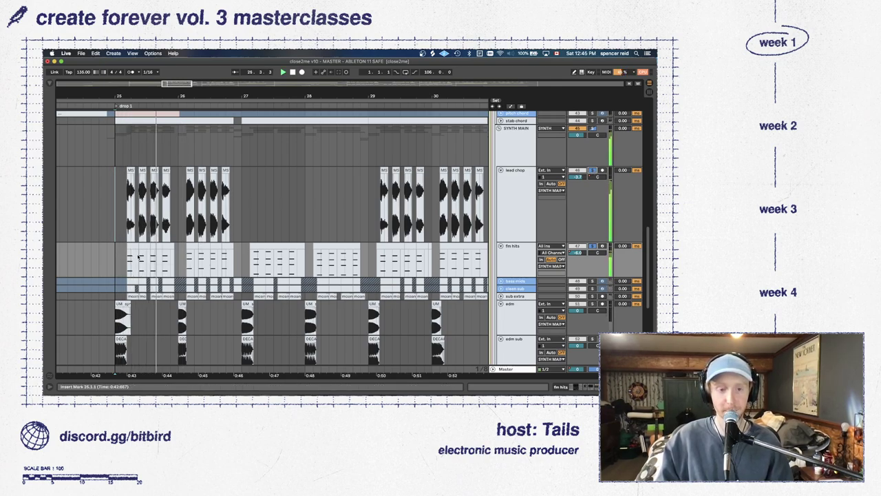
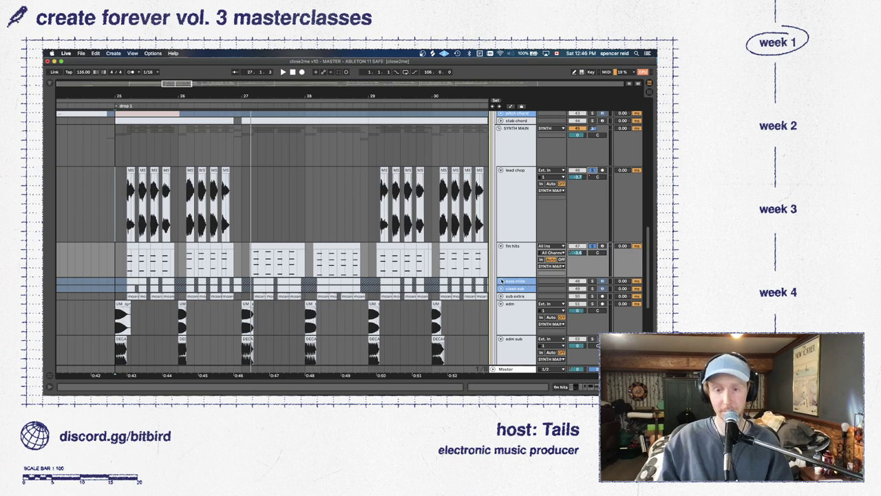
Expand the bass mids track and show the fm hits device chain with Operator, Dynamic Tube, Saturator and Reverb
left_click(501, 281)
key("shift+Tab")
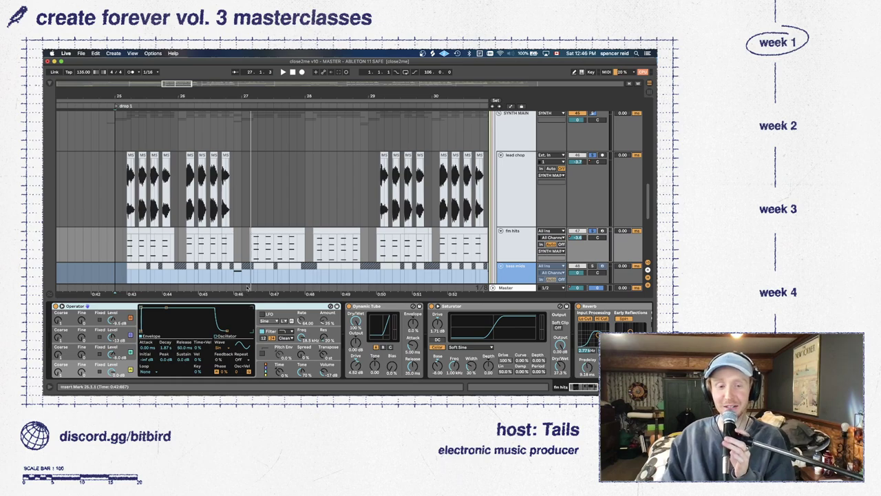
scroll(244, 235, "down", 3)
scroll(243, 235, "up", 1)
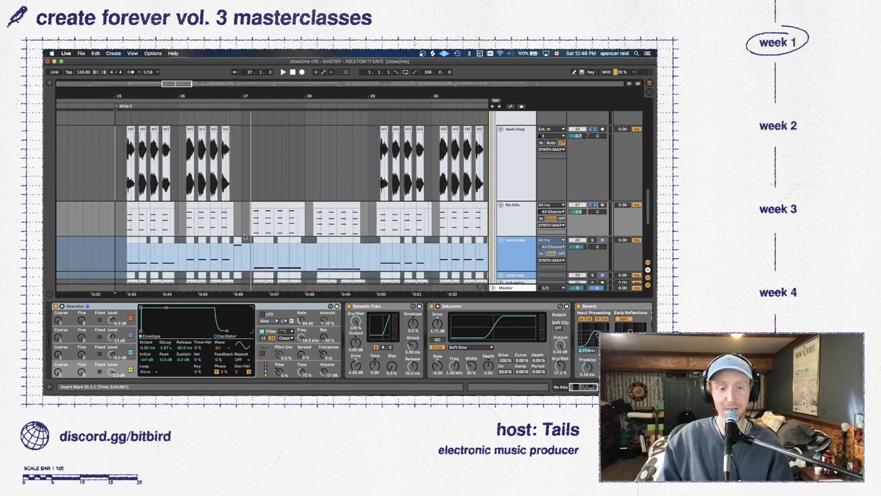
Play the fm hits track on its own from the start of drop 1 at bar 25
key("minus")
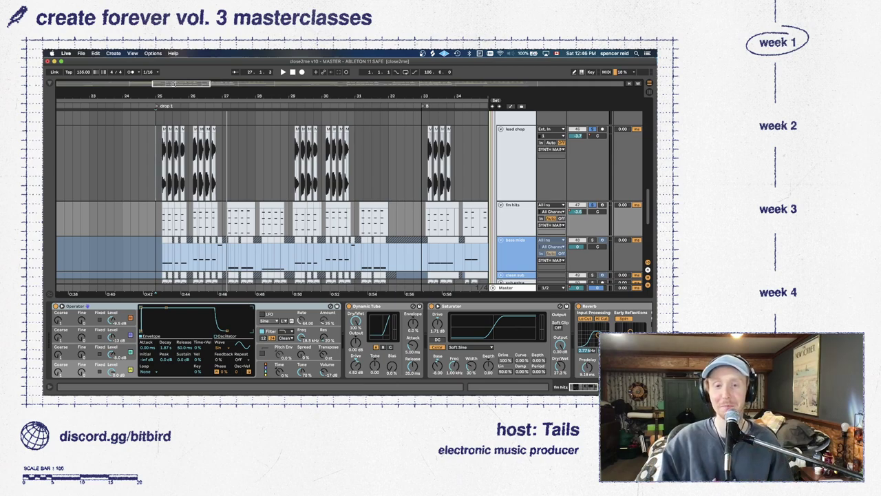
key("plus")
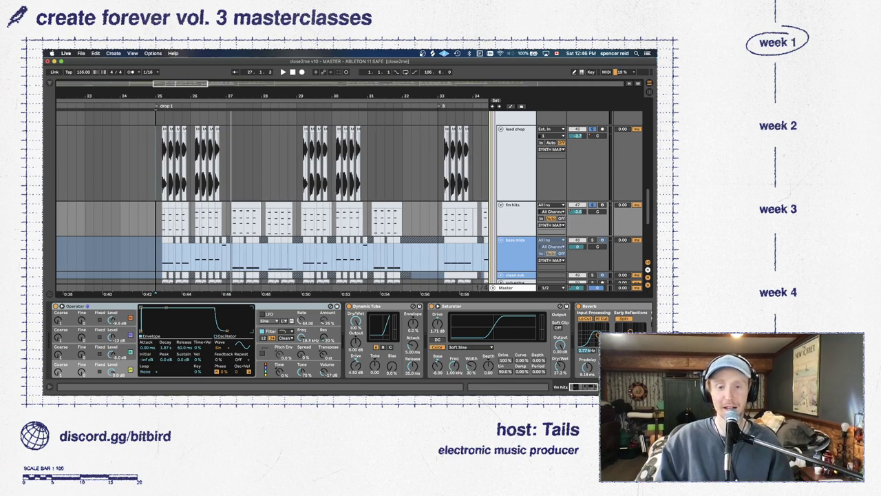
key("plus")
key("plus")
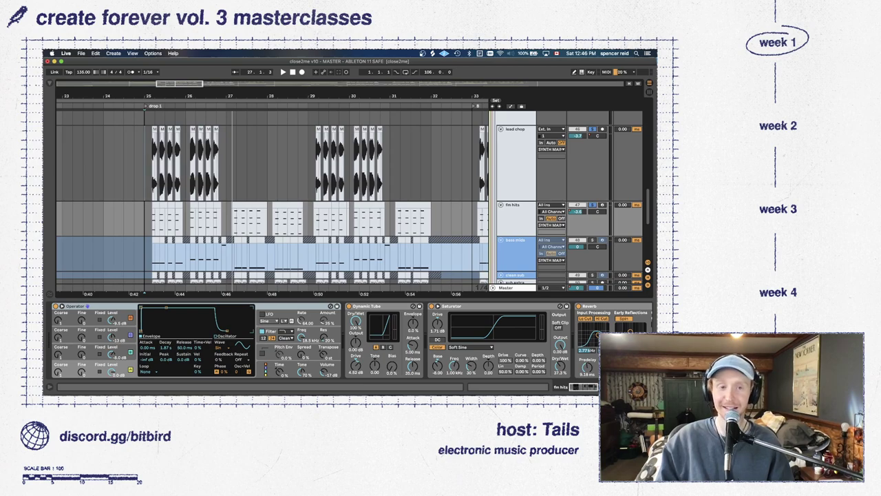
key("minus")
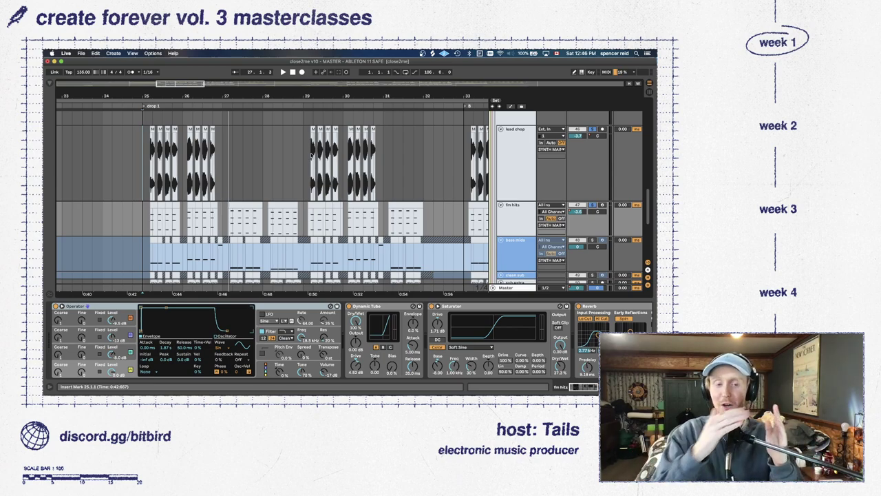
left_click_drag(192, 84, 188, 81)
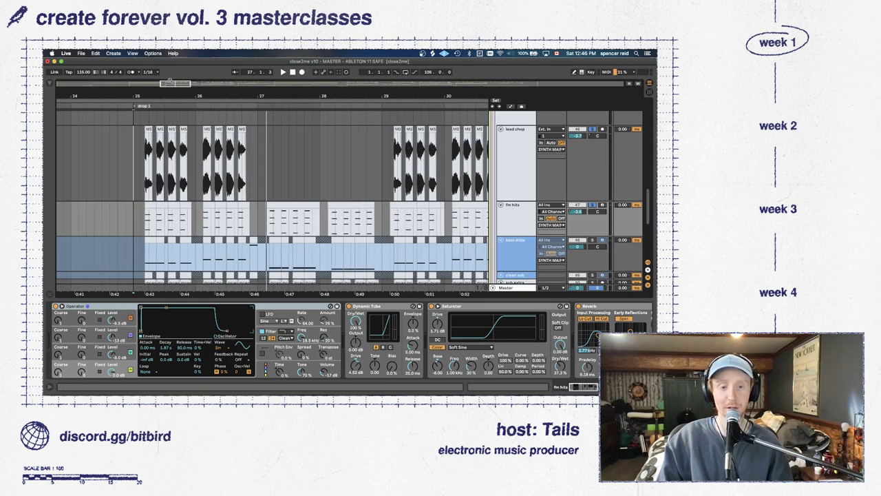
left_click(155, 219)
key("space")
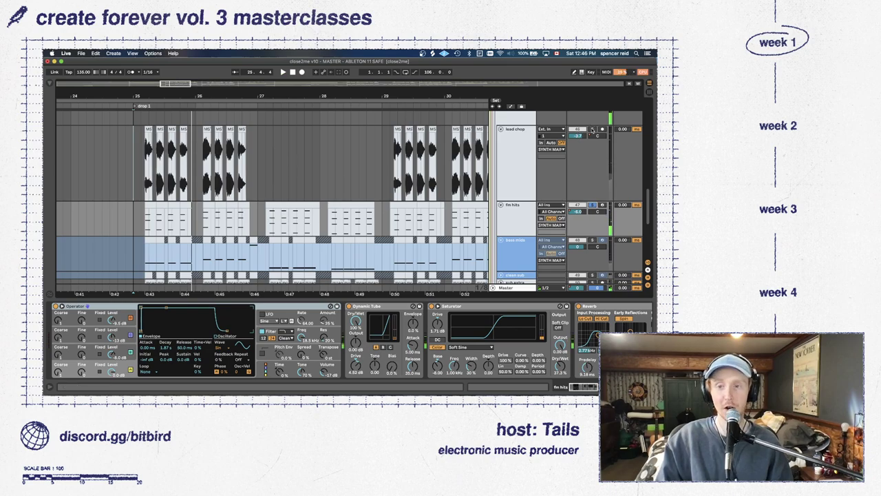
Solo the lead chop in place of the fm hits and play it from its first chop in bar 25
left_click(592, 130)
left_click(235, 150)
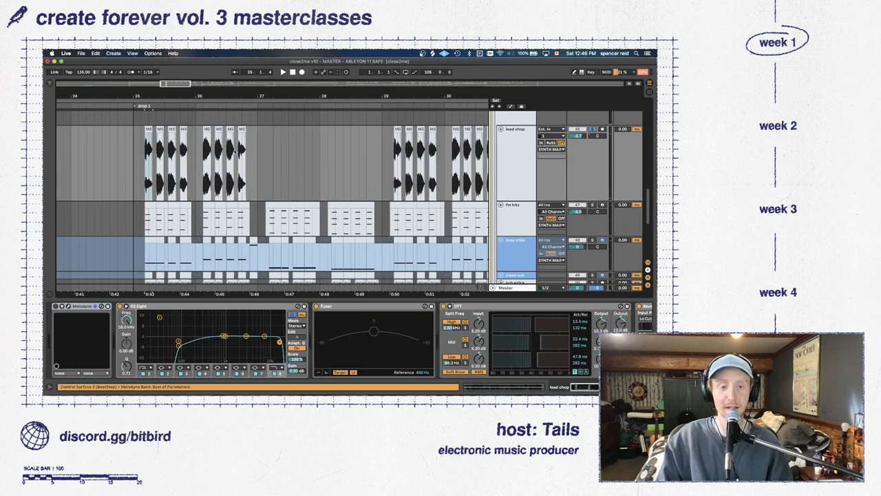
key("space")
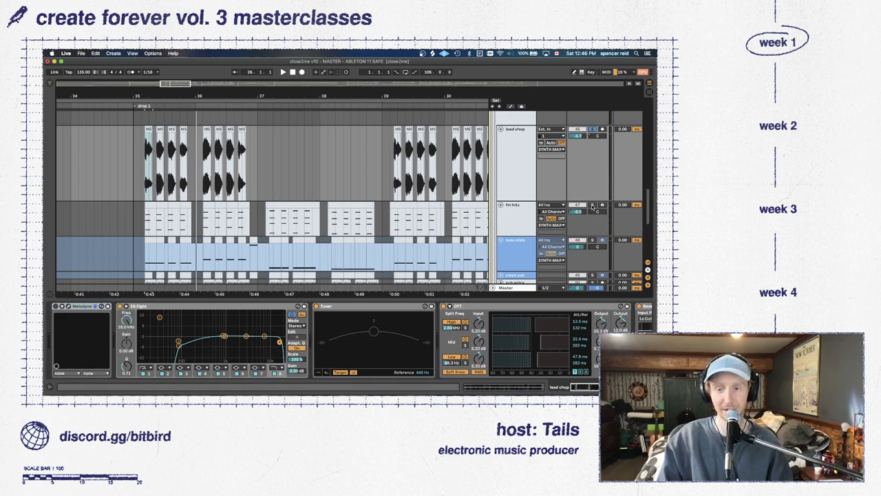
key("space")
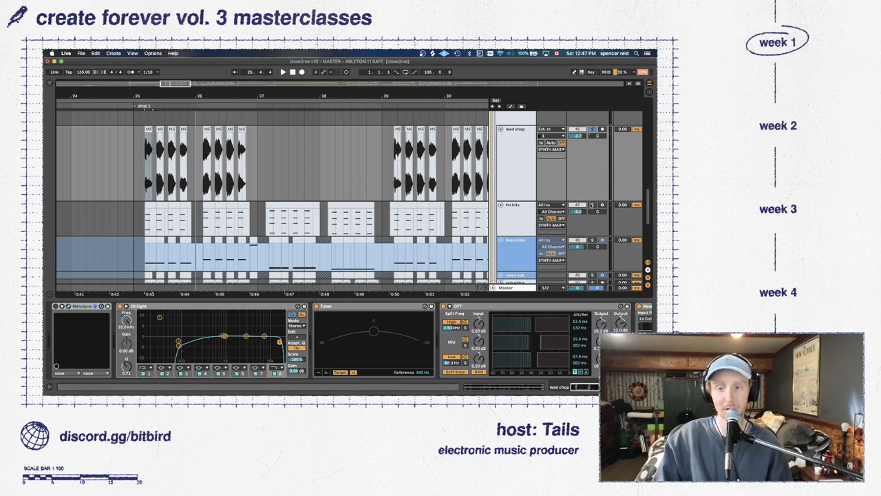
Play the lead chop and fm hits together from the first chop, with the SYNTH MAIN group's device chain shown
key("space")
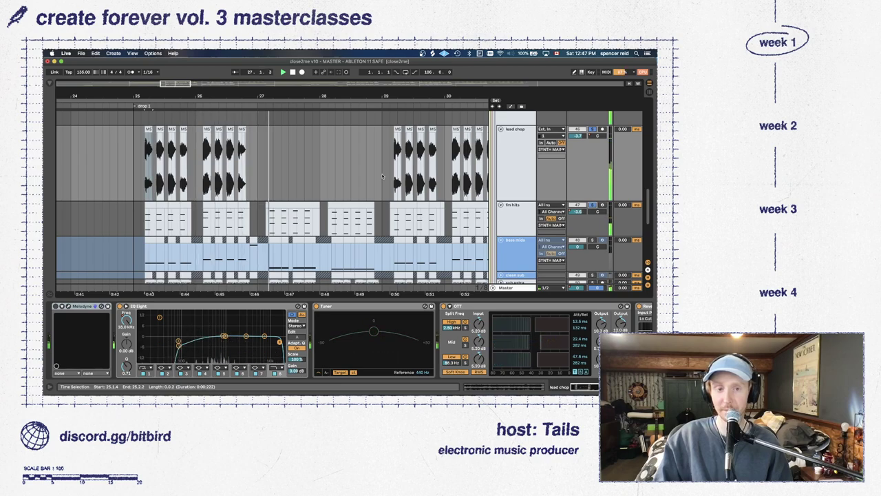
scroll(407, 234, "up", 1)
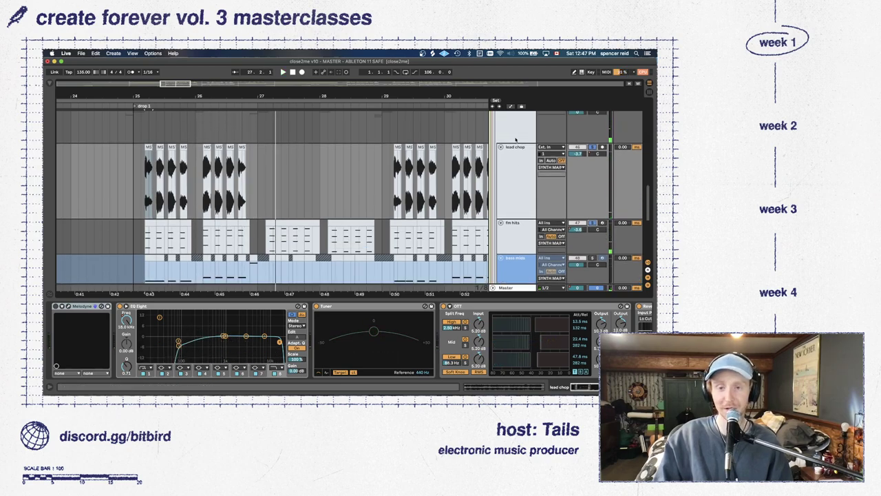
left_click(417, 265)
left_click(149, 183)
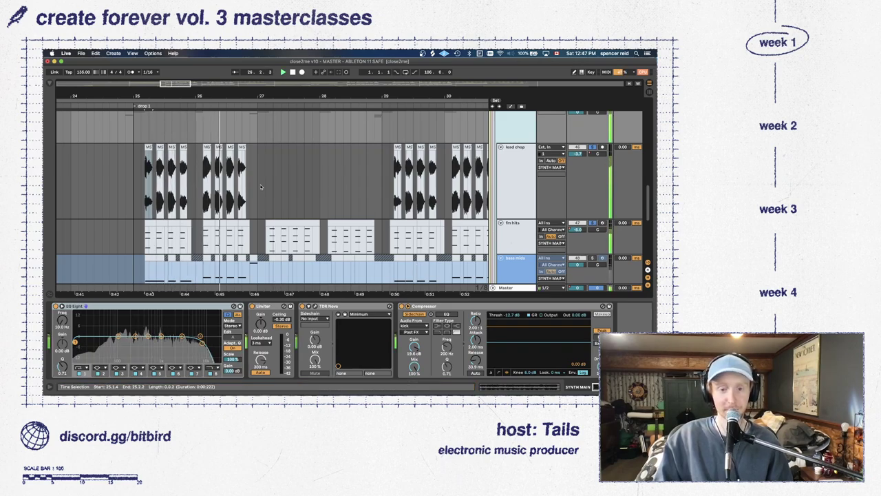
scroll(268, 184, "down", 2)
scroll(268, 185, "up", 2)
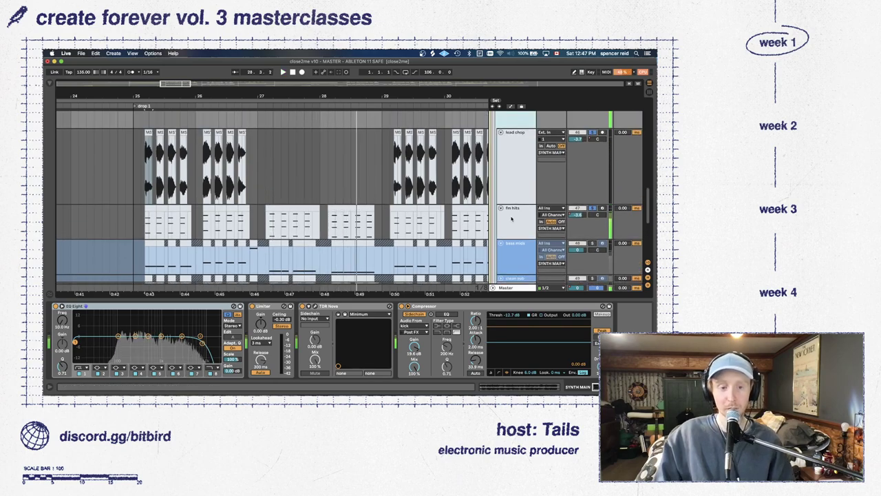
Show the fm hits device chain and replay both layers from the first chop in bar 25
left_click(461, 206)
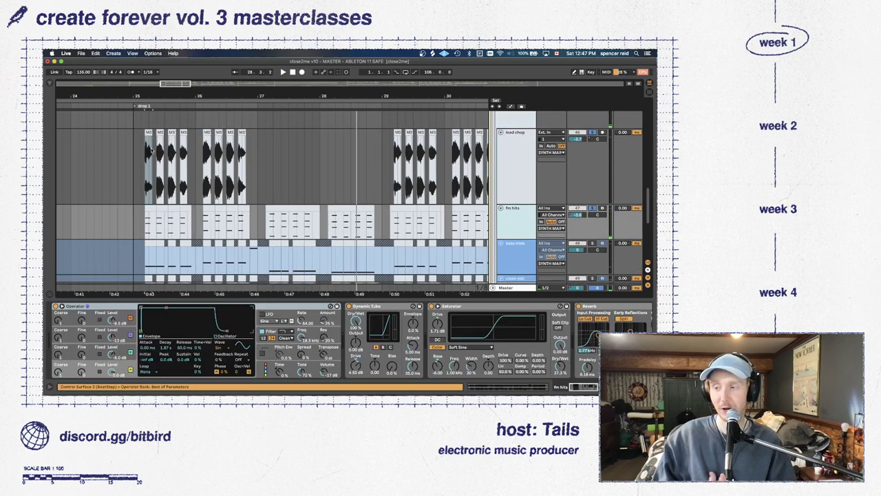
left_click(151, 149)
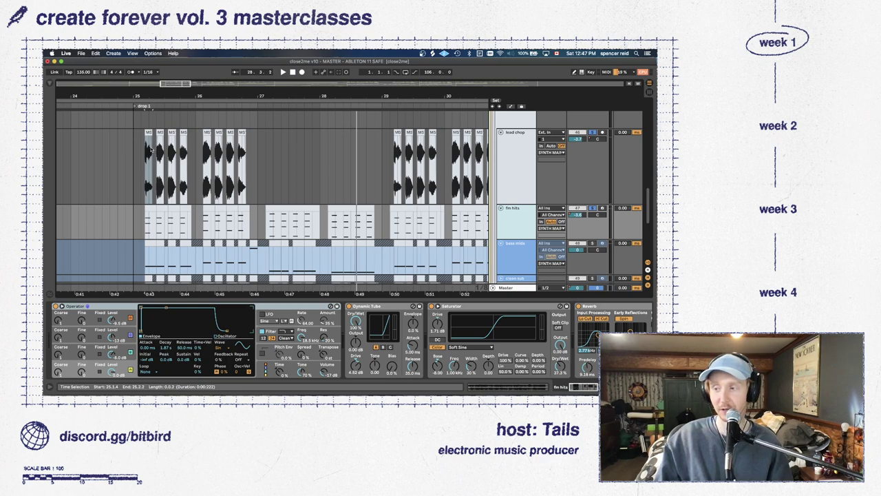
key("space")
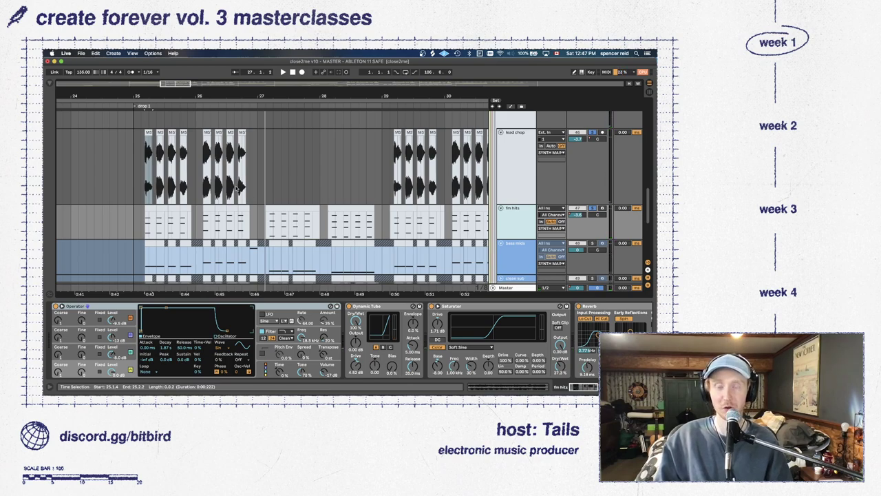
Pick out individual hits in the fm hits clips across bars 25 to 27
left_click(159, 211)
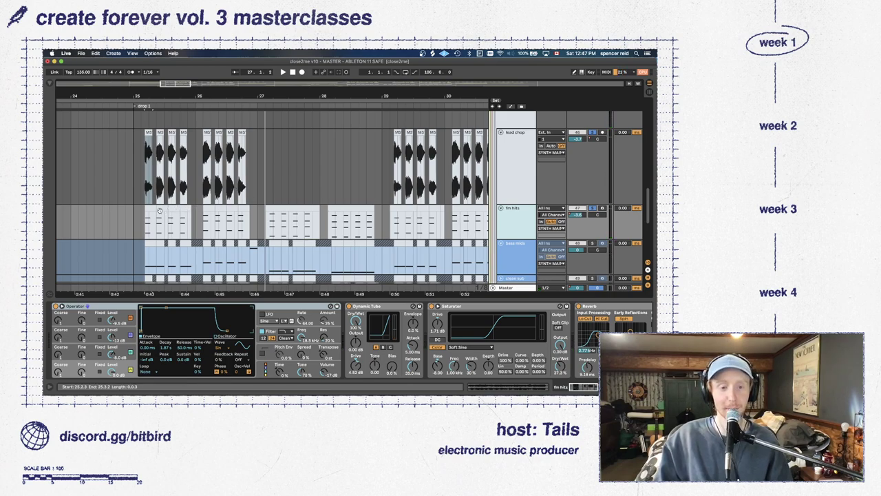
left_click(285, 219)
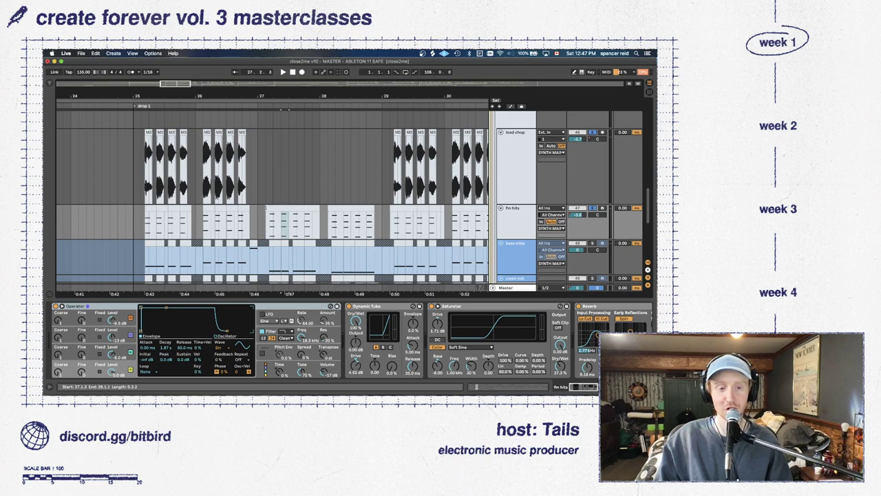
left_click(157, 224)
left_click(202, 210)
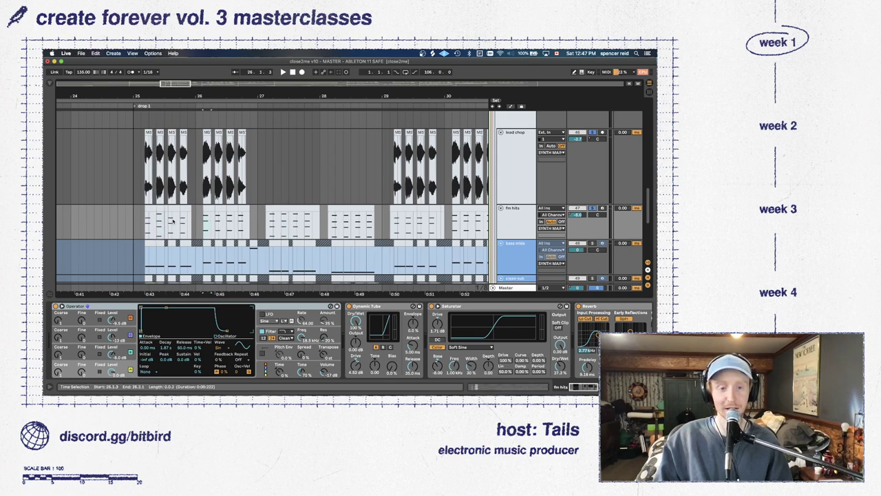
Play the fm hits without the lead chop and highlight the opening hits from 25.1.4 to 25.2.3
left_click(172, 221)
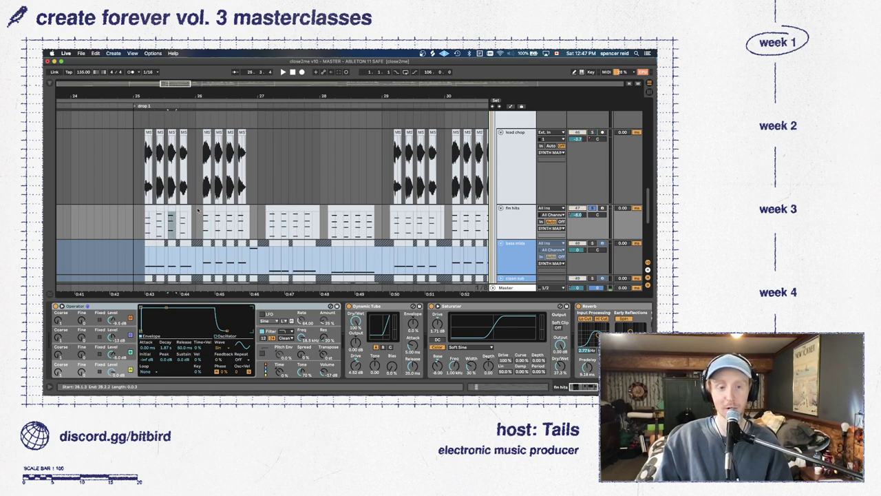
key("space")
left_click_drag(160, 213, 149, 209)
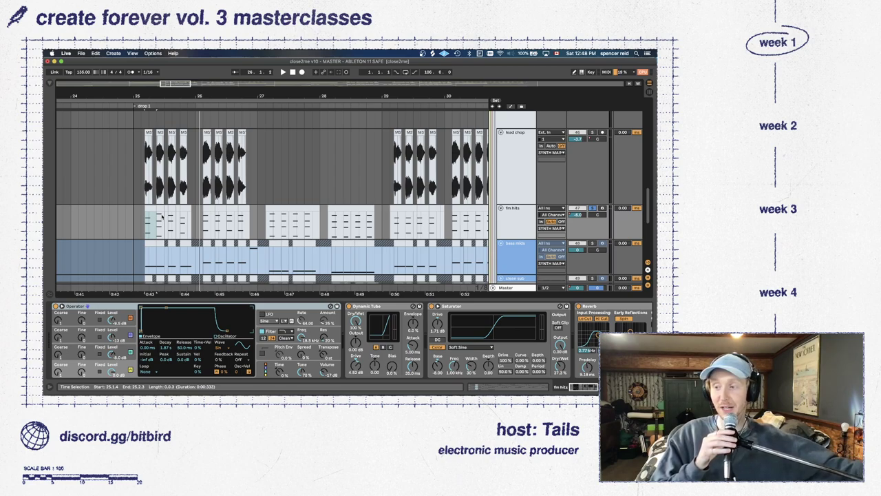
left_click(163, 216)
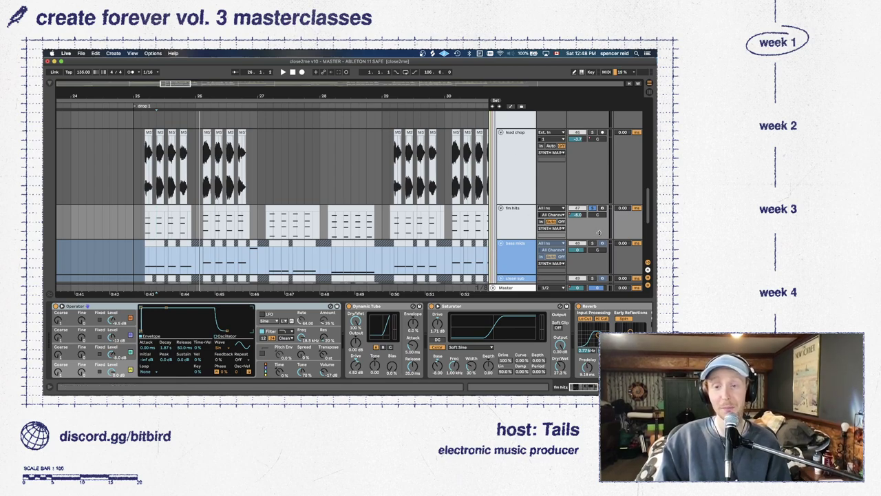
Solo the lead chop again and play it with the fm hits and bass mids from the start of drop 1
left_click(592, 132)
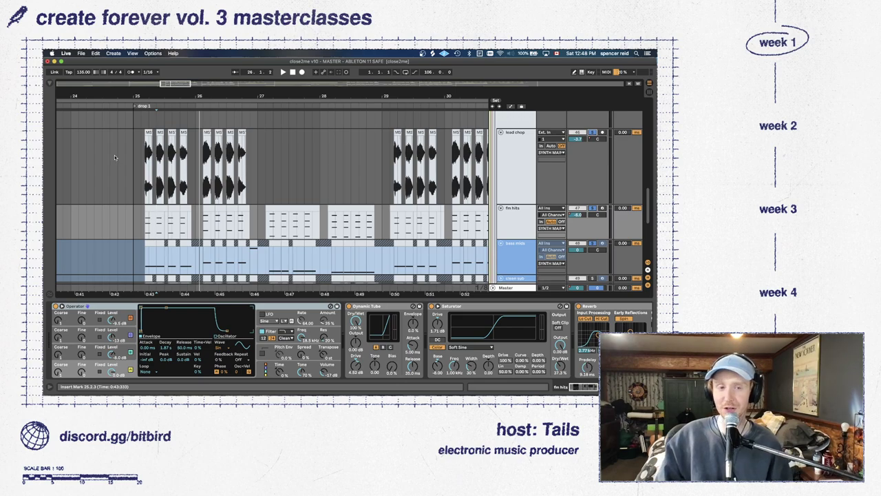
left_click(134, 157)
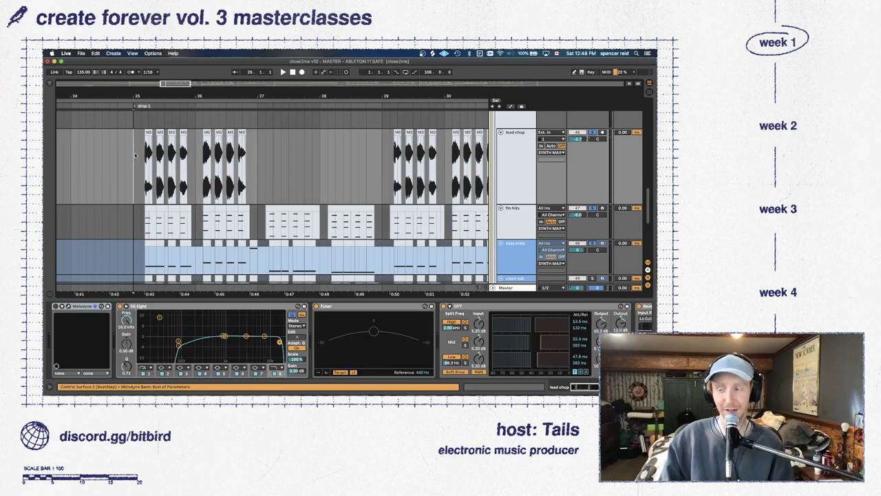
key("space")
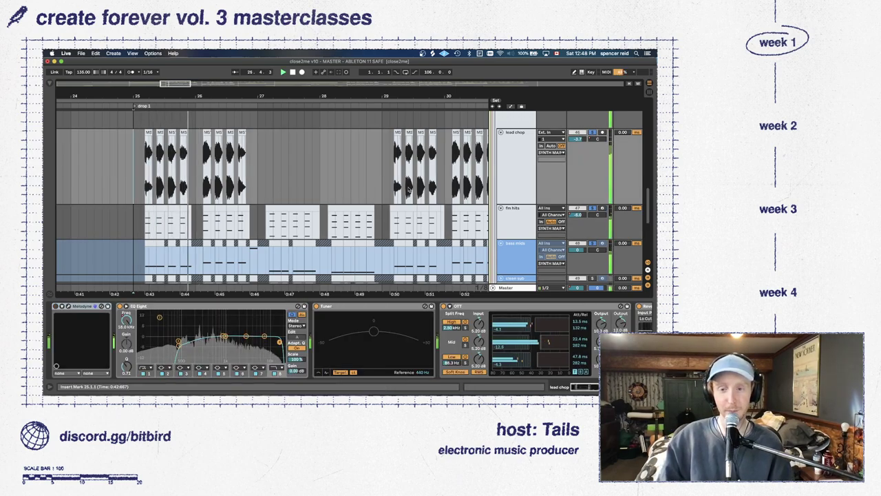
scroll(409, 190, "down", 5)
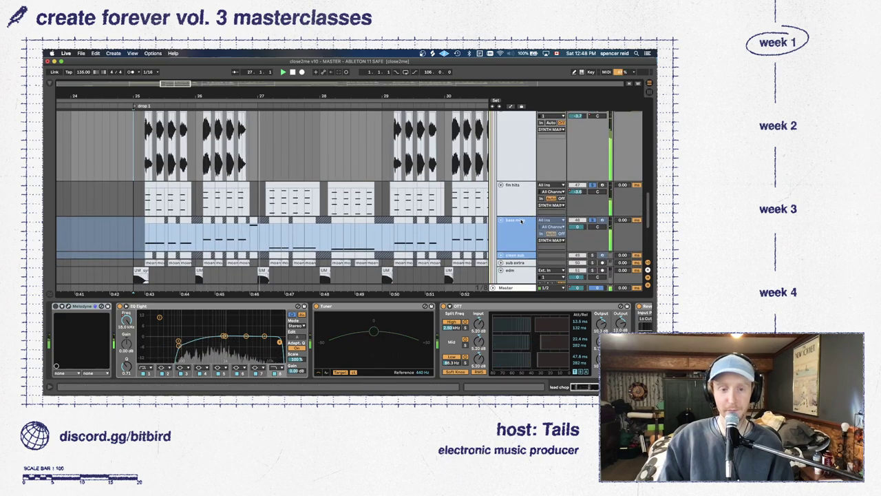
Solo the clean sub and sub extra tracks too, and replay all the soloed layers from bar 25
key("space")
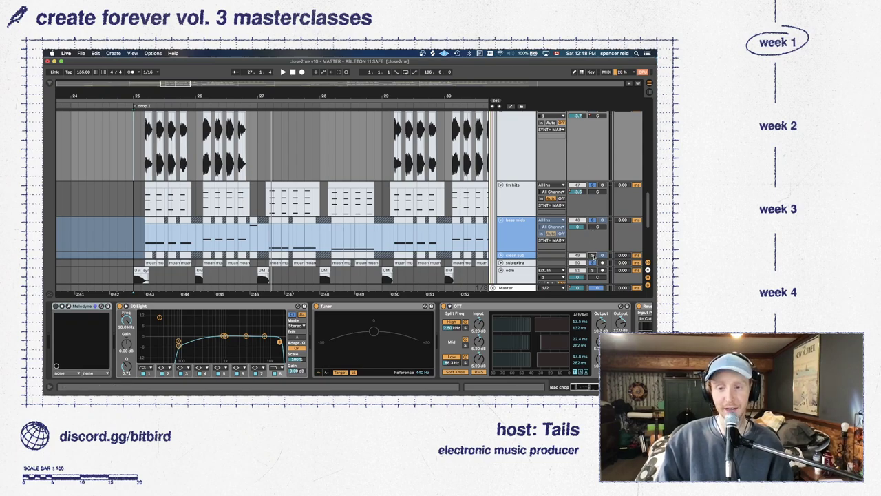
left_click(290, 76)
key("minus")
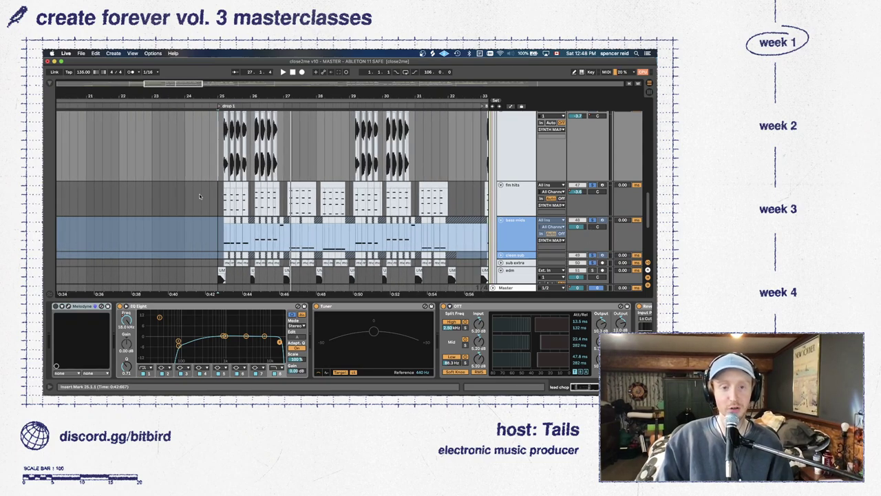
left_click(219, 196)
key("space")
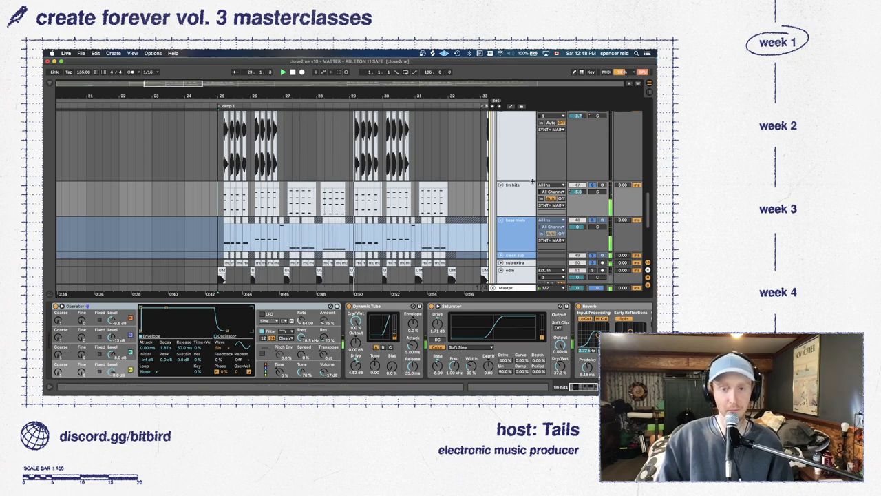
scroll(244, 152, "up", 1)
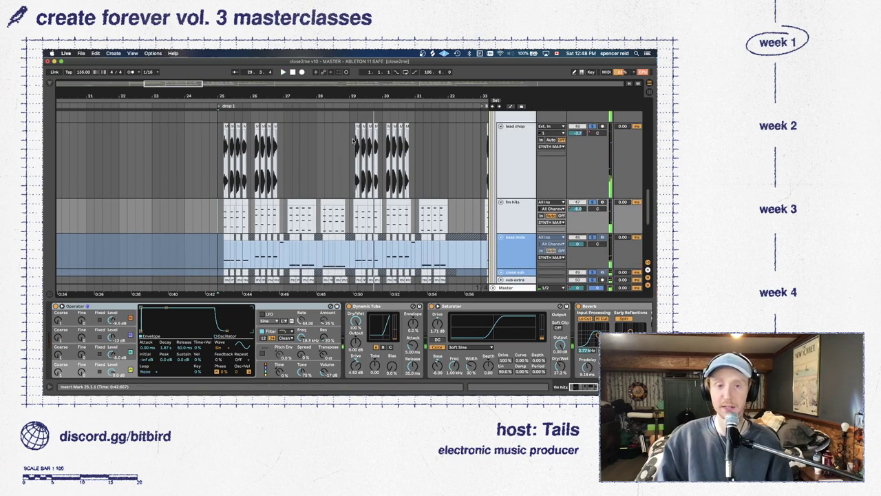
Add the close vocal track to the soloed layers and play them from bar 25 with the device view hidden
scroll(365, 152, "up", 8)
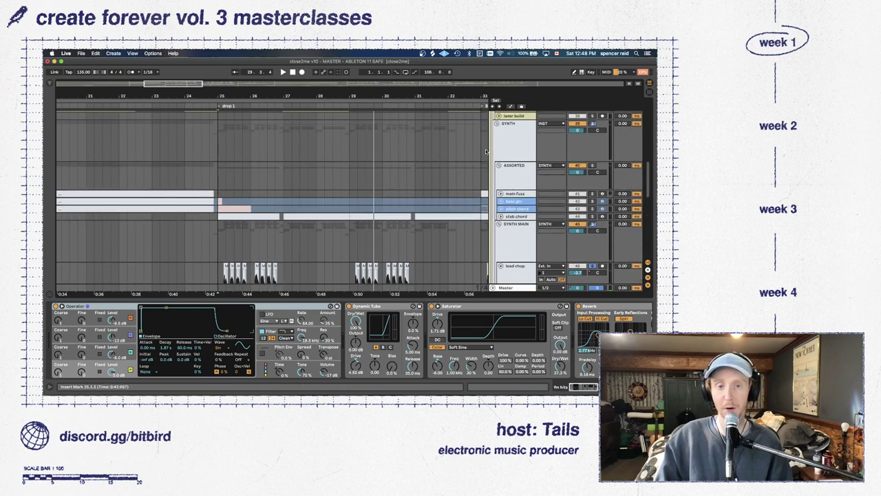
scroll(481, 151, "up", 2)
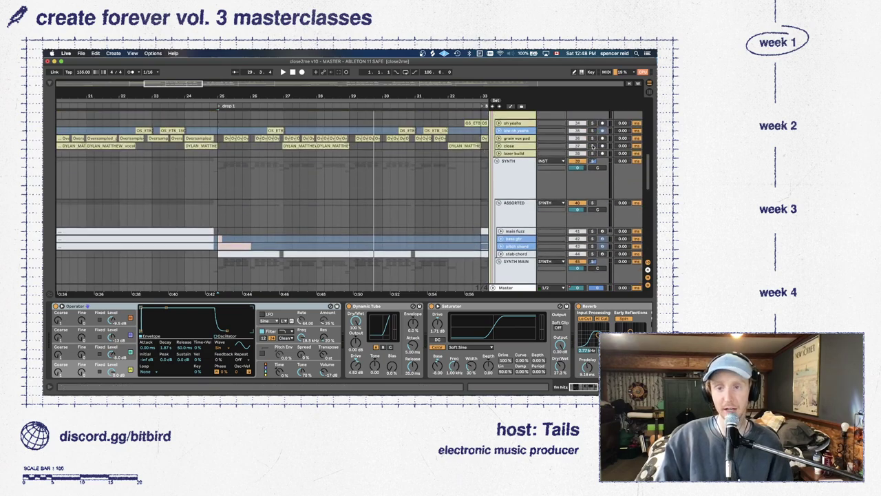
key("space")
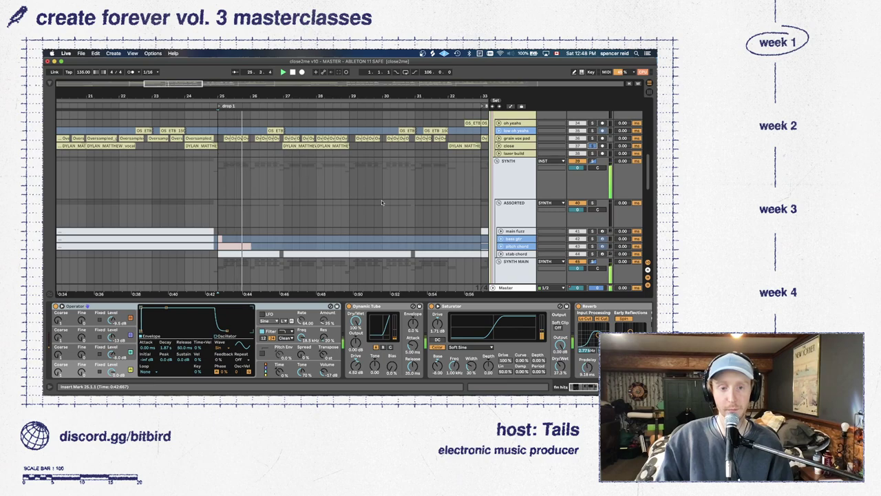
scroll(381, 200, "down", 3)
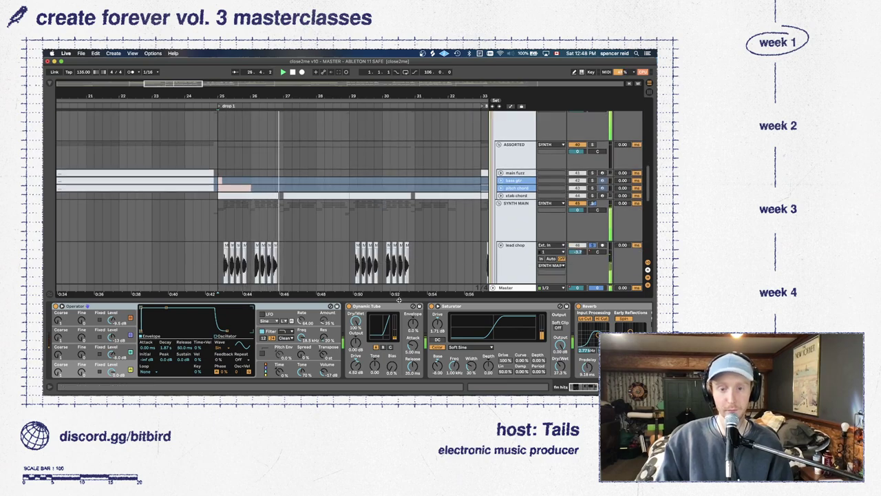
key("super+alt+l")
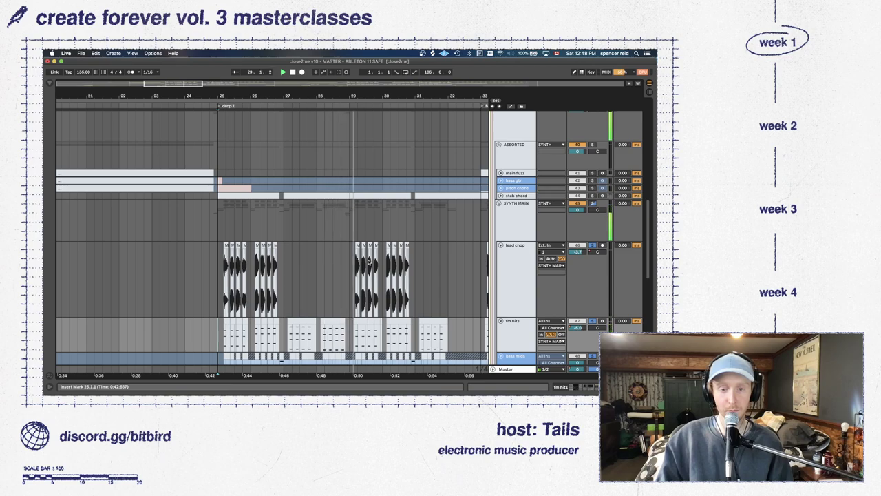
Fold the lead chop track and unfold the clean sub track while the drop plays
scroll(370, 260, "up", 1)
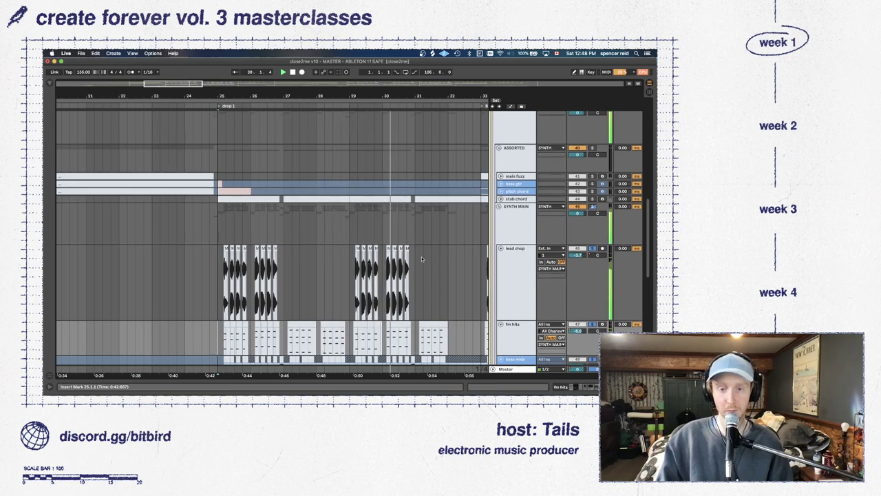
left_click(501, 248)
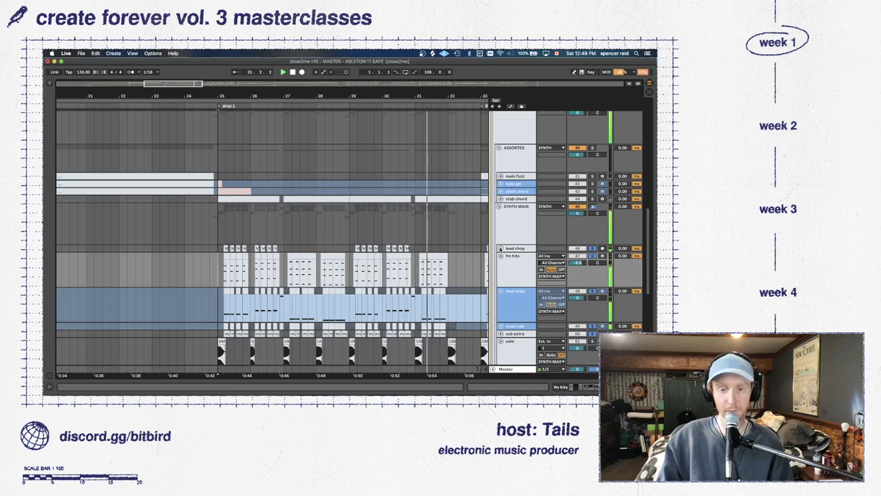
scroll(379, 238, "down", 2)
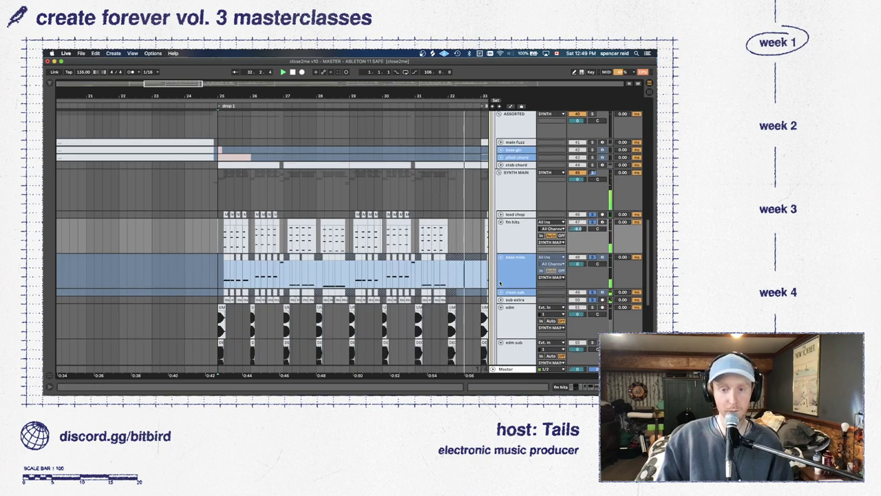
left_click(501, 292)
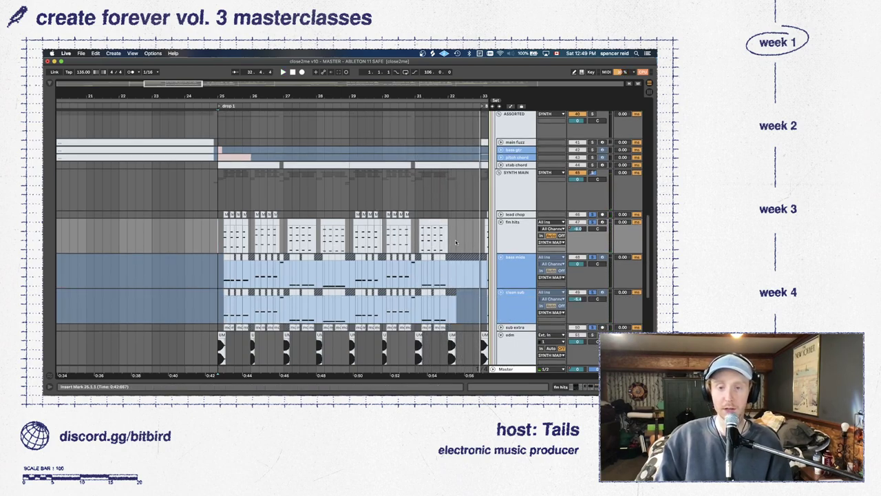
Show the fm hits devices and examine the envelopes of each of Operator's four oscillators
double_click(504, 236)
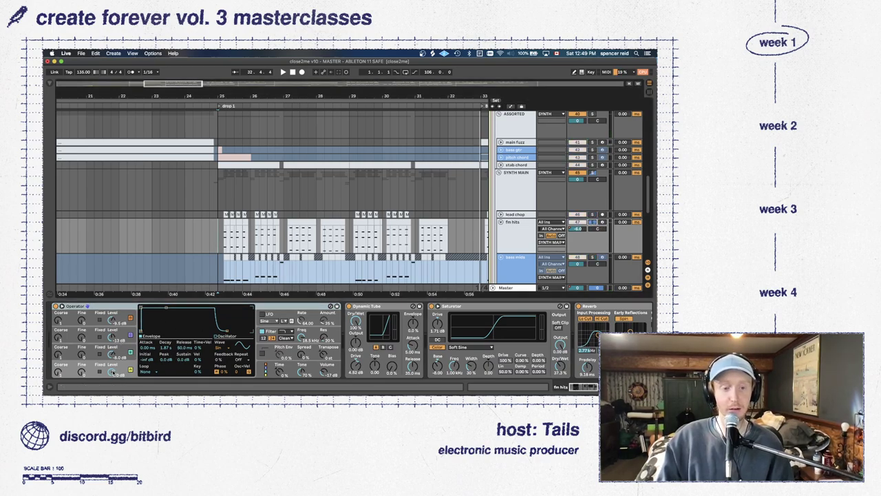
left_click(122, 349)
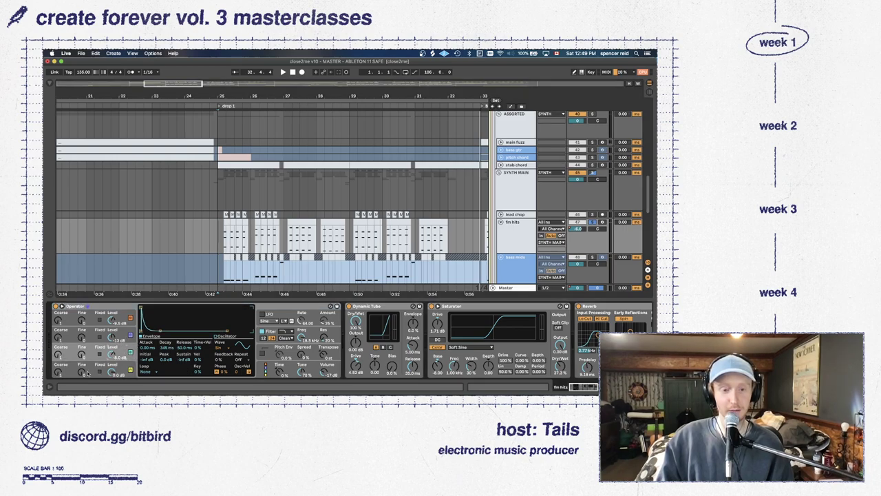
left_click(119, 337)
left_click(120, 318)
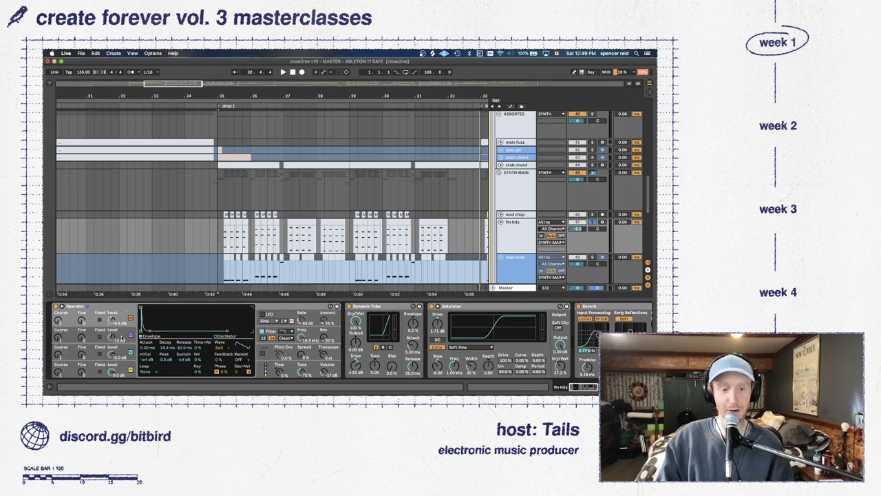
left_click(119, 338)
left_click(122, 354)
left_click(123, 371)
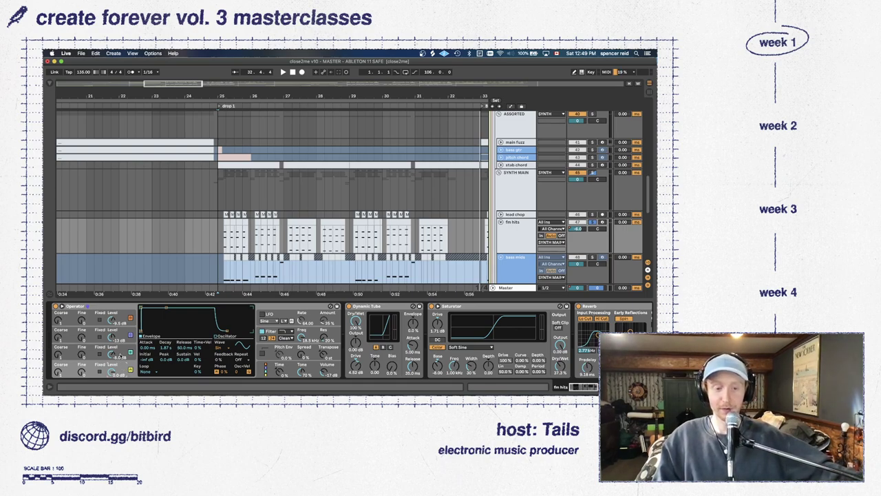
left_click(123, 337)
left_click(123, 317)
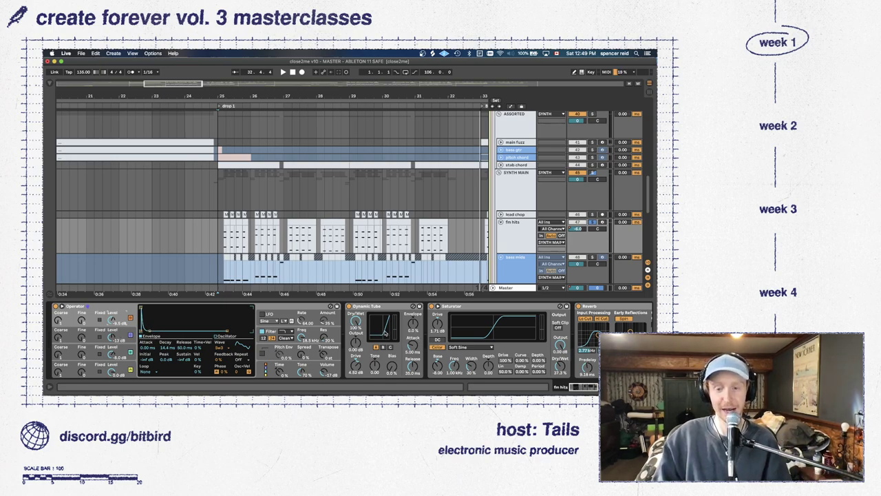
Play the soloed fm hits and examine the effect chain from Dynamic Tube and Saturator through Reverb, Compressor and the EQs
scroll(386, 333, "right", 5)
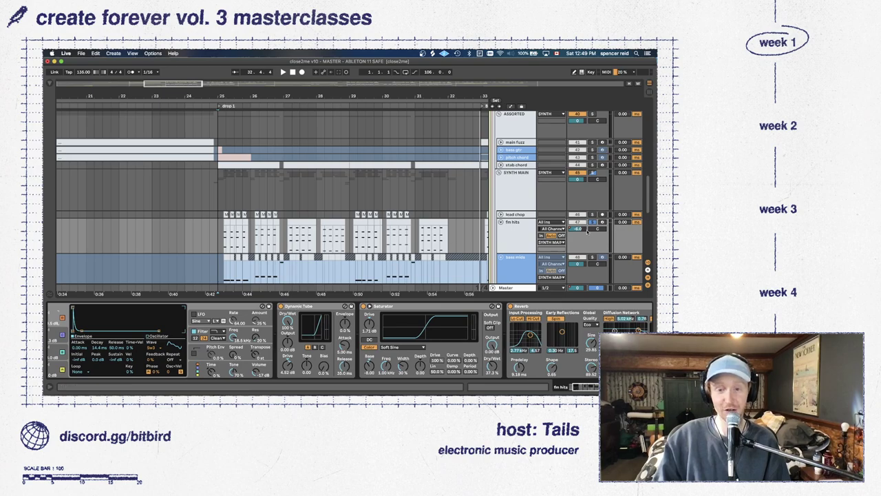
key("space")
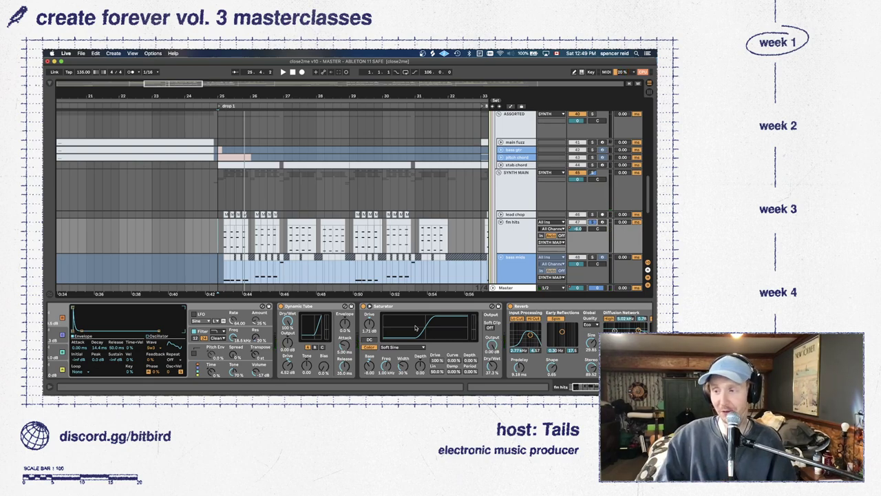
key("space")
scroll(461, 337, "right", 5)
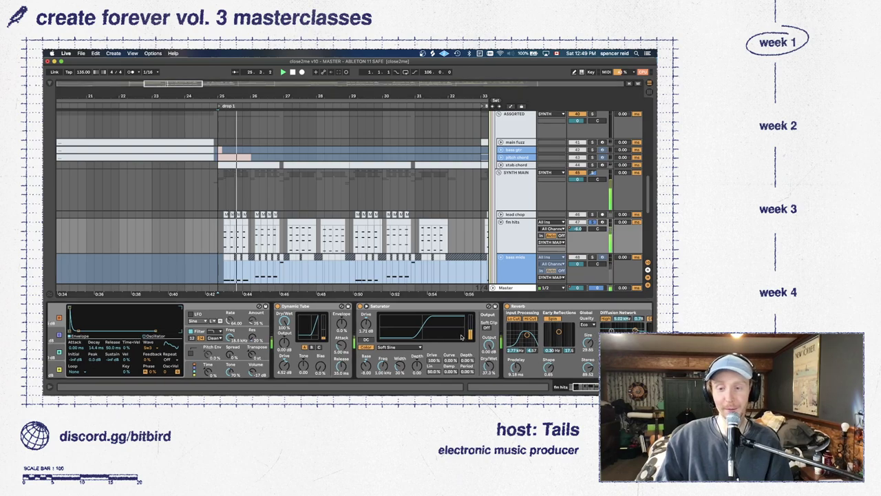
scroll(461, 337, "right", 5)
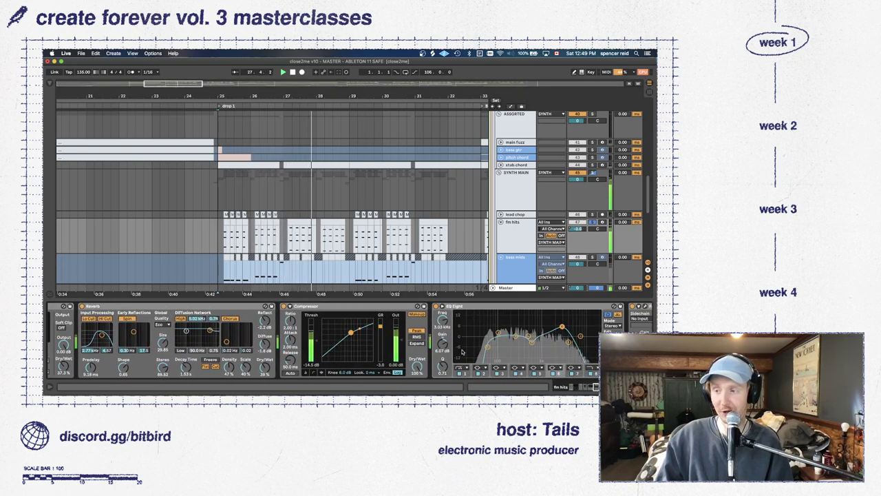
scroll(465, 352, "right", 4)
scroll(464, 351, "right", 10)
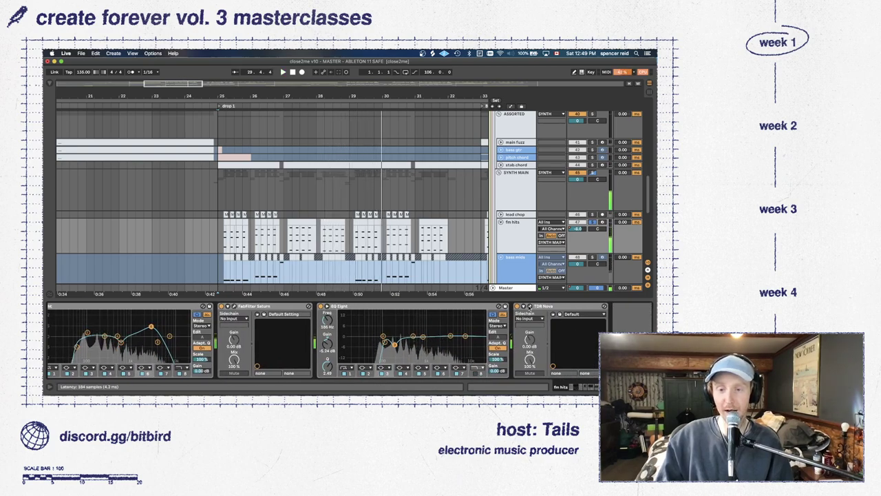
Open the TDR Nova equalizer on fm hits, view it during playback, and close it along with the device view
left_click(529, 306)
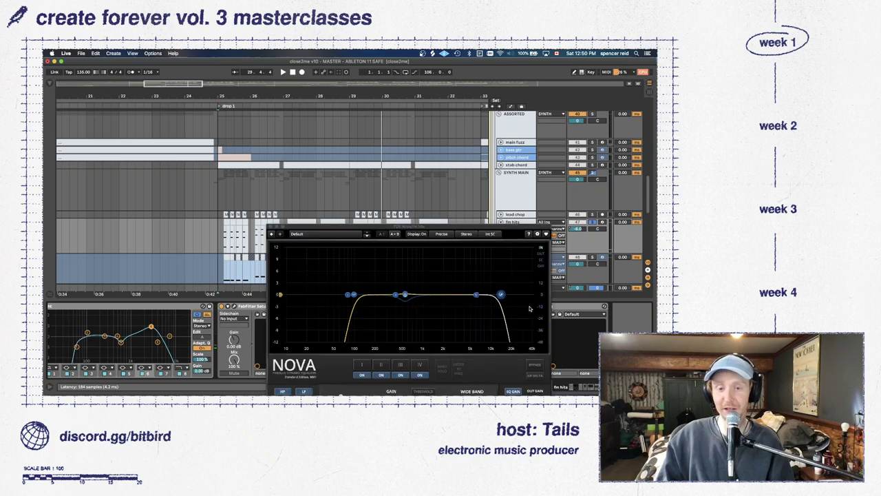
left_click_drag(398, 234, 245, 96)
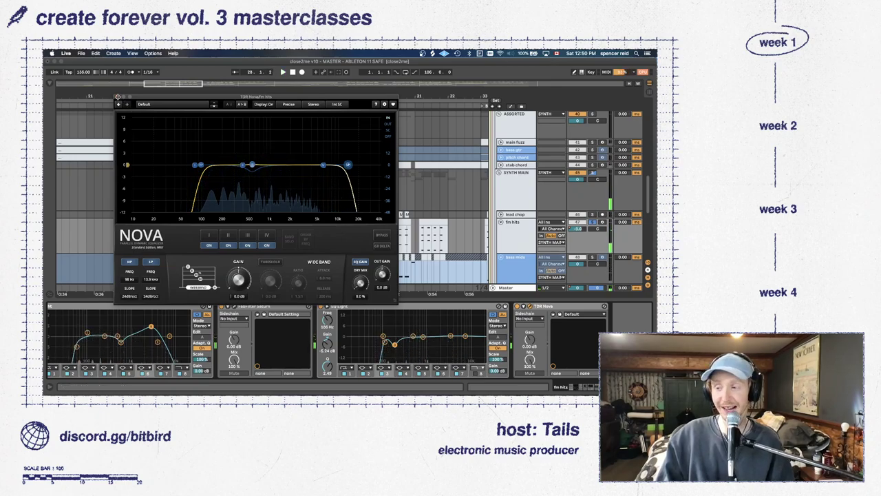
key("space")
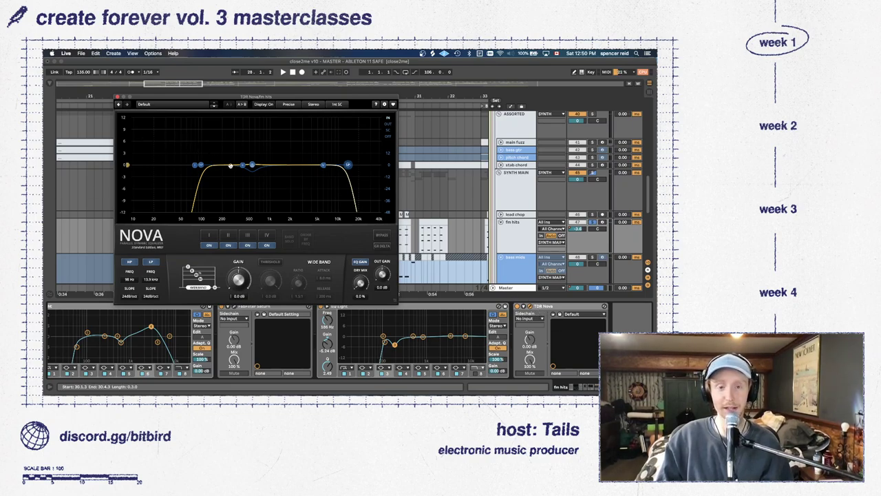
key("space")
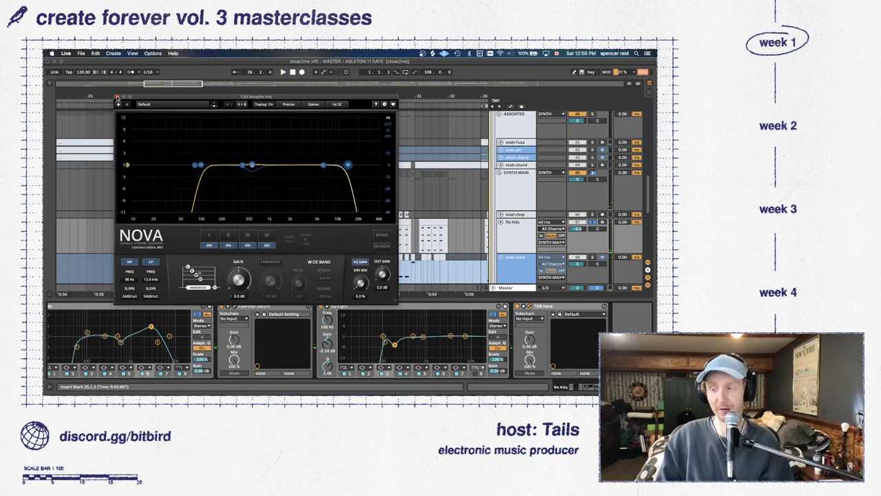
left_click(117, 96)
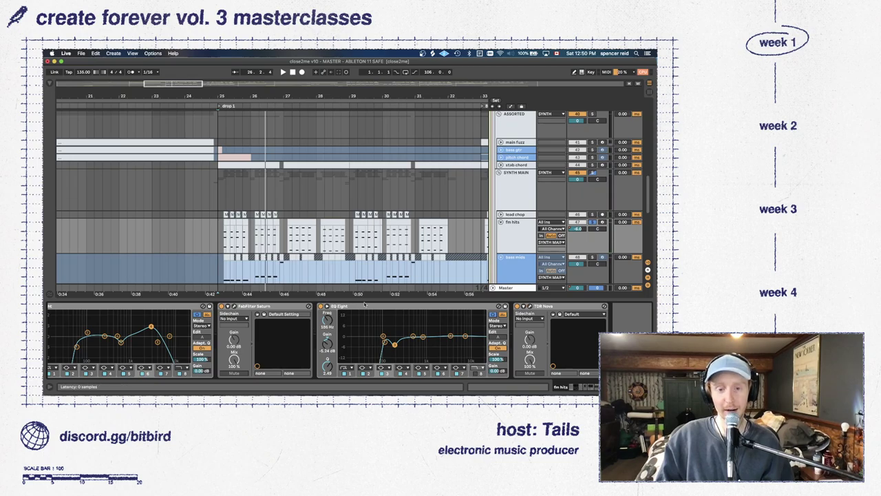
key("super+alt+l")
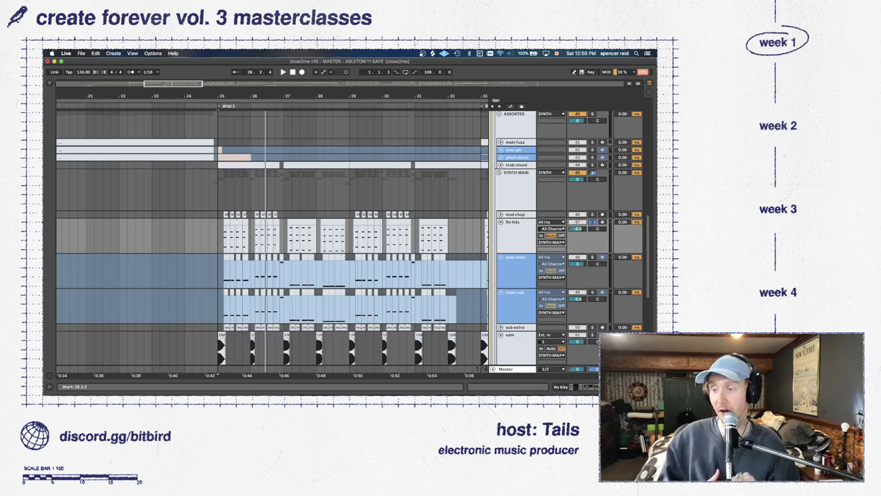
Loop the opening fm hits selection from 25.1.4, and change the loop to eight bars starting at 25.1.1
left_click_drag(243, 227, 250, 227)
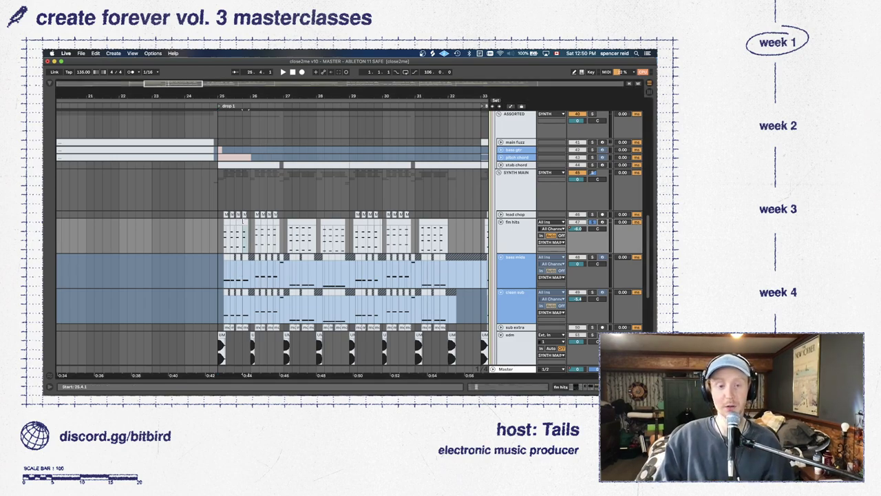
left_click(224, 224)
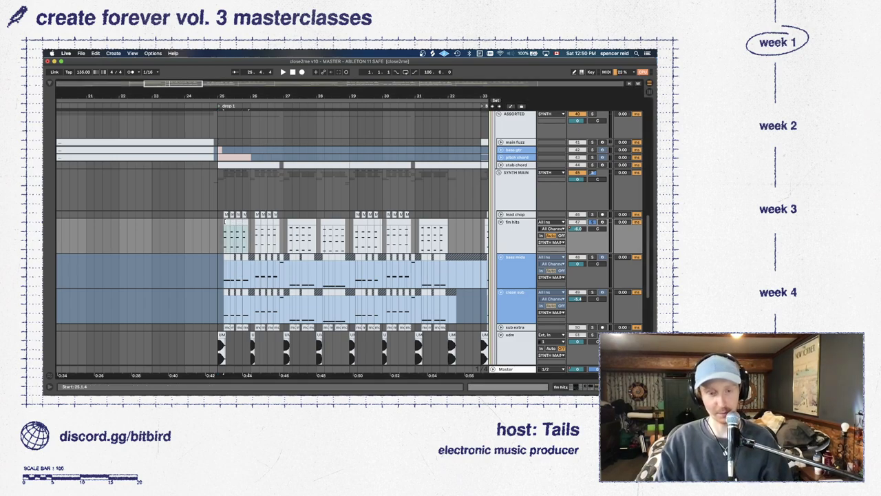
key("super+l")
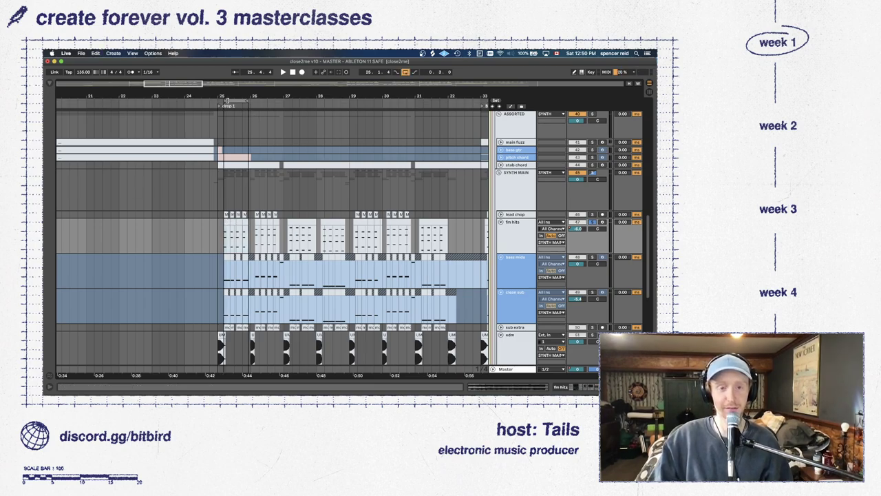
left_click_drag(227, 101, 479, 119)
Consolidate the fm hits clips from 25.1.4 to 28.4.3 into one clip and view its notes in an enlarged MIDI editor
left_click(228, 108)
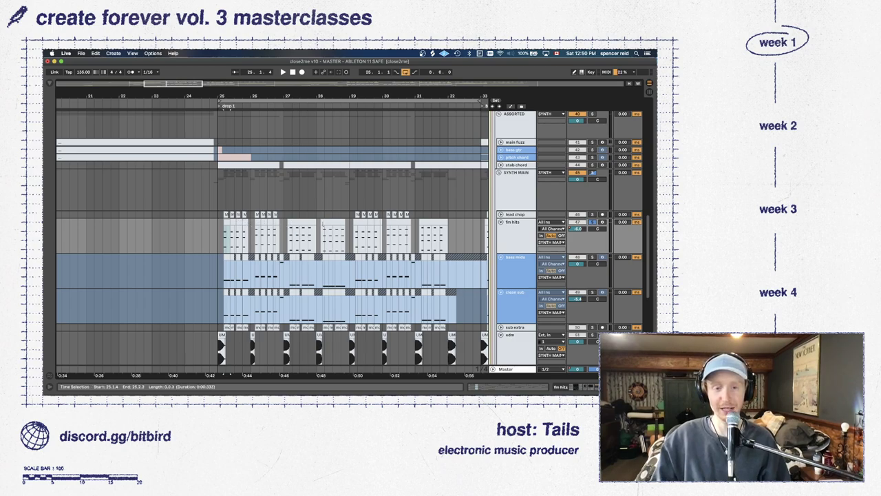
left_click(341, 224, "shift")
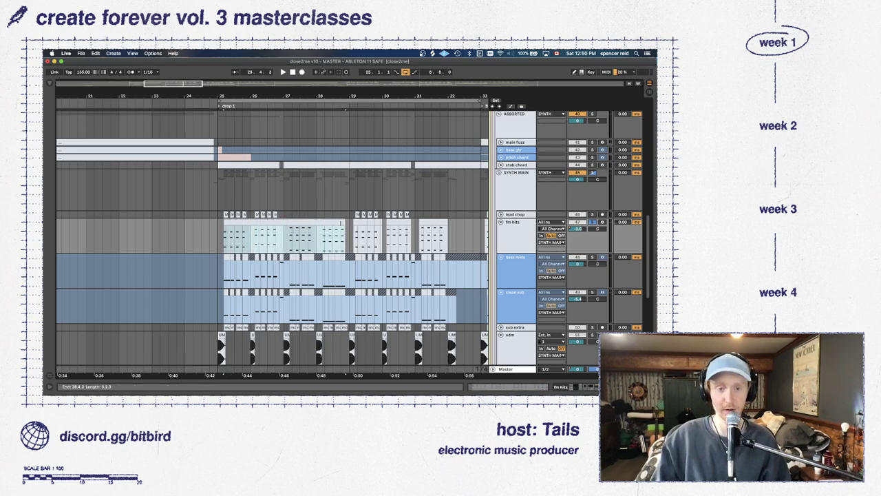
double_click(253, 235)
left_click_drag(204, 249, 192, 248)
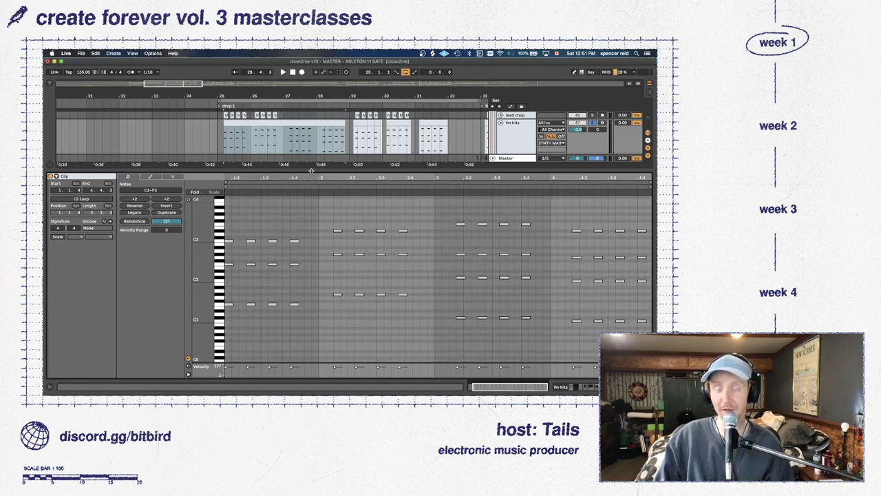
key("super+alt+l")
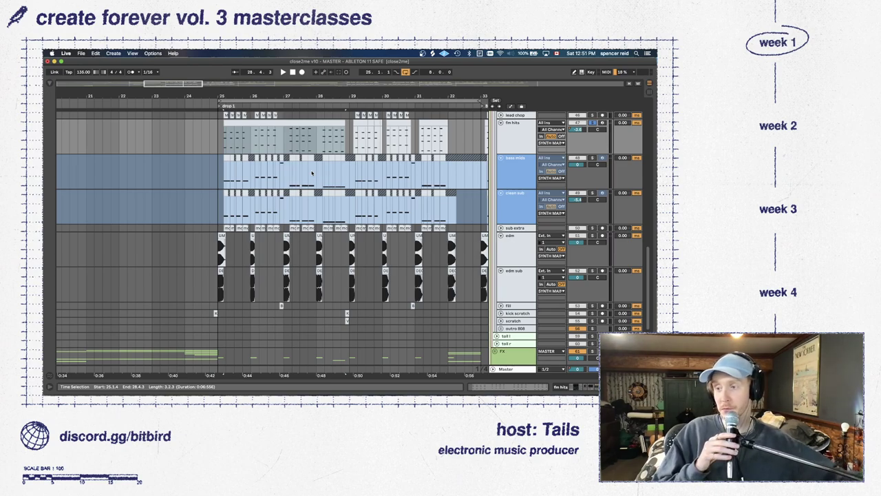
Insert a MIDI track below fm hits and load Operator onto it, searching all browser results for "opera"
scroll(482, 172, "up", 2)
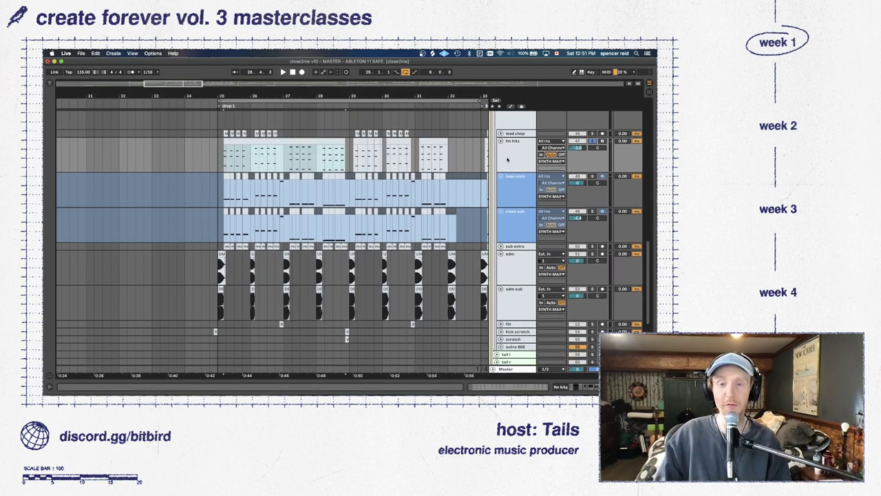
key("super+shift+t")
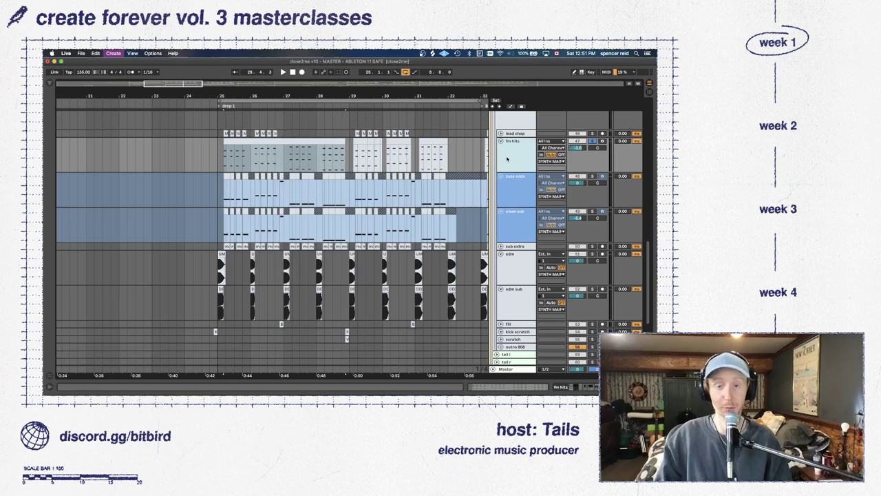
left_click(50, 83)
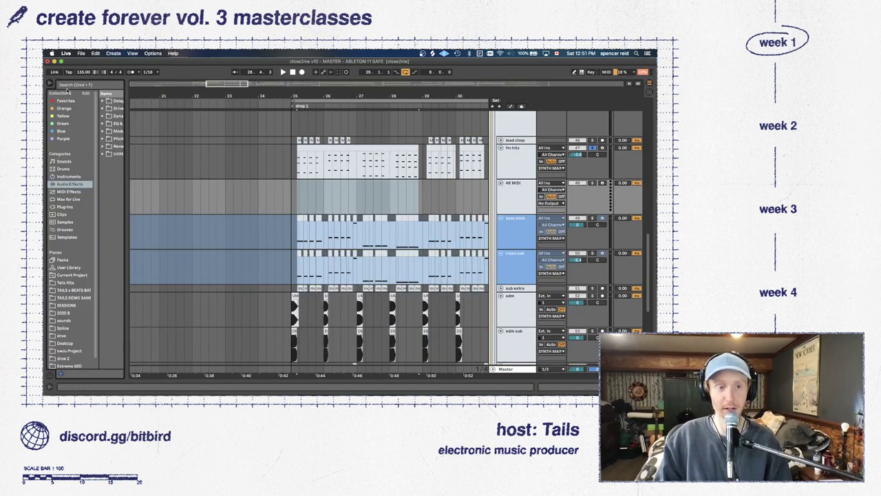
type("opera")
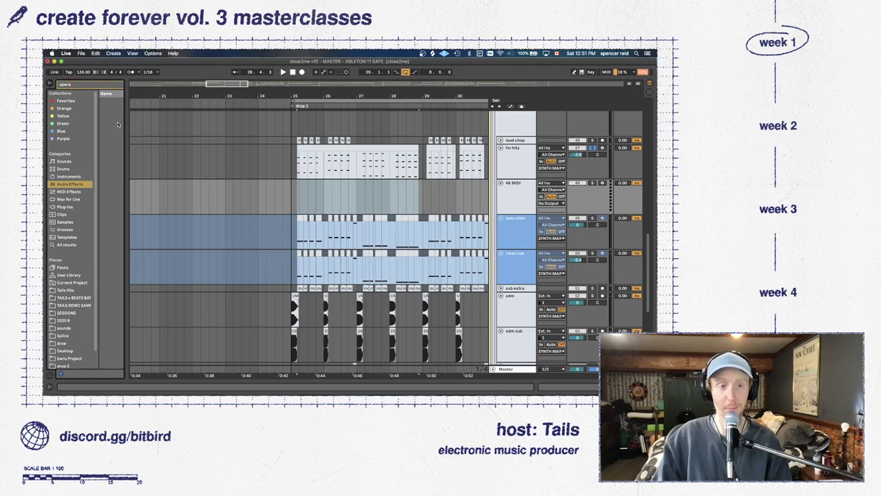
left_click_drag(126, 127, 181, 132)
left_click(67, 245)
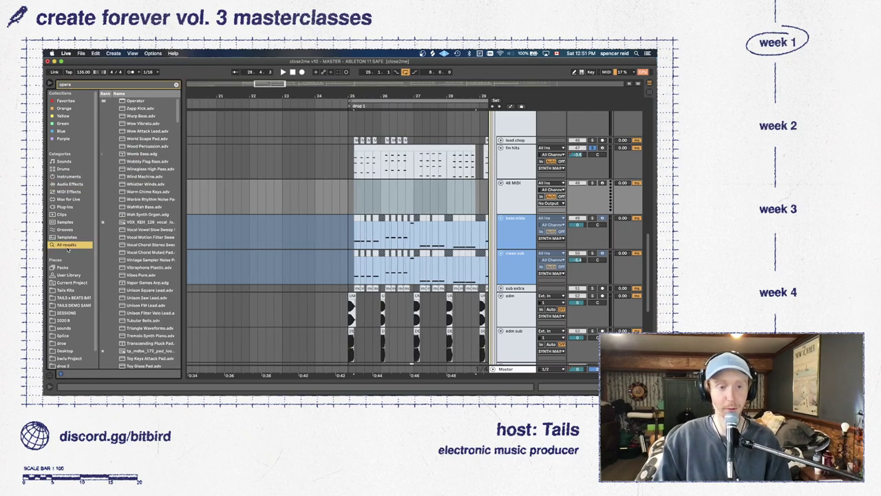
left_click(133, 100)
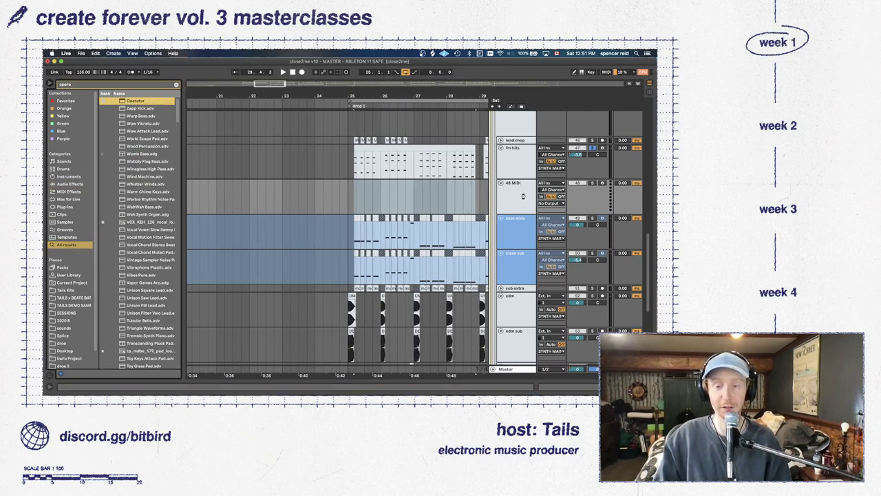
left_click_drag(523, 196, 524, 197)
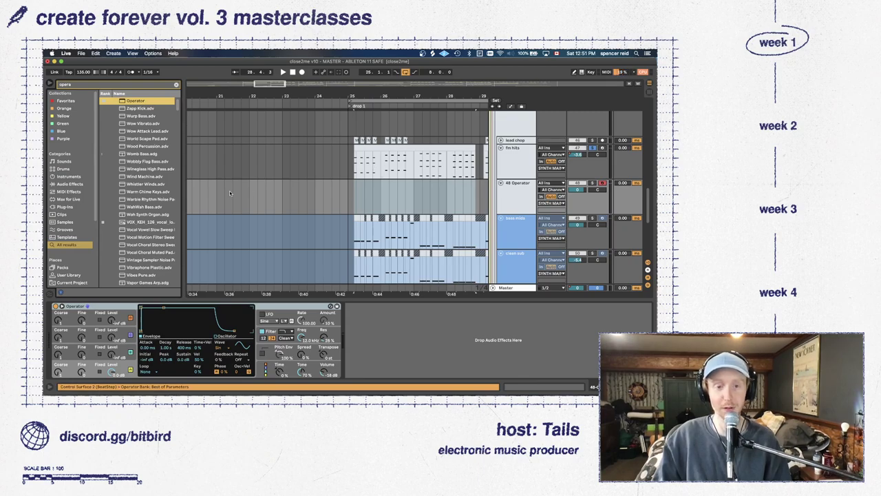
Create an empty one-bar MIDI clip from 25.1.1 to 26.1.1 on the Operator track and open its note editor
left_click_drag(349, 197, 381, 197)
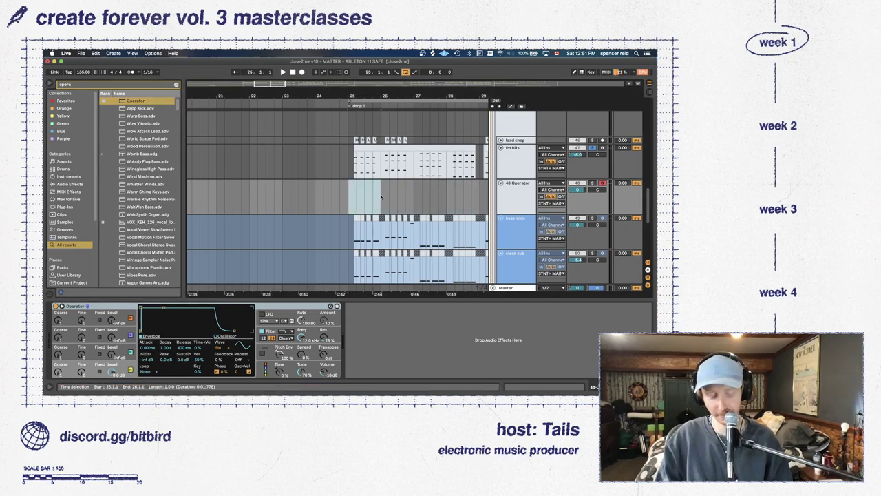
key("super+shift+m")
left_click_drag(210, 265, 205, 263)
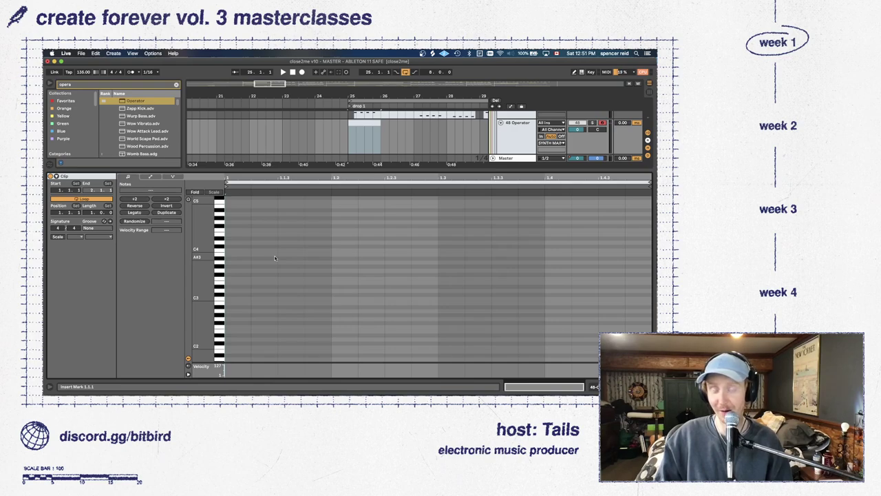
Add a D3 note at the clip's start, extend it to one beat, and audition it with the Operator track soloed
double_click(230, 292)
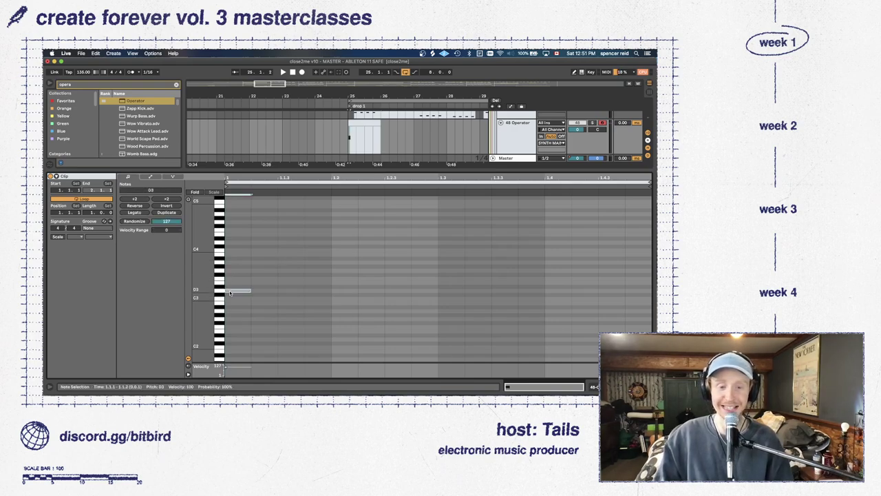
left_click_drag(249, 290, 331, 290)
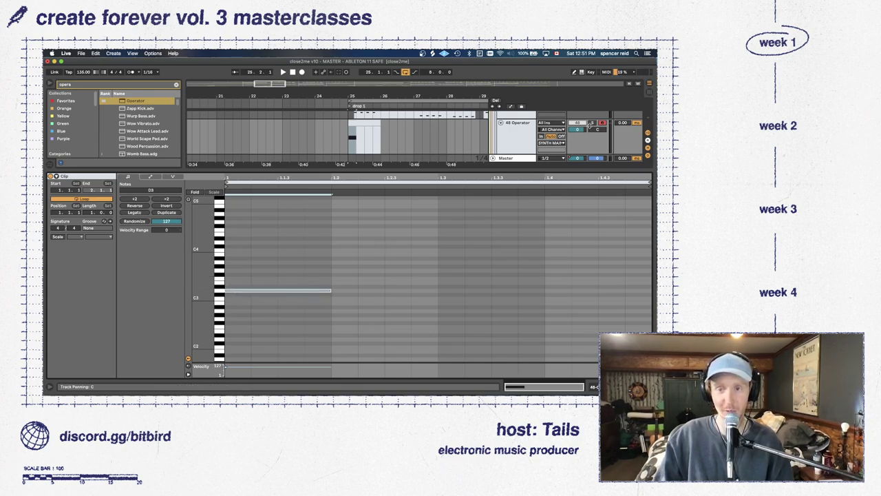
key("space")
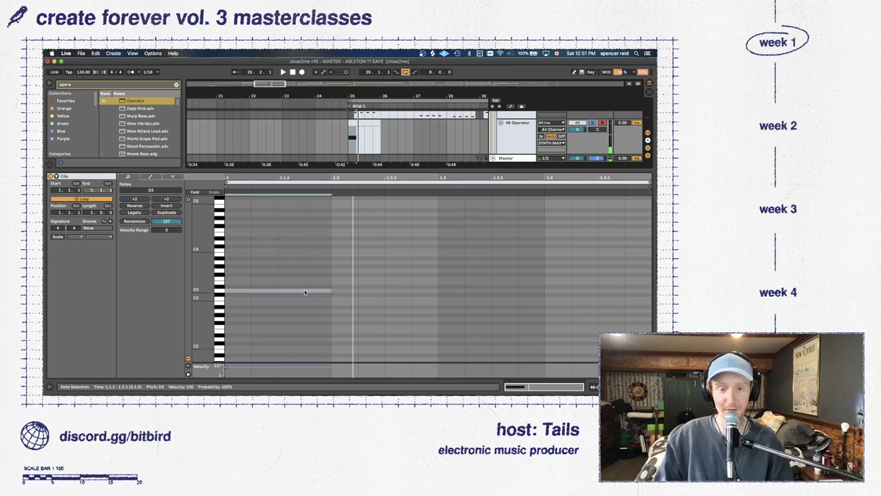
key("space")
Copy the D3 note up to F3 and A3 to build a close-voiced triad, and play the chord
left_click_drag(278, 293, 279, 288)
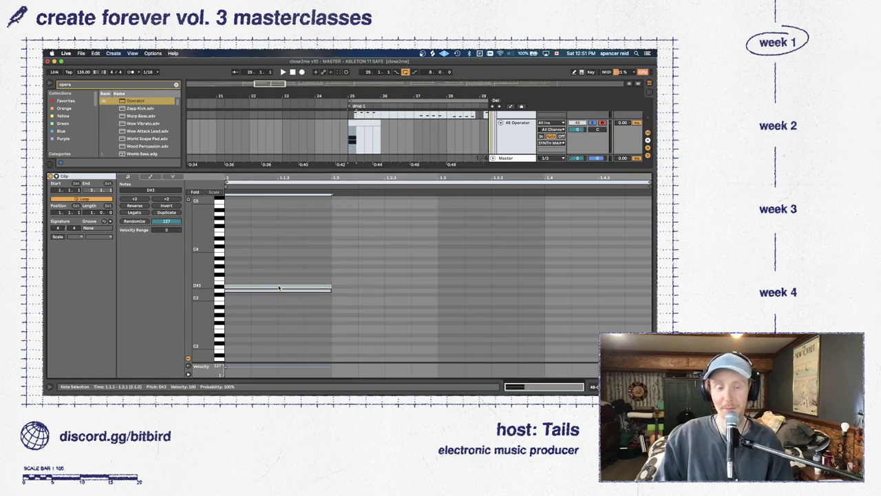
key("Up")
key("Up")
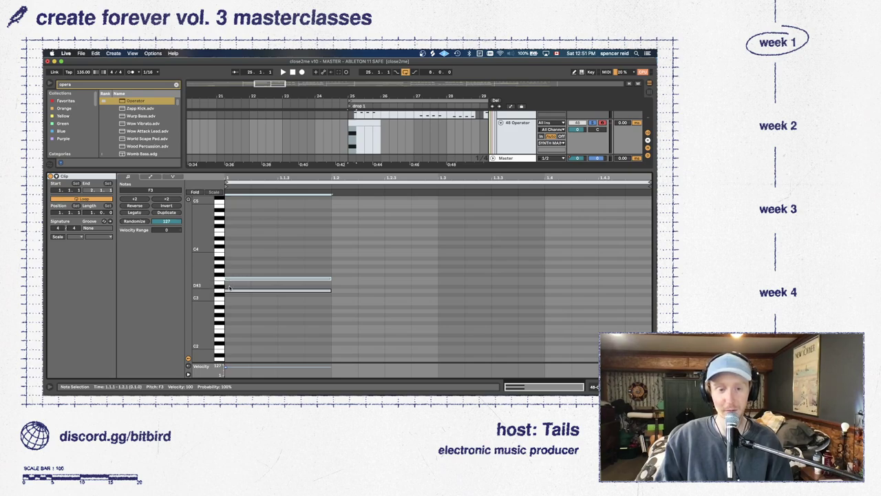
key("space")
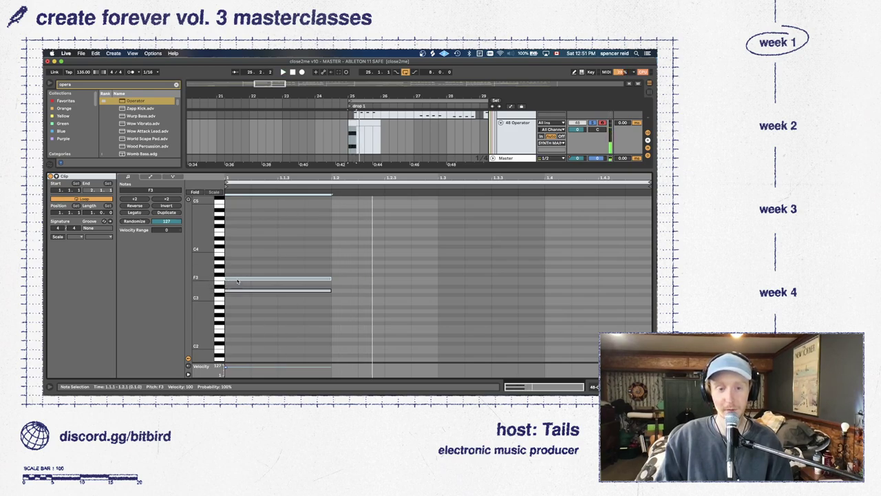
left_click_drag(237, 281, 242, 266)
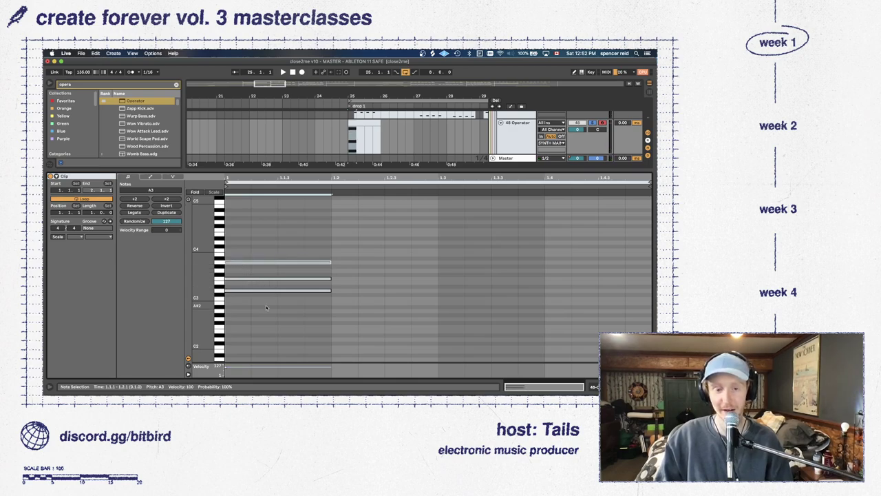
left_click_drag(266, 305, 334, 260)
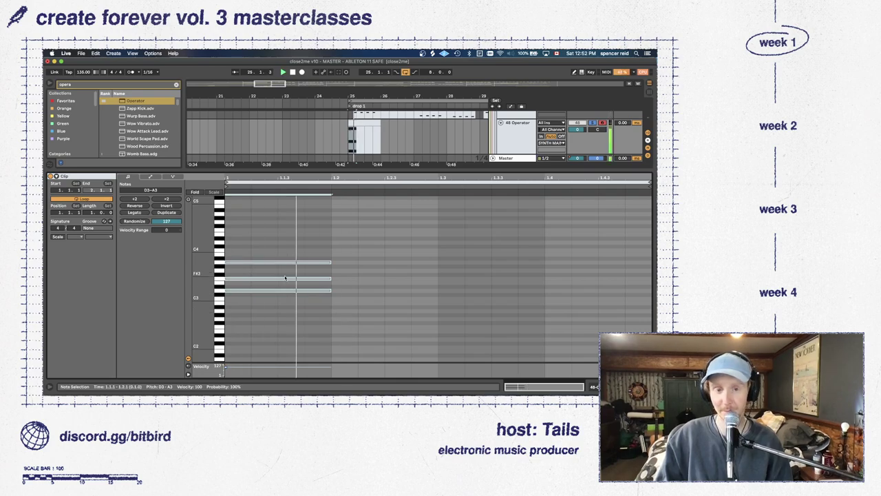
Raise the chord's middle note, F3, one octave to F4
left_click(321, 279)
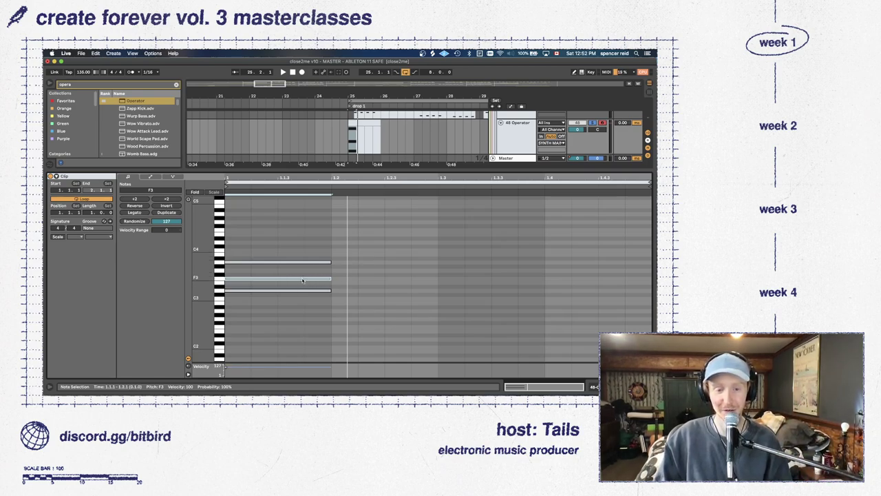
left_click_drag(304, 280, 304, 279)
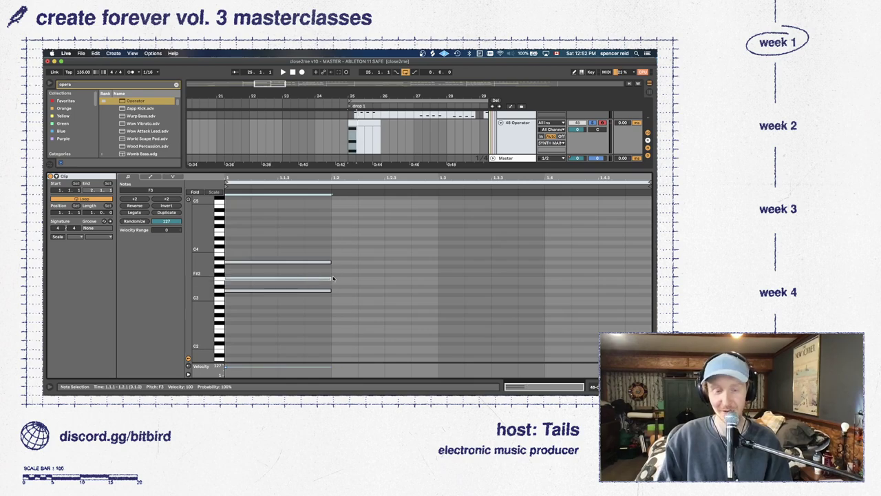
key("shift+Up")
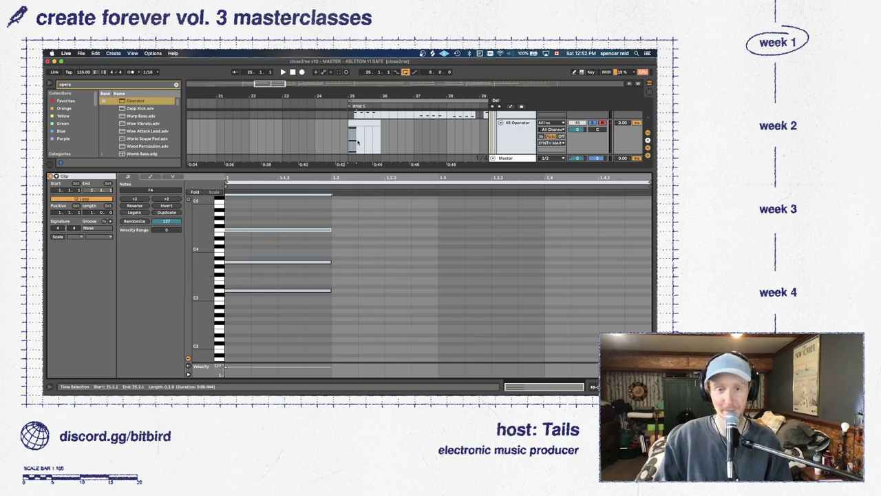
Duplicate the whole chord to the second beat and transpose the copy down five semitones, spanning A2 to C4
key("super+a")
key("super+d")
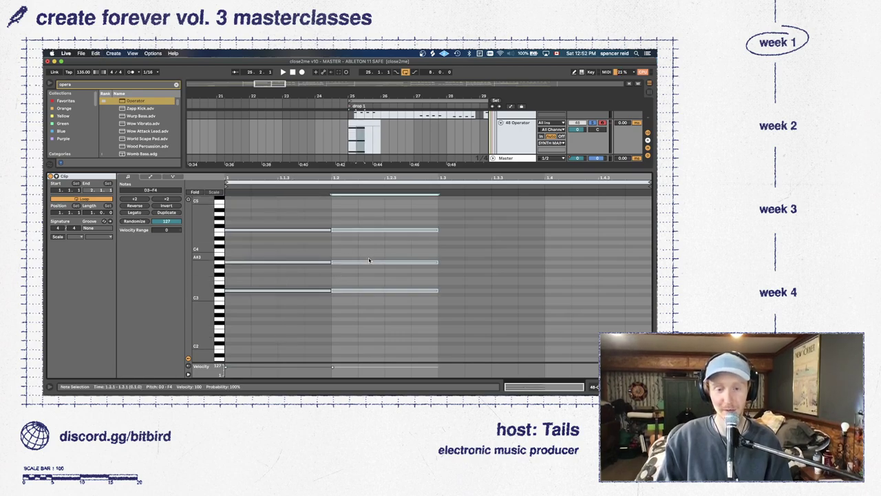
key("Down")
key("Down")
key("Down")
key("Down")
key("Down")
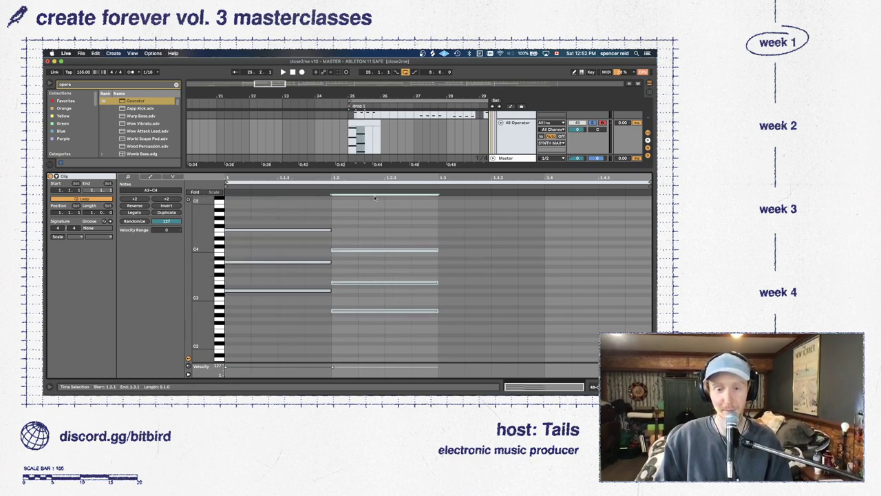
Duplicate the second chord to the third beat, transpose the copy up eight semitones, and raise its top note to A4
key("super+d")
key("Up")
key("Up")
key("Up")
key("Up")
key("Up")
key("Up")
key("Up")
key("Up")
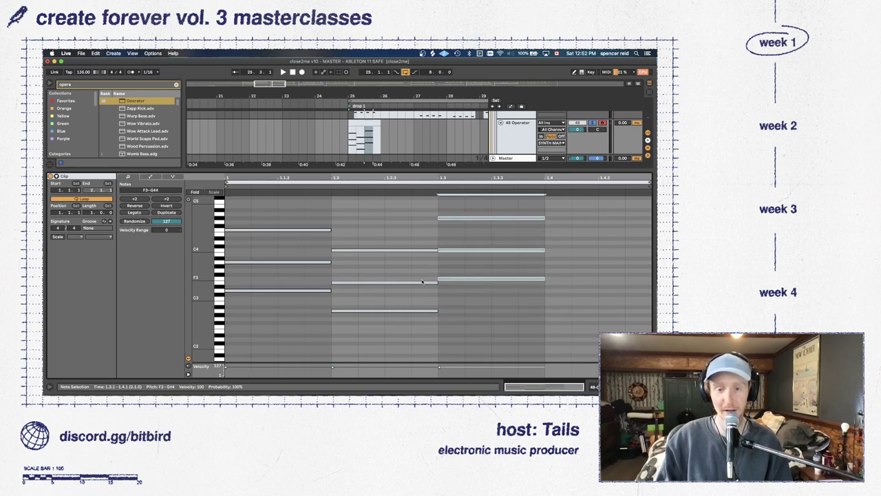
left_click(444, 218)
left_click_drag(446, 218, 449, 208)
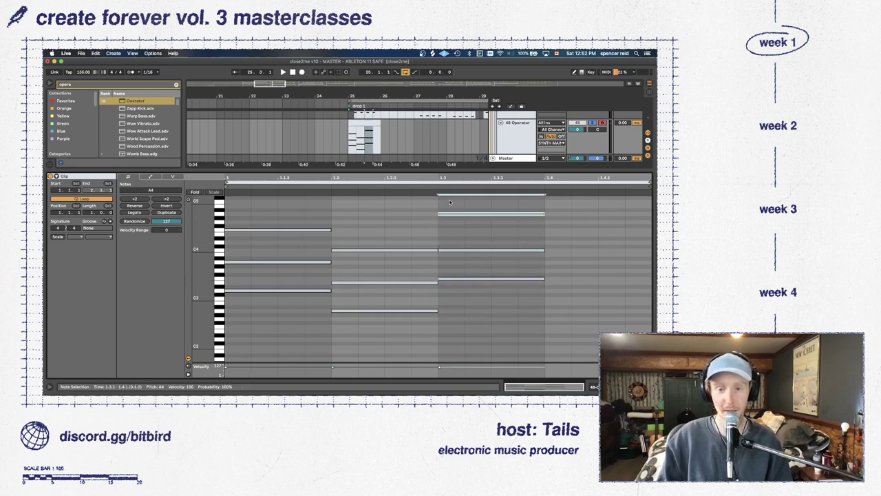
Play the progression, try a close voicing with F4, C4 and A4 lowered an octave, and restore the open voicing
key("space")
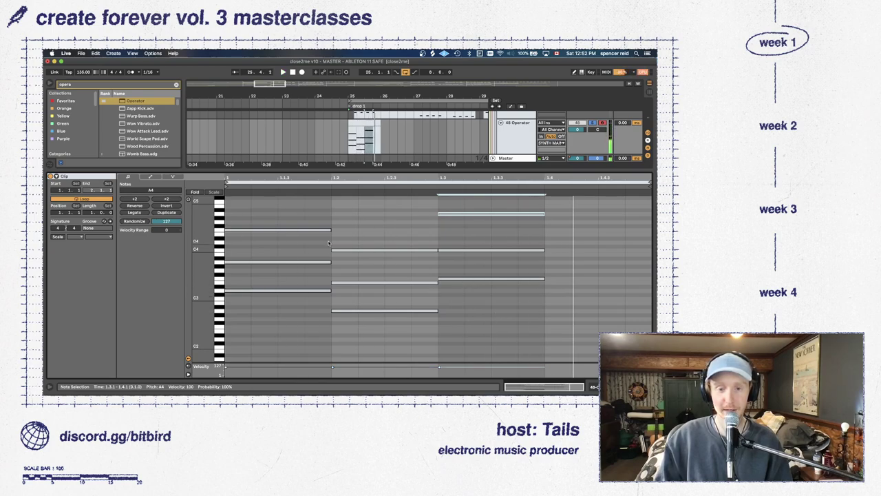
key("ctrl+z")
key("ctrl+z")
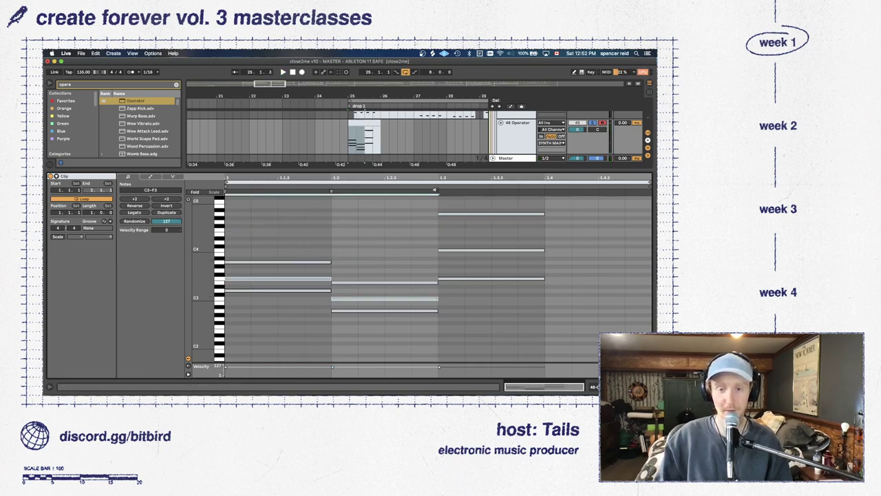
key("ctrl+z")
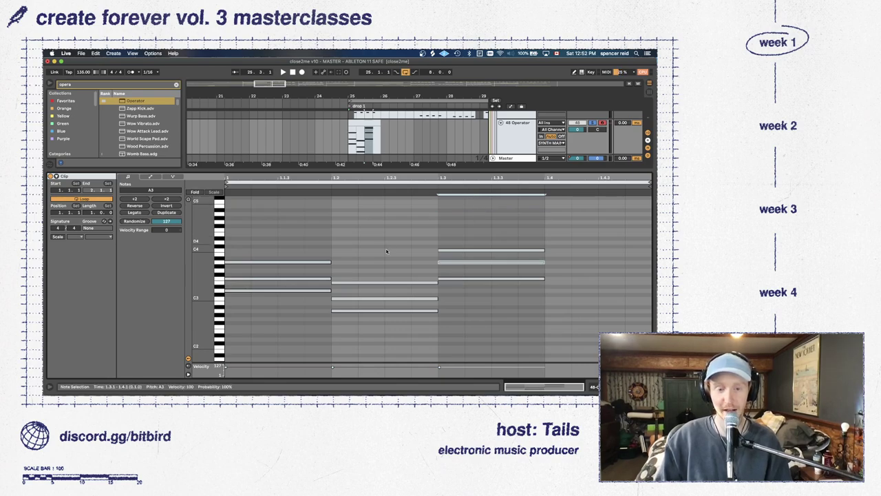
key("space")
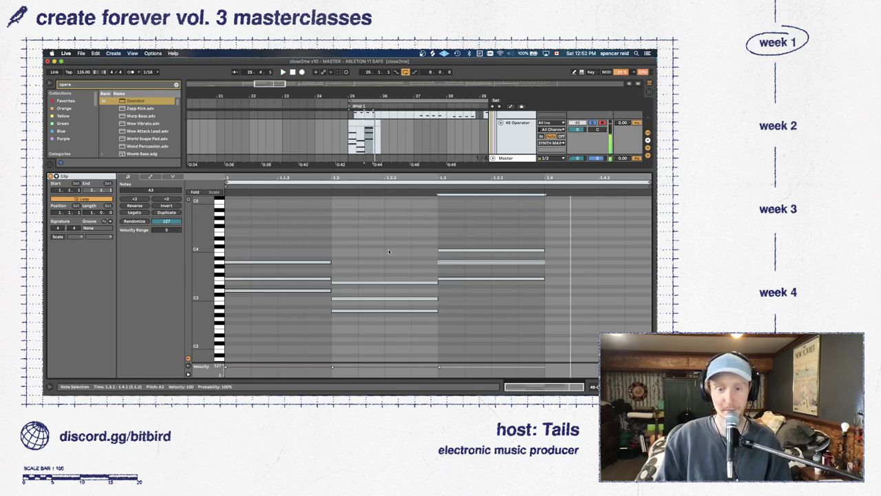
key("ctrl+y")
key("ctrl+y")
key("ctrl+y")
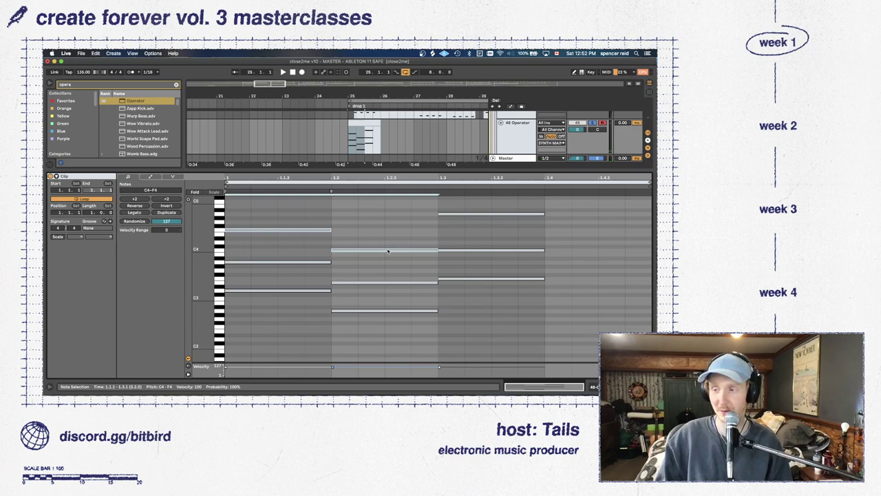
Transpose all three chords down one octave, spanning A1 to A3, and play the progression
key("super+a")
key("shift+Down")
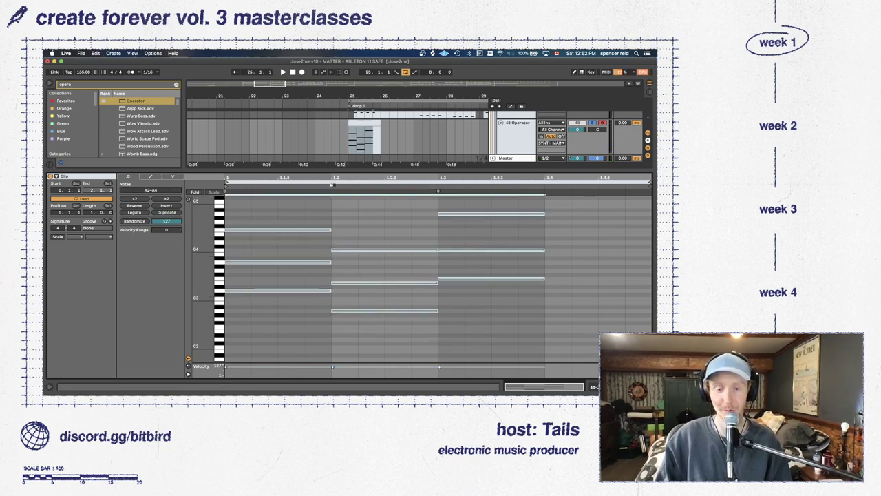
key("space")
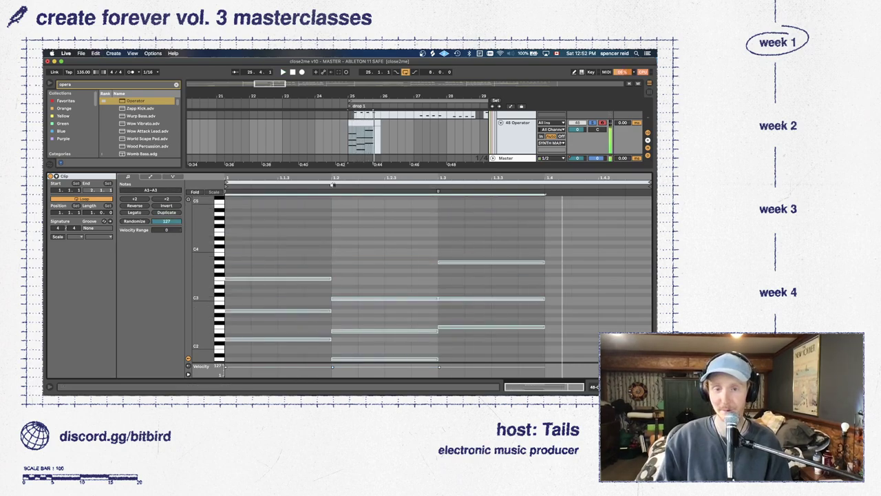
scroll(381, 219, "down", 3)
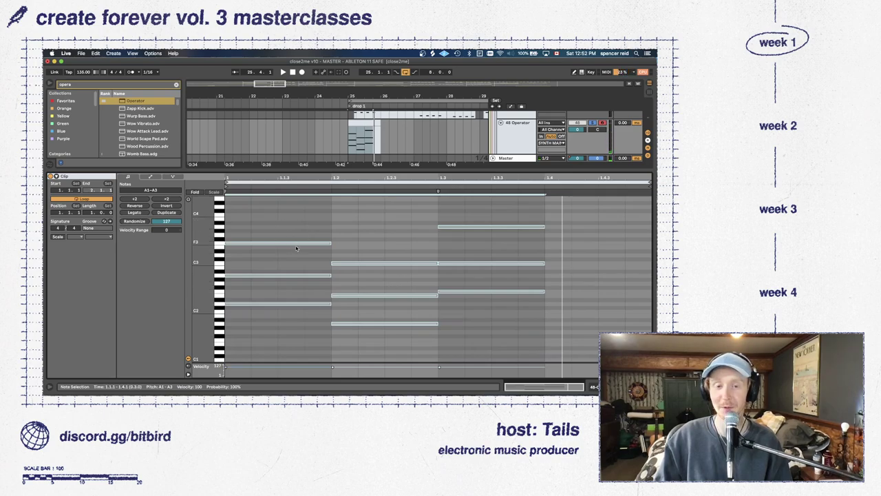
Try lowering the top notes of all three chords by one octave during playback
key("space")
left_click(259, 223)
left_click_drag(331, 247, 344, 264)
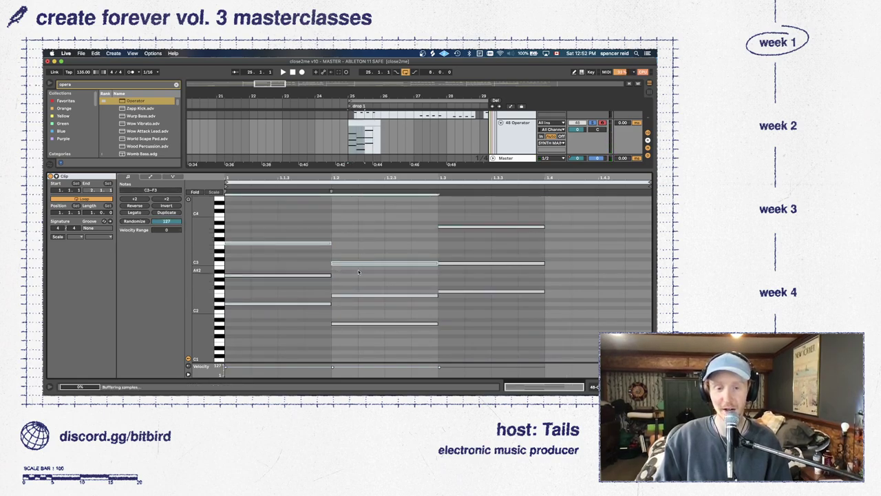
key("shift+Down")
key("space")
left_click(465, 226)
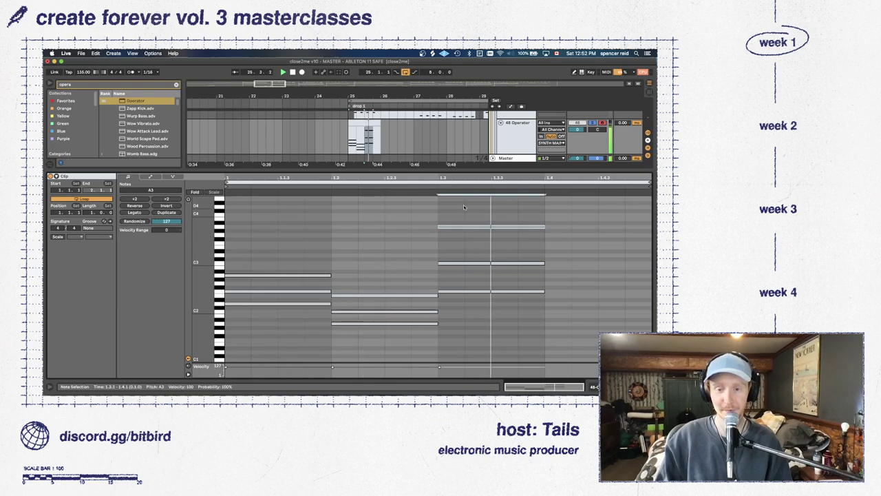
key("shift+Down")
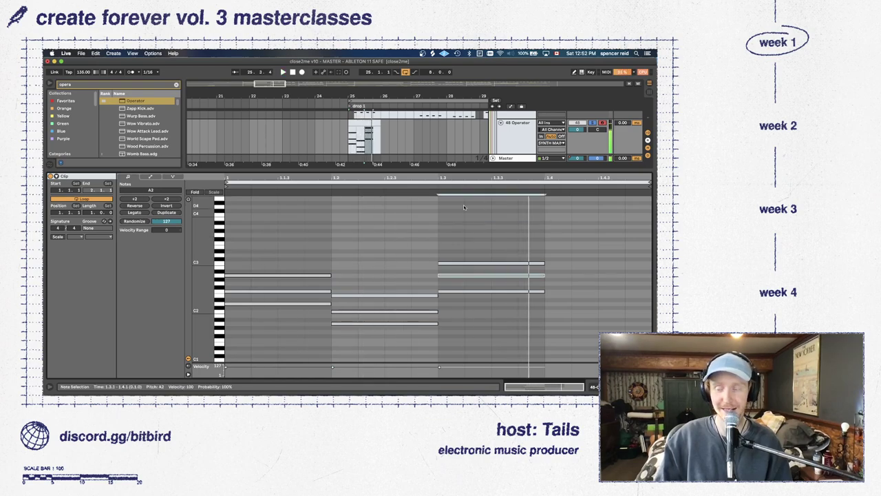
key("super+z")
key("super+z")
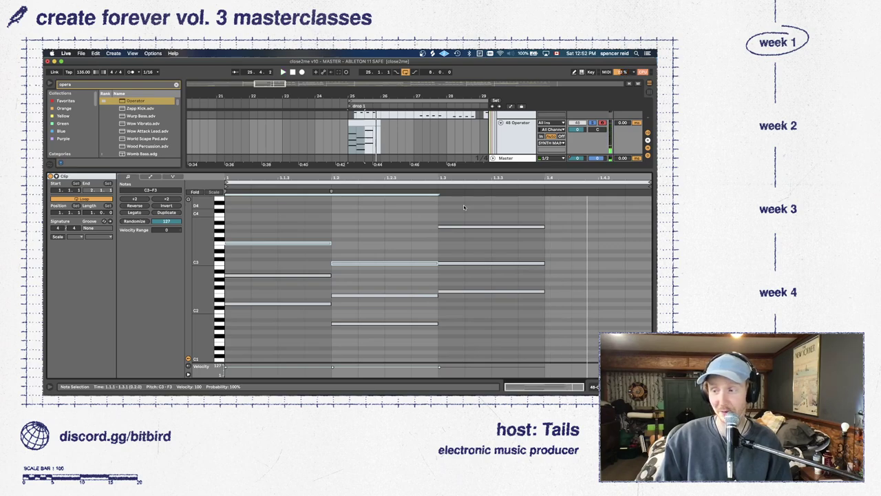
Deactivate the middle note of each chord: A2 in the first, E2 in the second and C3 in the third
left_click_drag(464, 207, 502, 293)
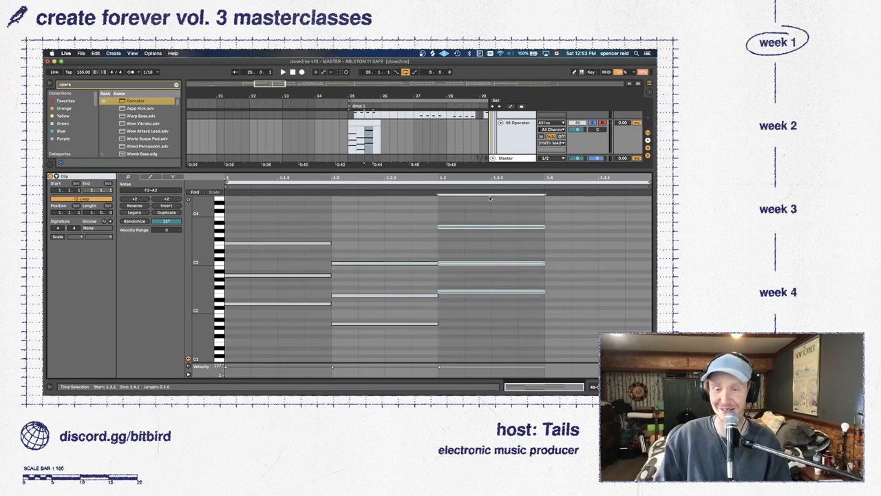
left_click(297, 275)
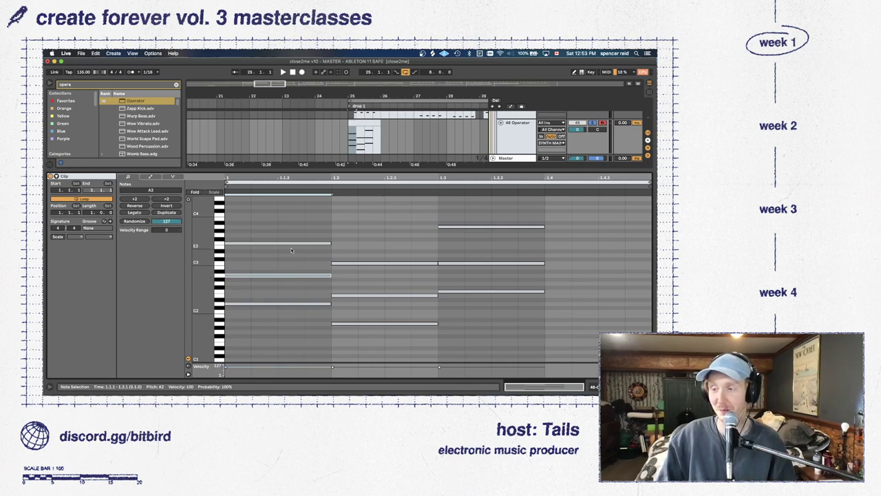
left_click_drag(276, 222, 417, 266)
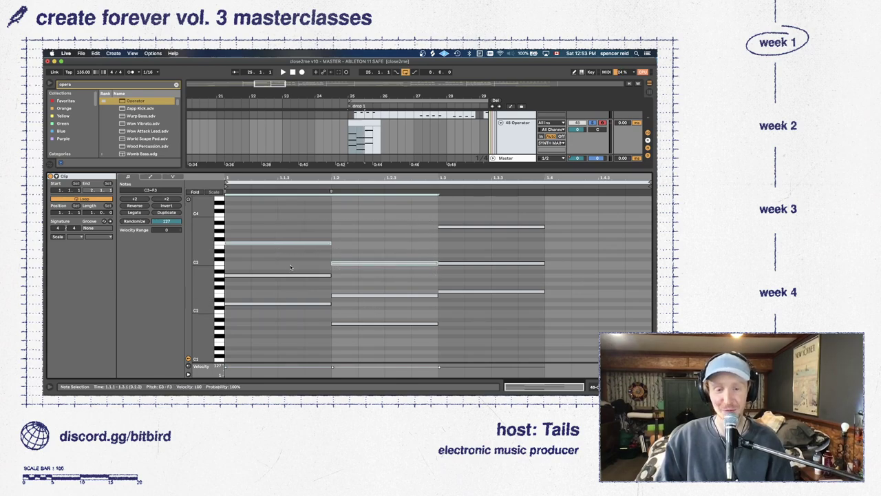
left_click_drag(338, 303, 301, 276)
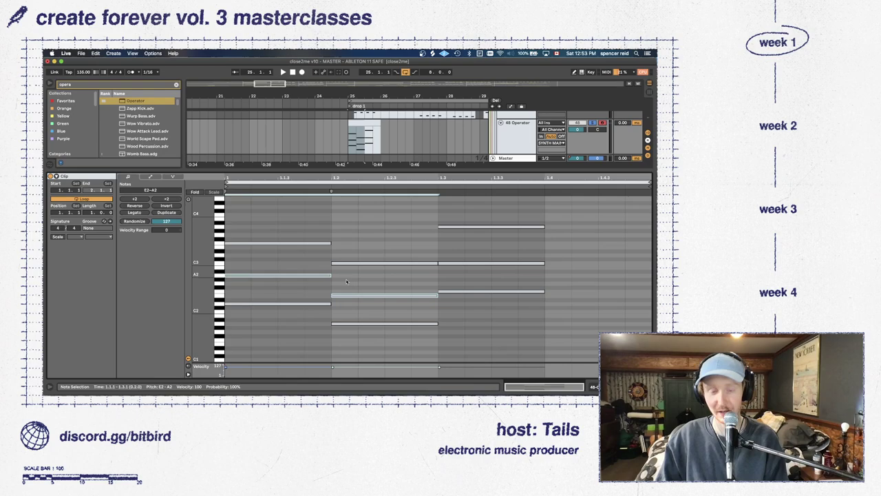
left_click(458, 263)
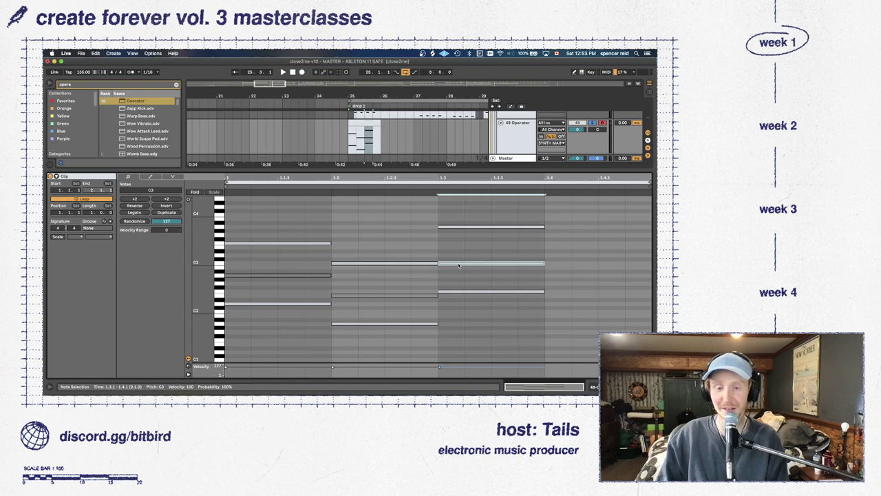
left_click(412, 269)
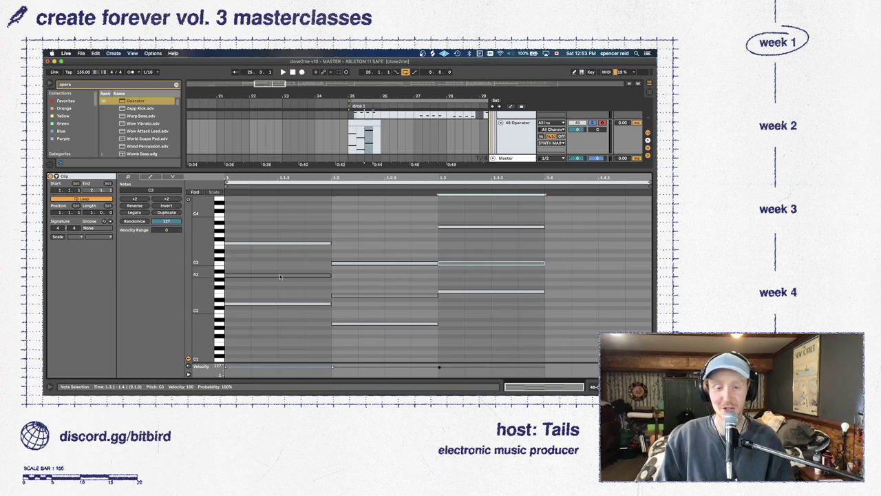
Check the root notes D2 and A1 and the second chord's C3, and play the thinned-out chords
left_click(276, 305)
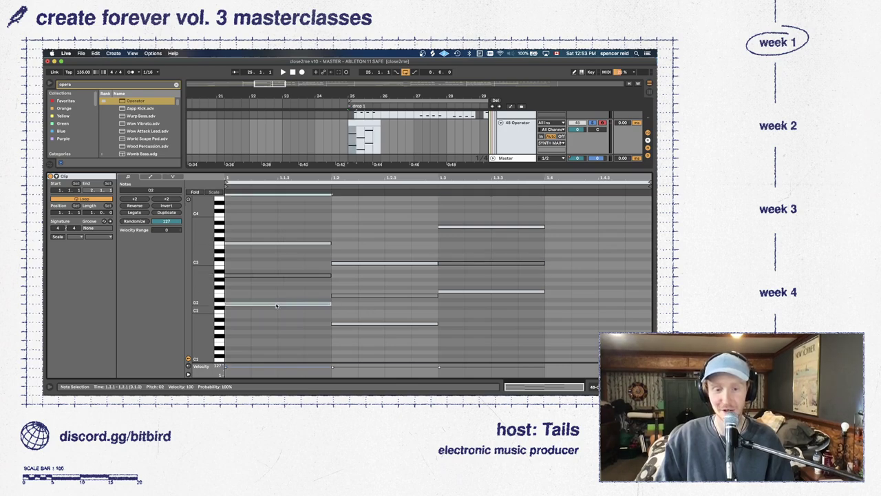
left_click(373, 324)
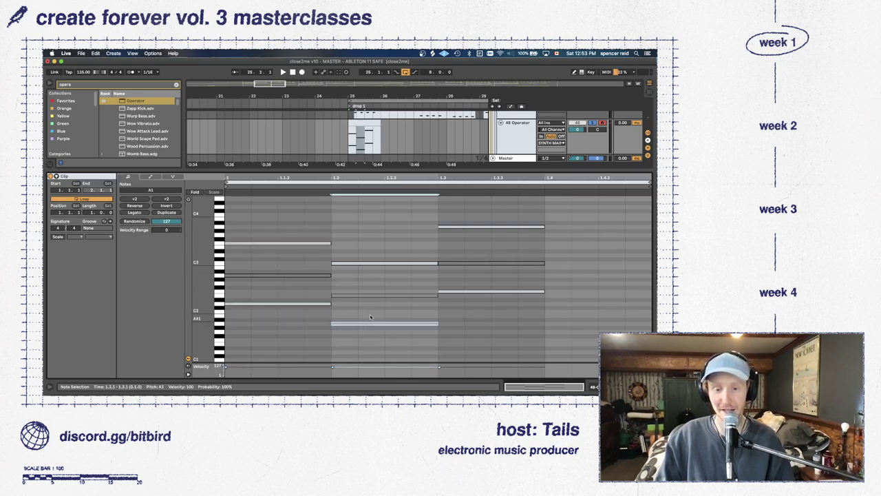
left_click(363, 264)
key("space")
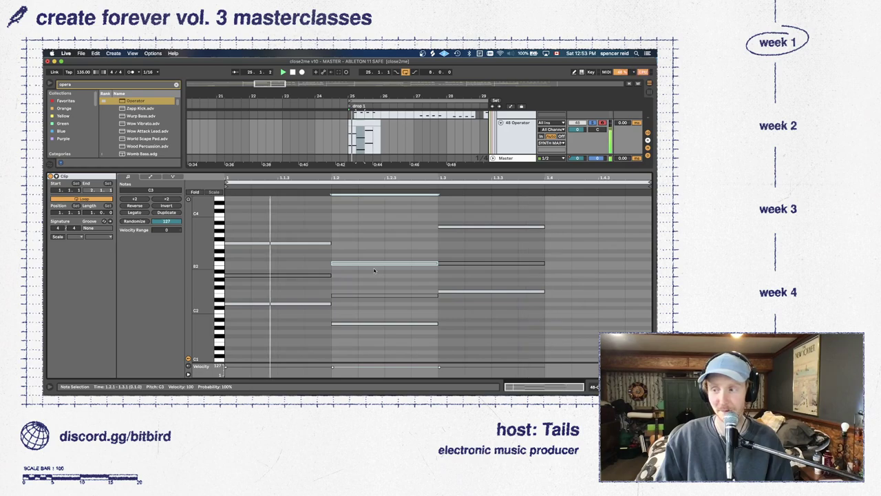
Try shortening the first chord to about one and a half sixteenths and filling the first beat with two duplicates
left_click_drag(323, 313, 275, 201)
key("shift+Left")
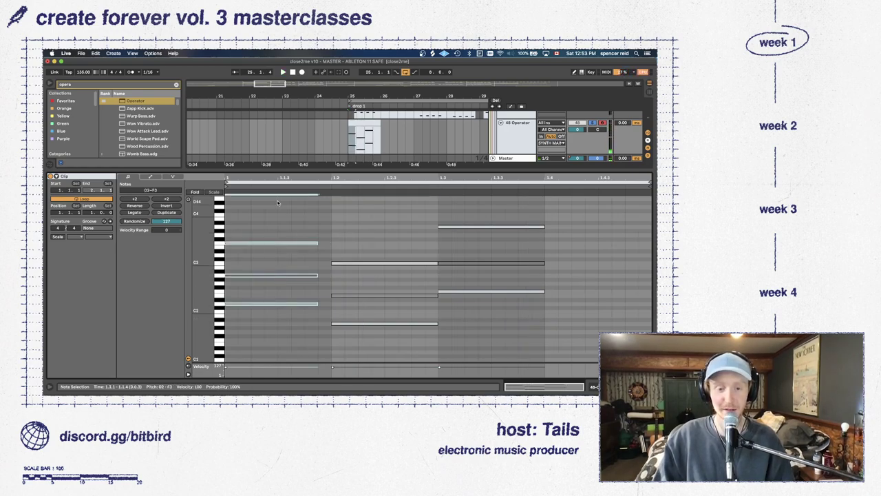
key("shift+Left")
key("shift+Left")
key("ctrl+d")
key("ctrl+d")
key("shift+Left")
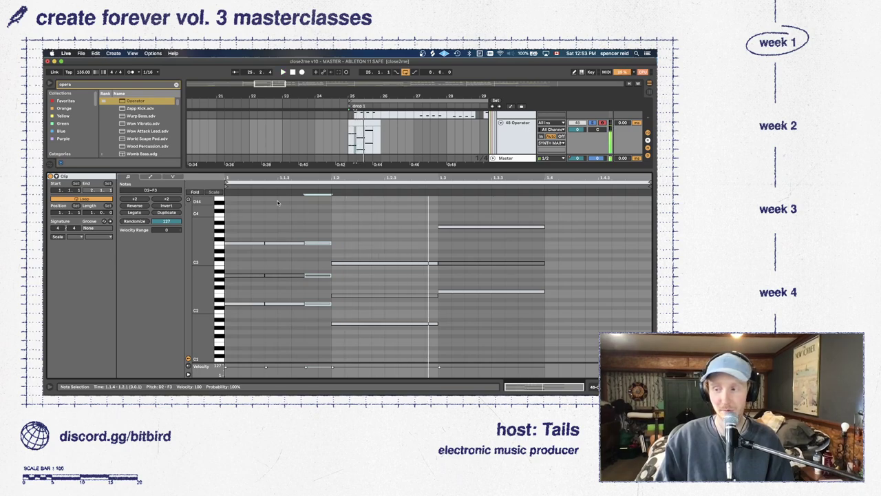
Undo the duplicates and set the first chord's length to three sixteenths, ending at 1.1.4
key("ctrl+z")
key("ctrl+z")
key("ctrl+z")
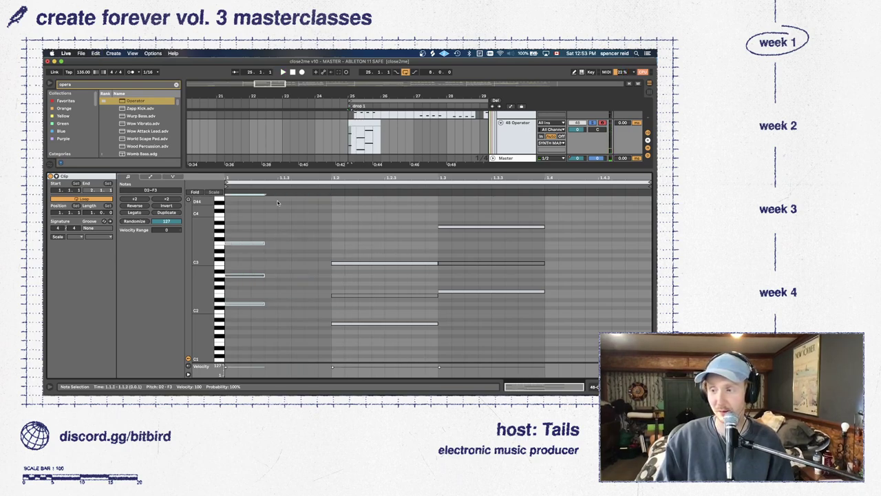
key("ctrl+z")
key("ctrl+z")
key("ctrl+z")
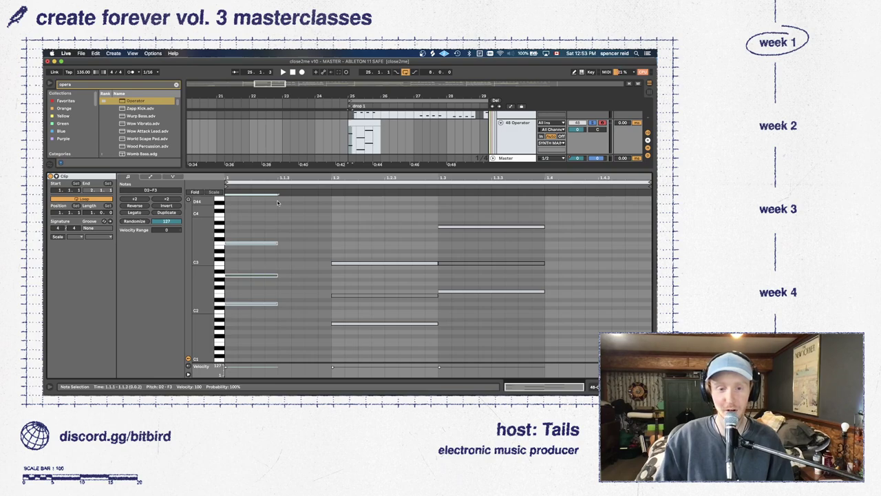
key("ctrl+z")
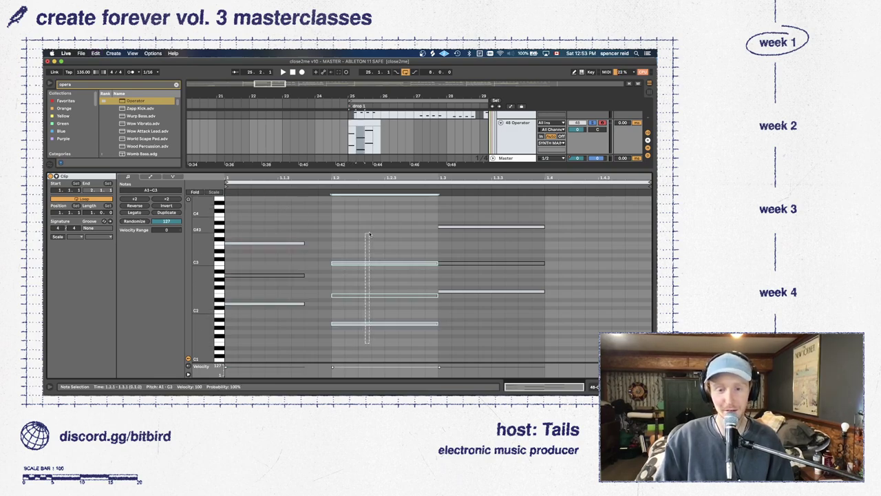
Shorten the second chord to two sixteenths, ending at 1.2.3
key("ctrl+z")
key("ctrl+z")
key("ctrl+z")
key("ctrl+z")
key("ctrl+z")
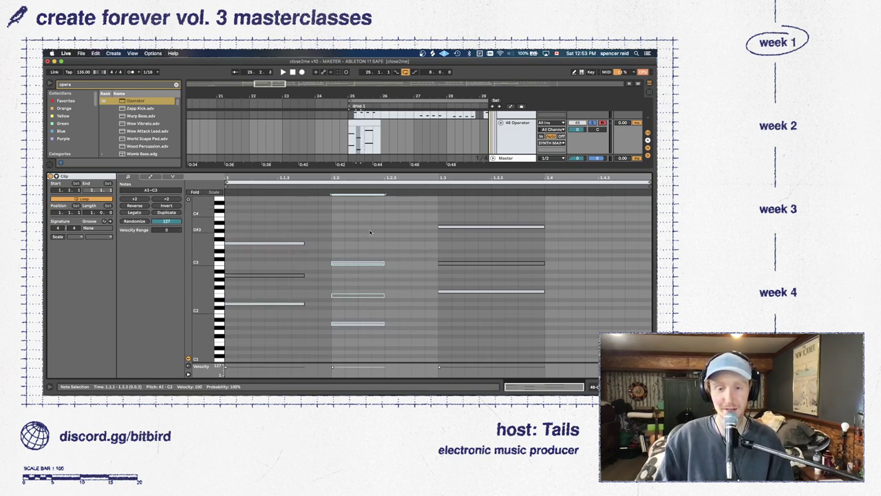
Move the second chord to start at 1.2.3 and duplicate the first chord into the gap from 1.1.4
key("ctrl+z")
key("ctrl+z")
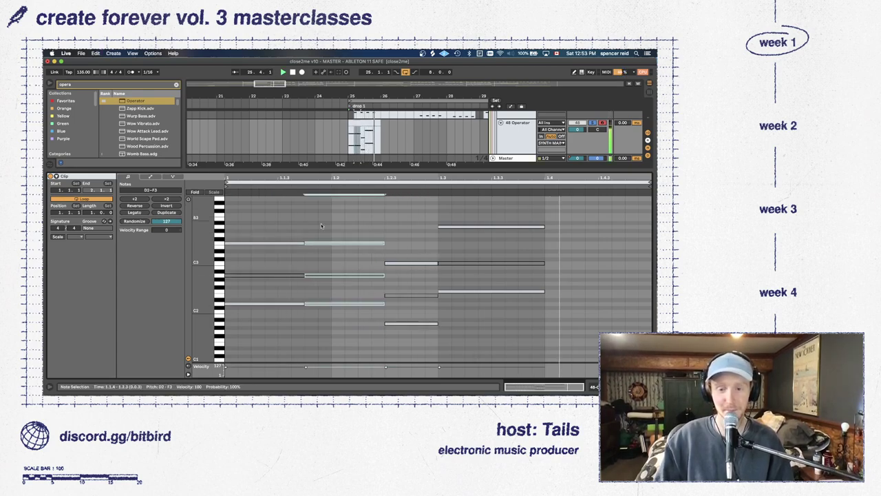
Move the third chord to start at 1.3.3 and shorten it to two sixteenths, ending at 1.4.1
left_click_drag(439, 261, 456, 314)
key("Right")
key("Right")
key("Right")
key("Right")
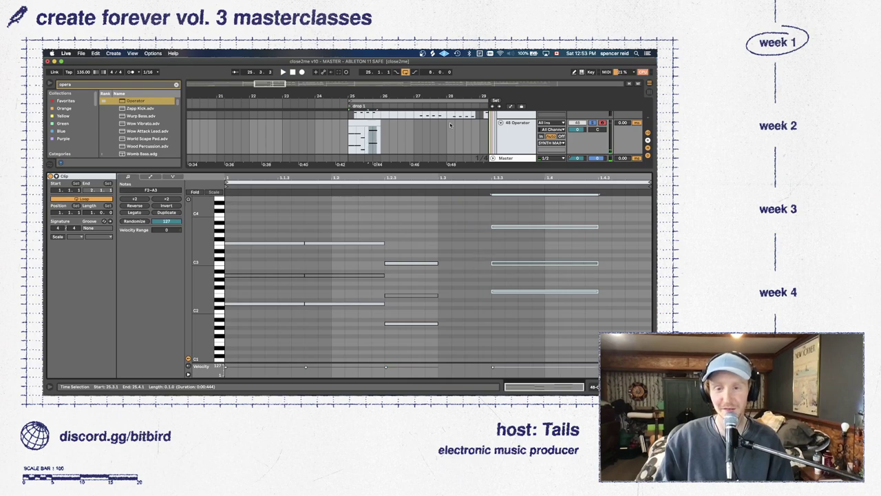
key("shift+Left")
key("shift+Left")
key("shift+Left")
key("shift+Left")
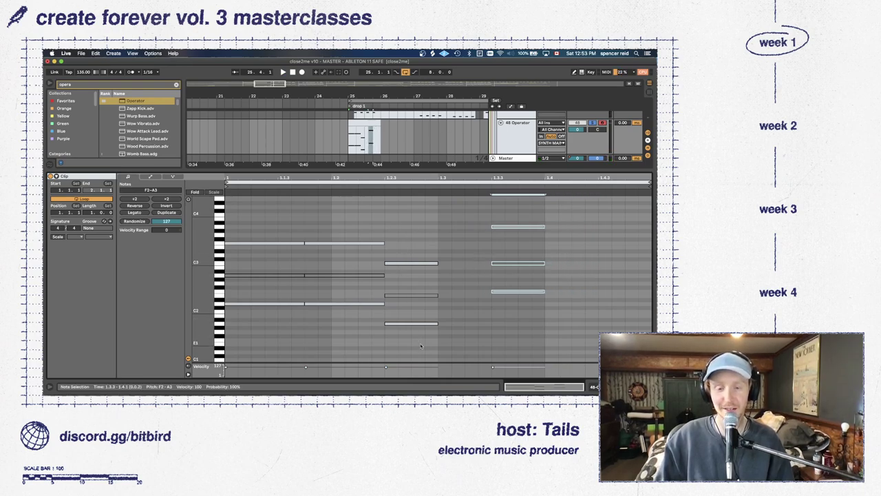
Lengthen the chord at 1.2.3 to three sixteenths, ending at 1.3.2, and play the clip
left_click(411, 262)
left_click(412, 246)
left_click_drag(421, 245, 414, 383)
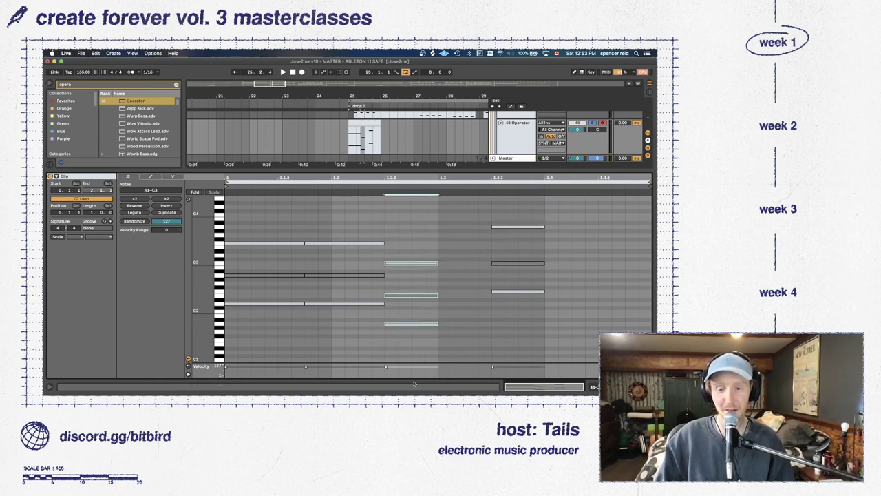
key("shift+Right")
key("space")
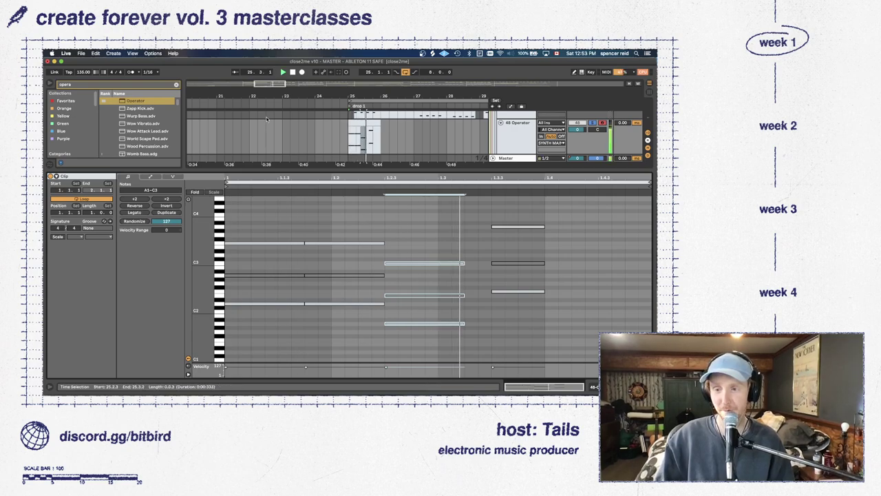
Duplicate the last chord directly after itself, starting at 1.4.1
left_click_drag(482, 303, 531, 207)
key("ctrl+d")
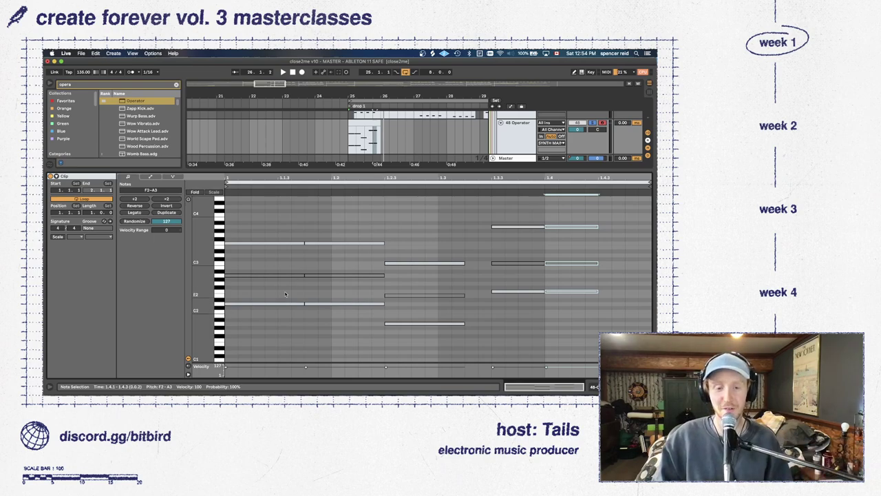
Reactivate the A2 notes in the first two chord hits and copy them up to C3, checking by playback
left_click(258, 275)
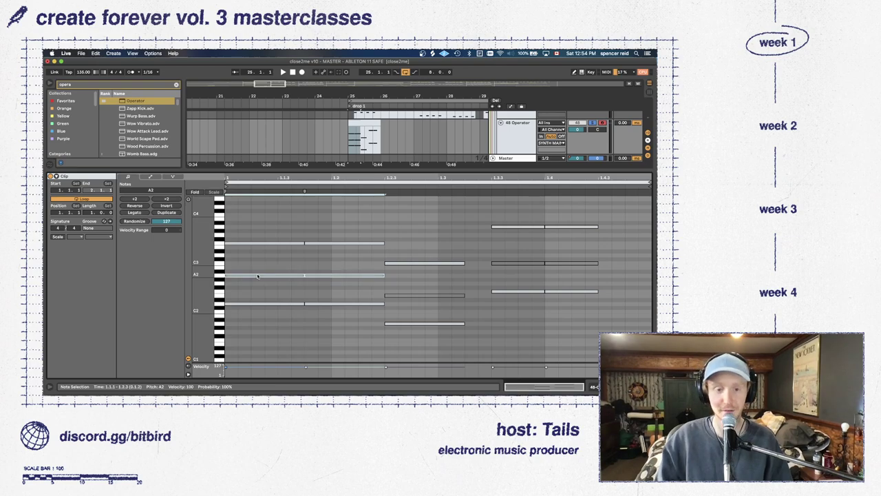
left_click_drag(258, 276, 272, 269)
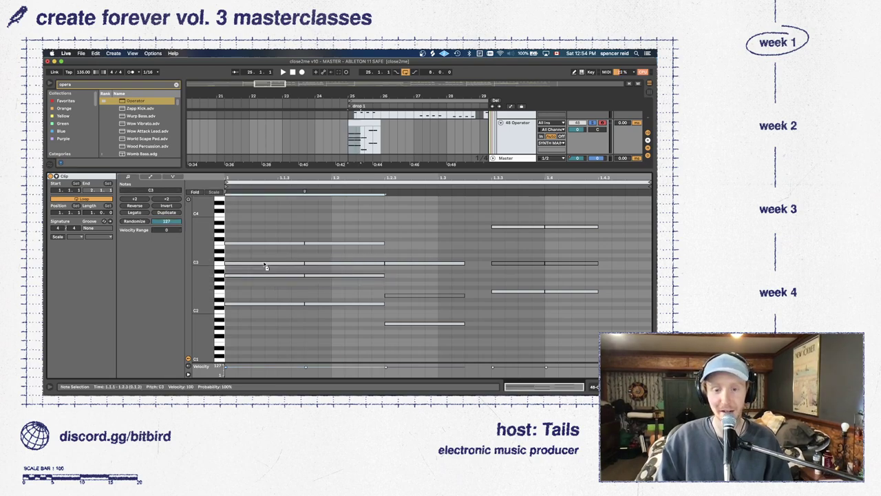
key("space")
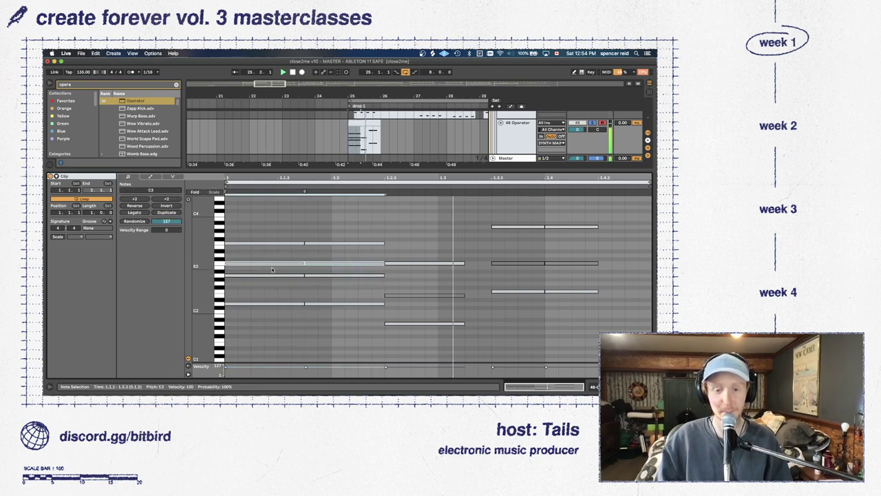
Try the added C3 notes of the first two chord hits one octave higher during playback
key("shift+Up")
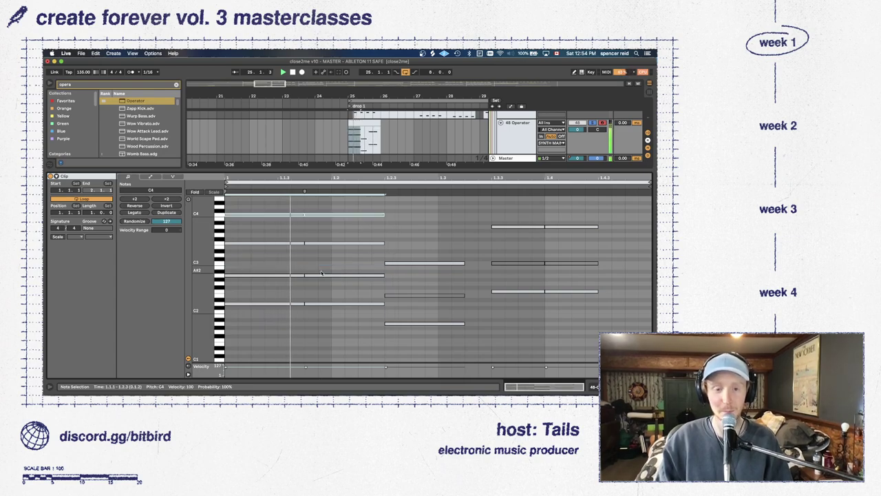
key("shift+Down")
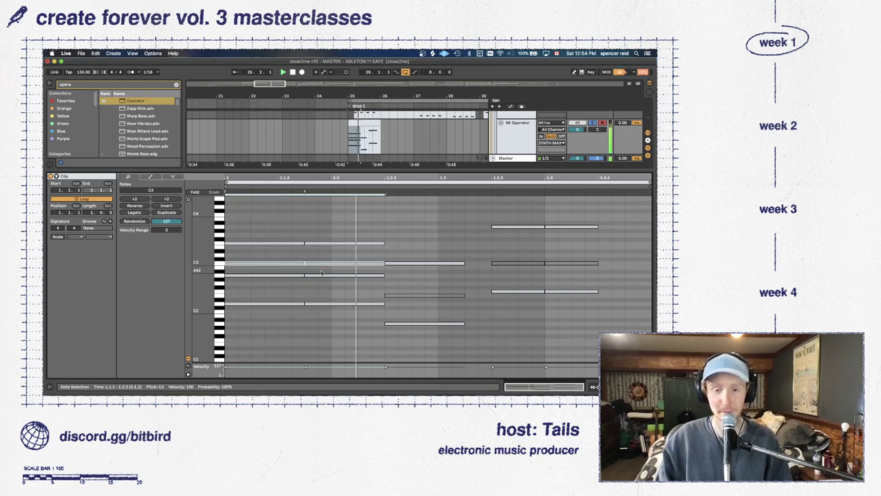
left_click_drag(333, 286, 280, 262)
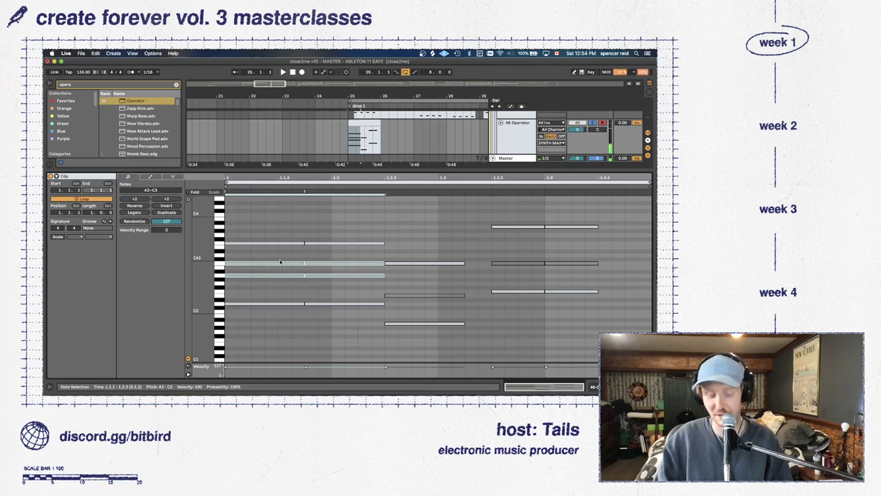
key("space")
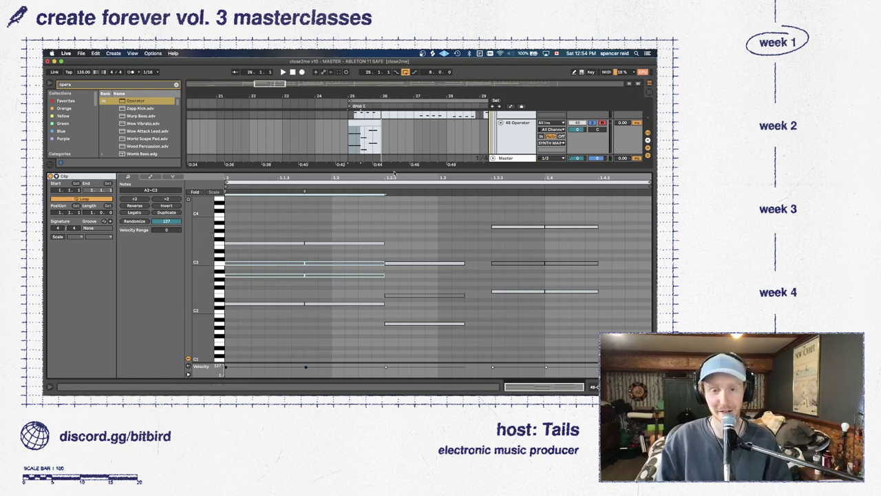
Delete the 48 Operator track and solo the fm hits track to play it in the drop
key("super+alt+l")
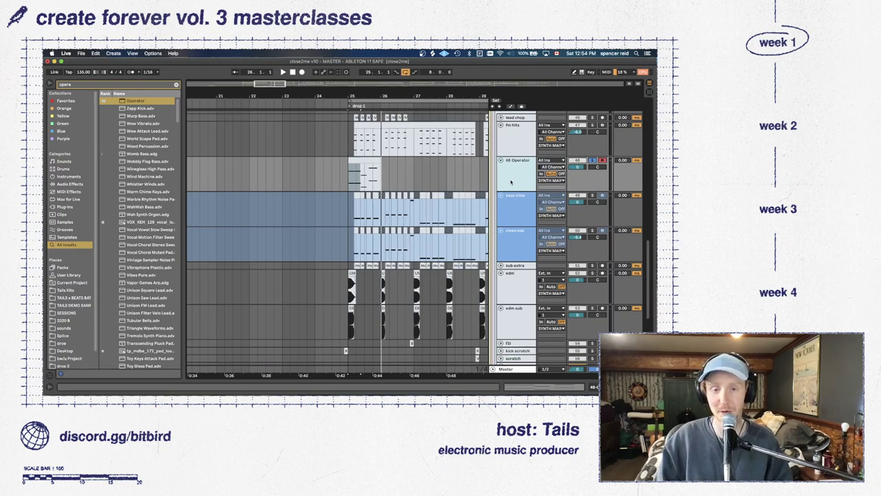
scroll(510, 183, "up", 2)
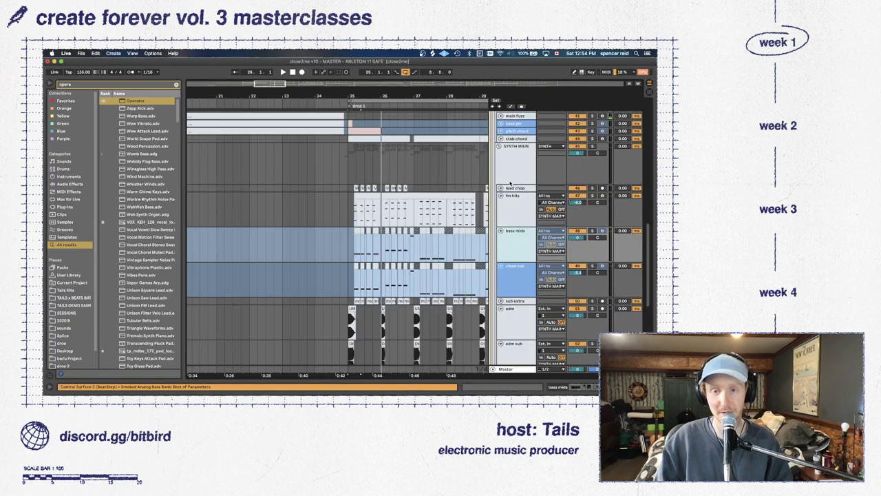
left_click(593, 196)
key("space")
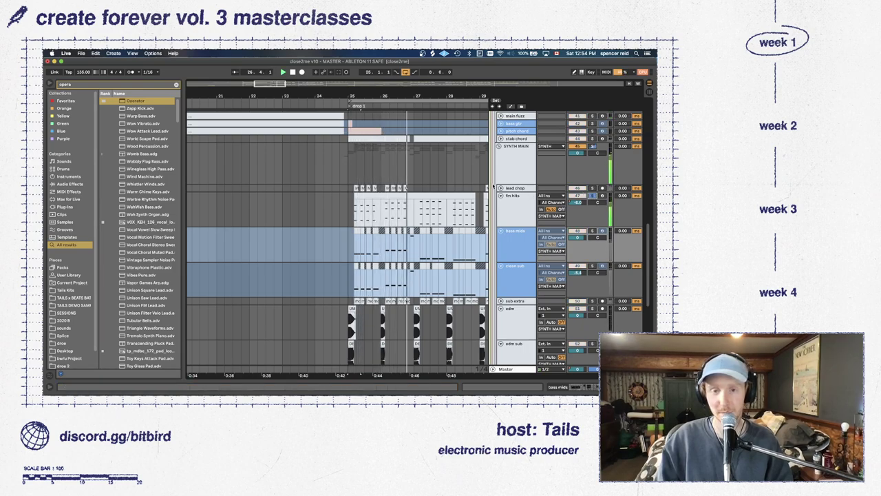
Unfold the pitch chord track, open its MIDI clip before drop 1, and play it soloed from the build
scroll(494, 180, "up", 1)
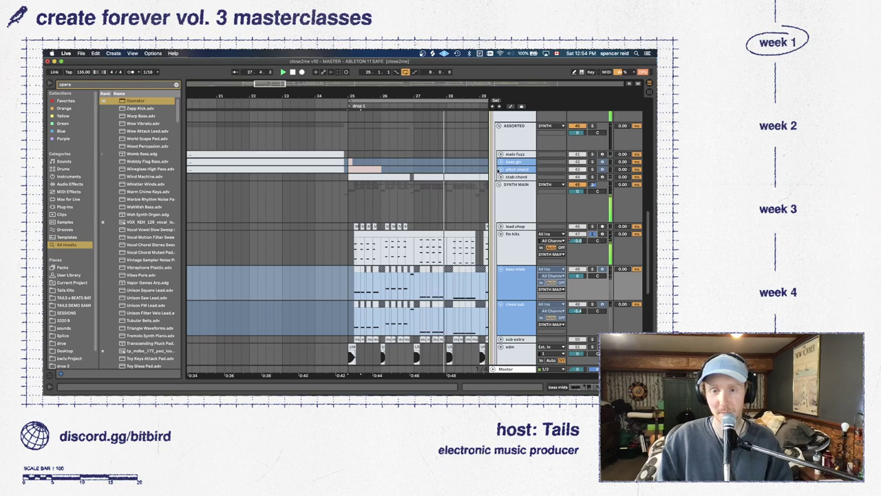
left_click(416, 171)
left_click(500, 168)
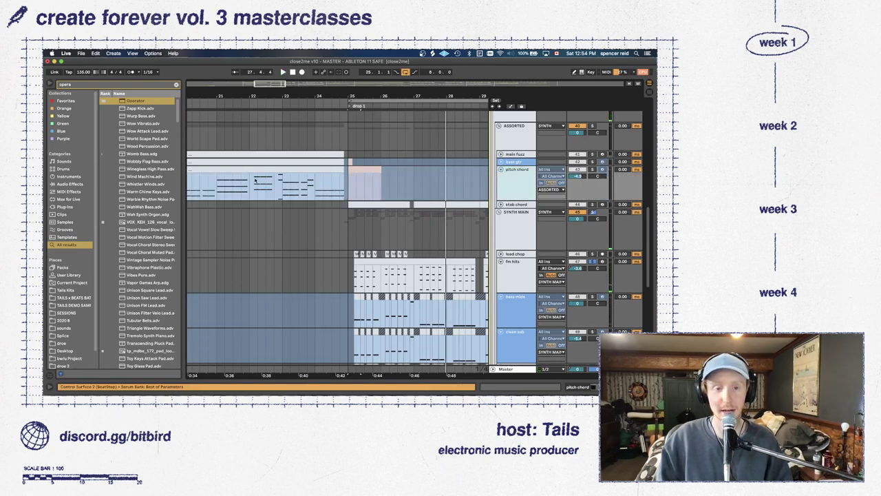
double_click(282, 172)
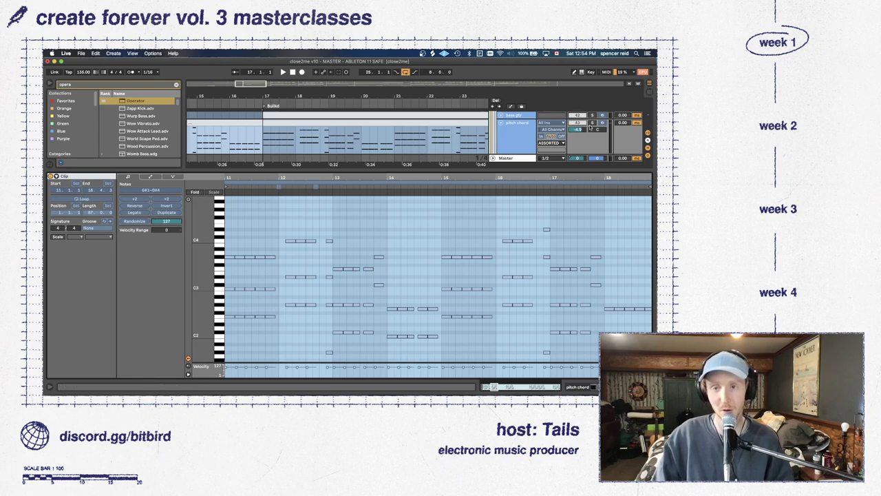
left_click(329, 153)
key("space")
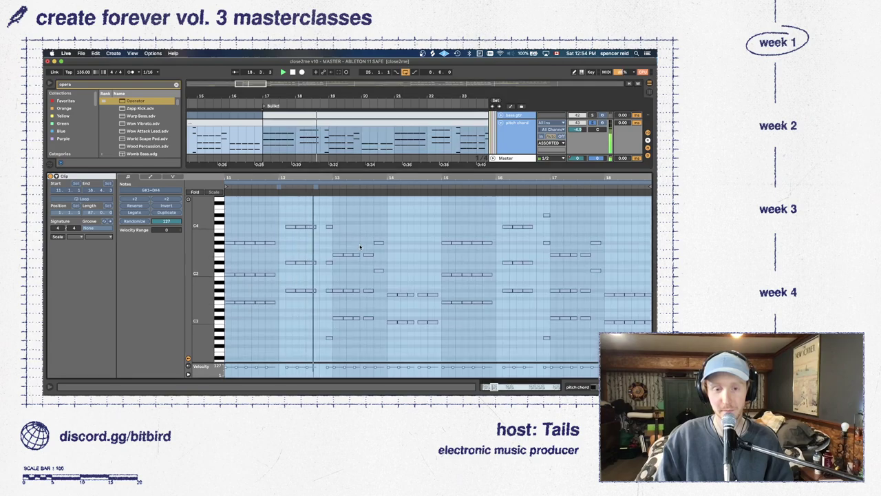
left_click_drag(219, 276, 207, 275)
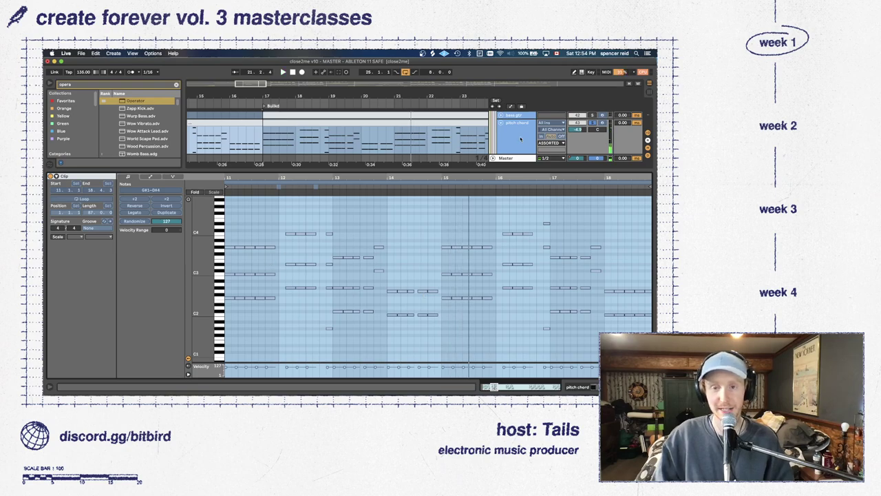
Unfreeze the pitch chord track, raise the first chord's selected notes one octave to G#3, and play the clip
right_click(525, 132)
left_click(546, 181)
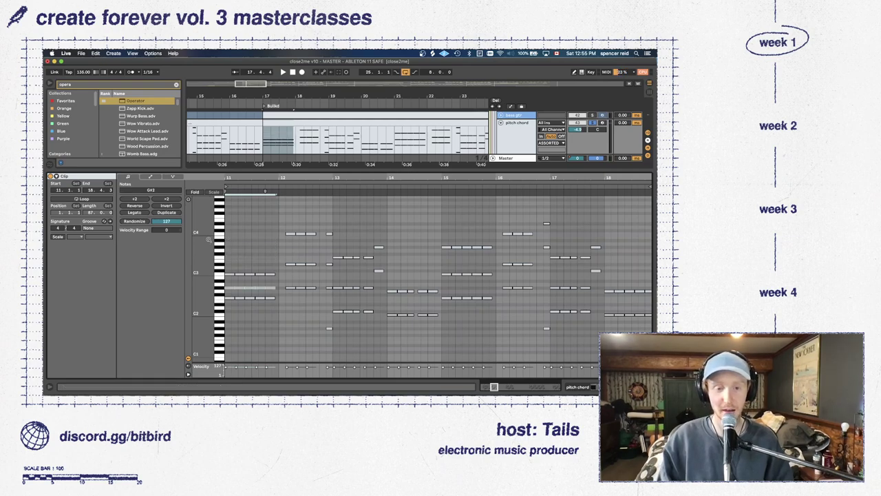
key("shift+Up")
key("space")
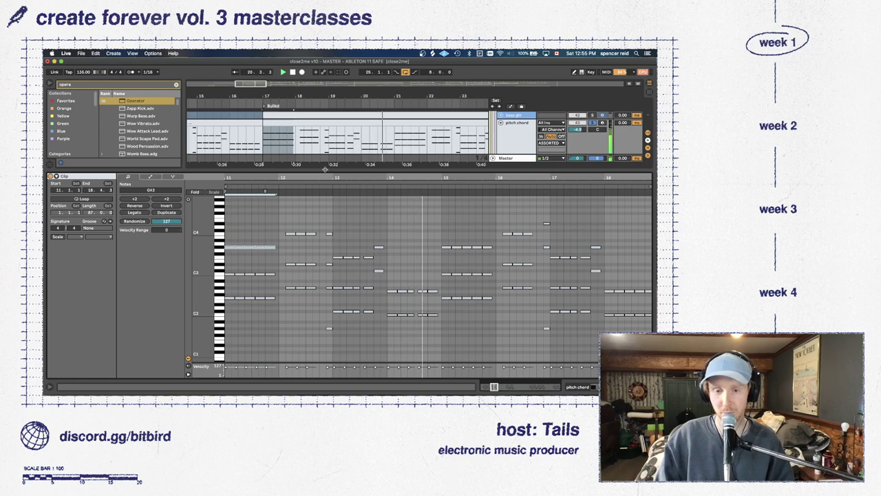
Close the clip editor and unfold the bass gtr and main fuzz tracks in the arrangement
key("super+alt+l")
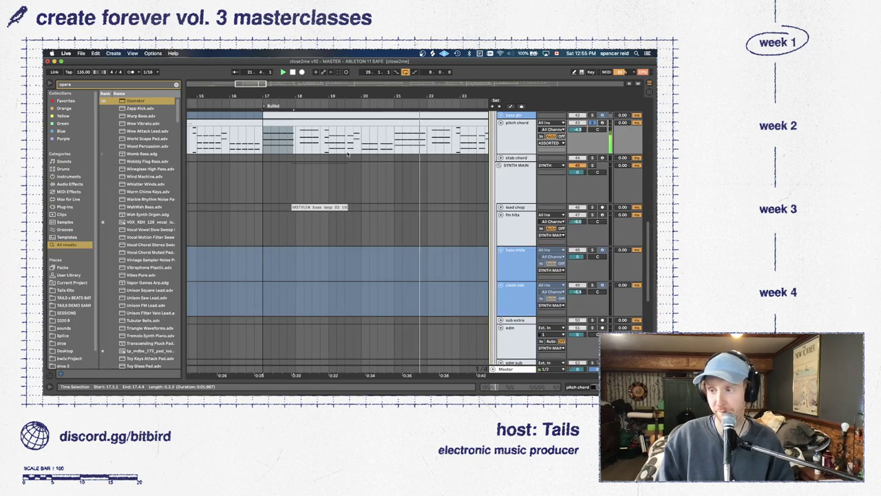
key("minus")
key("minus")
key("minus")
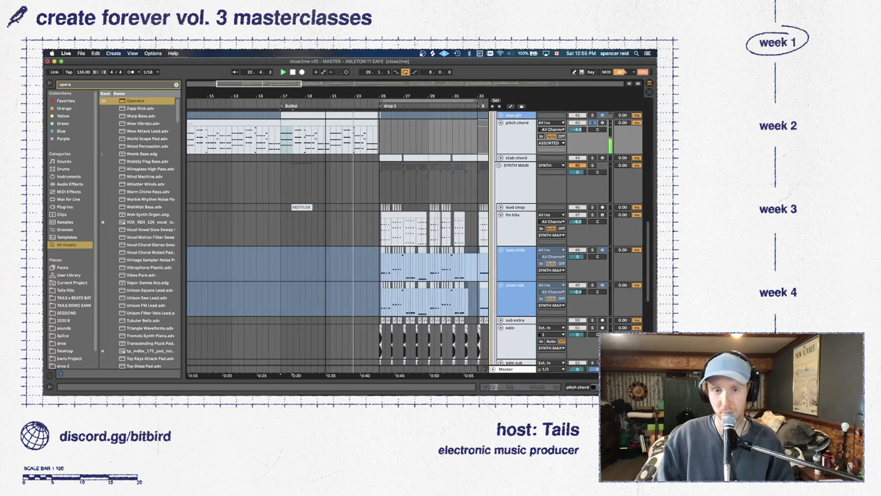
scroll(500, 180, "up", 3)
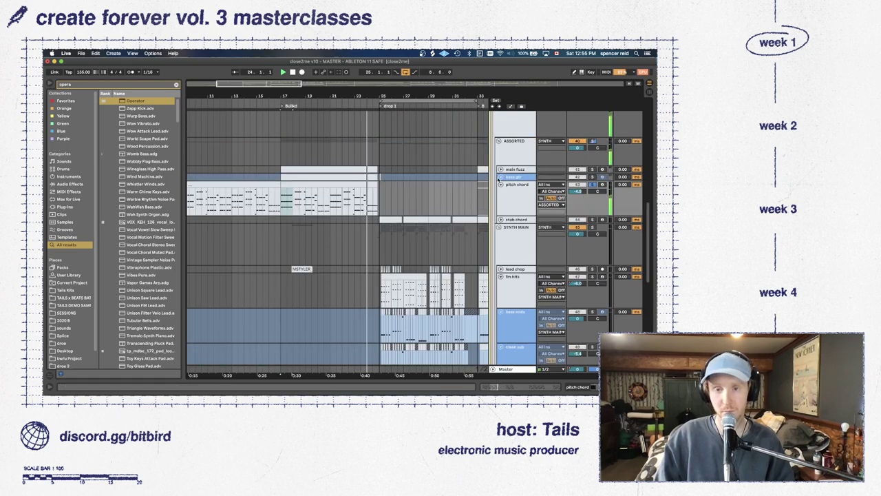
left_click(501, 177)
left_click(500, 169)
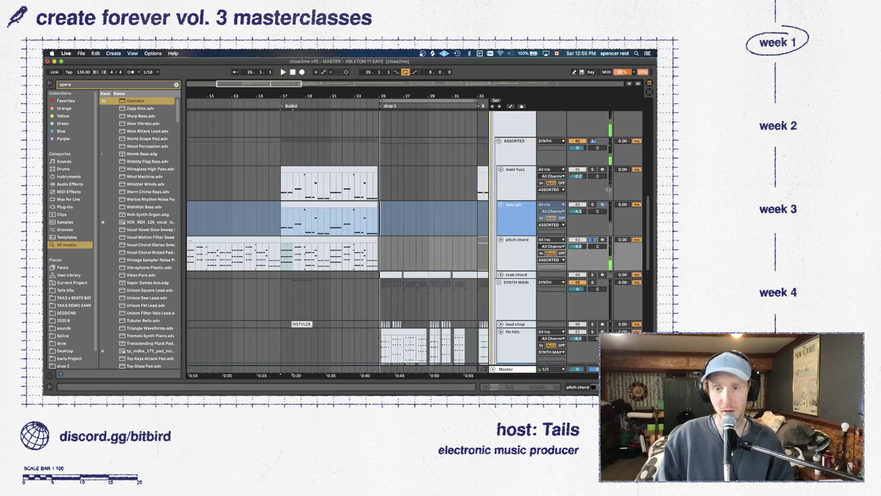
Solo the main fuzz and bass gtr tracks alongside pitch chord and play the build with the device chain shown
left_click(593, 169)
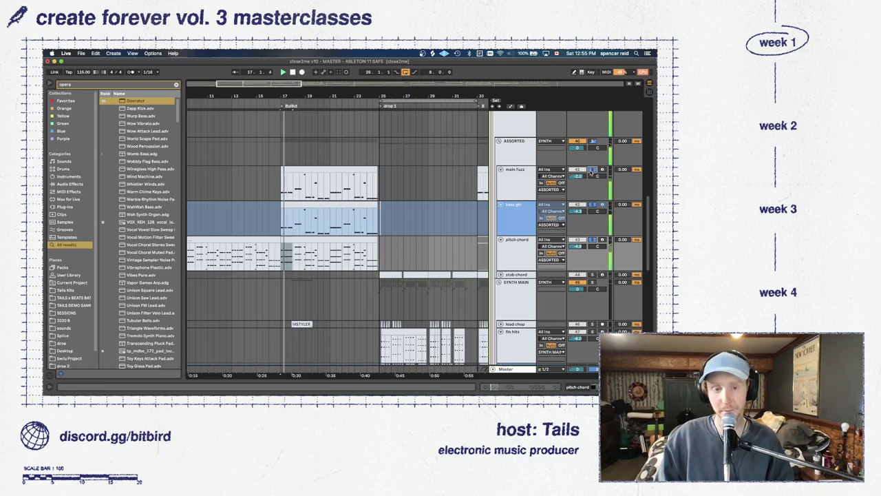
left_click(520, 196)
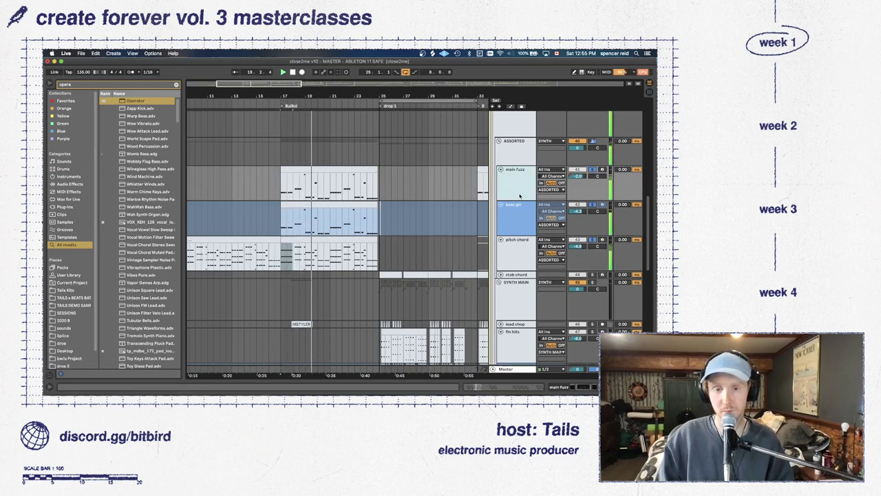
key("super+alt+l")
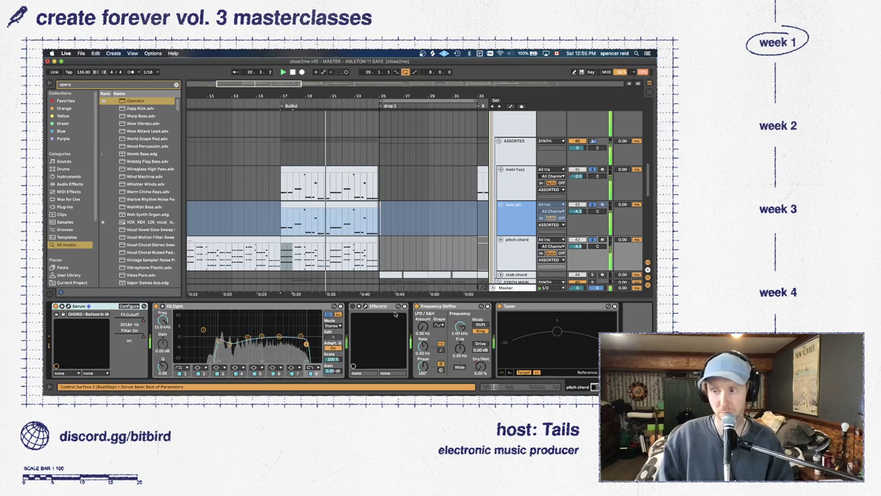
scroll(486, 281, "down", 2)
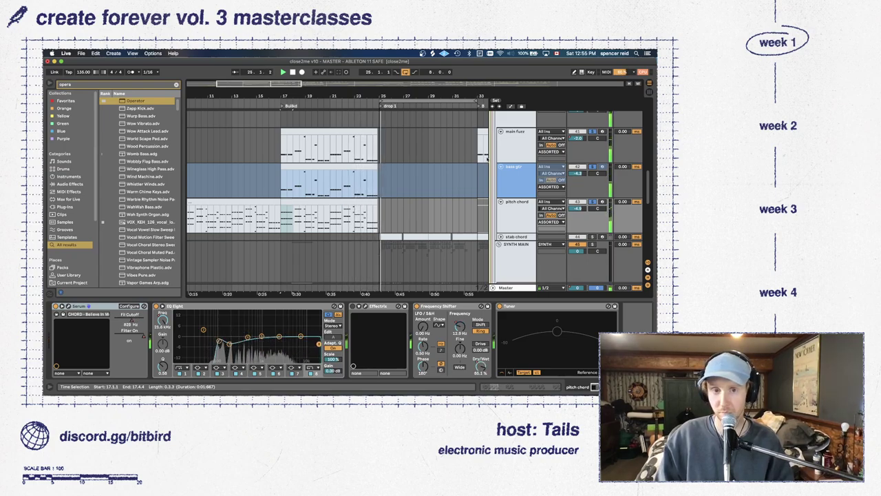
key("space")
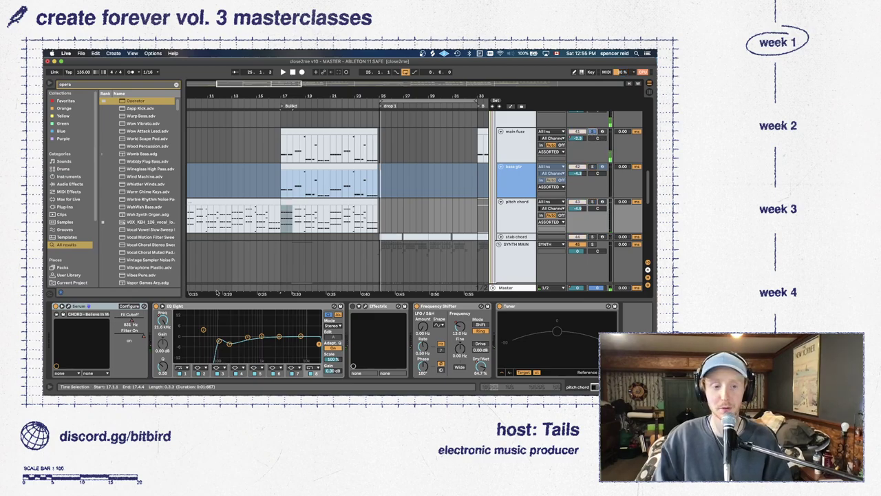
Fold the pitch chord and bass gtr tracks, keeping the SYNTH MAIN group expanded, with more of the song in view
key("minus")
key("minus")
key("minus")
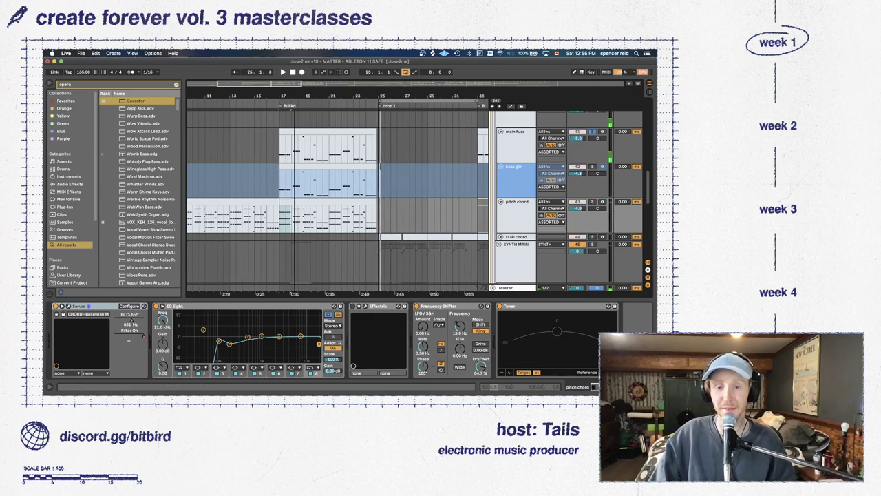
left_click(500, 201)
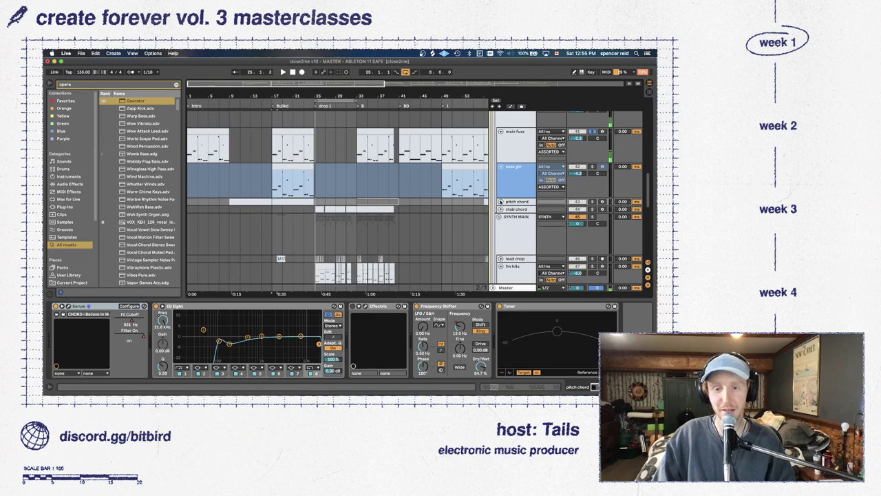
left_click(502, 166)
left_click(500, 189)
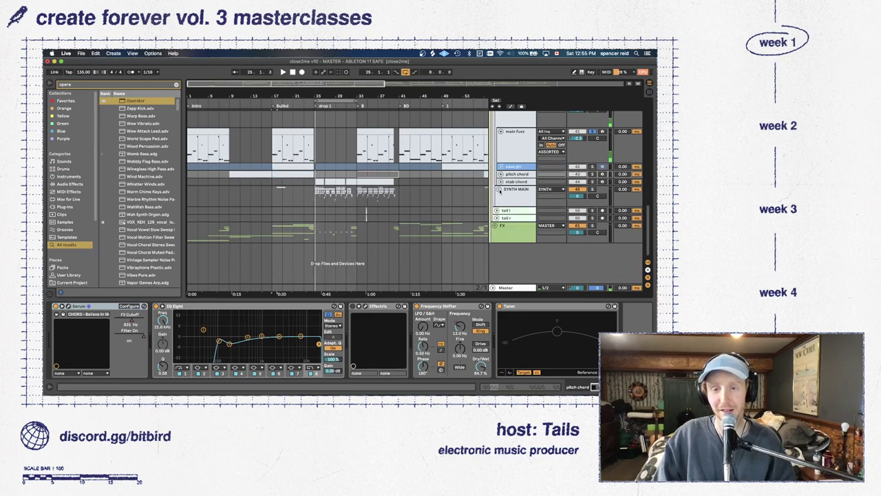
left_click(500, 189)
Examine the SYNTH MAIN group across the arrangement and the fm hits clips in drop 1
left_click(319, 207)
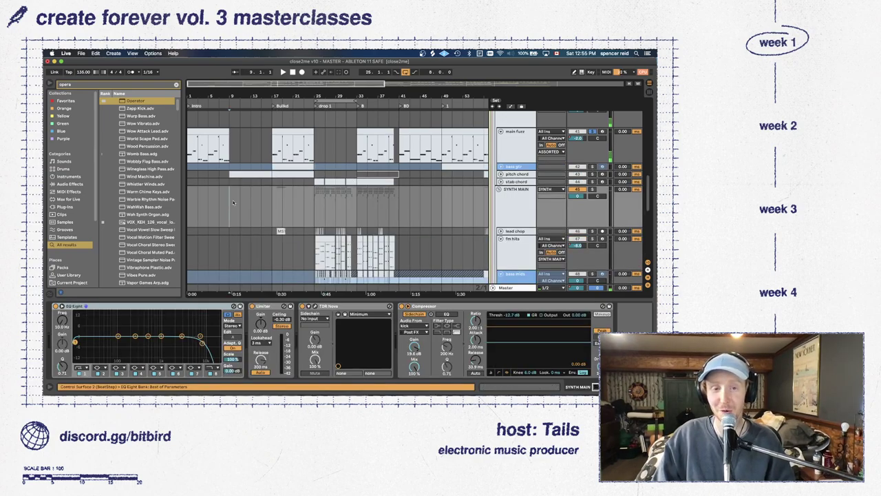
left_click(378, 207)
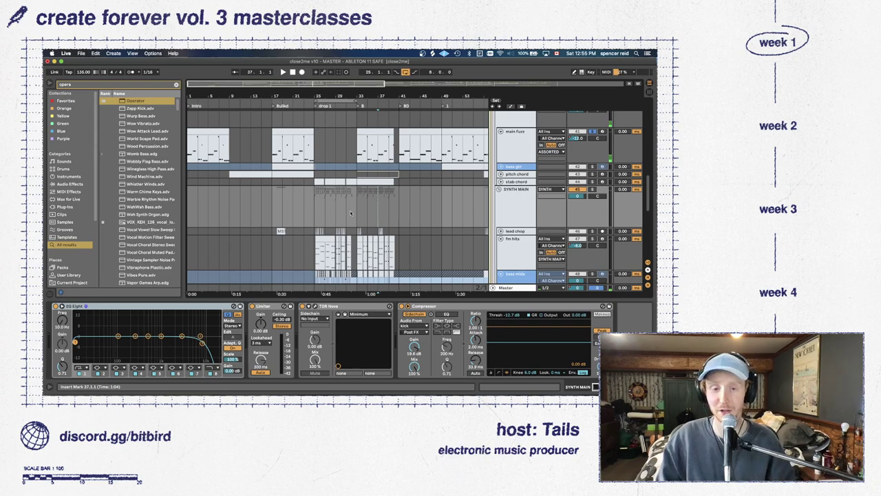
left_click(314, 208)
key("plus")
key("plus")
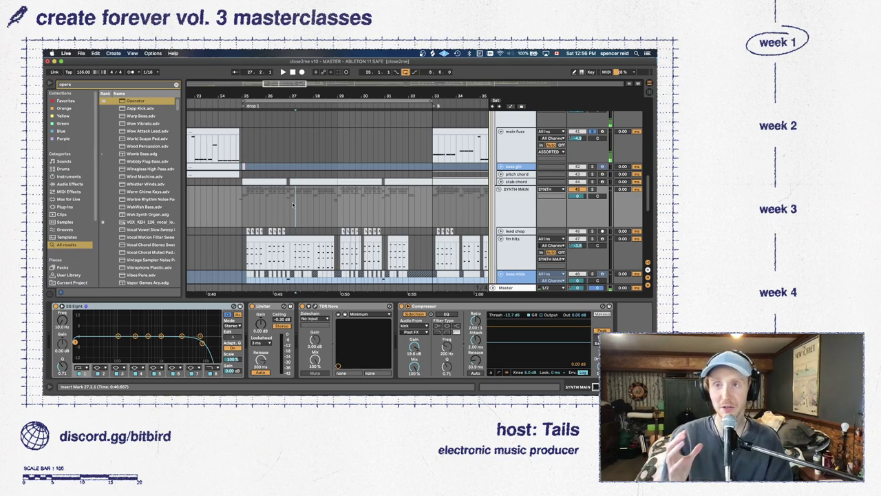
left_click(278, 253)
left_click_drag(281, 85, 282, 111)
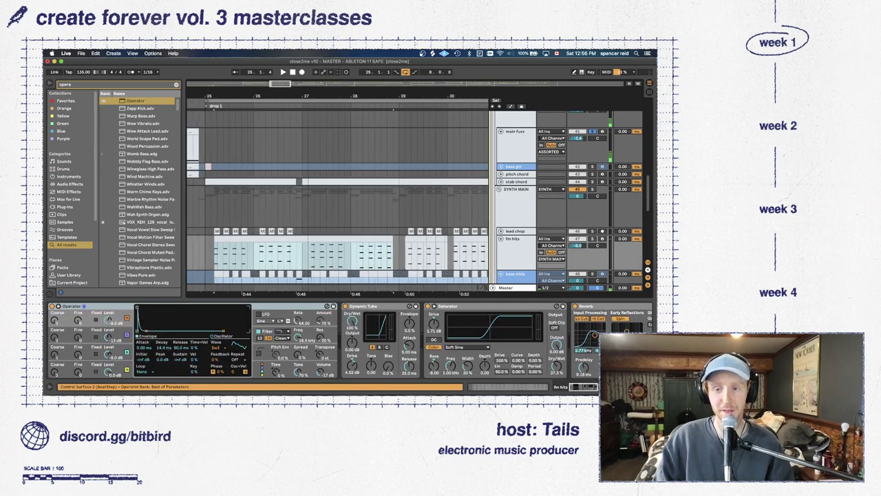
Play drop 1 from 25.2.1 with fm hits soloed, and add the bass mids and clean sub tracks to the solo
left_click(236, 204)
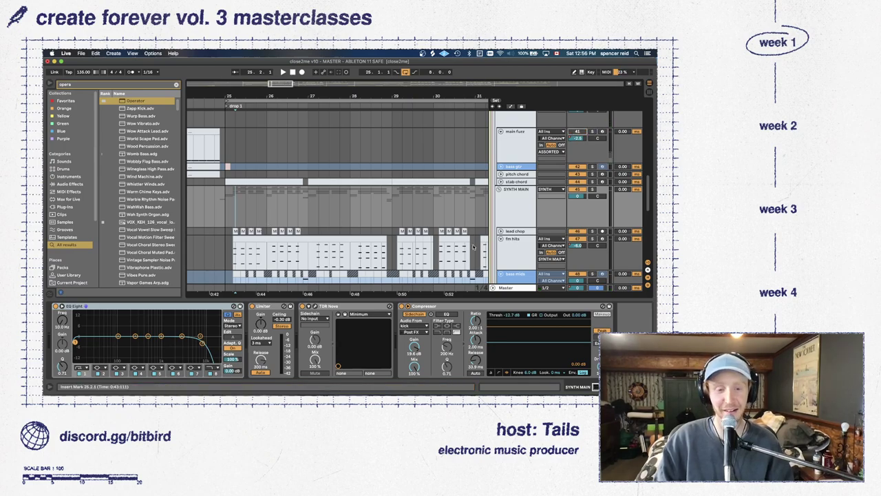
key("space")
scroll(474, 247, "down", 1)
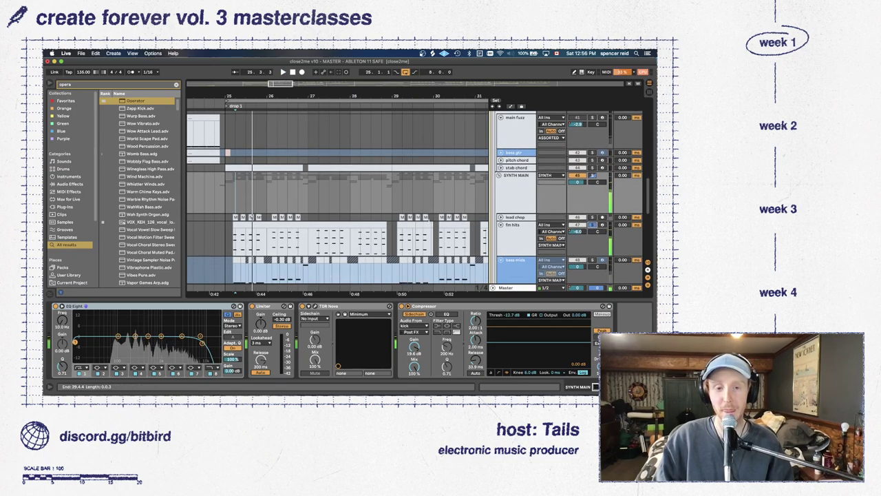
scroll(551, 203, "down", 4)
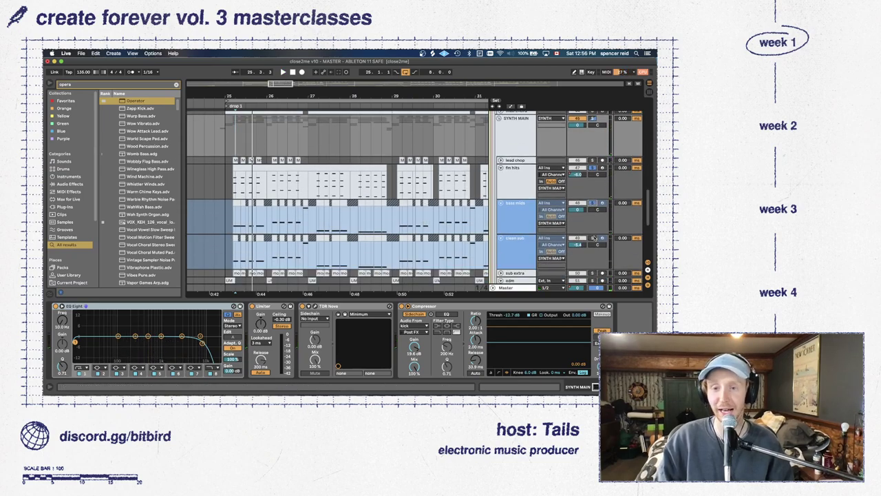
scroll(591, 204, "up", 1)
scroll(230, 166, "up", 1)
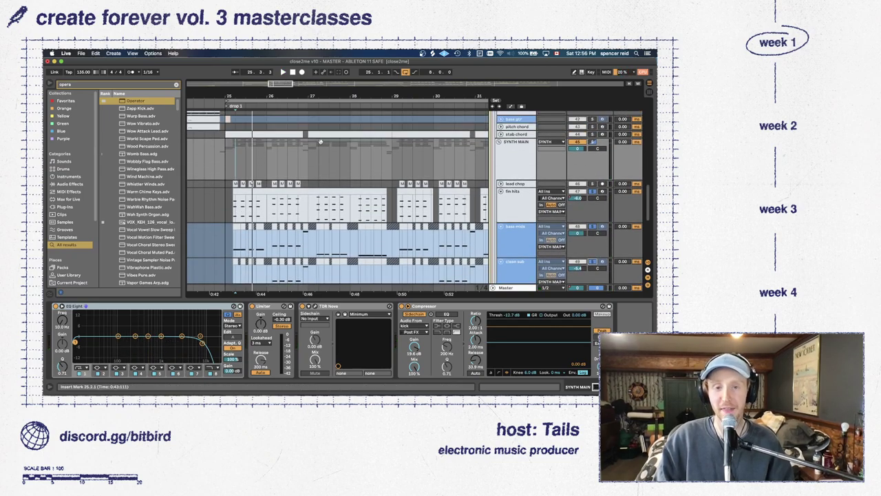
Unfold the stab chord and lead chop tracks and play lead chop soloed in drop 1
scroll(333, 184, "up", 2)
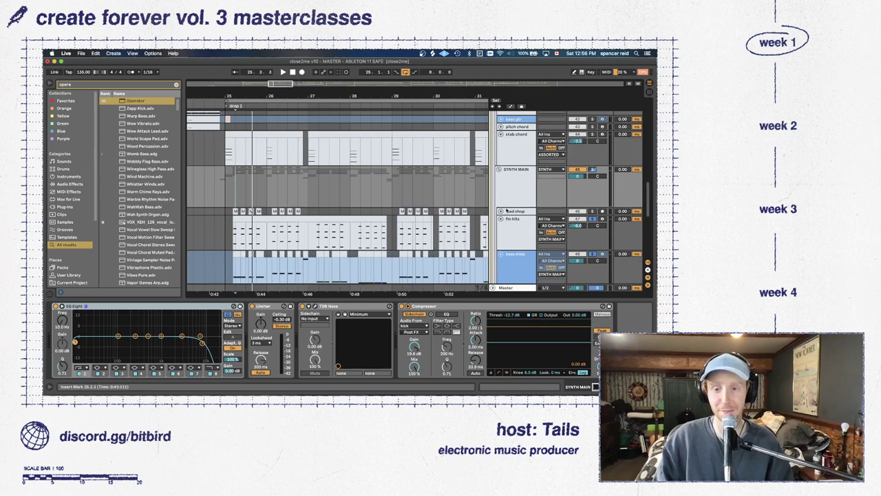
left_click(502, 211)
key("space")
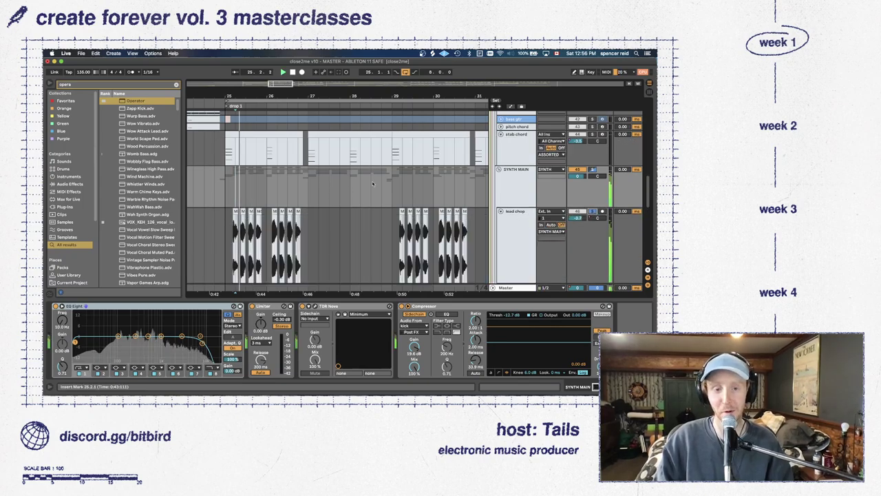
scroll(431, 191, "down", 4)
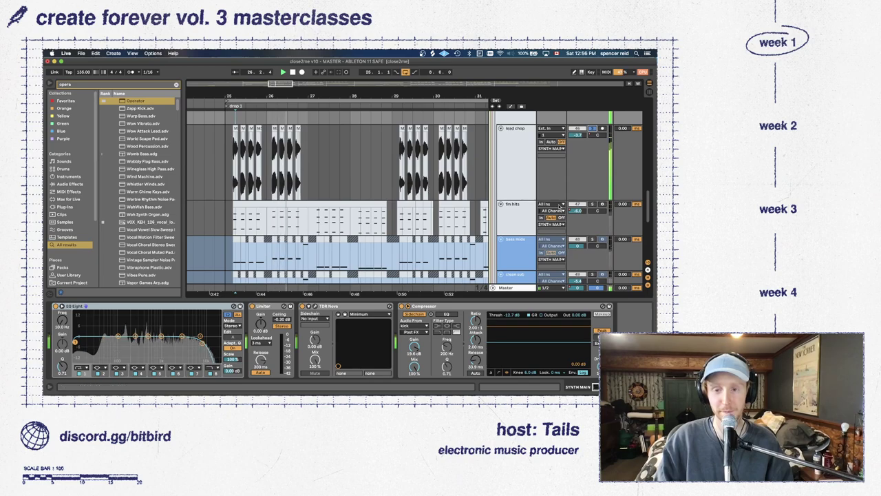
Solo fm hits, bass mids and clean sub together with lead chop, and play the start of drop 1
left_click(593, 205)
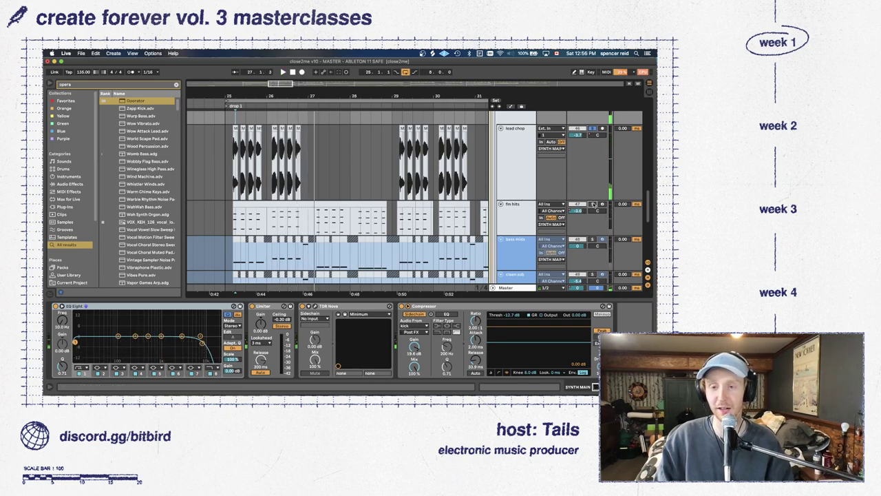
scroll(589, 261, "down", 3)
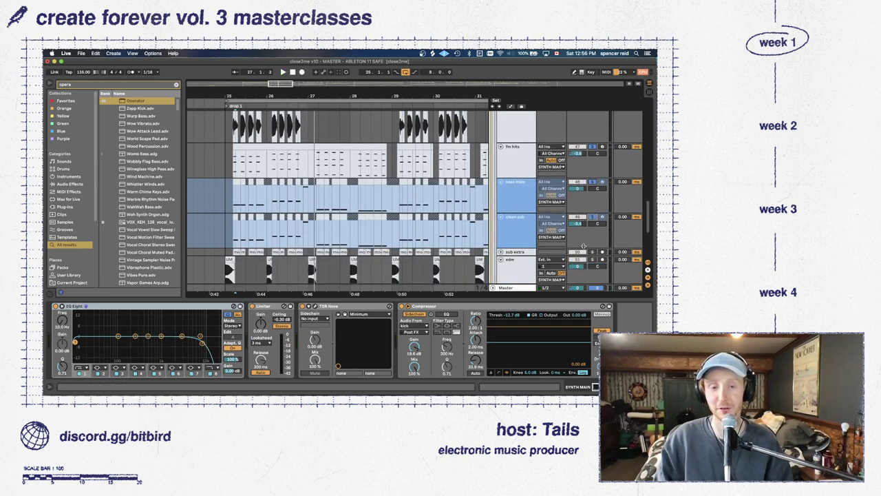
scroll(250, 161, "up", 3)
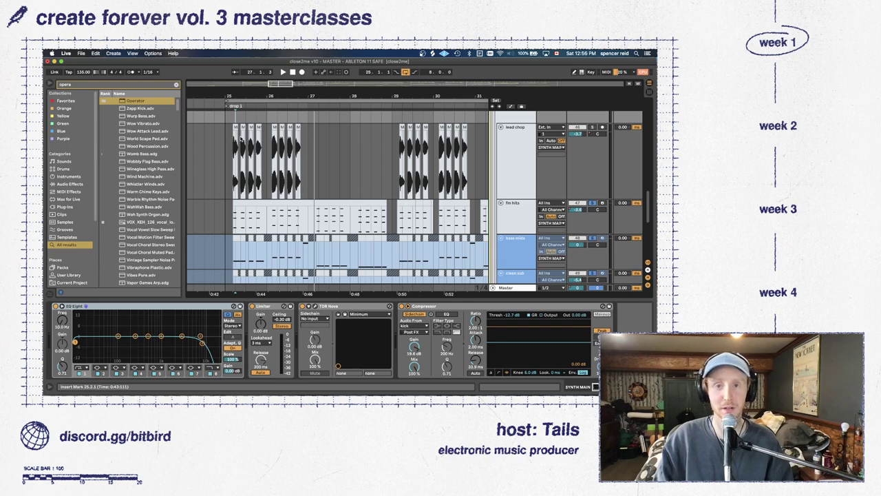
left_click(239, 131)
key("space")
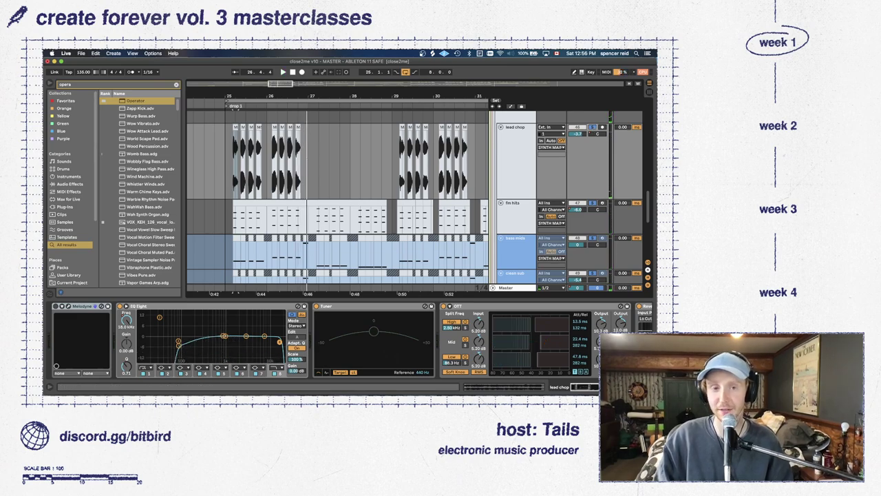
left_click_drag(276, 84, 274, 94)
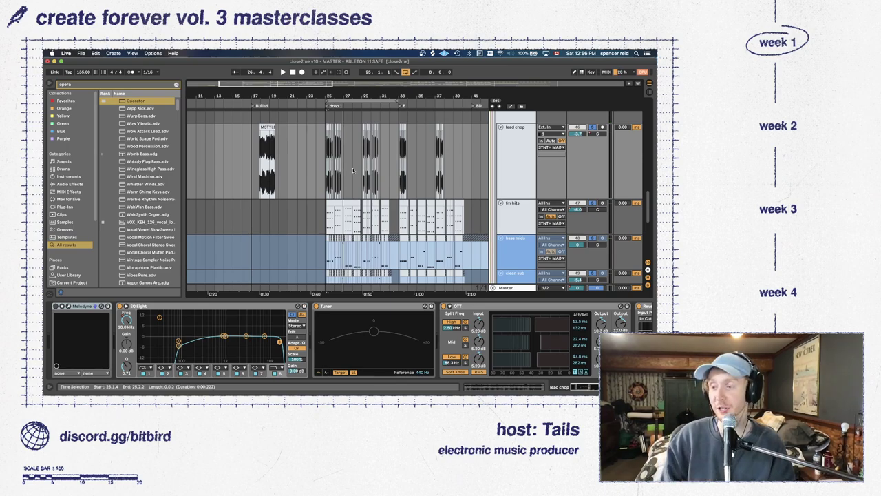
Hide the device view and fold the lead chop, fm hits, bass mids and clean sub tracks
scroll(280, 190, "up", 1)
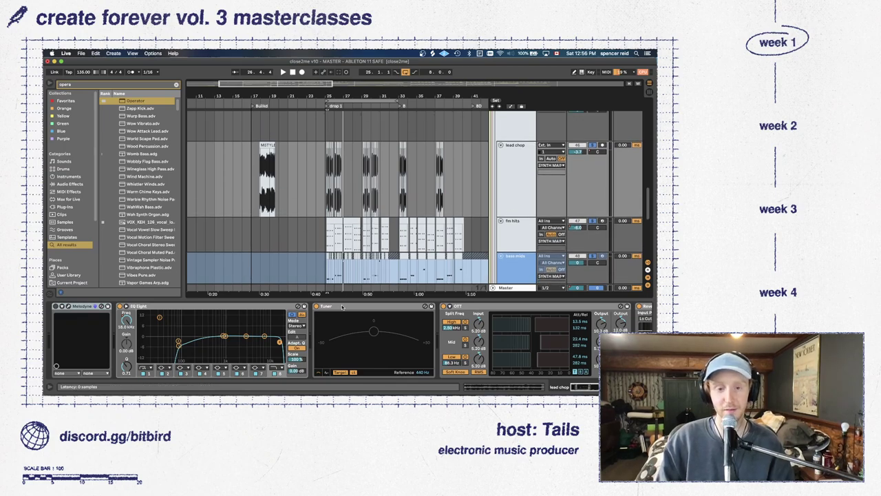
key("super+alt+l")
left_click(501, 145)
left_click(501, 153)
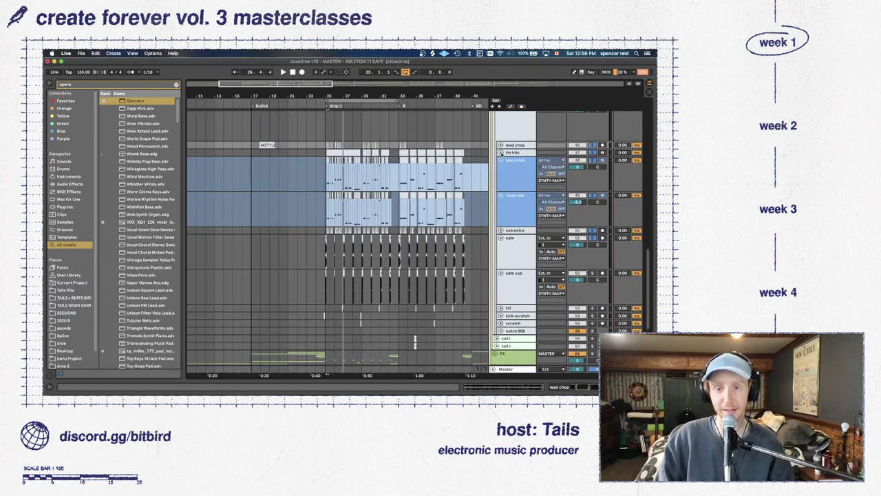
left_click(500, 160)
left_click(501, 167)
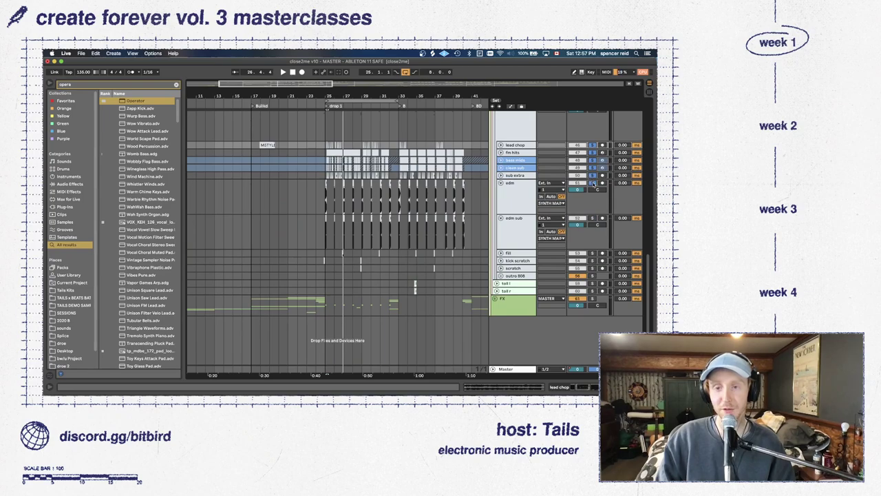
Unfold the clean sub, bass mids and fm hits tracks
left_click(500, 168)
left_click(501, 160)
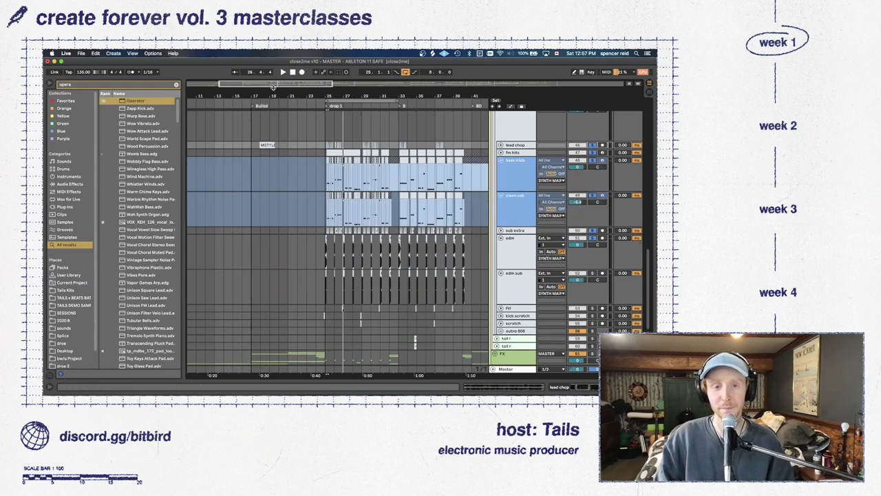
left_click(500, 152)
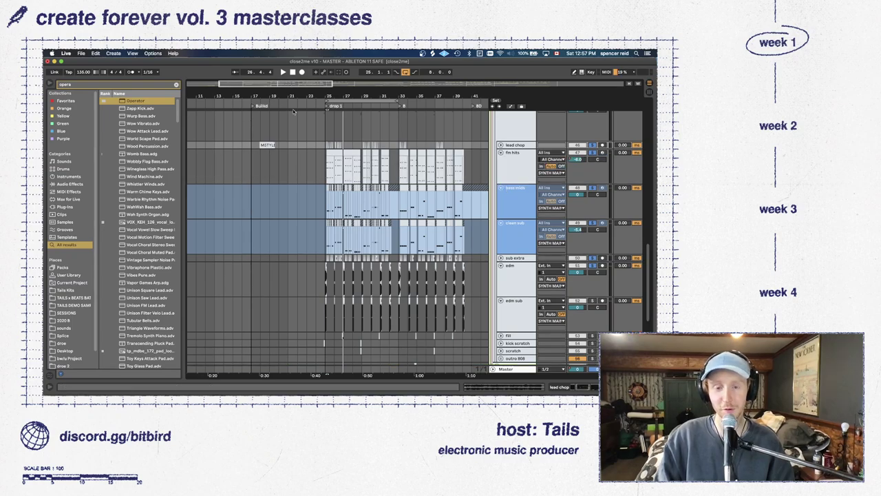
Duplicate the fm hits track with its clips and devices
key("plus")
key("plus")
left_click(511, 164)
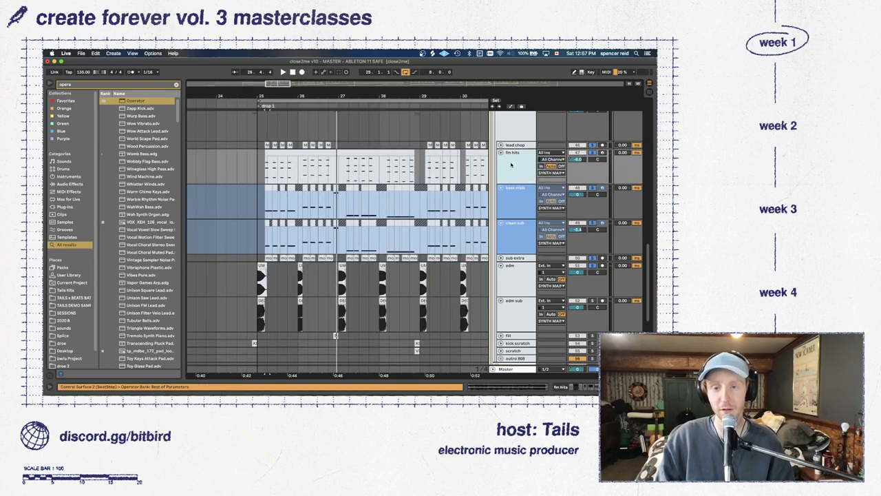
key("super+c")
key("super+d")
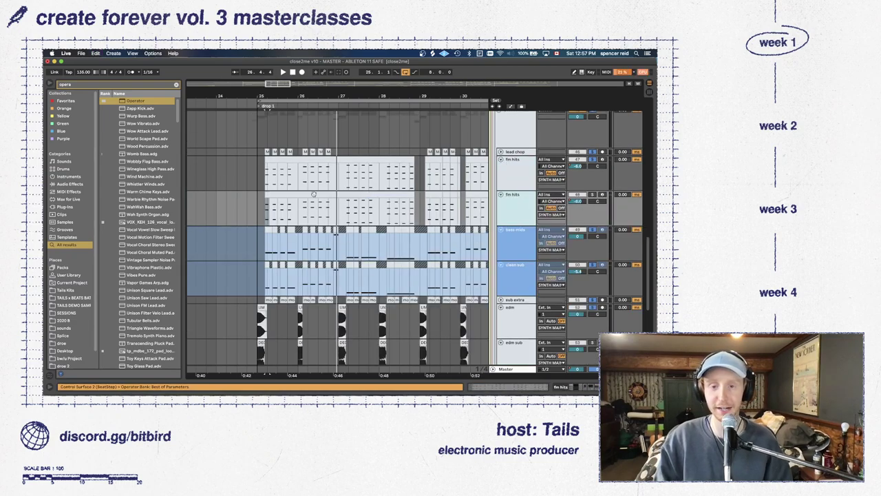
Select the duplicated fm hits clips across bars 25 to 28 and play that part of drop 1
left_click(274, 208)
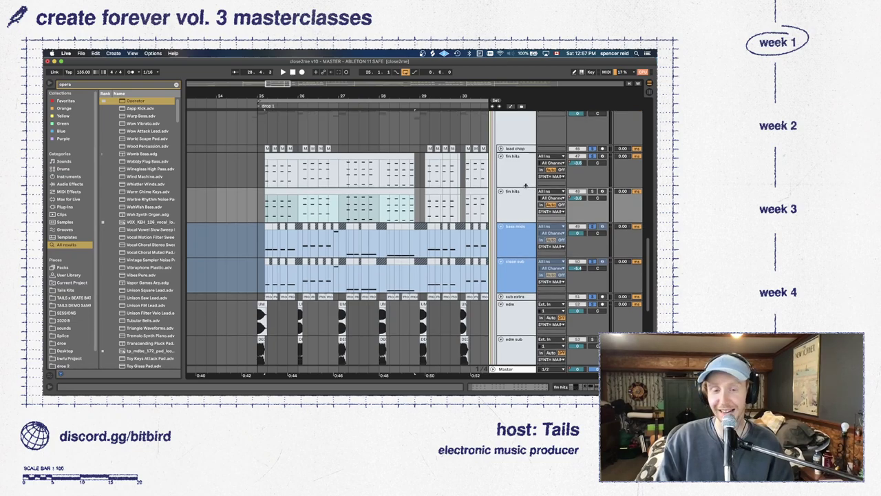
scroll(563, 229, "down", 1)
key("space")
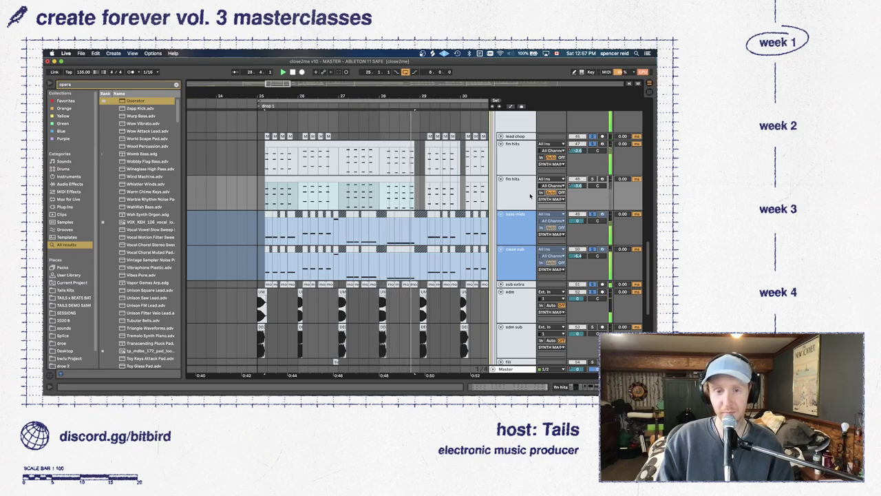
left_click(525, 189)
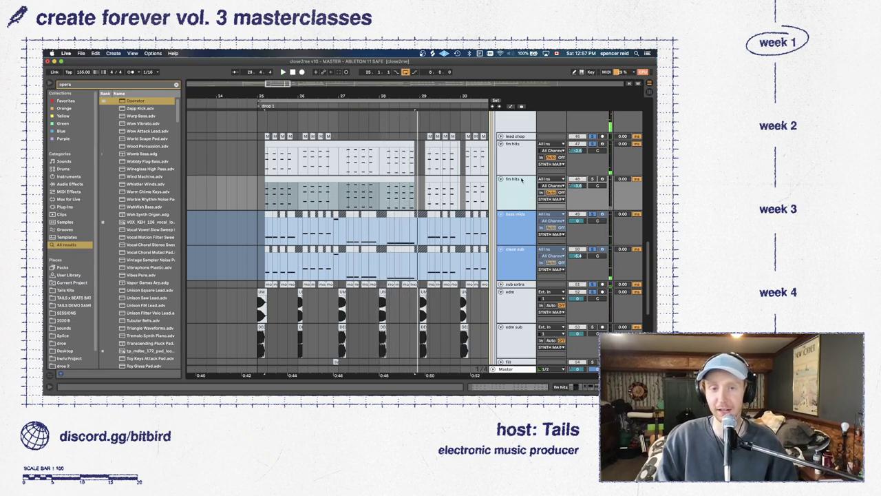
Open the duplicated fm hits track's device chain, look through its effects up to TDR Nova, and play drop 1
left_click(516, 168)
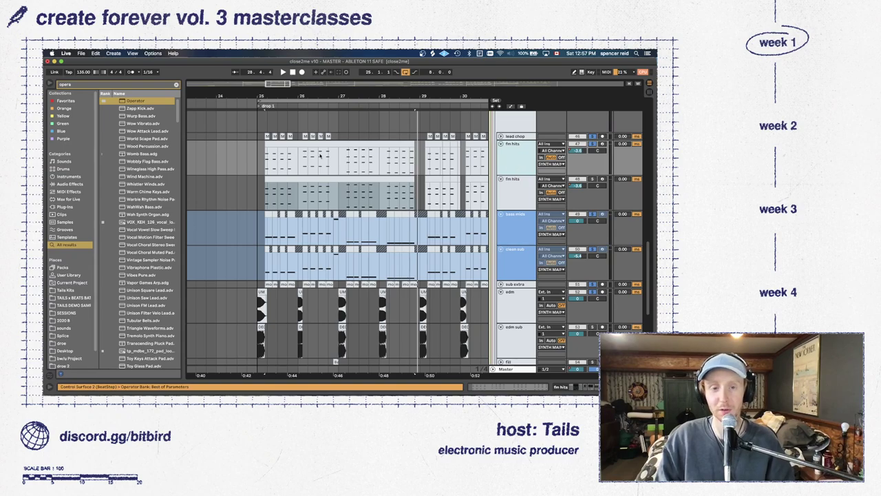
key("Up")
left_click(516, 158)
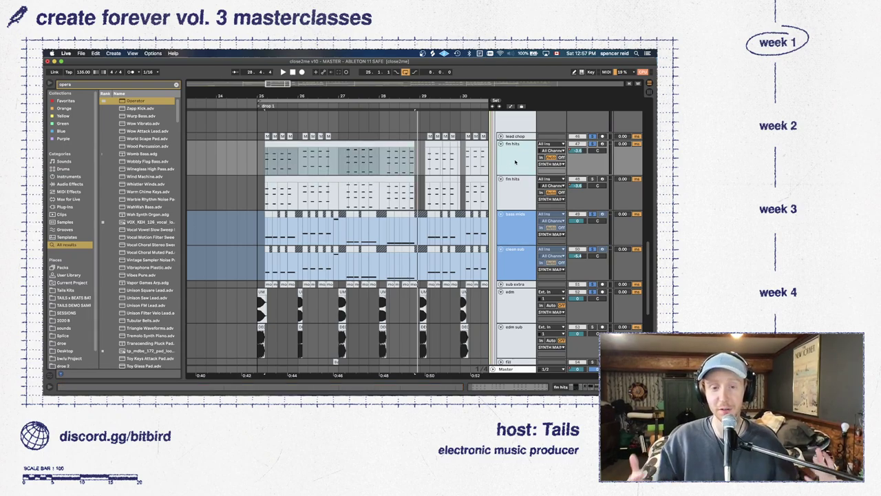
double_click(512, 182)
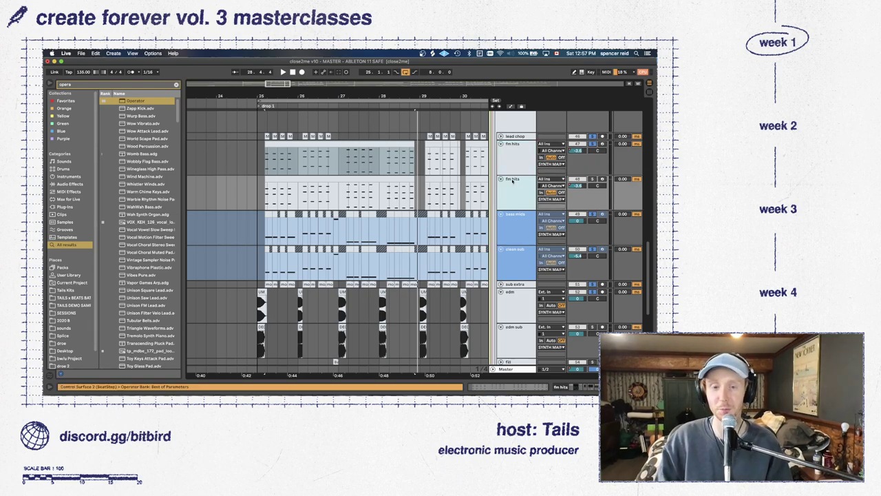
scroll(462, 320, "right", 10)
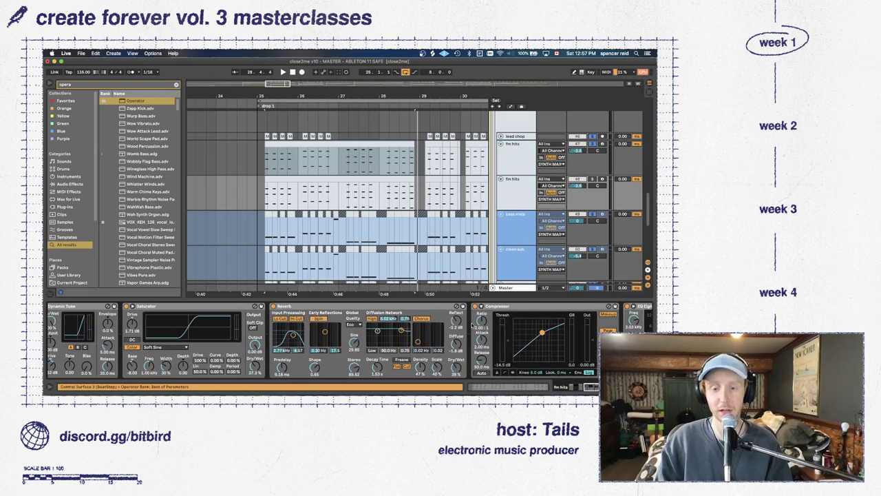
scroll(473, 326, "right", 5)
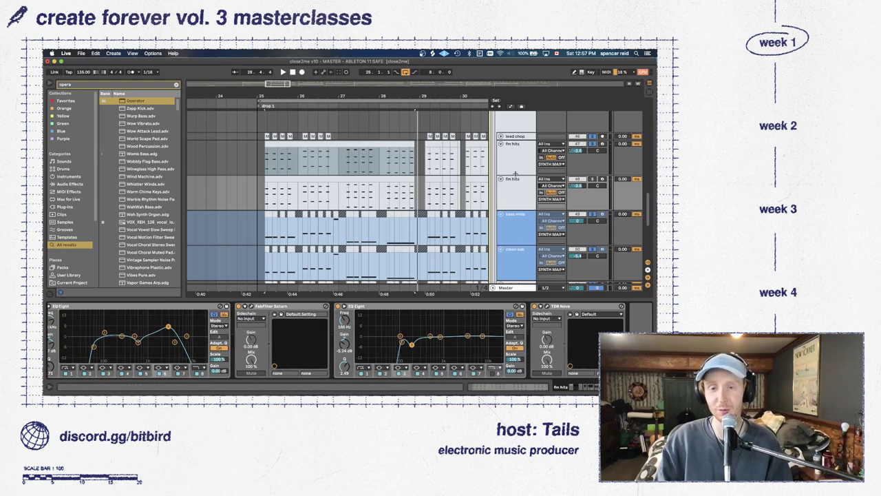
key("space")
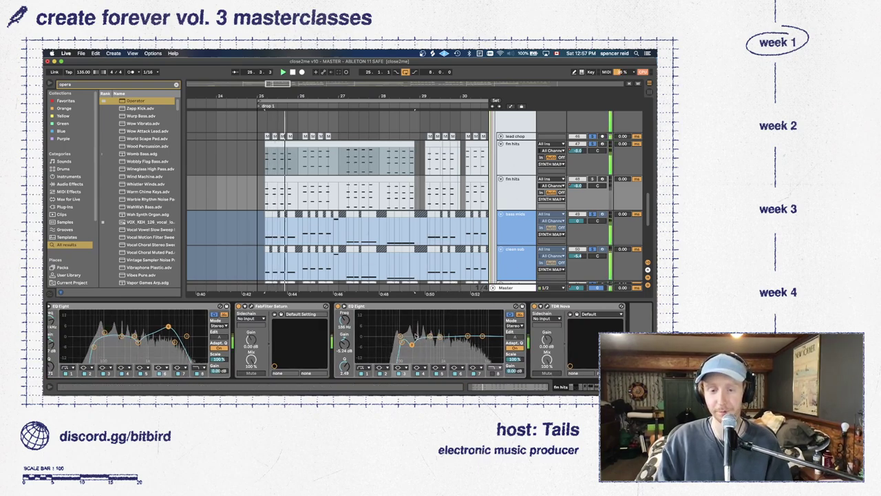
key("space")
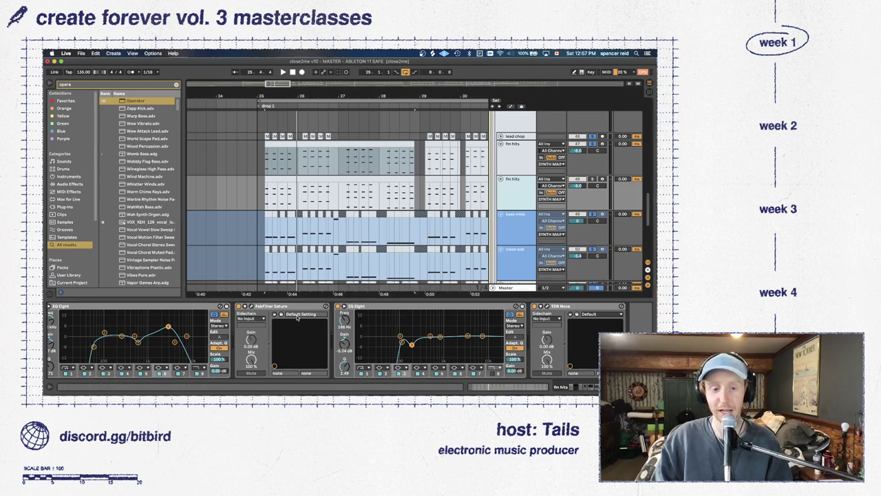
Change the waveforms of Operator's bottom two oscillators on the duplicated fm hits track, using Saw D, and play the track soloed
left_click(518, 193)
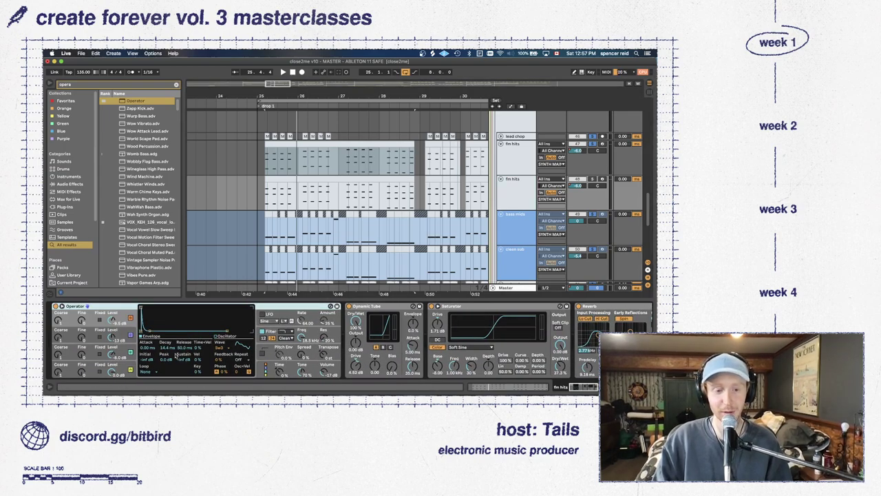
left_click(127, 370)
left_click(220, 348)
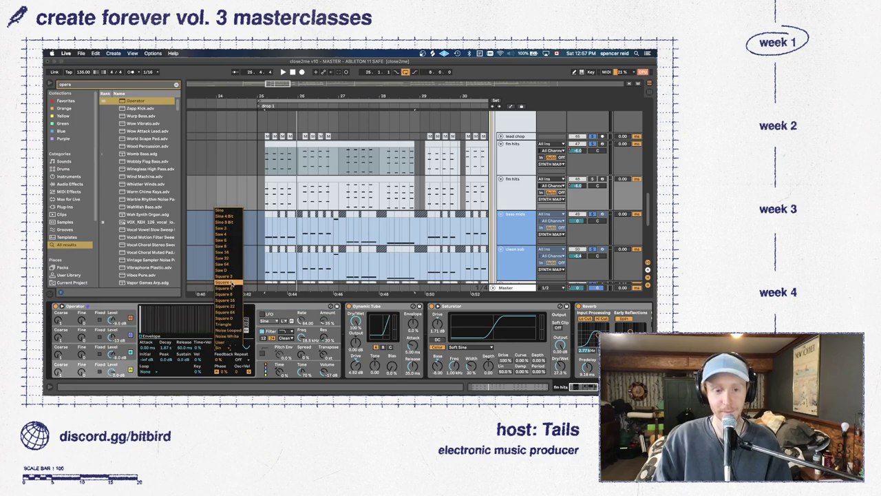
left_click(228, 268)
left_click(122, 352)
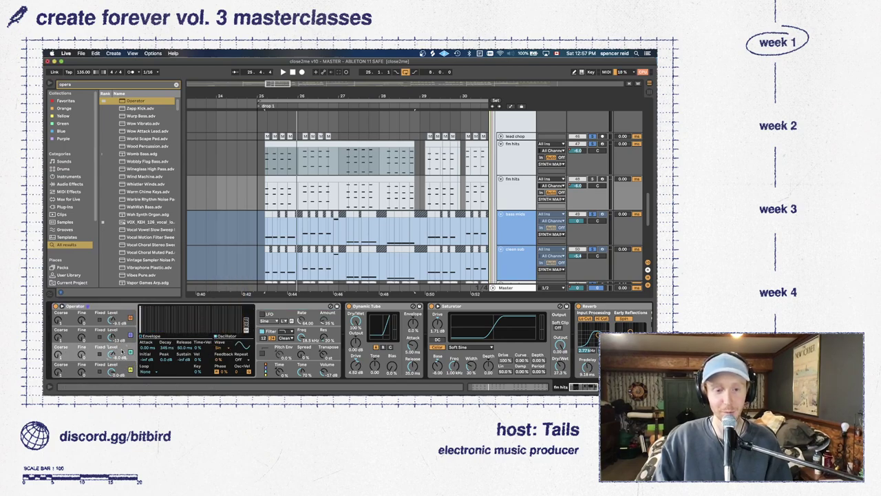
left_click(227, 348)
left_click(229, 275)
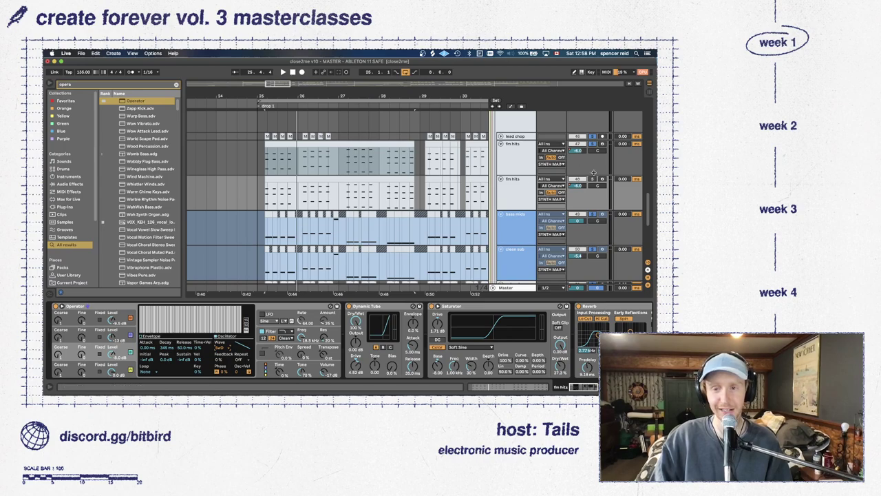
key("space")
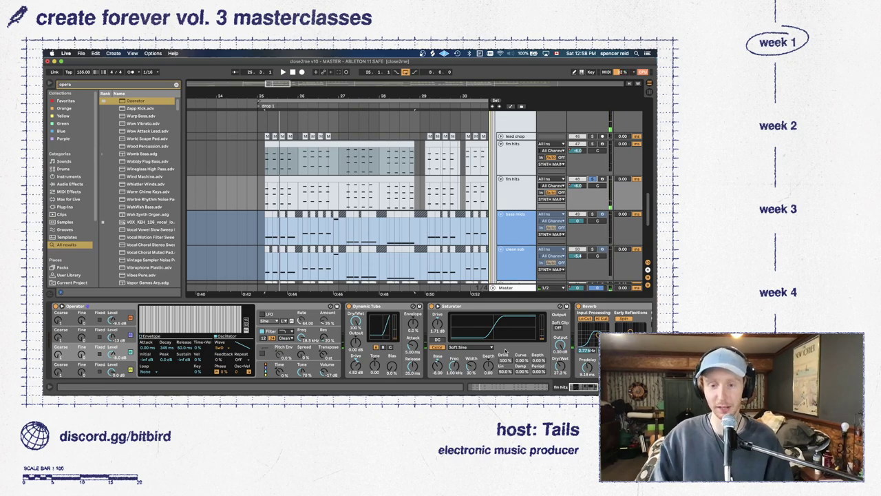
Delete the Saturator and Dynamic Tube from the duplicated fm hits track and look through its remaining effects
scroll(506, 351, "right", 5)
left_click(297, 308)
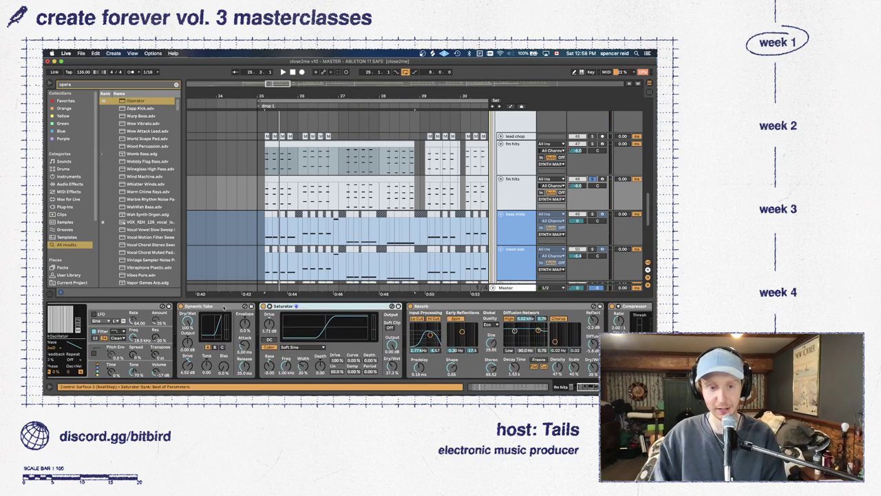
key("Delete")
left_click(207, 308)
scroll(390, 339, "right", 2)
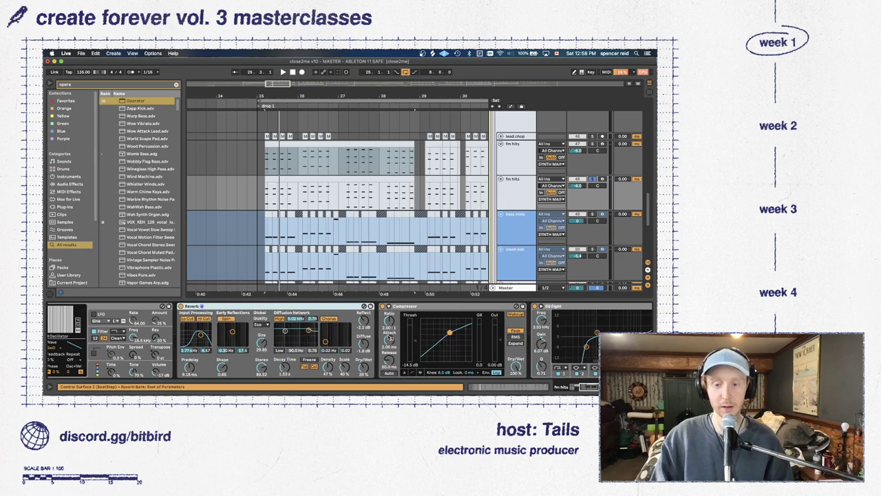
scroll(413, 324, "right", 15)
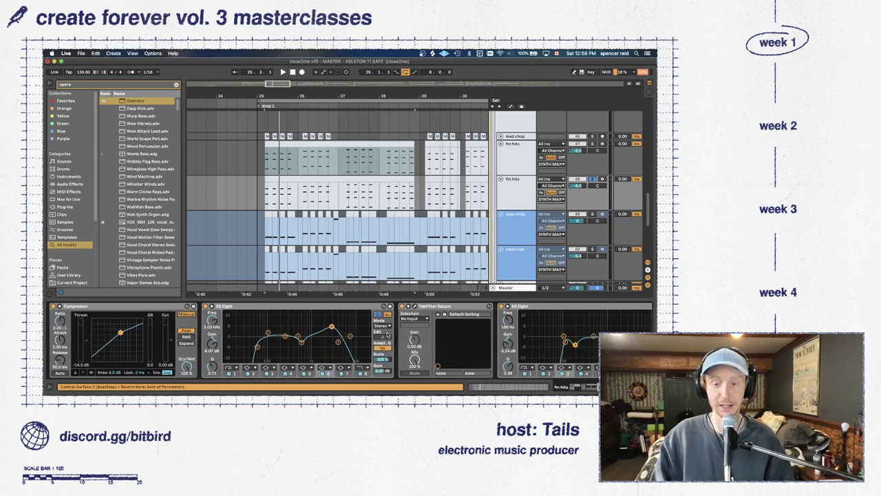
Play drop 1 and set a low-pass at about 563 Hz in the original fm hits track's EQ Eight after FabFilter Saturn
left_click(525, 158)
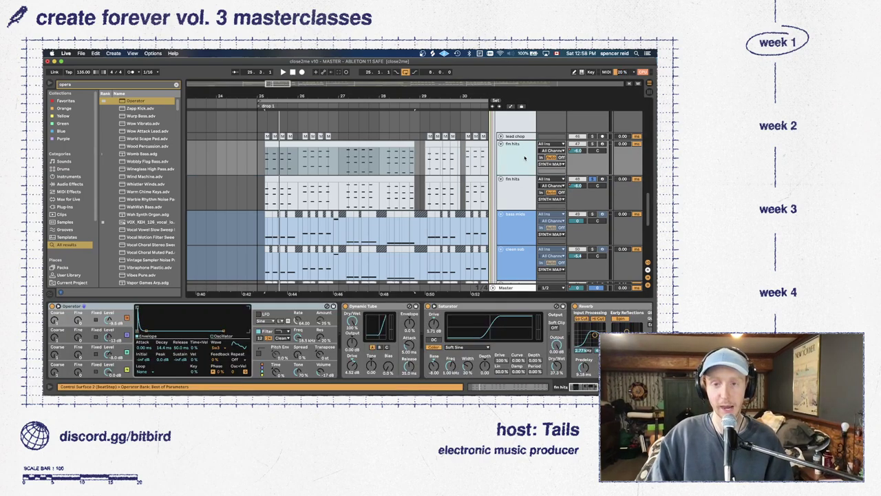
scroll(542, 378, "right", 15)
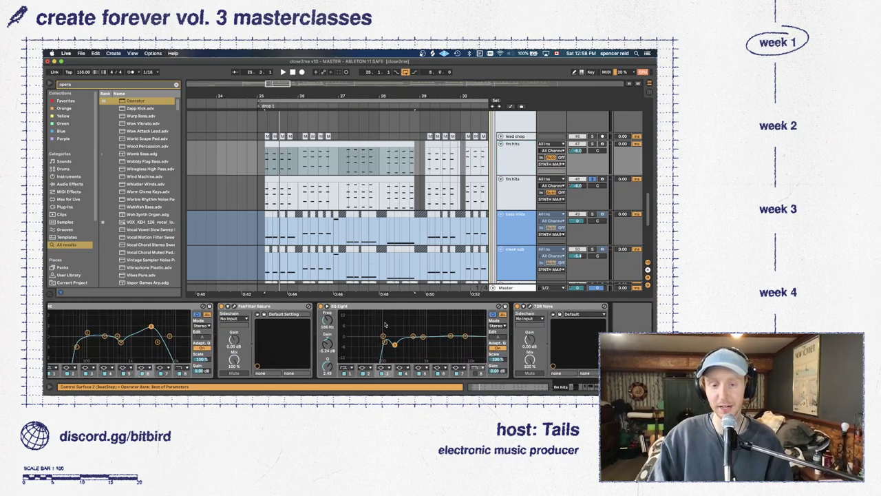
left_click_drag(381, 322, 420, 355)
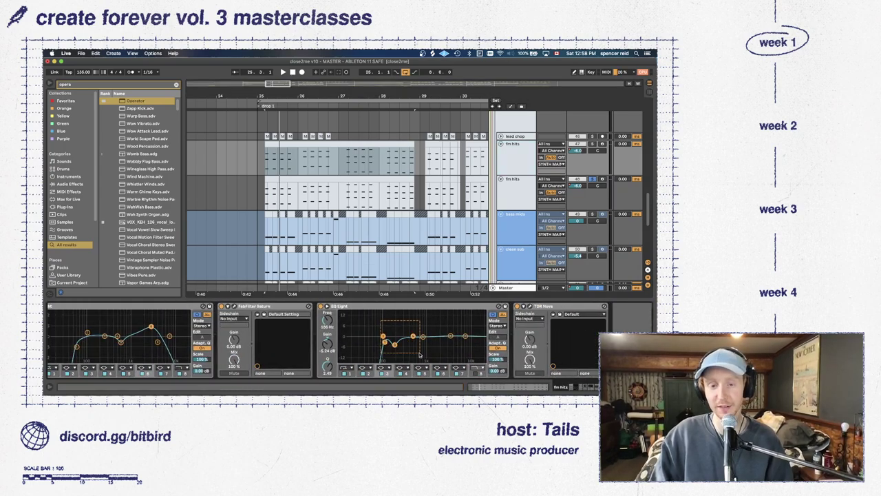
key("space")
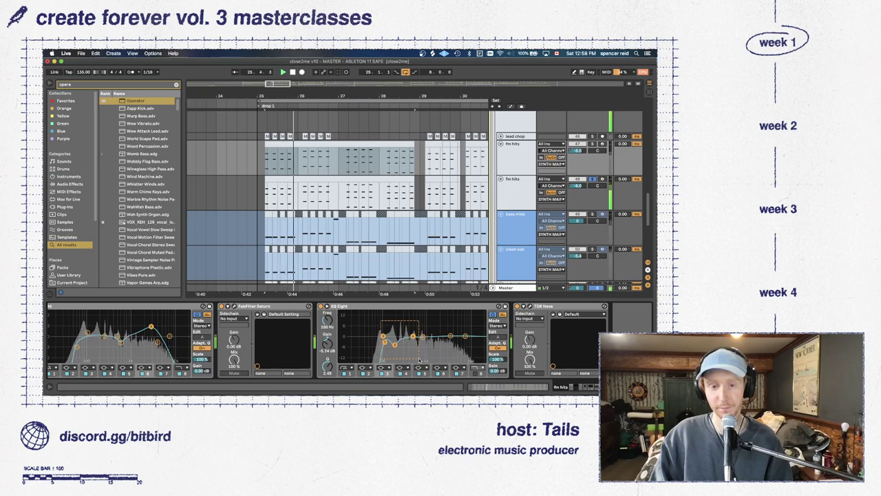
left_click(436, 373)
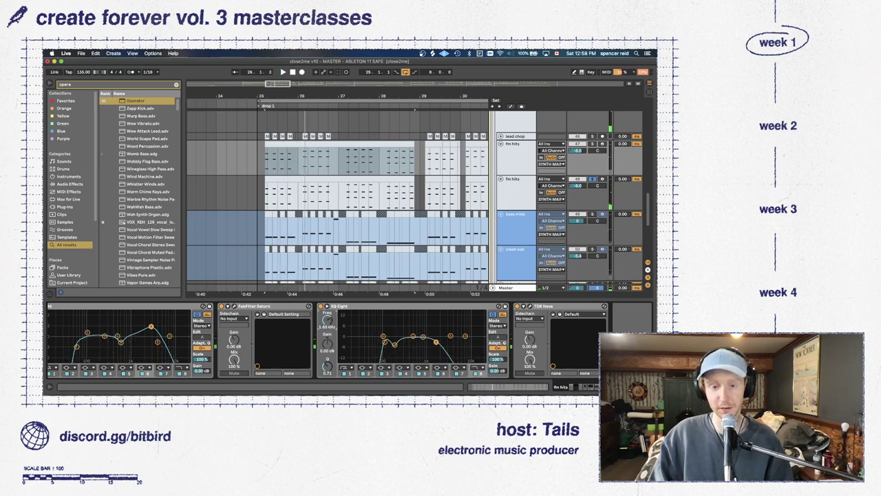
Play drop 1 and compare the two fm hits tracks by soloing the original, followed by the duplicate
key("space")
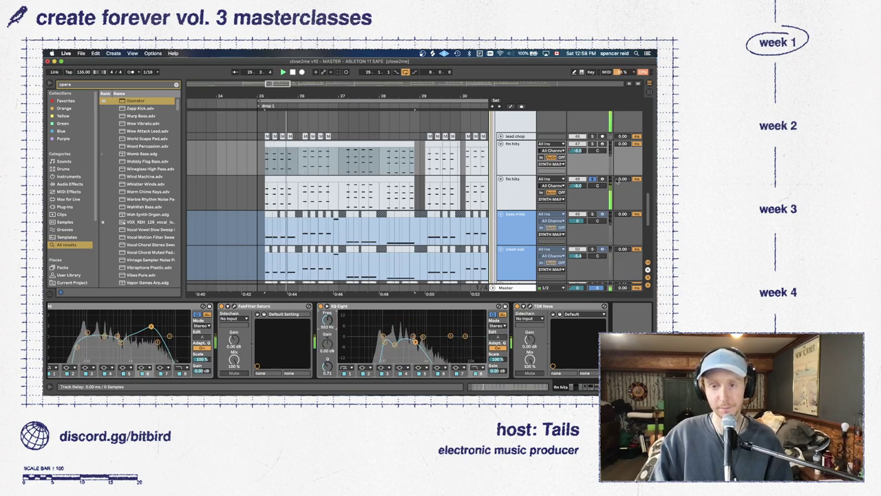
left_click(591, 143)
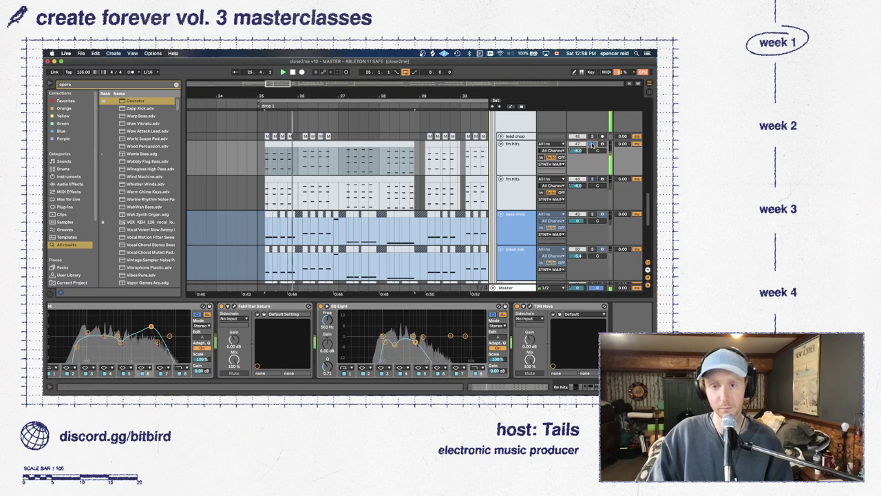
left_click(593, 178)
Set a low-pass at about 563 Hz in the duplicated fm hits track's EQ Eight after FabFilter Saturn
left_click(526, 203)
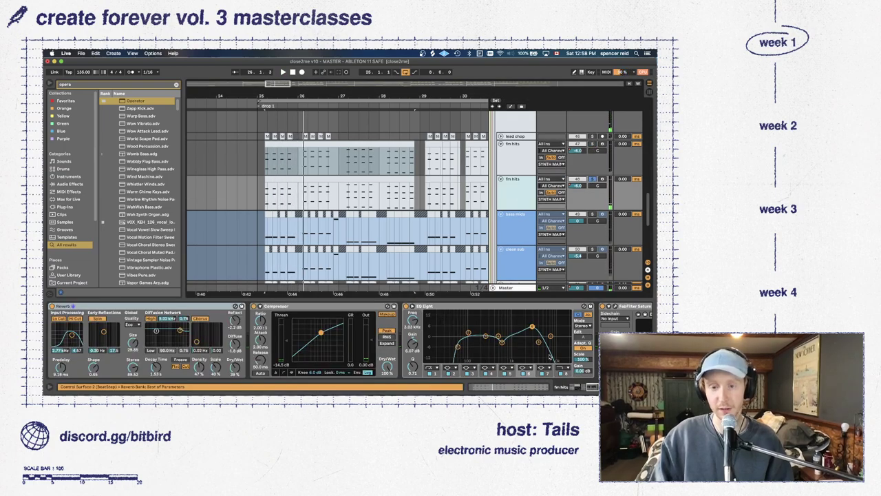
left_click(516, 329)
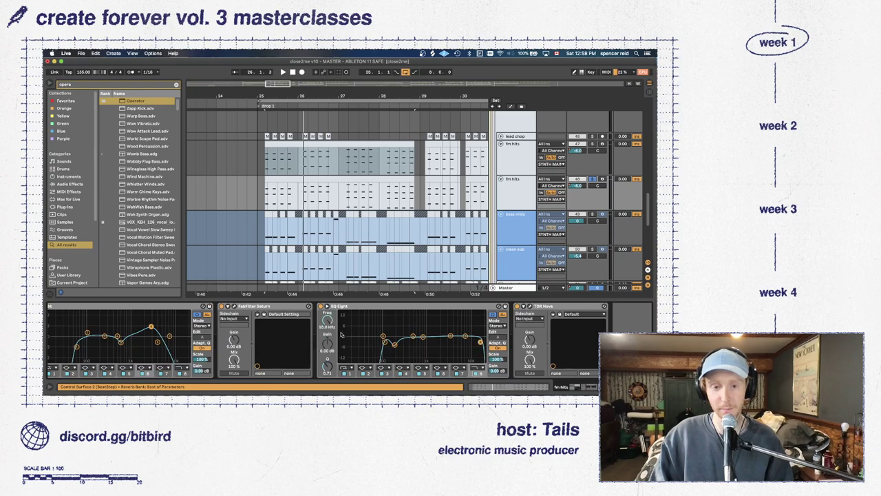
left_click(475, 372)
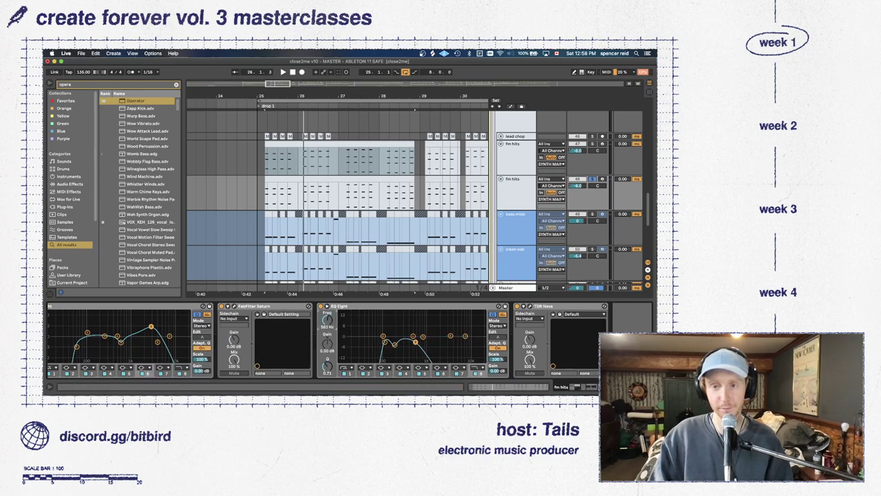
Play drop 1 and move the low-pass in the duplicated fm hits track's EQ Eight to 587 Hz
key("space")
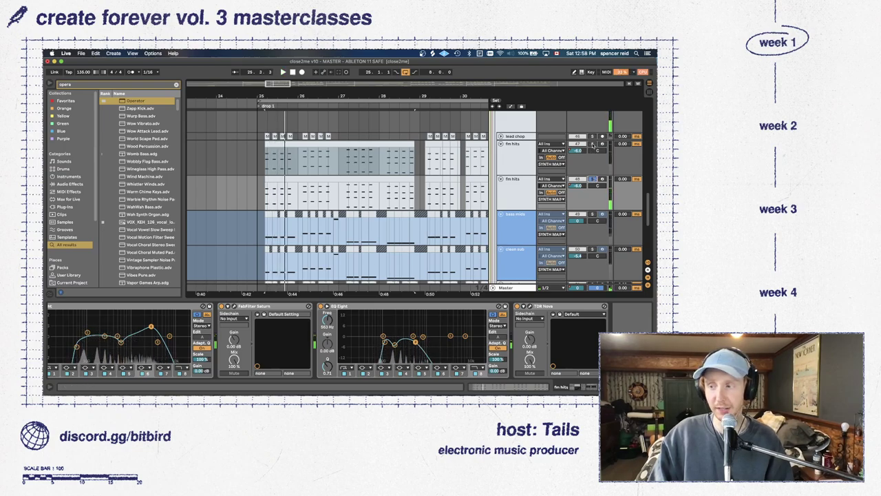
left_click(594, 179)
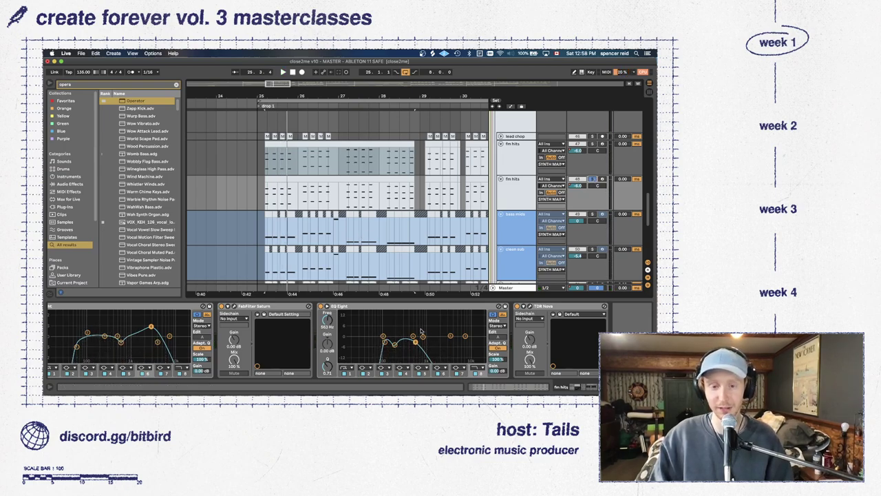
left_click_drag(416, 344, 418, 344)
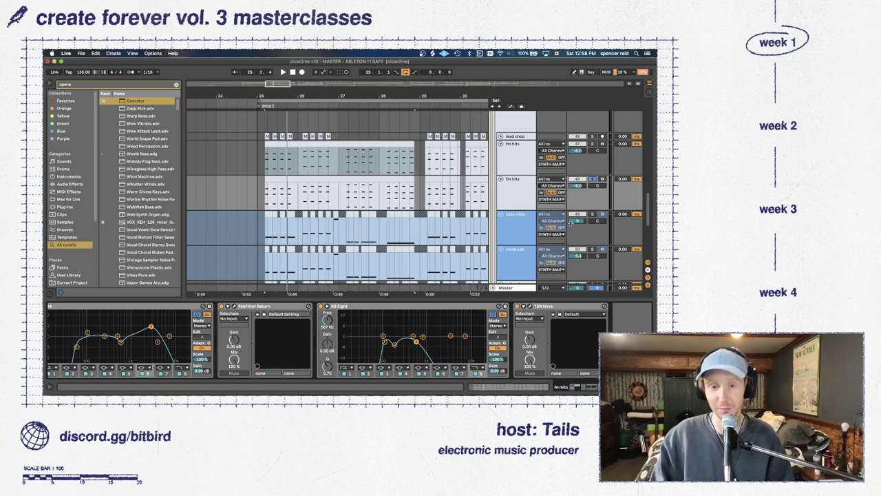
Open the original fm hits track's EQ Eight low-pass to 18.0 kHz and raise band 4 to about 7 dB at 367 Hz
left_click(530, 153)
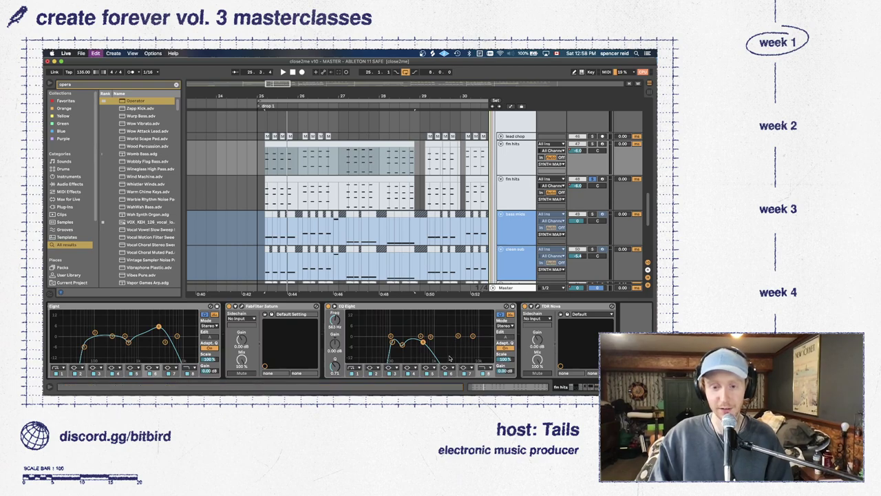
left_click_drag(425, 343, 488, 342)
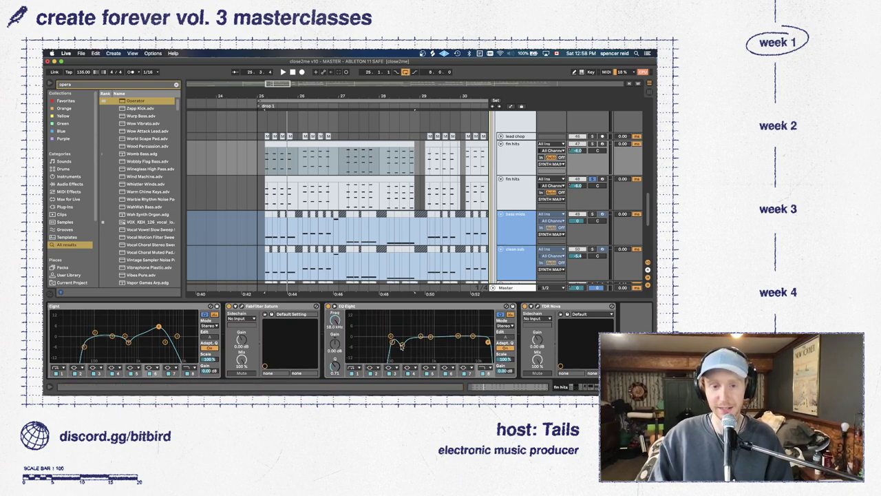
left_click_drag(402, 346, 409, 325)
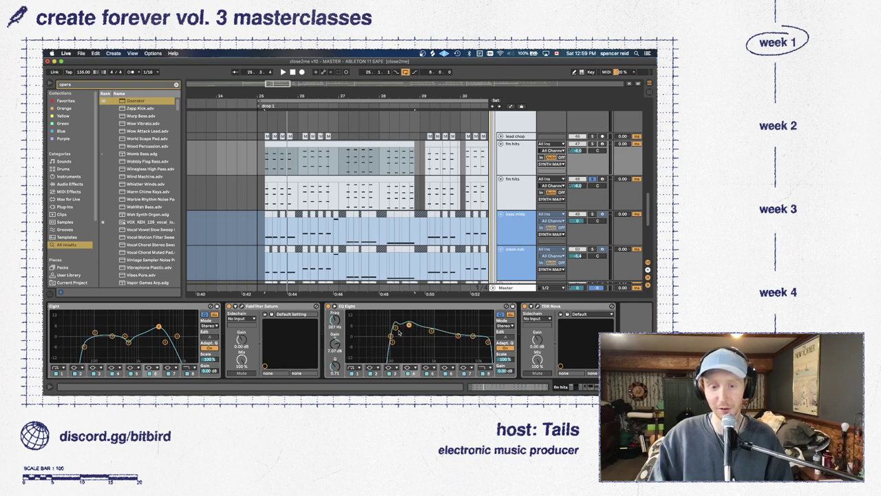
Undo the recent EQ Eight changes on the fm hits tracks, back to before the low-pass was added
key("super+z")
key("super+z")
key("super+z")
key("super+z")
key("super+z")
key("super+z")
key("super+z")
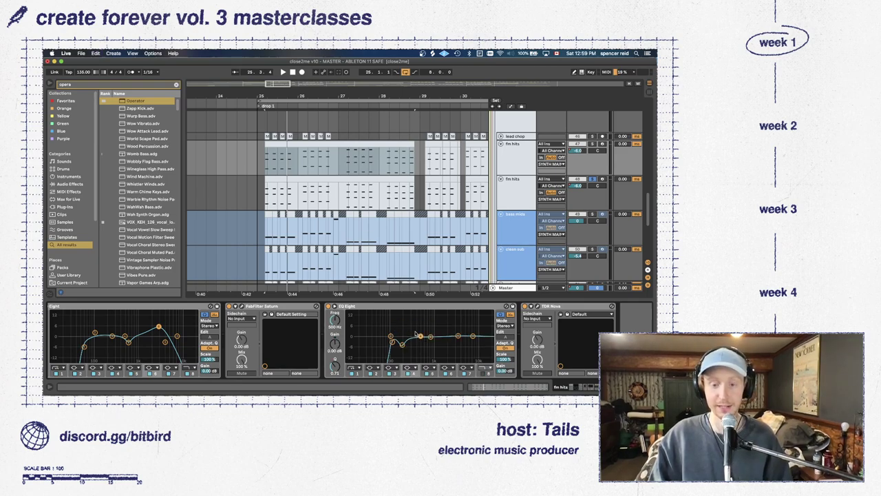
Revoice the first chord in the duplicated fm hits clip, moving its F2 notes up an octave and its C3 notes down to C2
double_click(299, 182)
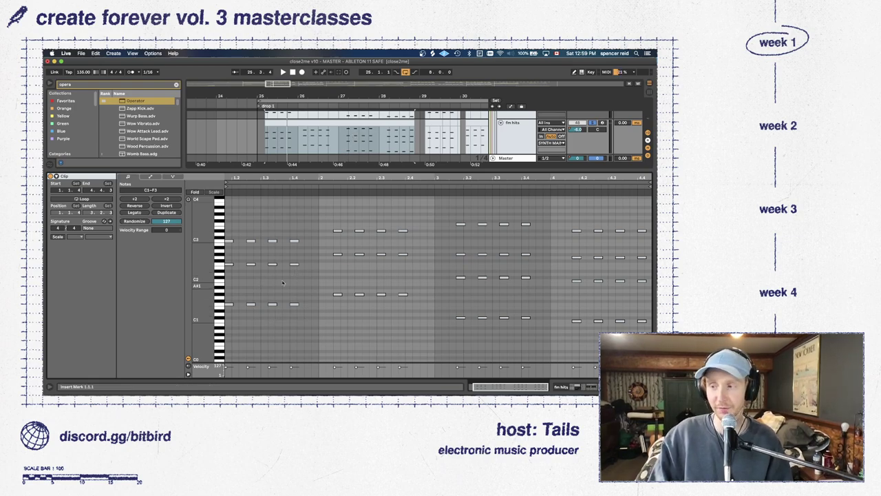
left_click_drag(303, 311, 184, 293)
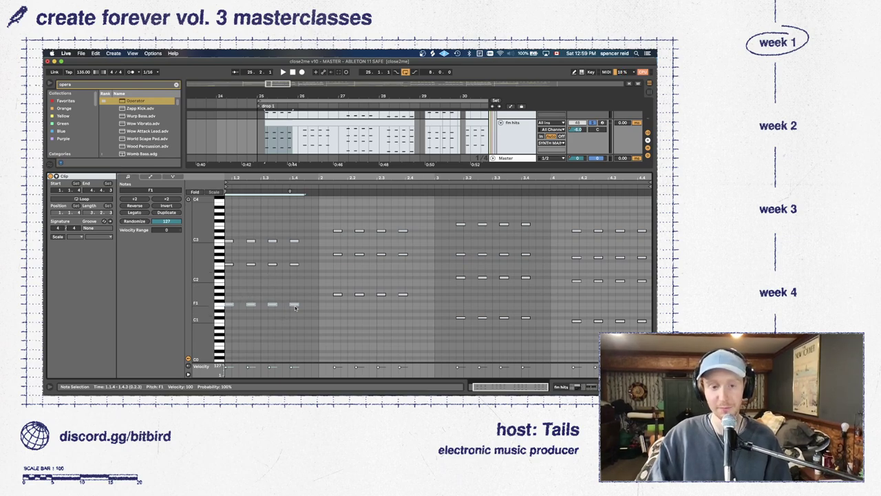
left_click(195, 262)
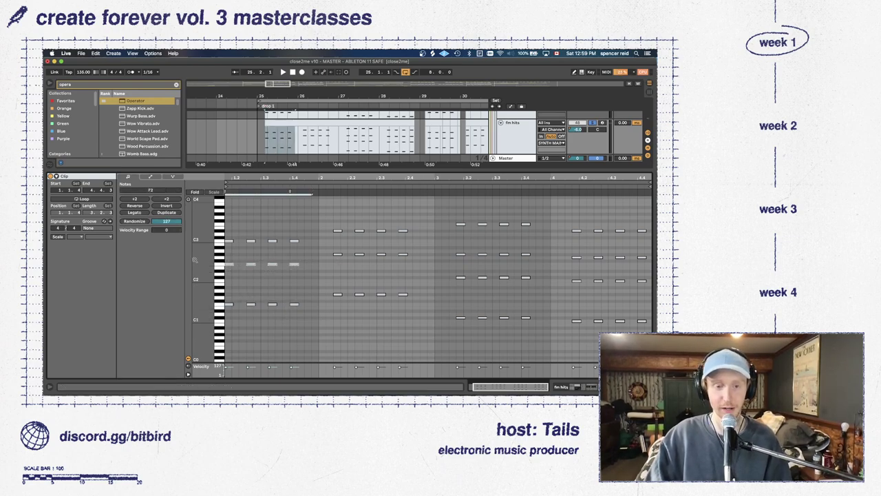
key("shift+Up")
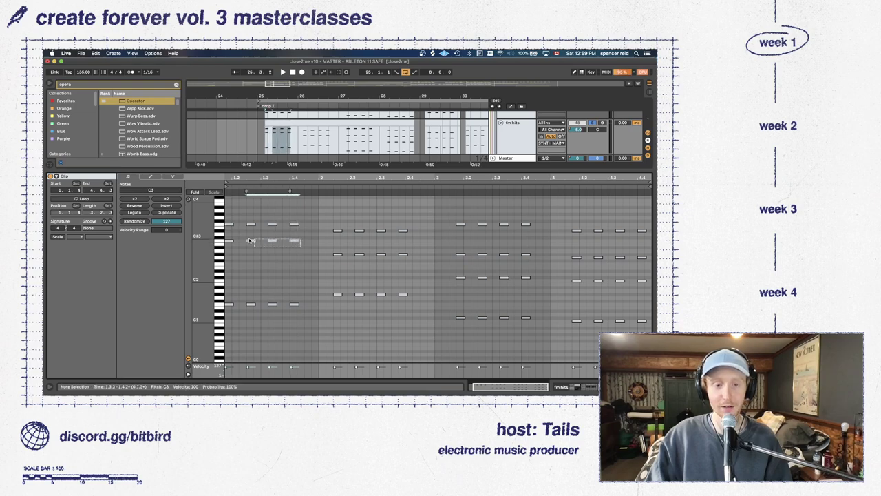
left_click(226, 240)
key("shift+Down")
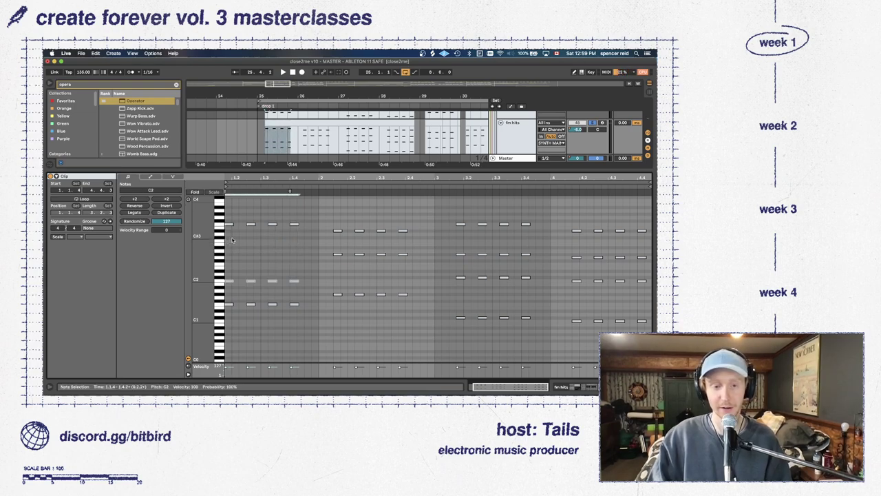
Play the revoiced chord, then move its C2 notes up an octave to C3 and back down to C2
key("space")
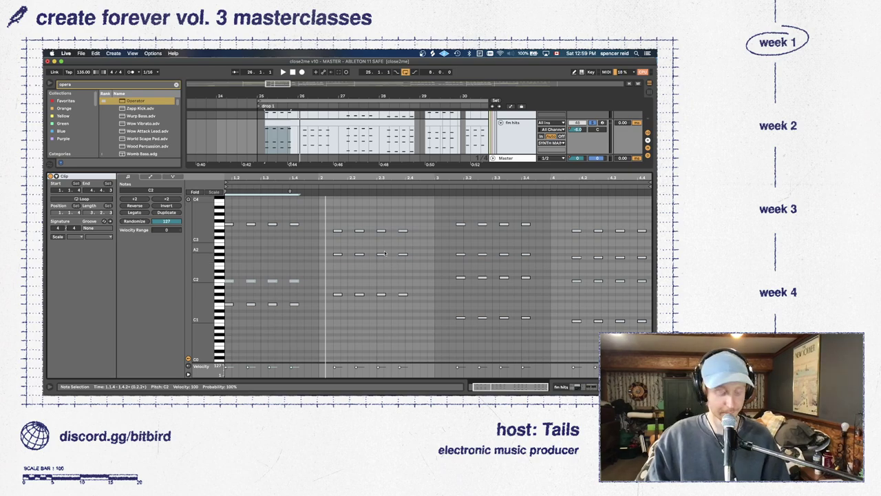
key("shift+Up")
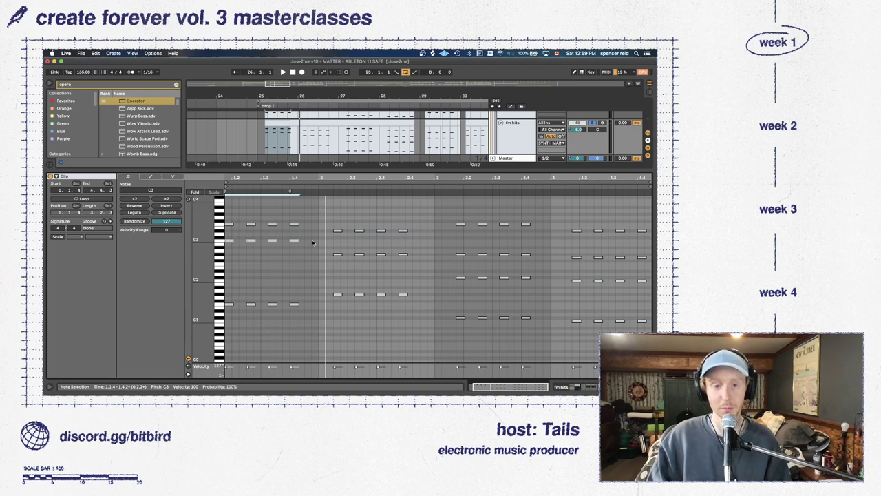
key("shift+Down")
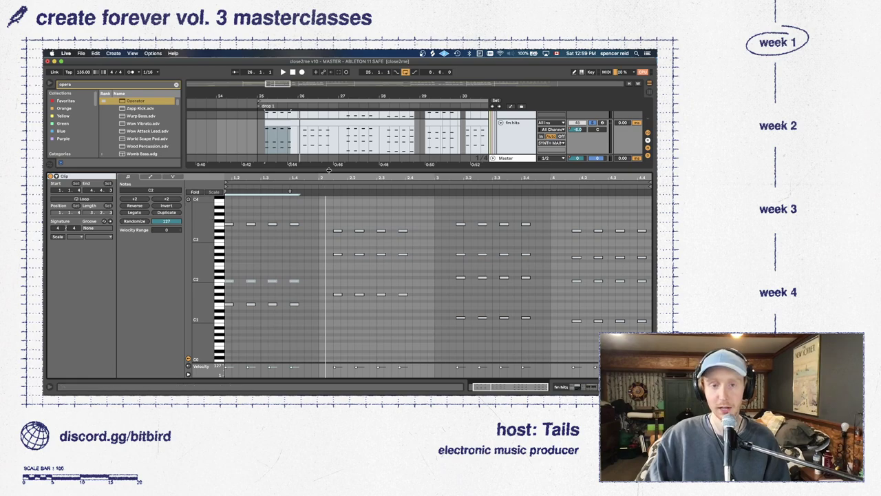
Close the clip's note editor and delete the duplicated fm hits track
key("super+alt+l")
scroll(417, 165, "up", 1)
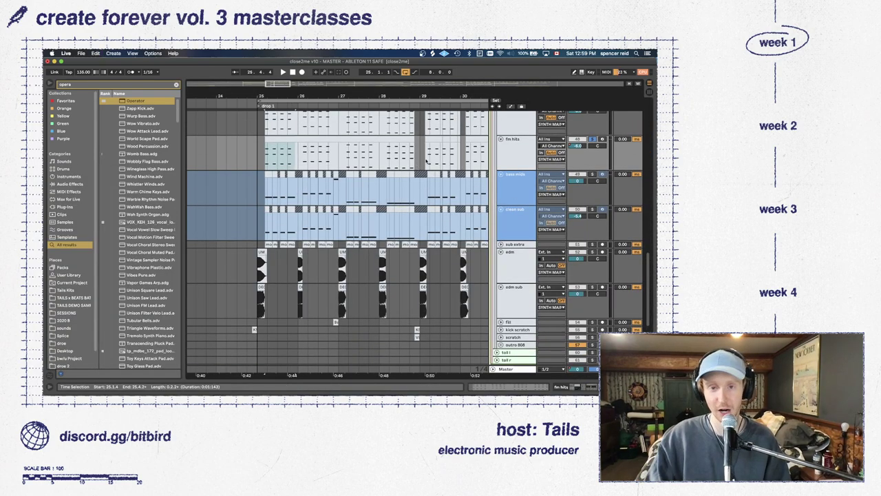
scroll(426, 162, "up", 3)
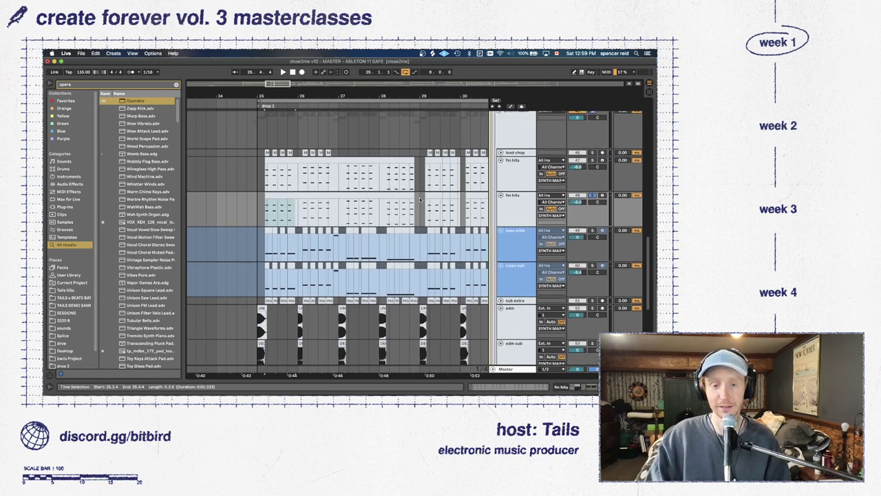
left_click(416, 200, "shift")
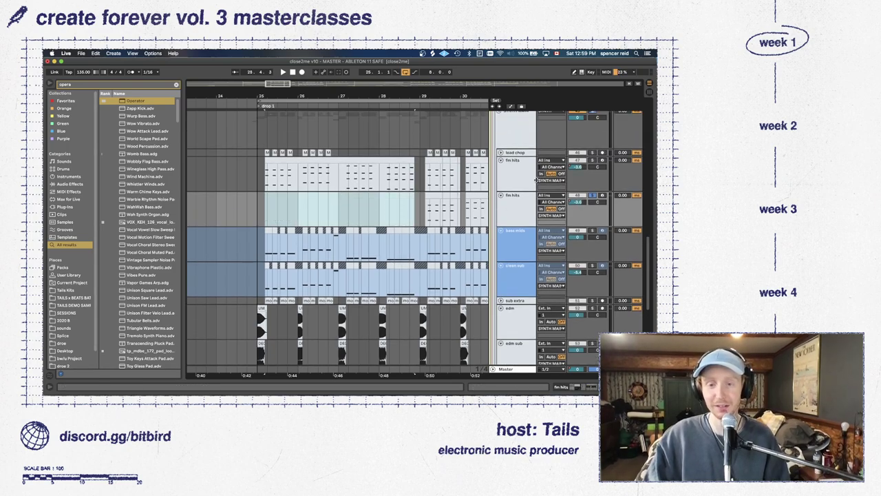
left_click(506, 217)
key("Delete")
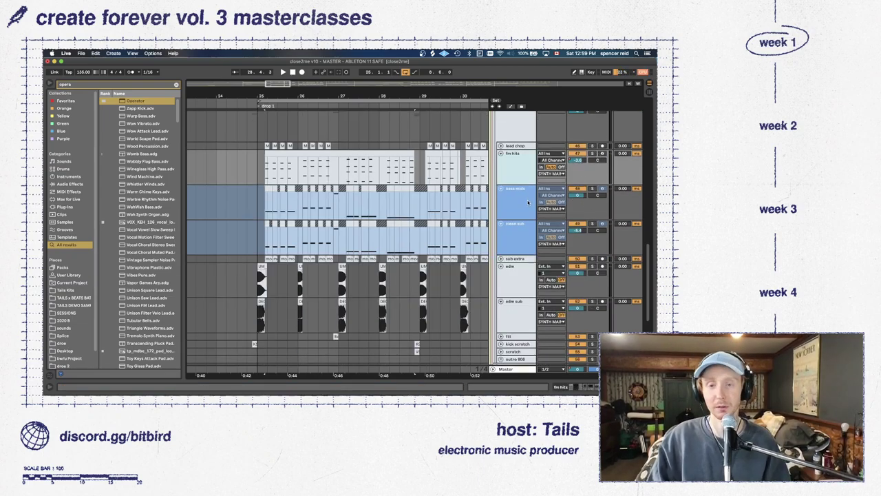
Solo the bass mids track and play the start of drop 1
left_click(595, 192)
left_click(593, 189)
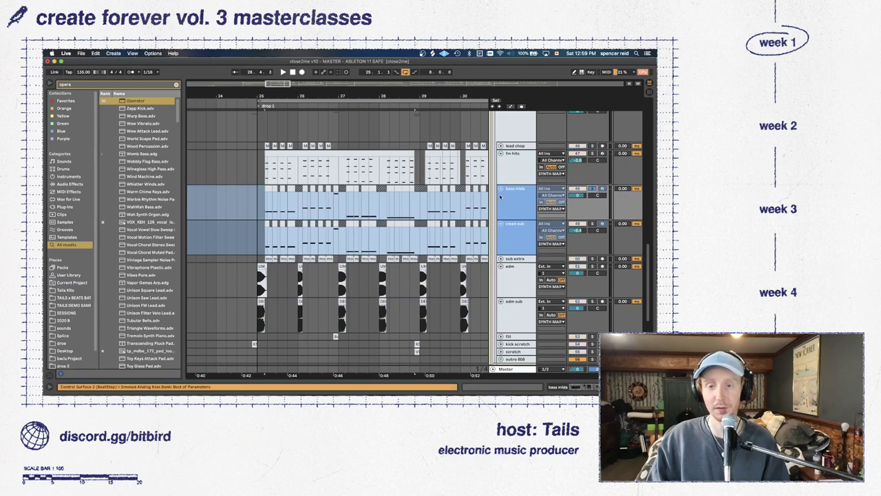
key("space")
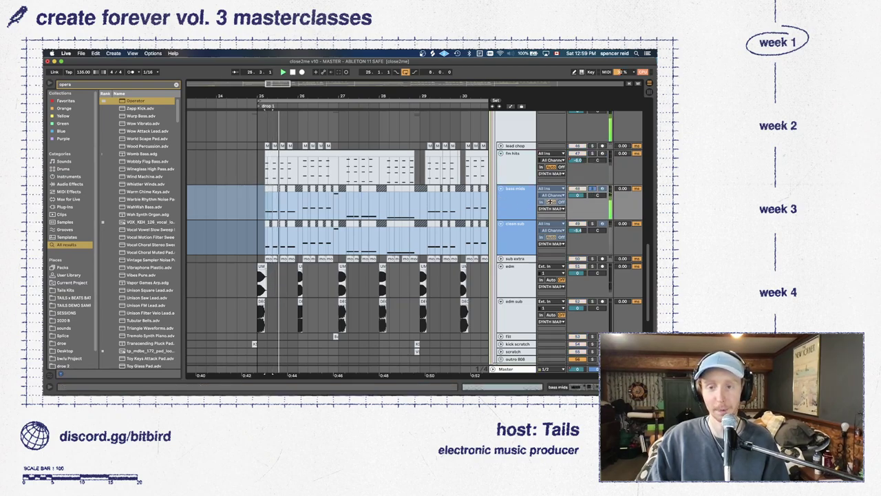
key("space")
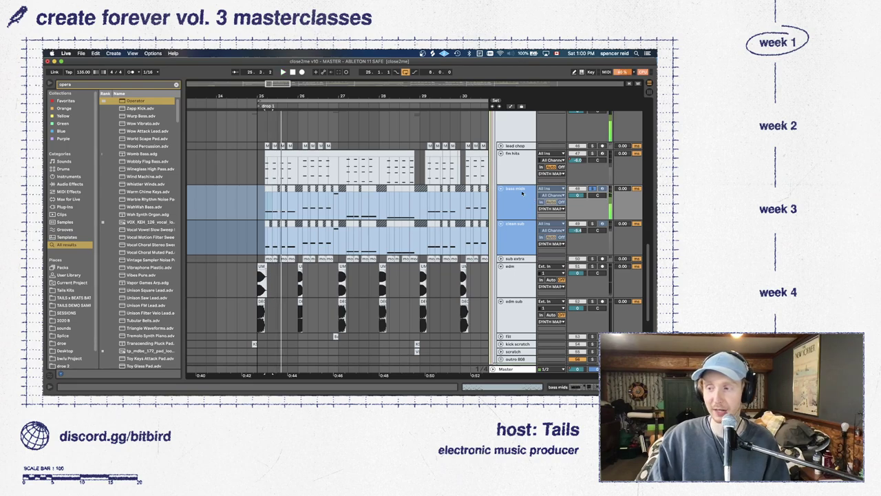
Show the bass mids track's device chain and unfreeze the track
left_click(525, 196, "super")
double_click(526, 196)
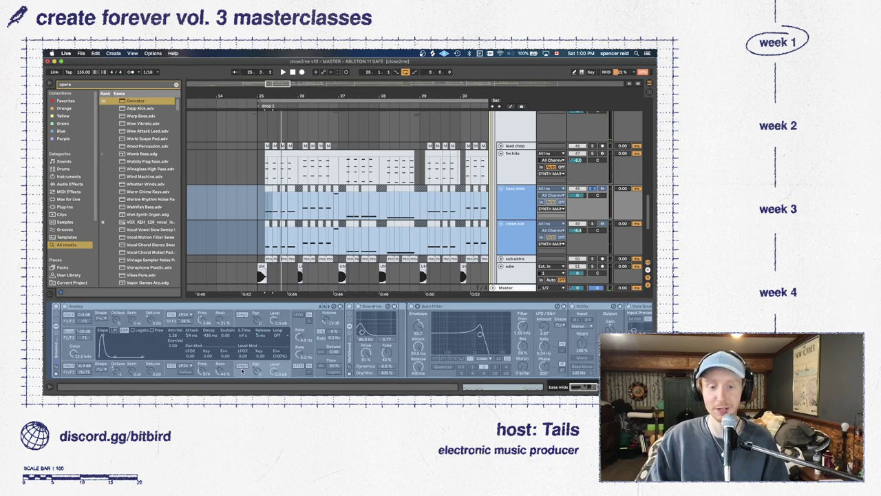
scroll(186, 335, "right", 2)
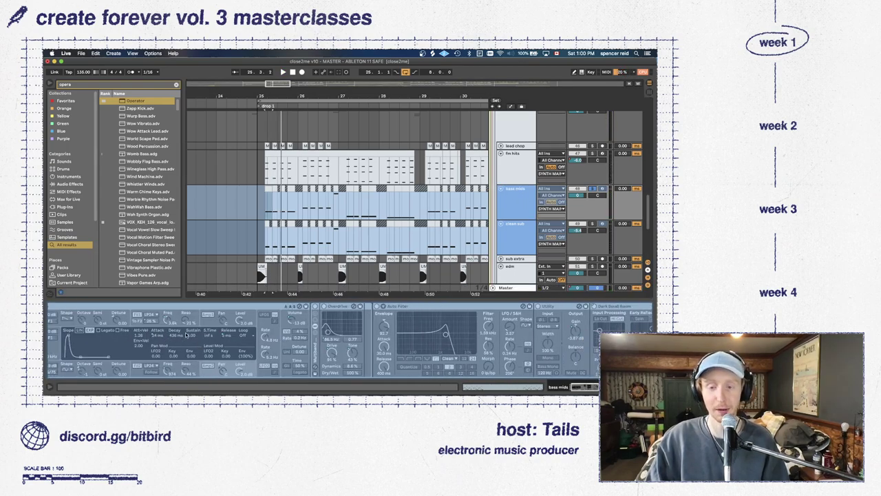
scroll(358, 333, "right", 10)
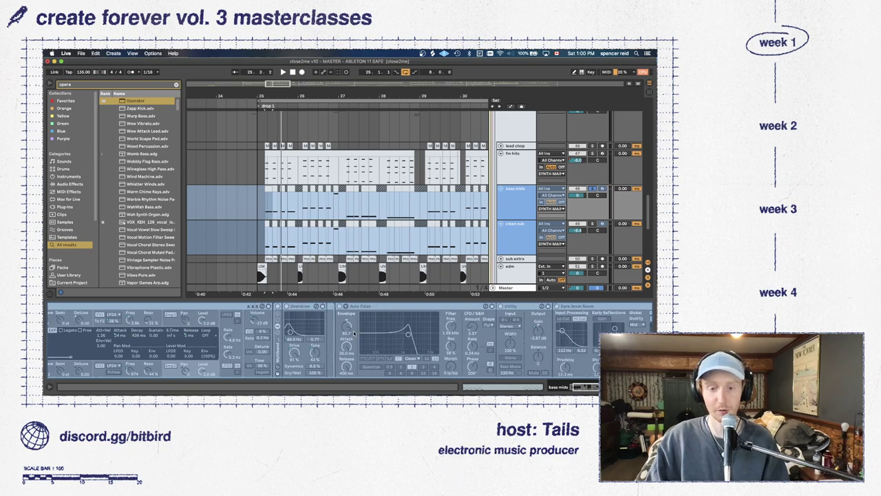
scroll(319, 317, "left", 11)
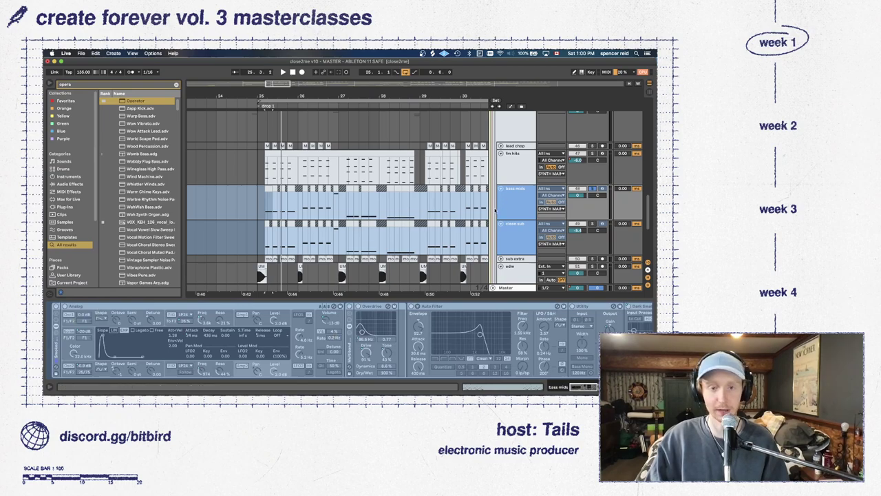
right_click(526, 227)
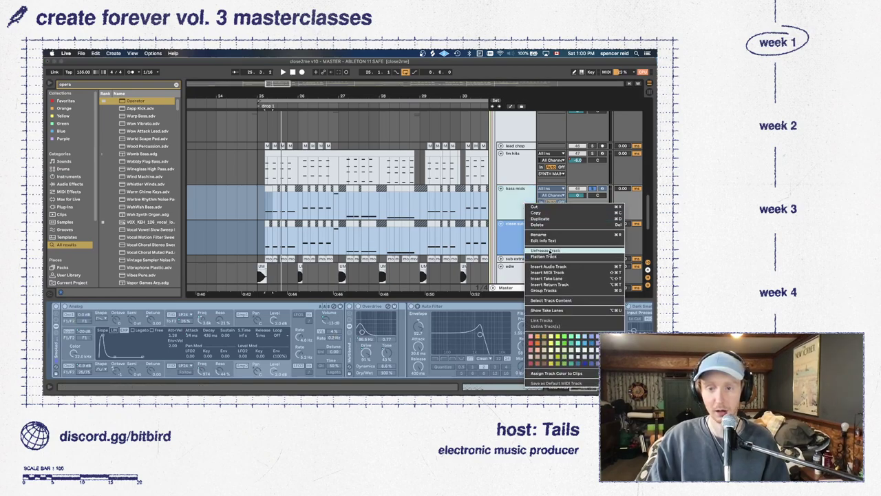
left_click(549, 252)
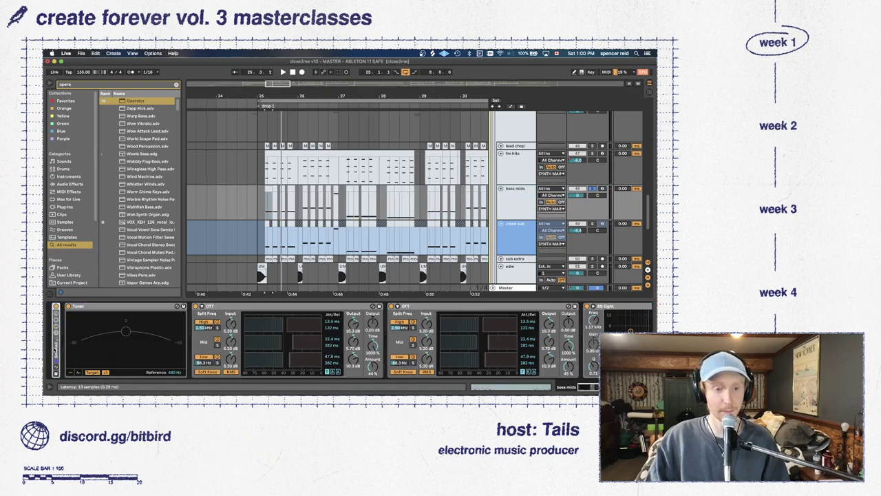
Show the bass mids track's Analog instrument and search the browser for "smoked", widening the browser to read the full names
left_click(58, 350)
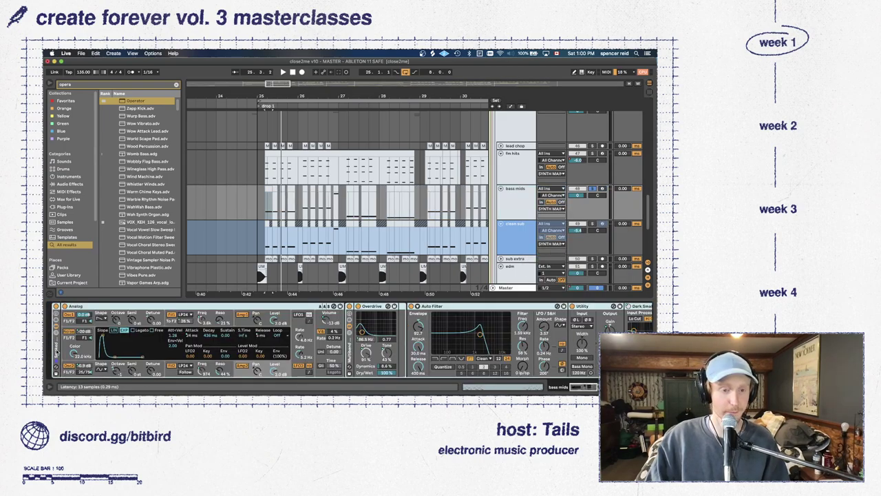
left_click(79, 84)
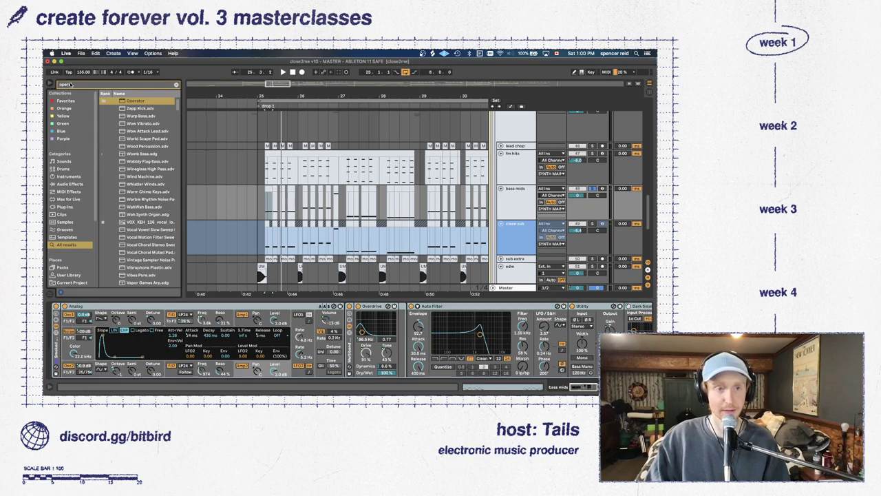
type("smoked a")
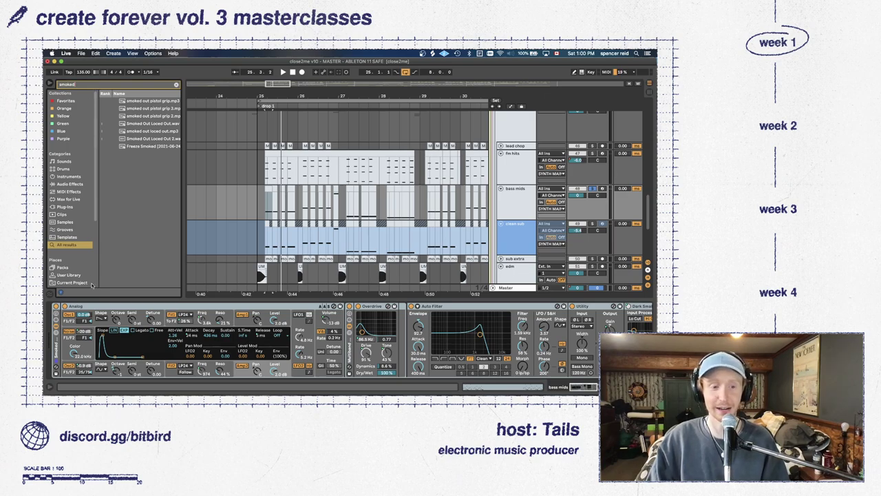
left_click_drag(183, 205, 250, 205)
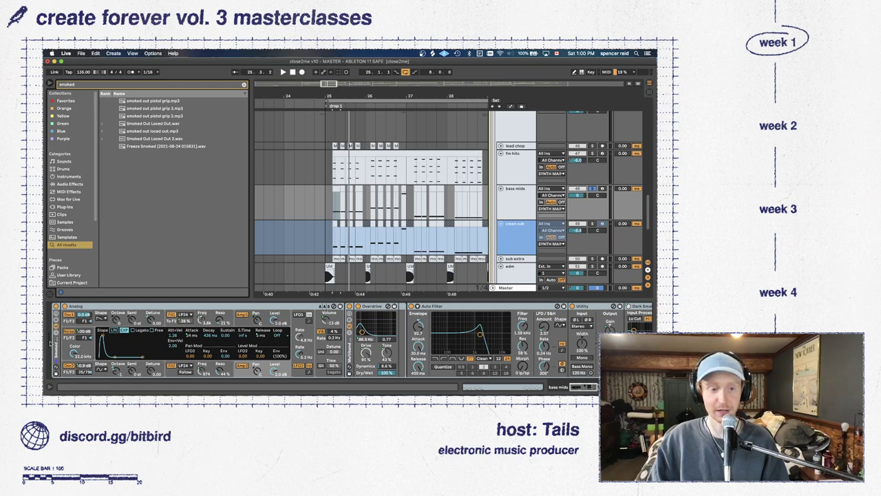
Show the OTT and EQ Eight devices on the bass mids track and play drop 1 through them
left_click(57, 348)
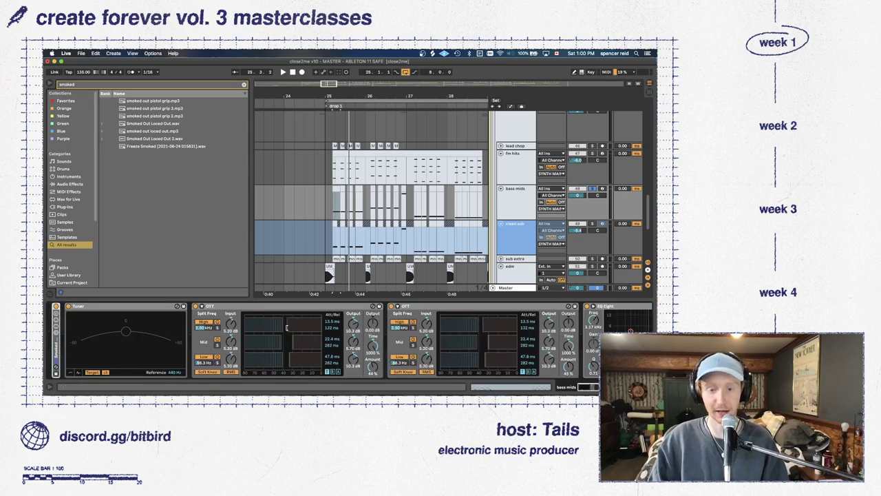
scroll(413, 341, "right", 10)
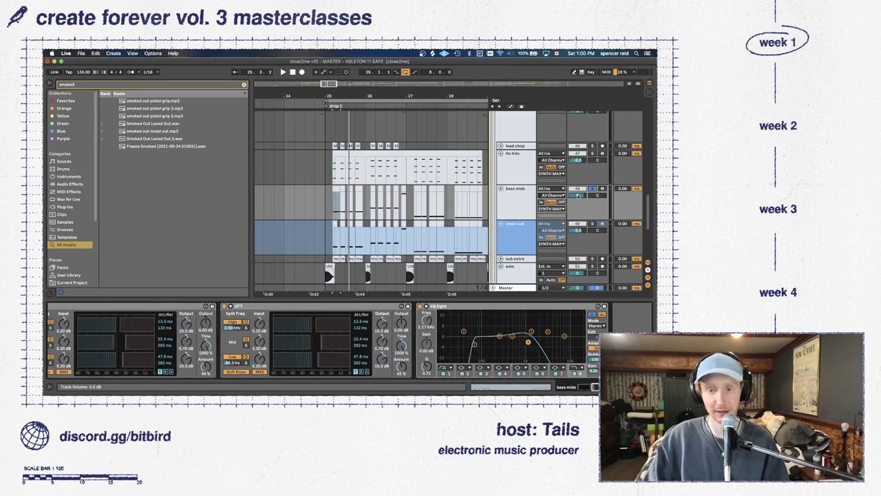
key("space")
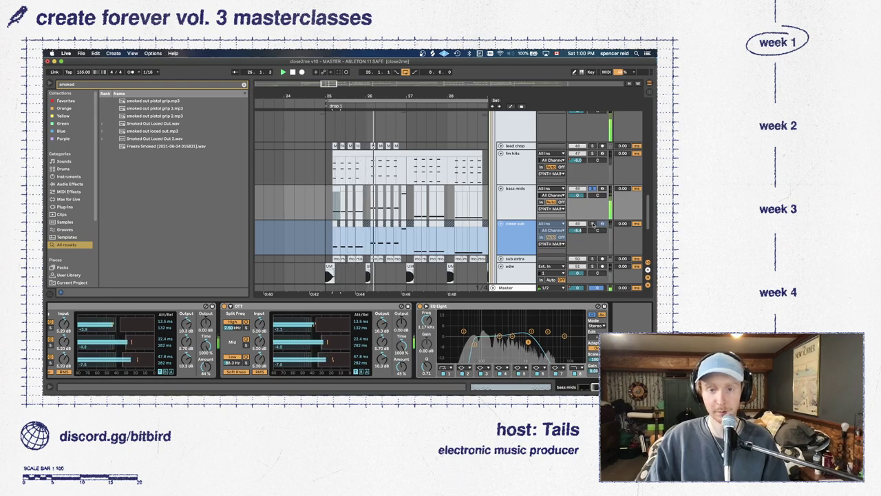
Solo the fm hits track alongside bass mids and clean sub, play drop 1, stop playback and clear the solos
left_click(593, 153)
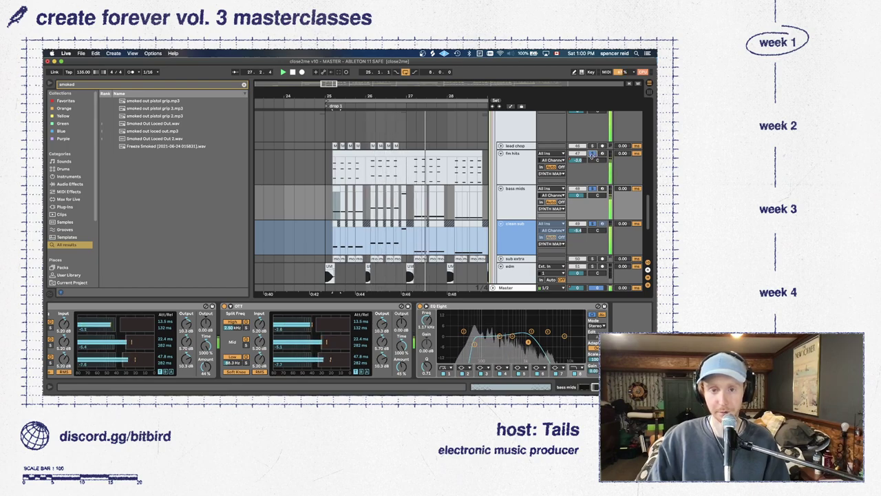
scroll(473, 155, "down", 2)
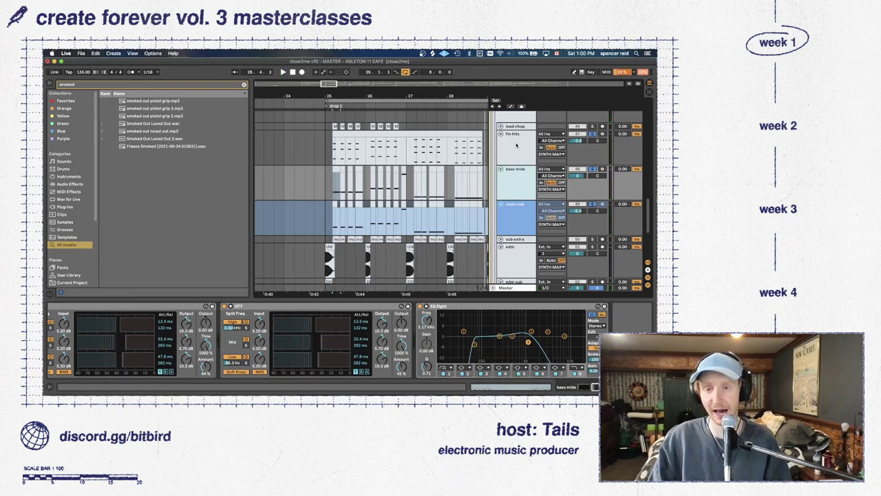
key("space")
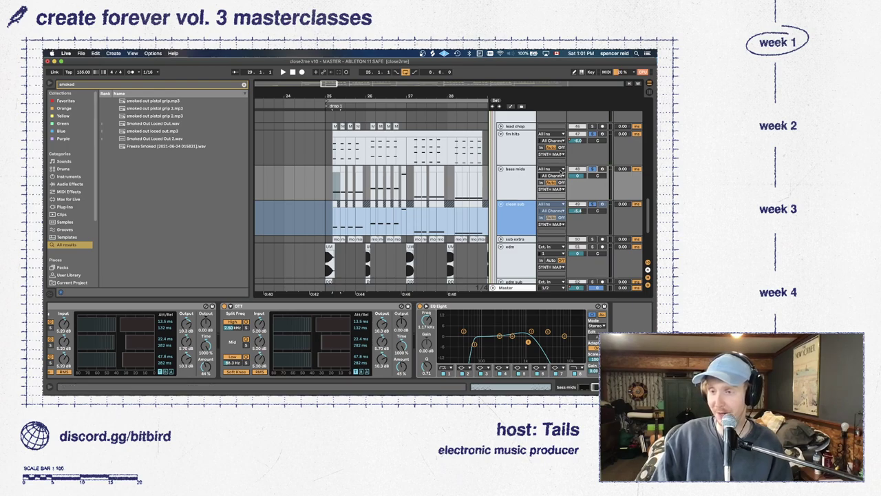
left_click(592, 205)
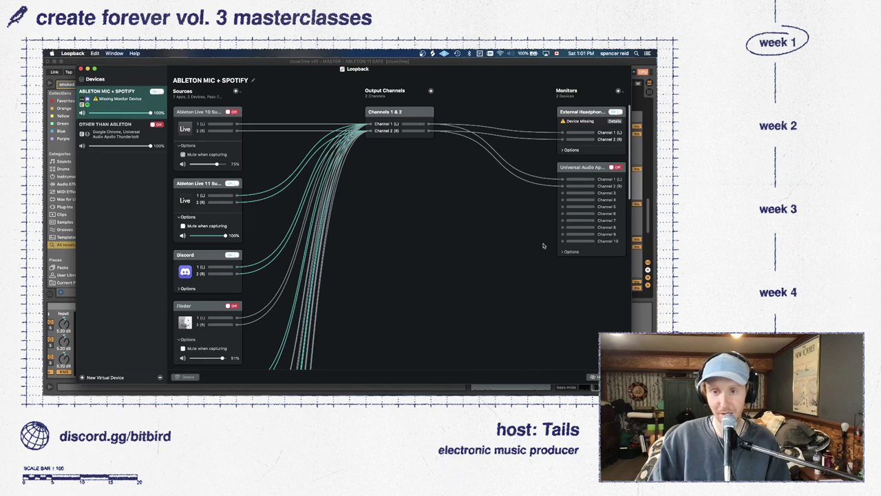
In Loopback, turn off the Pass-Thru source and turn on the Universal Audio monitor for the virtual device
left_click(615, 167)
left_click(615, 168)
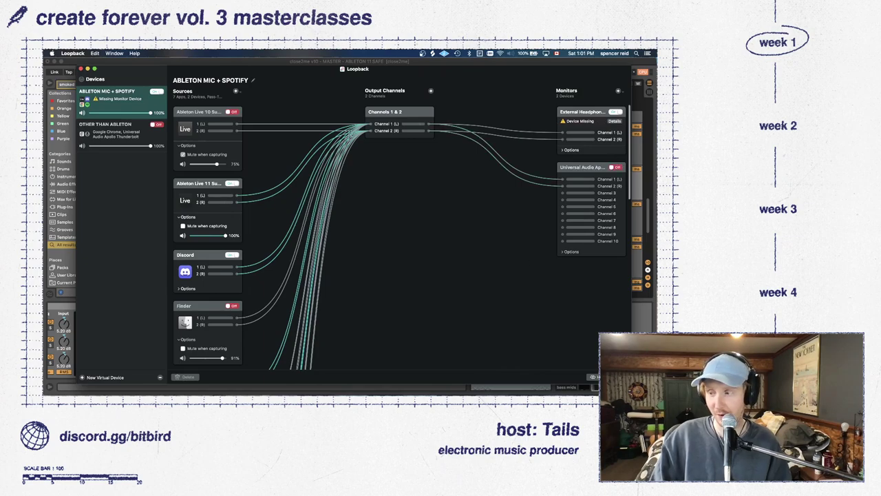
scroll(236, 324, "down", 10)
left_click(232, 298)
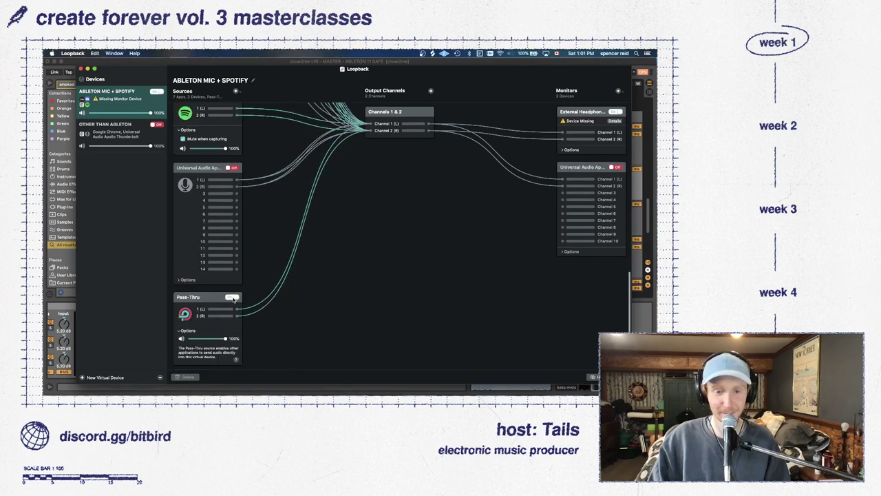
left_click(232, 298)
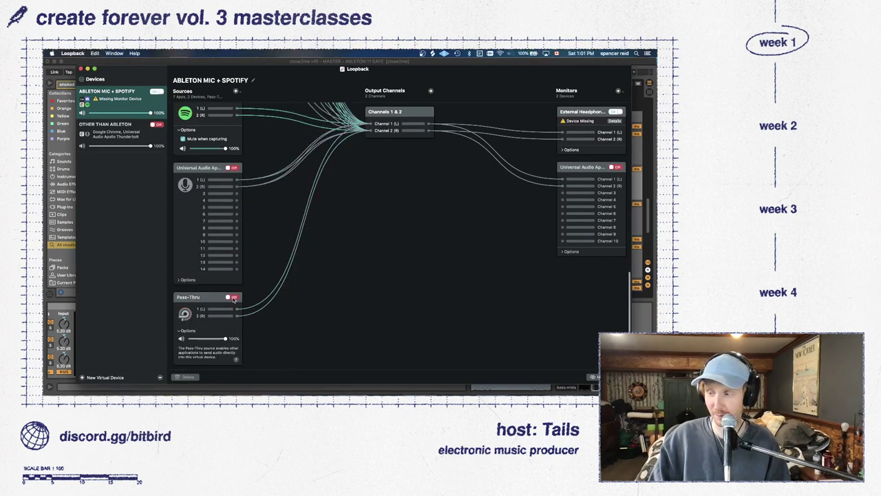
left_click(616, 167)
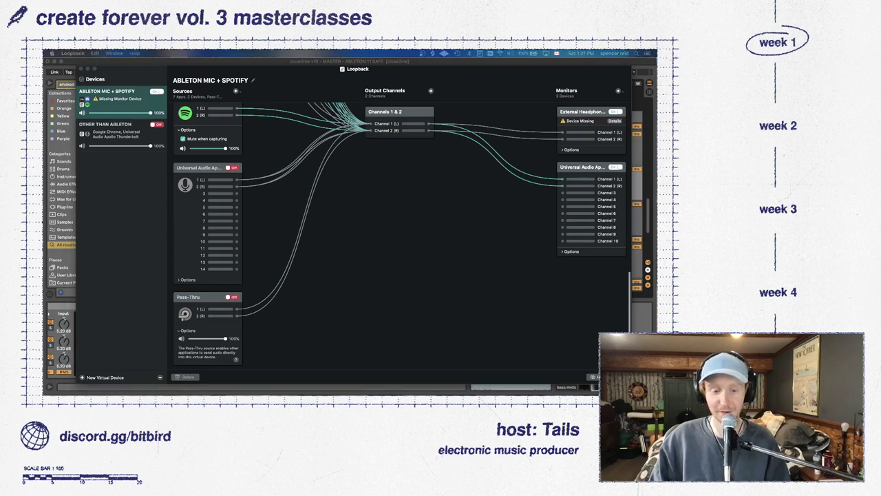
Switch to Ableton Live, play the start of drop 1 as an audio test and check the signal in Loopback
key("super+Tab")
key("ctrl+Up")
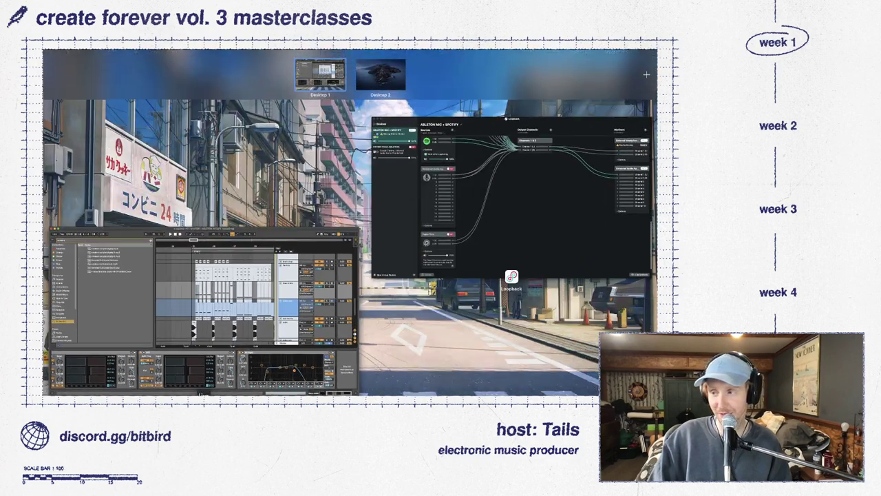
key("Escape")
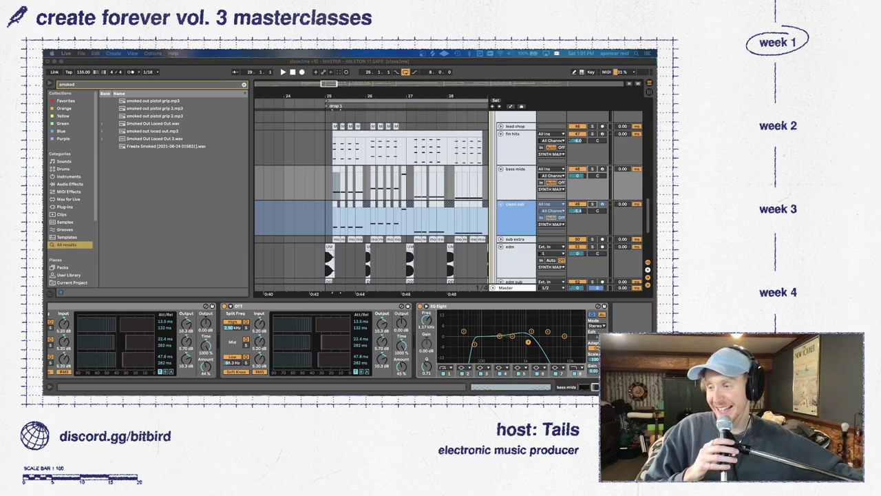
left_click(335, 219)
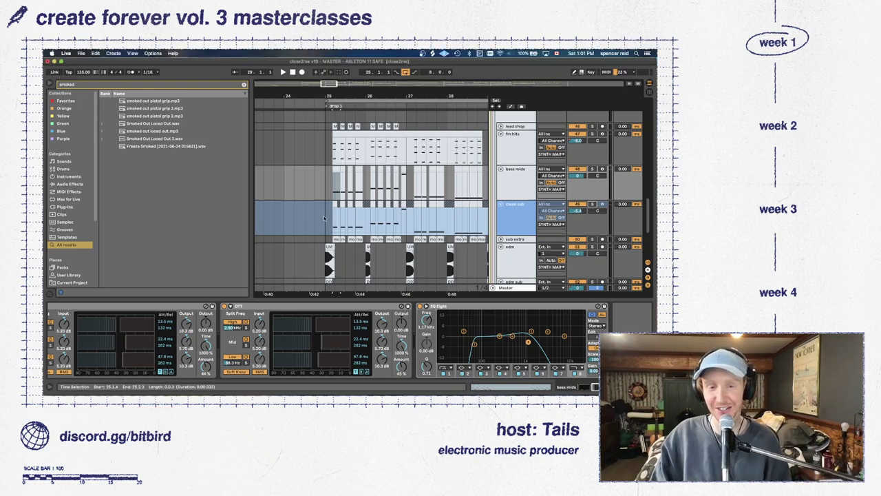
key("space")
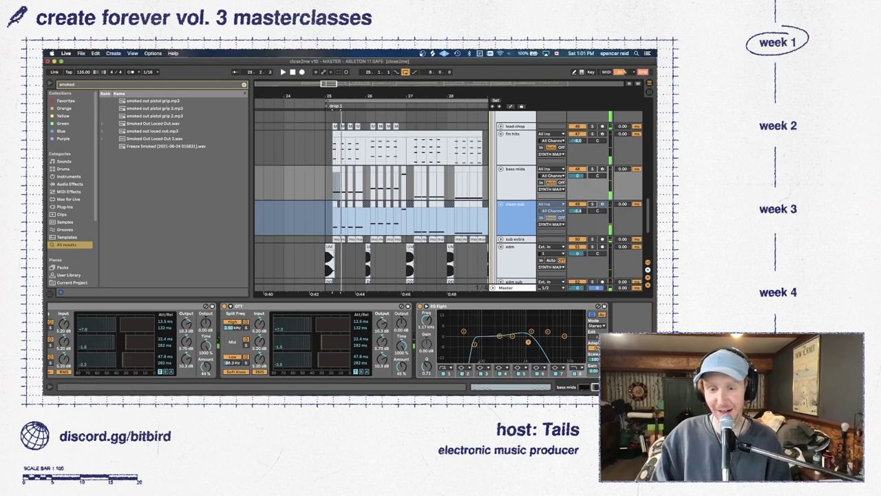
key("super+Tab")
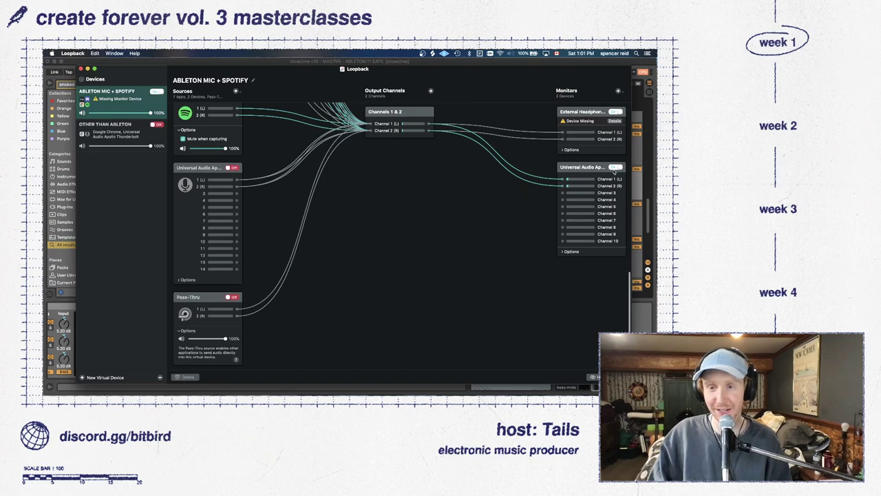
key("super+Tab")
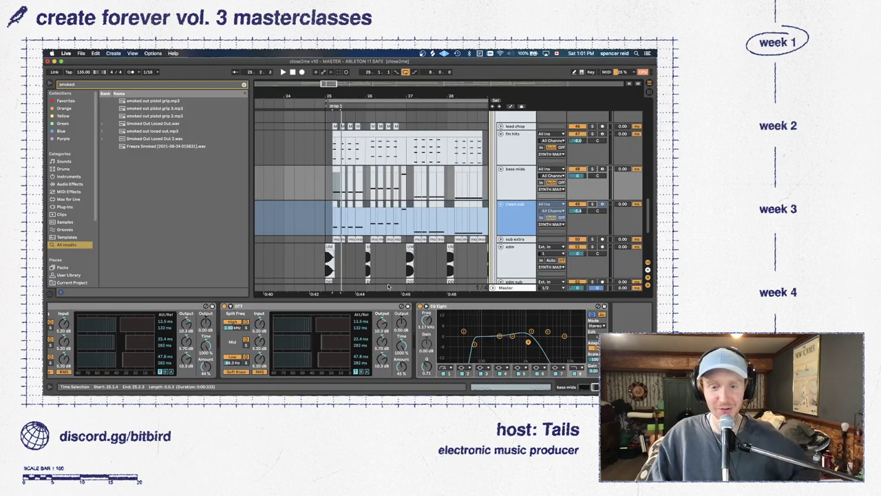
Hide the device chain and place the insert marker at the start of drop 1
key("super+alt+l")
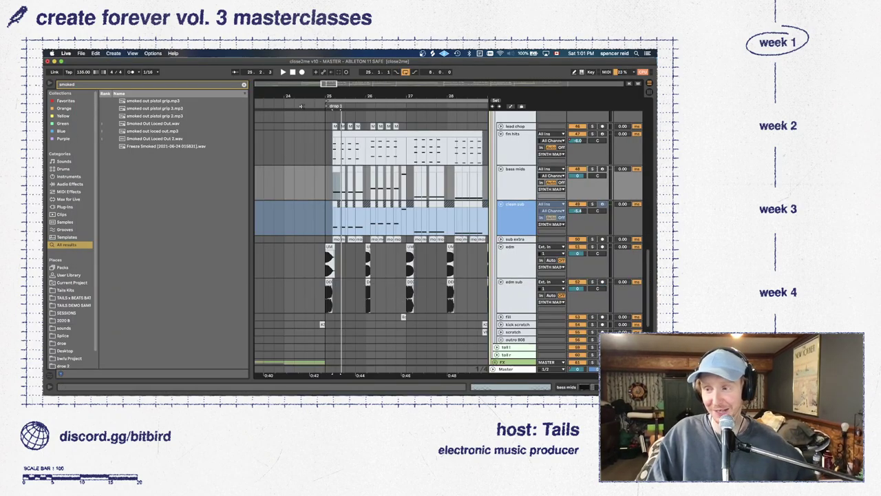
left_click_drag(328, 84, 287, 230)
left_click(291, 190)
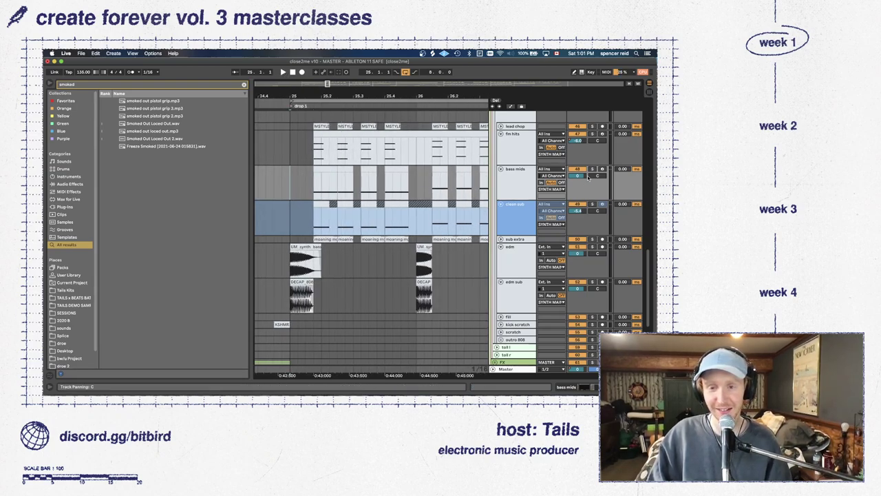
Fold the SYNTH MAIN and ASSORTED groups in the arrangement
scroll(413, 200, "up", 4)
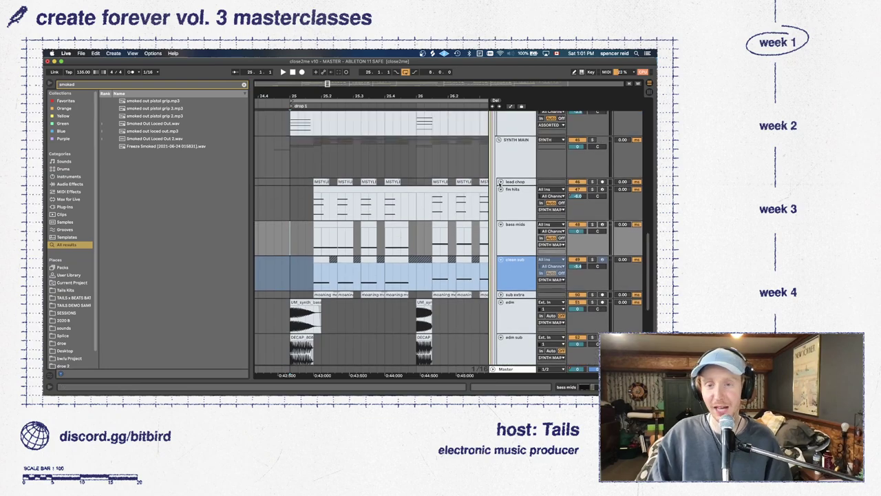
left_click(500, 141)
left_click(500, 140)
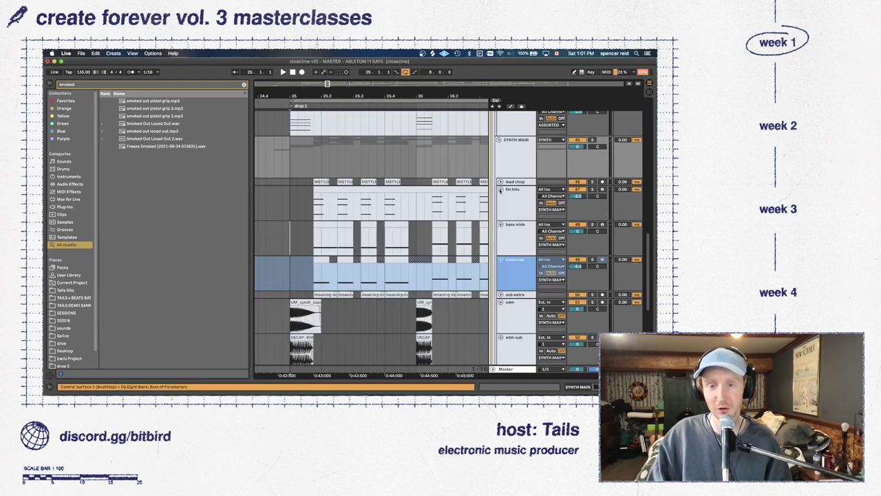
left_click(500, 190)
left_click(501, 197)
left_click(500, 141)
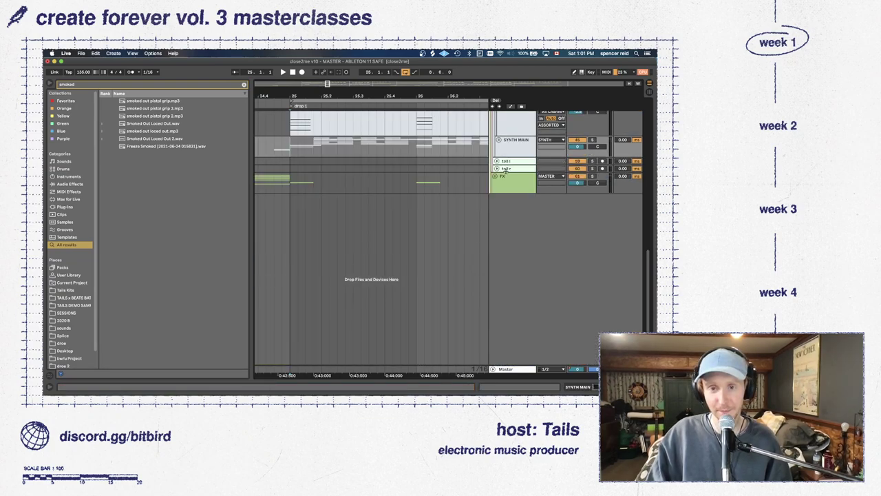
scroll(507, 175, "up", 4)
scroll(501, 163, "up", 4)
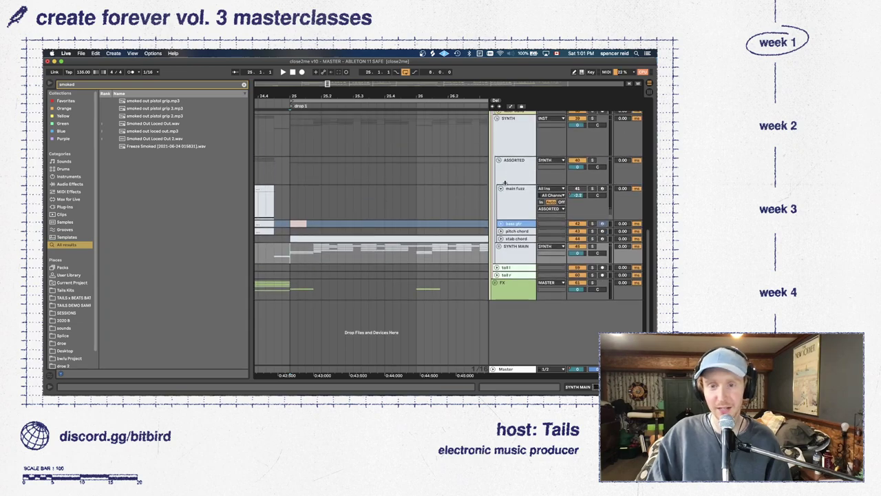
left_click(499, 160)
scroll(499, 165, "up", 4)
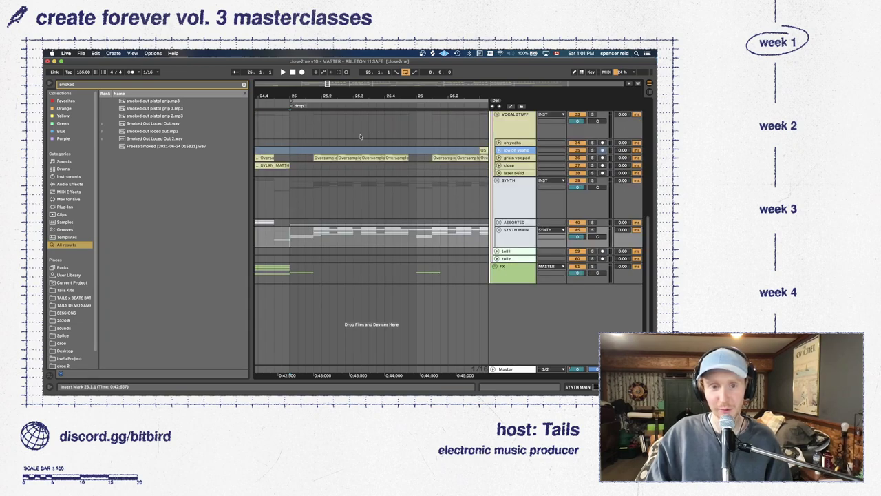
Set the loop to span 24 bars from bar 17 to bar 41, and play the full mix from drop 1
scroll(292, 375, "down", 5)
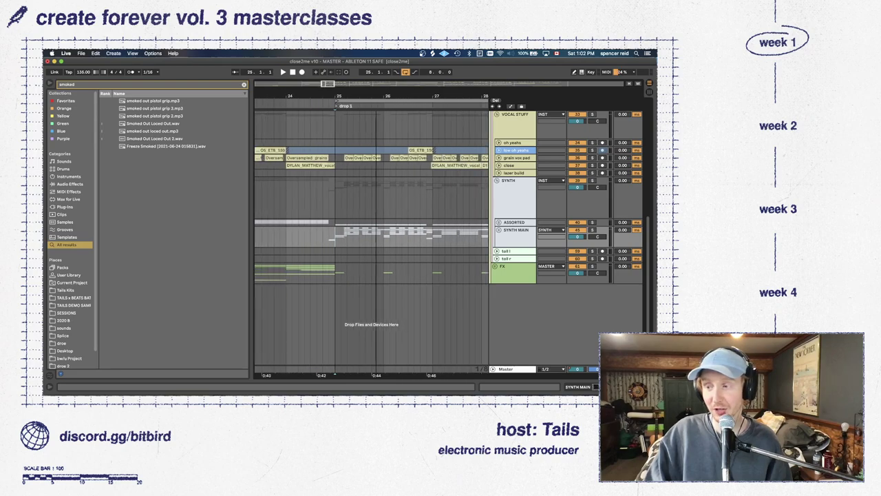
scroll(292, 375, "down", 2)
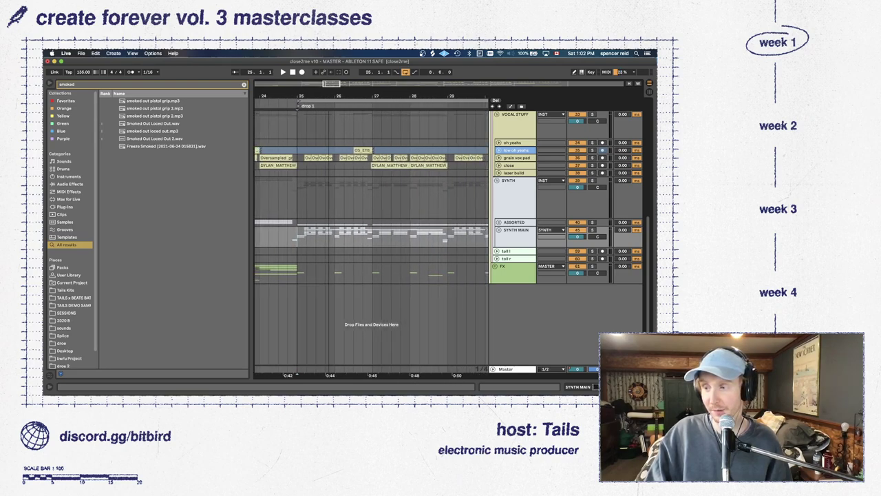
scroll(372, 235, "down", 6)
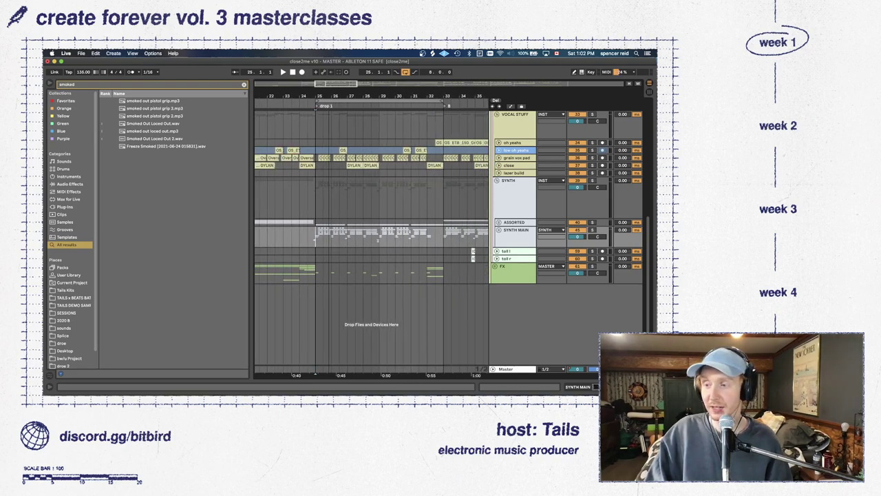
scroll(338, 234, "down", 4)
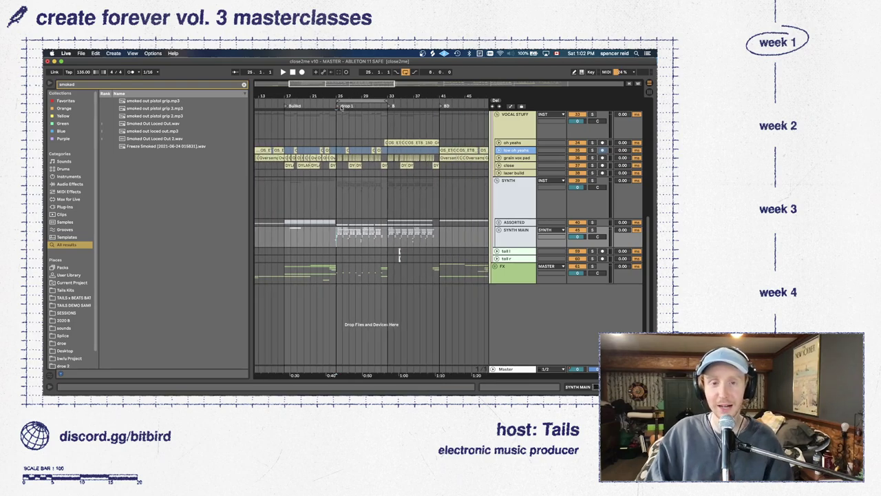
left_click_drag(338, 100, 285, 101)
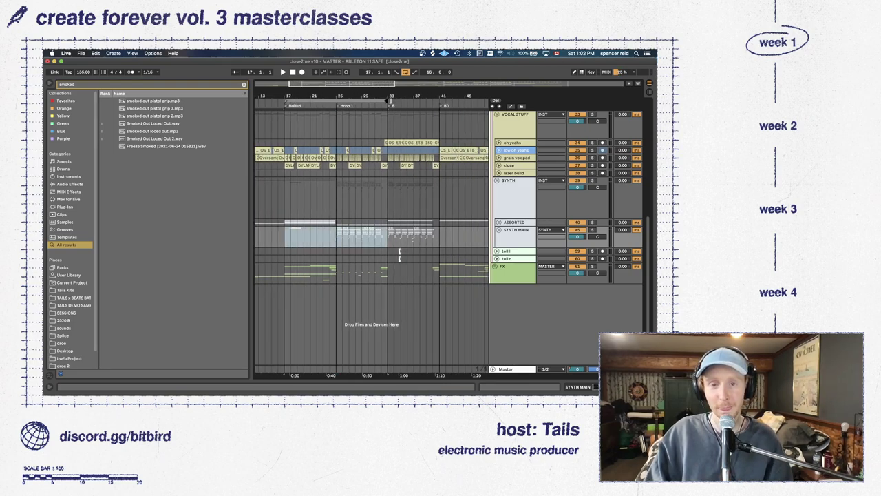
left_click_drag(391, 100, 438, 101)
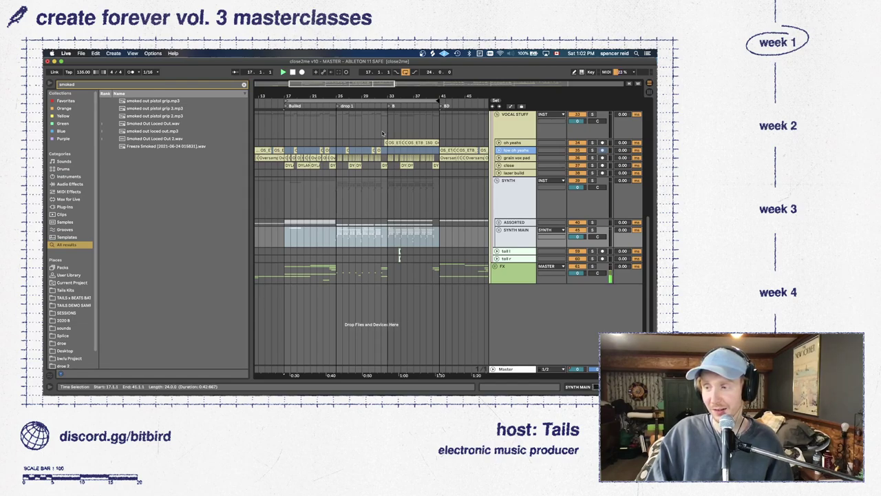
key("space")
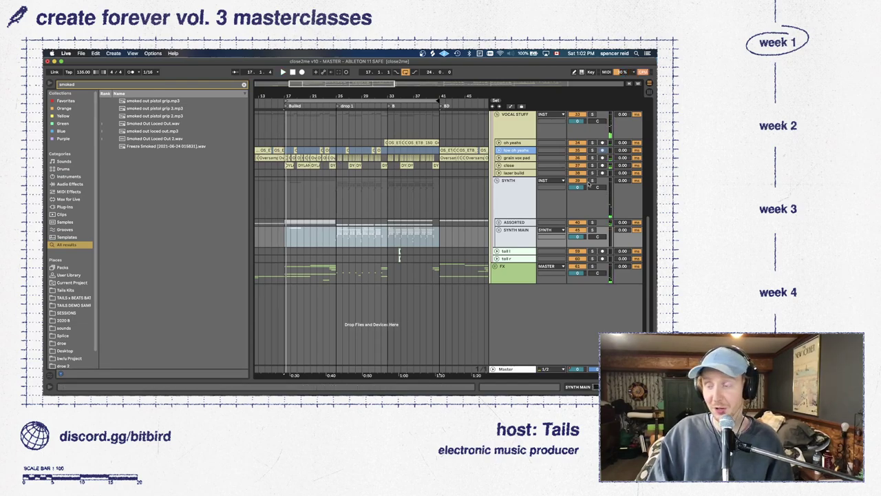
left_click(338, 107)
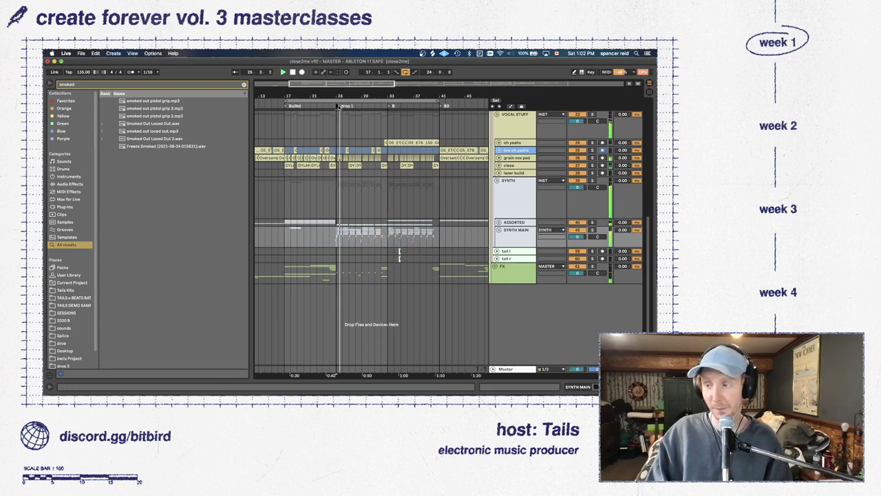
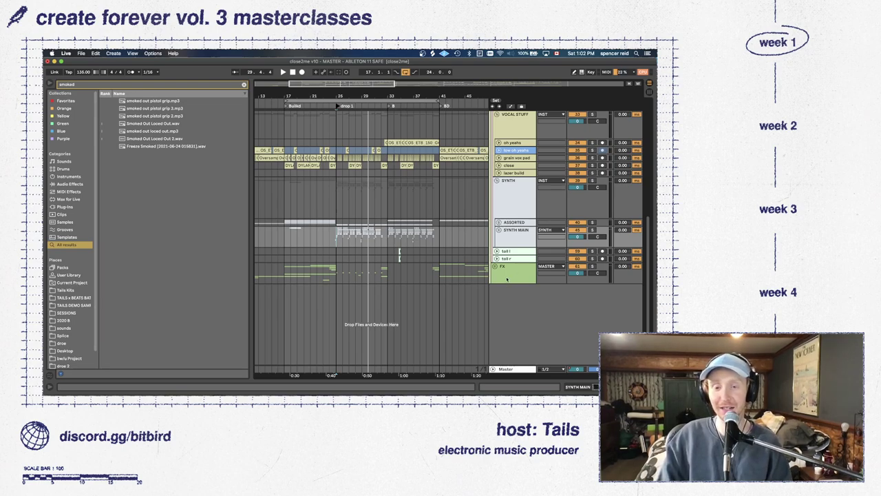
Solo the FX group and place the insert marker at the start of drop 1
left_click(594, 267)
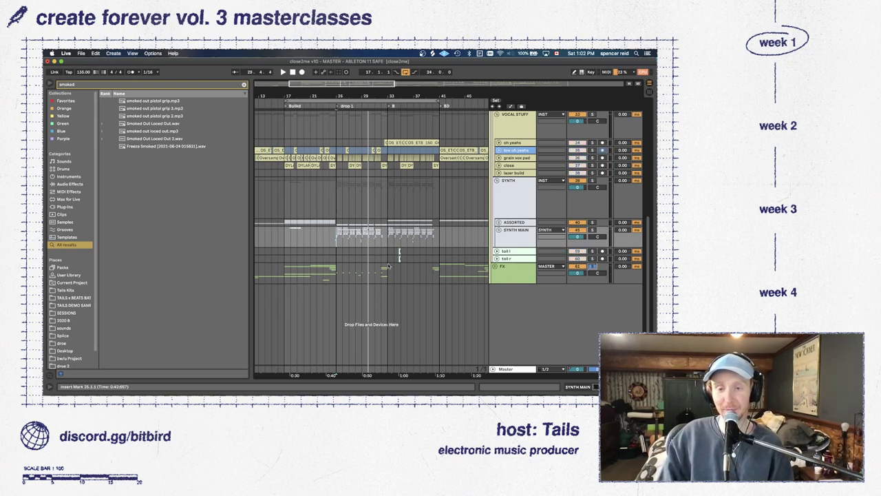
left_click(337, 259)
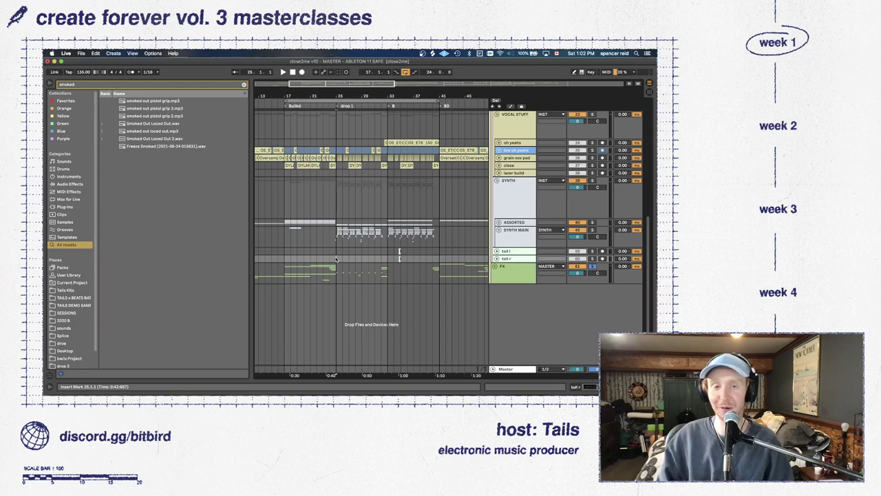
key("plus")
key("plus")
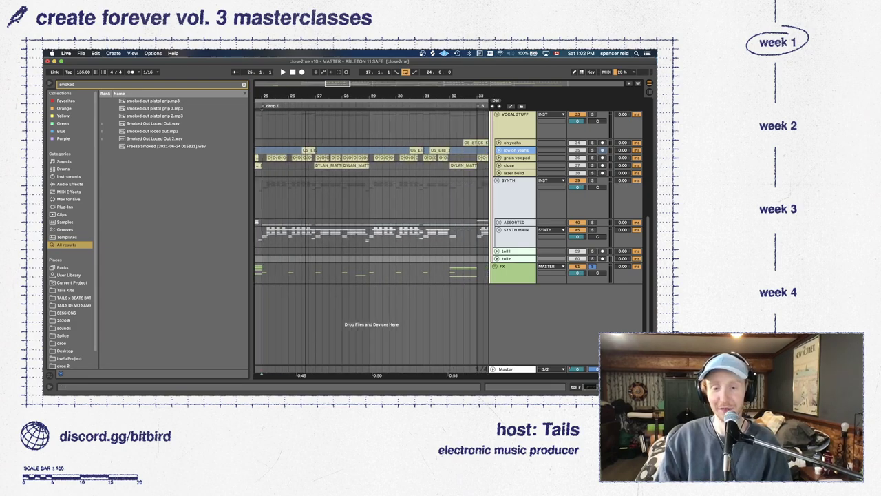
key("minus")
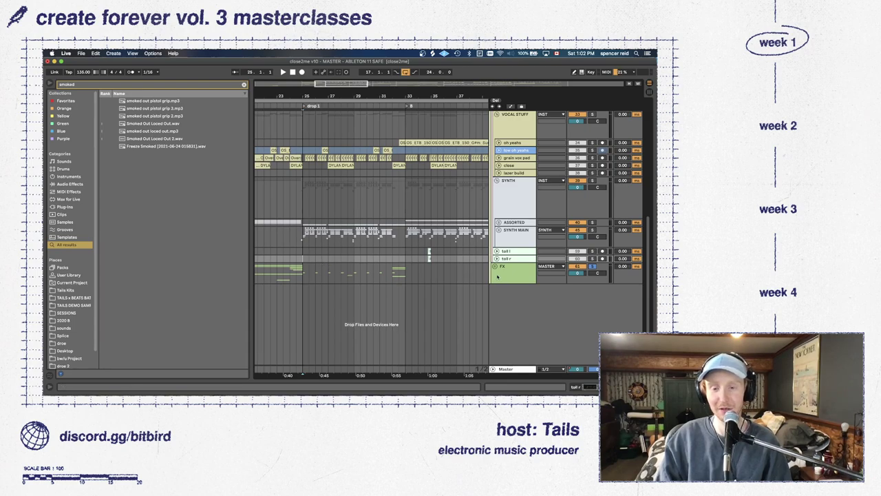
Unfold the SYNTH MAIN group to show its tracks
left_click(494, 266)
left_click(499, 294)
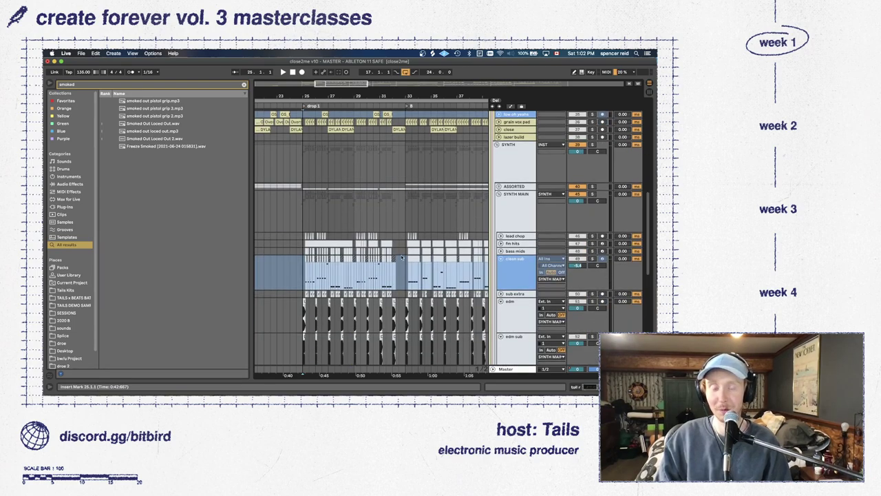
Fold the clean sub track inside the SYNTH MAIN group
scroll(498, 258, "down", 1)
left_click(501, 258)
left_click(501, 259)
scroll(499, 251, "up", 1)
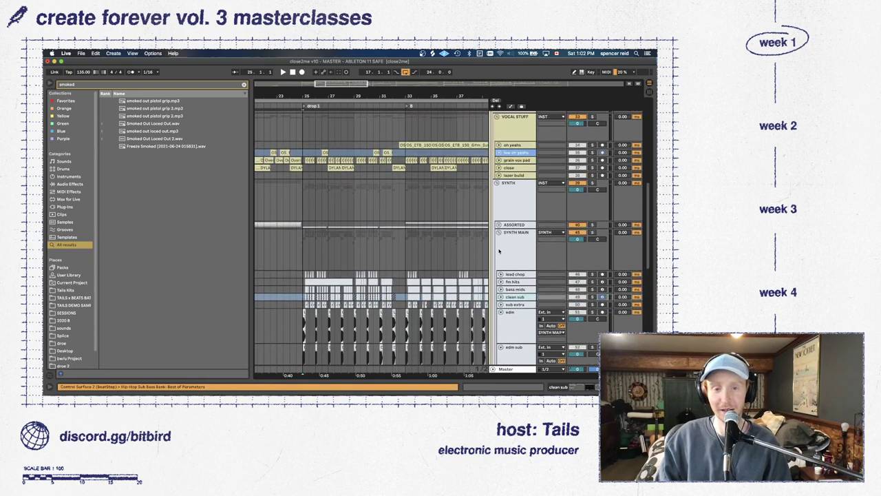
Show the SYNTH MAIN group's device chain and inspect the EQ curve in its TDR Nova plug-in window
left_click(499, 232)
left_click(499, 232)
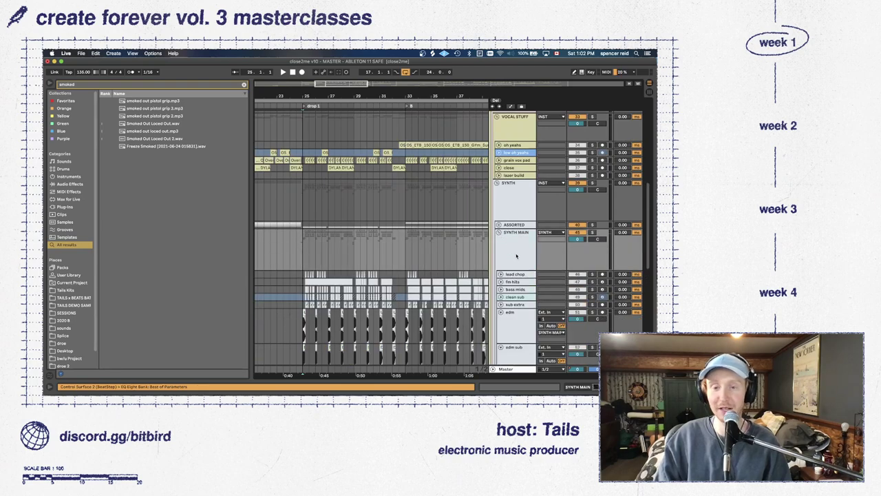
double_click(512, 255)
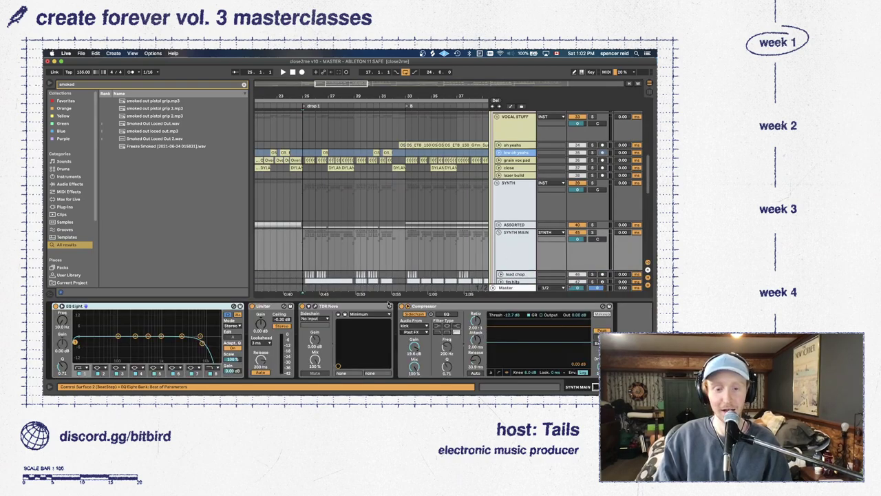
scroll(341, 270, "down", 2)
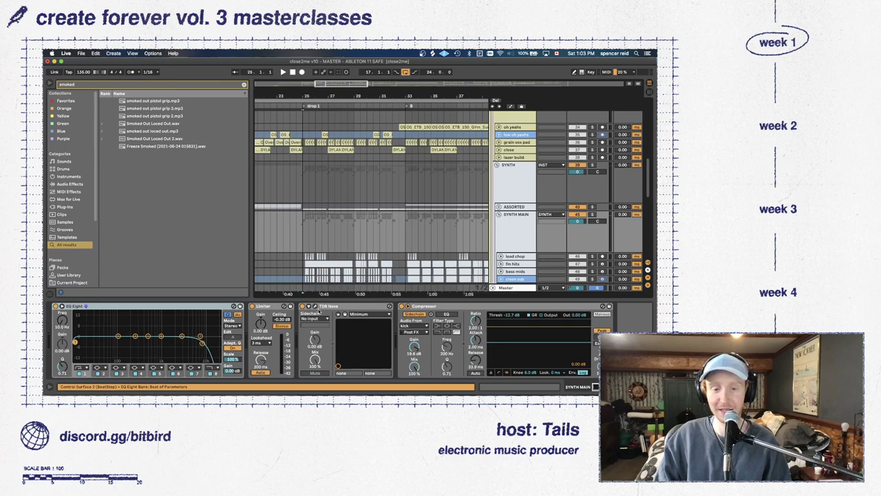
left_click(315, 307)
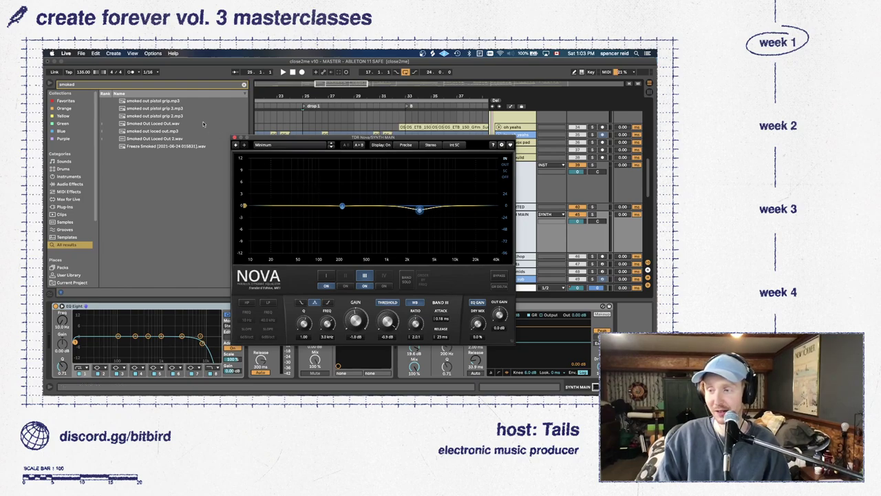
left_click(234, 138)
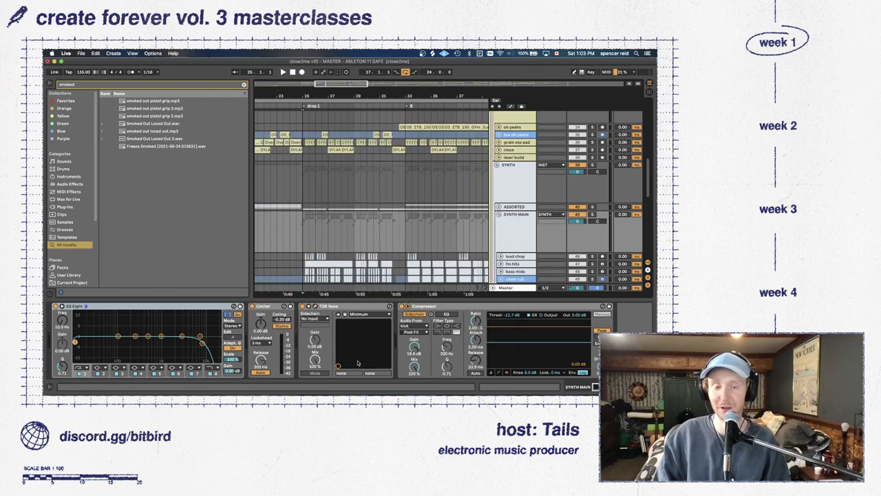
Solo the SYNTH group and play it from drop 1 while viewing the SYNTH MAIN effects chain
left_click(301, 185)
key("space")
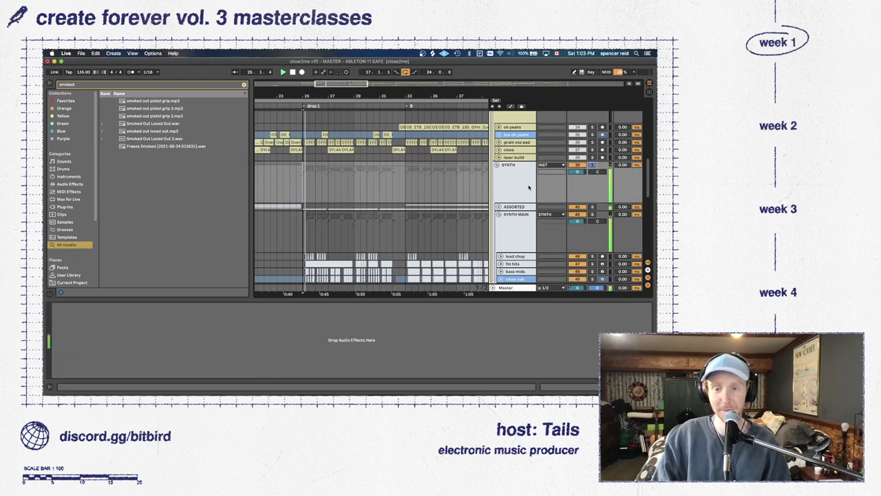
left_click(523, 226)
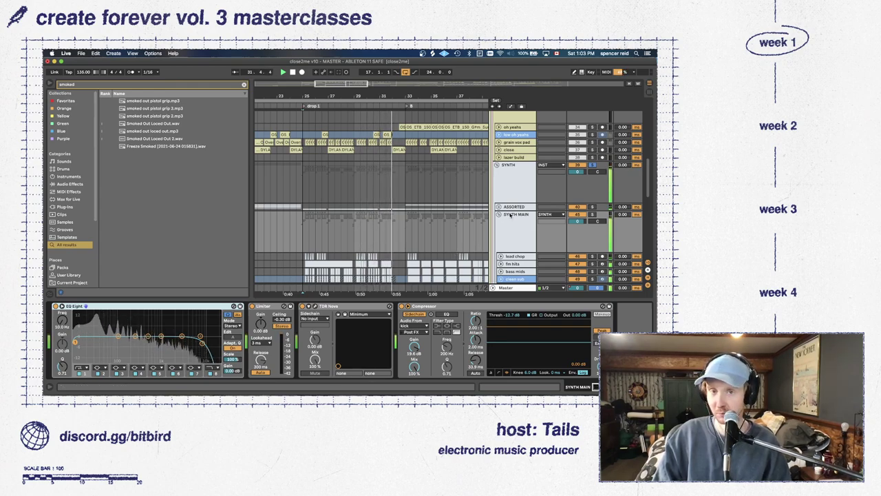
Unfold the fill, kick scratch and scratch tracks in the SYNTH MAIN group and solo all three
scroll(514, 206, "down", 4)
scroll(514, 207, "down", 8)
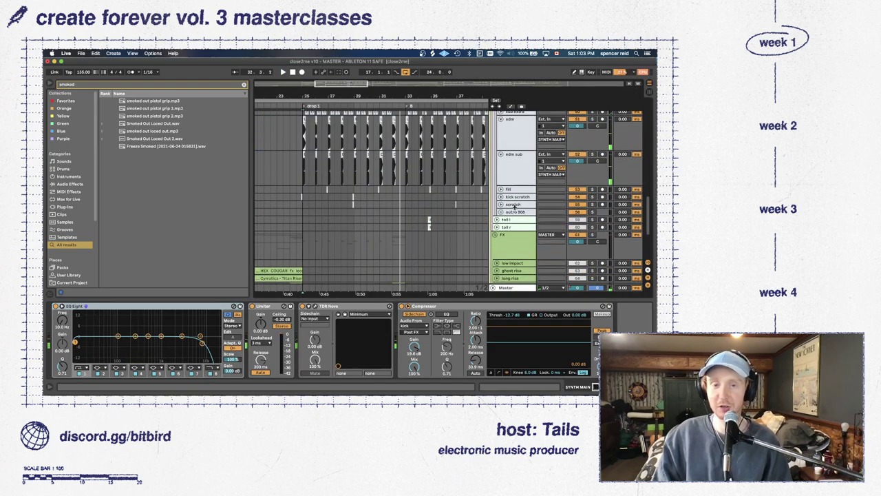
left_click(500, 204)
left_click(501, 197)
left_click(501, 190)
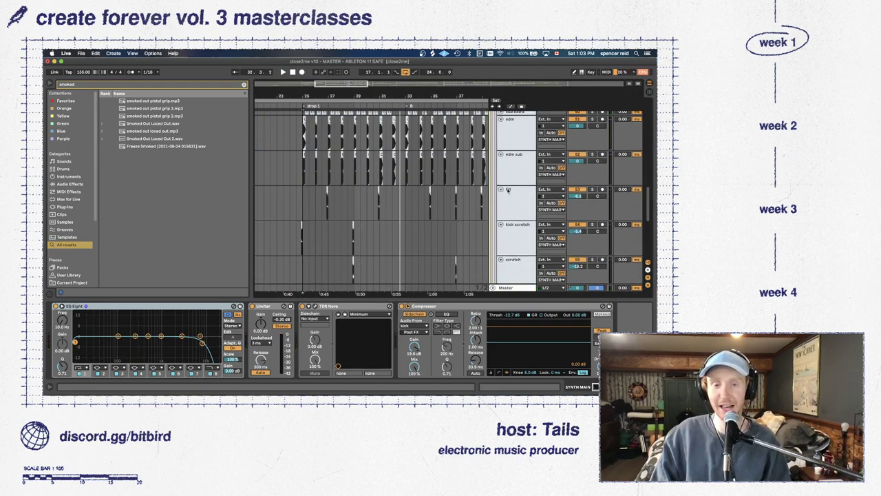
scroll(565, 180, "down", 2)
left_click(593, 168)
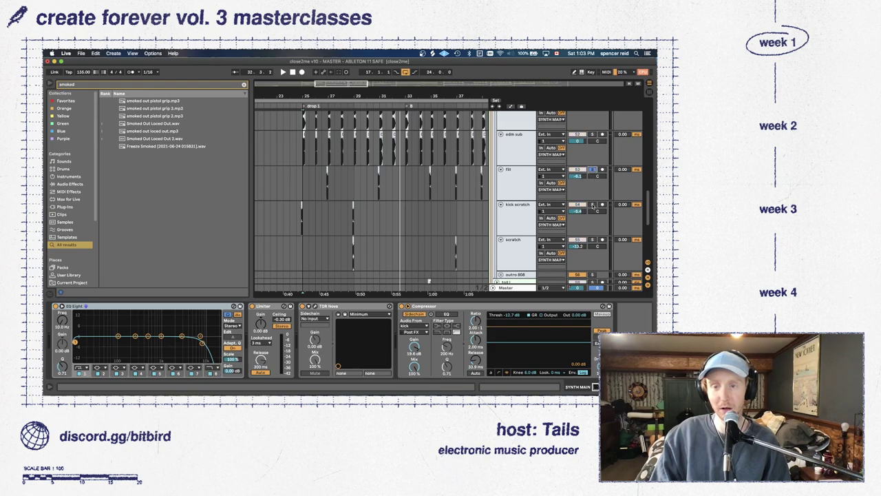
scroll(572, 233, "down", 4)
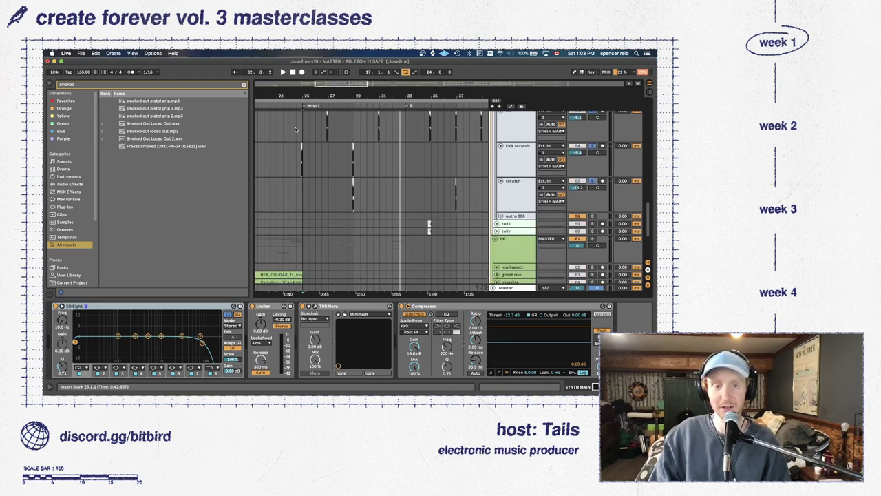
Play the soloed fill, kick scratch and scratch tracks from just before drop 1
left_click(296, 130)
key("space")
scroll(584, 201, "up", 2)
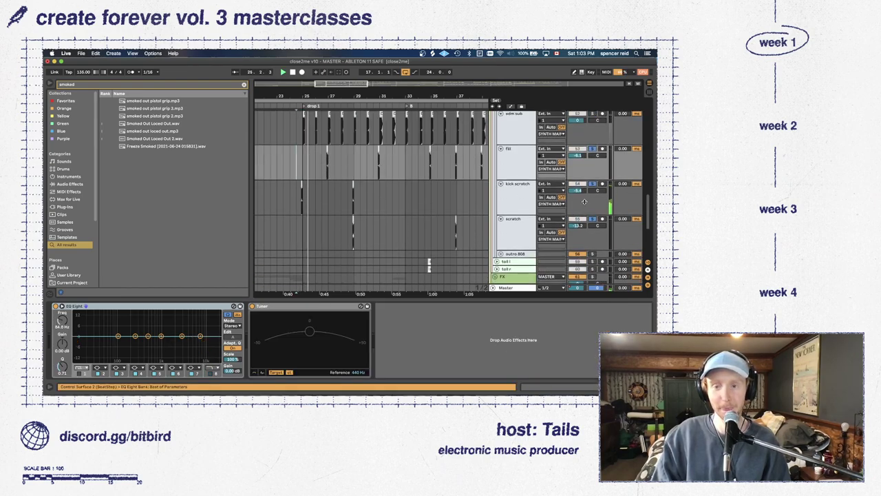
scroll(551, 179, "up", 1)
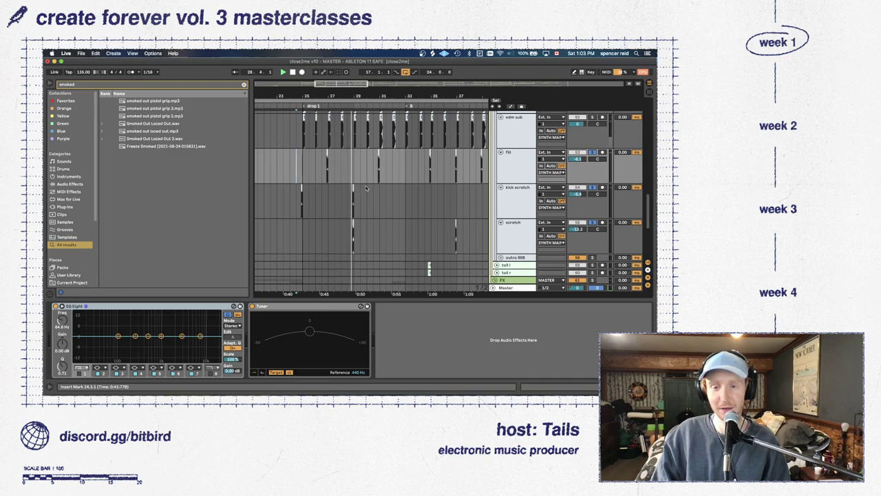
Zoom in on the kick scratch and scratch clips just before bar 29, and play each one soloed on its own, then re-enable both solos
left_click_drag(339, 91, 342, 158)
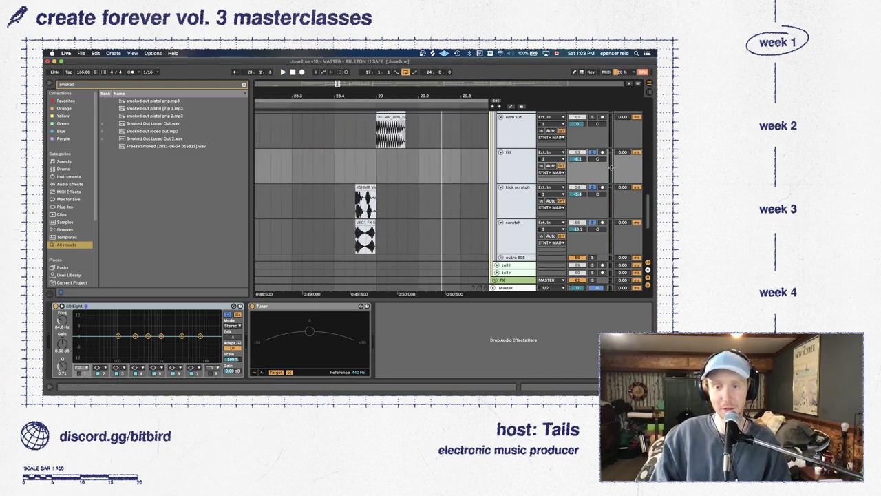
left_click(362, 186)
key("space")
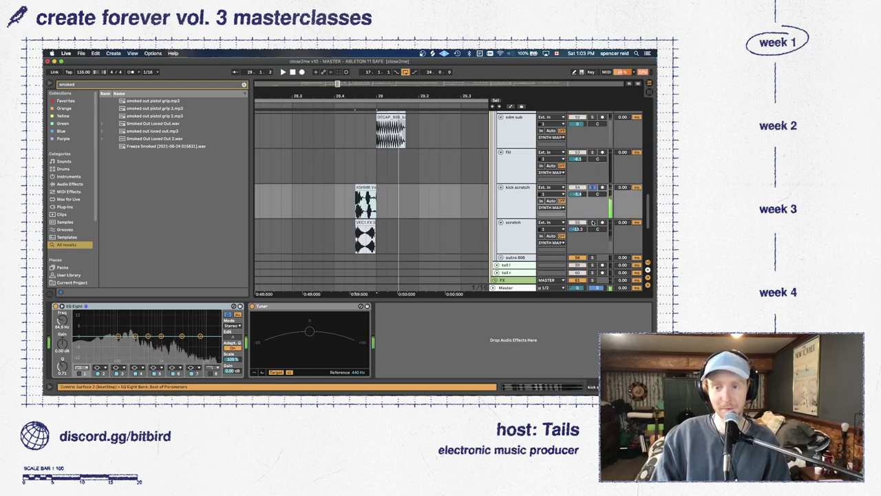
left_click(375, 222)
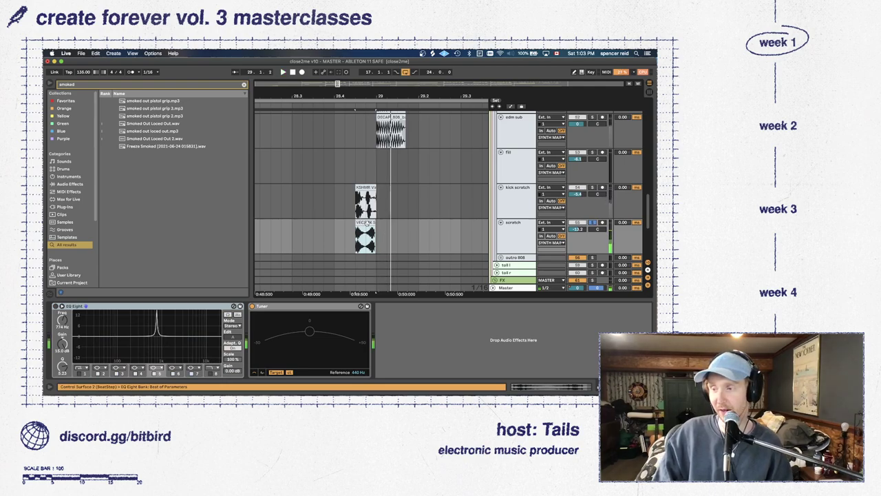
left_click(591, 187)
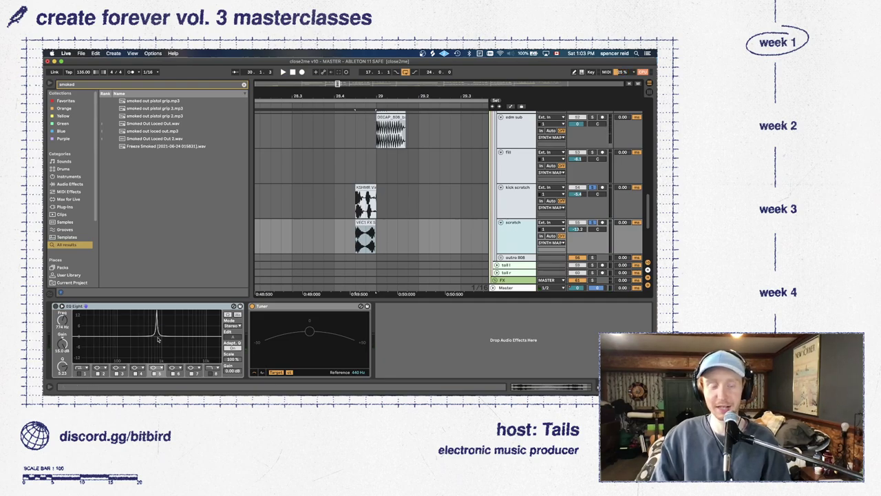
Turn on the scratch track's EQ Eight and play the clips while auditioning its narrow 774 Hz boost
left_click(55, 307)
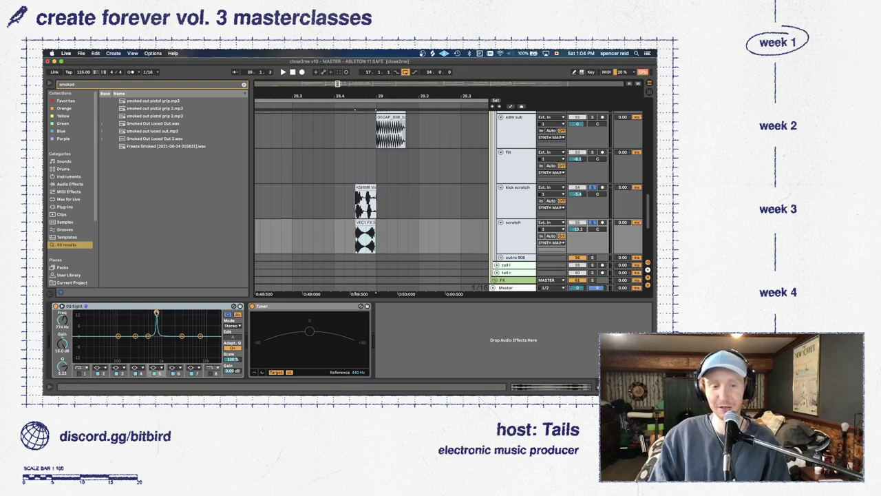
left_click(156, 313)
key("space")
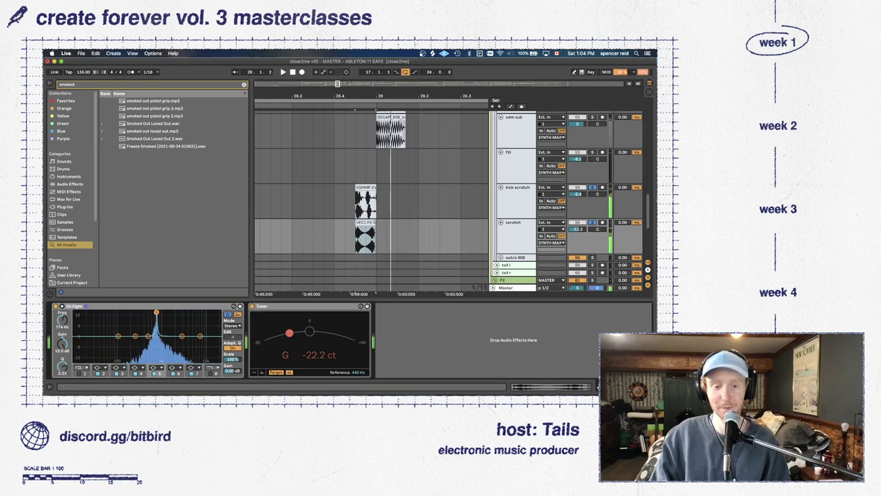
left_click(228, 315)
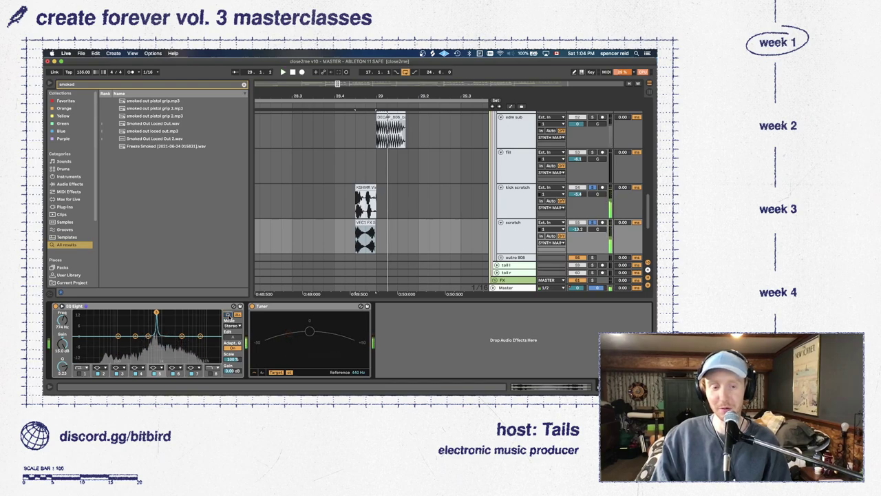
Flatten the scratch EQ Eight's narrow boost to about -0.83 dB at 825 Hz while auditioning the band
left_click(156, 312)
left_click_drag(157, 329, 157, 337)
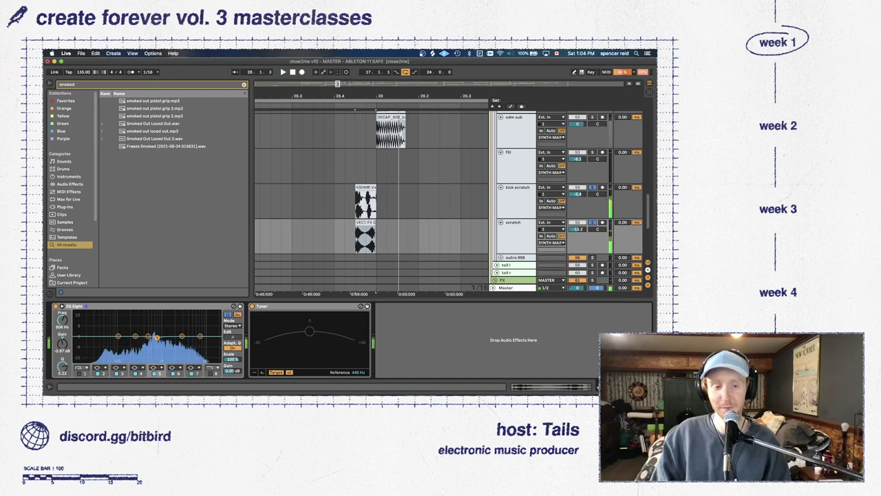
mouse_move(157, 336)
left_mouse_down()
mouse_move(156, 312)
mouse_move(157, 336)
left_mouse_up()
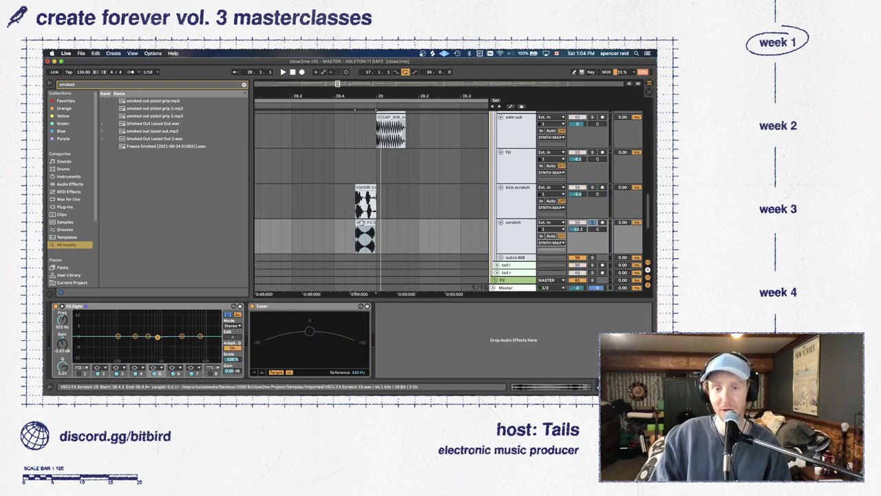
key("space")
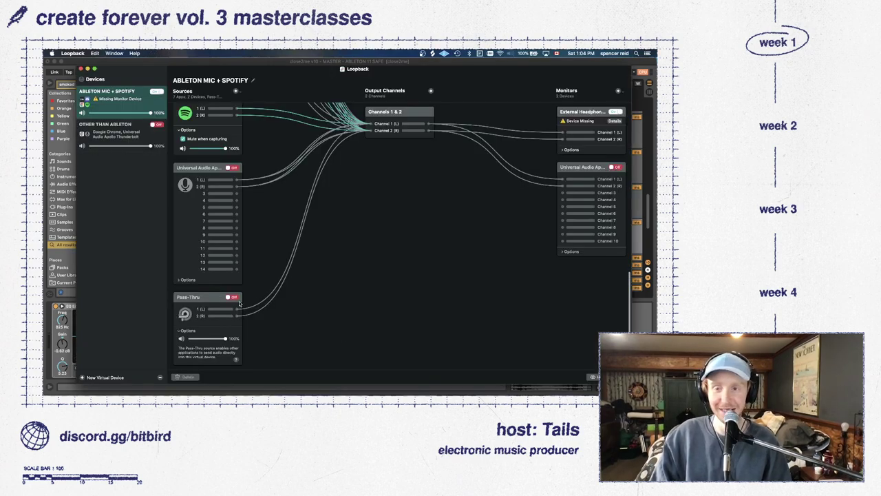
In Loopback, turn off the Discord, Google Chrome and Spotify sources of the ABLETON MIC + SPOTIFY device, and minimize the window
scroll(307, 233, "up", 5)
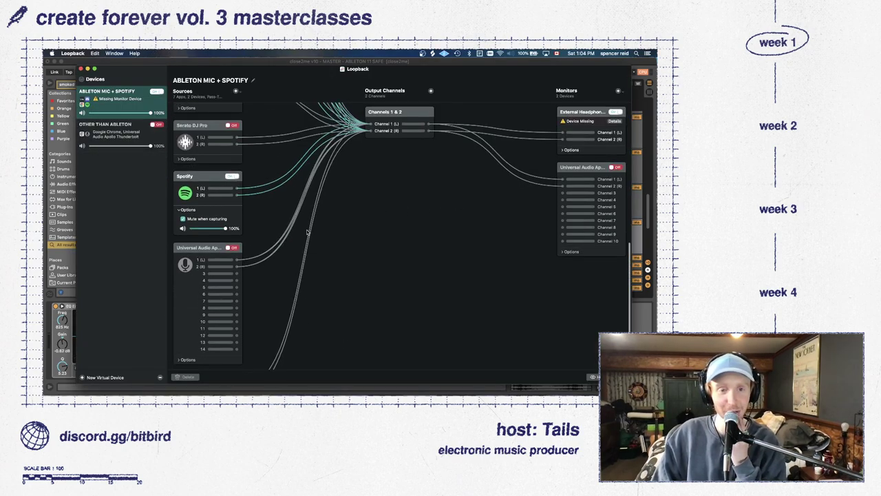
scroll(283, 210, "up", 15)
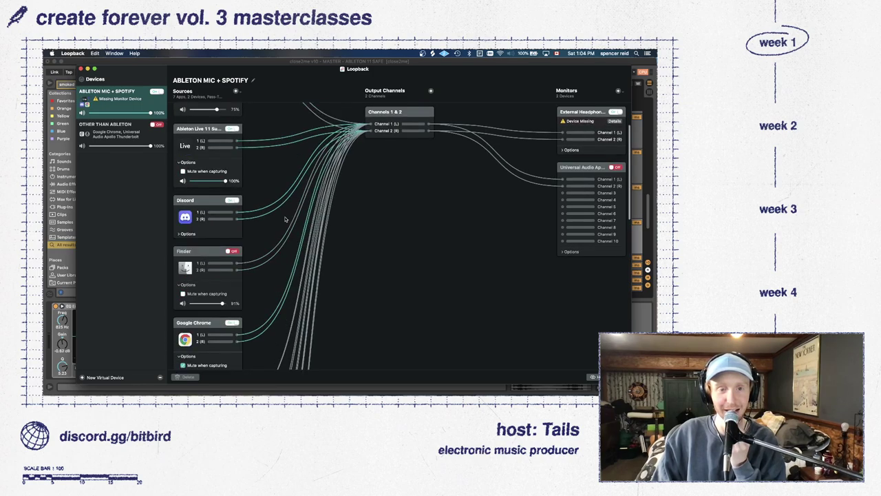
left_click(230, 209)
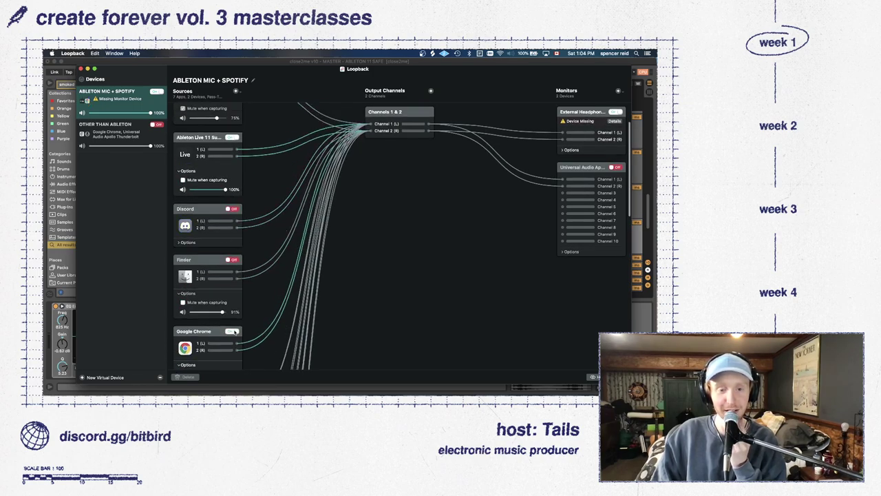
left_click(234, 332)
scroll(245, 218, "up", 3)
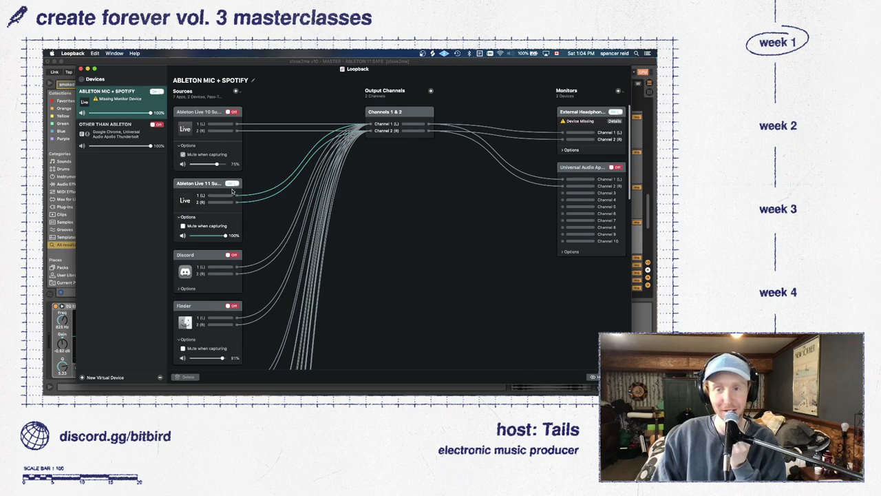
scroll(255, 213, "down", 10)
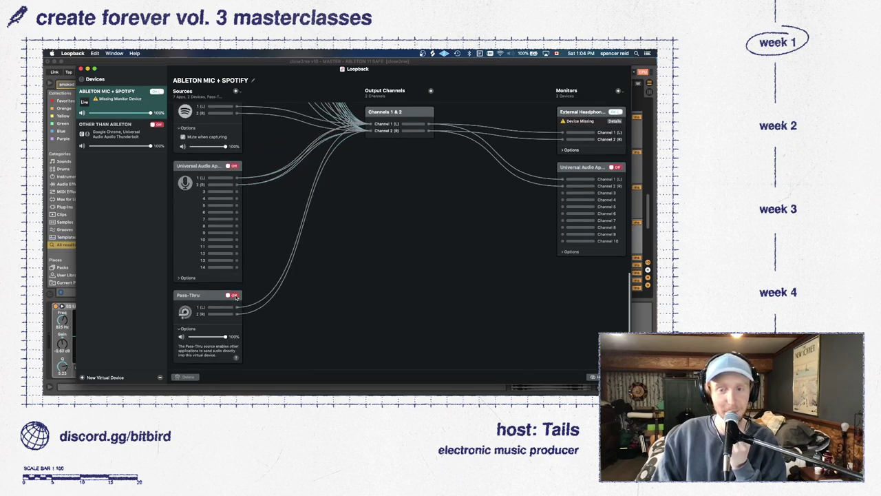
left_click(235, 296)
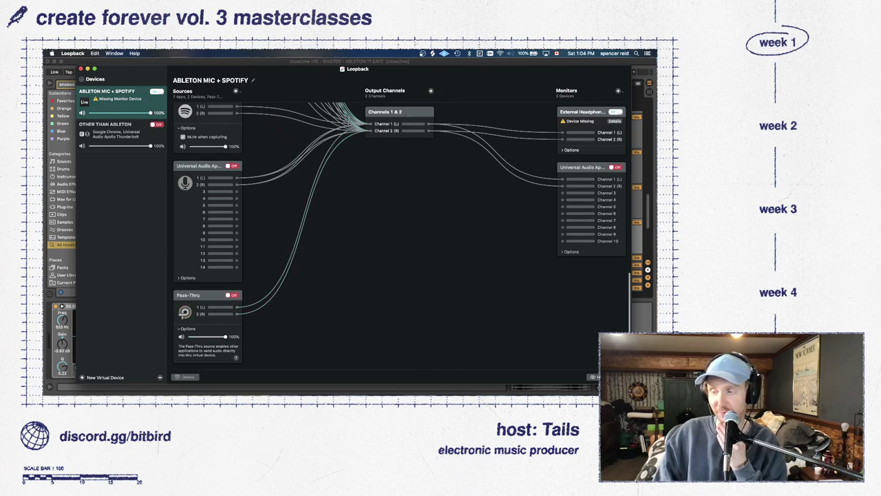
key("super+Tab")
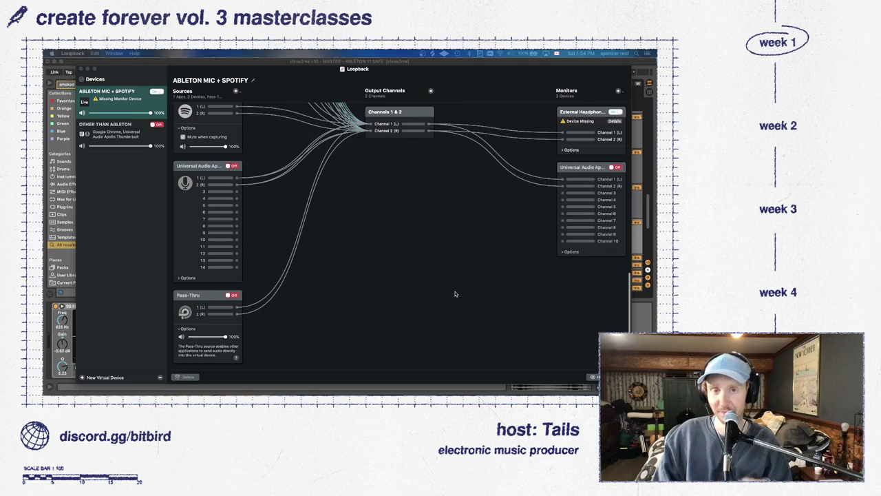
left_click(87, 68)
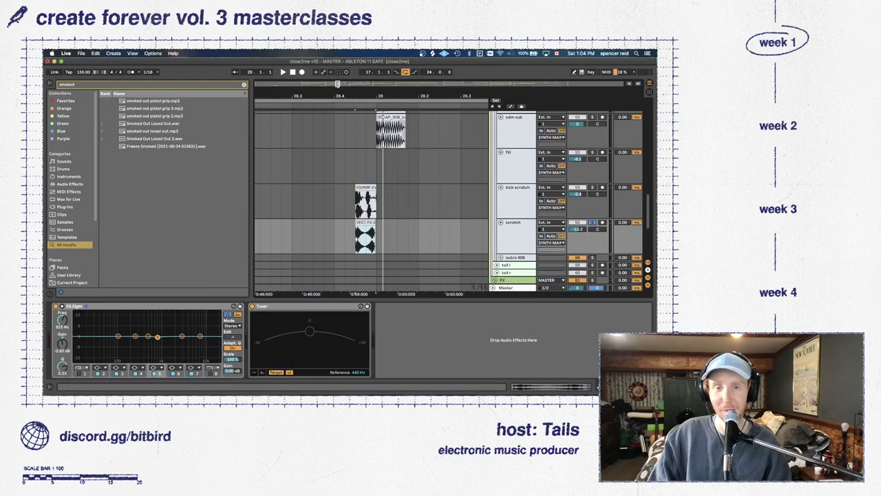
Zoom out around bar 29, unsolo the scratch track, and place the insert marker at bar 28 on the fill track
left_click_drag(337, 83, 336, 84)
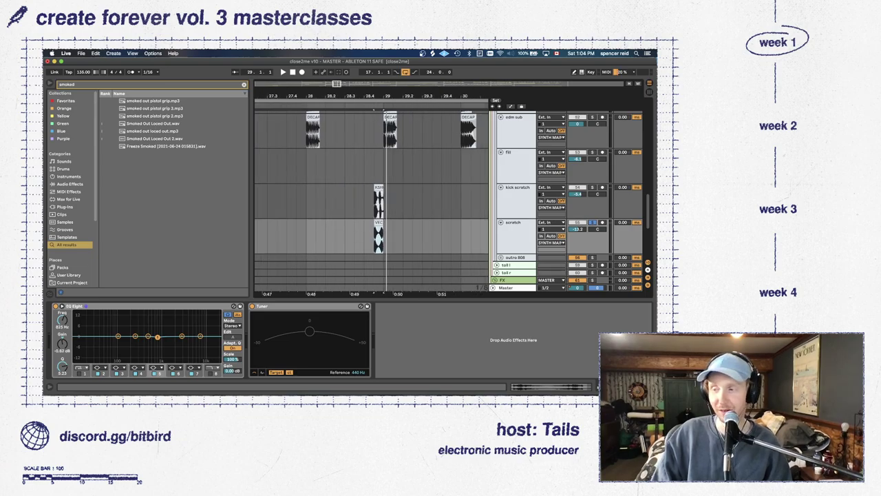
key("ctrl+Up")
key("ctrl+Up")
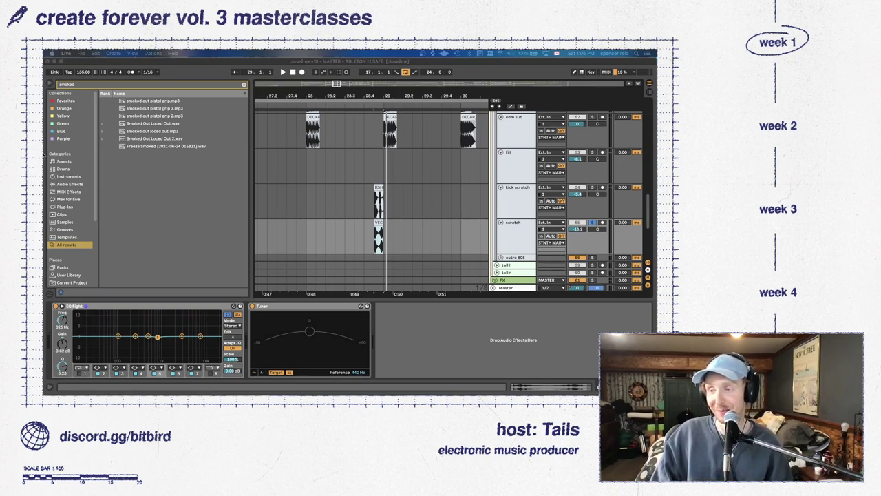
left_click(308, 169)
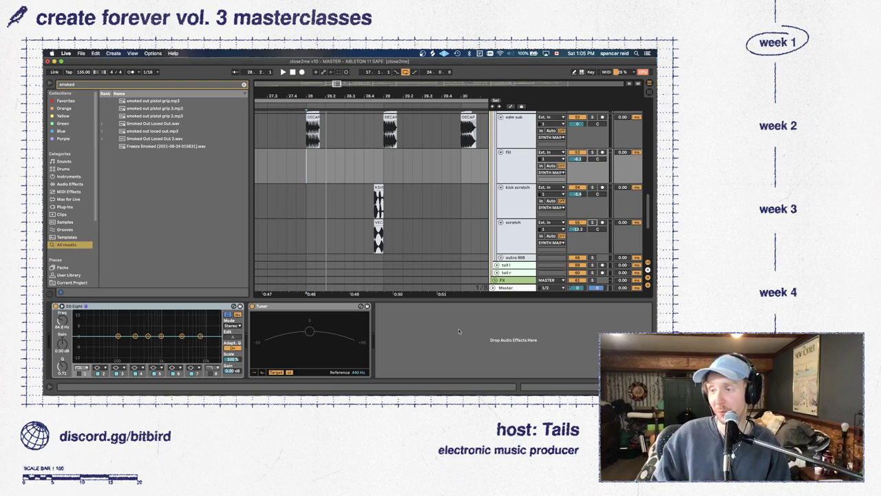
Unfold the fm hits track, audition it soloed together with the bass mids track from bar 28, and show the bass mids devices
left_click_drag(432, 297, 434, 382)
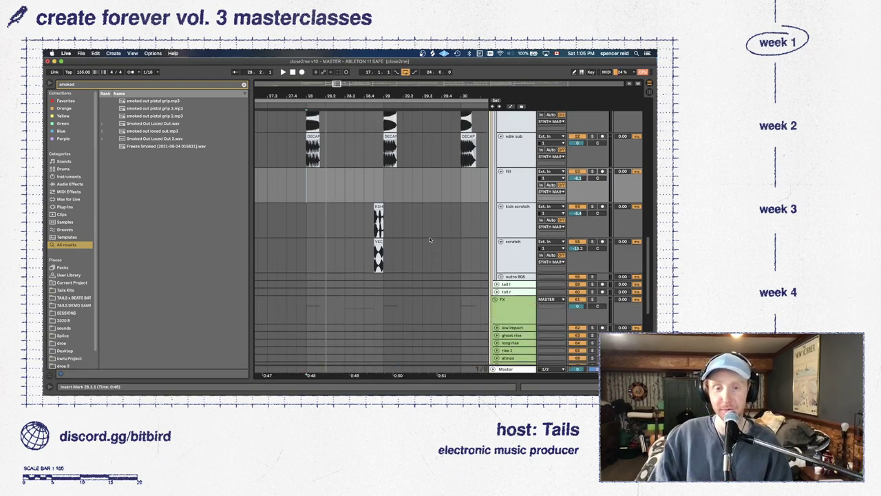
scroll(510, 169, "up", 5)
key("super+alt+l")
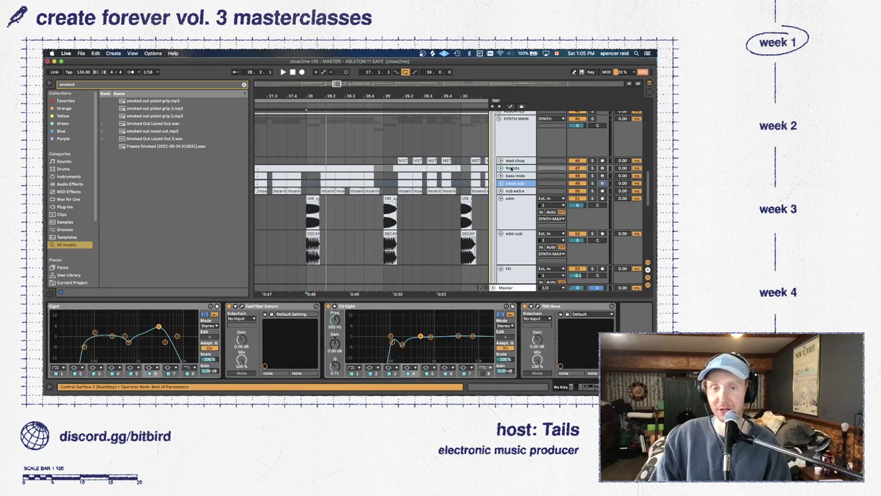
left_click(500, 168)
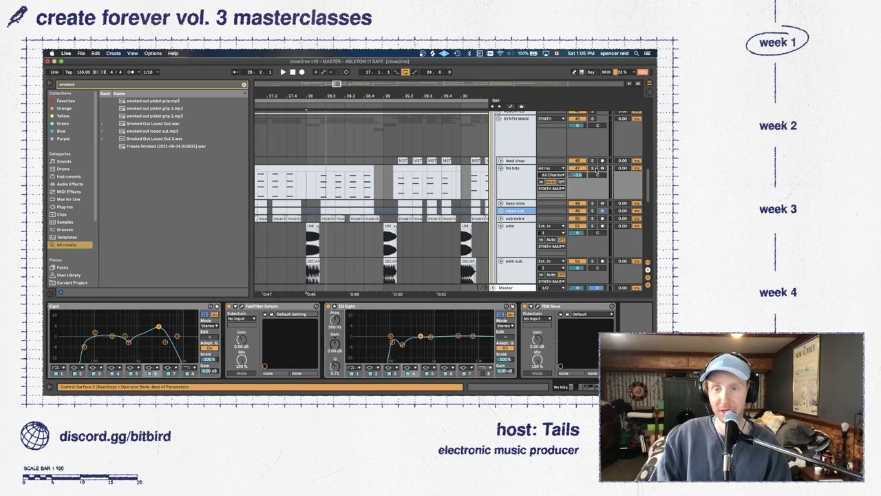
key("space")
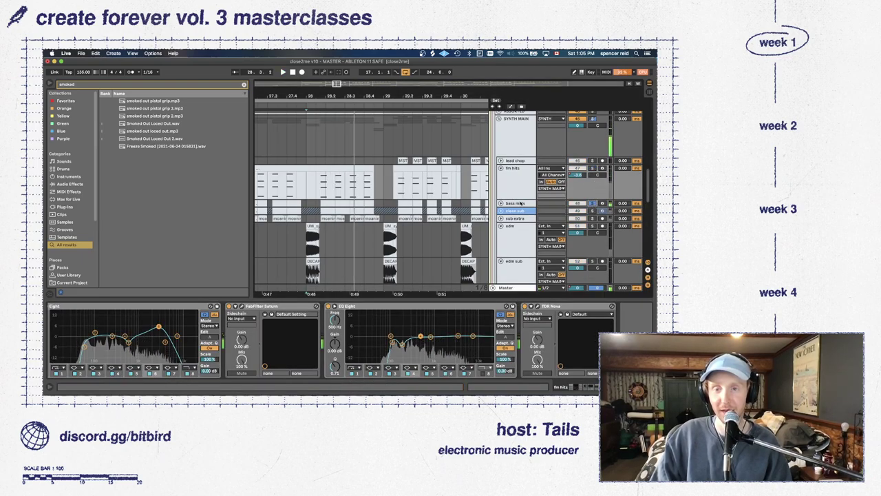
left_click(518, 203)
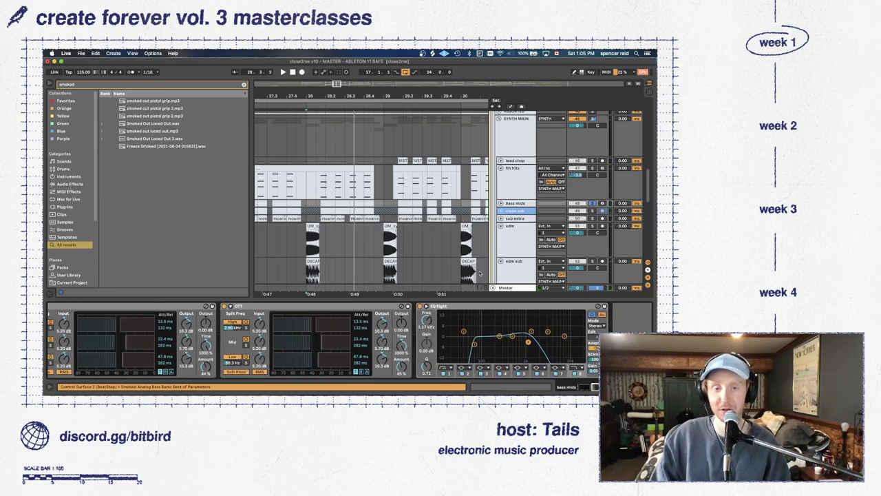
Solo the clean sub track, audition it through drop 1, and select the sub extra track to show its devices
left_click(593, 211)
key("space")
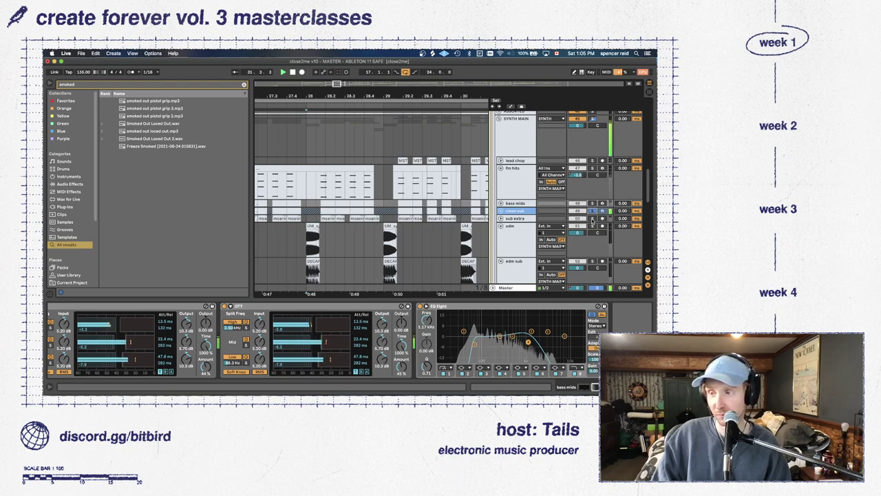
key("space")
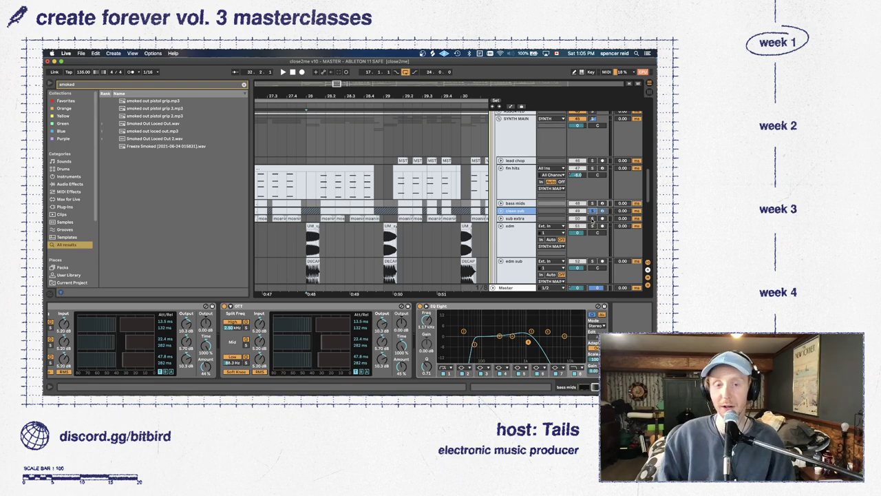
left_click(517, 218)
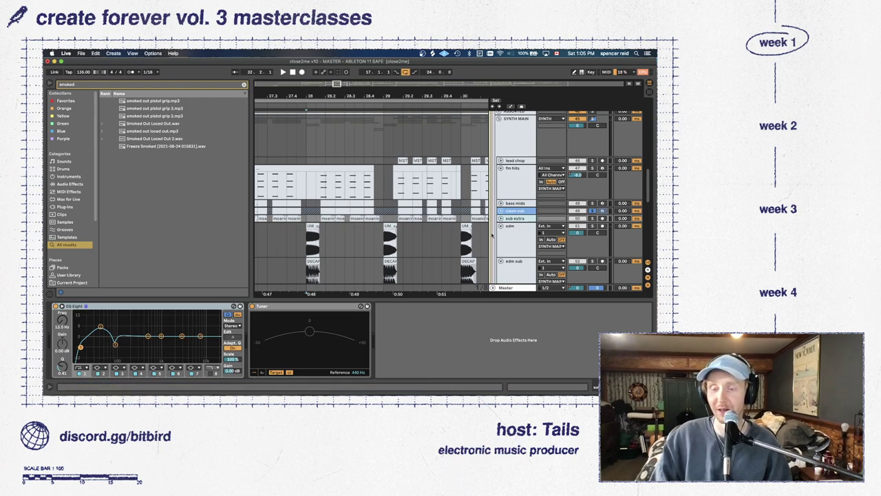
Fold the edm and edm sub tracks and collapse the SYNTH MAIN group
left_click(500, 226)
left_click(500, 233)
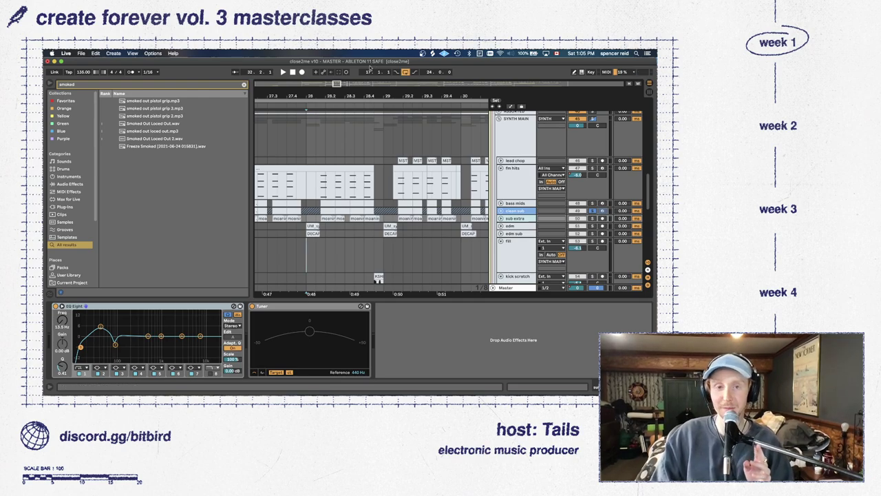
left_click_drag(336, 83, 337, 110)
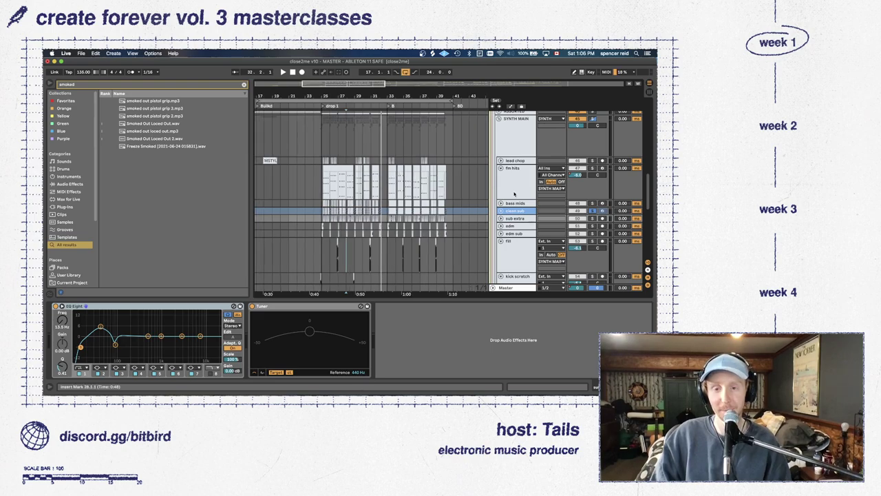
scroll(513, 200, "down", 2)
left_click(498, 118)
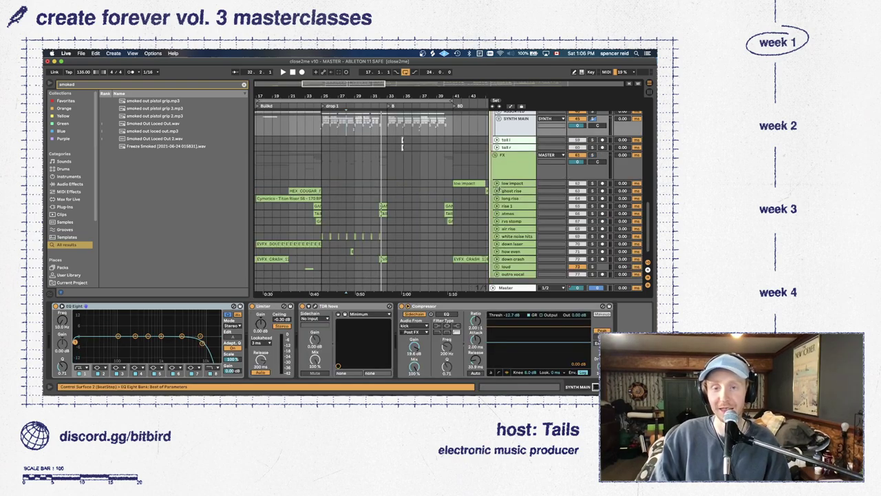
Collapse the FX, SYNTH, VOCAL STUFF and INST groups in the arrangement
left_click(496, 155)
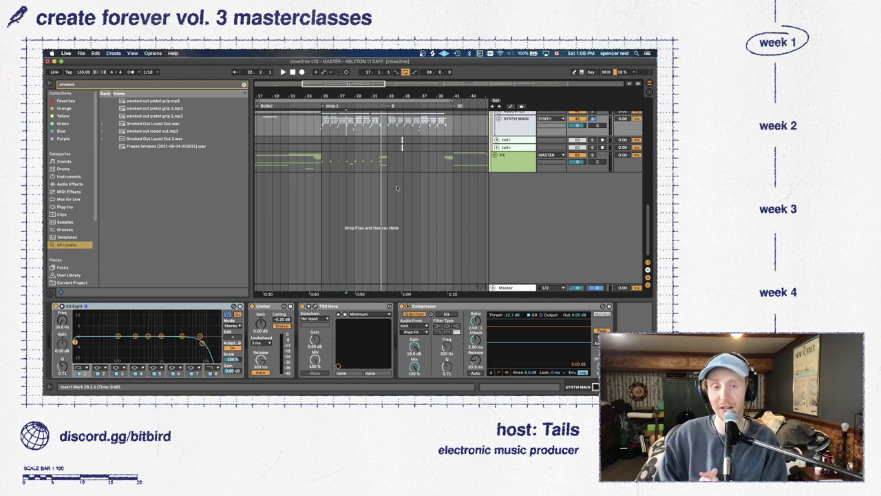
scroll(440, 165, "up", 3)
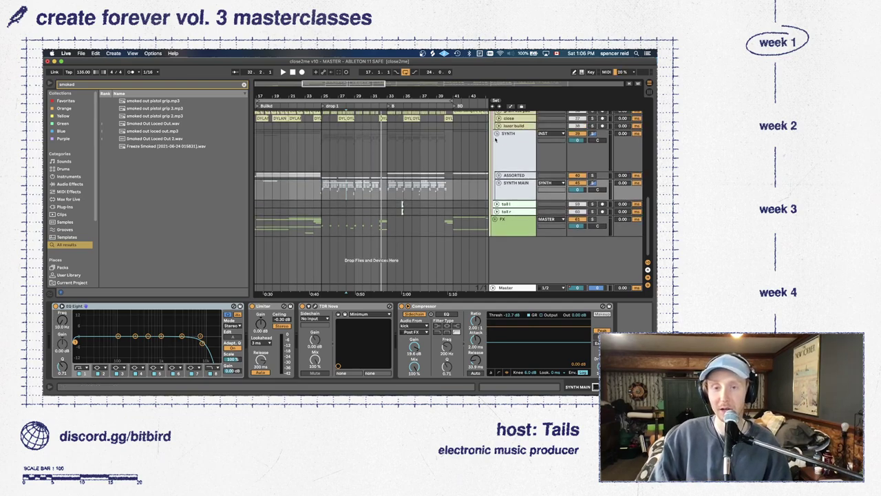
left_click(497, 133)
scroll(497, 138, "up", 4)
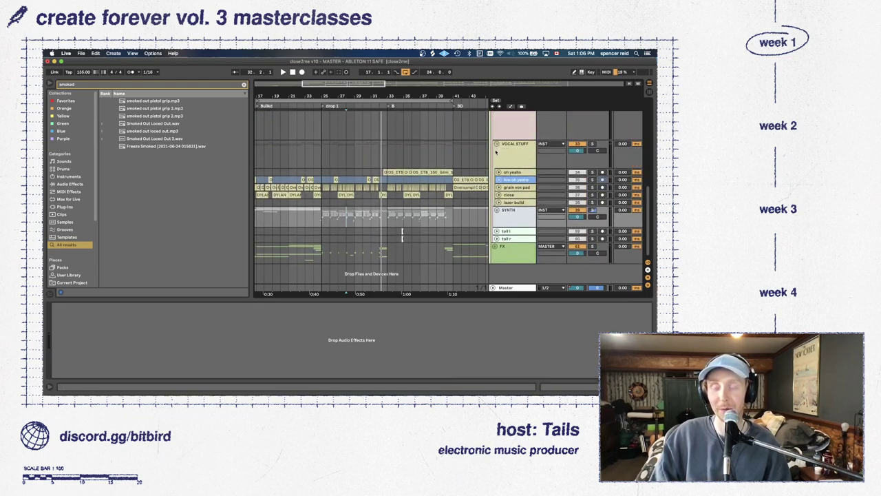
left_click(496, 144)
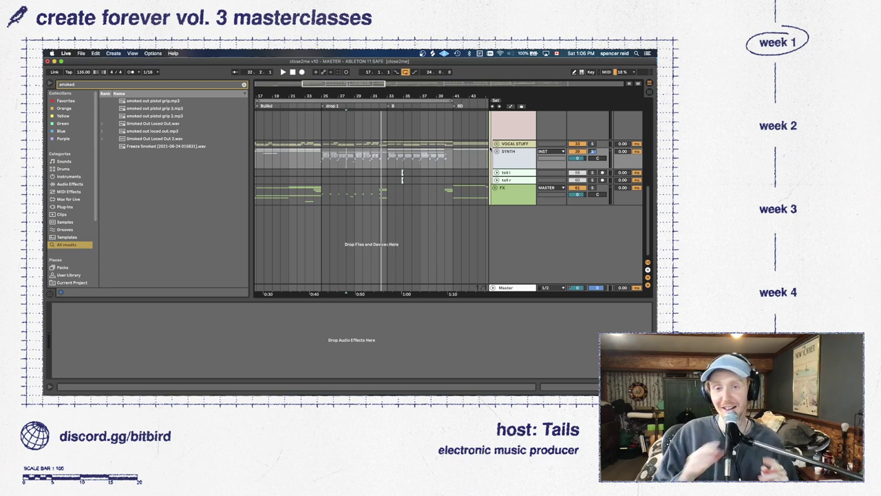
scroll(493, 149, "up", 5)
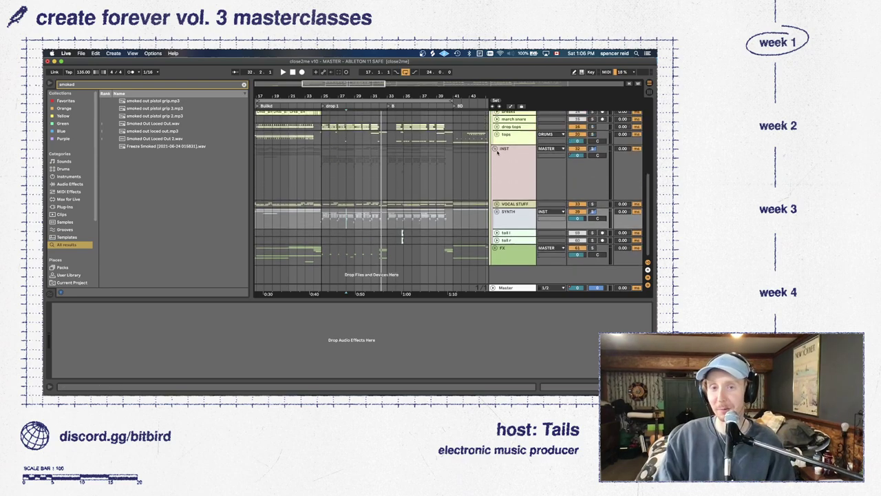
left_click(495, 149)
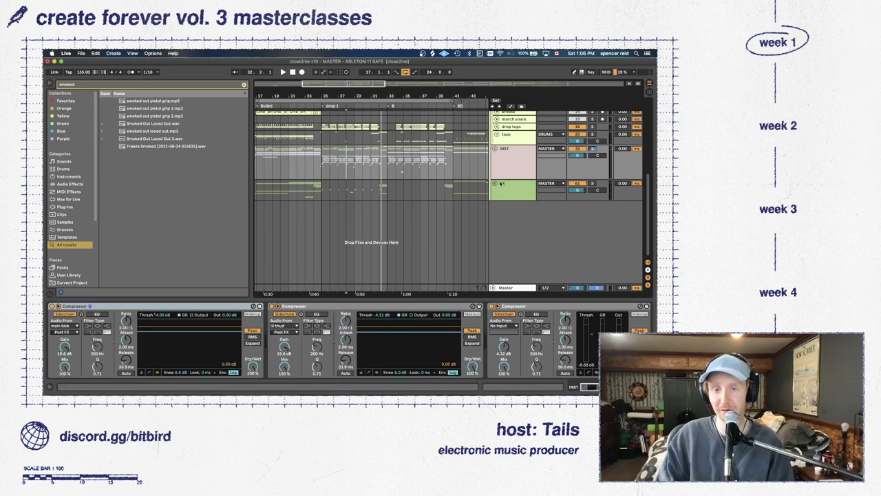
Expand the FX group and show its clips from the build at bar 17 into drop 1
left_click(497, 183)
left_click_drag(326, 87, 326, 97)
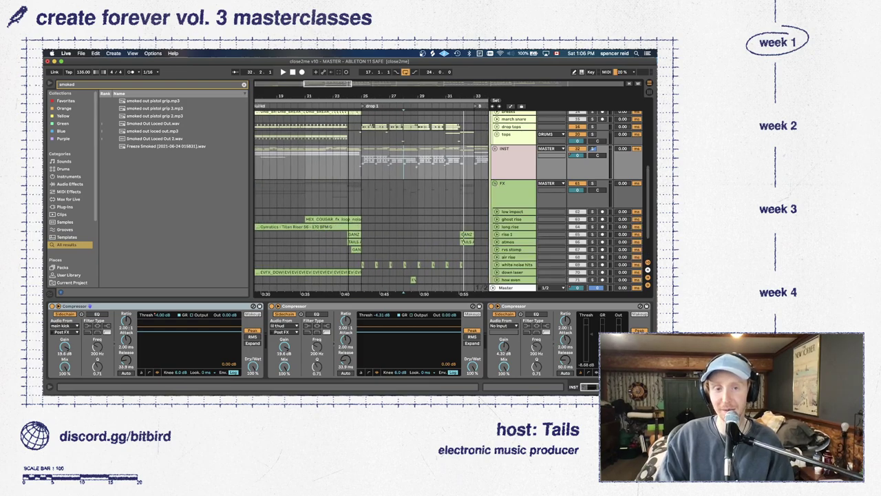
scroll(372, 193, "left", 3)
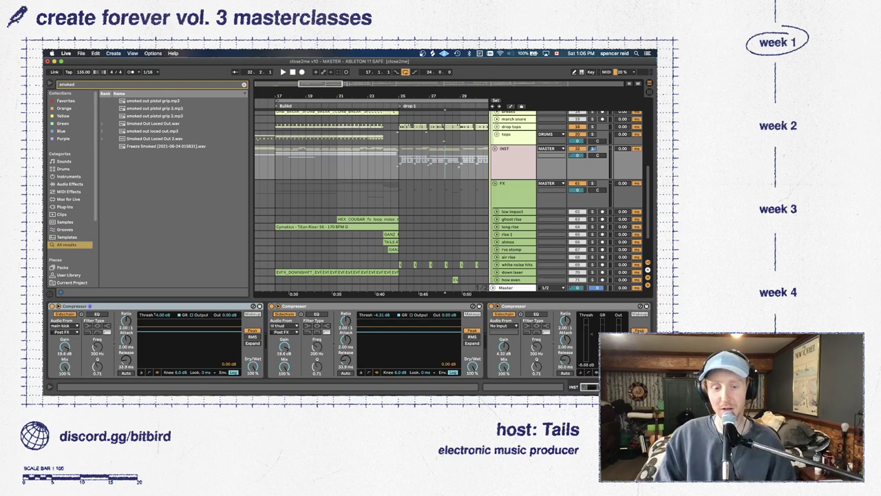
Switch to Spotify, search for verzache, view the Verzache artist page, and close the window to return to the Live set
key("super+m")
key("super+Tab")
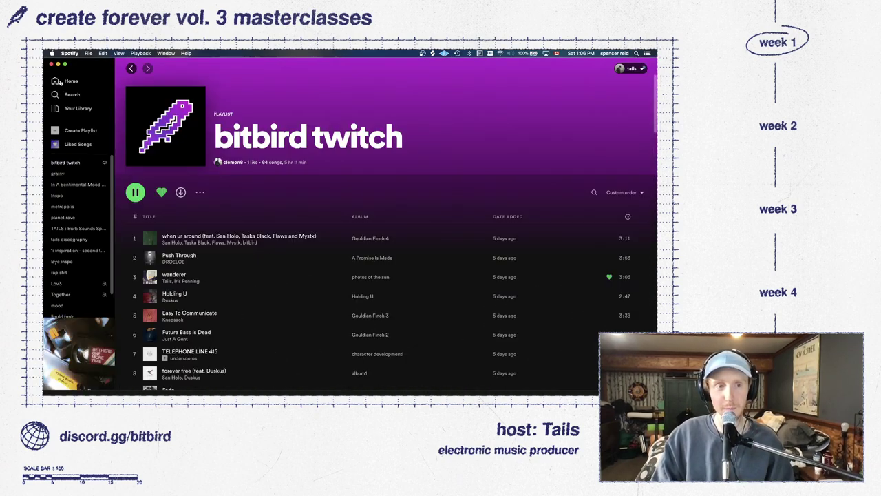
left_click(72, 94)
type("ve")
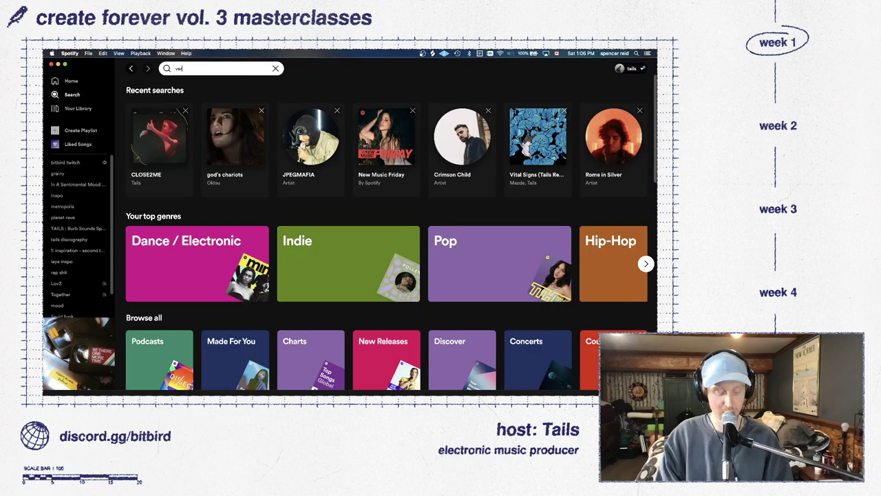
type("rzache")
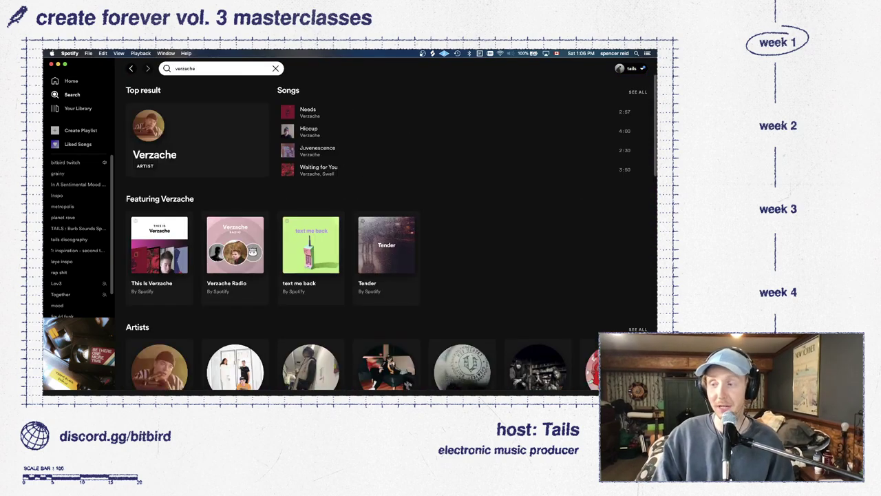
left_click(153, 157)
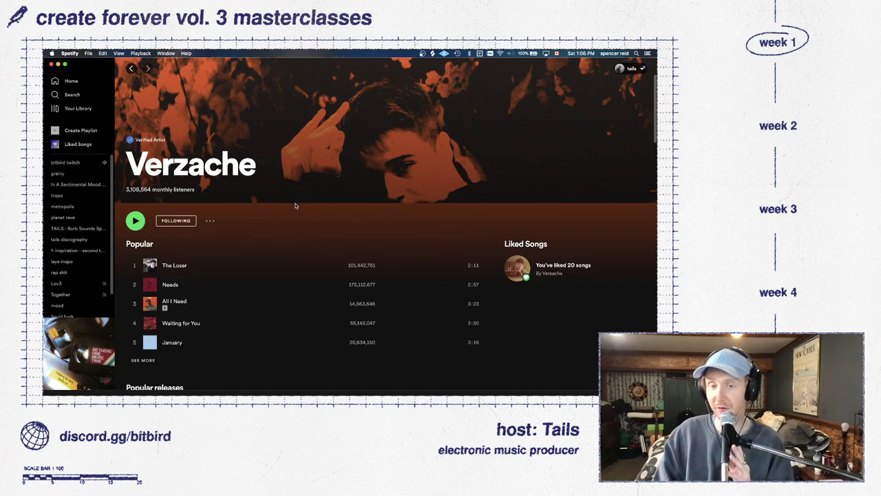
left_click(51, 65)
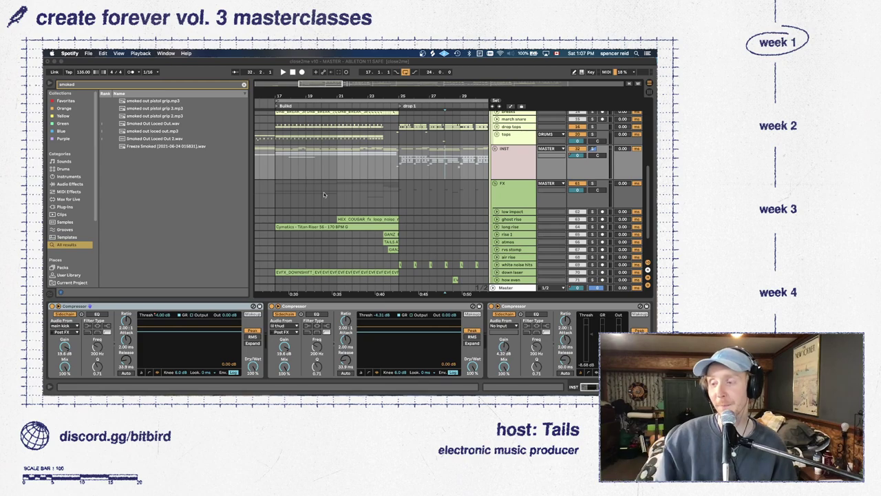
Hide the device view, expand the INST and VOCAL STUFF groups, and unfold the grain vox pad track
left_click(471, 303)
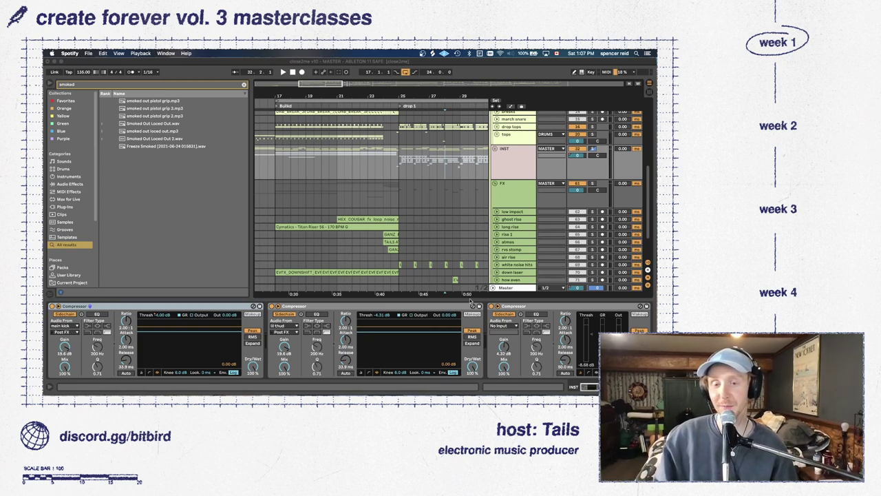
key("super+alt+l")
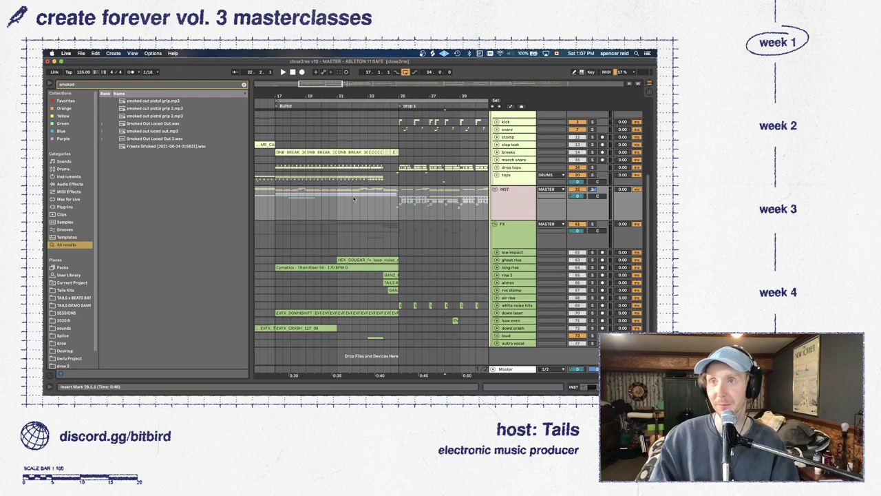
left_click(497, 189)
scroll(500, 204, "down", 2)
left_click(497, 208)
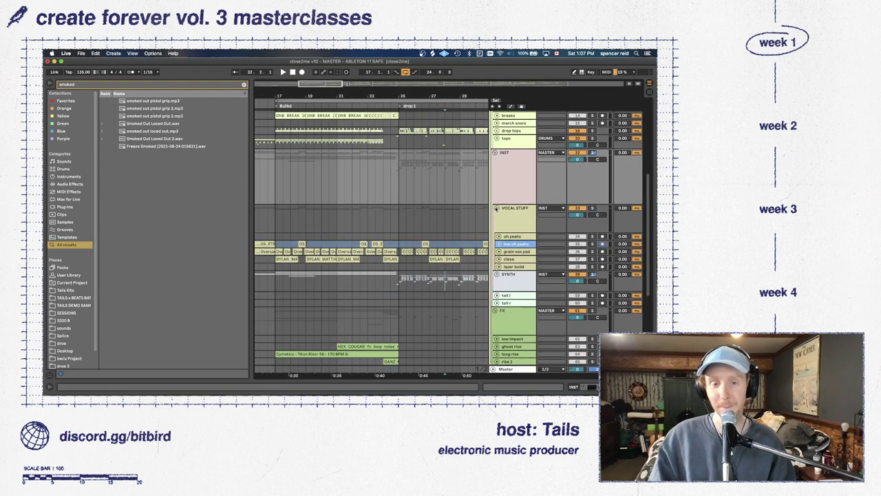
scroll(497, 206, "down", 4)
left_click(498, 158)
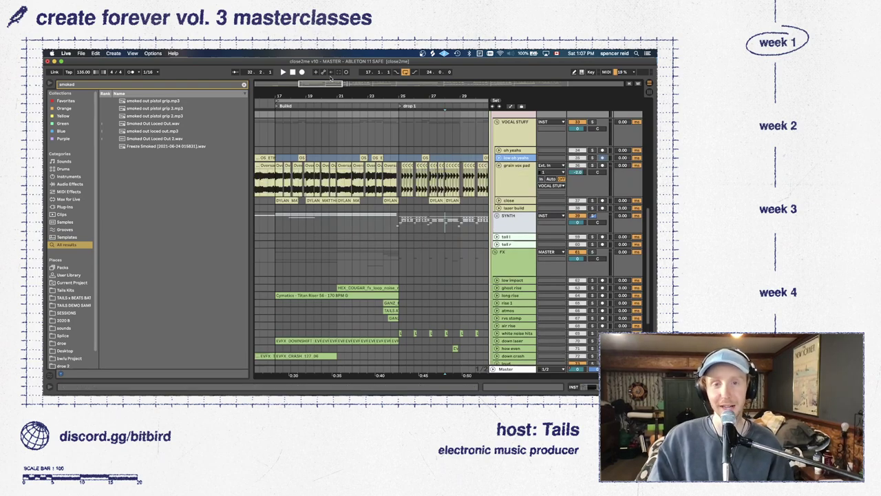
Solo the grain vox pad track and play its clips in the BD section from about bar 42
scroll(372, 227, "up", 2)
scroll(469, 219, "left", 5)
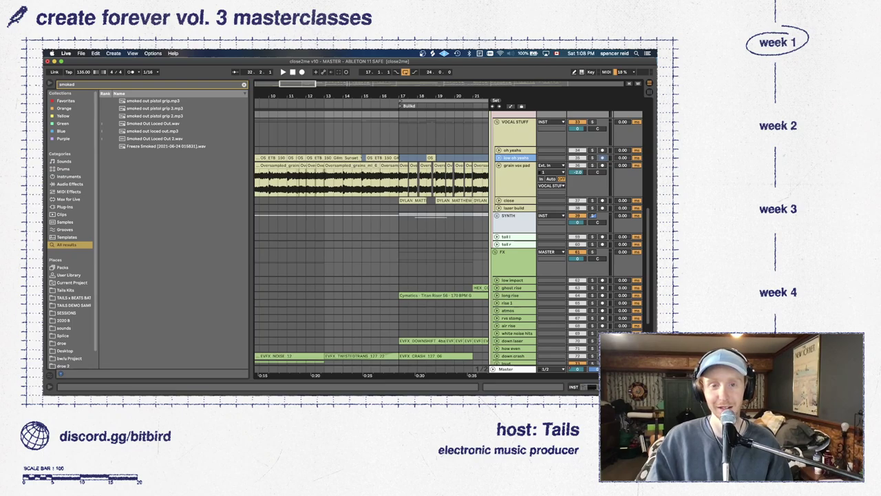
scroll(309, 212, "right", 10)
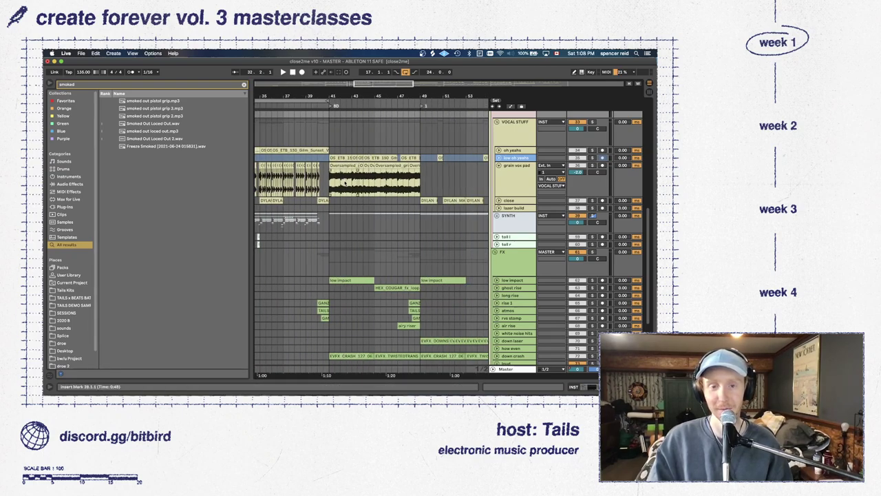
left_click(593, 168)
key("space")
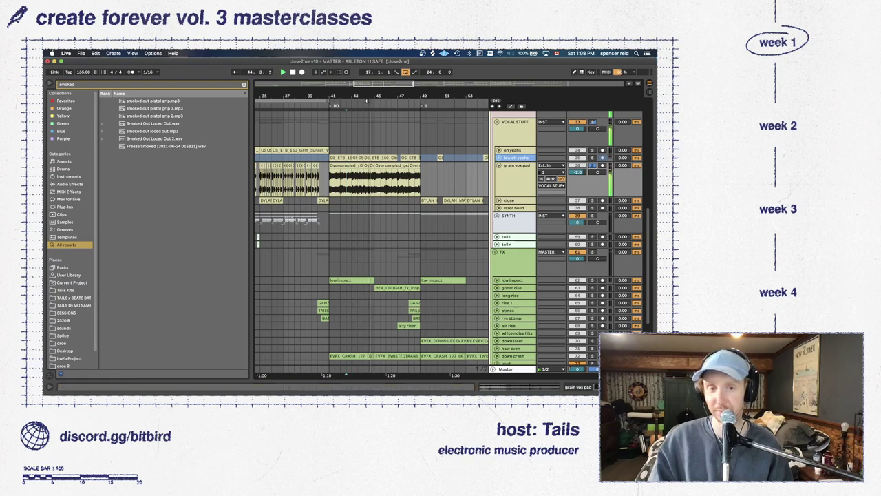
Examine the cuts between the grain vox pad clips around bars 43 to 45 and play them from within bar 43
key("plus")
key("plus")
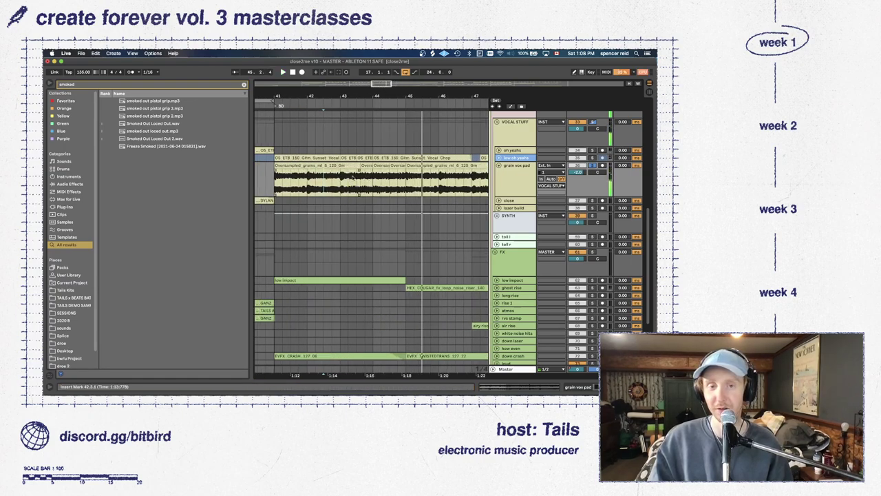
key("plus")
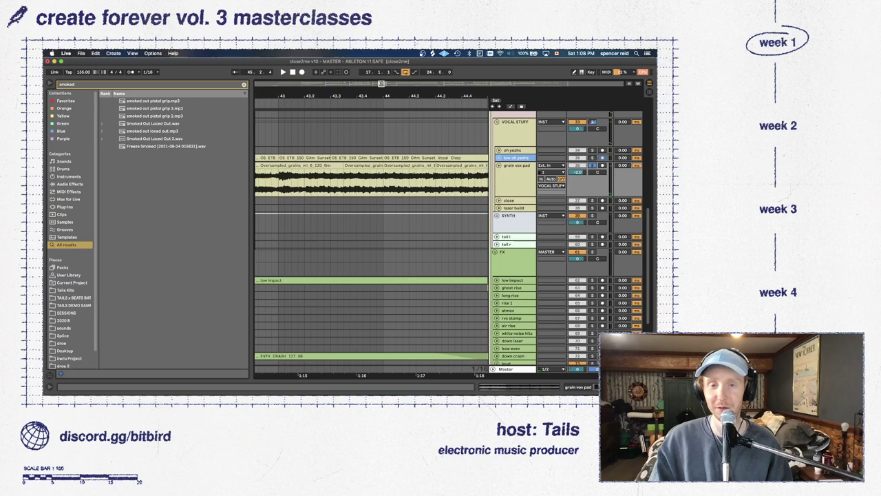
left_click(344, 172)
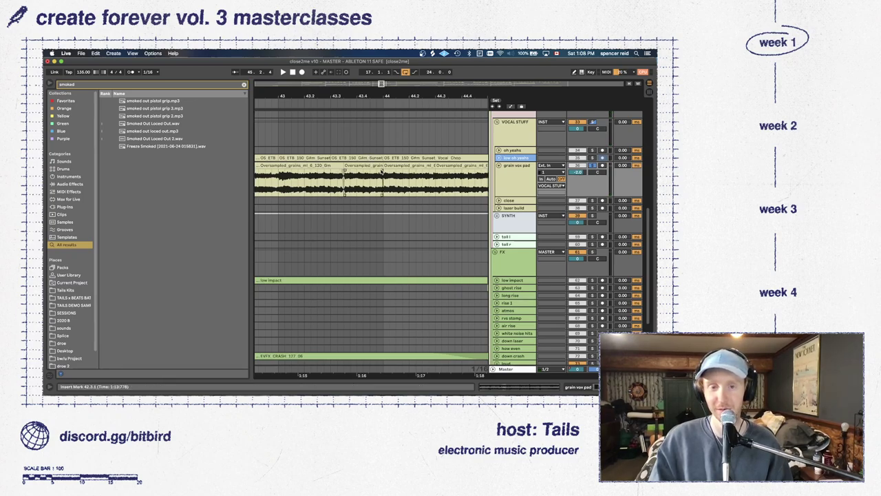
left_click_drag(383, 175, 435, 176)
left_click(327, 175)
key("space")
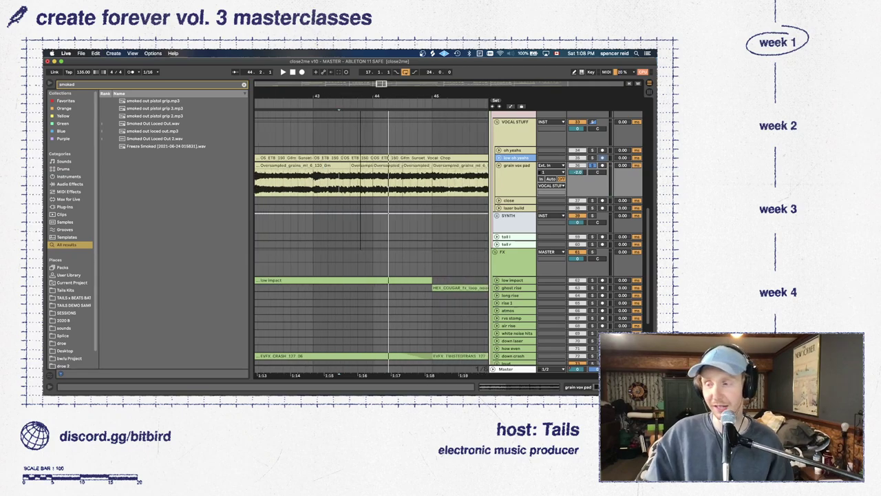
Play the grain vox pad clips from the start of the BD section at bar 41
key("minus")
key("minus")
key("minus")
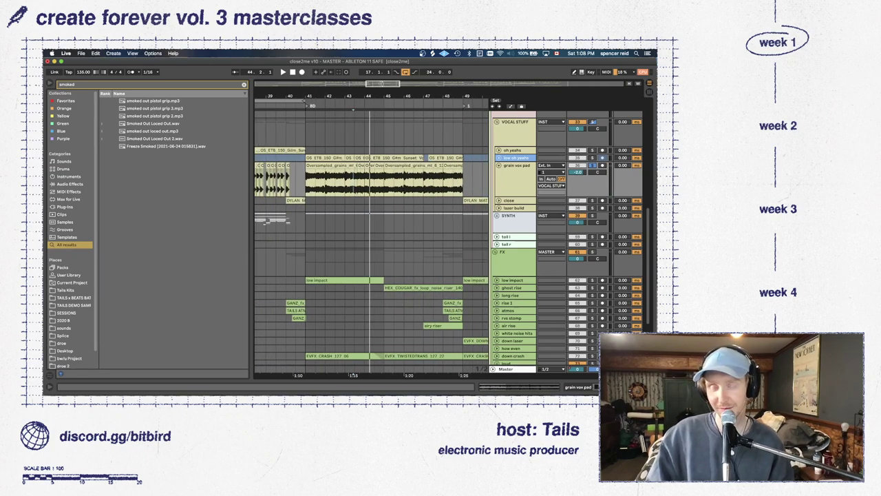
left_click(307, 178)
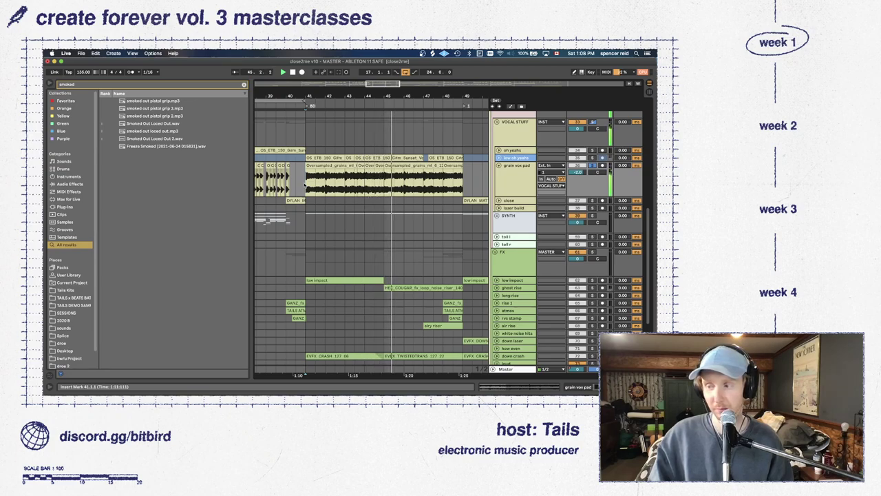
key("space")
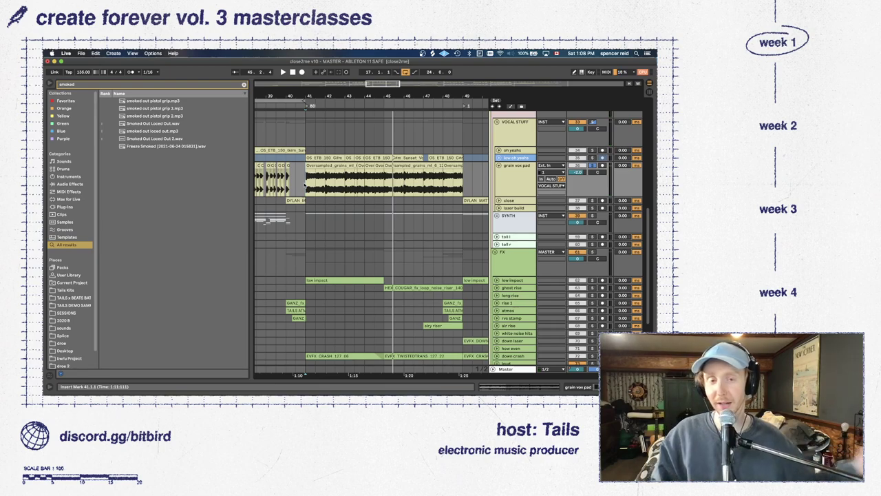
Unfold the low oh yeahs track, show the device chain, and add an EQ Eight after the Doubler2
left_click(499, 159)
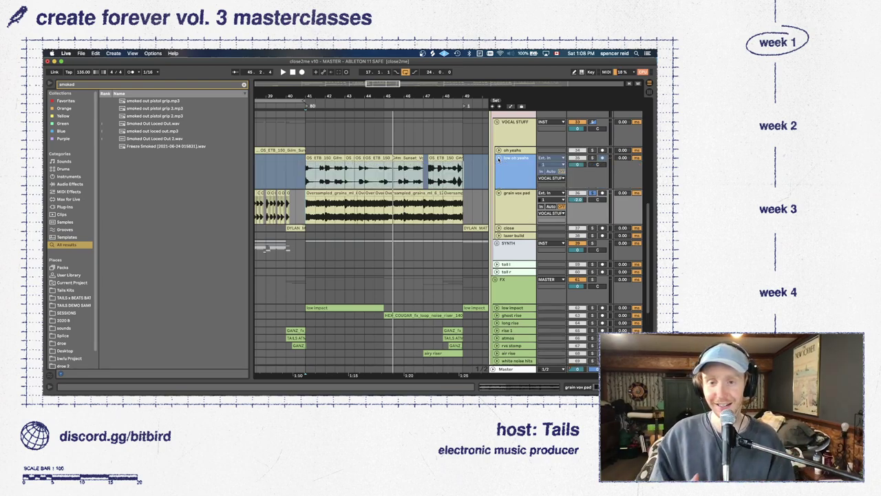
key("super+alt+l")
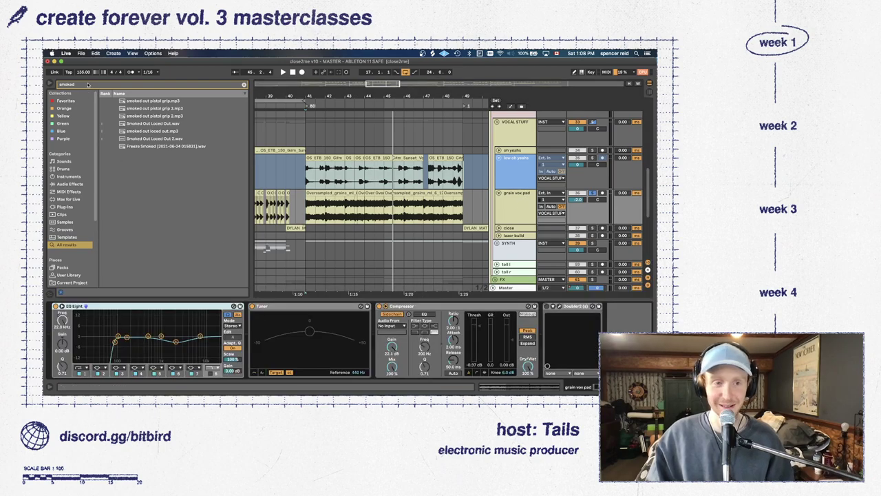
left_click(76, 84)
type("eq")
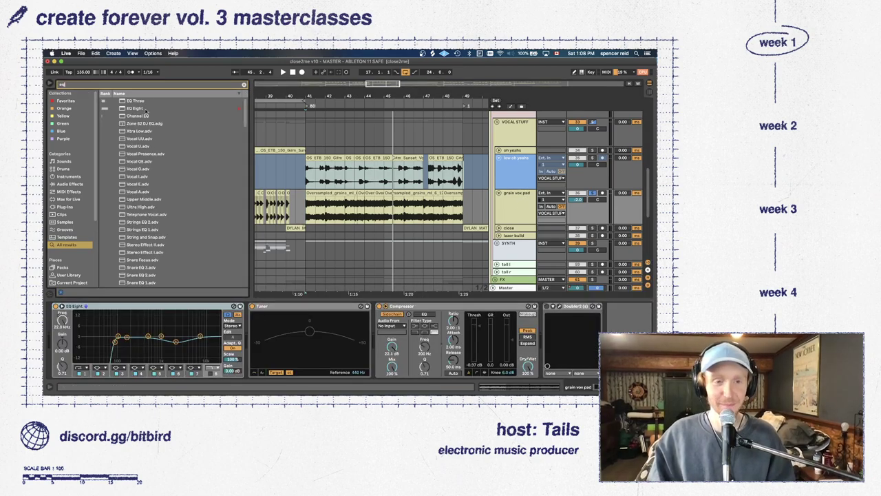
left_click(144, 109)
left_click_drag(144, 109, 569, 348)
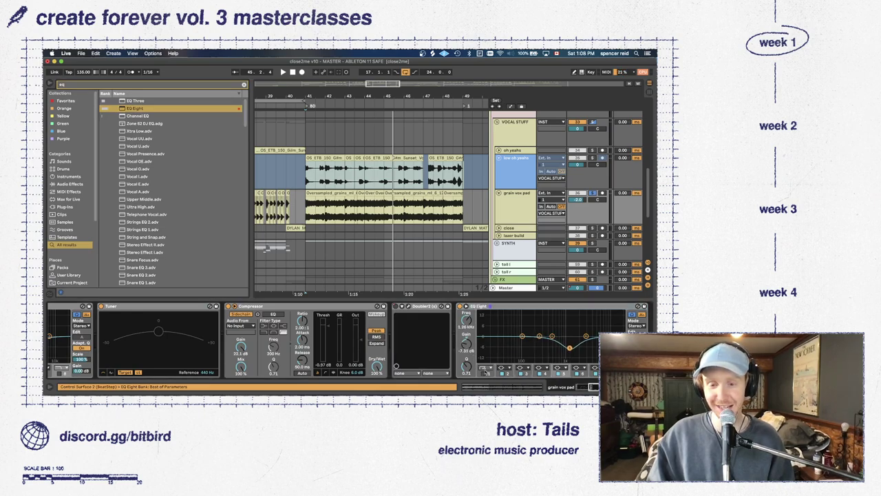
Shape several narrow notches in the new EQ Eight, including cuts of about 7.31 dB at 1.35 kHz and 5.33 dB at 1.98 kHz
left_click_drag(460, 368, 460, 338)
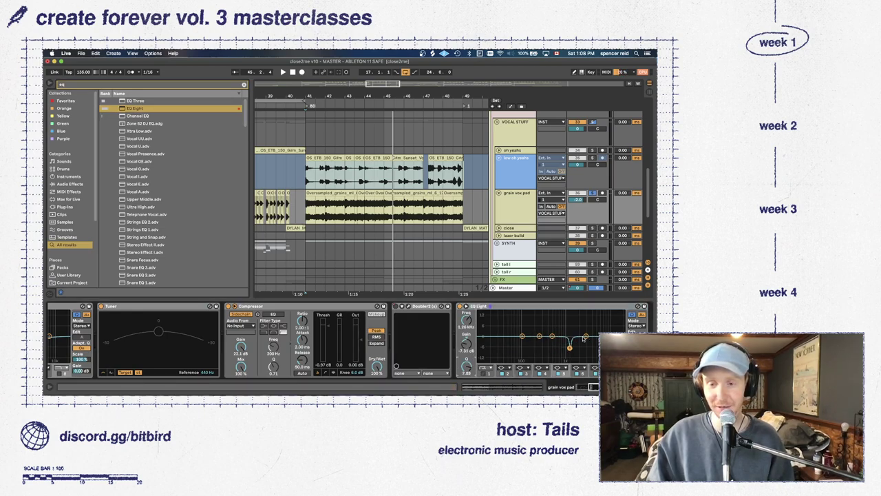
left_click_drag(584, 338, 601, 341)
left_click_drag(466, 367, 477, 367)
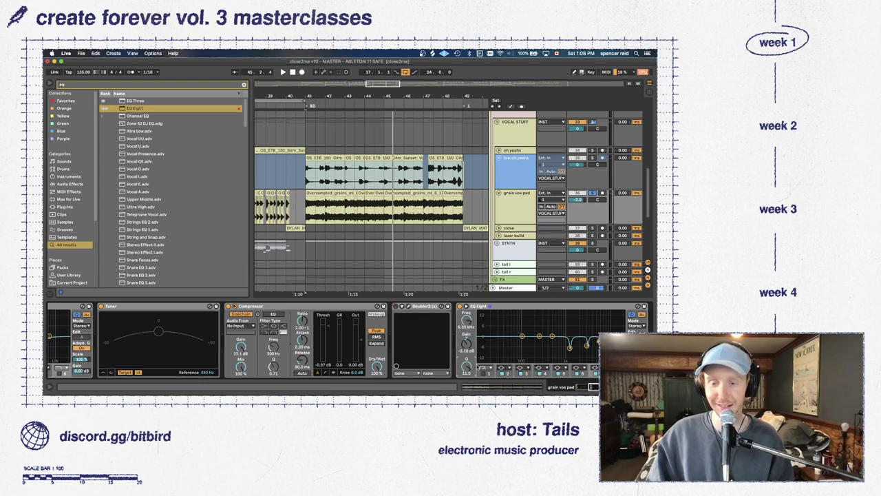
left_click_drag(552, 336, 577, 344)
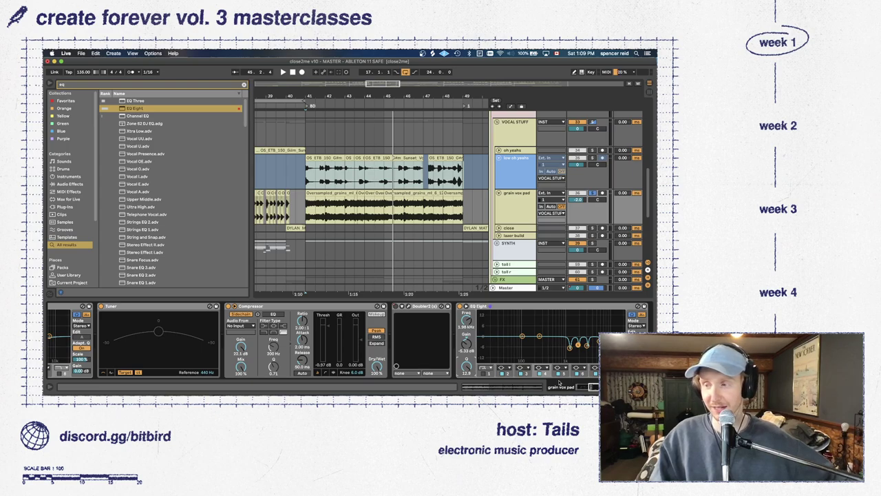
Set a low cut at about 102 Hz in the added EQ Eight, then delete that EQ Eight
left_click(521, 340)
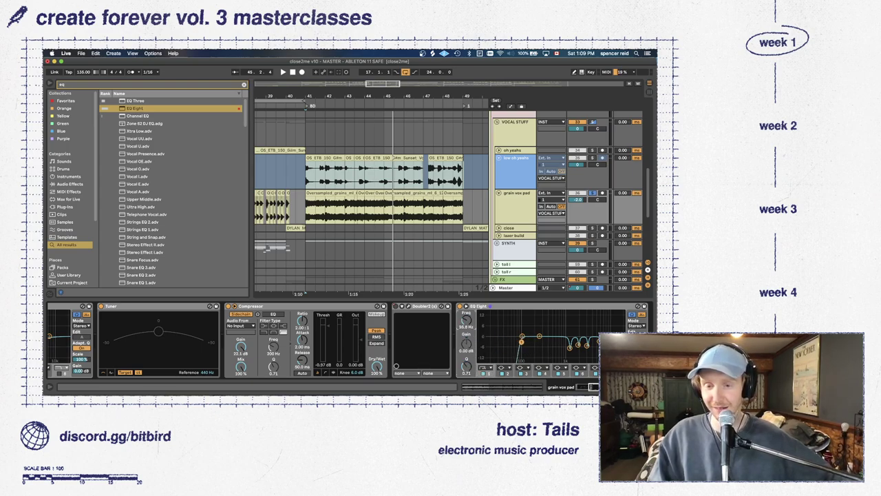
left_click_drag(520, 341, 522, 336)
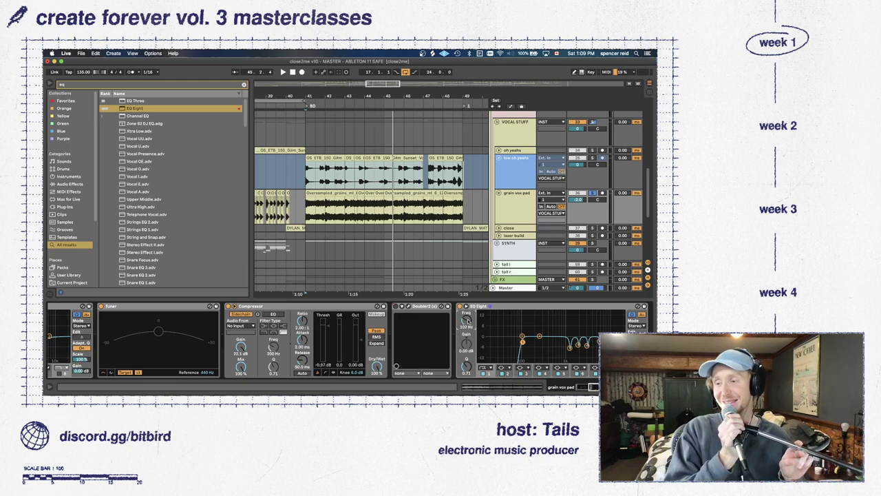
left_click(484, 309)
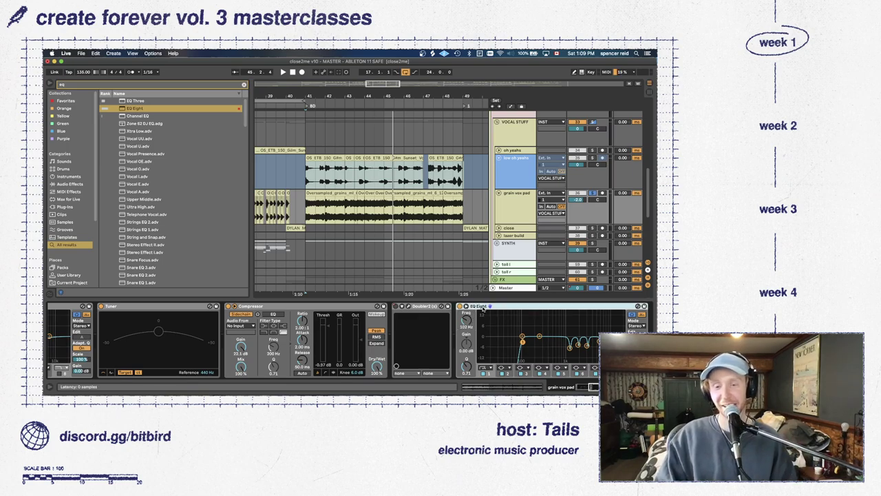
key("Delete")
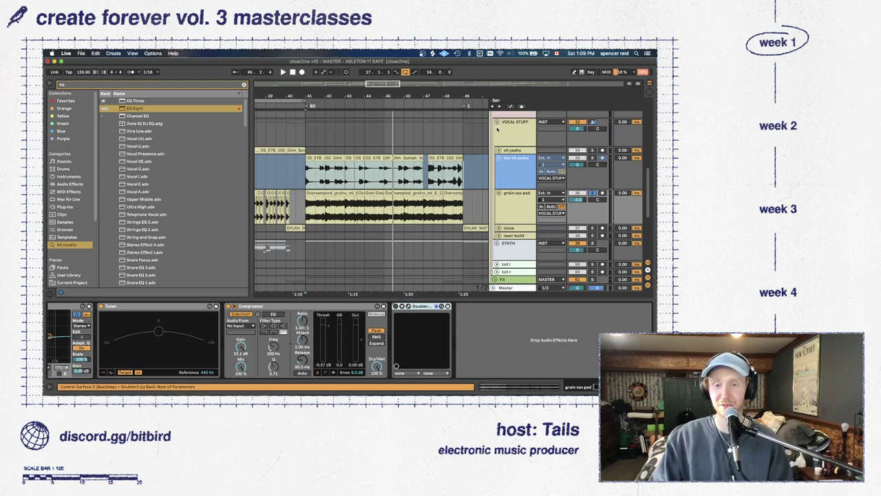
Show the MASTER group's devices and group Endless Smile and Auto Pan into an Audio Effect Rack
scroll(529, 190, "up", 5)
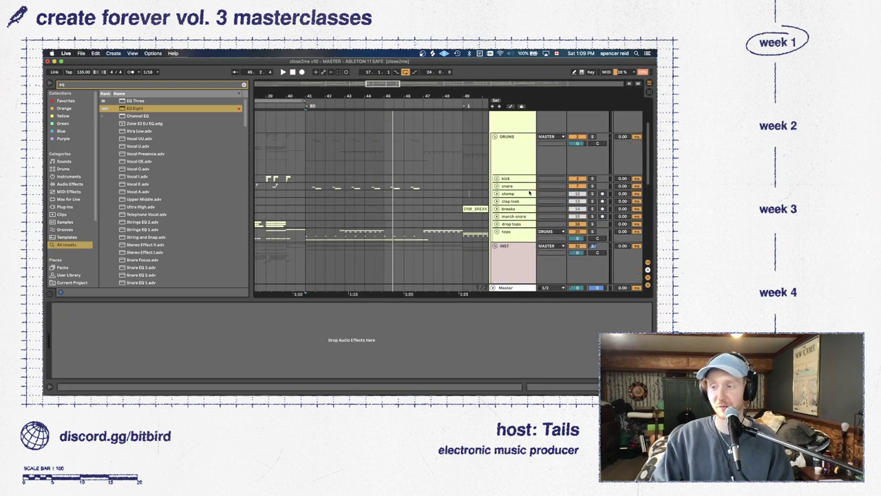
scroll(529, 192, "up", 3)
left_click(511, 175)
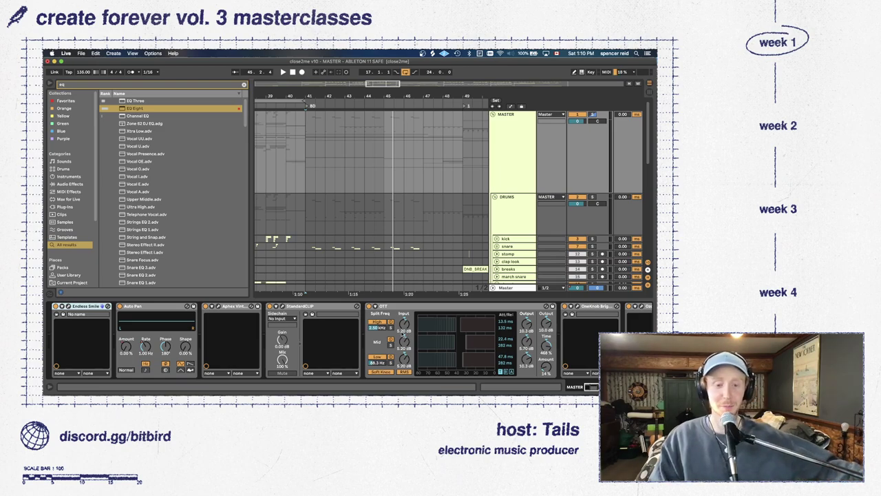
left_click(131, 307)
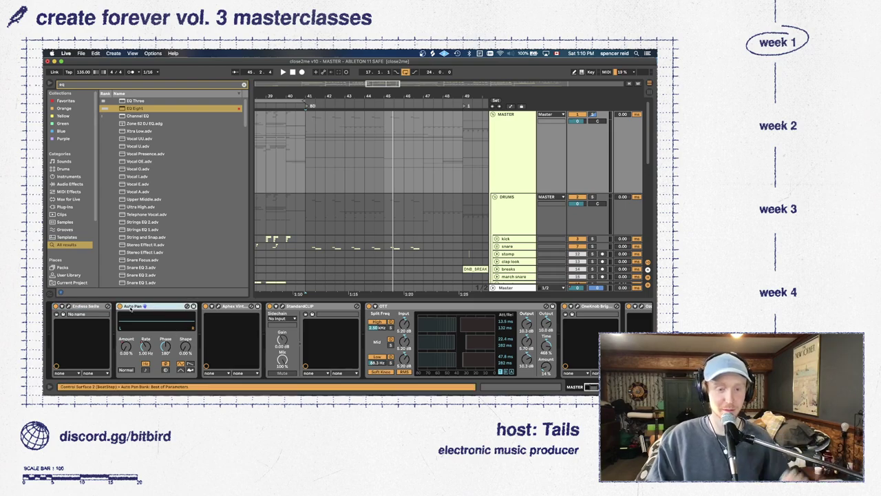
left_click(86, 303)
key("super+g")
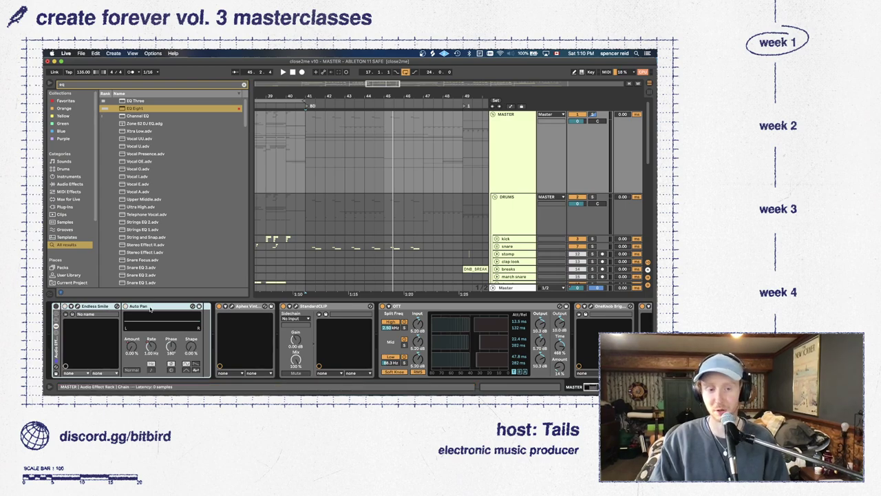
Show automation on the MASTER group, enlarge its track, and display the Endless Smile intensity envelope
left_click(126, 307)
left_click(101, 308)
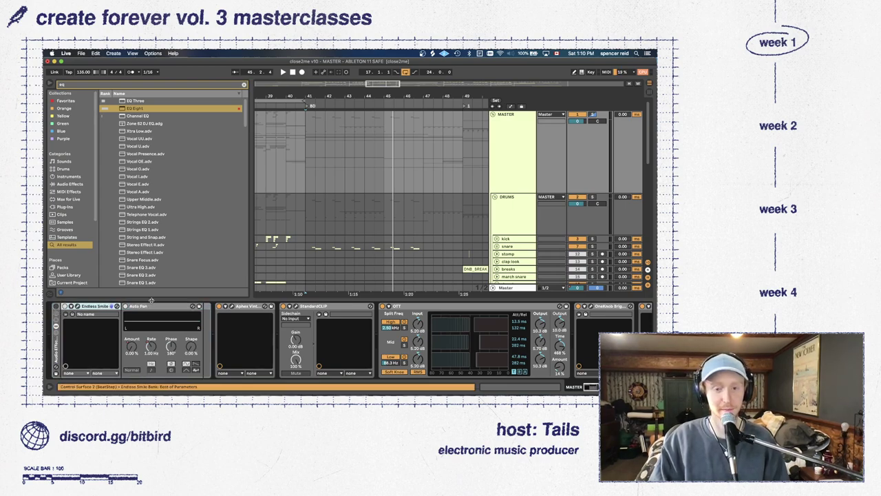
left_click(512, 182)
key("a")
left_click(513, 188)
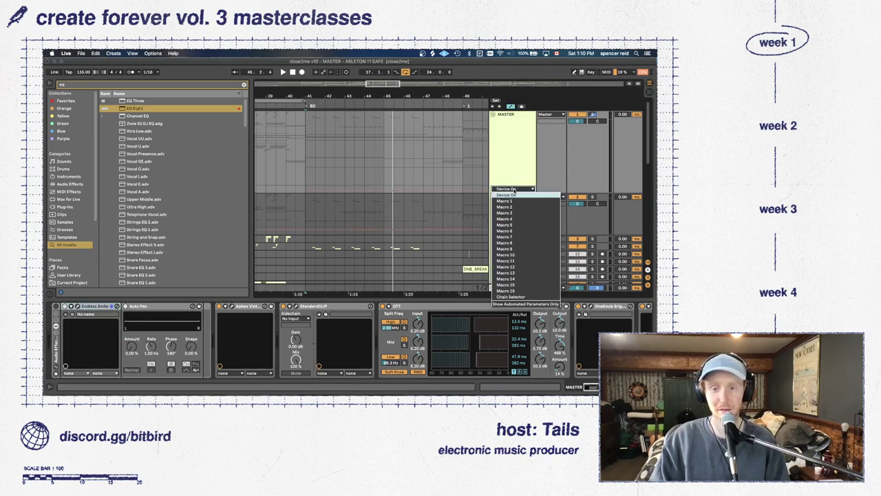
left_click(515, 197)
left_click_drag(516, 197, 516, 225)
left_click(514, 189)
left_click(519, 206)
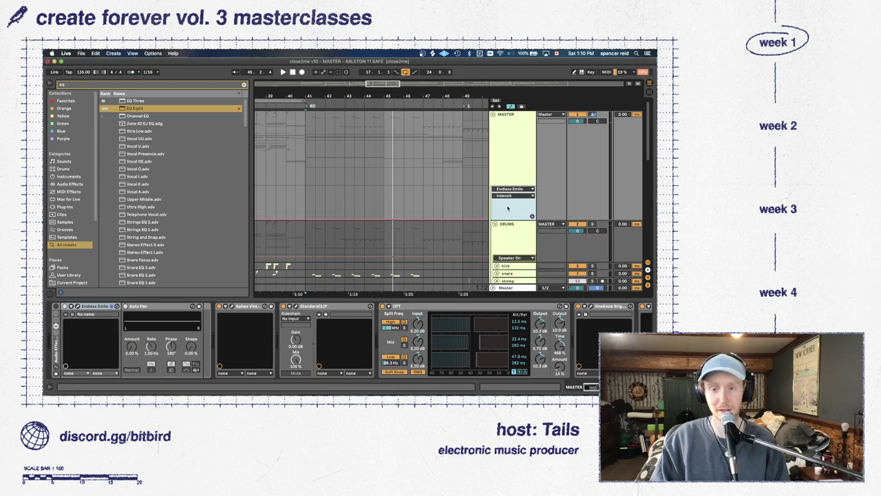
View the Endless Smile intensity automation across the whole arrangement and play the build-up from bar 17
double_click(376, 84)
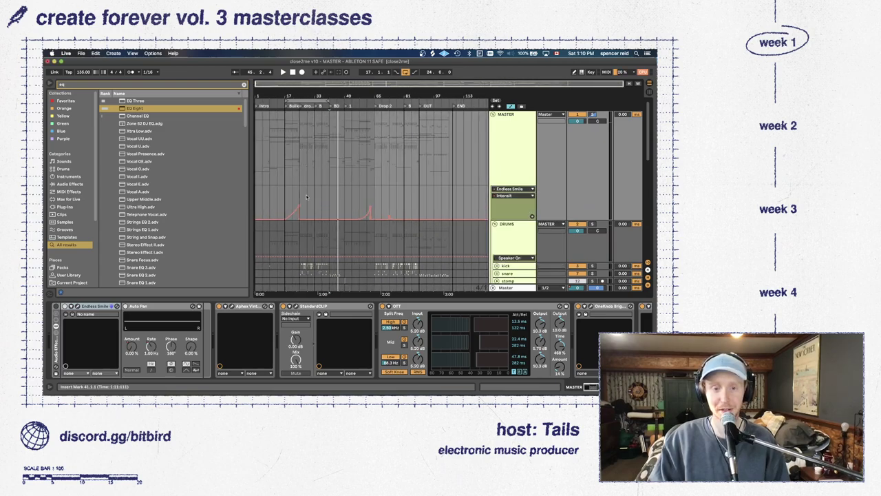
left_click(287, 191)
key("space")
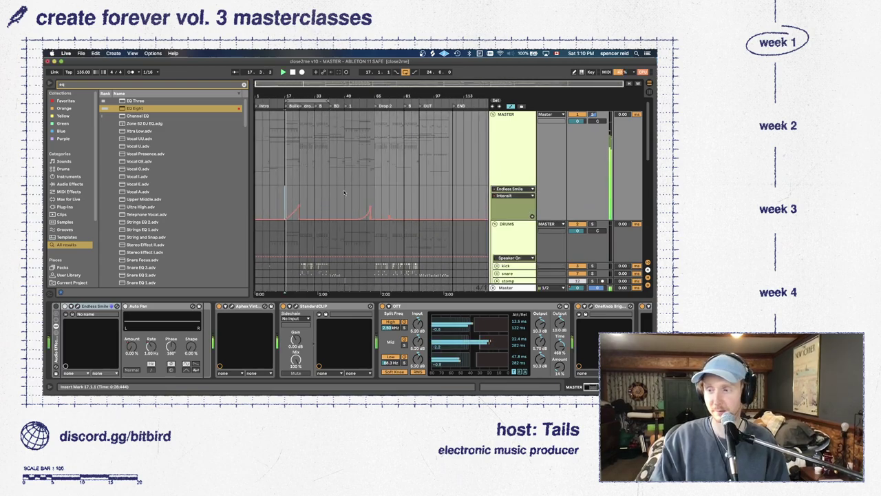
key("space")
Expand the SYNTH MAIN group, unfold the clean sub track, and unfreeze it
scroll(505, 216, "down", 10)
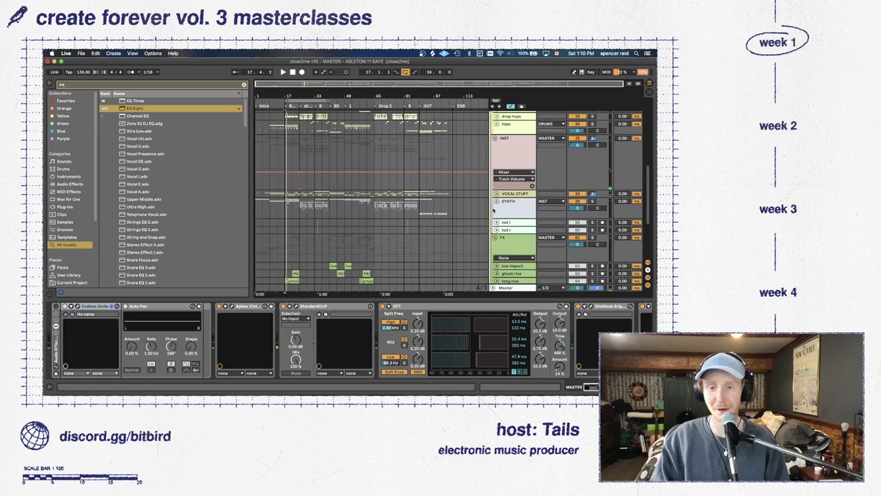
scroll(506, 210, "down", 5)
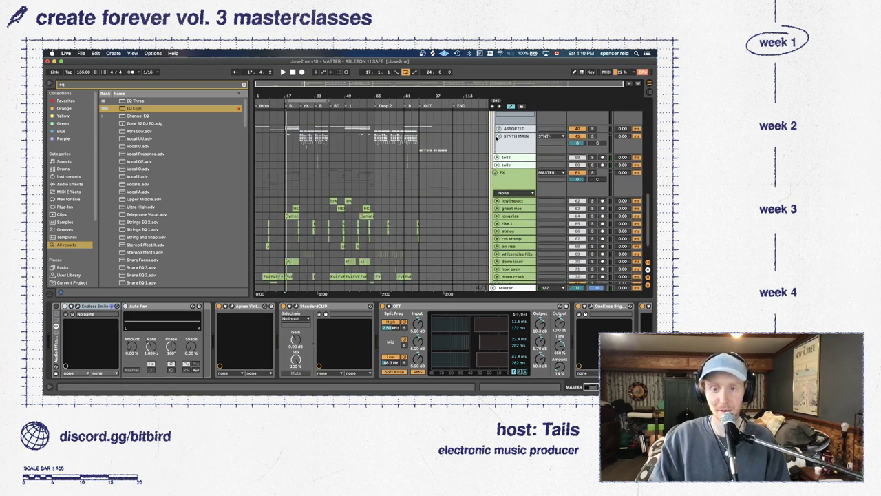
left_click(499, 136)
scroll(512, 185, "down", 1)
left_click(501, 184)
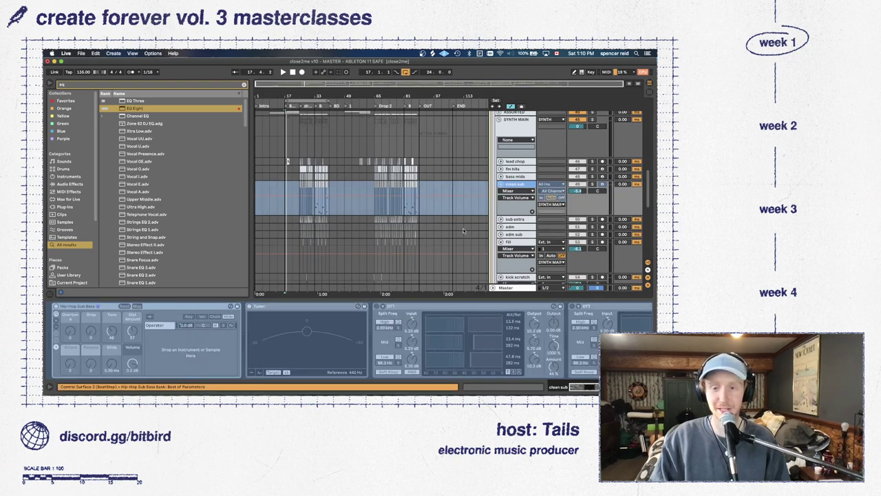
right_click(515, 185)
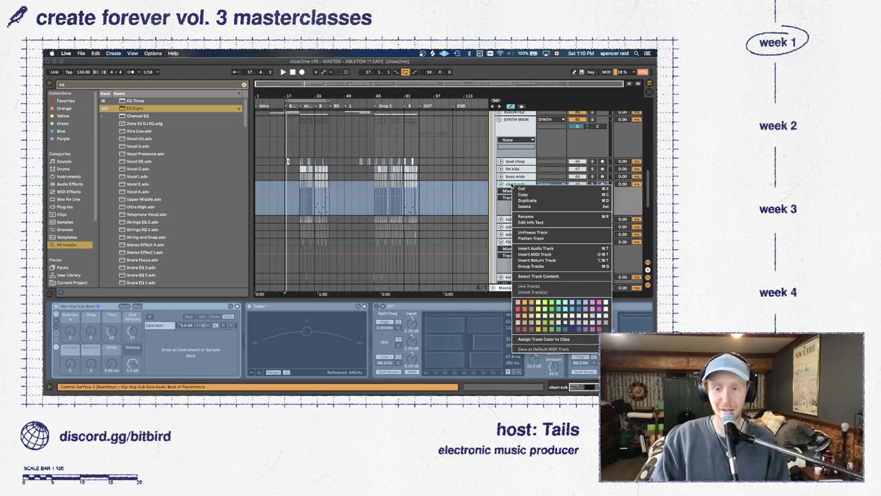
left_click(534, 234)
Solo the clean sub track and play it in drop 1 from about bar 25
left_click_drag(306, 95, 306, 155)
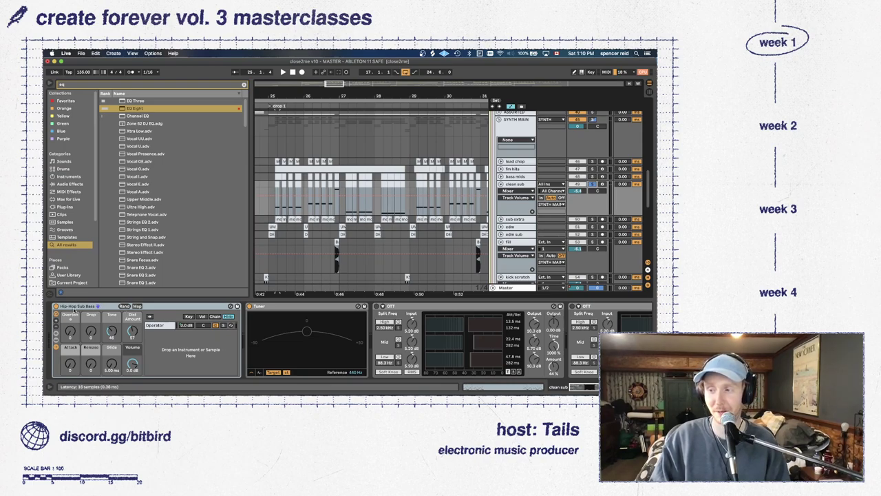
key("space")
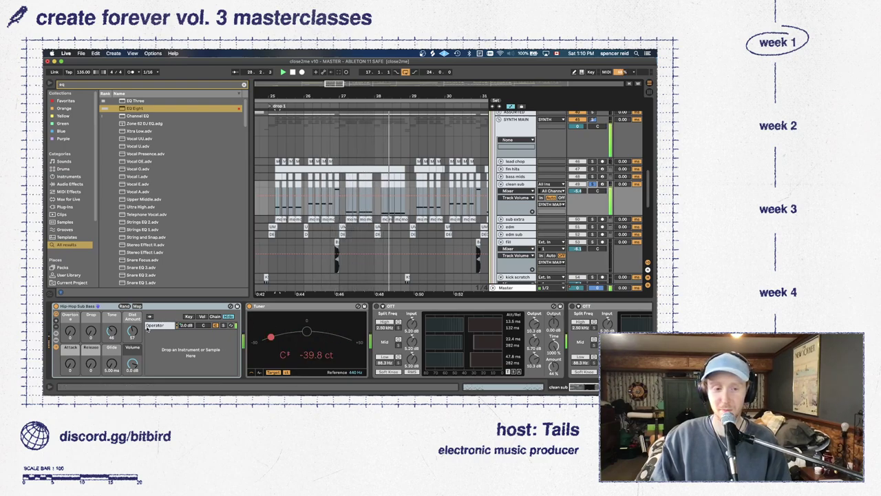
key("space")
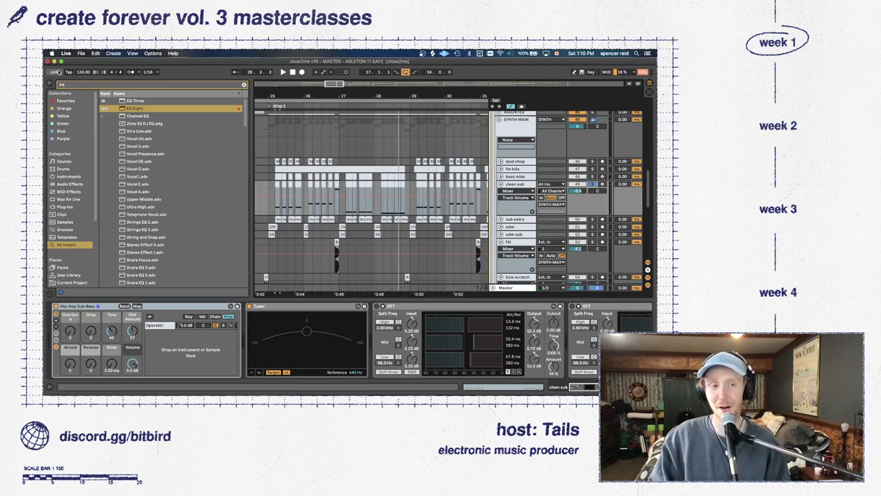
Search the browser for basic sub, preview the Basic Sub Sine preset, and return to the clean sub track's devices
left_click(115, 82)
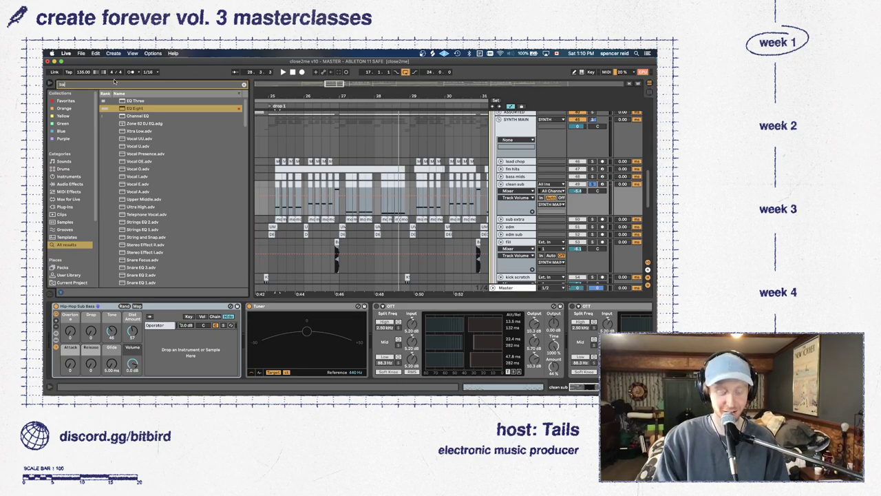
type("basic sub")
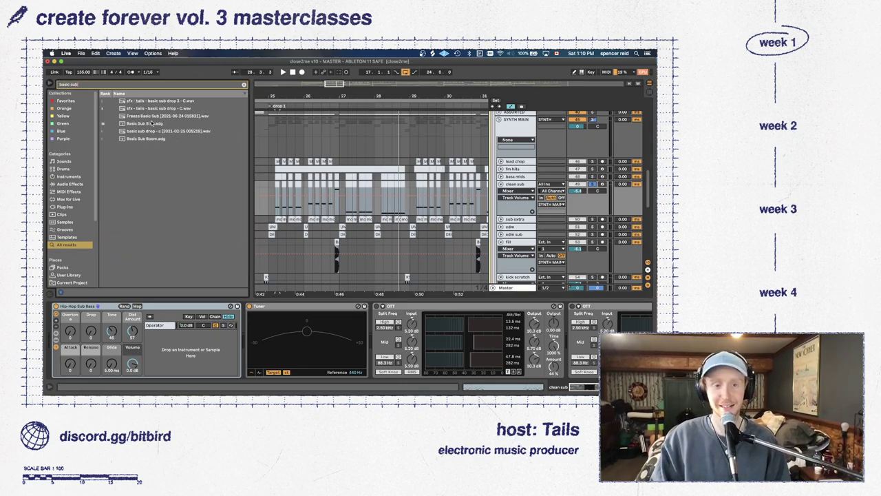
left_click(153, 124)
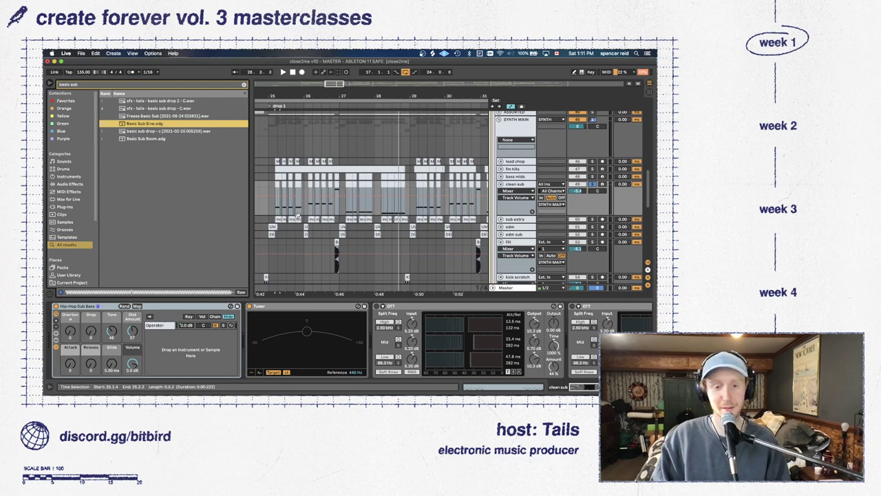
left_click(293, 242)
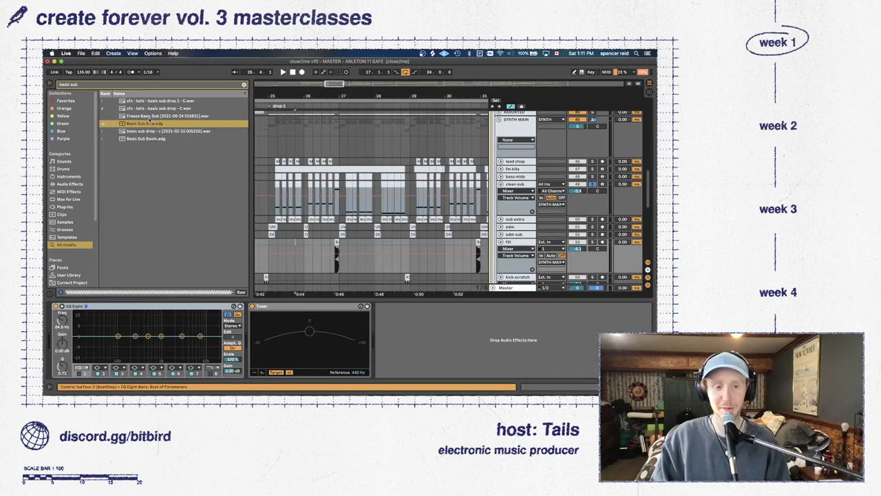
left_click(507, 184)
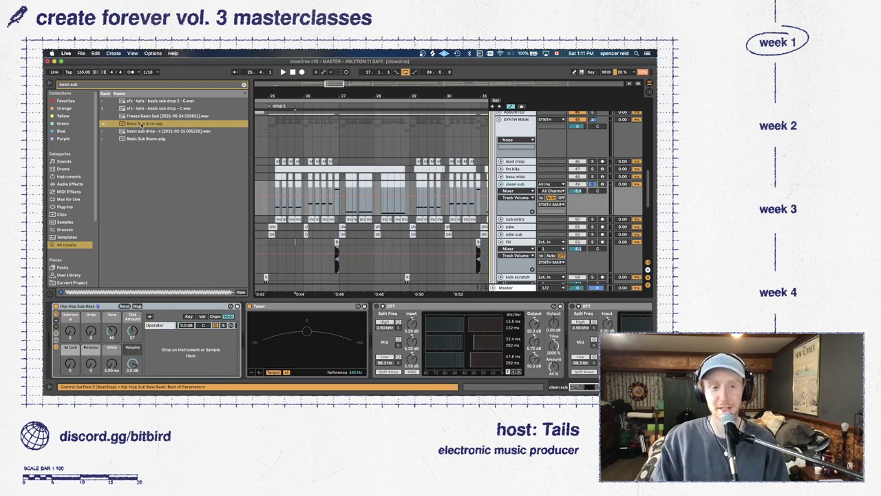
Play the soloed clean sub from about bar 25 in drop 1 and view the devices further along its chain
left_click(296, 242)
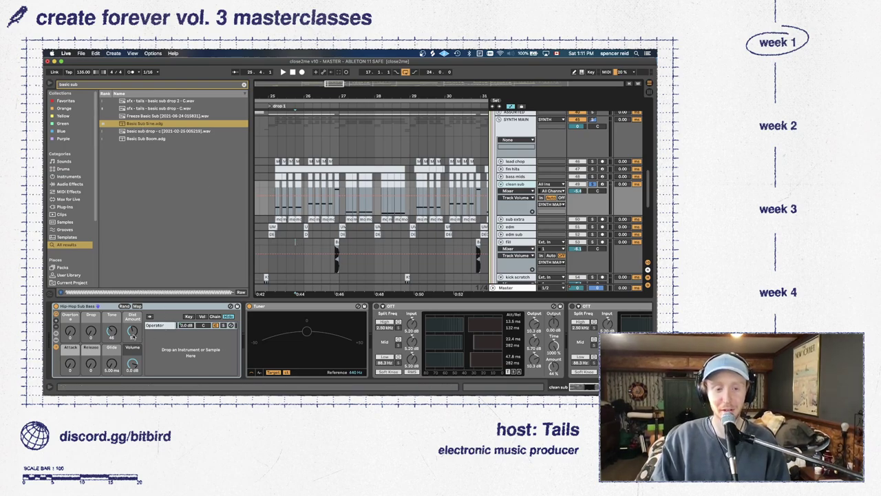
left_click(294, 227)
key("space")
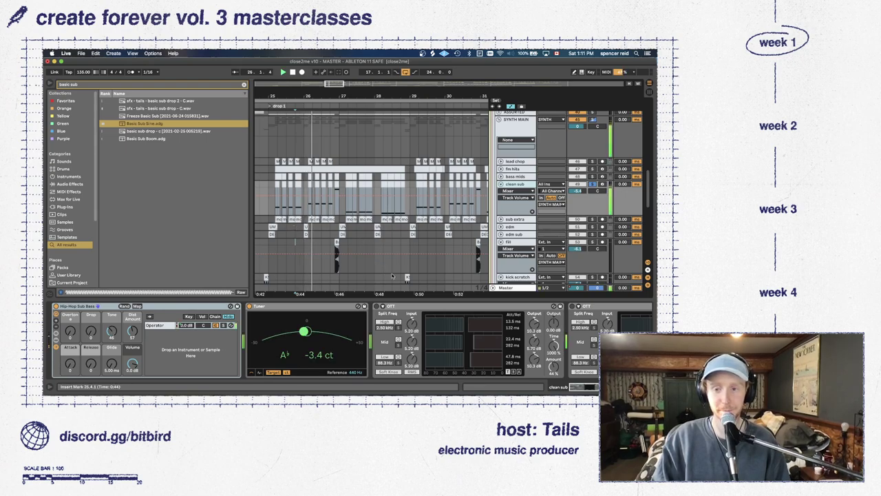
scroll(420, 328, "right", 5)
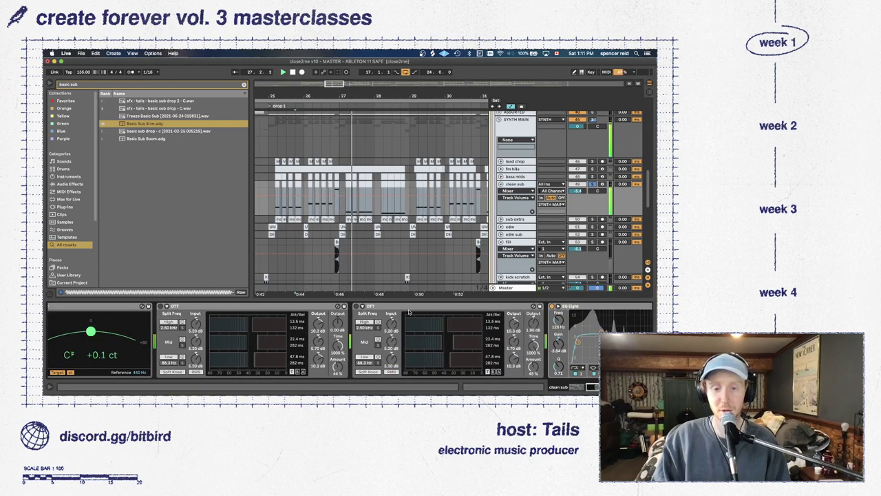
Delete both OTT devices from the clean sub track and select band 3 in its EQ Eight
left_click(385, 306)
key("Delete")
left_click(250, 306)
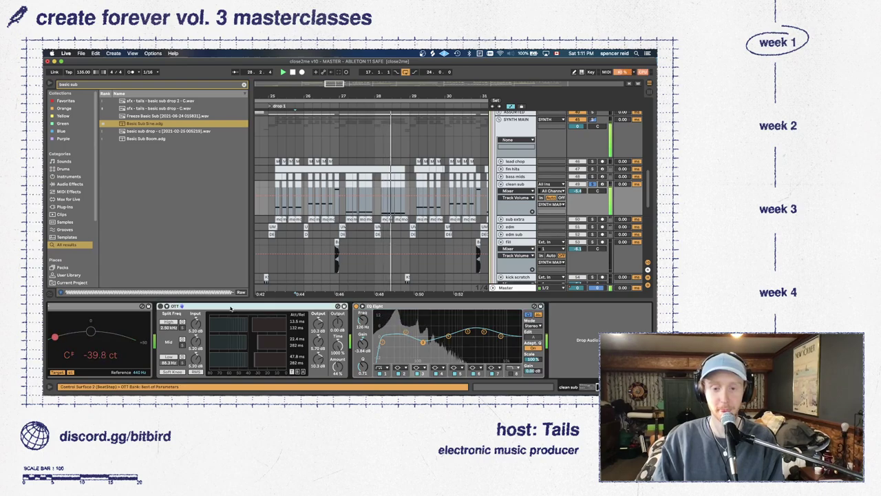
key("Delete")
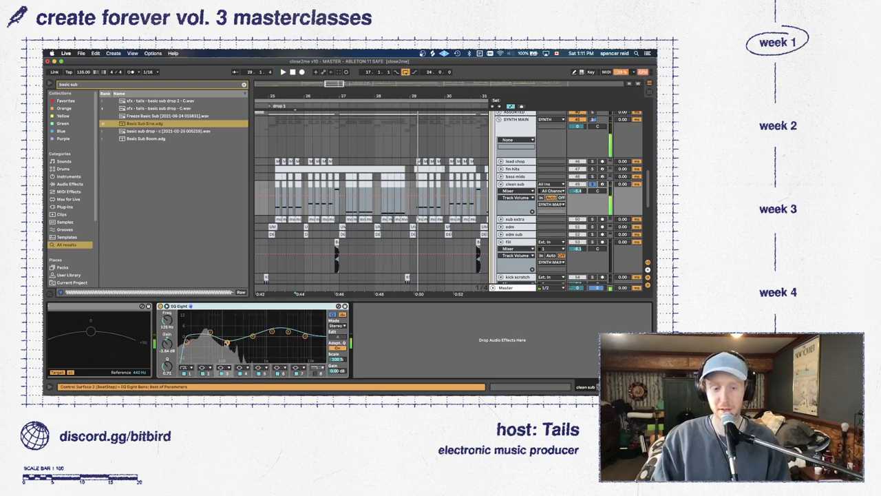
left_click(264, 342)
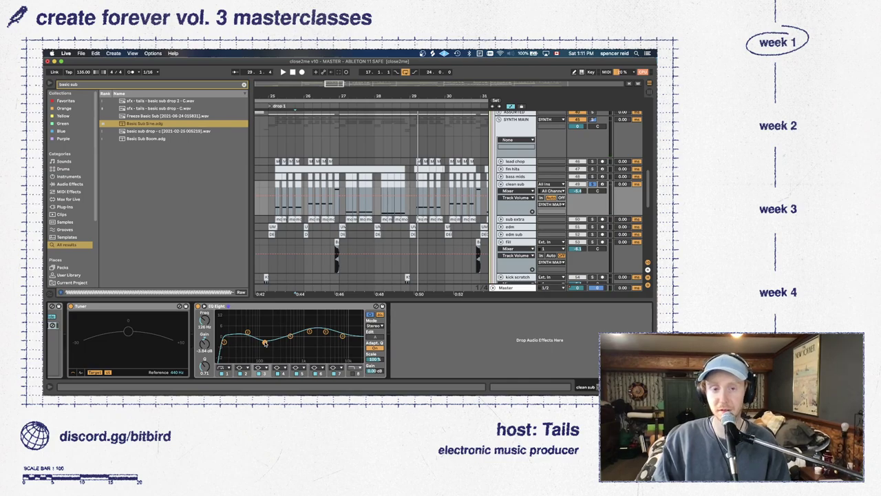
Unfold the bass mids track and examine the device chains of bass mids and fm hits, soloing each track
left_click(501, 176)
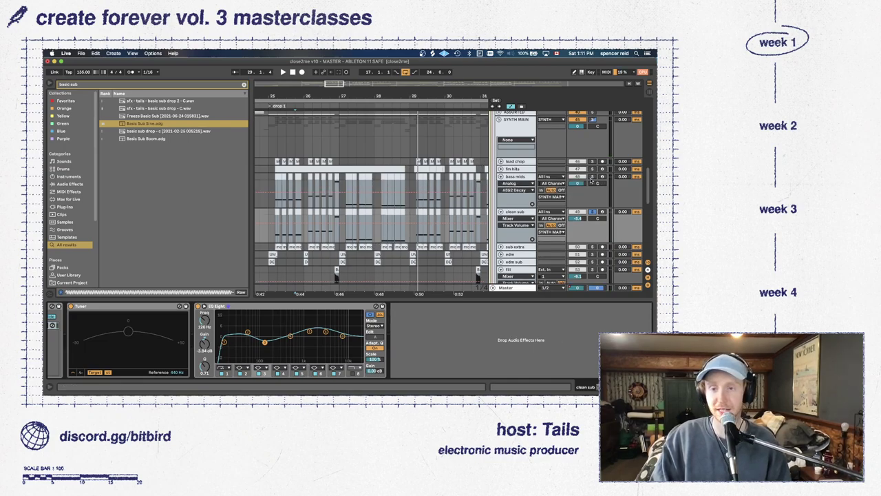
left_click(526, 177)
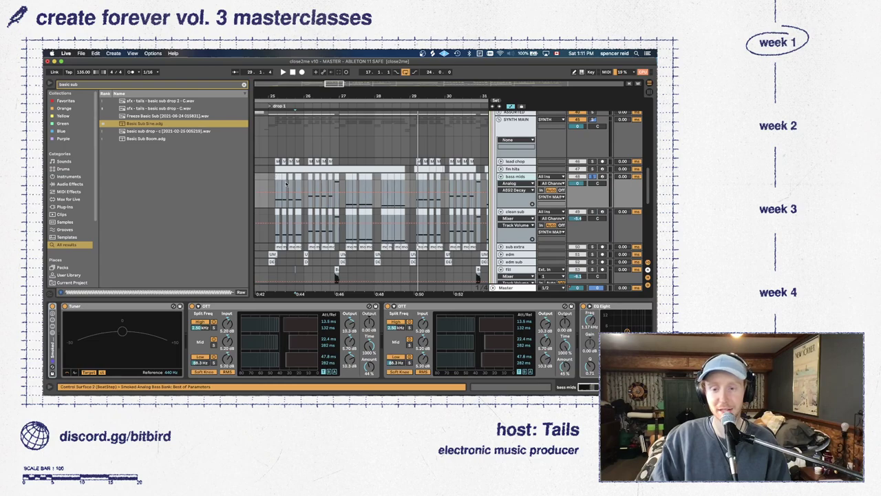
scroll(476, 328, "left", 1)
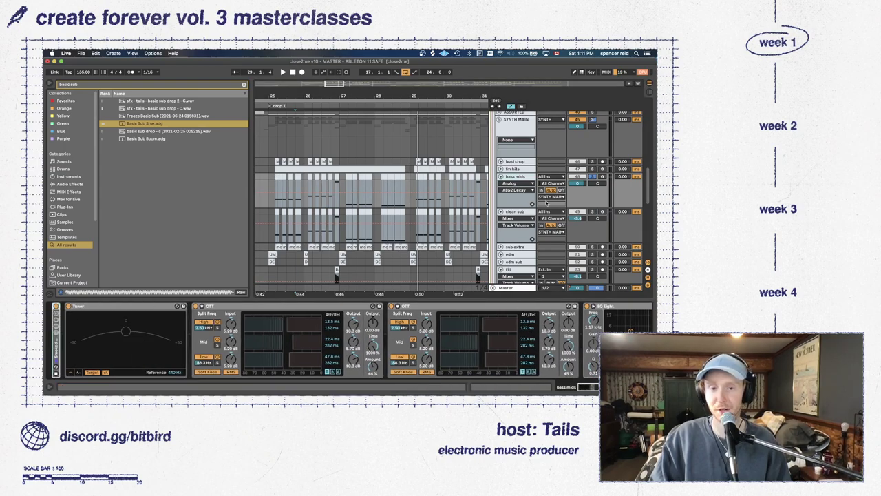
left_click(591, 168)
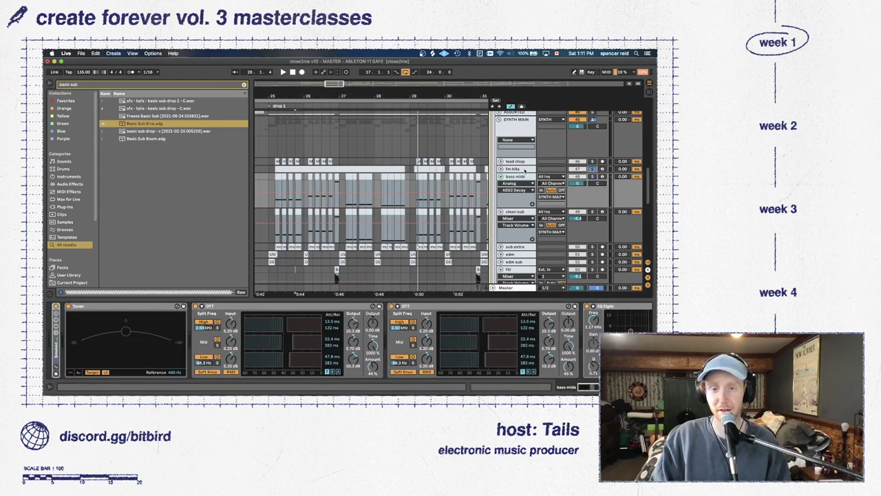
scroll(484, 343, "right", 5)
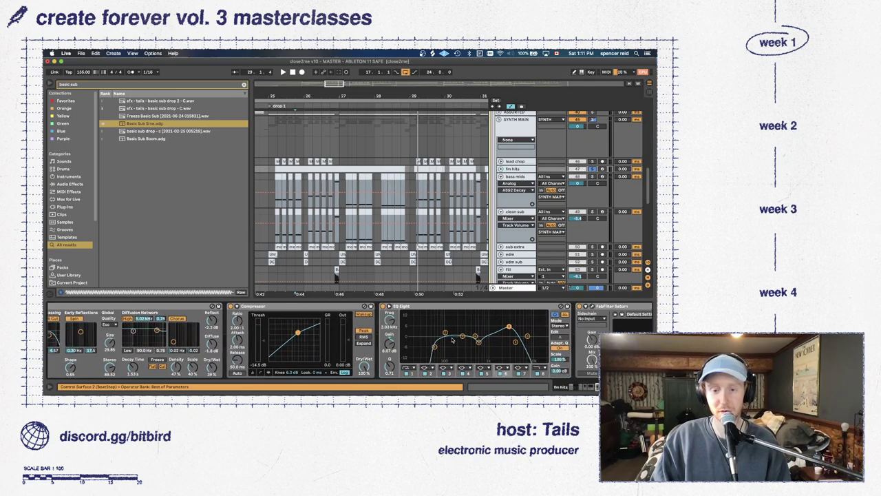
left_click(499, 250)
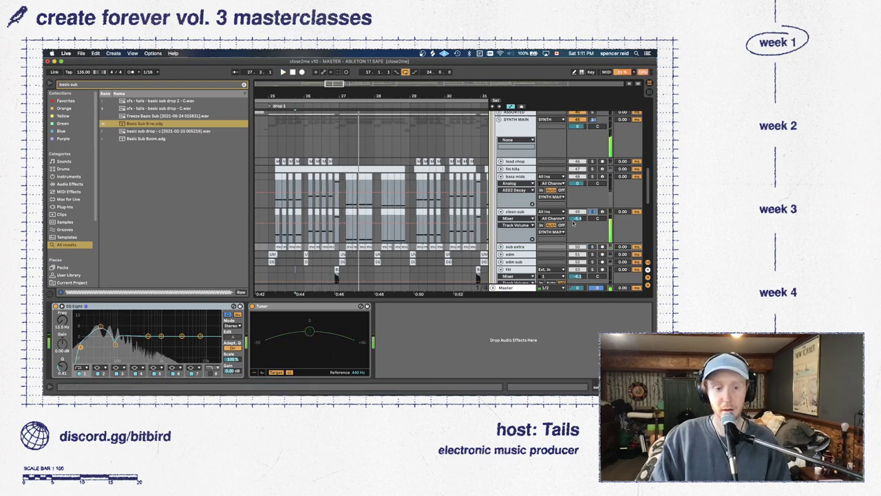
Return to the clean sub's devices and play the soloed track around bar 26 to examine its EQ Eight spectrum
left_click(513, 212)
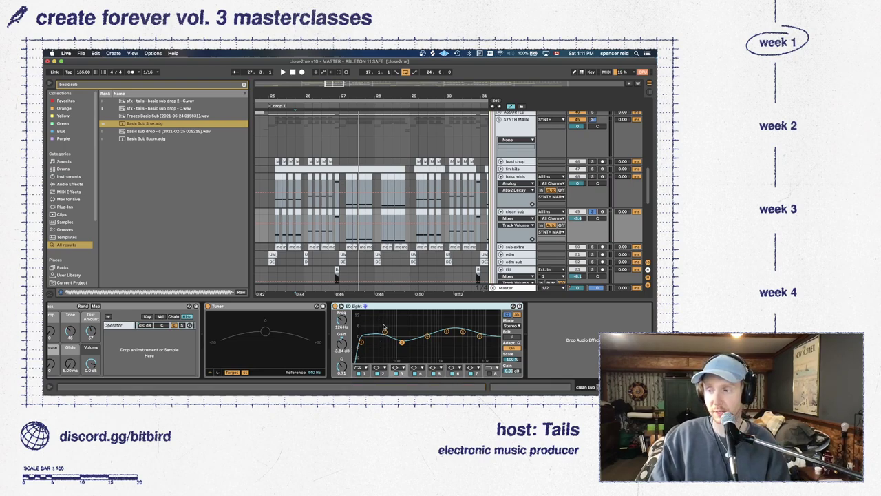
key("space")
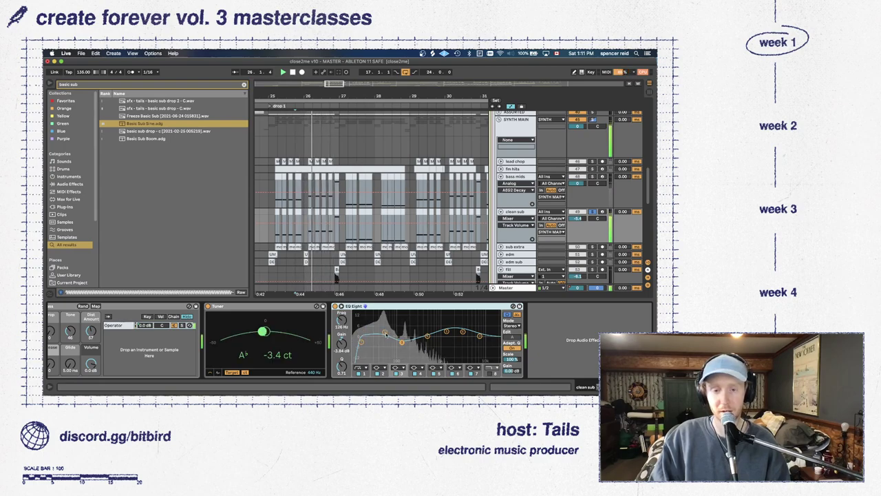
key("space")
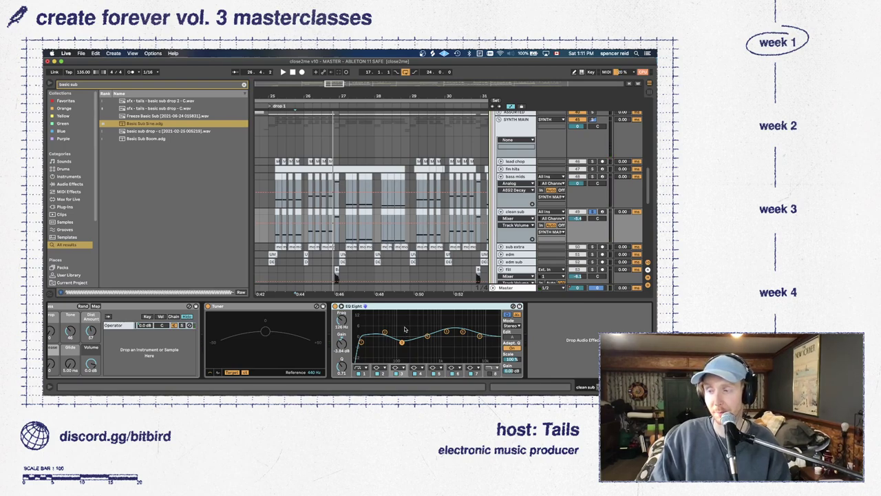
key("space")
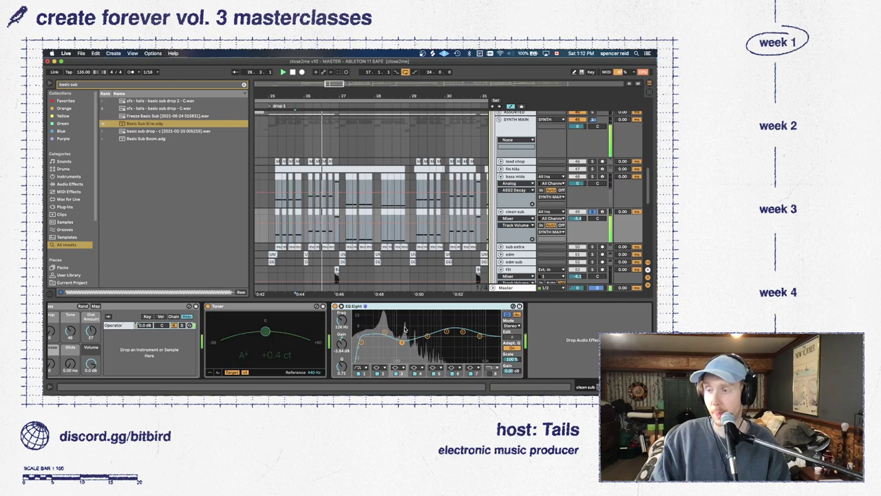
key("space")
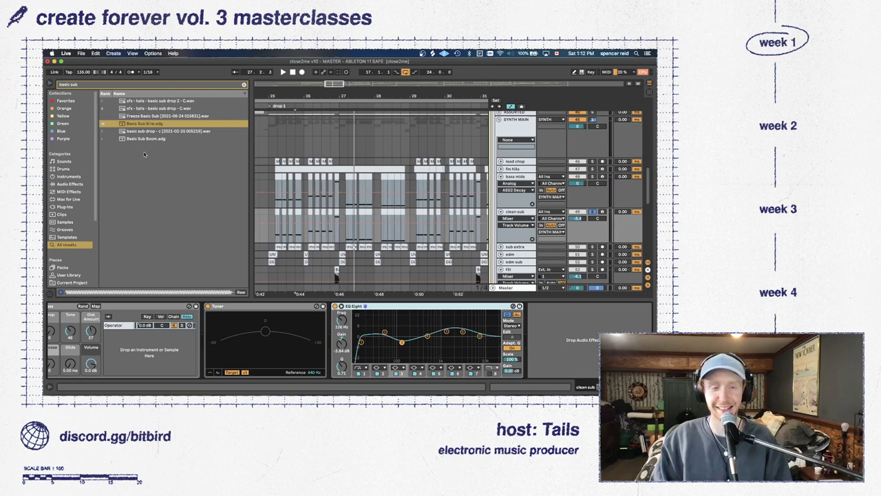
Set band 3 of the clean sub's EQ Eight to 124 Hz and -4.09 dB, adjusting its Q and checking by playback
left_click(73, 83)
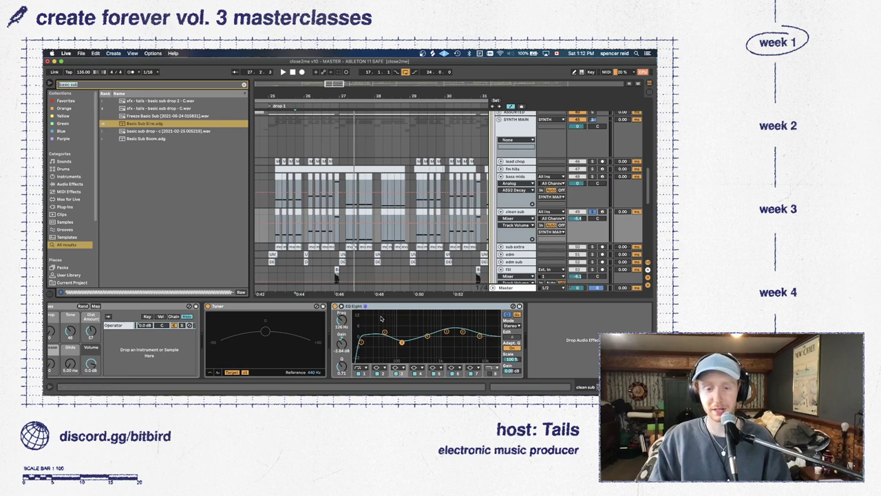
left_click(402, 343)
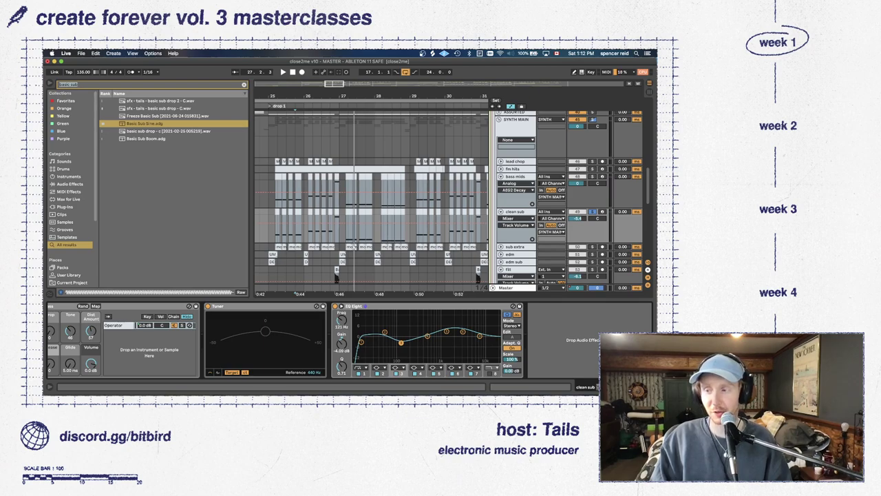
key("space")
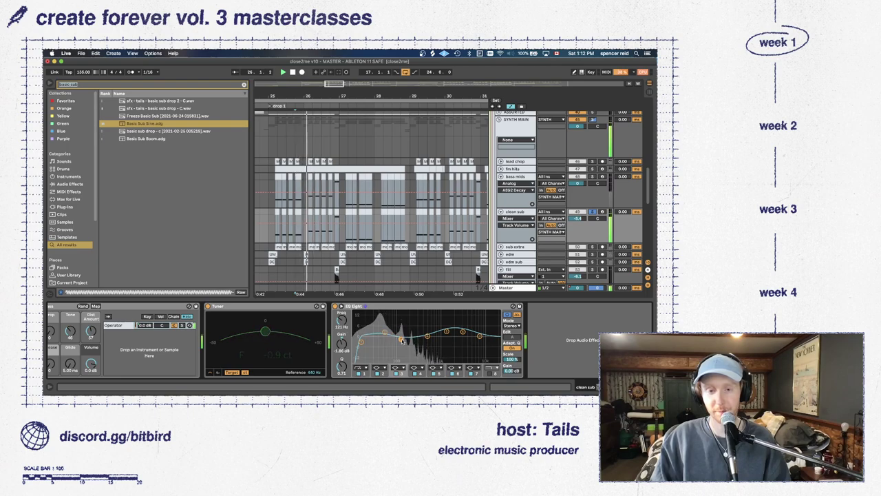
left_click_drag(402, 325, 402, 342)
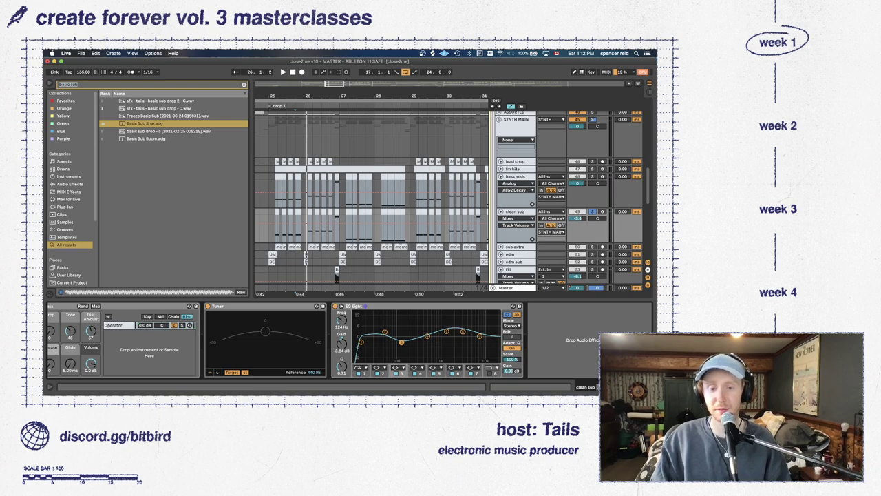
left_click_drag(344, 362, 344, 360)
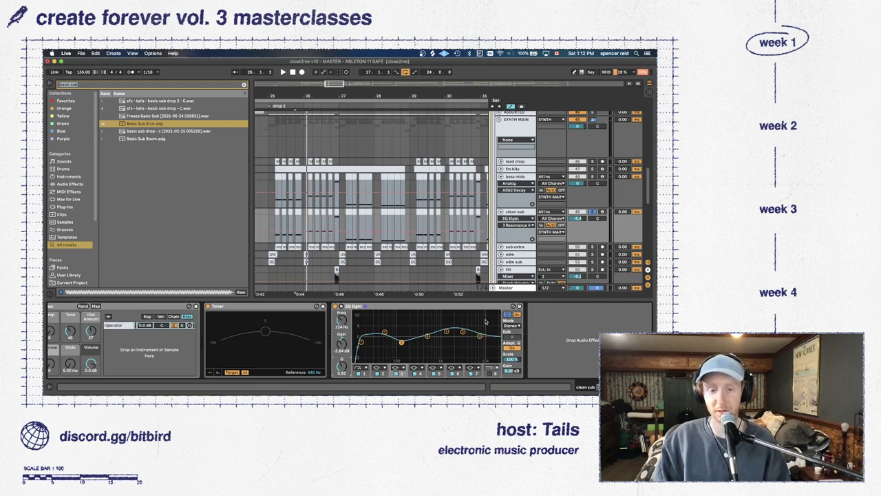
key("space")
left_click_drag(402, 342, 401, 343)
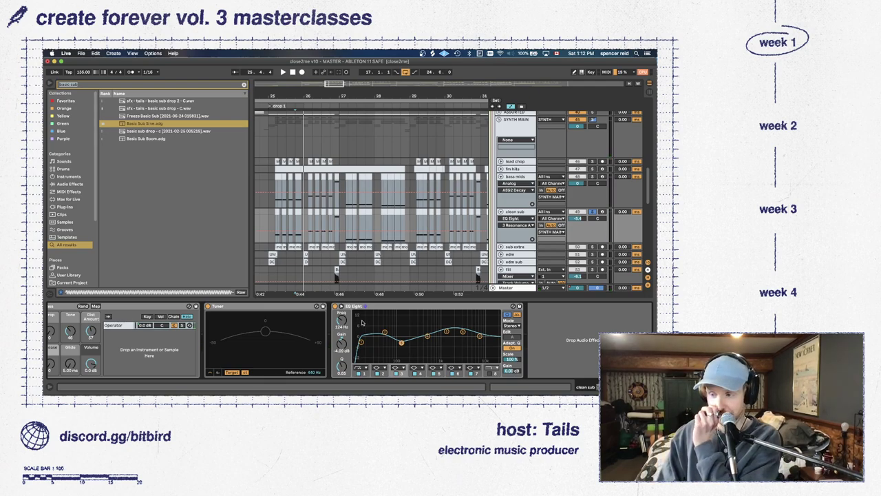
Set the low-cut band of the clean sub's EQ Eight to 13.8 Hz and fold the track
left_click(361, 342)
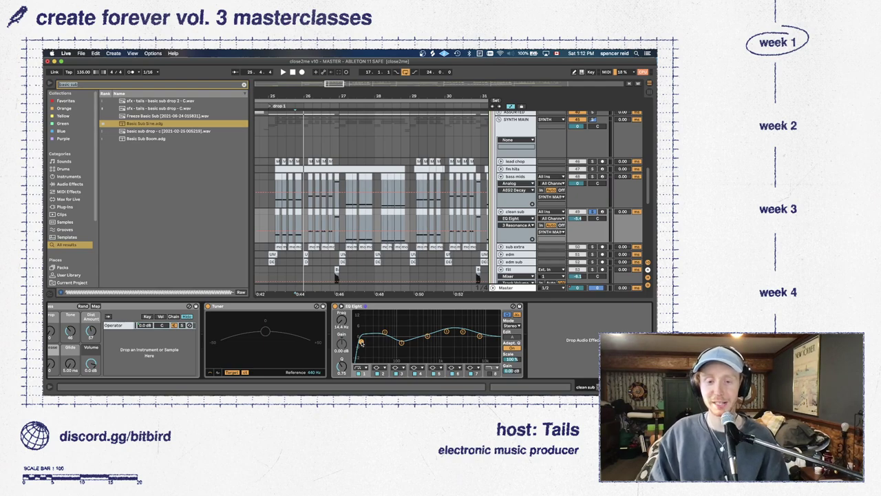
left_click_drag(360, 341, 360, 343)
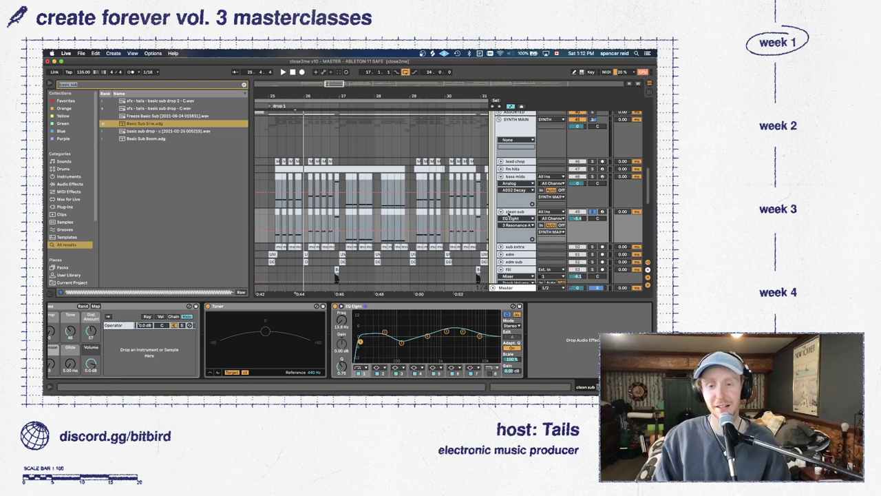
left_click(501, 212)
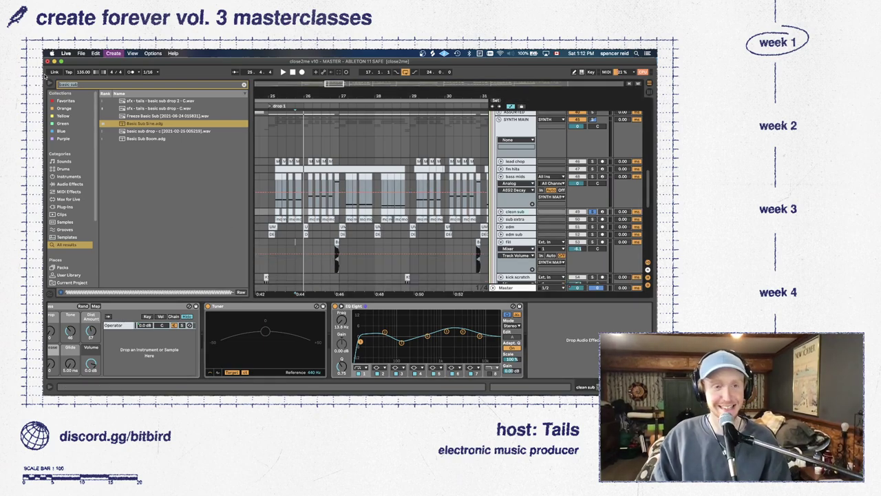
Insert an audio track below the clean sub and search the browser for granular
key("super+t")
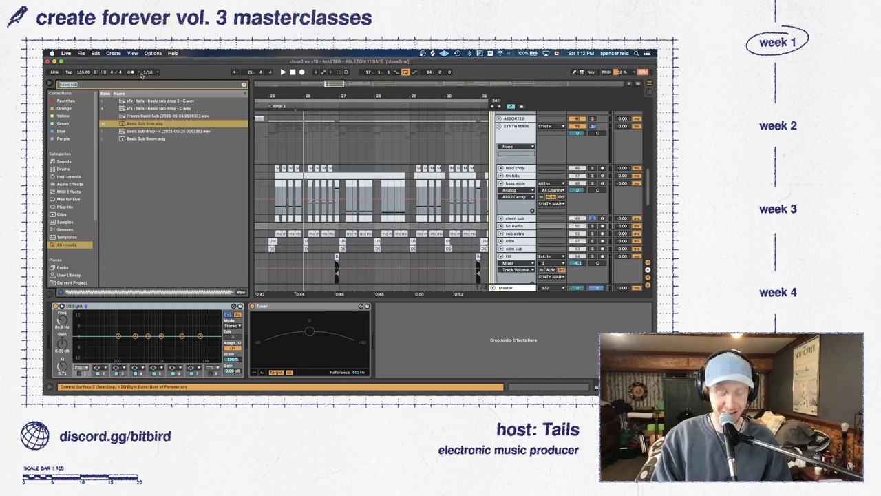
type("granu")
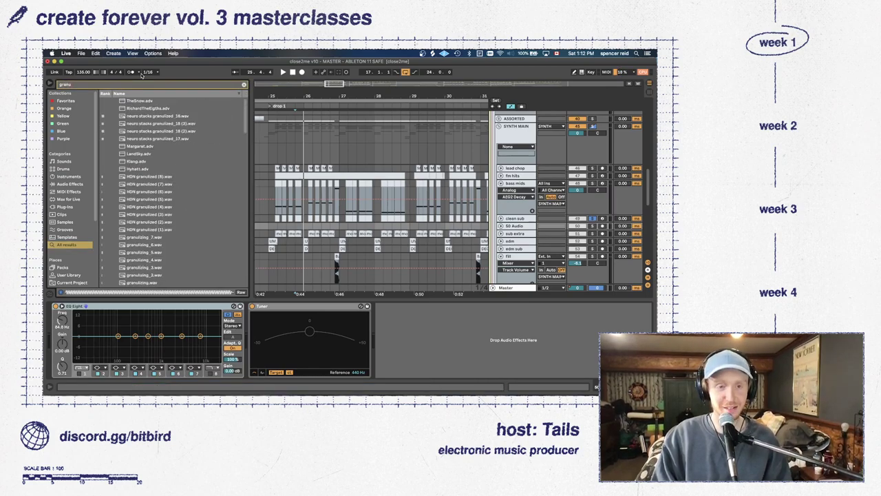
type("lar")
key("BackSpace")
key("BackSpace")
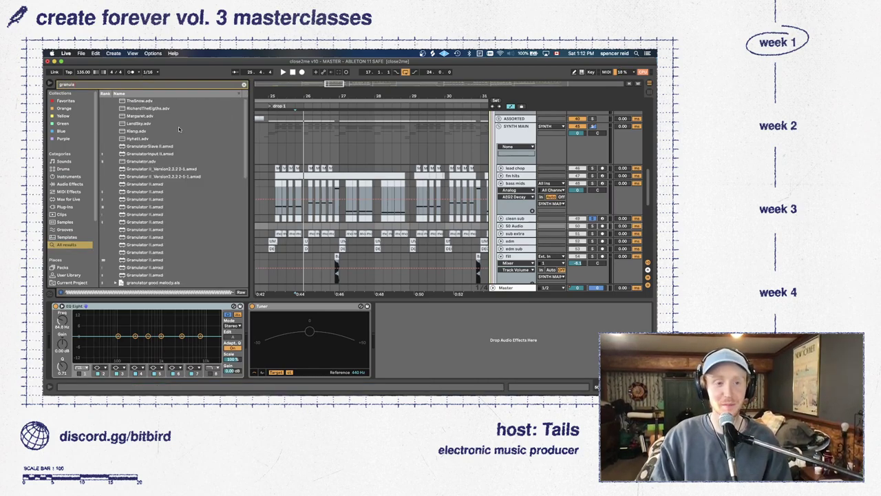
type("ar")
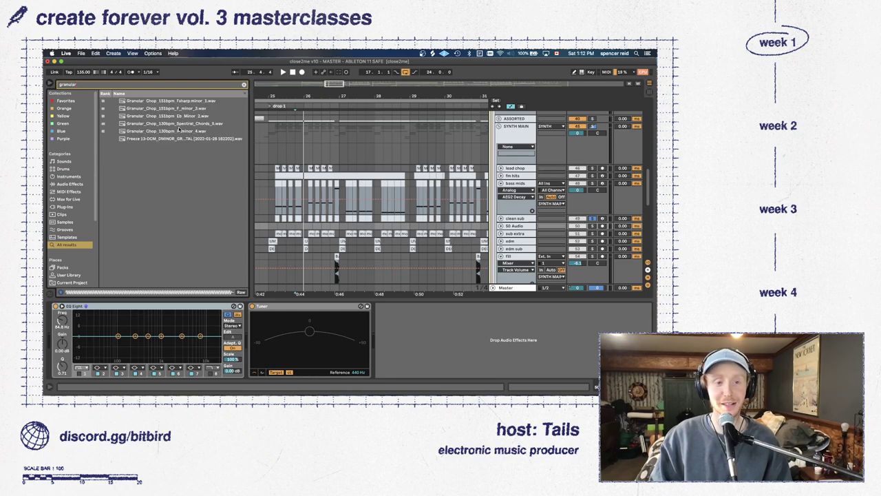
Search the browser for granulator and look through the matching devices and files
key("BackSpace")
key("BackSpace")
key("BackSpace")
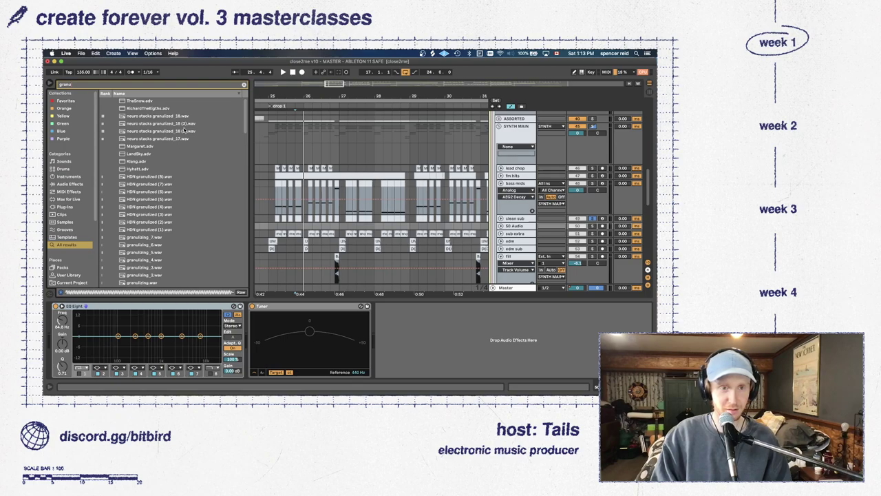
type("la")
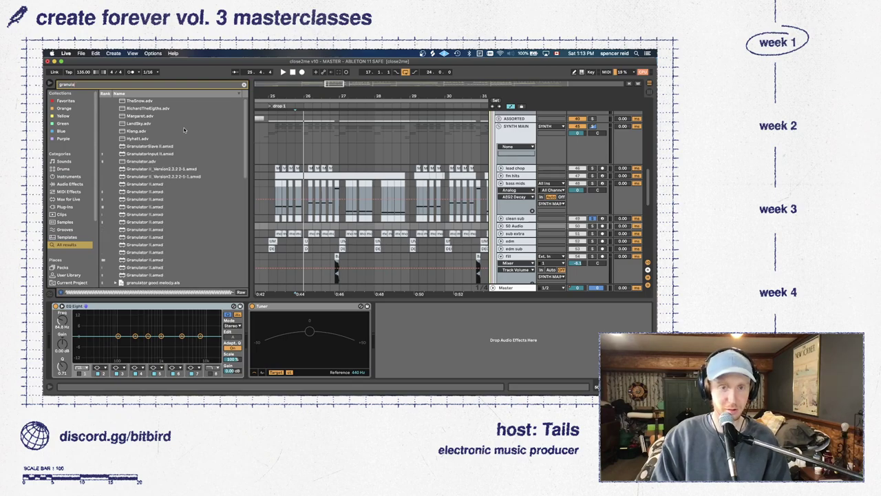
type("r")
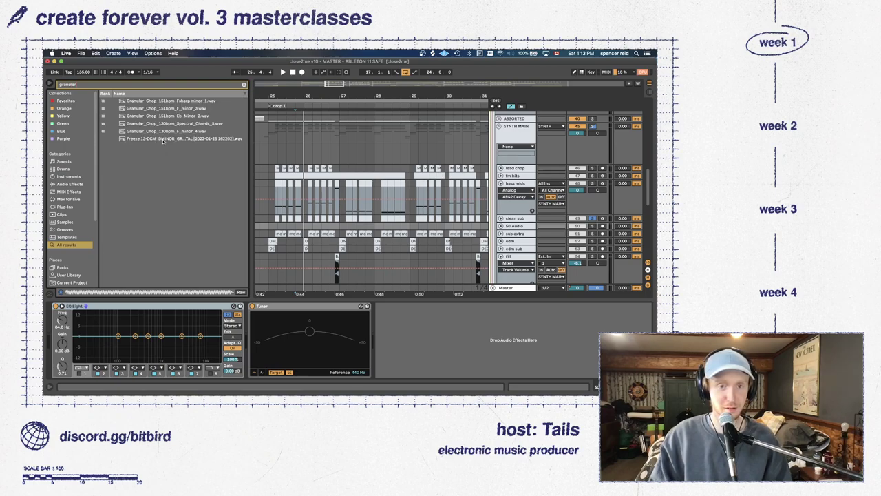
key("BackSpace")
type("to")
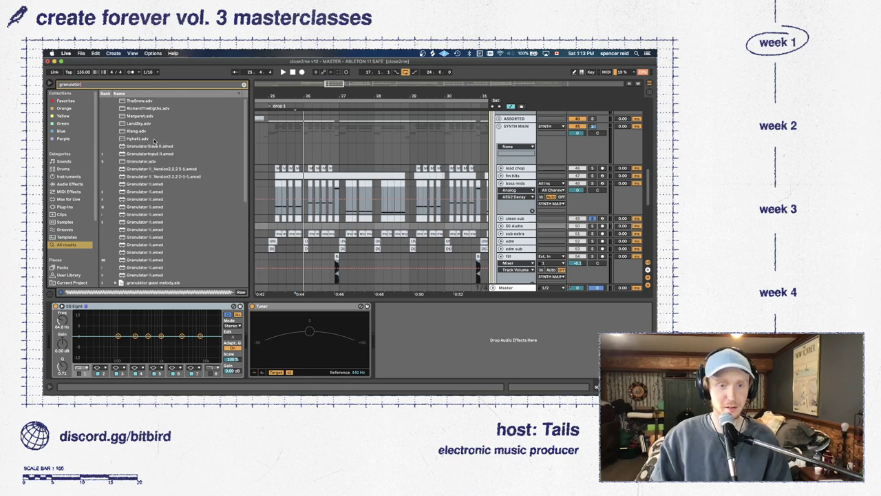
scroll(155, 140, "down", 5)
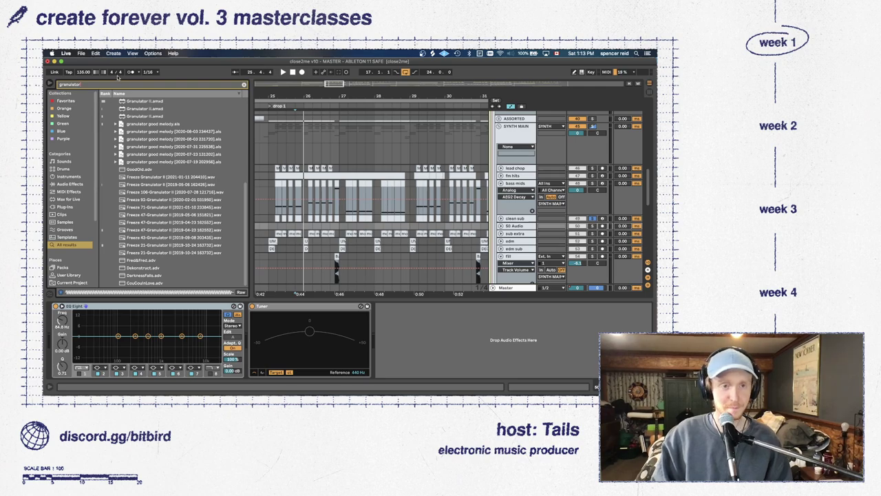
Clear the browser search and show the contents of the Tails Kits sample folder
left_click(60, 83)
key("BackSpace")
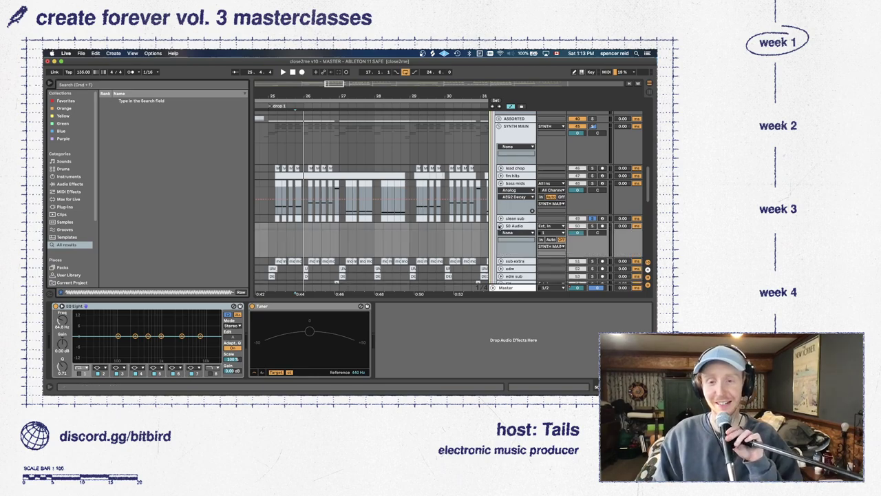
key("plus")
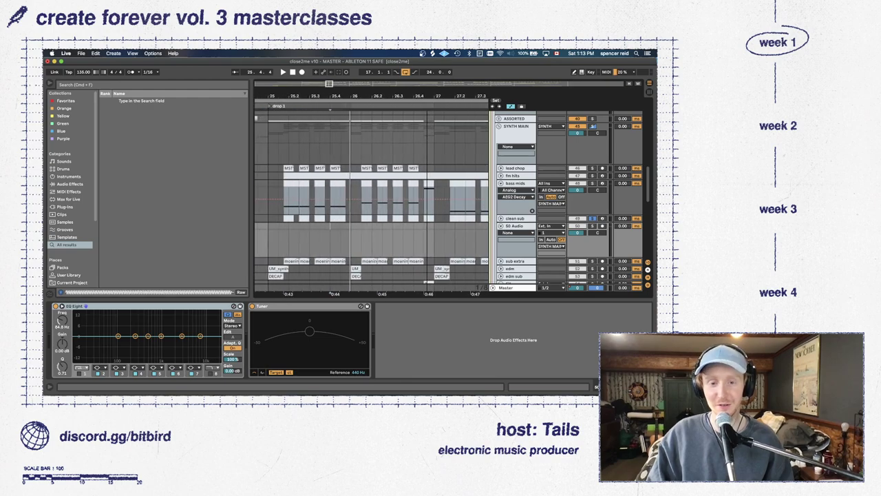
scroll(372, 200, "right", 3)
left_click(69, 85)
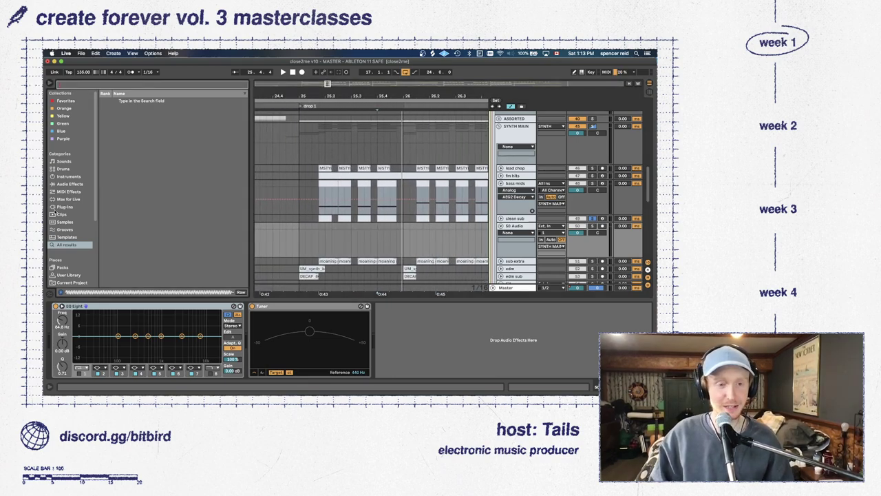
scroll(68, 225, "down", 3)
left_click(68, 234)
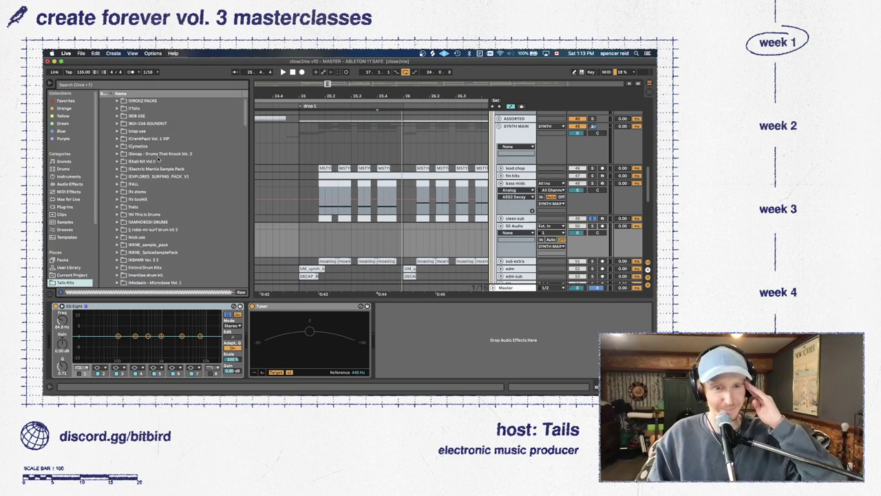
Find the sakuraburst sample pack among the Tails Kits folders and expand its sound design folder
scroll(157, 160, "down", 5)
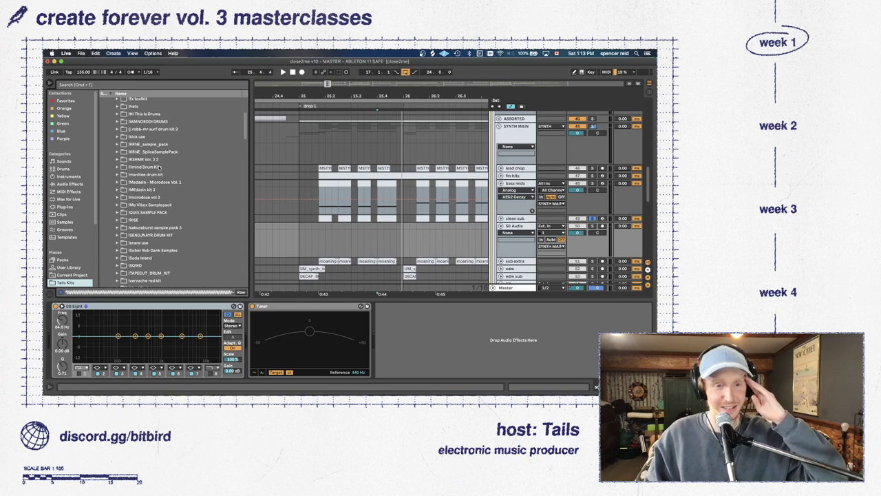
left_click(155, 229)
key("End")
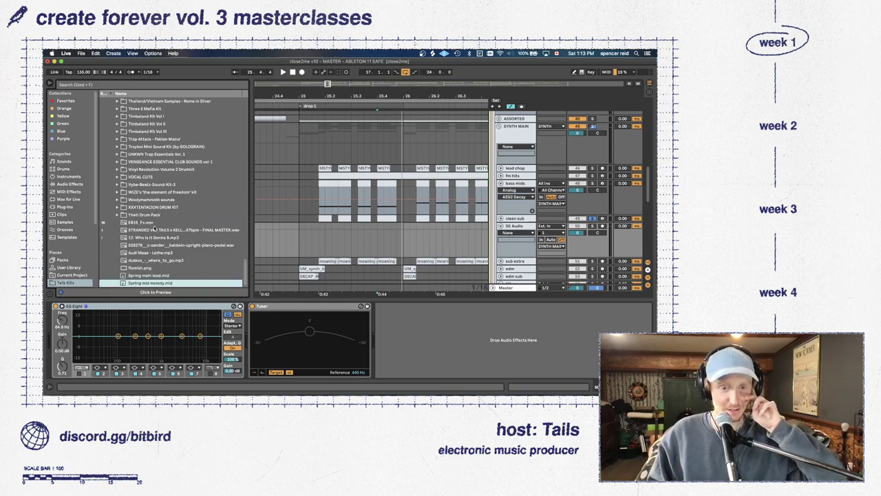
scroll(164, 213, "up", 20)
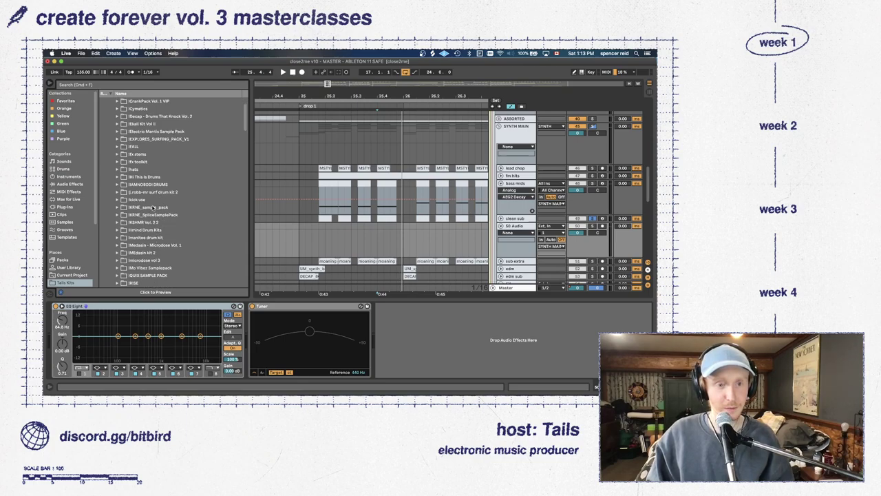
scroll(155, 196, "down", 4)
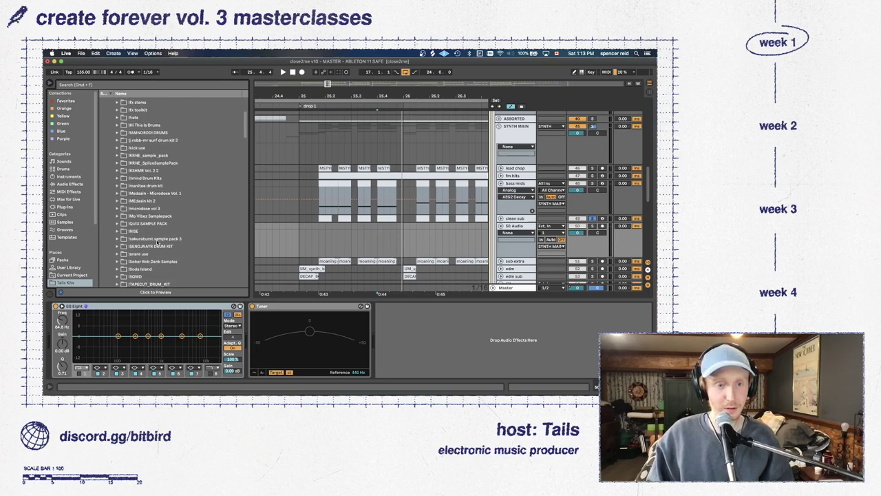
left_click(159, 239)
key("Right")
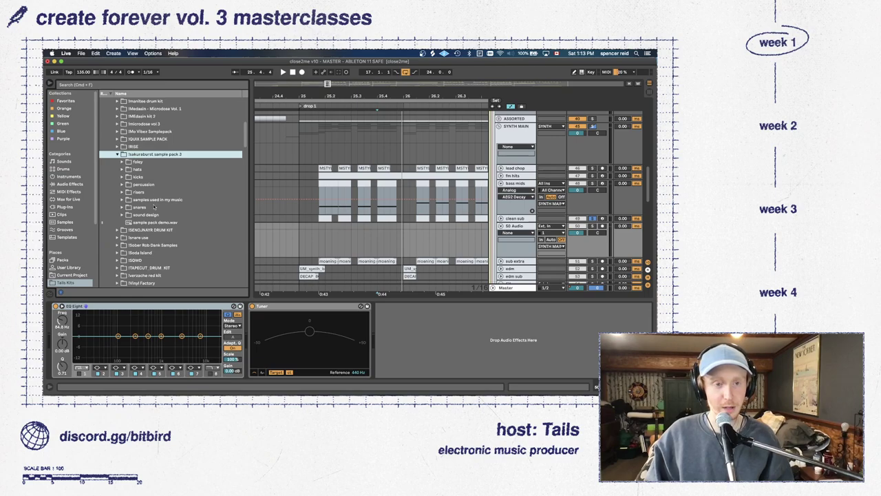
left_click(153, 215)
key("Right")
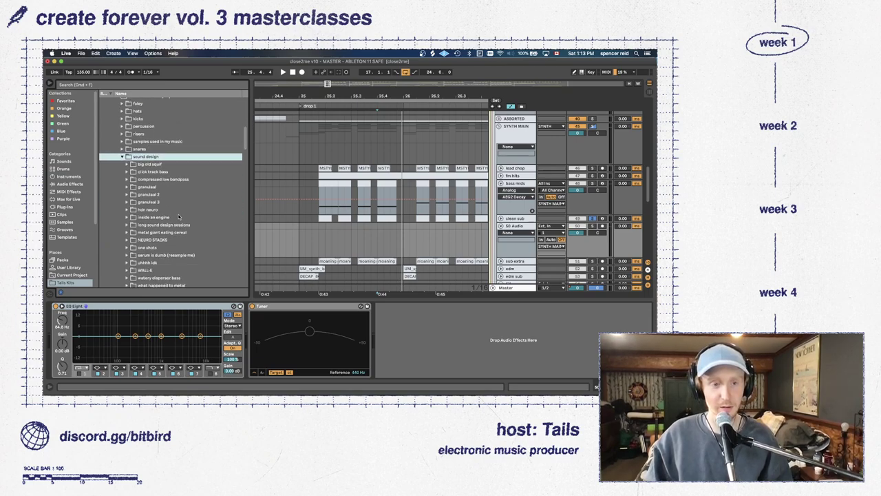
Expand the granulaal 2 folder and audition several of its granulized and granulizing samples
left_click(167, 197)
key("Right")
key("Down")
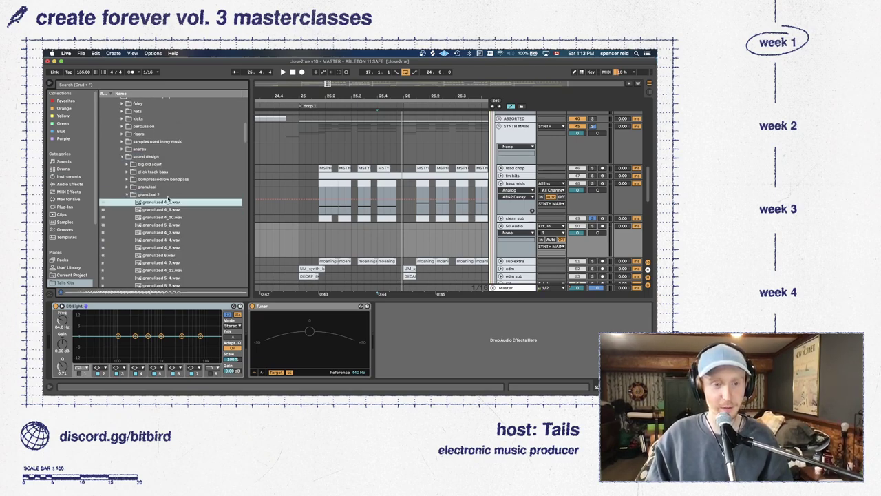
key("Down")
key("Down")
key("Down")
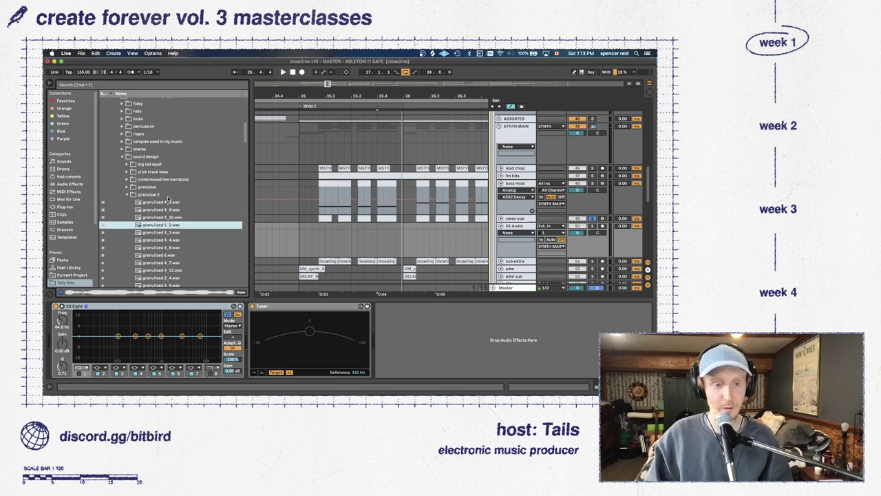
scroll(168, 199, "down", 2)
left_click(176, 230)
scroll(177, 232, "down", 6)
left_click(178, 232)
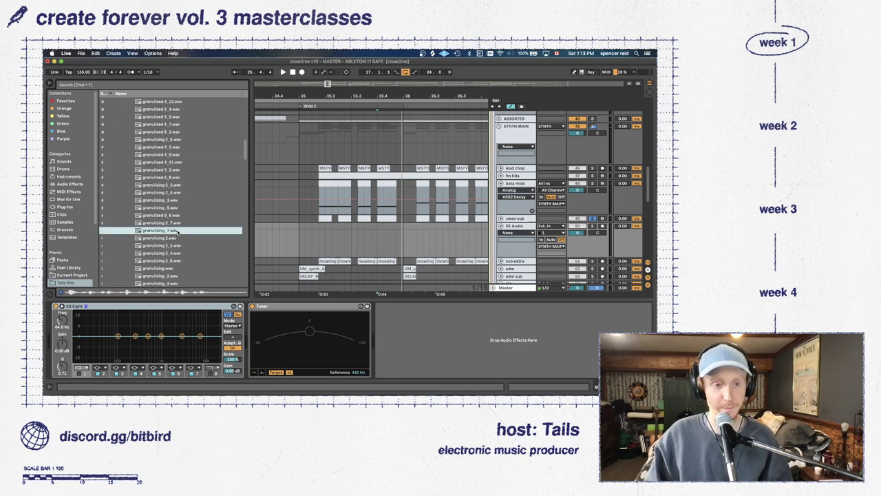
scroll(177, 232, "down", 1)
left_click(177, 230)
scroll(176, 227, "down", 3)
Expand the hdn neuro folder and audition its samples one after another
left_click(173, 222)
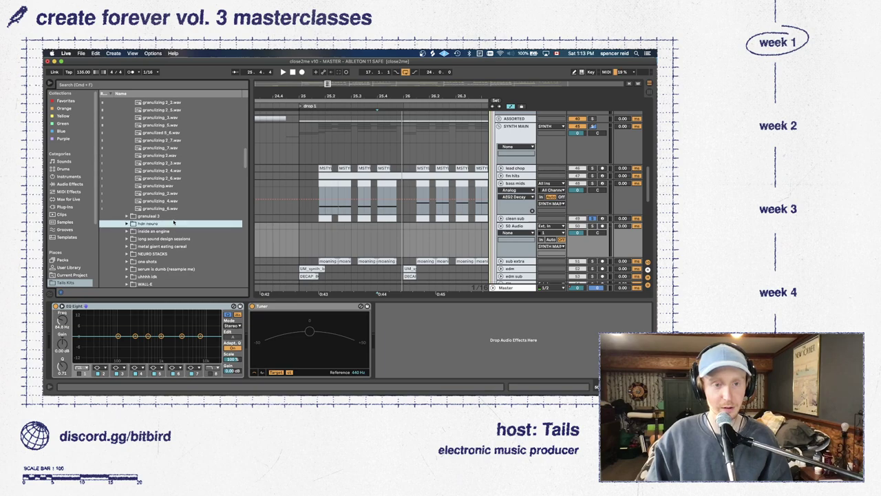
key("Right")
scroll(173, 222, "down", 5)
key("Down")
key("Down")
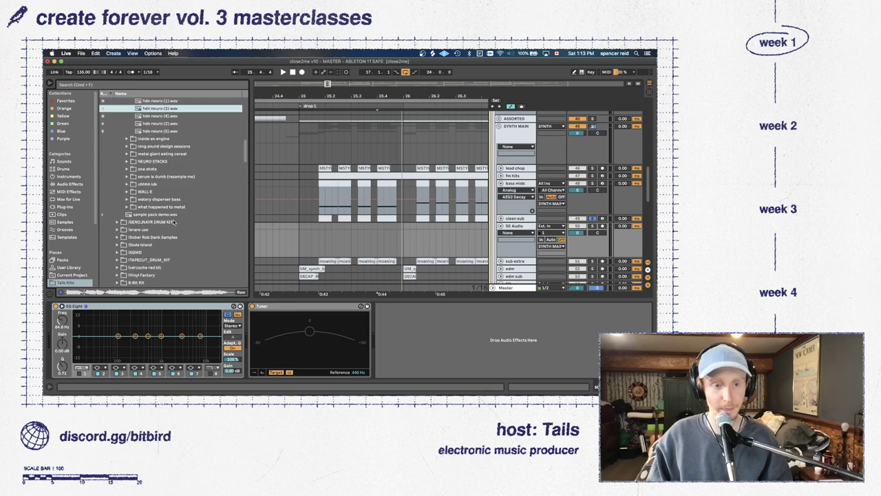
key("Down")
key("Down")
key("Down")
key("Down")
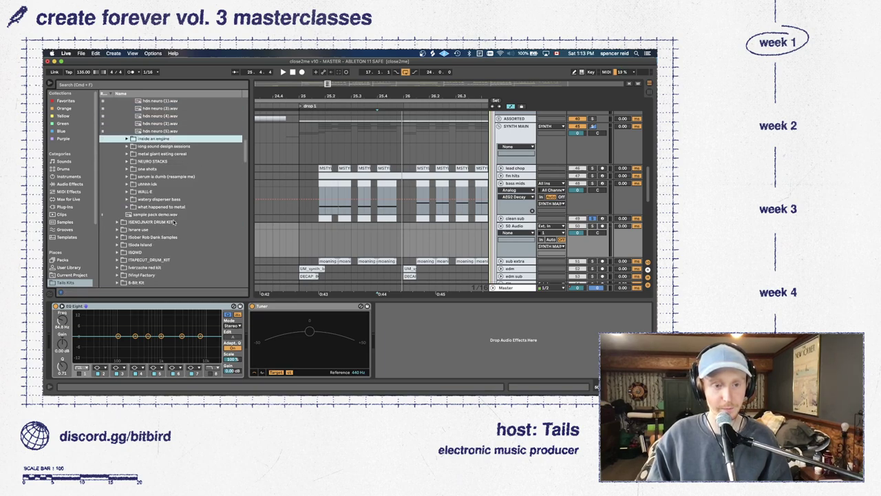
Expand the inside an engine folder, audition its samples and select inside an engine (3).wav
key("Down")
key("Up")
key("Right")
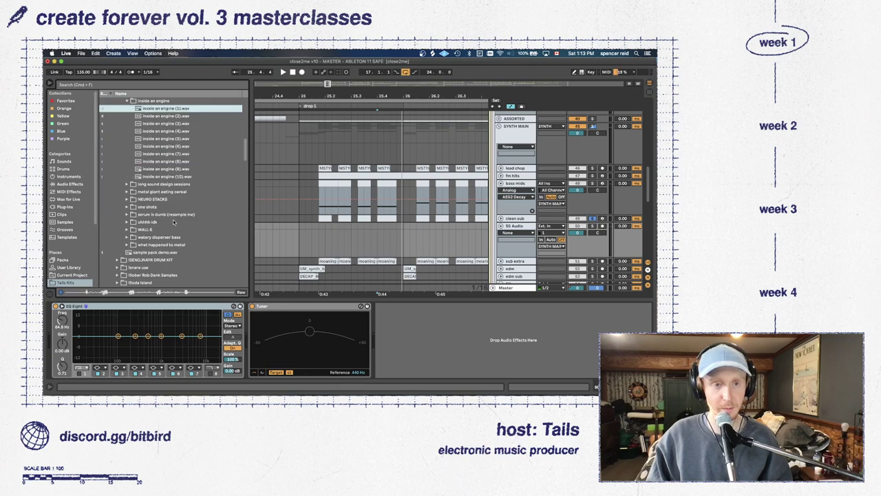
key("Down")
key("Down")
key("Down")
key("Down")
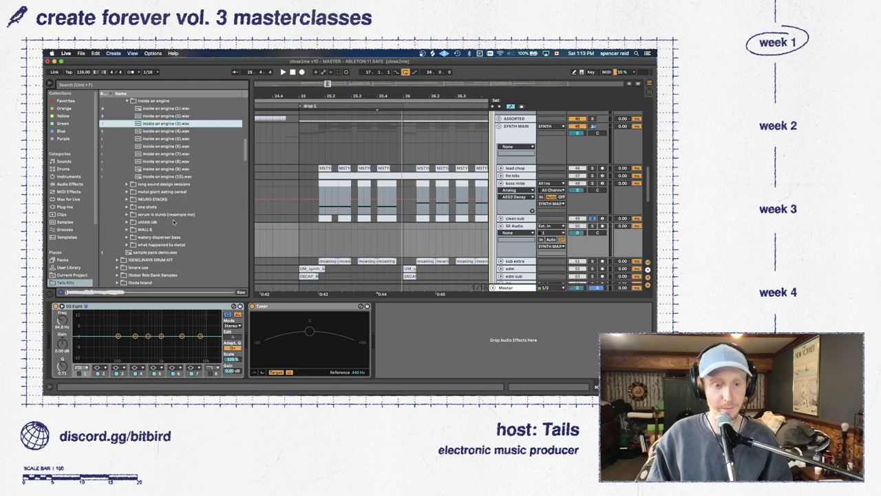
key("Up")
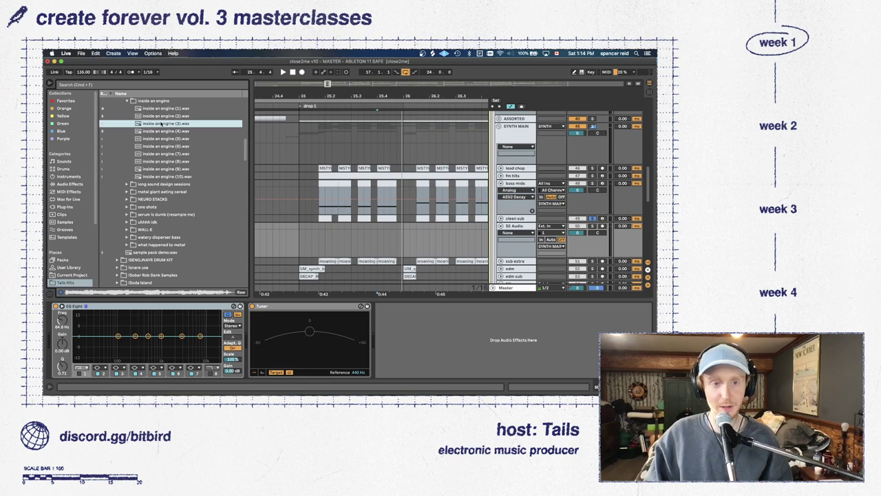
Audition samples from the "inside an engine" folder, including (4), (9) and (10)
left_click(163, 130)
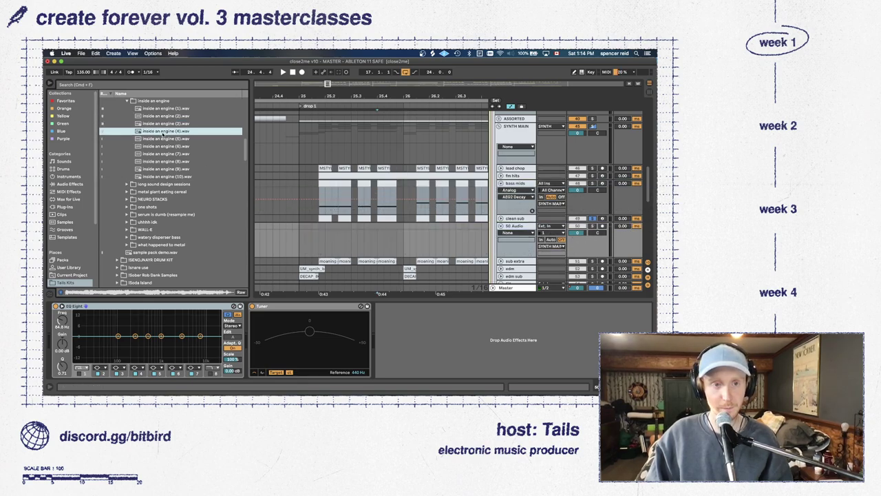
left_click(163, 162)
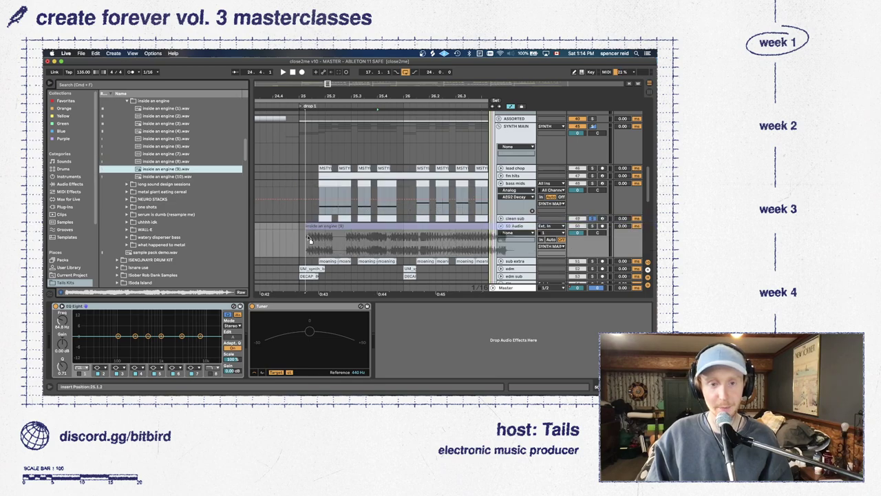
left_click(167, 176)
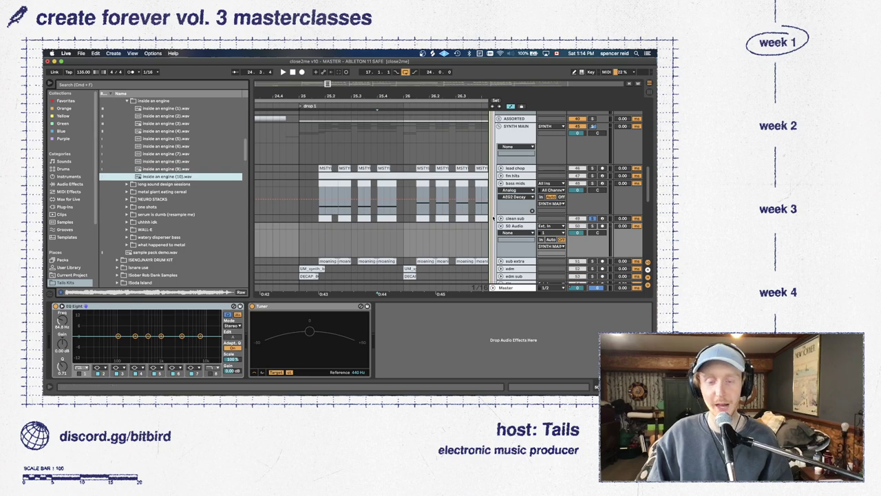
Unfold the sub extra track and inspect the clean sub track's Hip-Hop Sub Bass rack and the effects following it
scroll(492, 188, "down", 4)
scroll(492, 187, "down", 2)
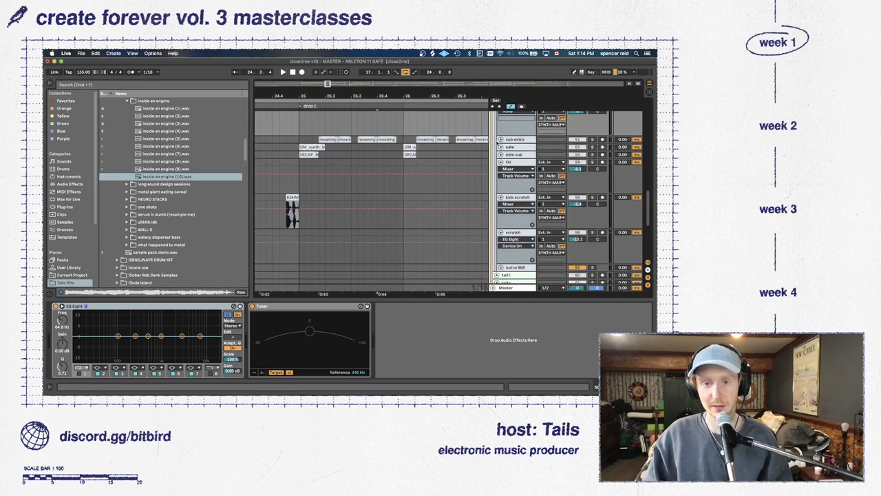
left_click(501, 139)
left_click(513, 142)
scroll(514, 143, "up", 2)
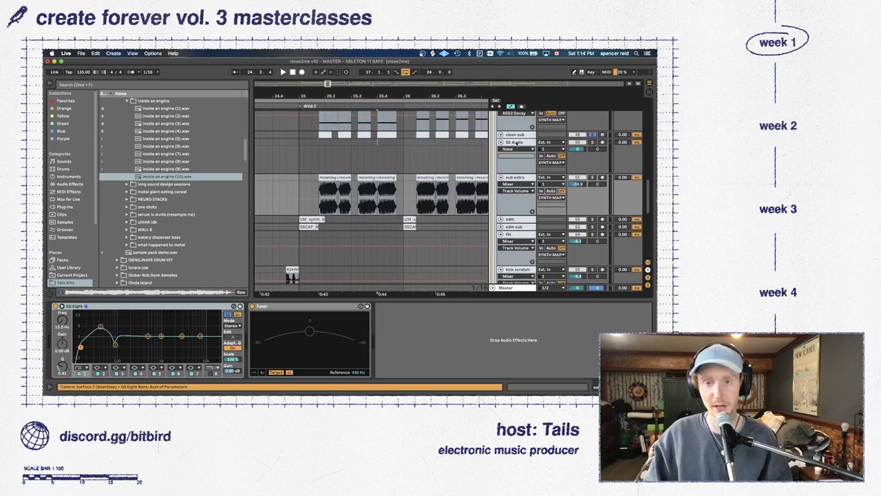
left_click(514, 136)
scroll(180, 324, "left", 3)
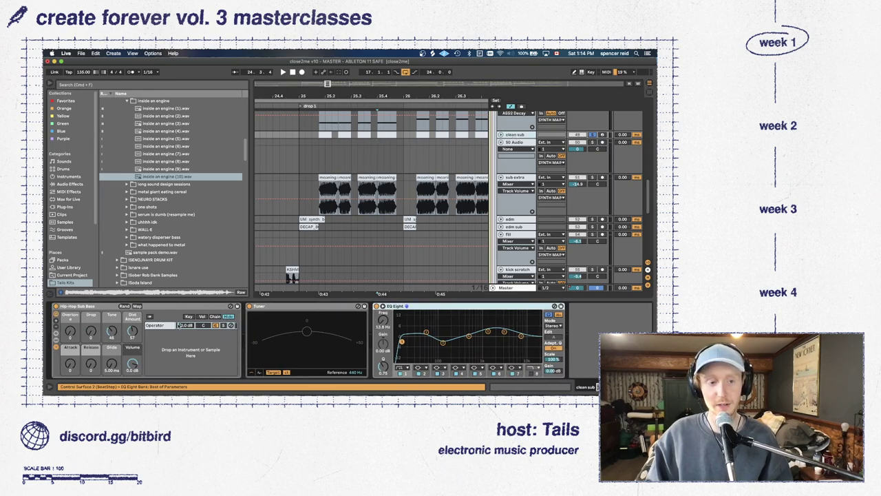
left_click(57, 333)
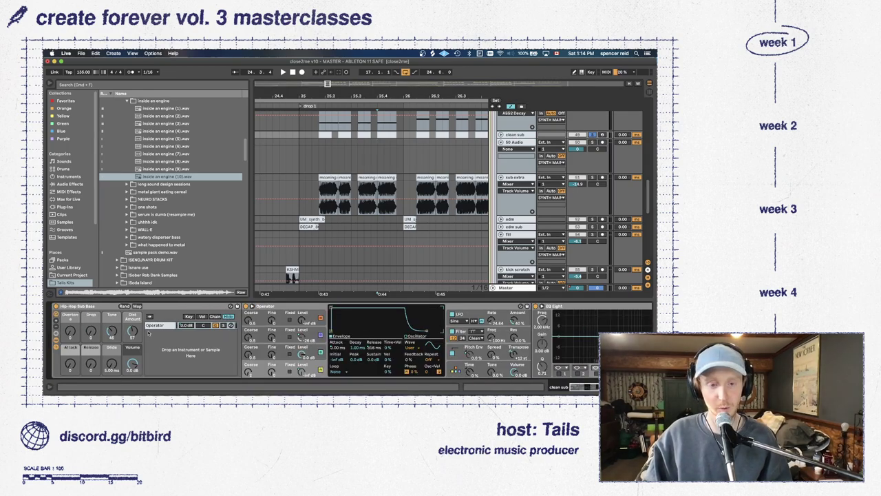
scroll(130, 325, "right", 1)
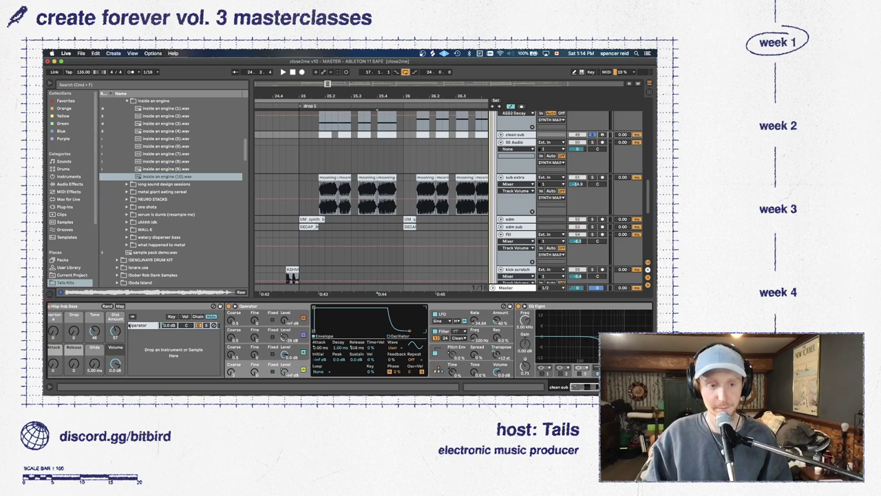
scroll(131, 318, "right", 10)
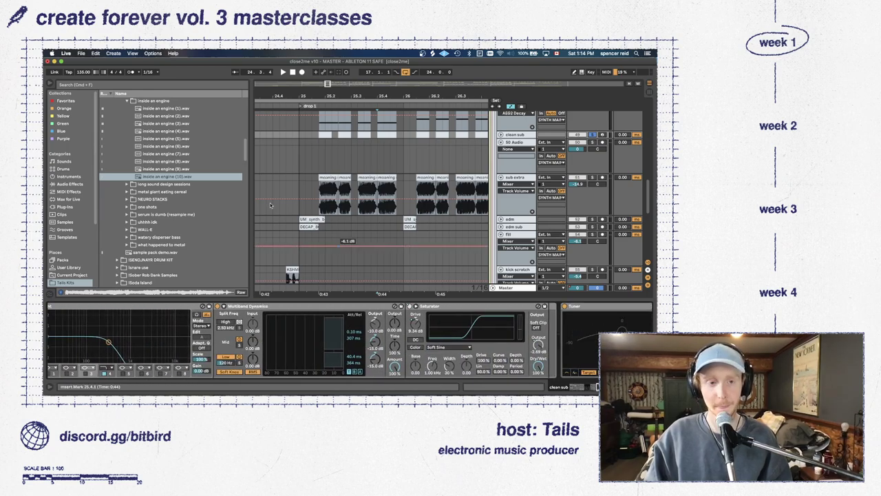
Search the browser for "clean sub"
left_click(513, 143)
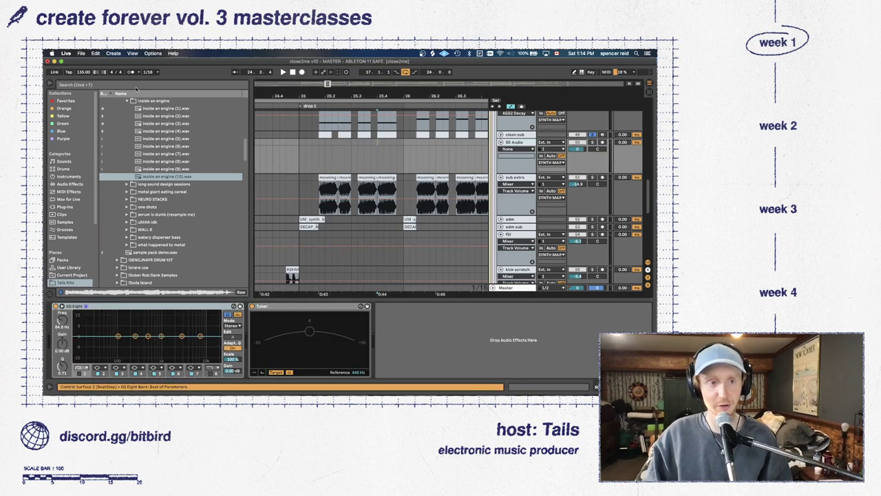
left_click(79, 85)
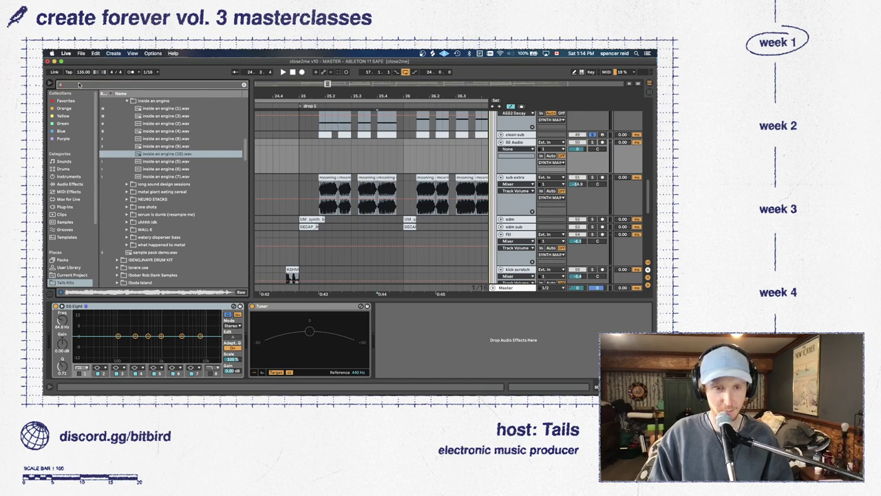
type("sub")
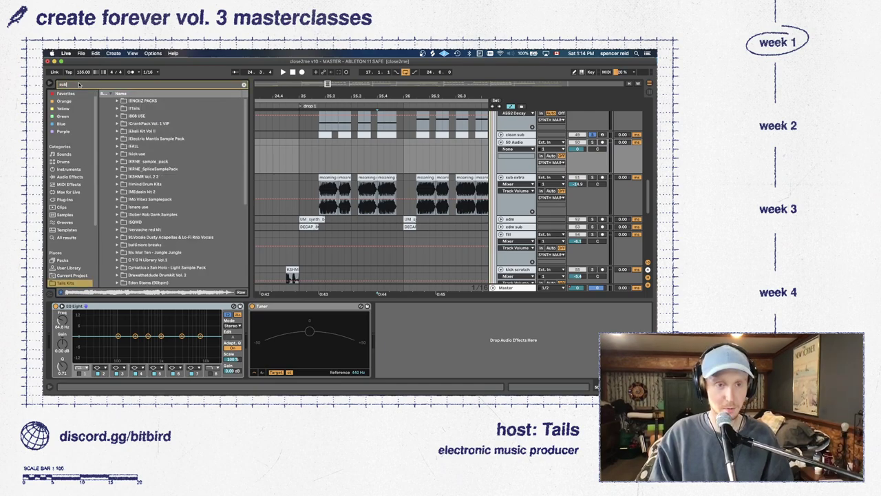
key("BackSpace")
key("BackSpace")
key("BackSpace")
type("clean su")
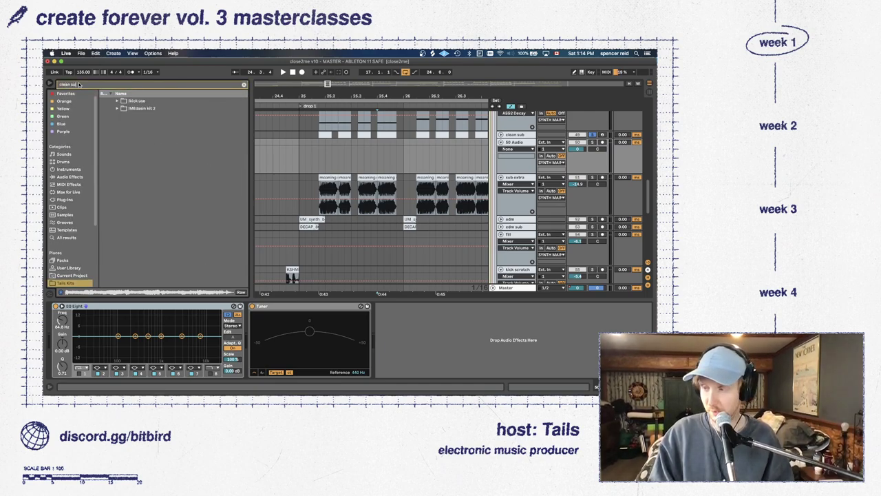
type("b")
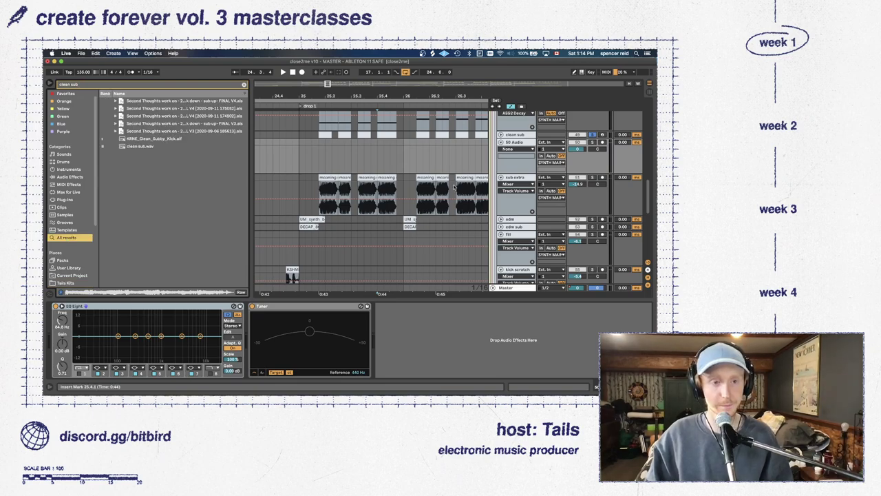
Insert a MIDI track below clean sub and load the Basic Sub Sine.adg preset onto it
left_click(509, 134)
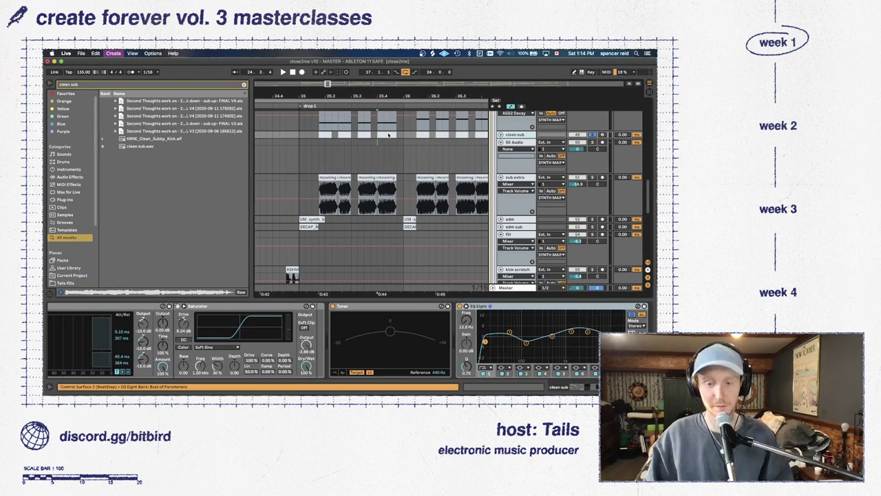
key("super+shift+t")
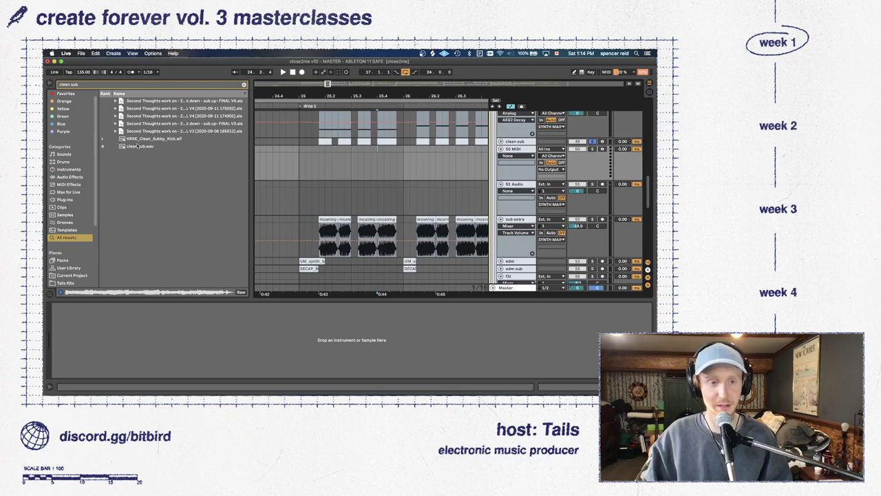
key("super+f")
type("basic sub")
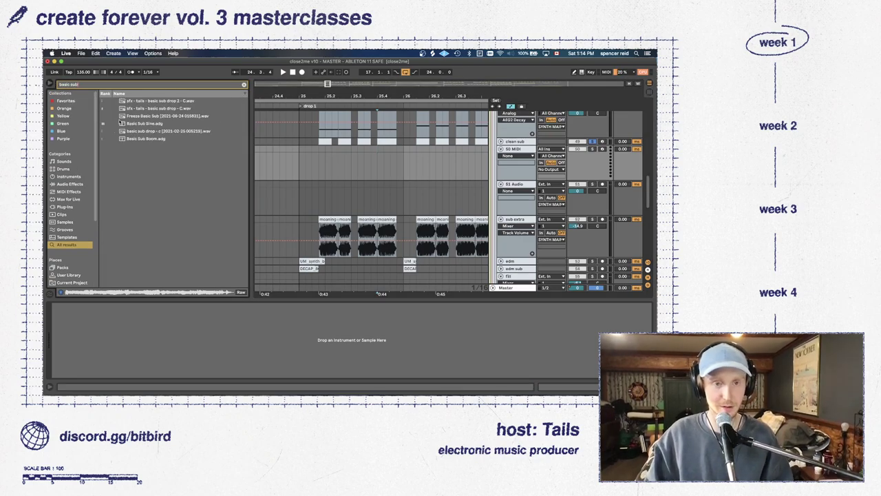
left_click(144, 123)
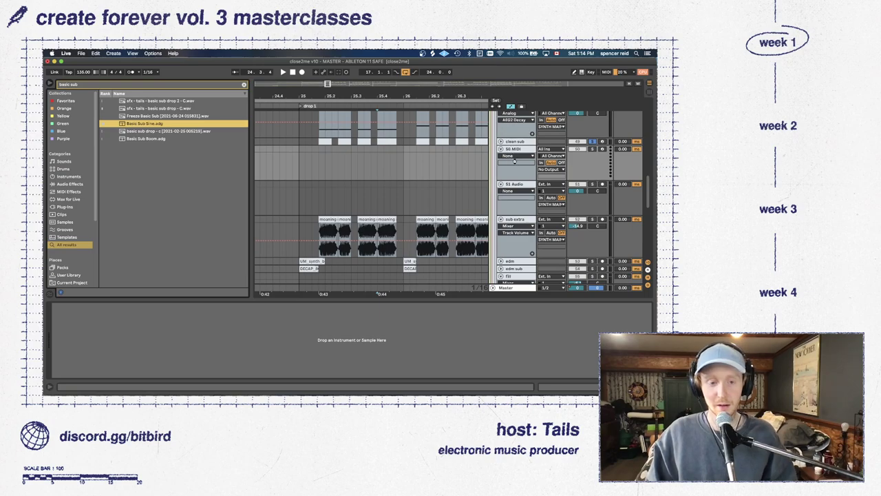
left_click_drag(514, 161, 516, 162)
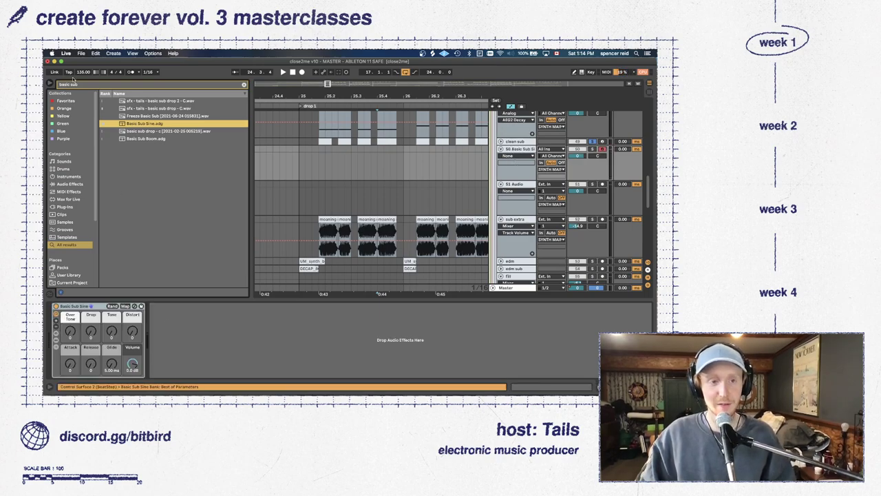
Find the Saturator effect and add it after the Basic Sub Sine rack on the new MIDI track
left_click(95, 84)
type("satur")
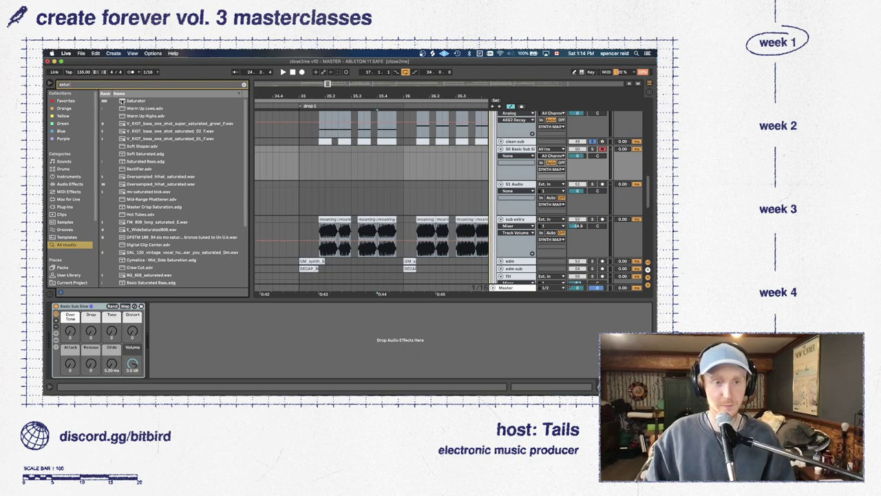
left_click(127, 101)
left_click(374, 255)
Place a short MIDI clip on the Basic Sub Sine track, aligned with the first clean sub clip in drop 1
scroll(345, 207, "up", 1)
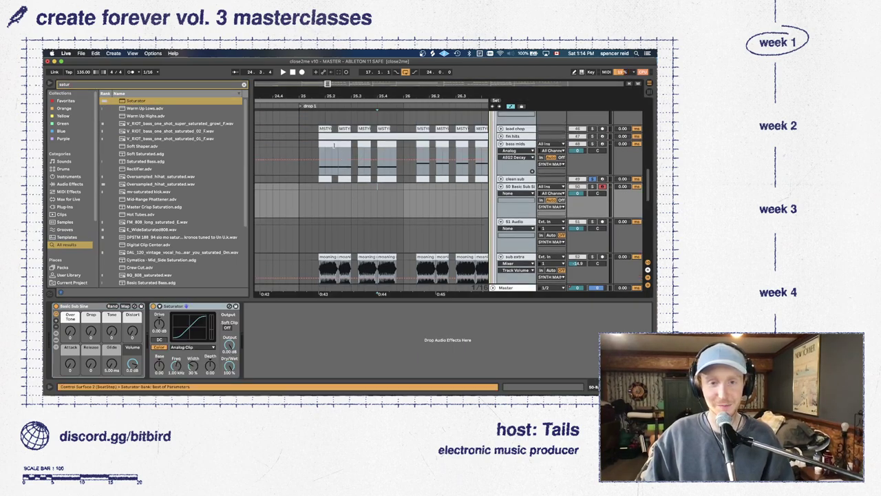
left_click(325, 193)
left_click(325, 193)
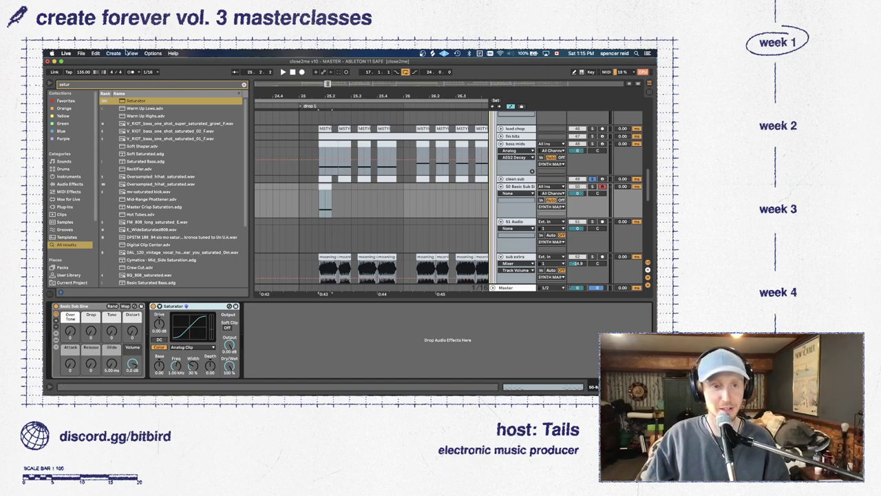
Find EQ Eight and add it after the Saturator on the Basic Sub Sine track
key("super+f")
type("sq")
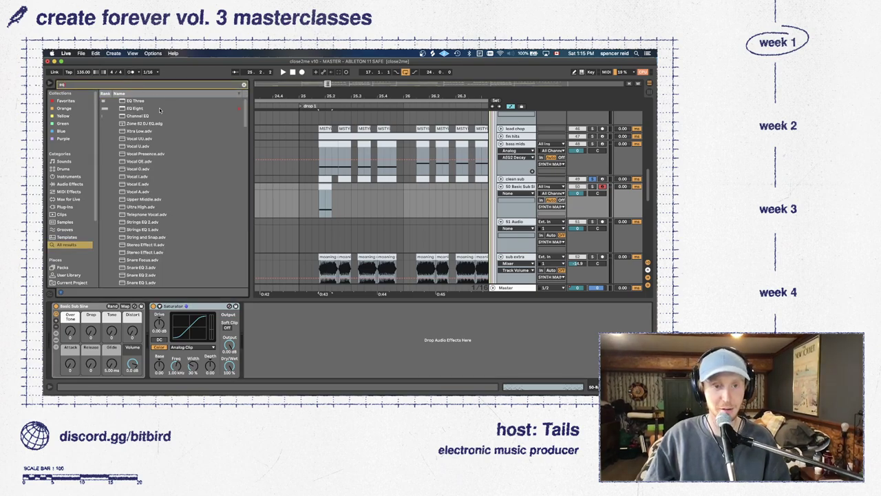
left_click(145, 108)
key("Return")
Raise the Saturator's drive to about 25.7 dB during playback and solo the Basic Sub Sine track
key("space")
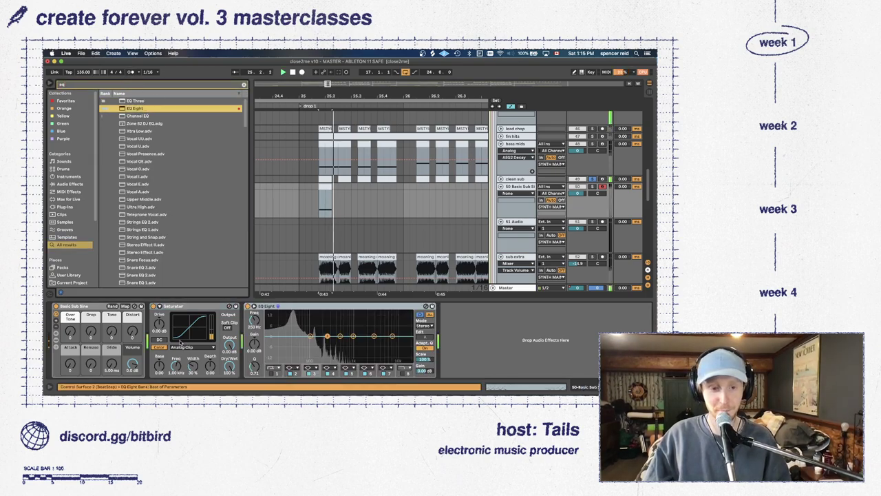
left_click_drag(159, 323, 160, 293)
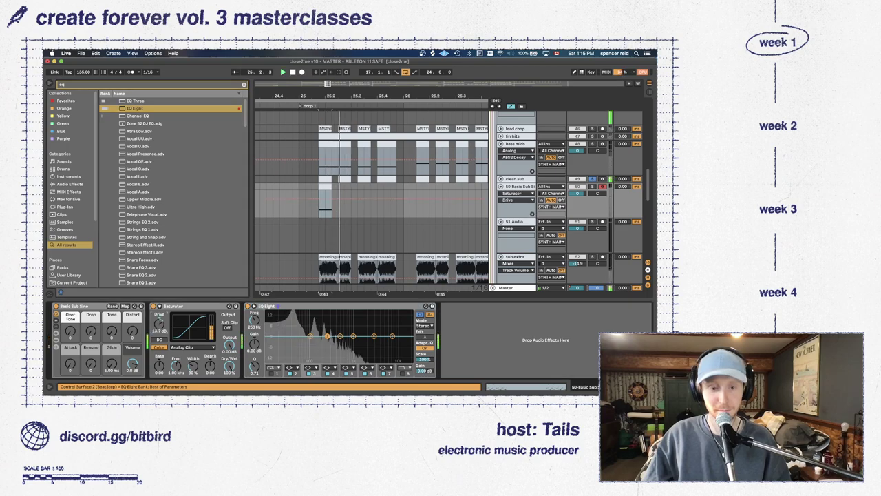
left_click(592, 187)
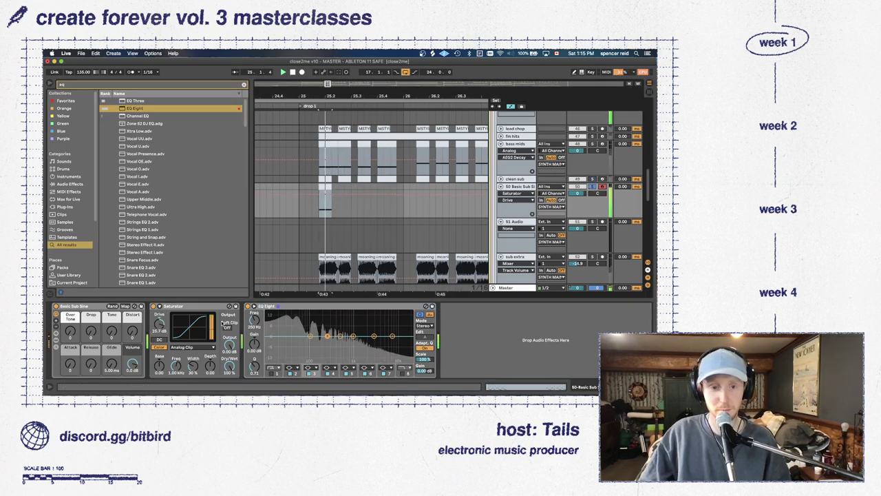
key("Delete")
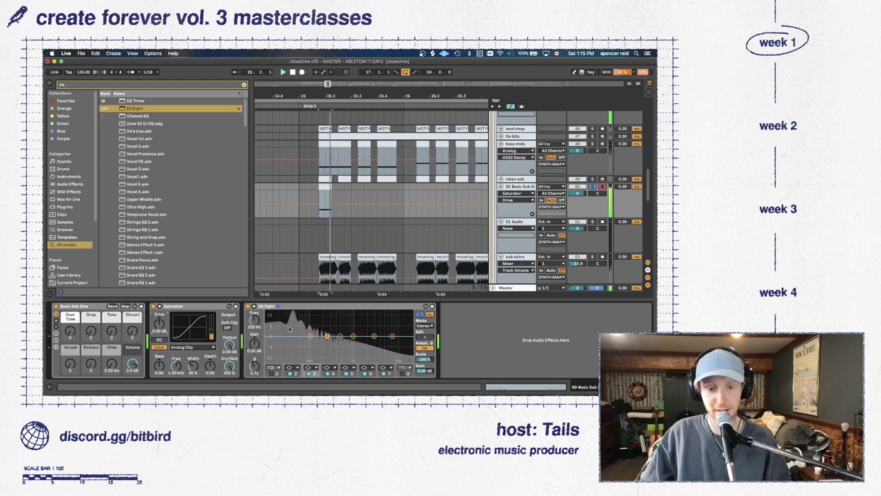
Set the Saturator's drive to about 26.9 dB and play the soloed sub to check its harmonics in EQ Eight's spectrum
left_click_drag(159, 323, 159, 306)
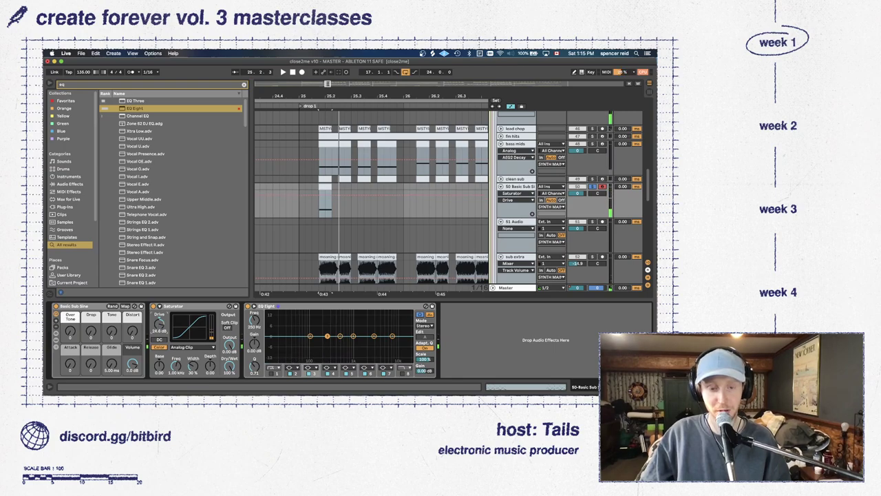
key("space")
key("space")
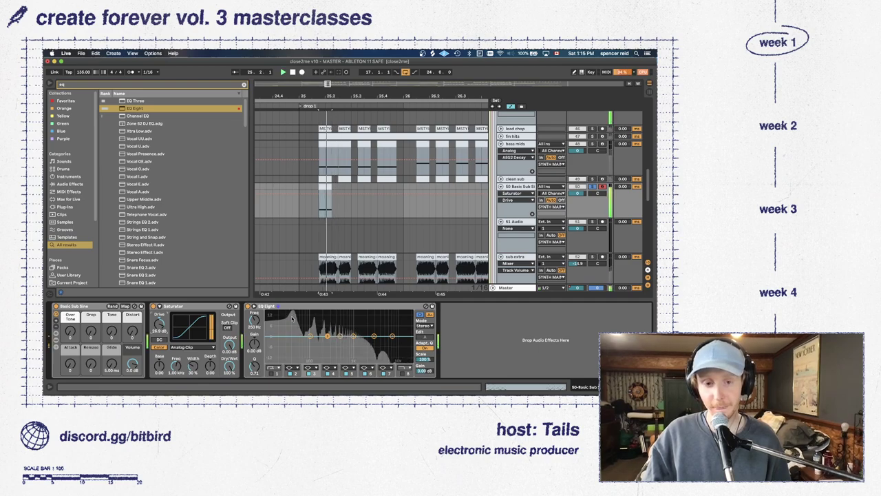
key("space")
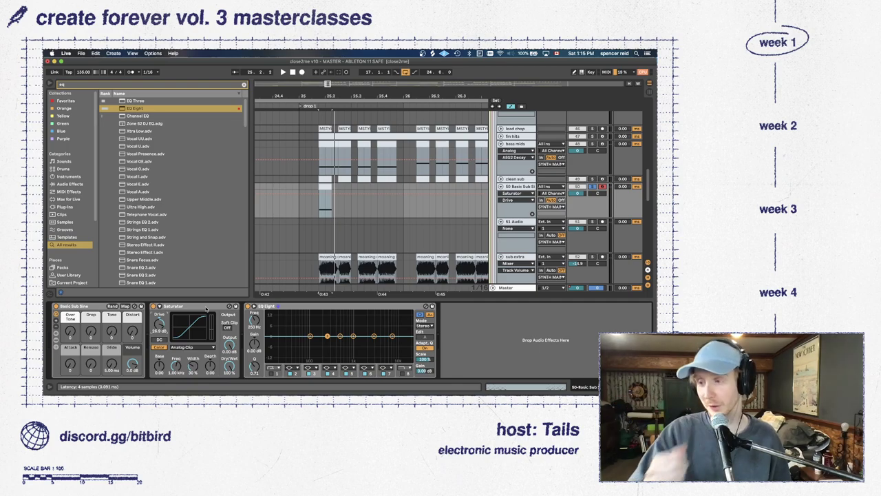
key("space")
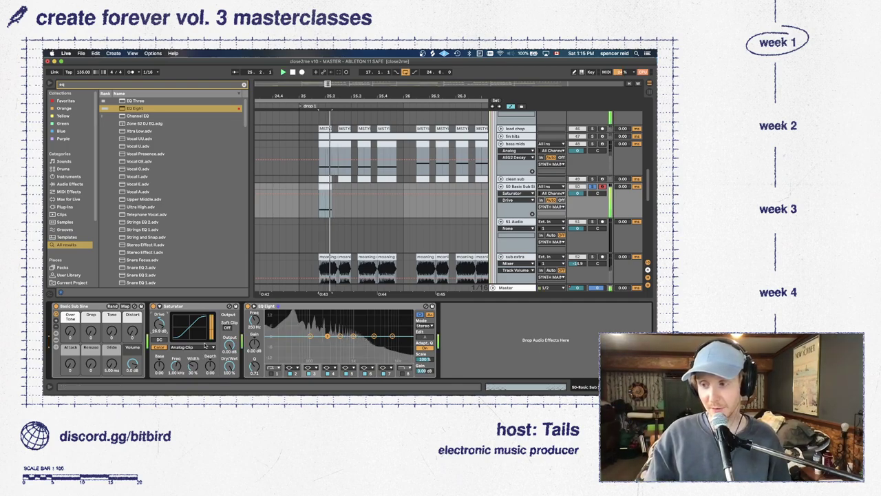
Try the Saturator's DC option, then enable EQ Eight's first band as a low cut at about 20 Hz and play the sub
left_click(270, 373)
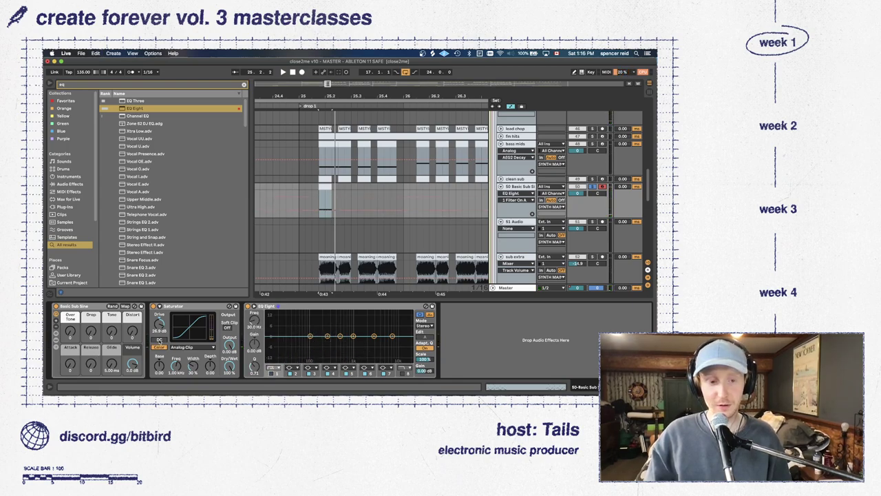
left_click(159, 340)
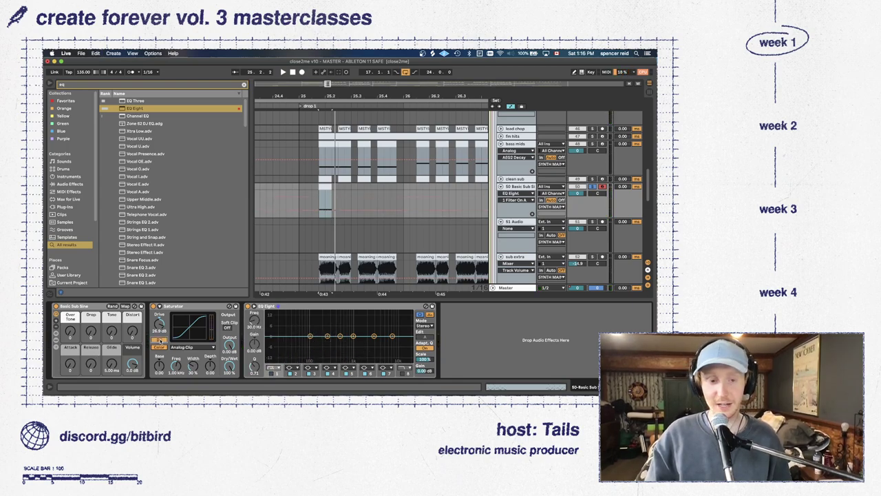
left_click(159, 340)
left_click(271, 370)
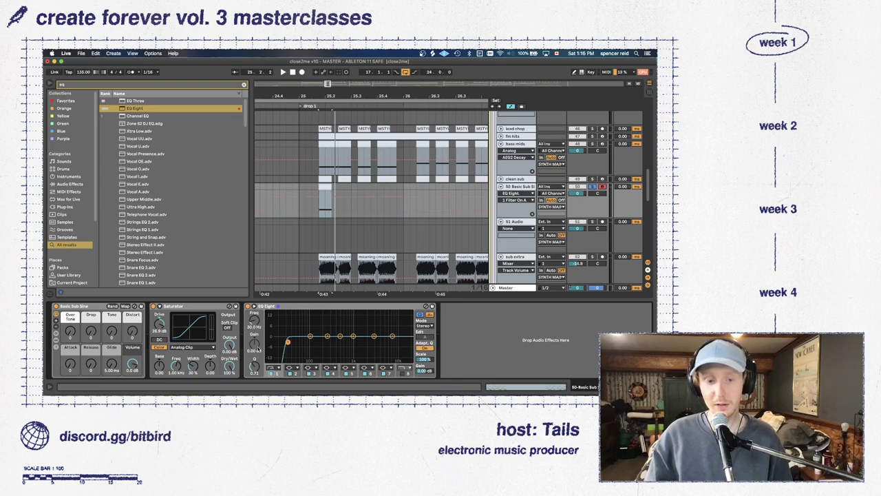
key("space")
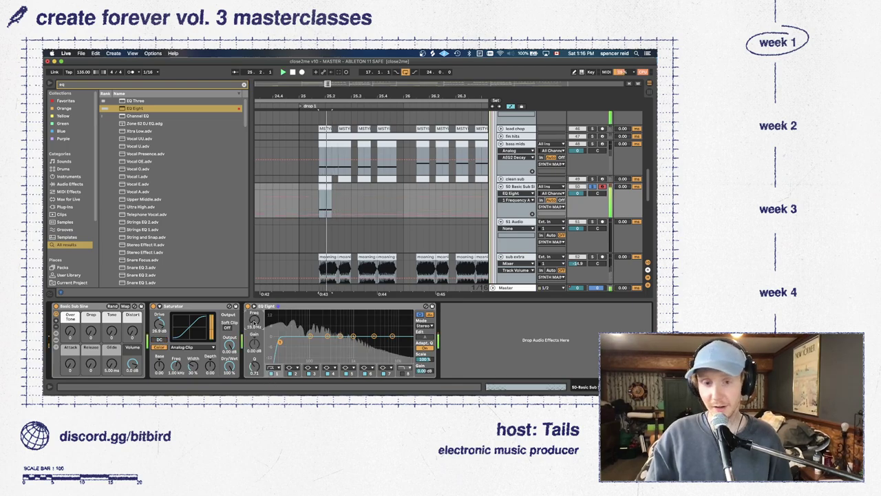
Enlarge EQ Eight's display and compare the sub's spectrum during playback with the first band's low cut off and on
key("space")
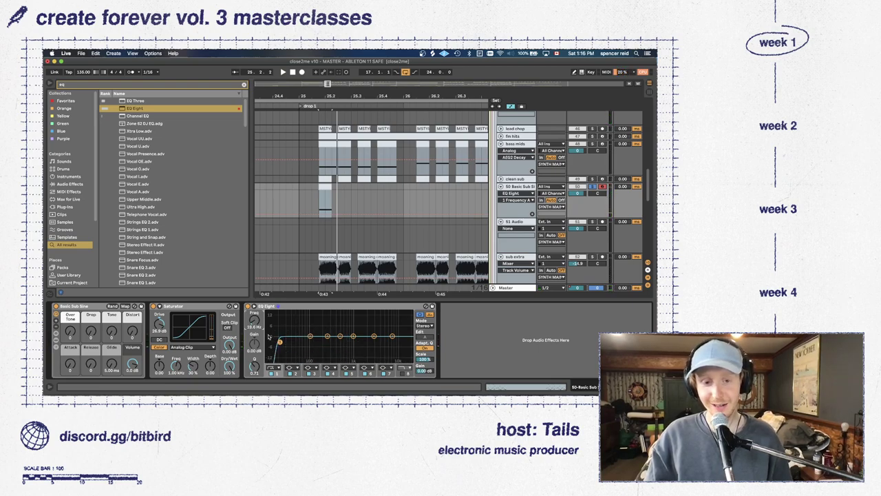
double_click(305, 328)
key("space")
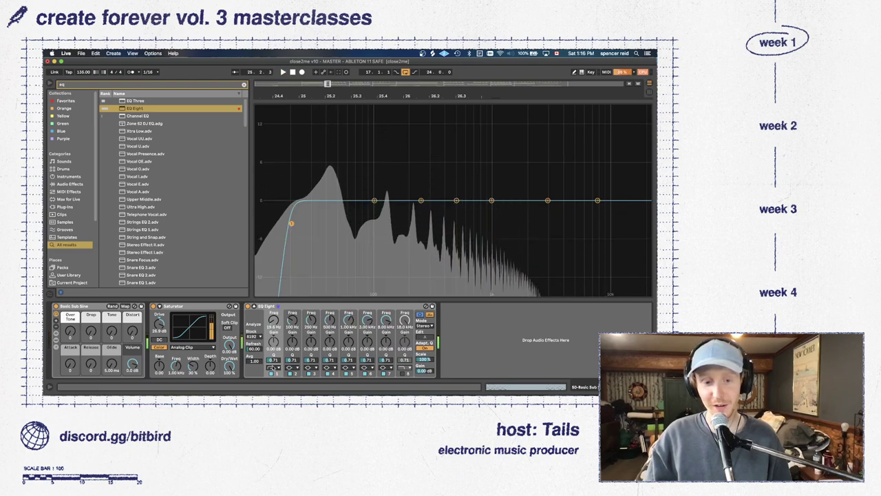
left_click_drag(292, 223, 264, 125)
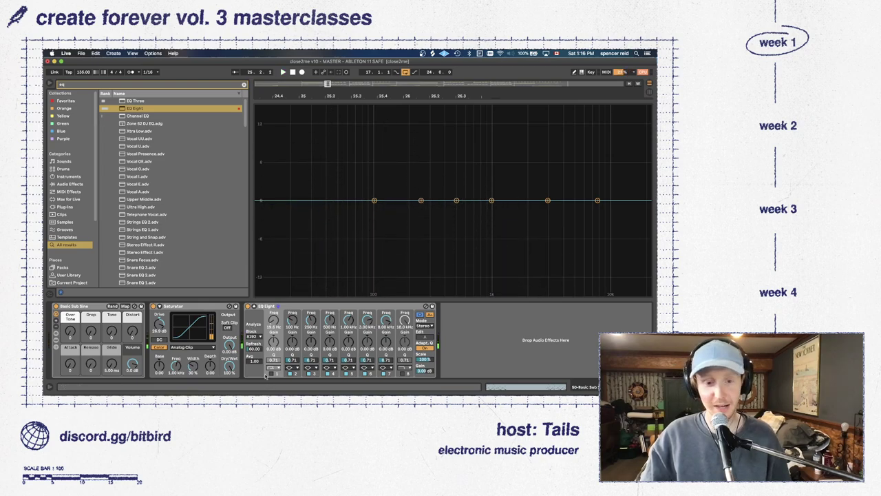
left_click(271, 374)
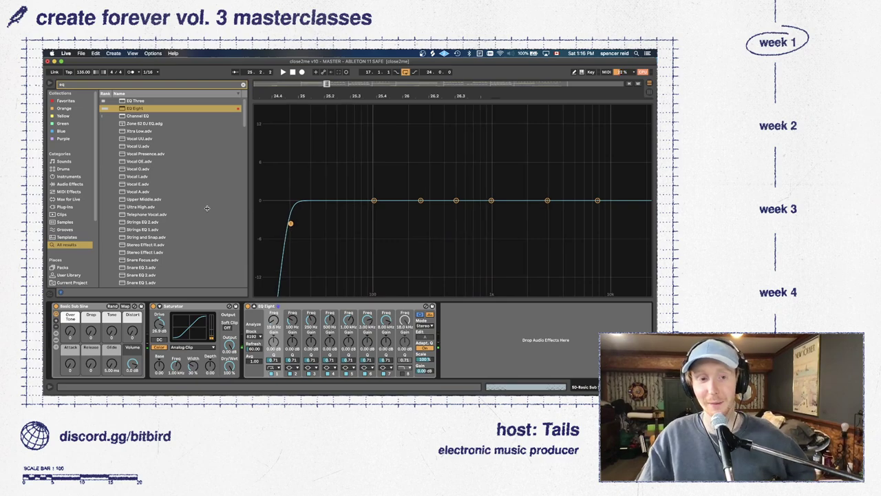
Narrow the browser and clear its search, then restore EQ Eight's compact display and enable the Saturator's DC option
left_click_drag(250, 191, 198, 191)
left_click(198, 84)
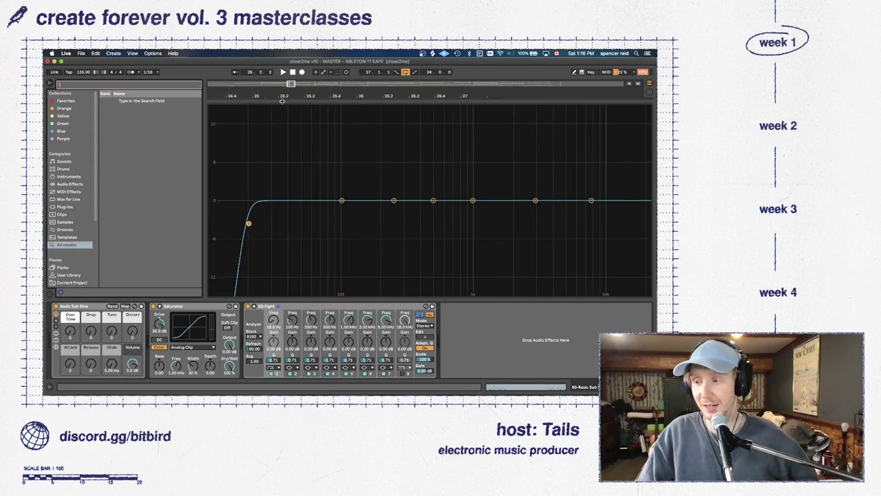
left_click(282, 101)
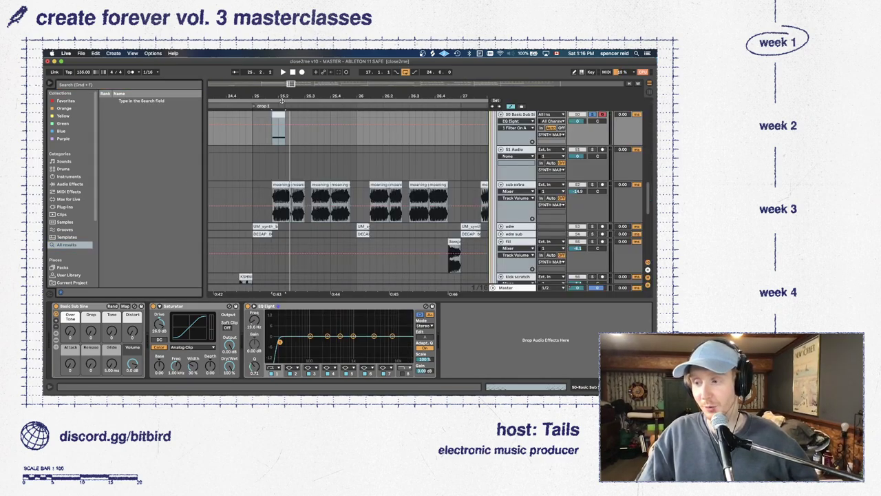
left_click(288, 207)
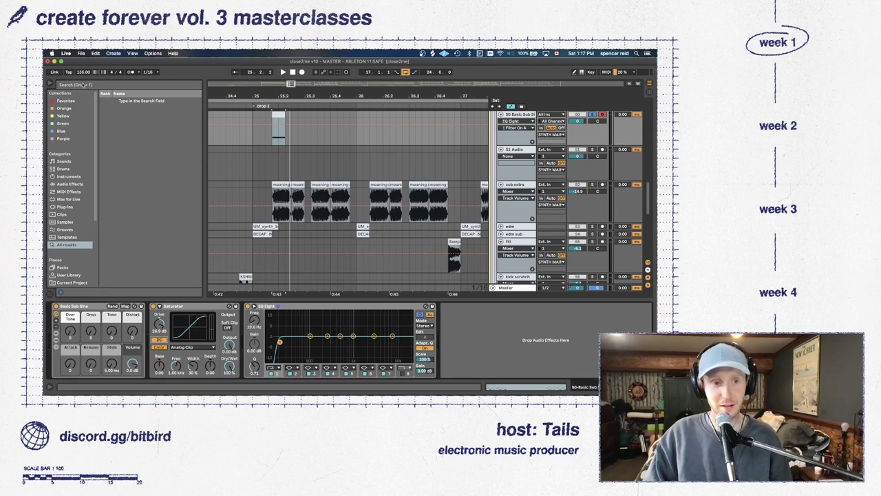
Search the browser for "sakura", preview sakuraburst snare (30).wav and look through the matching samples
left_click(83, 84)
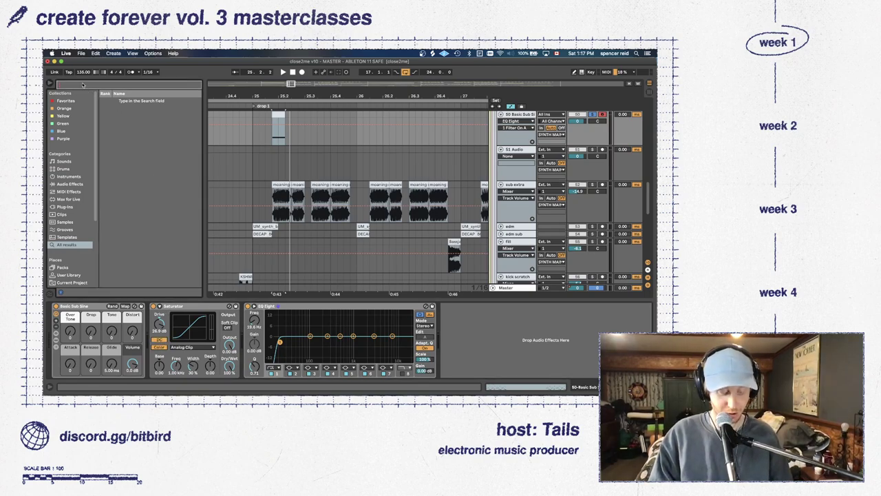
type("sakura")
left_click(176, 192)
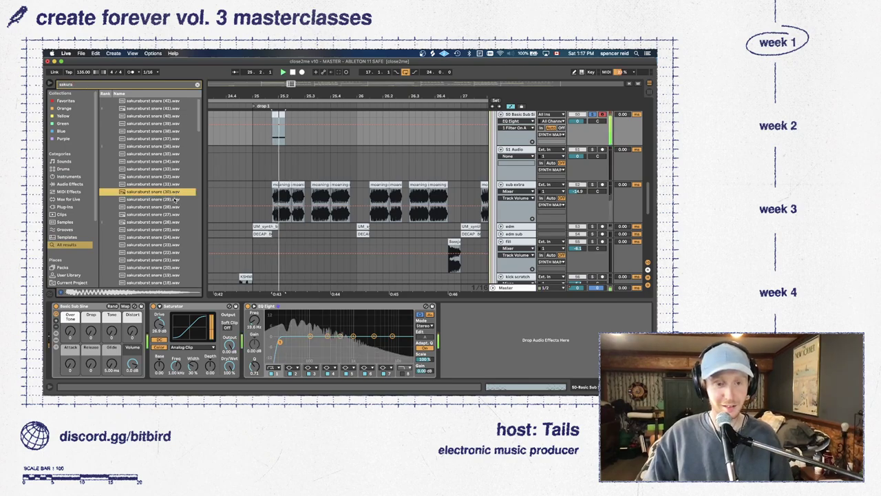
scroll(173, 198, "down", 10)
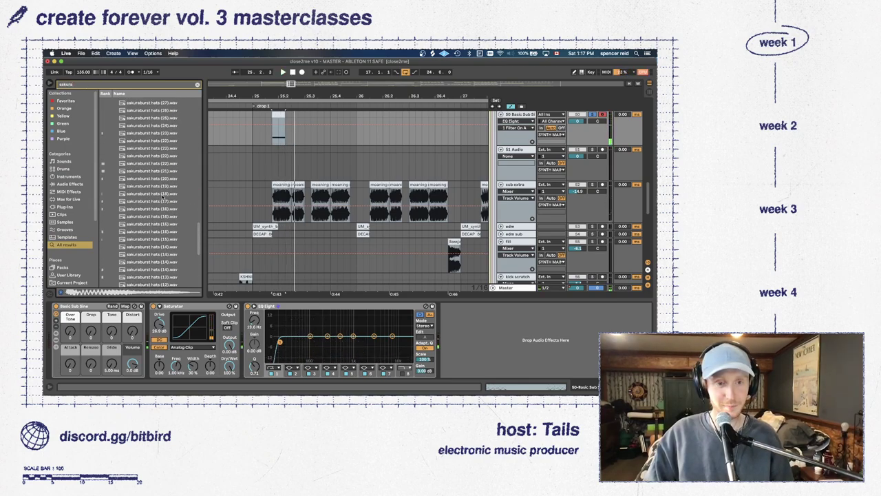
scroll(162, 195, "up", 10)
scroll(72, 262, "down", 5)
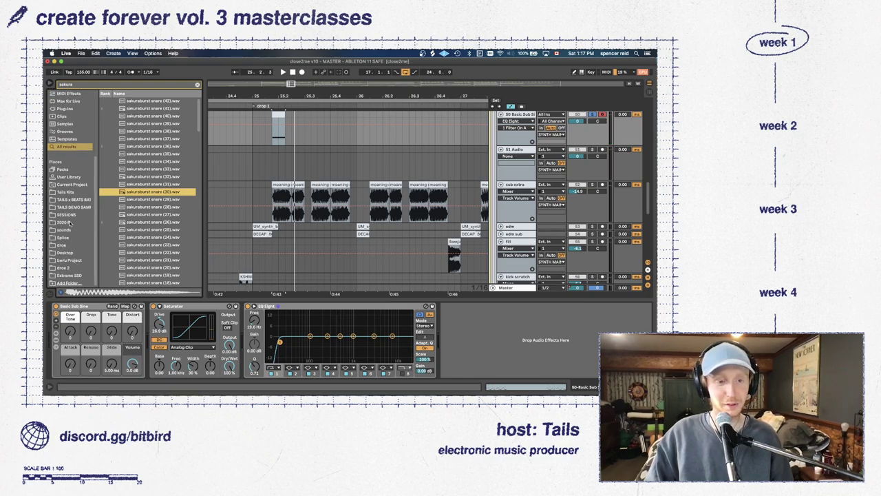
Find granulaal (5).wav in the Tails Kits sound design folder and place it on the 51 Audio track from bar 25
left_click(66, 191)
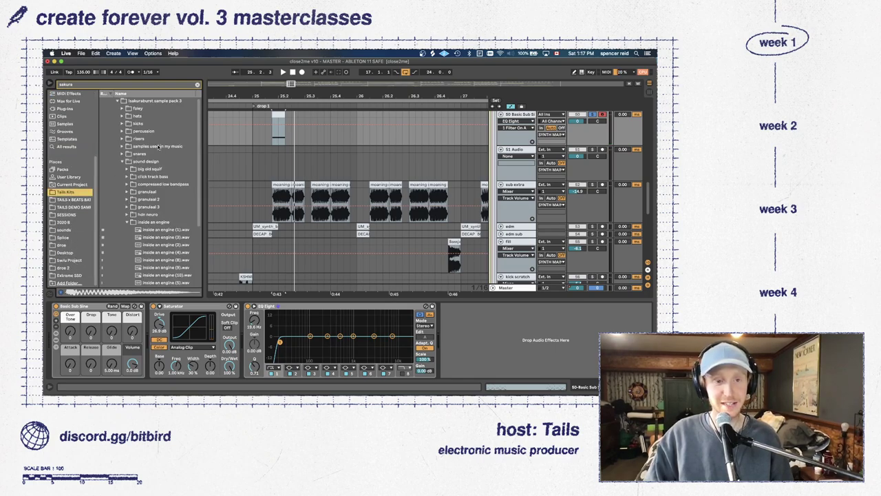
left_click(167, 192)
key("Right")
key("Down")
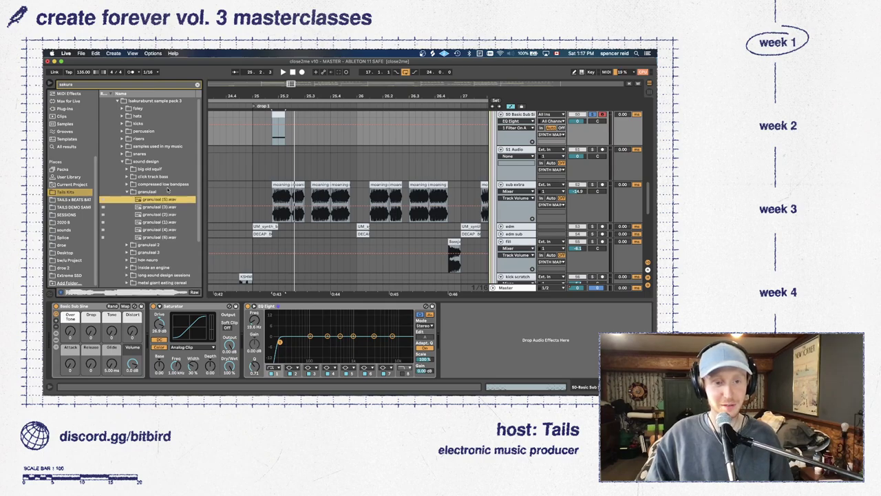
key("Down")
key("Up")
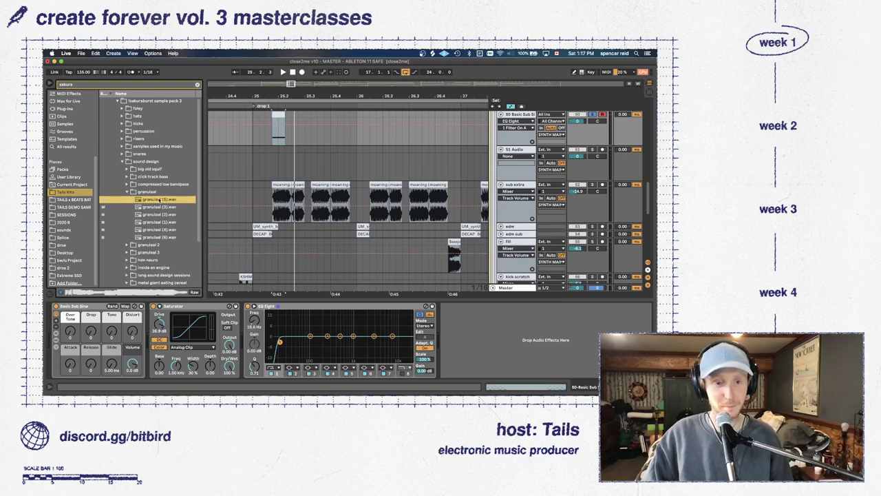
left_click_drag(158, 199, 254, 160)
scroll(339, 160, "right", 10)
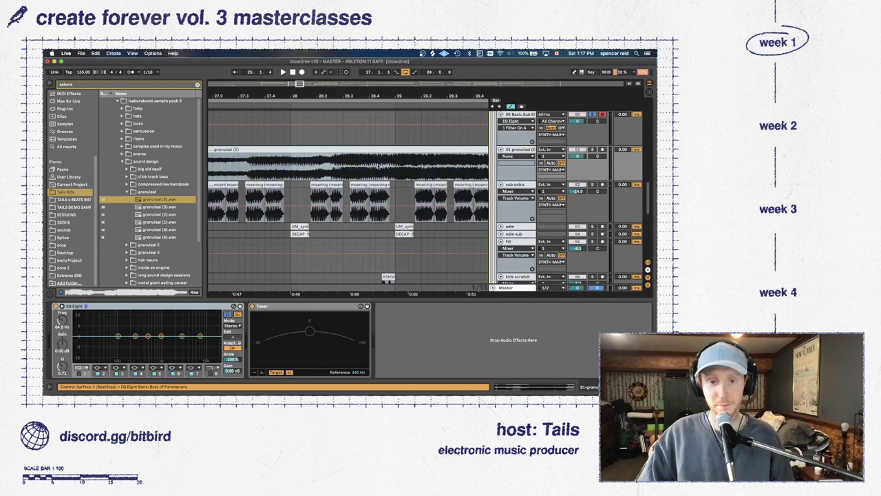
Split the granulaal clip from about 27.3.2 to 28.2 and open that section in an enlarged clip view
scroll(376, 166, "left", 3)
left_click_drag(307, 166, 376, 164)
key("super+e")
double_click(358, 160)
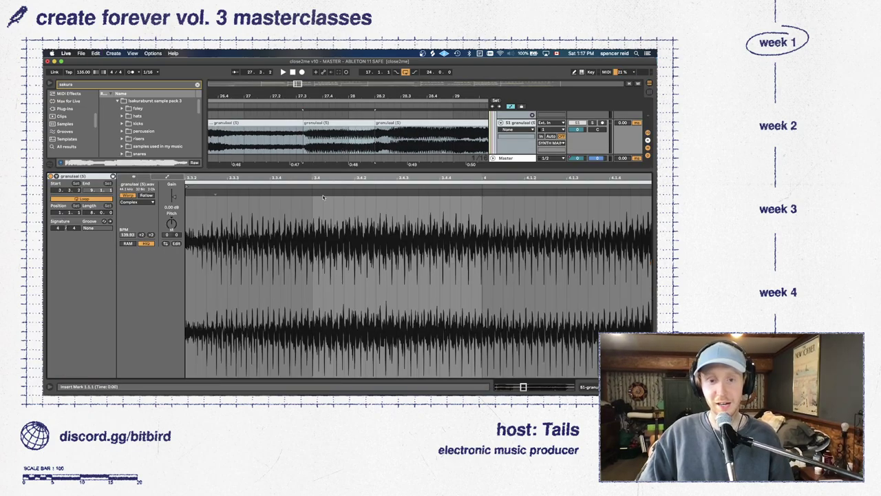
left_click_drag(319, 172, 319, 142)
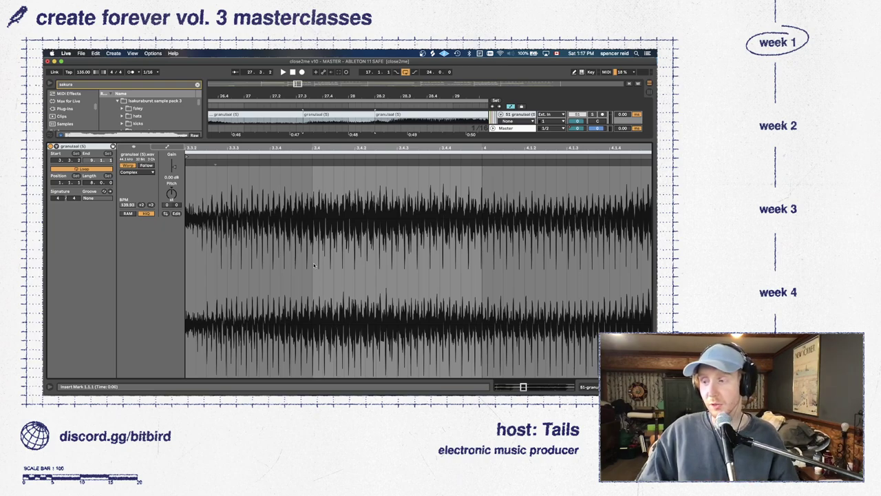
Show the MASTER group's device chain and look at its final effects
scroll(502, 121, "up", 3)
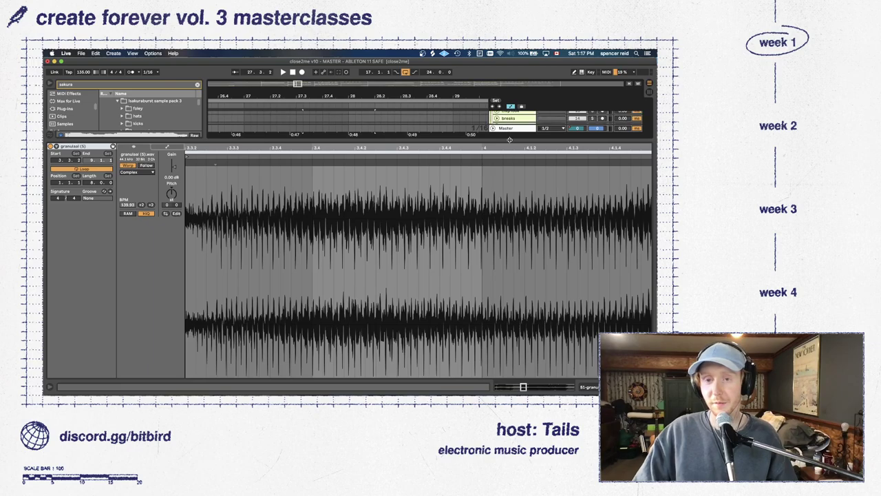
left_click(510, 131)
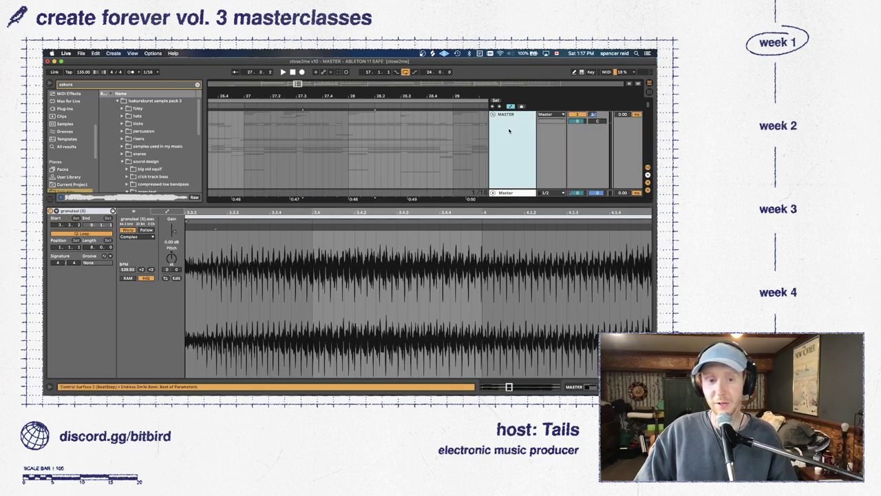
left_click(503, 323)
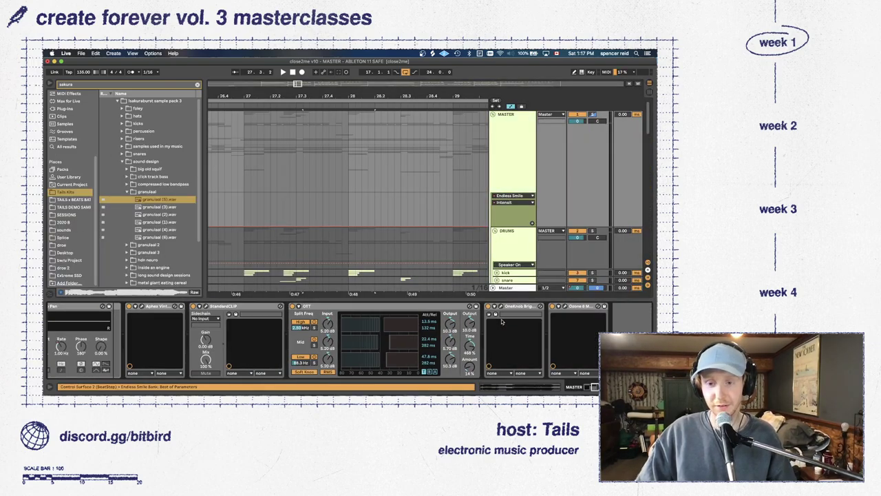
scroll(427, 330, "right", 3)
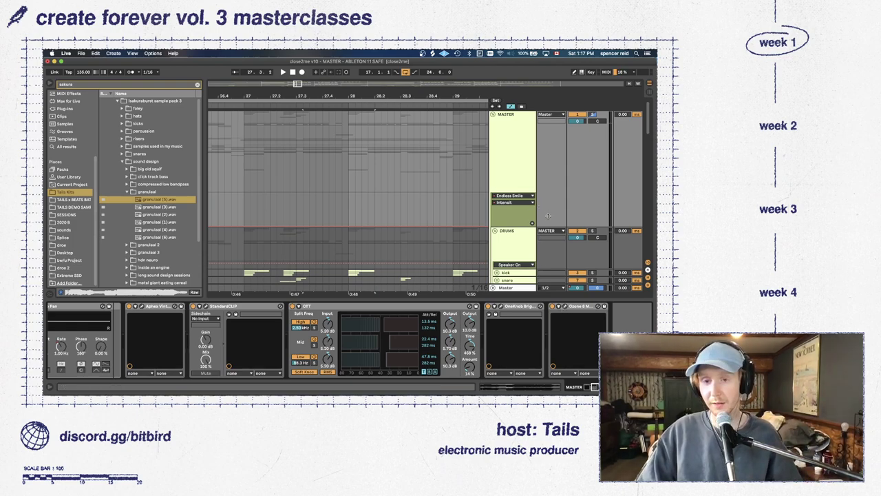
Remove the granulaal clip portion before 27.3.2 and open the clip that starts there
scroll(517, 196, "down", 5)
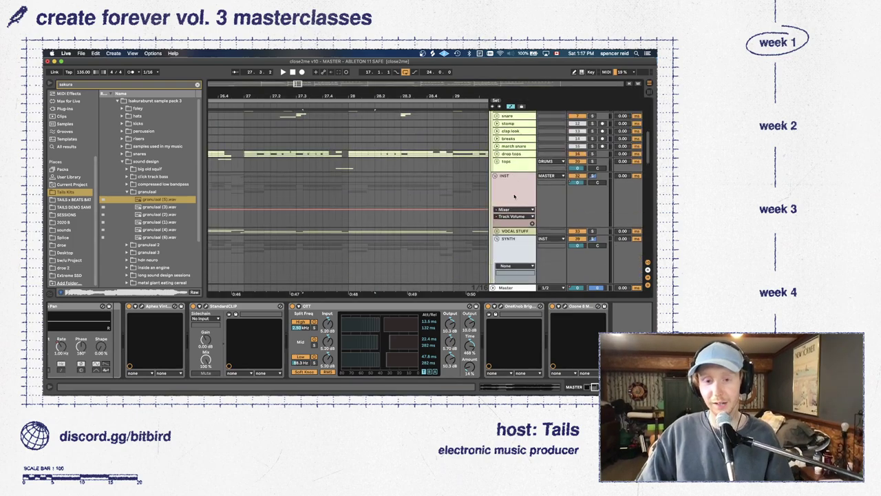
key("z")
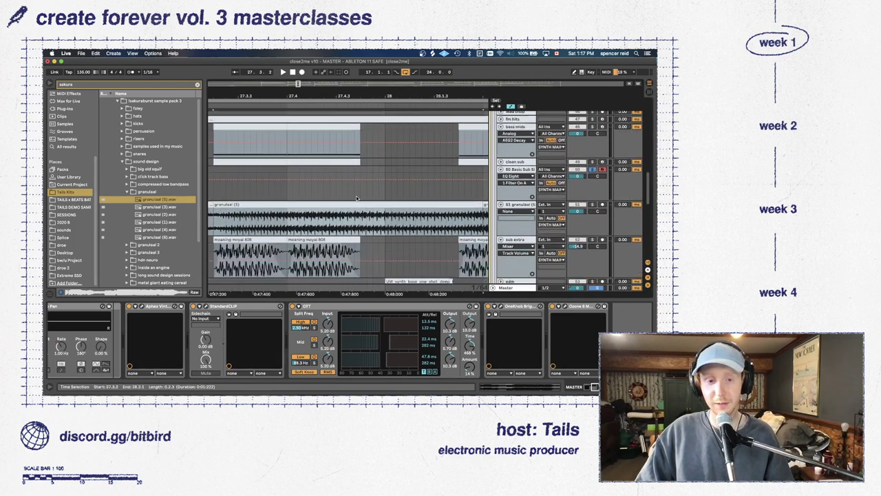
scroll(409, 202, "down", 3)
left_click(245, 180)
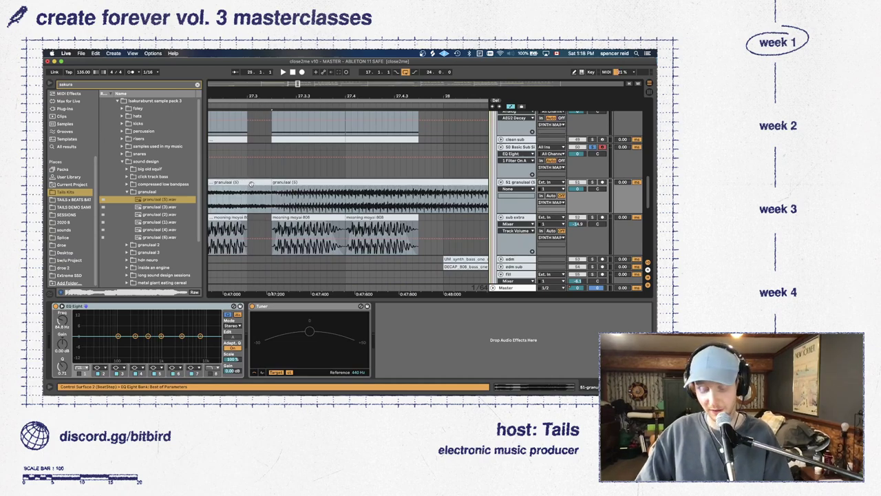
left_click(248, 182)
left_click(331, 189)
double_click(320, 184)
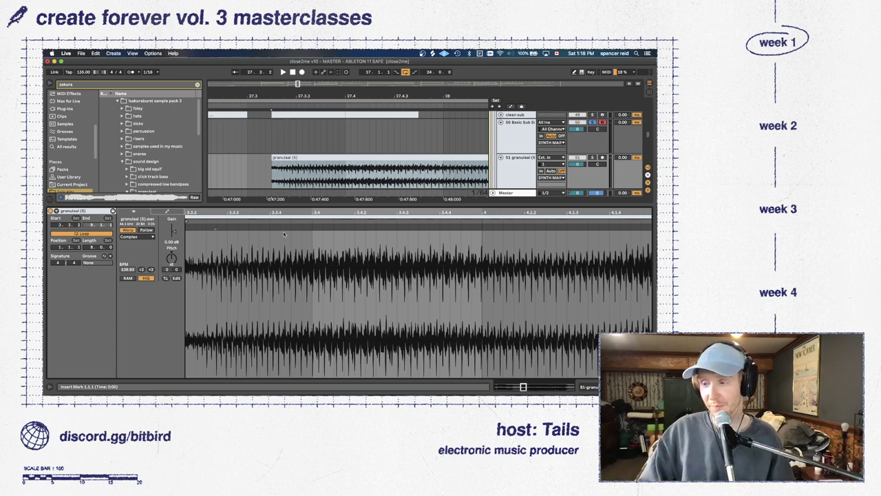
Turn off Warp for the granulaal clip and reduce the height of the clip view
left_click(515, 172)
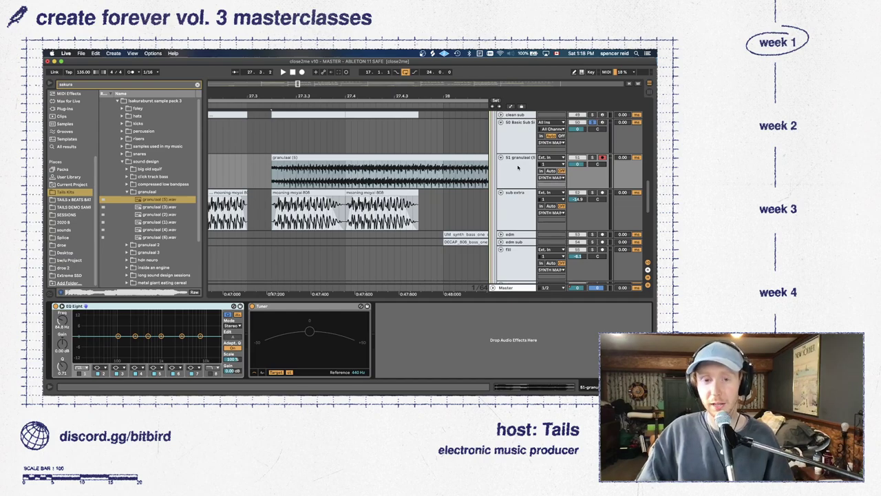
double_click(353, 159)
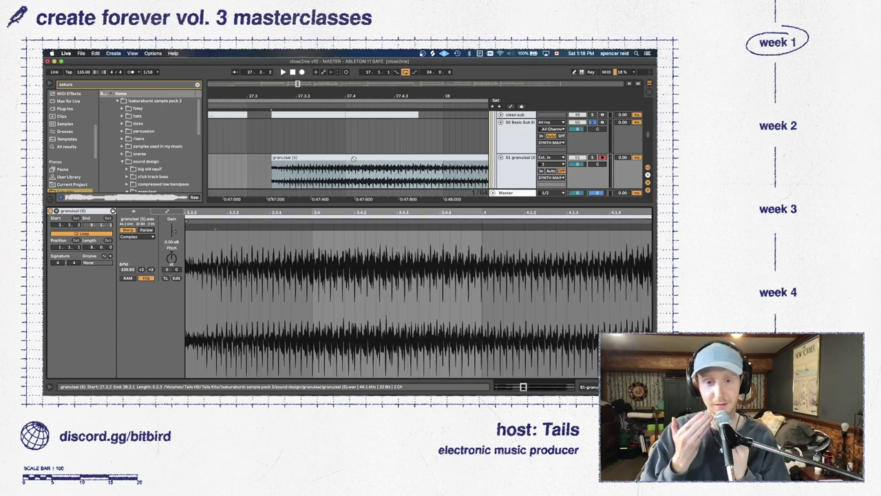
left_click(127, 229)
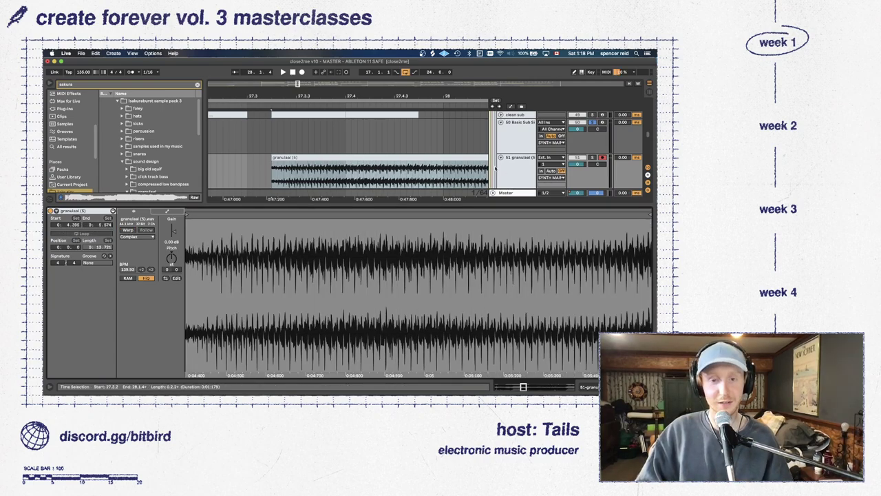
left_click_drag(471, 206, 470, 241)
key("shift+Tab")
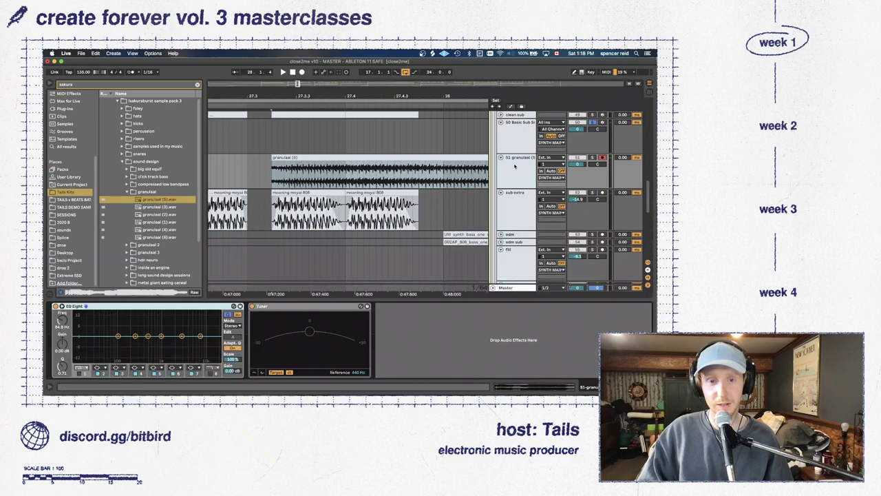
key("shift+Tab")
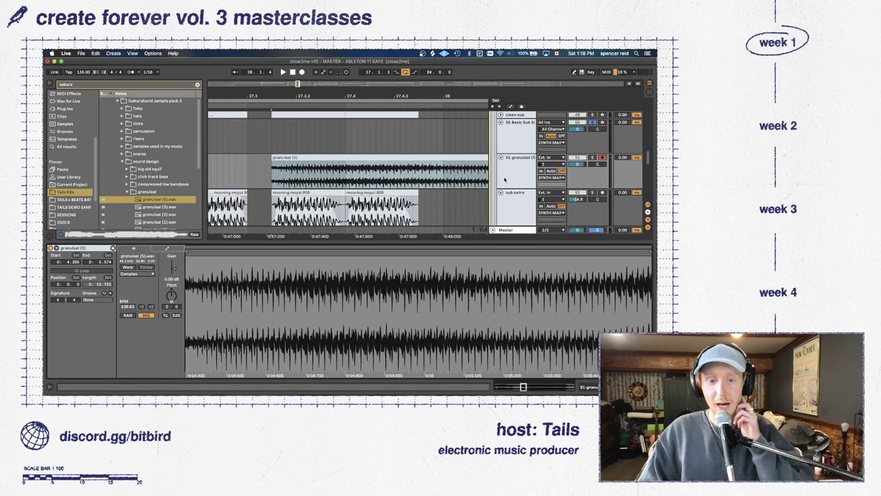
Search all results for "sat" and add Saturator after the Tuner on the granulaal track, with DC enabled
key("BackSpace")
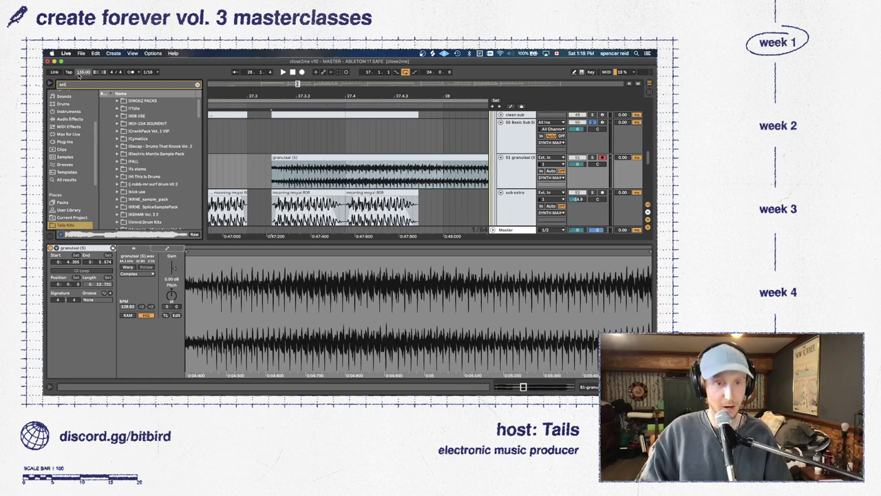
left_click(67, 180)
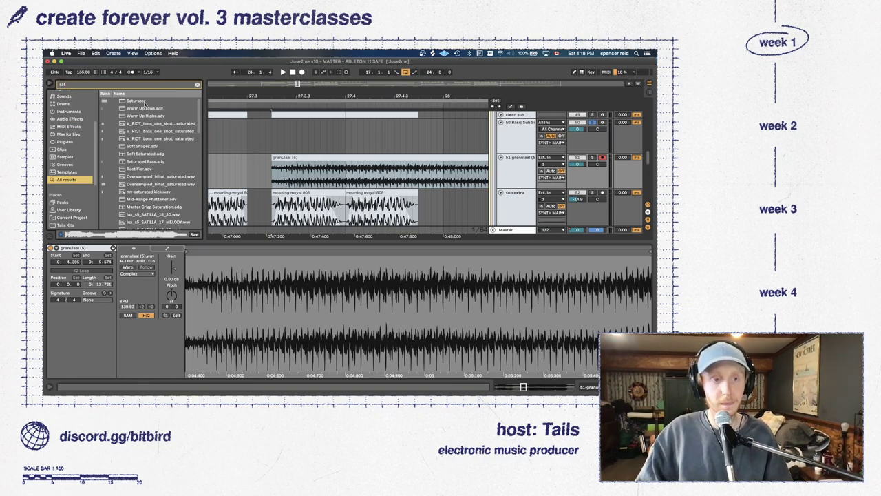
left_click_drag(136, 101, 321, 309)
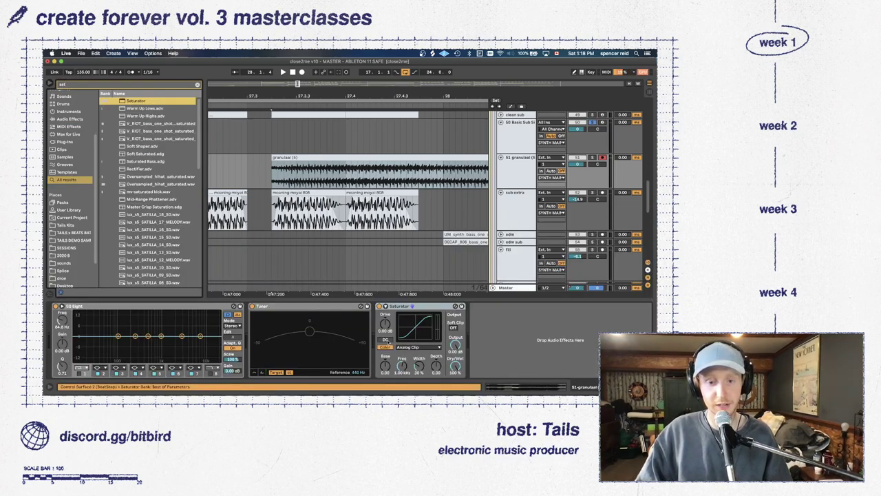
left_click(384, 339)
Freeze the granulaal track
right_click(506, 161)
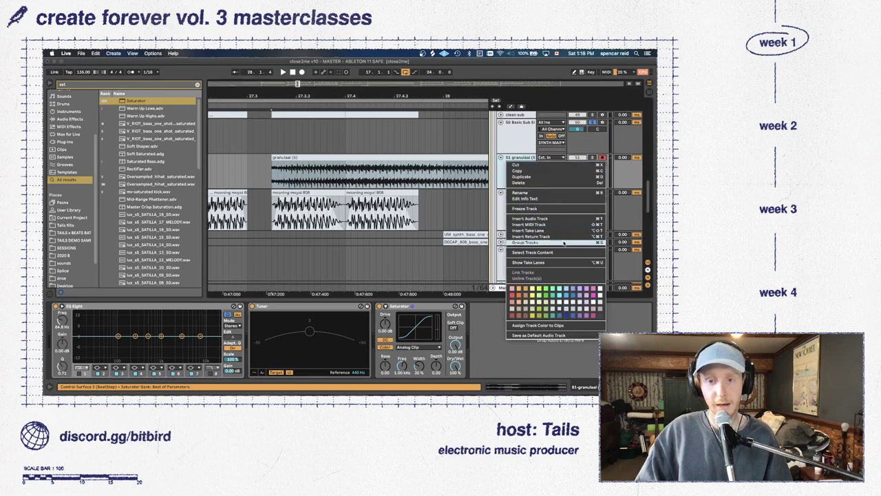
left_click(535, 199)
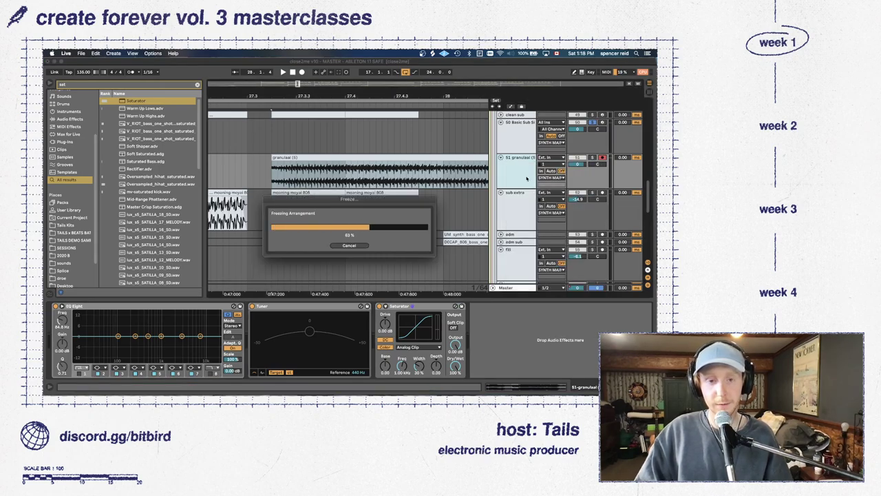
Flatten the frozen granulaal track to audio and play back the result
right_click(526, 179)
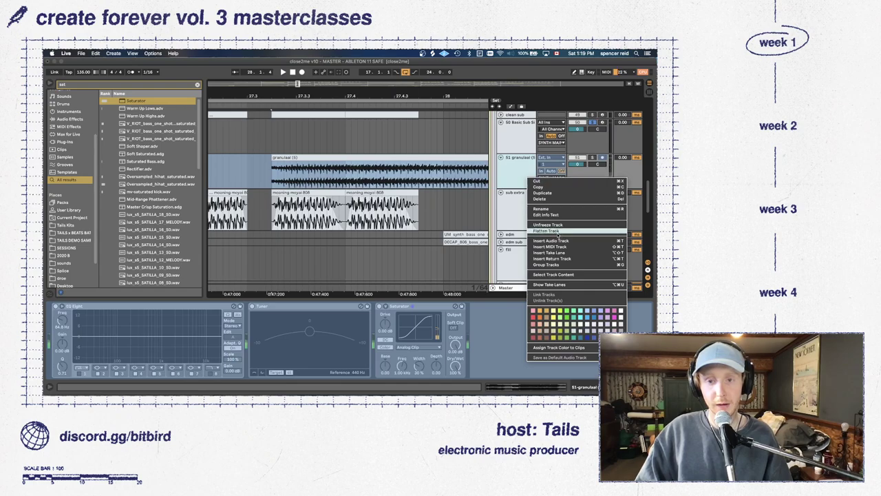
left_click(555, 231)
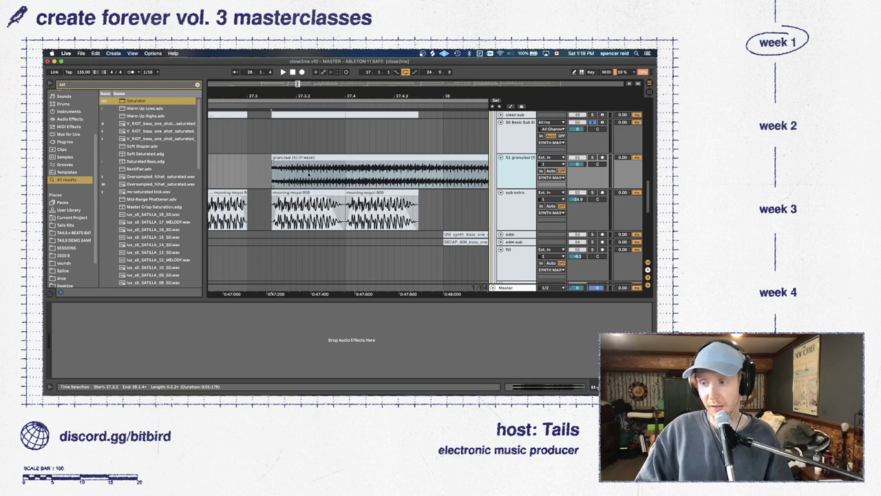
key("space")
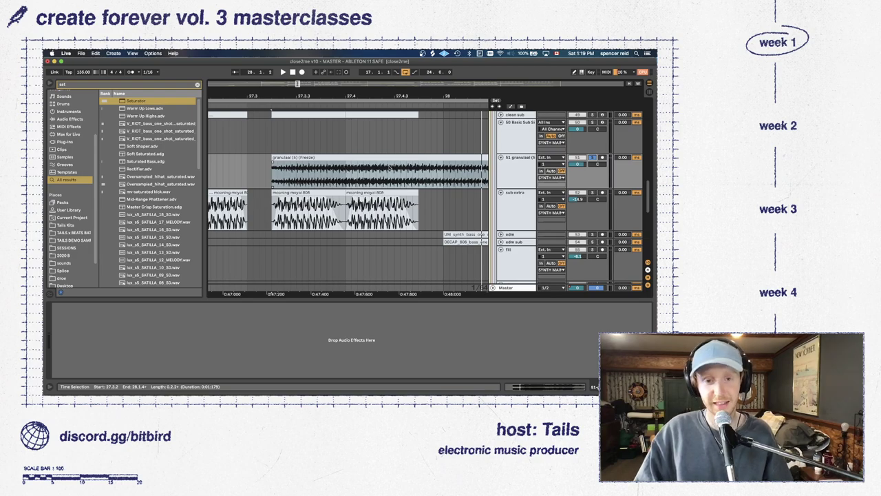
key("super+c")
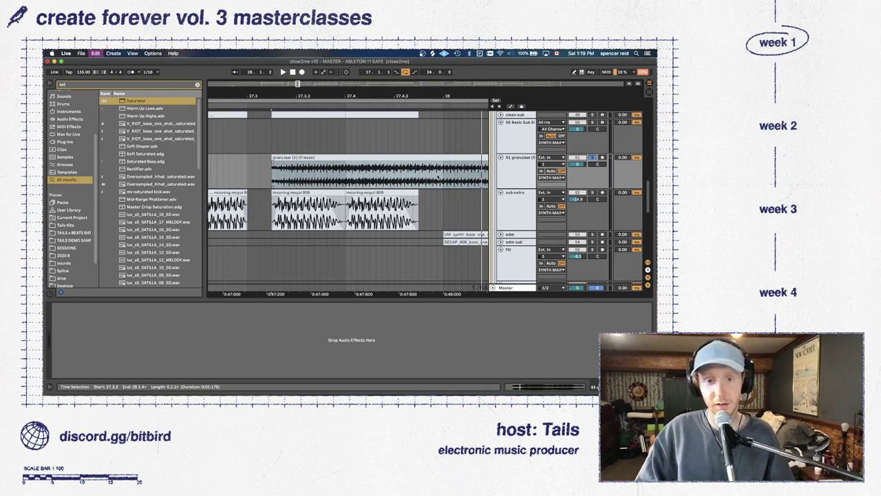
Compare the granulaal waveform before and after flattening by undoing and redoing it, and open the flattened clip
key("super+z")
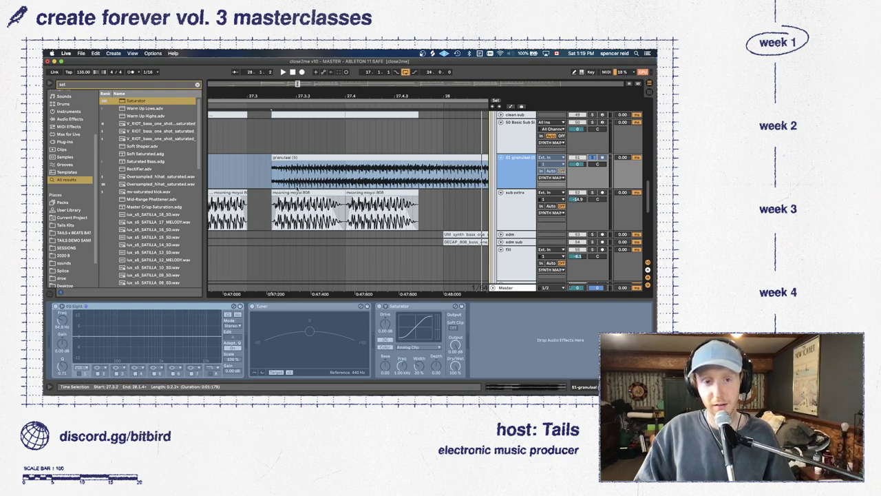
key("super+shift+z")
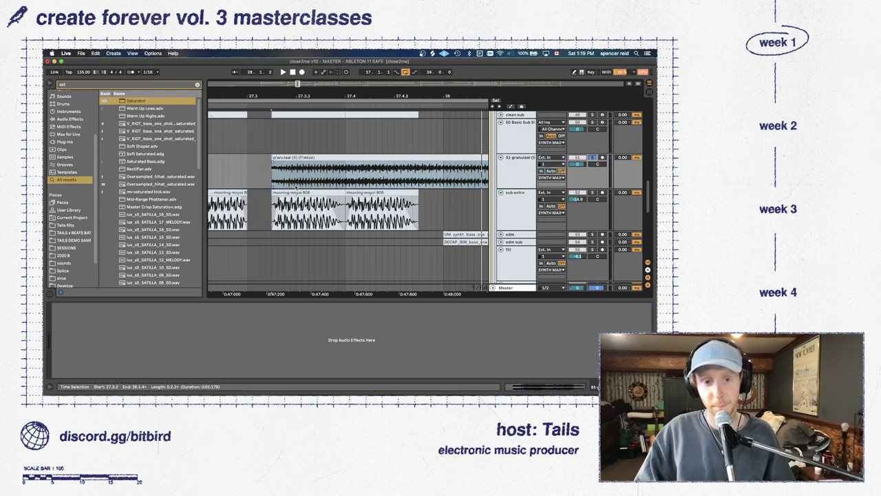
double_click(348, 157)
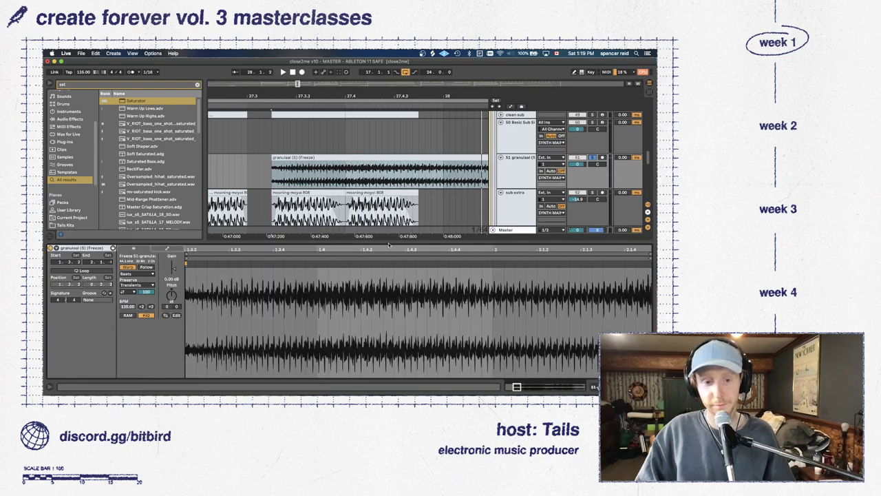
Undo the flattening and delete the granulaal track
key("super+z")
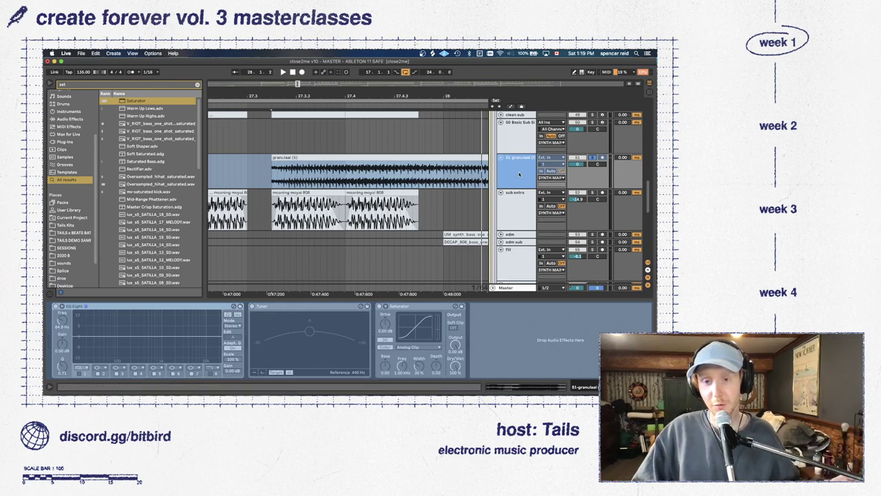
left_click(519, 174)
key("Delete")
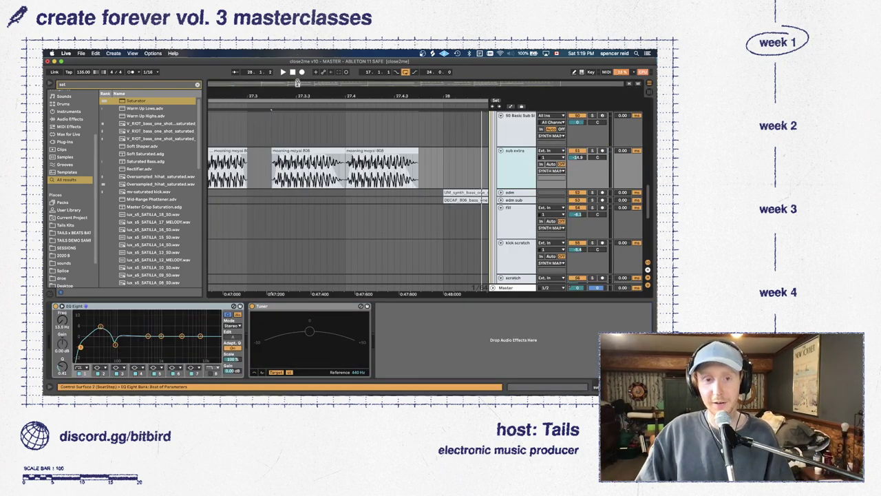
Show more of the arrangement and fold the sub extra, fill, kick scratch and scratch tracks
key("minus")
key("minus")
key("minus")
key("minus")
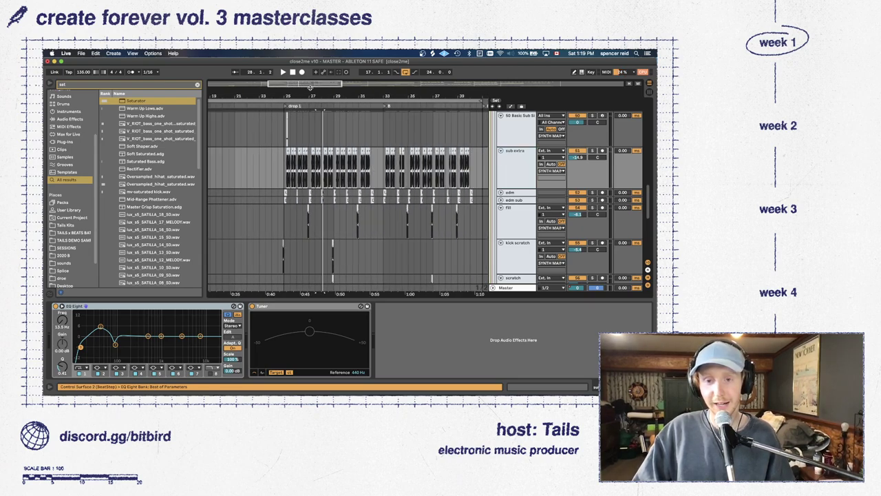
left_click(501, 150)
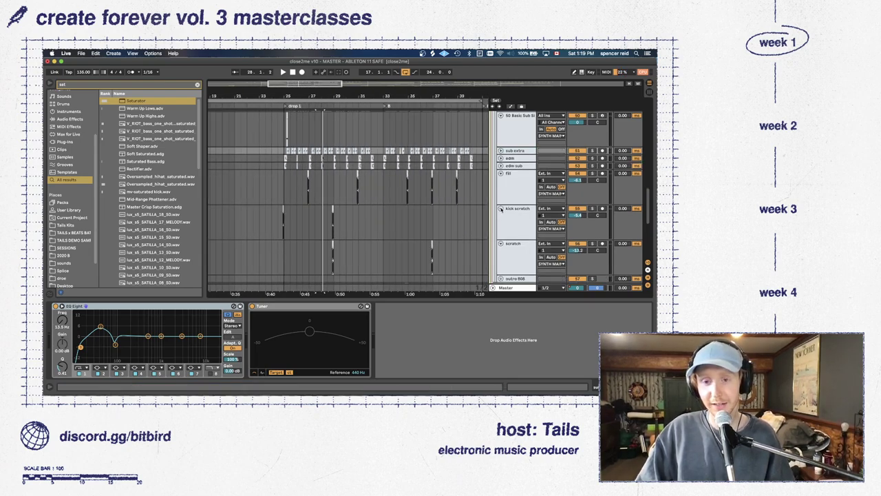
left_click(500, 208)
left_click(501, 173)
left_click(500, 188)
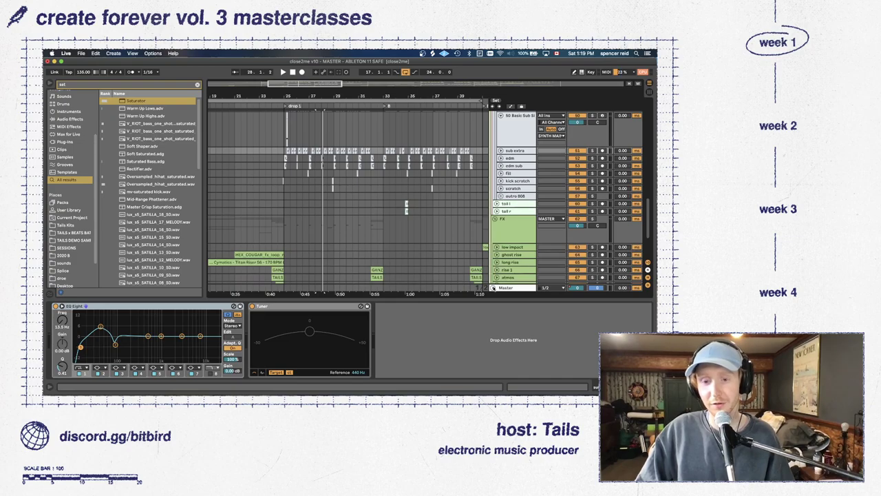
Hide the device view to enlarge the arrangement and fold the 50 Basic Sub track and the INST and DRUMS groups
left_click_drag(494, 299, 494, 377)
scroll(503, 207, "up", 3)
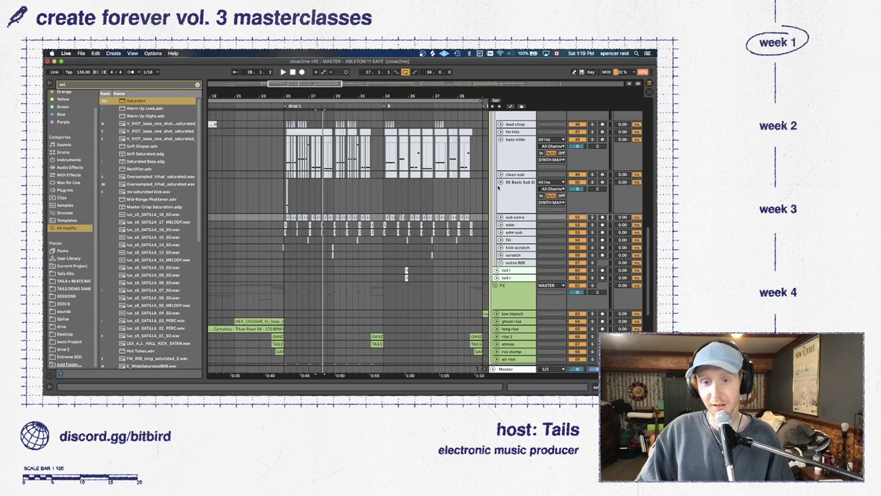
left_click(501, 186)
scroll(500, 165, "up", 2)
scroll(501, 158, "up", 5)
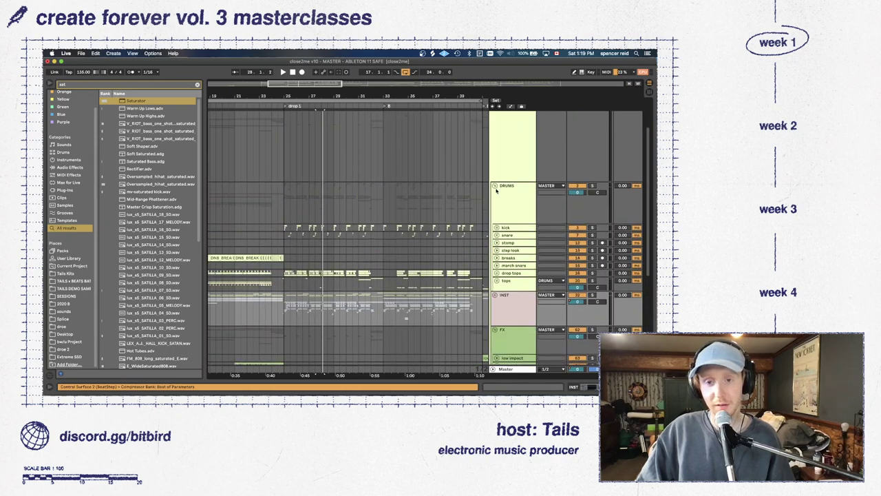
left_click(495, 186)
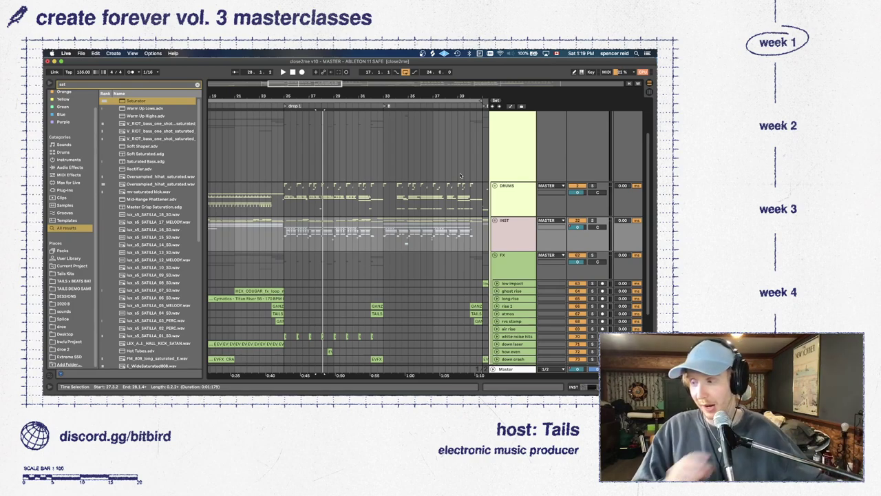
Unfold the INST group and expand the clean sub track inside SYNTH MAIN
scroll(475, 181, "down", 1)
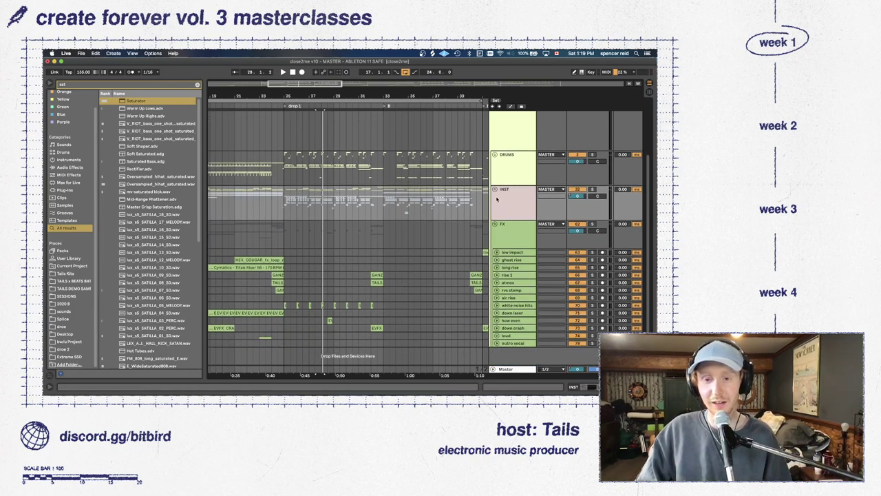
left_click(495, 189)
key("alt+super+u")
scroll(512, 241, "down", 5)
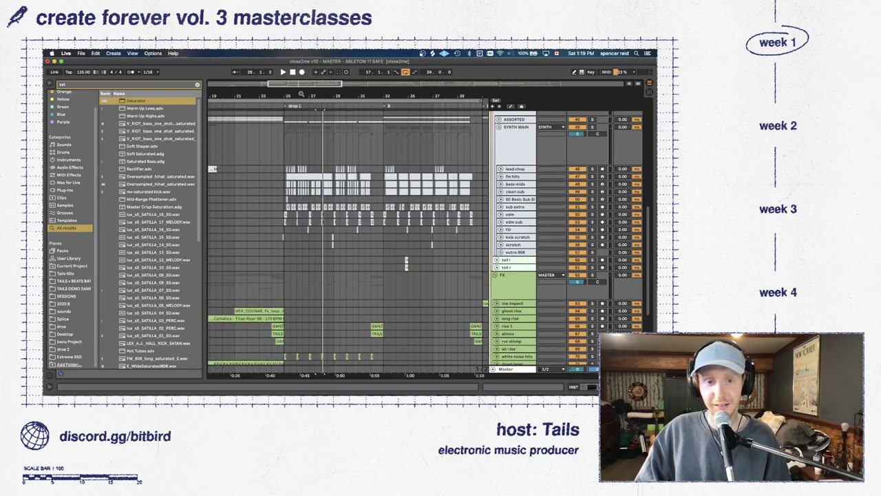
key("plus")
left_click(500, 193)
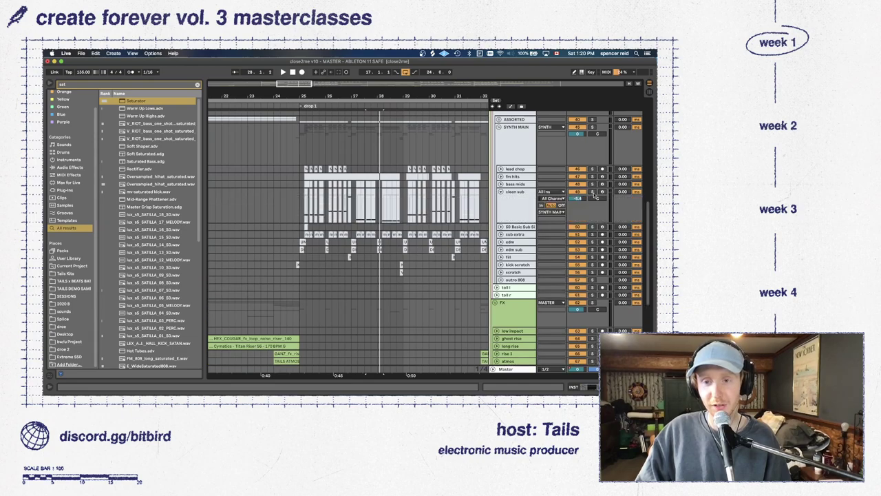
Solo the clean sub track and expand the sub extra track to show its moaning moyai 808 clips at drop 1
key("plus")
key("plus")
key("plus")
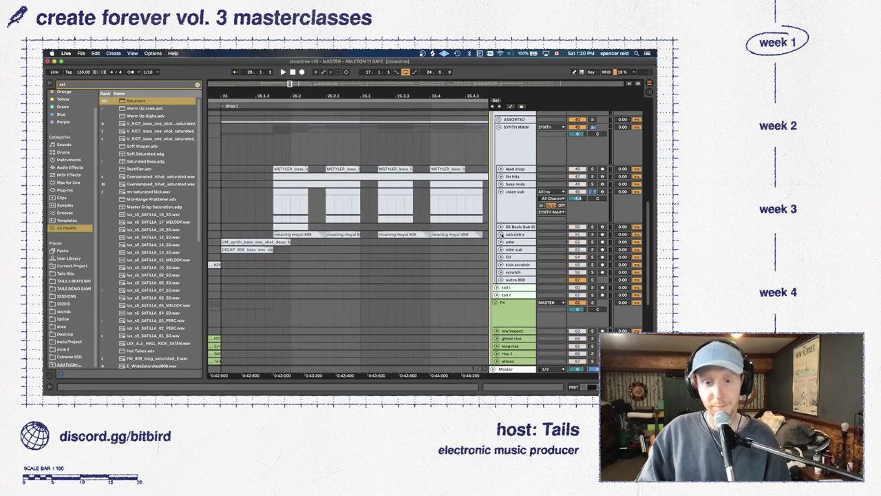
left_click(500, 234)
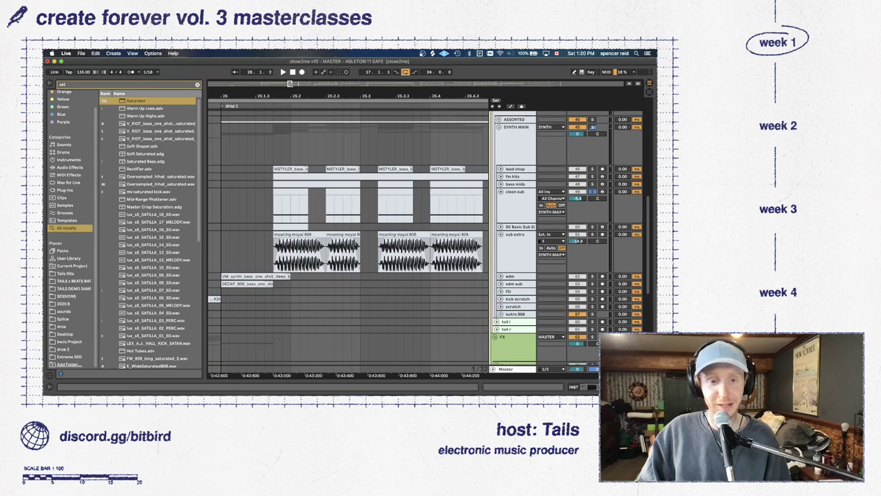
key("plus")
key("plus")
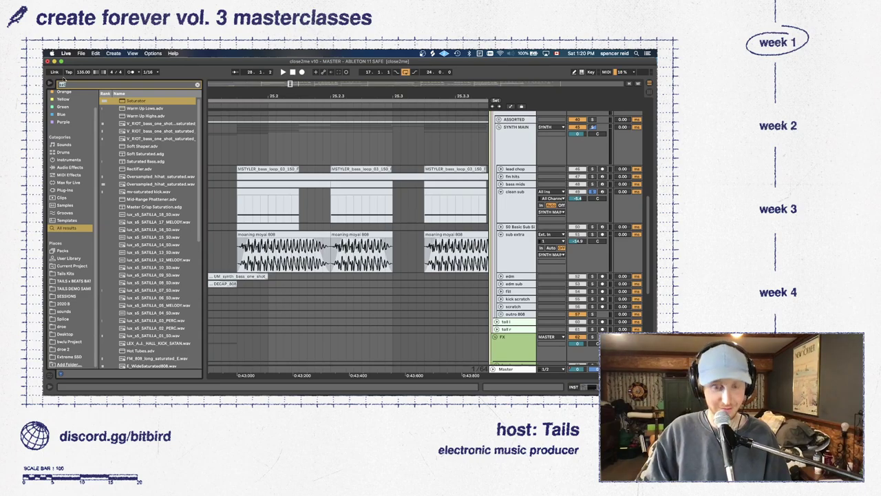
Search all results for "moan" and preview the sample moaning moyai 808.wav
key("BackSpace")
type("moan")
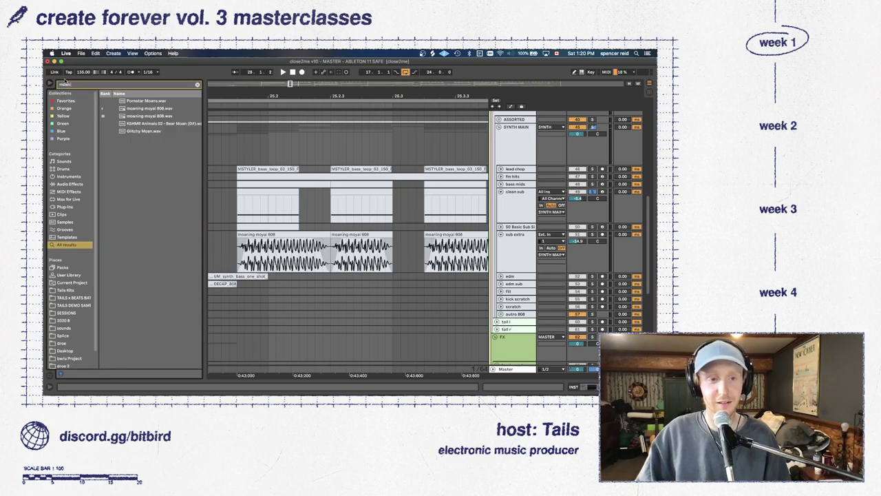
left_click(143, 109)
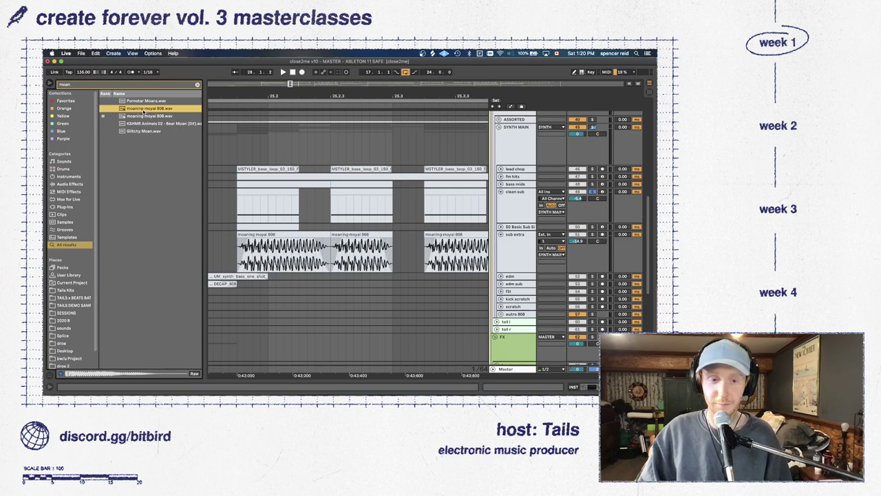
Play the drop with only the sub extra track soloed and clear the browser search
key("space")
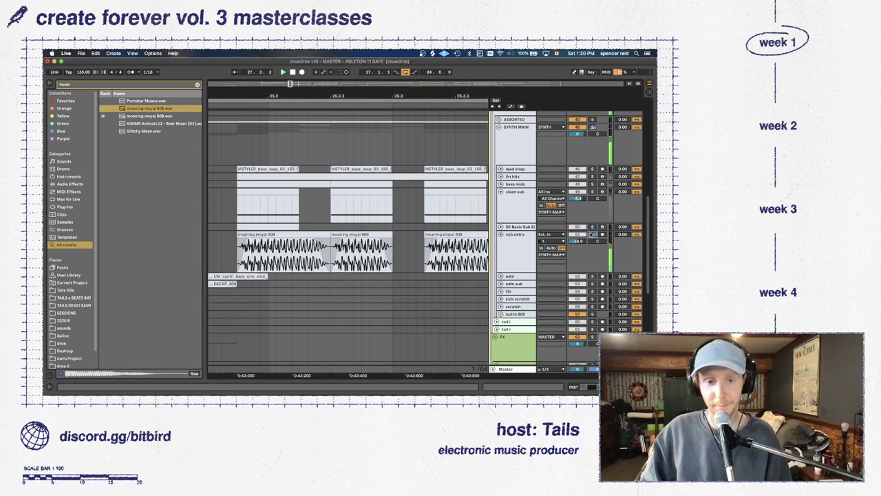
left_click(311, 235)
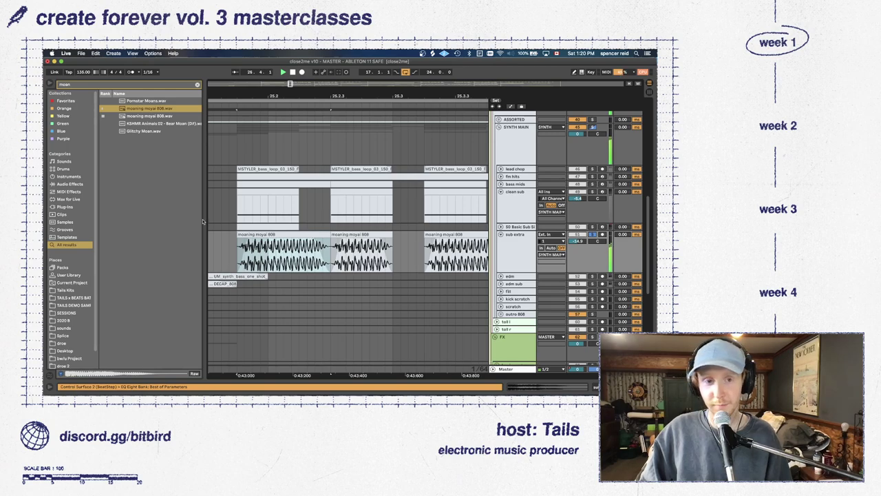
left_click(197, 85)
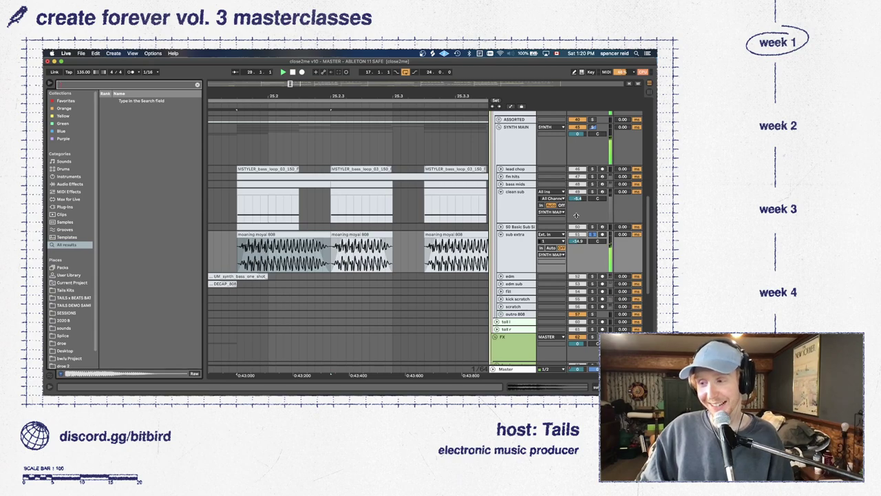
Play the drop with only clean sub soloed, and add sub extra to the solo to hear both together
left_click(265, 214)
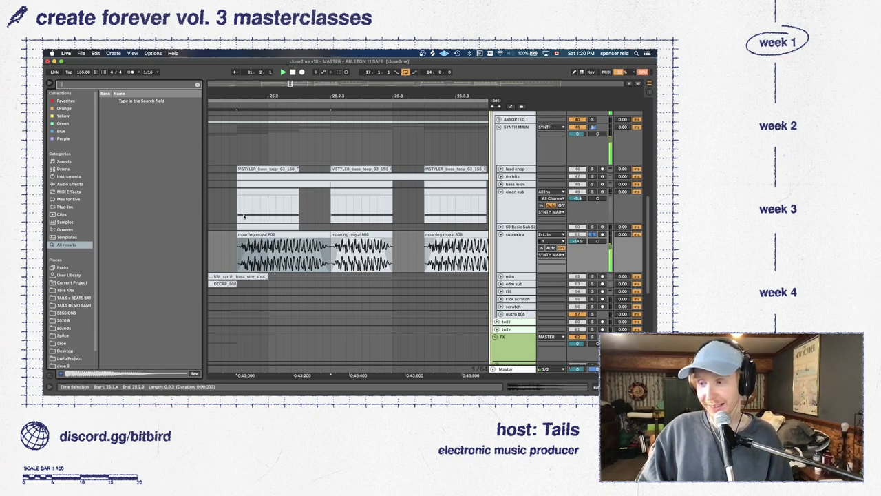
left_click(418, 195)
left_click(592, 192)
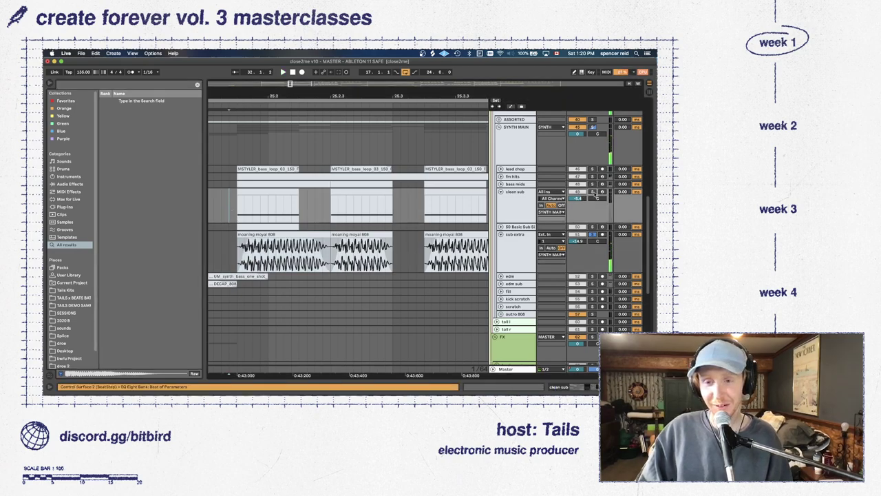
key("space")
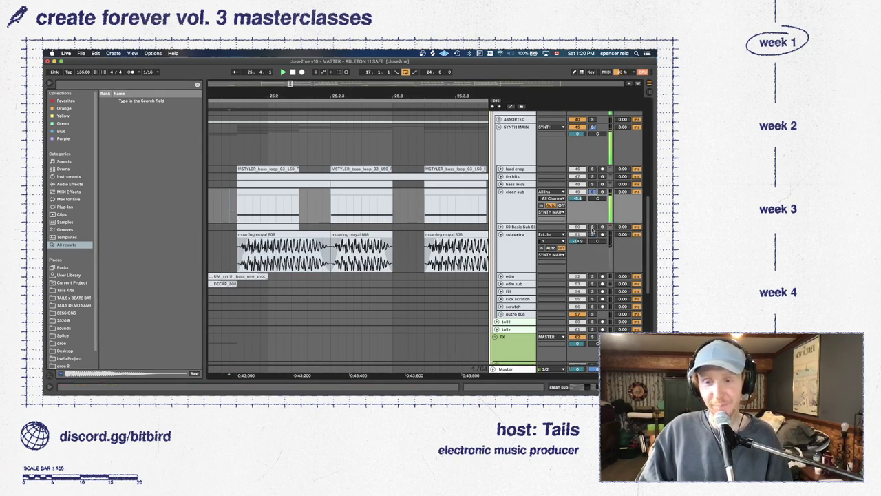
left_click(592, 234)
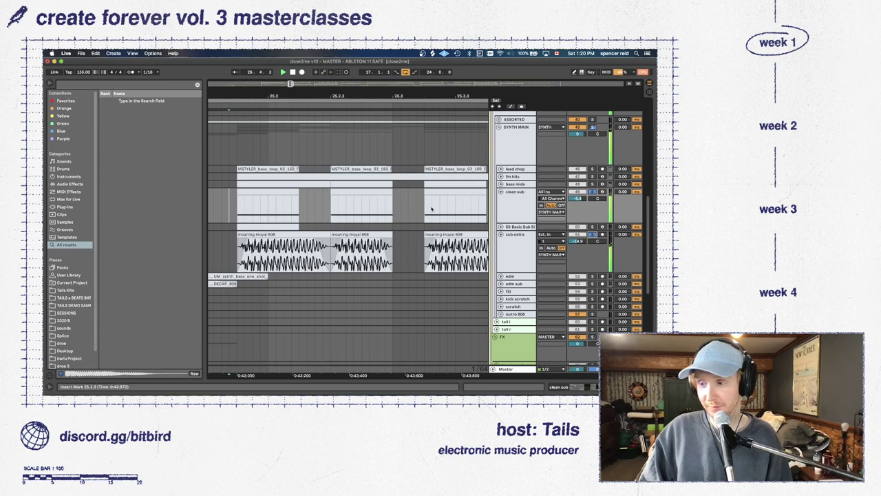
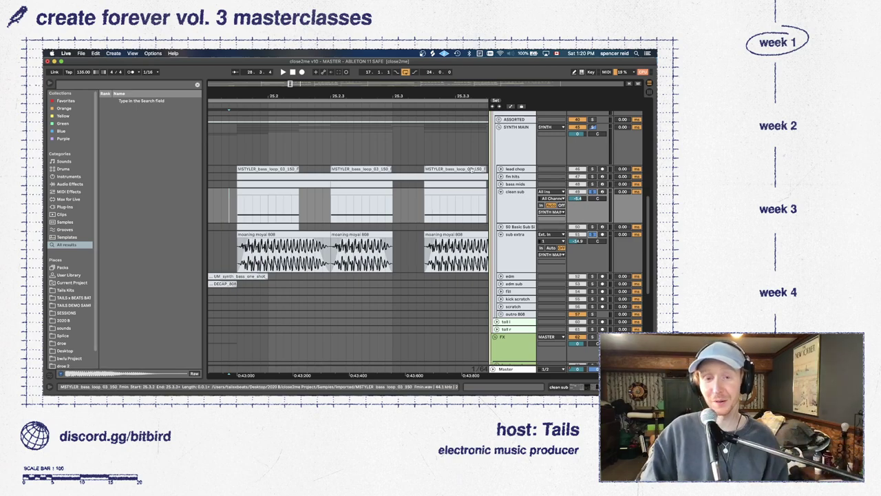
Fold the clean sub and sub extra tracks and show the sub extra track's devices
left_click(501, 192)
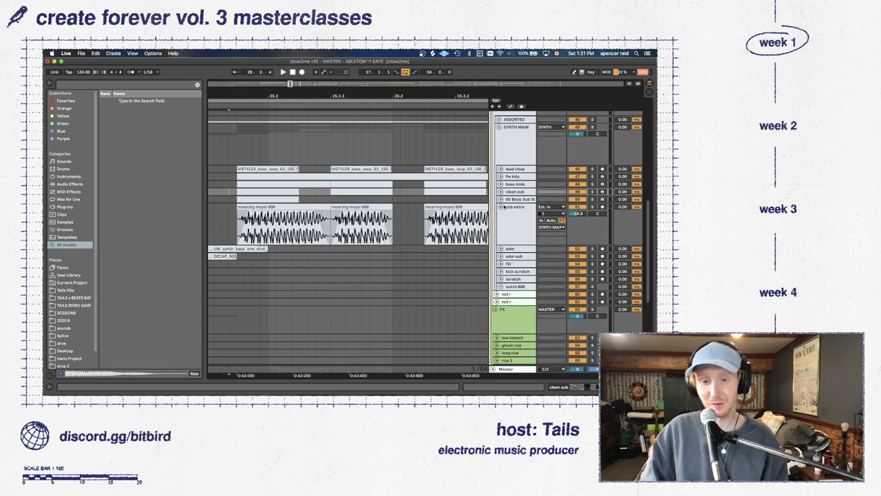
left_click(501, 207)
left_click_drag(290, 83, 290, 83)
double_click(515, 208)
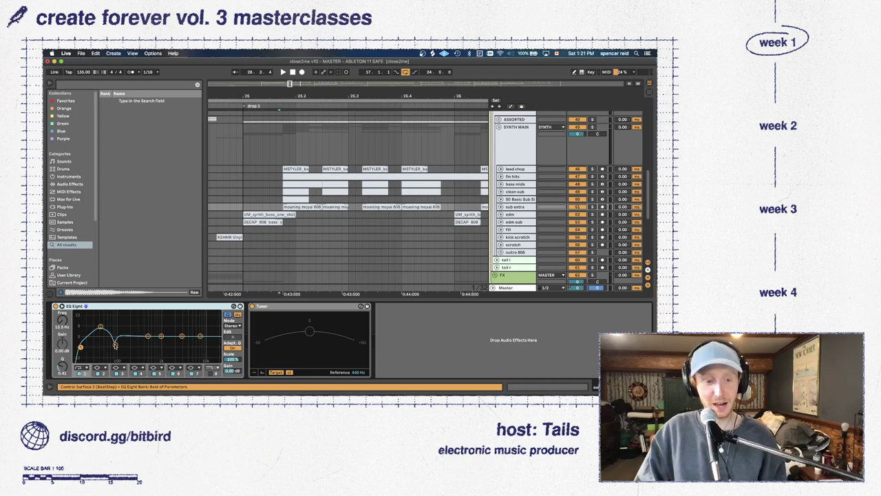
Play drop 1 and solo the sub extra track to hear it through its EQ Eight
key("space")
left_click(592, 206)
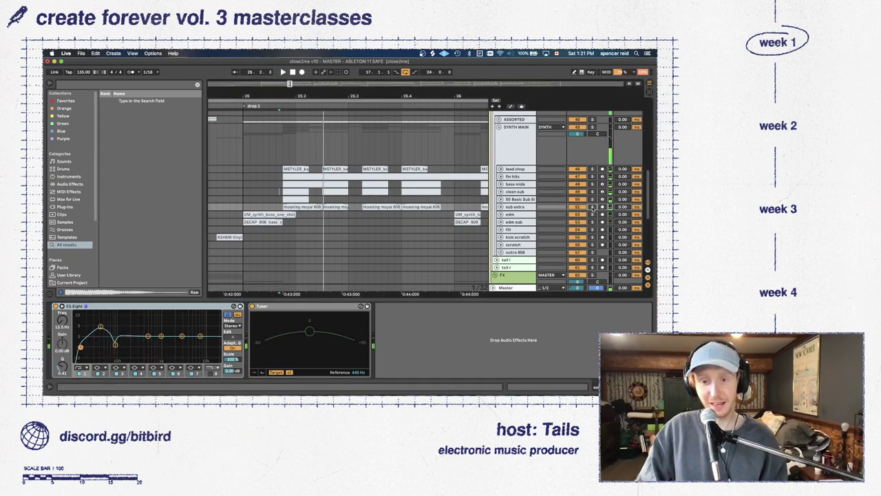
key("space")
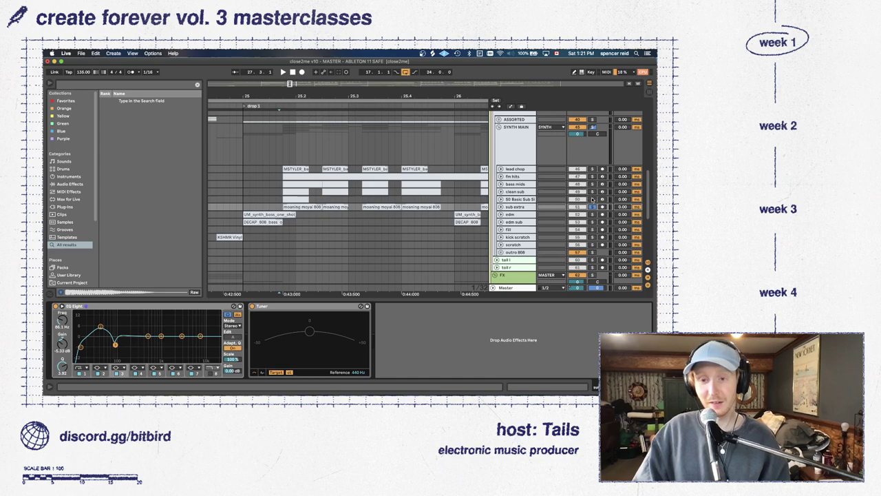
Delete the Basic Sub track below clean sub, and add clean sub and bass mids to the sub extra solo
left_click(529, 199)
key("Delete")
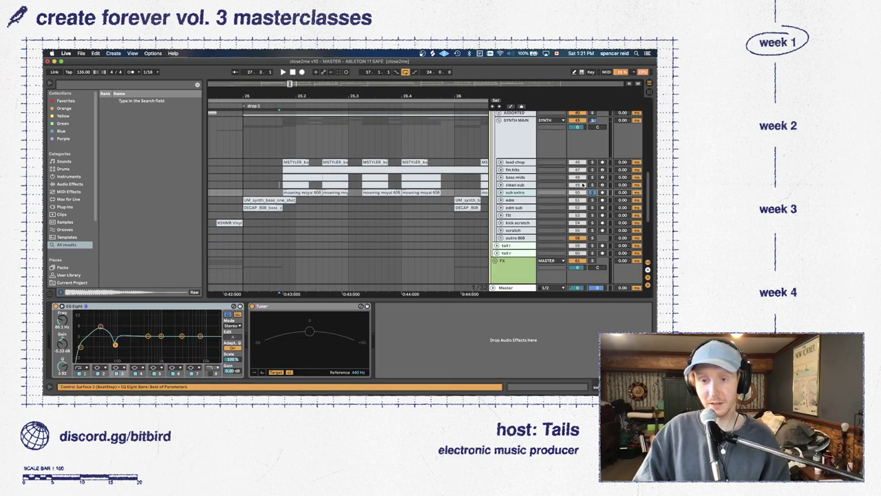
left_click(592, 185)
left_click(592, 177, "super")
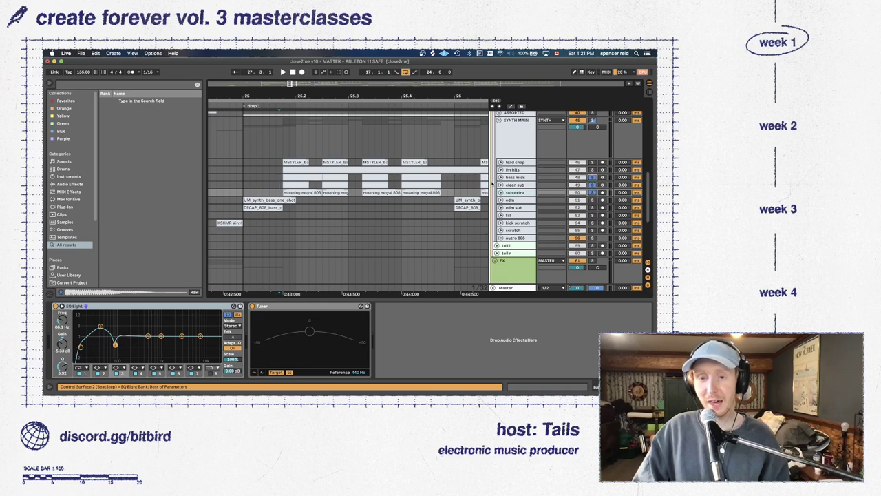
Show the bass mids devices and play drop 1, adding fm hits and lead chop to the soloed bass layers
left_click(498, 178)
key("space")
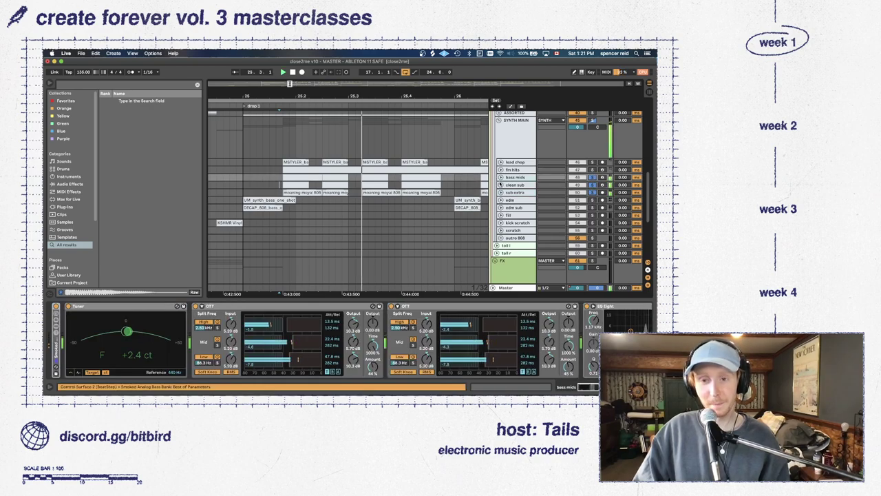
left_click(593, 162)
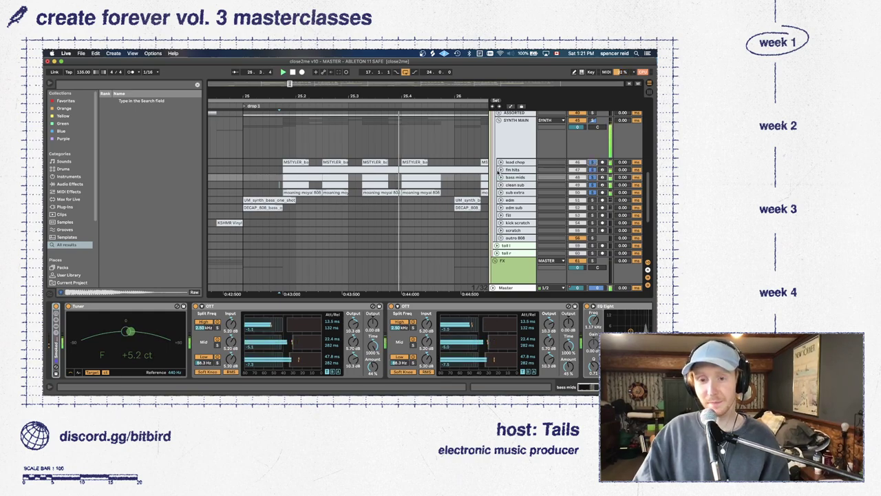
Unfold the VOCAL STUFF group, solo the grain vox pad track and play its clips in drop 1
scroll(497, 180, "up", 5)
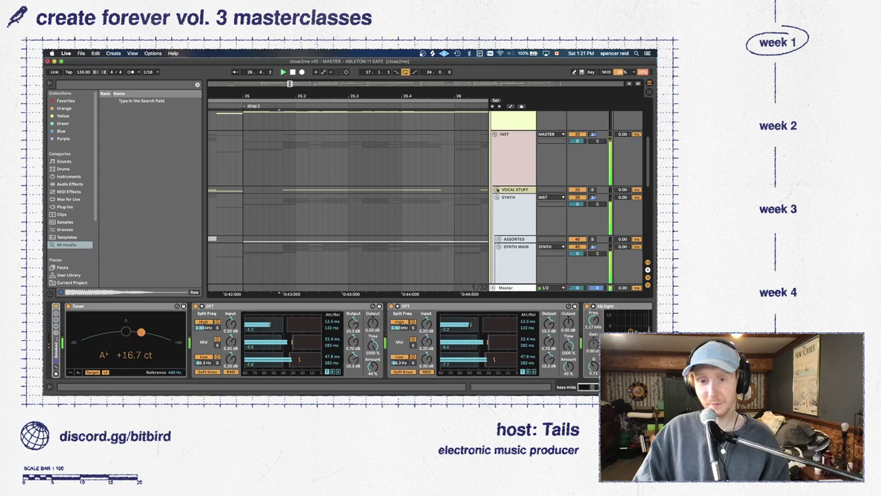
left_click(497, 189)
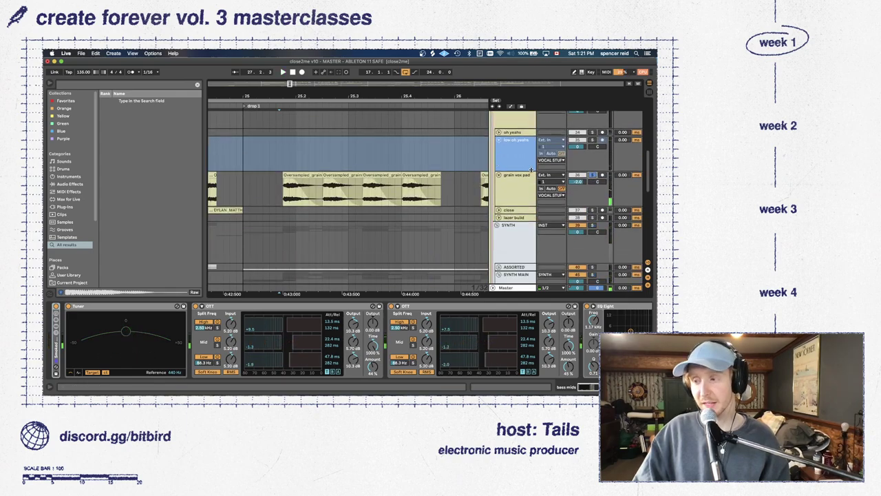
left_click(303, 185)
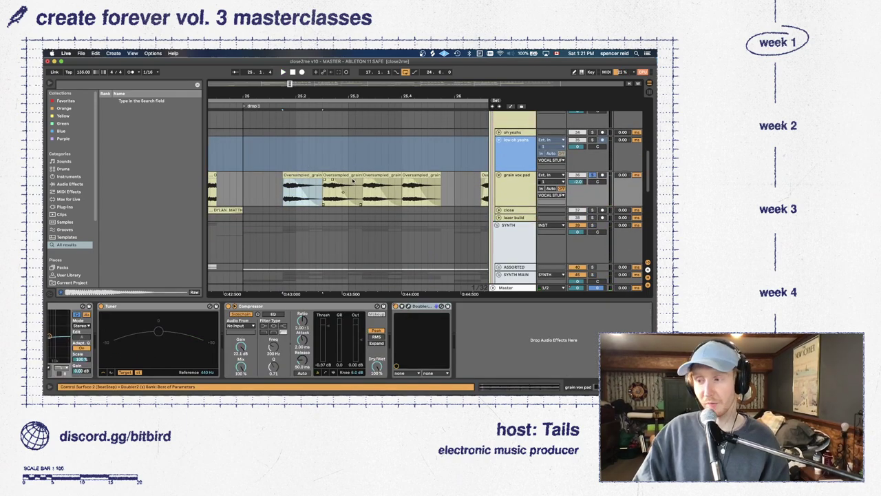
key("space")
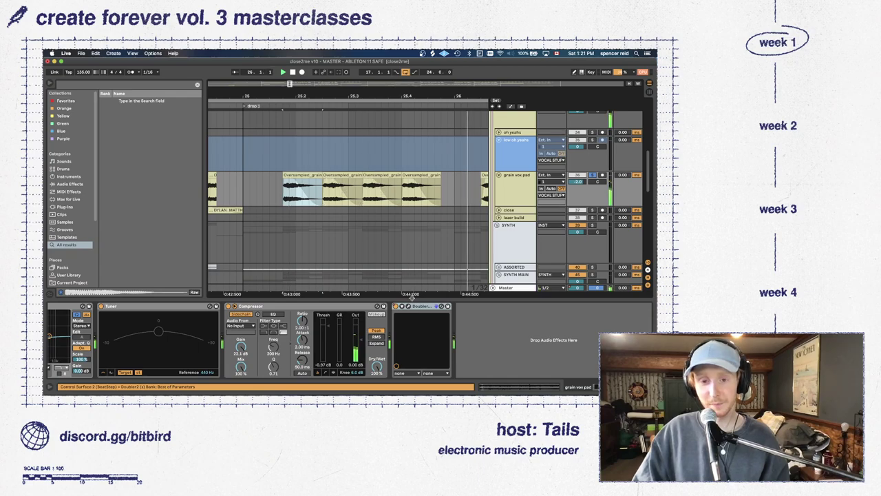
Hide the device view and play the drop with the SYNTH MAIN group and grain vox pad soloed together
key("super+alt+l")
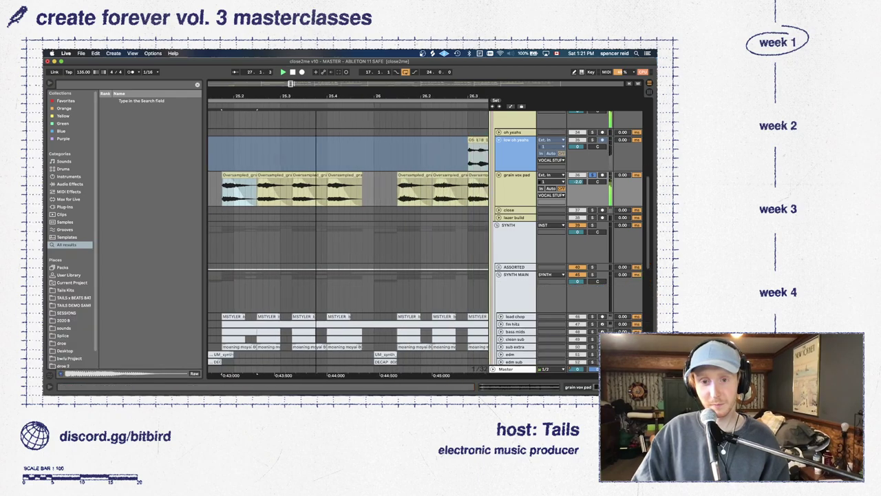
key("minus")
key("minus")
key("minus")
key("minus")
scroll(477, 242, "down", 3)
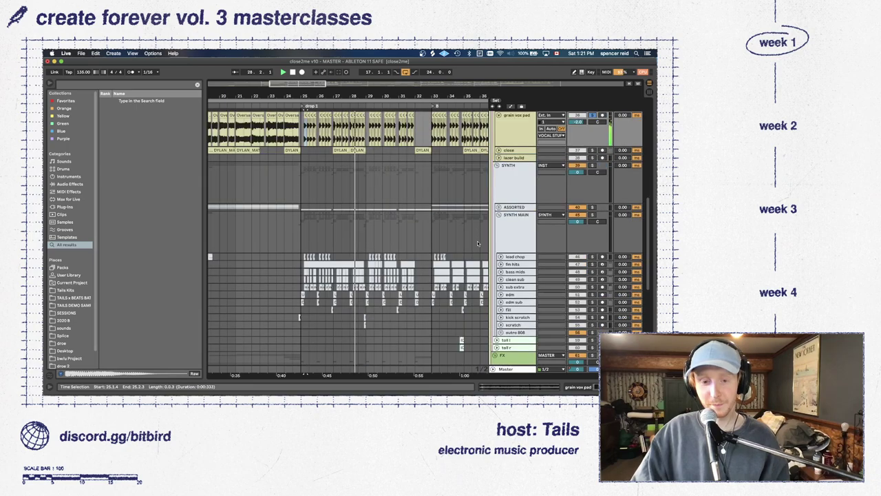
left_click(593, 215)
key("space")
key("space")
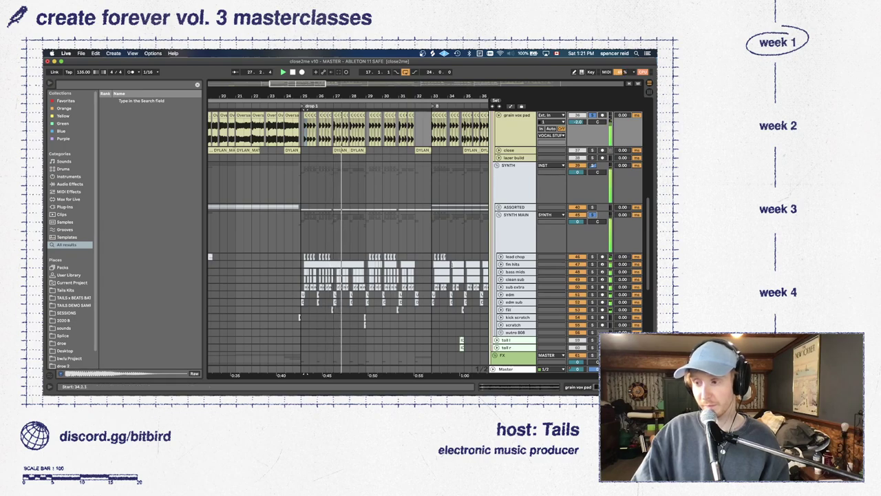
Review the device chains on the clean sub, bass mids and sub extra tracks
double_click(514, 280)
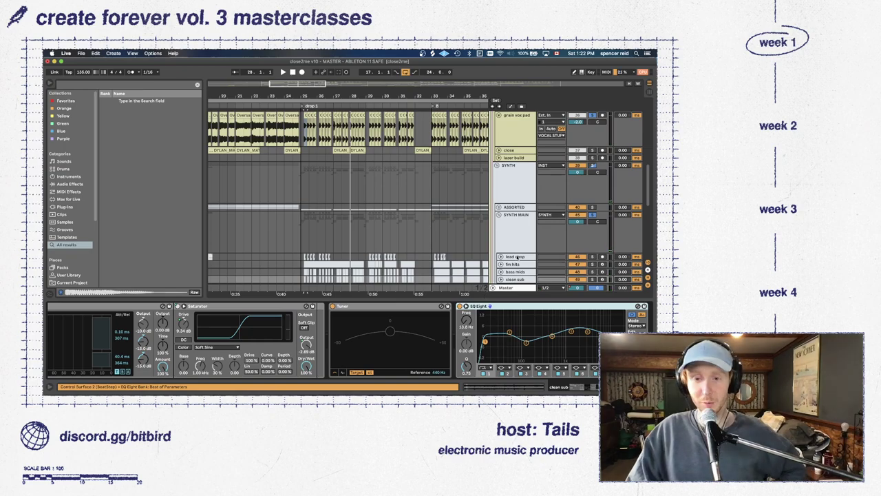
key("Down")
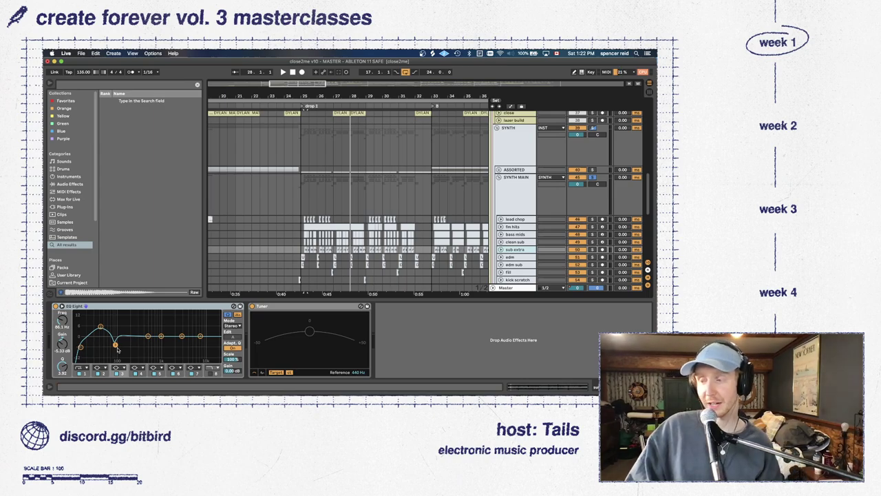
left_click(511, 154)
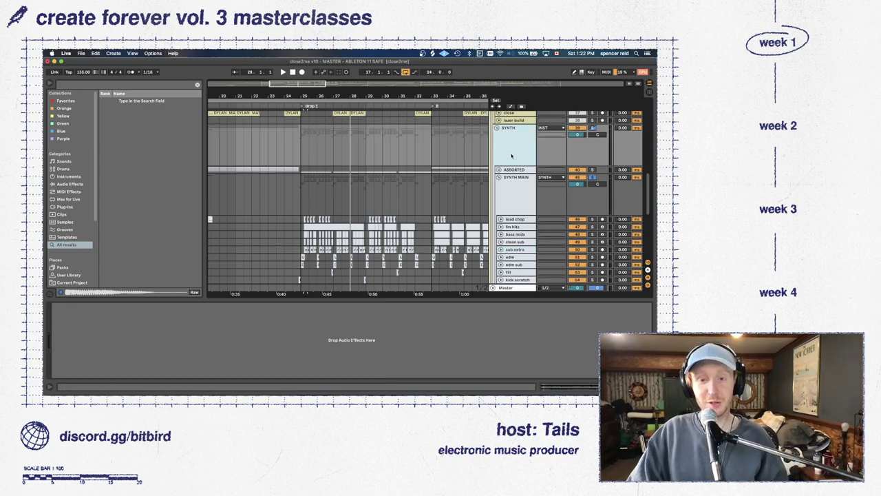
scroll(501, 227, "up", 3)
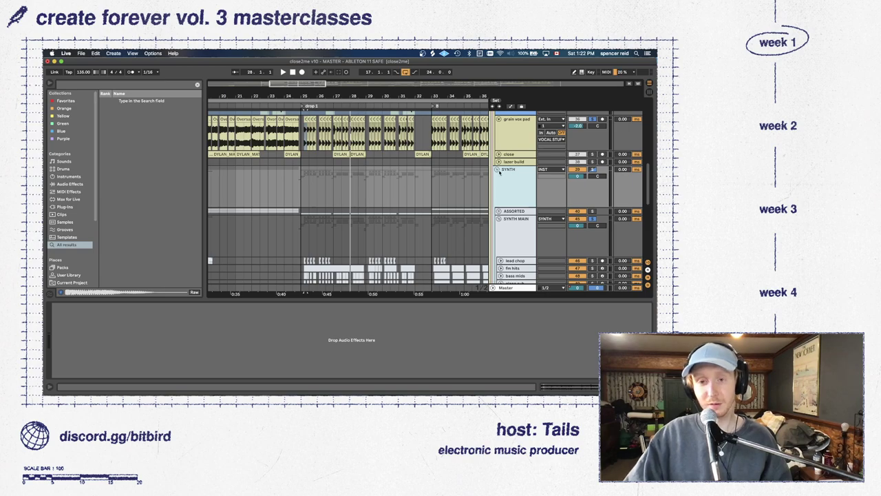
scroll(518, 212, "down", 4)
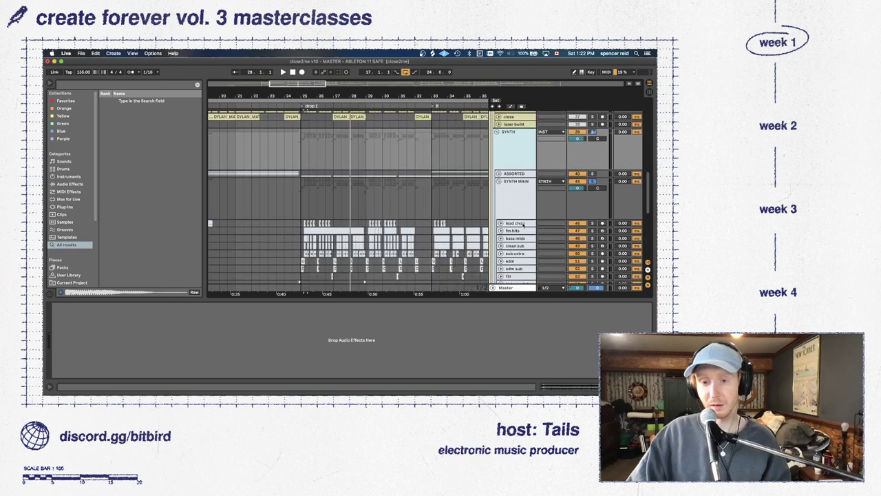
left_click(516, 216)
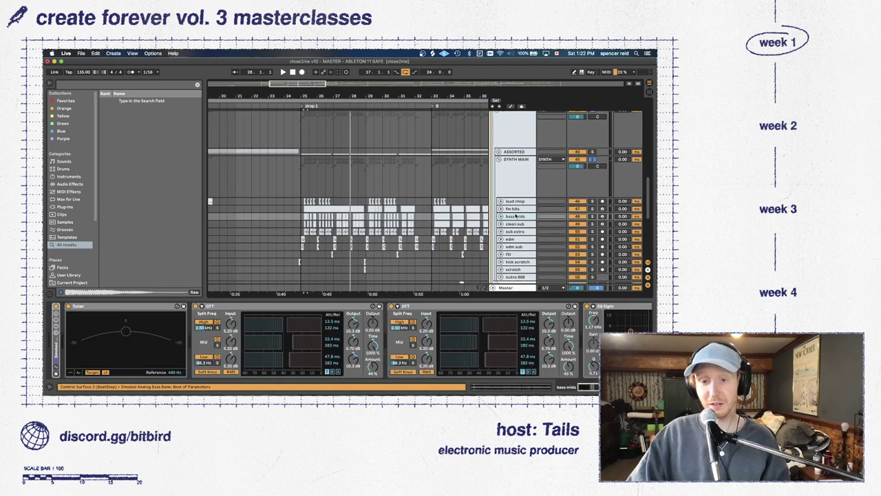
left_click(516, 224)
left_click(516, 232)
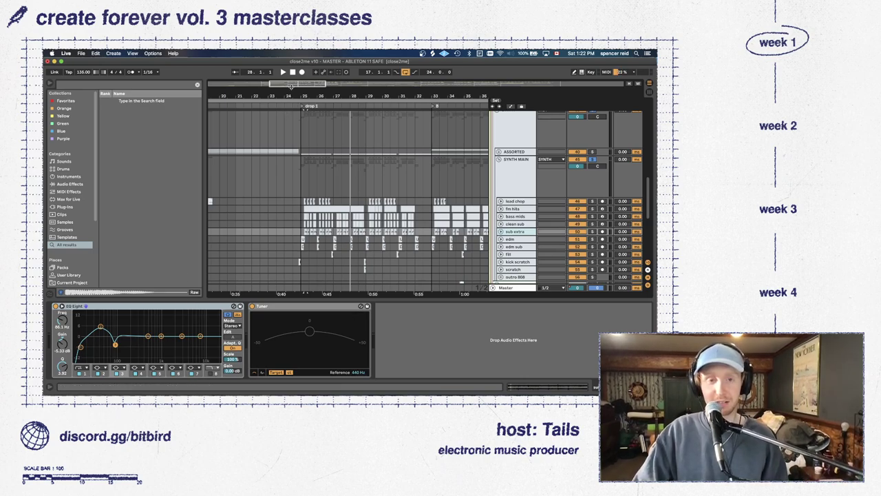
Solo and unfold the sub extra track and play it in drop 1 through its EQ Eight
scroll(300, 200, "up", 5)
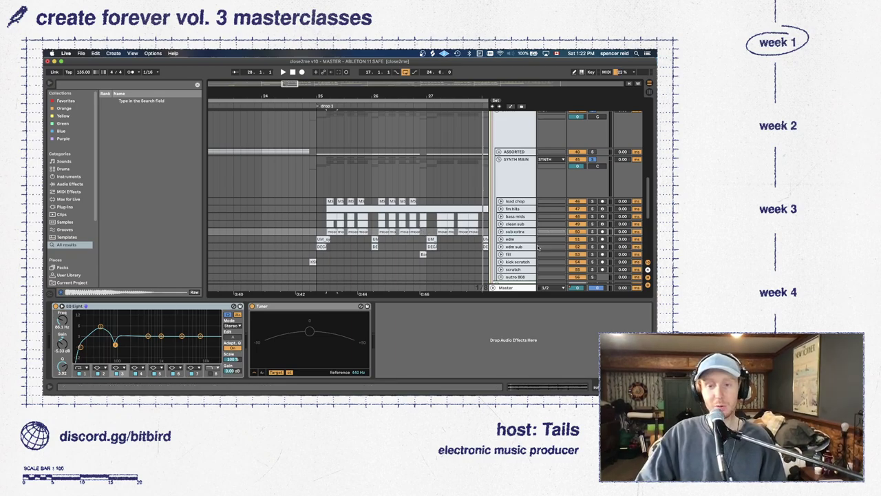
left_click(594, 234)
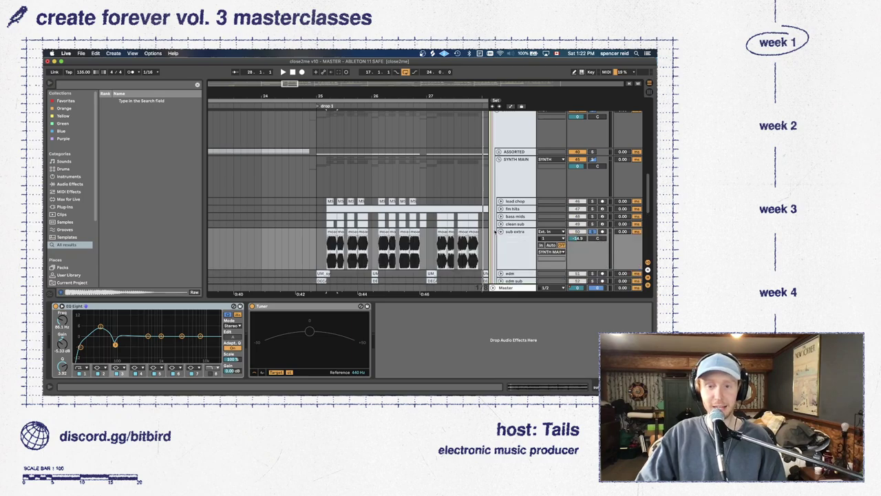
key("space")
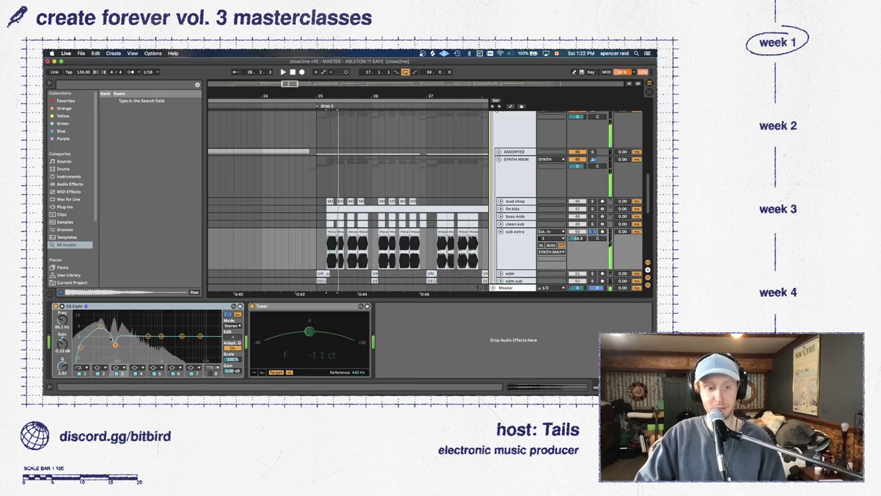
key("space")
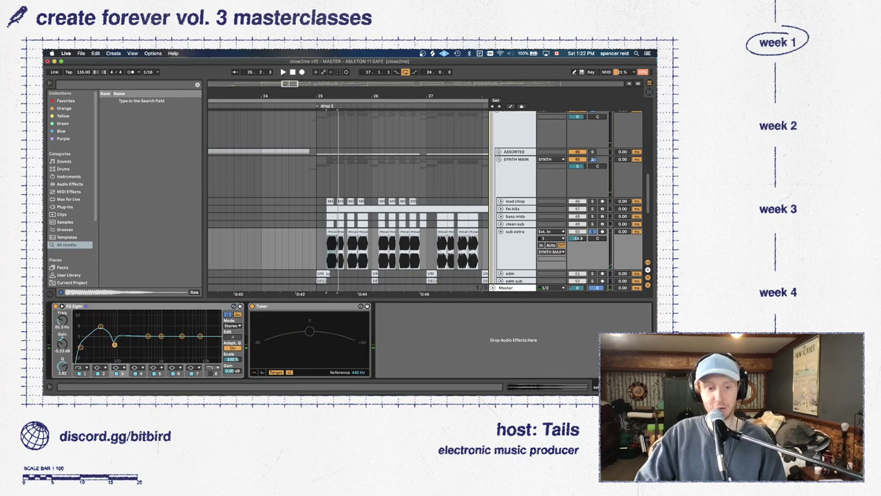
Fine-tune the low dip in sub extra's EQ Eight to 84.3 Hz and -5.83 dB while playing the drop
key("space")
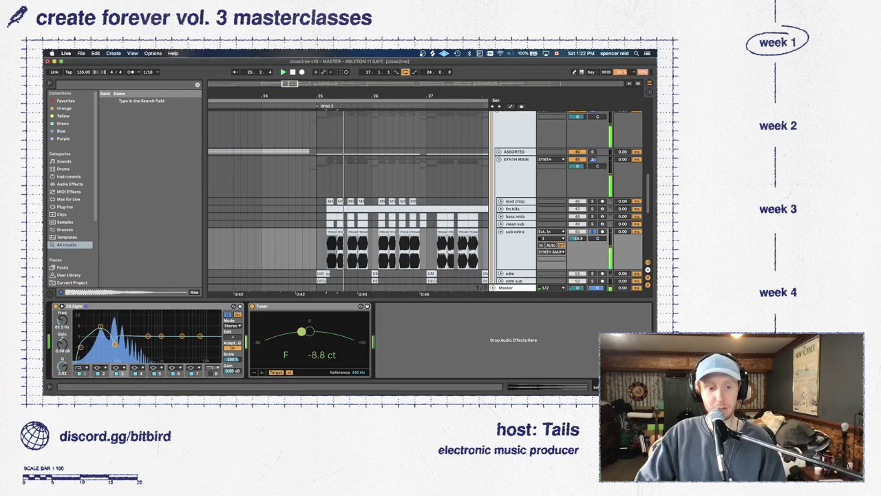
key("space")
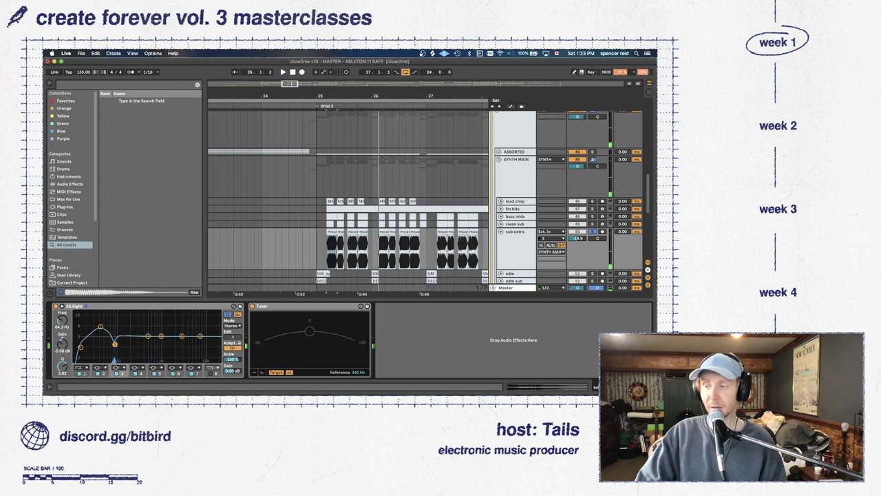
left_click_drag(115, 338, 115, 341)
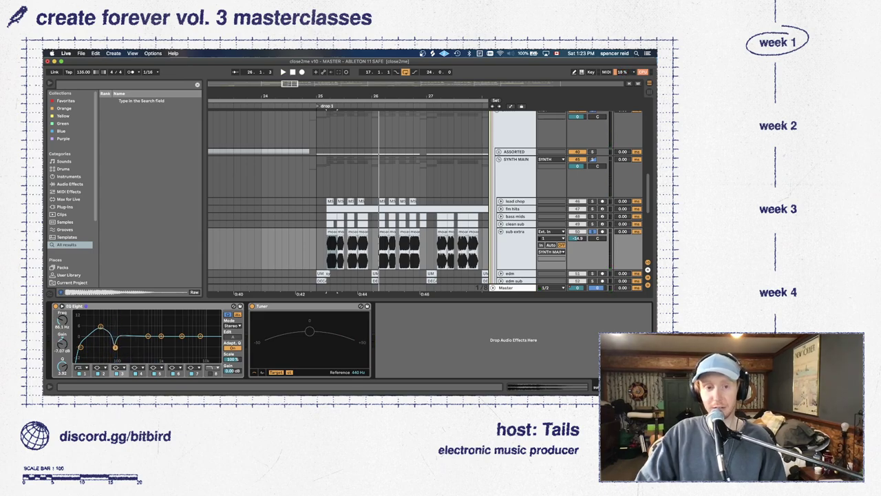
key("space")
left_click_drag(115, 348, 115, 345)
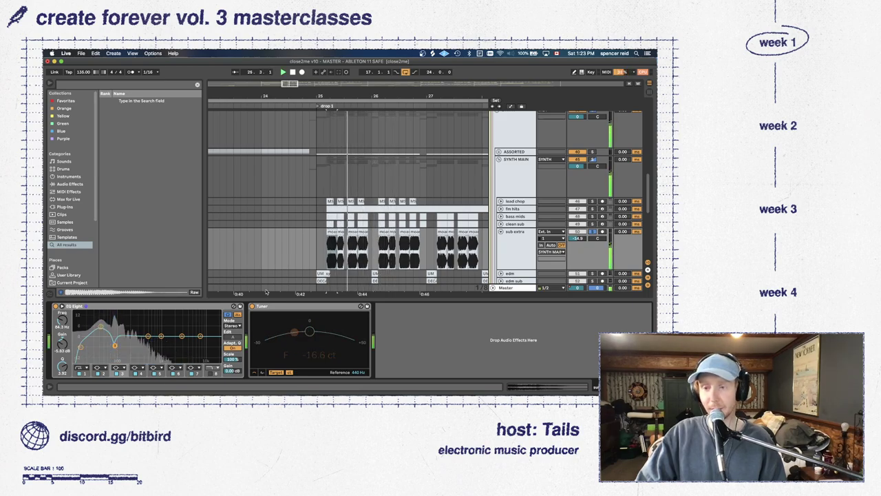
Add clean sub to the sub extra solo and unfold the clean sub and bass mids tracks to compare their notes
left_click(514, 225)
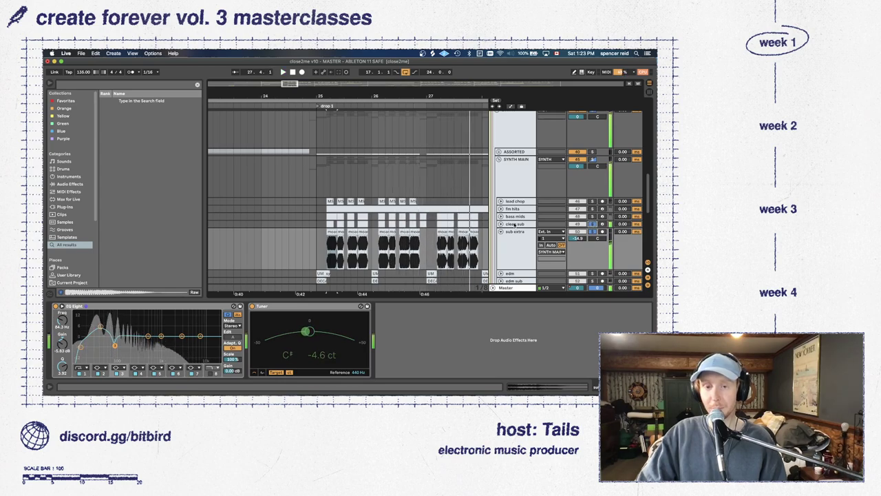
left_click(500, 225)
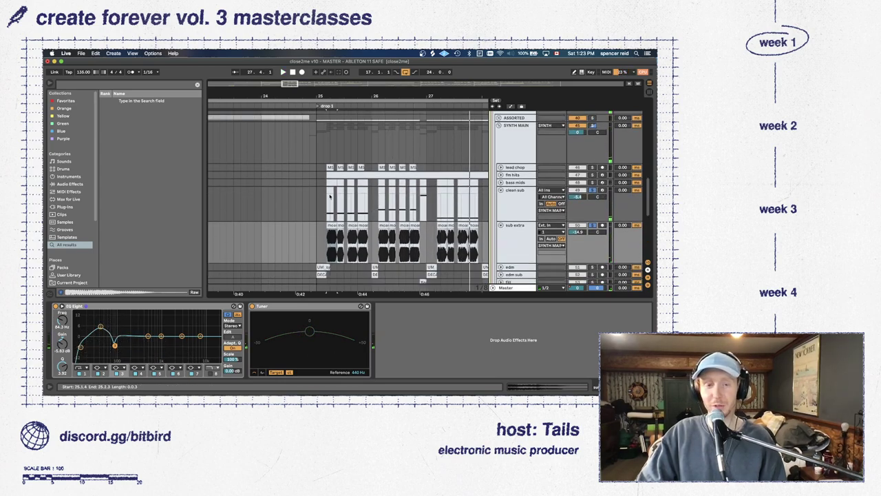
key("plus")
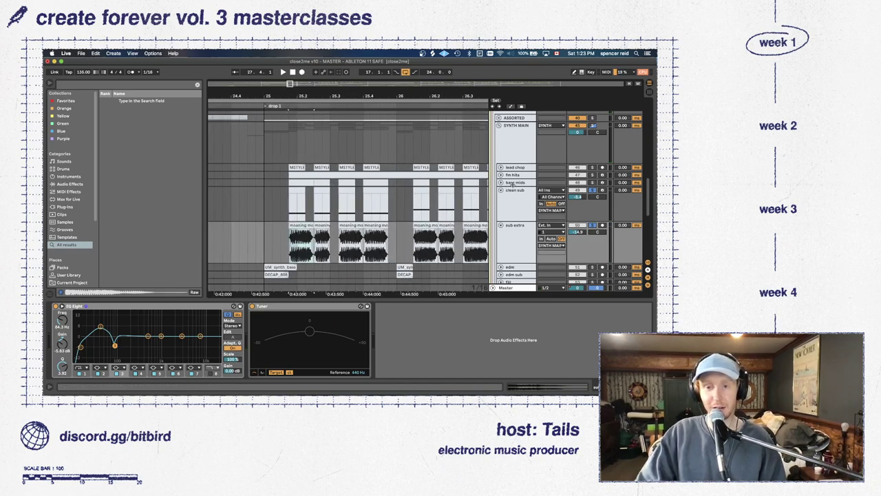
left_click(512, 183)
left_click(500, 183)
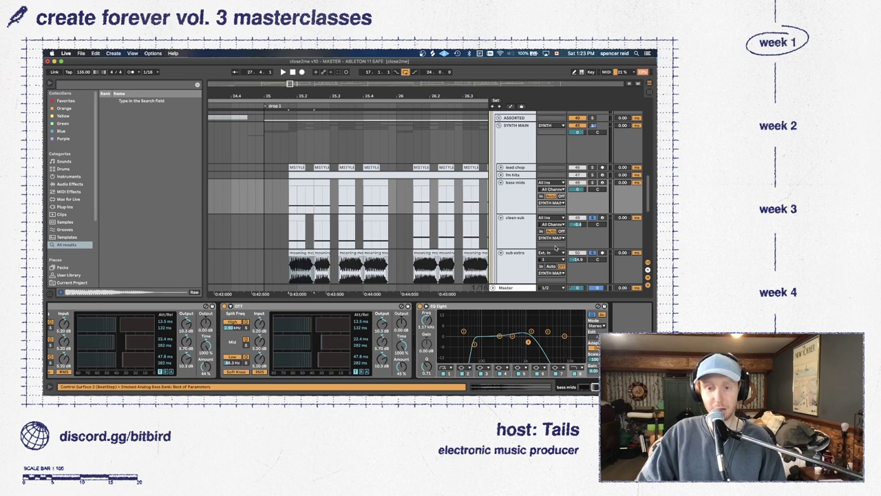
Show the sub extra track's devices and play drop 1 with clean sub and sub extra soloed together
scroll(591, 192, "down", 3)
left_click(378, 264)
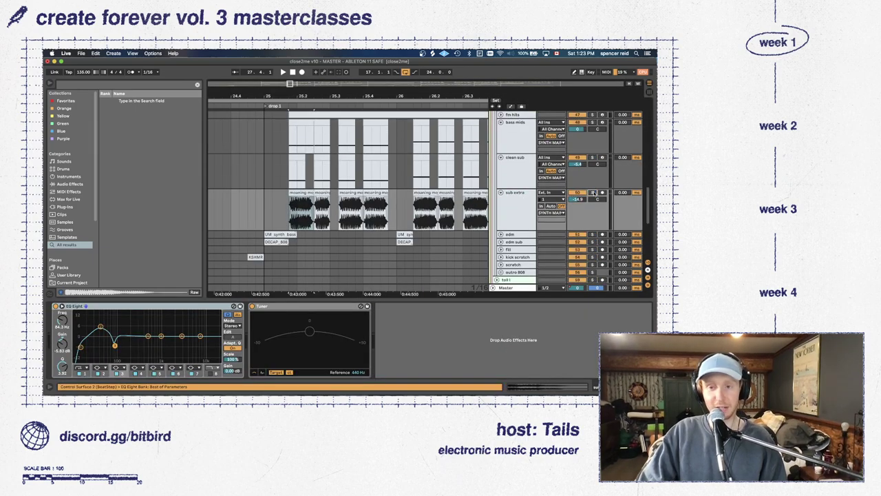
key("space")
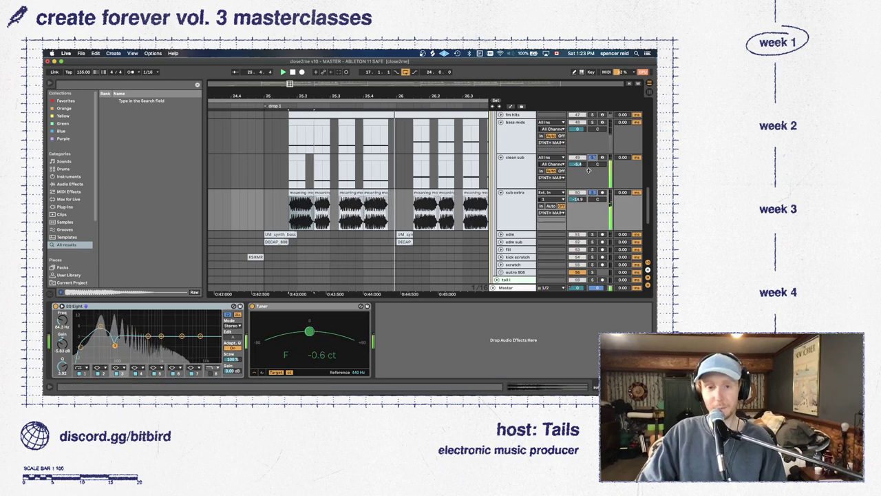
key("space")
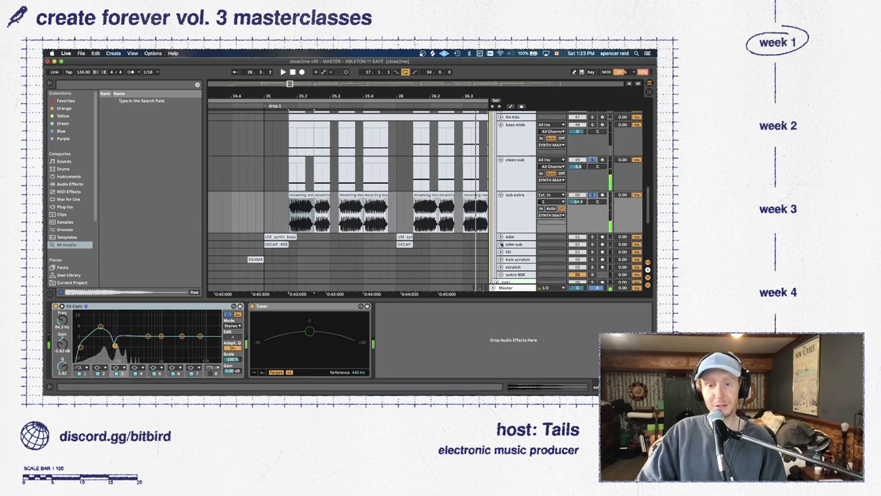
Unfold the edm and edm sub tracks, solo edm sub and play its DECAP 808 clip at the start of drop 1
key("Right")
scroll(532, 231, "down", 3)
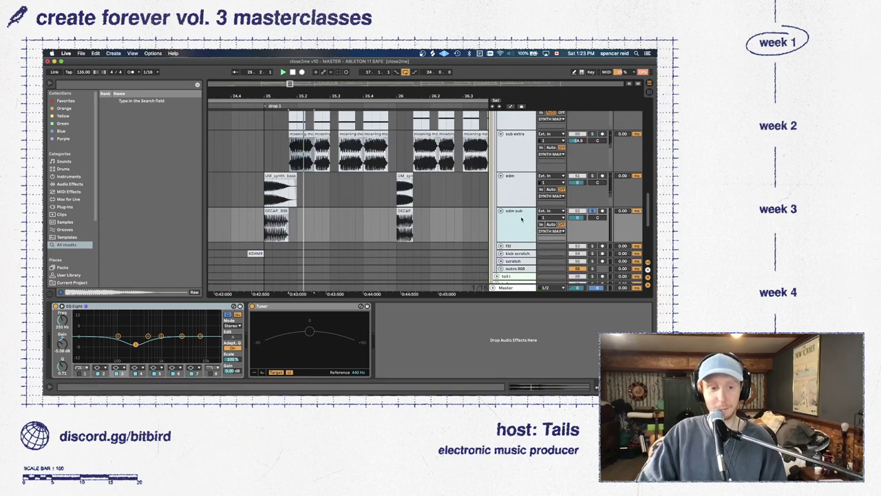
left_click(274, 209)
key("space")
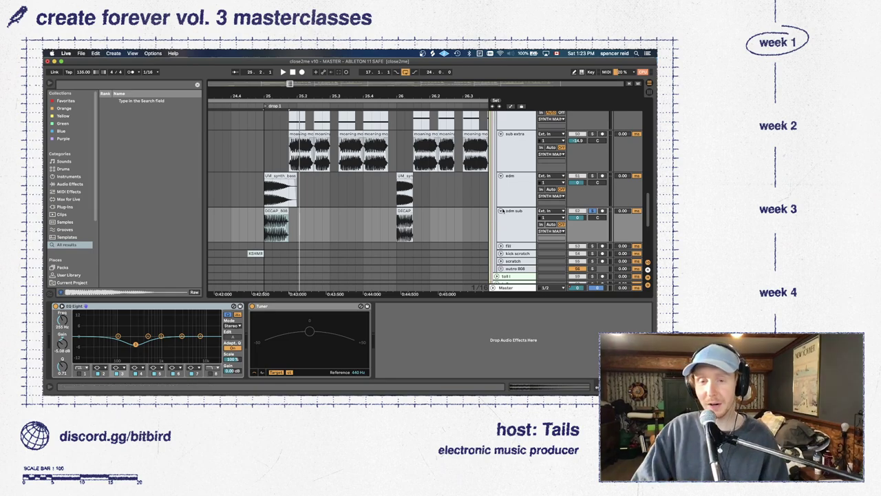
Fold the edm sub, edm, sub extra, clean sub and bass mids tracks
left_click(501, 211)
left_click(500, 175)
scroll(507, 188, "up", 2)
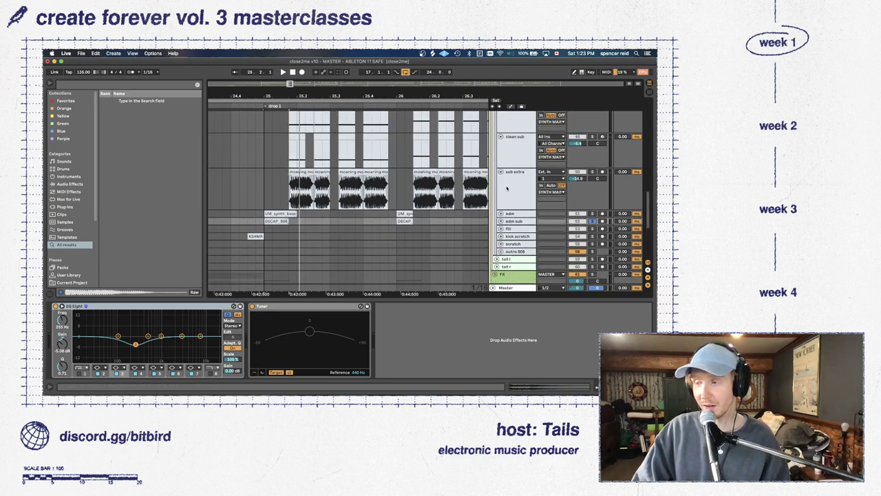
left_click(500, 172)
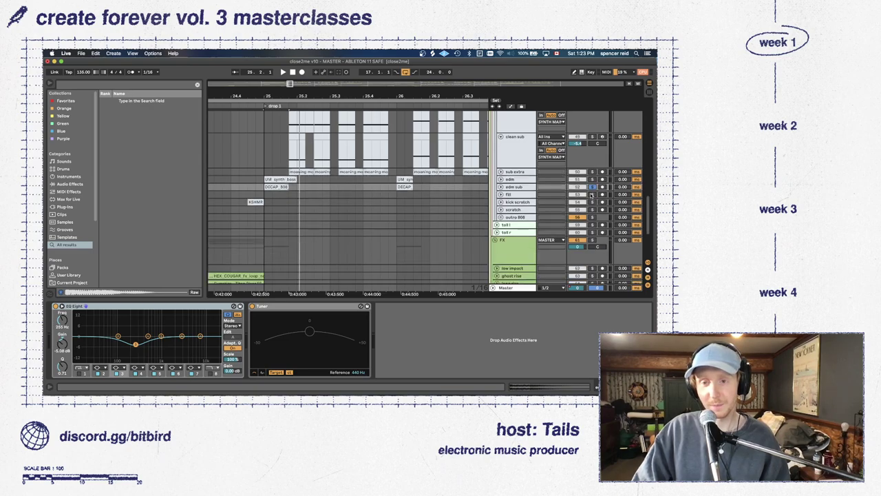
scroll(500, 175, "up", 2)
left_click(500, 175)
left_click(500, 140)
Fold the SYNTH MAIN group and its parent SYNTH group
scroll(503, 152, "up", 3)
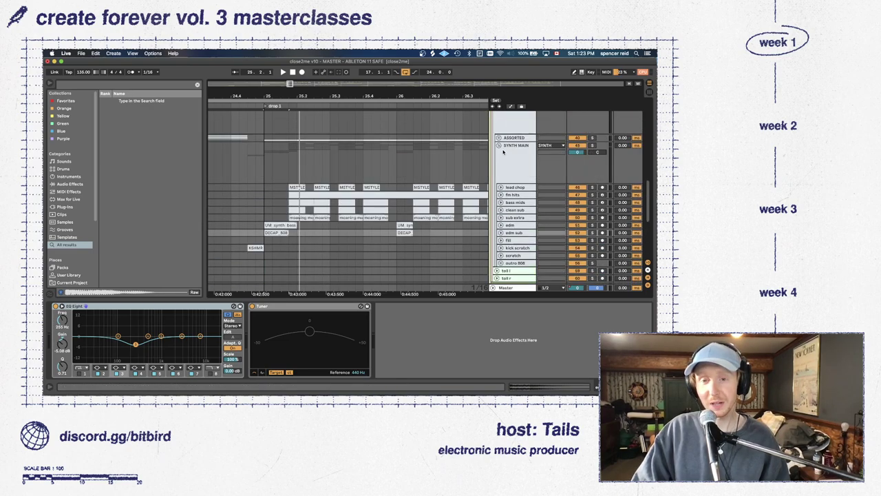
left_click(498, 146)
scroll(502, 157, "up", 1)
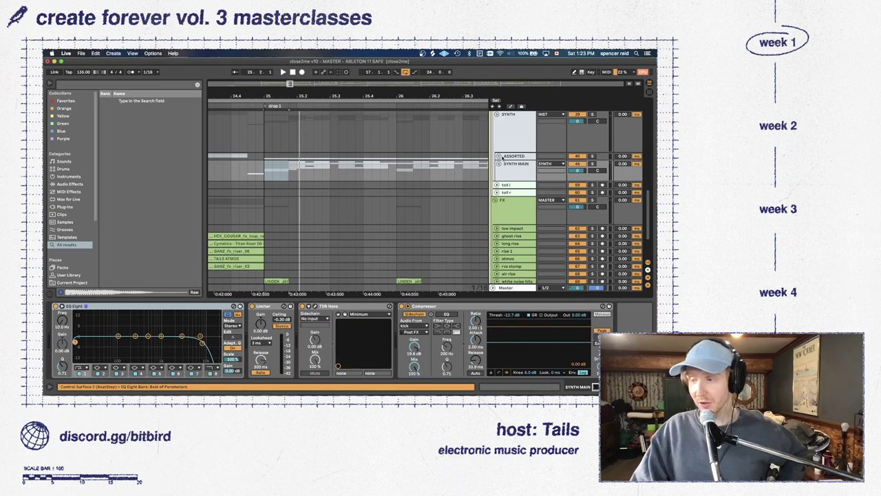
scroll(503, 163, "up", 2)
left_click(496, 150)
scroll(475, 147, "up", 2)
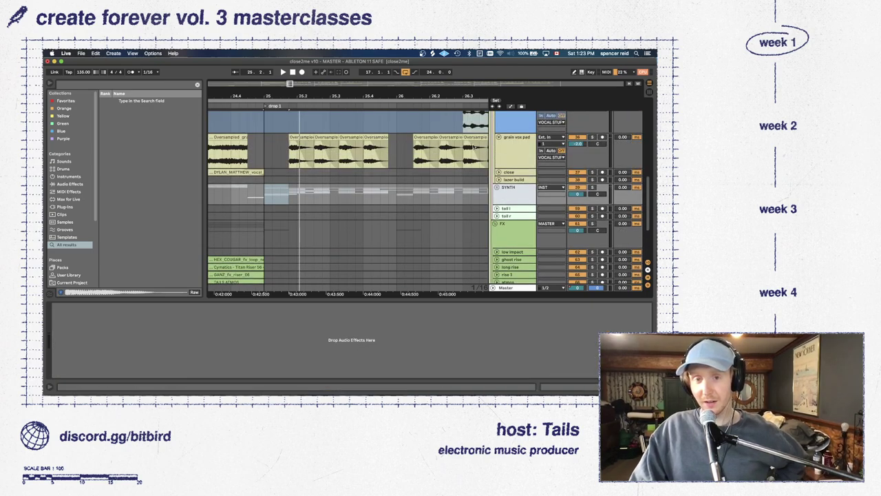
Play the arrangement from about bar 61 through the build into Drop 2
key("minus")
key("minus")
key("minus")
key("minus")
key("minus")
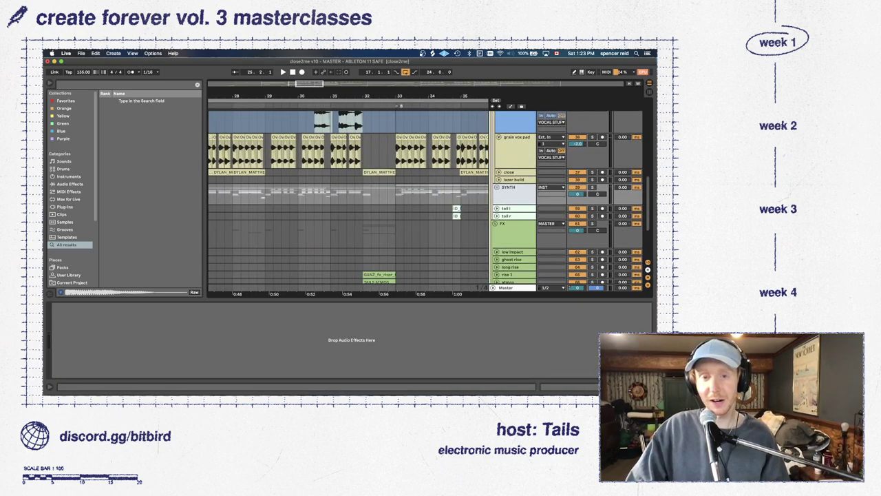
scroll(348, 195, "right", 10)
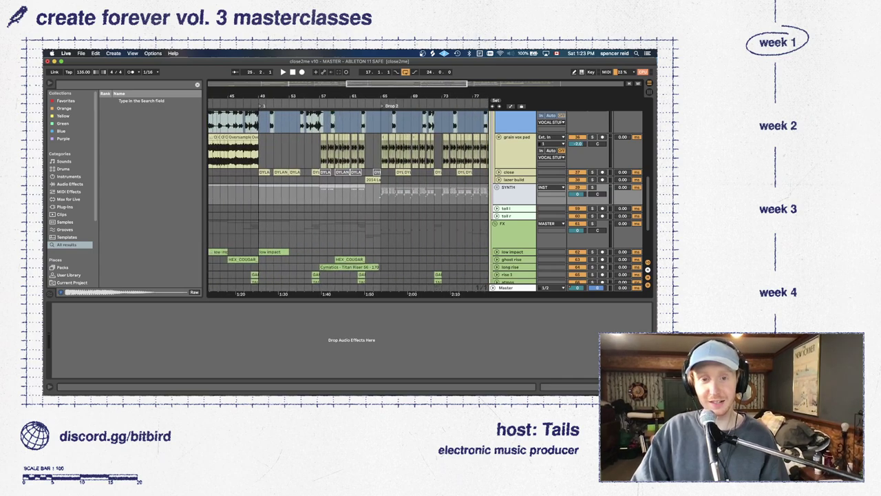
left_click(362, 210)
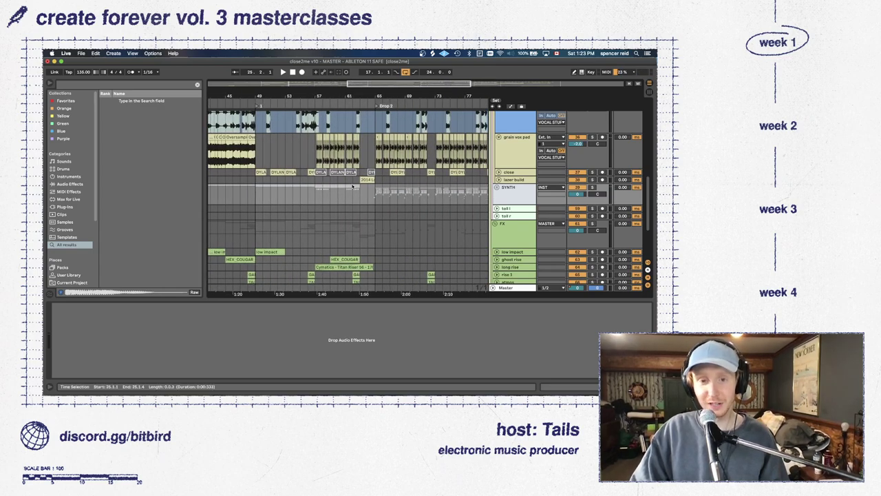
left_click(352, 186)
key("space")
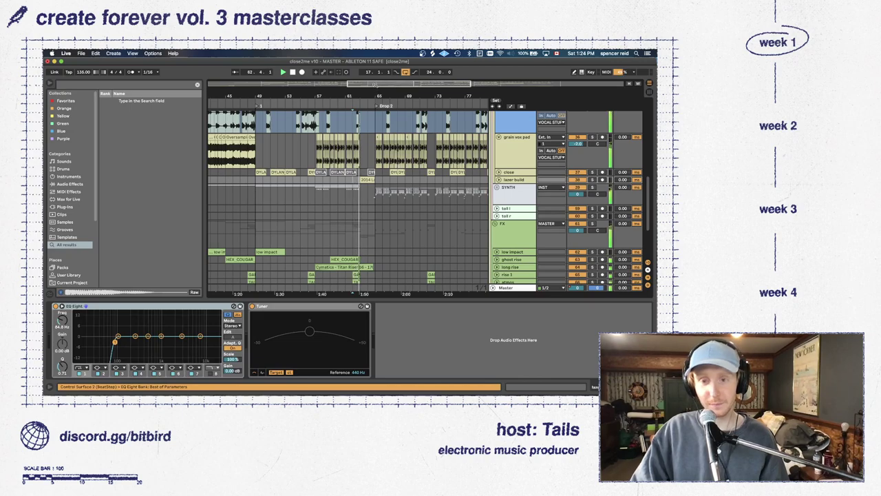
left_click_drag(375, 84, 383, 106)
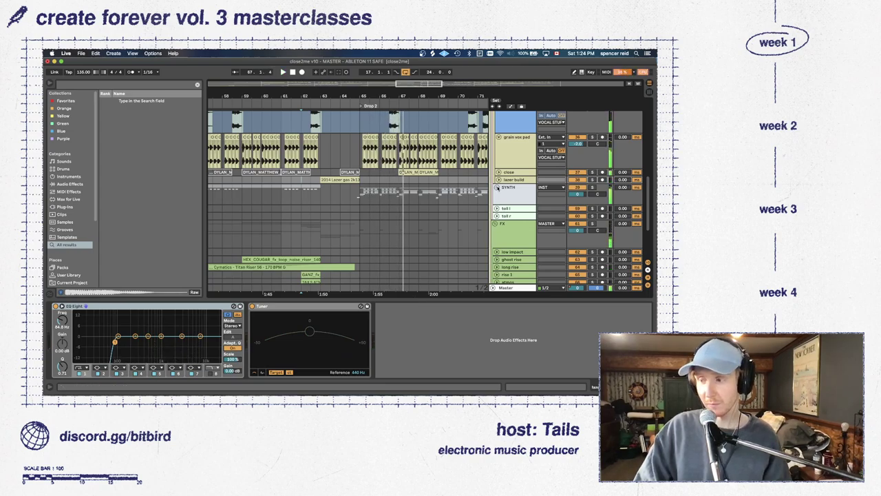
Unfold the SYNTH group and the lazer build track, solo lazer build and play its clip into Drop 2
left_click(497, 188)
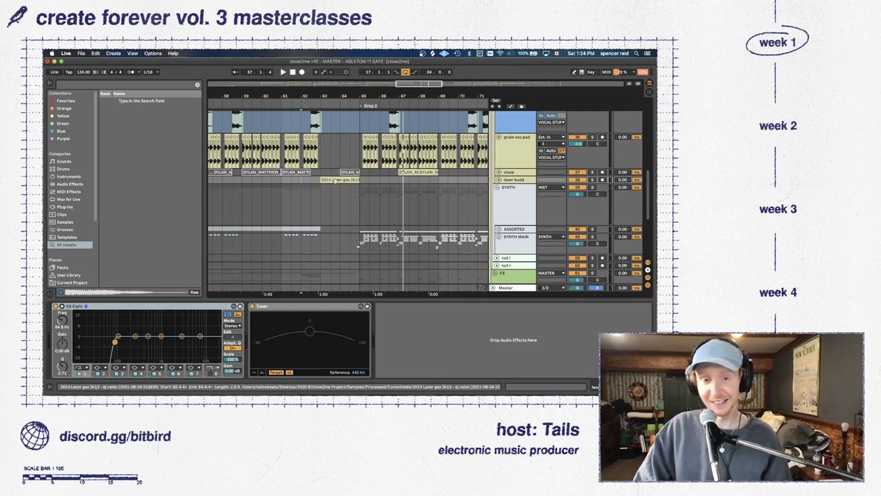
left_click(499, 180)
left_click(592, 180)
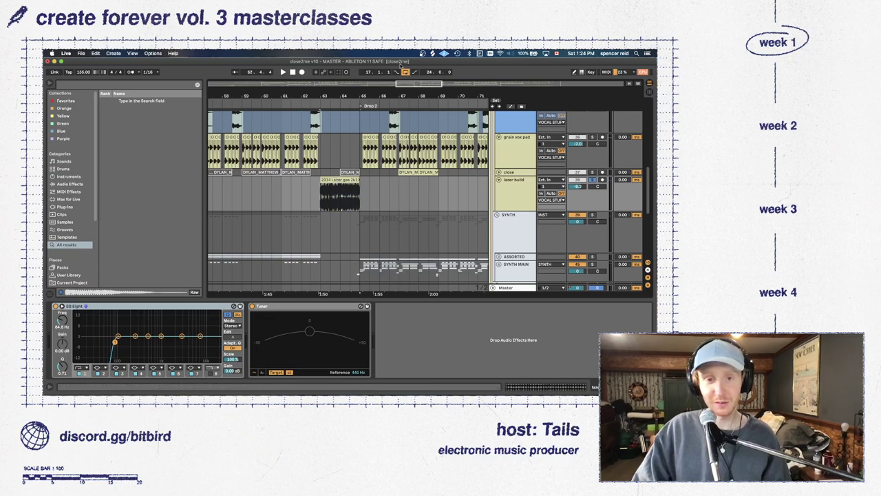
key("plus")
key("plus")
key("space")
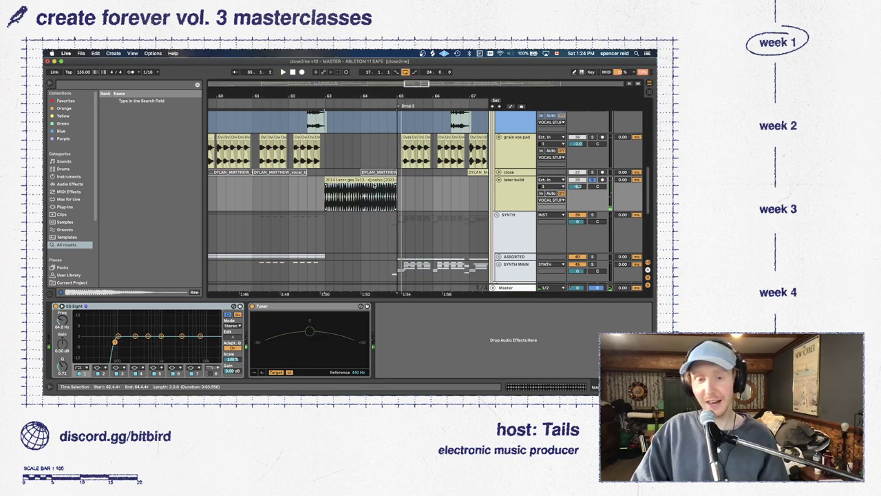
Inspect the lazer build clip's waveform and settings, close the clip view and focus the arrangement on the clip
left_click(374, 185)
double_click(374, 185)
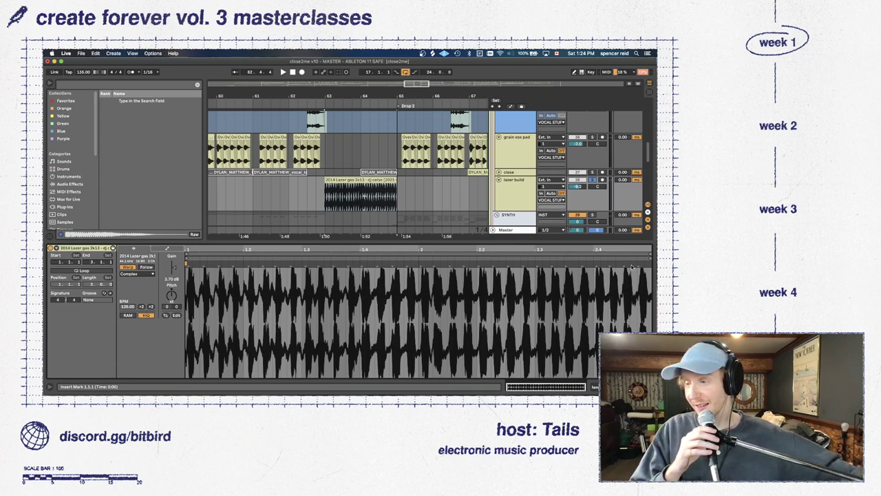
double_click(494, 242)
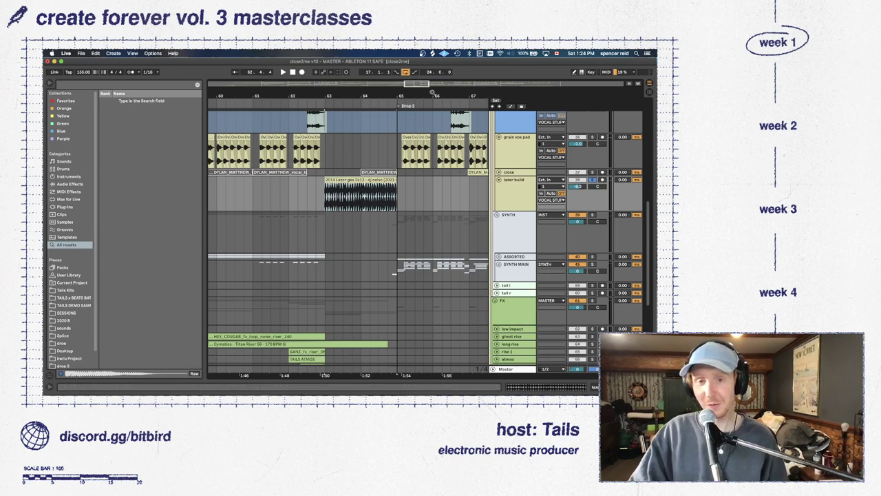
left_click_drag(417, 91, 355, 159)
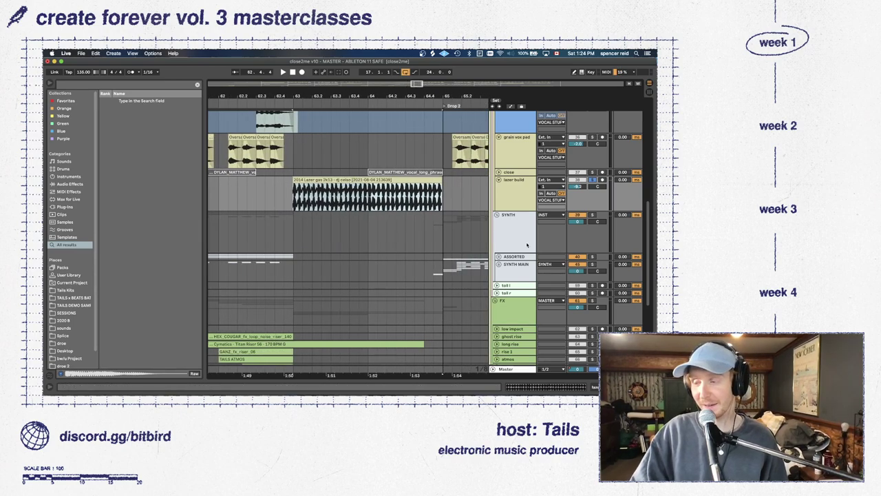
Unfold the long rise track in the FX group to show its Cymatics riser before Drop 2
scroll(523, 234, "down", 1)
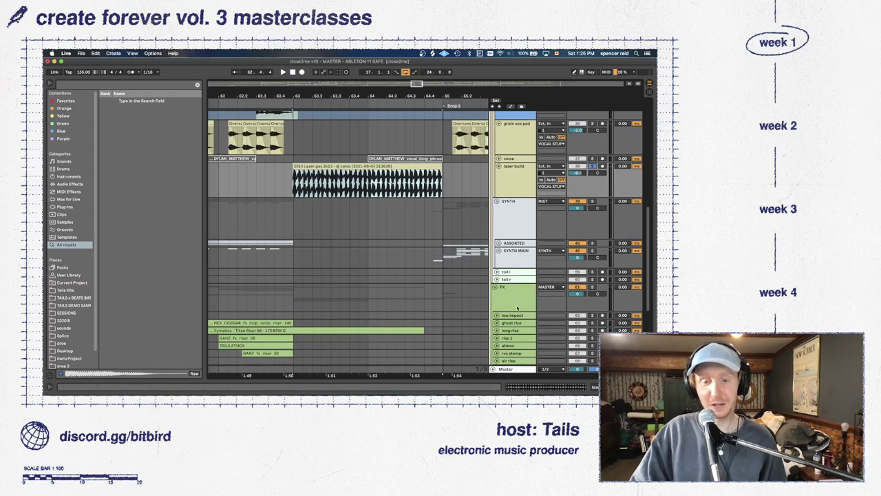
left_click(497, 331)
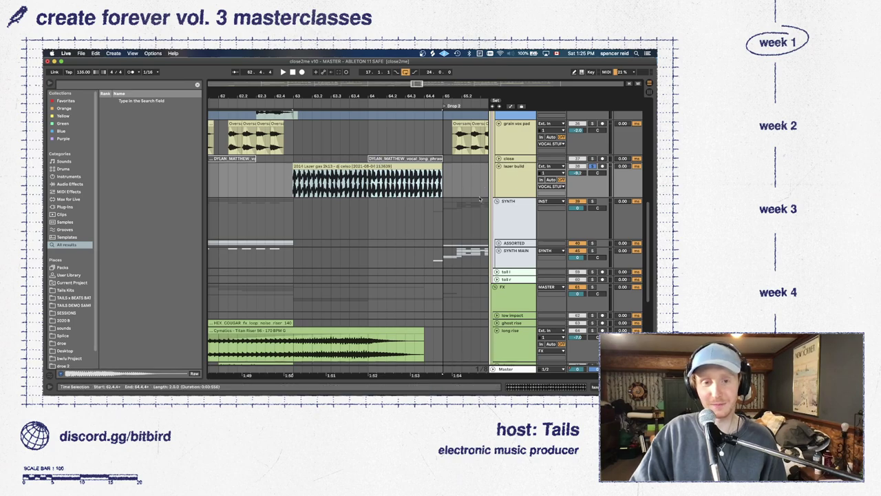
scroll(479, 201, "up", 1)
scroll(464, 197, "up", 8)
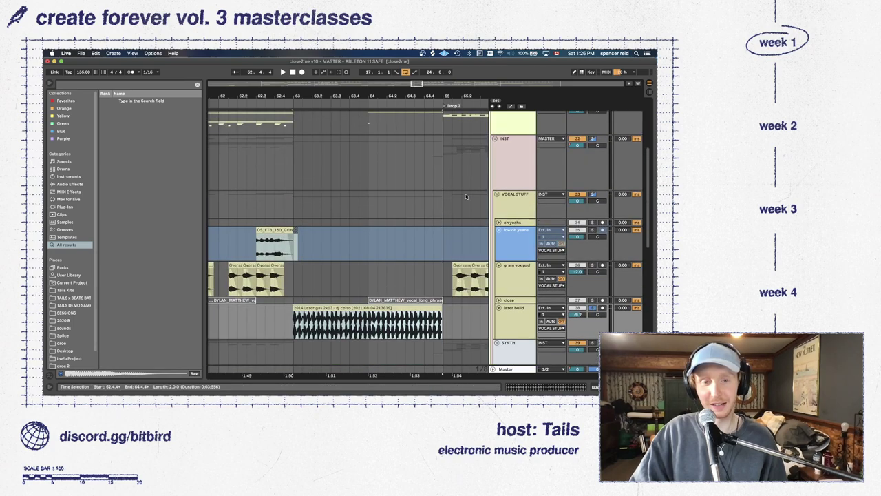
scroll(496, 190, "down", 10)
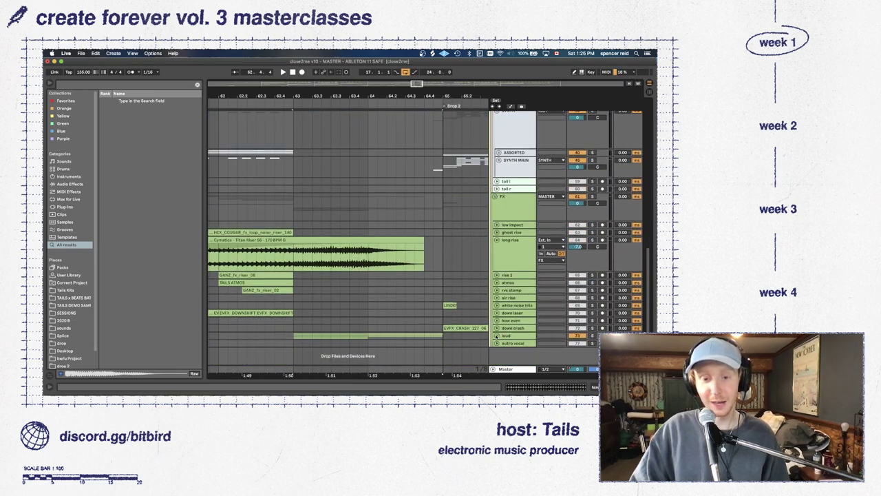
Unfold the loud group and its loudest sound track around the start of Drop 2
left_click(496, 335)
scroll(497, 335, "down", 2)
left_click(498, 328)
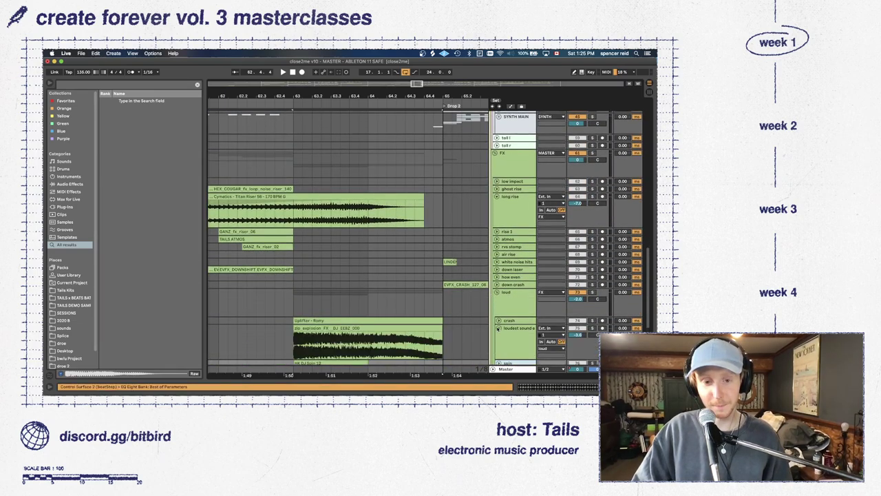
scroll(470, 302, "down", 1)
key("minus")
key("minus")
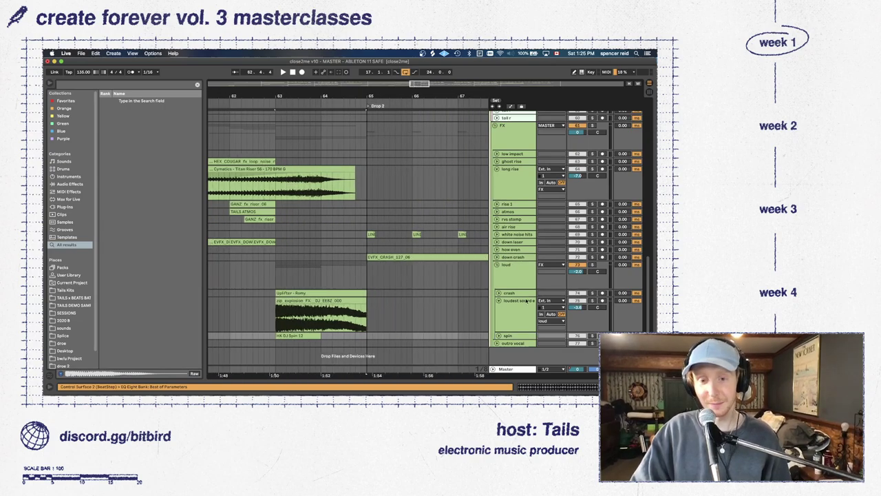
Extend the zip_explosion_FX clip's end to bar 67, then inspect its waveform and the track's devices
left_click_drag(366, 301, 456, 302)
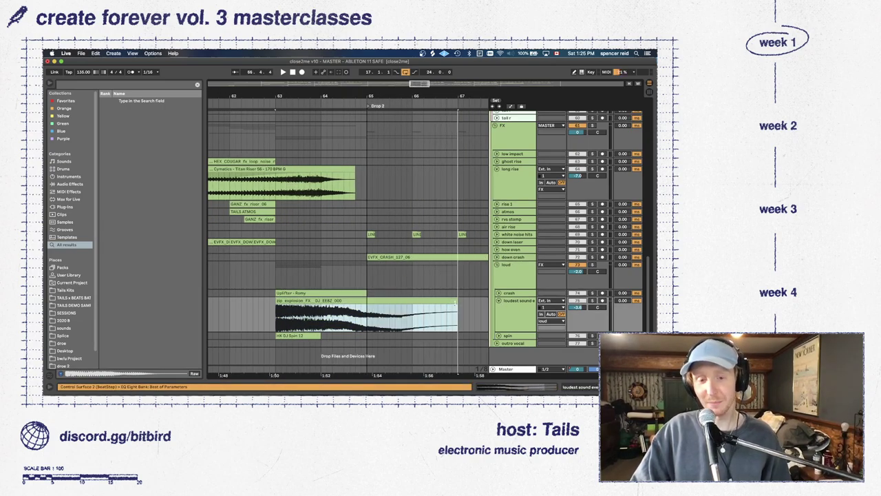
double_click(367, 301)
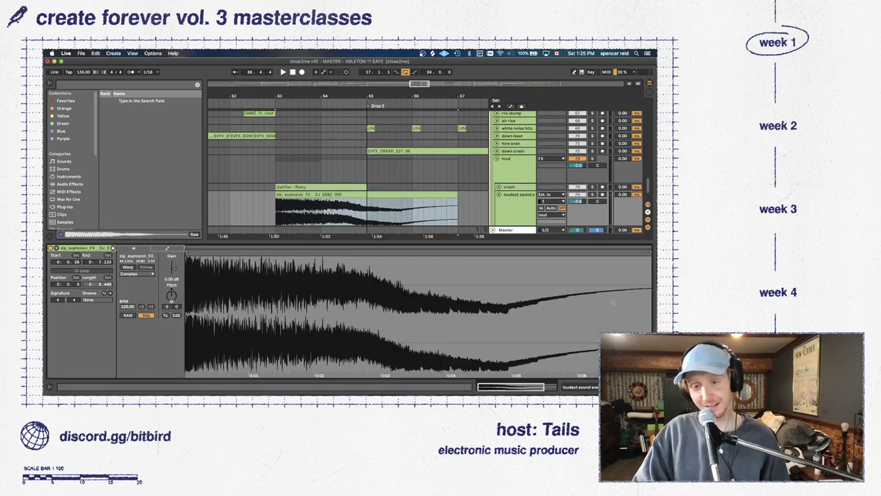
left_click(519, 198)
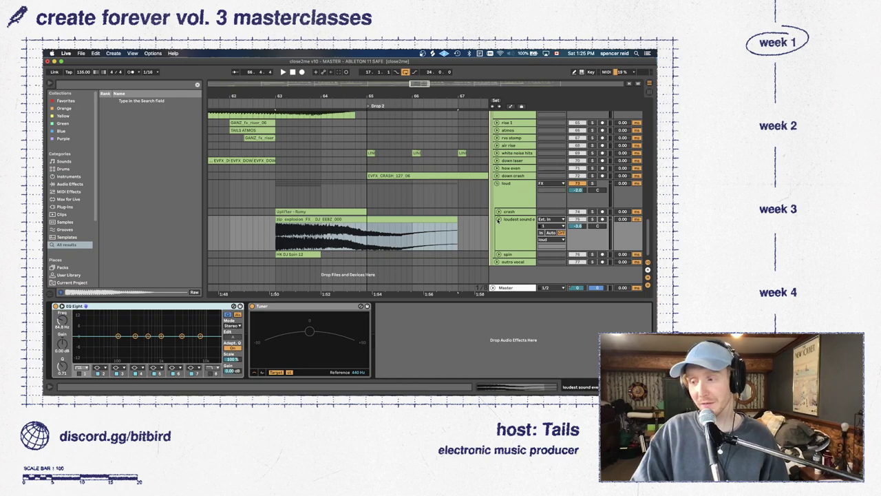
Solo the loudest sound track and play its extended clip into Drop 2
left_click(498, 219)
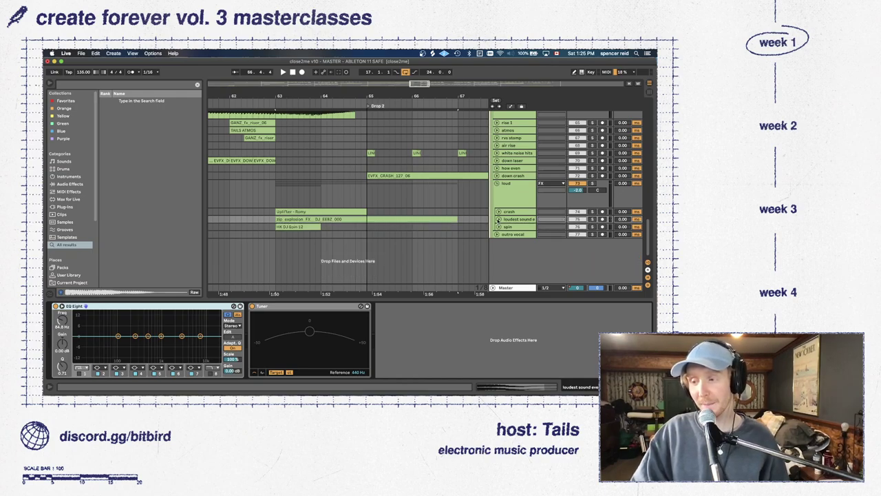
left_click(499, 222)
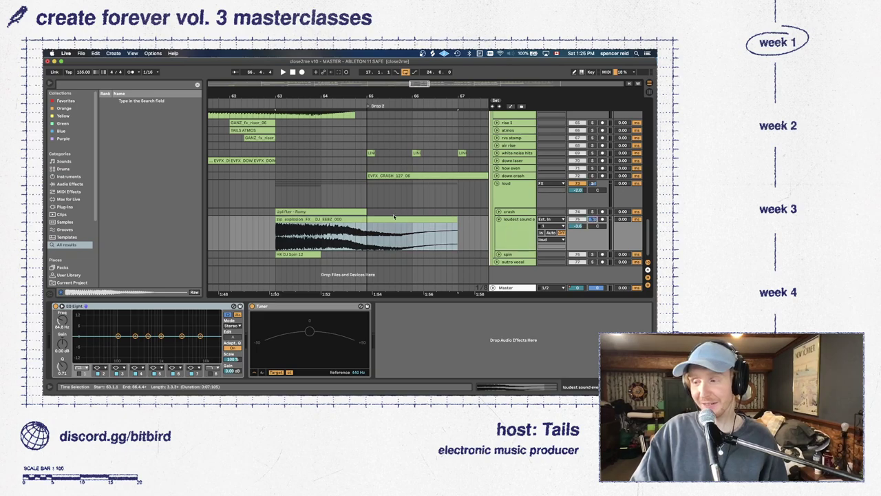
key("space")
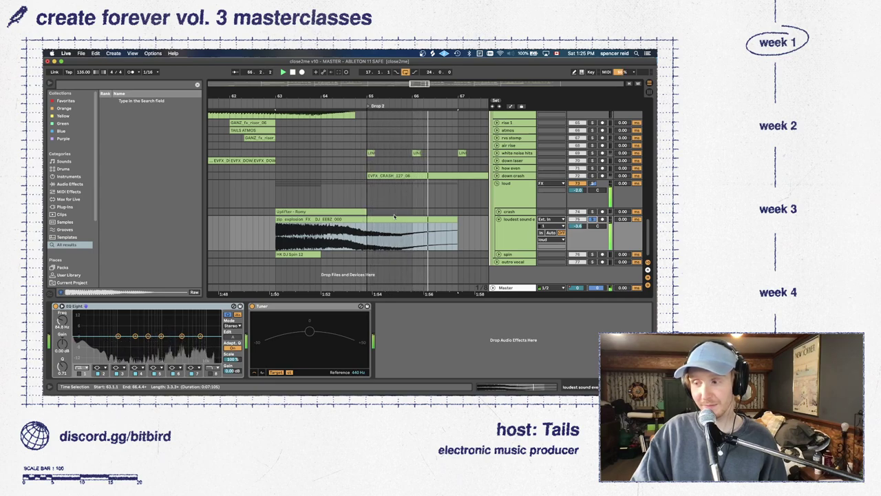
key("space")
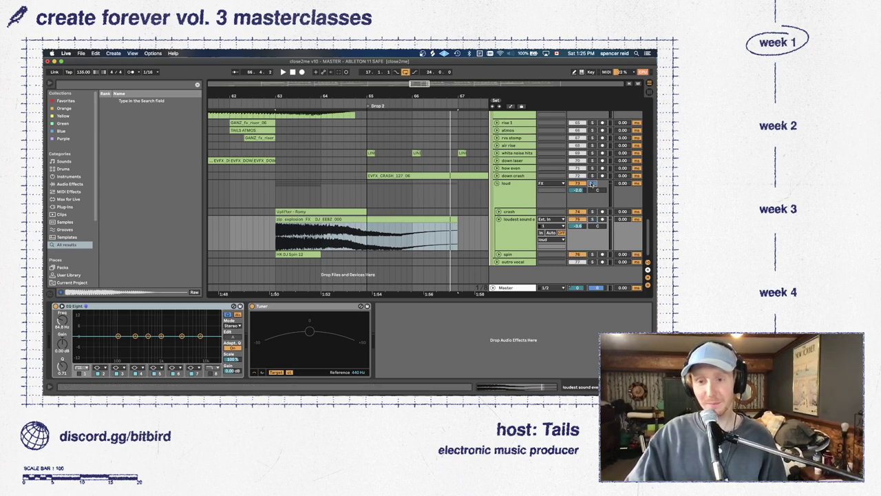
Play the Drop 2 transition in the full mix, then solo the loudest sound track and play it from bar 64
key("space")
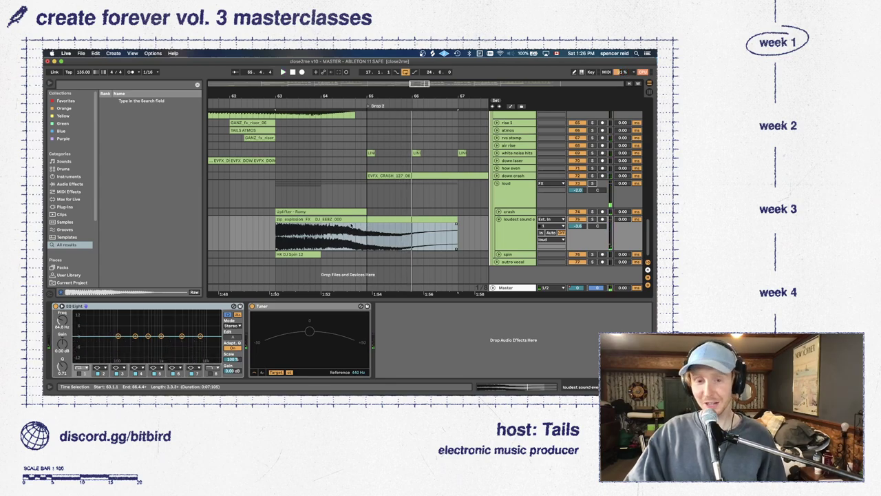
left_click(549, 228)
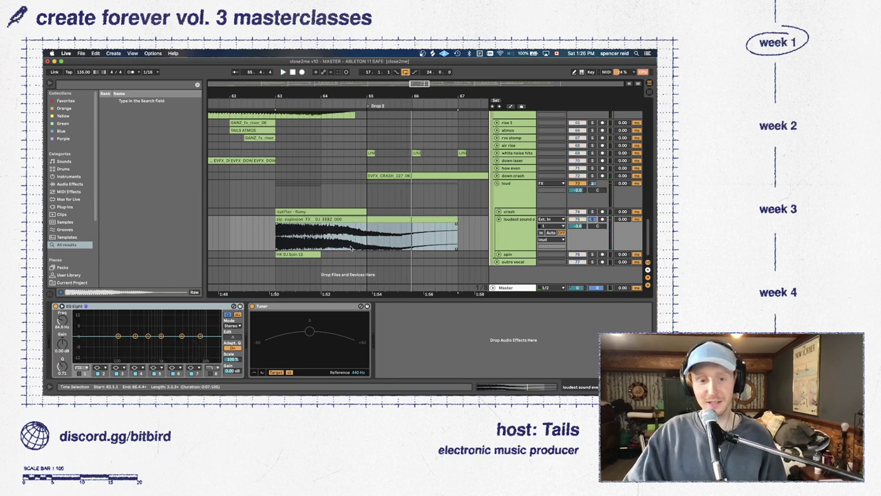
left_click(325, 238)
key("space")
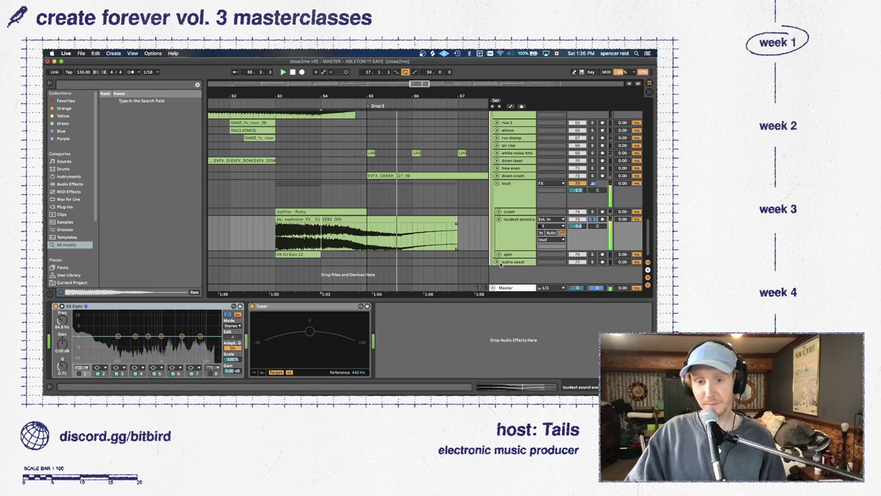
Fold the loud group and unfold the white noise hits track while playing the full mix into Drop 2
left_click(498, 254)
left_click(513, 224)
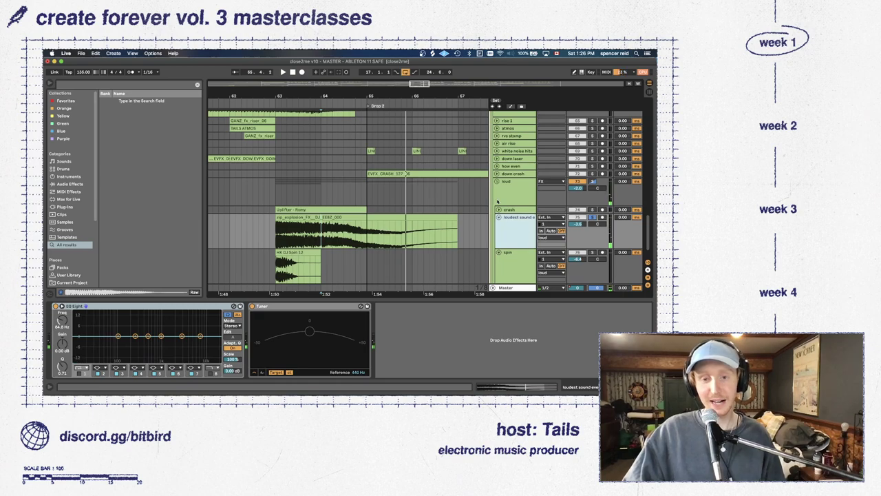
left_click(497, 181)
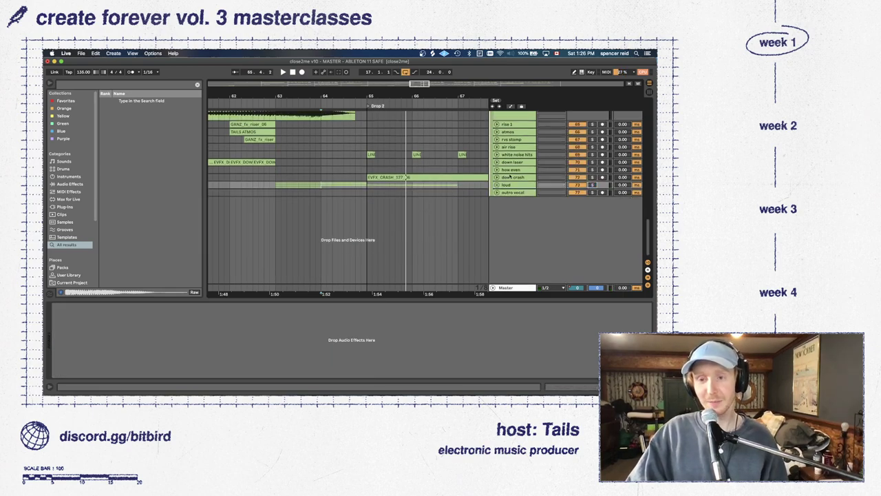
scroll(419, 167, "up", 3)
left_click(496, 193)
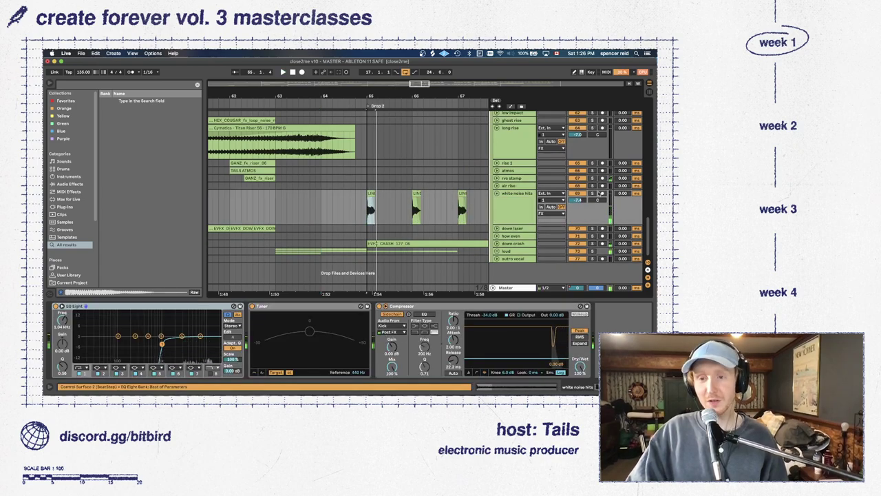
Solo the white noise hits track and play it at Drop 2, then unfold and solo the down crash track
left_click(592, 192)
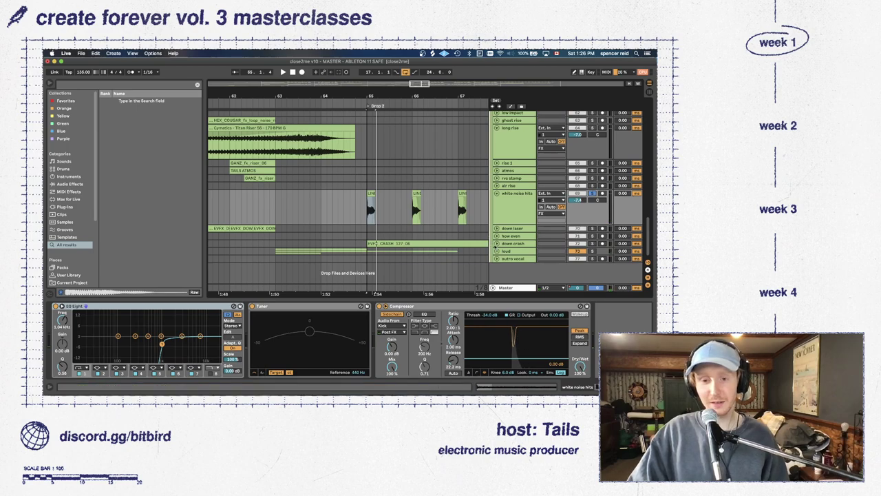
left_click(496, 243)
scroll(369, 190, "right", 2)
key("space")
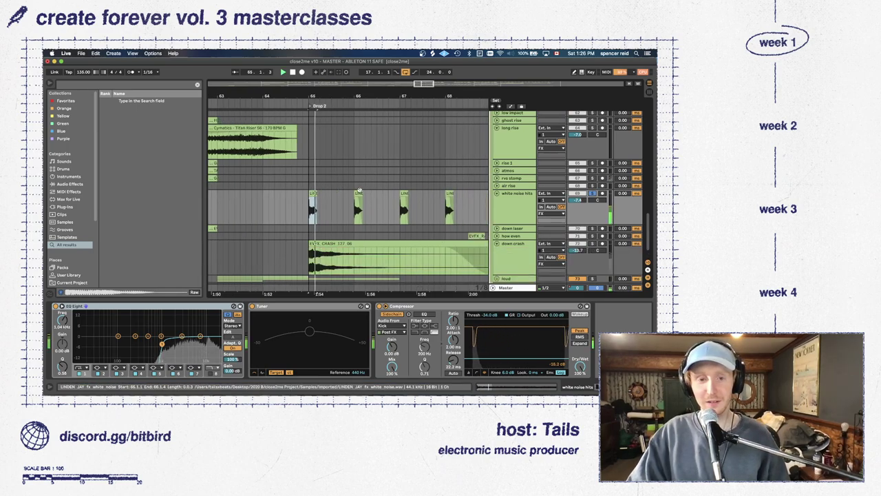
scroll(498, 205, "up", 5)
scroll(497, 206, "down", 5)
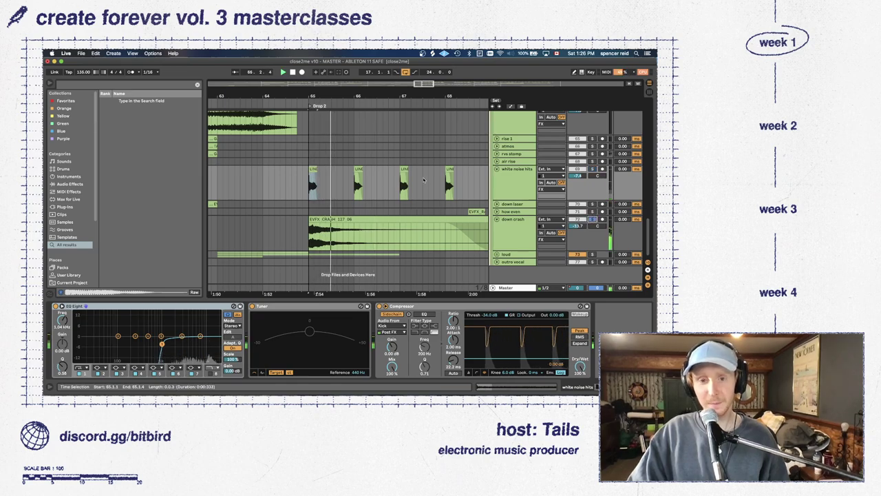
Unfold the how even track and play its clip before bar 69 soloed and in the full mix, then solo it again
scroll(434, 213, "right", 3)
left_click(417, 211)
left_click(570, 213)
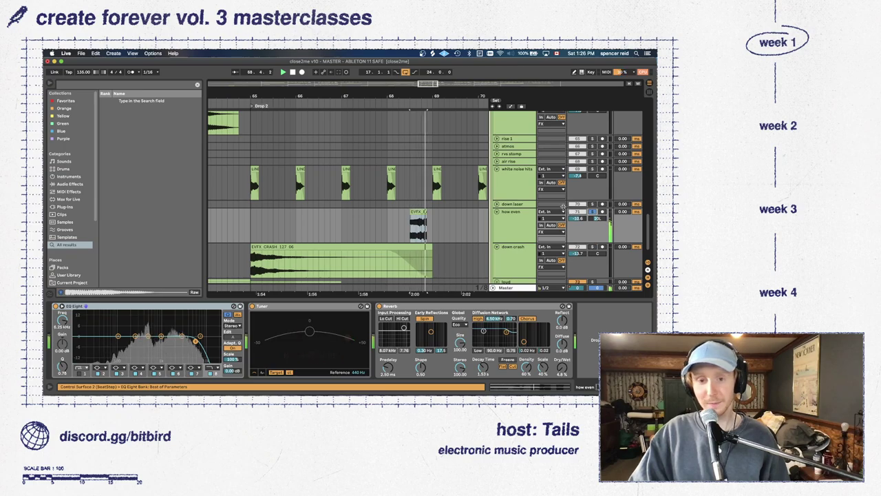
left_click(519, 235)
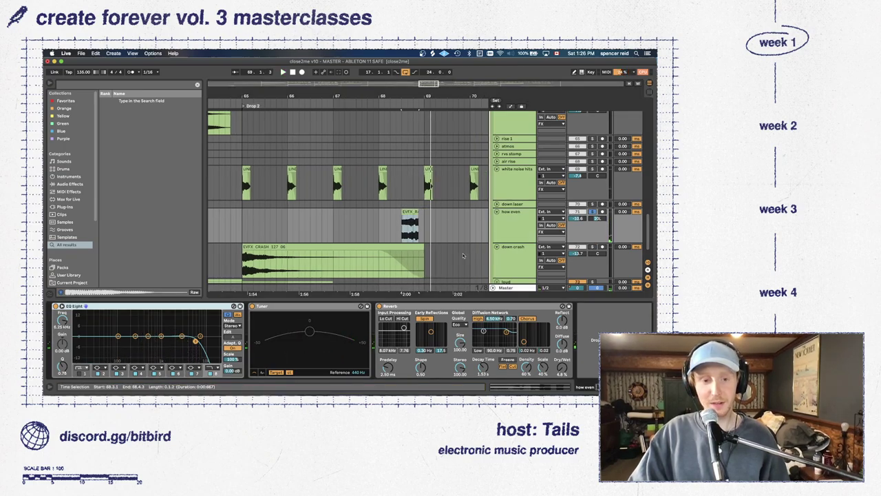
key("space")
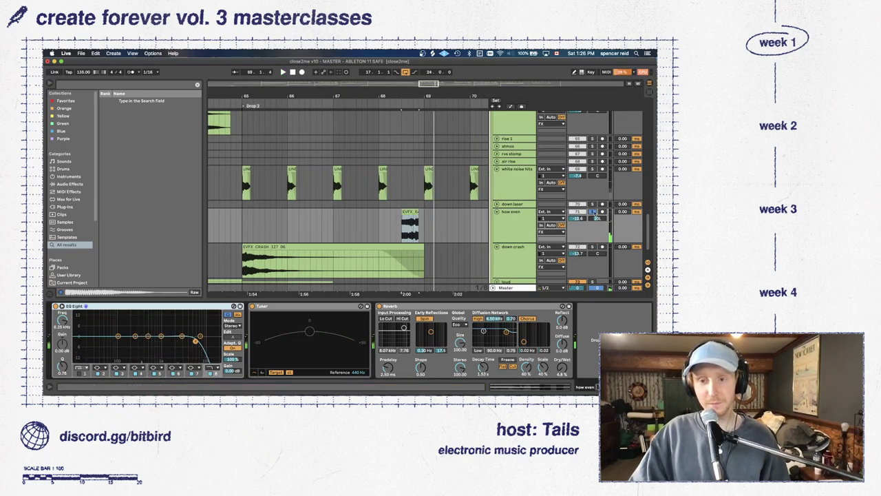
left_click_drag(405, 221, 423, 221)
left_click(381, 219)
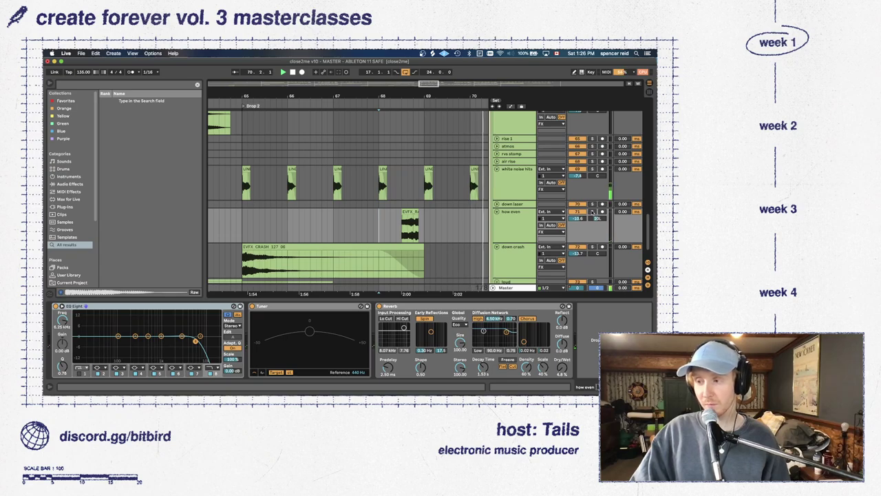
left_click(592, 211)
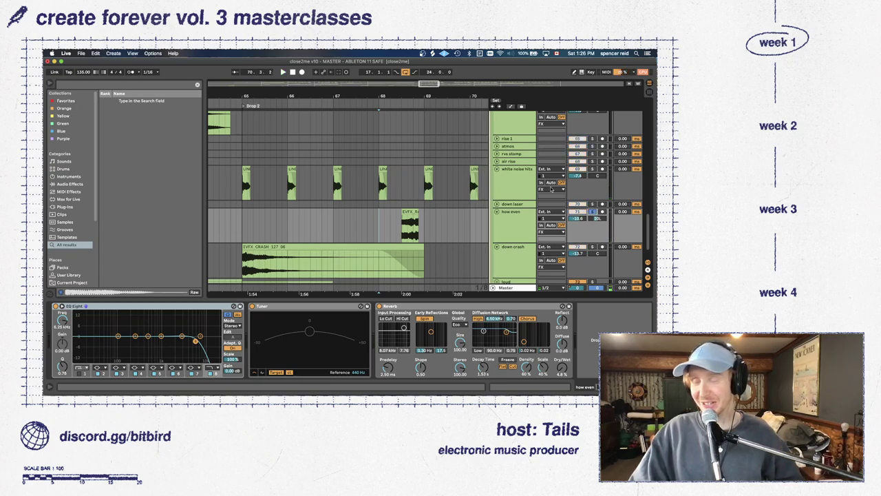
Select the how even clip before bar 69, hide the device view and unfold the SYNTH MAIN group
left_click_drag(429, 84, 434, 92)
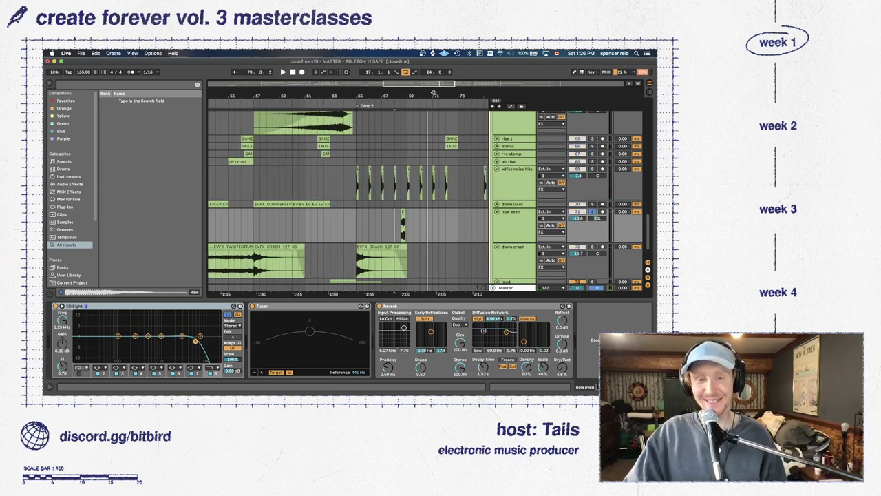
left_click(404, 213)
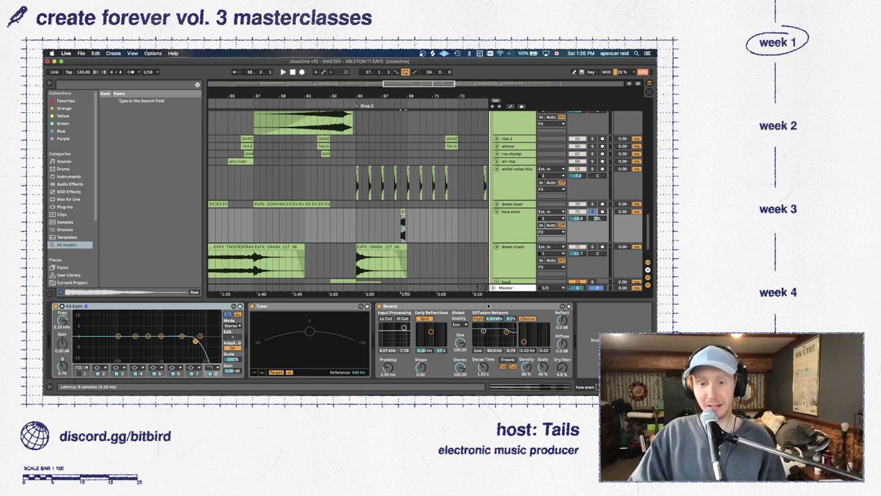
left_click(487, 299)
scroll(462, 259, "up", 2)
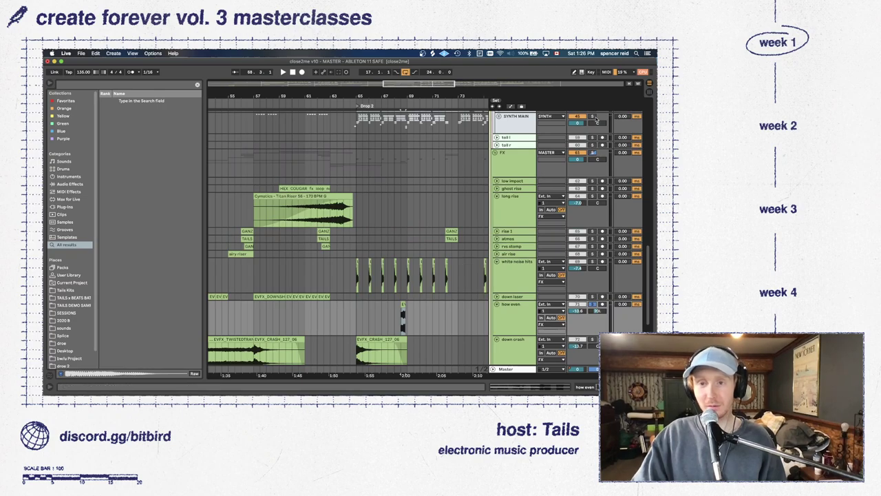
left_click(499, 116)
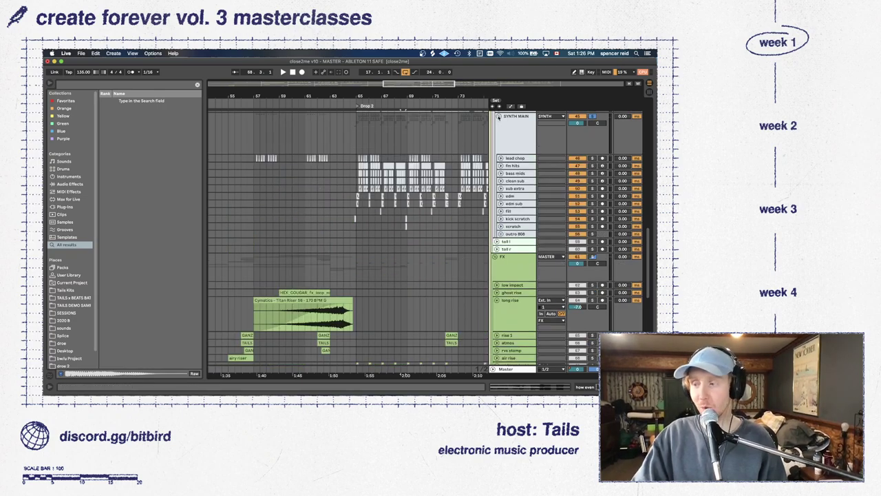
scroll(460, 191, "down", 2)
scroll(507, 233, "down", 2)
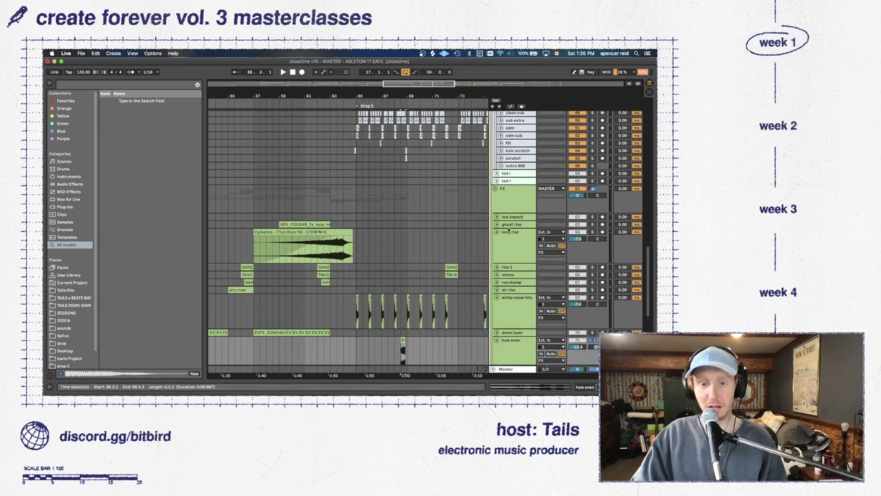
Fold the white noise hits track, then solo and play the kick scratch, scratch and how even tracks together around bar 69
left_click(498, 297)
left_click_drag(410, 98, 423, 257)
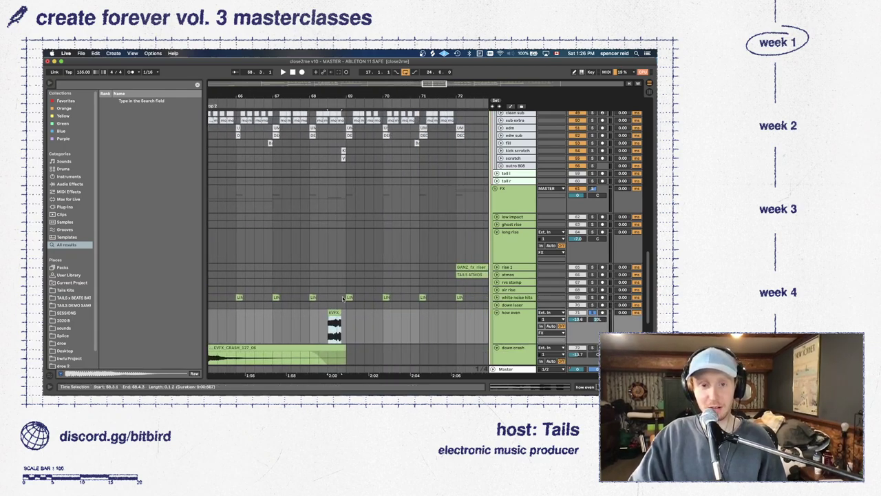
key("space")
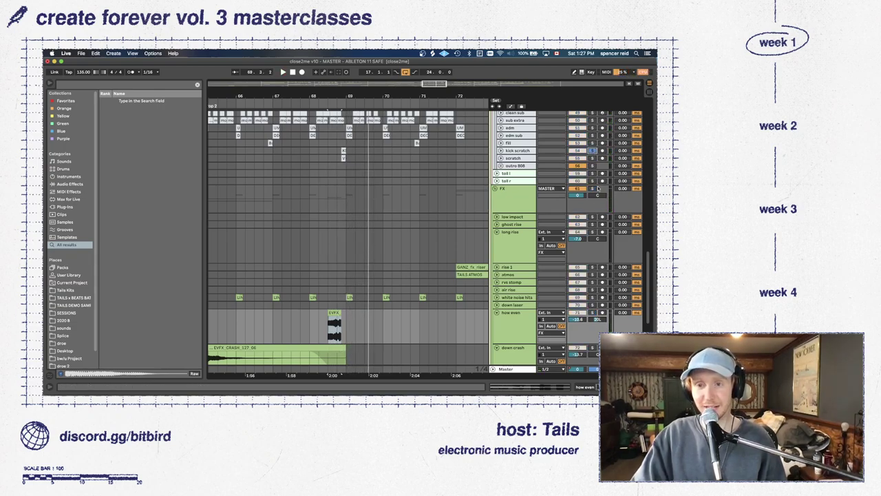
left_click(592, 312)
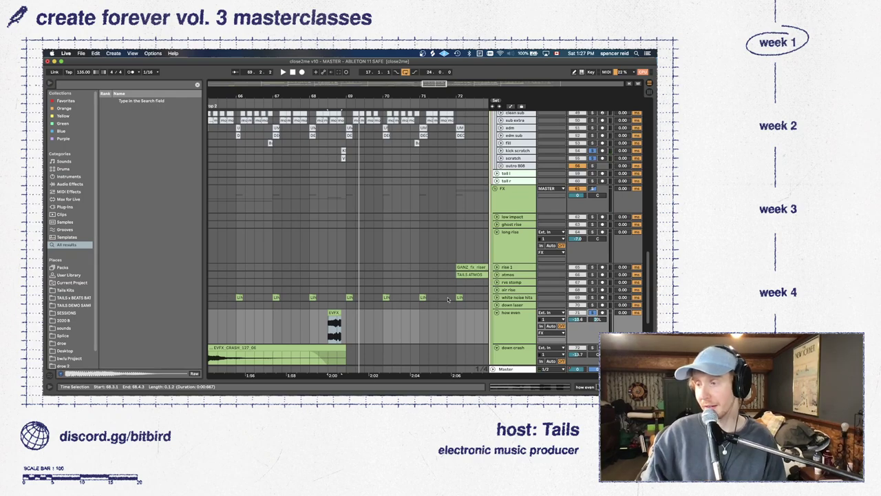
Audition the lead chop and fm hits tracks in solo, then solo the SYNTH MAIN group and play it from Drop 2
scroll(398, 108, "up", 10)
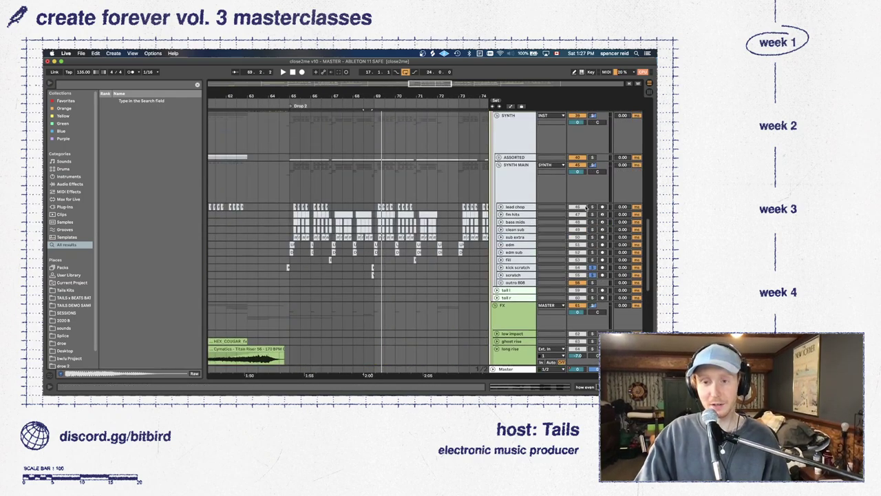
left_click(592, 207)
left_click(517, 214)
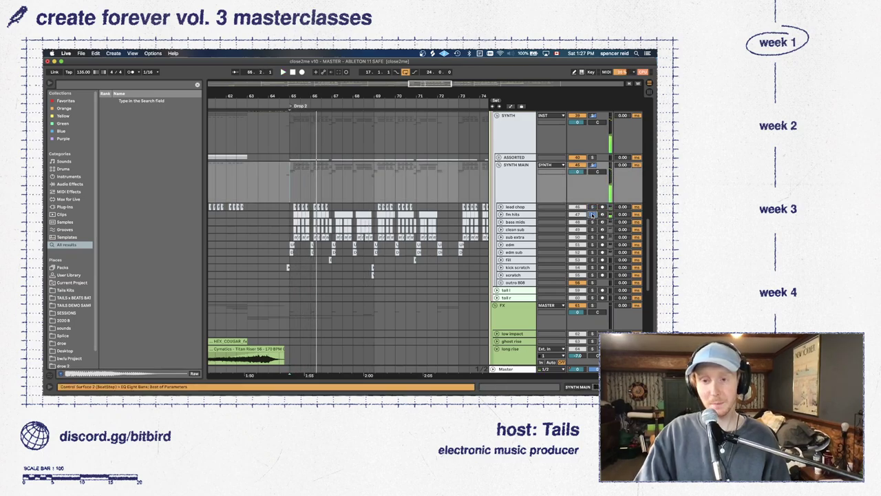
key("space")
key("space")
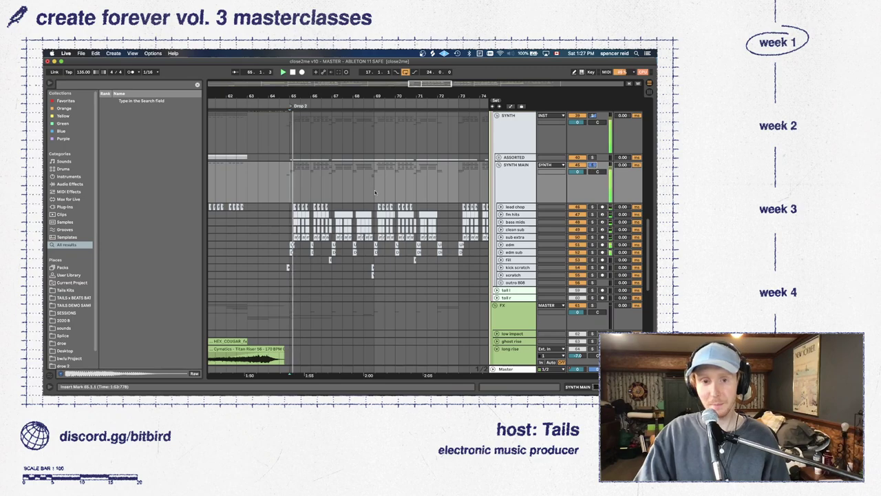
Play the soloed SYNTH MAIN group from drop 1 at bar 25 to compare it with Drop 2
scroll(375, 190, "left", 10)
scroll(365, 187, "down", 2)
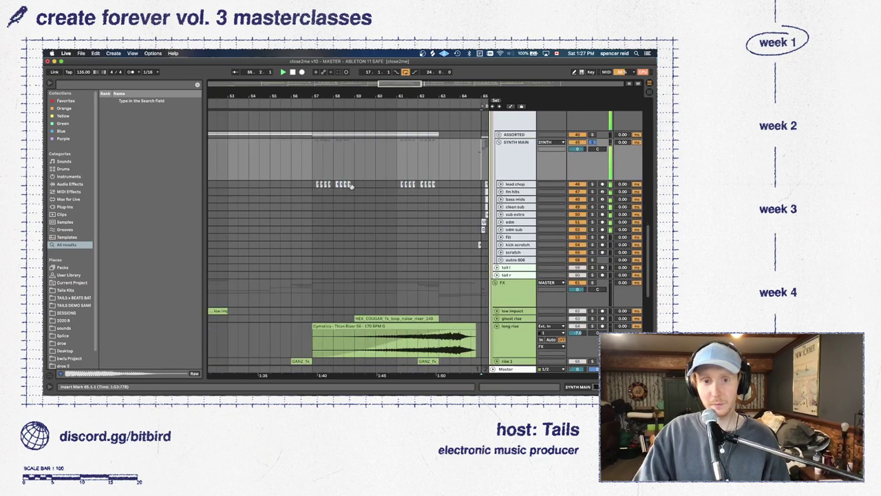
scroll(350, 184, "left", 20)
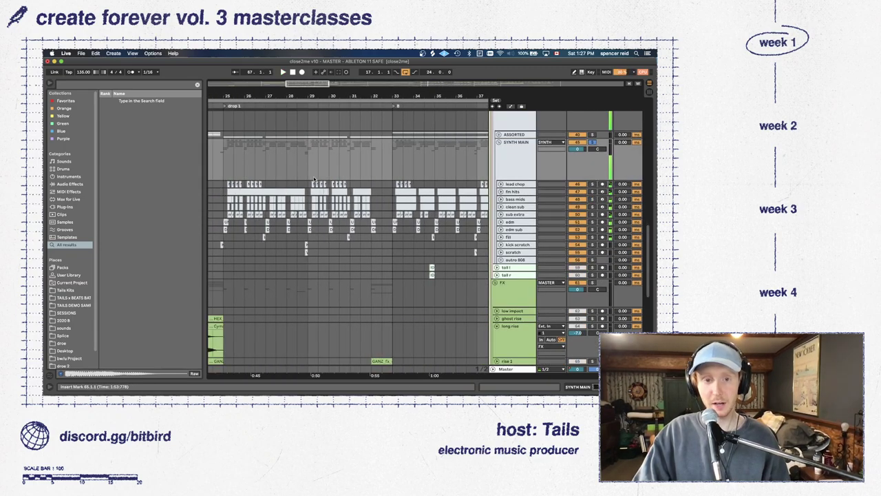
left_click(225, 162)
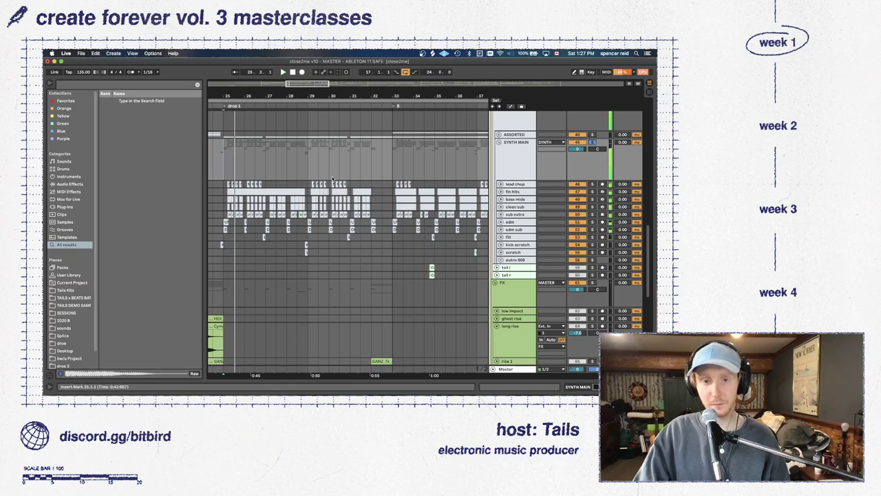
scroll(334, 180, "right", 14)
scroll(334, 181, "right", 20)
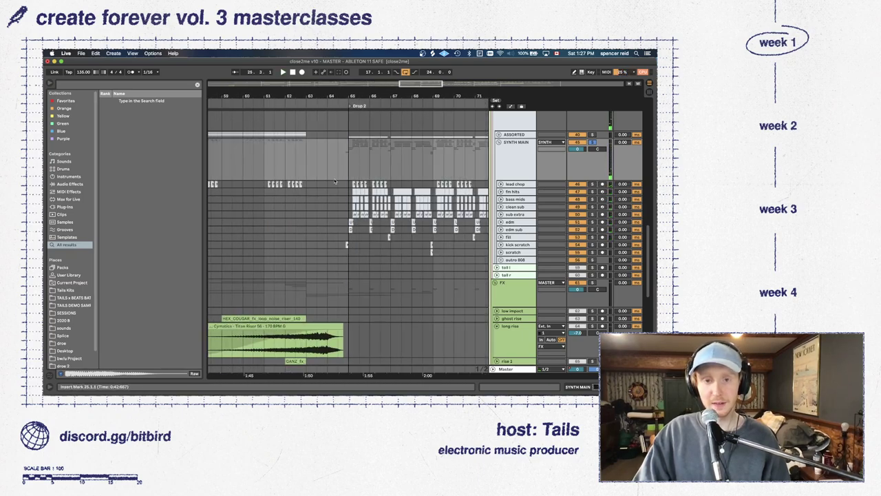
Unfold the ASSORTED group and its stab chord track
left_click(499, 135)
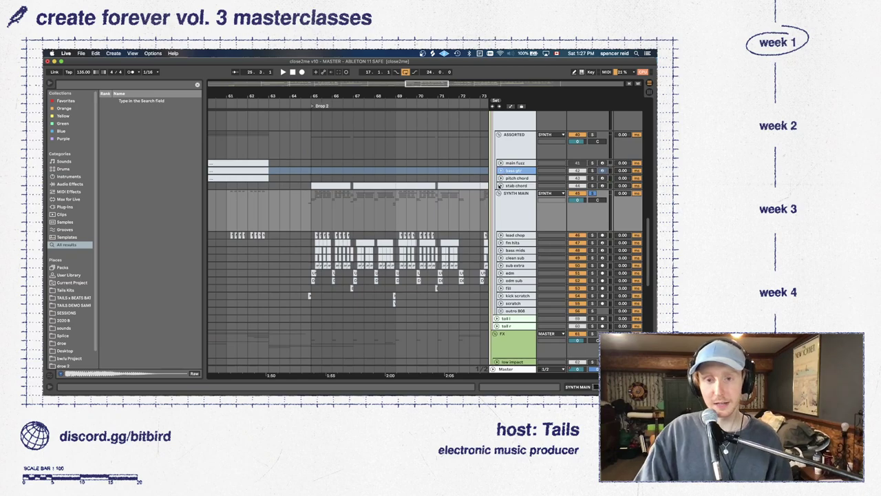
left_click(500, 186)
scroll(385, 171, "up", 5)
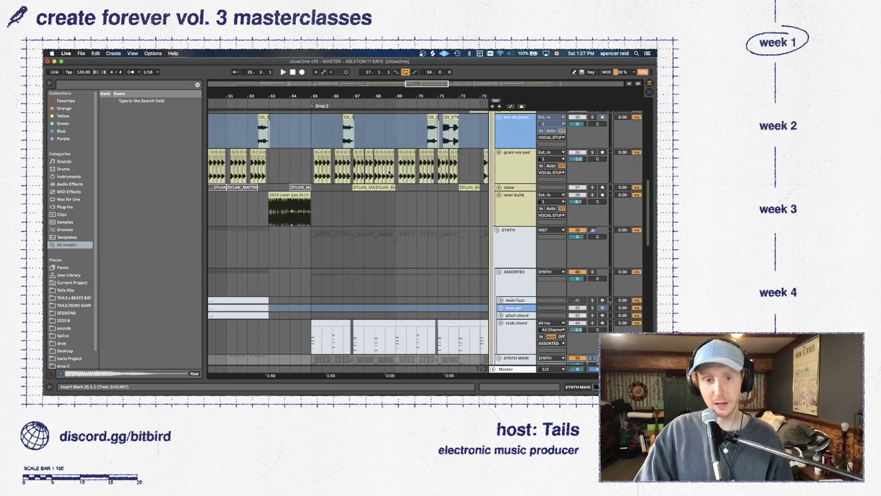
Solo the grain vox pad track and play it at Drop 2, then from drop 1 at bar 25
left_click(590, 152)
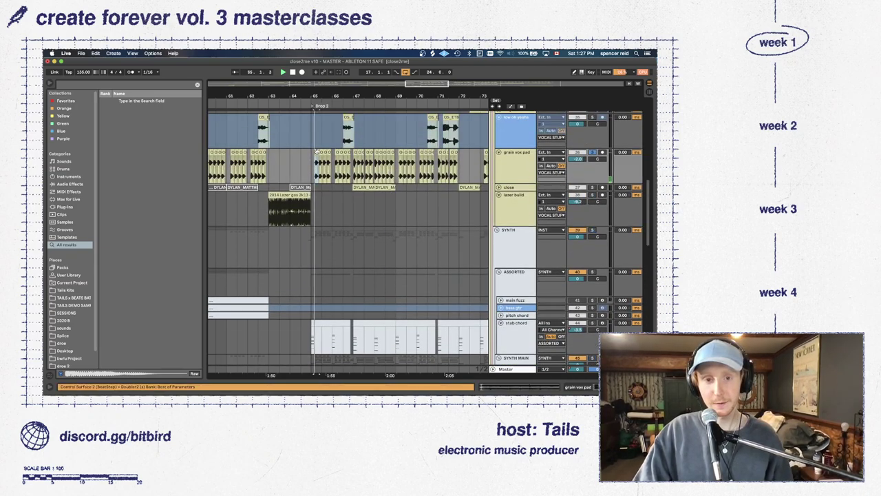
key("space")
left_click_drag(411, 82, 411, 63)
scroll(219, 174, "left", 5)
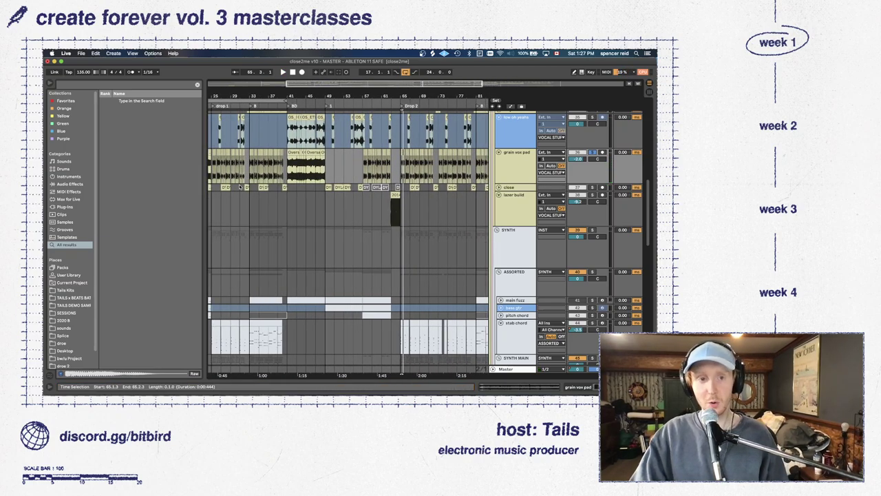
key("space")
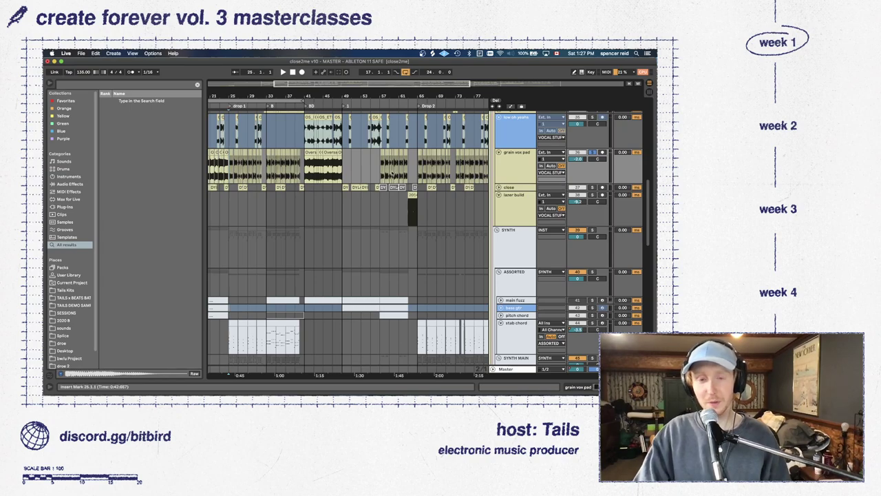
key("space")
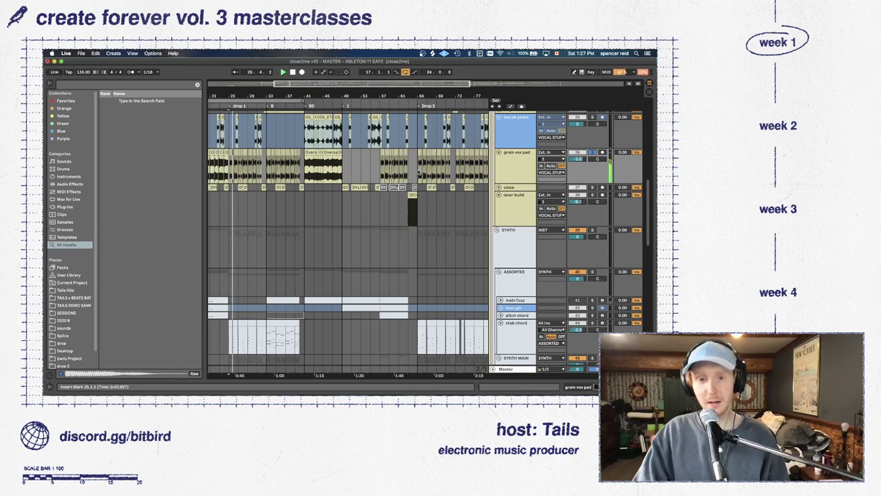
Play the soloed grain vox pad track from the start of Drop 2 at bar 65
left_click(419, 173)
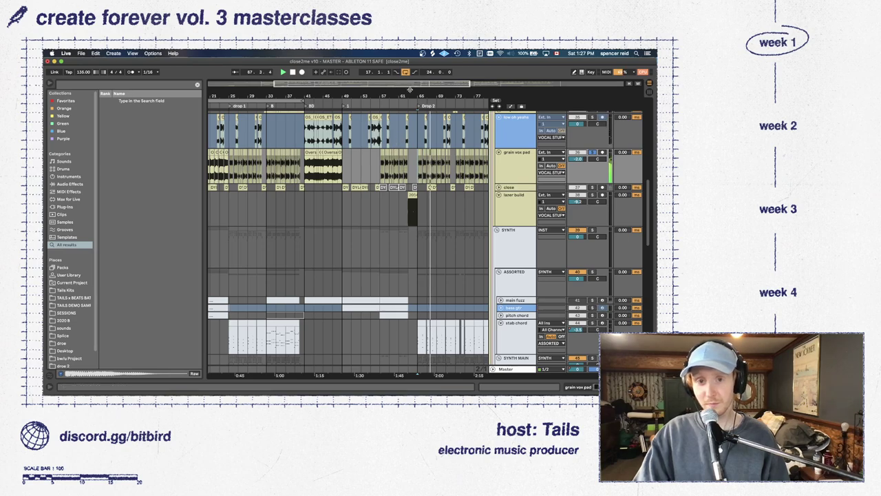
key("plus")
key("plus")
key("plus")
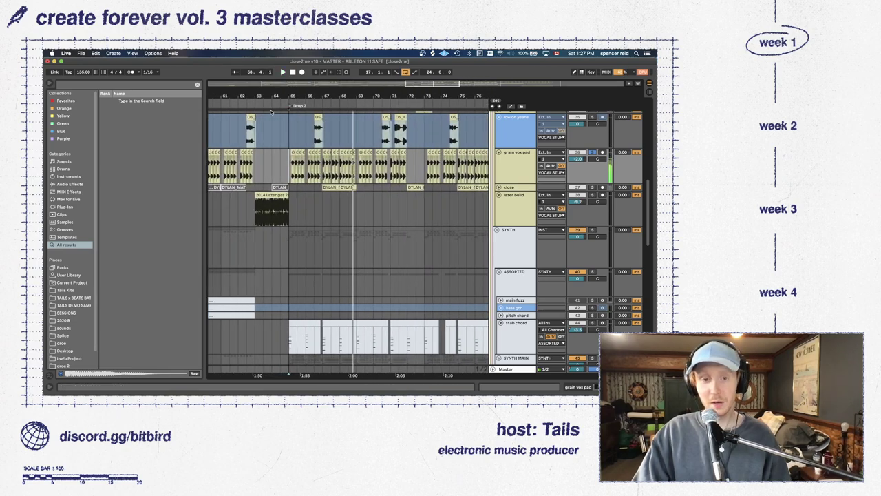
key("space")
key("space")
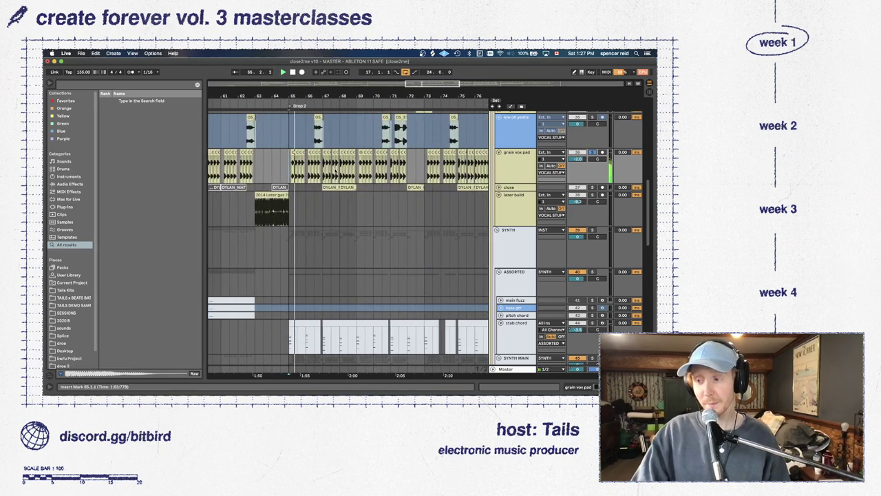
Solo the ASSORTED group alongside the grain vox pad track and play both from Drop 2
scroll(573, 269, "down", 1)
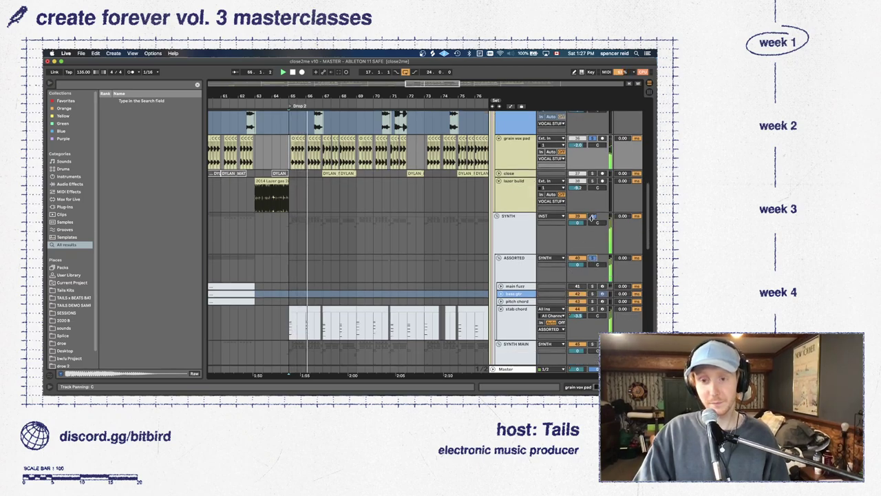
key("space")
key("space")
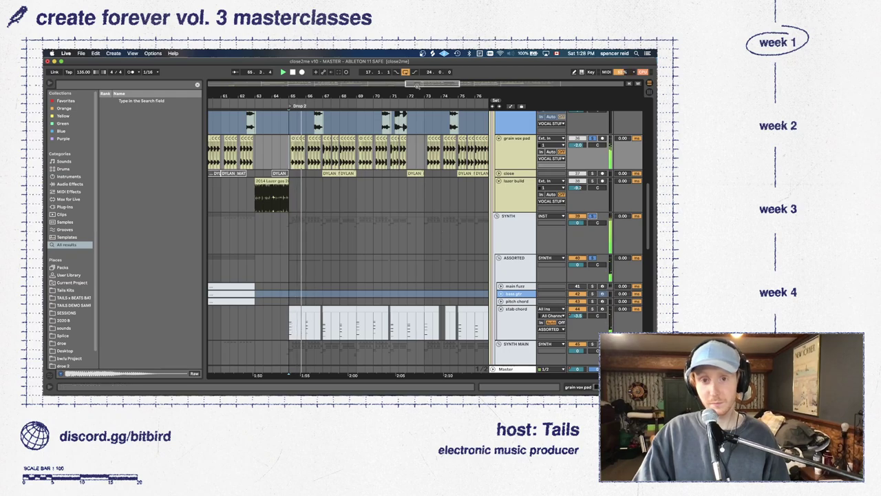
left_click_drag(417, 84, 417, 95)
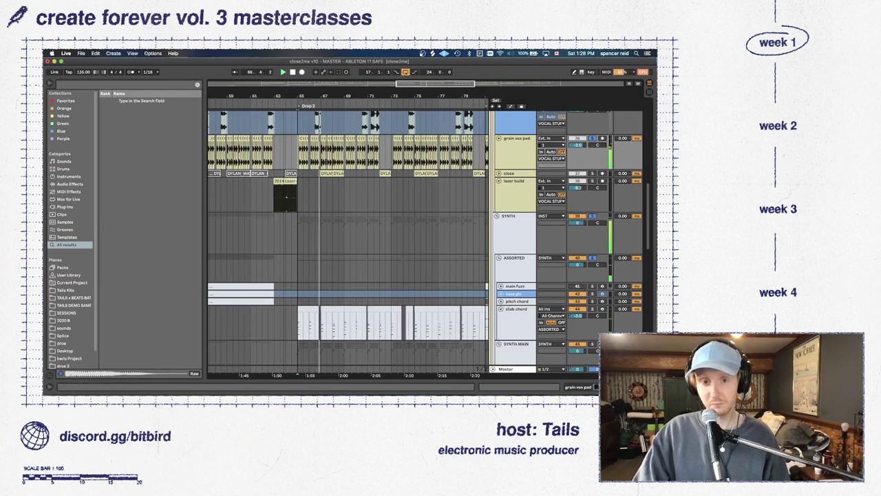
Show the grain vox pad track's effect chain from its start and open the Doubler plugin
double_click(516, 168)
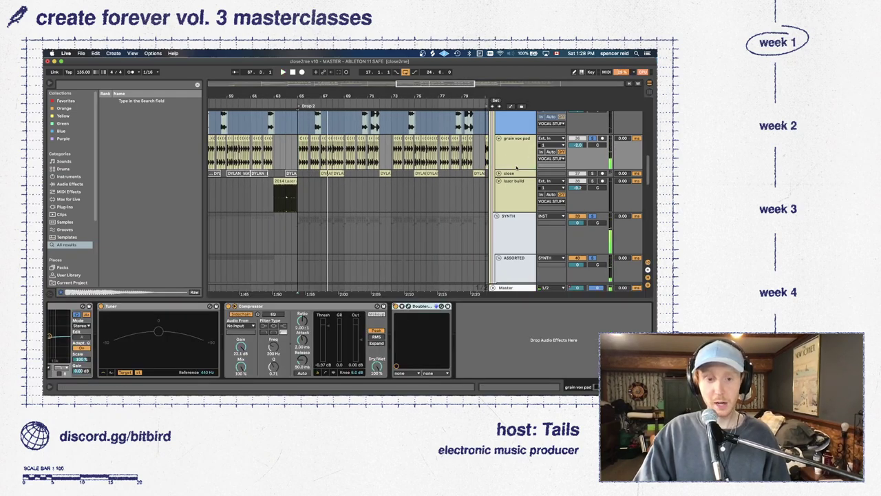
scroll(386, 342, "left", 5)
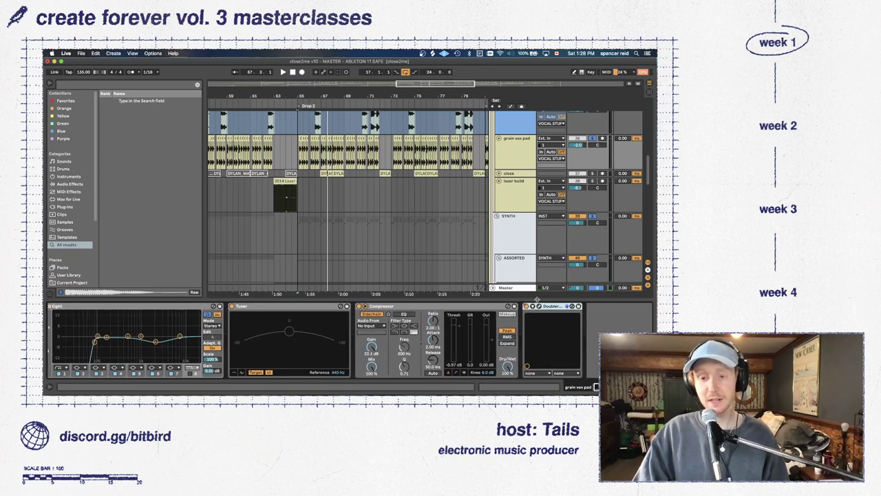
left_click(540, 308)
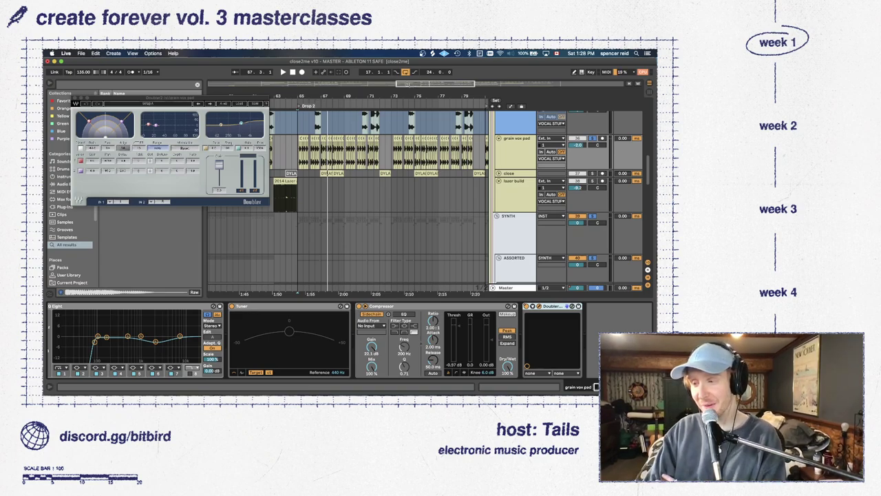
Play Drop 2 from the first grain vox pad slice at 65.1.3, and solo only the grain vox pad track
key("plus")
key("plus")
key("plus")
key("plus")
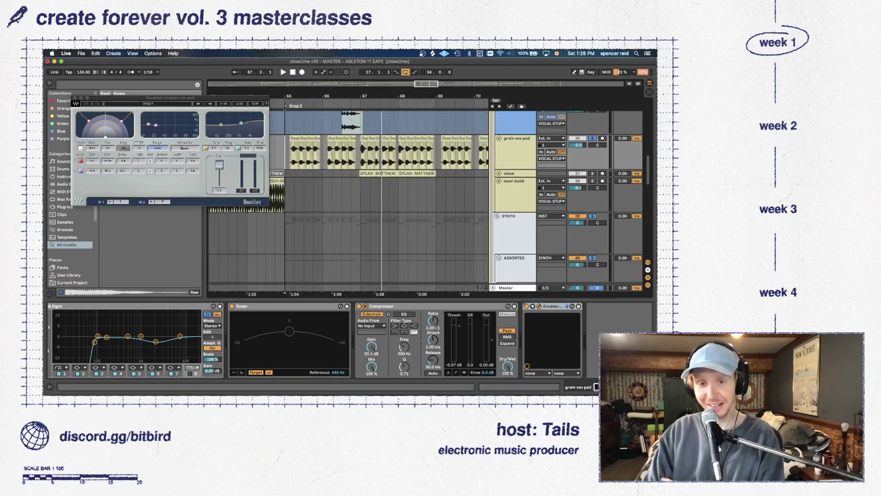
key("plus")
key("plus")
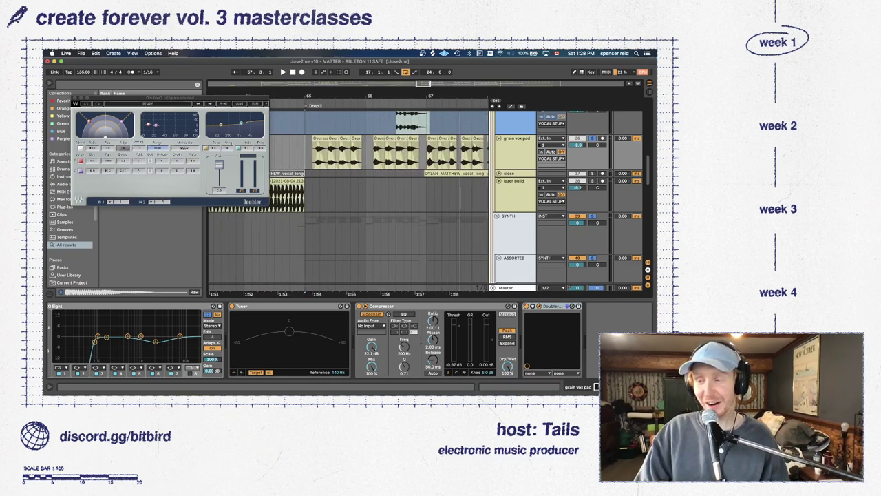
key("plus")
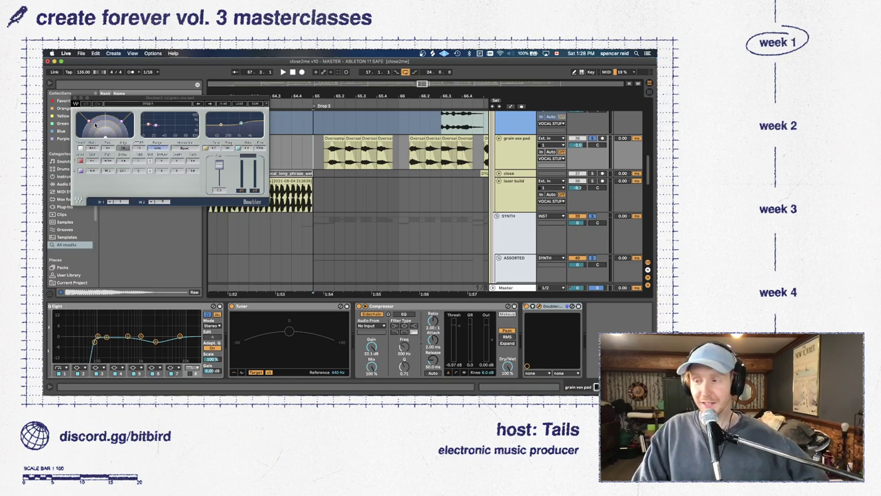
left_click(337, 138)
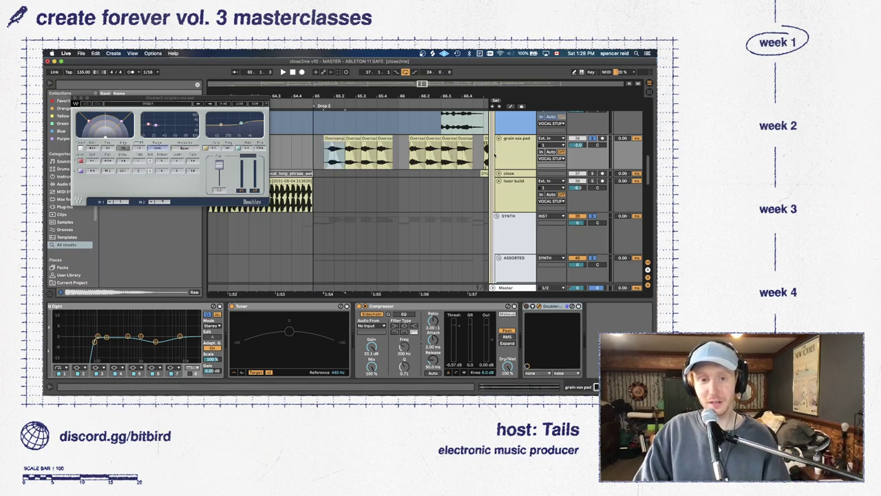
key("space")
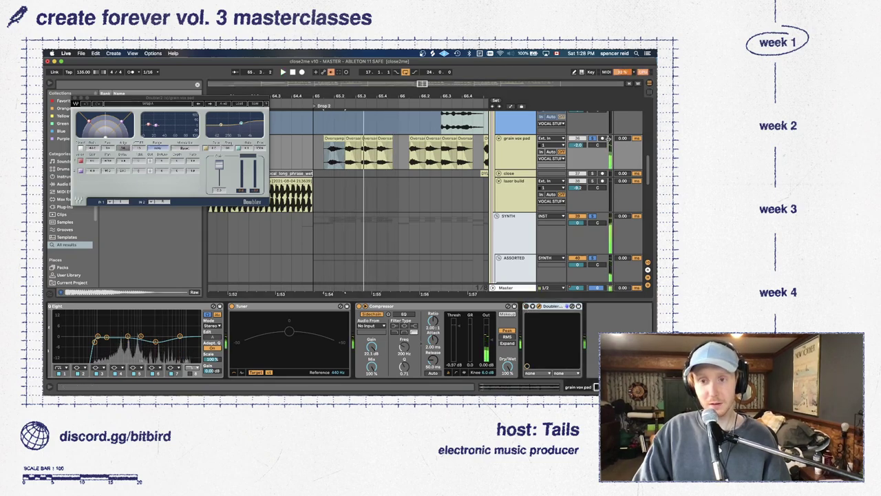
left_click(592, 138)
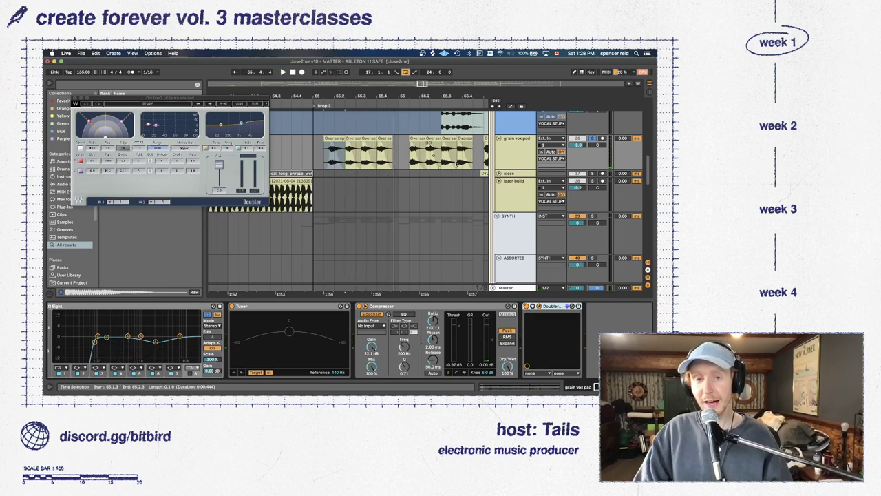
Close the Doubler plugin, solo the lead chop track alongside grain vox pad, and play both in Drop 2
left_click(74, 98)
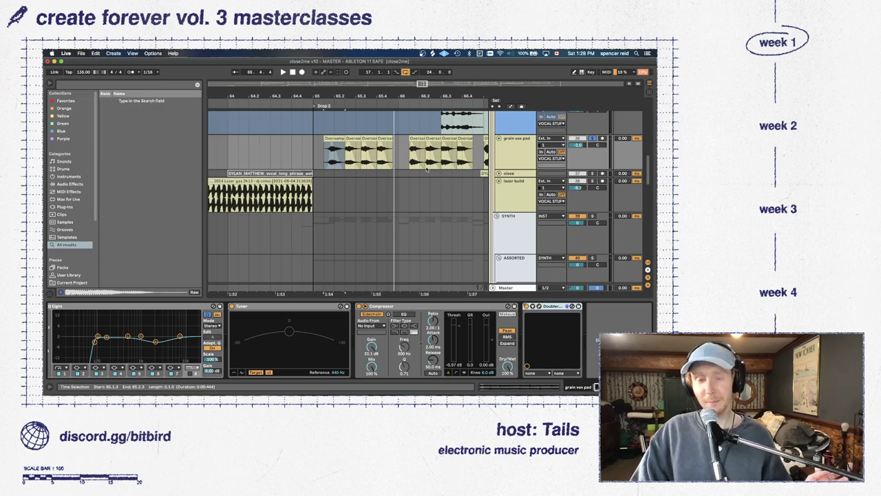
scroll(406, 155, "down", 3)
left_click(513, 239)
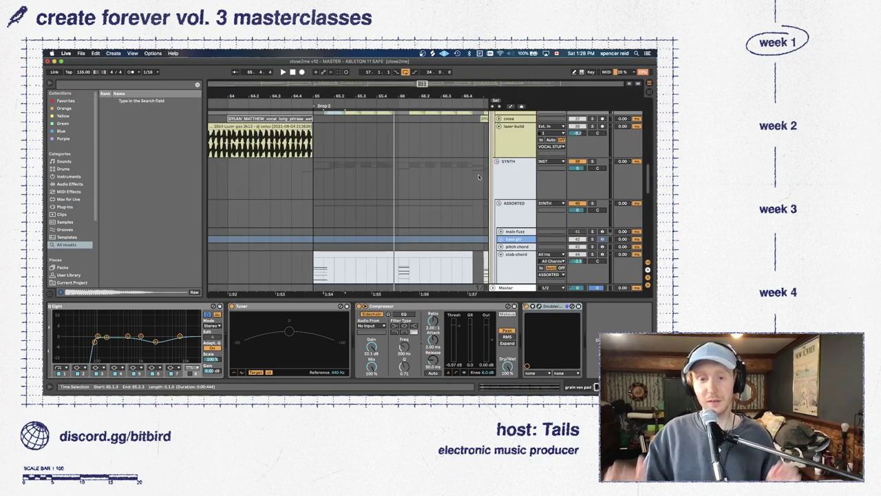
scroll(542, 243, "down", 4)
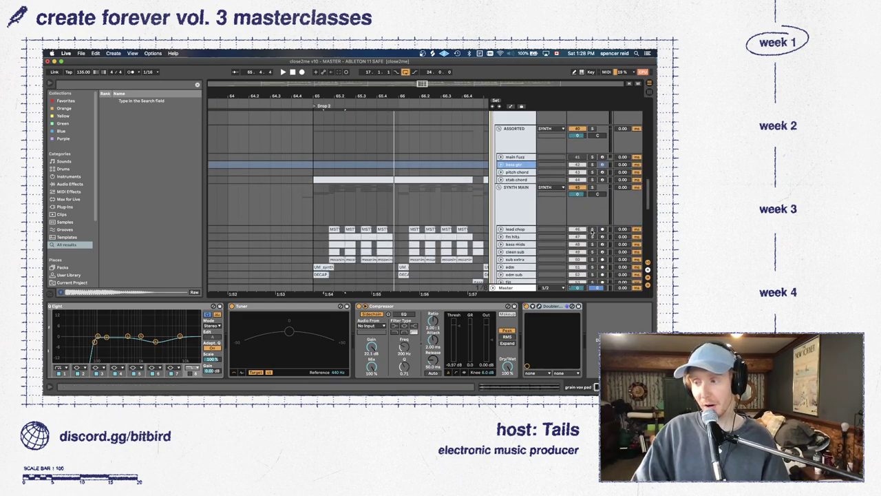
left_click(591, 230)
scroll(561, 220, "down", 6)
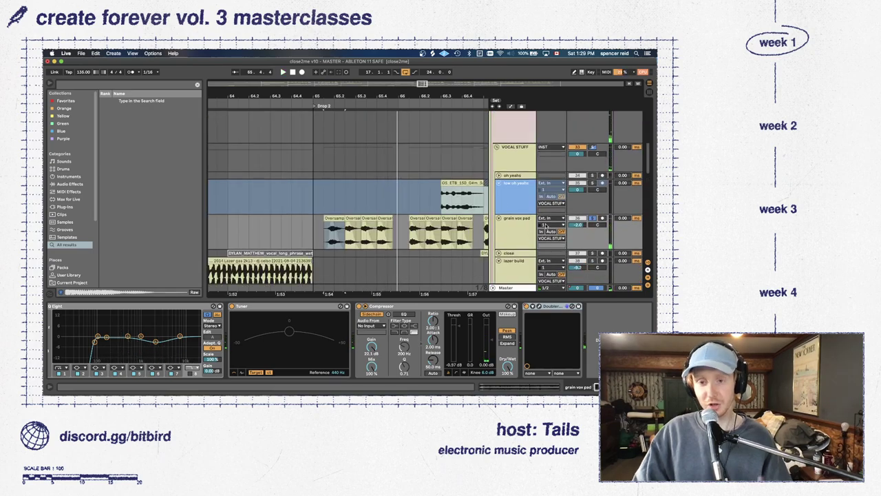
key("space")
scroll(551, 221, "down", 2)
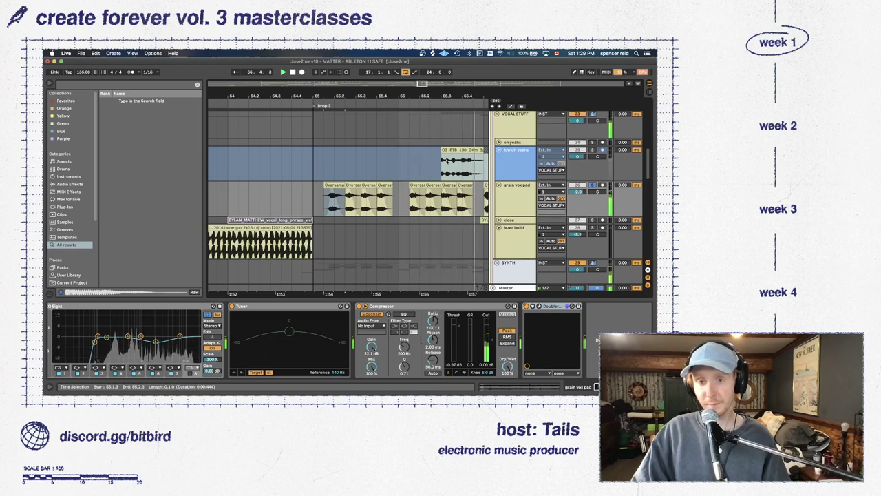
Stop playback and fold the grain vox pad and lazer build tracks
left_click_drag(432, 85, 480, 181)
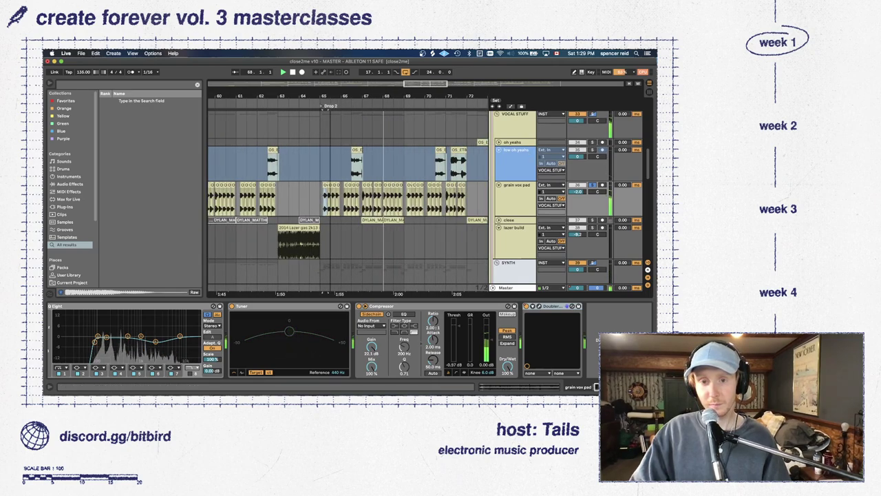
left_click(499, 184)
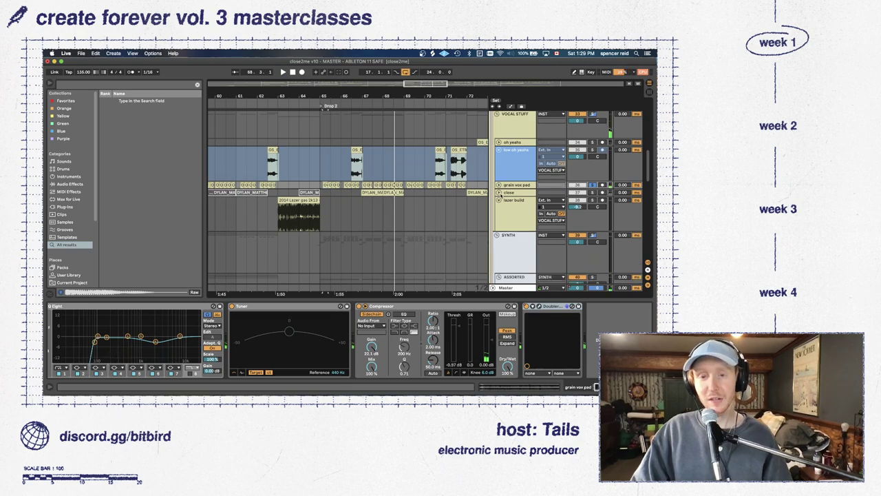
left_click(499, 199)
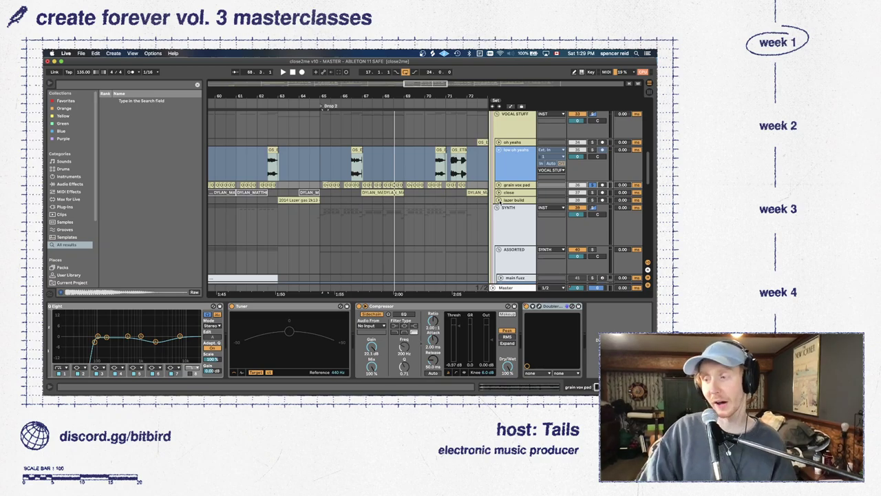
Open the StandardCLIP plugin on the MASTER group and move its window clear of the track headers
scroll(527, 184, "up", 5)
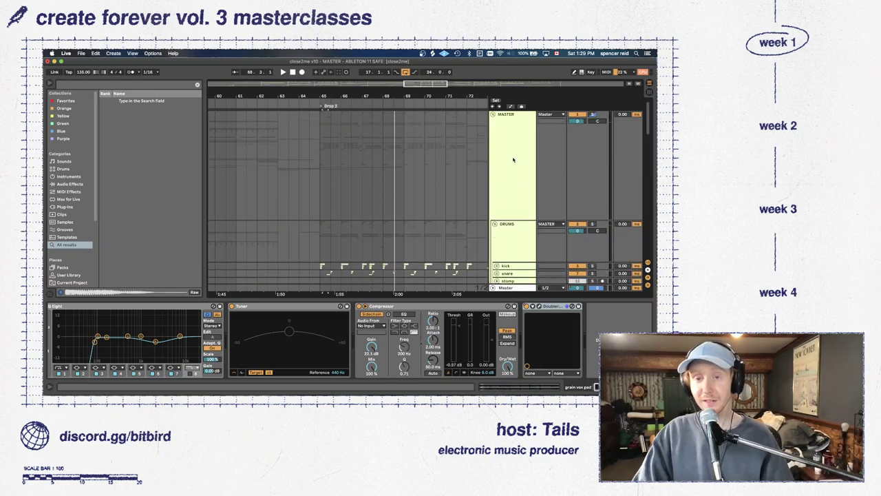
left_click(454, 239)
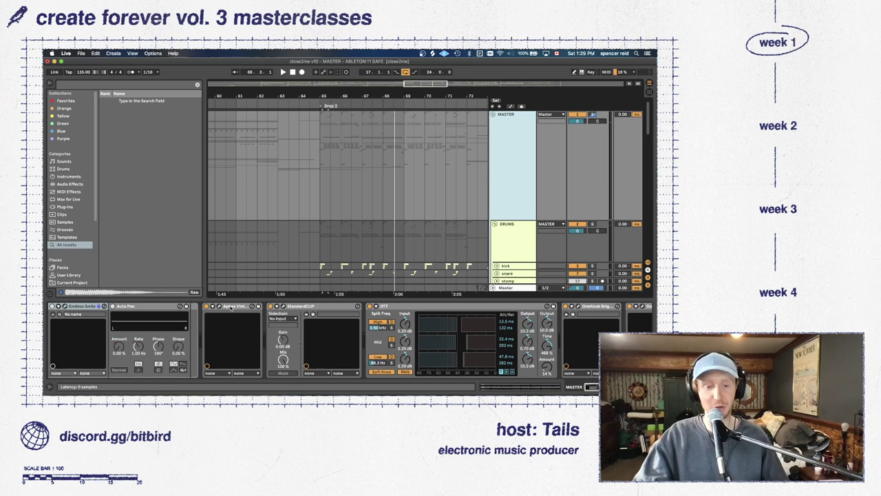
left_click(282, 307)
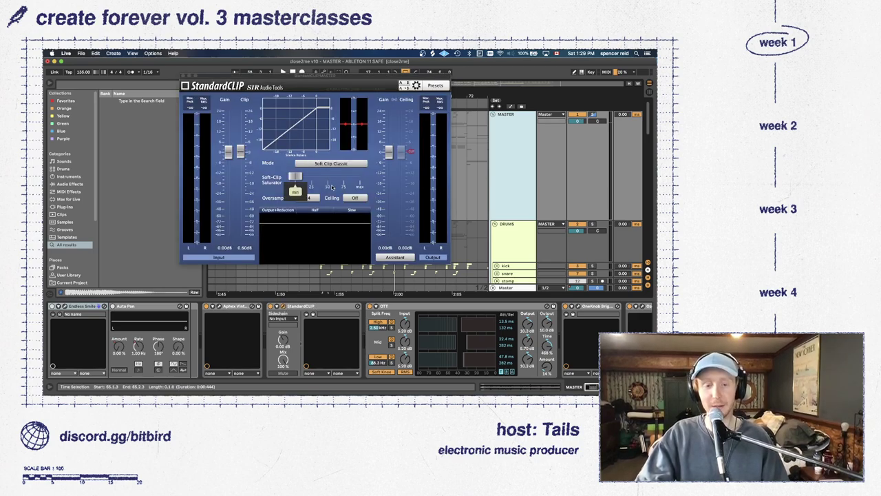
left_click_drag(216, 78, 94, 72)
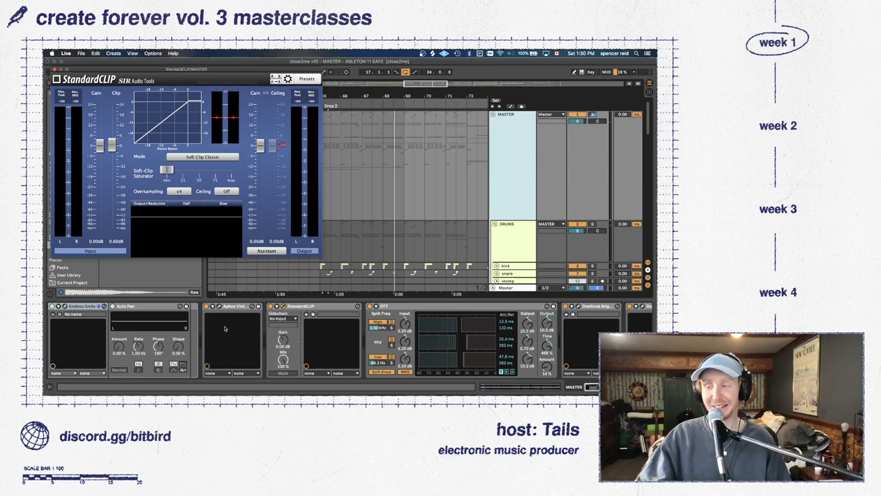
mouse_move(156, 70)
left_mouse_down()
mouse_move(170, 66)
mouse_move(154, 69)
mouse_move(161, 77)
mouse_move(152, 83)
left_mouse_up()
Solo the whole MASTER group and play Drop 2 to check the levels in StandardCLIP
key("space")
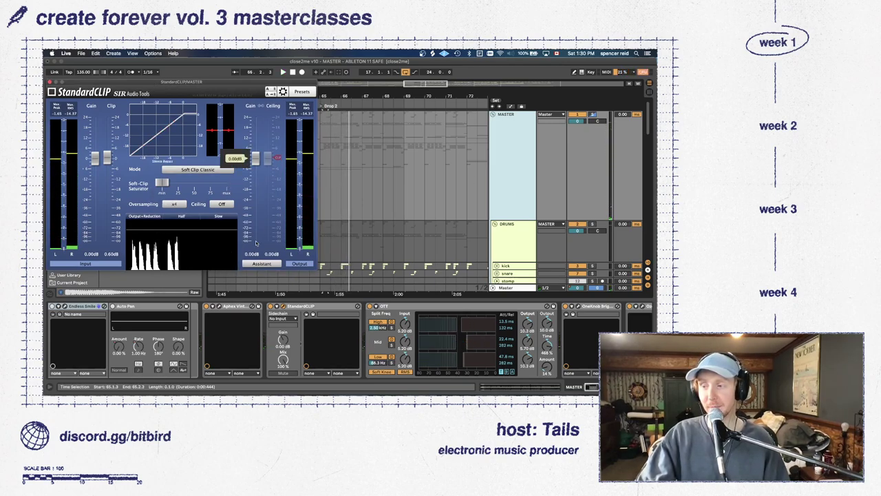
left_click(586, 121)
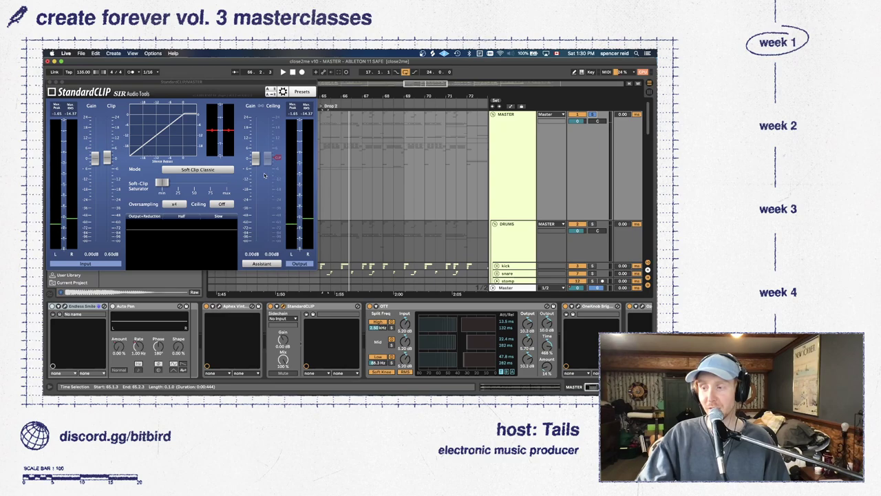
mouse_move(141, 83)
left_mouse_down()
mouse_move(261, 83)
mouse_move(144, 84)
left_mouse_up()
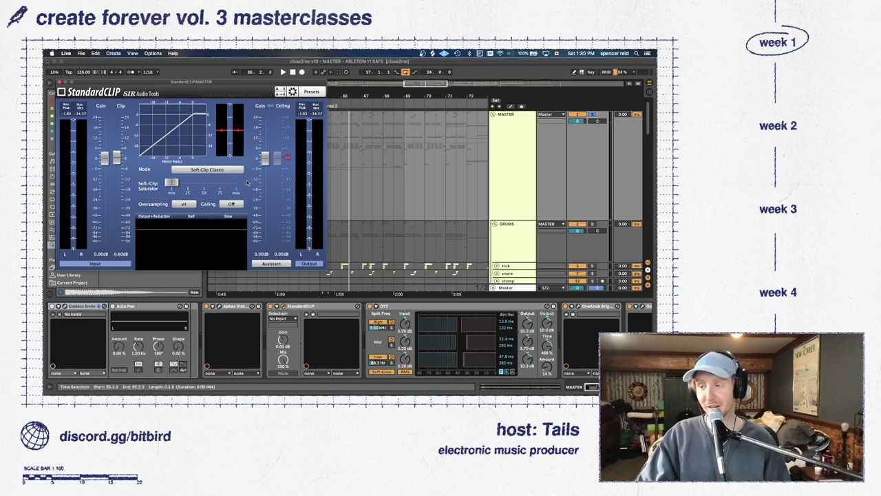
key("space")
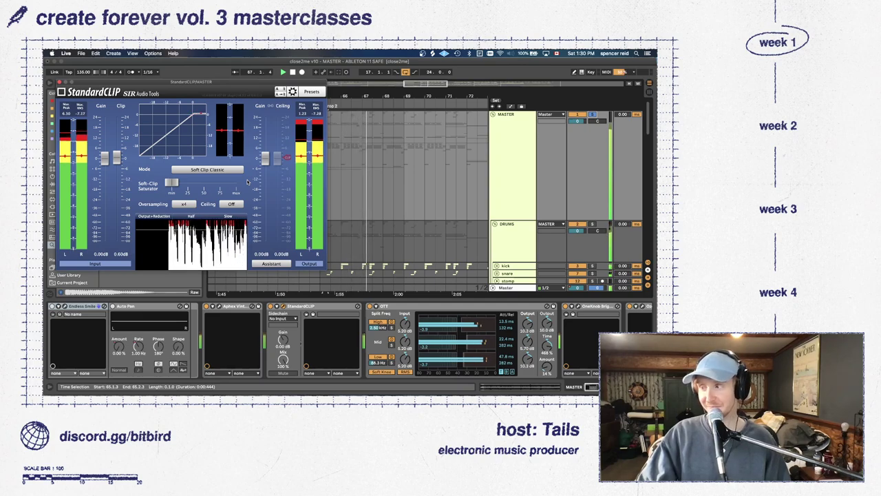
mouse_move(228, 181)
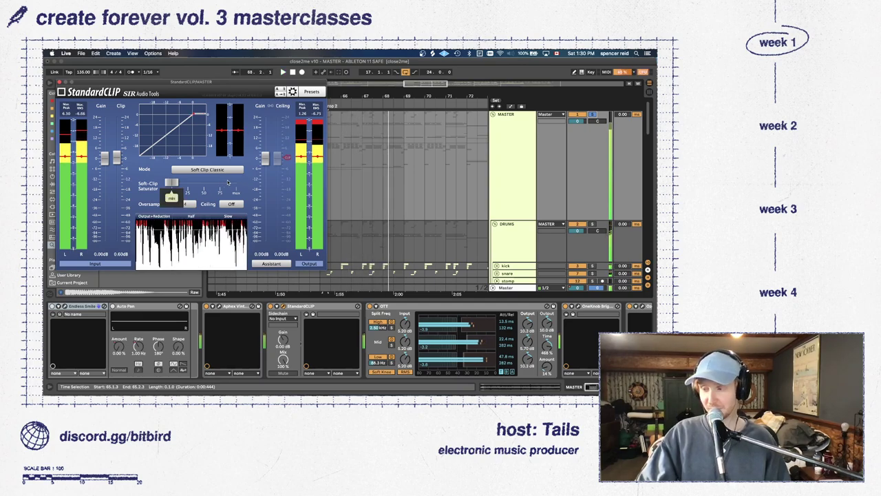
key("space")
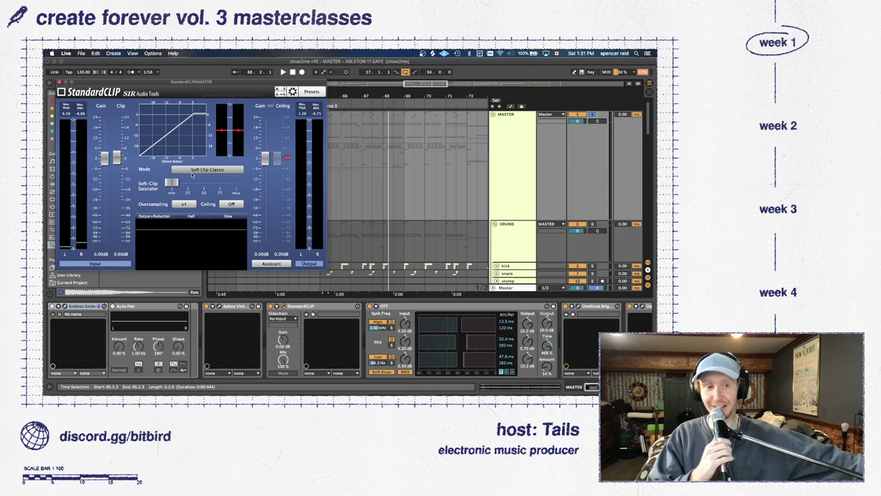
Open the MASTER group's Ozone 9 Maximizer and arrange its window side by side with StandardCLIP
scroll(515, 343, "right", 3)
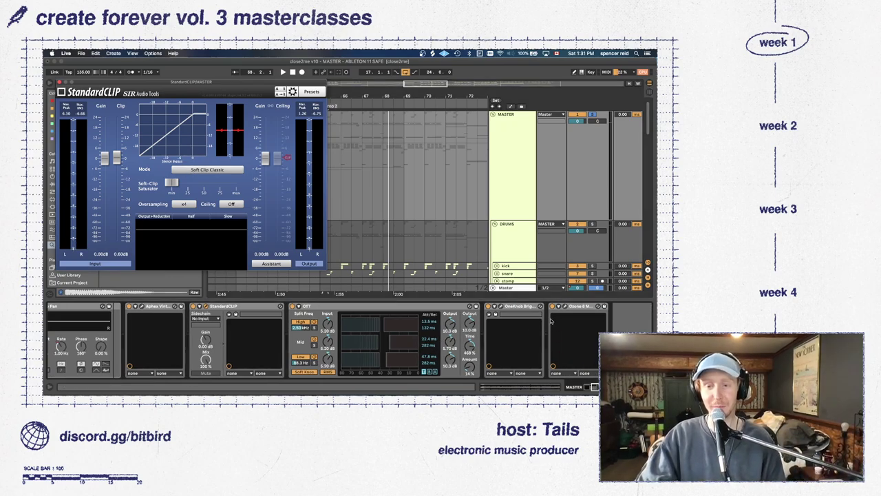
left_click(565, 306)
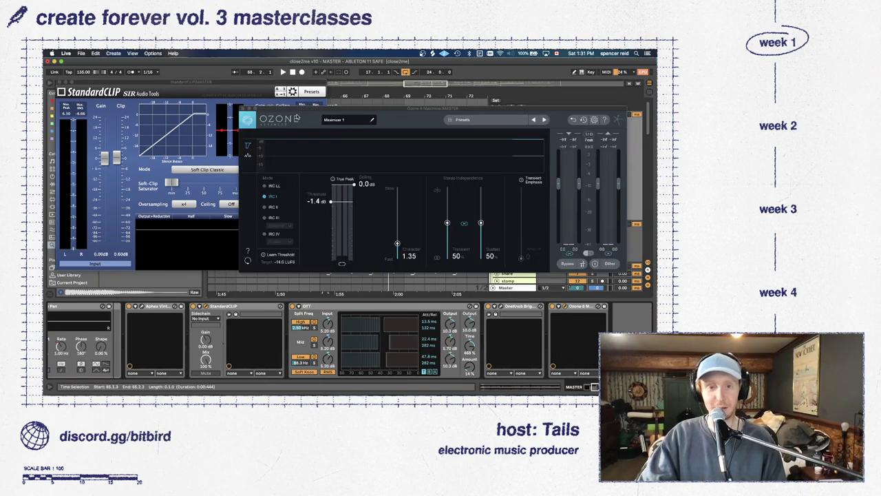
left_click(178, 85)
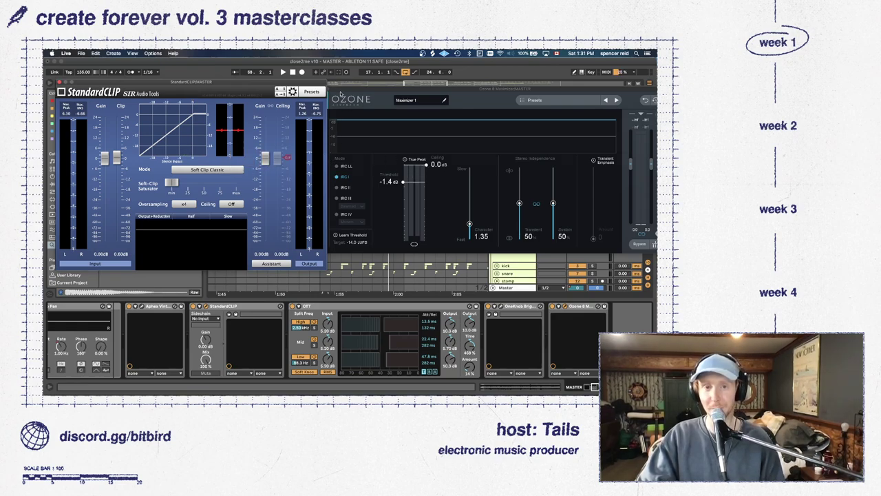
left_click_drag(278, 86, 266, 80)
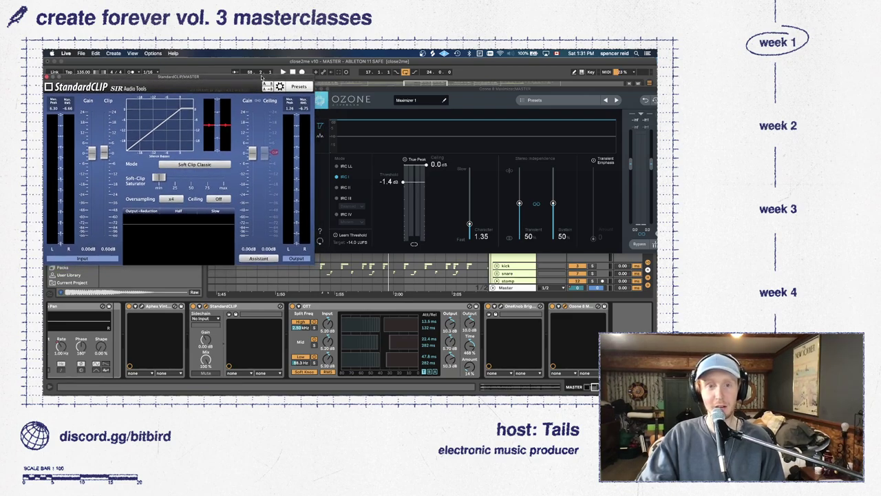
left_click_drag(367, 90, 371, 77)
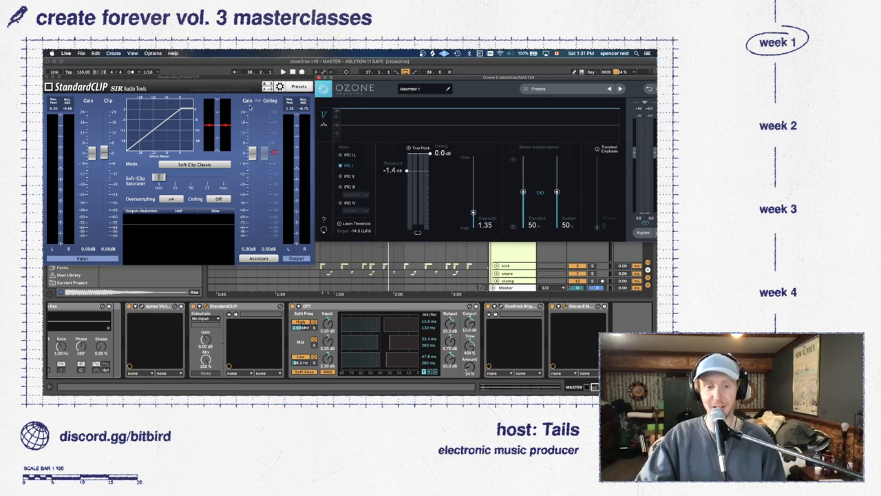
Bring the StandardCLIP window forward and reset its input Clip level to 0.00 dB
left_click_drag(144, 87, 180, 80)
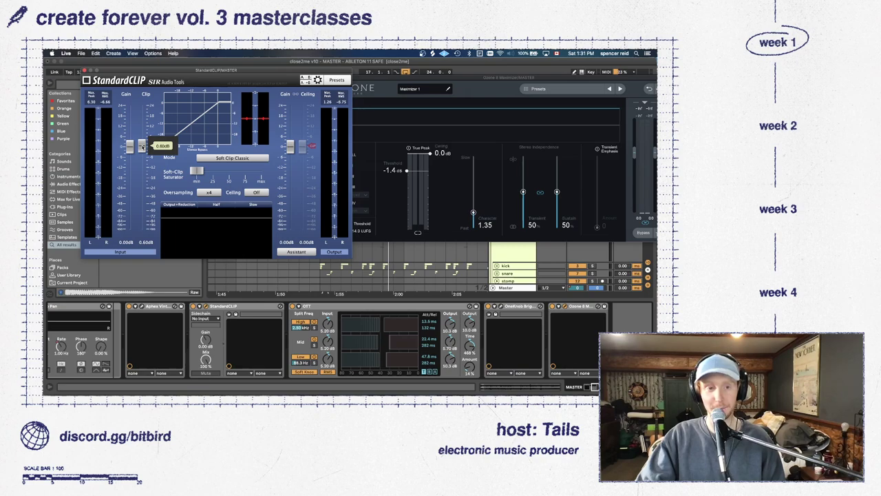
left_click_drag(142, 146, 143, 146)
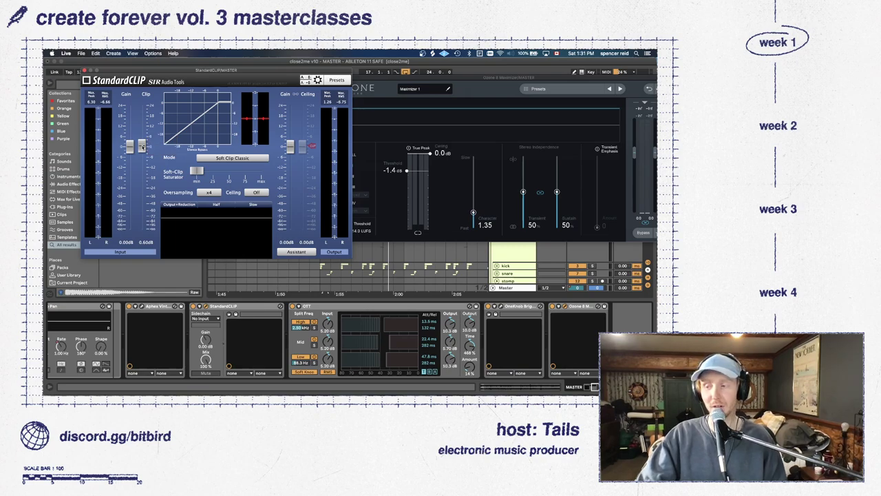
double_click(143, 146)
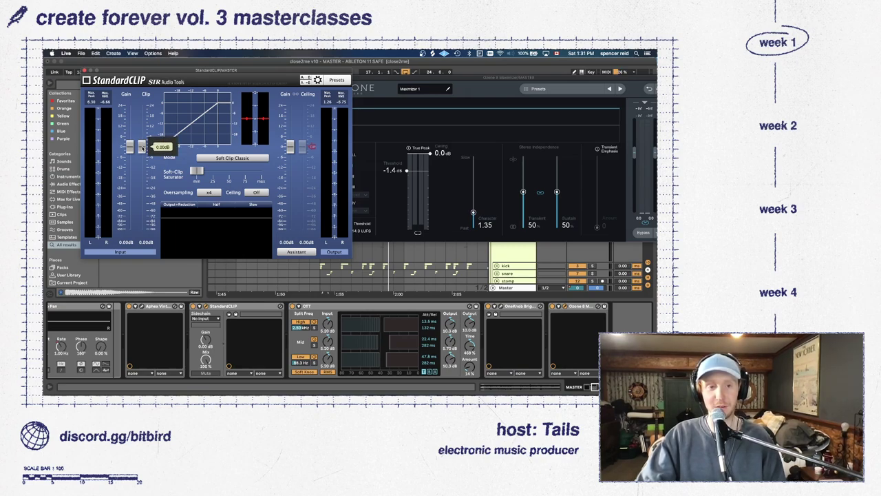
Set StandardCLIP's input Clip level to 0.60 dB and play Drop 2 to check its meters alongside the Maximizer
scroll(143, 146, "up", 8)
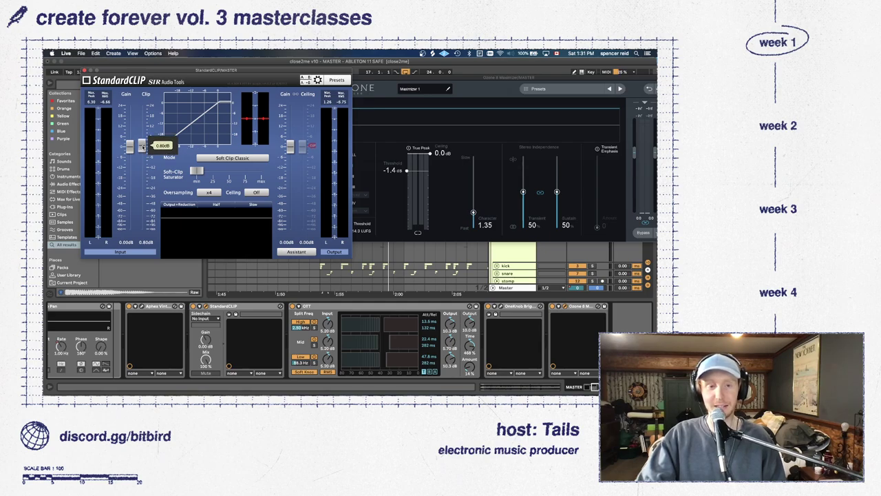
scroll(143, 146, "down", 2)
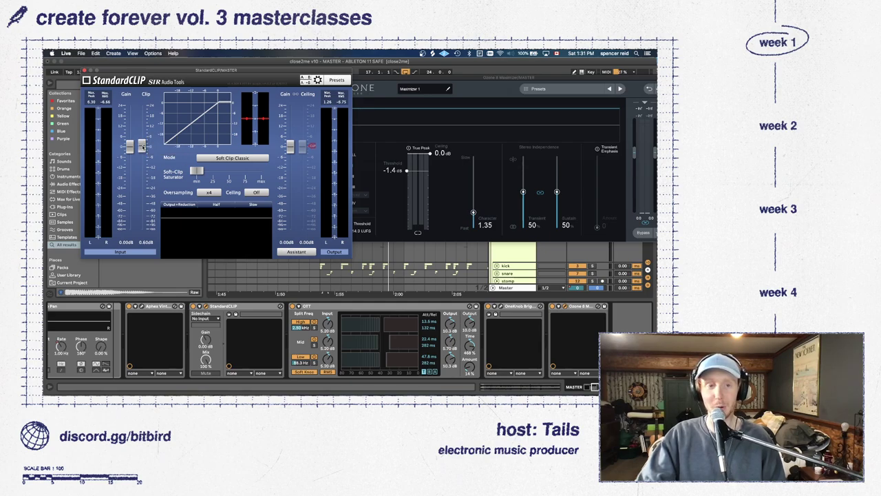
scroll(143, 146, "up", 2)
key("space")
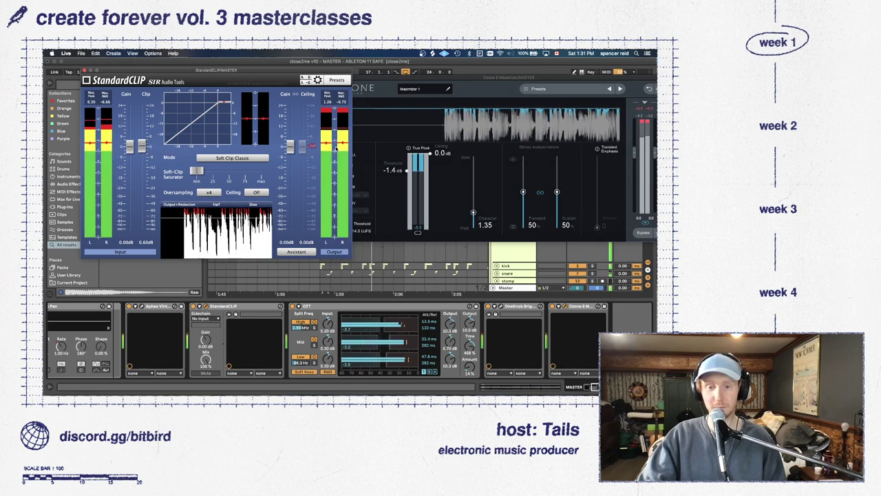
mouse_move(287, 141)
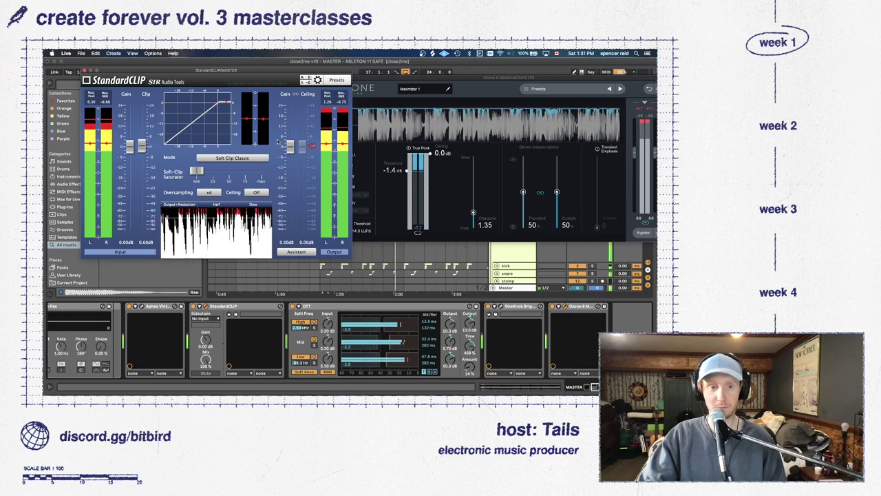
key("space")
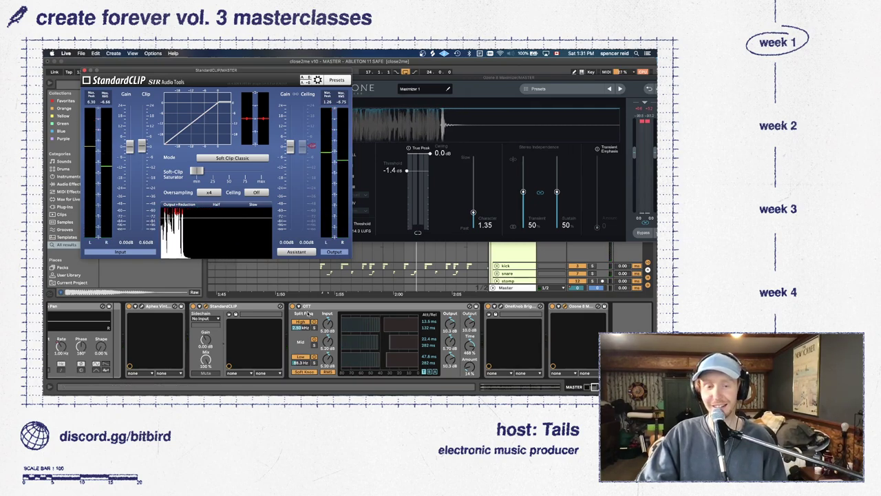
Close the StandardCLIP and Ozone 9 Maximizer windows and play Drop 2 to examine OTT's compression on the MASTER group
left_click(325, 303)
left_click(325, 304)
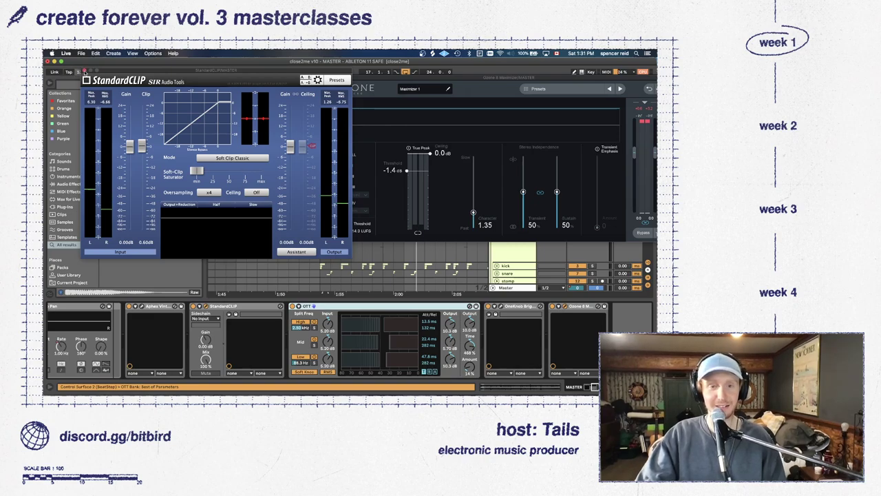
left_click(83, 71)
left_click(317, 78)
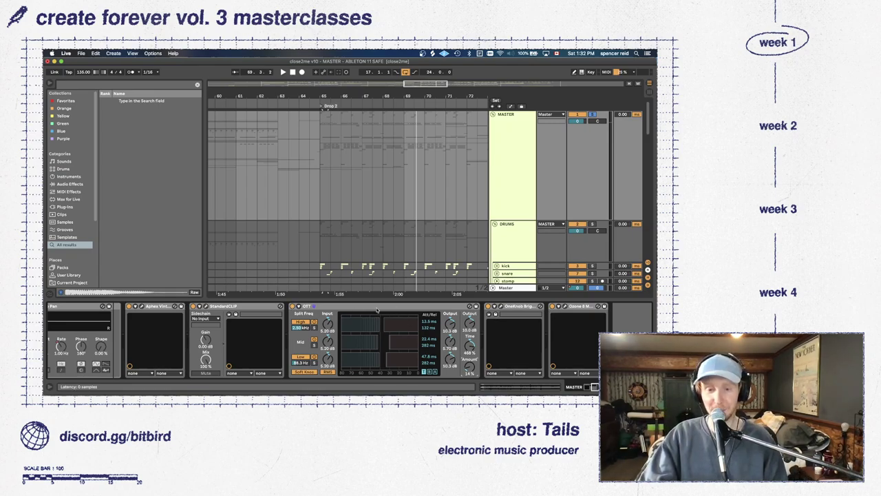
key("space")
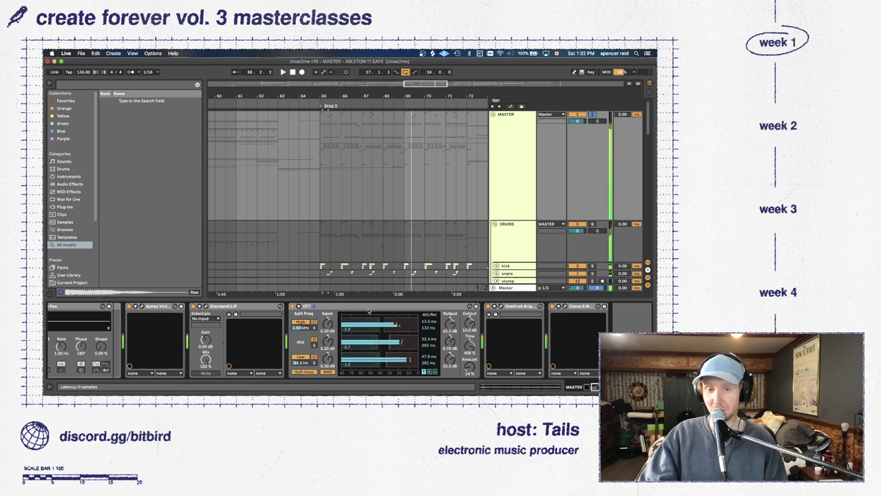
key("space")
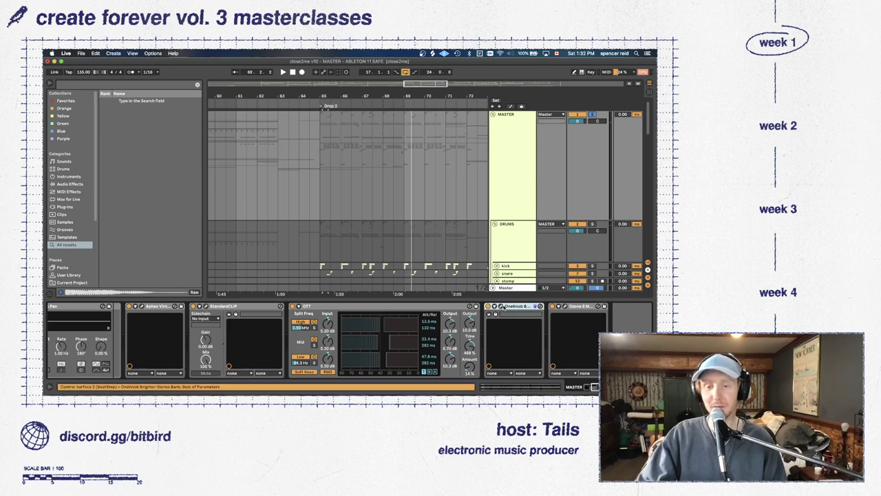
Open the MASTER group's OneKnob Brighter and Ozone 9 Maximizer to examine their settings, and close both windows
left_click(505, 306)
left_click_drag(382, 316, 265, 106)
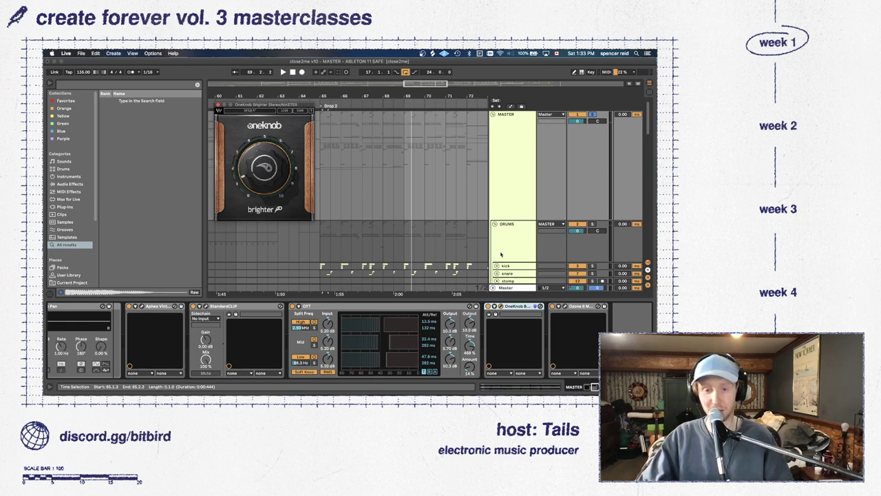
left_click(565, 307)
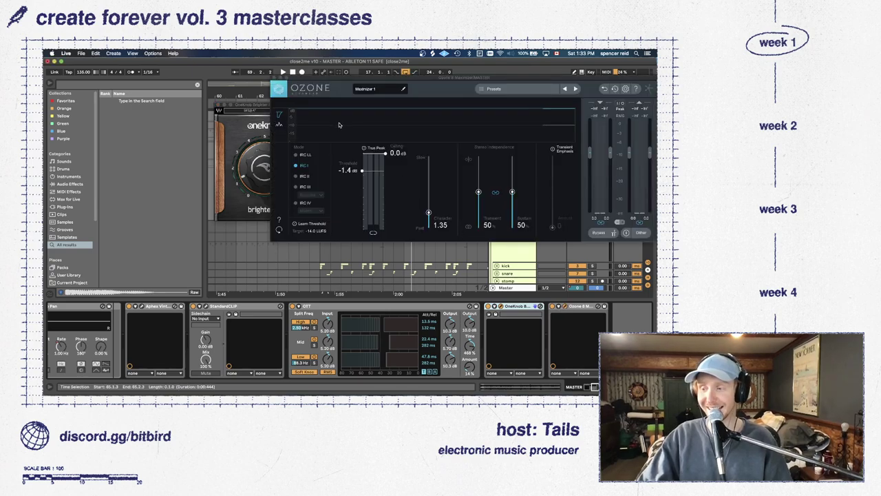
left_click_drag(384, 80, 252, 71)
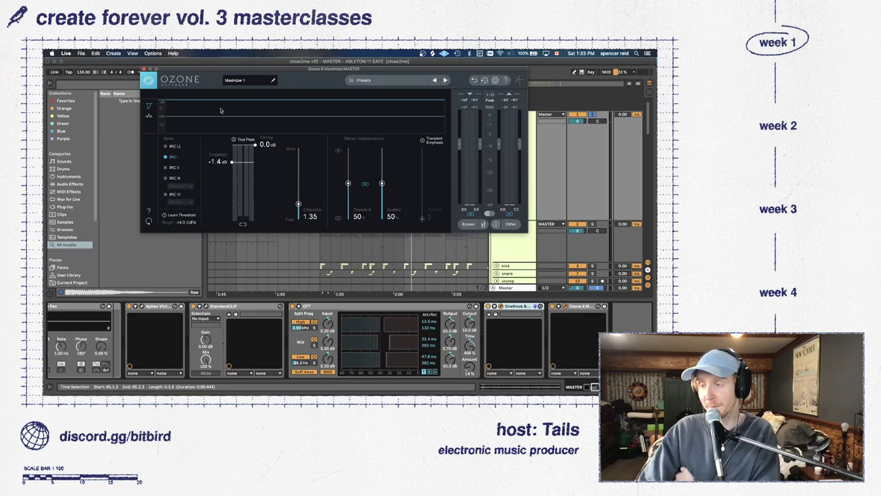
left_click(143, 70)
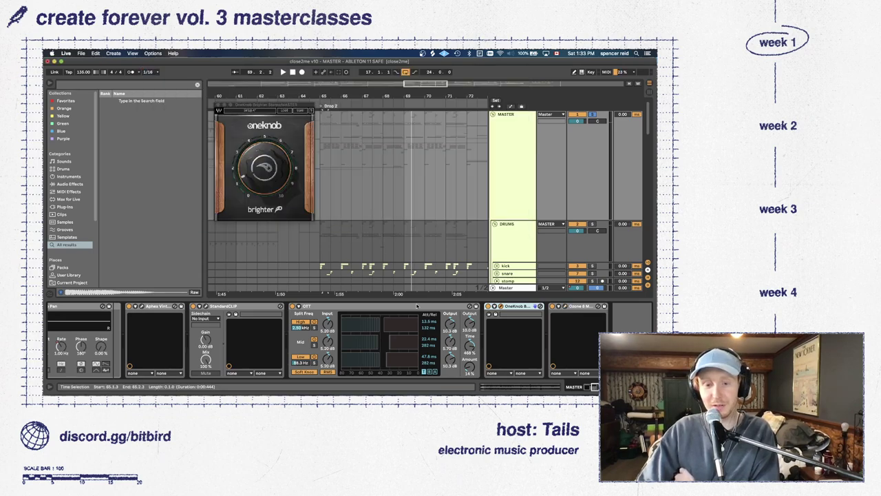
left_click(218, 106)
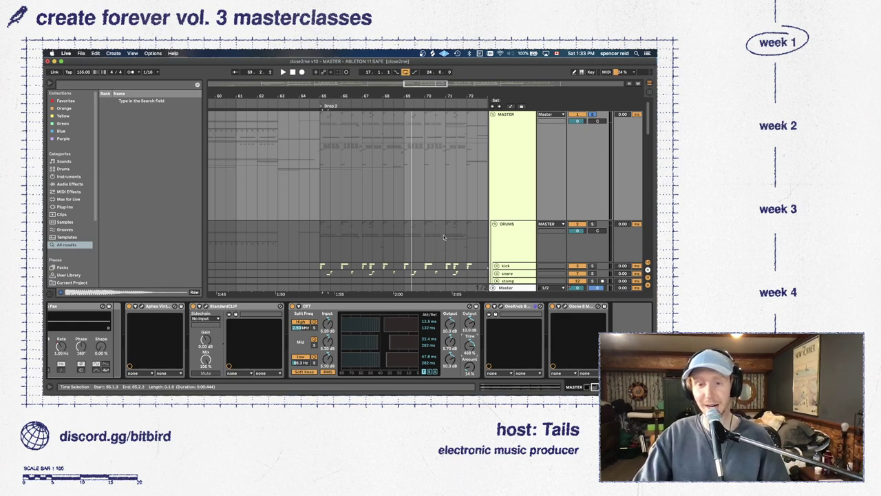
Play Drop 2 with the MASTER group's OTT bypassed, reactivate OTT and set its Amount to 12 %
scroll(444, 238, "down", 3)
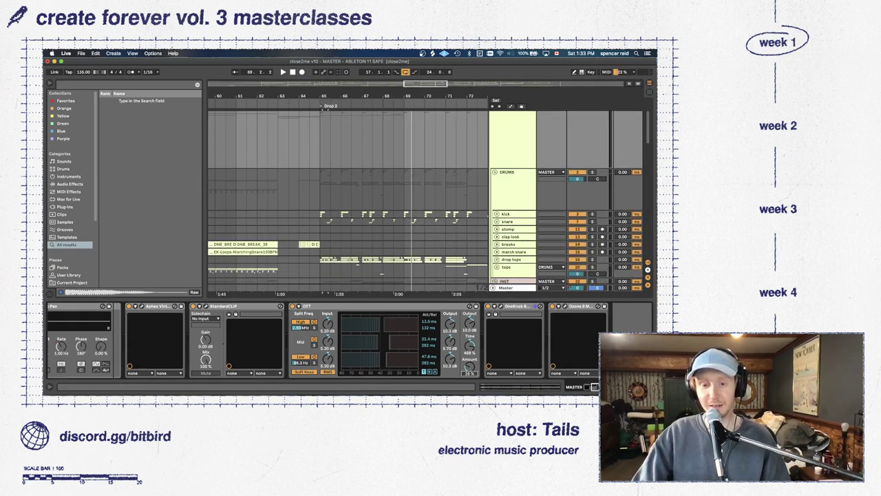
scroll(485, 143, "up", 3)
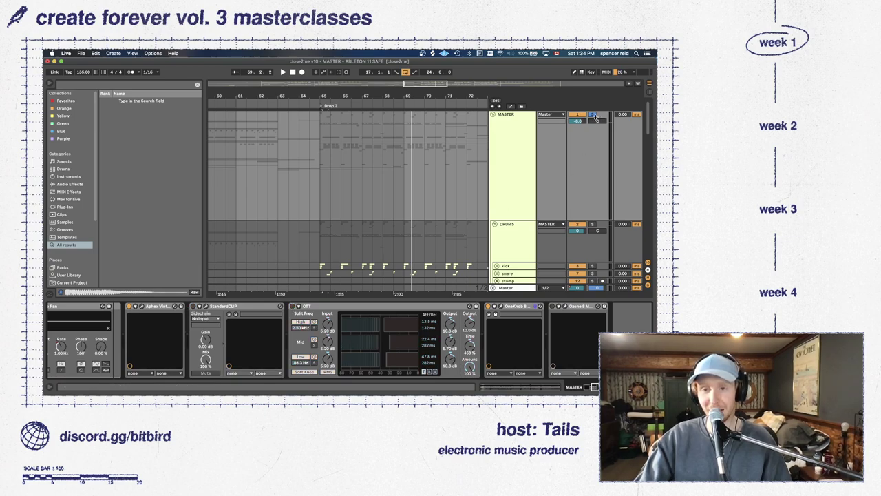
key("space")
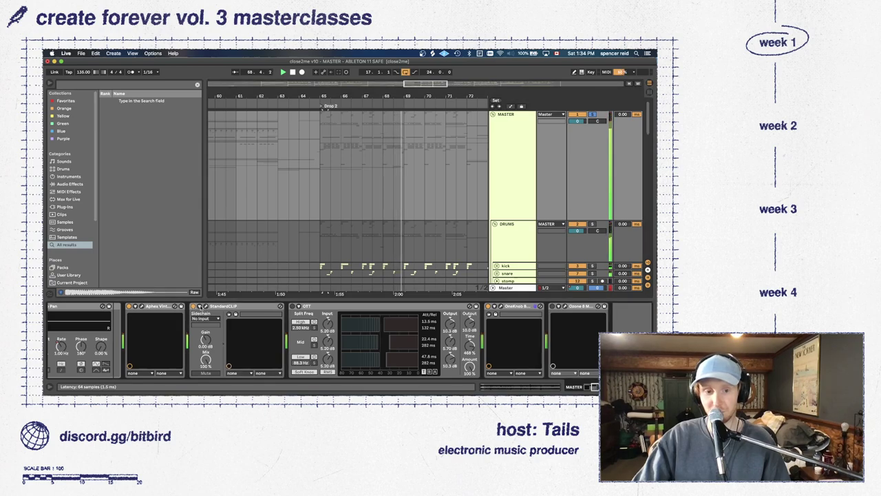
left_click(292, 307)
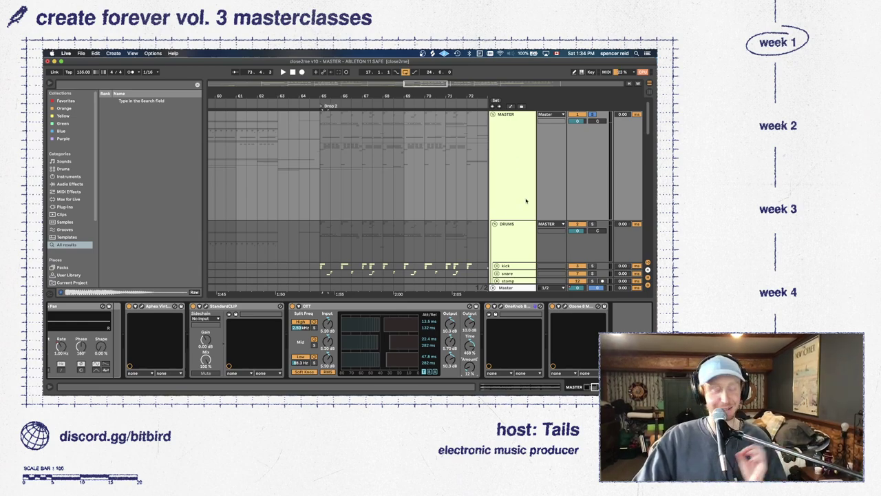
Solo the DRUMS group and play the start of Drop 2 to check the drum level on the MASTER meter
left_click(593, 115)
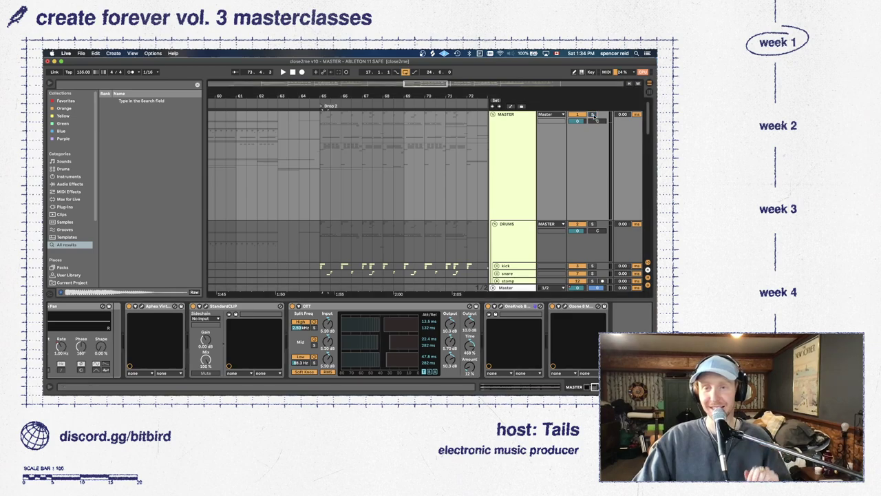
left_click(592, 114)
left_click(591, 224)
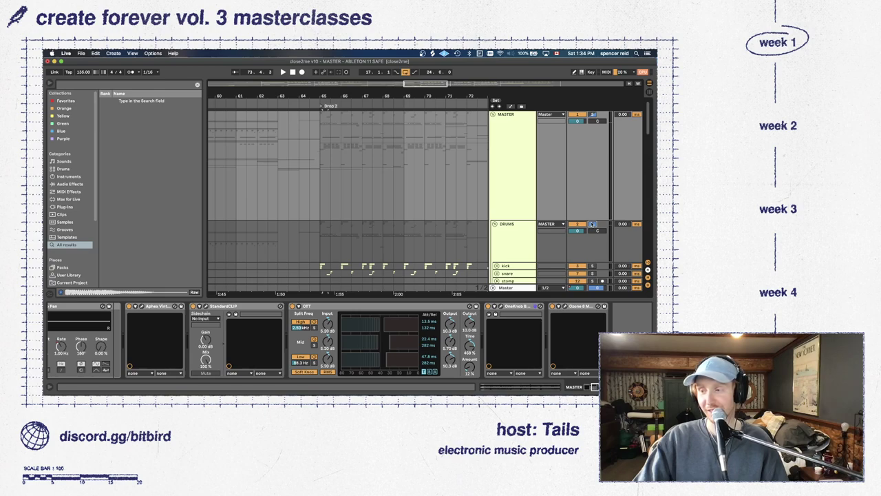
key("space")
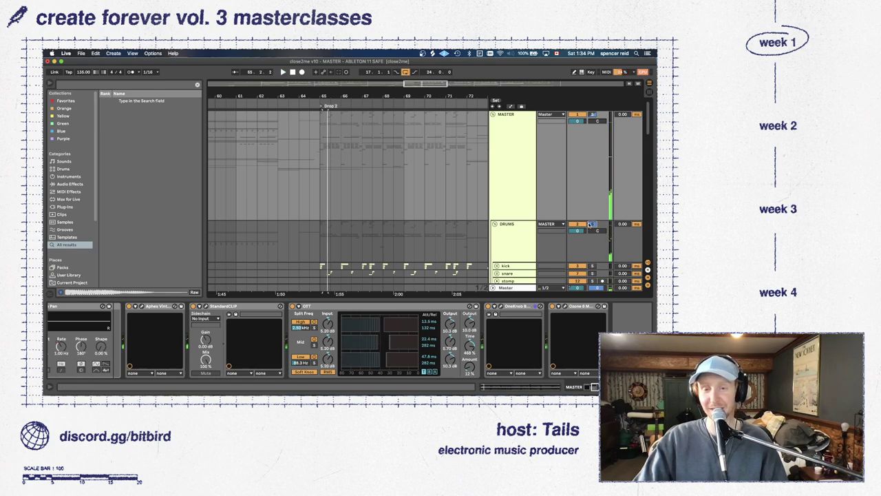
key("space")
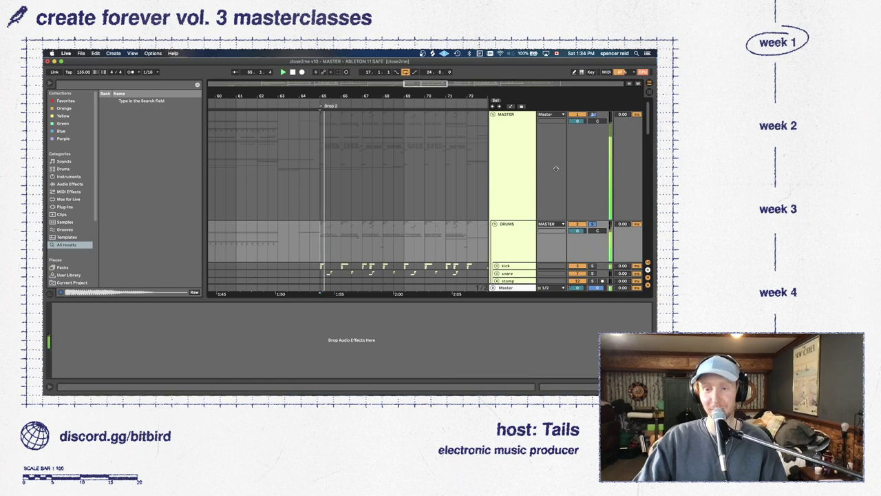
key("space")
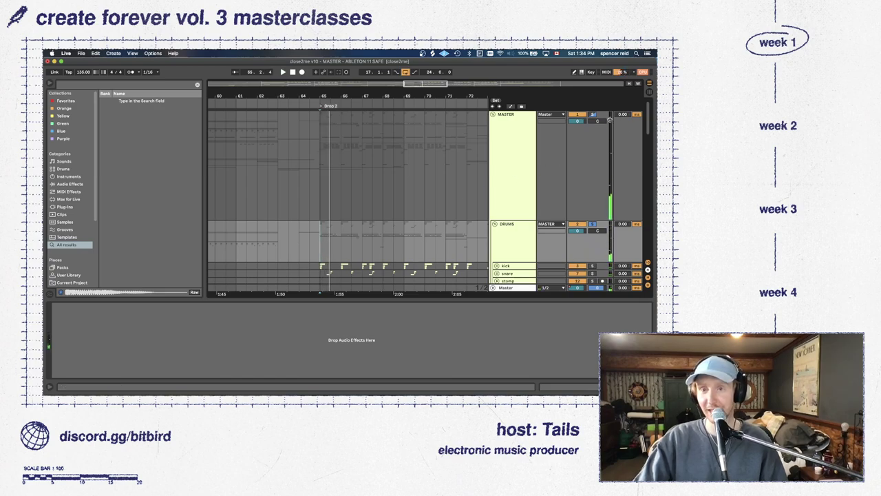
Return the solo to the whole MASTER group and play Drop 2 to compare its level with the drums alone
left_click(507, 157)
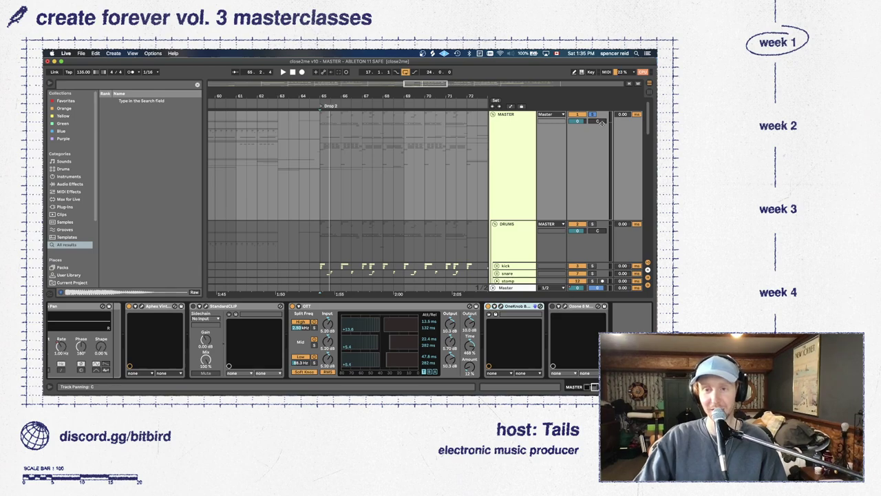
key("space")
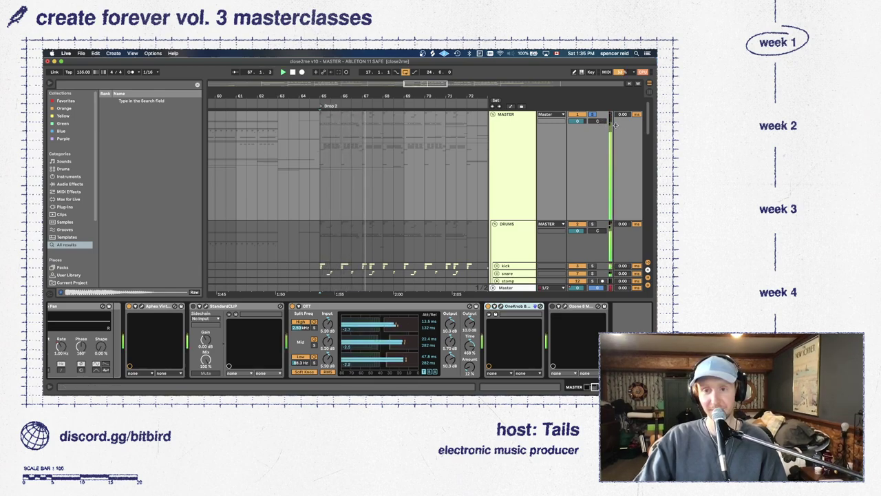
key("space")
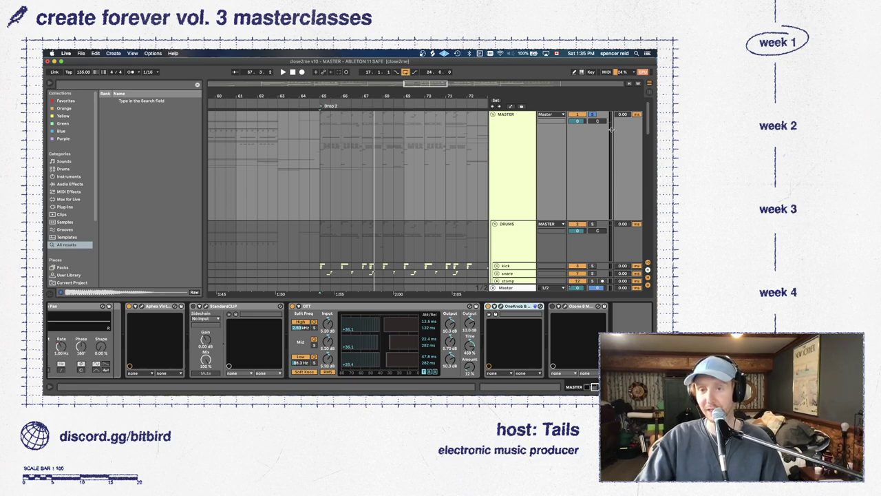
key("space")
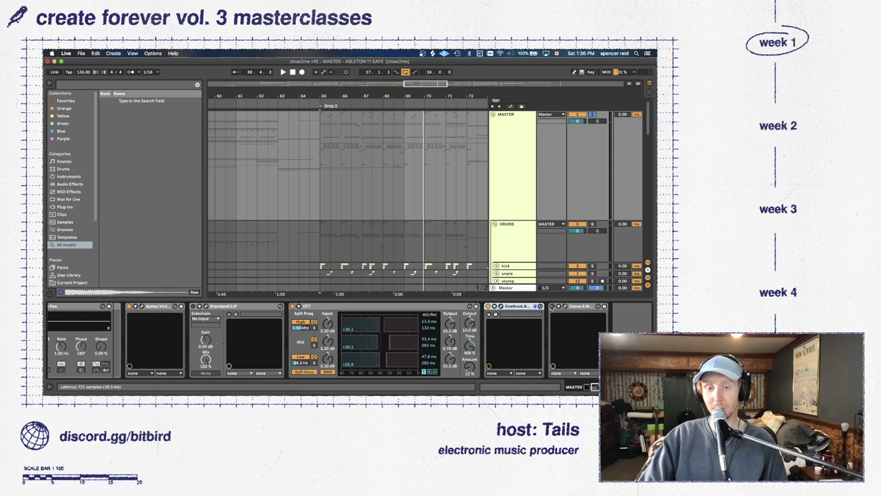
Play Drop 2 repeatedly with the MASTER group's StandardCLIP and Ozone 9 Maximizer bypassed and active to compare the sound
left_click(193, 307)
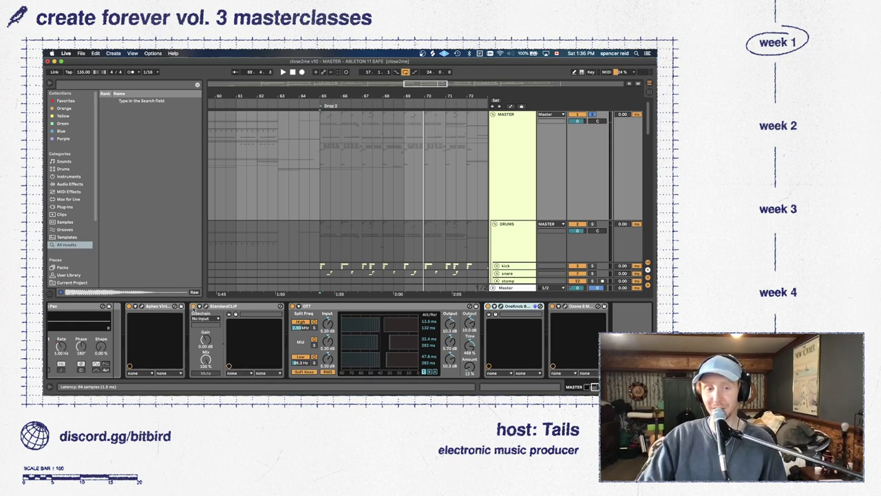
key("space")
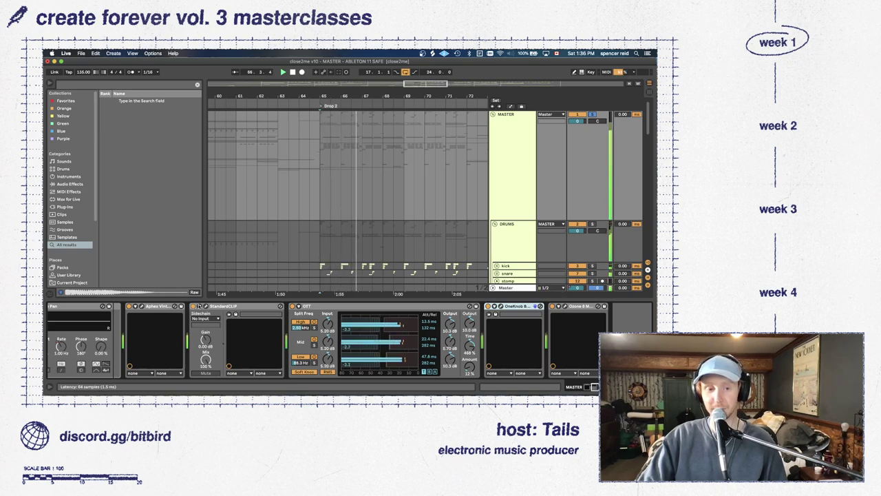
key("space")
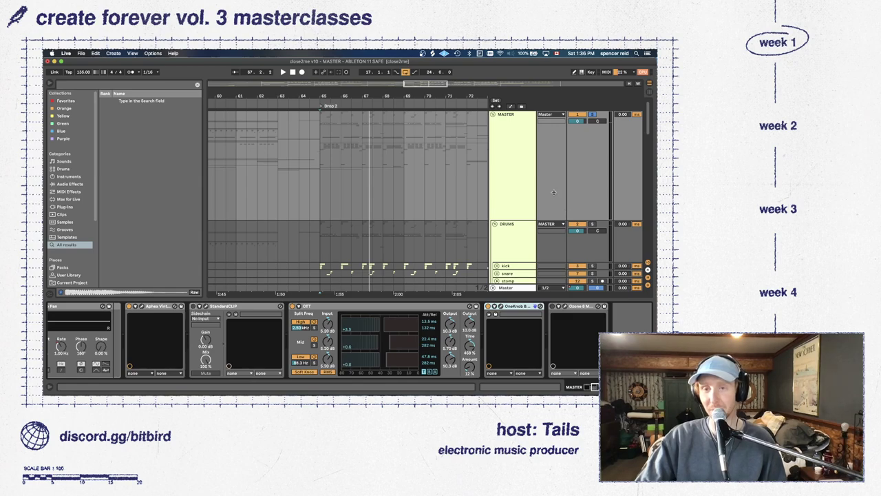
key("space")
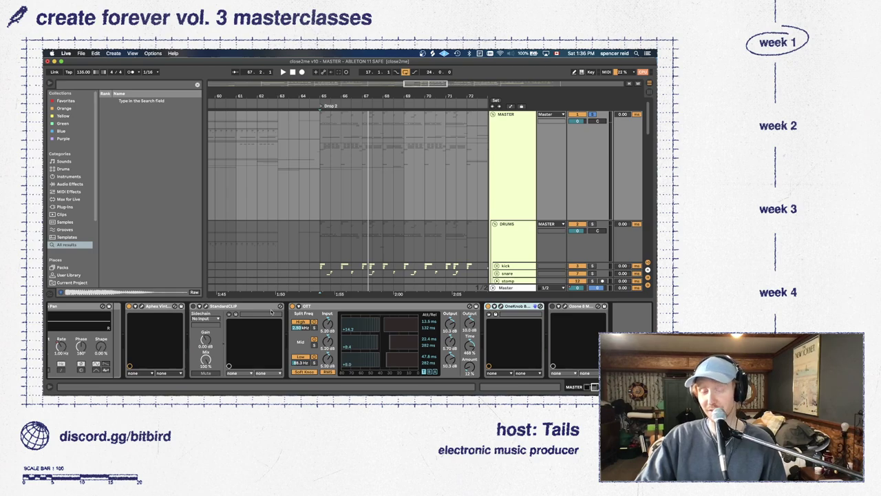
key("space")
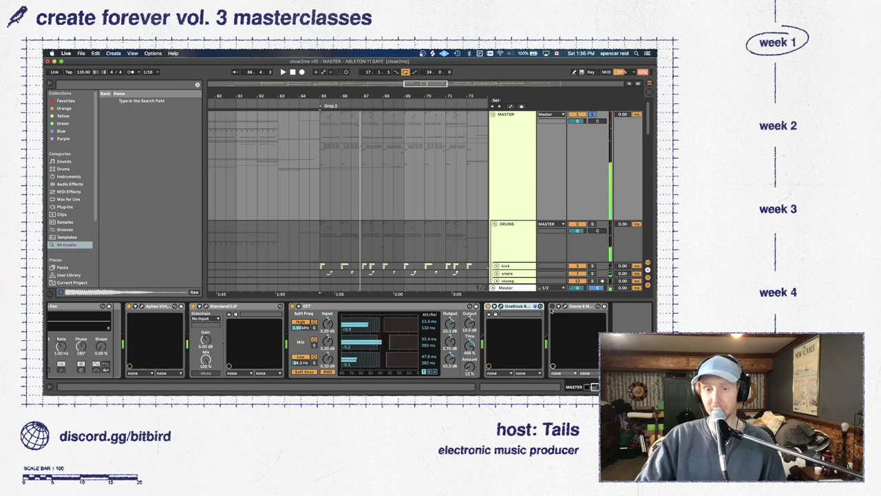
key("space")
key("space")
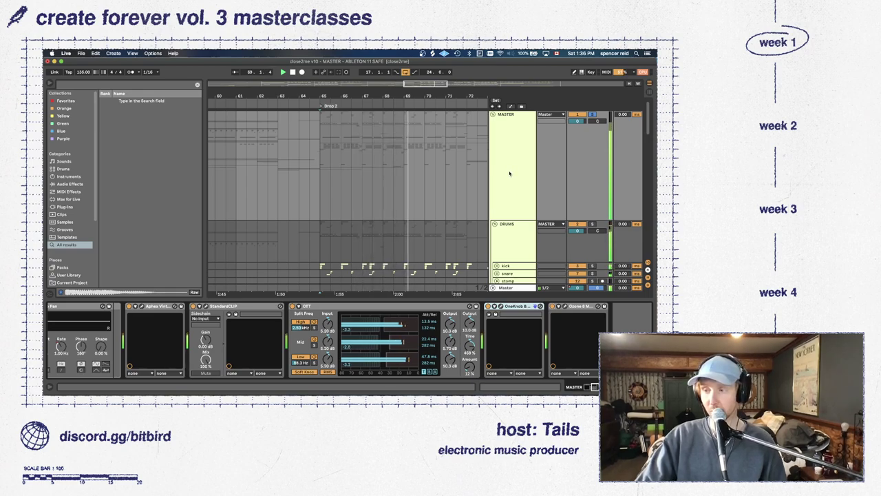
key("space")
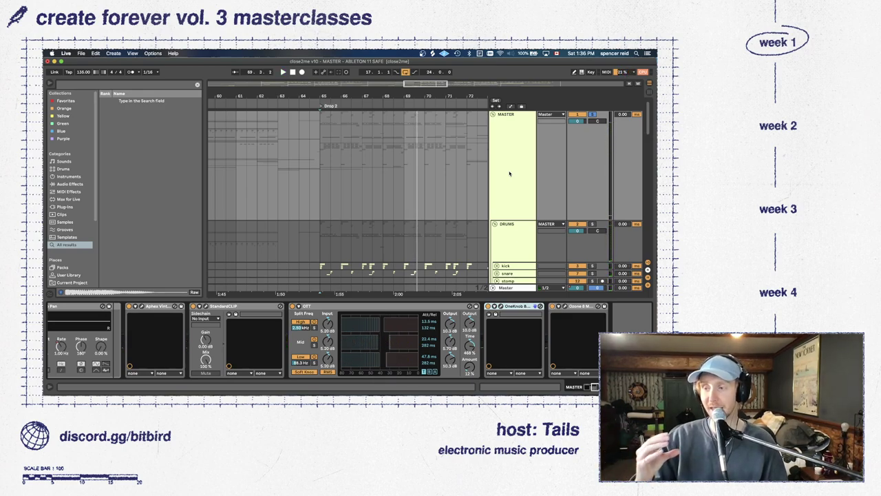
left_click(511, 171)
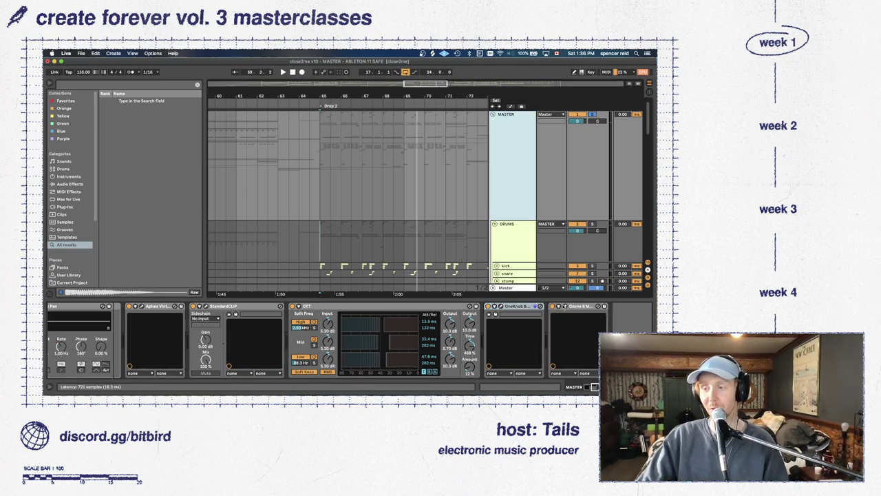
Inspect the Ozone 9 Maximizer settings on the MASTER group and close the plugin window
left_click(563, 307)
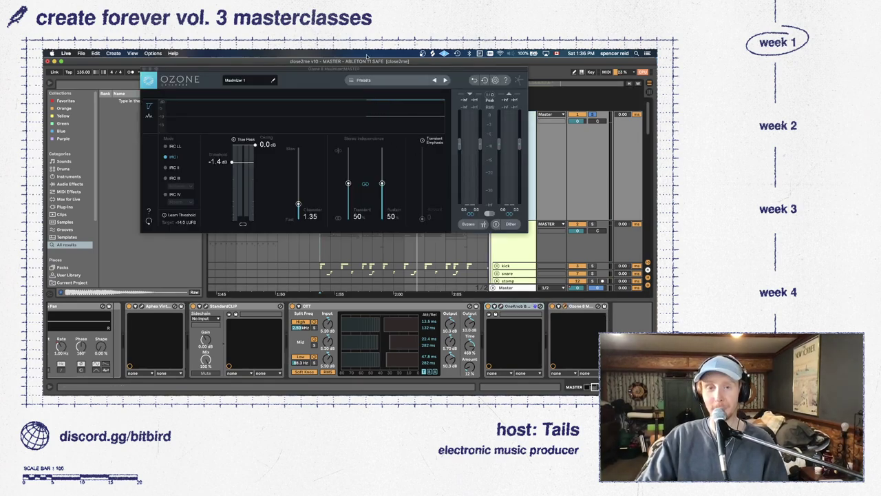
left_click_drag(362, 69, 338, 77)
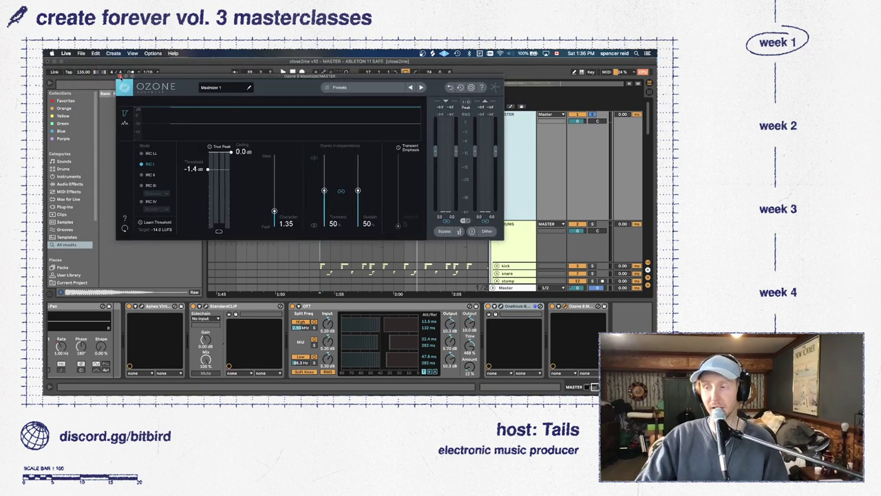
left_click(119, 77)
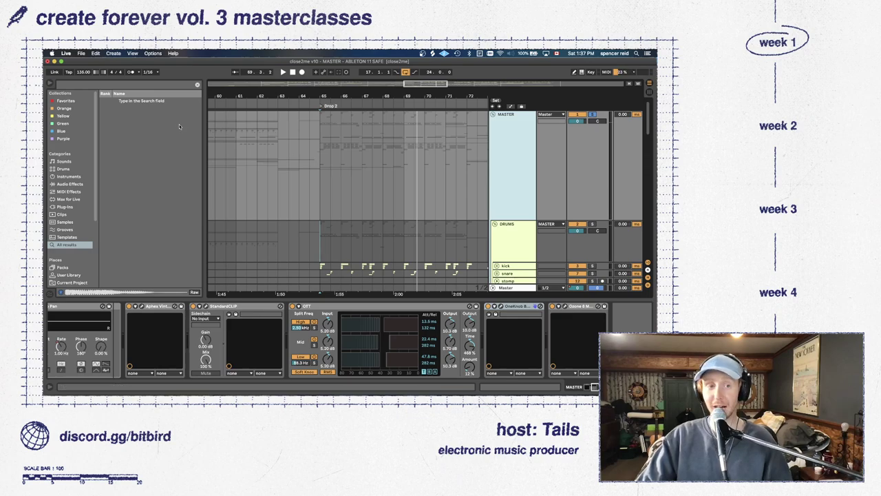
Open the recent set fire.als, discarding the changes to the current set
left_click(82, 53)
mouse_move(104, 74)
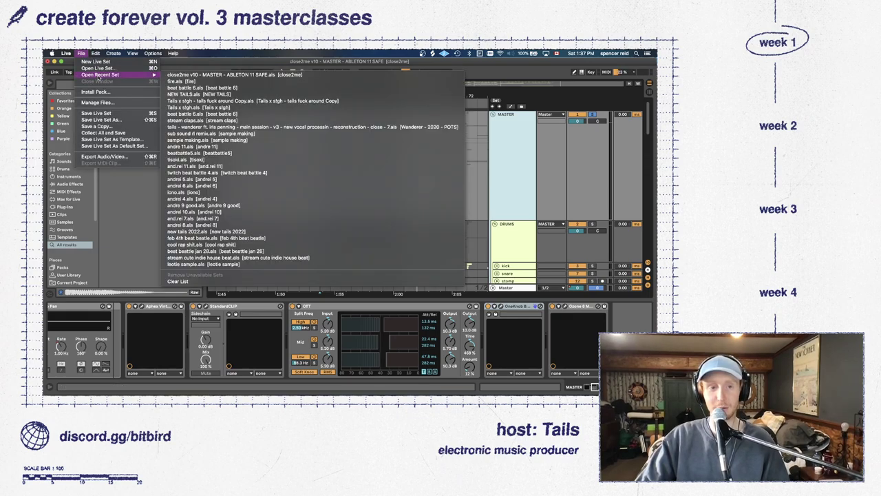
left_click(214, 81)
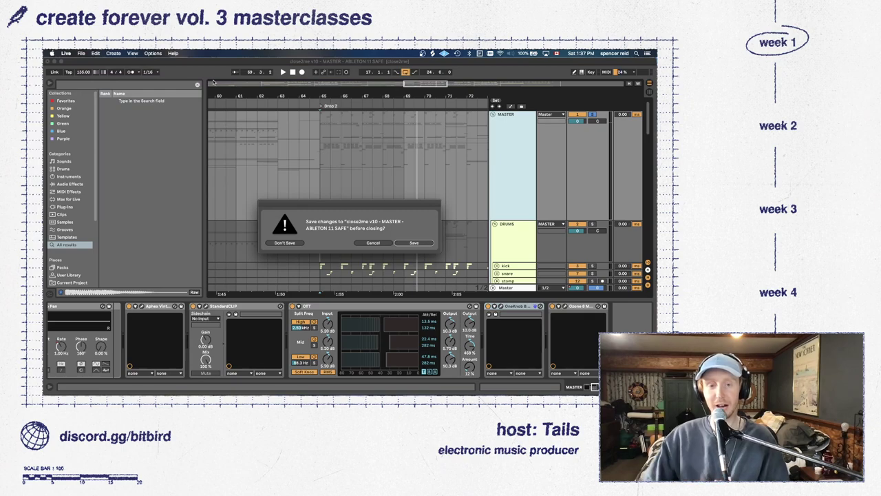
left_click(289, 243)
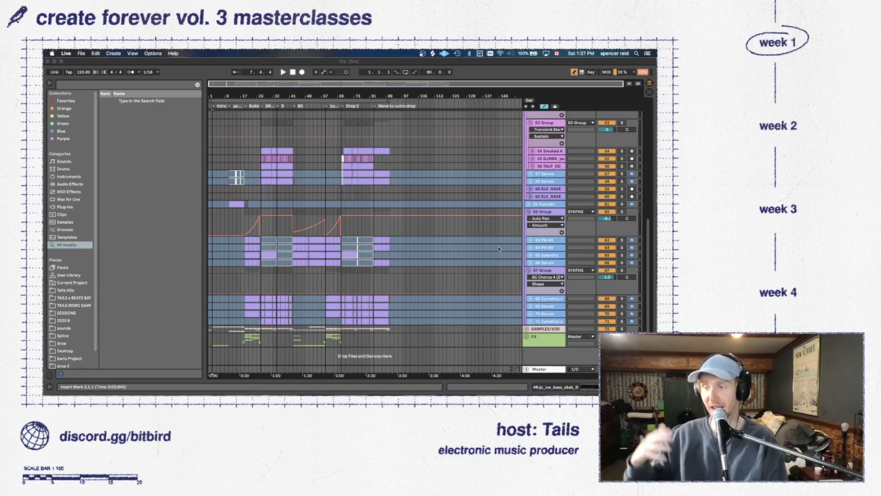
Fold 52 Group, 67 Group and the open parent groups so only the top-level groups are listed
scroll(545, 129, "up", 3)
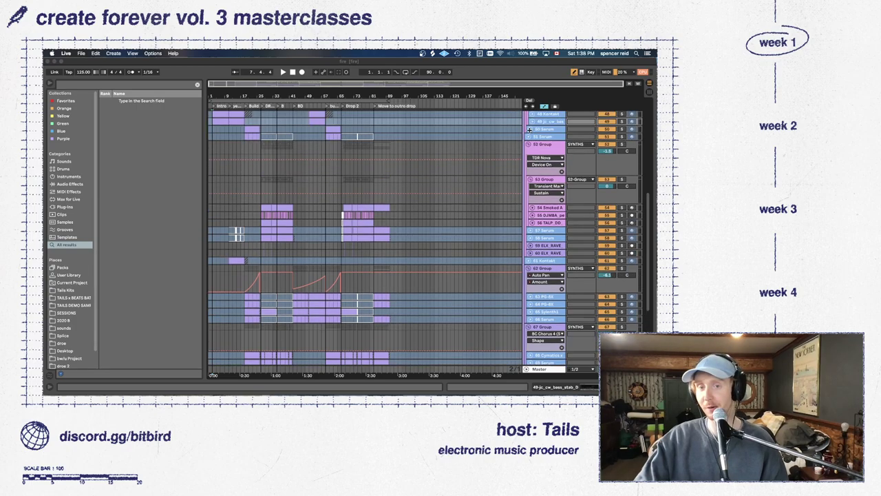
left_click(528, 144)
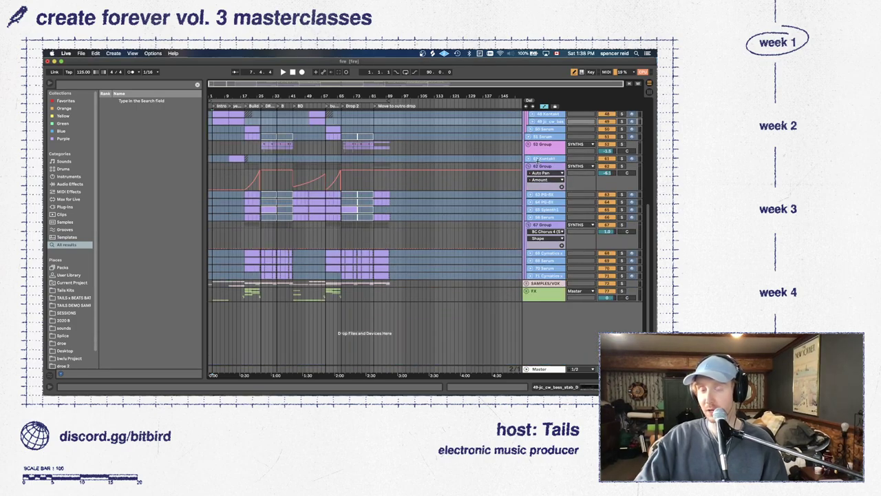
left_click(528, 224)
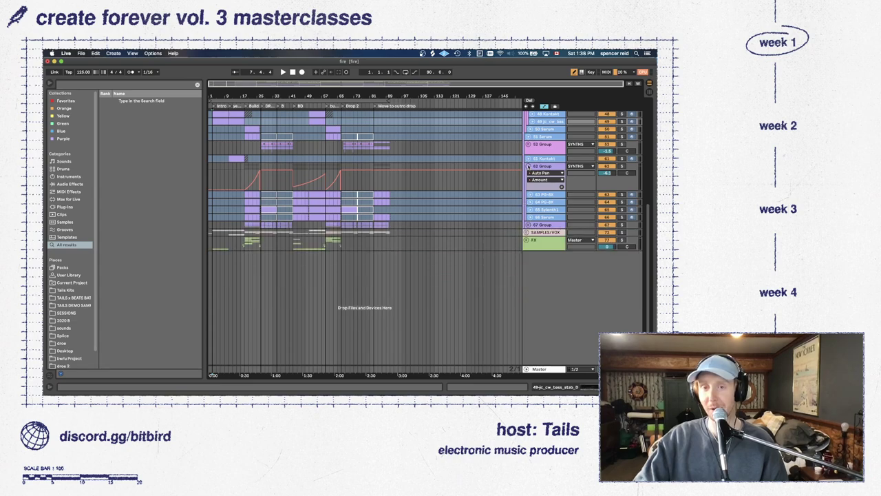
scroll(529, 167, "up", 5)
left_click(528, 155)
left_click(528, 164)
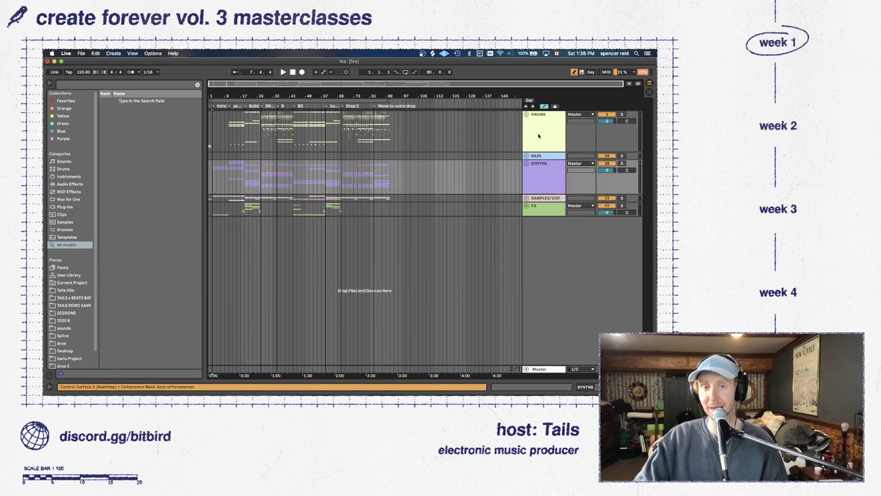
Group DRUMS, BASS, SYNTHS, SAMPLES/VOX and FX into one new group, fold it and select it
left_click(542, 214, "shift")
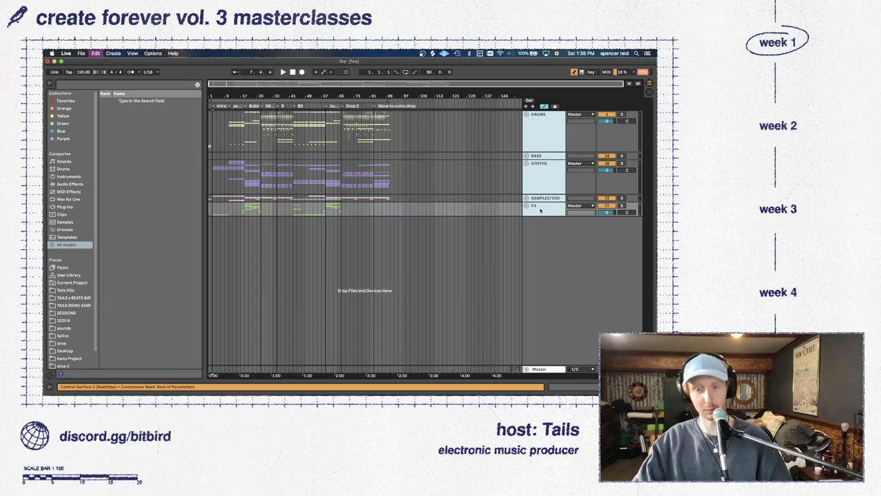
key("super+g")
left_click(525, 115)
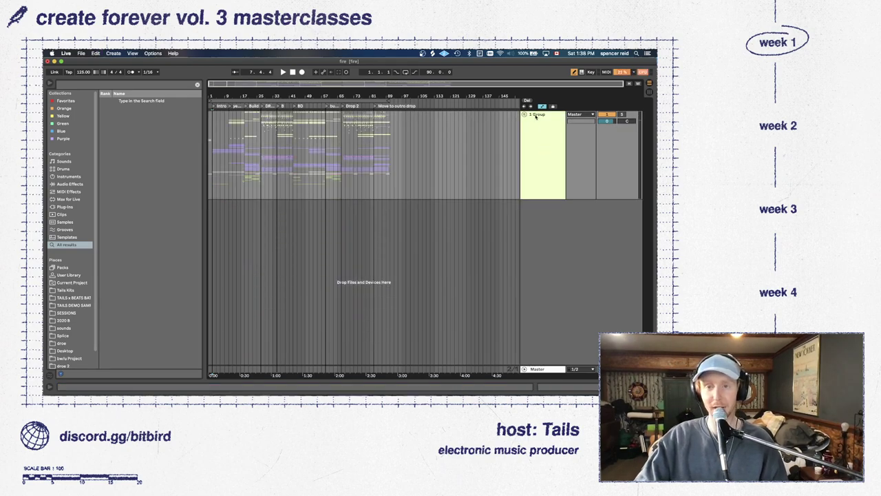
left_click(538, 116)
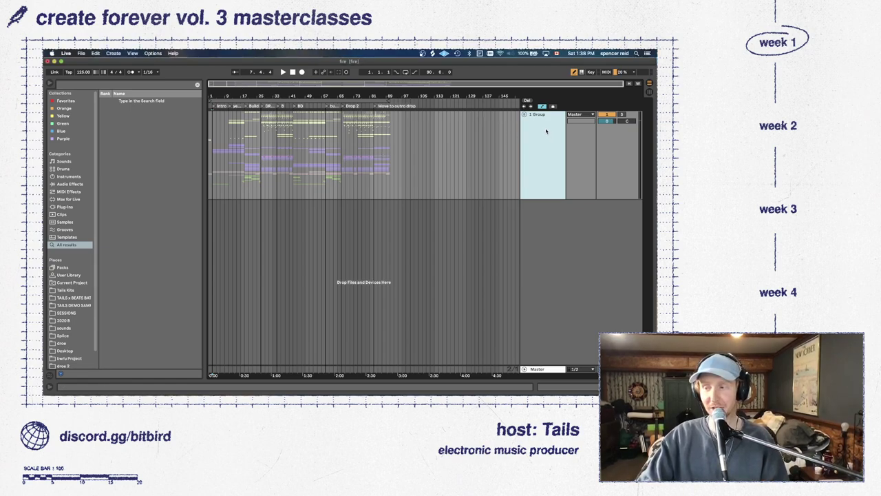
Show the Master track's effect chain, select its devices from Glue Compressor to Ozone 9 Maximizer, and view the new group's own effect chain
left_click(298, 217)
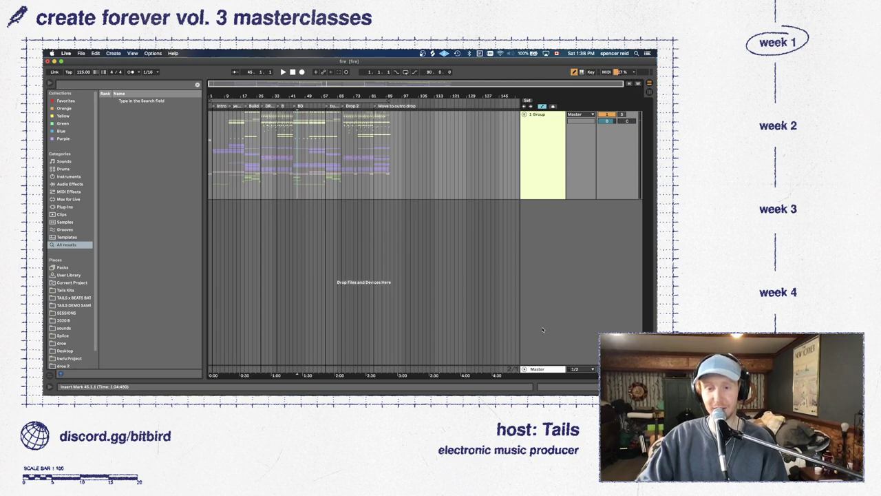
key("super+alt+l")
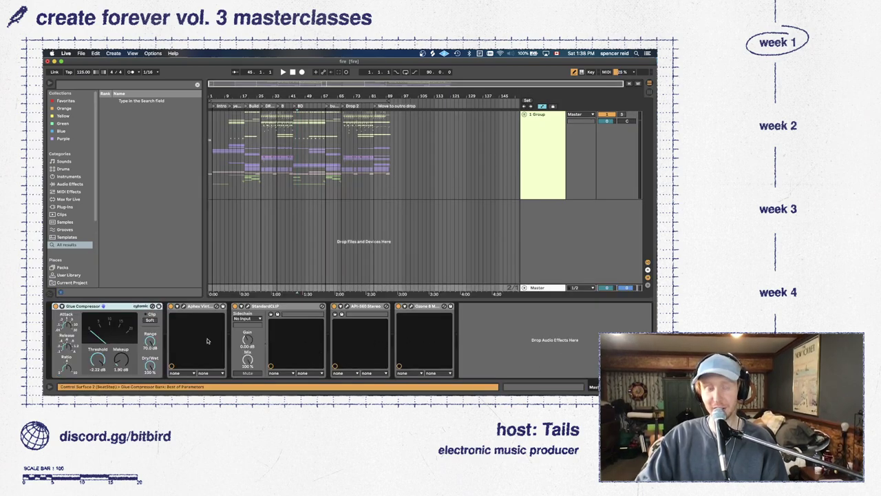
left_click(398, 306)
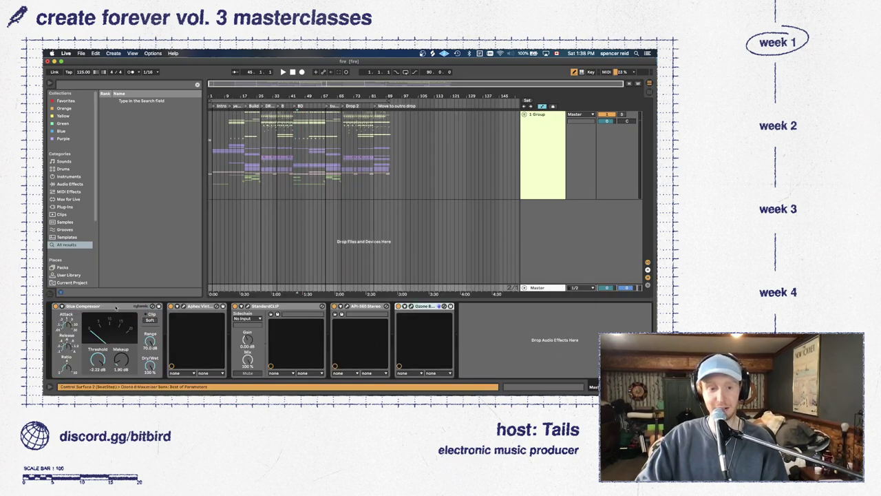
left_click(115, 308)
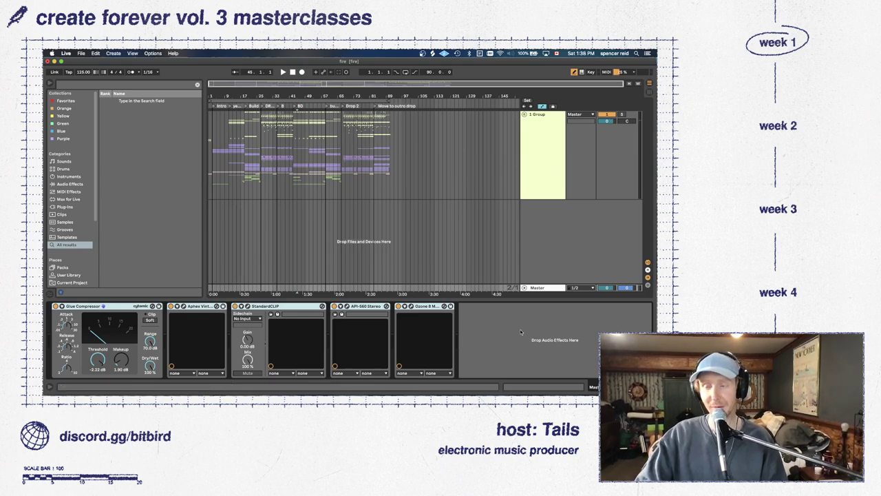
left_click(507, 298)
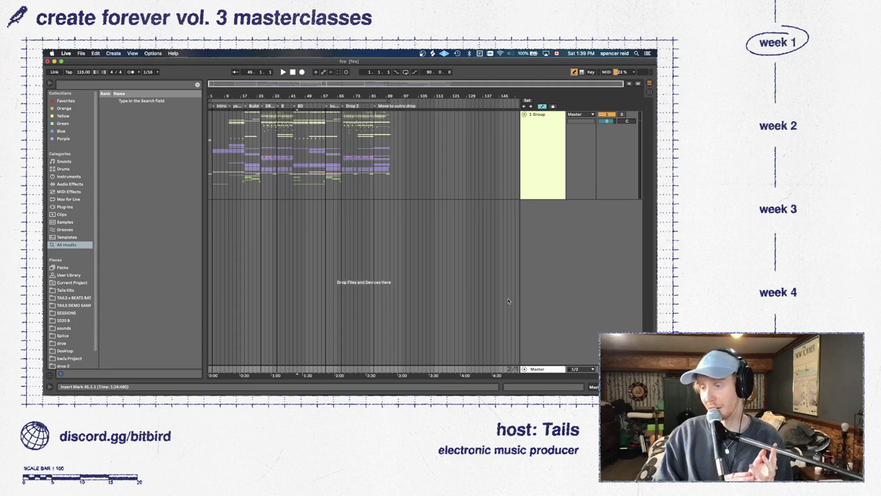
double_click(531, 156)
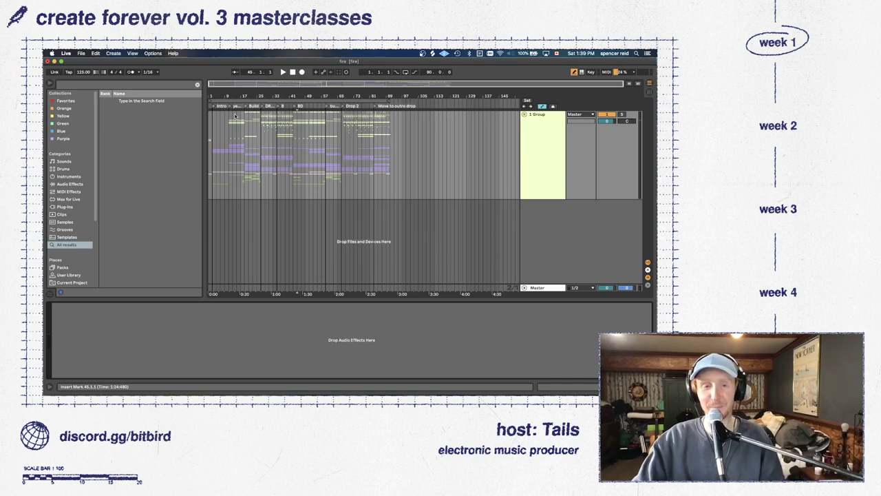
Unfold the new group and its SYNTHS group, and examine the clips on tracks 43 Candler Lake and 44 Oversample
left_click_drag(229, 87, 343, 106)
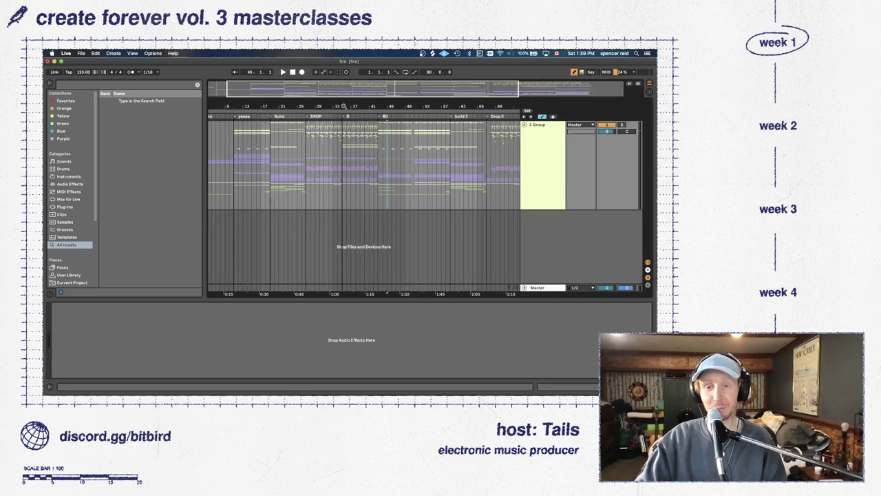
left_click(532, 129)
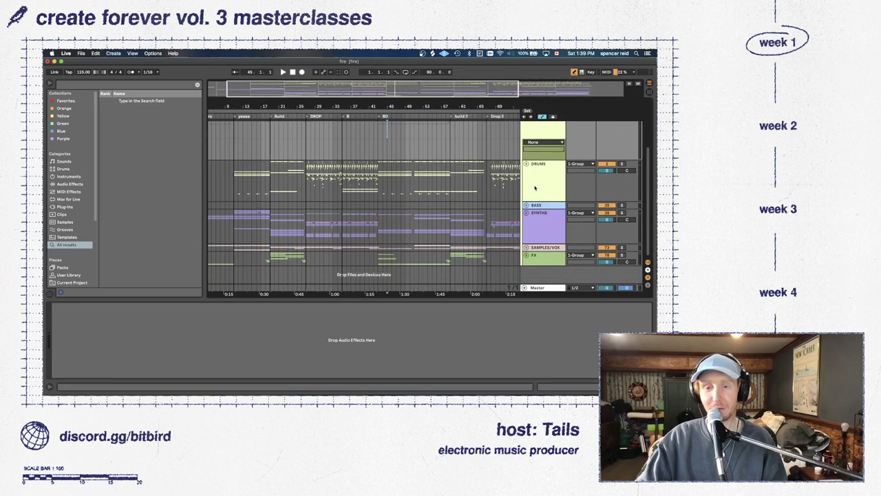
left_click(527, 214)
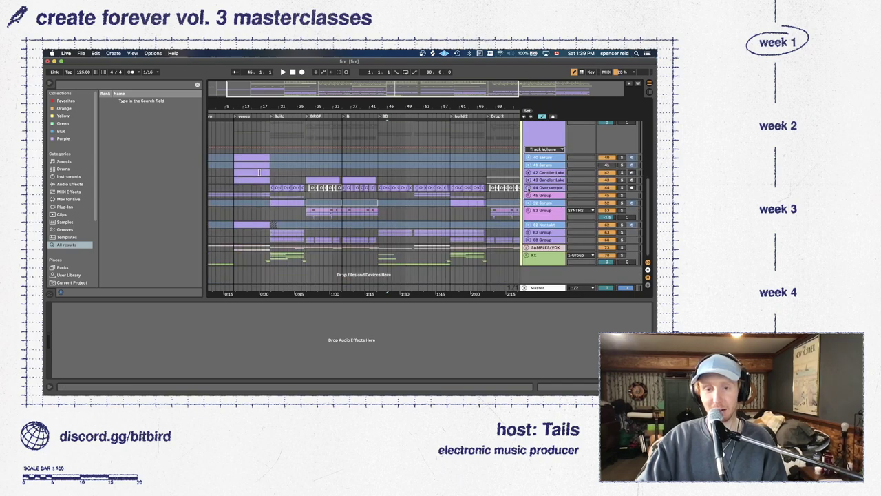
left_click(528, 187)
left_click(529, 180)
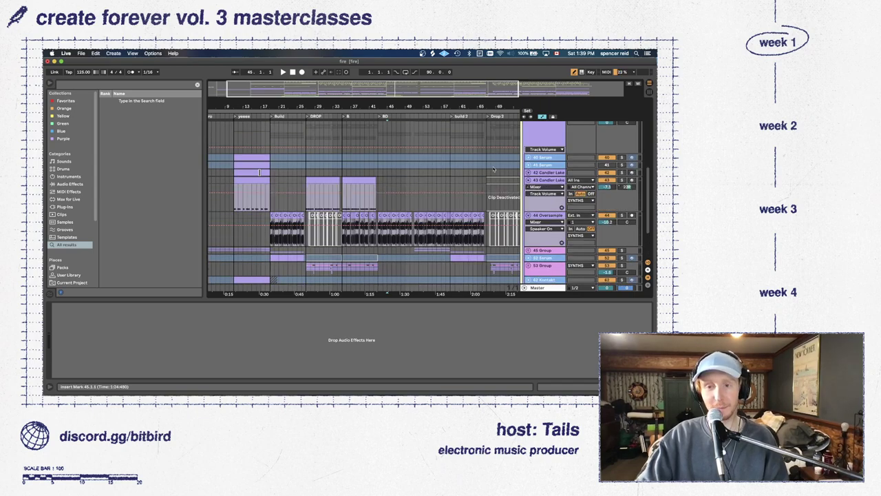
left_click(528, 181)
left_click(529, 187)
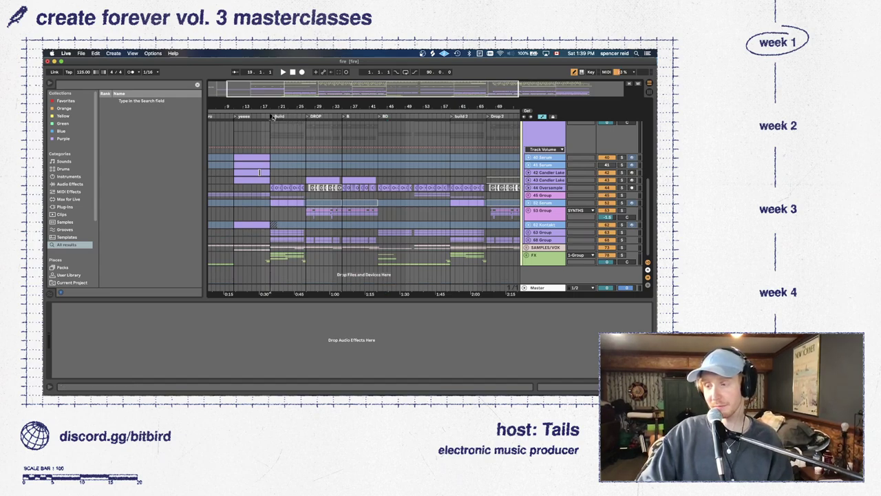
Play the start of the Build section briefly, and play the song from the Intro through the DROP into the BD section
left_click(273, 117)
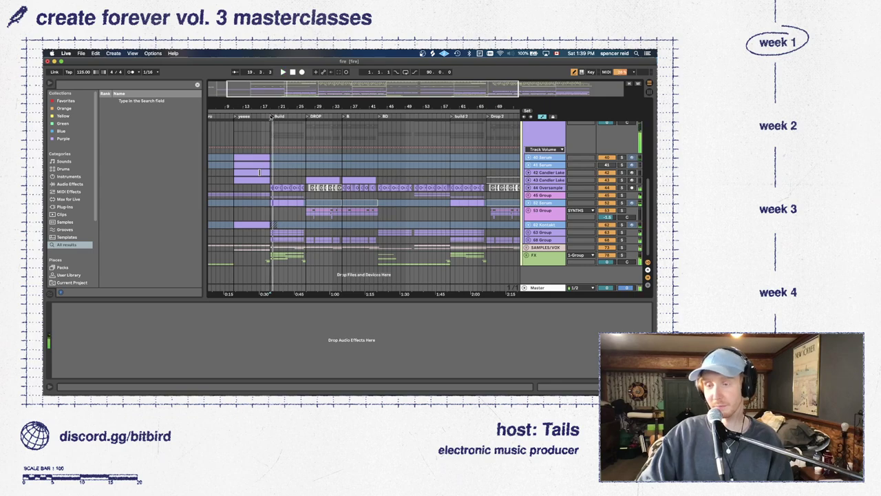
key("minus")
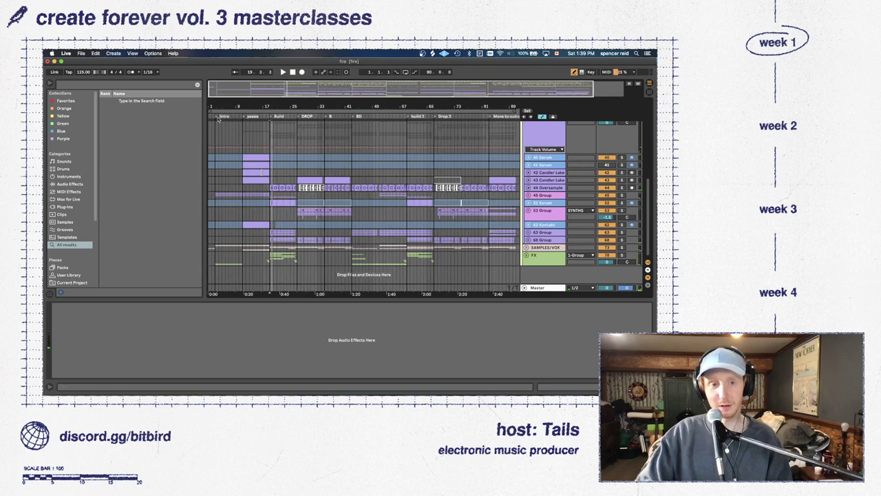
left_click(218, 117)
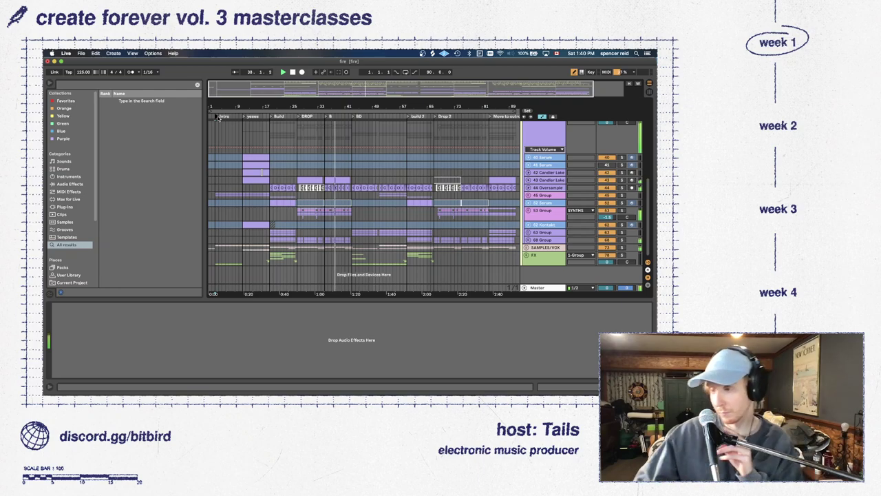
left_click_drag(285, 104, 285, 134)
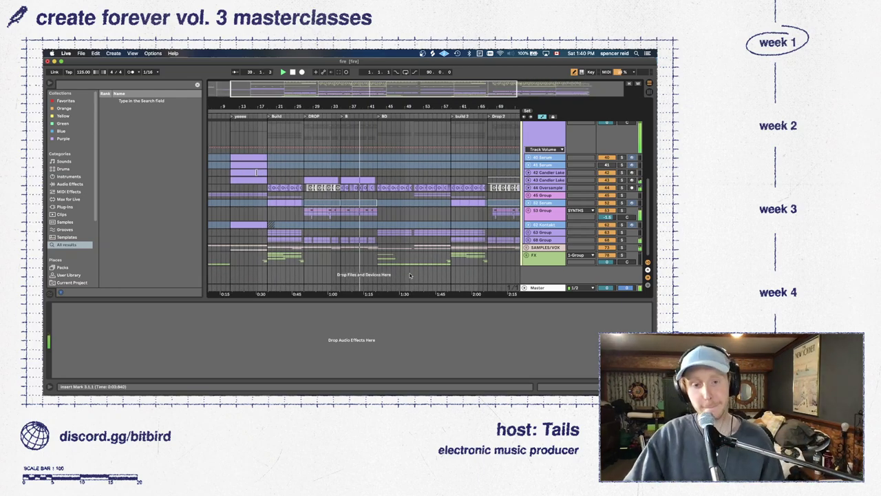
double_click(390, 300)
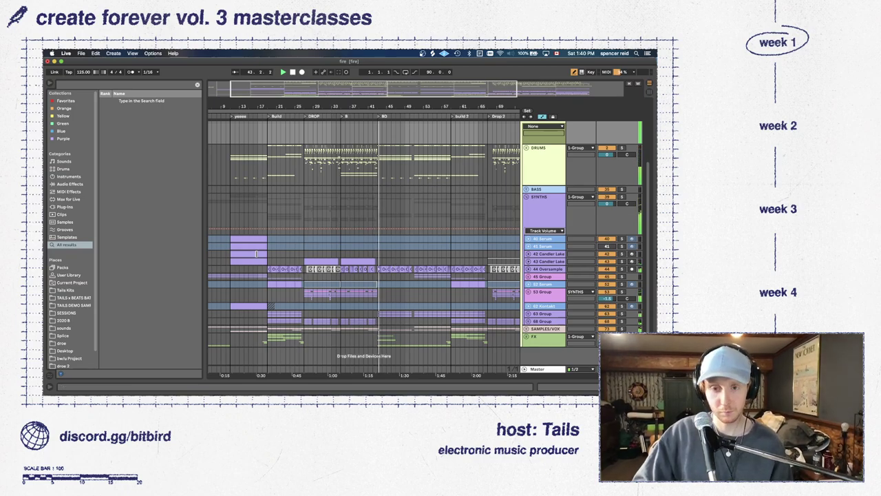
Unfold 53 Group and its nested 54 Group at the start of the DROP to examine the layers inside
left_click_drag(332, 111, 332, 144)
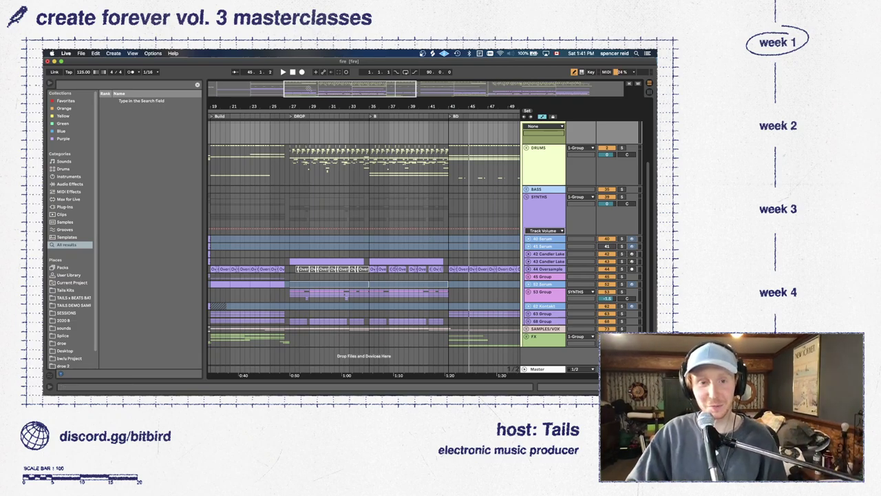
left_click_drag(410, 106, 318, 87)
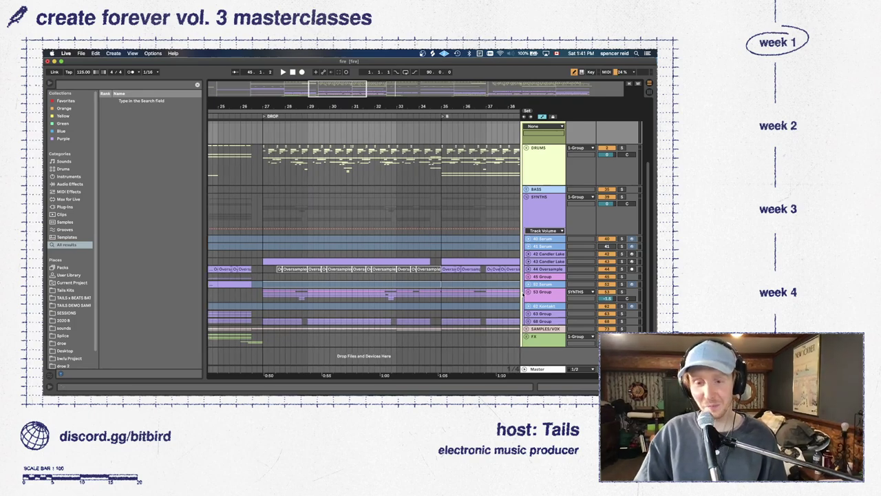
scroll(487, 277, "down", 5)
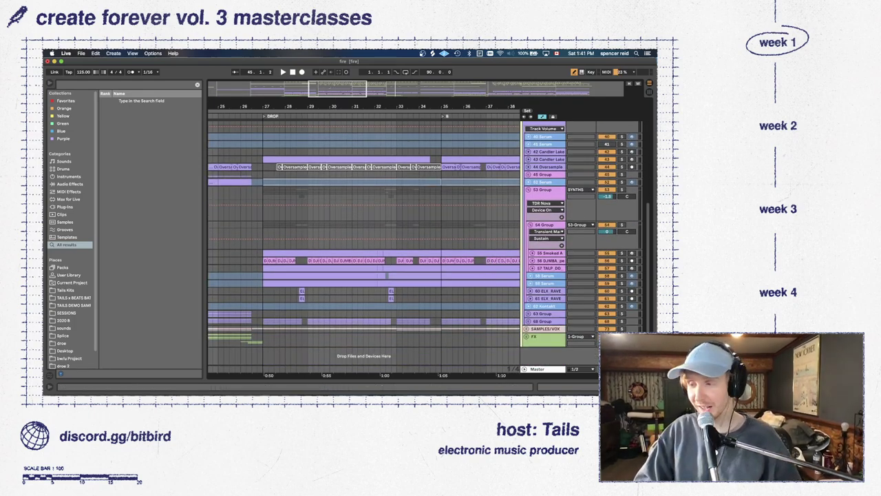
left_click_drag(324, 87, 333, 109)
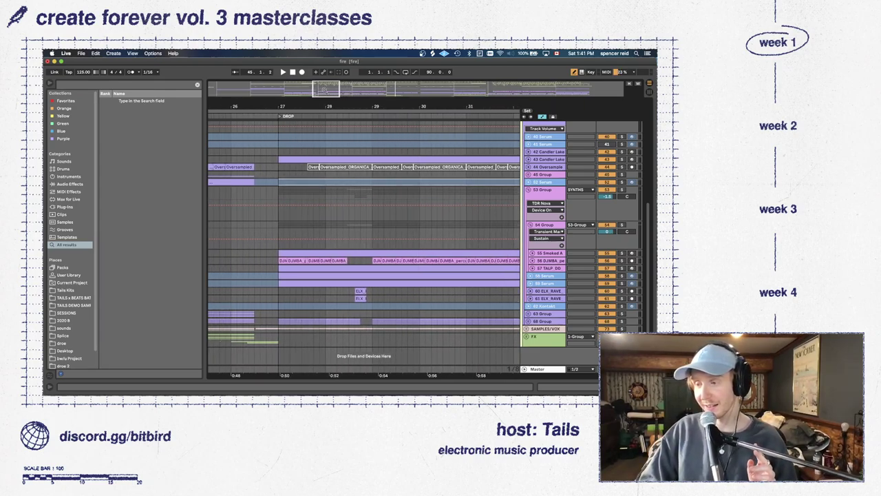
left_click_drag(324, 88, 327, 99)
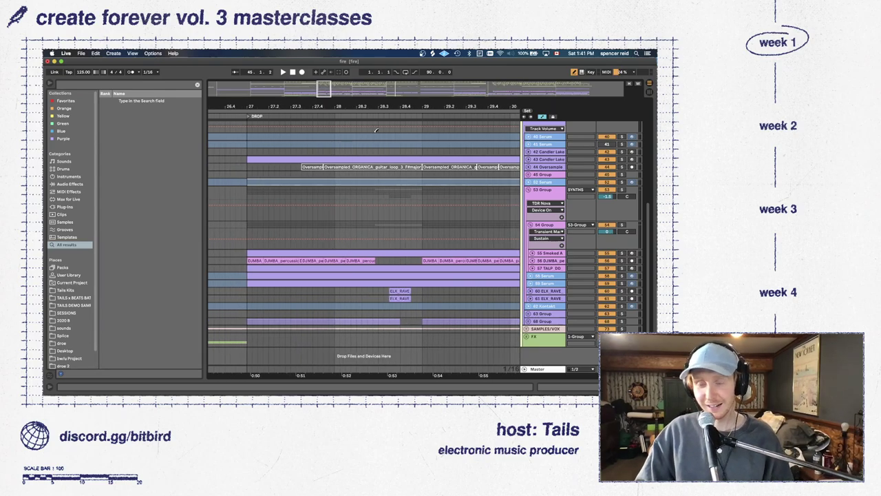
Unfold tracks 55 Smoked A, 56 DJMBA, 57 TALP_DD, 58 Serum and 59 Serum to examine their DROP clips
left_click(531, 252)
left_click(531, 288)
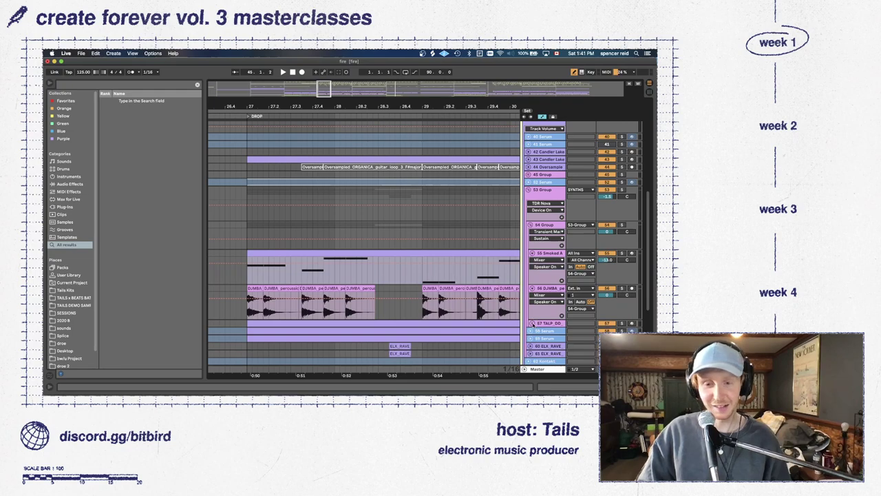
left_click(531, 323)
scroll(531, 317, "down", 3)
left_click(532, 288)
scroll(532, 283, "down", 2)
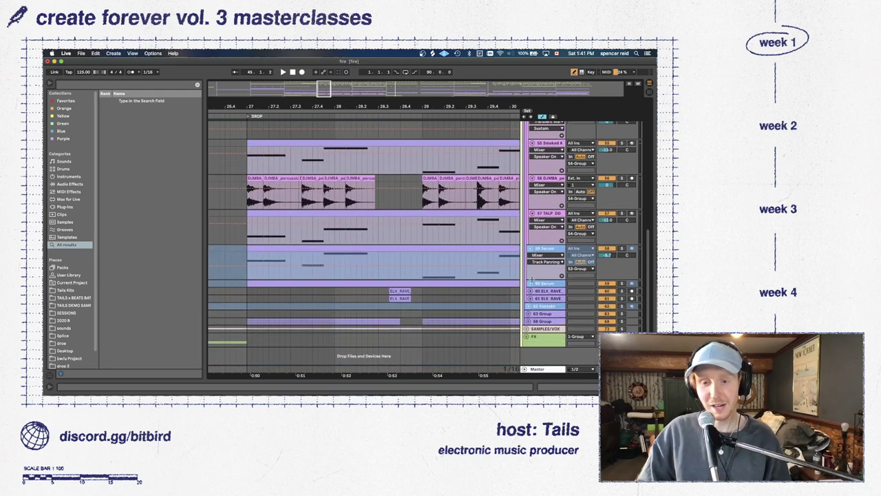
left_click(530, 282)
scroll(387, 148, "down", 1)
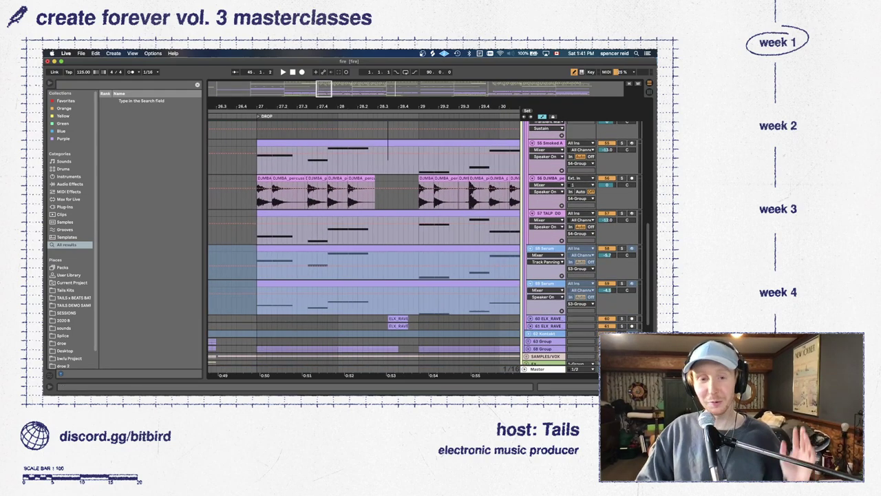
scroll(387, 148, "down", 2)
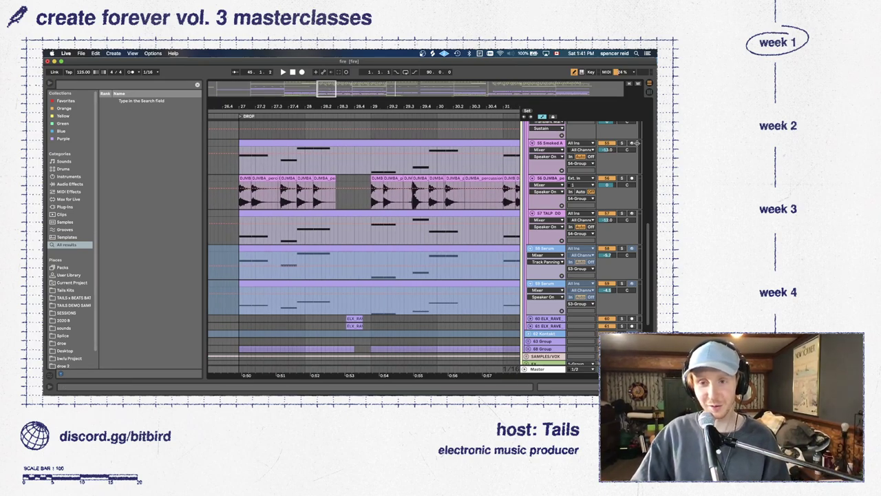
Solo track 55 Smoked A, select its clip at the DROP, and briefly view 54 Group's effect chain
left_click(249, 144)
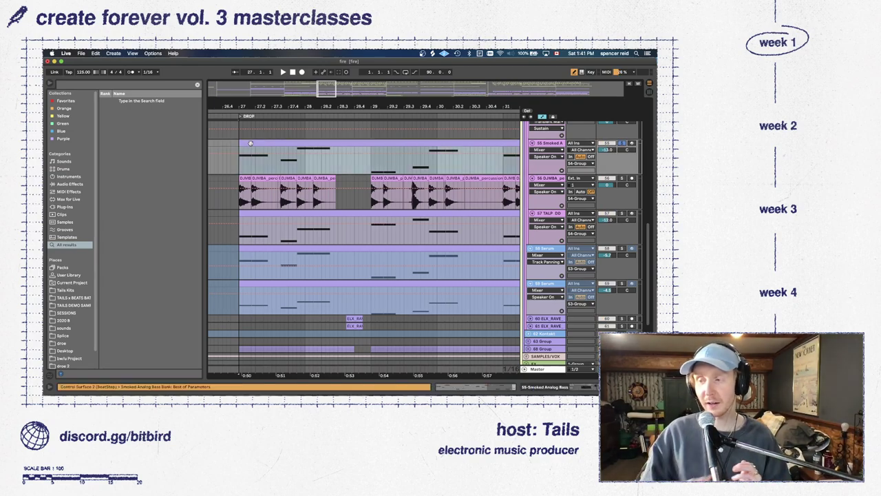
scroll(542, 162, "up", 3)
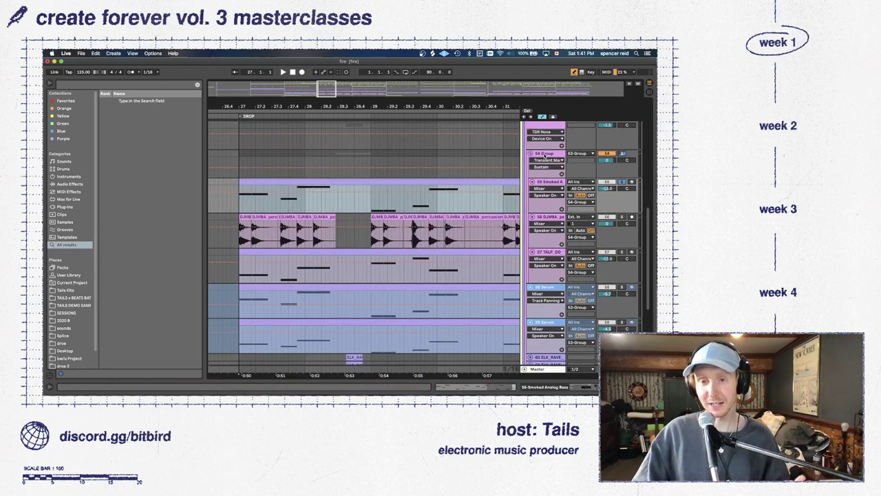
double_click(545, 157)
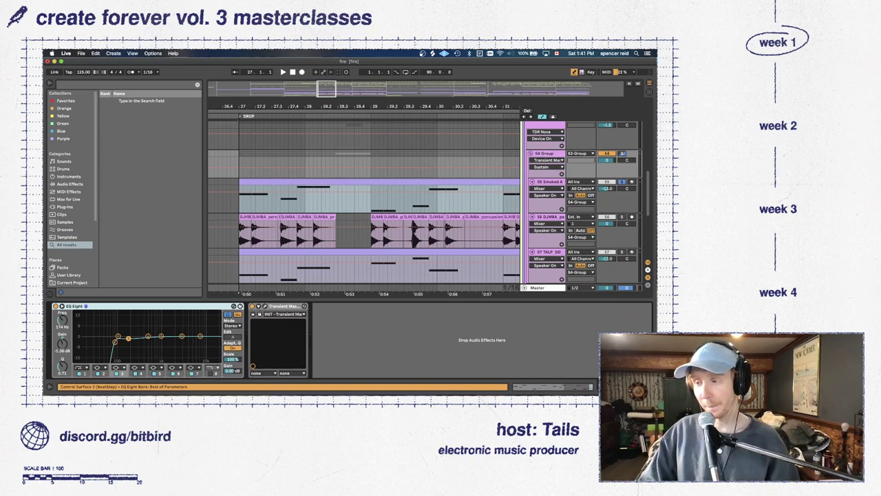
key("super+alt+l")
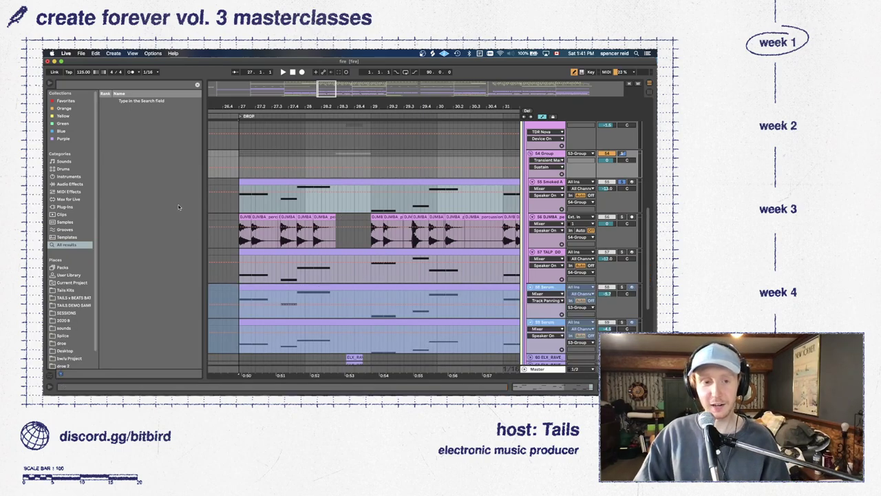
Show 53 Group's effect chain and examine its EQ Eight curve in the expanded display, then close that display
left_click_drag(203, 206, 168, 204)
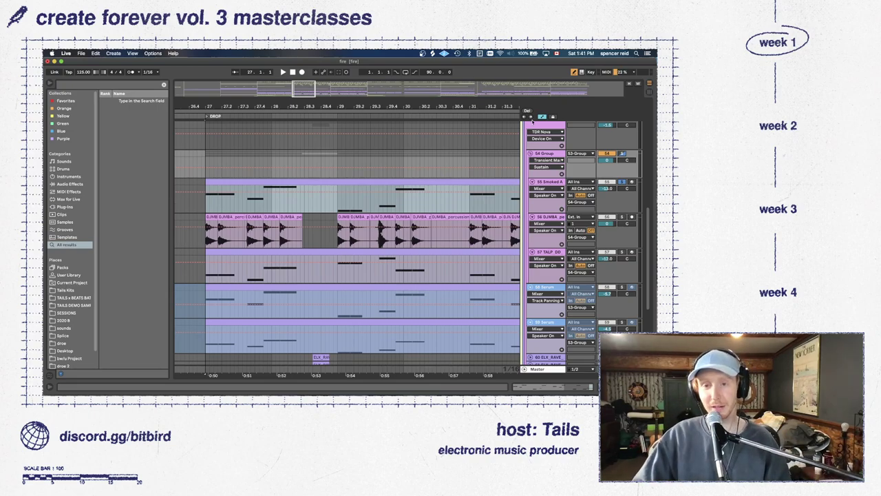
scroll(543, 158, "up", 1)
double_click(544, 142)
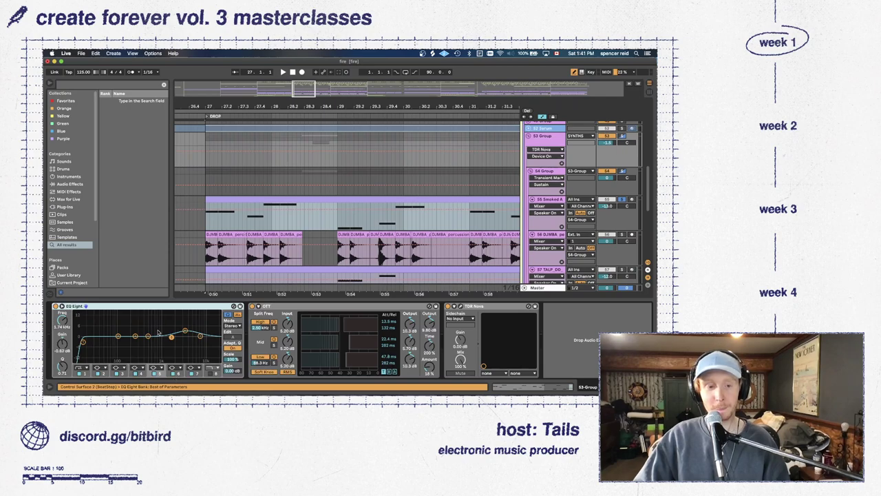
left_click(228, 314)
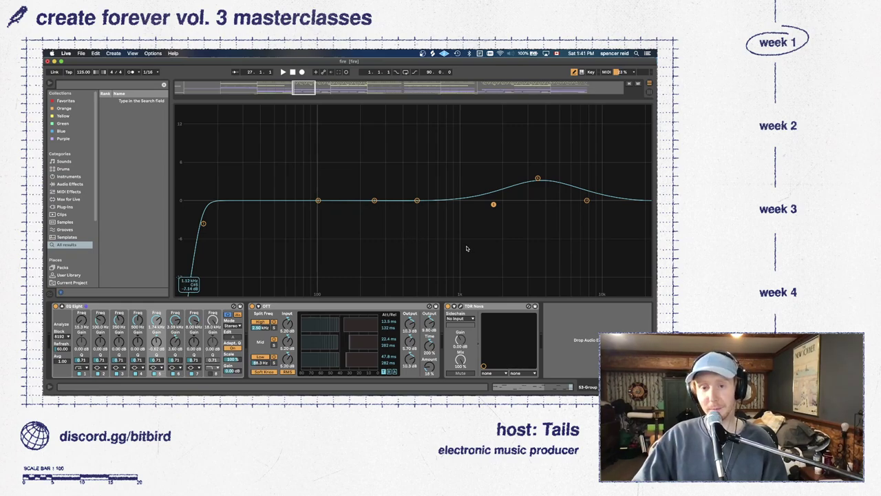
left_click_drag(465, 249, 652, 146)
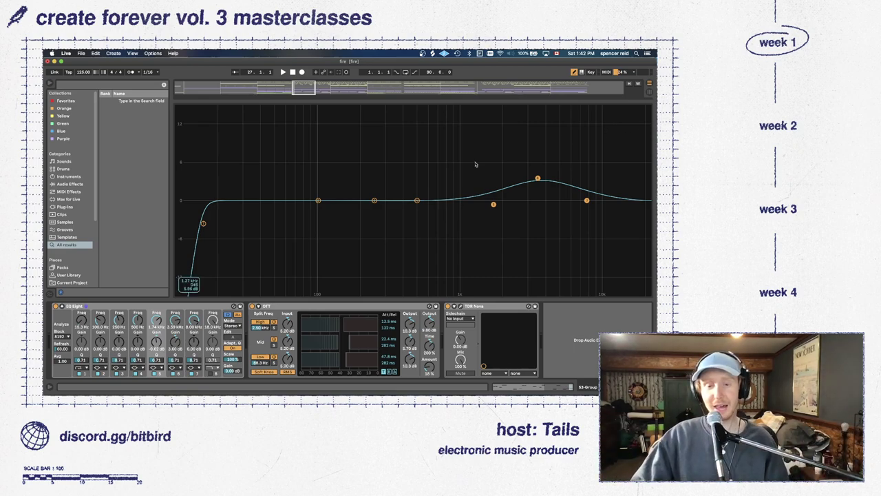
left_click_drag(454, 274, 183, 131)
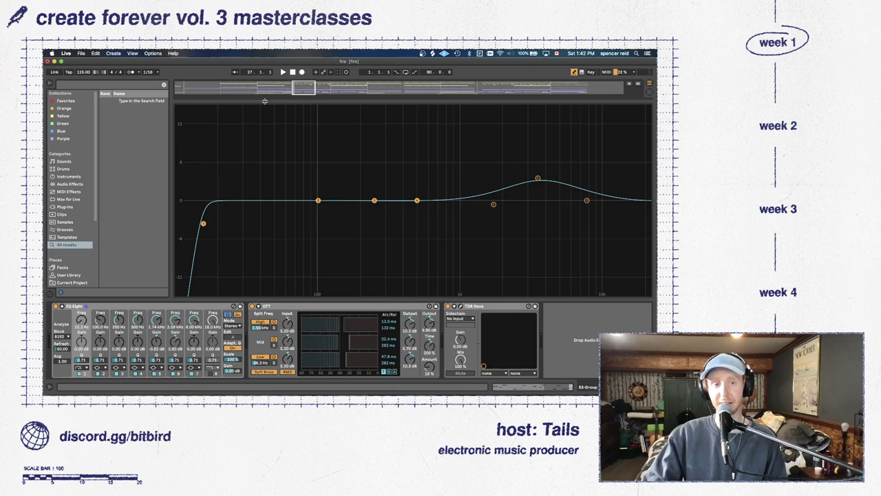
key("Tab")
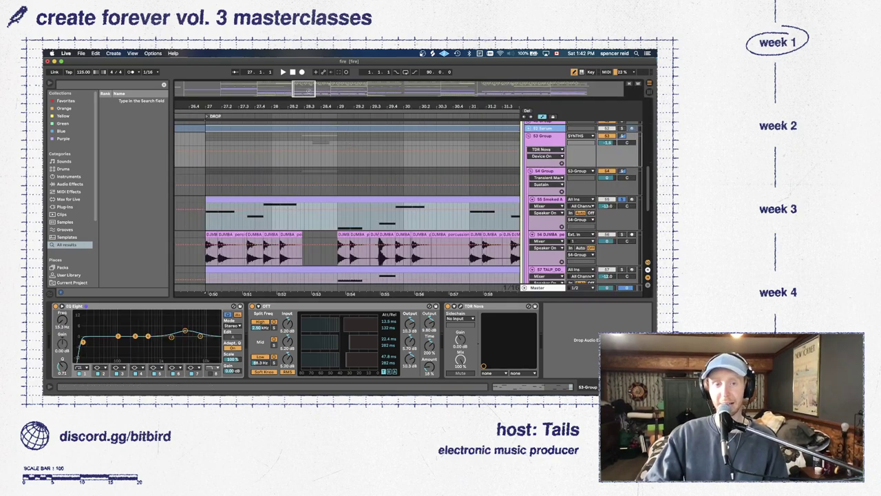
Hide the device view, fold tracks 57 TALP_DD and 58 Serum, and solo track 56 DJMBA, keeping it unfolded
key("plus")
left_click_drag(386, 300, 386, 381)
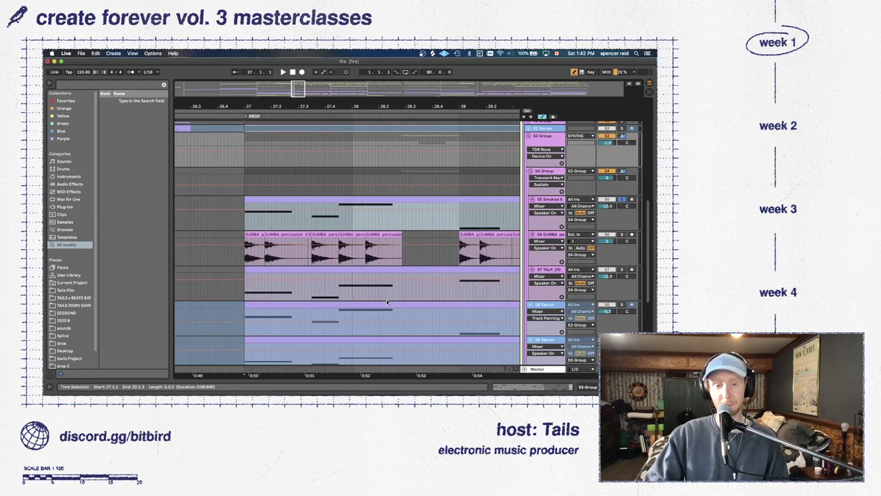
scroll(448, 262, "down", 2)
left_click(532, 238)
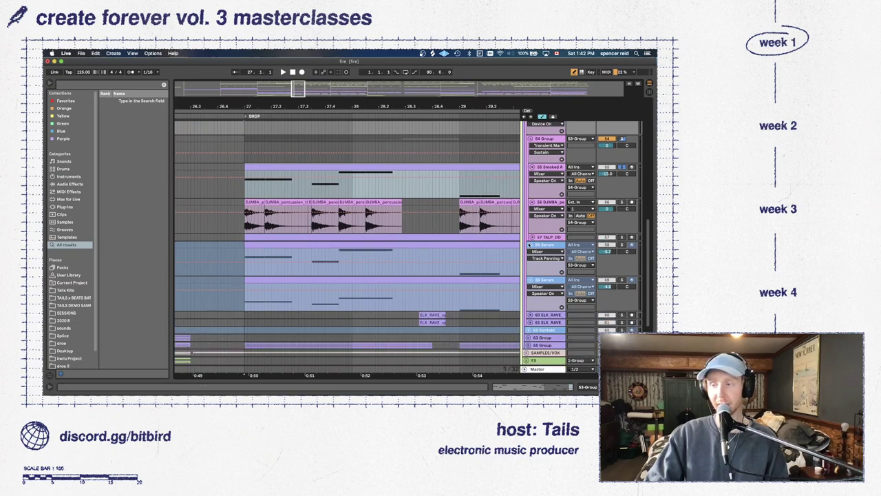
left_click(530, 244)
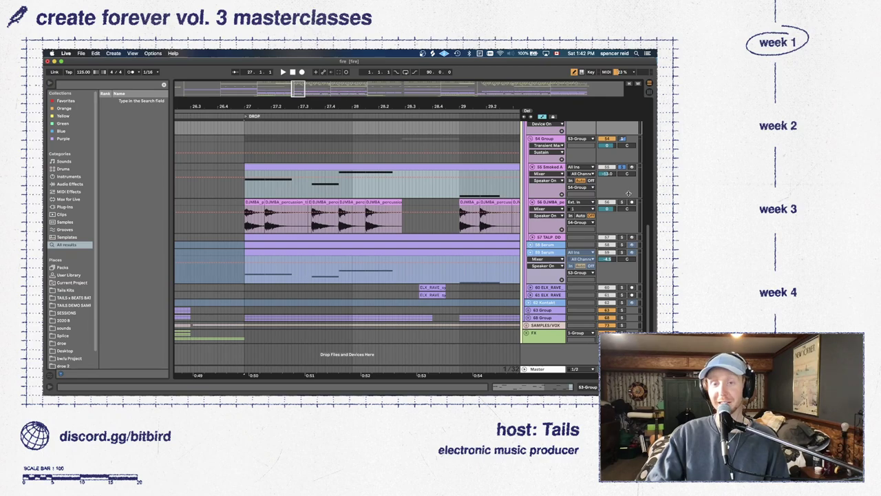
left_click(531, 202)
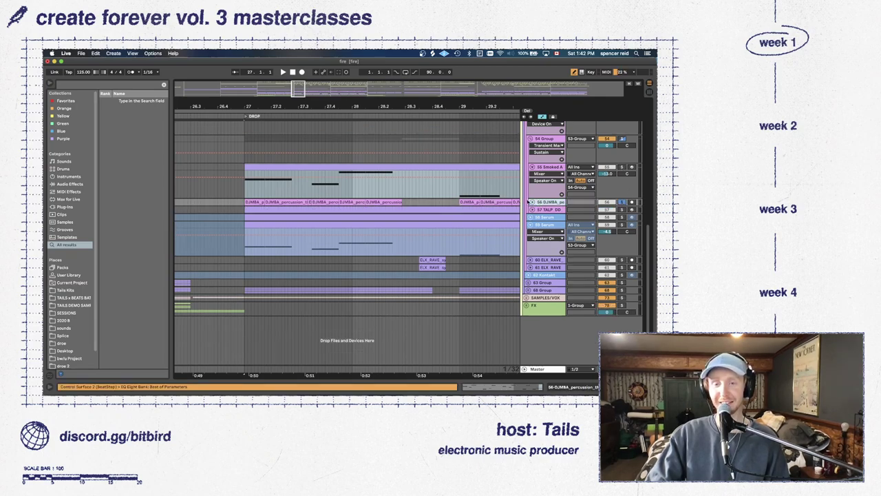
left_click(532, 202)
Show track 56 DJMBA's effect chain and play the soloed track from its first clip in the DROP
double_click(544, 203)
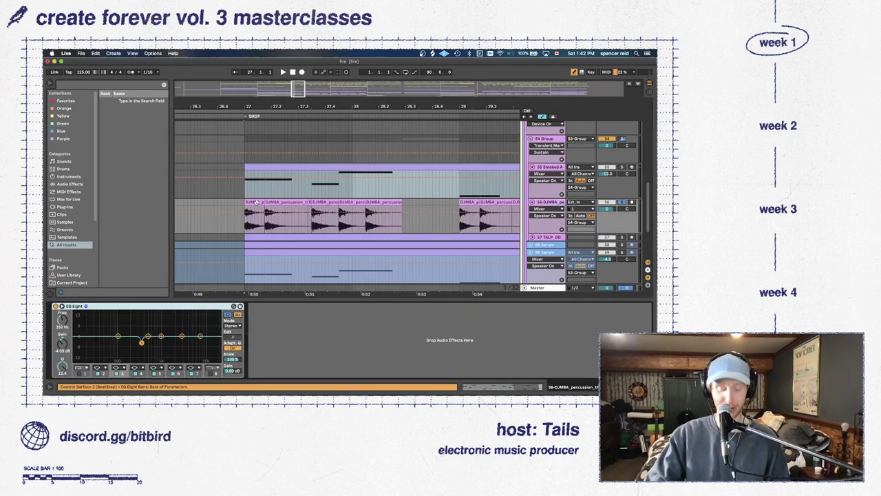
left_click(299, 209)
key("space")
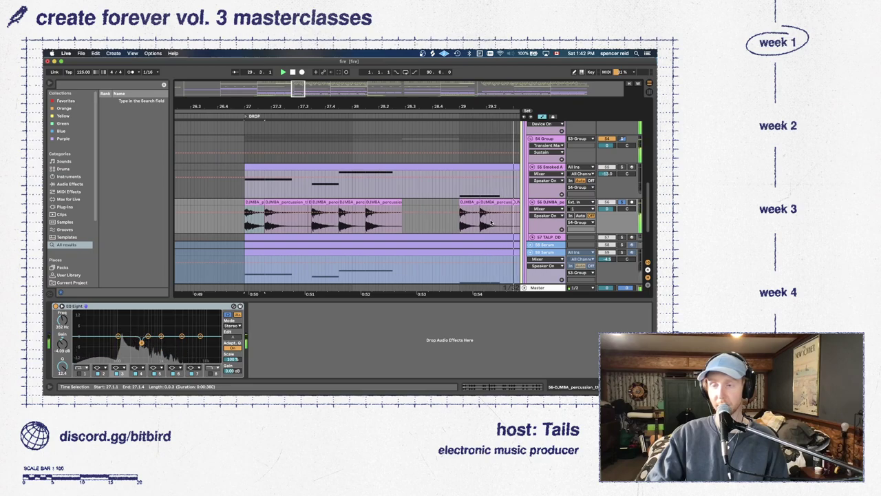
key("minus")
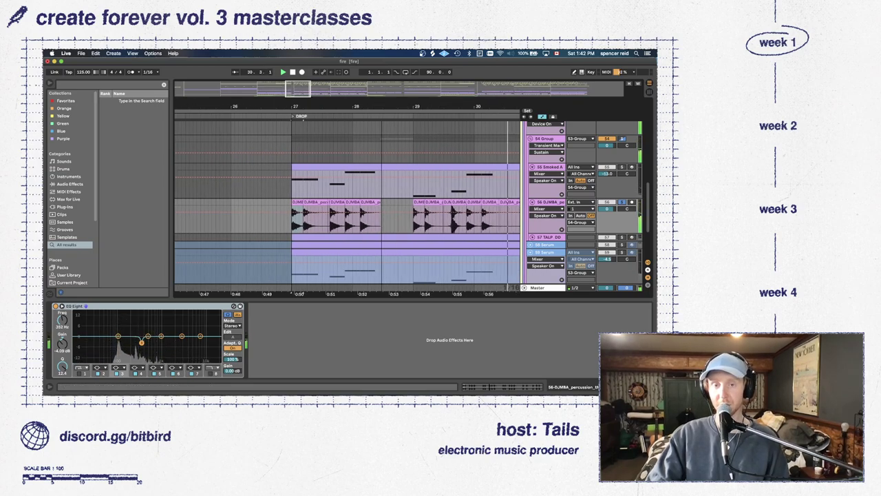
Search the browser for "djm", widen the results list and audition a DJMBA_percussion_thom.wav sample
key("minus")
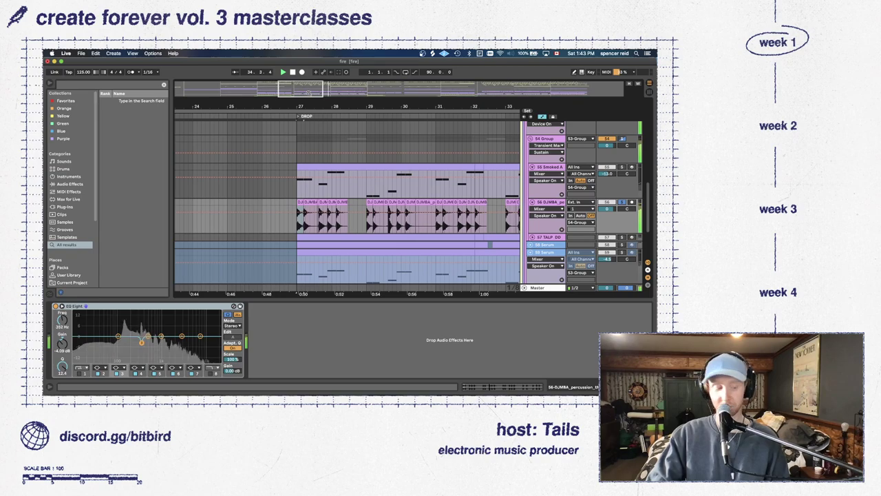
left_click_drag(307, 92, 311, 84)
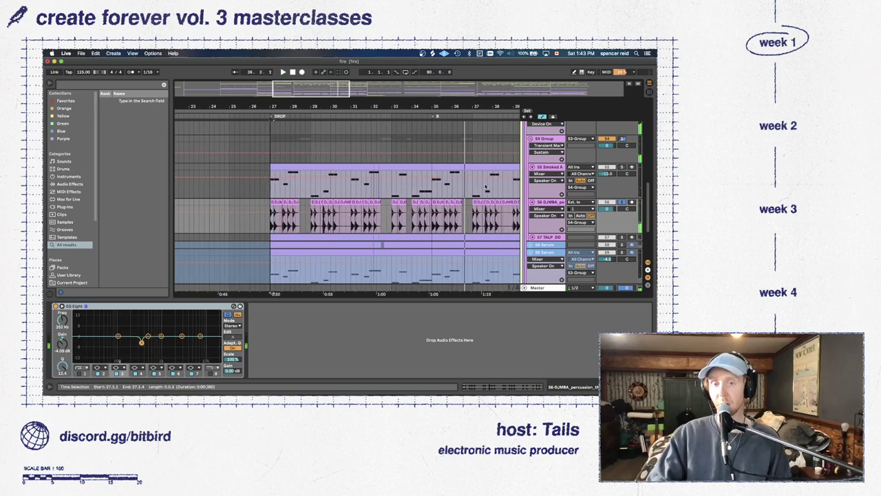
left_click(67, 86)
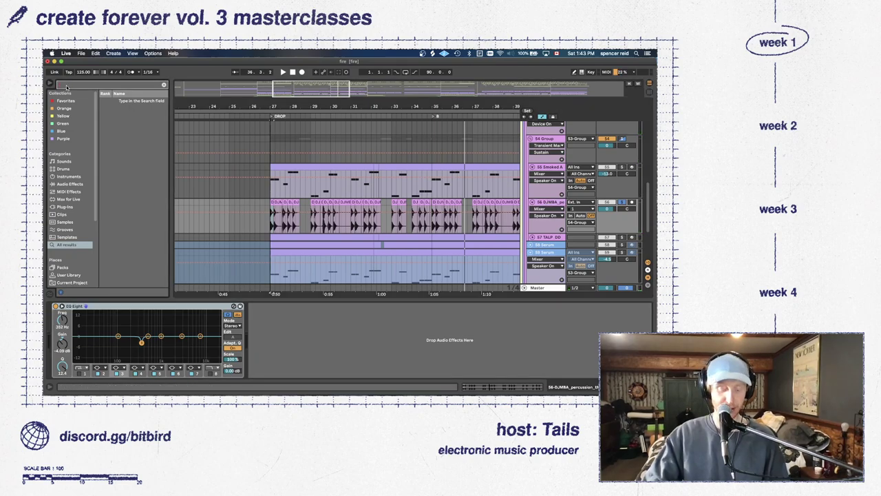
type("djm")
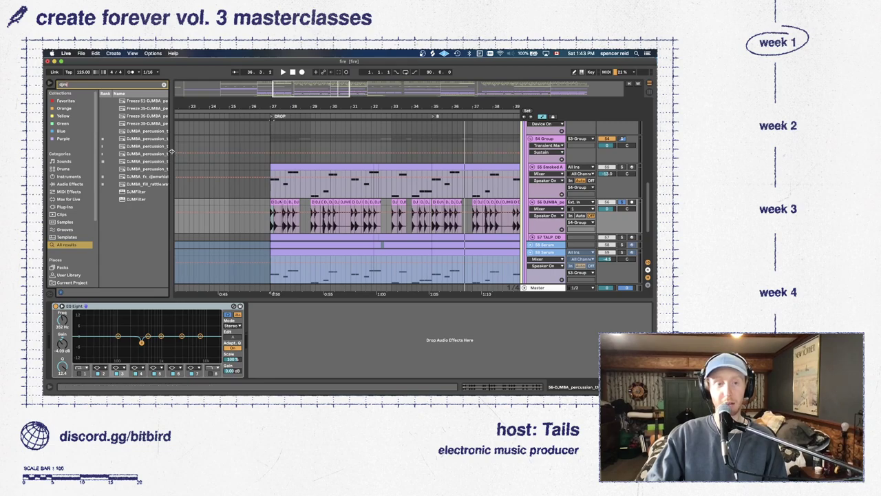
left_click_drag(171, 151, 221, 152)
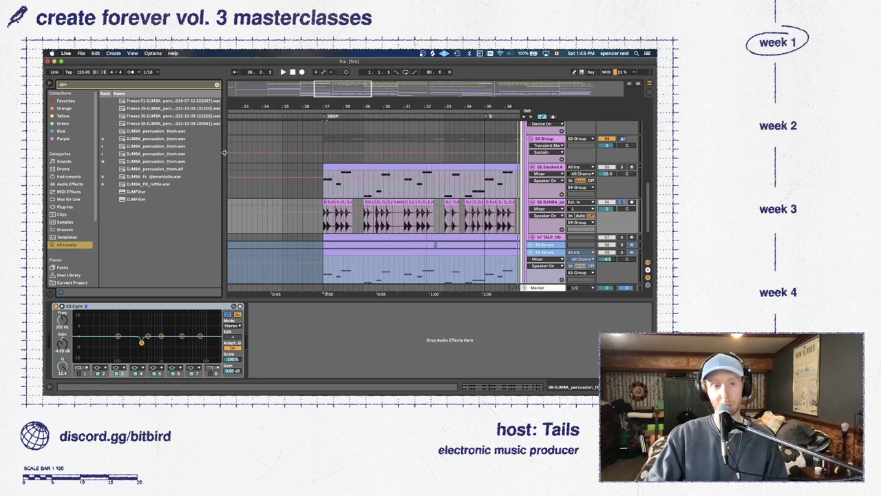
left_click(166, 146)
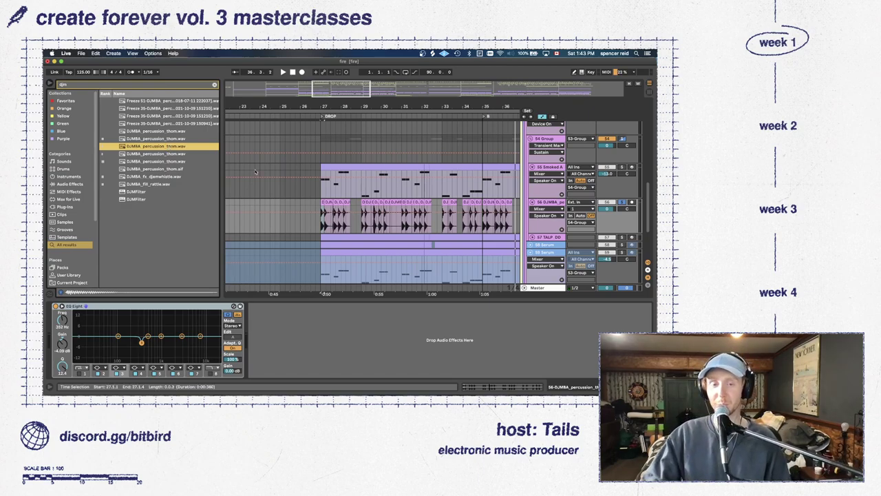
Collapse track 59 Serum, then hide the device view and expand the 68 Group's track lane
left_click_drag(330, 96, 336, 96)
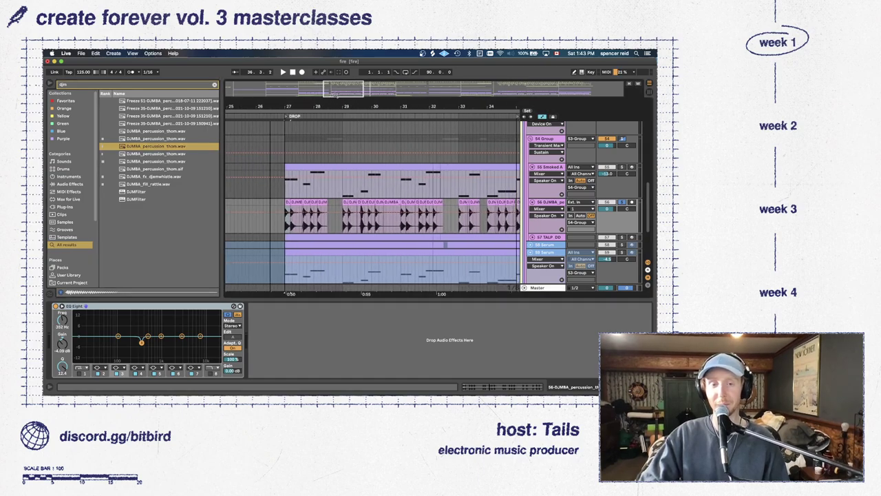
left_click(531, 252)
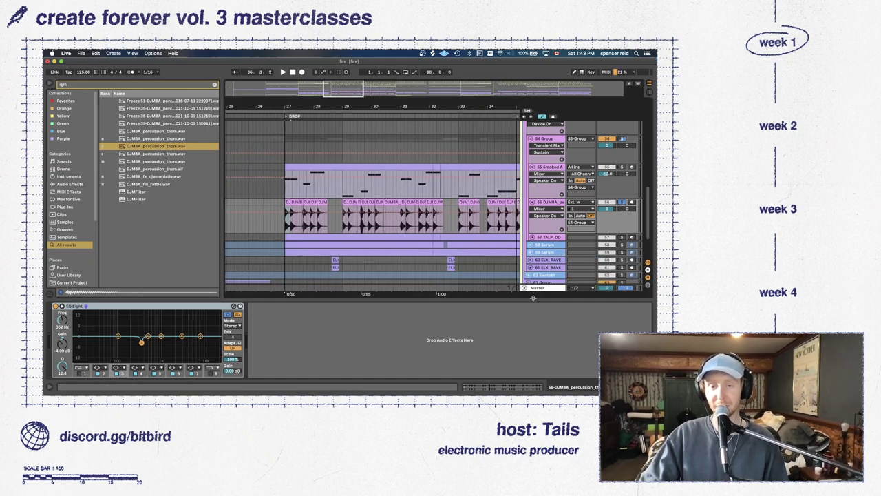
key("super+alt+l")
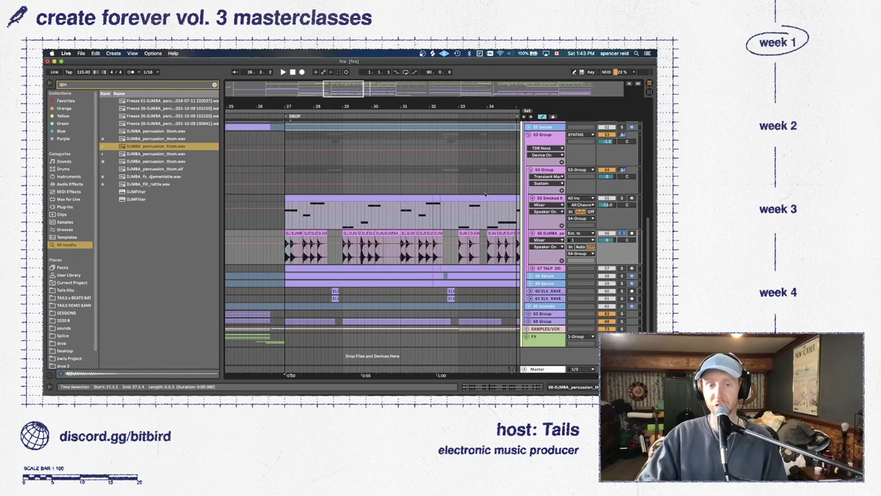
left_click(529, 321)
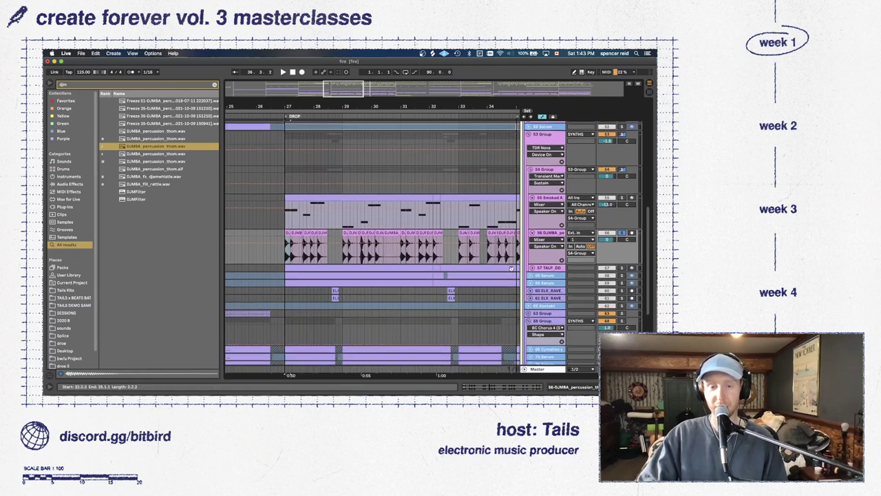
Solo the 68 Group in place of the 54 Group and play it from the drop at bar 27
scroll(541, 214, "down", 3)
left_click(546, 192)
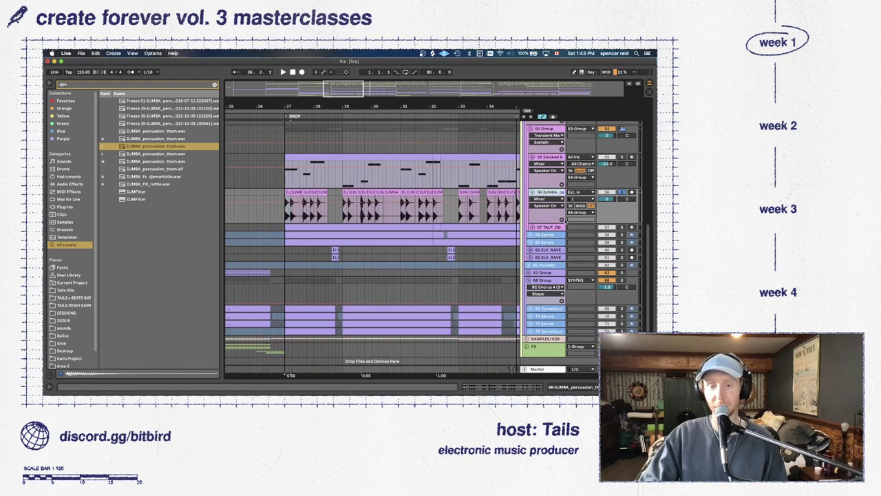
left_click(608, 283)
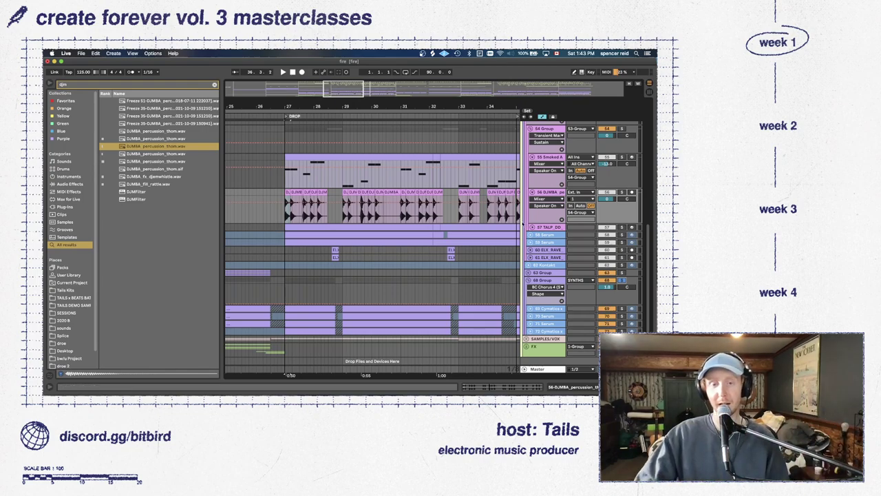
left_click(279, 290)
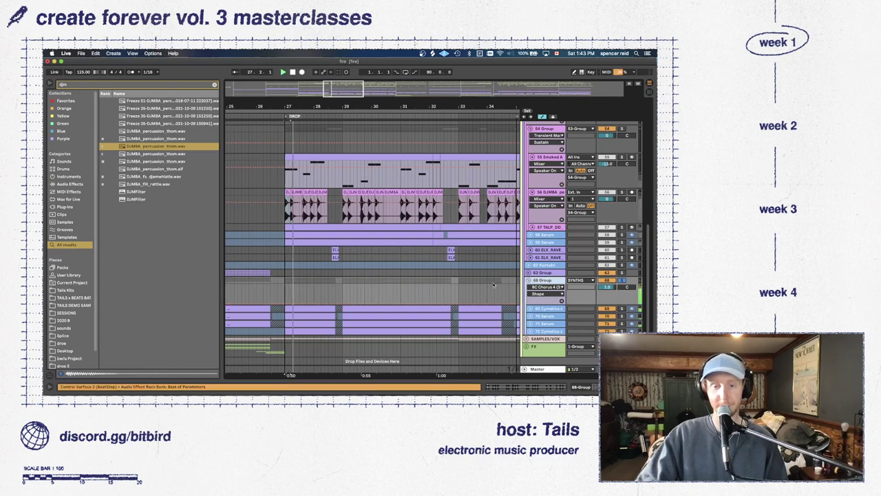
Expand the four tracks inside the 68 Group, 69 Cymatics to 72 Cymatics, to examine their MIDI notes across the drop
left_click(531, 309)
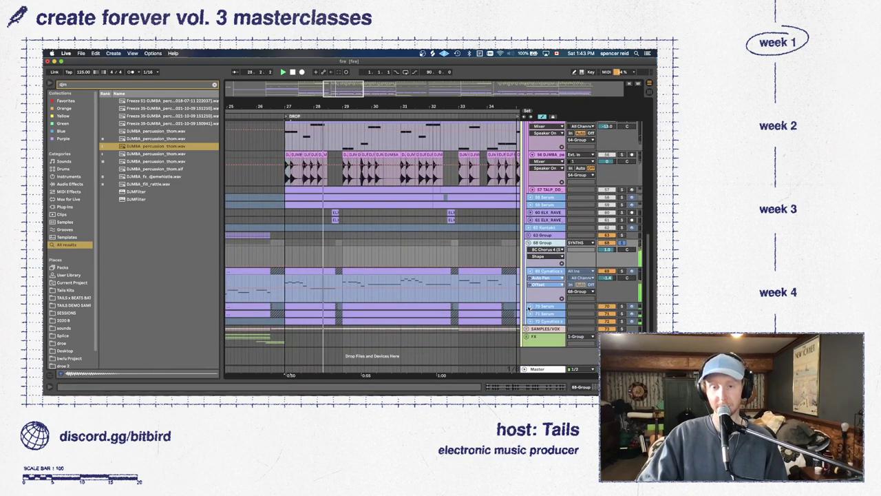
left_click(531, 306)
left_click(531, 340)
scroll(534, 343, "down", 2)
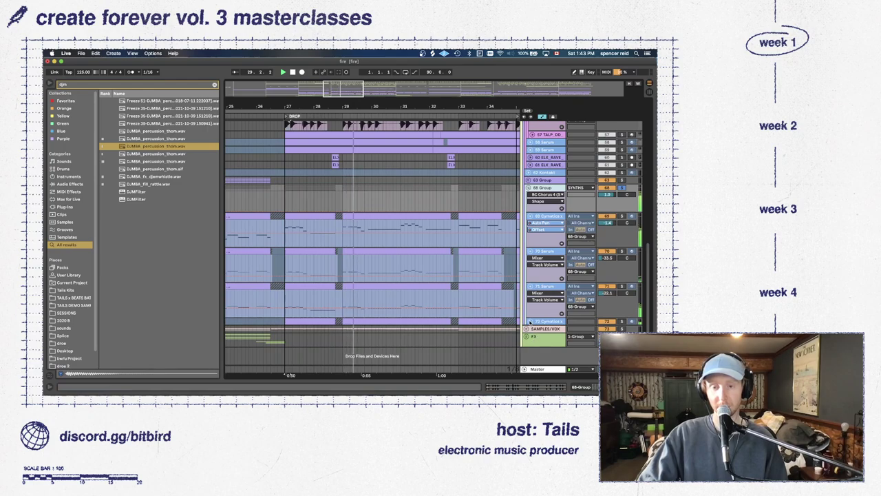
left_click(530, 321)
key("minus")
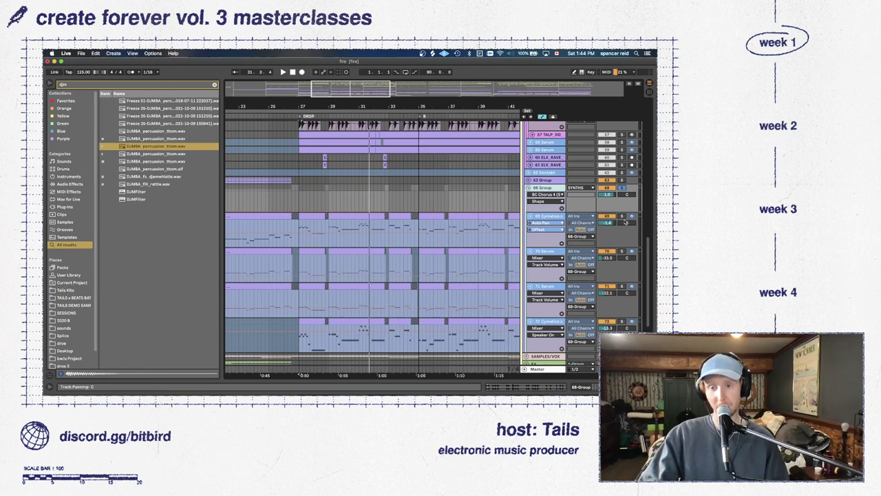
Inspect the device chain of track 69 Cymatics and play that track soloed from the drop
double_click(554, 217)
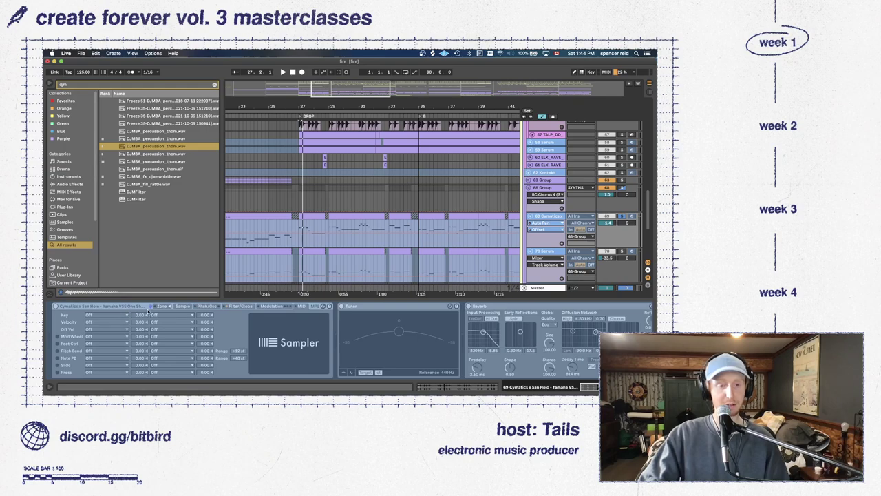
scroll(327, 329, "right", 4)
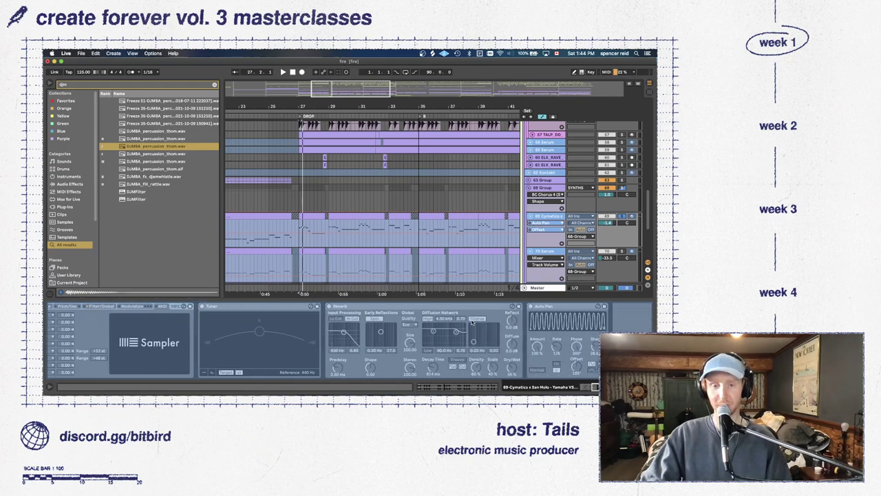
key("space")
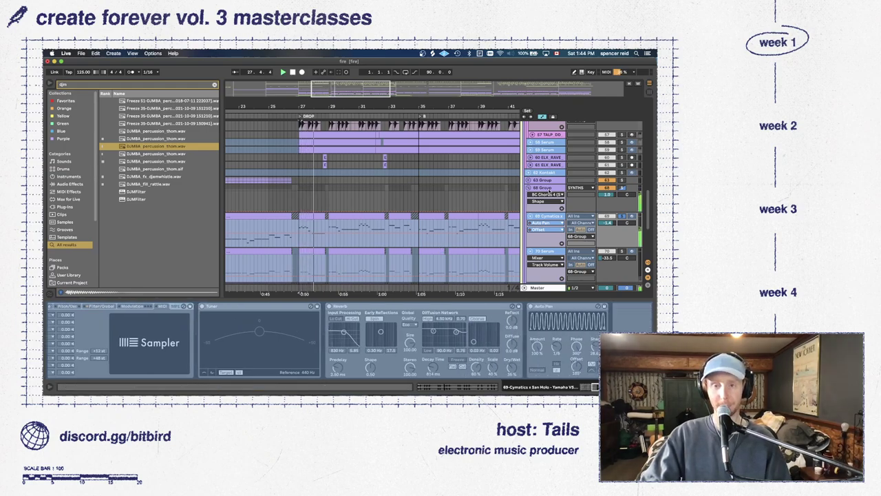
Inspect the 68 Group's effect chain and audition its member tracks soloed one after another down to track 72 Cymatics
left_click(548, 189)
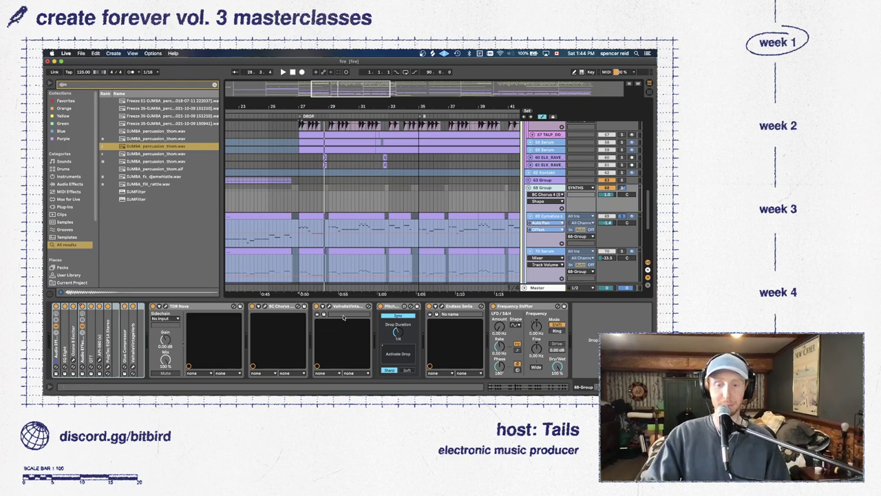
scroll(590, 217, "down", 2)
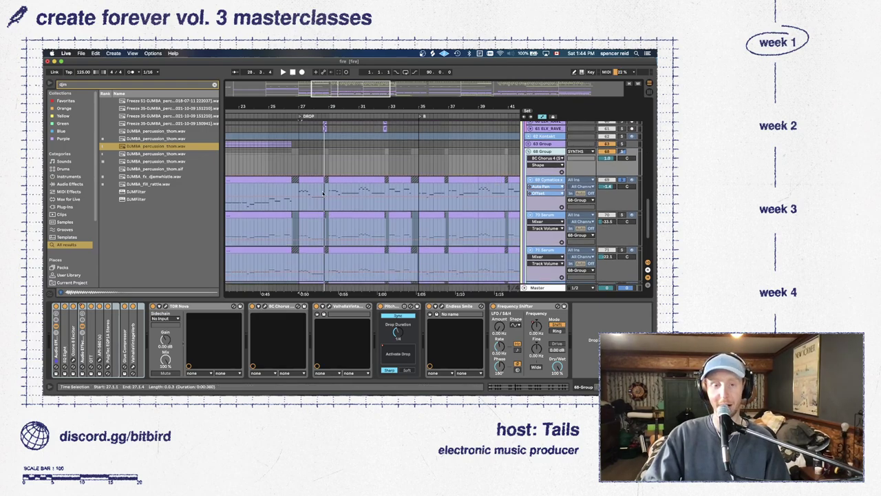
key("space")
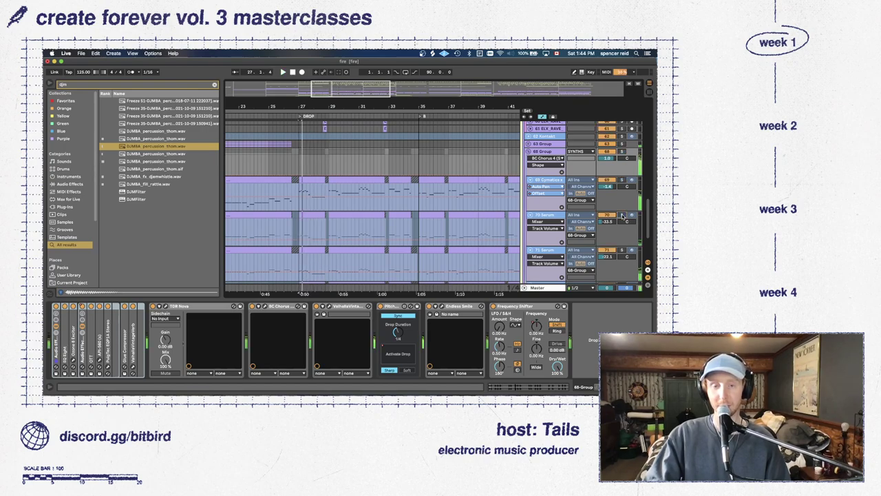
scroll(600, 218, "down", 1)
scroll(600, 217, "down", 2)
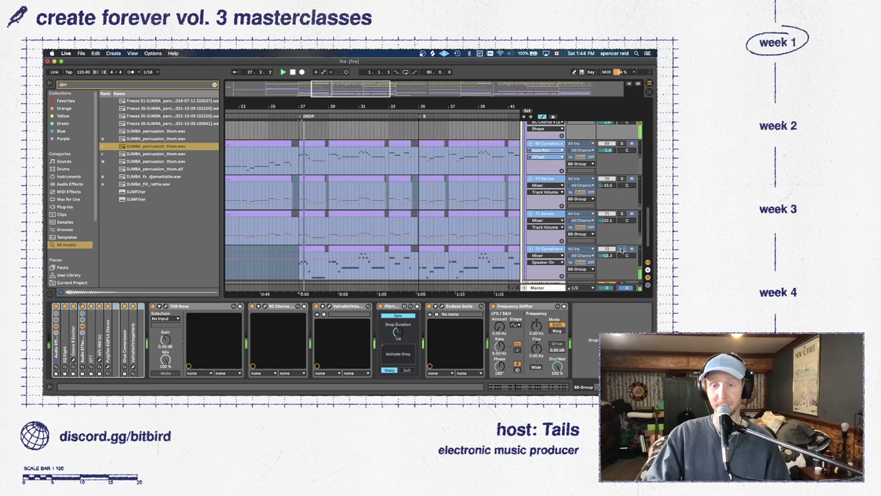
Collapse all four member tracks of the 68 Group
left_click(530, 215)
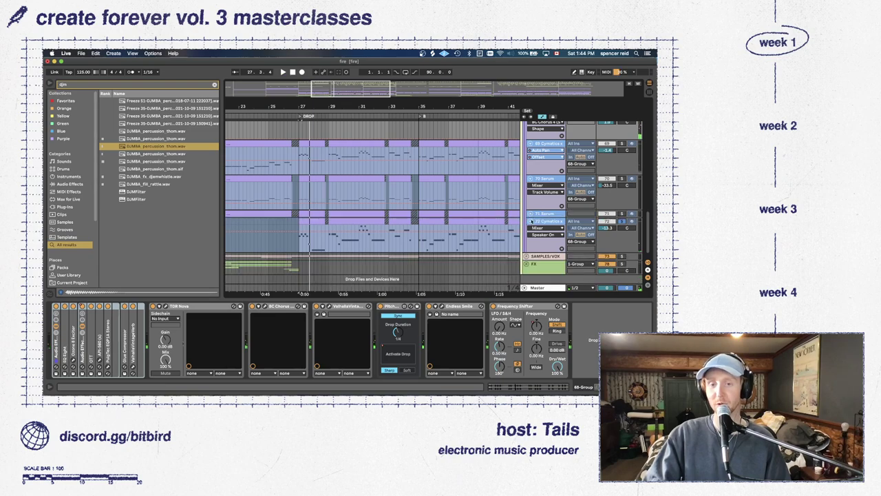
left_click(530, 221)
left_click(531, 178)
left_click(530, 143)
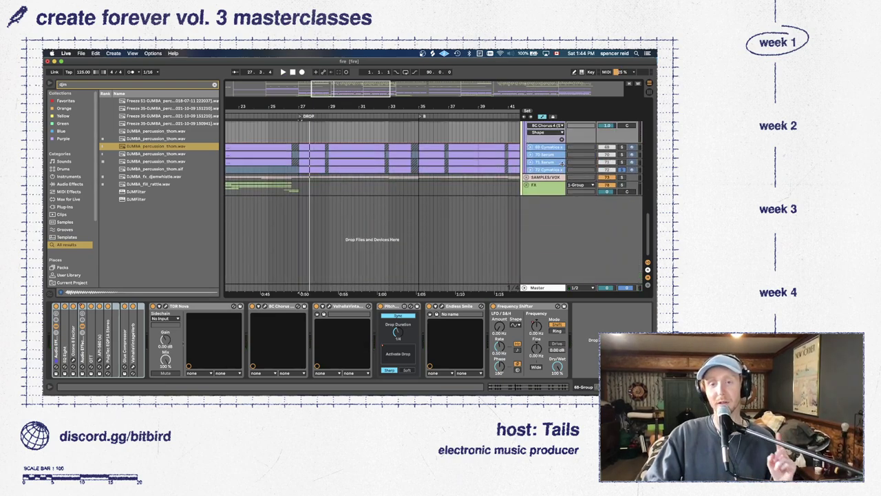
Play the whole 68 Group soloed from the drop and expand the SAMPLES/VOX group
scroll(606, 151, "up", 1)
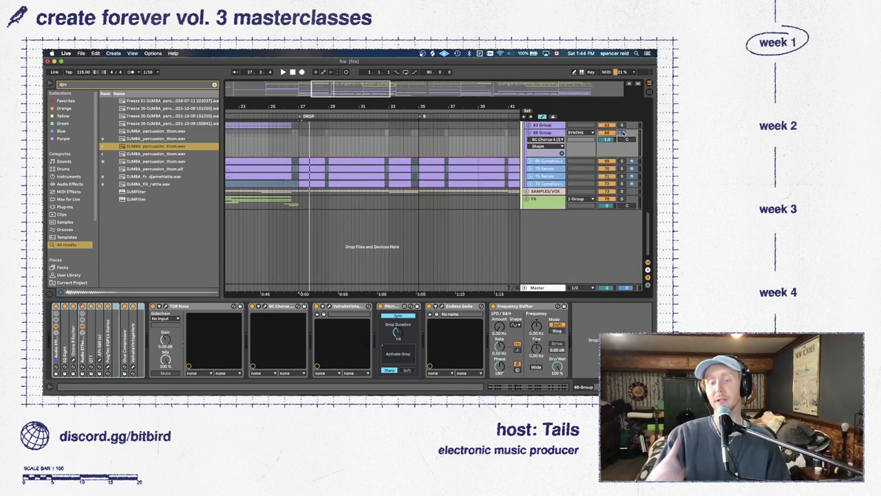
key("space")
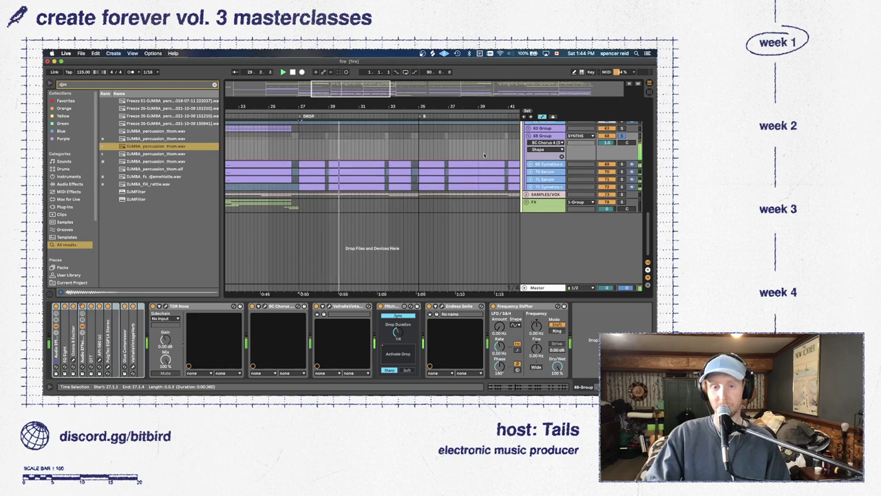
scroll(447, 143, "up", 2)
left_click(526, 213)
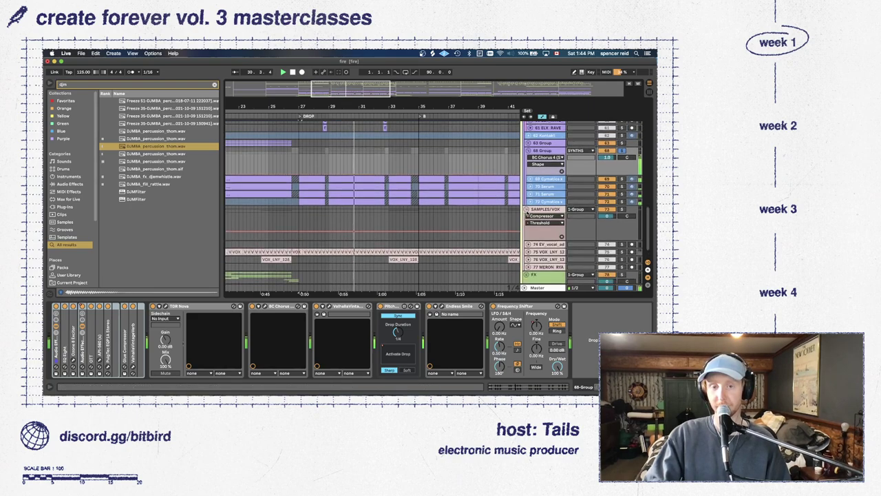
scroll(475, 211, "down", 2)
scroll(475, 210, "up", 5)
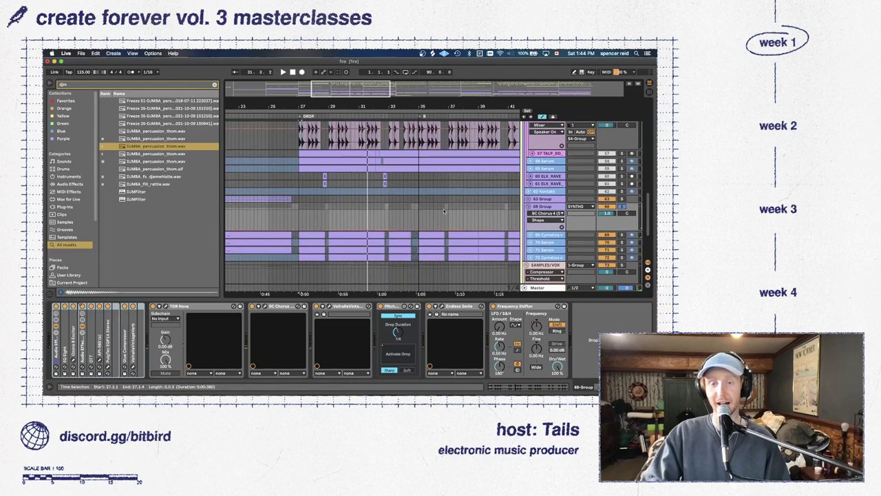
scroll(444, 211, "up", 5)
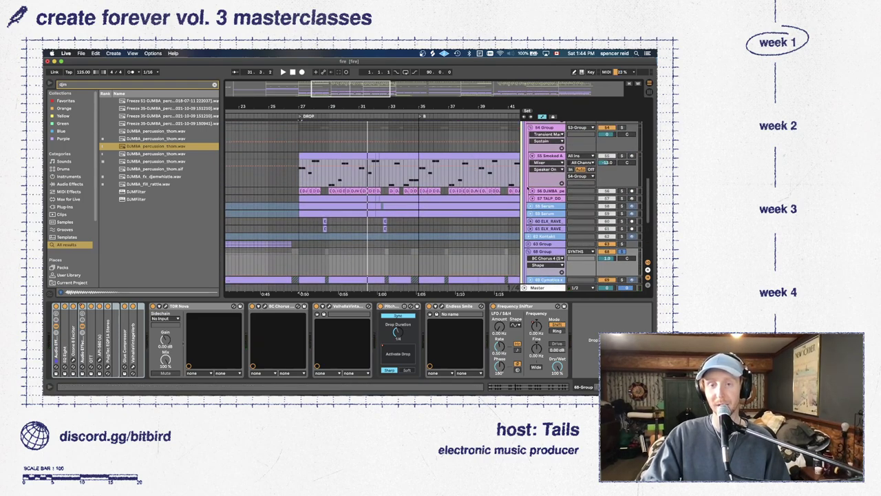
Expand the 56 DJMBA percussion track and play it soloed from the drop
left_click(531, 190)
left_click(623, 192)
key("space")
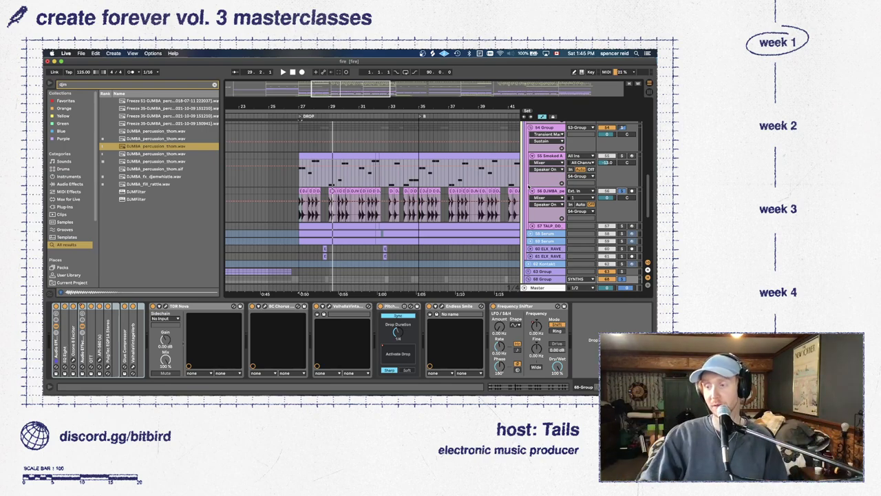
key("space")
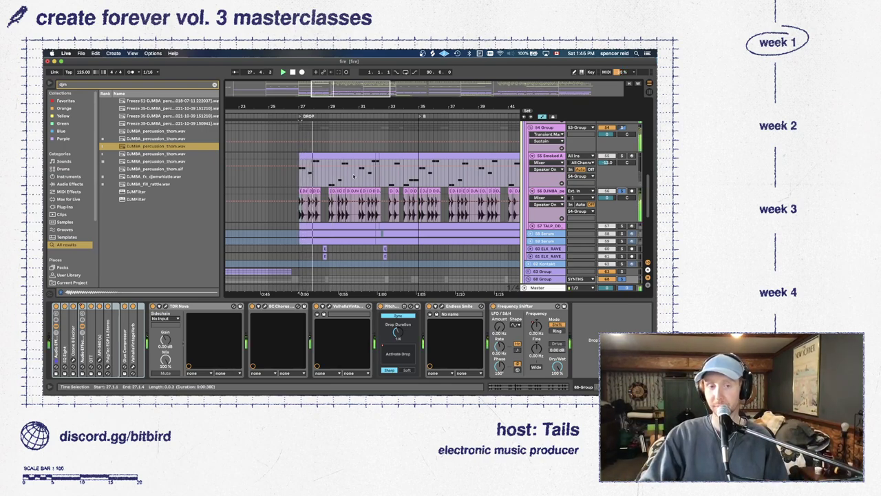
Inspect the EQ Eight on the 56 DJMBA percussion track during playback and expand track 57 TALP
left_click(546, 197)
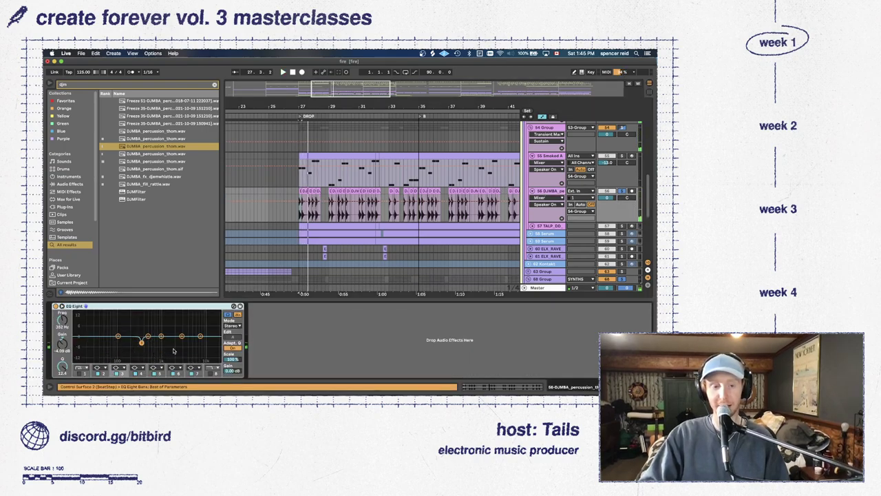
key("space")
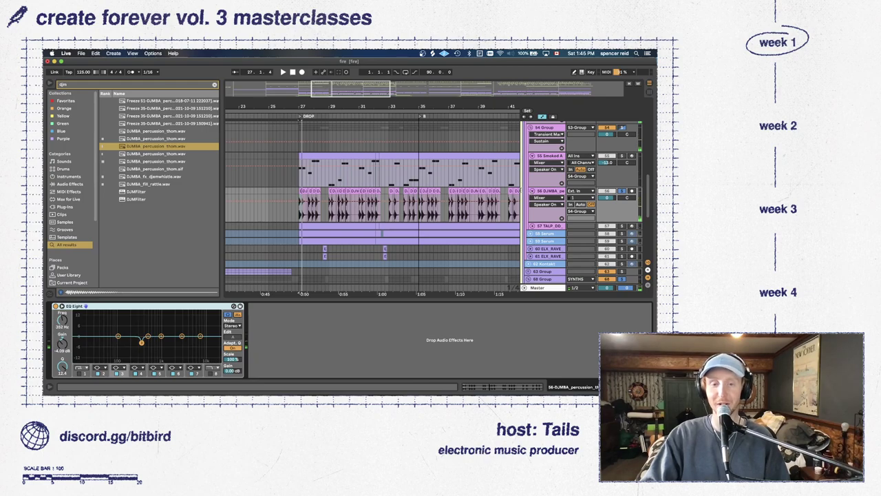
left_click(531, 225)
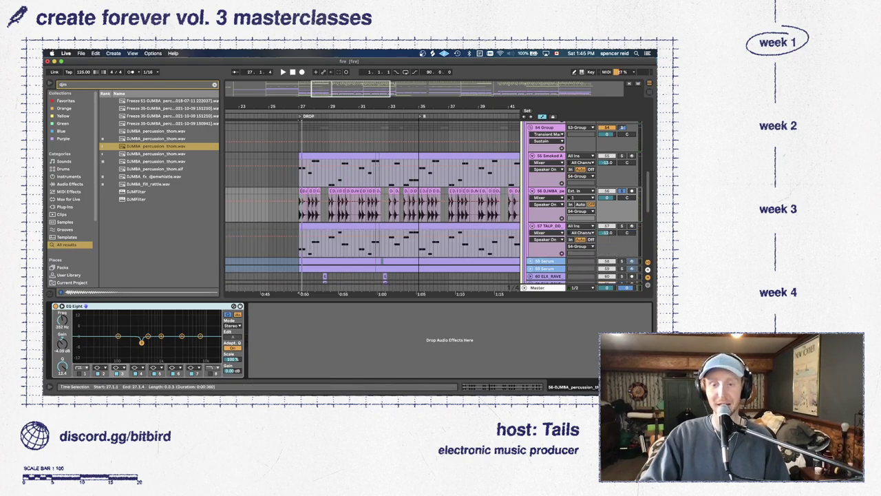
Play track 57 TALP from the drop and solo track 59 Serum to hear it by itself
key("space")
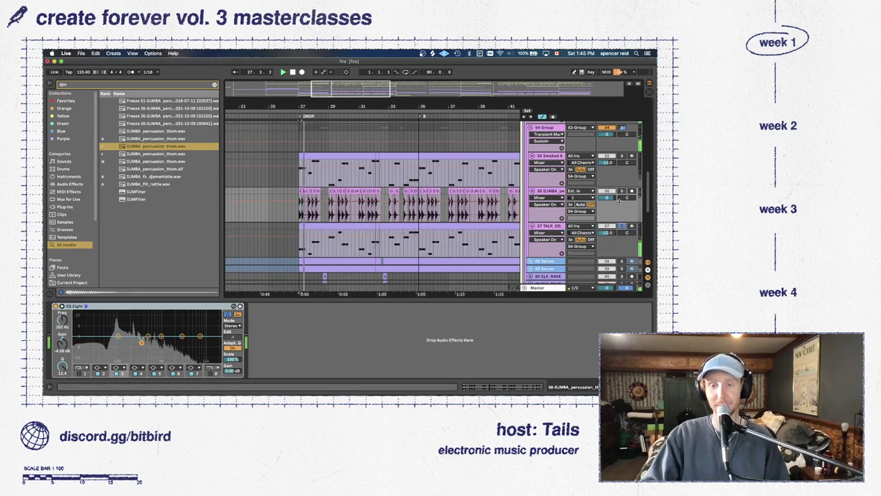
scroll(622, 191, "down", 3)
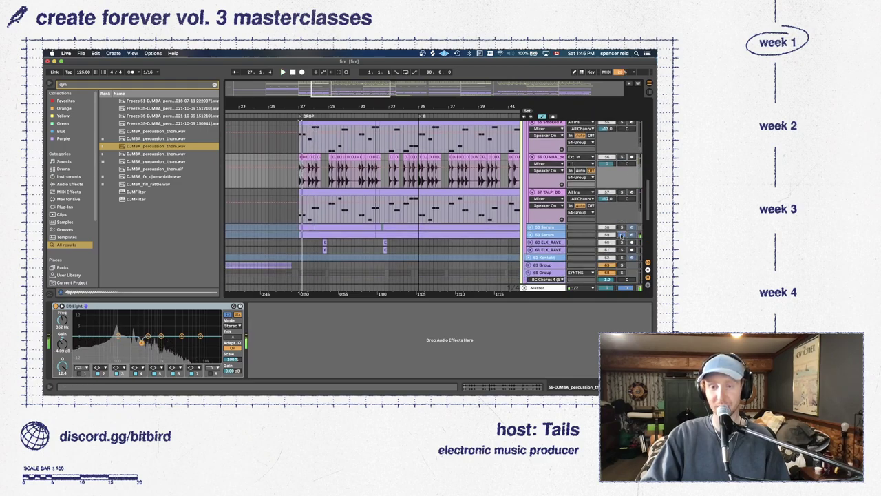
key("space")
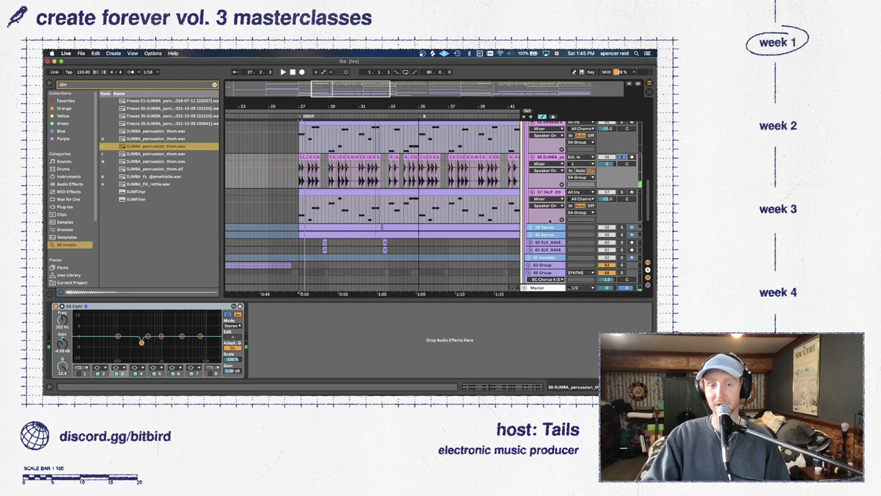
Play the 56 DJMBA percussion track from the drop together with the soloed 68 Group
key("space")
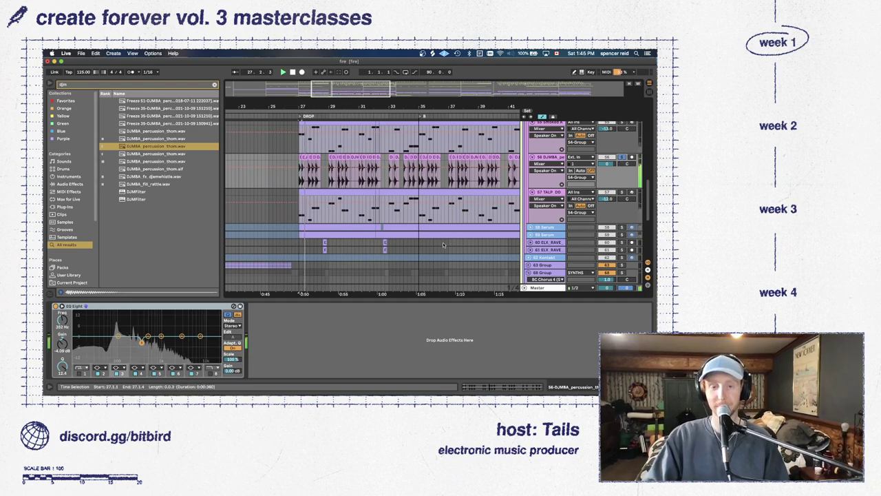
scroll(576, 226, "down", 8)
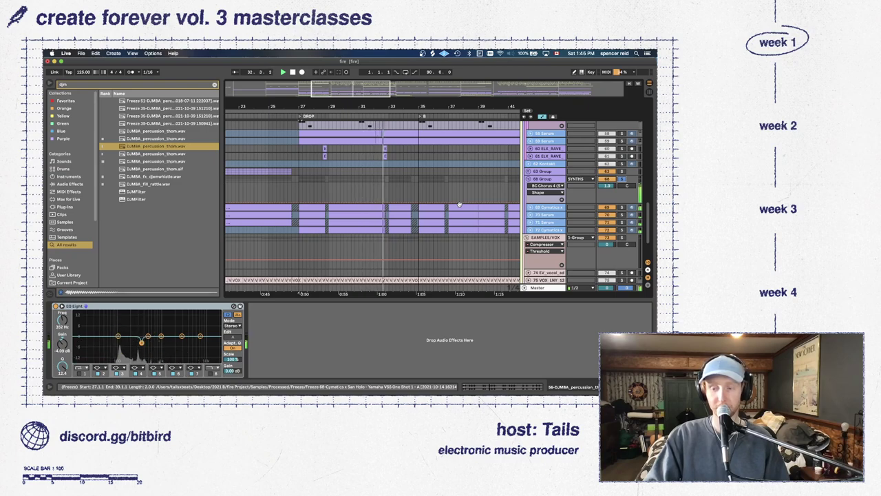
scroll(459, 205, "up", 5)
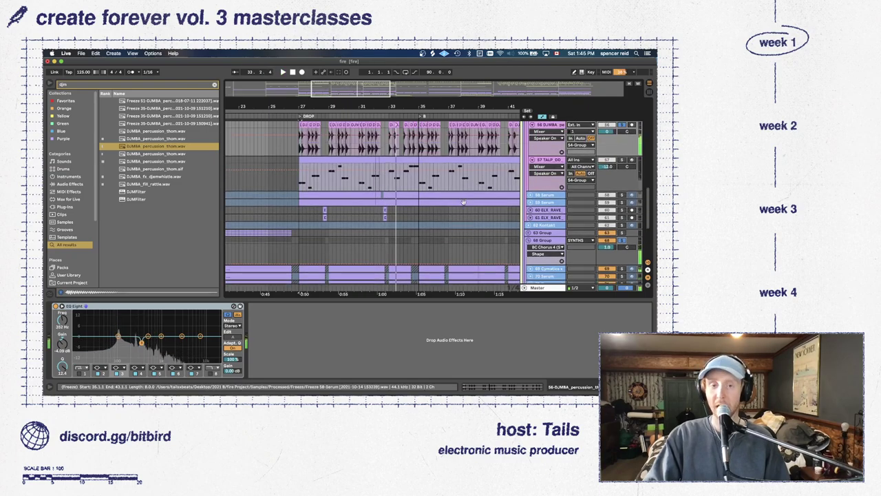
Inspect the device chain of 55 Smoked Analog Bass through to its EQ Eight and Compressor, and hide the device view
left_click(547, 157)
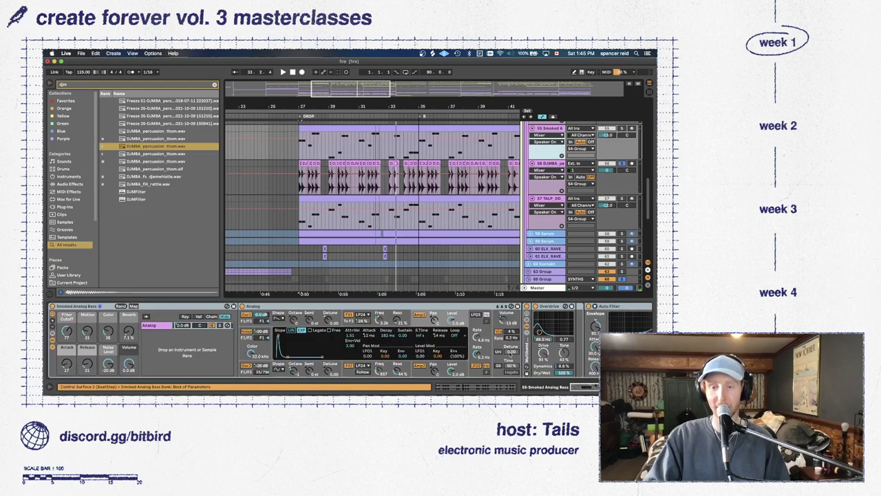
scroll(512, 344, "right", 15)
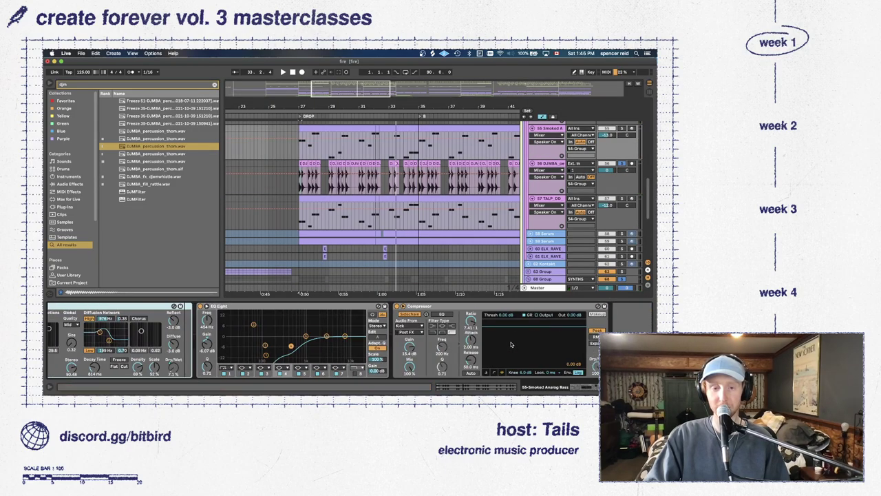
key("super+alt+l")
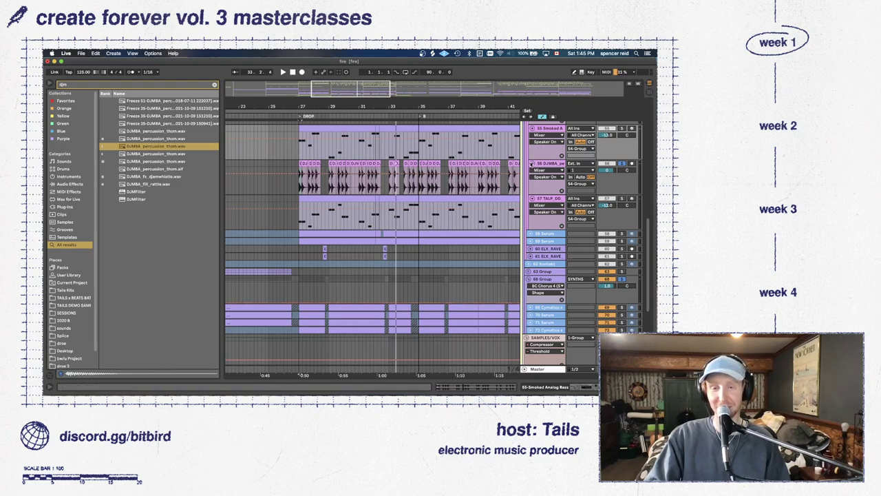
Play briefly from the drop and collapse tracks 57 TALP and 56 DJMBA
key("space")
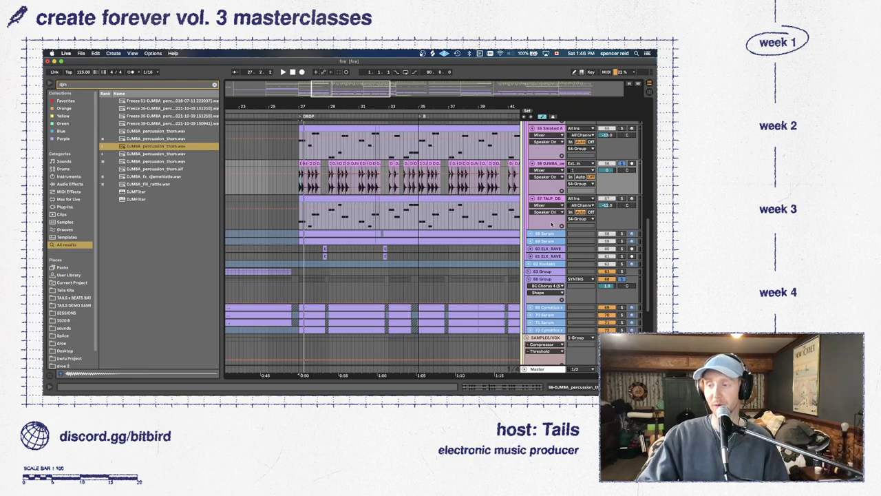
left_click(531, 198)
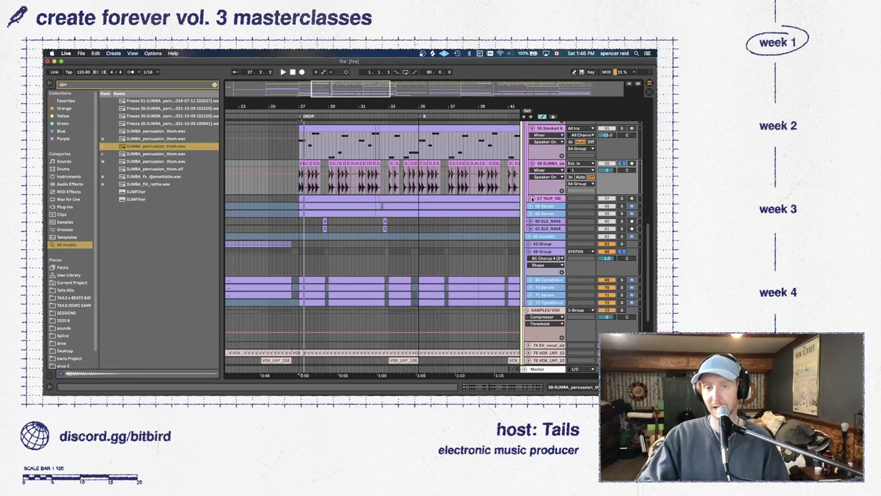
left_click(532, 163)
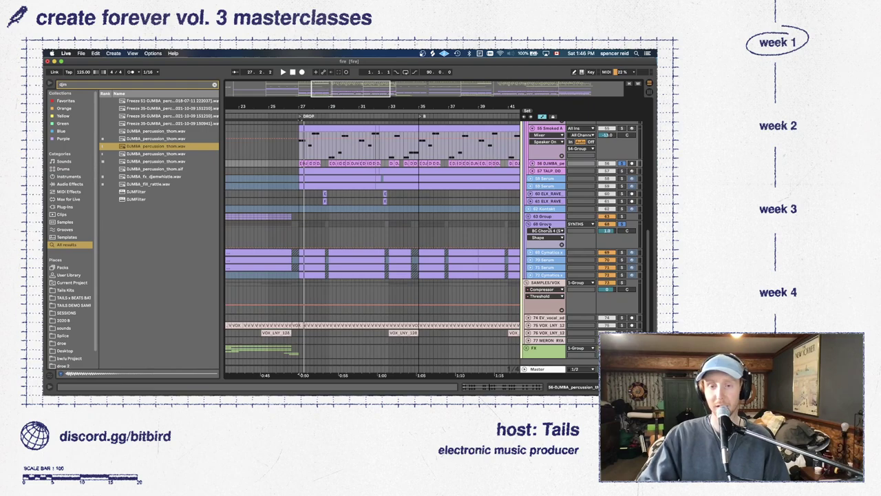
Open the 68 Group's effect chain, play the group soloed from the drop and hide the device view
double_click(549, 225)
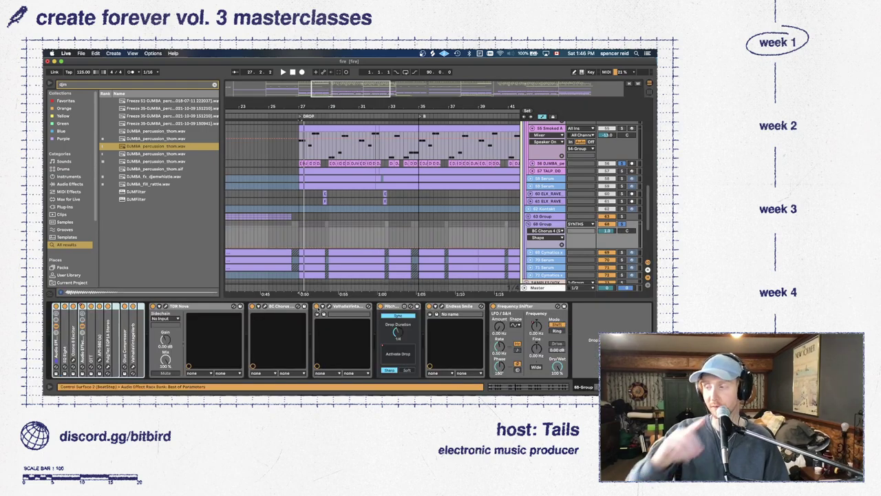
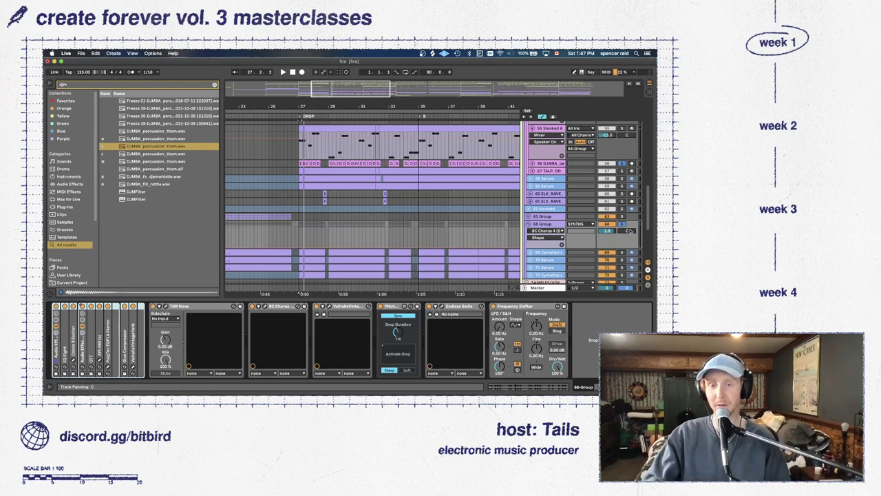
key("space")
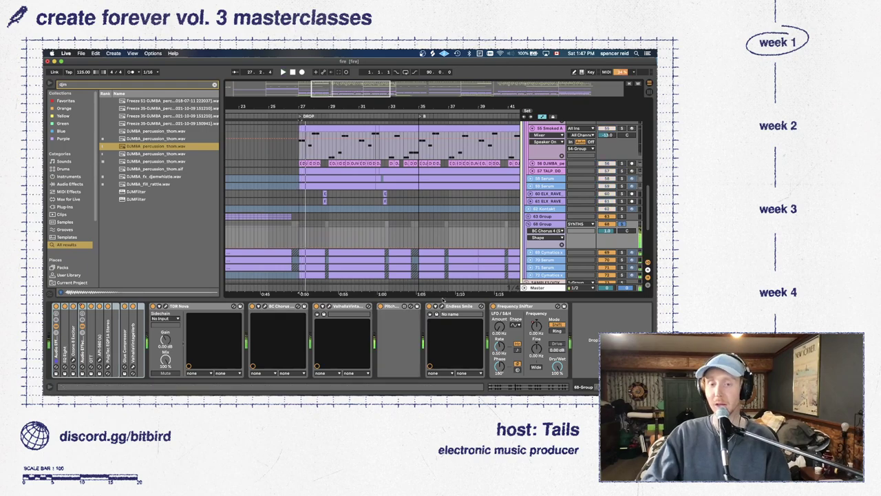
left_click_drag(443, 300, 443, 378)
Collapse the 55 Smoked Analog Bass track
scroll(420, 201, "up", 4)
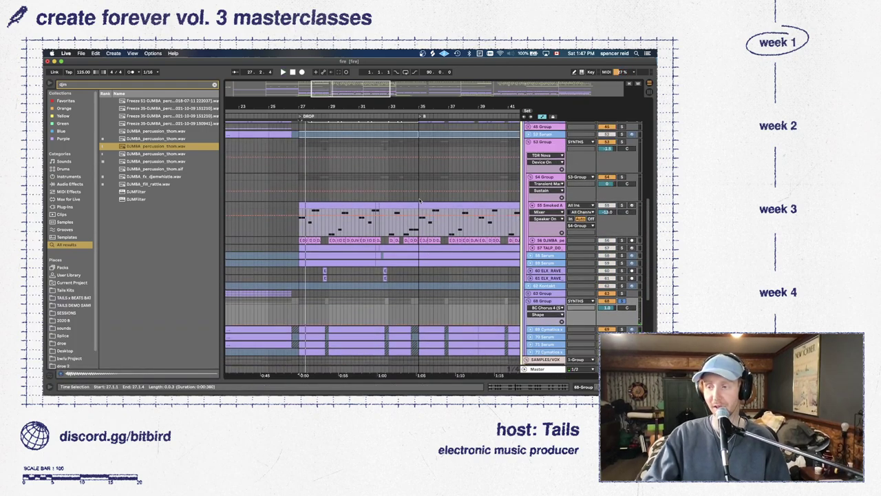
scroll(420, 201, "up", 3)
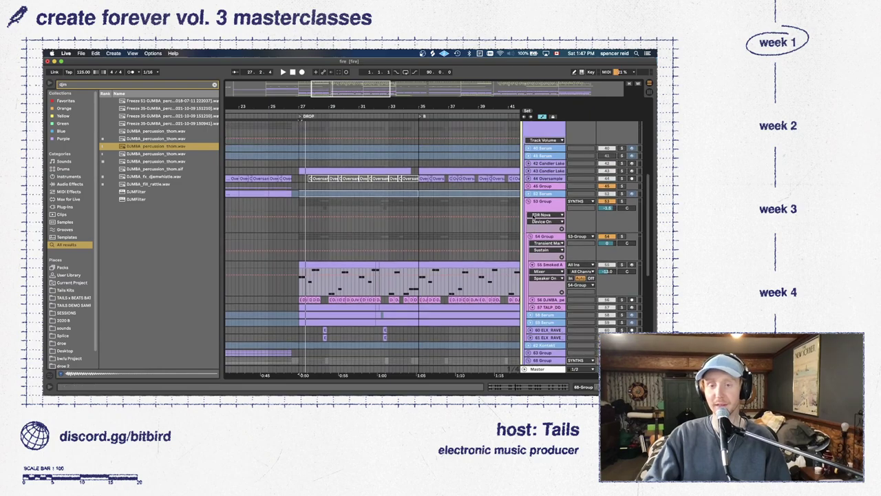
scroll(534, 218, "down", 2)
left_click(532, 230)
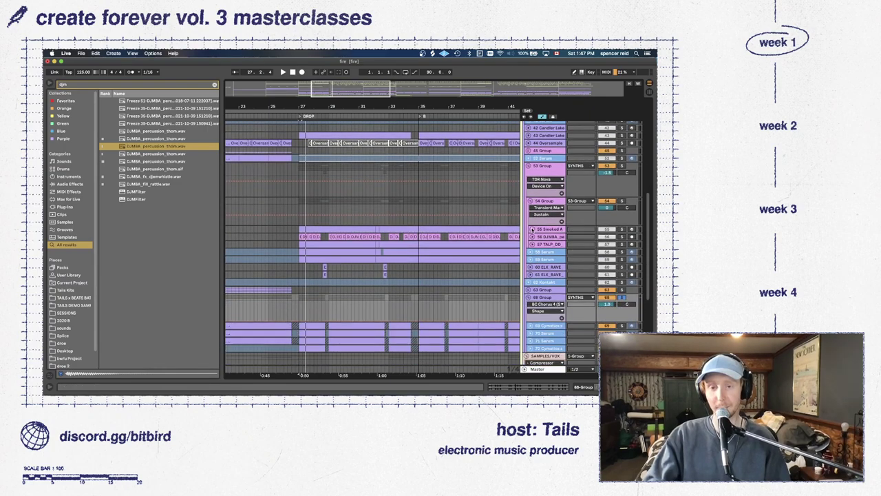
Place the playback start at bar 27 and play the 53 Group and 54 Group layers soloed
left_click(303, 203)
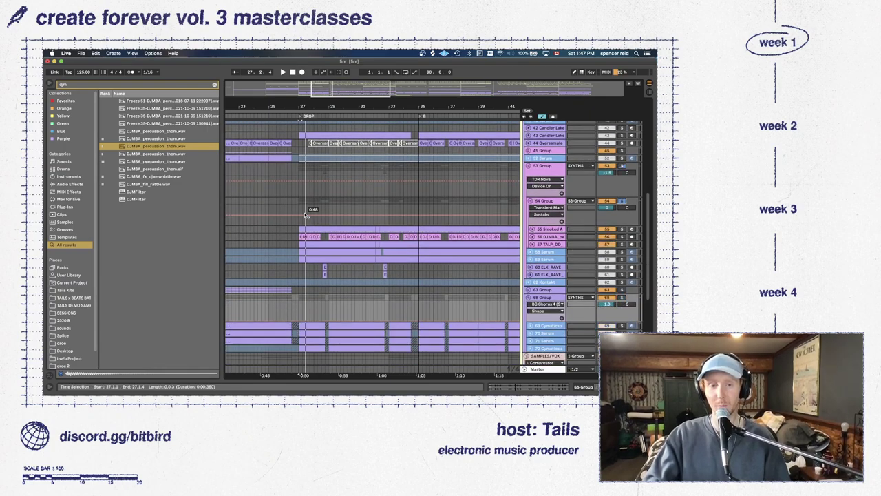
key("space")
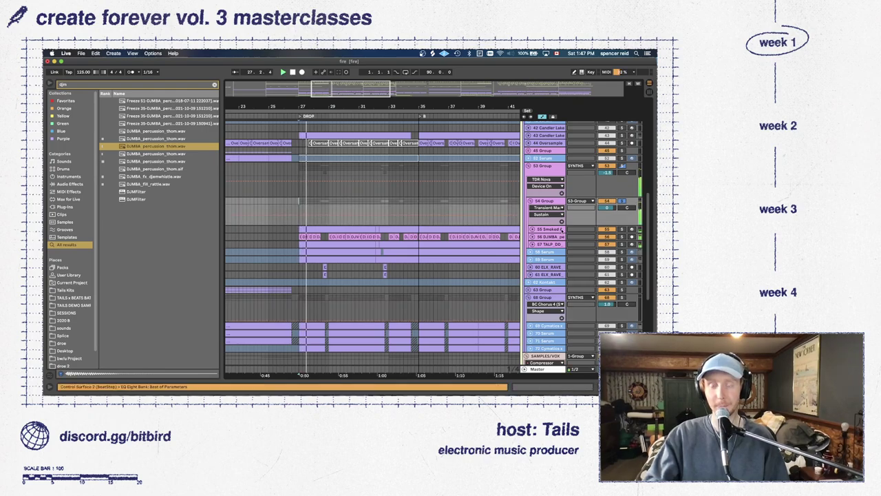
key("space")
key("space")
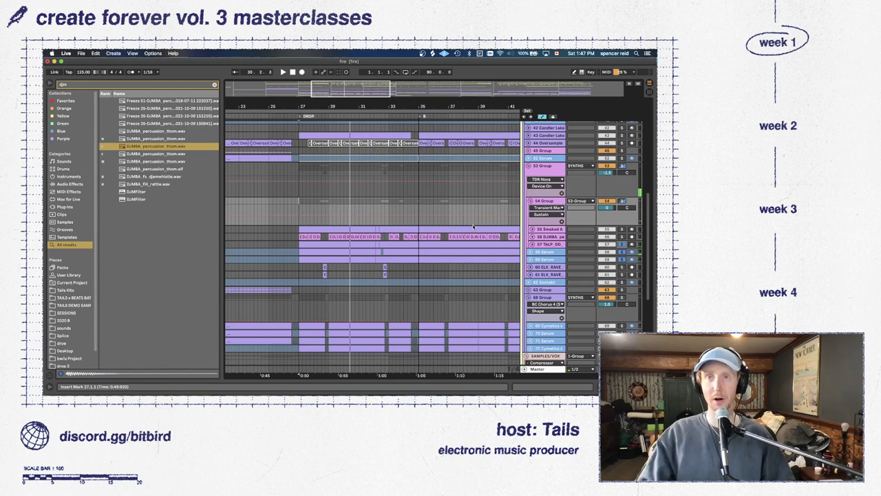
Expand tracks 59 Serum and 58 Serum and play the Serum layers soloed from the drop
left_click(533, 259)
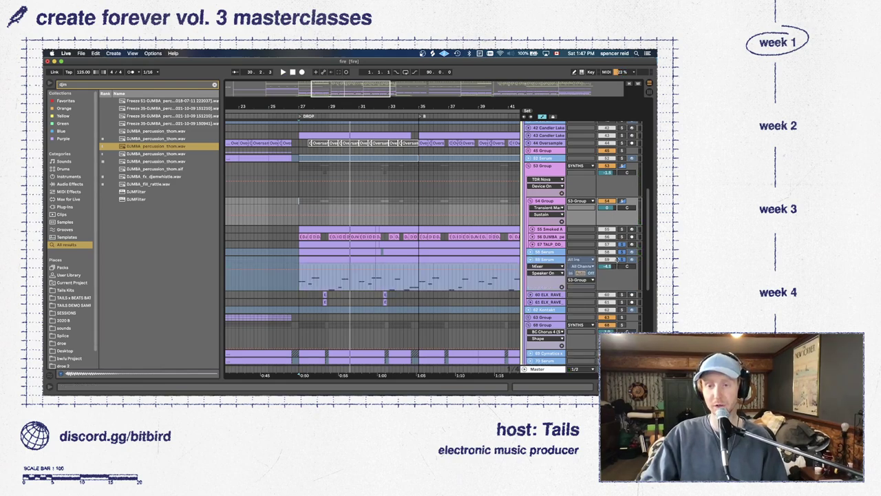
key("space")
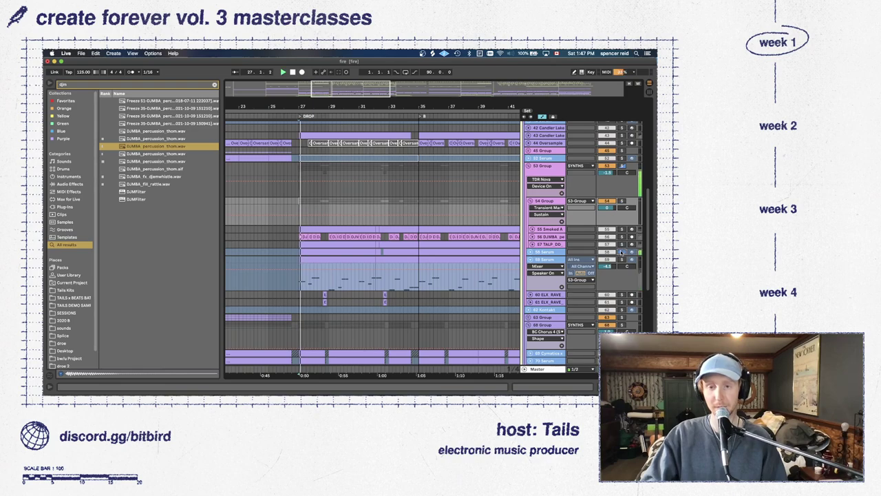
left_click(533, 252)
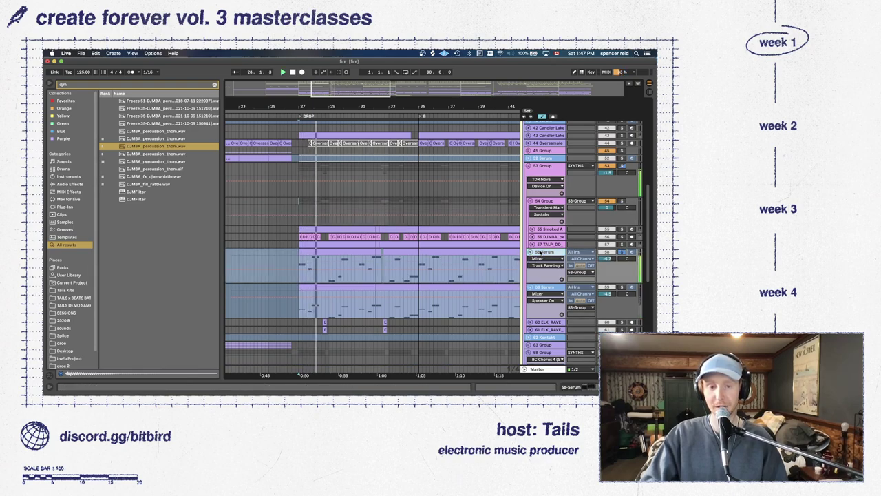
Show the 58 Serum track's devices and unfreeze the track
double_click(541, 253)
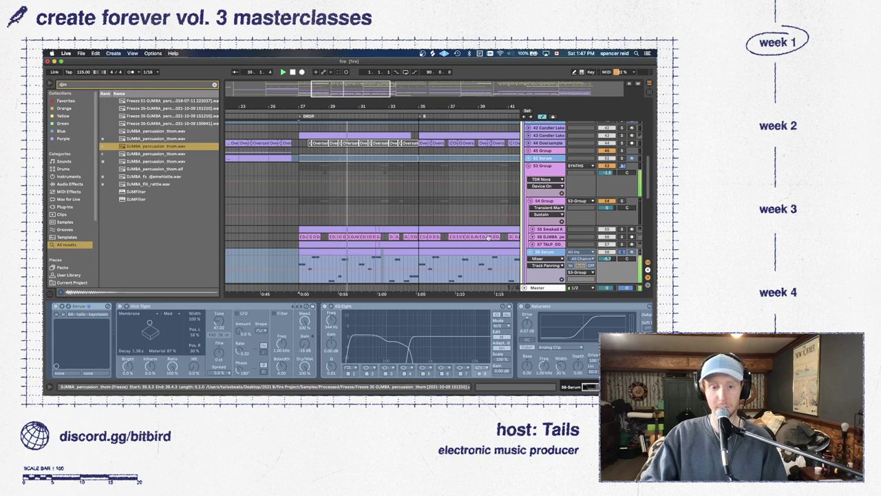
scroll(523, 247, "down", 1)
right_click(545, 235)
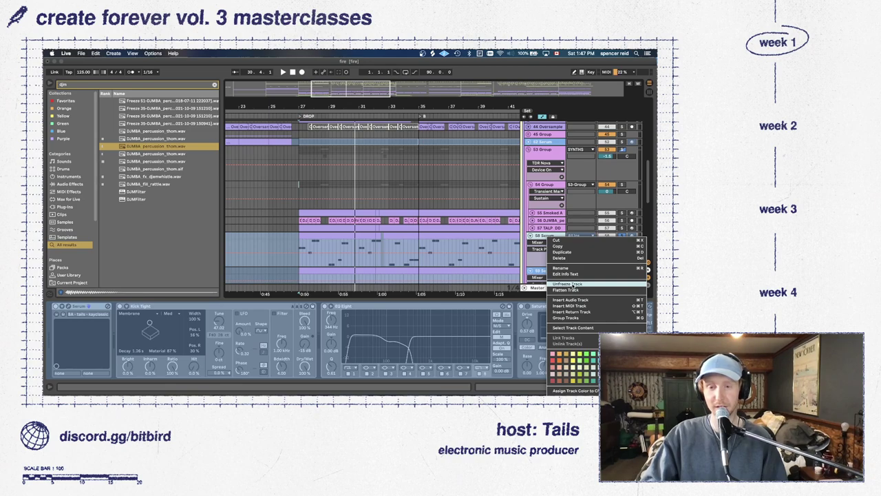
left_click(566, 285)
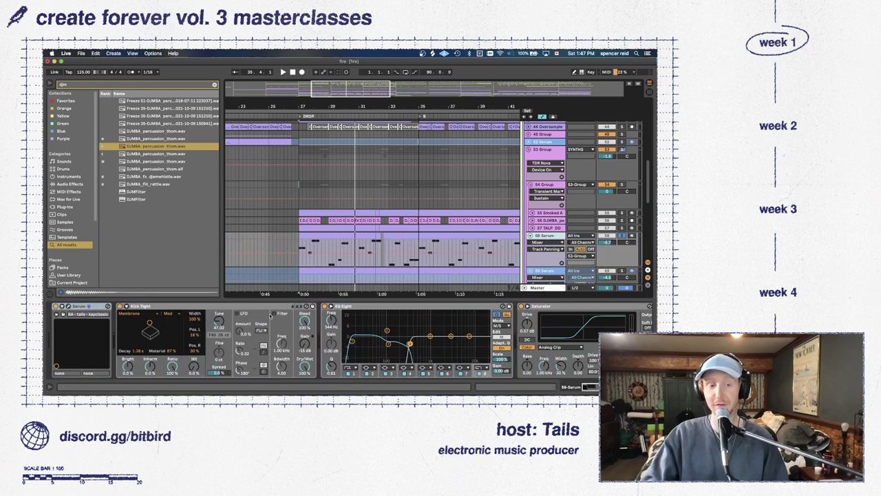
Inspect the Kick Tight, EQ Eight and Saturator devices on 58 Serum while playing it from the drop
scroll(275, 312, "right", 3)
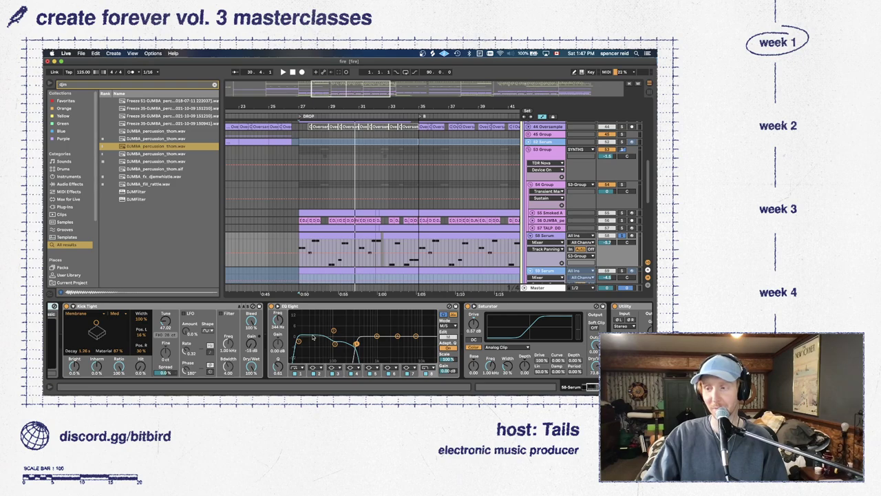
key("space")
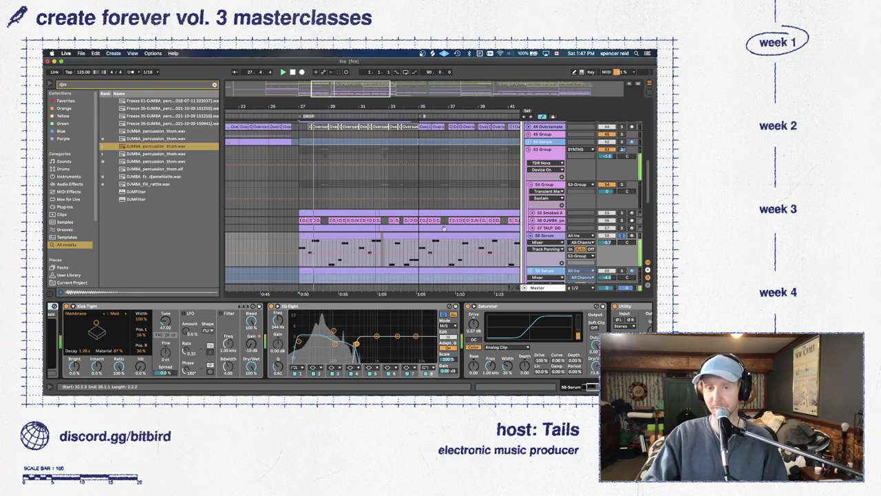
scroll(444, 229, "down", 4)
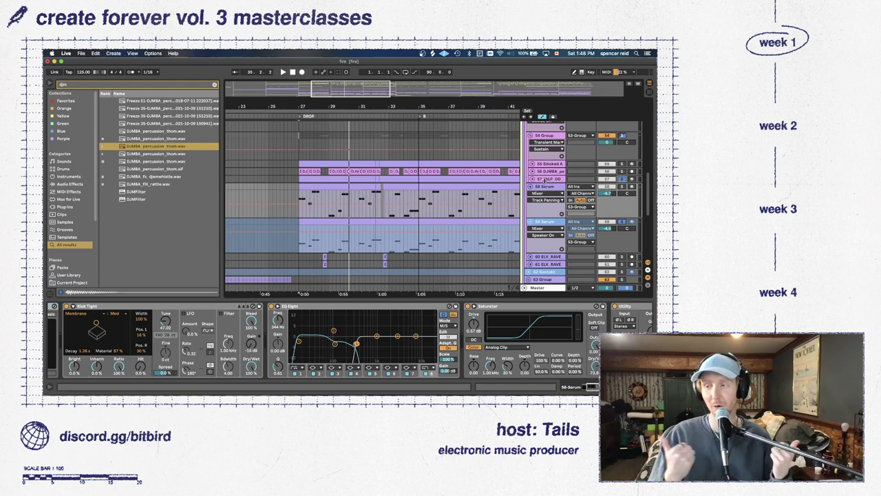
Play the 57 TALP and 59 Serum layers soloed, expand track 55 Smoked Analog Bass and play it soloed
key("space")
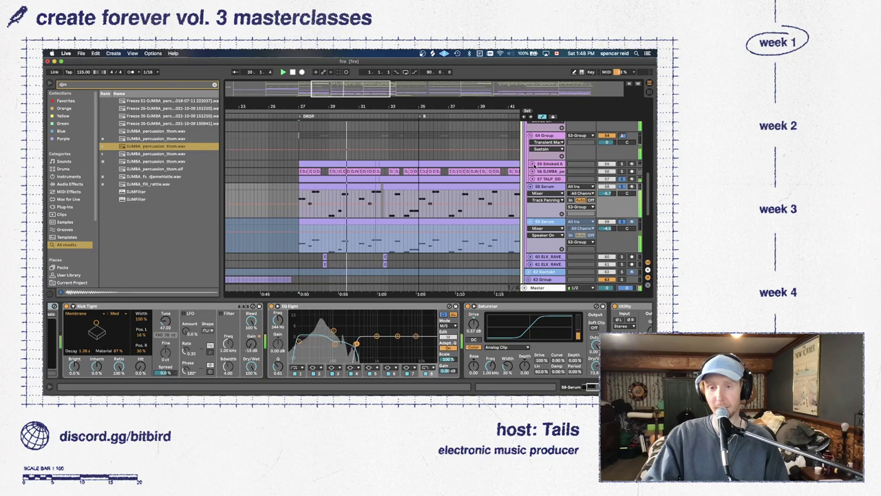
double_click(609, 164)
key("space")
key("space")
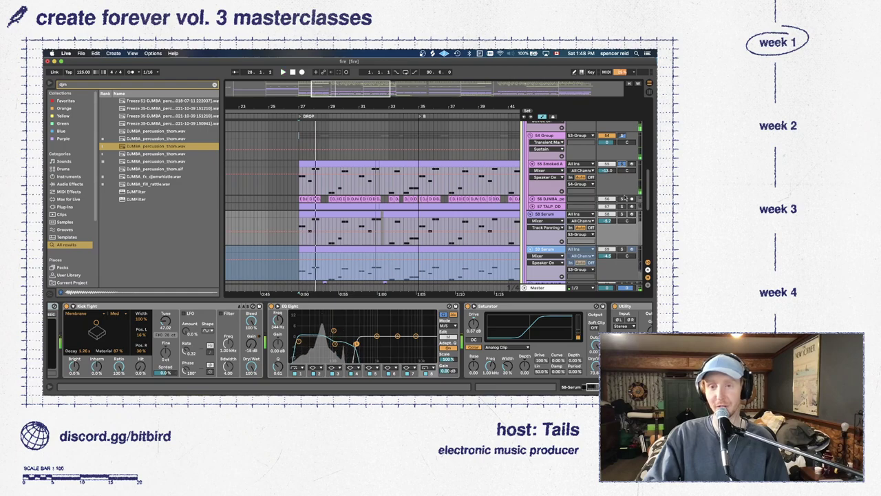
Play the 54 Group with both Serum layers soloed and collapse tracks 58 Serum and 59 Serum
key("space")
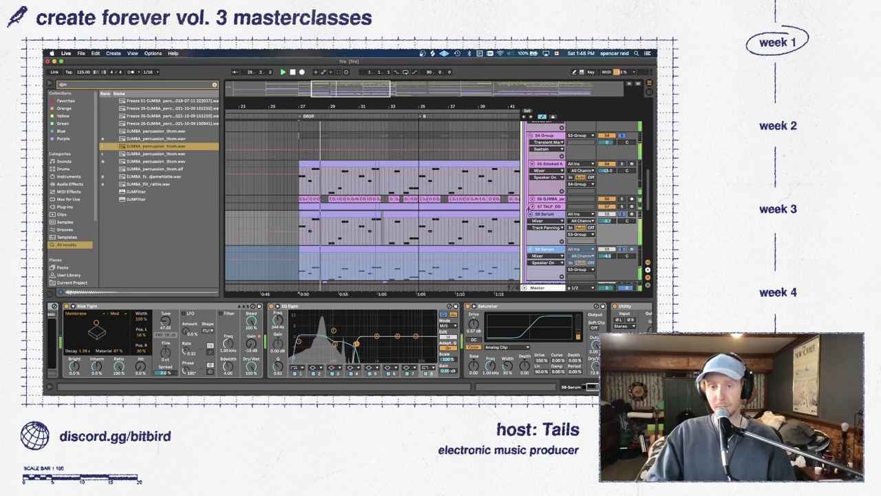
left_click(531, 214)
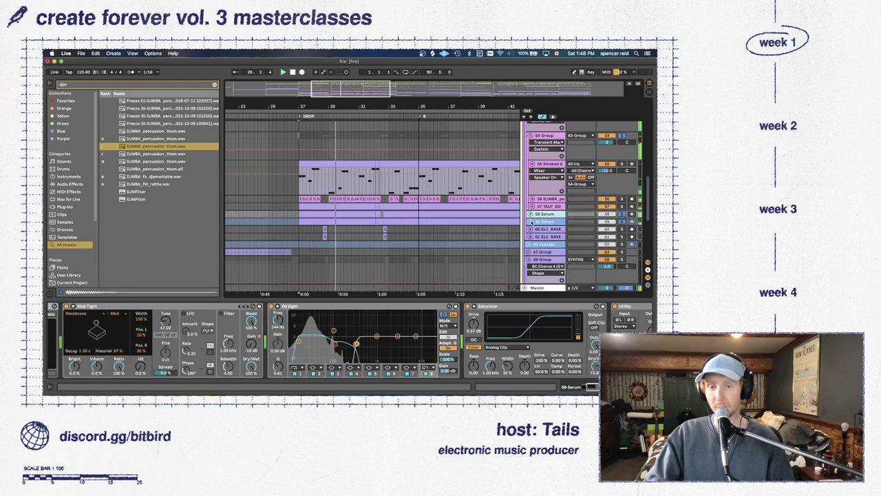
left_click(532, 221)
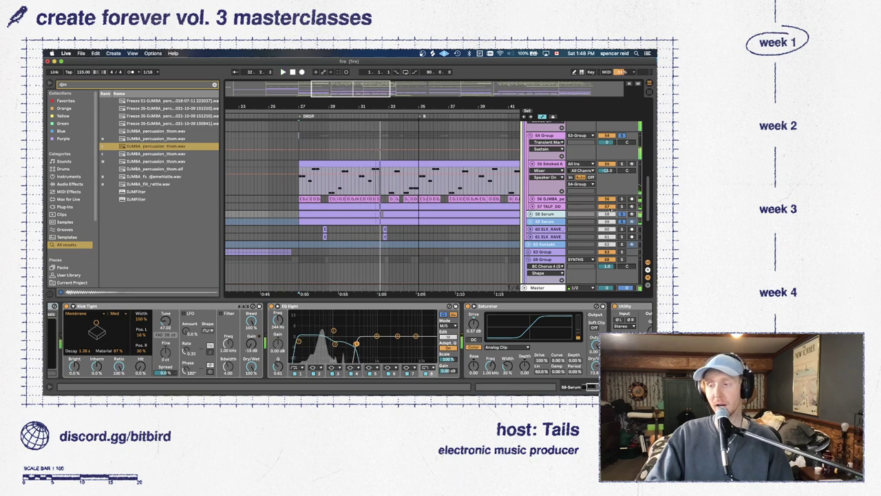
Find the SAMPLES/VOX group and expand vocal track 75 VOX_LNY inside it
scroll(505, 206, "down", 5)
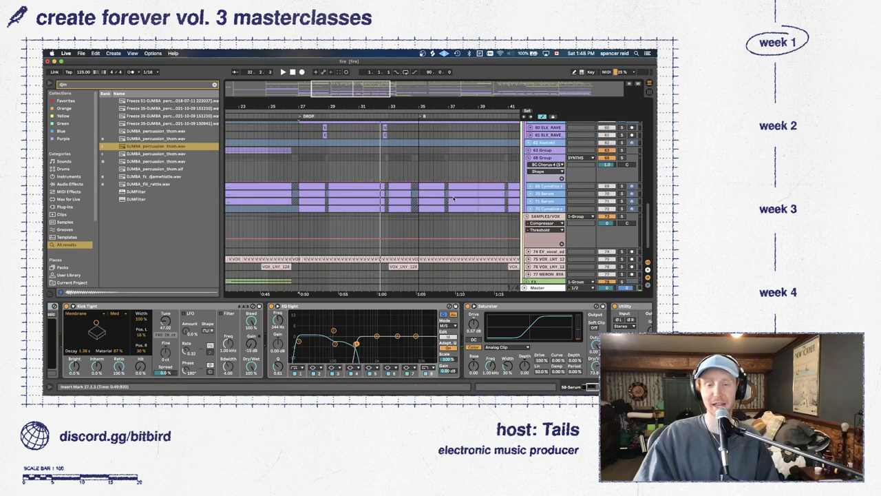
scroll(542, 222, "down", 2)
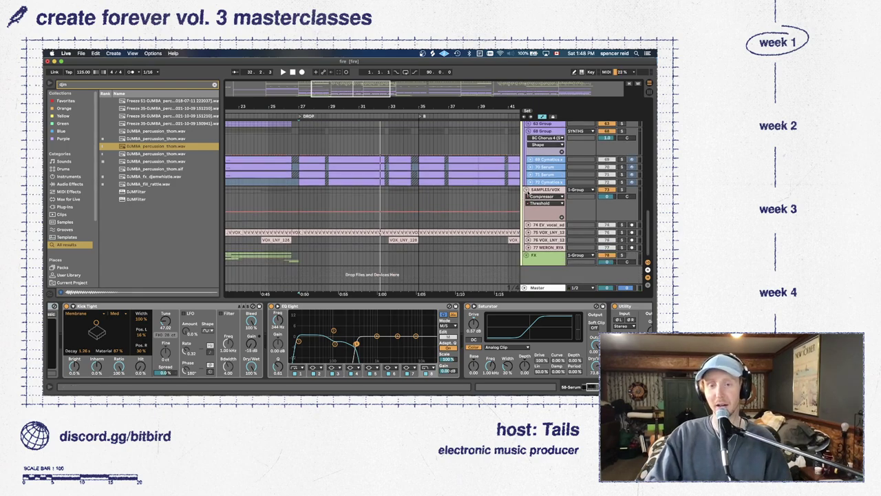
left_click(528, 190)
left_click(528, 190)
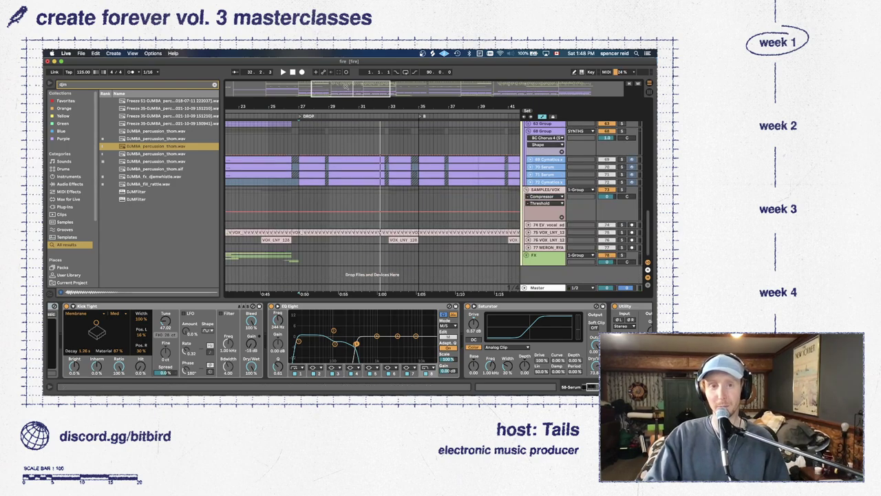
key("minus")
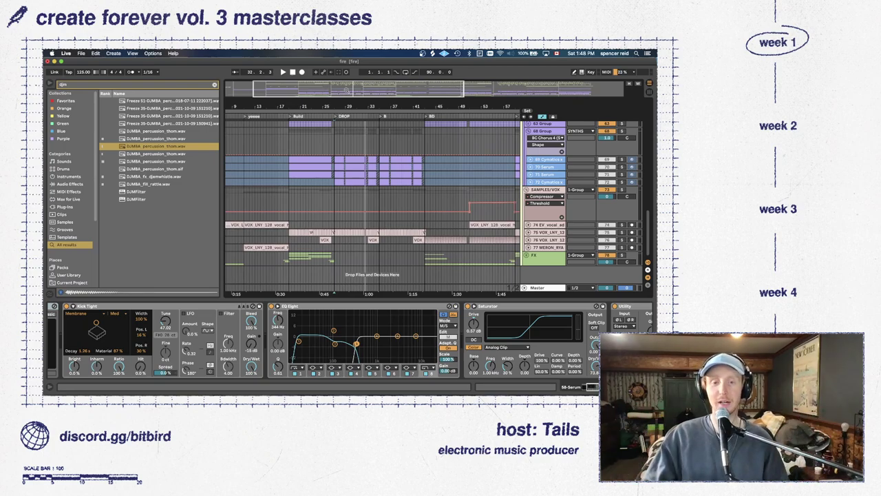
left_click(529, 232)
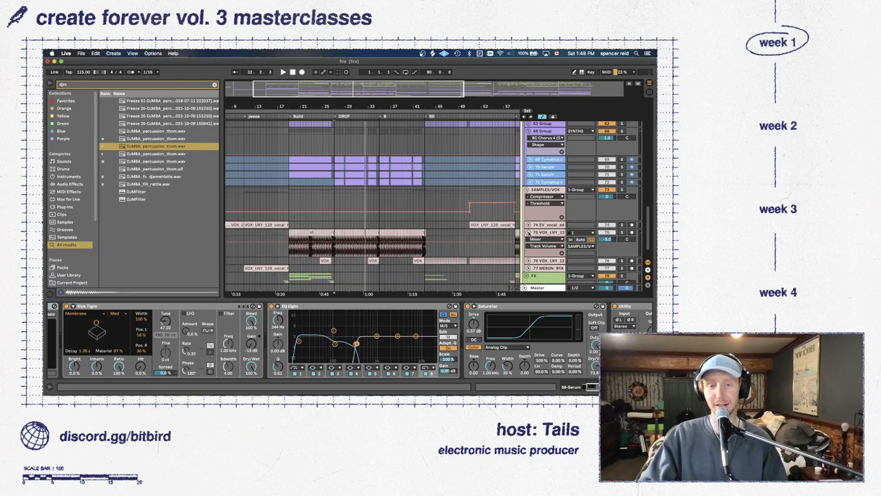
Solo the SAMPLES/VOX group and play it from the start of the drop
left_click(334, 143)
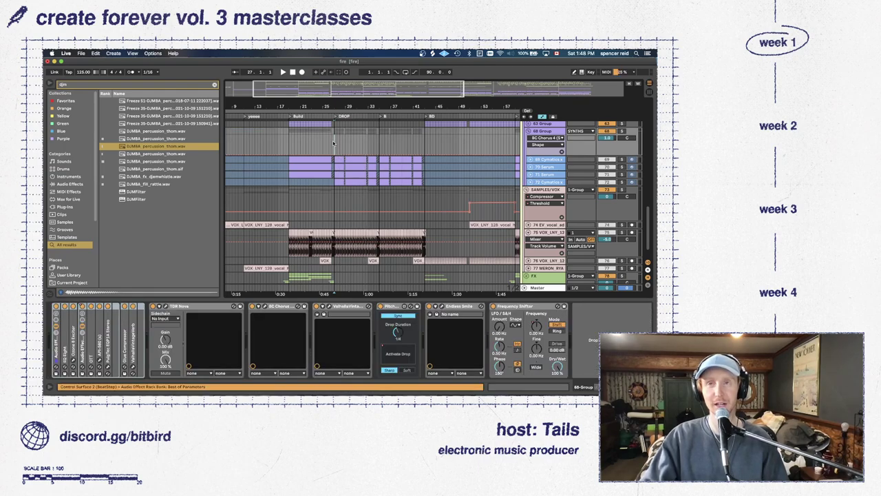
left_click_drag(346, 90, 346, 117)
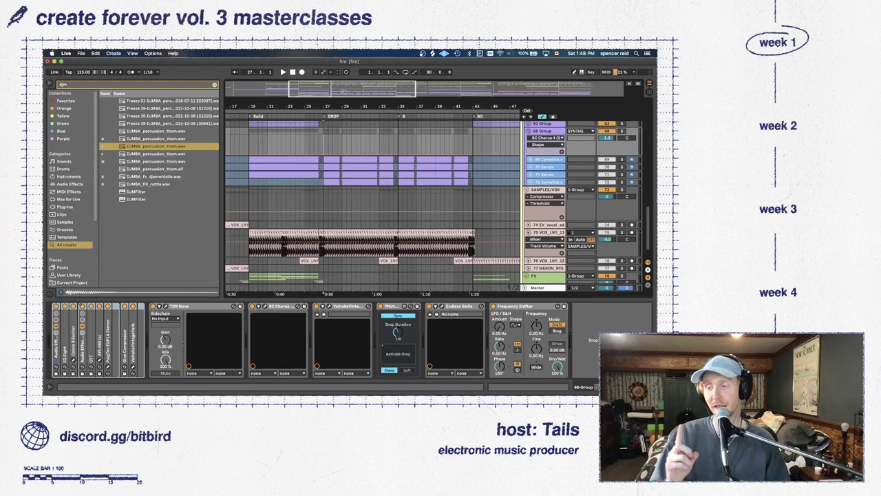
left_click_drag(340, 90, 339, 110)
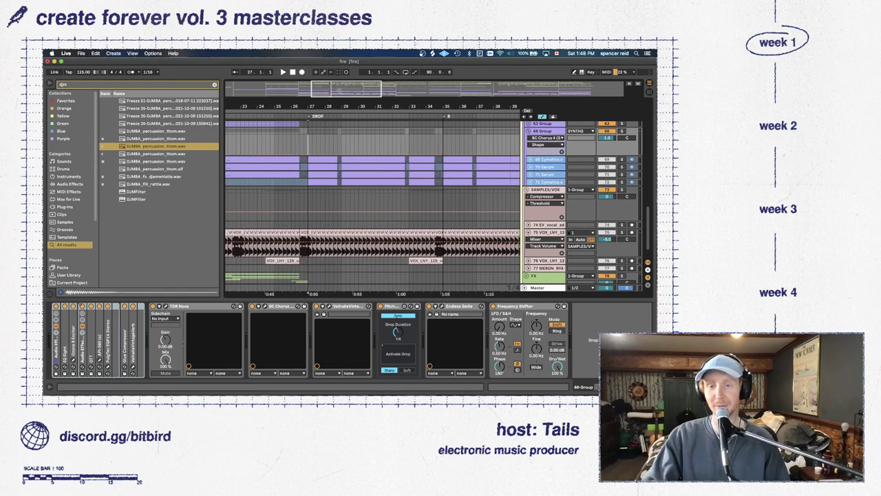
left_click(621, 189)
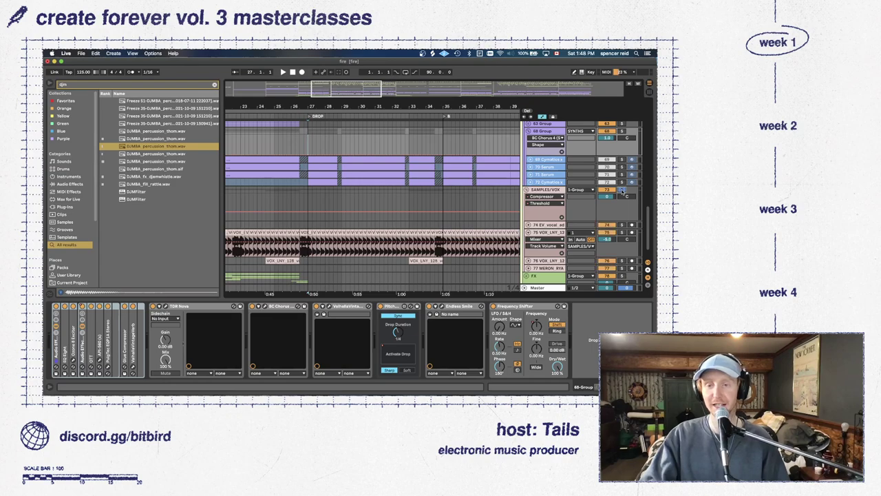
left_click(308, 199)
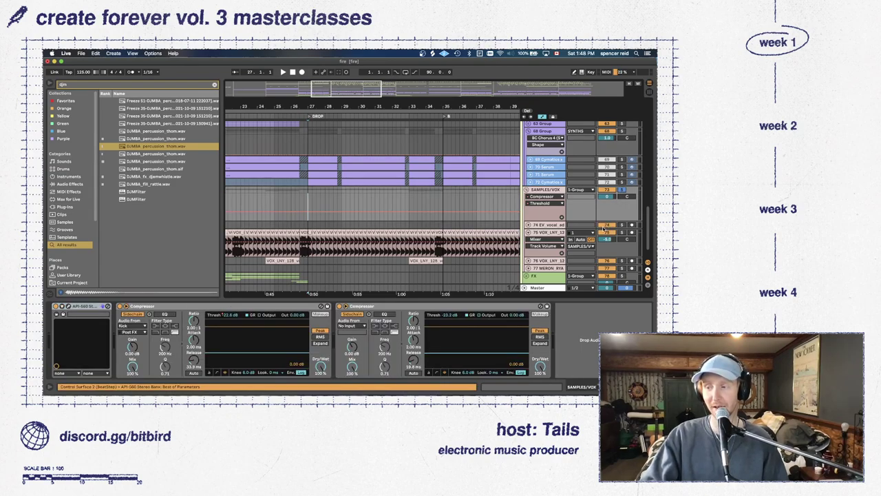
key("space")
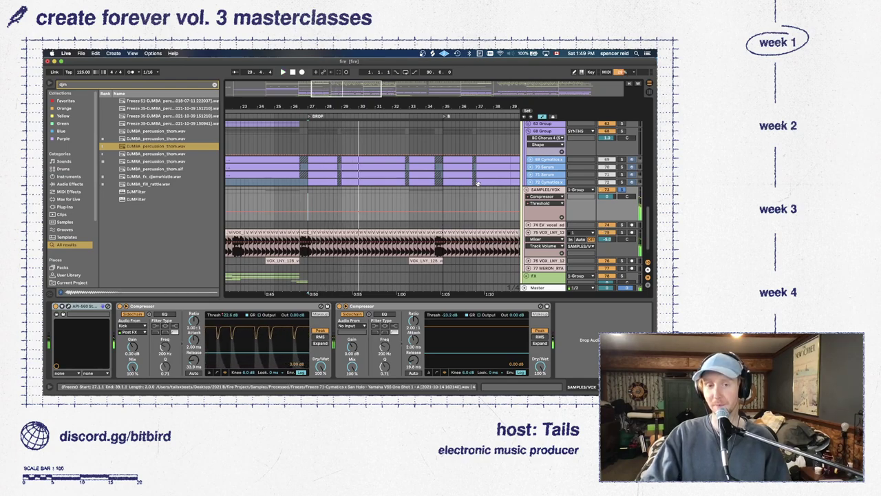
Play vocal track 75 with 63 Group soloed from the Build section, adding 68 Group to the solo for the drop
left_click_drag(338, 85, 335, 90)
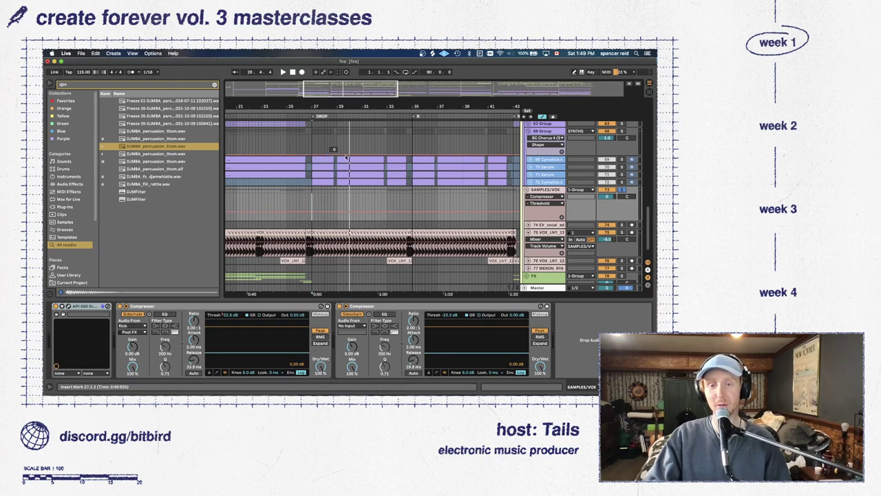
scroll(474, 185, "up", 1)
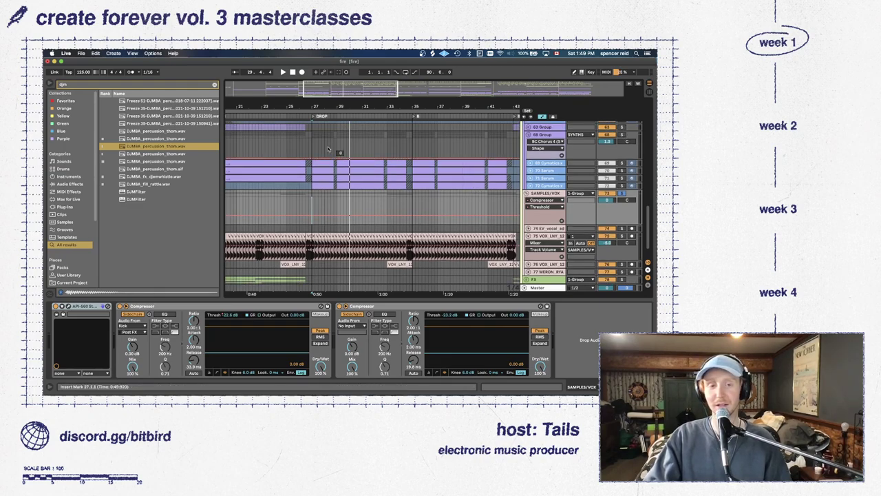
scroll(334, 130, "down", 1, "ctrl")
scroll(330, 151, "up", 3)
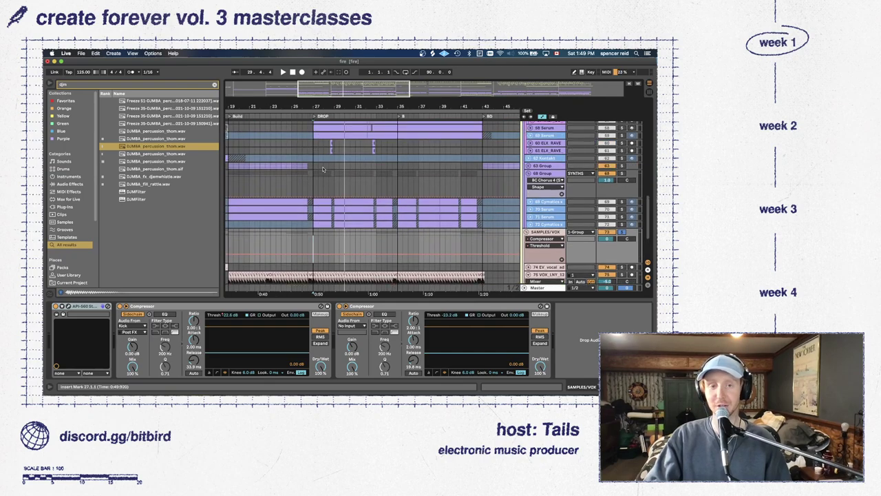
scroll(330, 166, "left", 3)
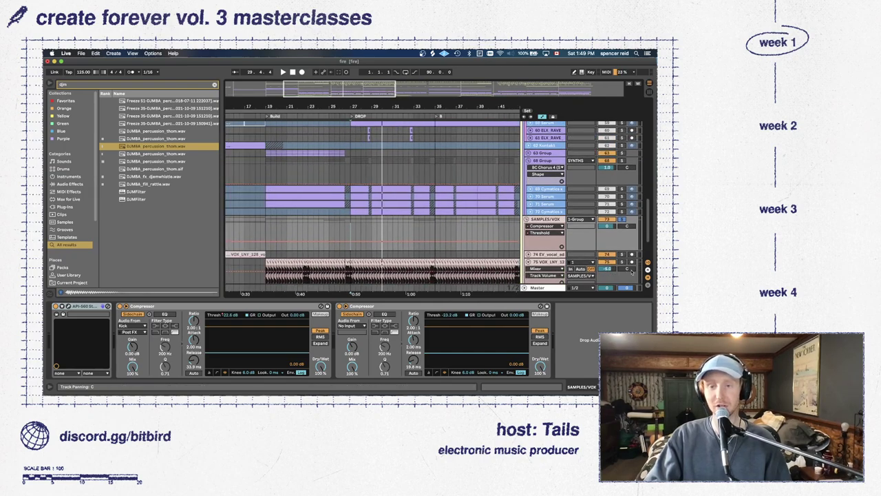
left_click(266, 155)
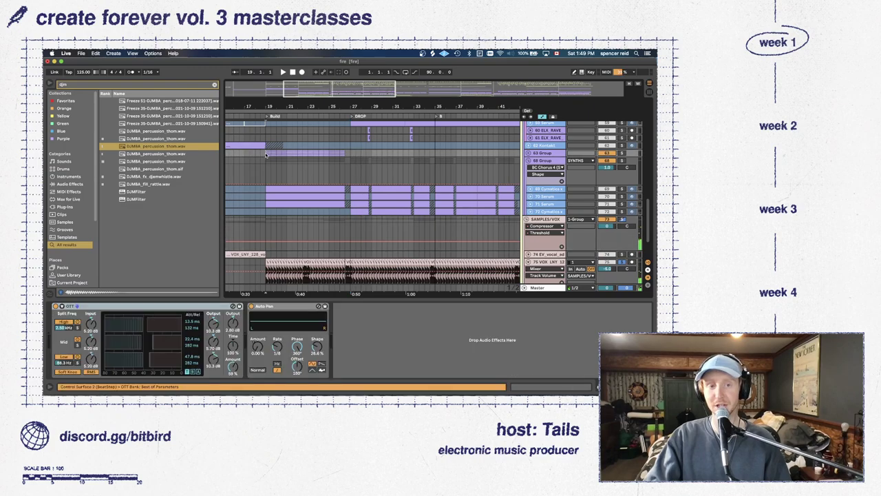
key("space")
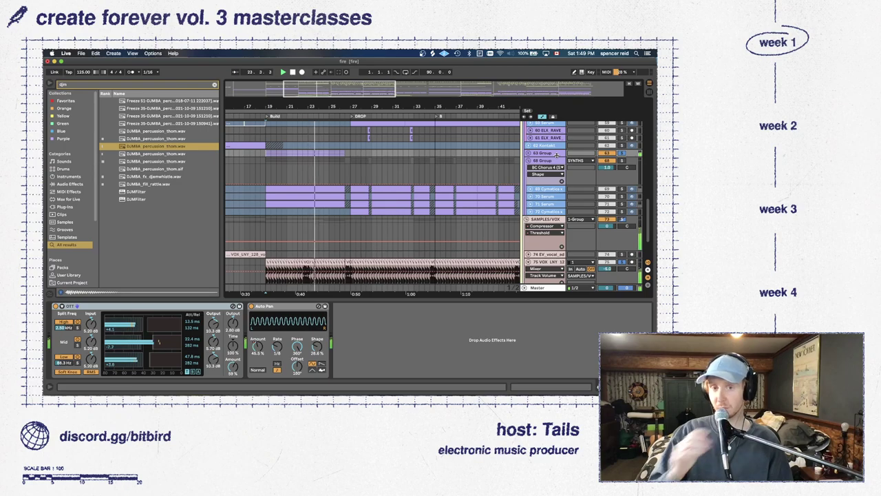
left_click(349, 165)
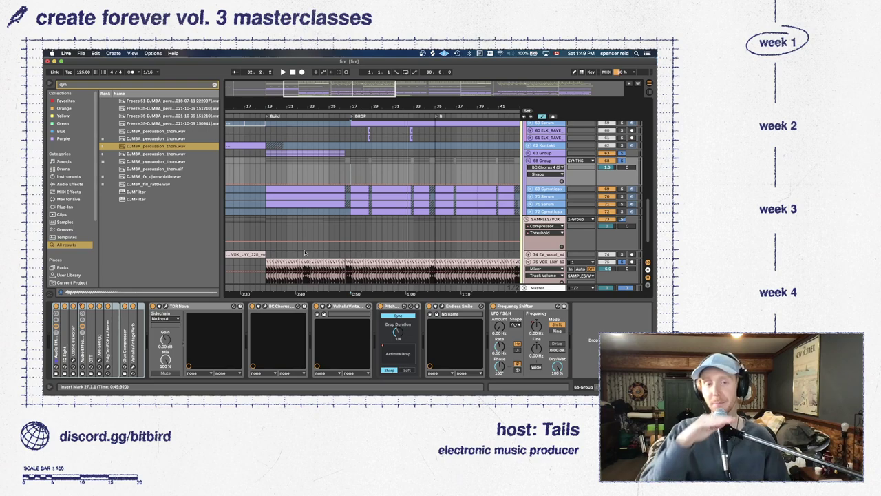
left_click(267, 169)
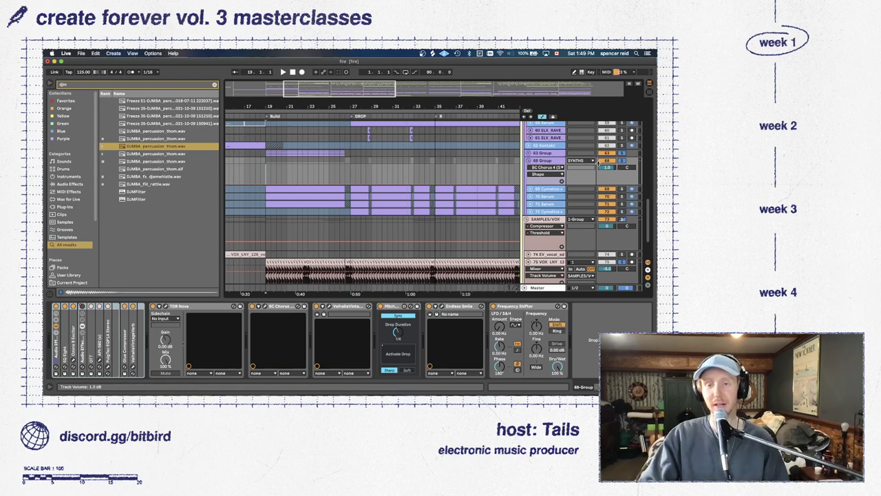
Hide the device view and collapse vocal track 75 and the SAMPLES/VOX group
left_click_drag(297, 102, 334, 89)
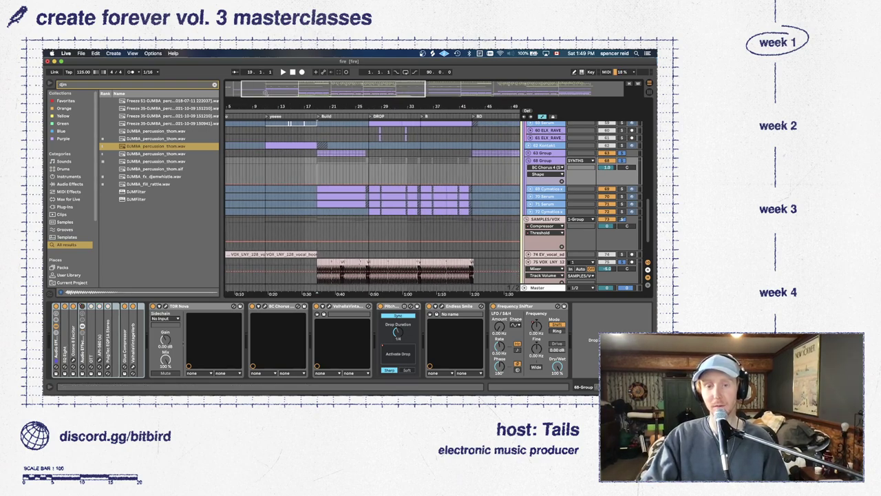
key("super+alt+l")
left_click(527, 300)
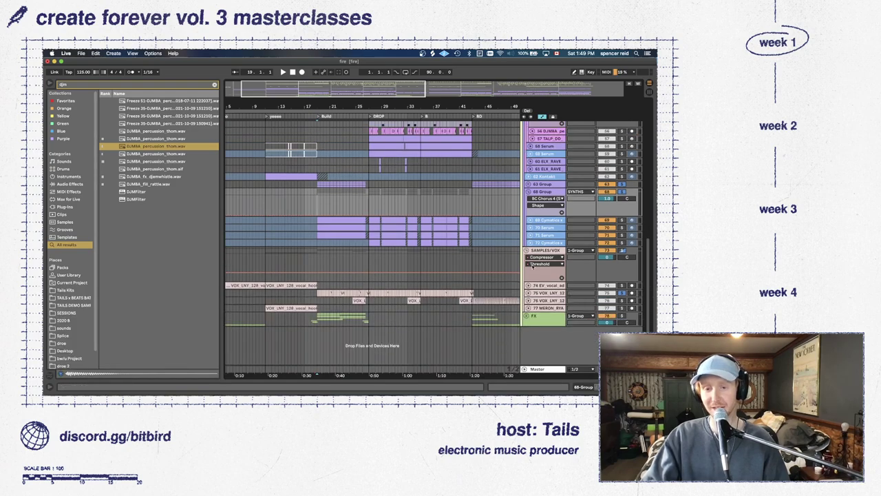
left_click(529, 251)
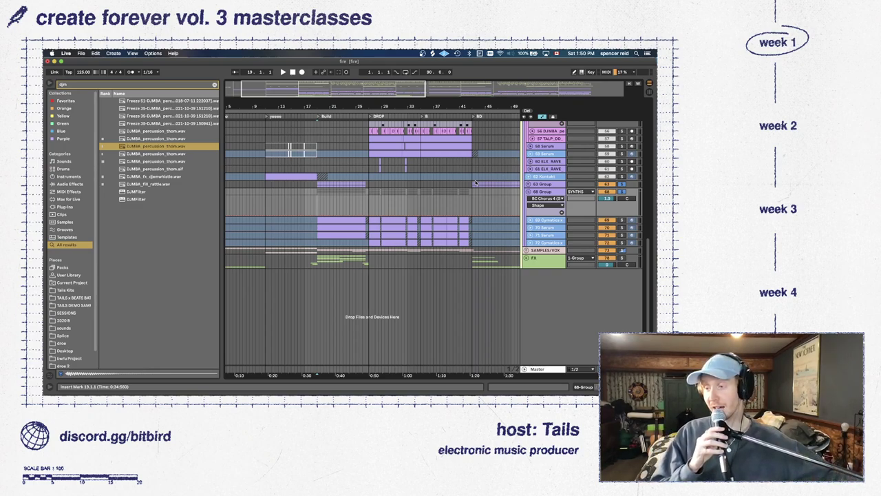
Show the 68 Group's devices, unfold 63 Group to reveal its synth layers, and hide the device view
double_click(542, 192)
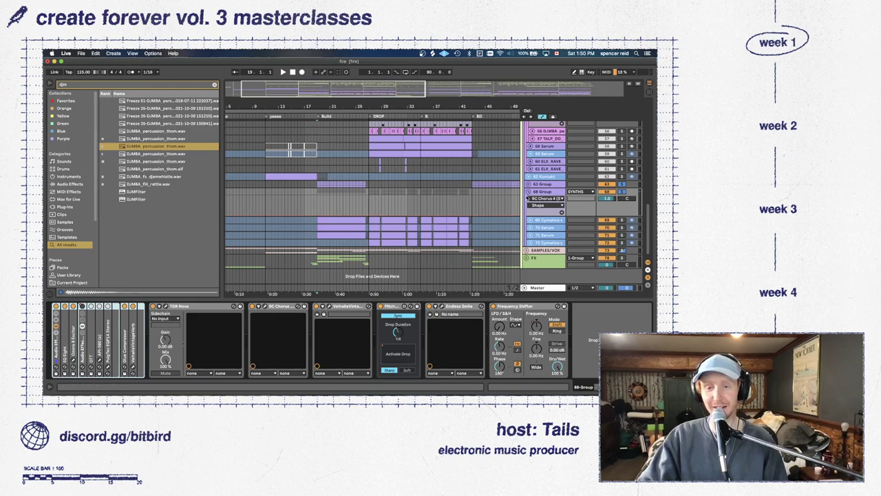
left_click(530, 184)
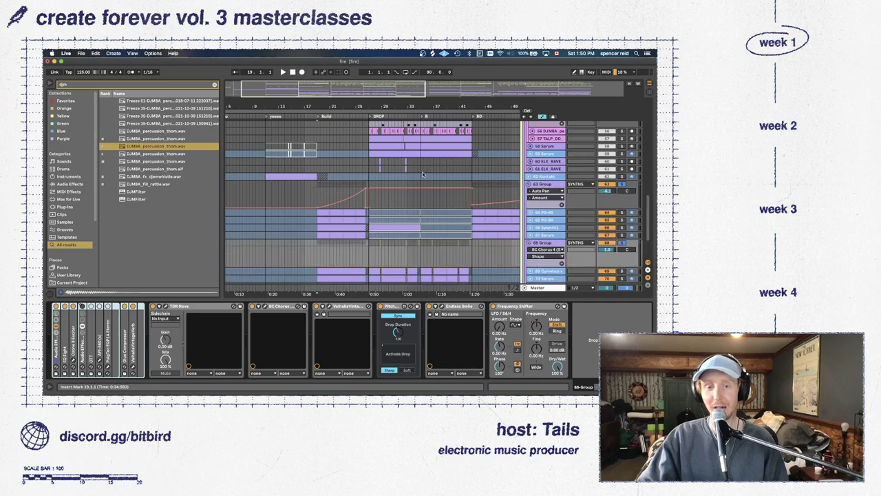
scroll(480, 188, "down", 3)
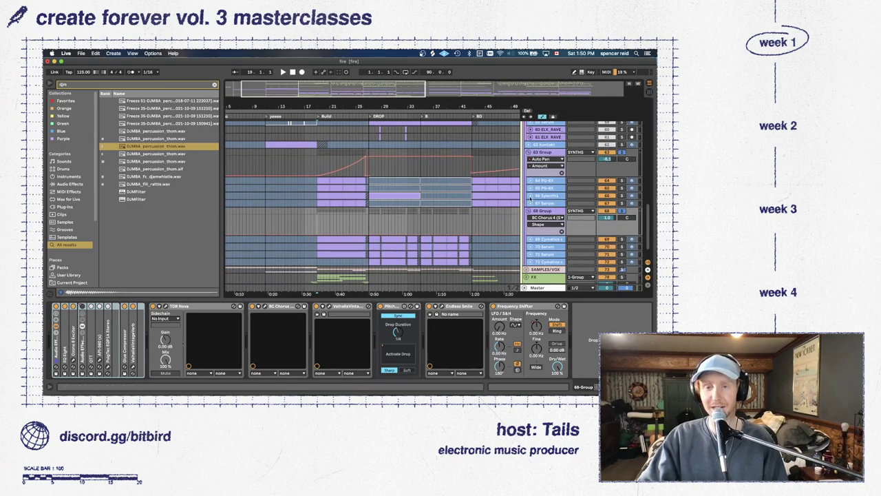
left_click_drag(466, 299, 465, 378)
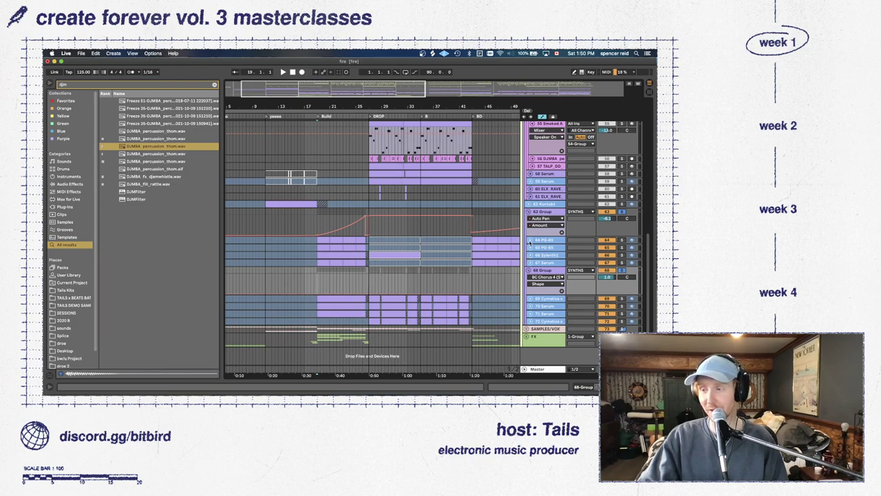
Unfold the DRUMS group and place the playback start at the drop
scroll(528, 243, "up", 10)
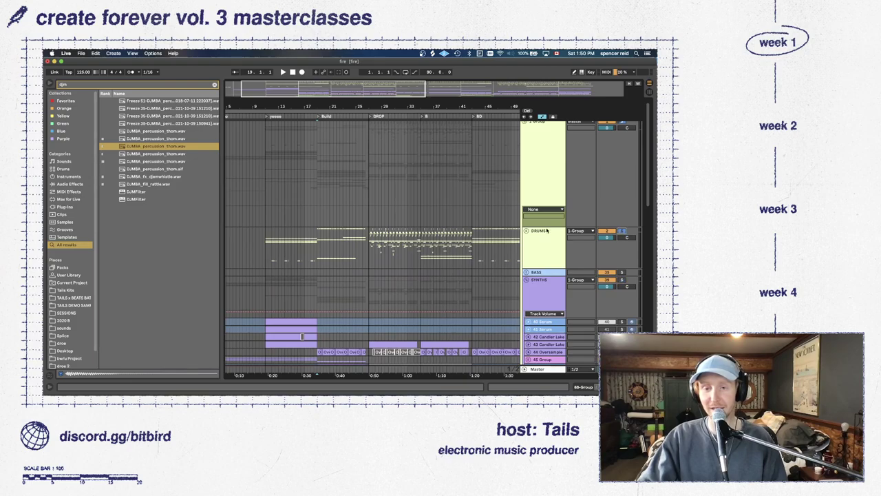
left_click(526, 232)
scroll(406, 214, "down", 3)
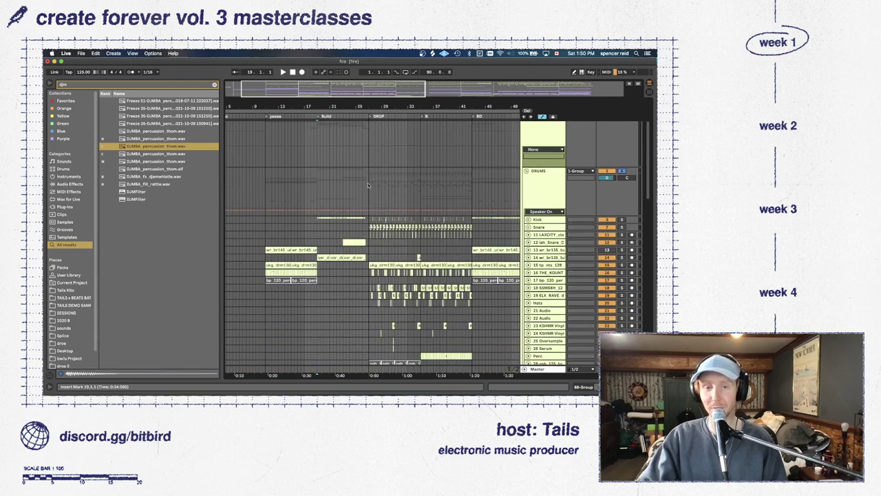
left_click(367, 184)
scroll(446, 200, "up", 2)
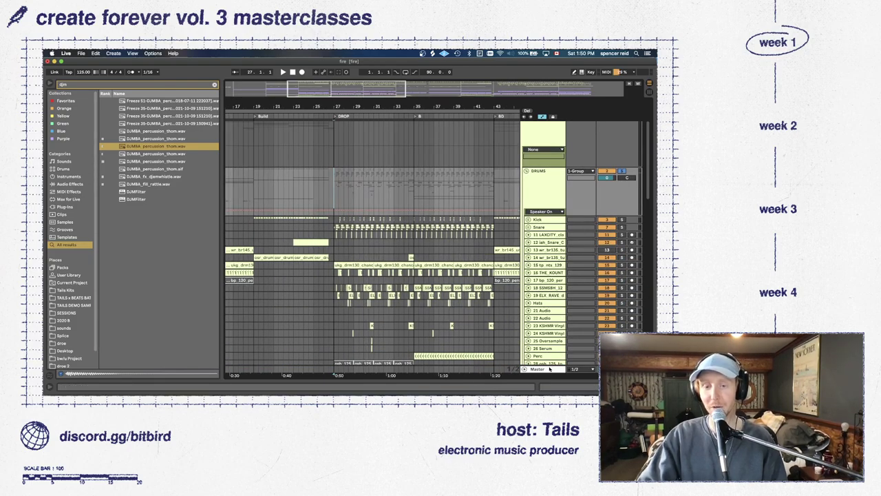
Show the Master track's devices and open the Ozone 8 Maximizer window, moving it clear of the track controls
double_click(549, 370)
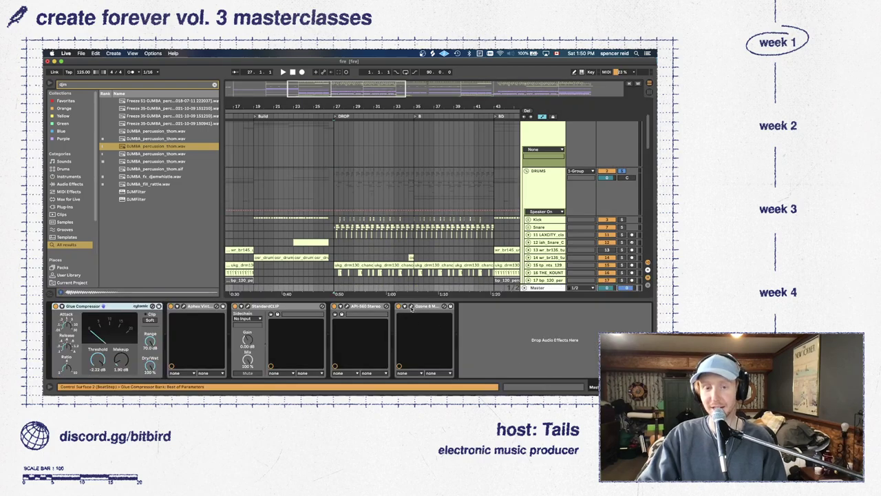
left_click(411, 306)
left_click_drag(359, 123, 284, 78)
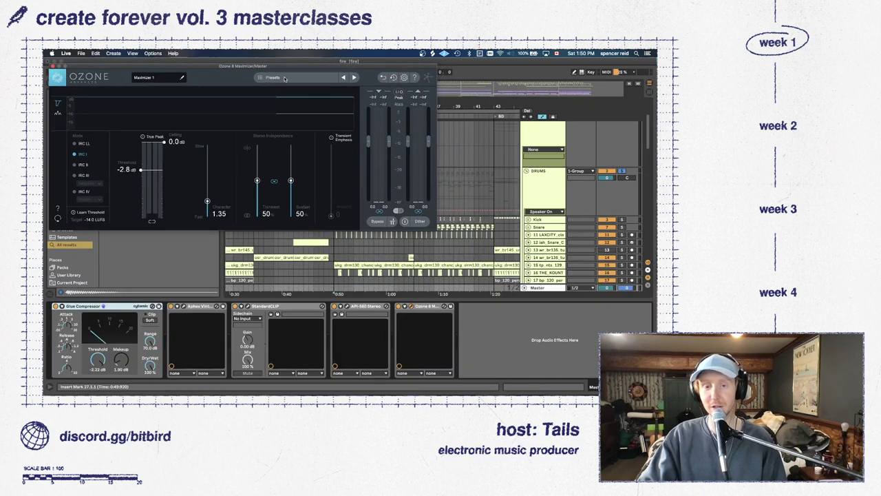
Solo the Kick and Snare groups and play them from the drop to inspect the Maximizer's levels
left_click(622, 219)
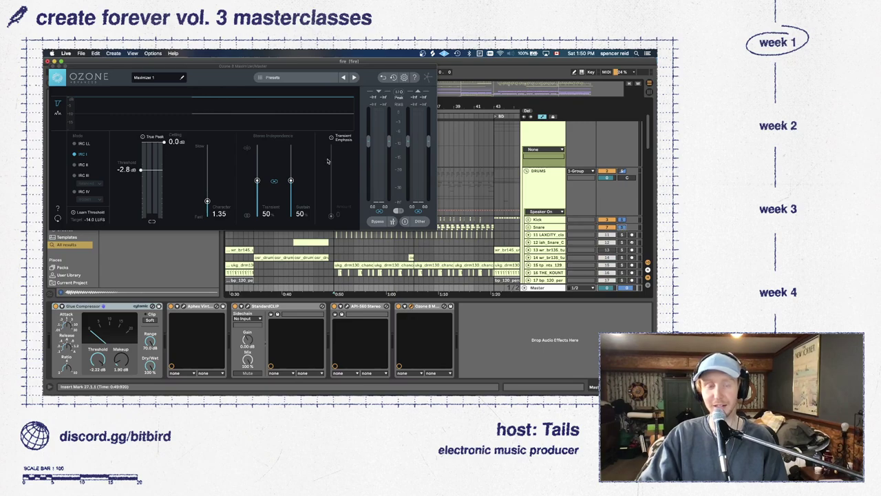
key("space")
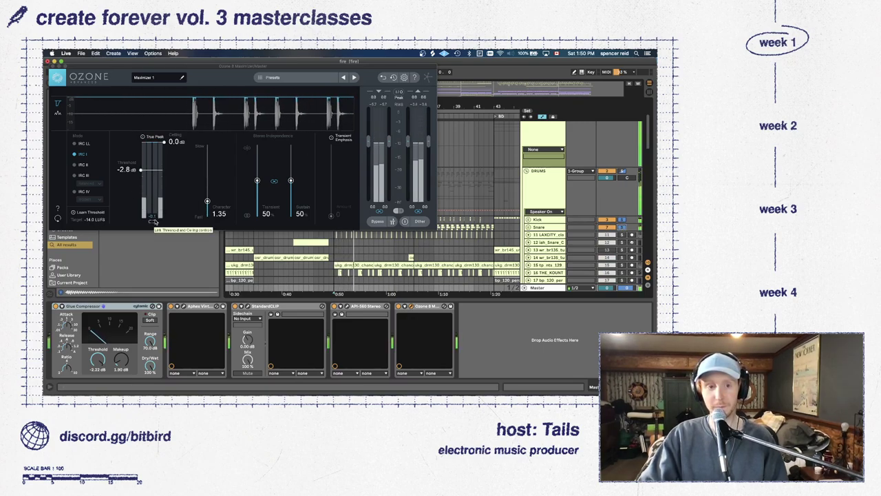
key("space")
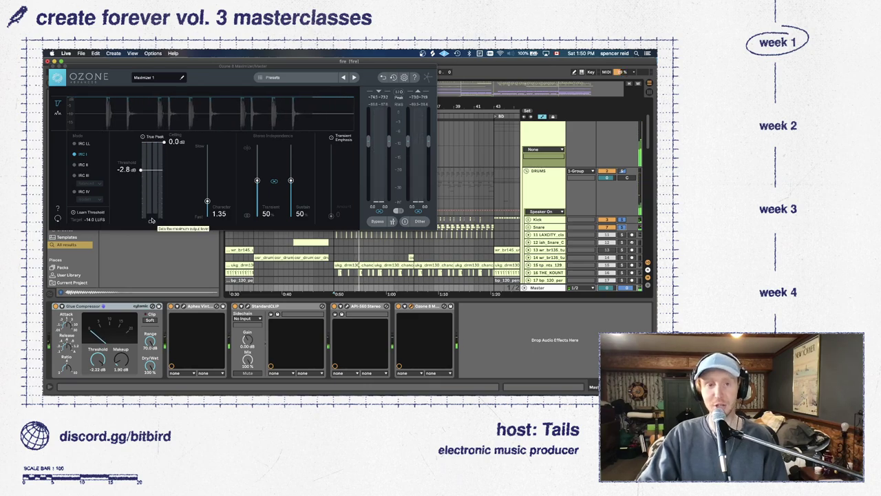
key("space")
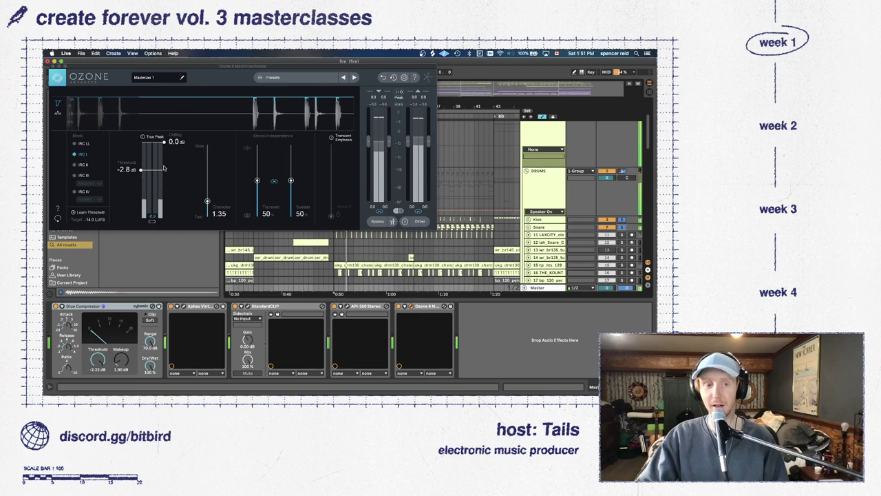
Go to the Serum bass layers in 53 Group, unfold 59 Serum, and solo and play 58 Serum from the drop
scroll(534, 183, "down", 5)
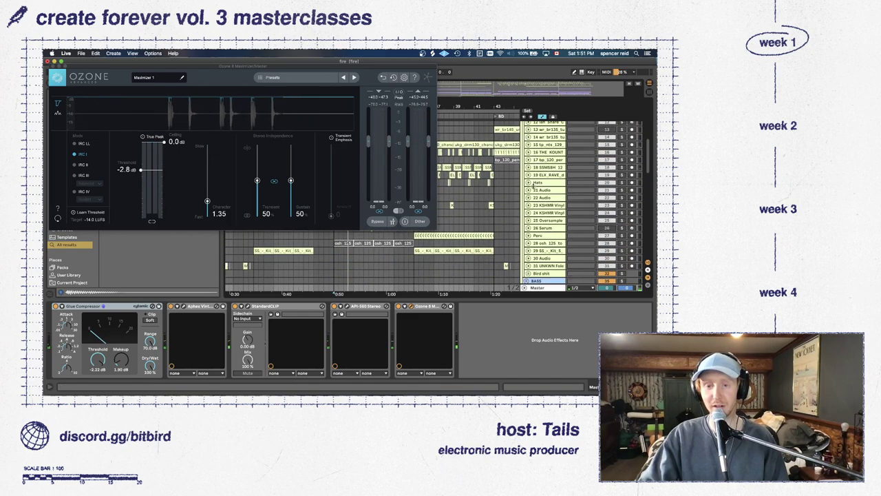
scroll(534, 185, "down", 5)
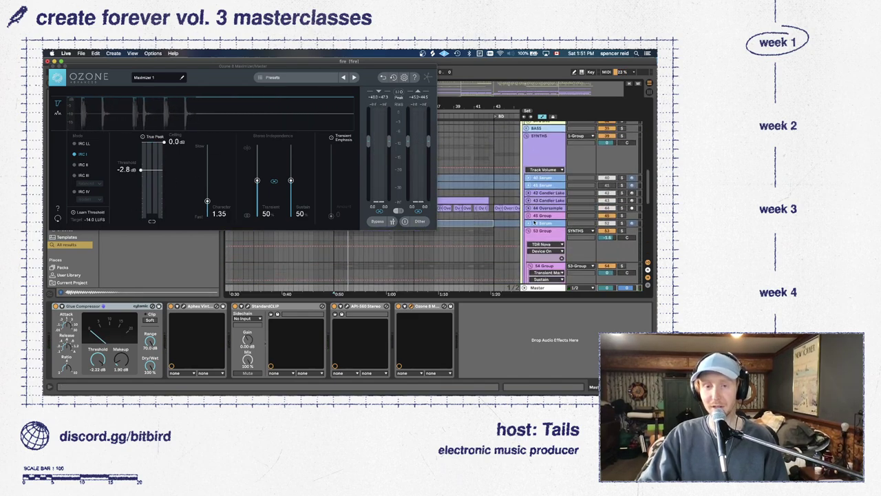
scroll(528, 192, "down", 5)
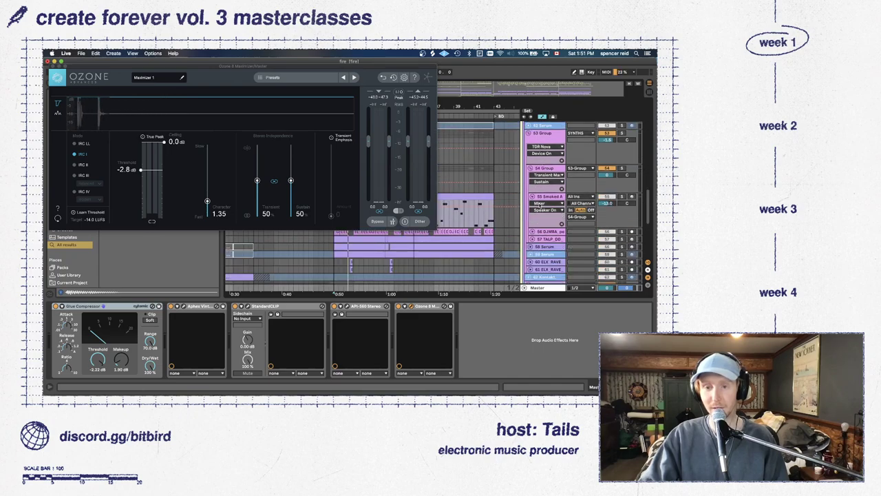
left_click(531, 218)
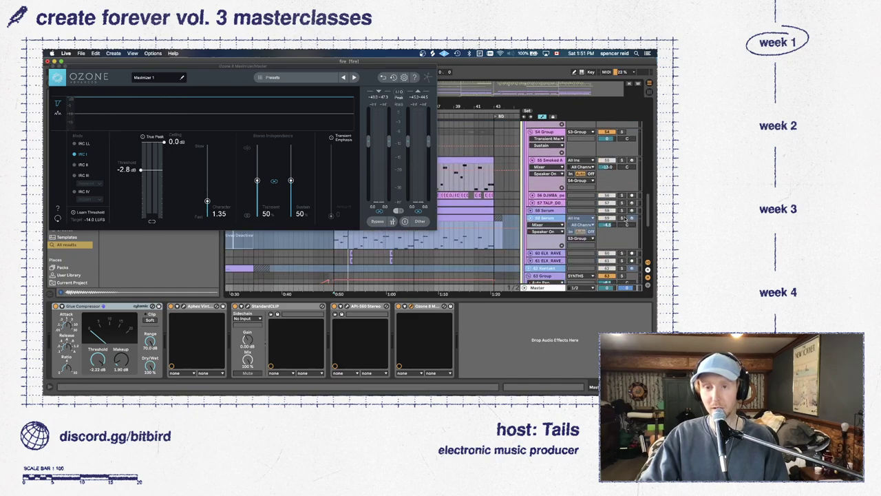
key("space")
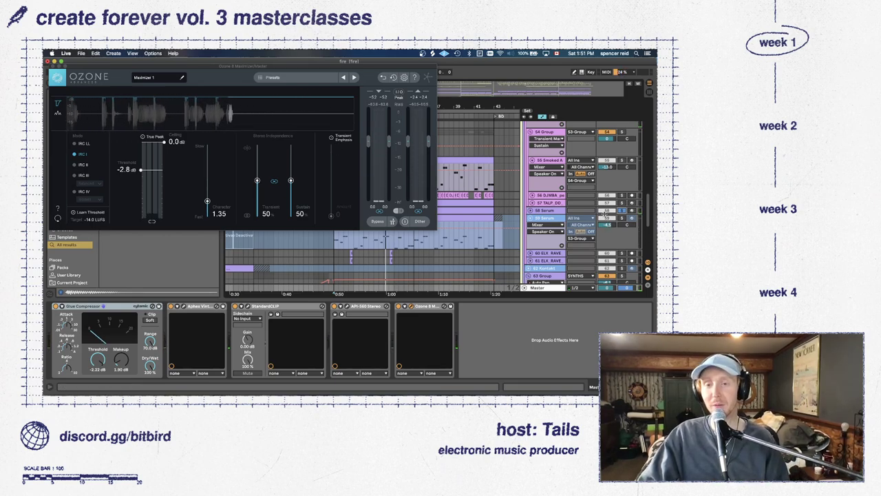
Unfold 58 Serum, set its track volume to -3.7 dB, play it through the Maximizer, and close the Ozone window
left_click_drag(639, 214, 639, 219)
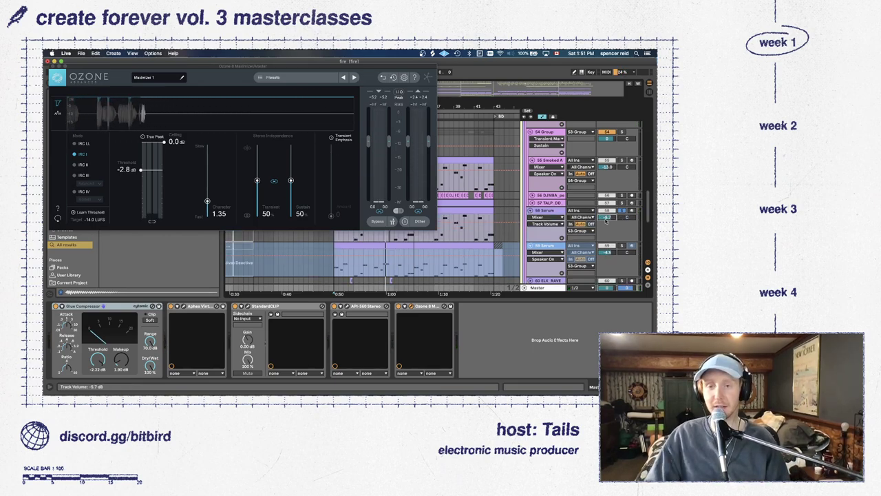
key("space")
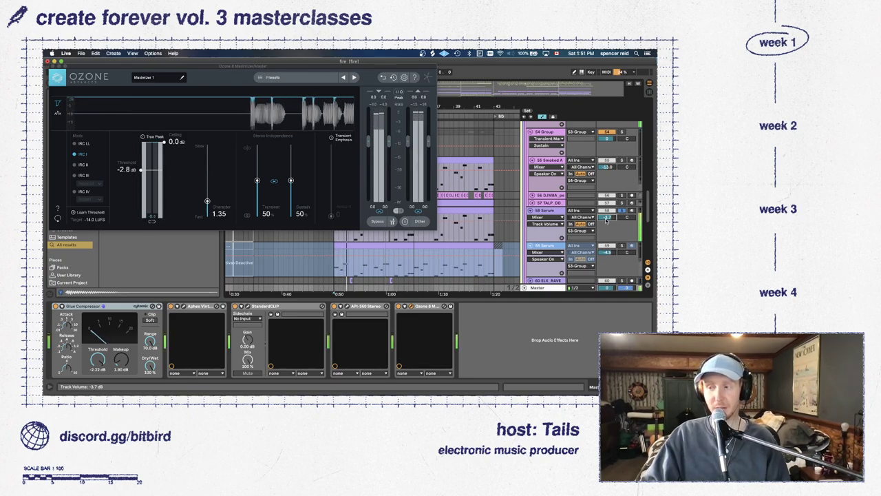
left_click_drag(250, 69, 256, 70)
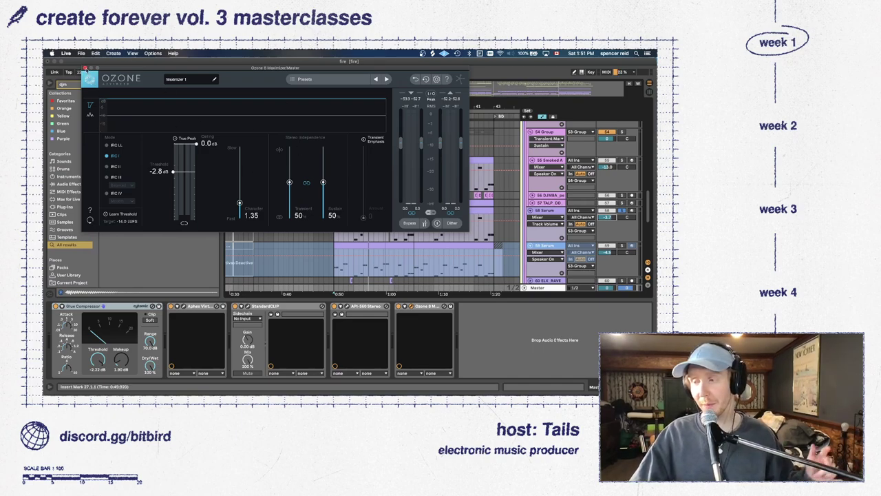
left_click(84, 69)
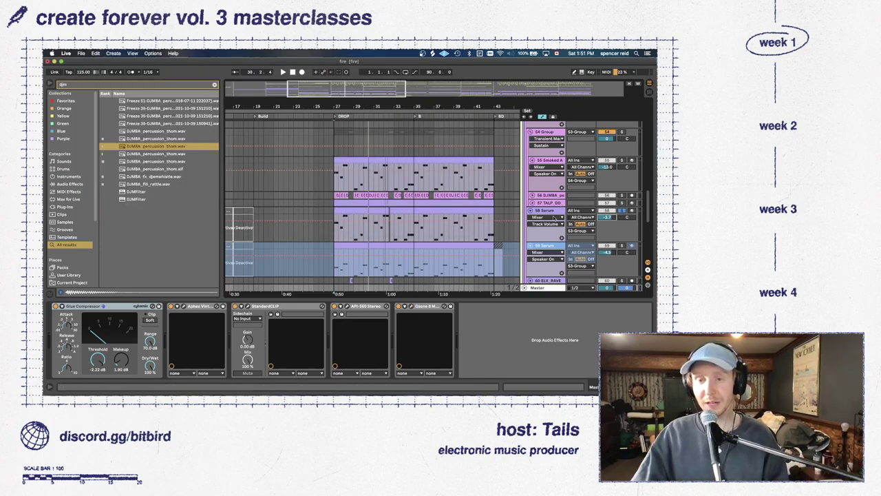
Show 58 Serum's devices, play it from the drop, and view its Serum plug-in window before closing it
left_click(554, 218)
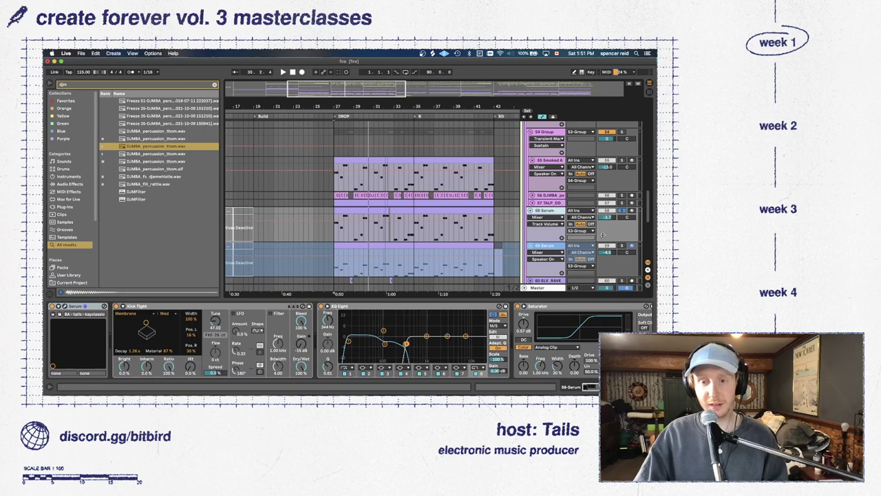
key("space")
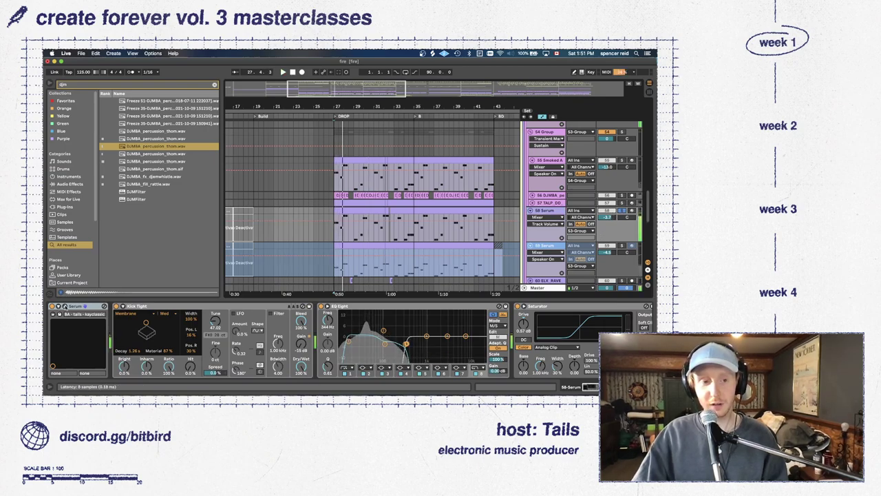
key("super+alt+p")
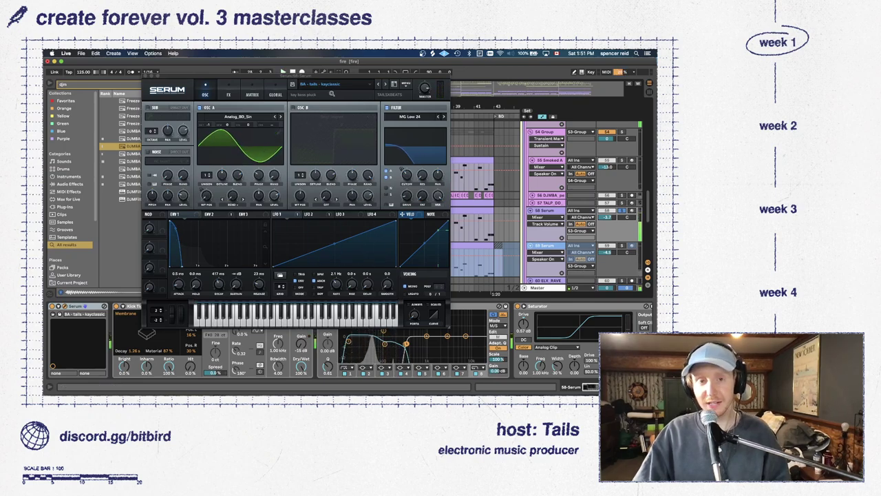
left_click(147, 75)
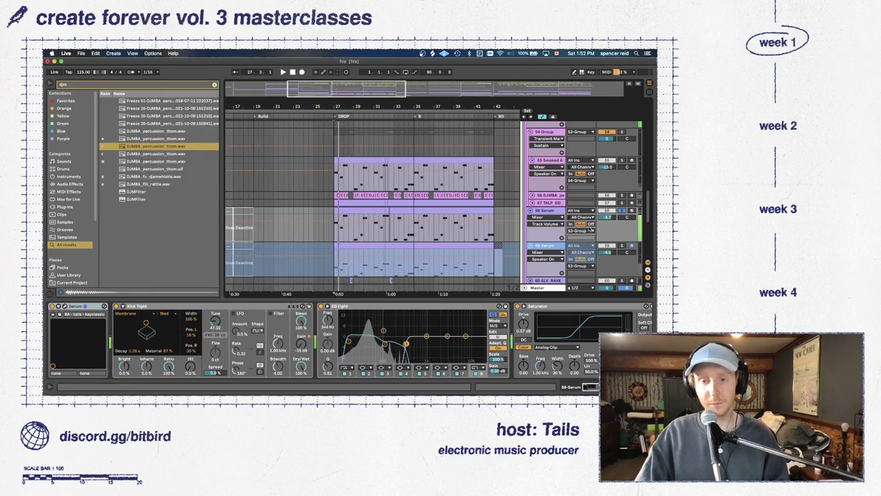
Solo 59 Serum, show its devices, and play it from the drop
scroll(606, 220, "down", 1)
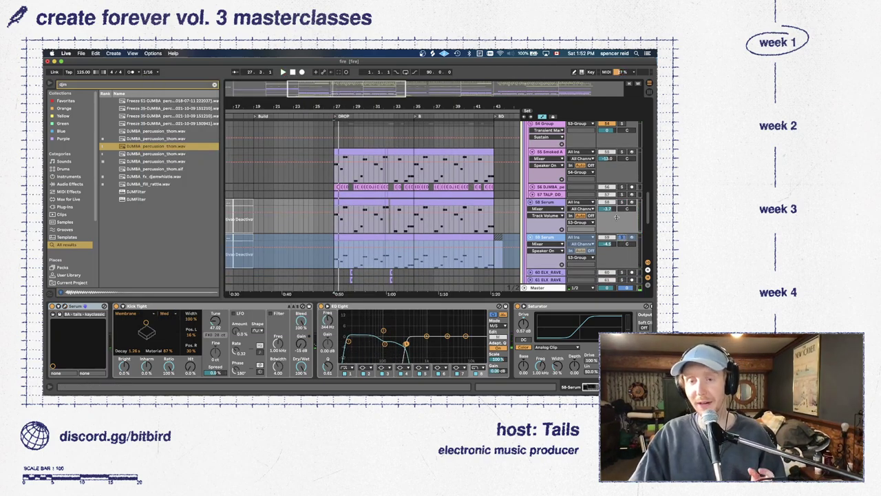
scroll(616, 216, "down", 1)
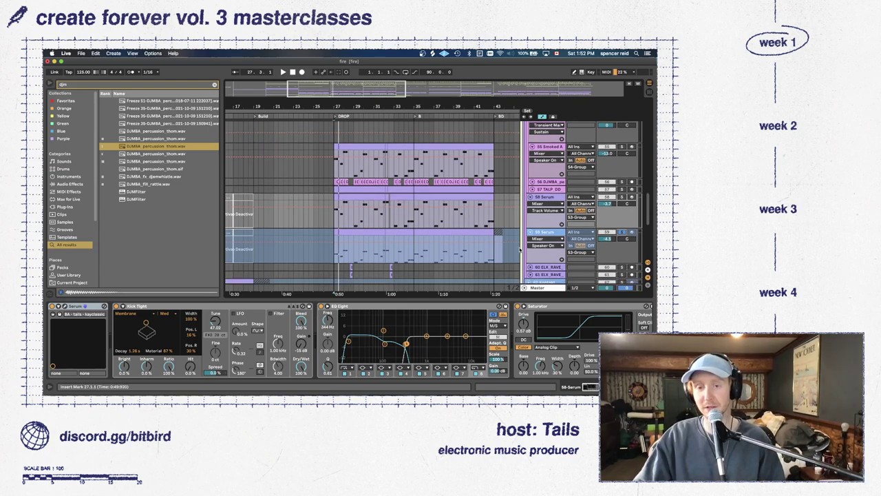
left_click(624, 233)
key("space")
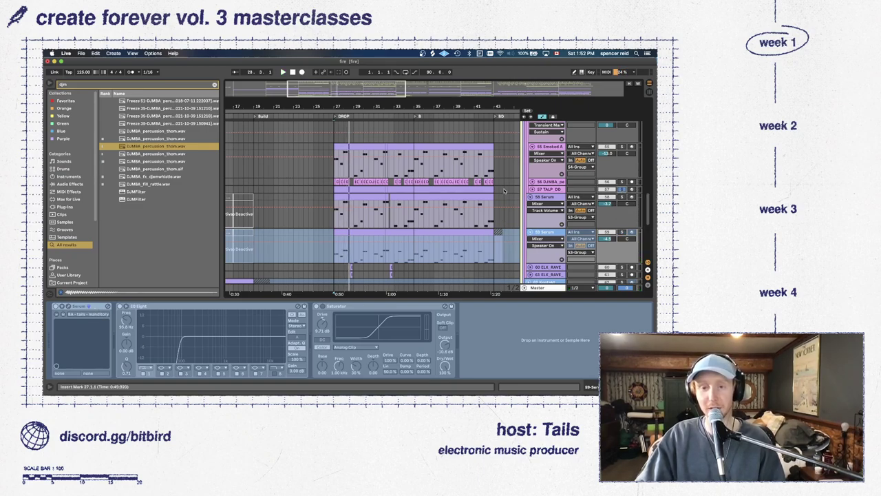
Unfold the 57 TALP bass loop track, select its opening bars, and play it soloed with its devices shown
left_click(531, 189)
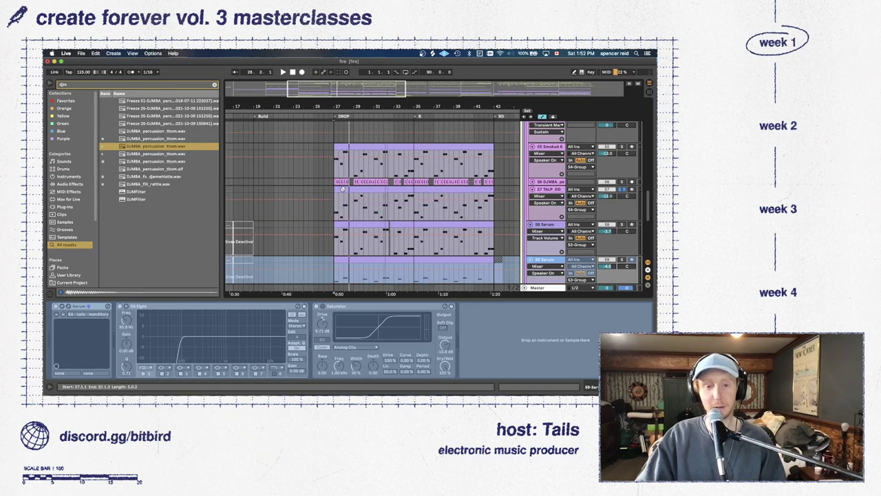
left_click_drag(337, 203, 385, 207)
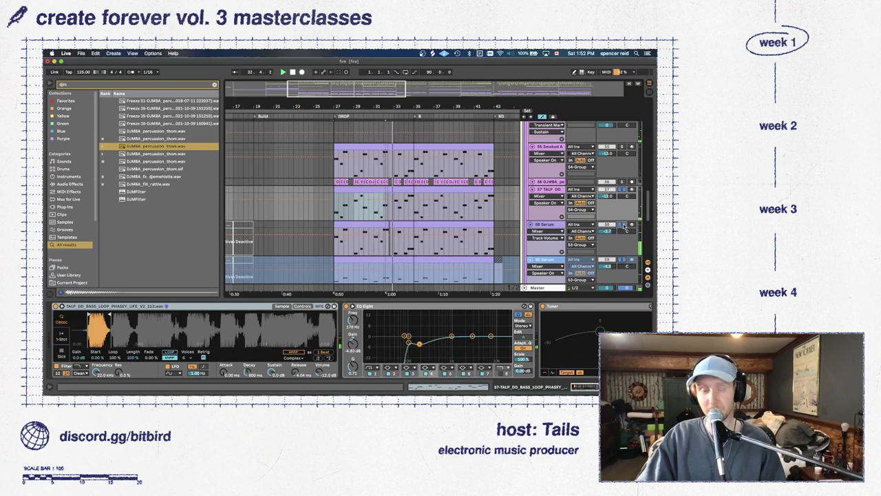
Unfold the 56 DJMBA percussion track and fold the 57 TALP, 58 Serum and 59 Serum tracks
left_click(531, 180)
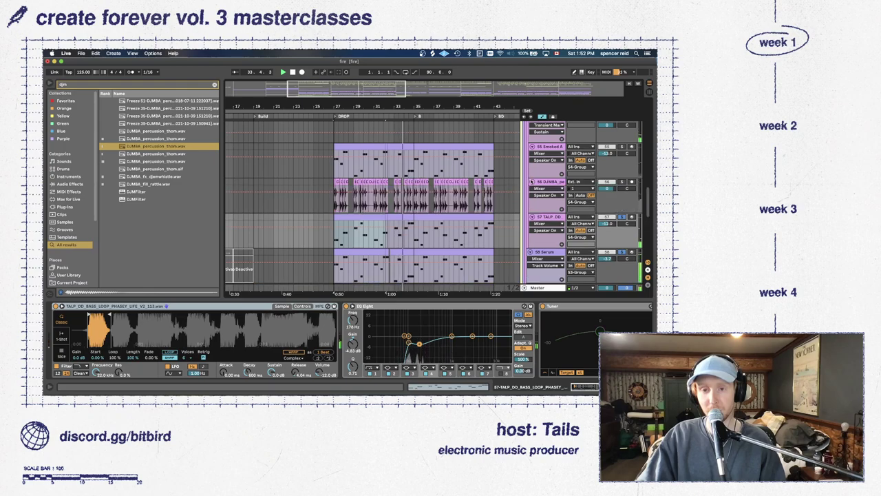
left_click(531, 216)
left_click(531, 224)
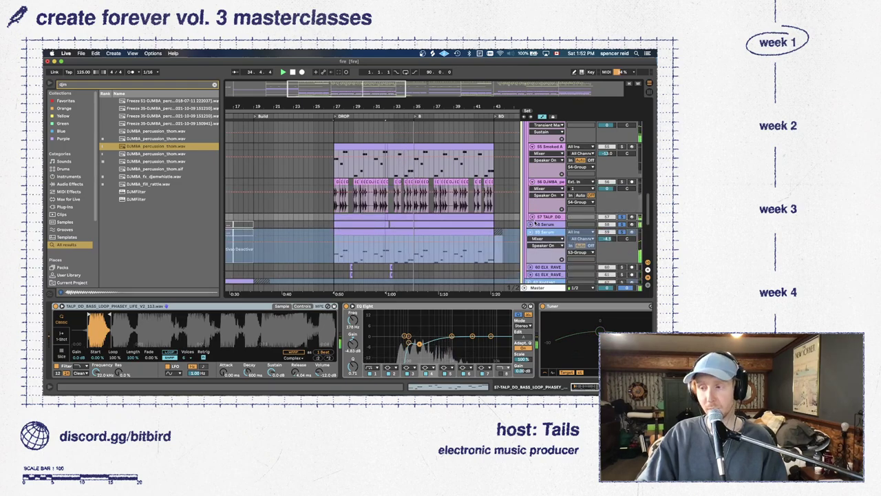
left_click(531, 225)
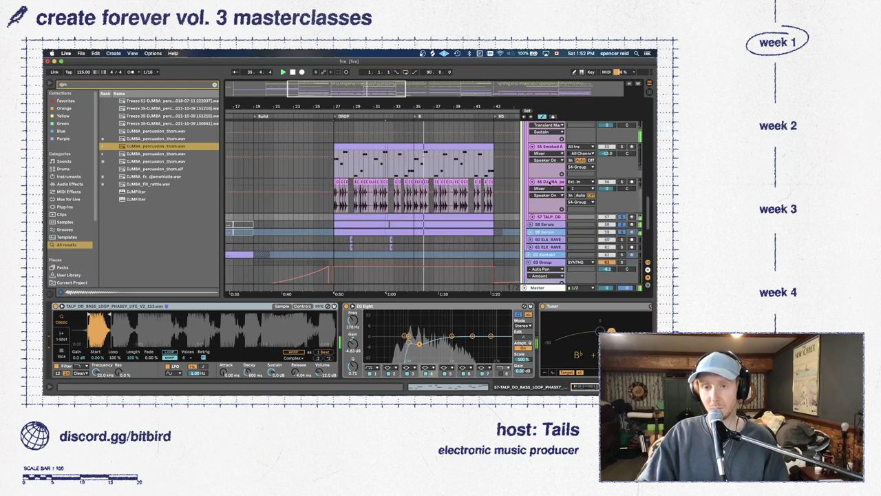
Insert an audio track below 56 DJMBA and place the DJMBA_percussion_thom.wav sample on it at about bar 24
left_click(548, 181)
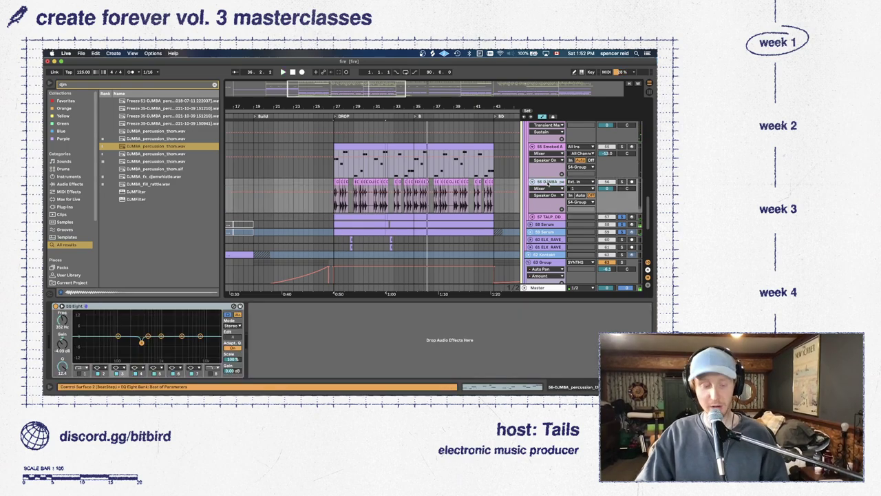
key("super+t")
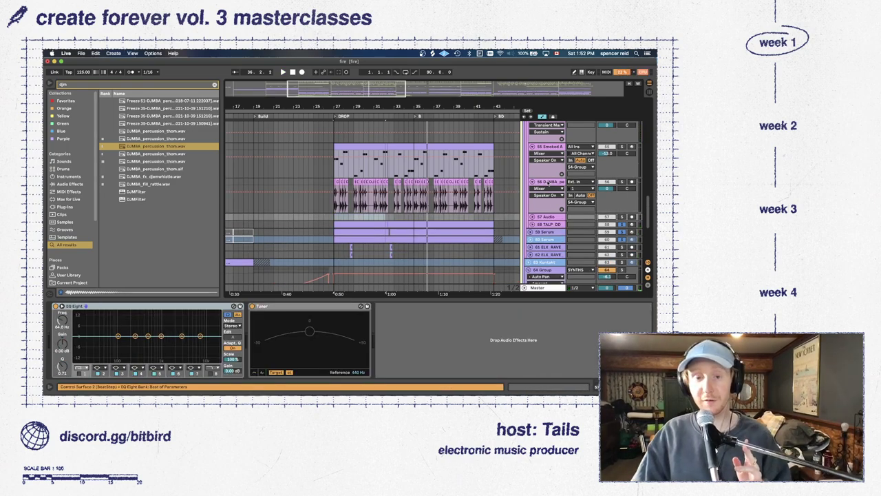
left_click_drag(156, 142, 350, 222)
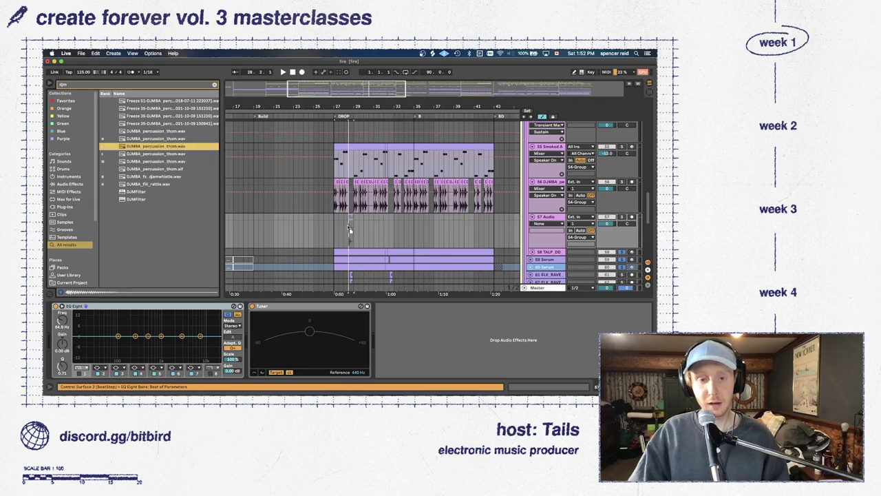
scroll(407, 189, "right", 5)
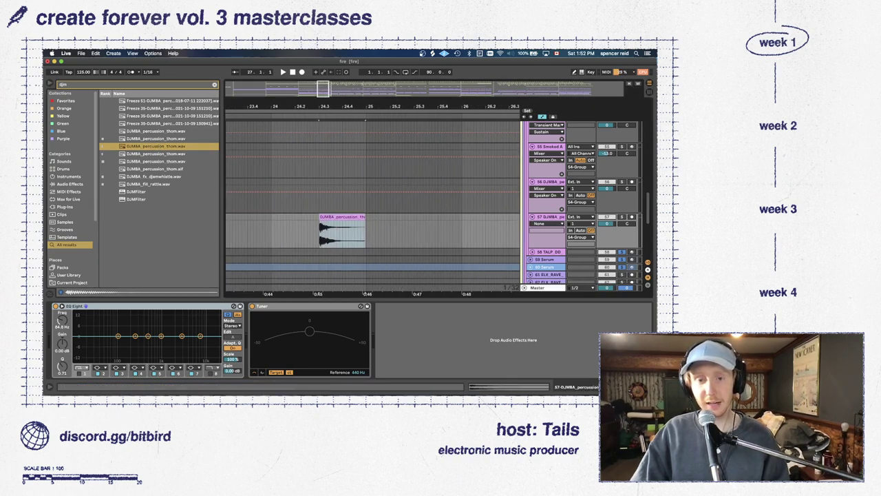
Solo the 56 DJMBA percussion track and play its chopped clips from the drop
left_click(407, 189)
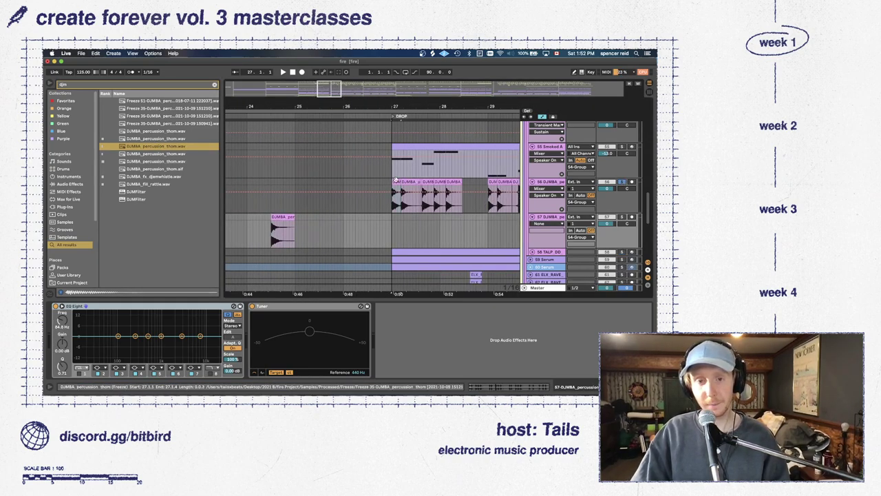
key("space")
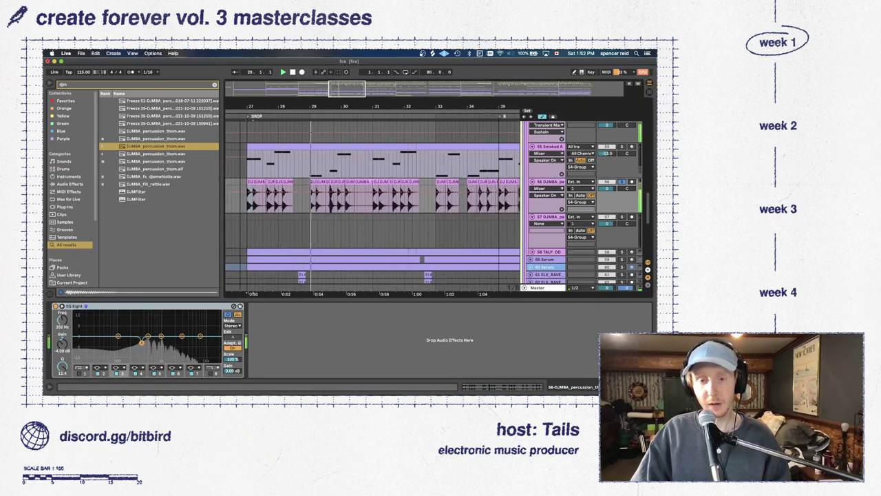
key("space")
Solo and play the original percussion sample on track 57, and move an EQ Eight band to 474 Hz with 0.13 dB gain
scroll(488, 239, "down", 5)
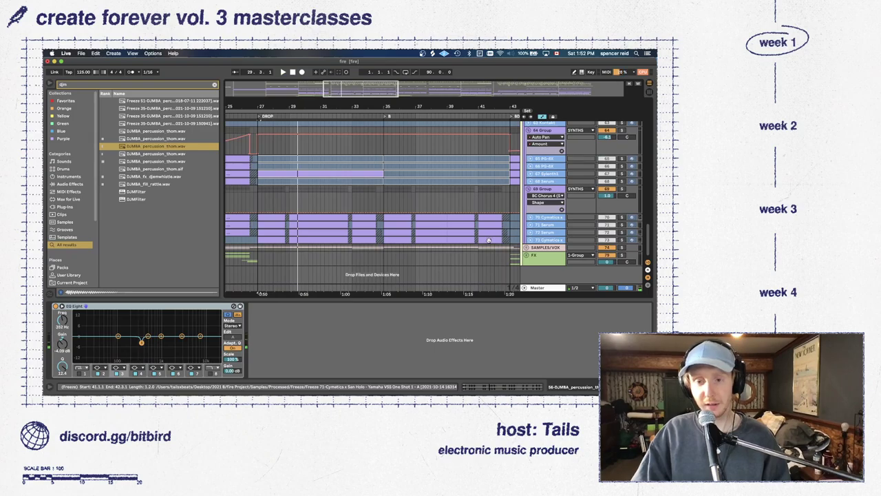
scroll(487, 239, "up", 10)
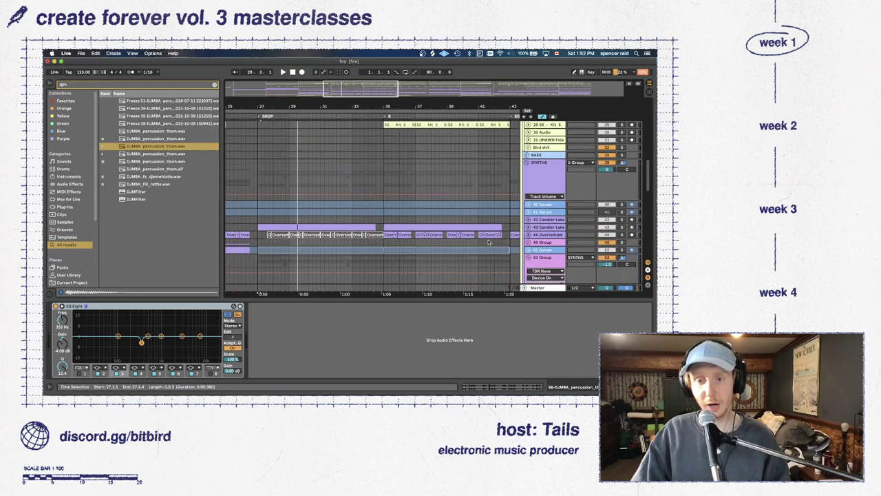
scroll(489, 241, "down", 5)
scroll(326, 122, "up", 6)
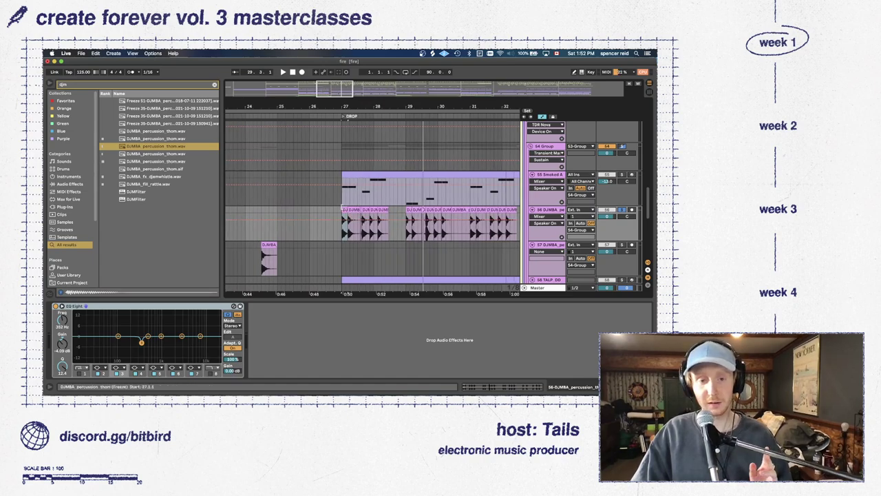
left_click(532, 245)
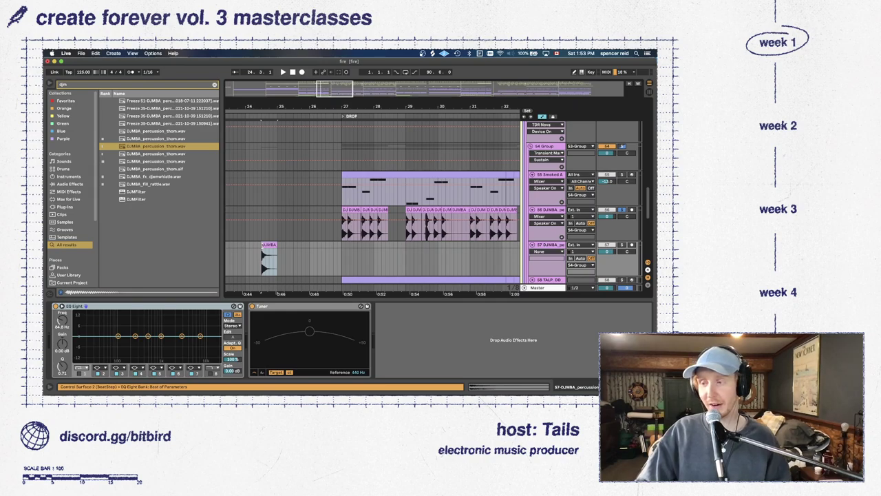
key("space")
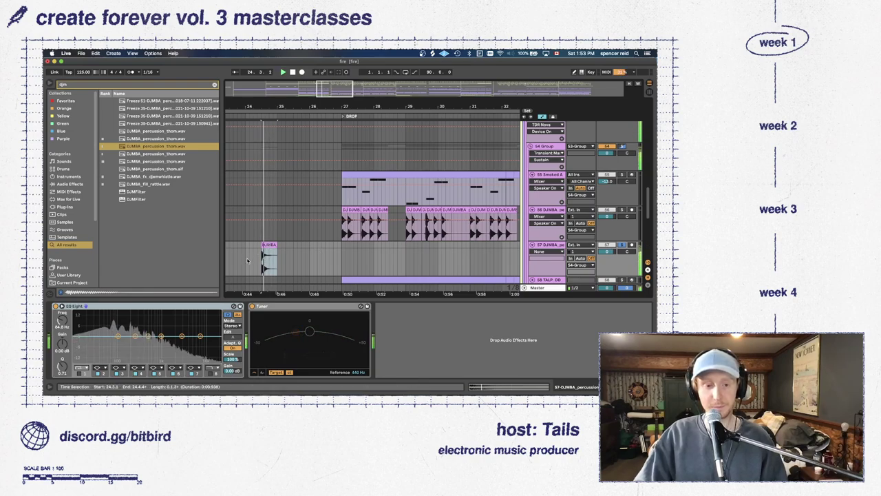
mouse_move(134, 338)
left_mouse_down()
mouse_move(113, 313)
mouse_move(159, 313)
mouse_move(147, 337)
left_mouse_up()
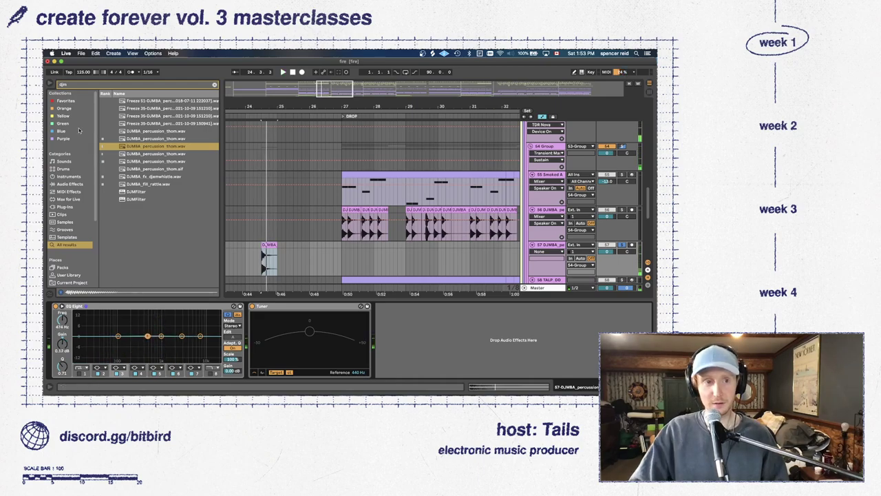
Search the browser for "melody"
left_click(50, 84)
type("mel")
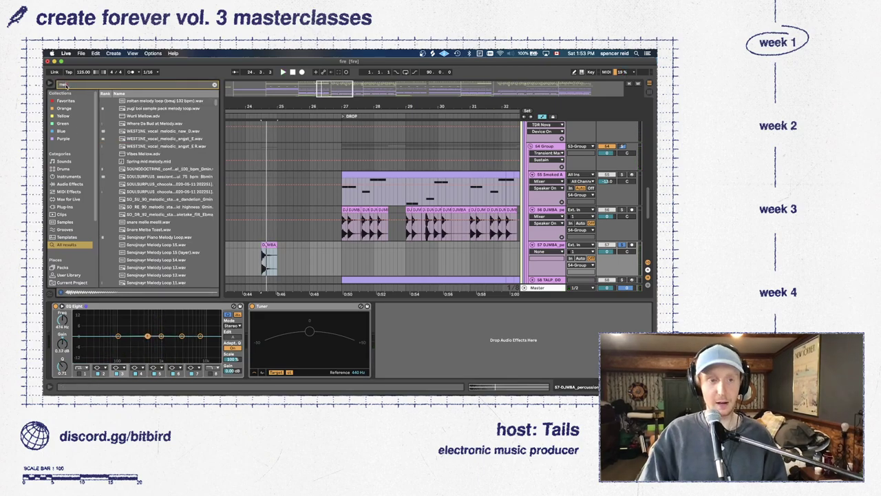
type("ody")
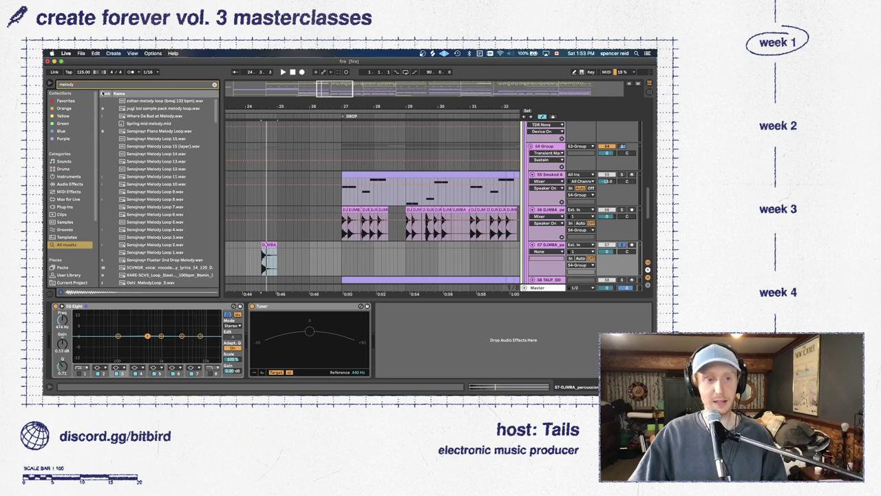
Load Melodyne from a browser search for "melodyne" onto track 57, and duplicate the track's percussion clip at about bar 25
type("ne")
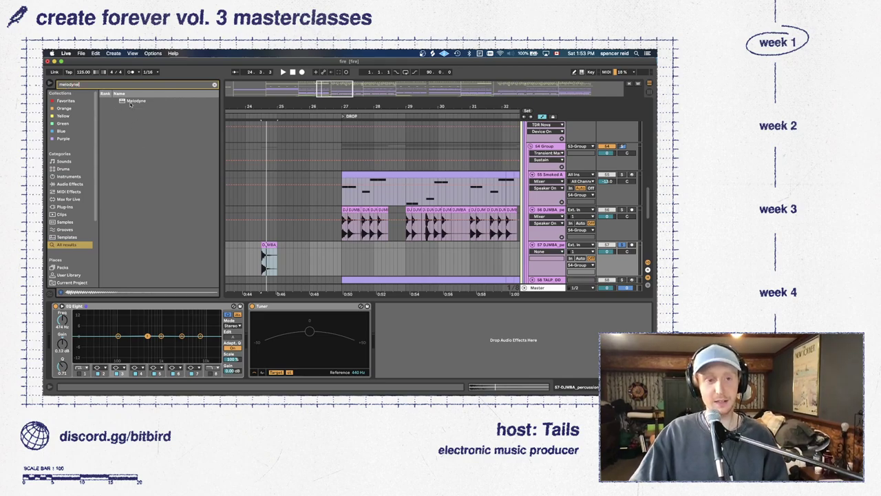
key("Down")
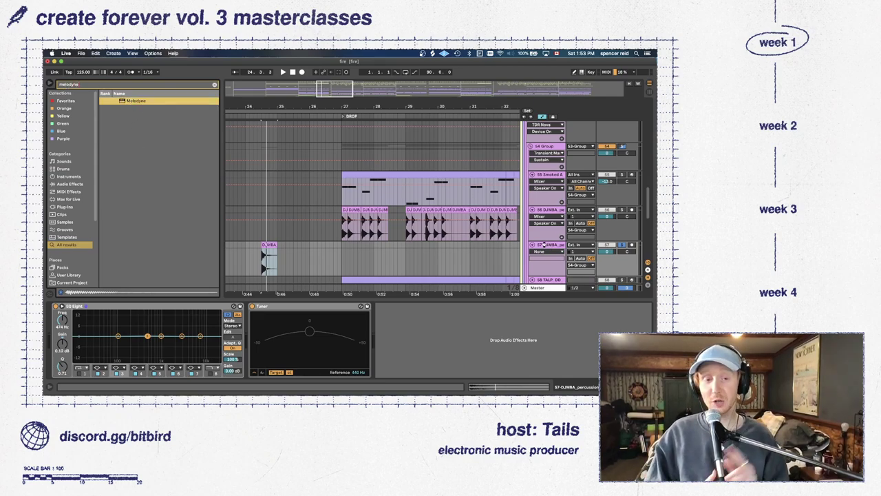
key("Return")
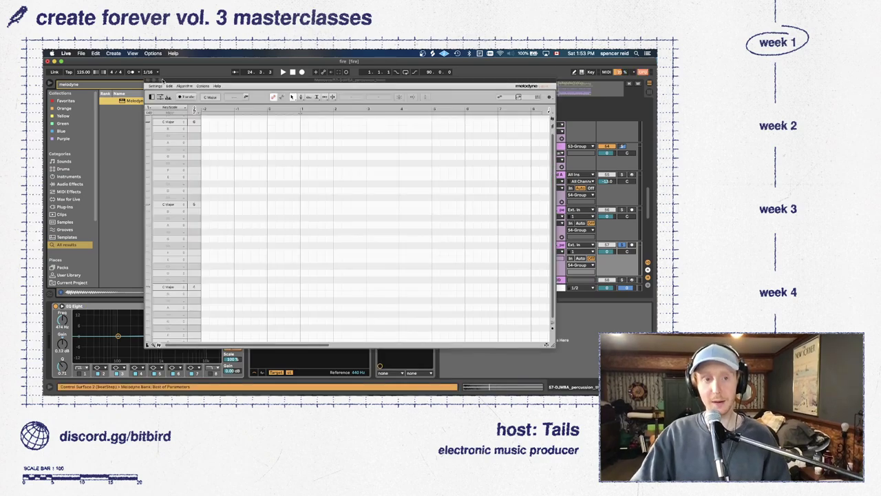
left_click(146, 80)
left_click(267, 247)
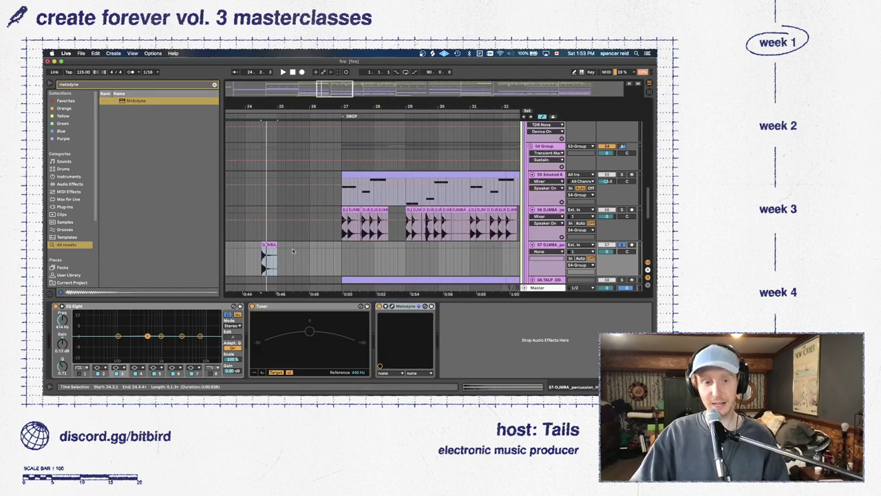
key("super+d")
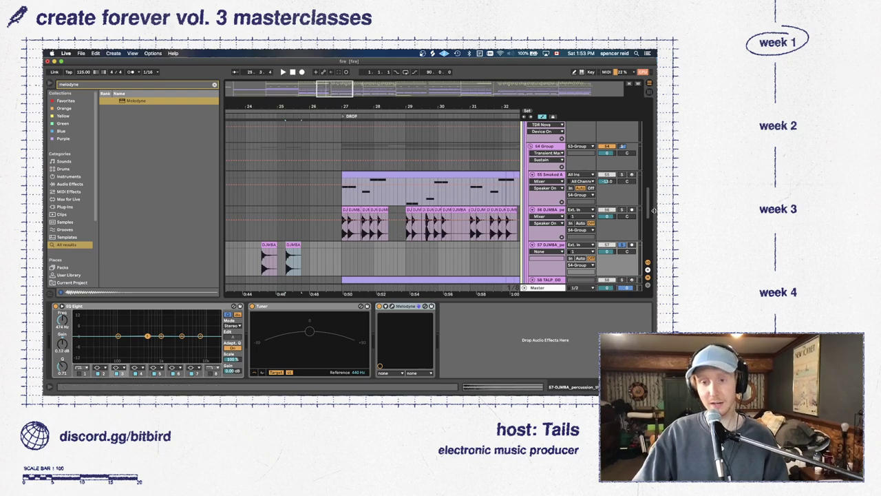
Solo the 56 DJMBA percussion track and play its chopped clips from the start of the drop
left_click(622, 210)
left_click(347, 119)
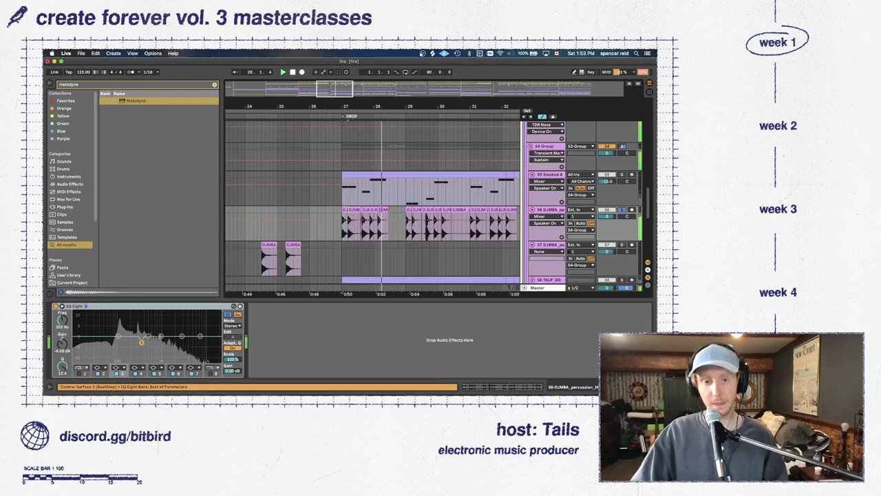
Transfer the two percussion clips on track 57 into Melodyne by playing them from about bar 24
left_click(268, 244)
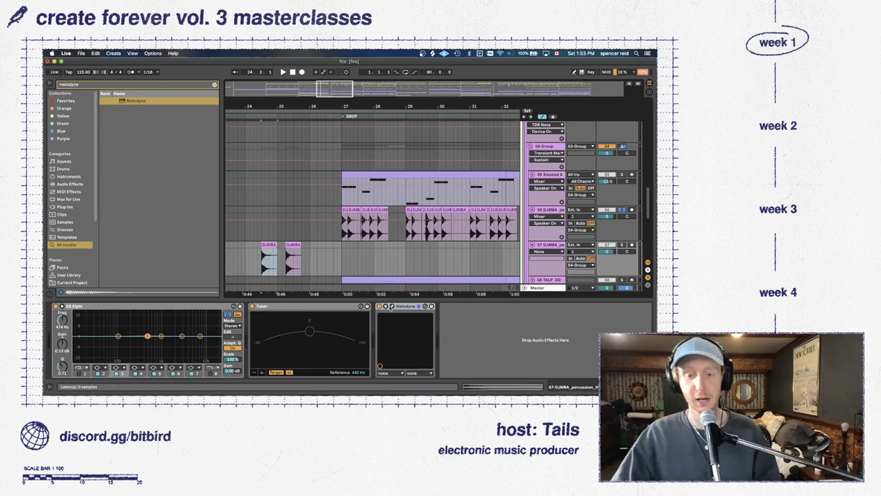
left_click(391, 306)
left_click(184, 97)
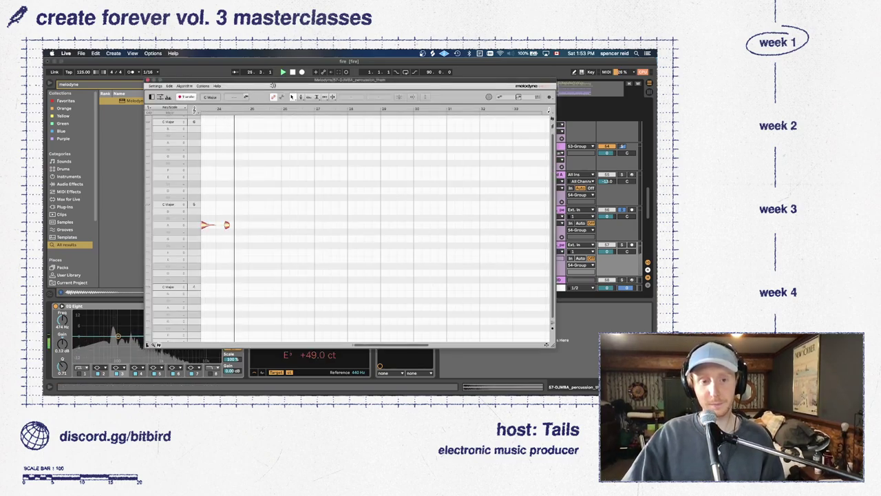
key("space")
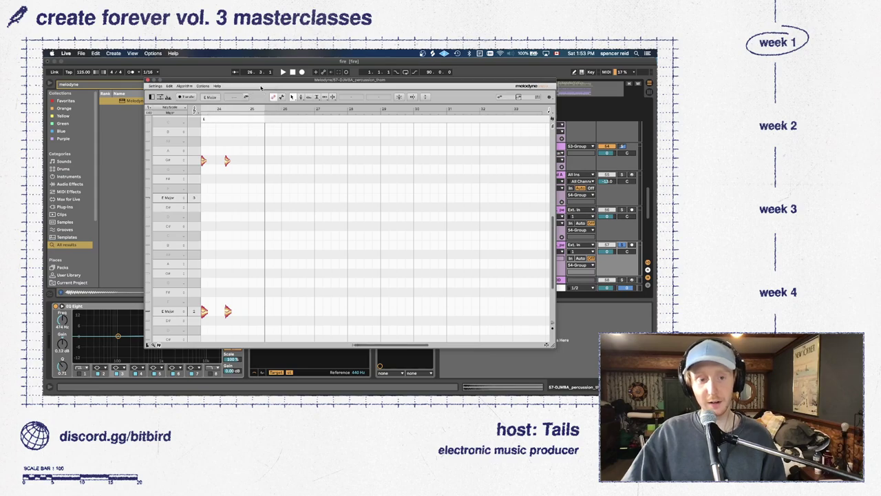
Set the Melodyne scale to E Minor for the transferred percussion notes
left_click_drag(259, 80, 325, 86)
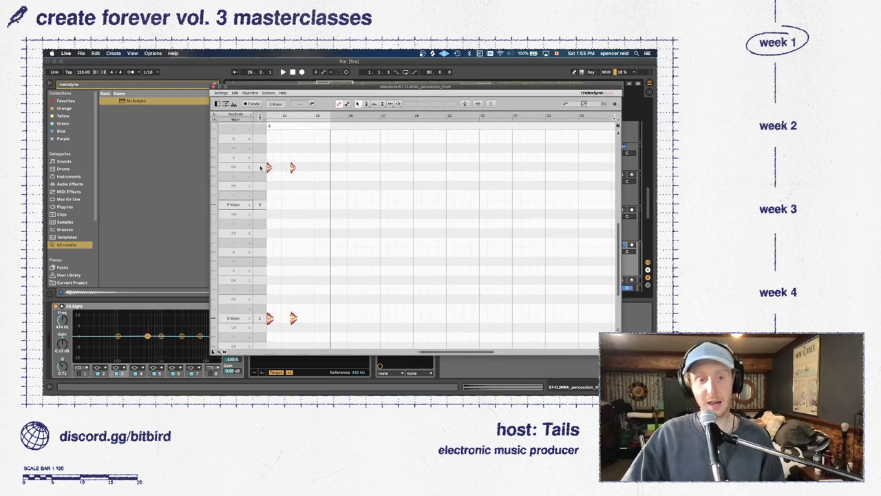
scroll(269, 171, "left", 5)
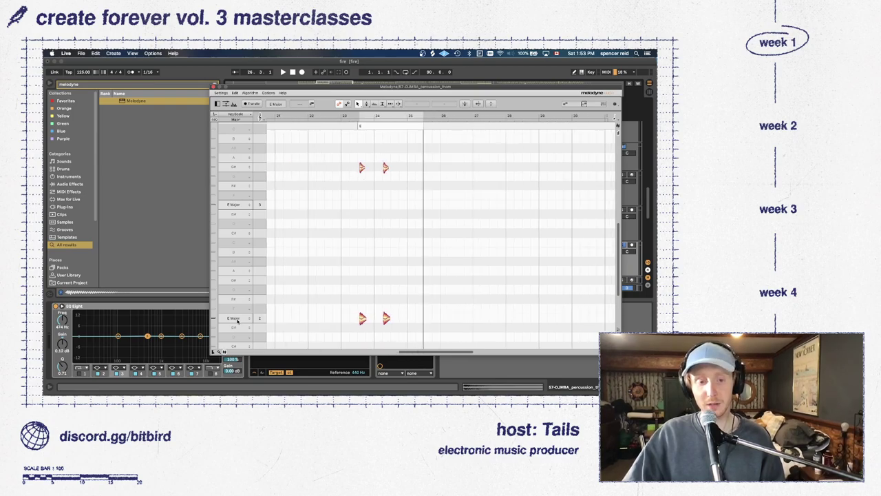
left_click(238, 321)
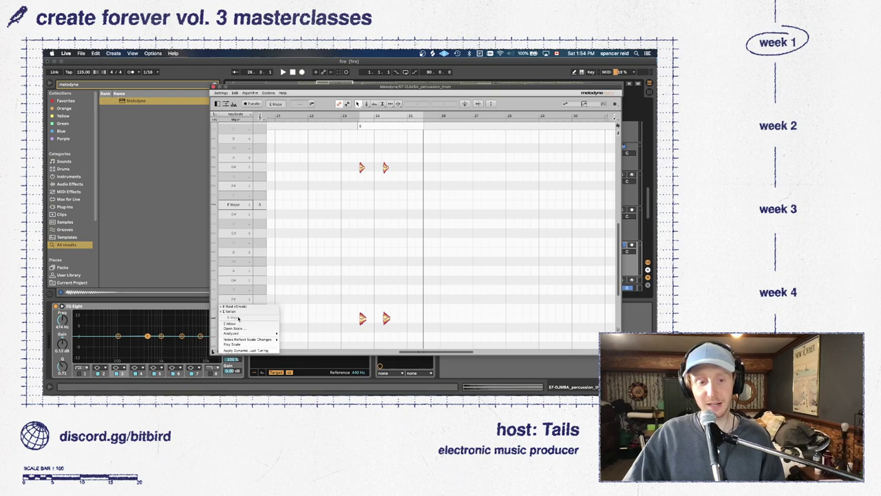
left_click(239, 324)
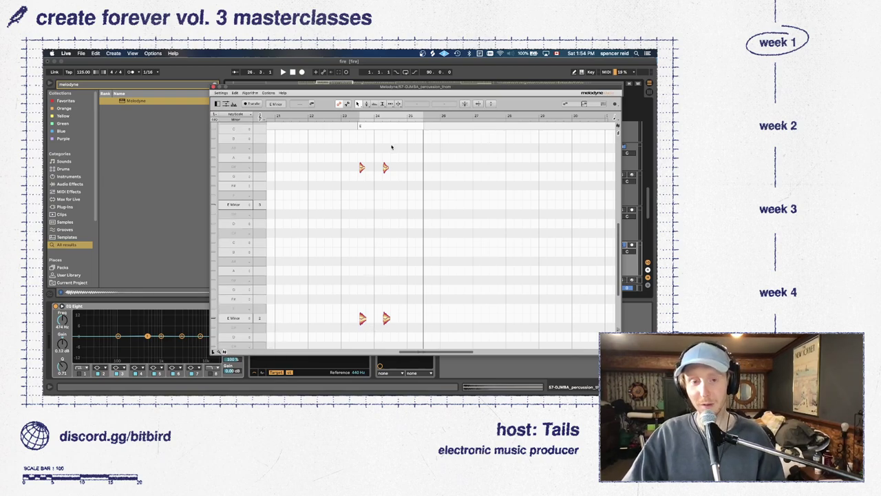
Lower the first percussion hit's upper note to G in Melodyne and play back the result
key("space")
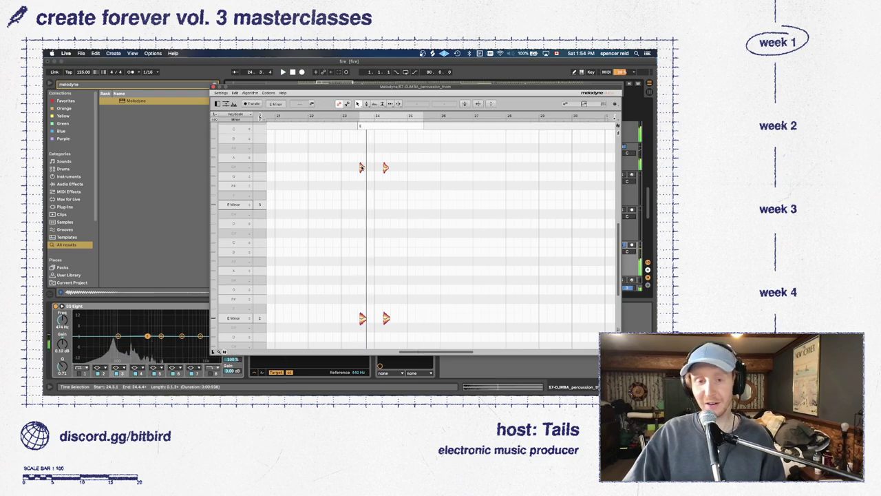
left_click_drag(338, 87, 222, 70)
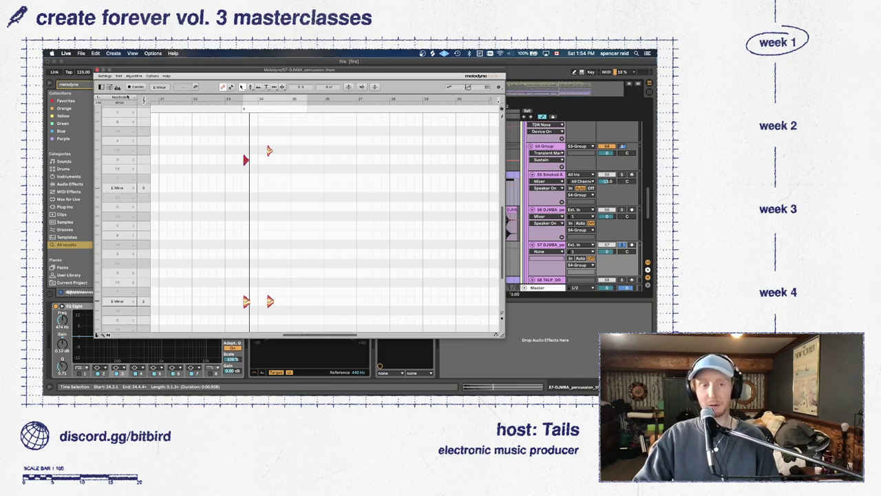
key("space")
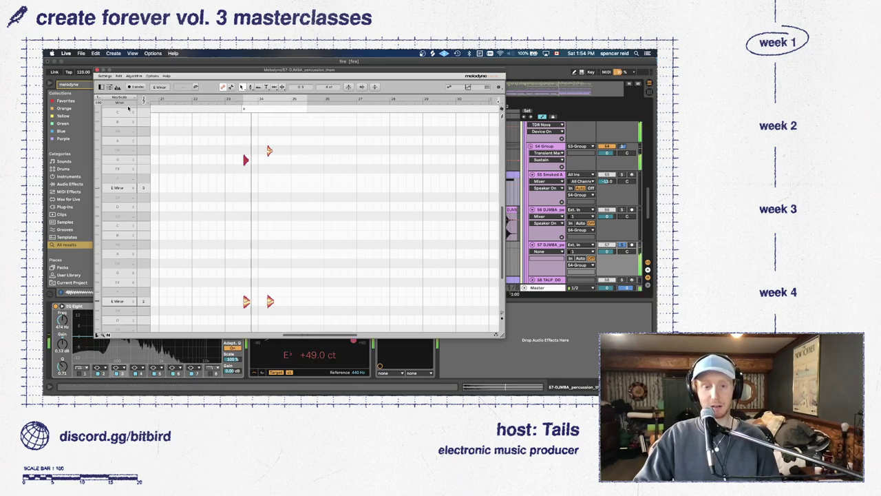
key("space")
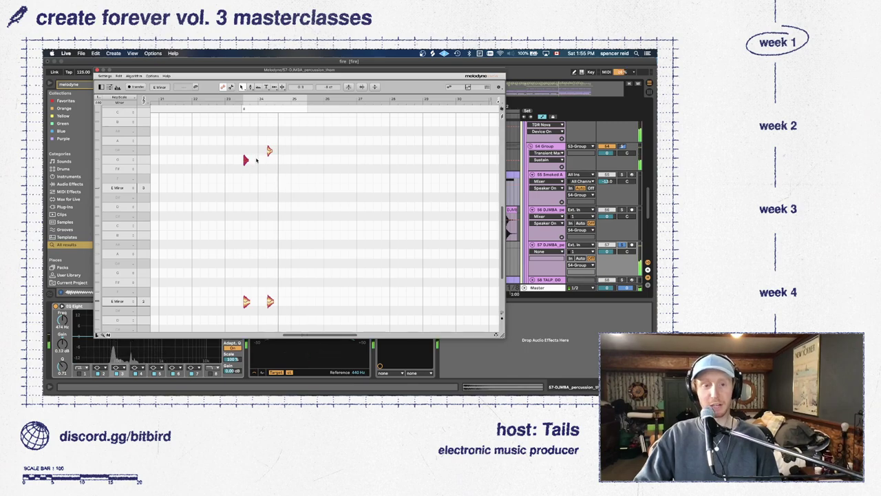
left_click(97, 70)
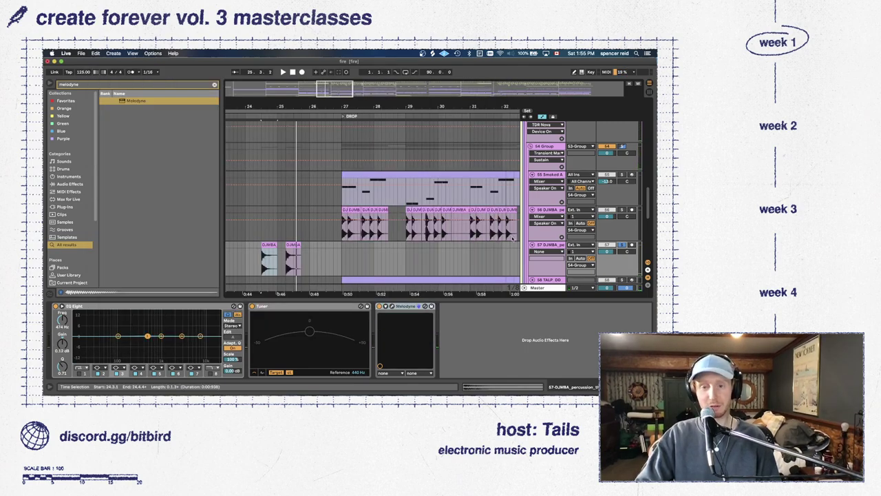
Freeze and flatten track 57 to render the Melodyne-edited percussion clips as audio
right_click(551, 246)
left_click(582, 293)
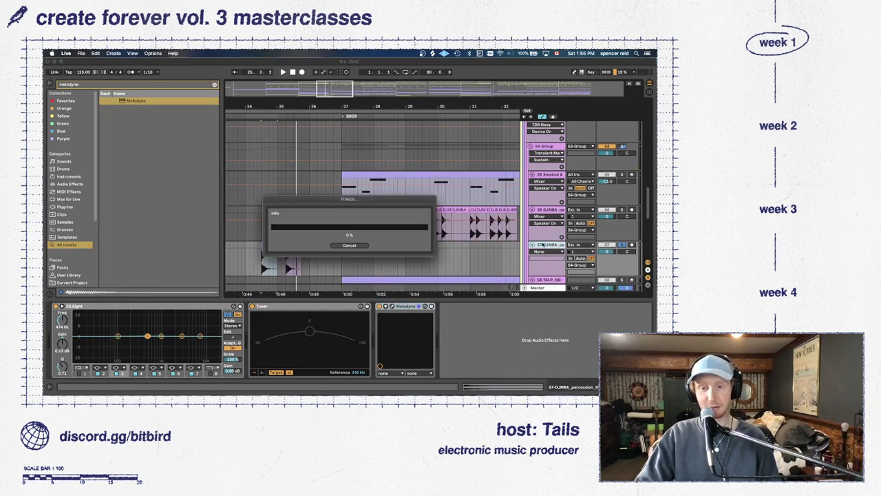
right_click(544, 245)
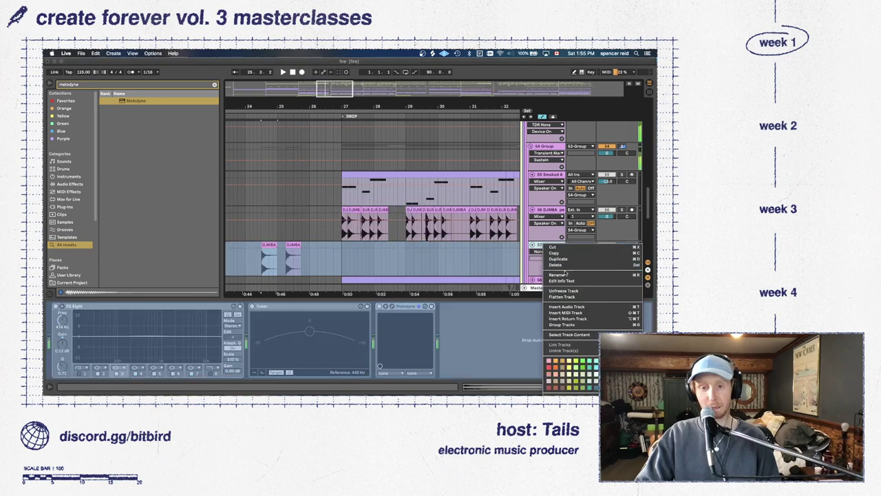
Rename the two flattened clips minor and major, and shift the minor clip slightly later
left_click(271, 245)
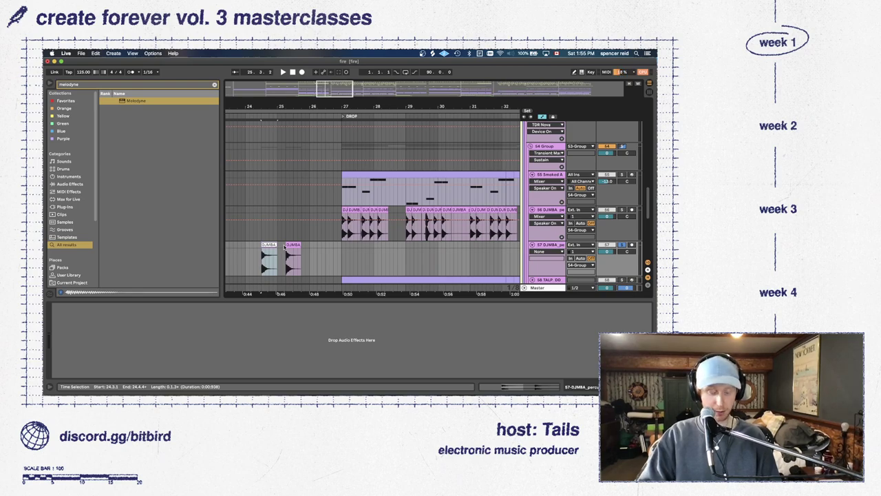
left_click(293, 246)
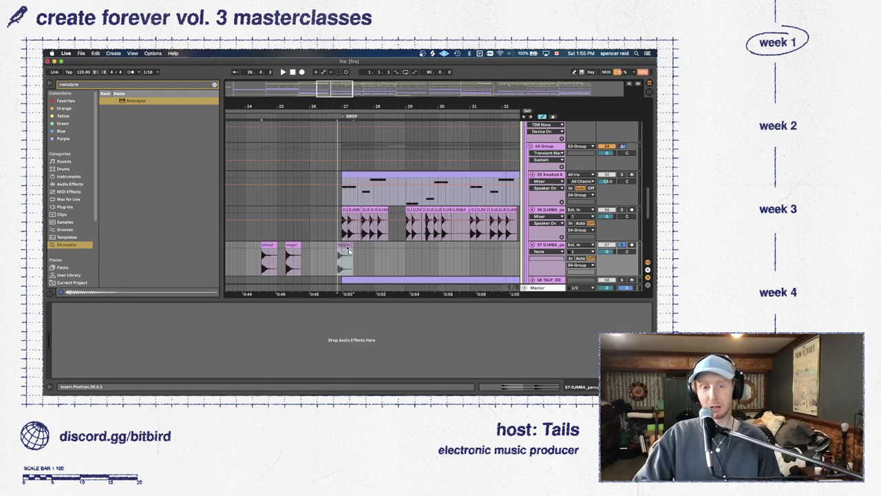
left_click(264, 249)
left_click_drag(263, 249, 273, 245)
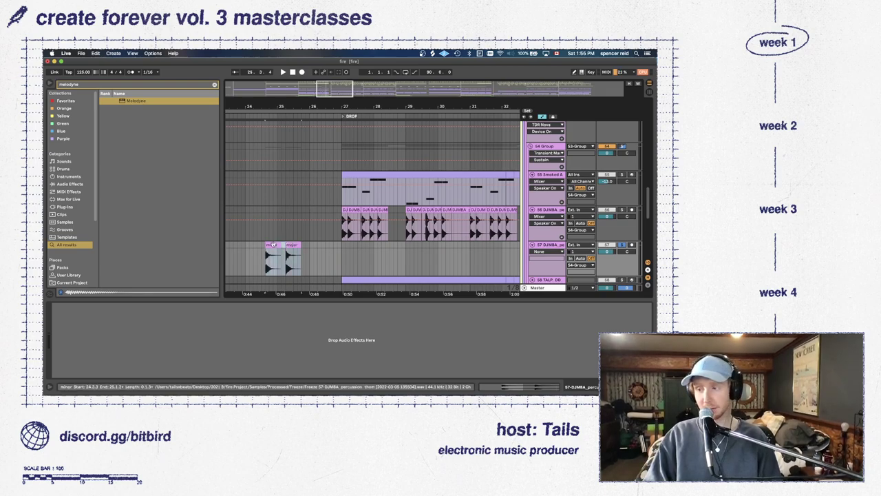
Delete the minor and major clips and remove audio track 57
key("Delete")
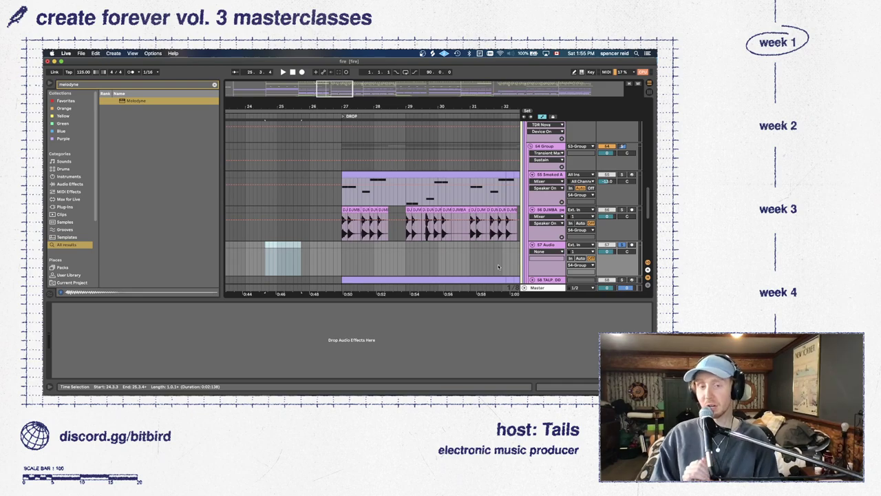
left_click(548, 249)
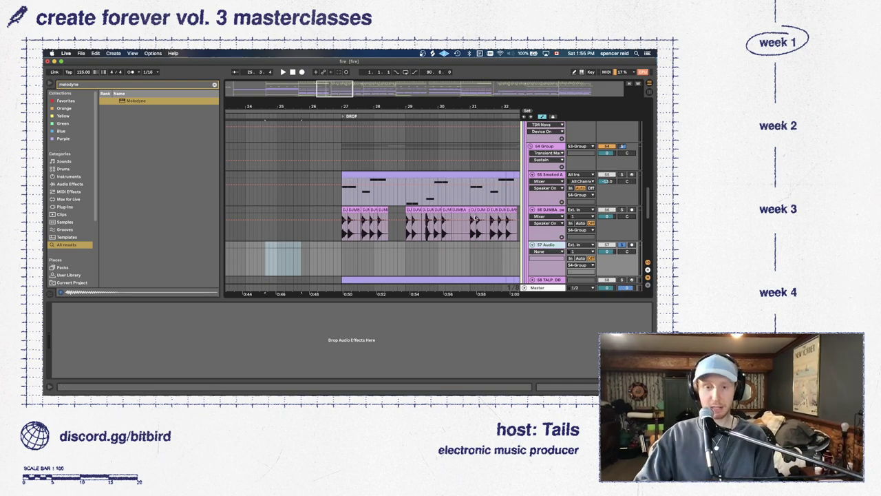
key("Delete")
key("super+alt+l")
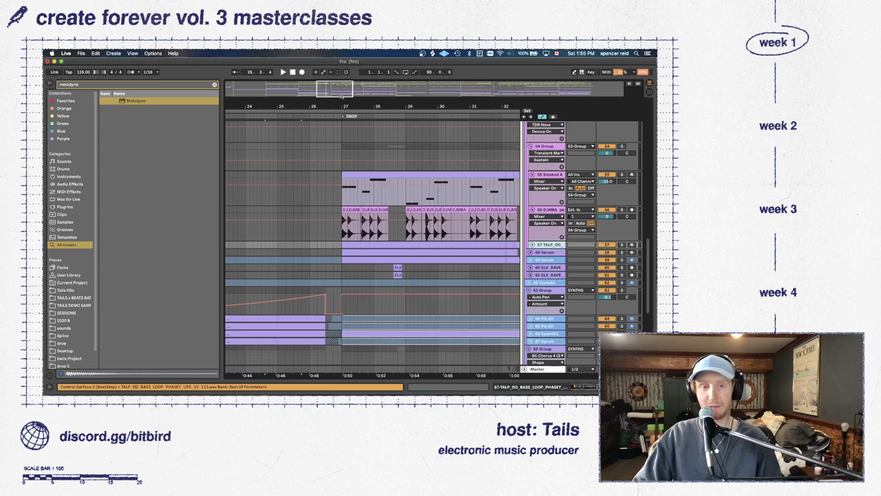
Solo the 68 Group synths, play them from the drop, and show the device chain of its track 69 Cymatics
left_click_drag(341, 96, 342, 109)
scroll(579, 262, "down", 5)
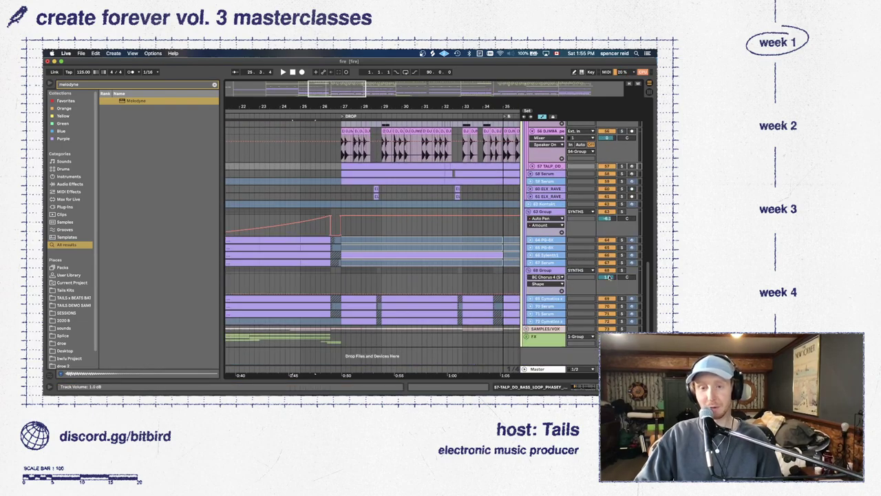
double_click(542, 299)
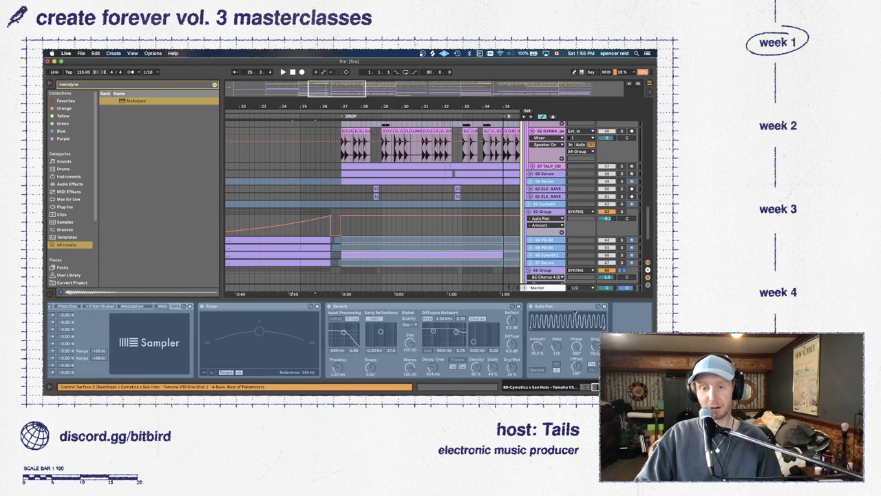
scroll(453, 227, "down", 3)
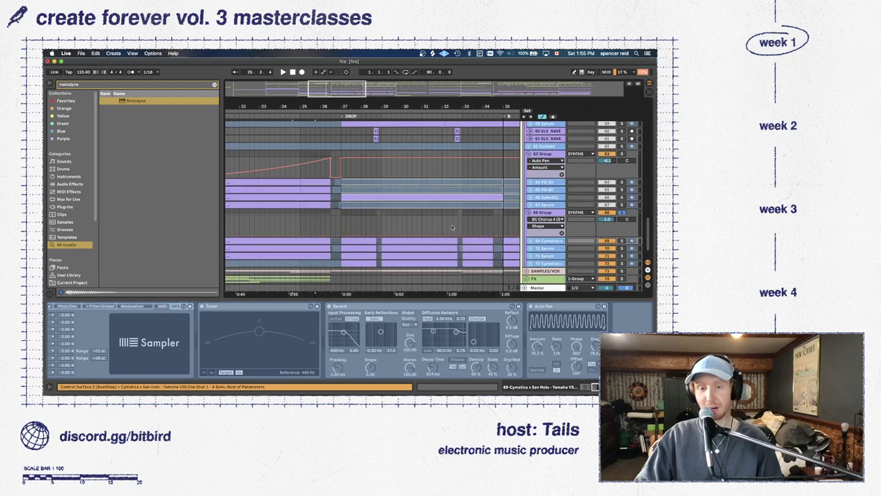
left_click(340, 220)
key("space")
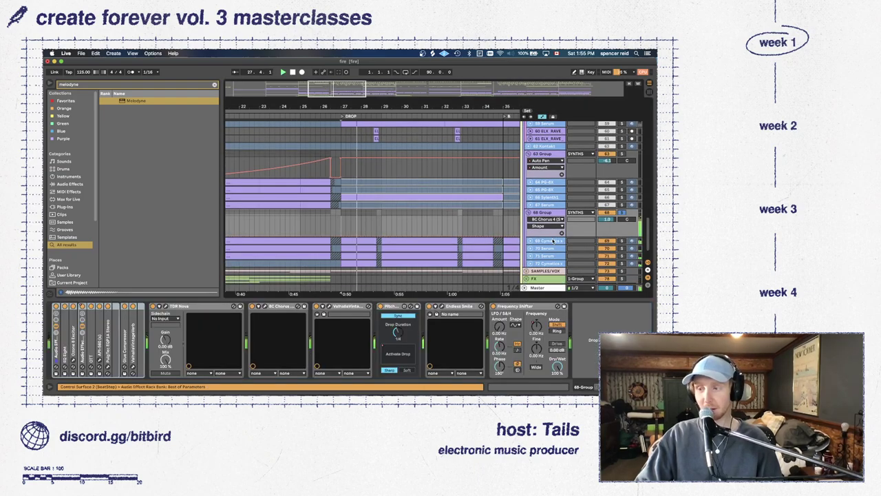
left_click(553, 240)
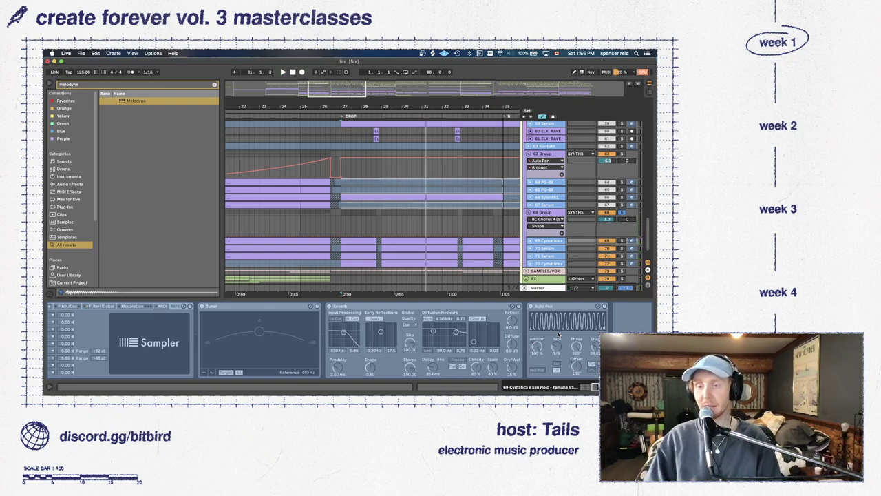
Zoom the arrangement out to the whole drop and fold the 63 Group and 68 Group tracks
key("minus")
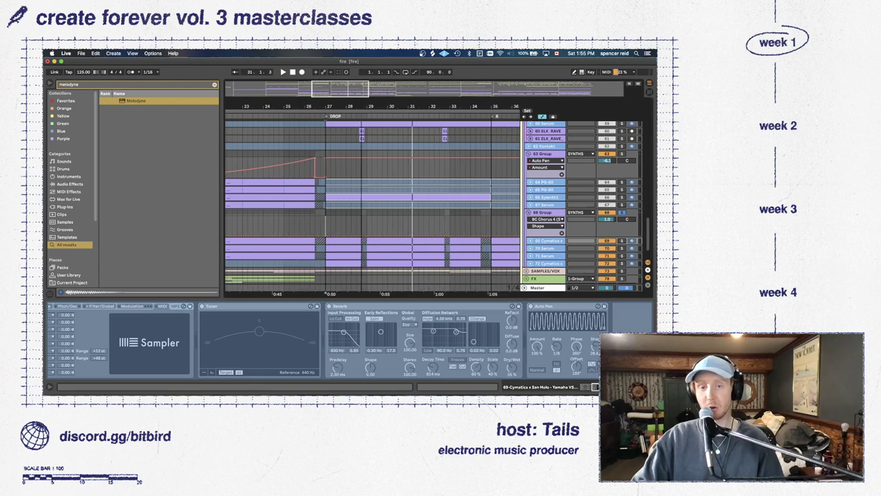
left_click_drag(353, 89, 358, 89)
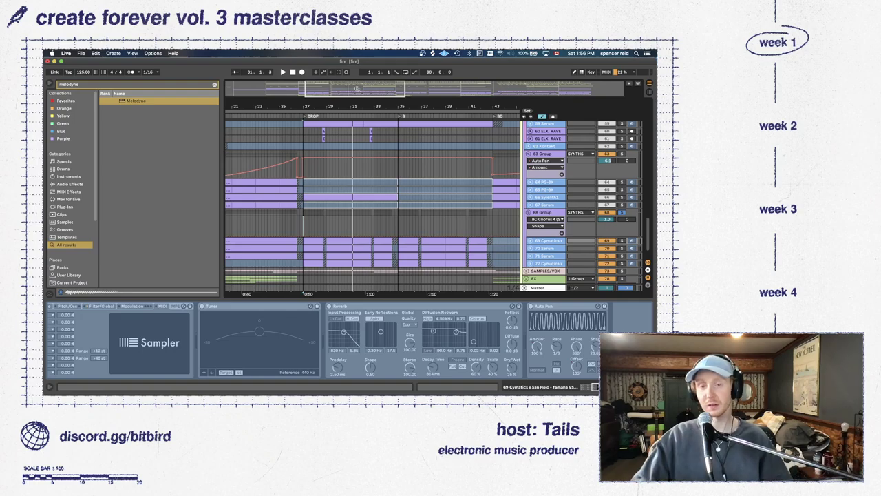
left_click(530, 153, "alt")
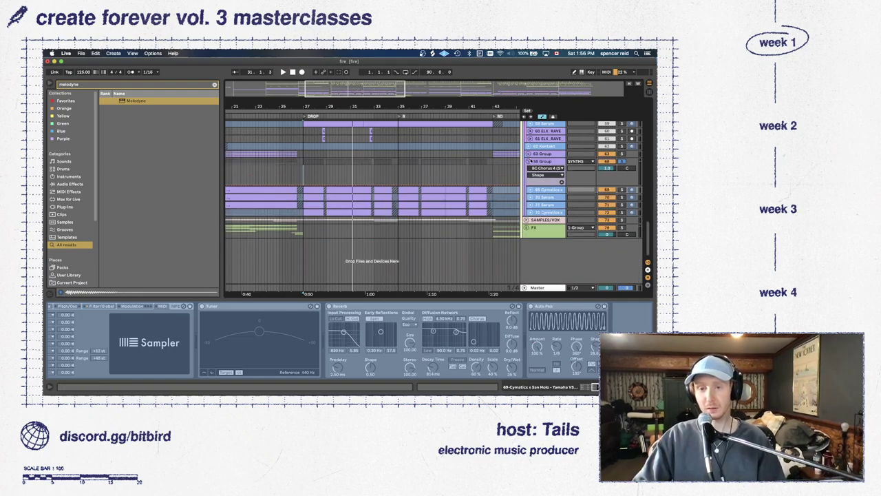
left_click(531, 164)
left_click(530, 161, "alt")
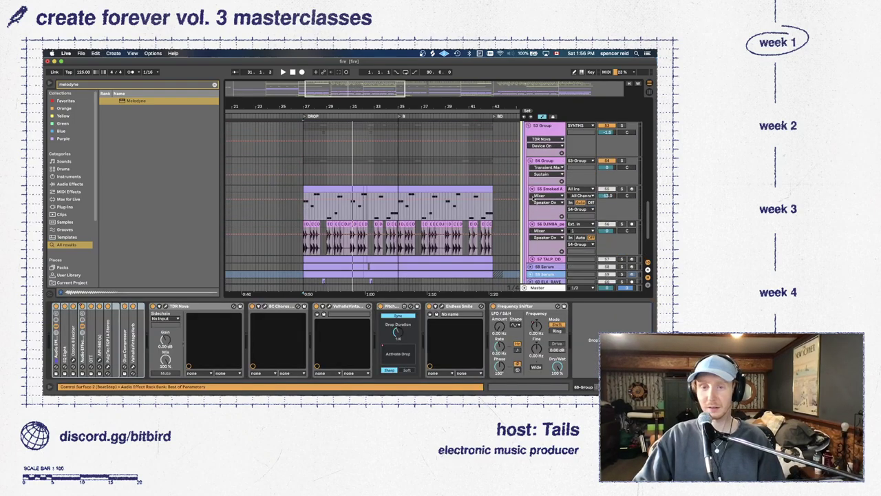
Fold tracks 55 and 56 together with their parent 54 Group and 53 Group
left_click(532, 190)
left_click(531, 197)
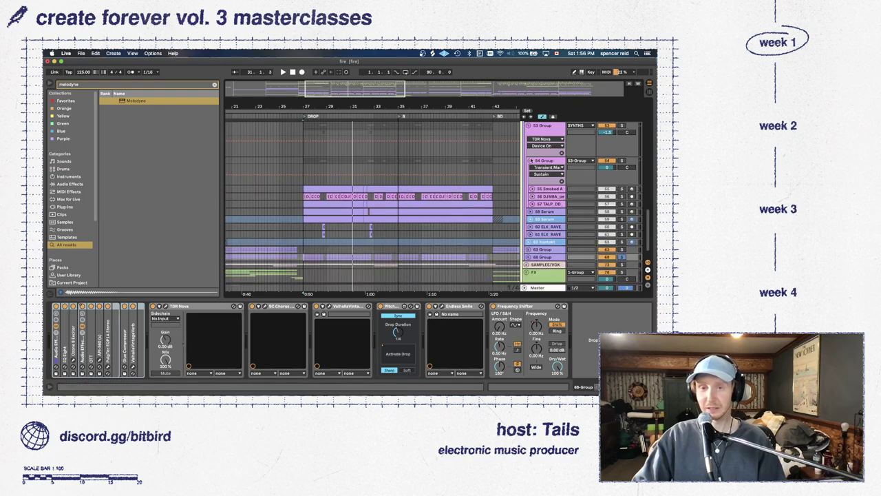
left_click(531, 160)
left_click(529, 187)
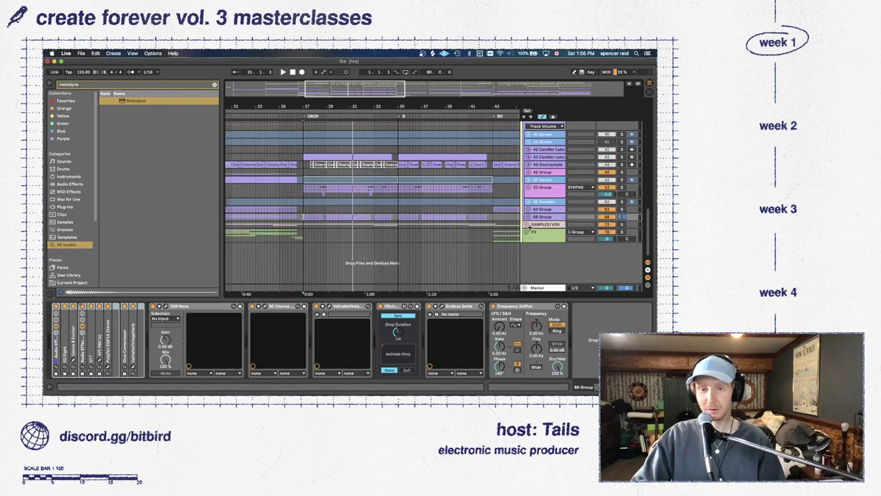
Unfold the SAMPLES/VOX group with its tracks 74, 75 and 76, and the FX group
left_click(528, 224)
left_click(528, 232)
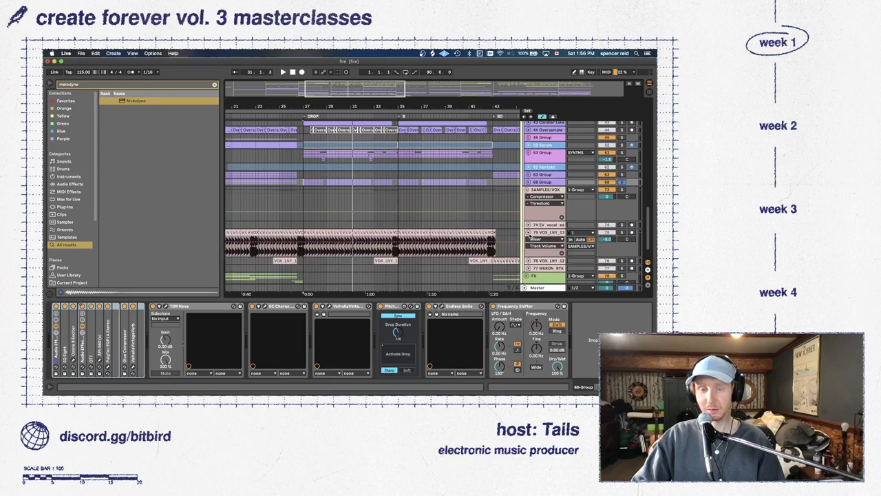
left_click(529, 240)
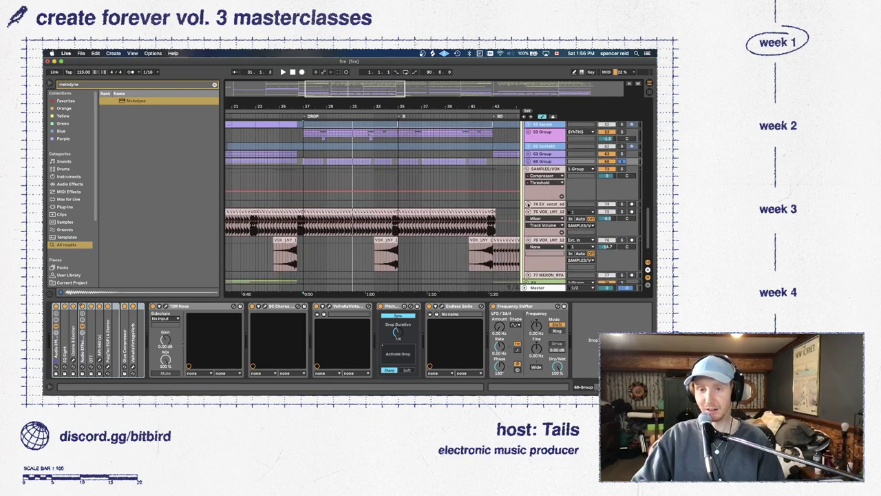
left_click(528, 204)
left_click(527, 255)
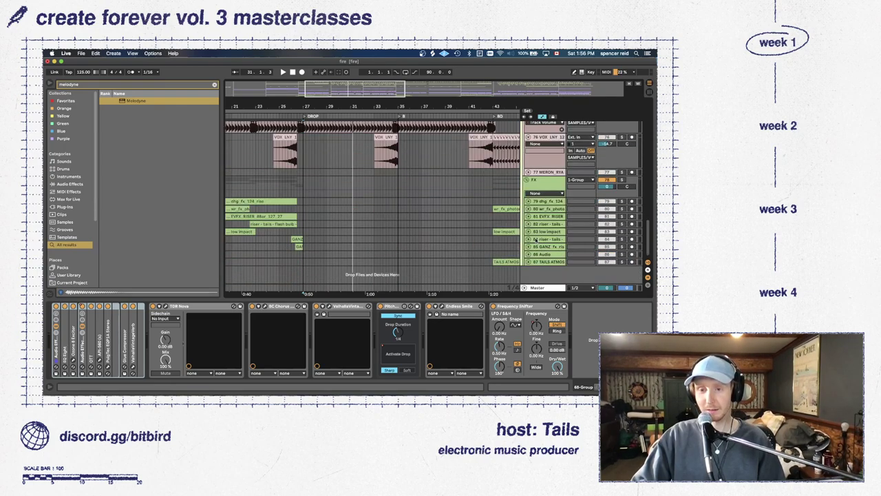
Unfold FX tracks 79, 80 and 81 to show their riser and effect waveforms
left_click(528, 201)
scroll(544, 234, "down", 2)
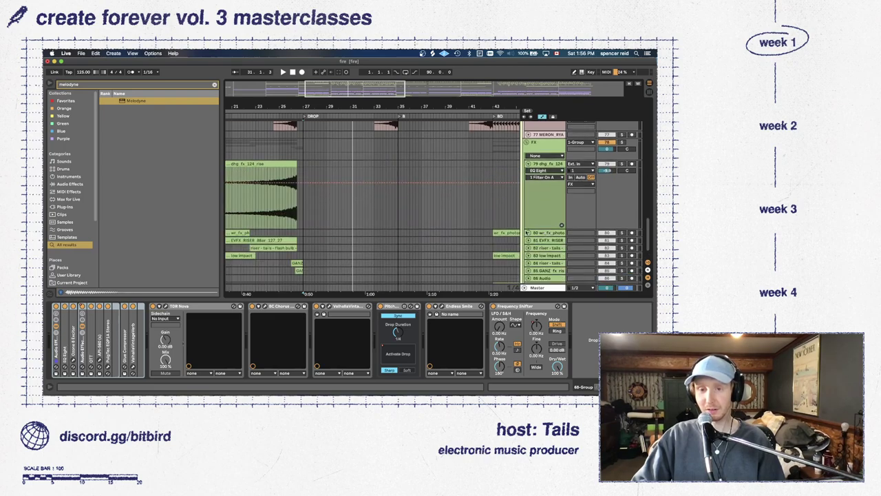
left_click(528, 233)
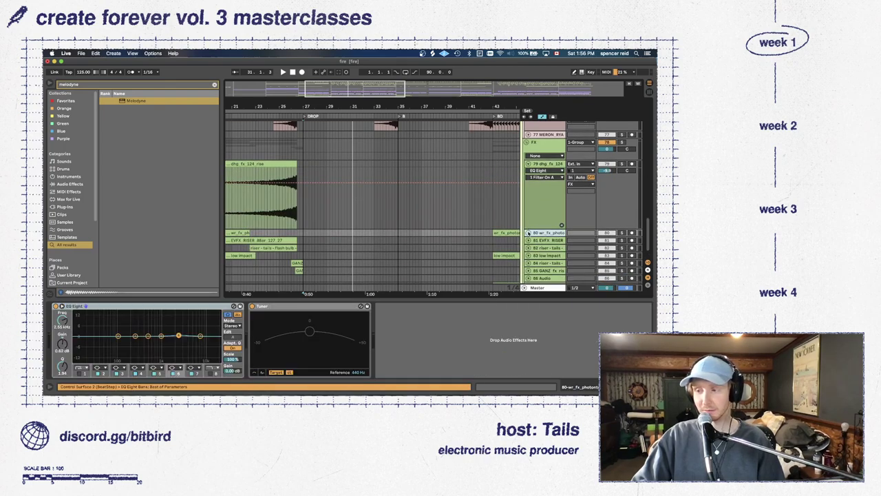
left_click(528, 232)
scroll(528, 233, "down", 1)
left_click(528, 233)
scroll(528, 234, "down", 1)
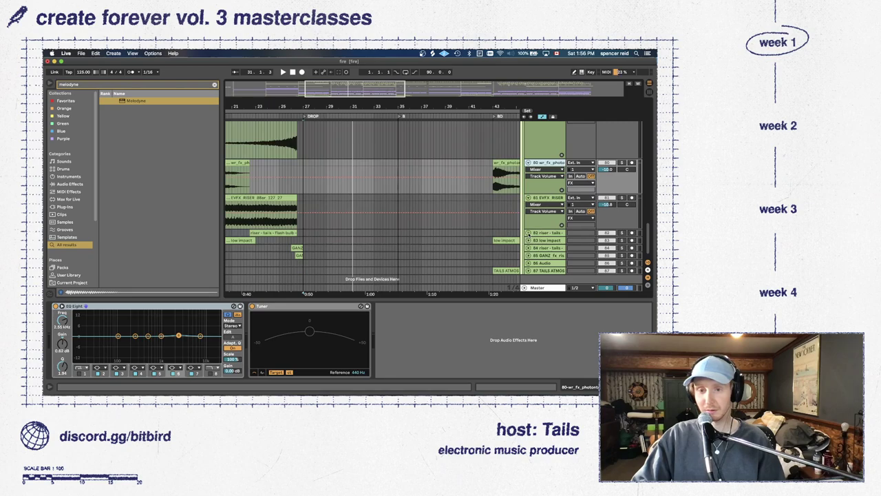
Unfold the remaining FX tracks 82 through 86 to show their clips and mixer settings
left_click(528, 233)
scroll(528, 233, "down", 1)
left_click(528, 235)
scroll(528, 234, "down", 1)
left_click(529, 239)
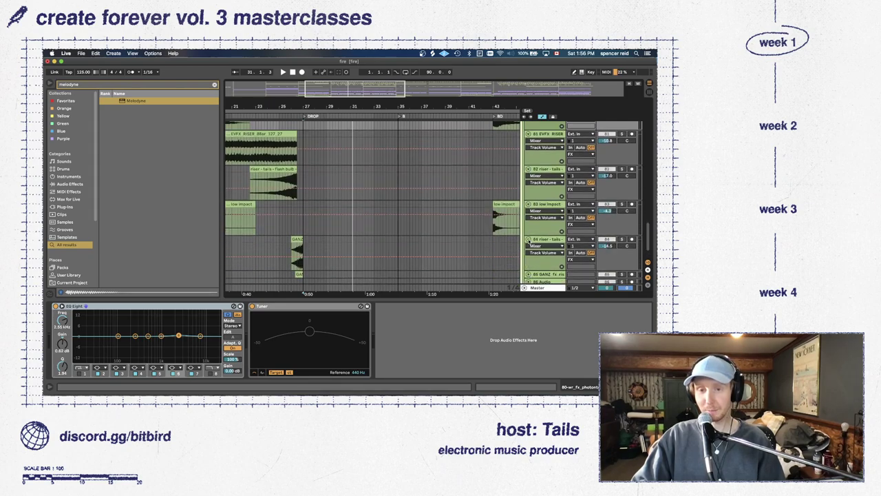
scroll(528, 241, "down", 1)
left_click(530, 244)
scroll(529, 248, "down", 1)
left_click(531, 256)
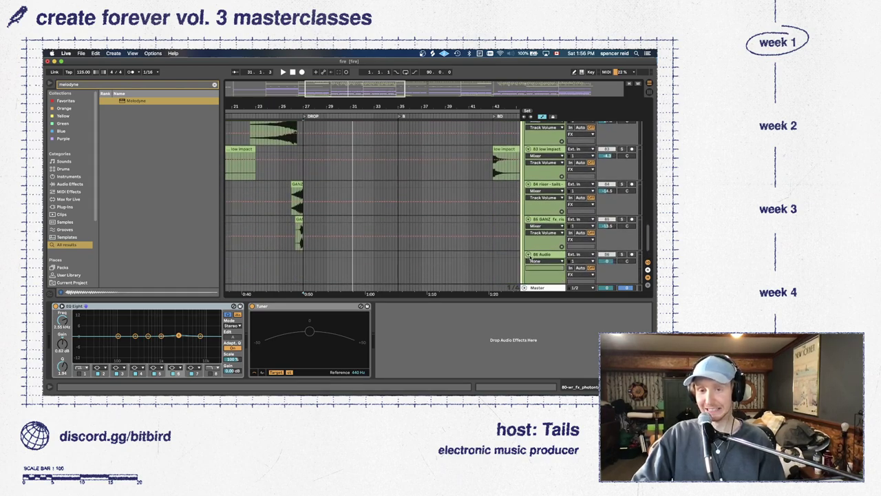
scroll(528, 256, "down", 1)
Unfold the Perc track and track 29 SS - Kit among the drums
scroll(520, 241, "up", 10)
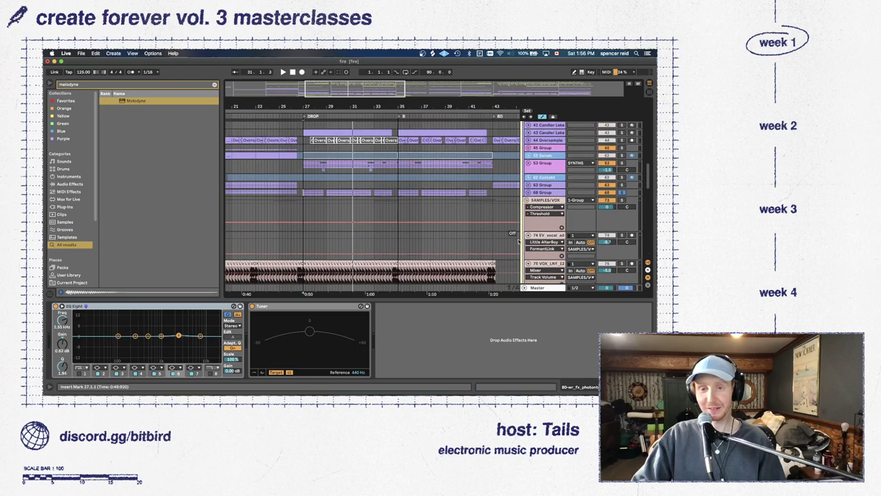
scroll(522, 227, "up", 5)
scroll(528, 200, "up", 3)
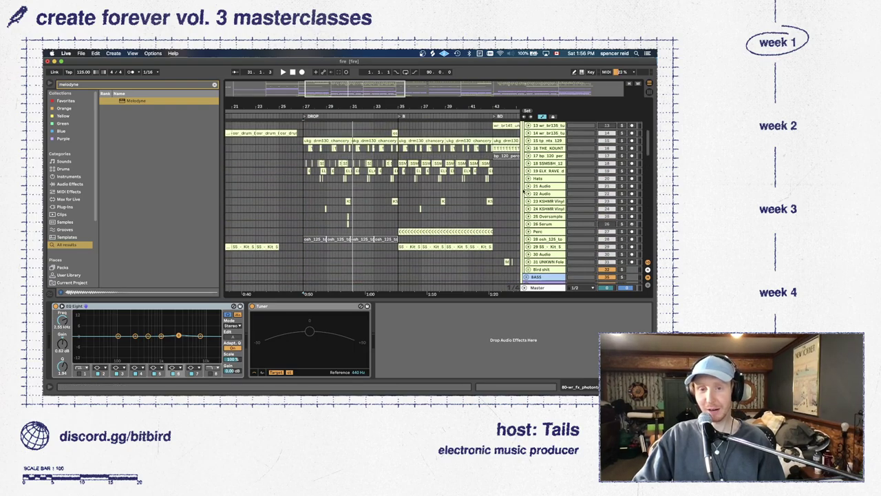
left_click(527, 232)
scroll(527, 233, "down", 2)
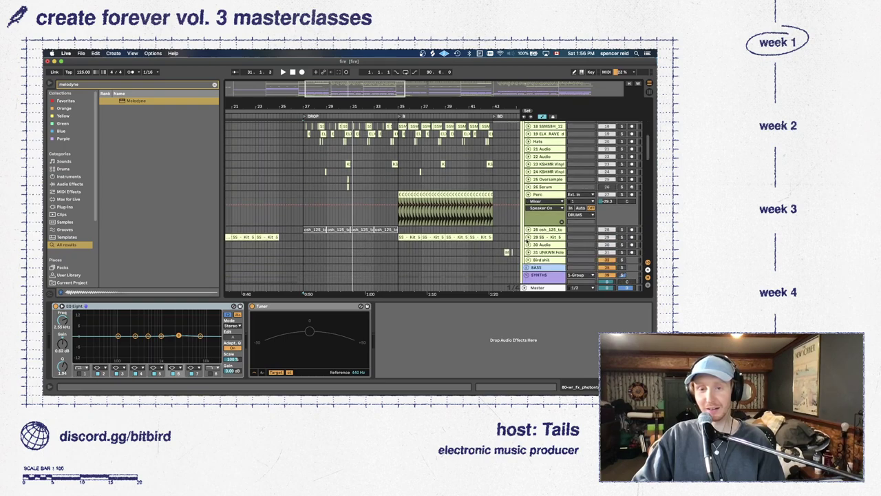
left_click(528, 237)
Unfold drum tracks 18, 19 ELK_RAVE, Hats and 23 KSHMR Vinyl
scroll(527, 238, "up", 2)
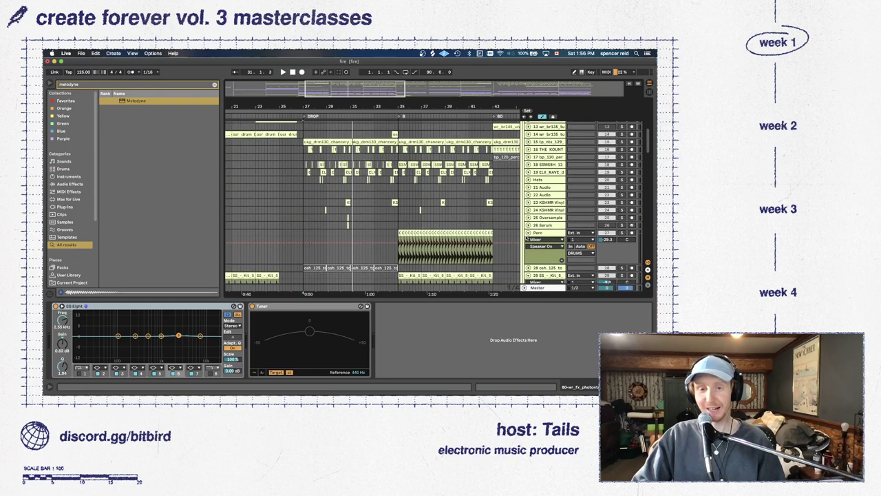
left_click(528, 165)
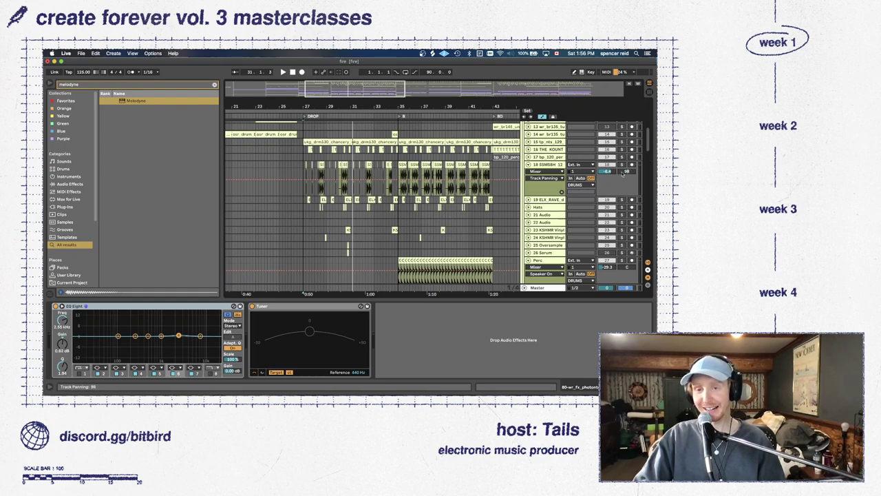
left_click(528, 200)
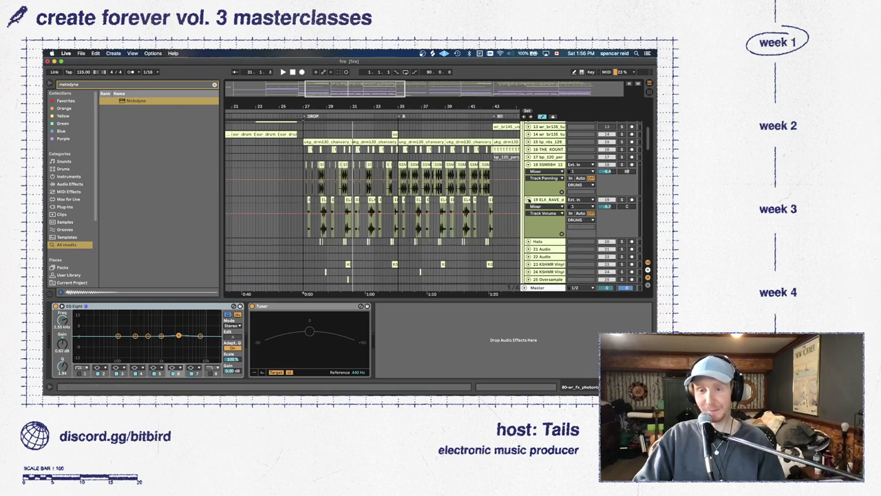
left_click(529, 242)
scroll(530, 237, "down", 3)
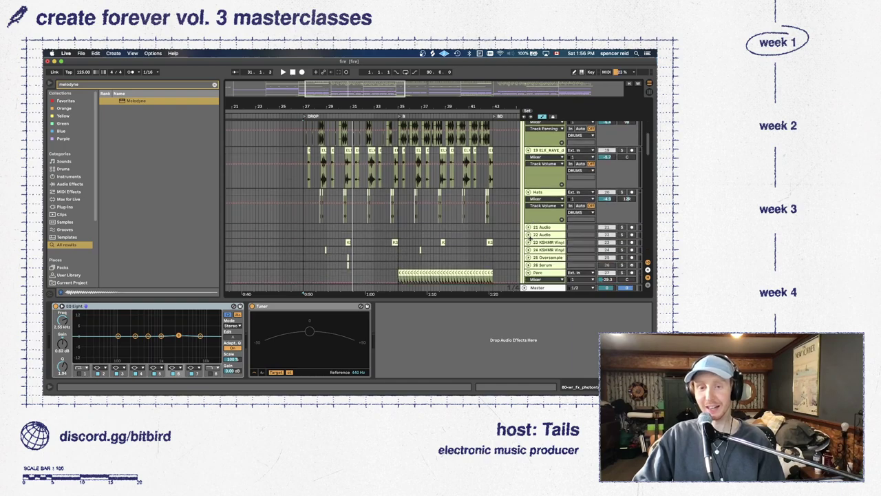
left_click(528, 242)
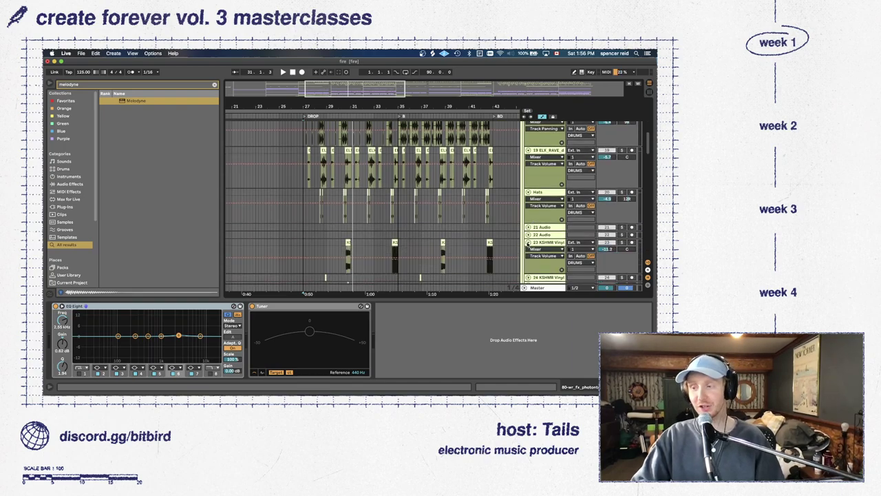
Fold the expanded drum tracks 23 KSHMR Vinyl, Hats, 19, 18, Perc and 29
left_click(528, 242)
left_click(528, 193)
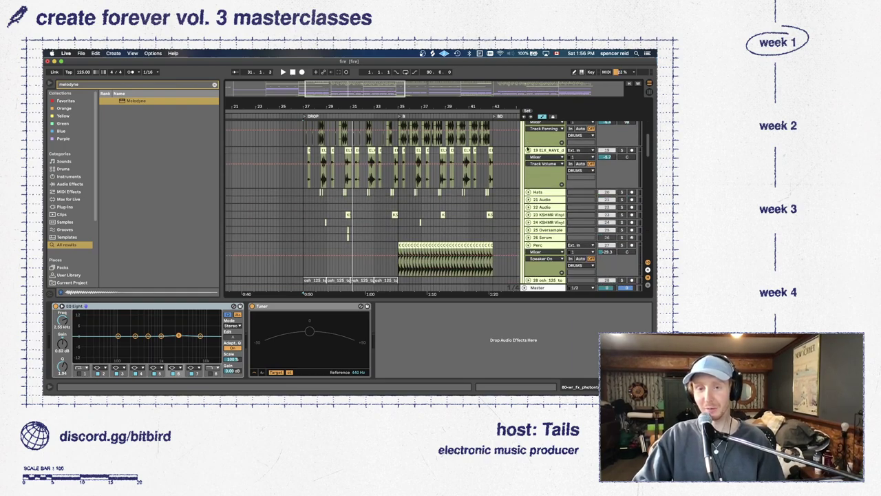
left_click(528, 150)
left_click(528, 152)
left_click(528, 165)
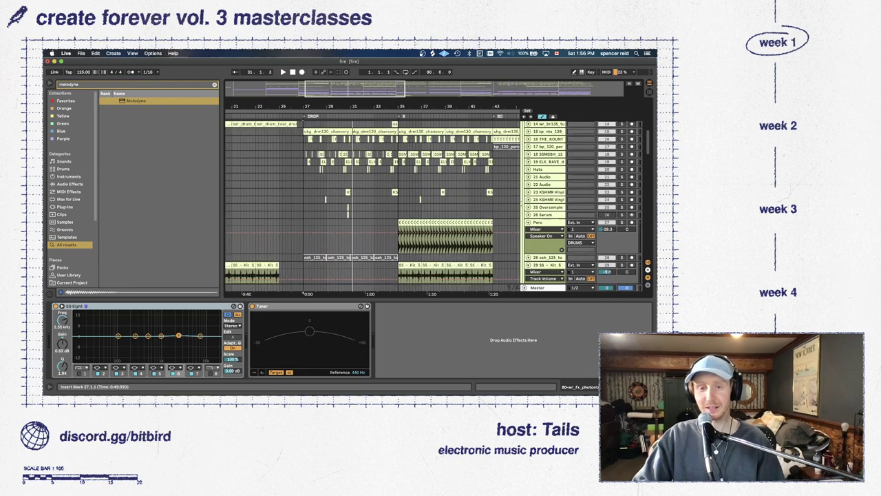
left_click(528, 222)
left_click(528, 239)
Unfold the 68 Group, the 53 Group and its nested 54 Group among the synths
scroll(468, 203, "down", 5)
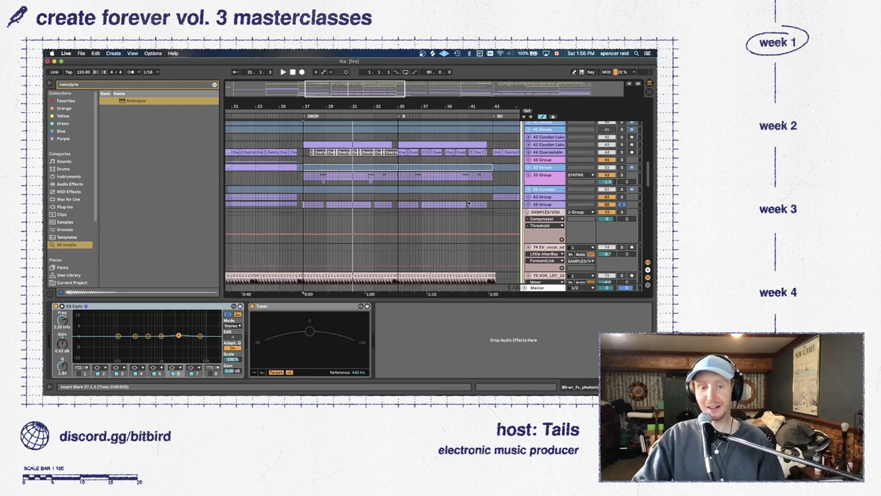
left_click(529, 205)
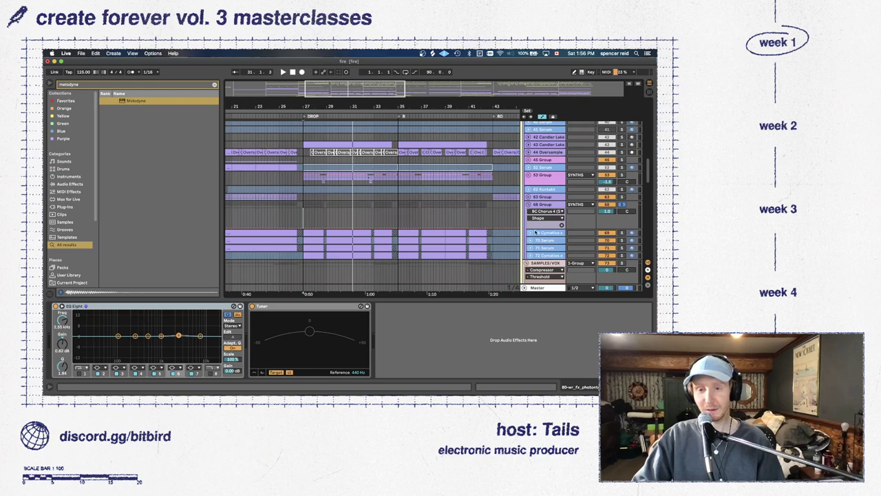
left_click(534, 204)
left_click(534, 205)
left_click(528, 175)
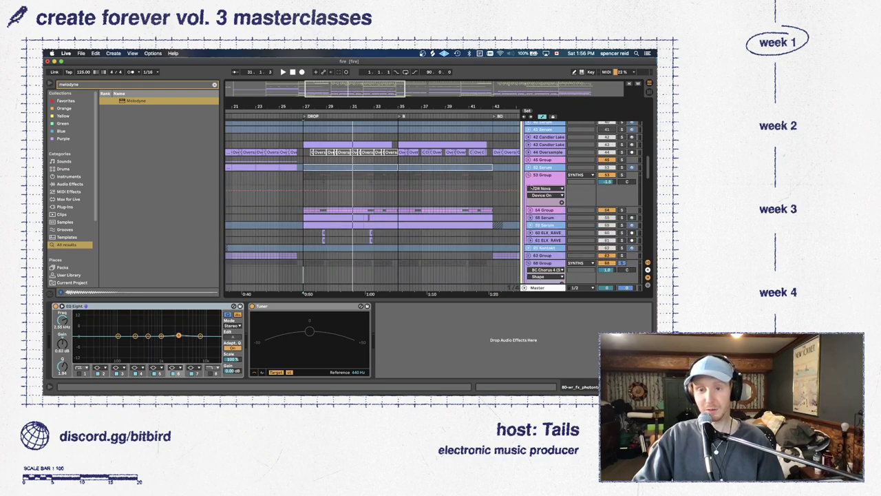
left_click(530, 211)
Unfold synth tracks 55 through 59 and show the device chain of track 59 Serum
scroll(531, 212, "down", 2)
left_click(531, 211)
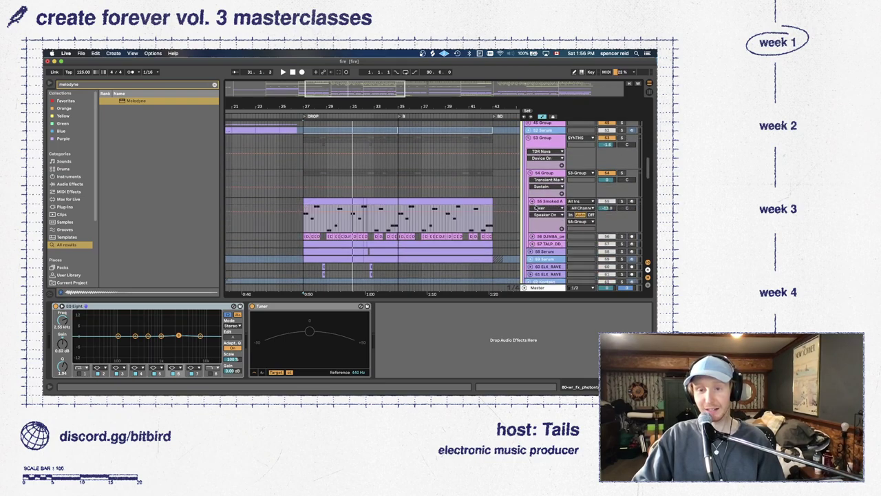
scroll(532, 216, "down", 2)
left_click(532, 219)
scroll(532, 219, "down", 2)
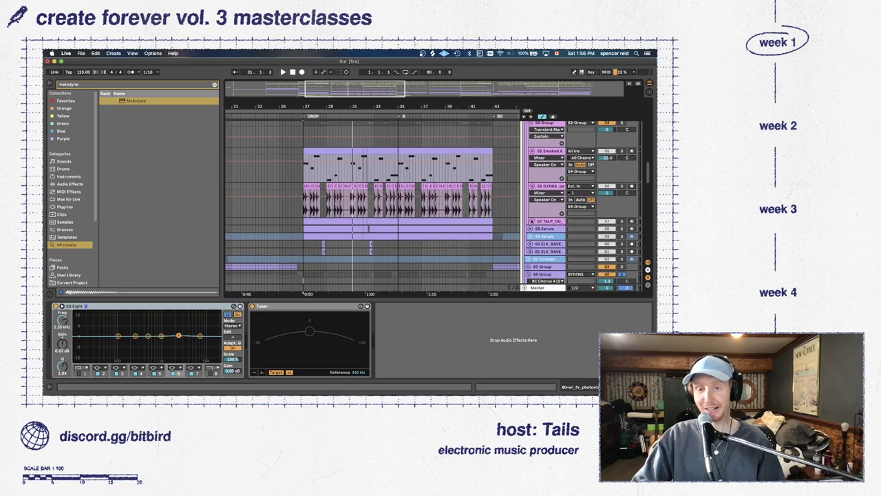
left_click(531, 221)
scroll(531, 237, "down", 1)
left_click(531, 240)
scroll(531, 240, "down", 1)
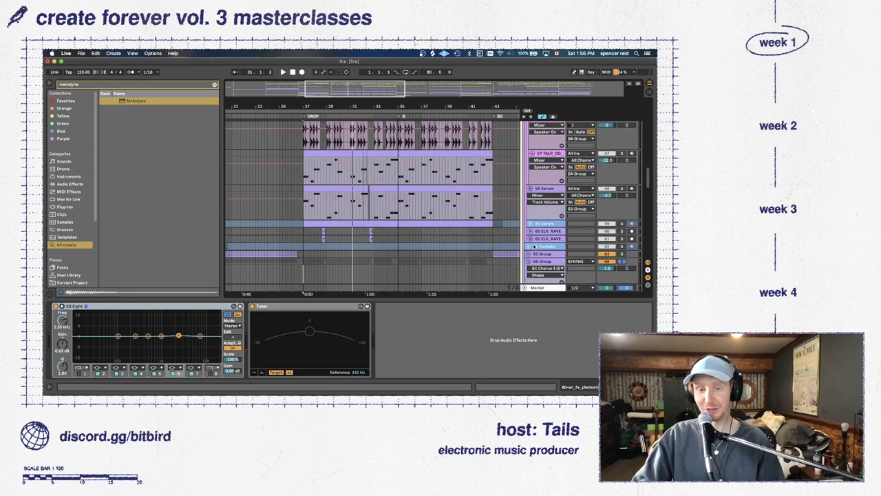
left_click(534, 224)
left_click(531, 224)
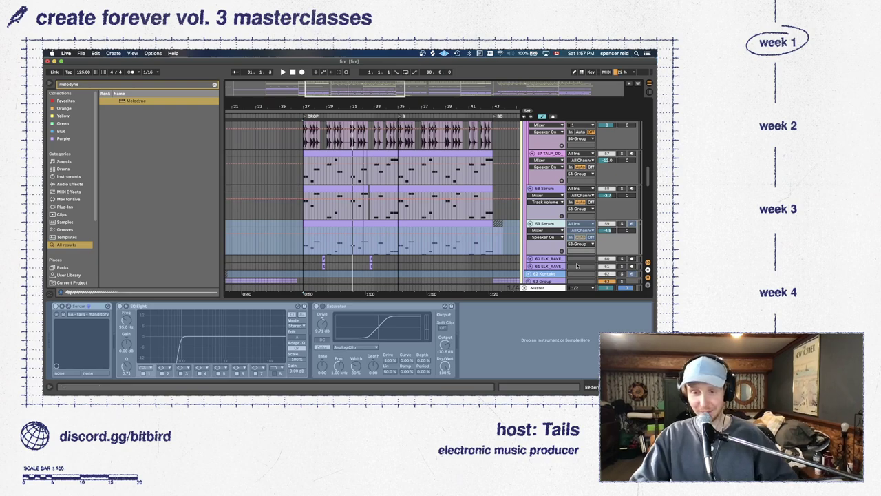
Fold synth tracks 59 back through 55 and the 54 Group
left_click(530, 223)
left_click(530, 188)
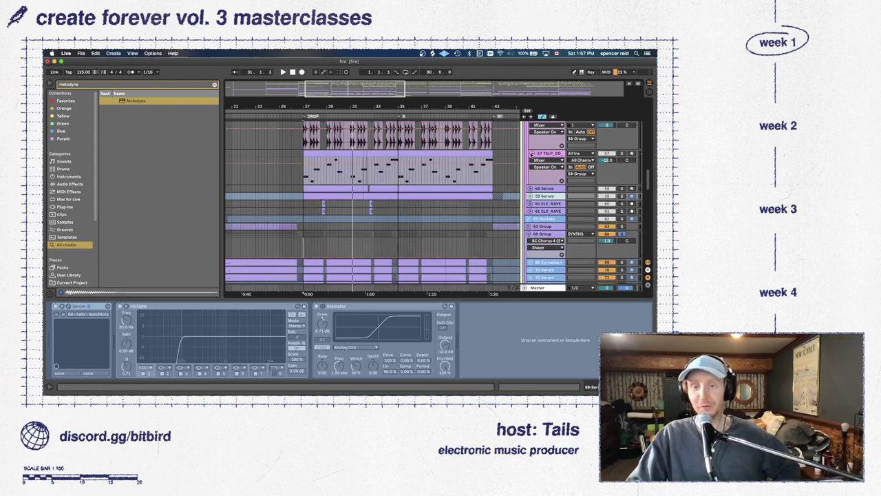
left_click(531, 153)
scroll(536, 164, "up", 1)
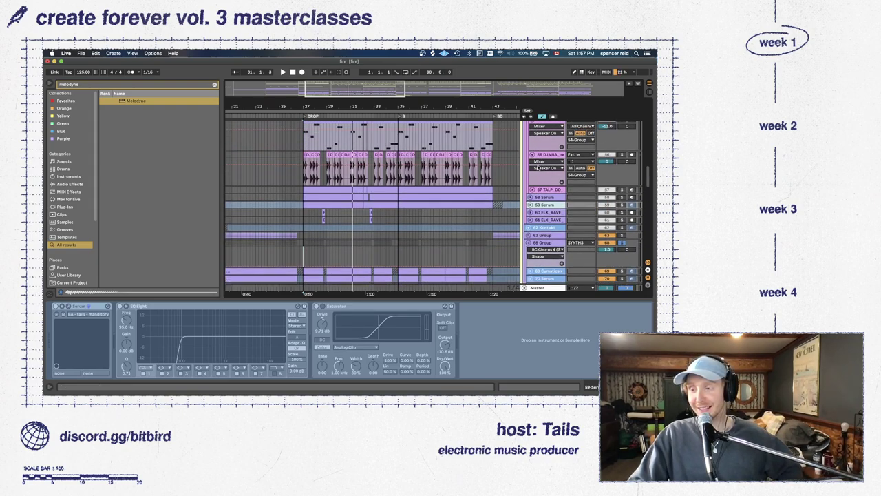
scroll(535, 161, "up", 2)
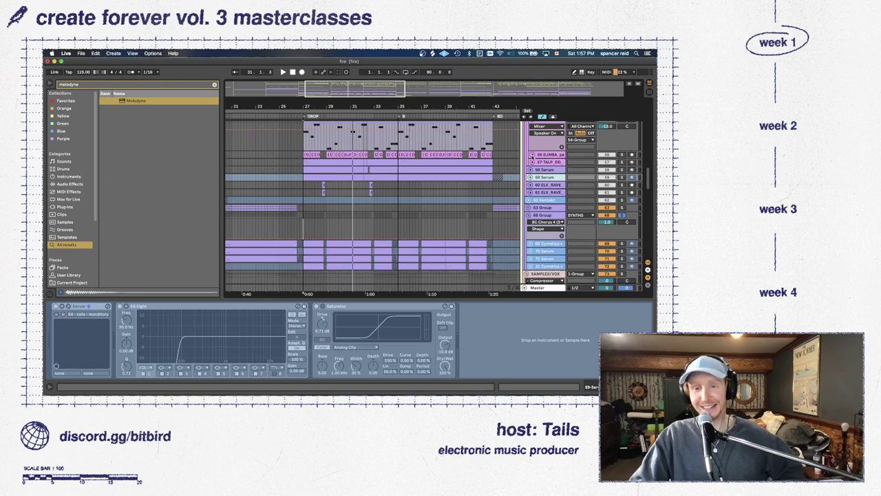
scroll(534, 179, "up", 2)
left_click(532, 190)
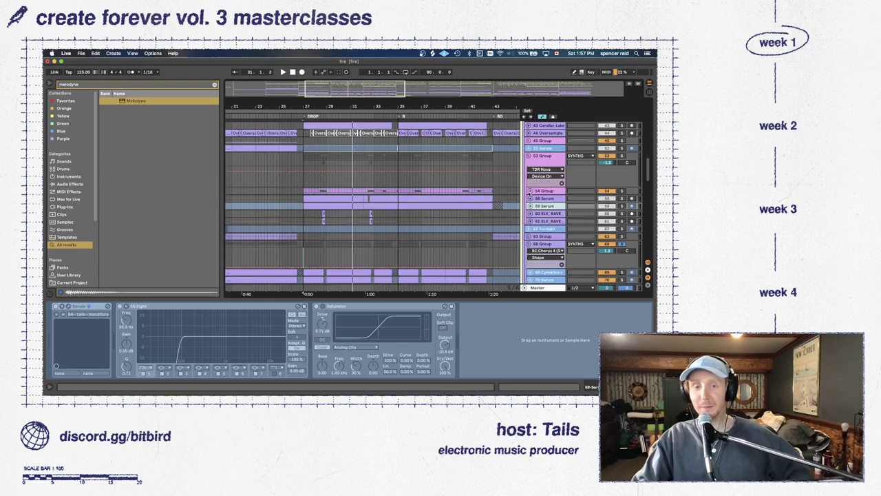
Unfold tracks 43 Candler Lake and 44 Oversample, and the 45 Group
scroll(531, 176, "up", 4)
left_click(528, 169)
left_click(528, 163)
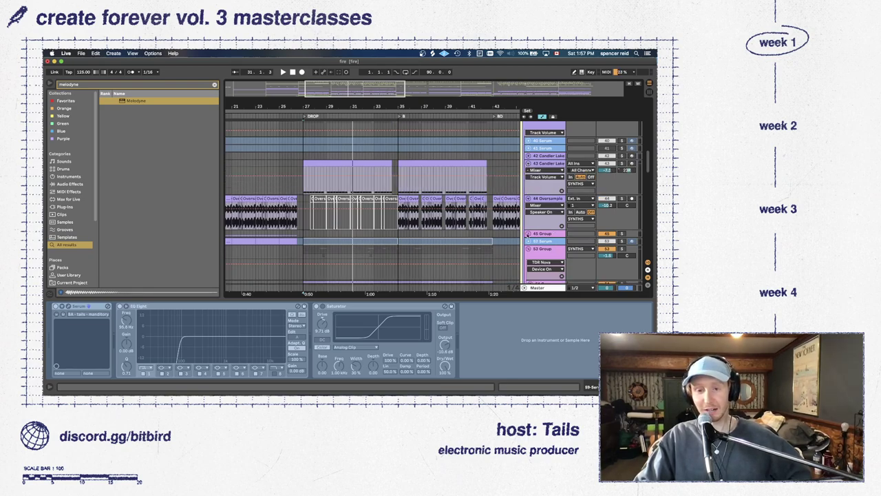
left_click(528, 233)
Solo track 43 Candler Lake and play it from the drop into section B
left_click(606, 163)
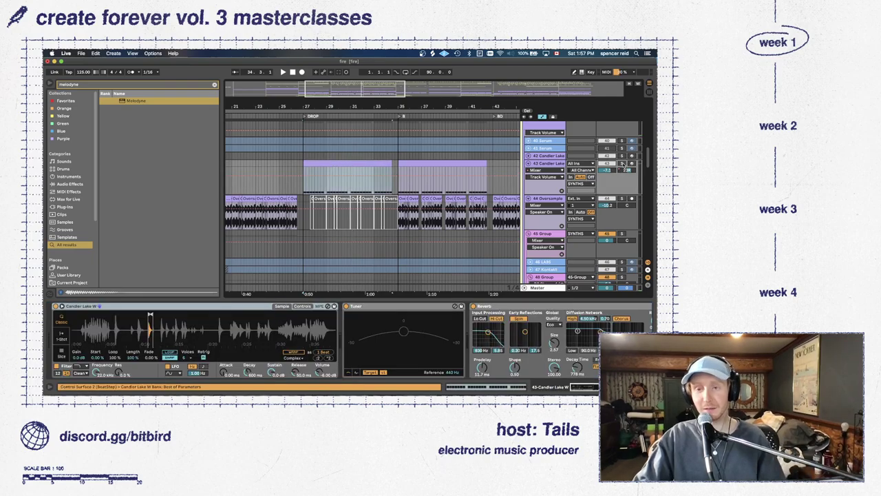
key("space")
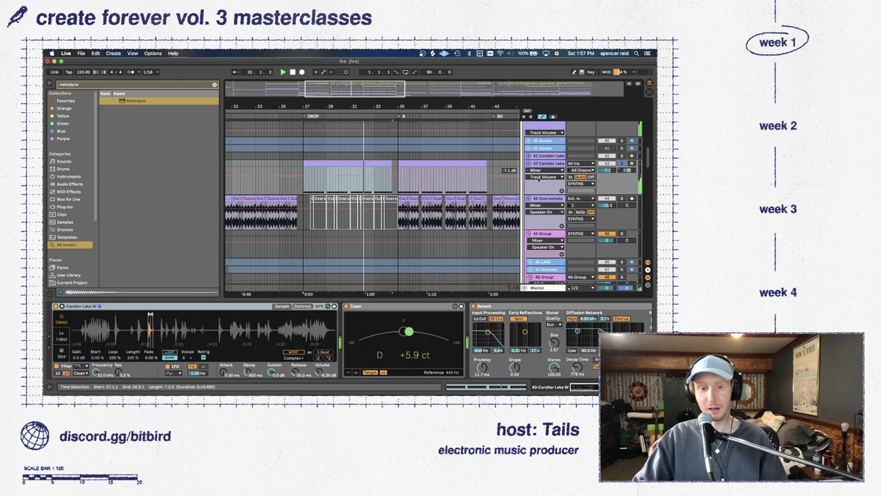
key("Right")
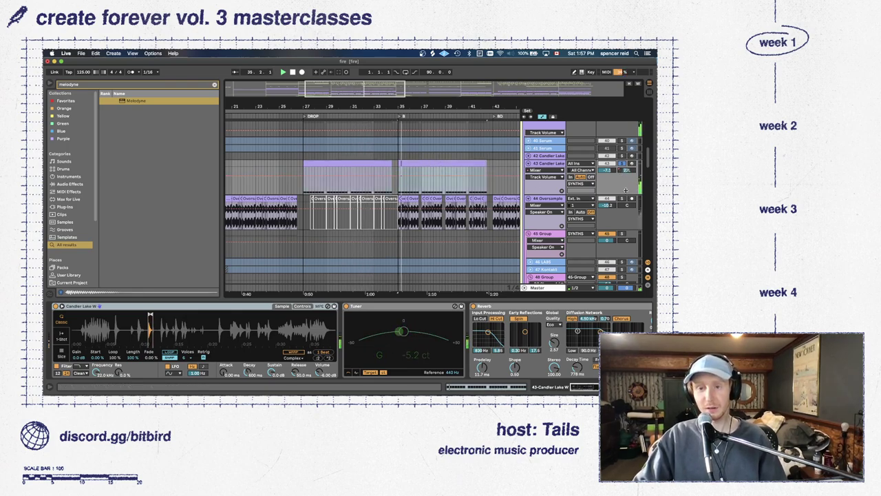
Hide the device view and unfold the Kick group inside DRUMS, focusing the arrangement on the start of the drop
scroll(624, 198, "down", 2)
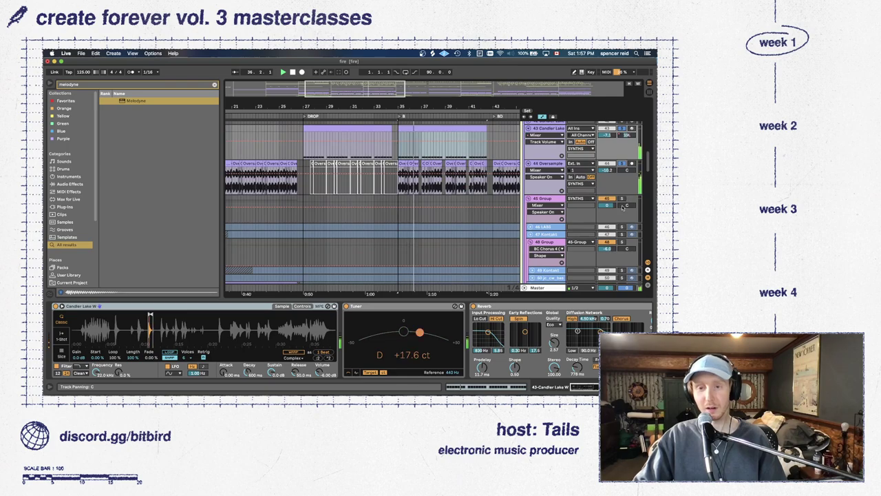
scroll(624, 207, "down", 3)
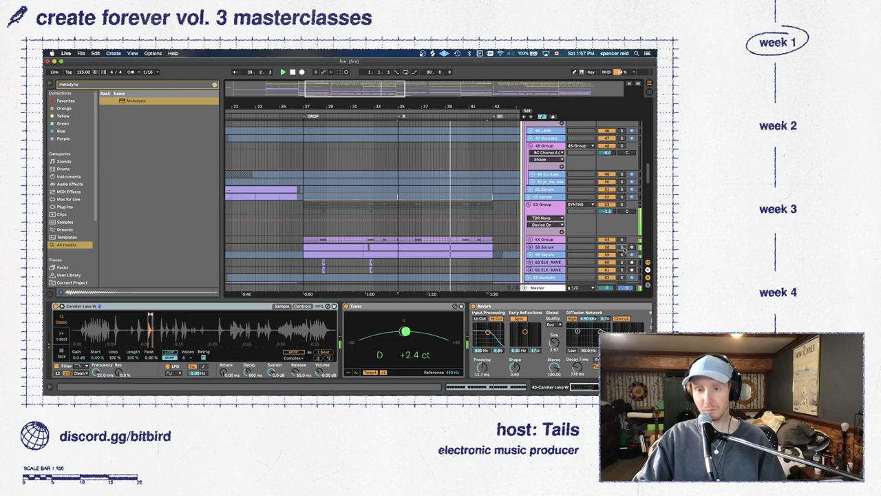
key("super+alt+l")
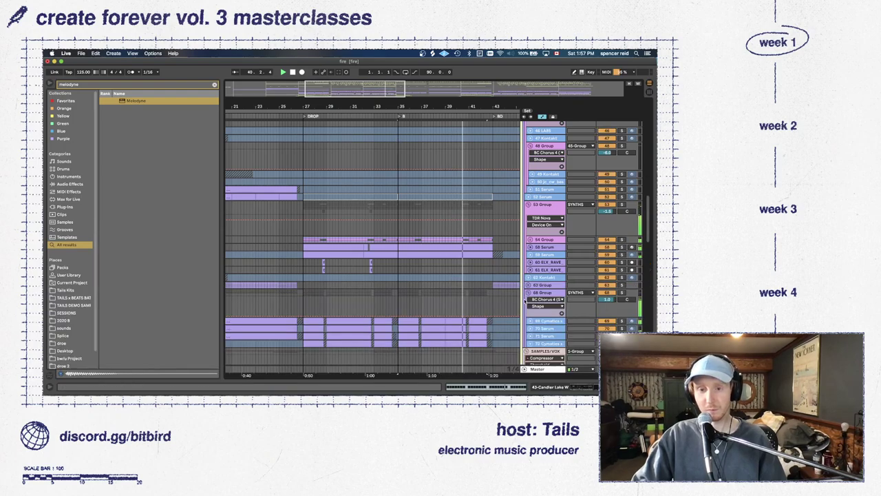
scroll(525, 301, "up", 15)
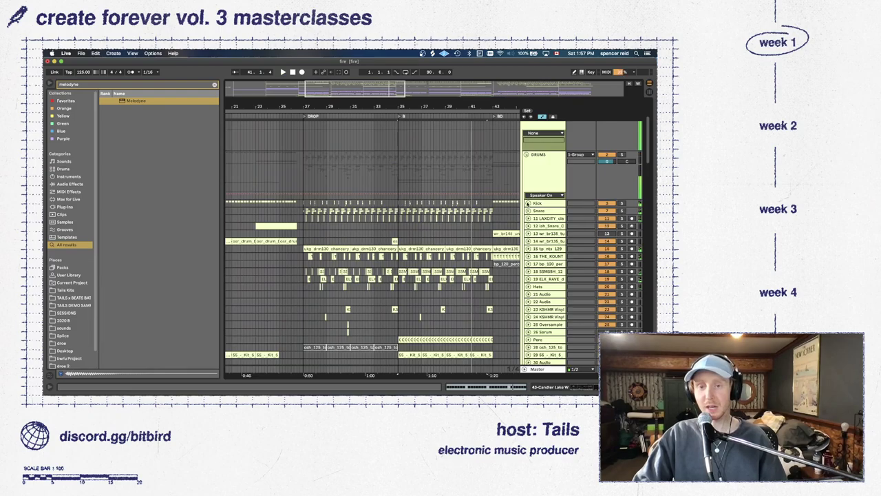
left_click(529, 204)
left_click_drag(327, 88, 333, 97)
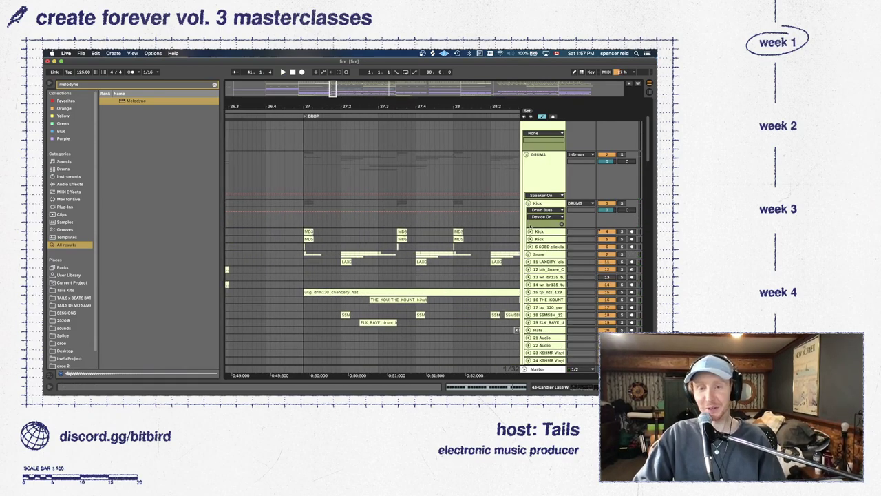
Unfold the two Kick tracks and track 6 SOBD click to show their waveforms at bar 27
left_click(530, 239)
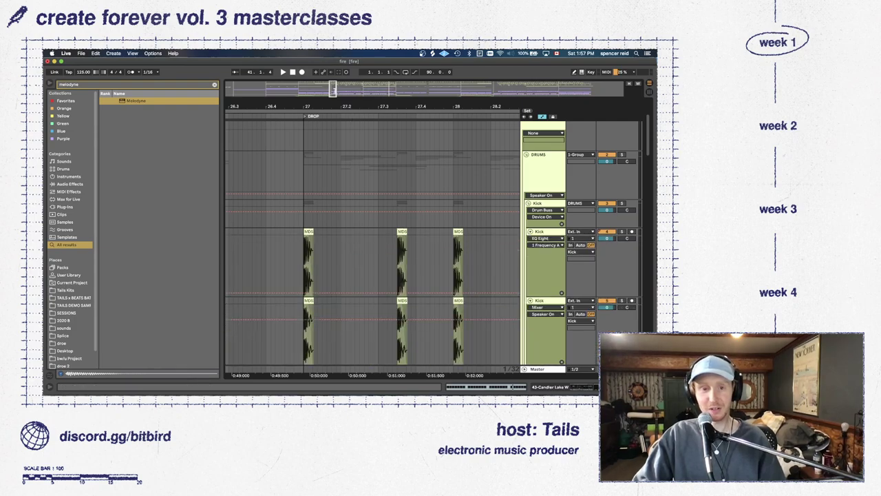
left_click_drag(332, 90, 341, 106)
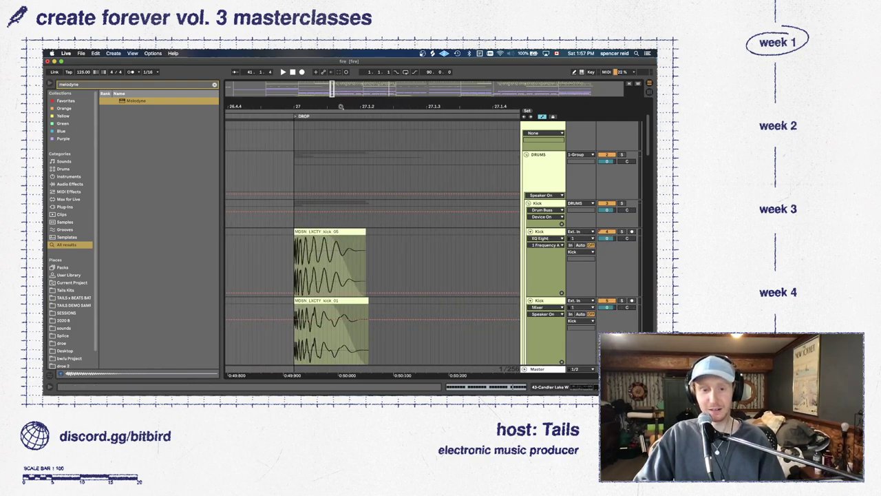
scroll(628, 208, "down", 3)
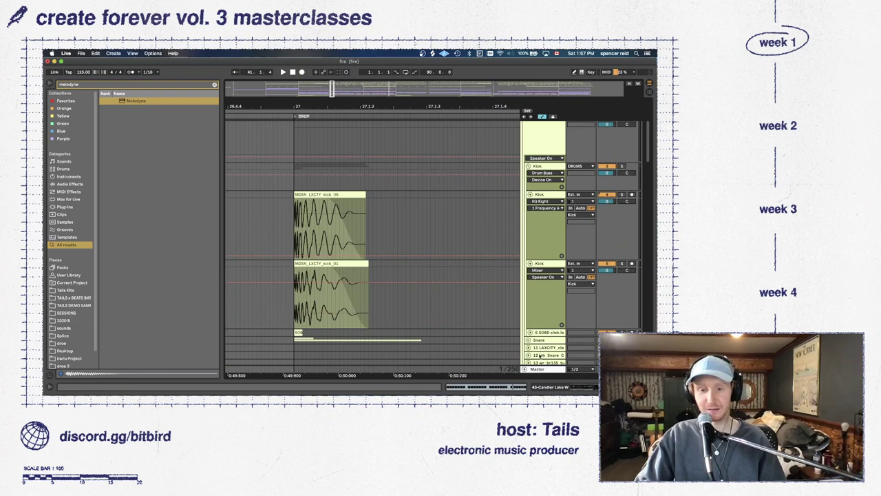
left_click(529, 333)
scroll(618, 163, "down", 3)
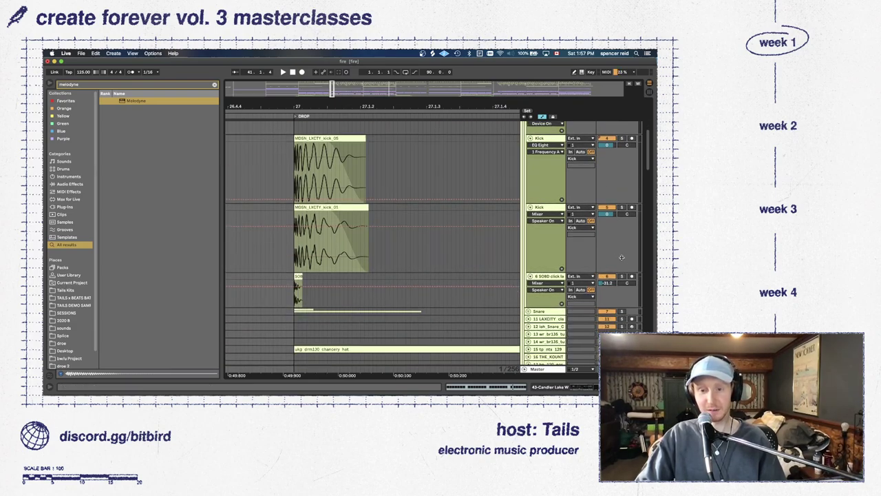
Solo the kick layers on tracks 4, 5 and 6 and play the kick clips at the drop
left_click(622, 155)
key("space")
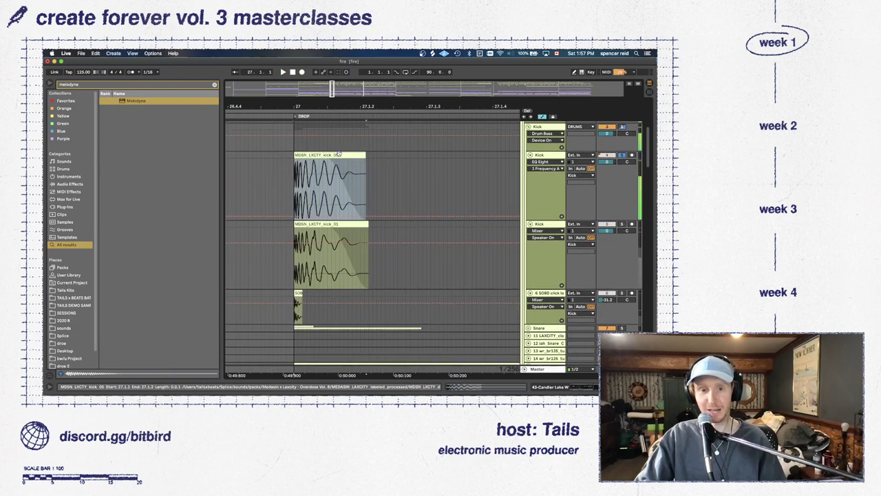
left_click(414, 170)
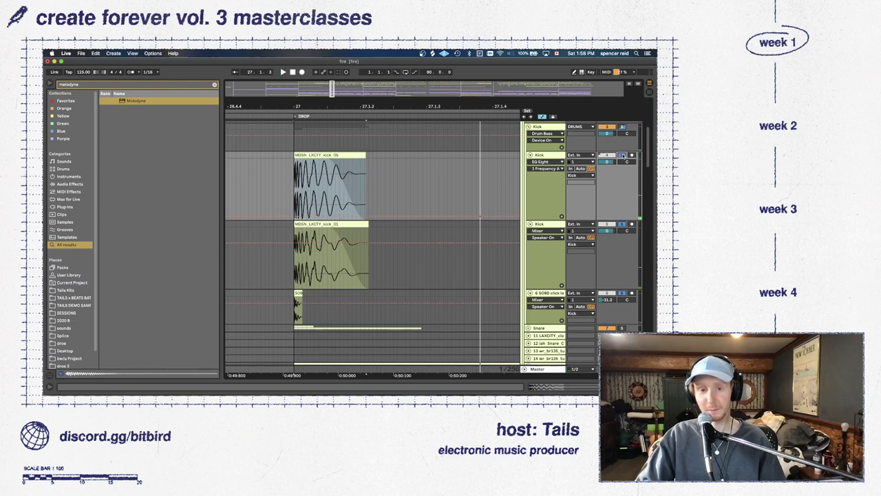
Unfold the Snare group and its tracks 8 Tough Snare and 9 MDSN_LXCTY
scroll(551, 295, "down", 3)
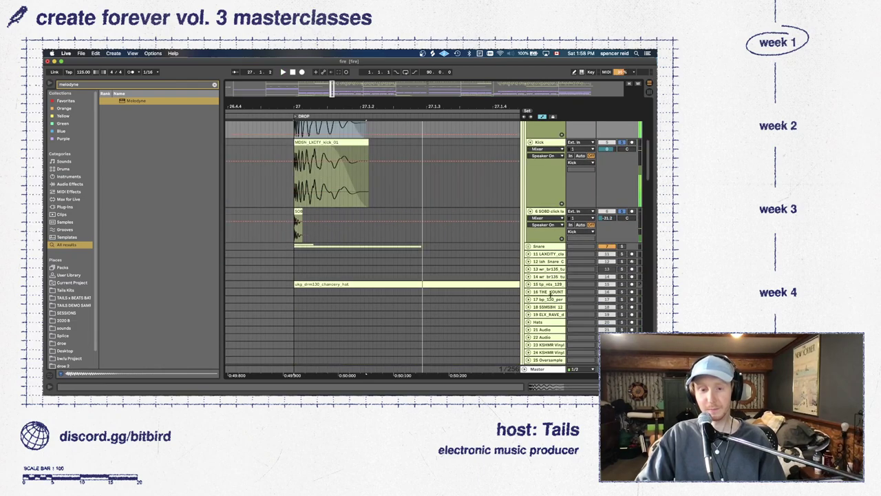
left_click(528, 247)
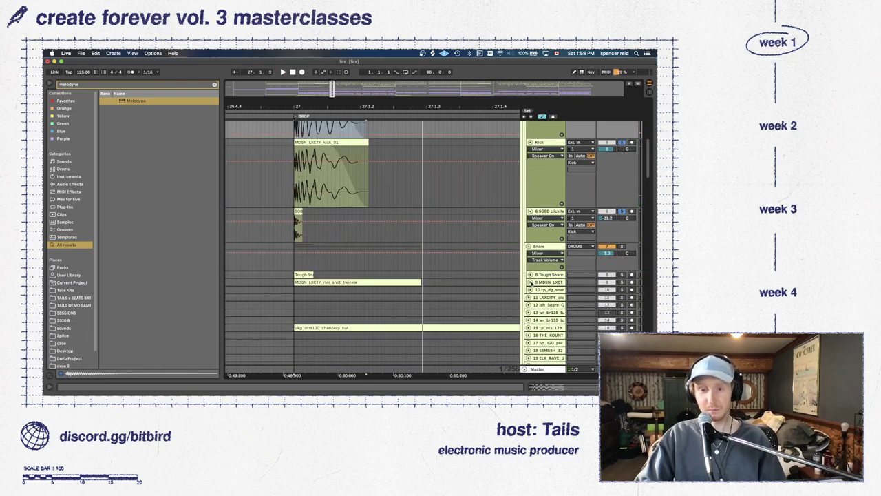
left_click(530, 282)
left_click(529, 275)
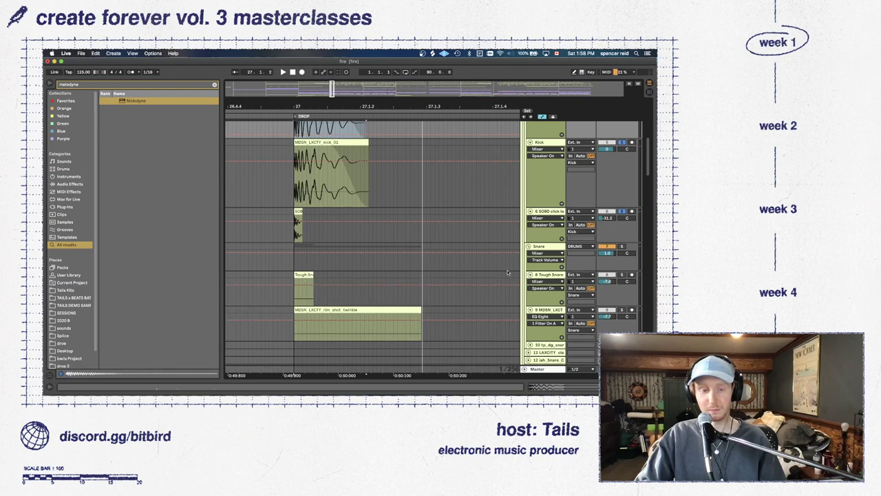
Solo the Snare group and play its layers from just after the start of the drop
left_click(438, 261)
scroll(436, 266, "down", 5)
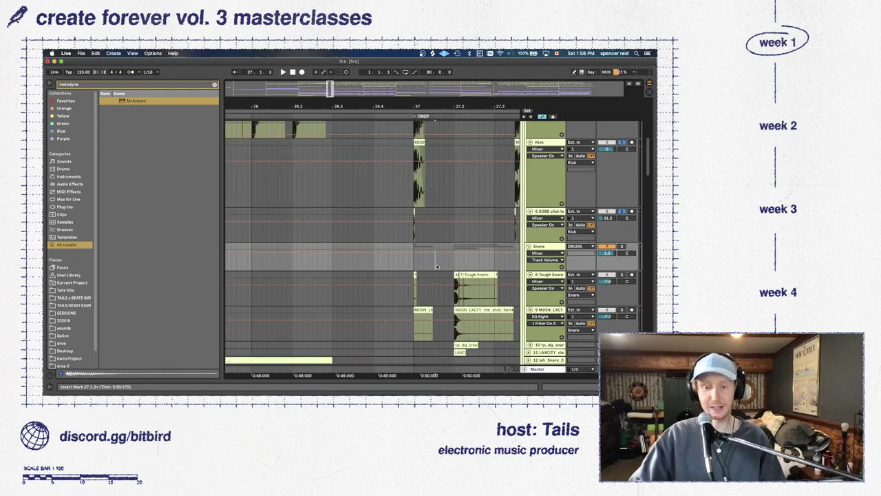
scroll(437, 266, "right", 3)
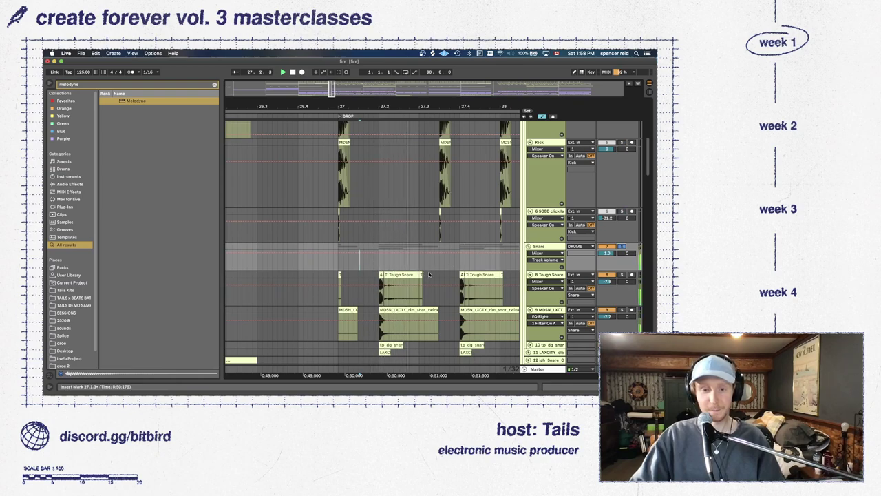
scroll(360, 258, "up", 5)
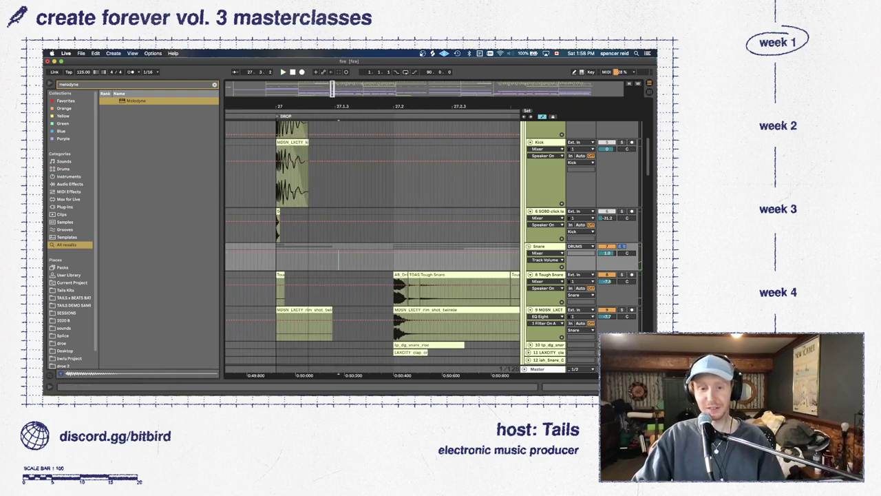
Select and play the AB_Drill, TOAST and Tough Snare clips on track 8 at 27.2
left_click(354, 273)
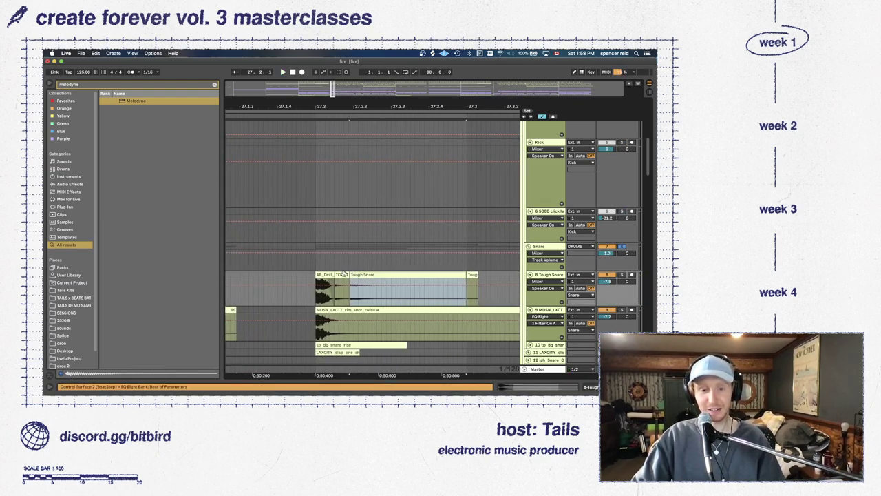
key("space")
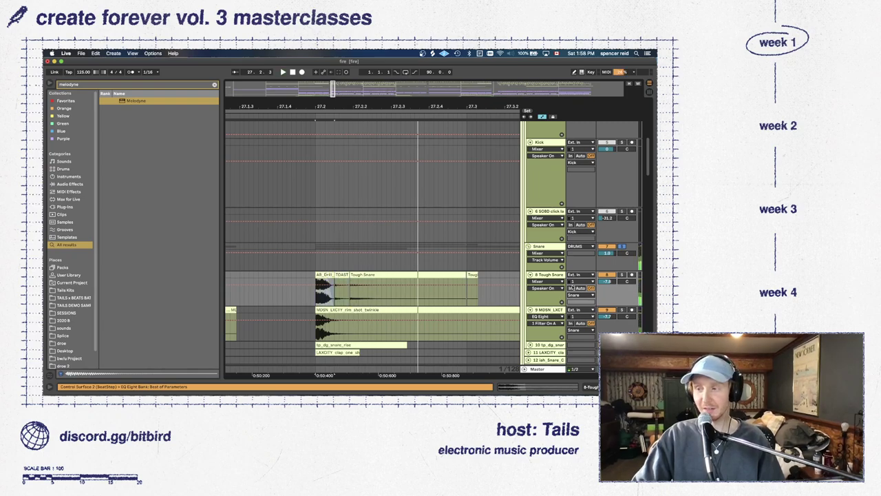
left_click(321, 283)
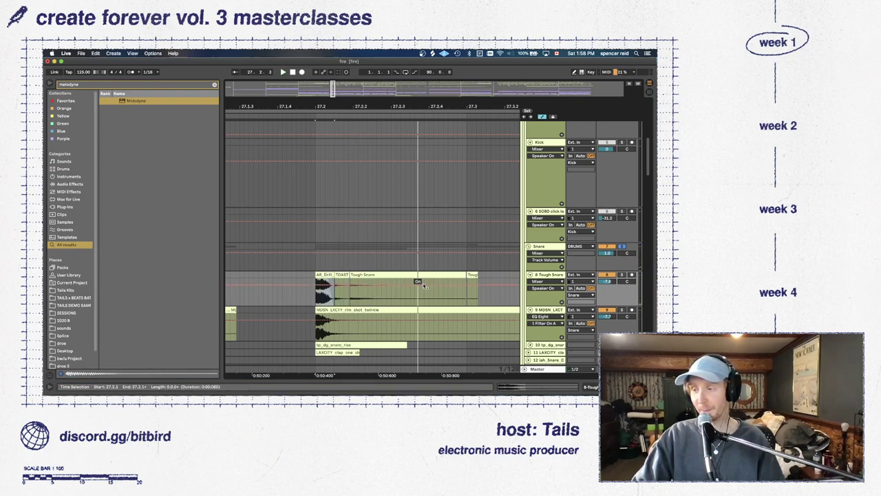
left_click(402, 286)
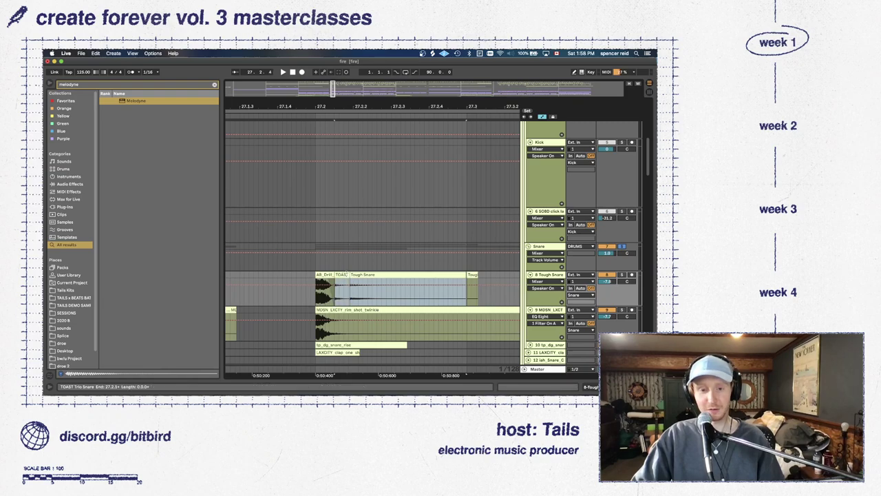
left_click(327, 276)
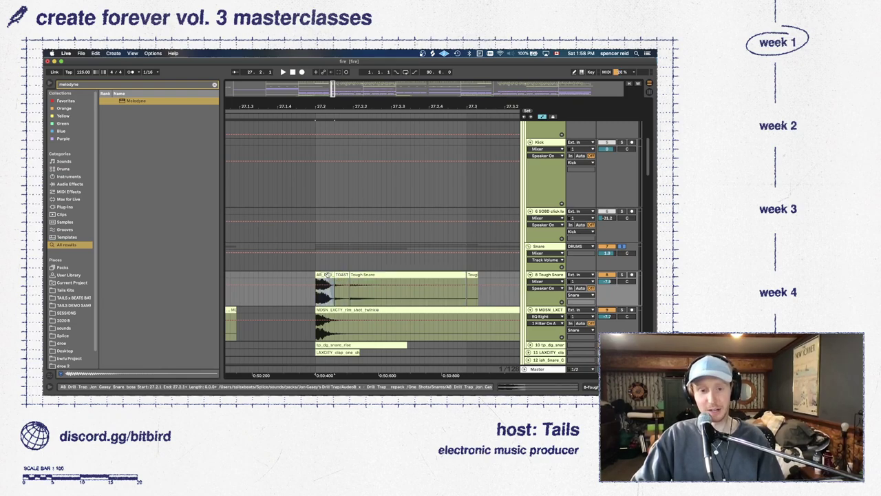
key("space")
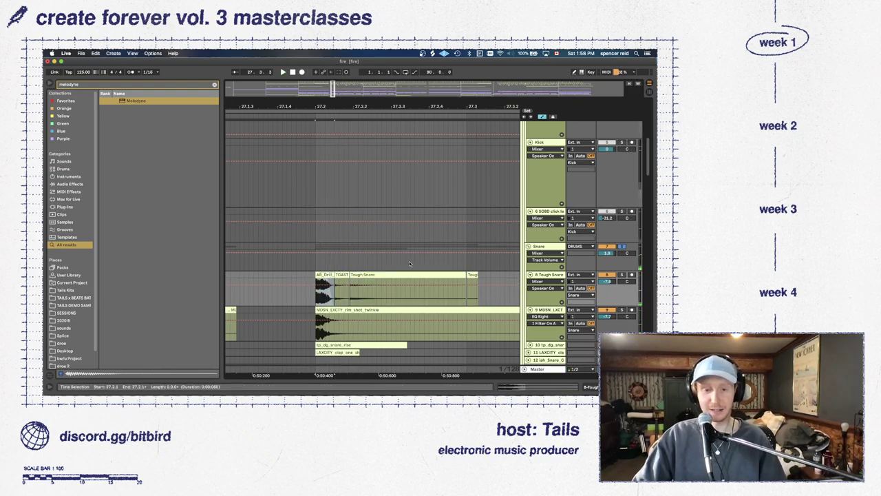
Solo track 11 LAXCITY clap together with tracks 8 and 9 and play the layered snare hit at 27.2
scroll(410, 264, "down", 2)
left_click(623, 309)
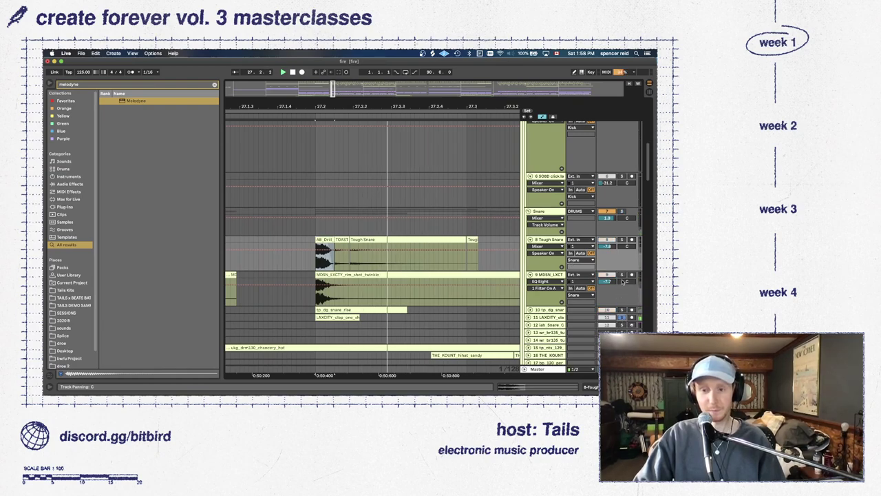
left_click(623, 321)
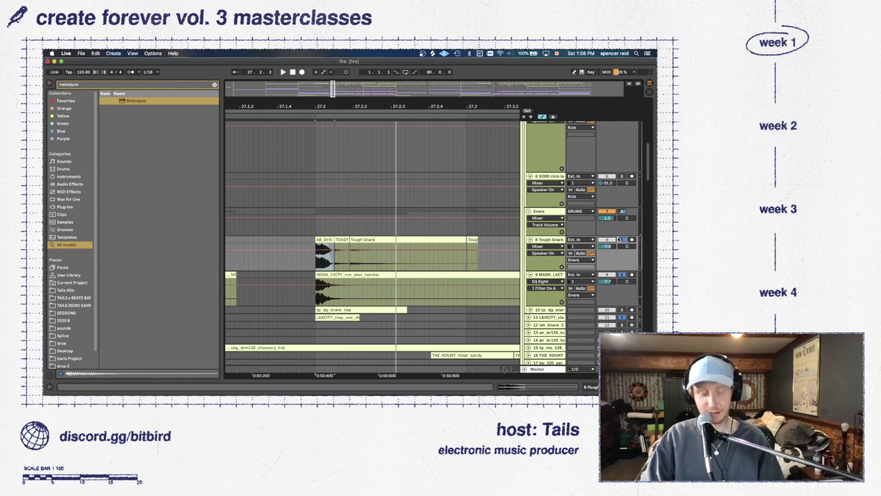
Unfold and solo track 15 and play its ukg_drm130_chancery_hat loop from the drop
scroll(421, 301, "down", 3)
scroll(421, 301, "left", 3)
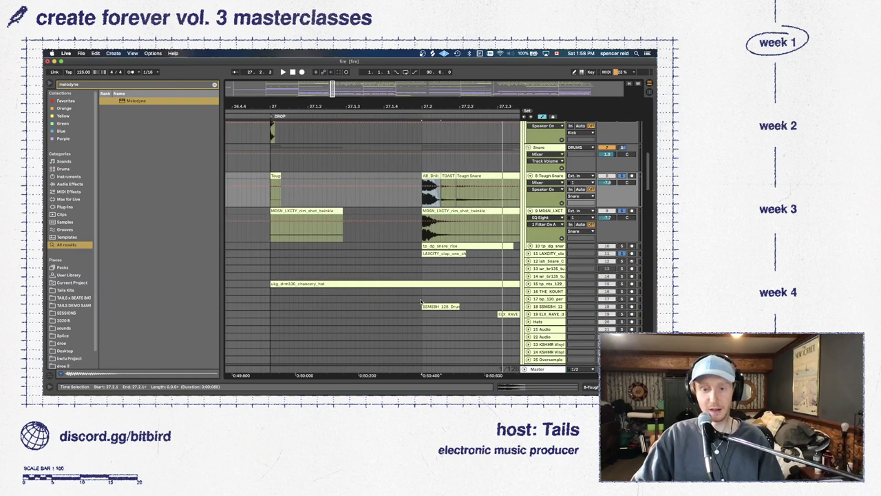
left_click(529, 284)
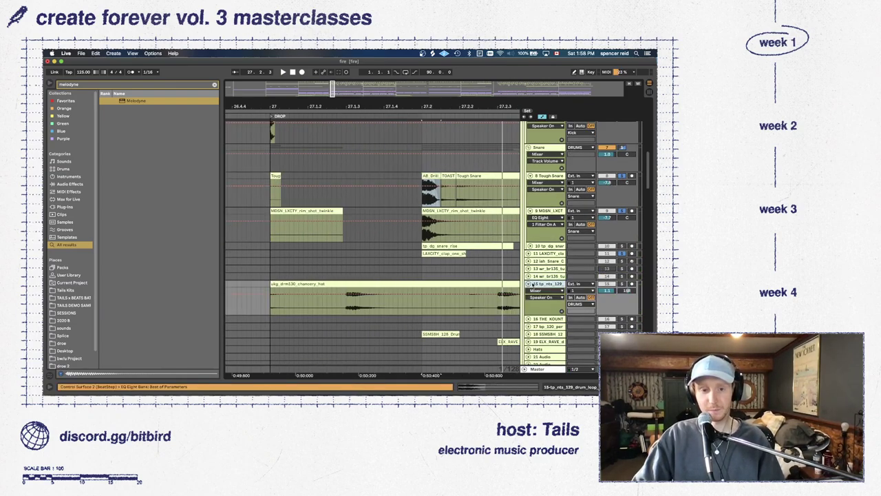
left_click(622, 284)
left_click(345, 285)
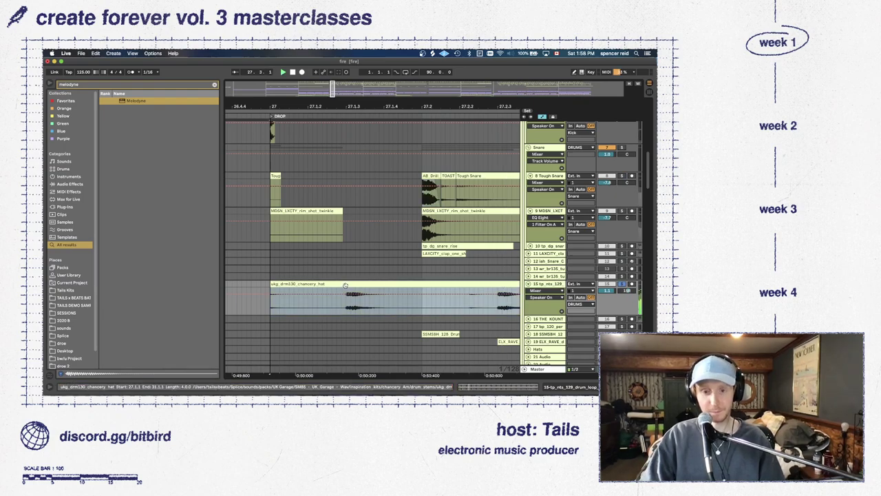
left_click(354, 278)
scroll(356, 277, "down", 5)
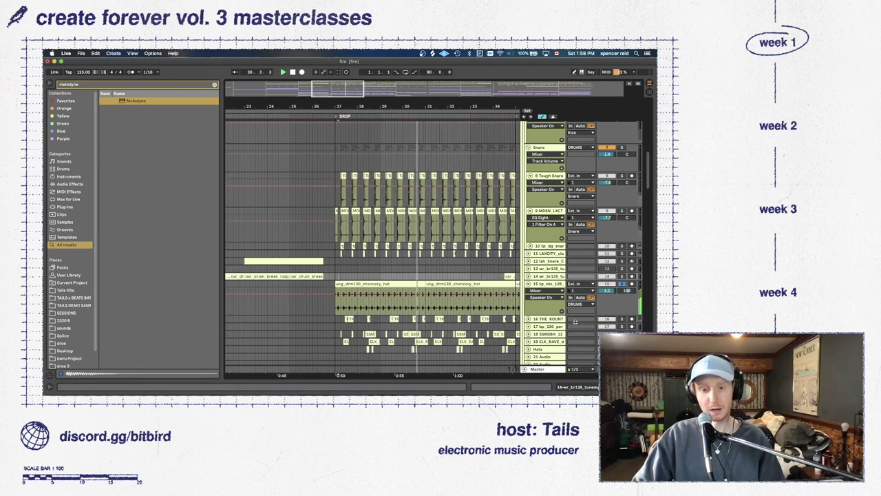
Add tracks 16 THE_KOUNT, 18 SSMSBH and 19 ELX_RAVE to the solo and play them with track 15 from the drop
scroll(618, 307, "down", 3)
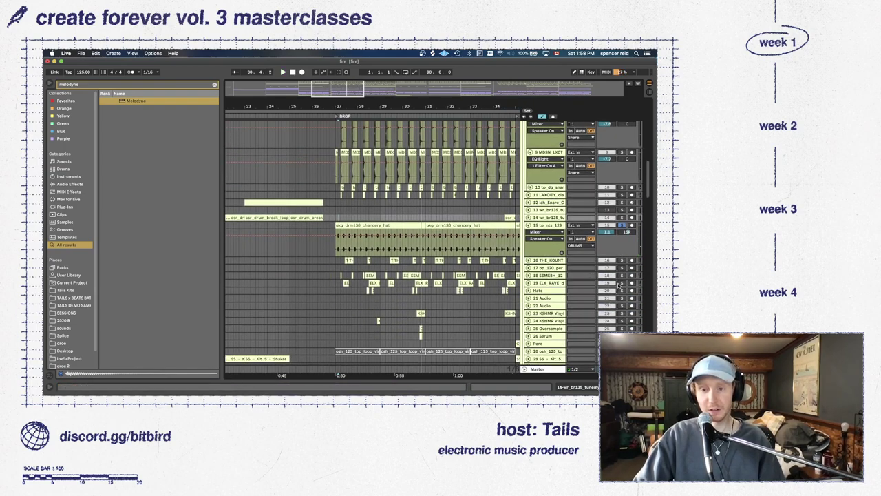
left_click(621, 283)
key("space")
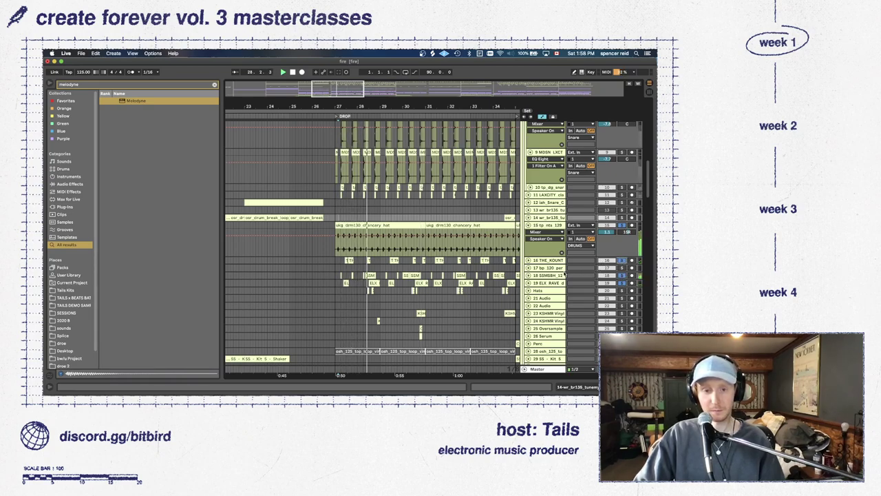
Unfold tracks 16 through 19 and the Hats track to review their clips while the drop plays
left_click(529, 283, "alt")
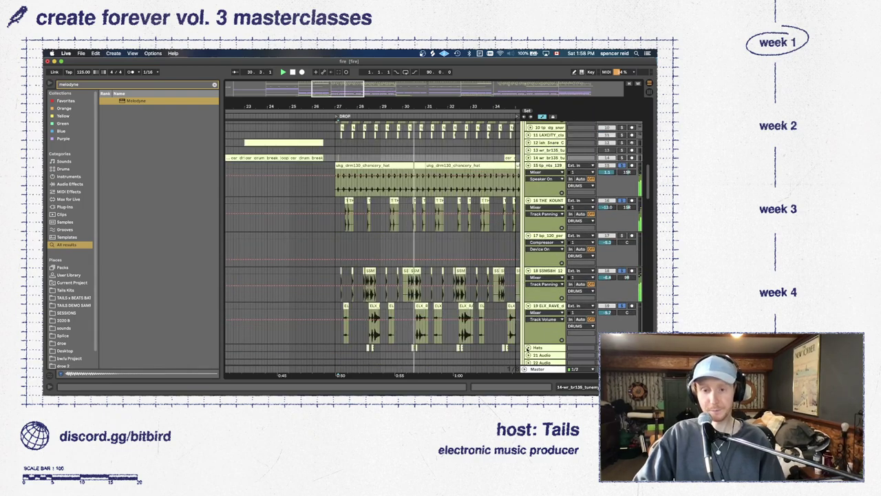
scroll(510, 310, "down", 1)
scroll(518, 322, "down", 1)
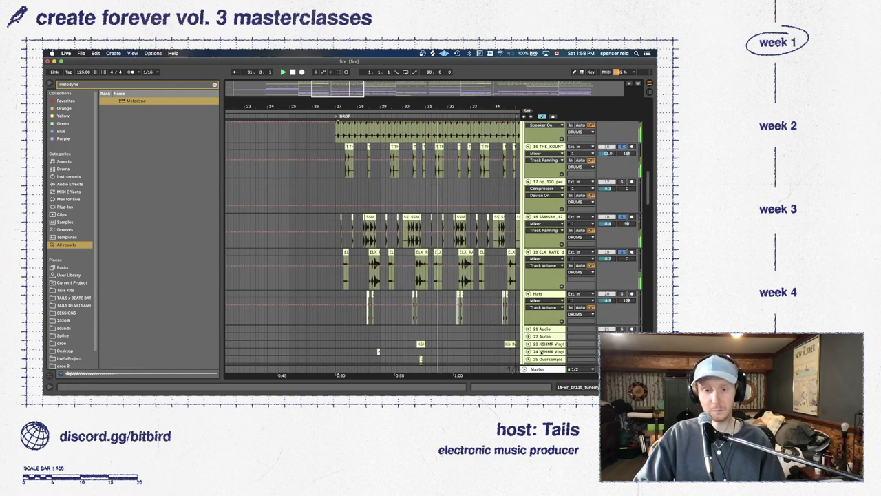
scroll(530, 320, "up", 3)
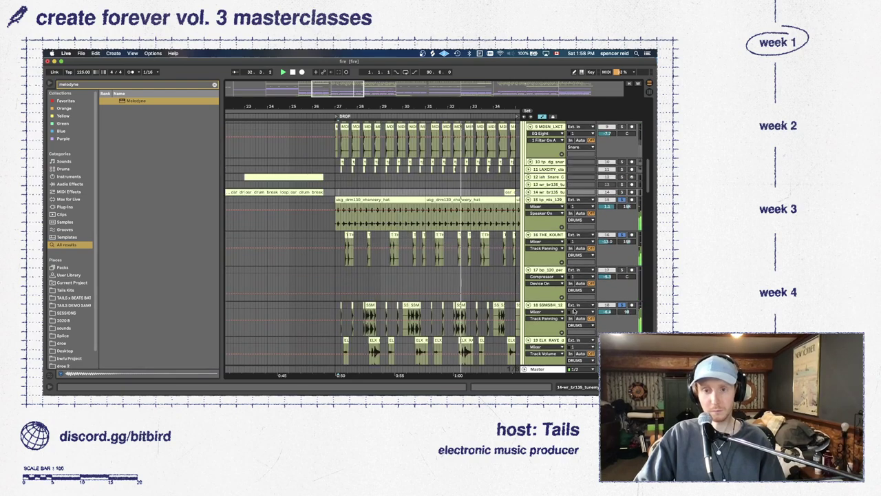
scroll(570, 313, "down", 3)
scroll(570, 313, "down", 1)
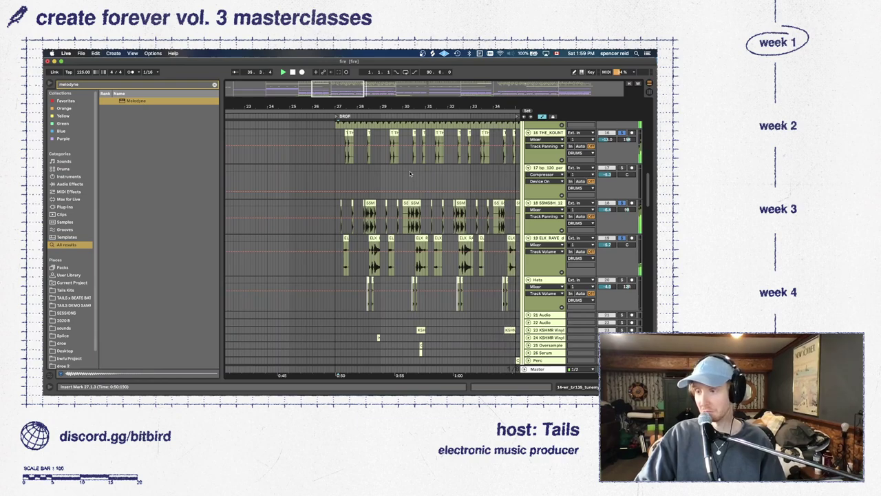
Fold tracks 16 through 19 and the Hats track back to compact height
key("minus")
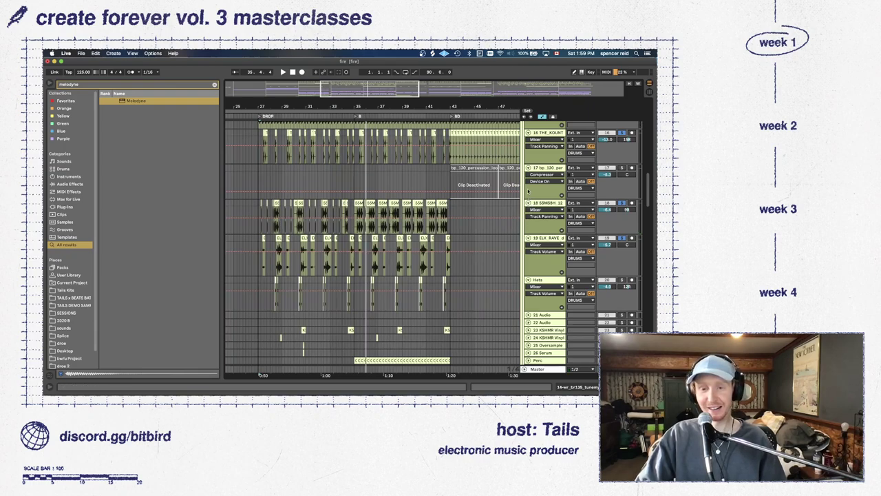
left_click(529, 169)
left_click(528, 169)
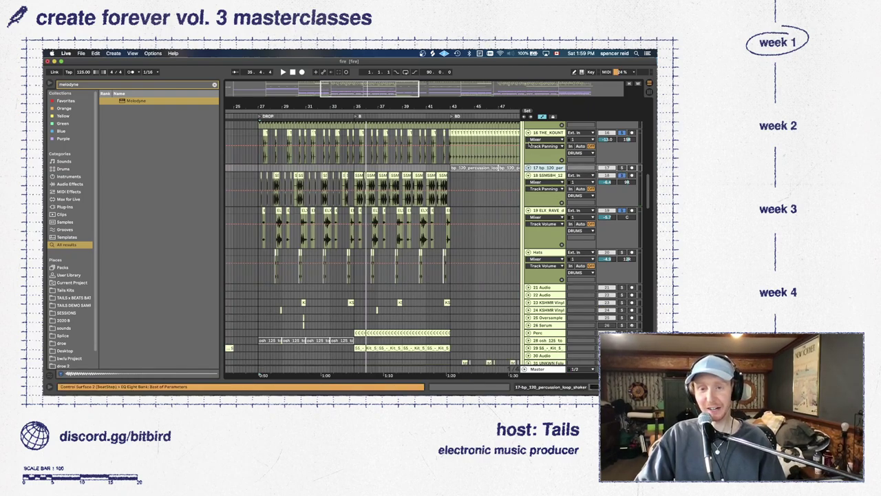
left_click(528, 132)
left_click(529, 148)
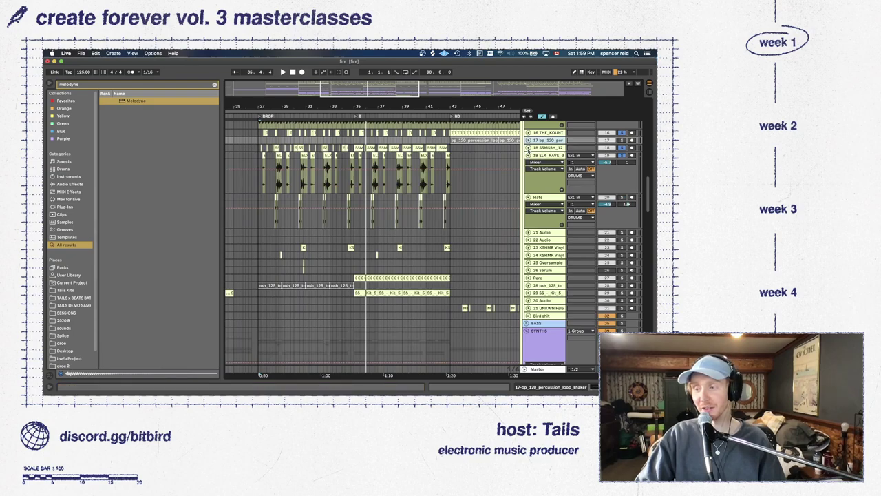
left_click(528, 155)
left_click(528, 162)
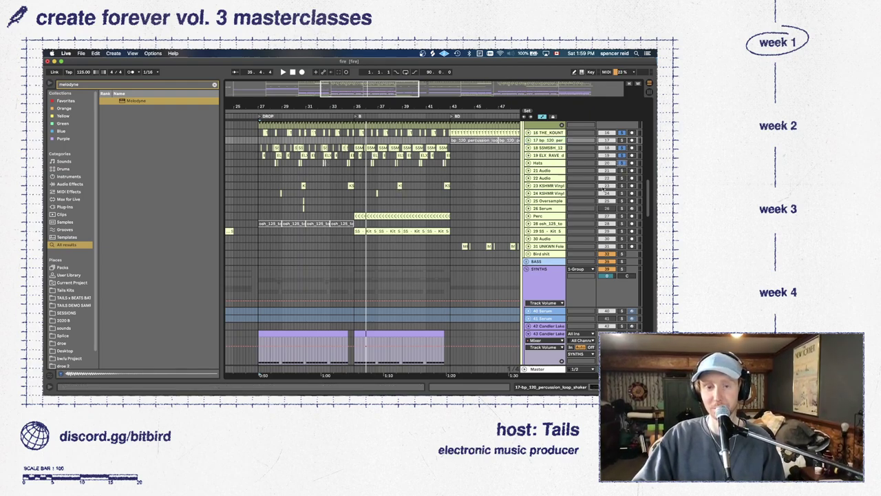
Solo the Kick group in the DRUMS group and play it from the drop
scroll(480, 203, "up", 2)
scroll(480, 203, "up", 2)
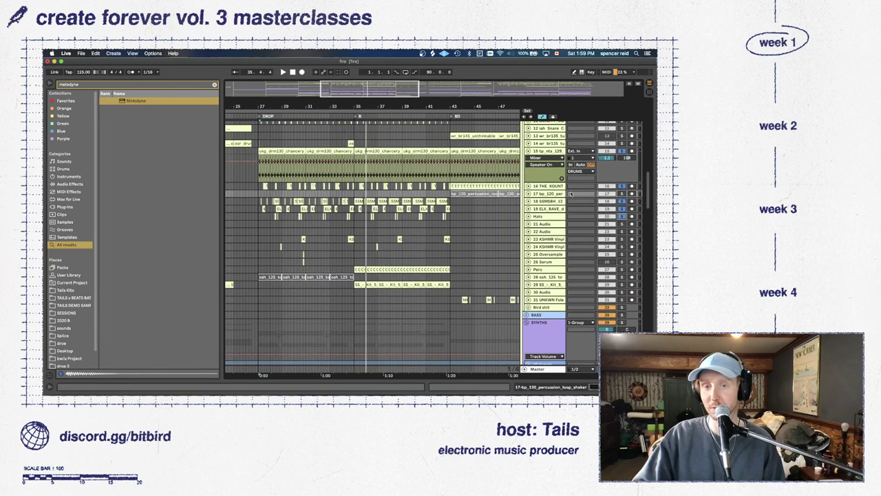
scroll(537, 161, "up", 2)
scroll(537, 161, "up", 10)
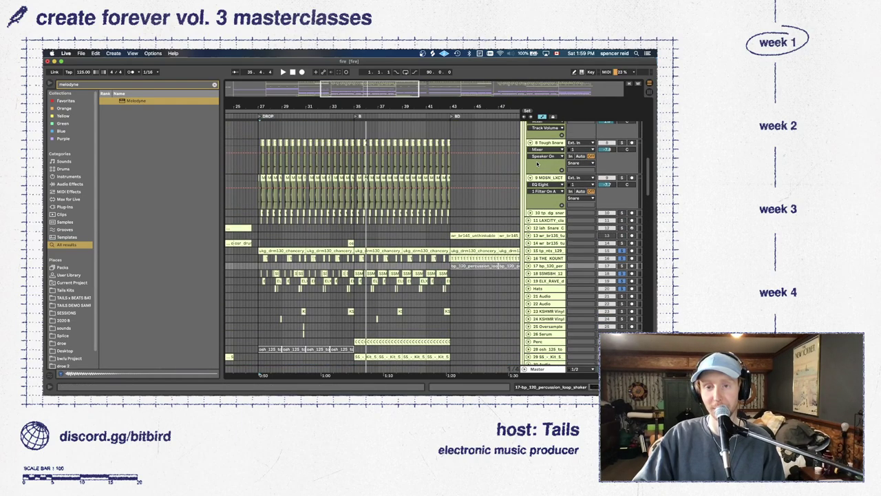
scroll(616, 162, "up", 5)
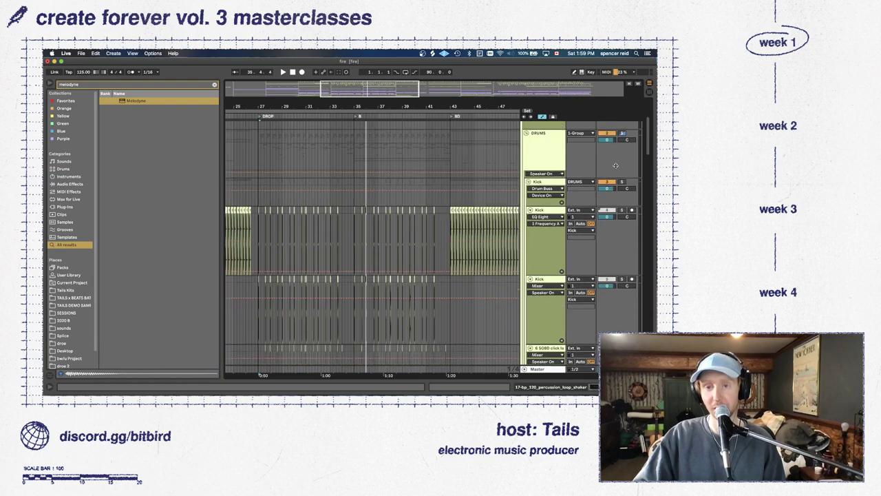
left_click(622, 182)
key("space")
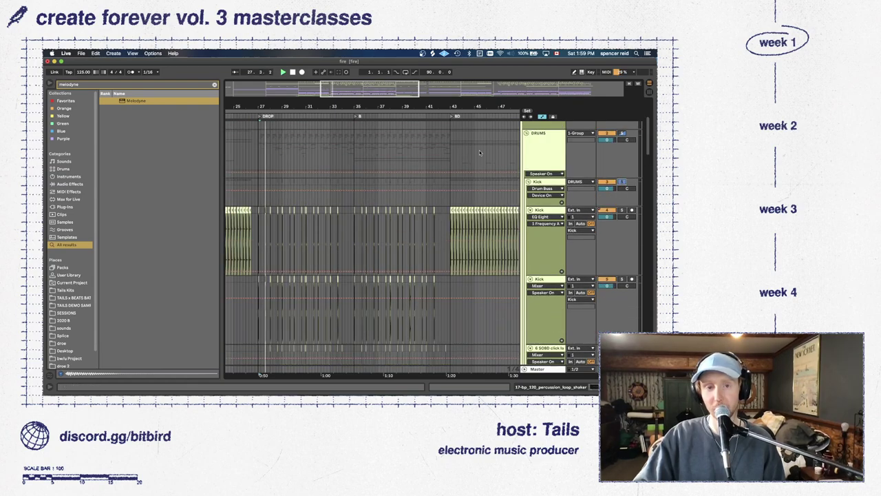
Play the drop with the whole DRUMS group soloed, followed by only the Kick group soloed
left_click(622, 134)
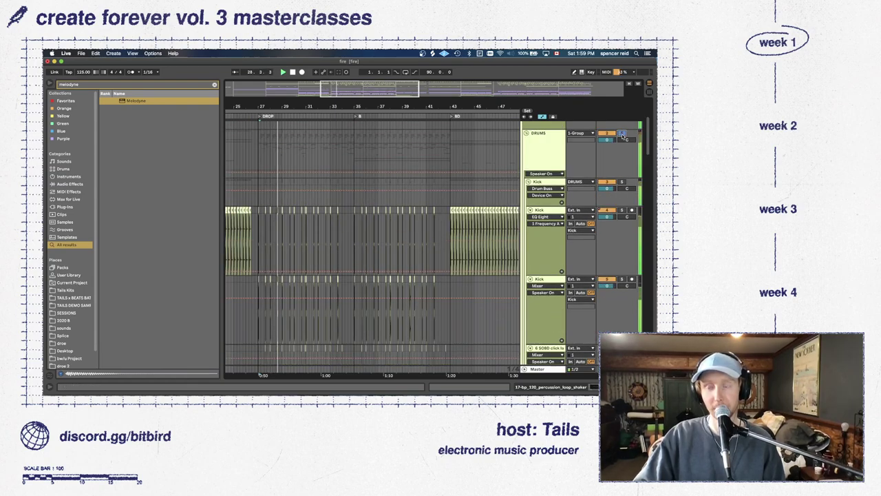
scroll(557, 148, "up", 4)
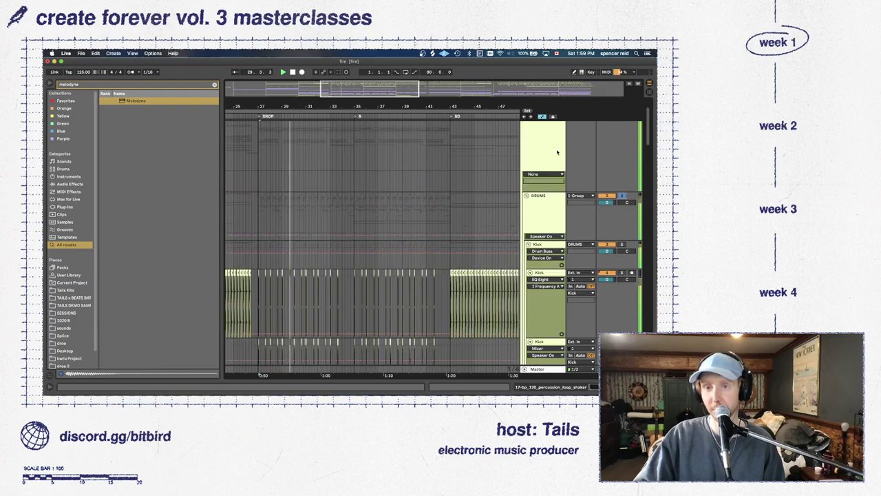
scroll(557, 150, "down", 2)
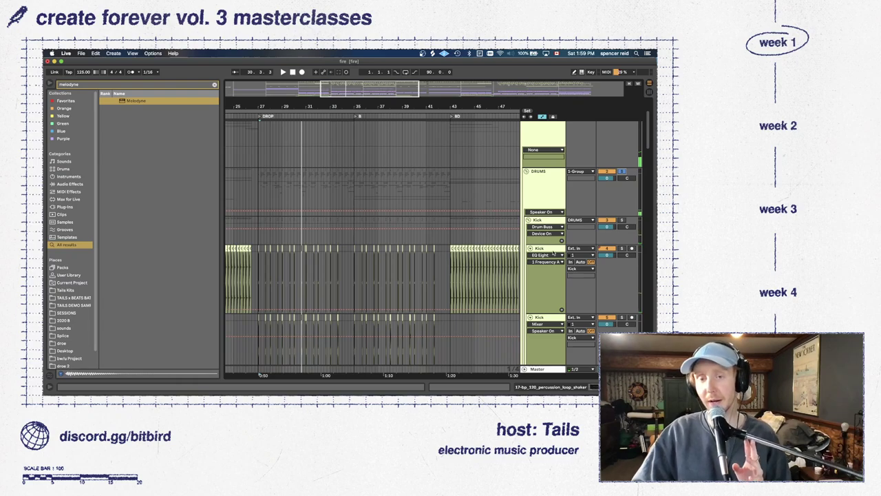
left_click(622, 248)
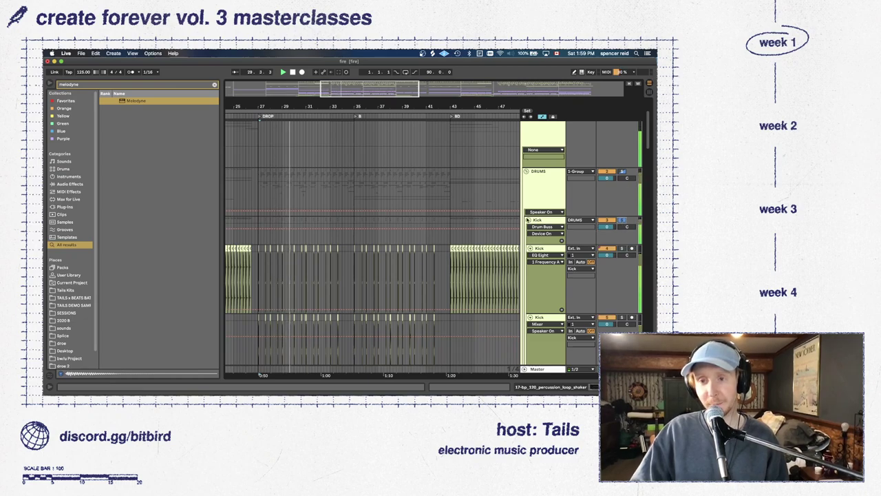
Fold the Kick and Snare groups as well as the DRUMS, SYNTHS and SAMPLES/VOX groups
left_click(528, 219)
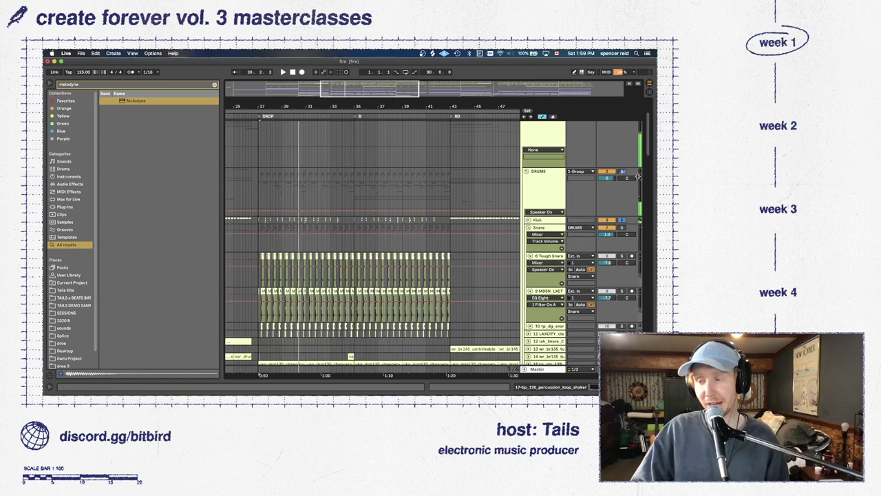
left_click(528, 227)
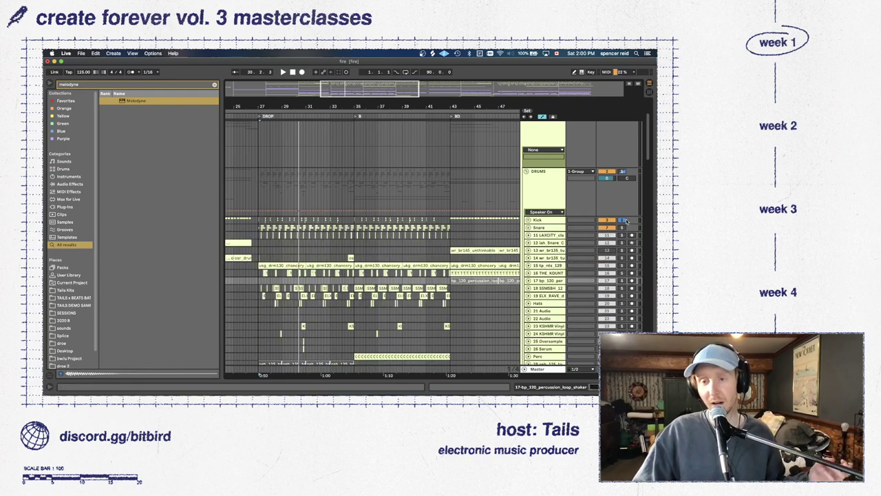
left_click(526, 171)
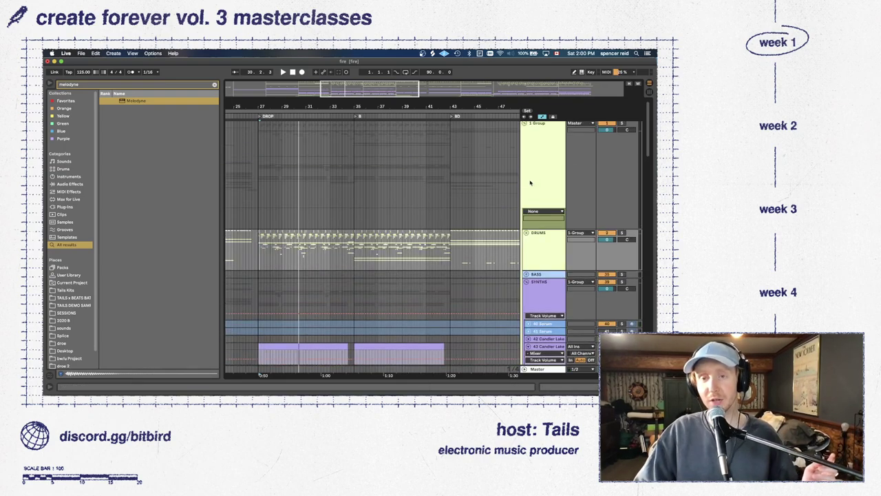
scroll(530, 182, "down", 2)
left_click(526, 221)
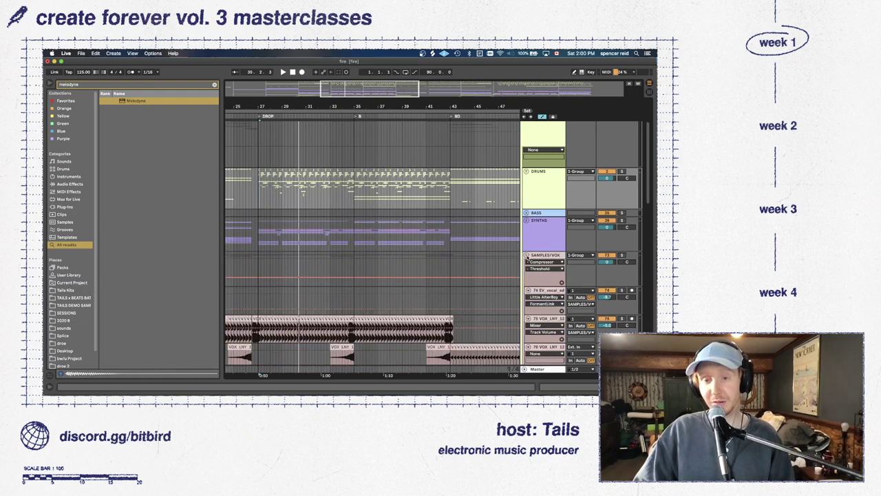
left_click(527, 256)
scroll(529, 263, "up", 2)
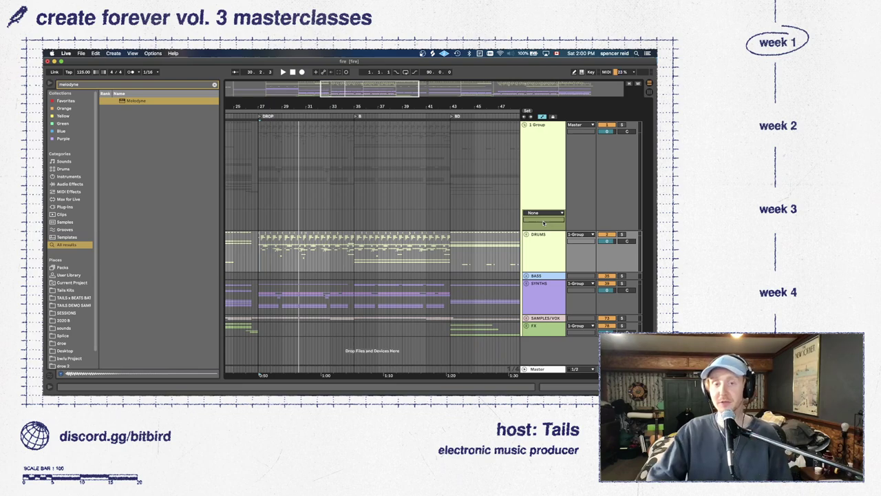
Open StandardCLIP on the Master and examine its clipping while the soloed DRUMS group plays from the drop
double_click(536, 370)
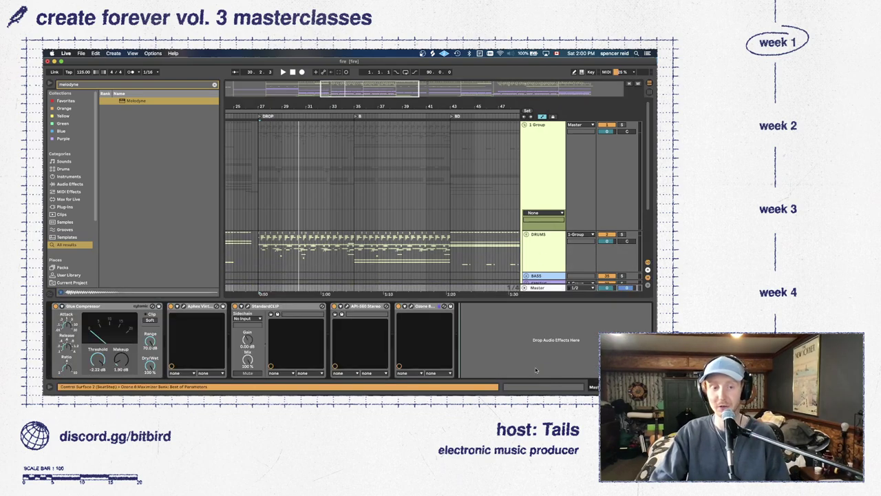
left_click(252, 307)
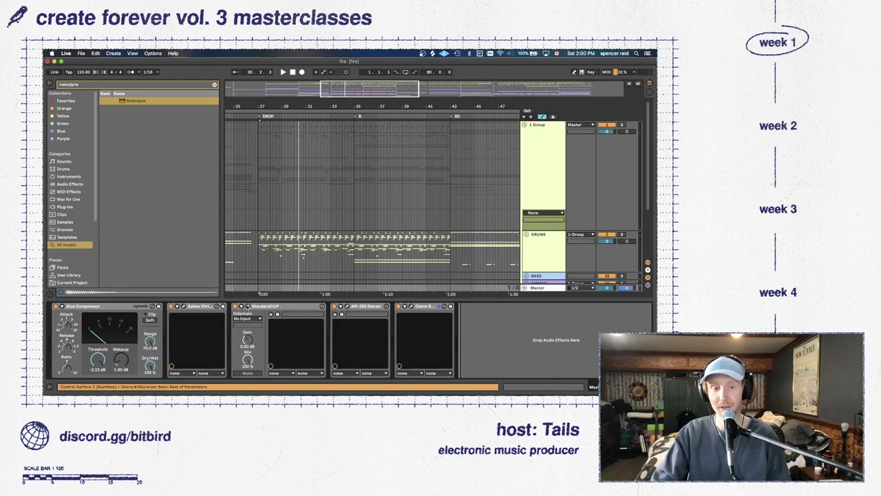
key("space")
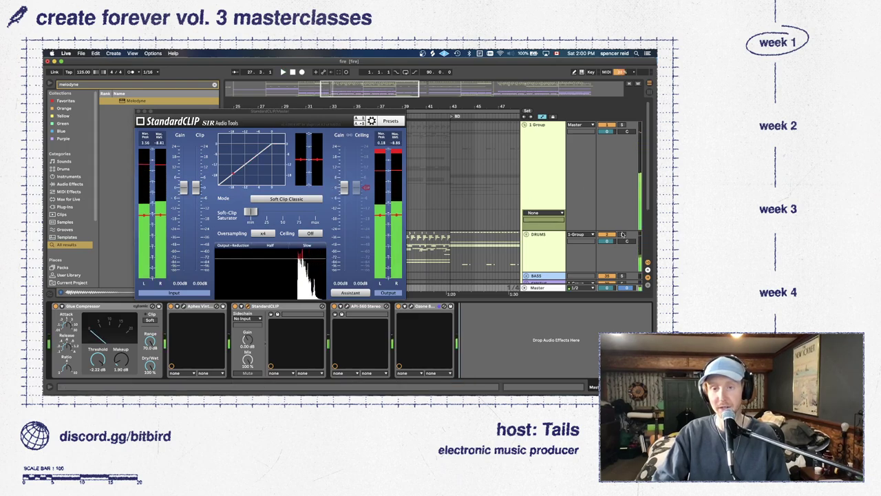
left_click(622, 235)
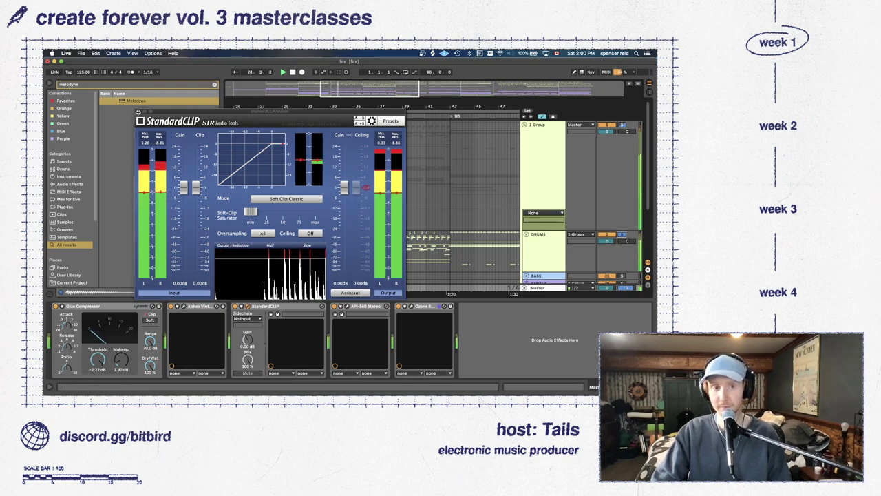
key("super+alt+p")
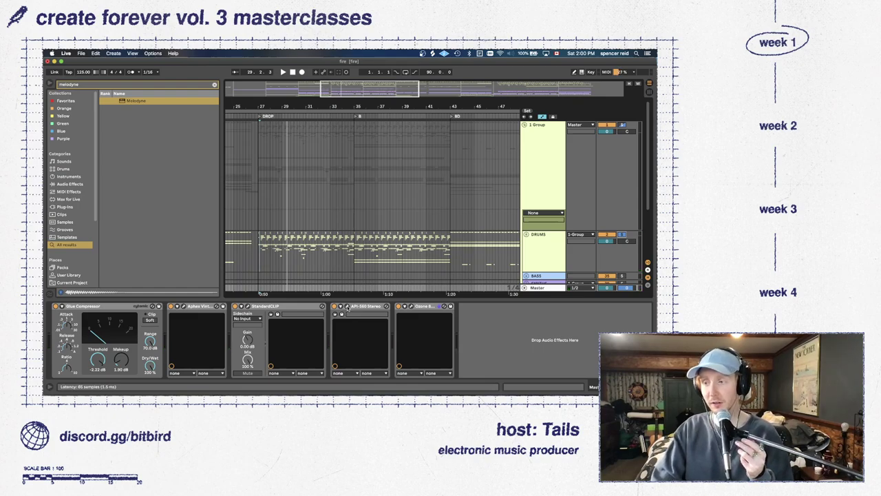
Open the Master's API-560 Stereo equalizer, examine its band settings and close it
left_click(348, 306)
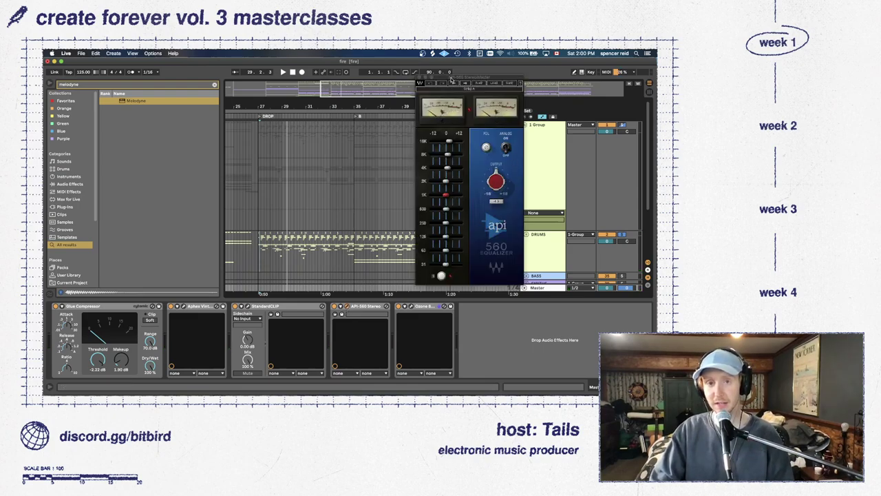
left_click_drag(453, 77, 327, 72)
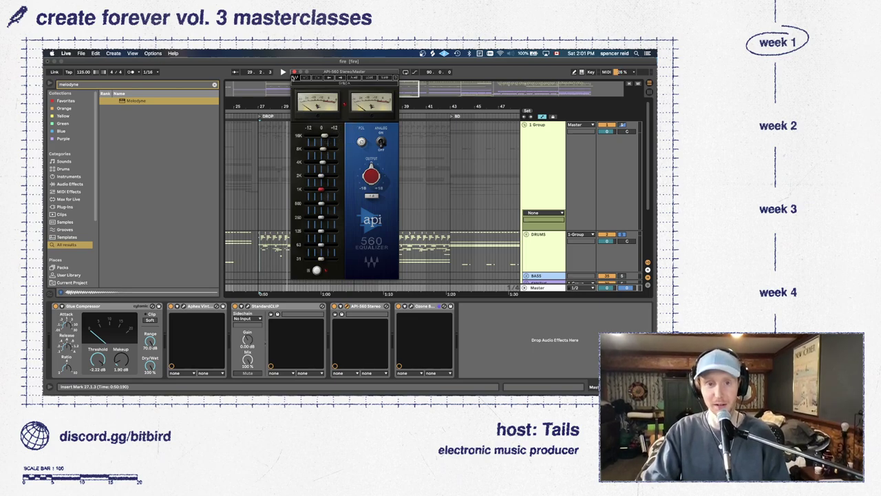
left_click(294, 72)
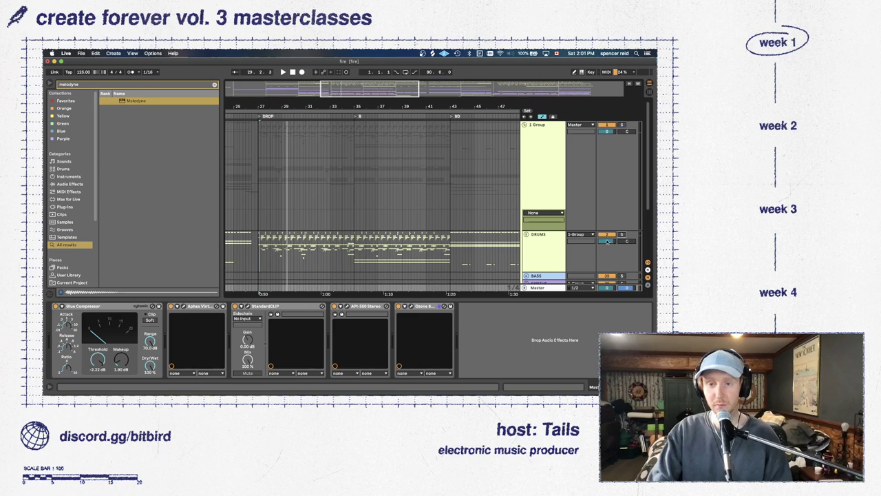
Unfold the Master track and show its device chain
scroll(530, 257, "down", 3)
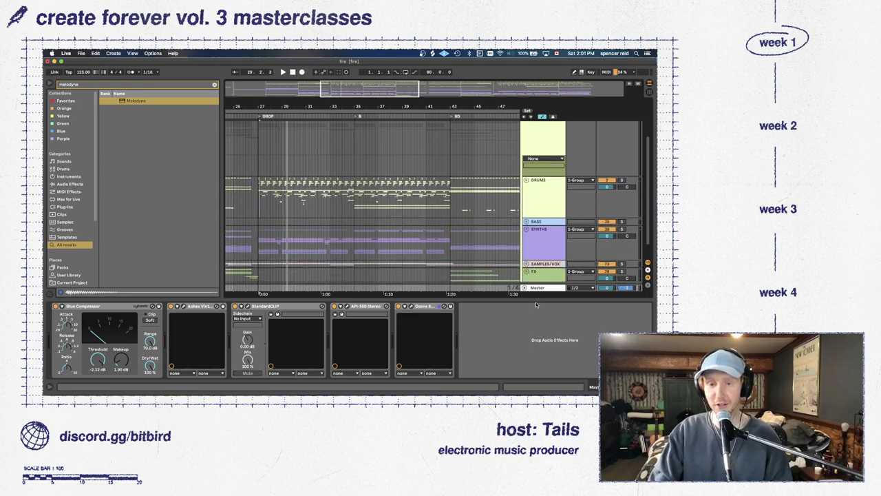
key("super+alt+l")
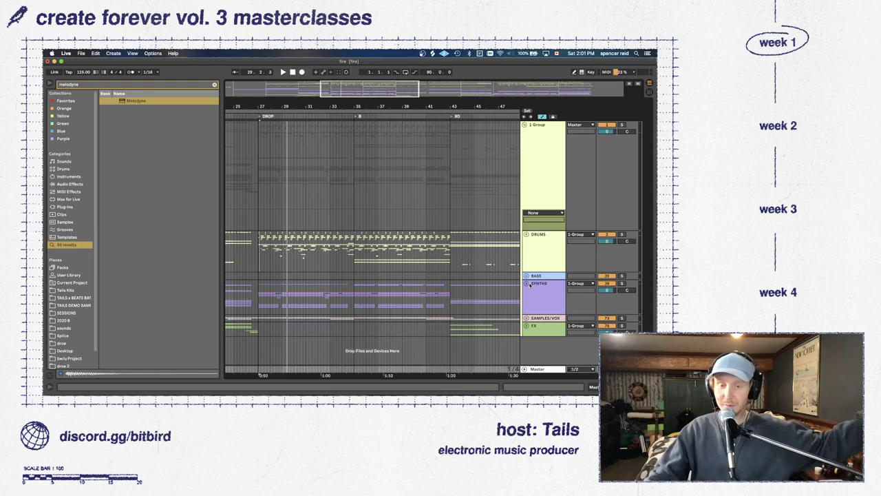
left_click(525, 370)
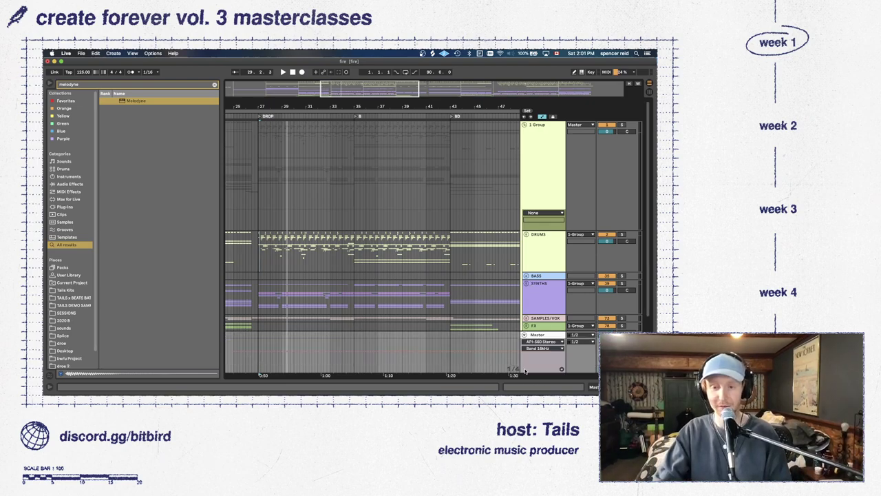
double_click(538, 337)
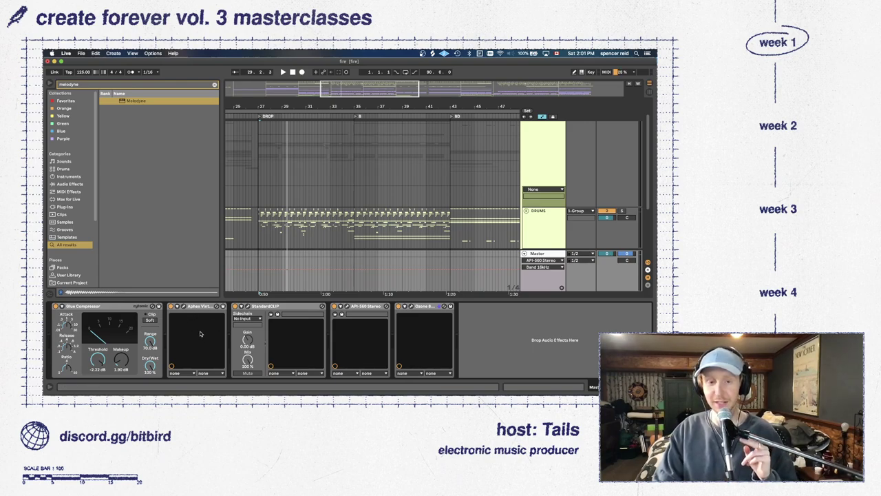
Insert the Fresh Air plugin on the Master between the Aphex plugin and StandardCLIP, with High Air set to 13
left_click(78, 82)
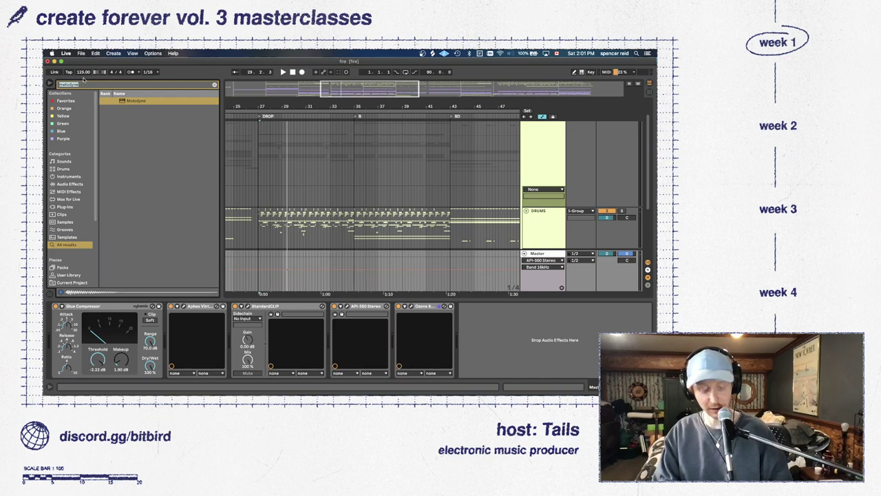
type("fresh ai")
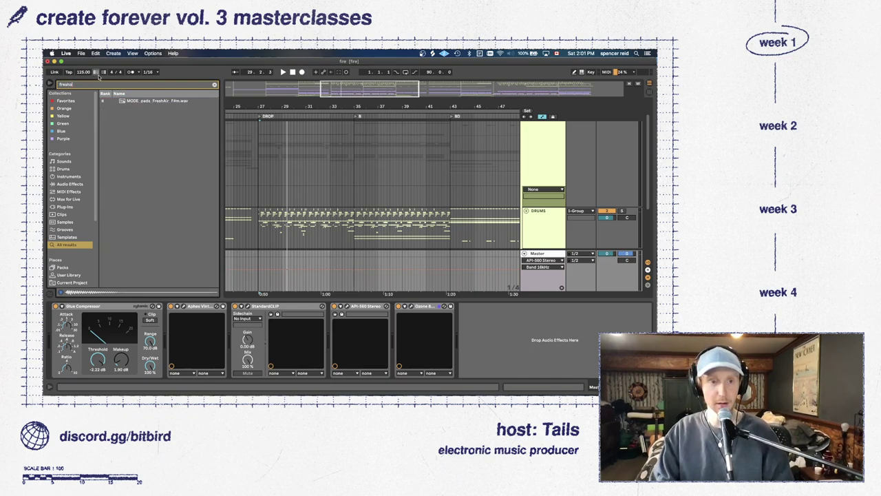
type("r")
left_click(138, 123)
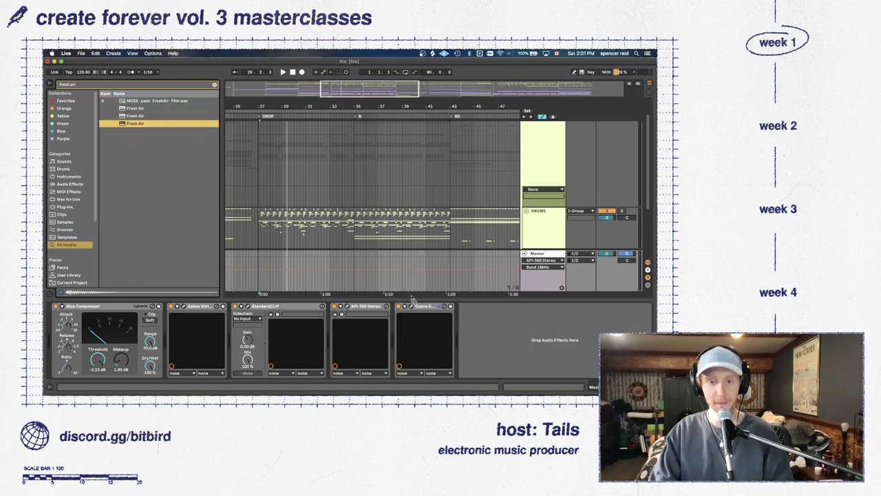
left_click_drag(411, 298, 494, 325)
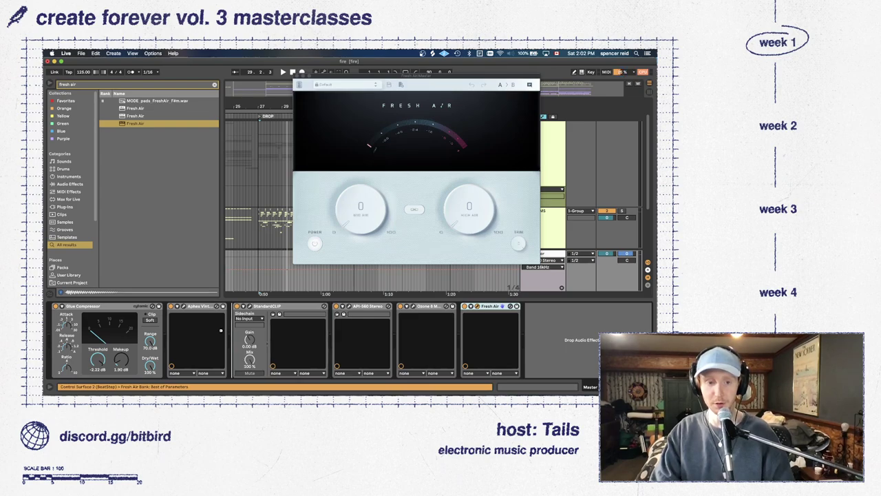
left_click_drag(469, 208, 479, 249)
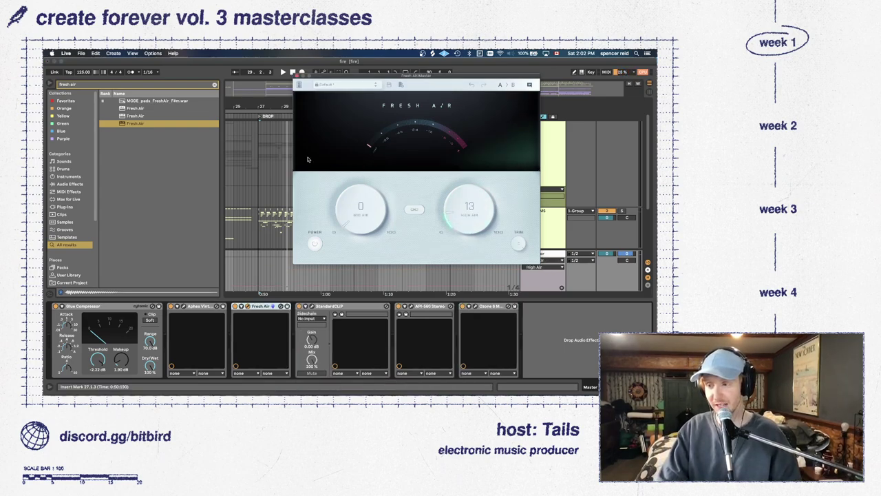
left_click(297, 76)
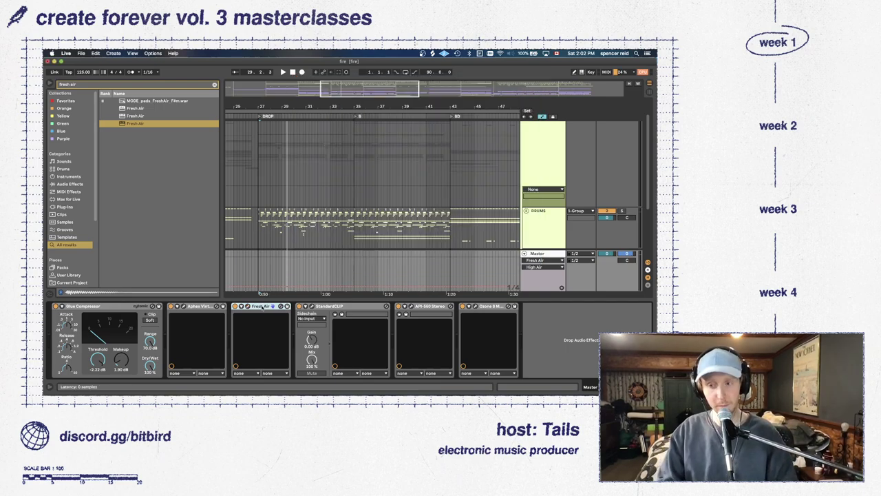
key("Delete")
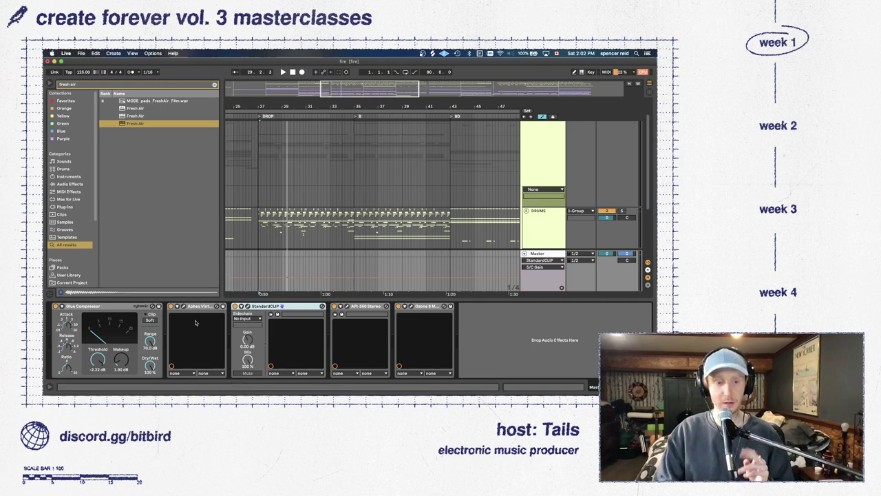
left_click(92, 311)
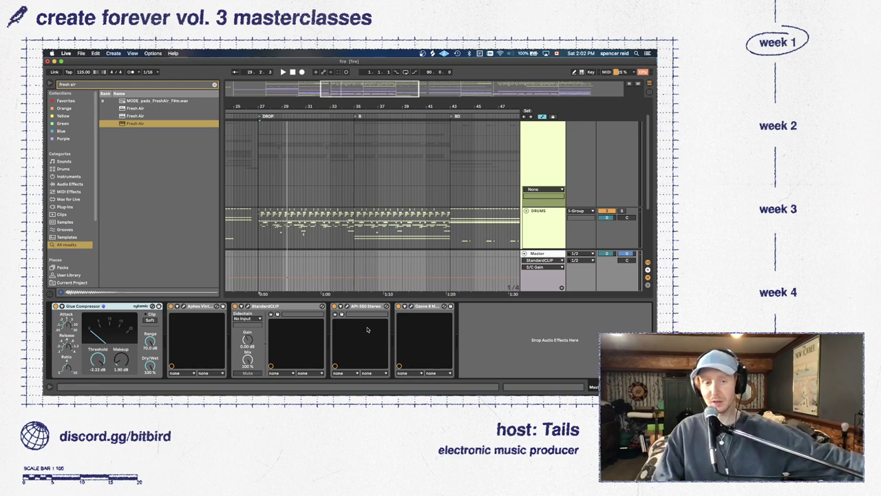
Try a Saturator with Dry/Wet at 12.7 % on the Master between the Aphex plugin and StandardCLIP, and delete it again
left_click(243, 228)
key("super+f")
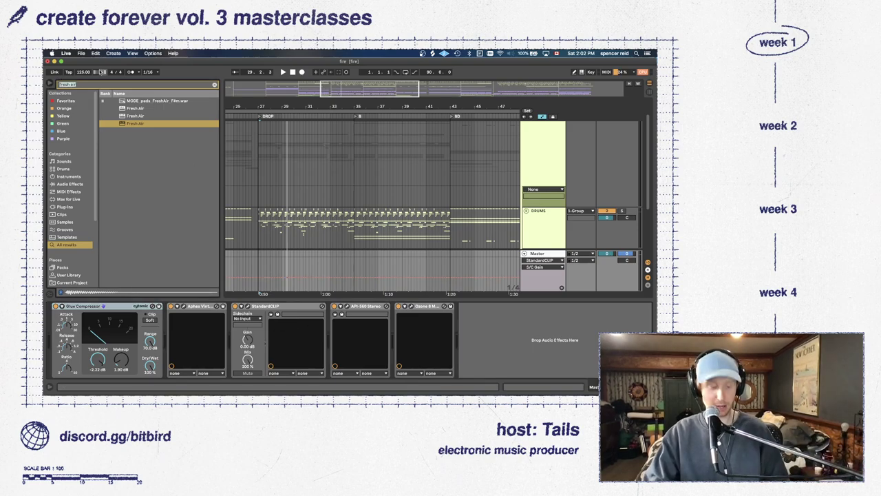
type("sa")
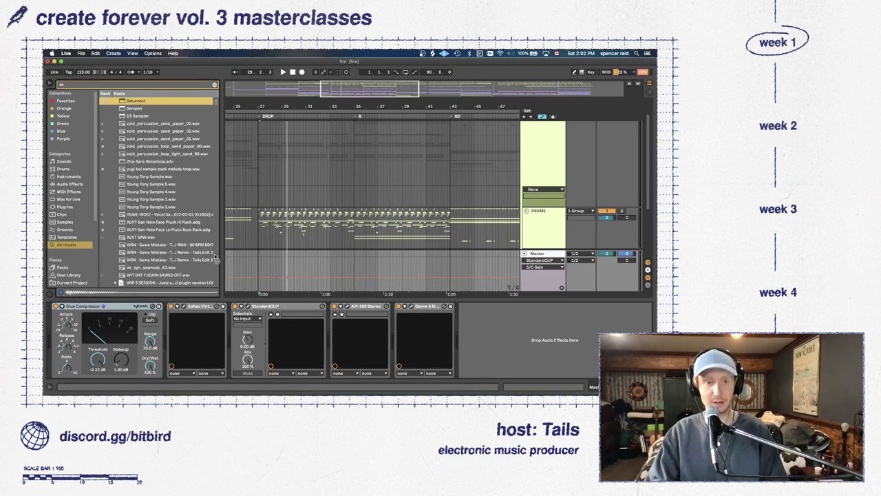
key("Return")
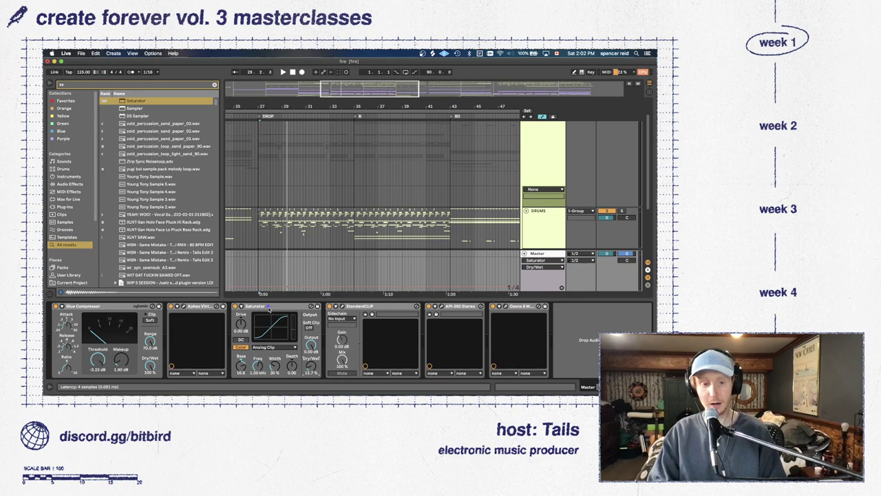
left_click(269, 308)
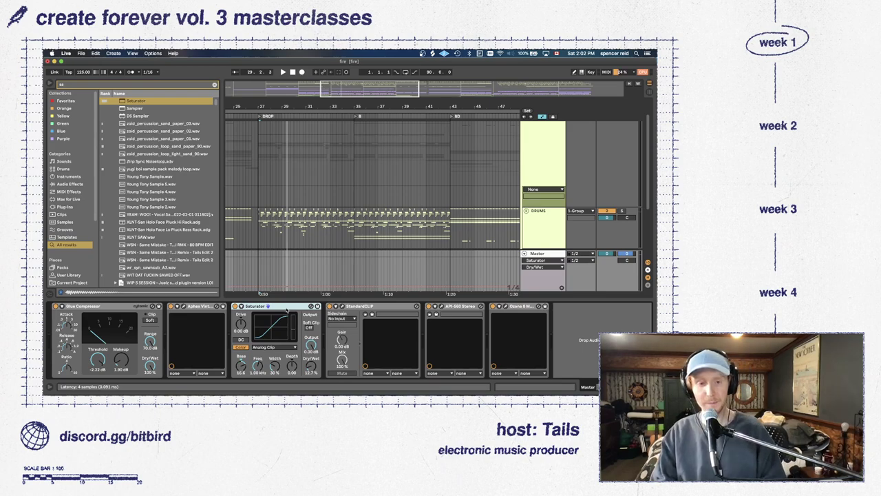
key("Delete")
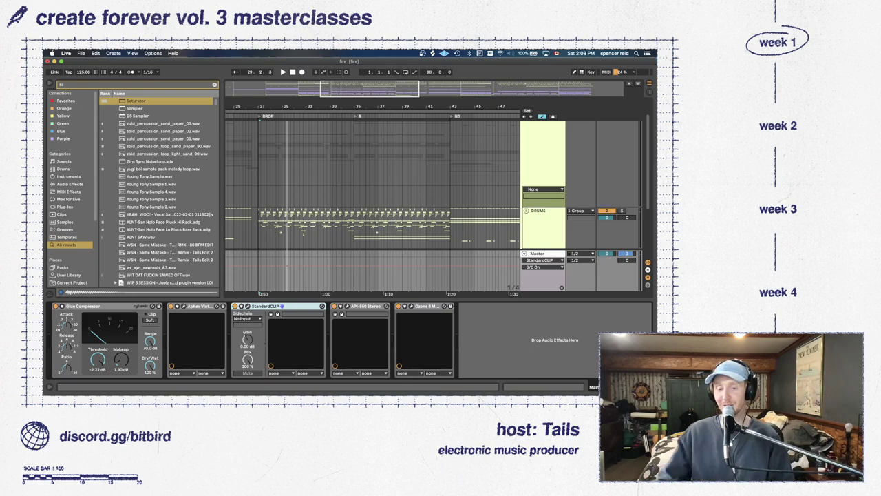
Switch to Finder, examine the AND.REI SHIT folder's files on the Extreme SSD drive and minimize the window
key("super+Tab")
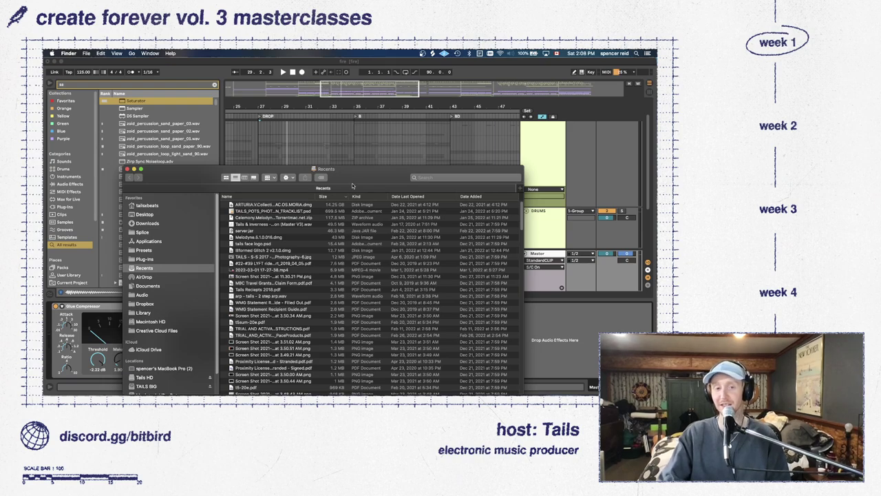
left_click_drag(352, 184, 347, 136)
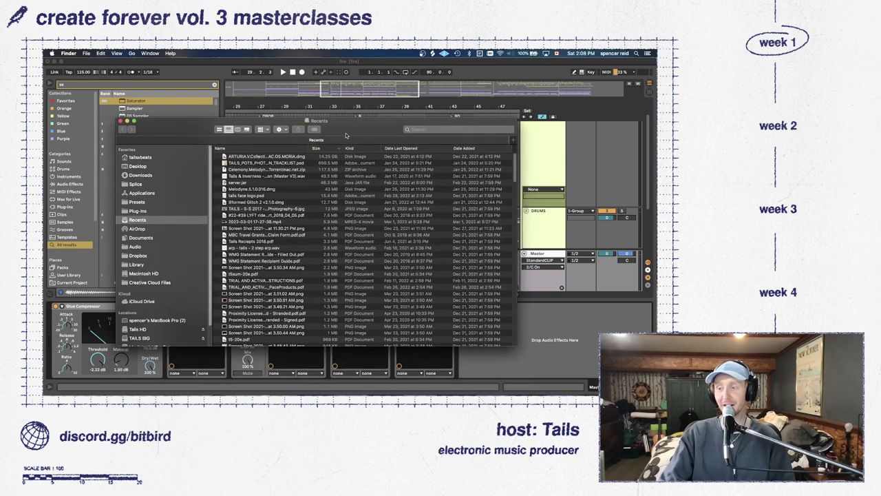
scroll(177, 260, "down", 2)
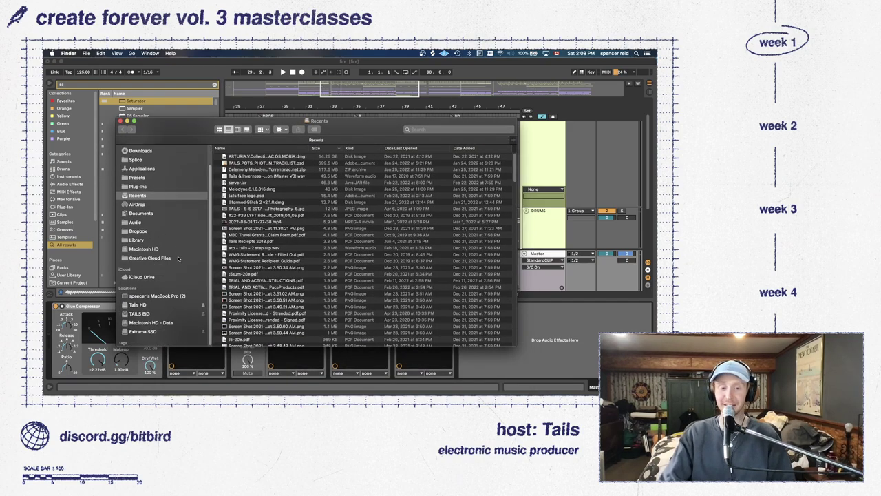
left_click(153, 331)
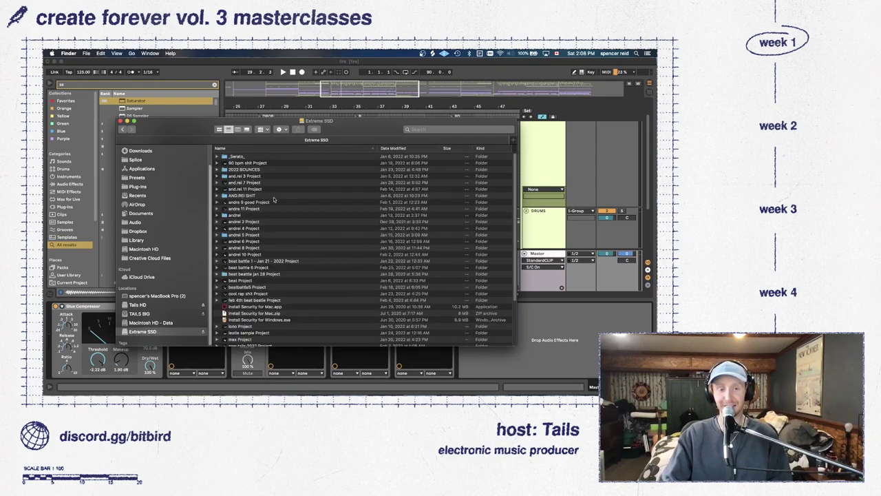
left_click(217, 196)
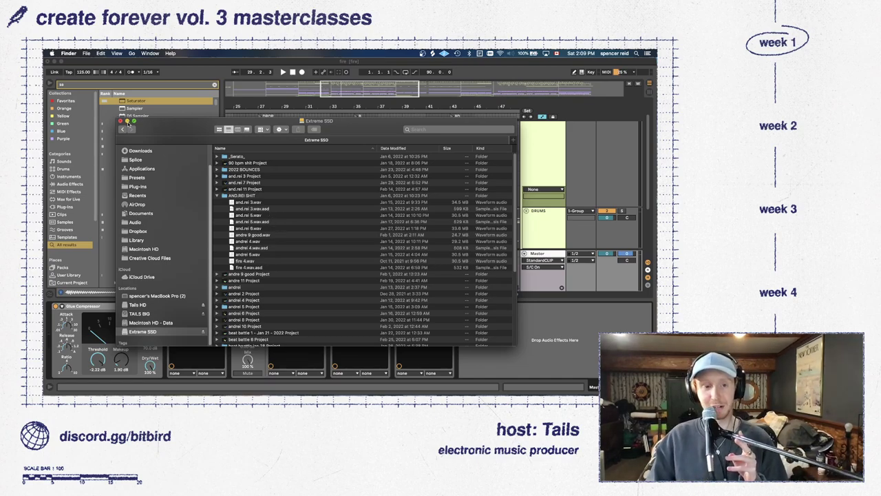
left_click(127, 122)
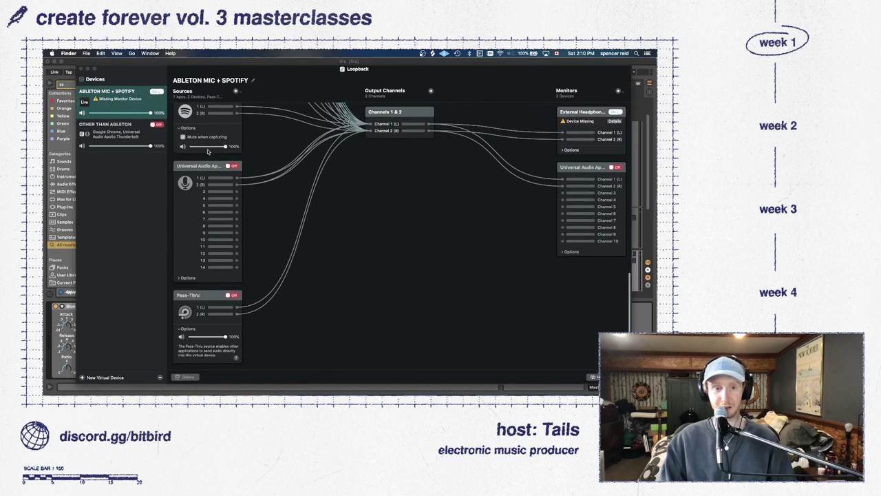
Turn on the Finder source of the ABLETON MIC + SPOTIFY device in Loopback
scroll(227, 181, "down", 5)
scroll(228, 181, "up", 5)
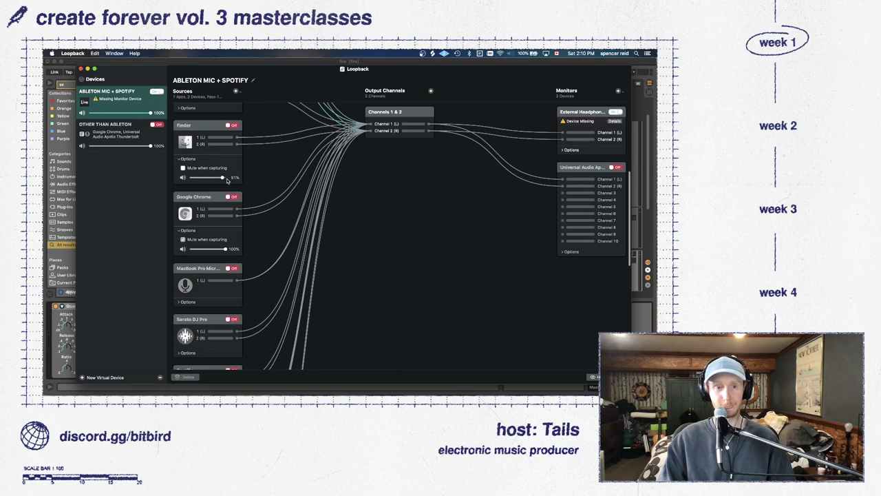
left_click(233, 126)
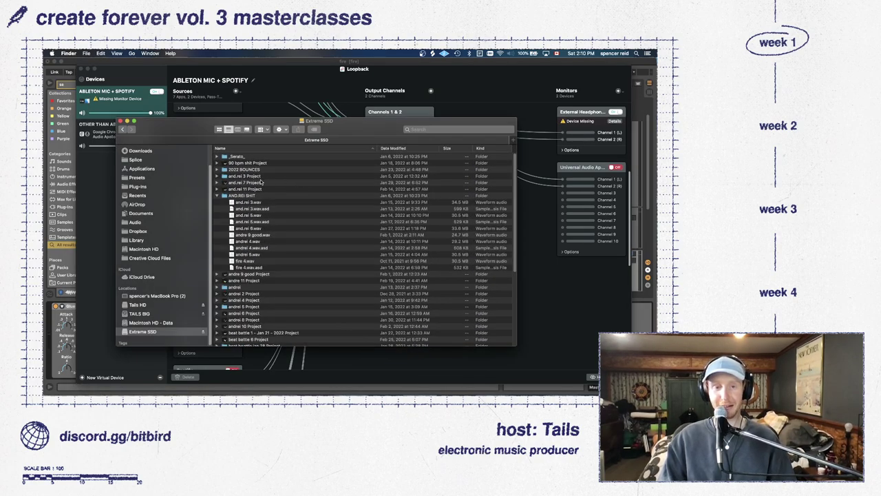
Play previews of and.rei 3.wav and and.rei 5.wav from the AND.REI SHIT folder in Finder
left_click(248, 203)
key("space")
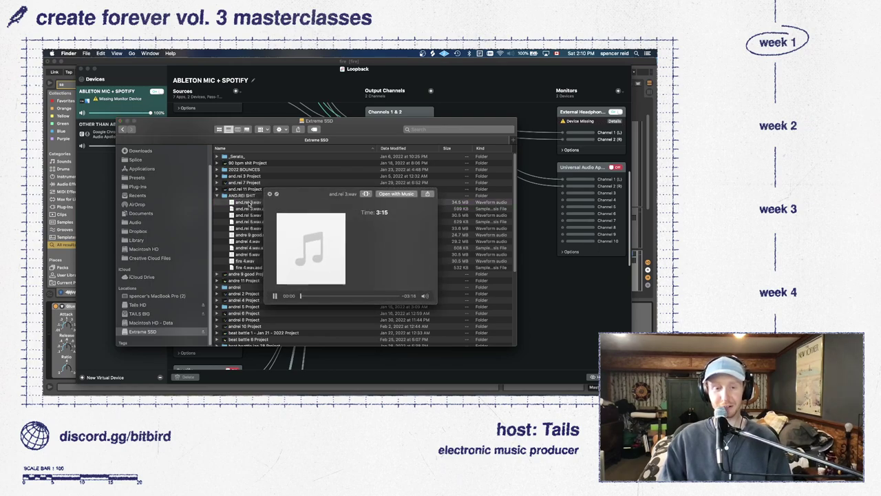
key("space")
left_click(252, 214)
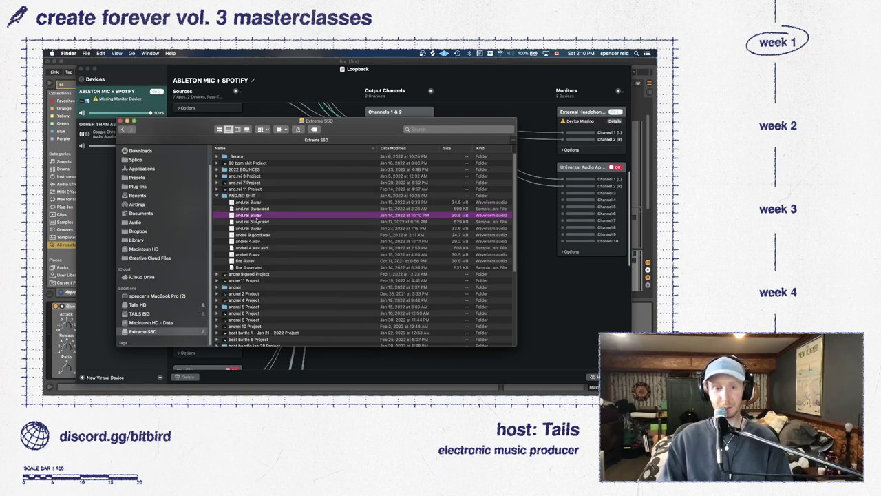
key("space")
key("space")
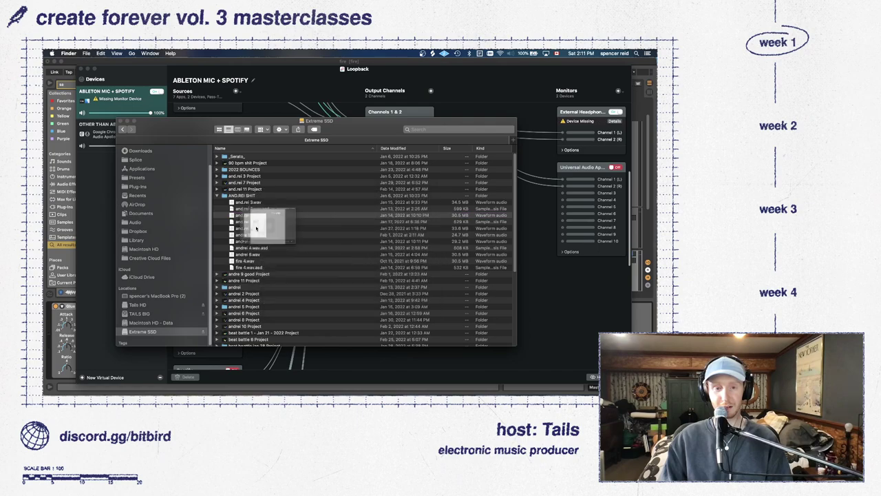
key("Down")
key("Down")
left_click(253, 215)
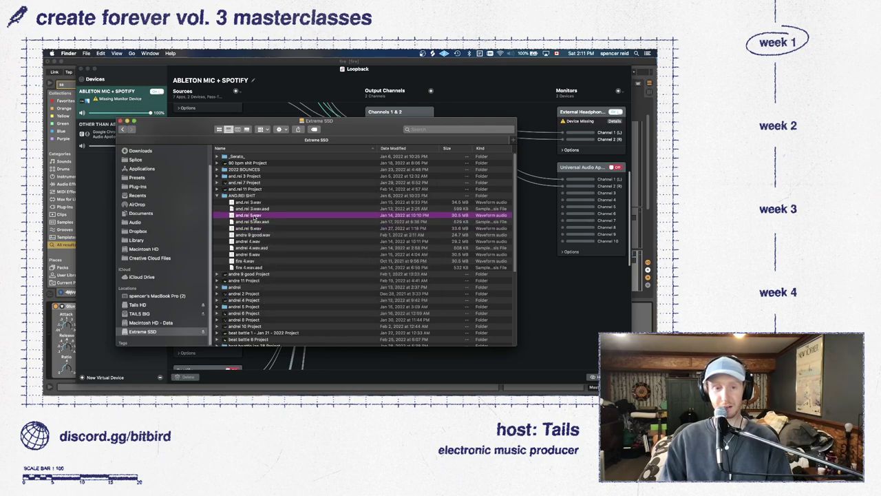
key("space")
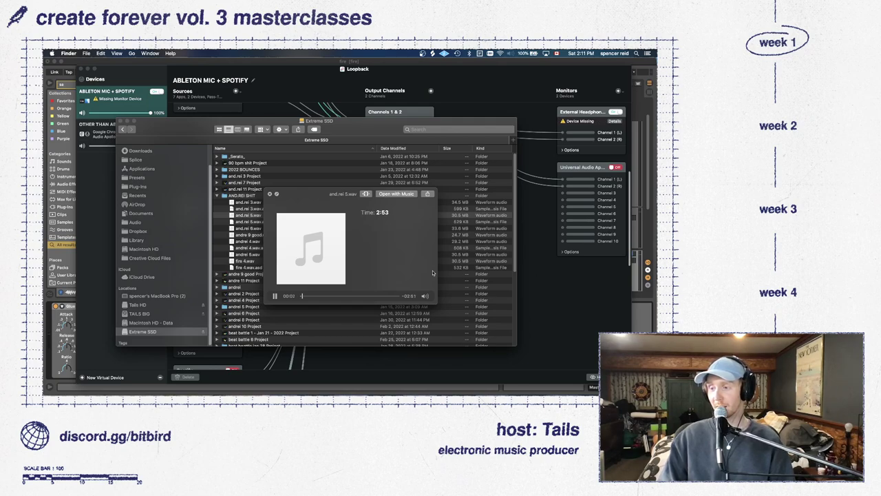
left_click(275, 297)
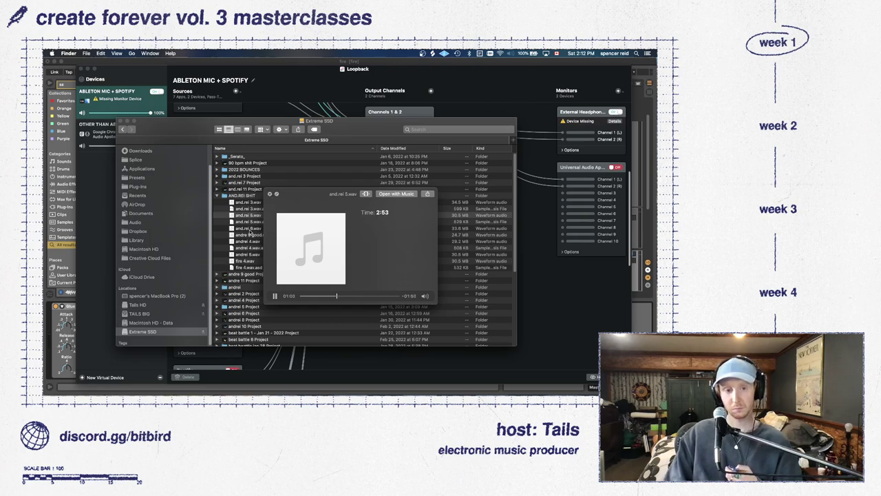
Preview and.rei 6.wav, andre 9 good.wav and andrei 4.wav, skipping ahead within the tracks, and close the preview
left_click(250, 228)
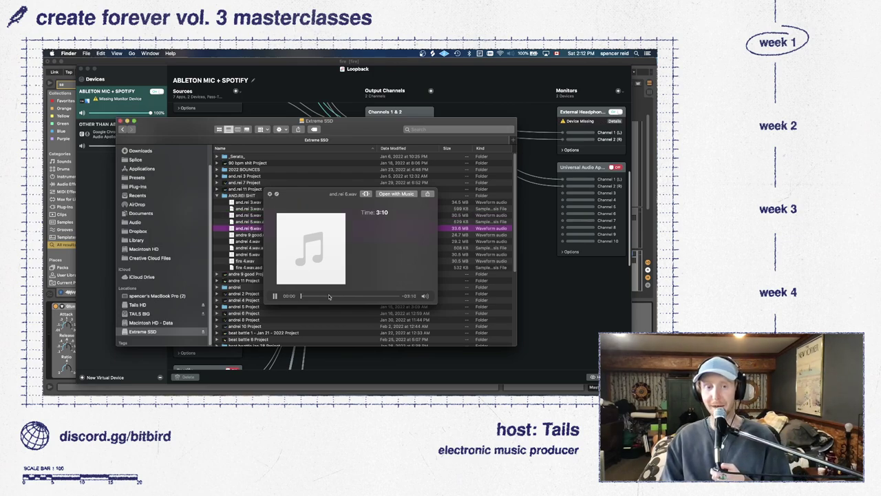
left_click(251, 236)
left_click(324, 297)
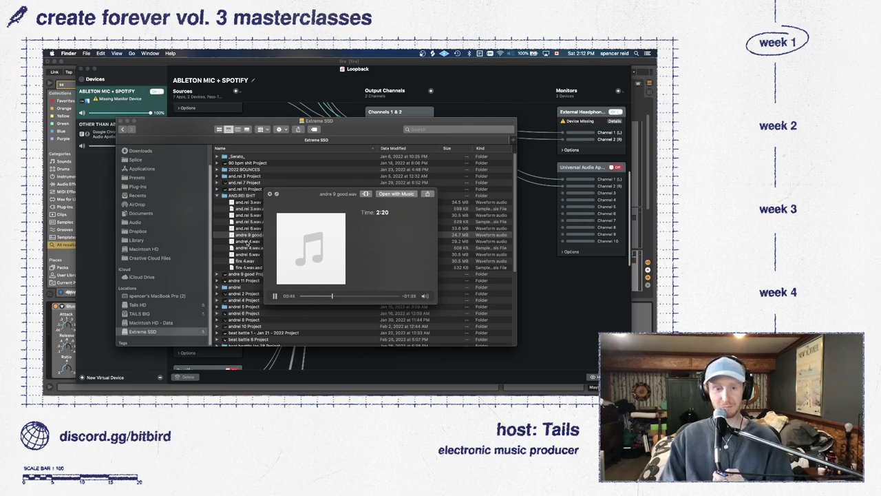
left_click(248, 242)
left_click(328, 296)
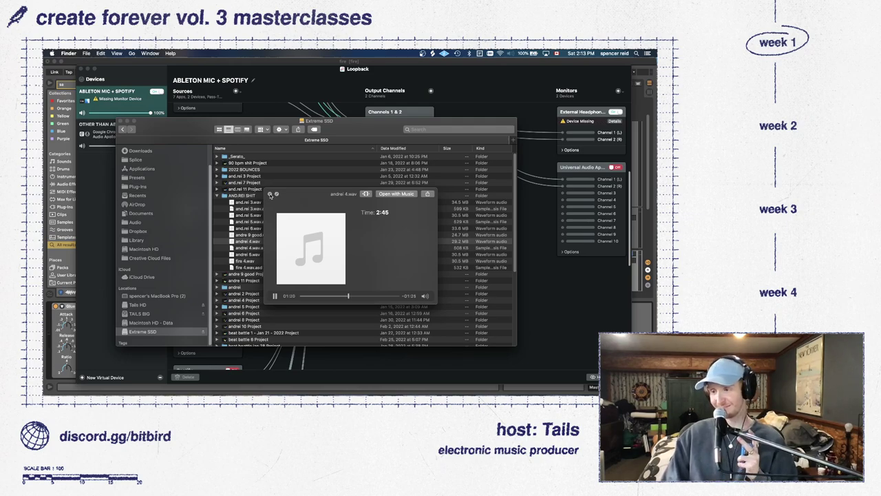
left_click(275, 297)
left_click(270, 194)
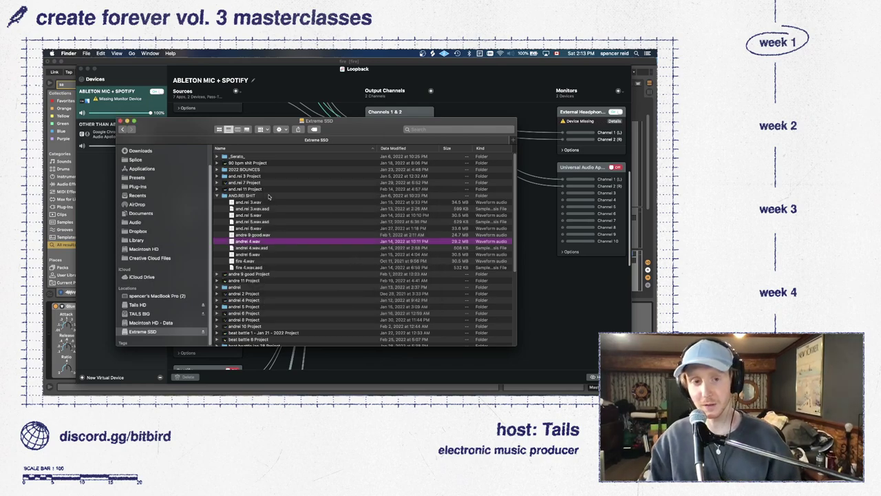
Collapse the AND.REI SHIT folder, close the Extreme SSD window and return to the "fire" project in Ableton Live
left_click(218, 196)
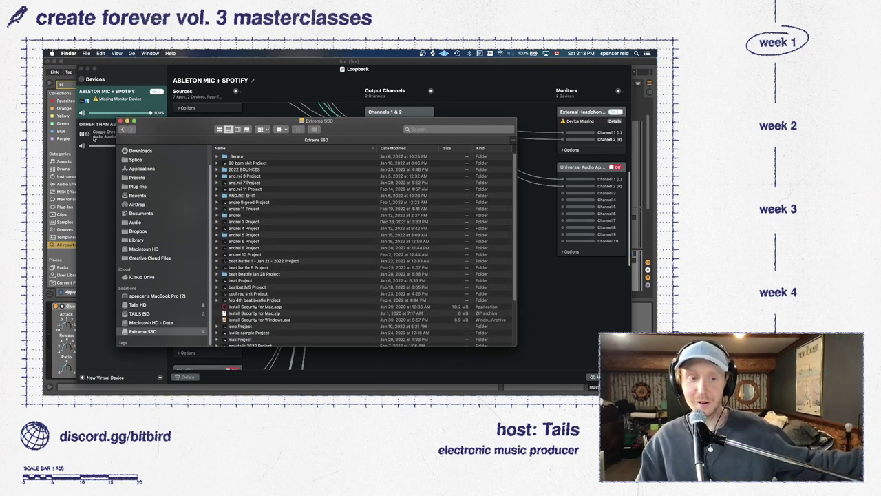
left_click(120, 121)
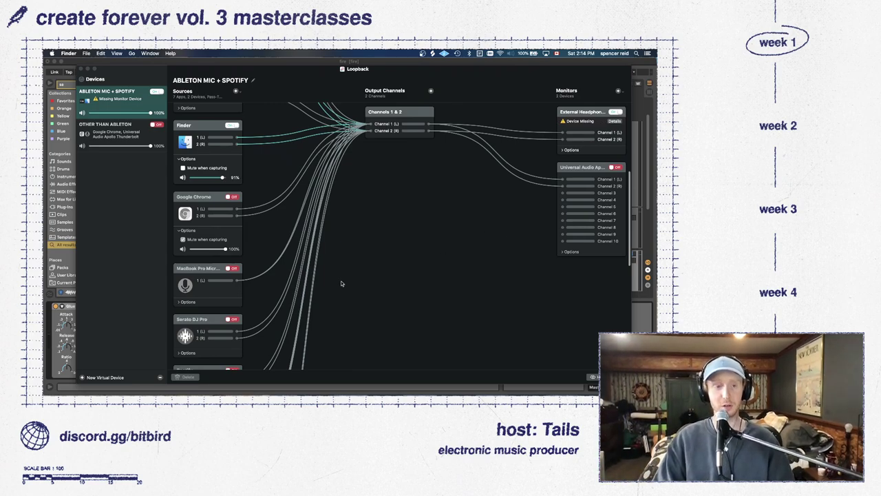
left_click(67, 141)
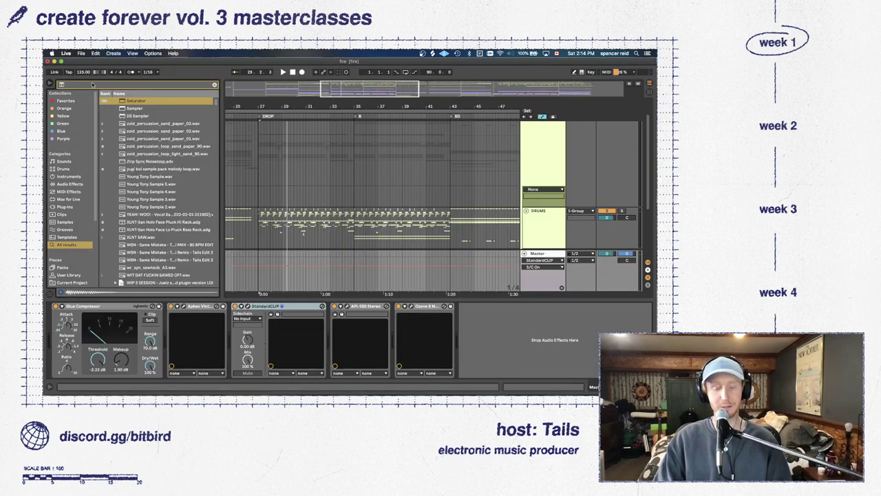
Search the browser's whole library for "noiiz"
left_click(92, 85)
type("noizz")
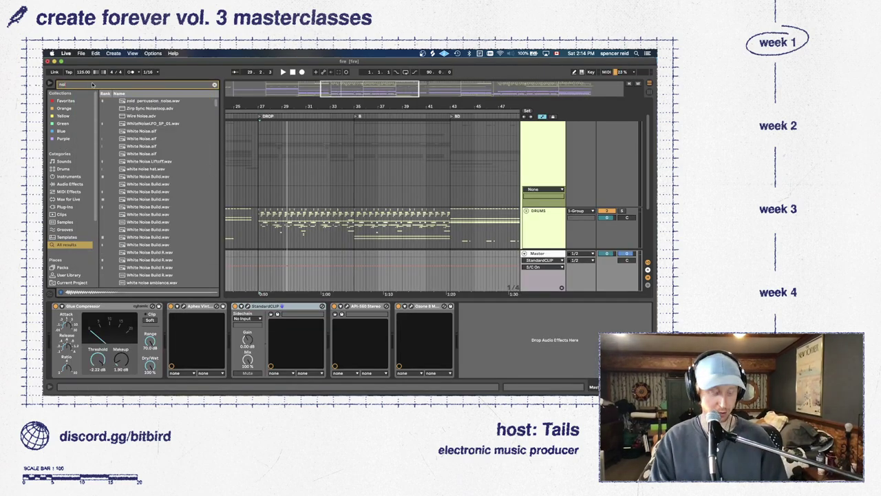
key("BackSpace")
key("BackSpace")
type("iz")
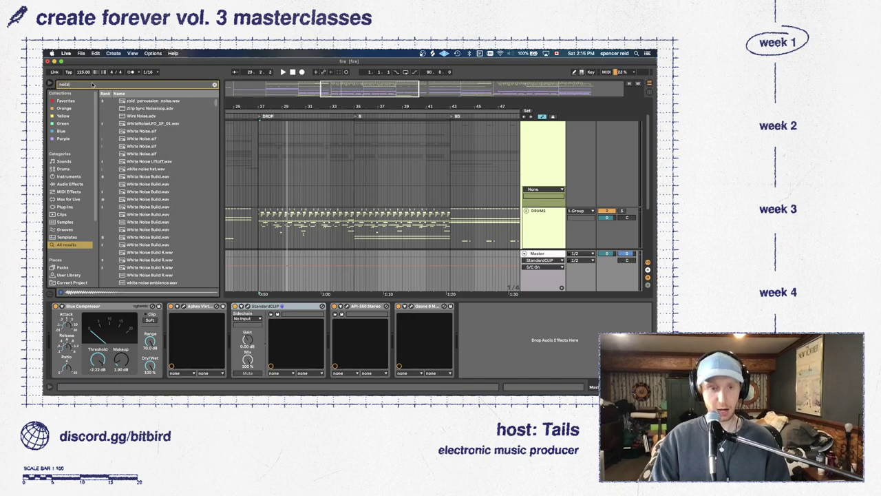
Open the Tails Kits place in the browser and unfold its !!!NOIIZ PACKS folder
scroll(88, 204, "down", 3)
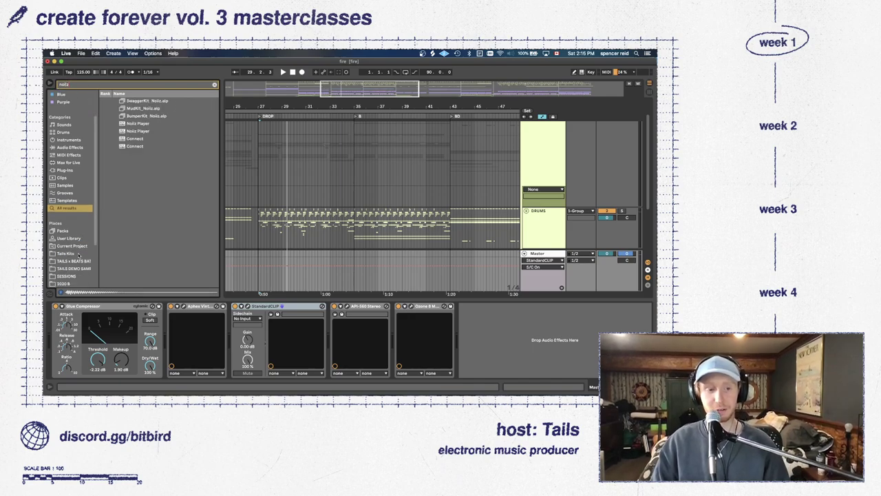
left_click(80, 254)
left_click(117, 100)
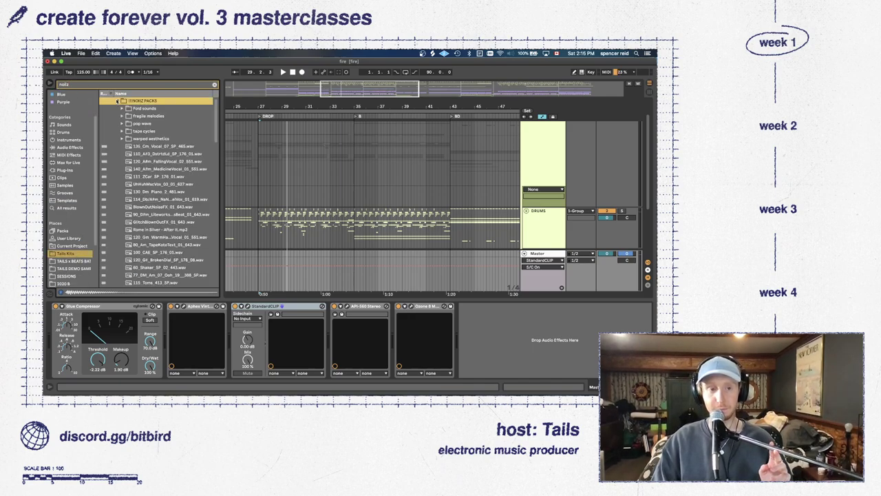
Unfold tape cycles through TapeCycles_Noiiz and Loops to the Bells folder, and audition its first loops
left_click(157, 130)
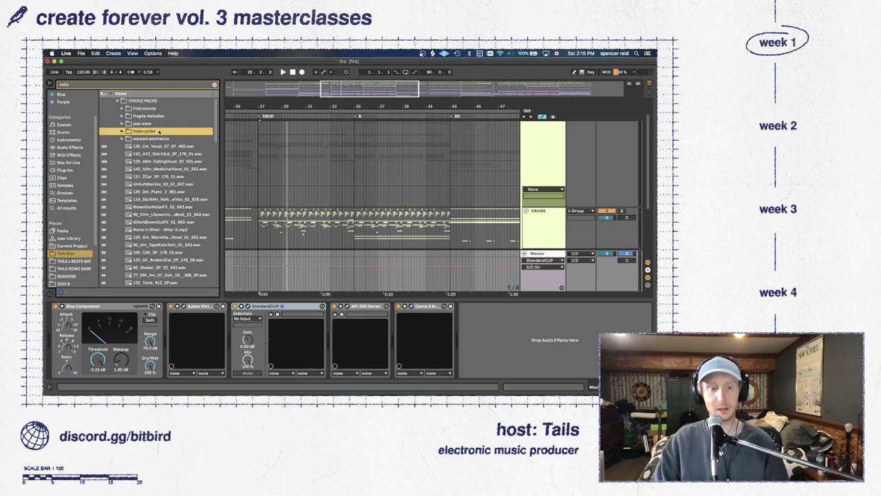
key("Right")
key("Down")
key("Right")
key("Down")
key("Right")
key("Down")
key("Right")
key("Down")
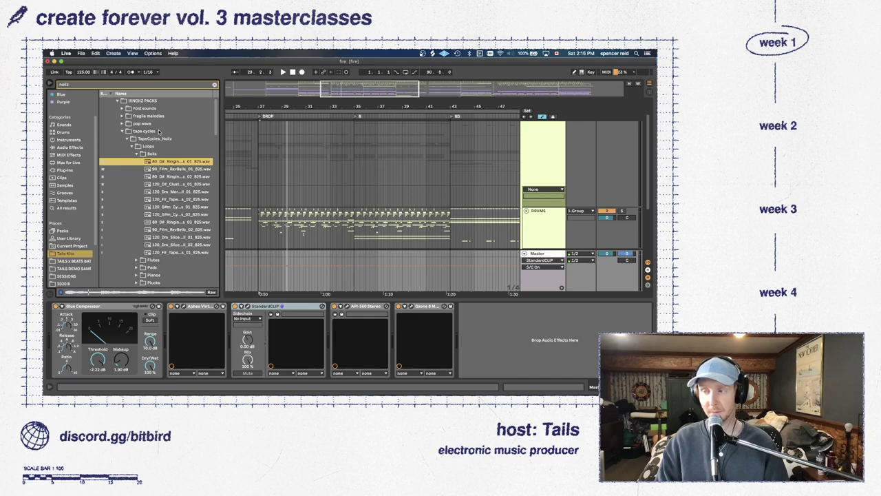
key("Down")
key("Down")
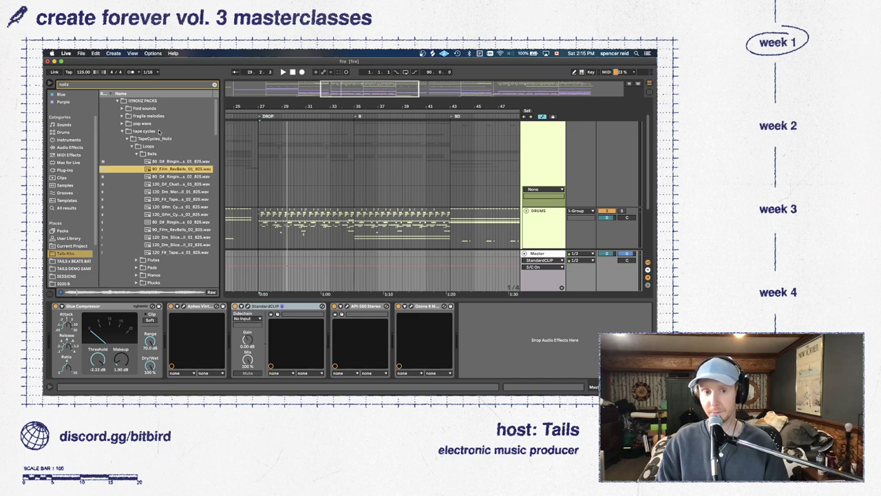
Audition the next loops in the Bells folder and collapse that folder
key("Down")
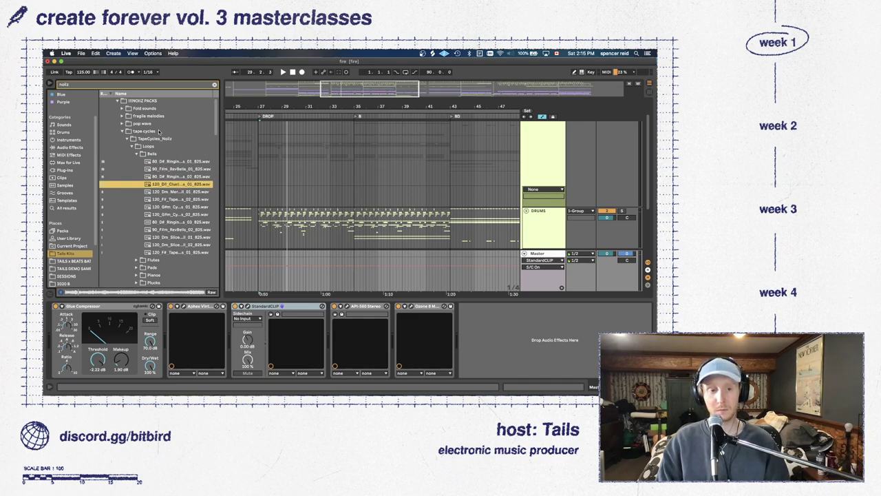
key("Down")
key("Down")
key("Up")
key("Left")
key("Left")
key("Left")
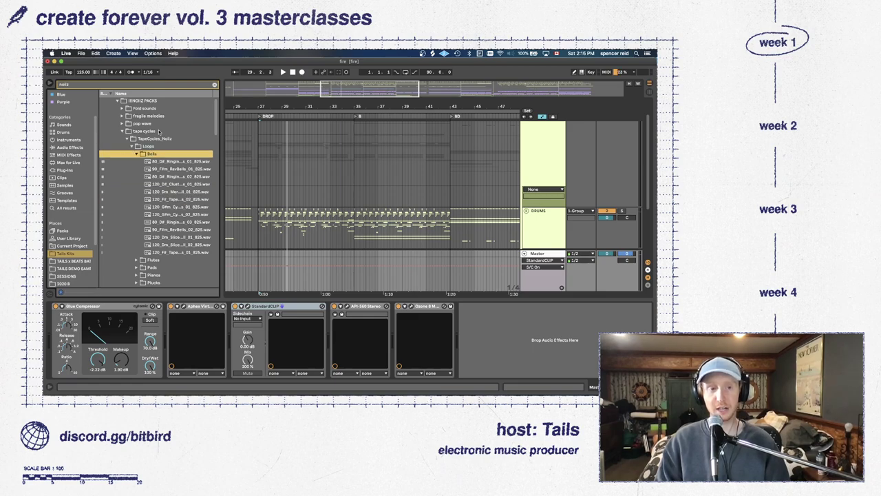
Unfold the Pianos folder of the tape cycles loops and audition its first loop
key("Down")
key("Down")
key("Down")
key("Down")
key("Right")
key("Down")
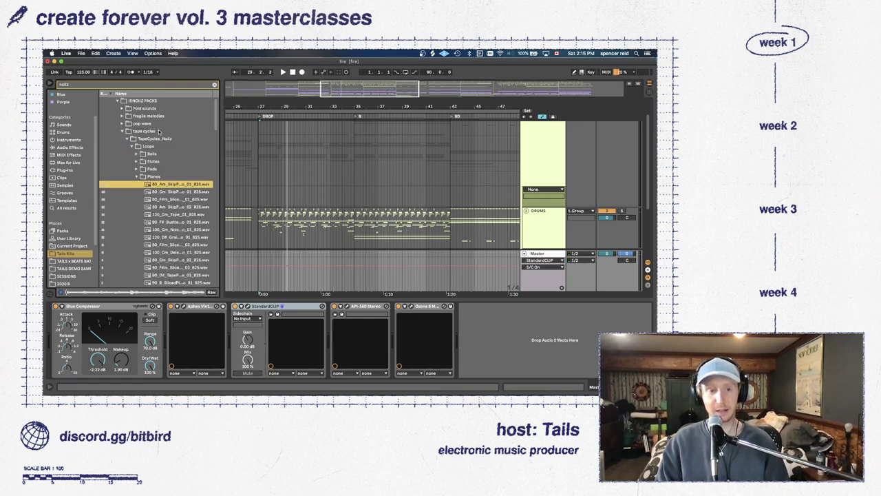
Collapse the Pianos and tape cycles folders and audition the first vocal sample listed below the pack folders
key("Left")
key("Left")
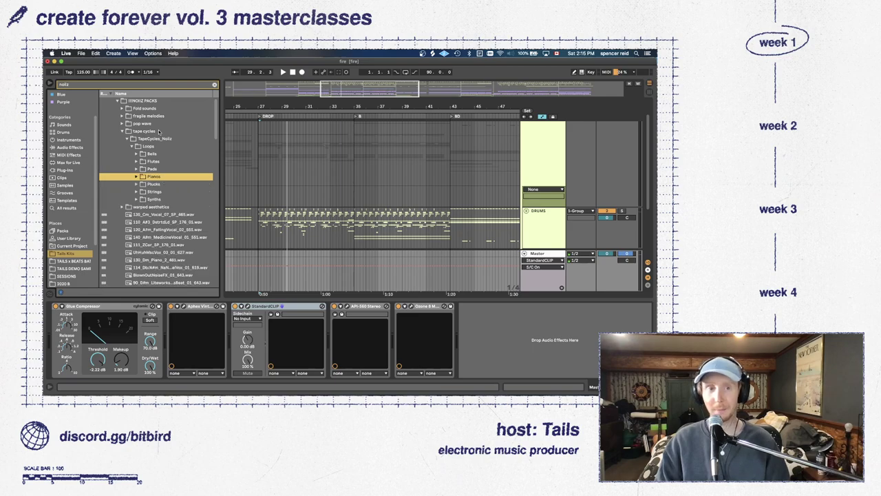
left_click(122, 133)
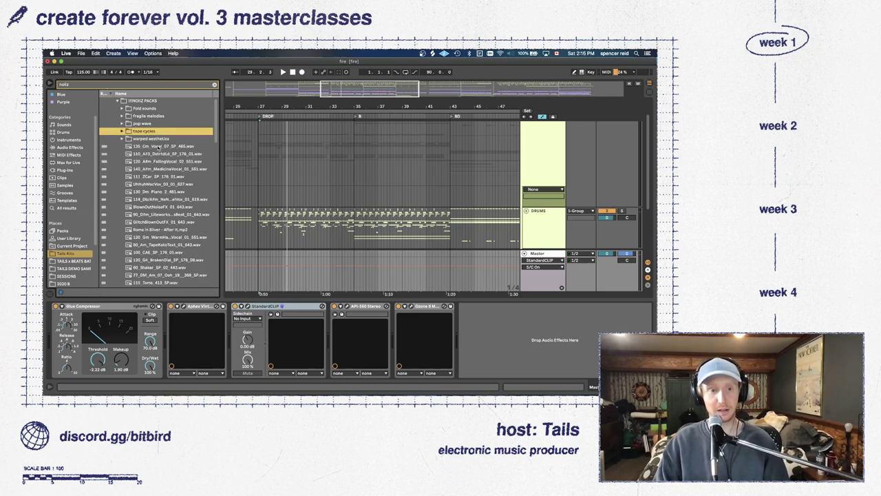
left_click(158, 146)
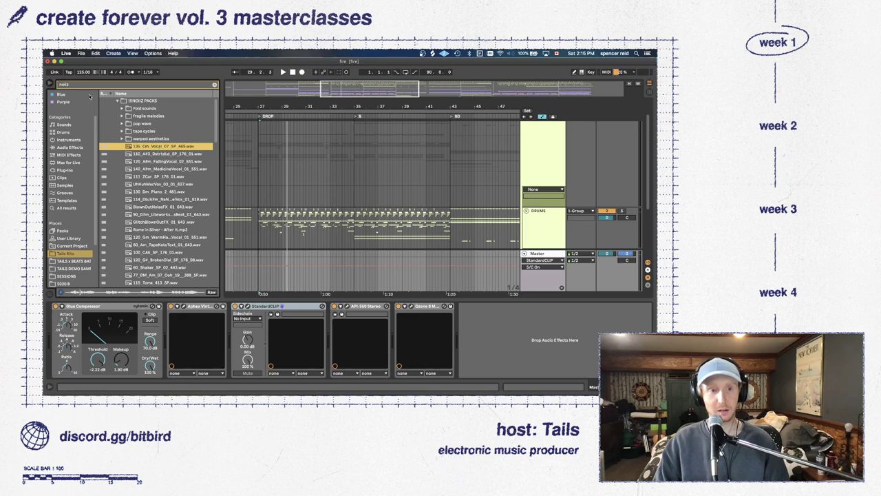
Search the browser for "cold ha" and extend the search to the whole library
key("super+f")
type("cold h")
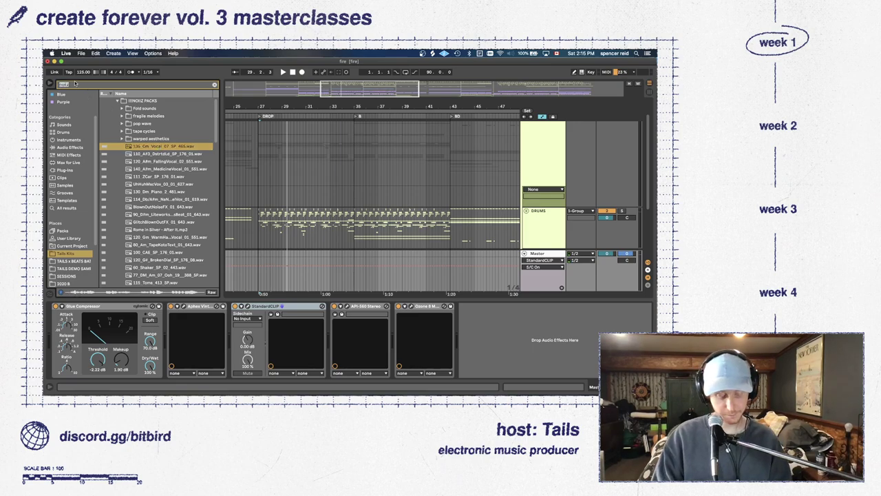
type("a")
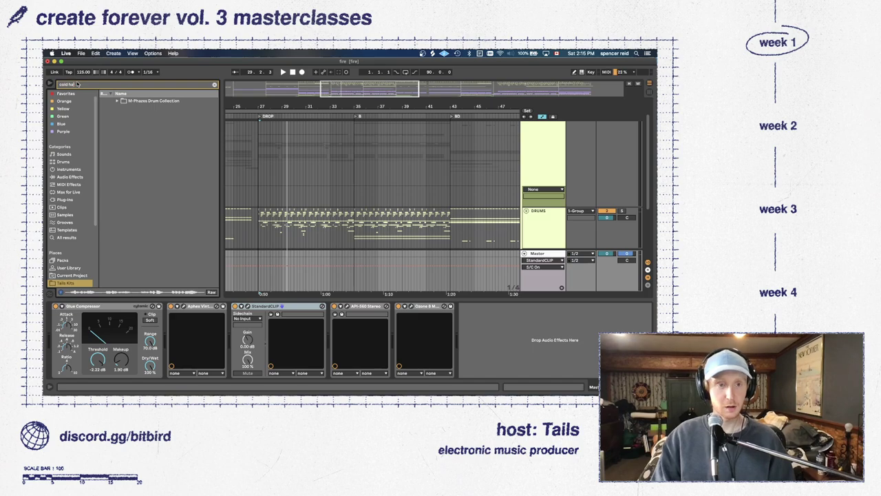
left_click(69, 237)
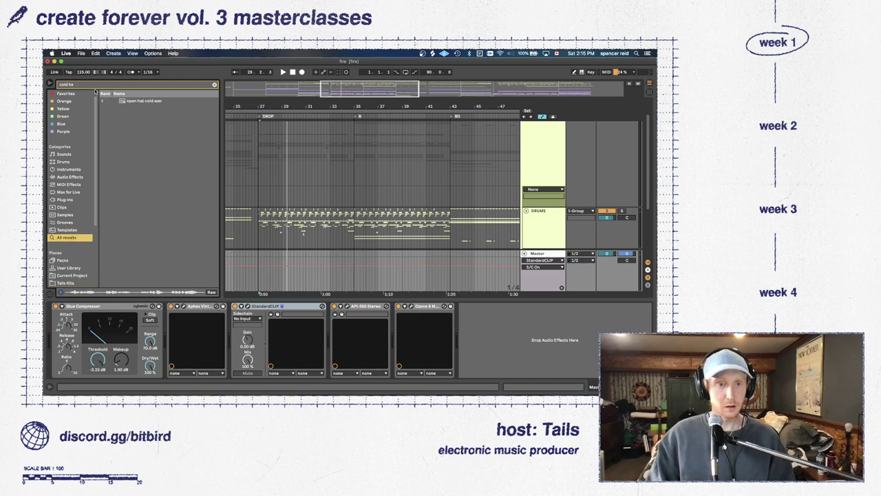
Search the whole library for "hands", audition 120_Gm_WarmHands_Vocal_01_551.wav and stop playback
key("super+f")
type("hands")
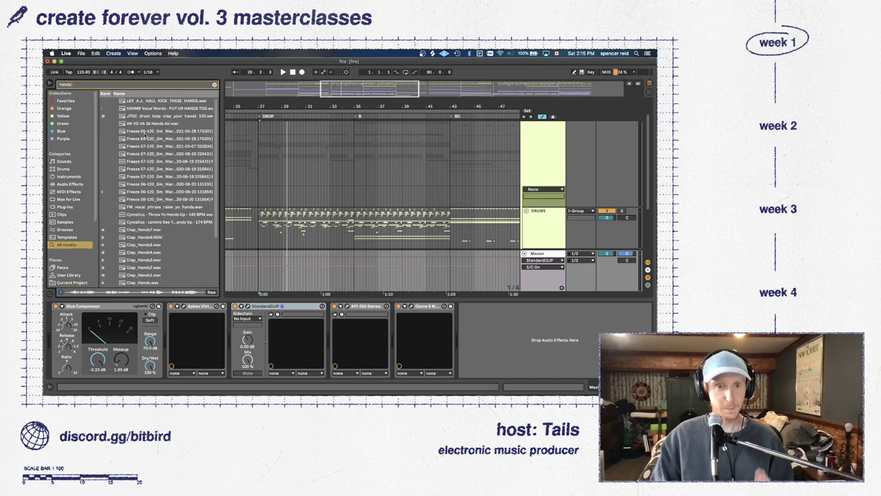
scroll(172, 196, "down", 3)
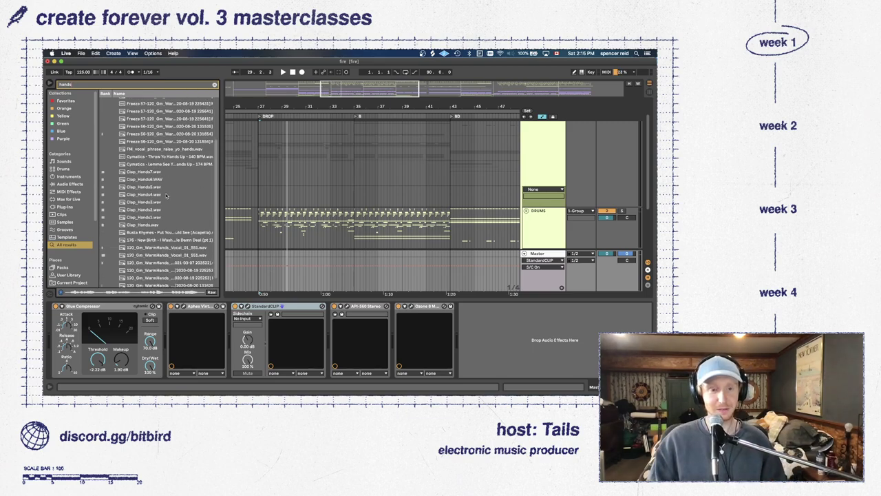
left_click(167, 256)
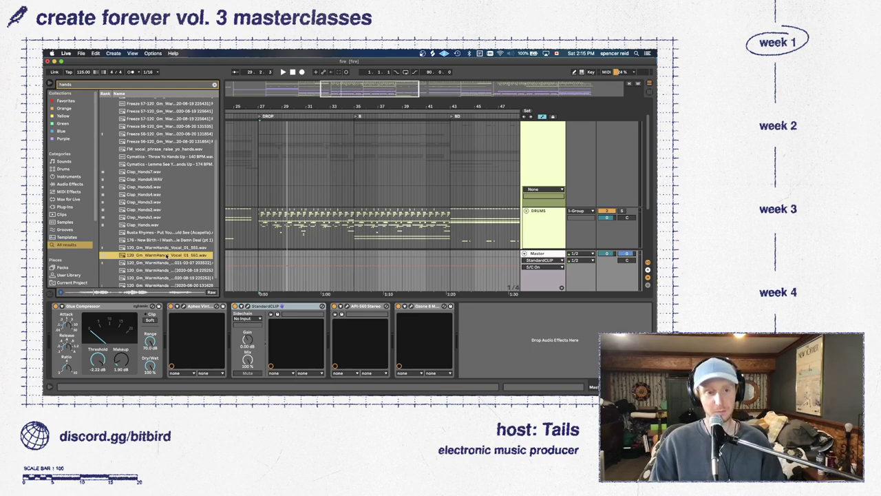
scroll(156, 208, "down", 1)
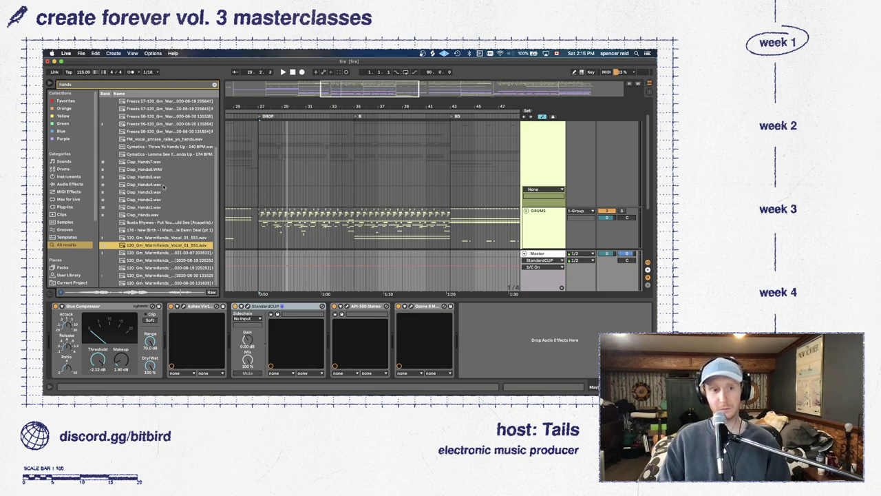
left_click(292, 72)
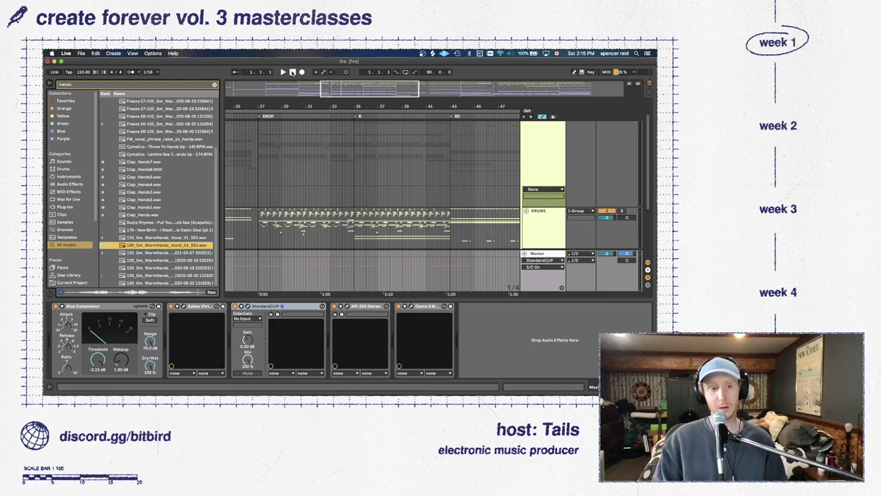
Open the Tails Kits place, clear the search and go back to the start of the !!!NOIIZ PACKS folder
scroll(68, 206, "down", 3)
left_click(69, 235)
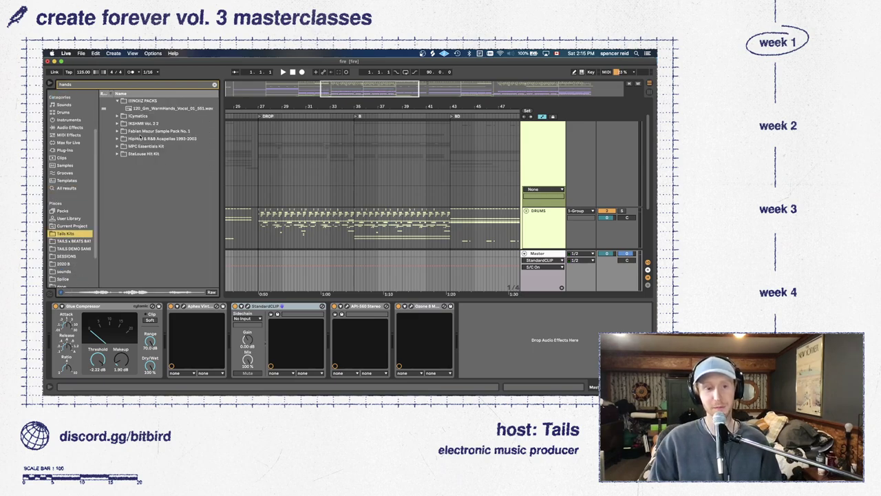
left_click(120, 101)
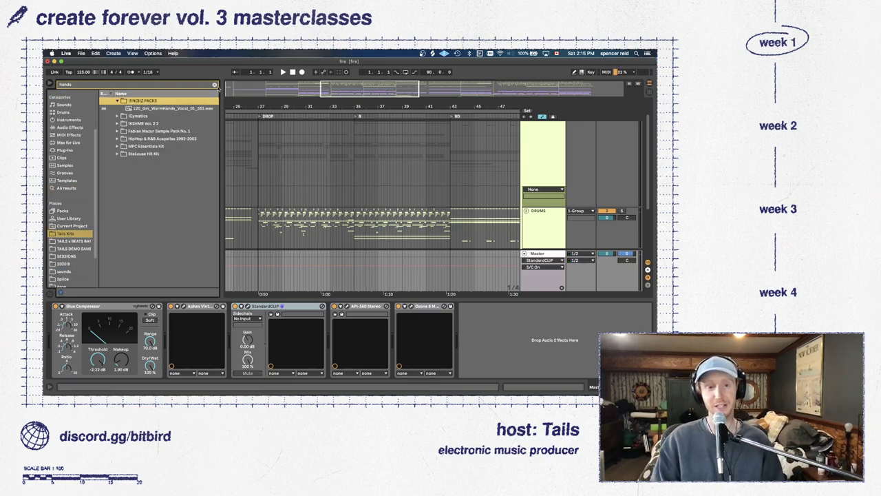
left_click(214, 84)
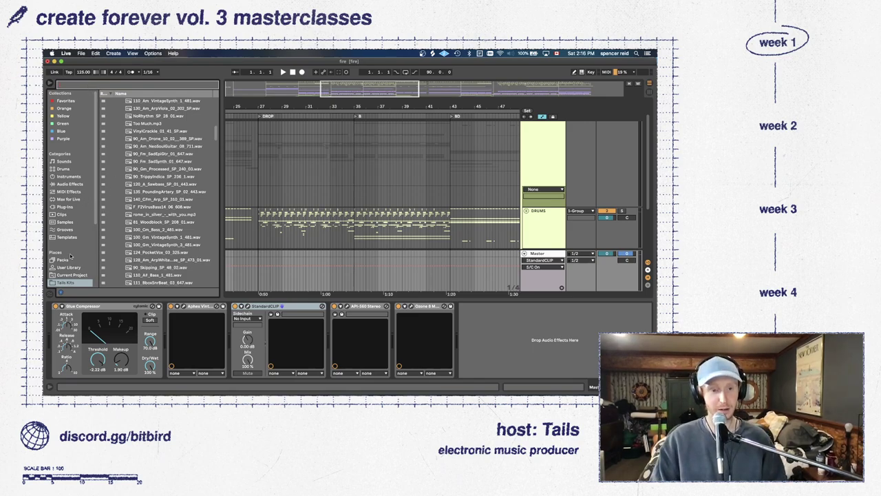
scroll(72, 255, "down", 2)
scroll(138, 193, "up", 5)
scroll(138, 194, "up", 5)
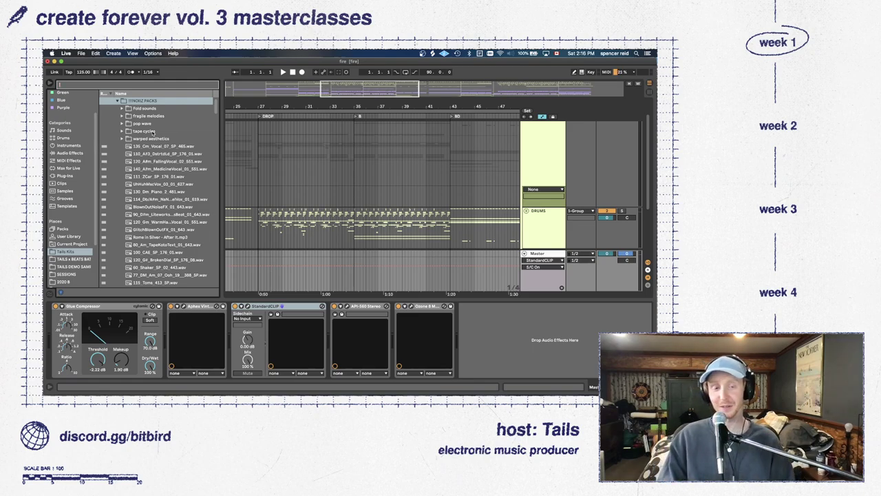
Hide the Master track's device view to enlarge the arrangement and browser
double_click(482, 299)
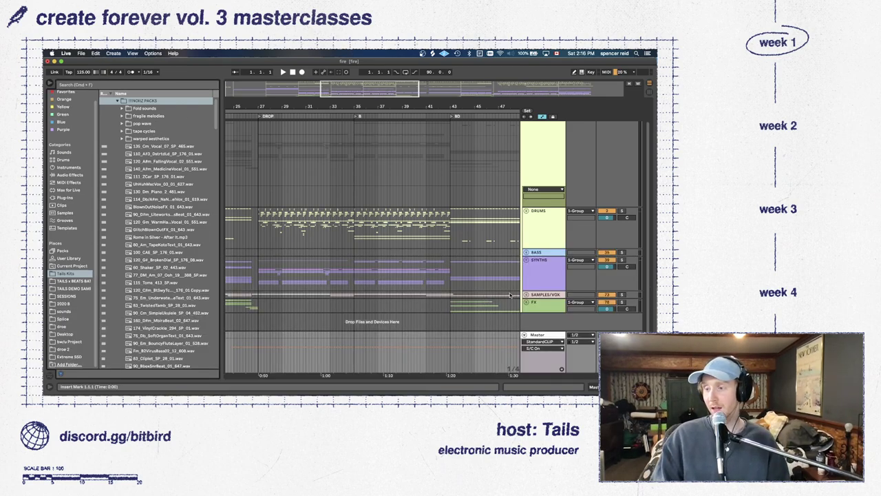